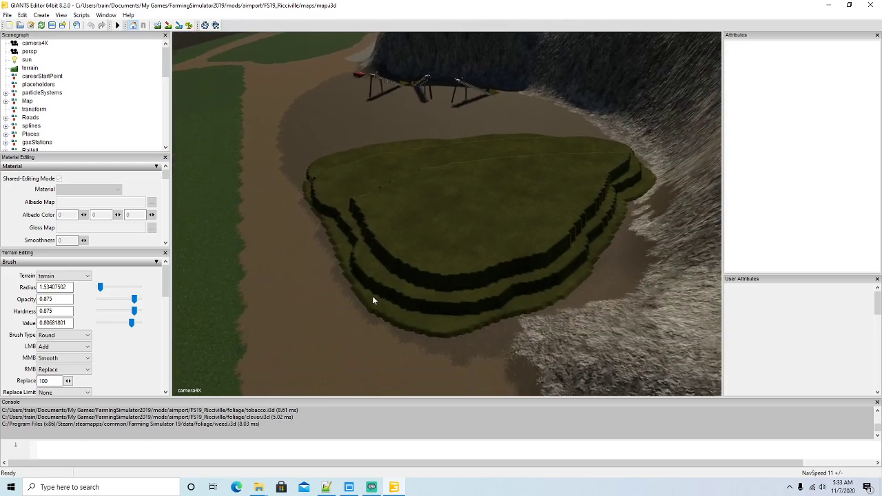
# - Set the foliage layer to terrainDetailHeight and the brush's RMB action to Subtract
pyautogui.scroll(2, 372, 310)
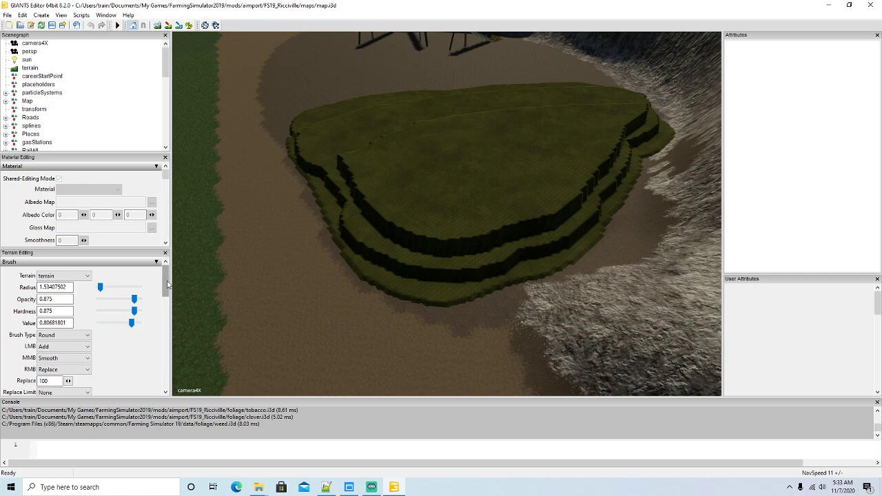
pyautogui.moveTo(167, 284); pyautogui.dragTo(169, 315)
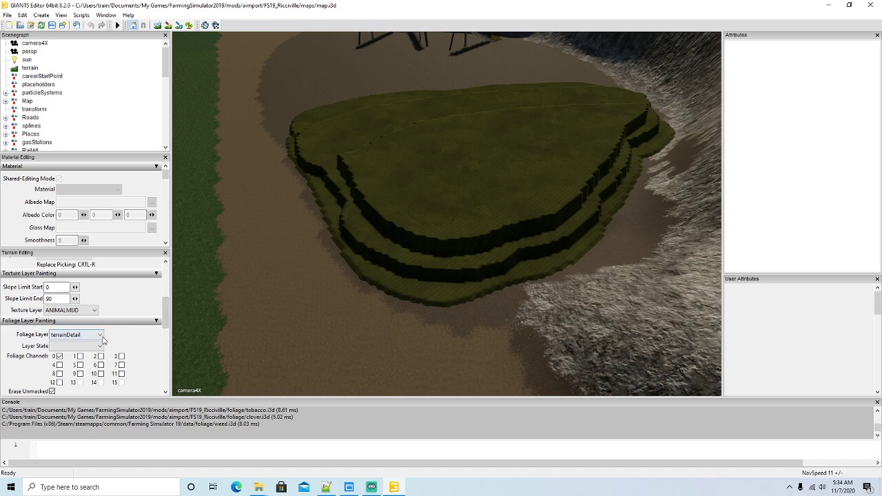
pyautogui.click(102, 341)
pyautogui.click(79, 130)
pyautogui.moveTo(164, 320); pyautogui.dragTo(165, 305)
pyautogui.click(87, 297)
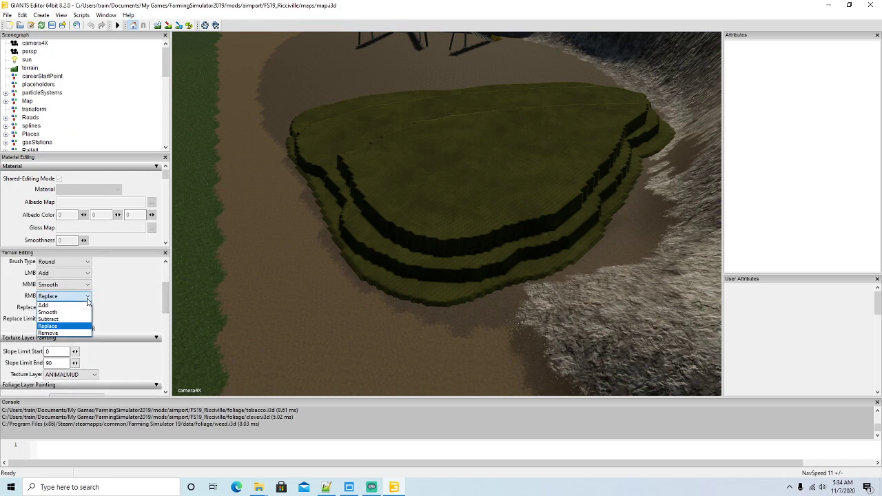
pyautogui.click(56, 319)
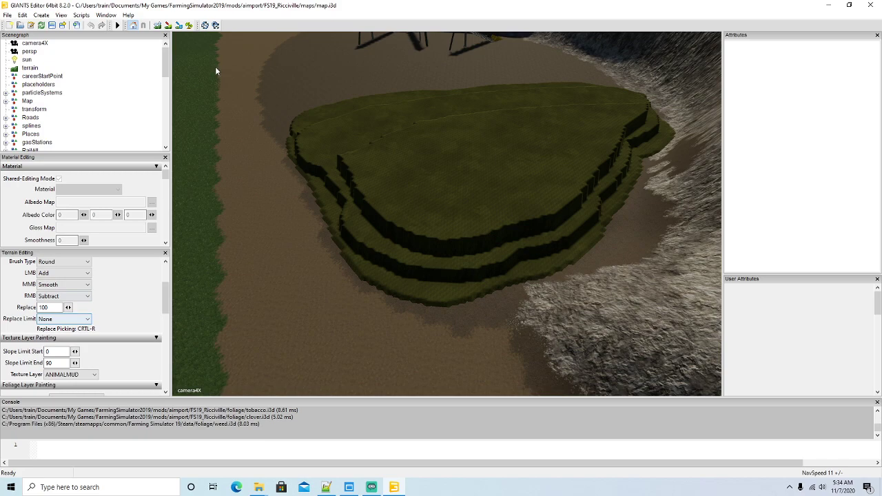
# - Erase the front part and the road-side end of the terraced green heap with the foliage brush
pyautogui.moveTo(347, 265)
pyautogui.mouseDown(button='right')
pyautogui.moveTo(402, 290)
pyautogui.moveTo(567, 260)
pyautogui.moveTo(546, 234)
pyautogui.moveTo(394, 261)
pyautogui.moveTo(329, 232)
pyautogui.moveTo(551, 211)
pyautogui.moveTo(650, 181)
pyautogui.moveTo(374, 207)
pyautogui.moveTo(331, 201)
pyautogui.moveTo(657, 159)
pyautogui.moveTo(370, 175)
pyautogui.mouseUp(button='right')
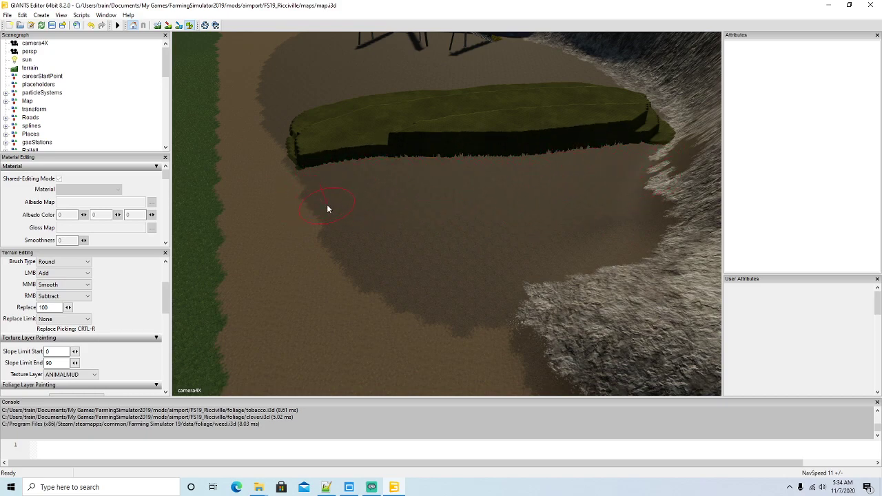
pyautogui.click(189, 25)
pyautogui.moveTo(391, 225)
pyautogui.keyDown('alt'); pyautogui.mouseDown()
pyautogui.moveTo(410, 156)
pyautogui.moveTo(371, 162)
pyautogui.moveTo(370, 219)
pyautogui.moveTo(387, 222)
pyautogui.mouseUp(); pyautogui.keyUp('alt')
pyautogui.scroll(2, 371, 162)
pyautogui.click(189, 26)
pyautogui.moveTo(264, 270); pyautogui.dragTo(233, 219, button='right')
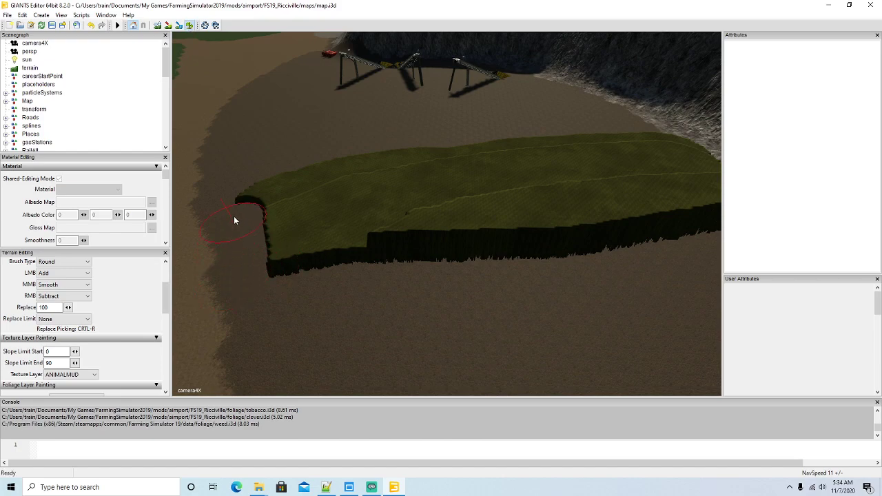
pyautogui.moveTo(249, 159)
pyautogui.mouseDown(button='right')
pyautogui.moveTo(268, 248)
pyautogui.moveTo(288, 234)
pyautogui.moveTo(295, 158)
pyautogui.moveTo(328, 233)
pyautogui.moveTo(349, 248)
pyautogui.moveTo(340, 153)
pyautogui.moveTo(441, 251)
pyautogui.moveTo(628, 233)
pyautogui.moveTo(473, 223)
pyautogui.moveTo(391, 187)
pyautogui.moveTo(451, 153)
pyautogui.moveTo(510, 199)
pyautogui.moveTo(518, 139)
pyautogui.moveTo(538, 199)
pyautogui.moveTo(568, 186)
pyautogui.mouseUp(button='right')
# - Erase the remaining part of the green heap next to the rock wall with the foliage brush
pyautogui.click(190, 27)
pyautogui.keyDown('alt'); pyautogui.moveTo(335, 232); pyautogui.dragTo(400, 221); pyautogui.keyUp('alt')
pyautogui.click(189, 25)
pyautogui.moveTo(311, 249)
pyautogui.mouseDown(button='right')
pyautogui.moveTo(305, 227)
pyautogui.moveTo(339, 177)
pyautogui.mouseUp(button='right')
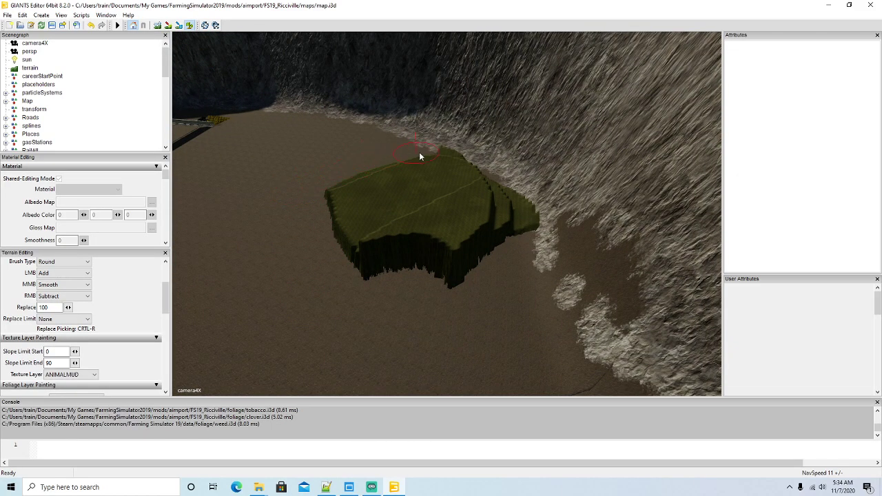
pyautogui.moveTo(522, 236); pyautogui.dragTo(466, 178, button='right')
pyautogui.moveTo(414, 165)
pyautogui.mouseDown(button='right')
pyautogui.moveTo(482, 235)
pyautogui.moveTo(443, 231)
pyautogui.mouseUp(button='right')
pyautogui.moveTo(397, 168)
pyautogui.mouseDown(button='right')
pyautogui.moveTo(396, 244)
pyautogui.moveTo(389, 247)
pyautogui.moveTo(341, 179)
pyautogui.moveTo(366, 302)
pyautogui.mouseUp(button='right')
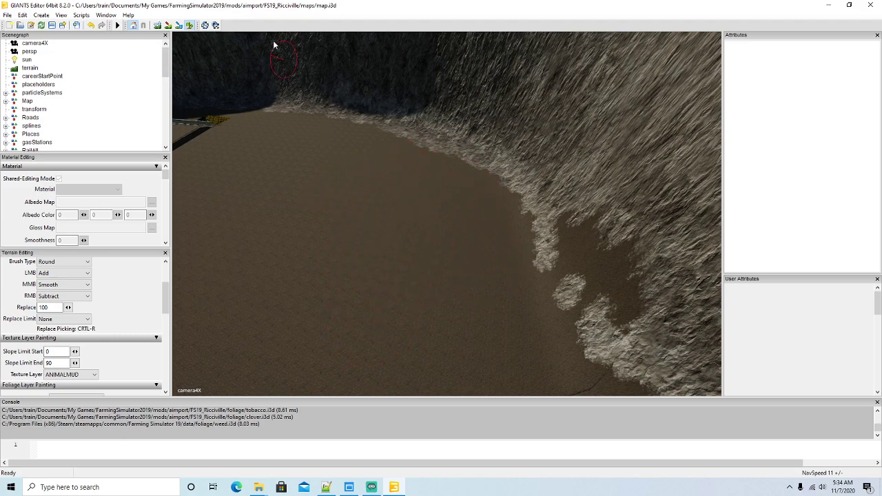
# - Leave foliage painting, set the foliage layer to terrainDetail and choose ORE as the texture layer
pyautogui.click(188, 25)
pyautogui.moveTo(407, 263)
pyautogui.keyDown('alt'); pyautogui.mouseDown()
pyautogui.moveTo(358, 204)
pyautogui.moveTo(278, 261)
pyautogui.mouseUp(); pyautogui.keyUp('alt')
pyautogui.scroll(10, 359, 203)
pyautogui.keyDown('alt'); pyautogui.moveTo(463, 287); pyautogui.dragTo(329, 291); pyautogui.keyUp('alt')
pyautogui.scroll(6, 392, 242)
pyautogui.keyDown('alt'); pyautogui.moveTo(558, 332); pyautogui.dragTo(509, 368); pyautogui.keyUp('alt')
pyautogui.scroll(6, 458, 282)
pyautogui.scroll(3, 456, 282)
pyautogui.scroll(5, 467, 277)
pyautogui.scroll(4, 513, 291)
pyautogui.scroll(-6, 515, 354)
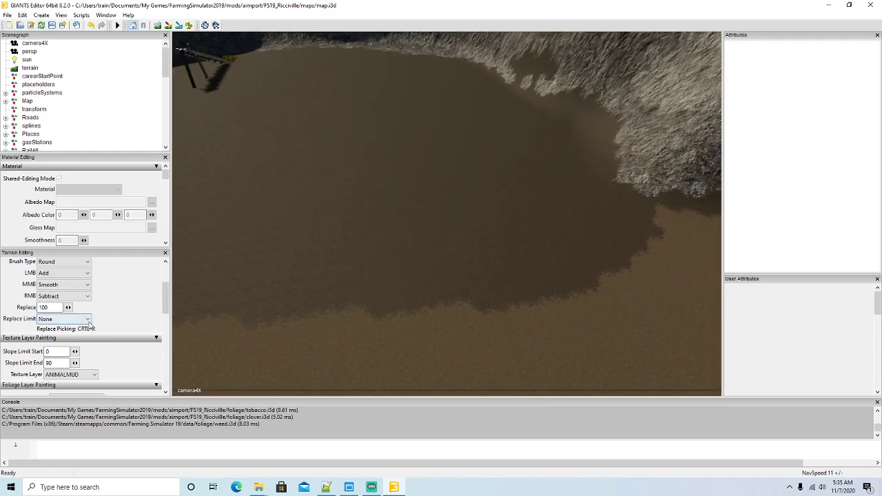
pyautogui.scroll(-2, 169, 296)
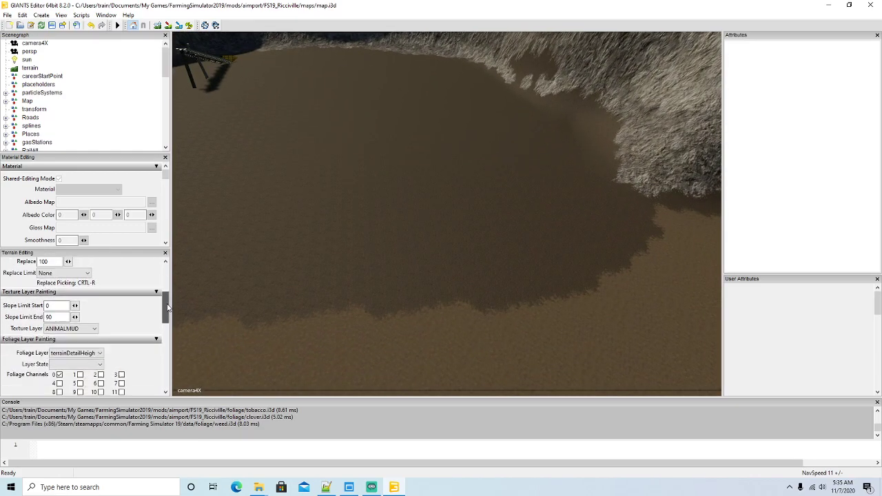
pyautogui.click(102, 353)
pyautogui.moveTo(100, 164); pyautogui.dragTo(99, 153)
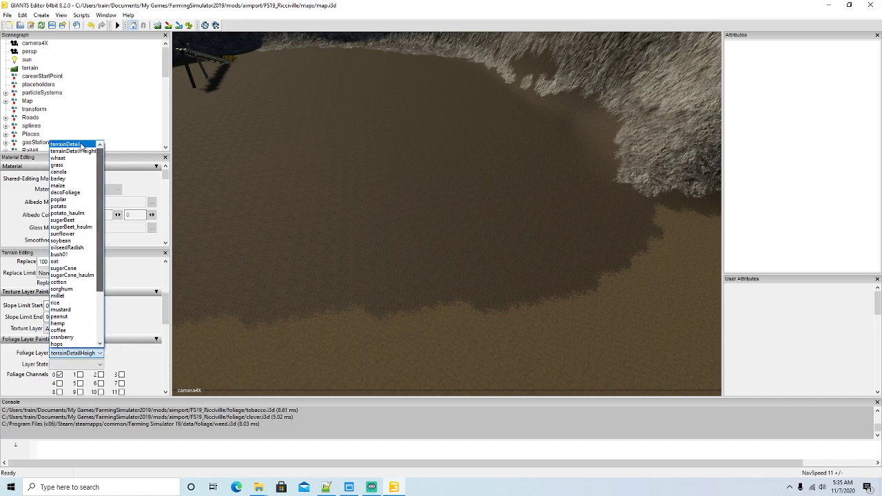
pyautogui.click(80, 145)
pyautogui.click(88, 331)
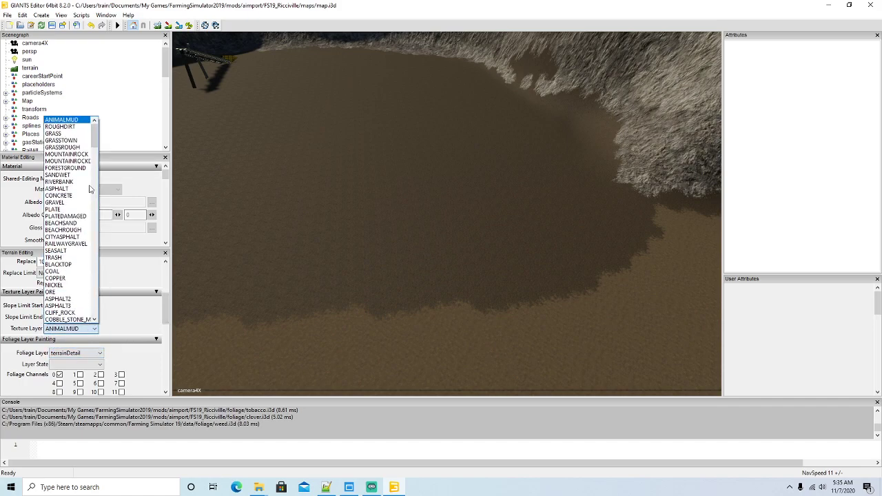
pyautogui.click(59, 292)
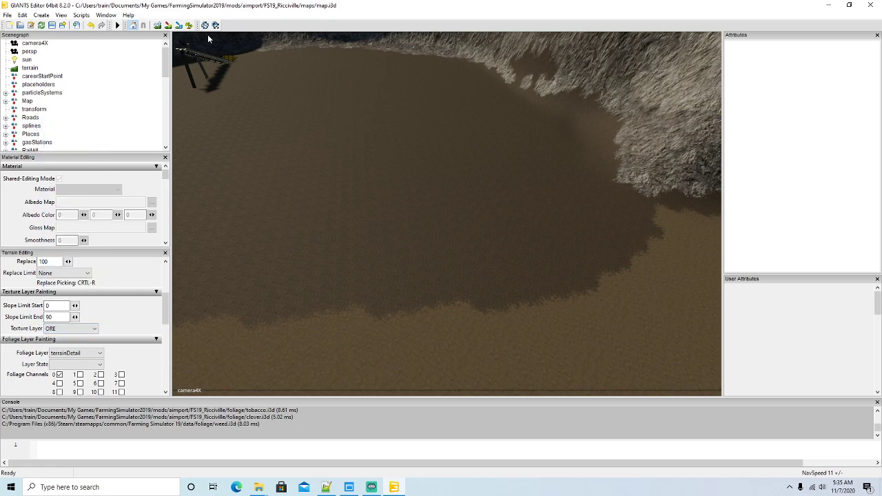
# - Paint the ORE texture along the outer edge of the dark dirt area, up to the foot of the rock wall
pyautogui.click(168, 26)
pyautogui.moveTo(332, 268); pyautogui.dragTo(330, 277)
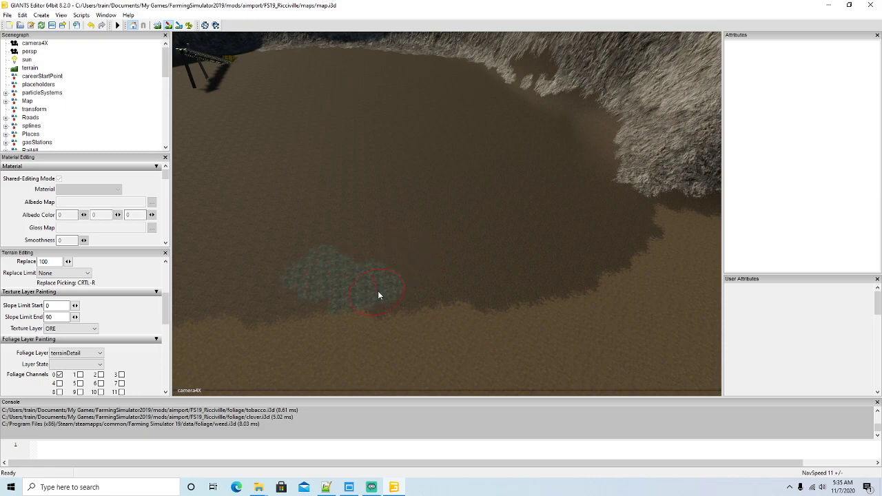
pyautogui.moveTo(578, 277); pyautogui.dragTo(616, 250)
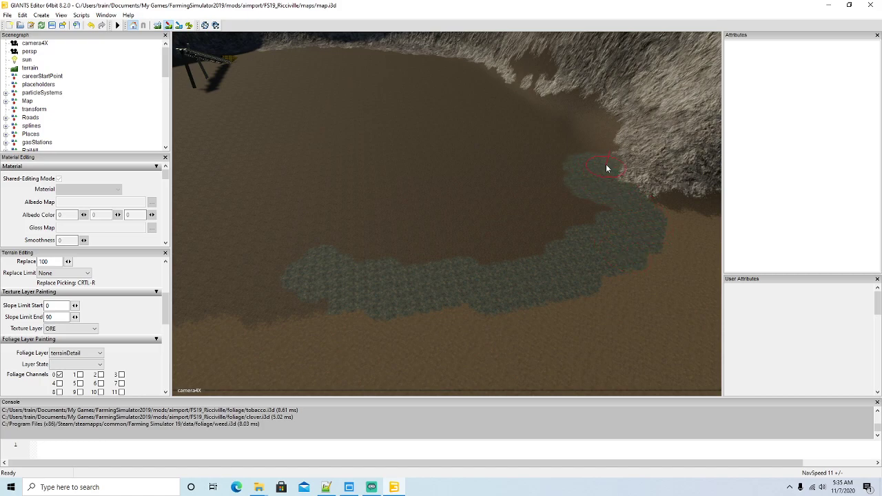
pyautogui.moveTo(586, 110); pyautogui.dragTo(515, 100)
pyautogui.moveTo(573, 213); pyautogui.dragTo(564, 180)
pyautogui.moveTo(598, 221)
pyautogui.mouseDown()
pyautogui.moveTo(357, 263)
pyautogui.moveTo(293, 296)
pyautogui.mouseUp()
# - Paint the ORE texture along the edge of the dirt area beside the dirt road, towards the conveyors
pyautogui.moveTo(213, 295)
pyautogui.mouseDown()
pyautogui.moveTo(593, 165)
pyautogui.moveTo(529, 185)
pyautogui.moveTo(446, 193)
pyautogui.moveTo(242, 253)
pyautogui.mouseUp()
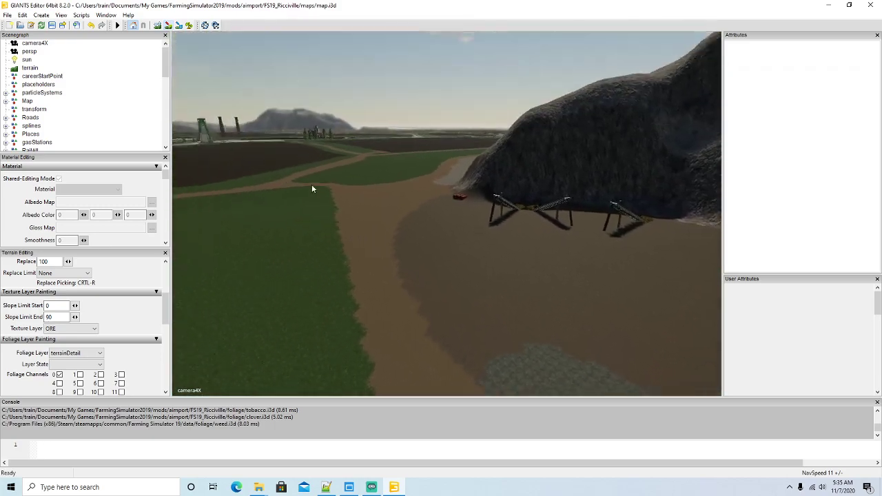
pyautogui.moveTo(309, 174); pyautogui.dragTo(346, 242, button='right')
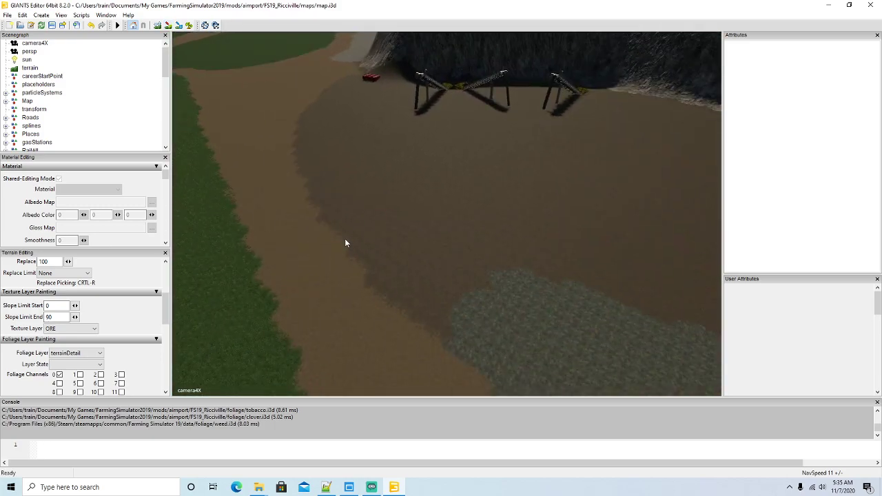
pyautogui.click(179, 24)
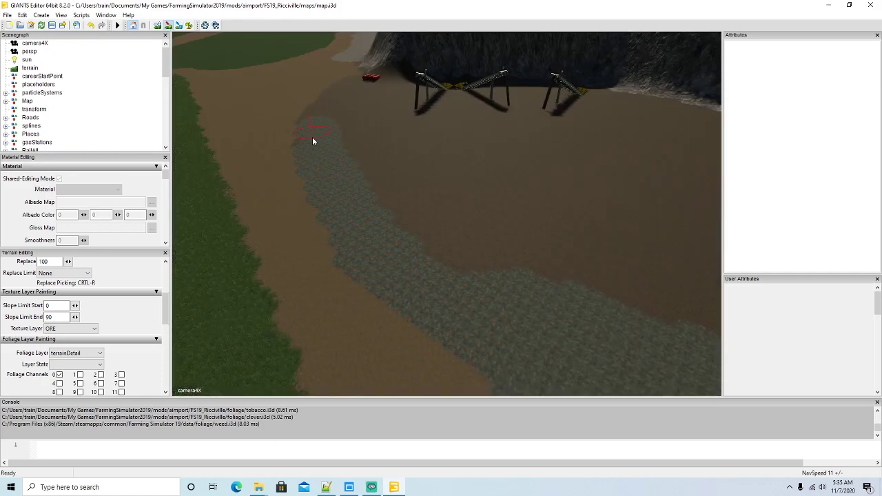
pyautogui.moveTo(383, 183)
pyautogui.mouseDown()
pyautogui.moveTo(597, 308)
pyautogui.moveTo(471, 199)
pyautogui.mouseUp()
pyautogui.click(168, 25)
# - Paint a wide band of ORE texture on the dirt floor along the foot of the rock wall
pyautogui.moveTo(417, 238)
pyautogui.keyDown('alt'); pyautogui.mouseDown()
pyautogui.moveTo(377, 189)
pyautogui.moveTo(384, 170)
pyautogui.moveTo(500, 214)
pyautogui.moveTo(550, 174)
pyautogui.moveTo(578, 173)
pyautogui.moveTo(522, 223)
pyautogui.mouseUp(); pyautogui.keyUp('alt')
pyautogui.scroll(4, 577, 173)
pyautogui.scroll(4, 578, 172)
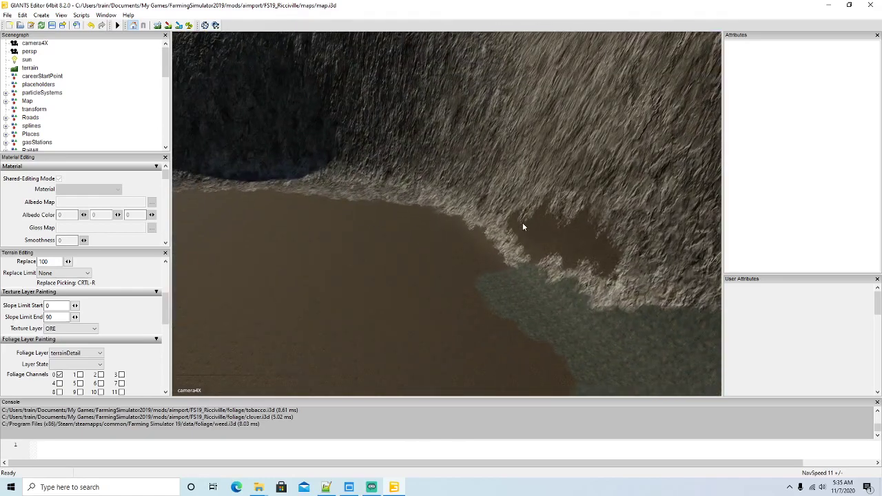
pyautogui.click(168, 25)
pyautogui.moveTo(468, 262); pyautogui.dragTo(472, 268)
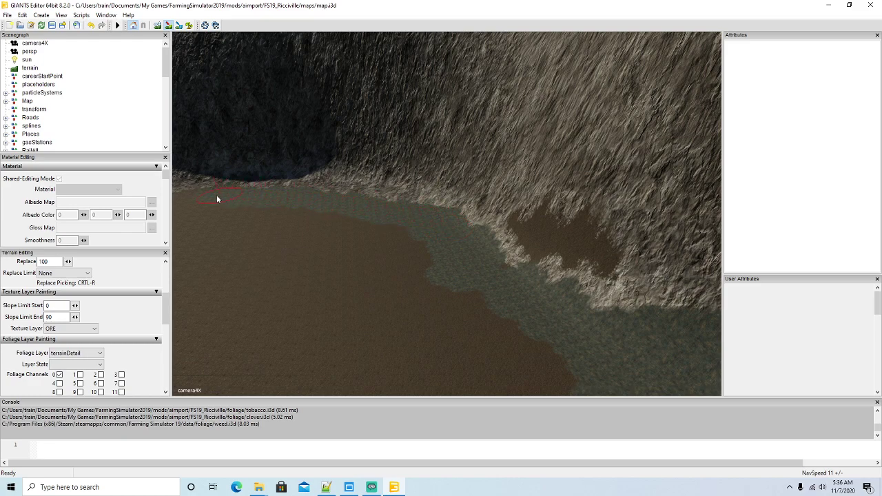
pyautogui.moveTo(336, 248)
pyautogui.mouseDown()
pyautogui.moveTo(542, 356)
pyautogui.moveTo(389, 248)
pyautogui.mouseUp()
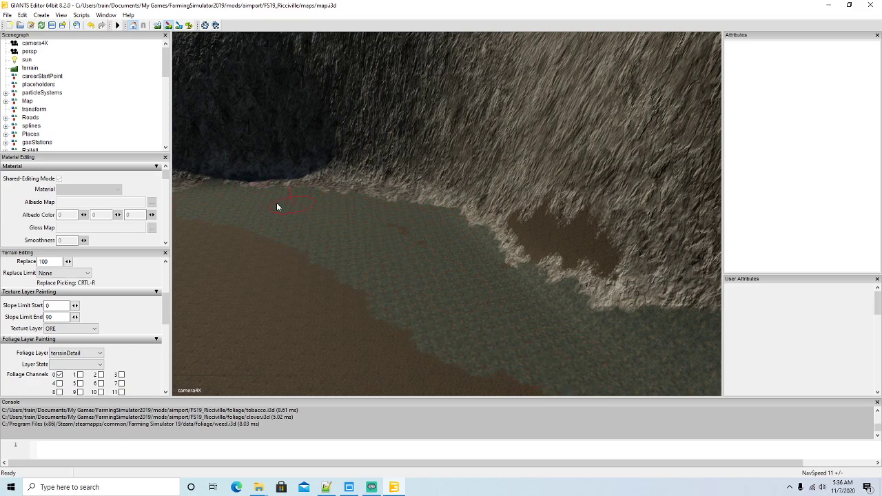
pyautogui.moveTo(446, 264)
pyautogui.mouseDown()
pyautogui.moveTo(463, 351)
pyautogui.moveTo(259, 215)
pyautogui.mouseUp()
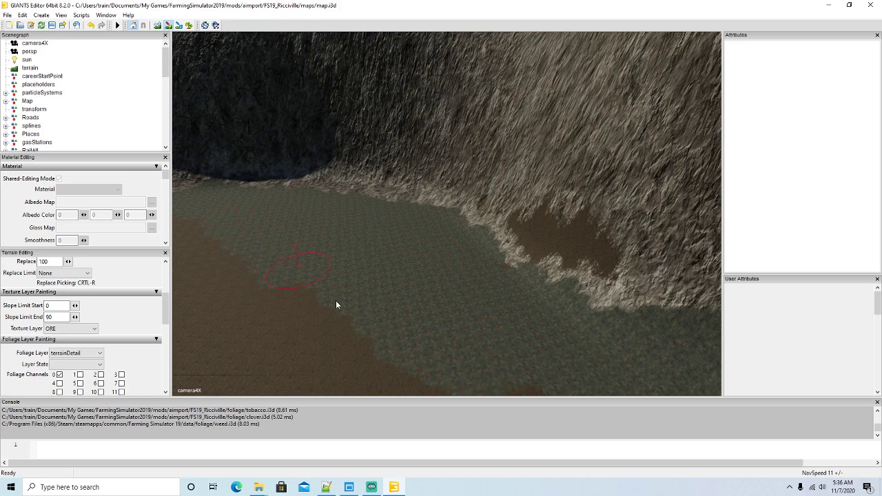
pyautogui.click(169, 26)
# - Extend the ORE texture along the shaded rock wall behind the conveyors
pyautogui.moveTo(325, 258)
pyautogui.keyDown('alt'); pyautogui.mouseDown()
pyautogui.moveTo(295, 215)
pyautogui.moveTo(317, 231)
pyautogui.moveTo(253, 298)
pyautogui.mouseUp(); pyautogui.keyUp('alt')
pyautogui.scroll(5, 317, 232)
pyautogui.click(169, 26)
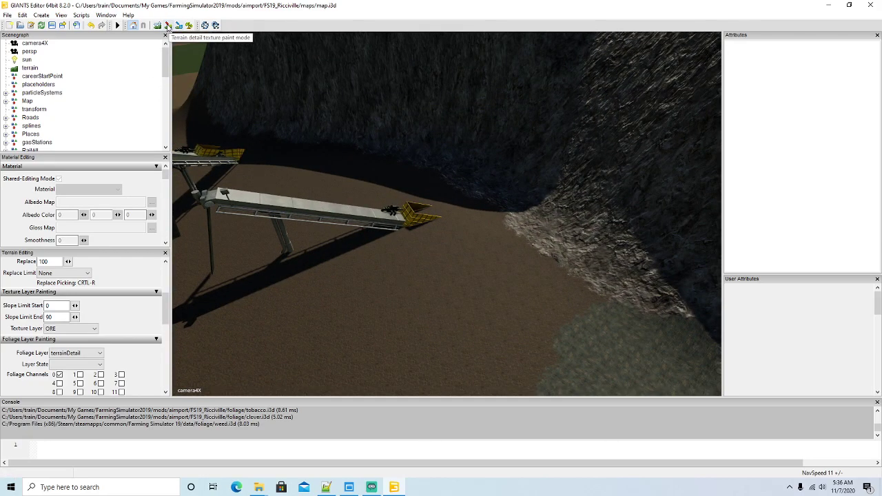
pyautogui.moveTo(560, 319); pyautogui.dragTo(477, 234)
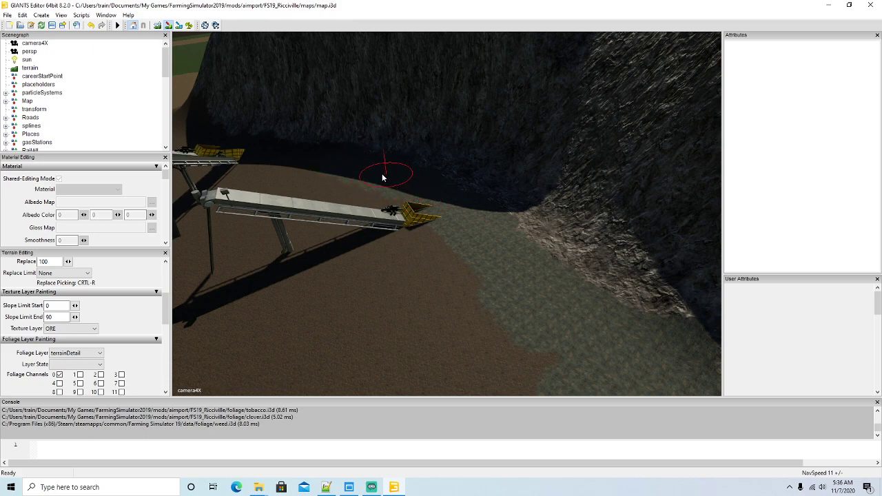
pyautogui.moveTo(251, 156)
pyautogui.mouseDown()
pyautogui.moveTo(493, 331)
pyautogui.moveTo(253, 176)
pyautogui.moveTo(454, 322)
pyautogui.moveTo(457, 300)
pyautogui.moveTo(394, 224)
pyautogui.moveTo(391, 234)
pyautogui.moveTo(655, 339)
pyautogui.moveTo(683, 306)
pyautogui.moveTo(537, 341)
pyautogui.mouseUp()
# - Paint the ORE texture around the red tanks and under the three conveyors
pyautogui.scroll(2, 394, 224)
pyautogui.scroll(2, 391, 233)
pyautogui.scroll(5, 391, 234)
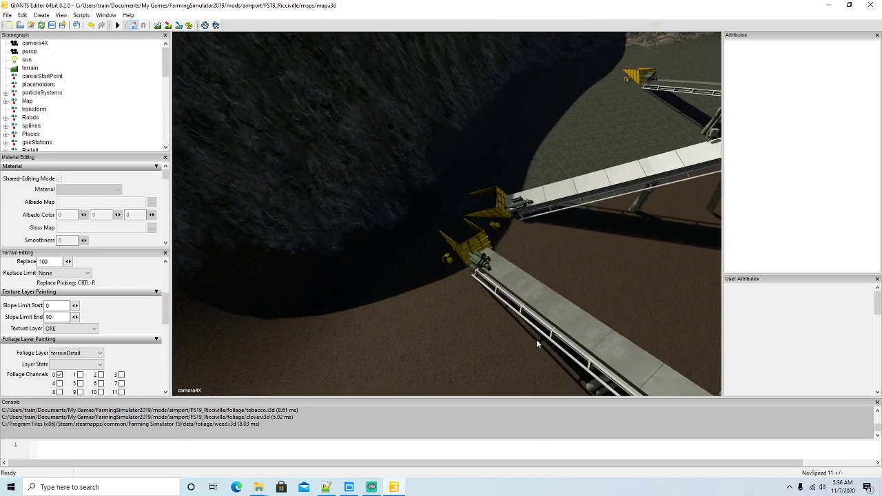
pyautogui.scroll(-5, 537, 342)
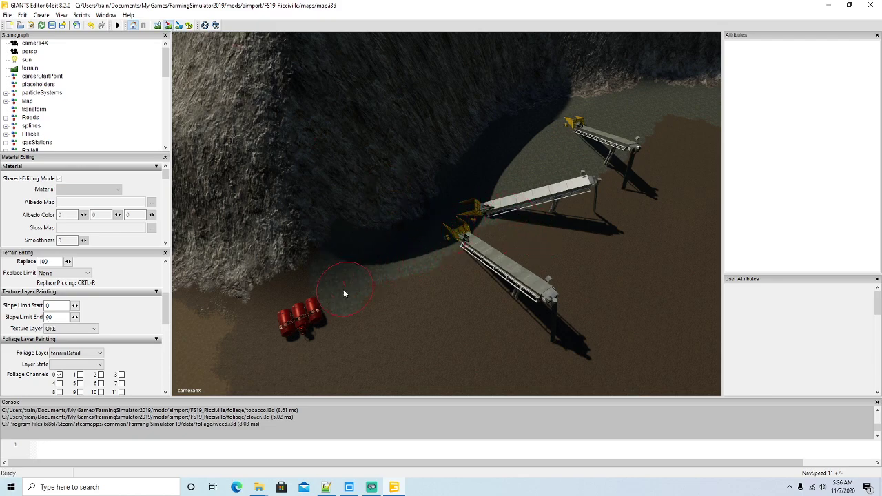
pyautogui.moveTo(282, 328)
pyautogui.mouseDown()
pyautogui.moveTo(290, 306)
pyautogui.moveTo(274, 333)
pyautogui.moveTo(275, 316)
pyautogui.moveTo(404, 303)
pyautogui.moveTo(338, 360)
pyautogui.moveTo(640, 193)
pyautogui.moveTo(459, 319)
pyautogui.mouseUp()
pyautogui.moveTo(665, 121)
pyautogui.mouseDown()
pyautogui.moveTo(682, 162)
pyautogui.moveTo(703, 117)
pyautogui.moveTo(543, 300)
pyautogui.moveTo(399, 349)
pyautogui.mouseUp()
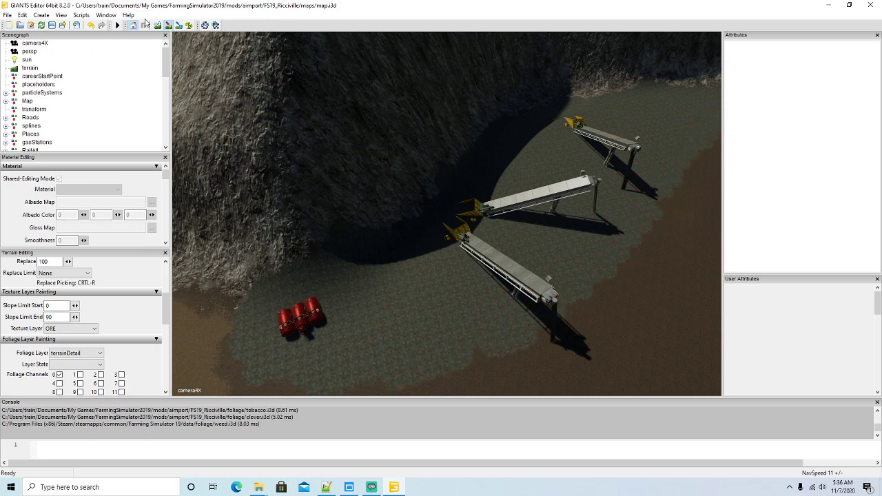
# - Fill the brown strip between the red tanks and the road-side painted area with the ORE texture
pyautogui.click(168, 27)
pyautogui.keyDown('alt'); pyautogui.moveTo(615, 284); pyautogui.dragTo(713, 272); pyautogui.keyUp('alt')
pyautogui.scroll(3, 423, 242)
pyautogui.scroll(-2, 754, 248)
pyautogui.click(168, 26)
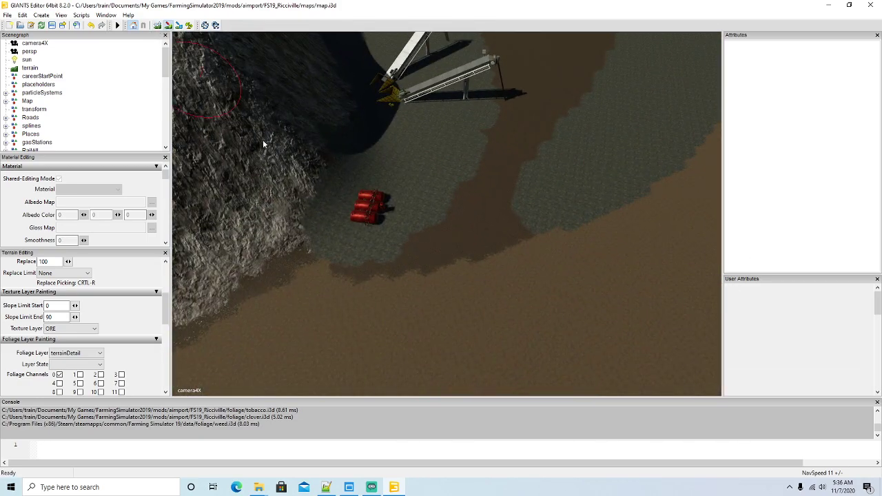
pyautogui.moveTo(366, 253)
pyautogui.mouseDown()
pyautogui.moveTo(499, 230)
pyautogui.moveTo(418, 212)
pyautogui.moveTo(513, 86)
pyautogui.moveTo(534, 97)
pyautogui.moveTo(572, 96)
pyautogui.moveTo(550, 77)
pyautogui.mouseUp()
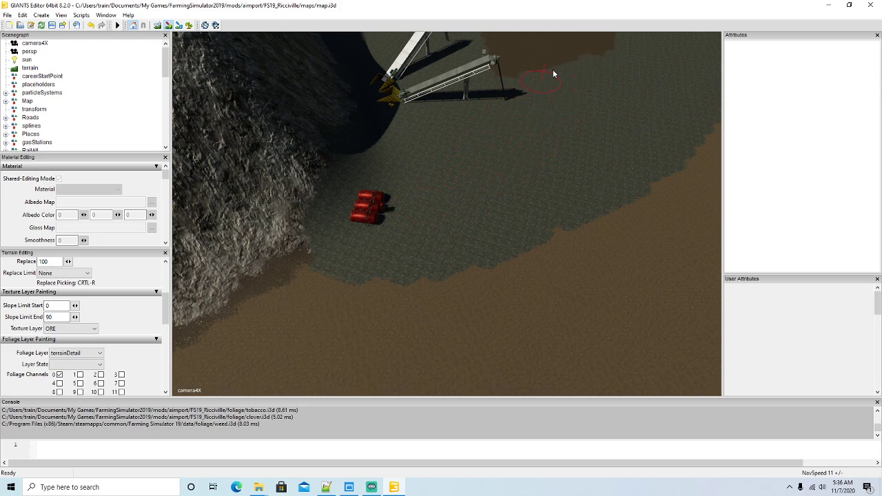
pyautogui.click(168, 26)
# - Fill the remaining brown patch in the middle of the quarry floor with the ORE texture
pyautogui.moveTo(515, 284)
pyautogui.keyDown('alt'); pyautogui.mouseDown()
pyautogui.moveTo(518, 182)
pyautogui.moveTo(495, 240)
pyautogui.mouseUp(); pyautogui.keyUp('alt')
pyautogui.scroll(6, 518, 182)
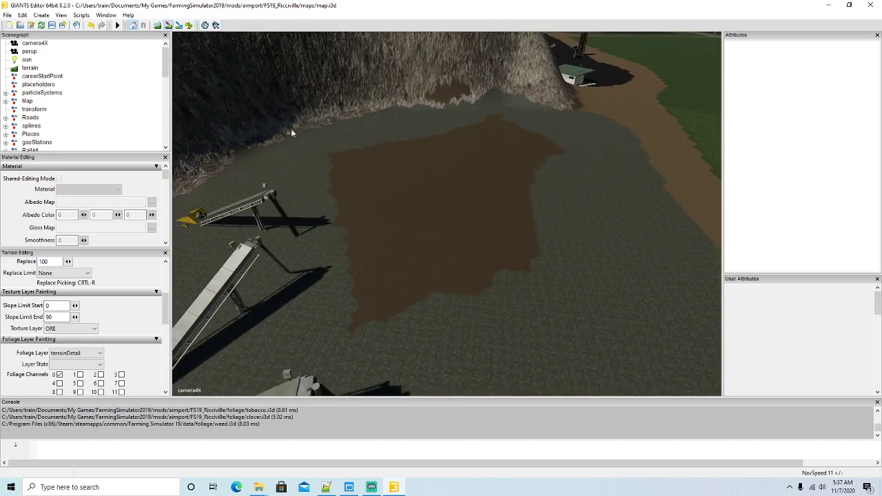
pyautogui.moveTo(339, 156)
pyautogui.mouseDown()
pyautogui.moveTo(348, 264)
pyautogui.moveTo(465, 293)
pyautogui.moveTo(547, 175)
pyautogui.moveTo(516, 127)
pyautogui.moveTo(498, 120)
pyautogui.moveTo(536, 168)
pyautogui.moveTo(485, 130)
pyautogui.moveTo(416, 139)
pyautogui.mouseUp()
pyautogui.moveTo(353, 162)
pyautogui.mouseDown()
pyautogui.moveTo(398, 297)
pyautogui.moveTo(429, 164)
pyautogui.moveTo(411, 241)
pyautogui.moveTo(409, 166)
pyautogui.moveTo(449, 255)
pyautogui.moveTo(425, 160)
pyautogui.moveTo(465, 228)
pyautogui.moveTo(445, 163)
pyautogui.moveTo(490, 140)
pyautogui.moveTo(503, 258)
pyautogui.moveTo(459, 154)
pyautogui.moveTo(479, 166)
pyautogui.moveTo(473, 158)
pyautogui.mouseUp()
pyautogui.click(168, 25)
# - Choose the MOUNTAIN_ROCK texture layer and paint over the brown patch at the foot of the rock wall
pyautogui.moveTo(373, 198)
pyautogui.keyDown('alt'); pyautogui.mouseDown()
pyautogui.moveTo(376, 147)
pyautogui.moveTo(365, 179)
pyautogui.mouseUp(); pyautogui.keyUp('alt')
pyautogui.scroll(3, 375, 147)
pyautogui.scroll(6, 375, 147)
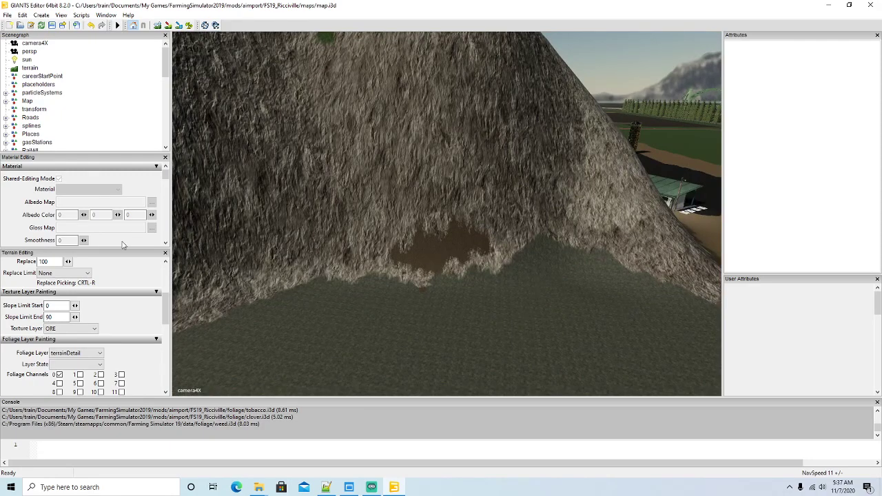
pyautogui.click(92, 329)
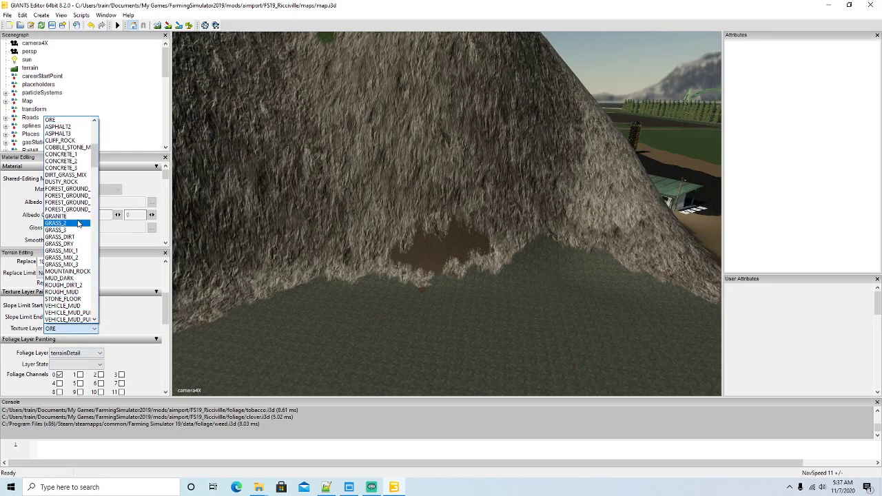
pyautogui.click(68, 271)
pyautogui.moveTo(423, 243)
pyautogui.mouseDown()
pyautogui.moveTo(419, 252)
pyautogui.moveTo(479, 246)
pyautogui.moveTo(404, 251)
pyautogui.moveTo(333, 232)
pyautogui.moveTo(364, 216)
pyautogui.mouseUp()
# - Paint the MOUNTAIN_ROCK texture over the small green spot higher up on the cliff
pyautogui.scroll(-10, 333, 231)
pyautogui.scroll(-4, 333, 232)
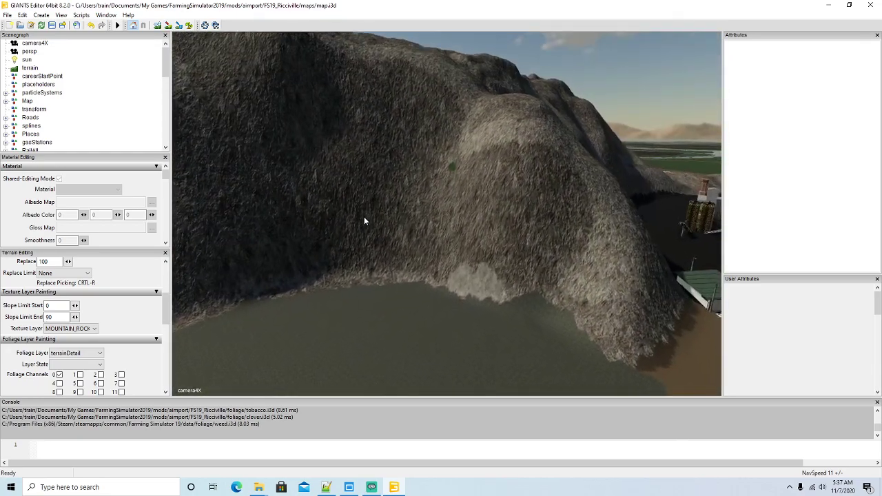
pyautogui.scroll(4, 364, 216)
pyautogui.click(169, 25)
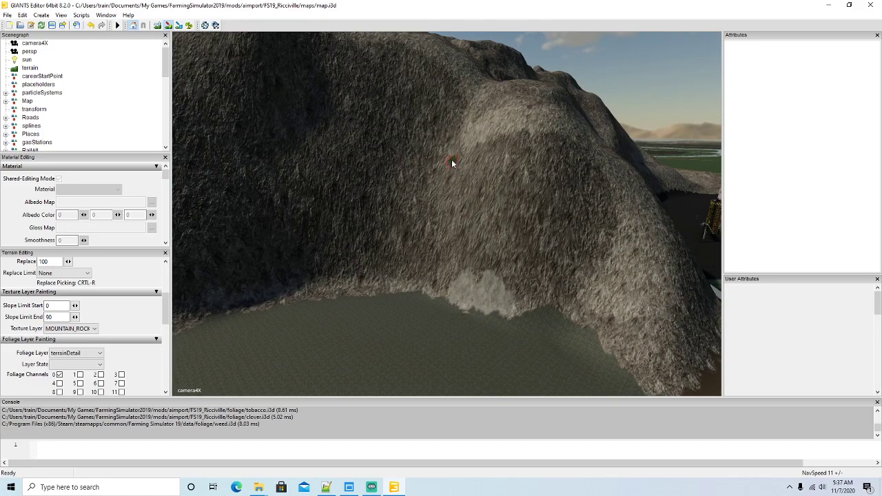
pyautogui.click(171, 26)
pyautogui.moveTo(510, 301)
pyautogui.keyDown('alt'); pyautogui.mouseDown()
pyautogui.moveTo(408, 296)
pyautogui.moveTo(276, 319)
pyautogui.mouseUp(); pyautogui.keyUp('alt')
pyautogui.moveTo(606, 353)
pyautogui.keyDown('alt'); pyautogui.mouseDown()
pyautogui.moveTo(431, 339)
pyautogui.moveTo(499, 341)
pyautogui.mouseUp(); pyautogui.keyUp('alt')
pyautogui.scroll(10, 499, 340)
pyautogui.keyDown('alt'); pyautogui.moveTo(311, 317); pyautogui.dragTo(431, 327); pyautogui.keyUp('alt')
pyautogui.scroll(-10, 430, 327)
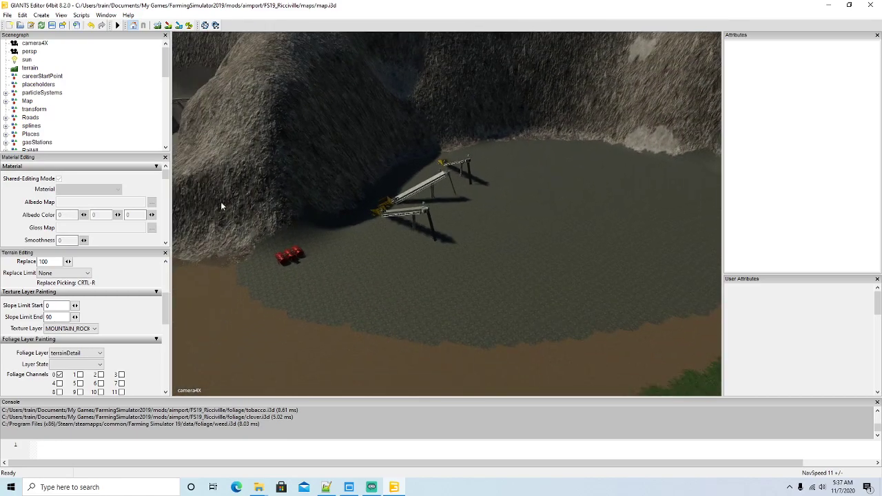
# - Delete the inner oreMine01 group nested under globalCompany > oreMine01 in the map's scene tree
pyautogui.scroll(-8, 47, 114)
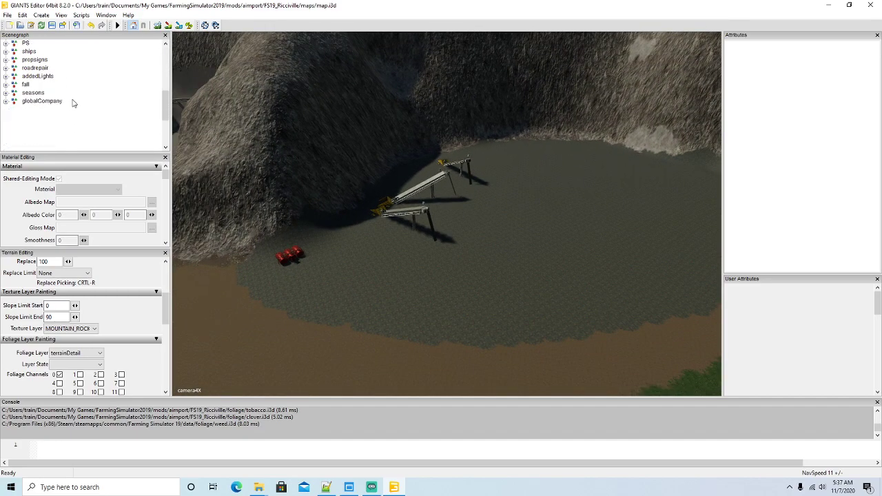
pyautogui.click(6, 102)
pyautogui.scroll(-1, 69, 115)
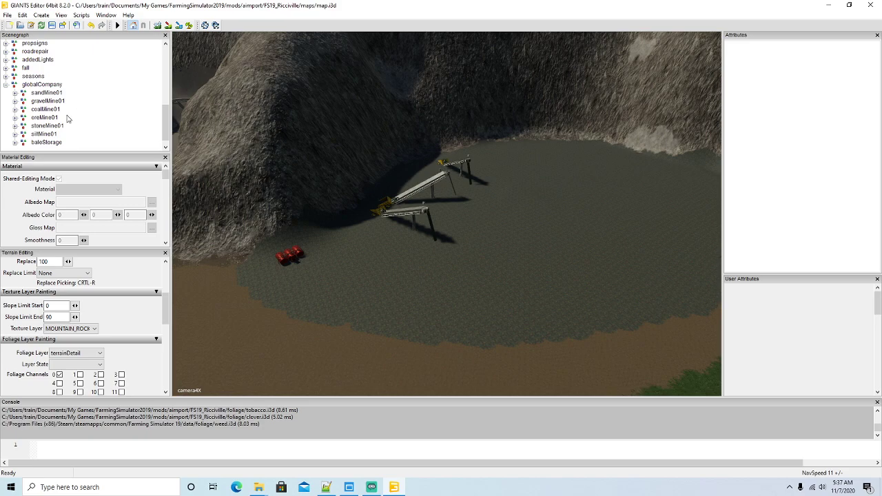
pyautogui.click(14, 118)
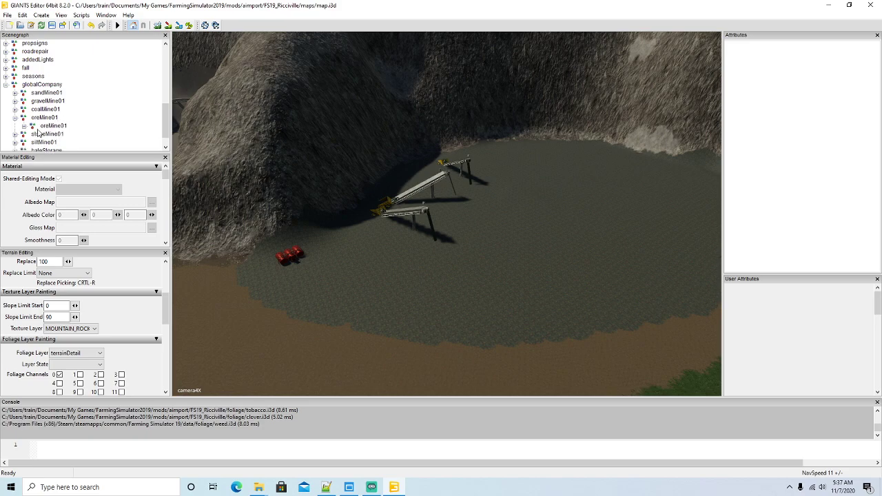
pyautogui.click(35, 127)
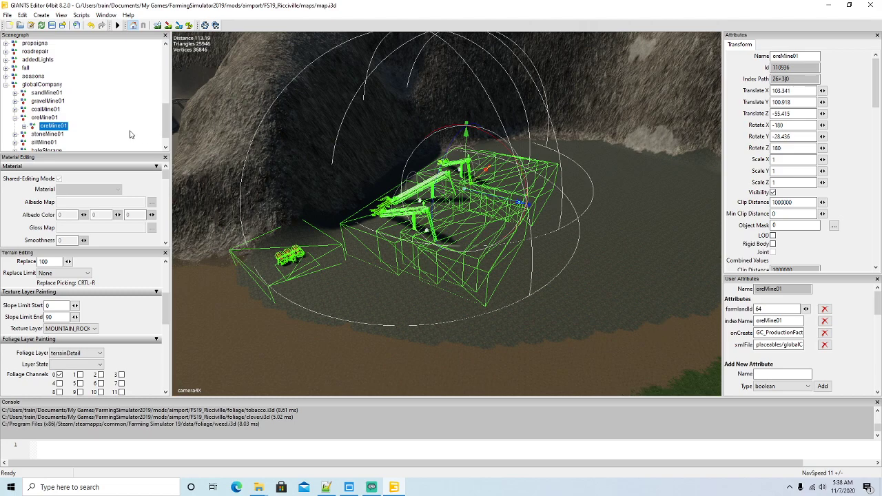
pyautogui.press('Delete')
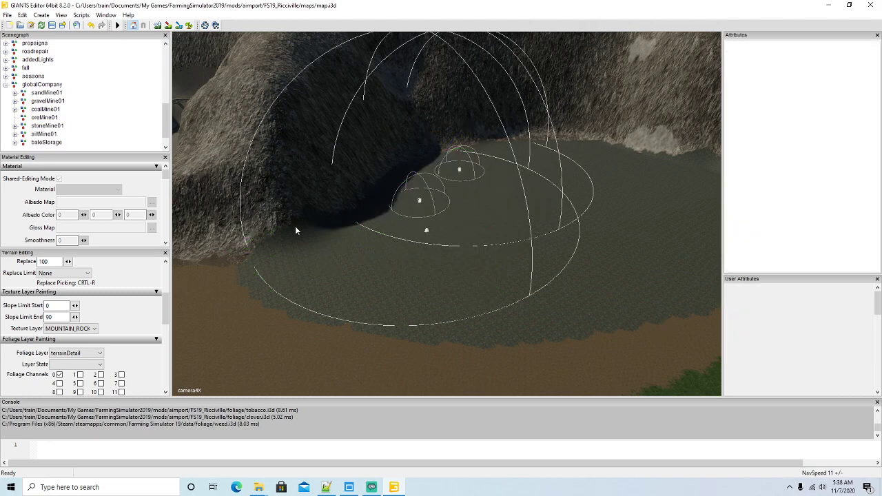
# - Open the oreMine01 i3D file from the desktop's mining folder in a separate GIANTS Editor window
pyautogui.click(830, 6)
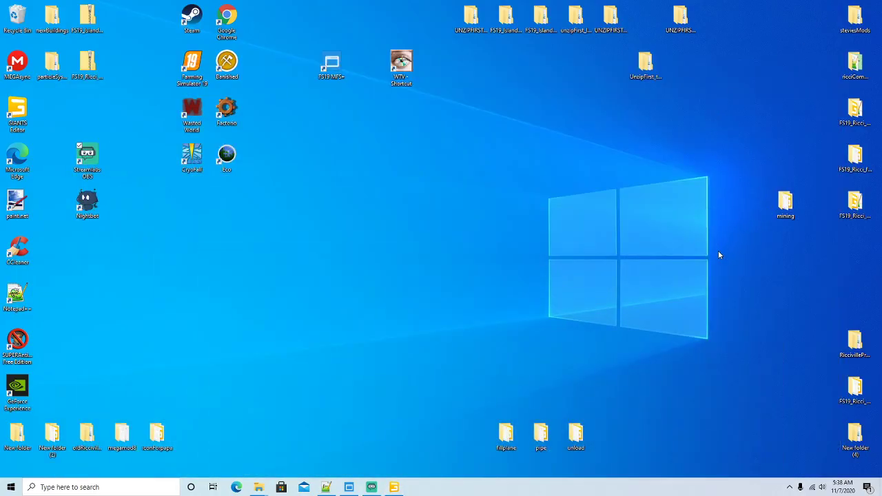
pyautogui.doubleClick(785, 203)
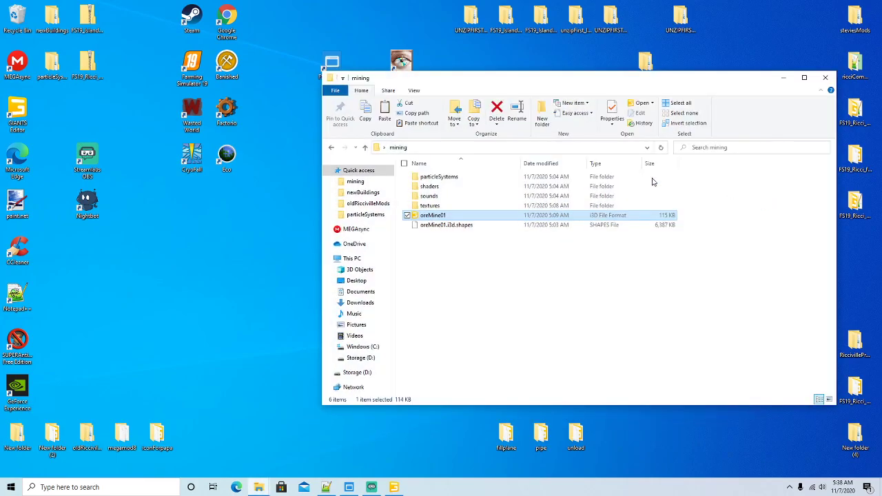
pyautogui.doubleClick(429, 215)
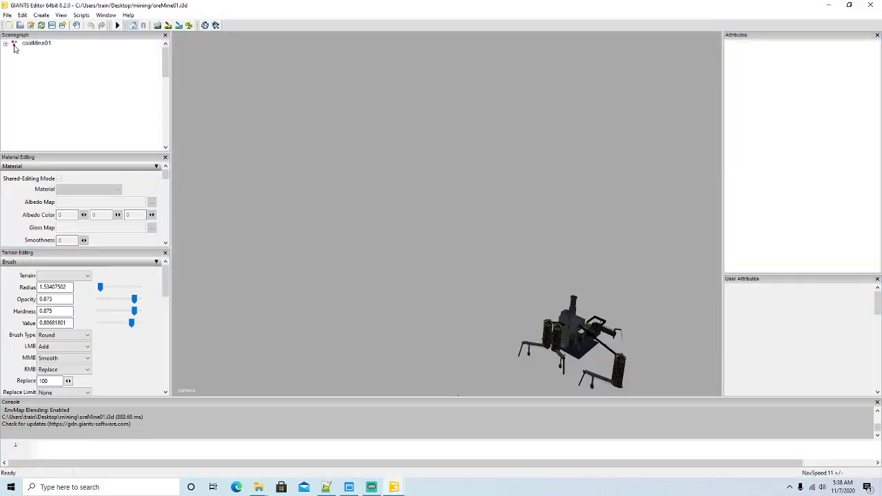
# - Start exporting the coalMine01 group with its files, choosing the newBuildings folder inside mods > aimport > FS19_Ricciville as the destination
pyautogui.click(14, 45)
pyautogui.click(7, 14)
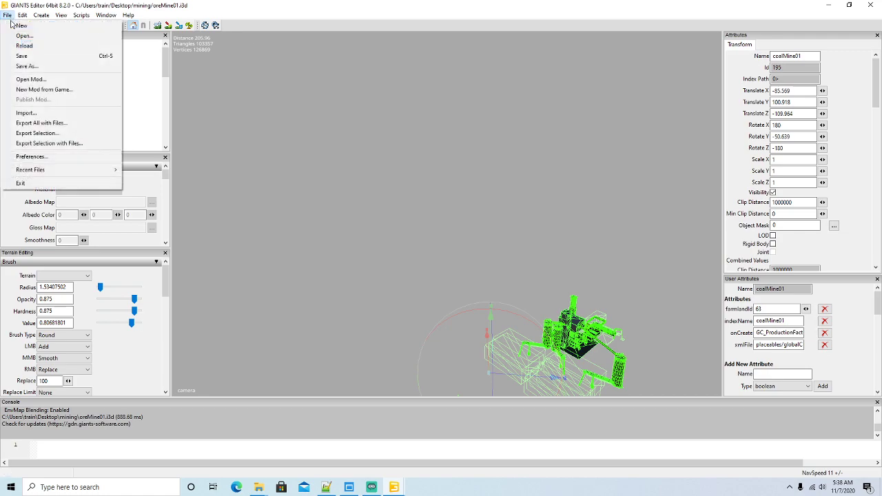
pyautogui.click(42, 143)
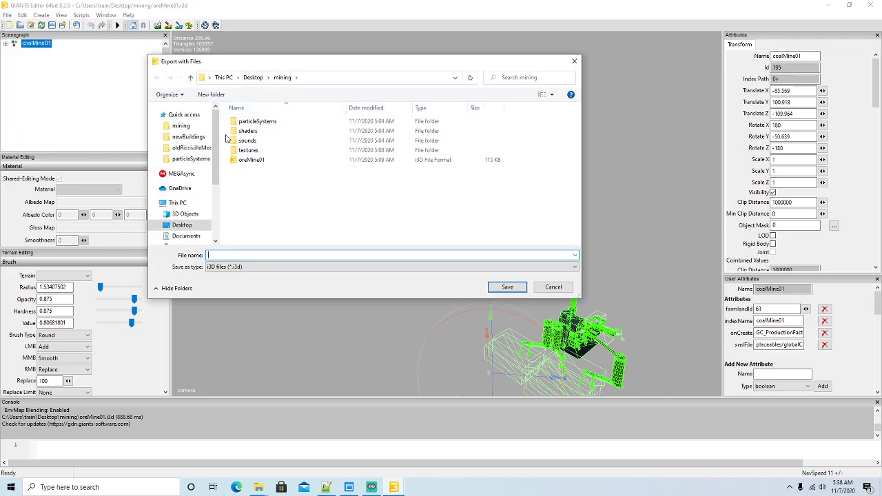
pyautogui.click(185, 236)
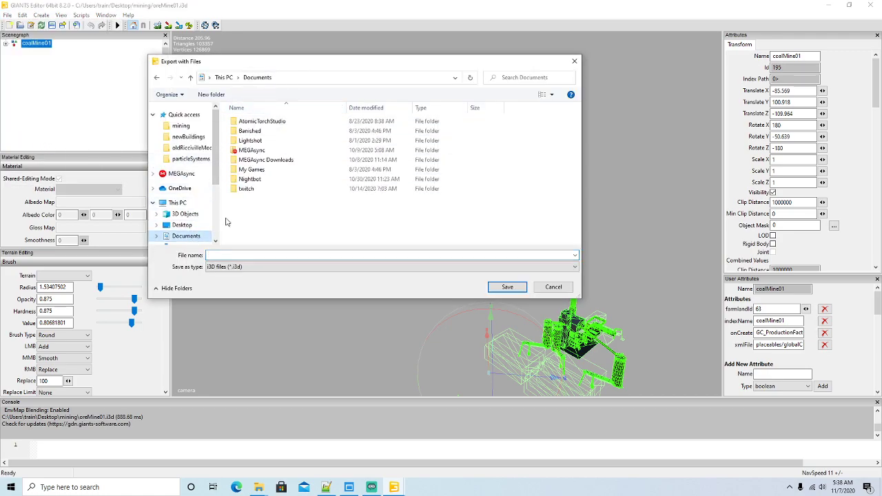
pyautogui.doubleClick(252, 169)
pyautogui.doubleClick(271, 122)
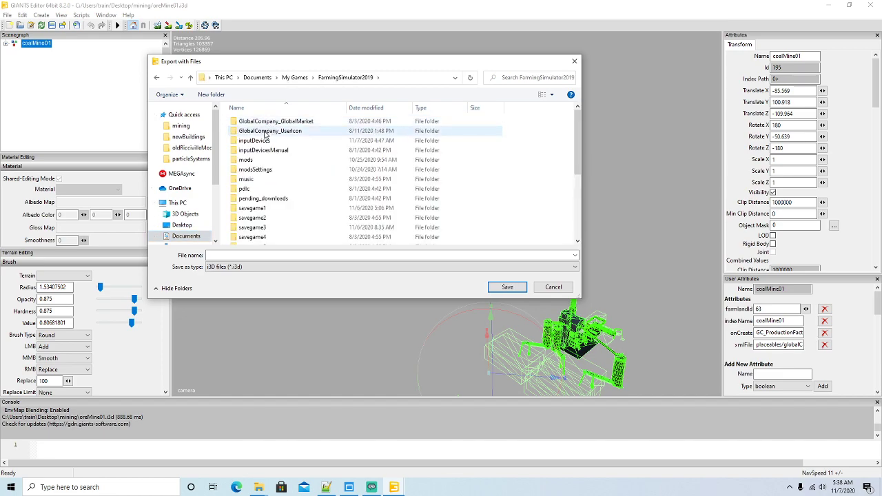
pyautogui.doubleClick(246, 159)
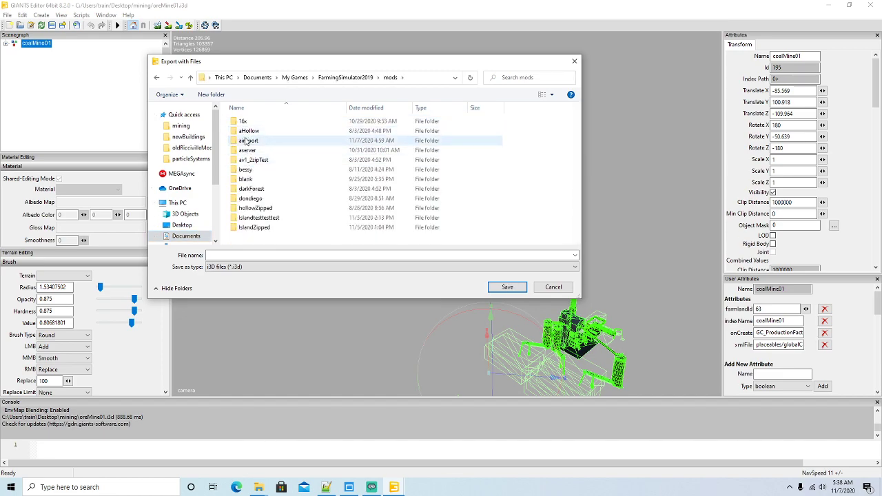
pyautogui.doubleClick(245, 141)
pyautogui.doubleClick(250, 122)
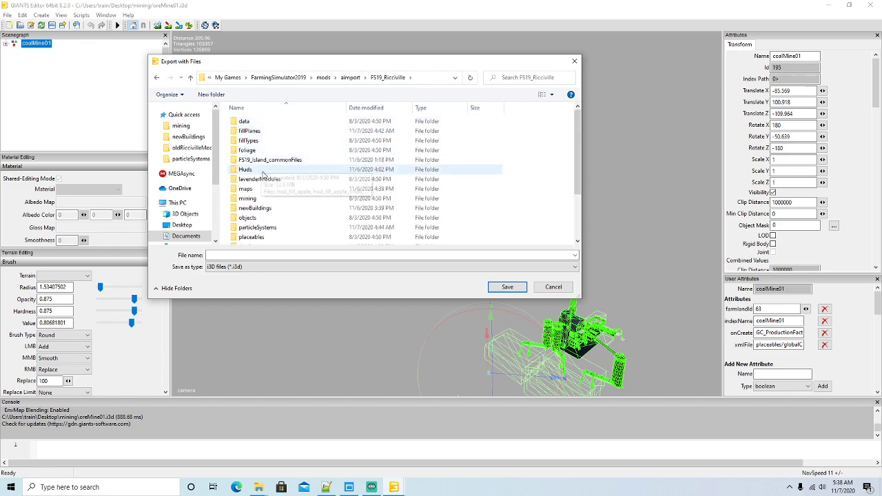
pyautogui.doubleClick(255, 208)
# - Save the export as oreMine01 with game relative paths kept, and close that editor window
pyautogui.click(247, 255)
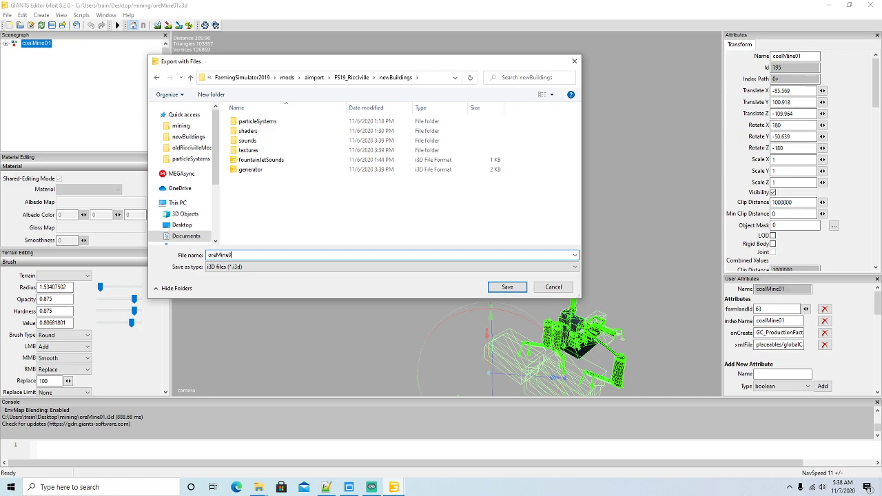
pyautogui.click(507, 287)
pyautogui.click(460, 242)
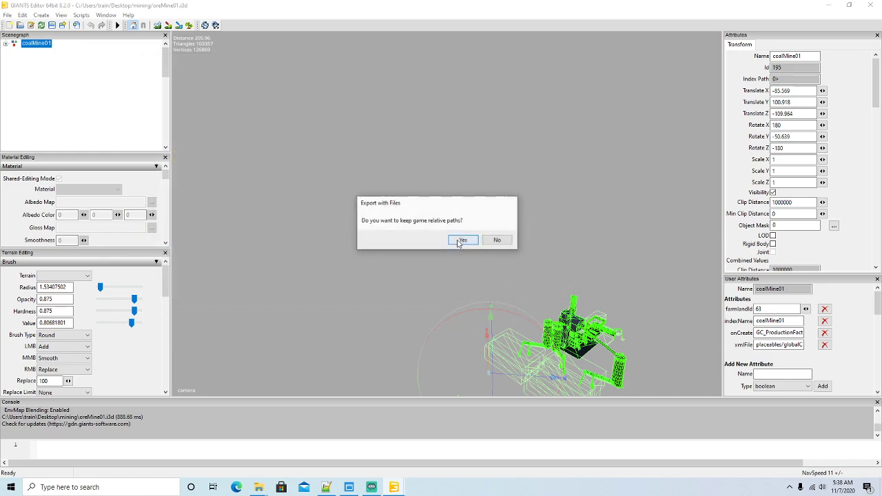
pyautogui.click(461, 239)
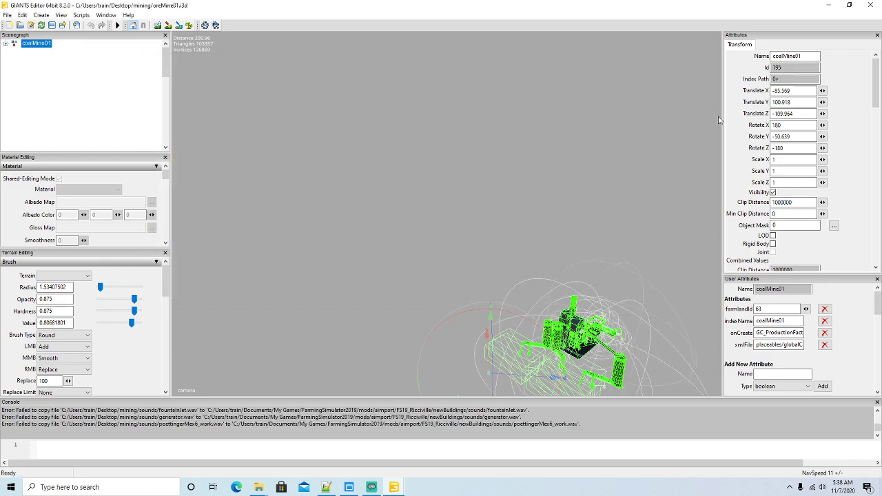
pyautogui.click(871, 5)
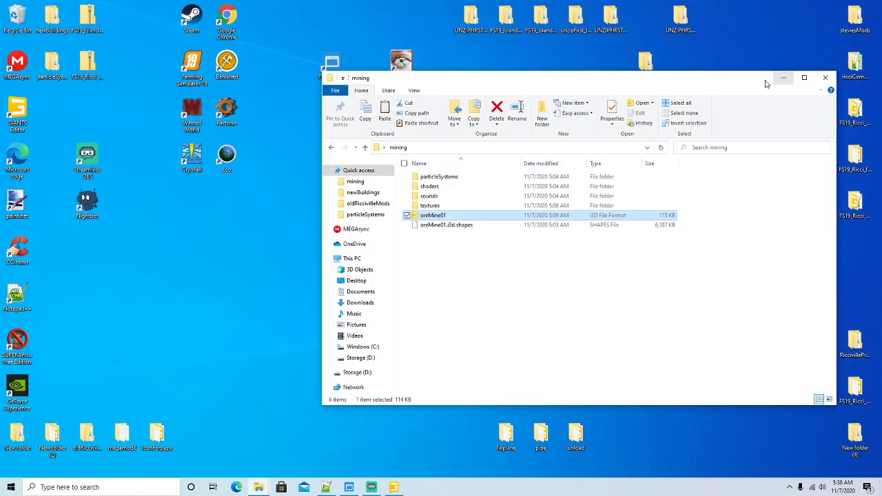
# - Switch to the maps folder window in File Explorer and go to the newBuildings folder of FS19_Ricciville
pyautogui.moveTo(609, 83); pyautogui.dragTo(618, 78)
pyautogui.moveTo(258, 487)
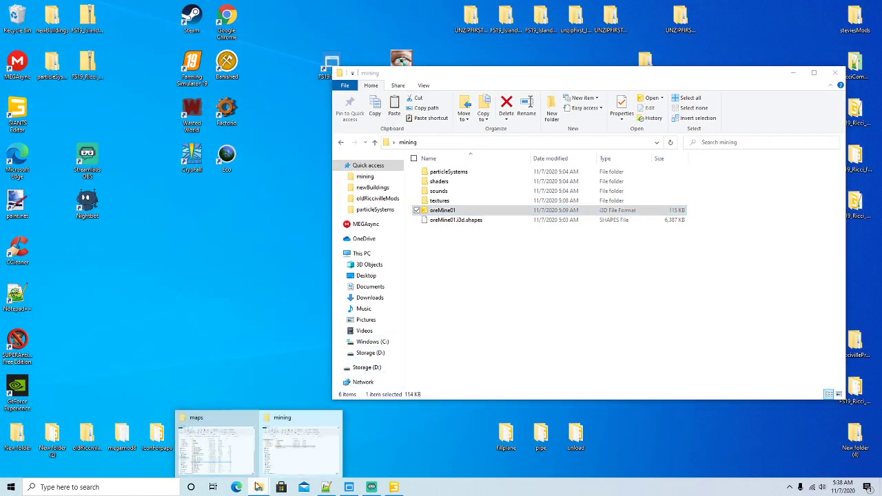
pyautogui.click(229, 427)
pyautogui.moveTo(298, 75); pyautogui.dragTo(288, 89)
pyautogui.scroll(3, 191, 224)
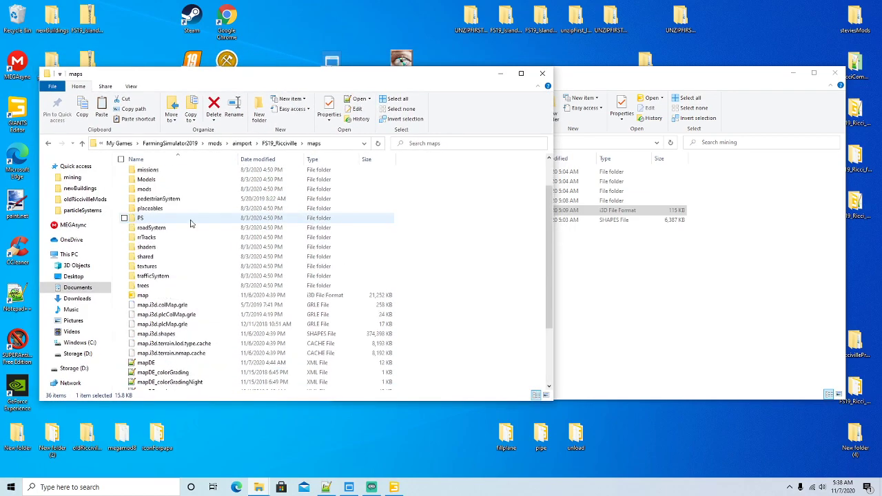
pyautogui.scroll(2, 191, 224)
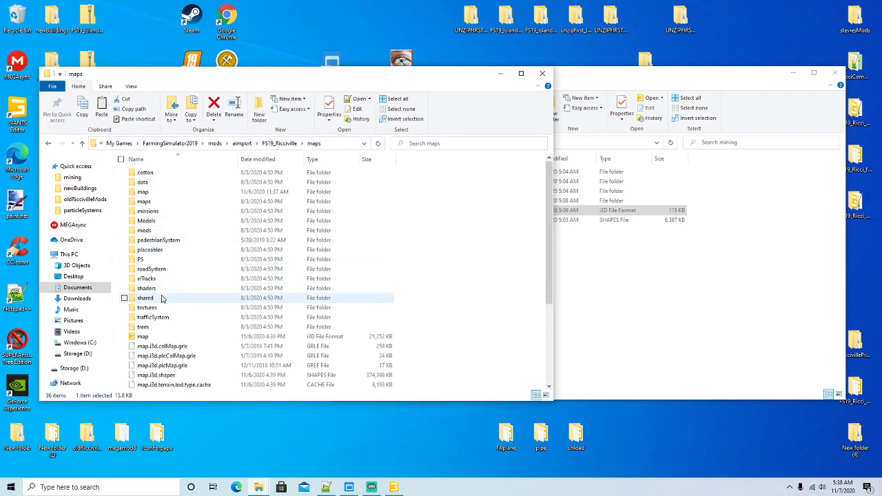
pyautogui.click(273, 144)
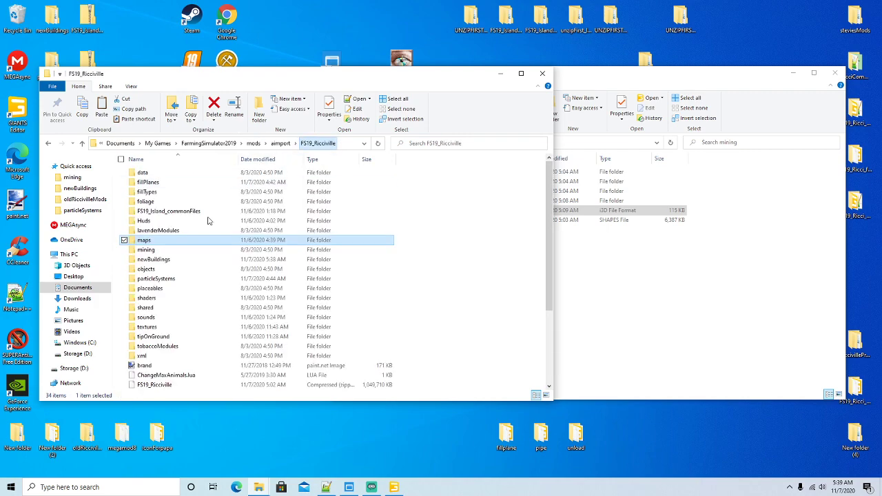
pyautogui.doubleClick(167, 261)
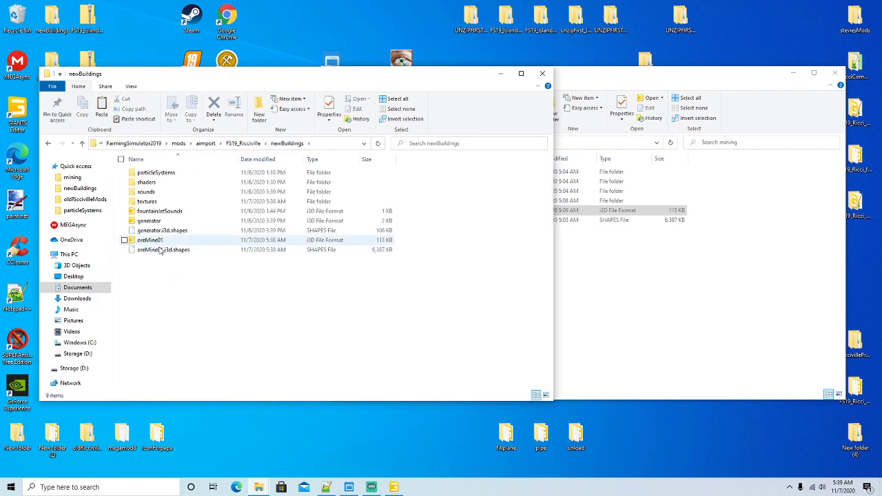
# - Inspect the file paths in the exported oreMine01 i3D file in Notepad++, and close the file
pyautogui.rightClick(156, 241)
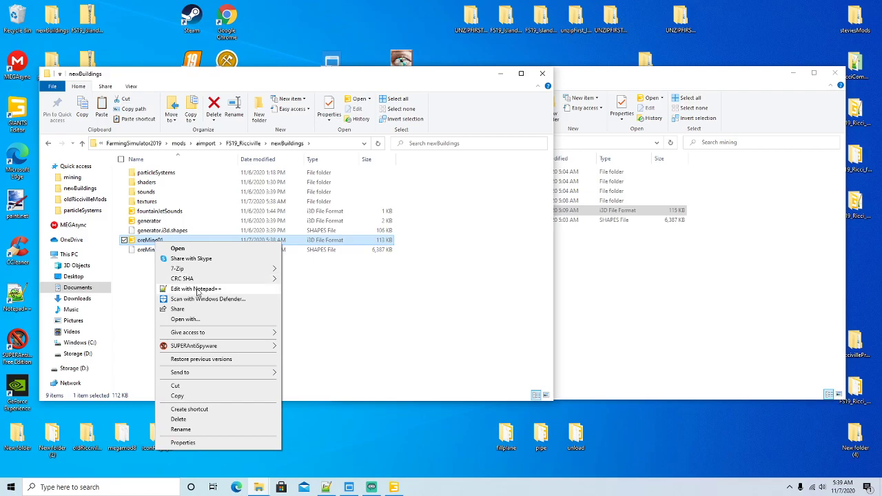
pyautogui.click(196, 289)
pyautogui.scroll(-20, 253, 228)
pyautogui.scroll(-16, 253, 228)
pyautogui.scroll(20, 253, 228)
pyautogui.scroll(13, 253, 228)
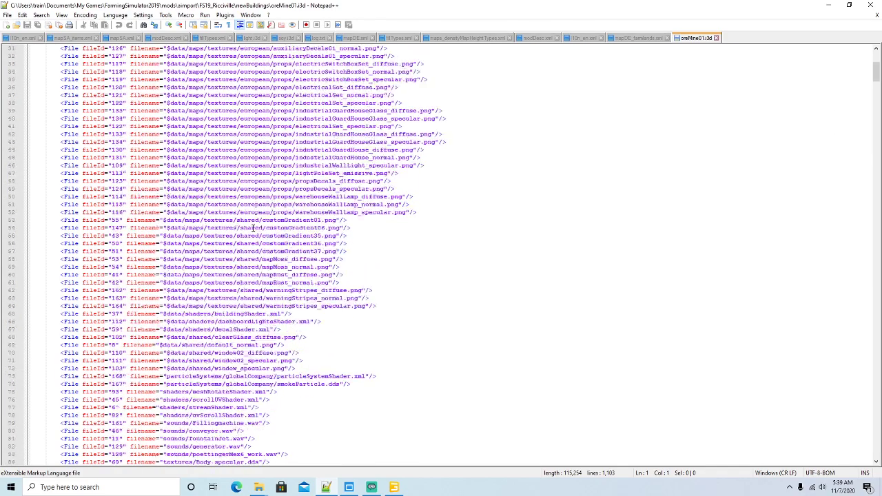
pyautogui.click(717, 38)
pyautogui.click(828, 5)
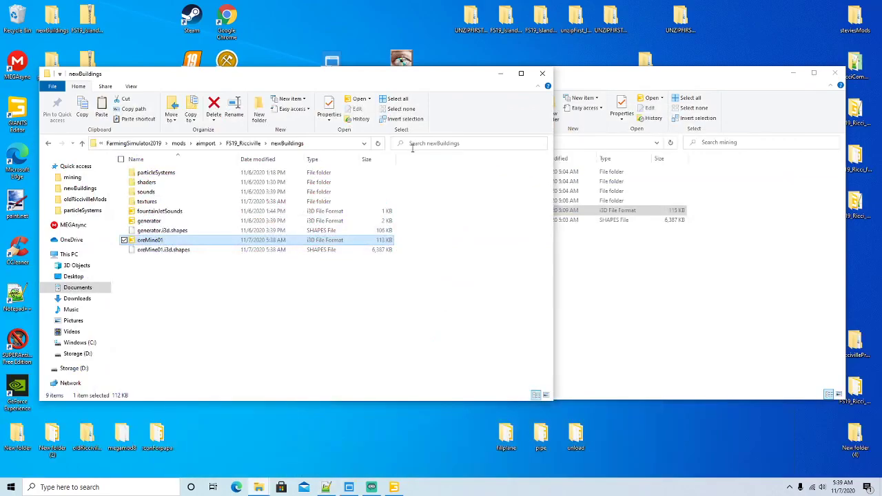
# - Switch back to the map in GIANTS Editor and import oreMine01 from the newBuildings folder
pyautogui.click(393, 488)
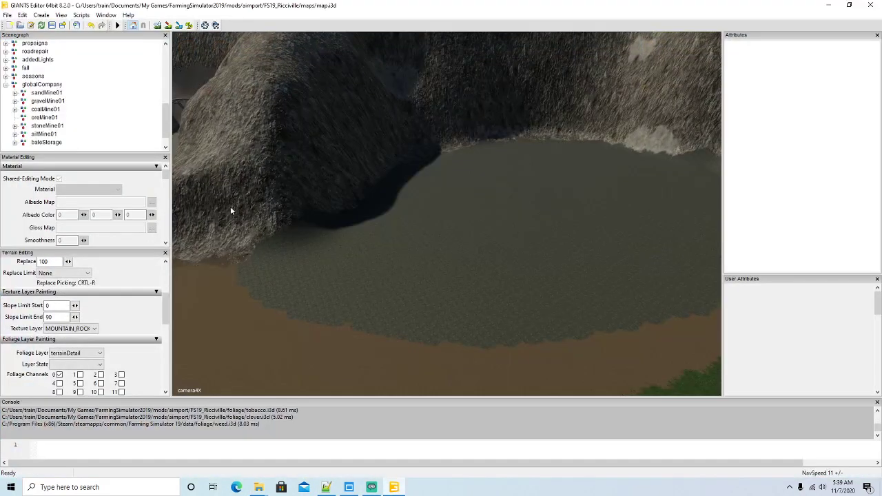
pyautogui.click(7, 15)
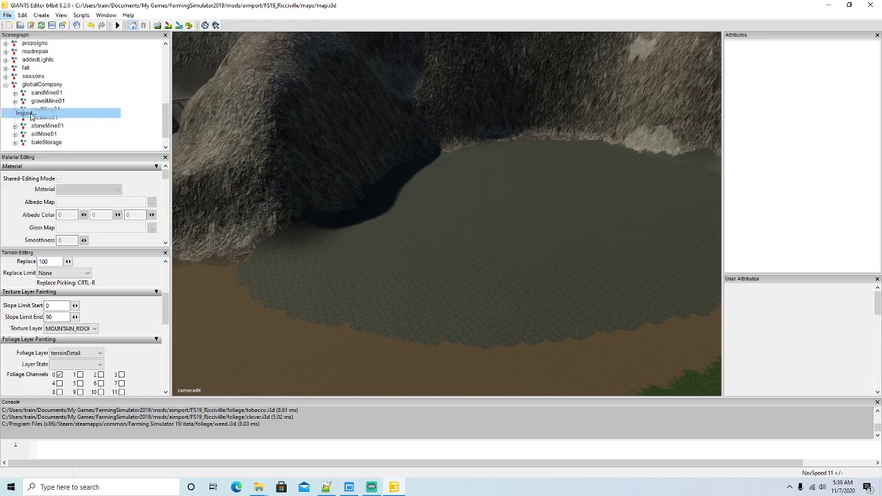
pyautogui.click(27, 113)
pyautogui.click(261, 180)
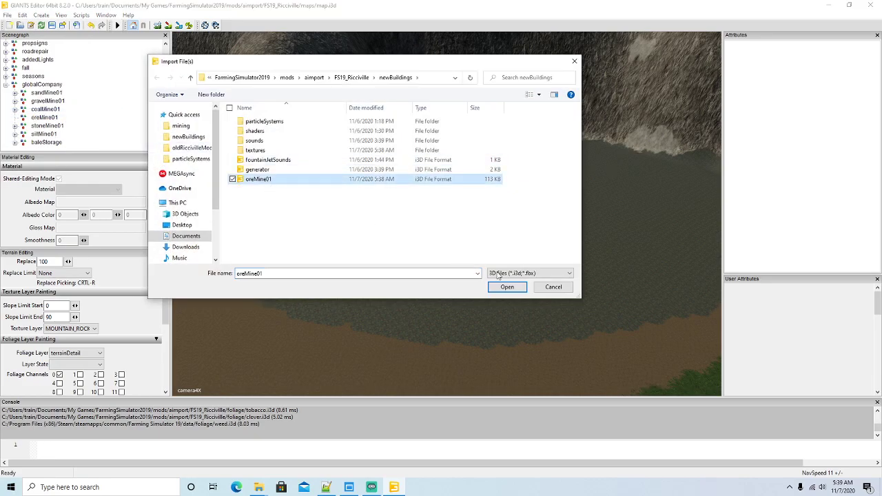
pyautogui.click(508, 287)
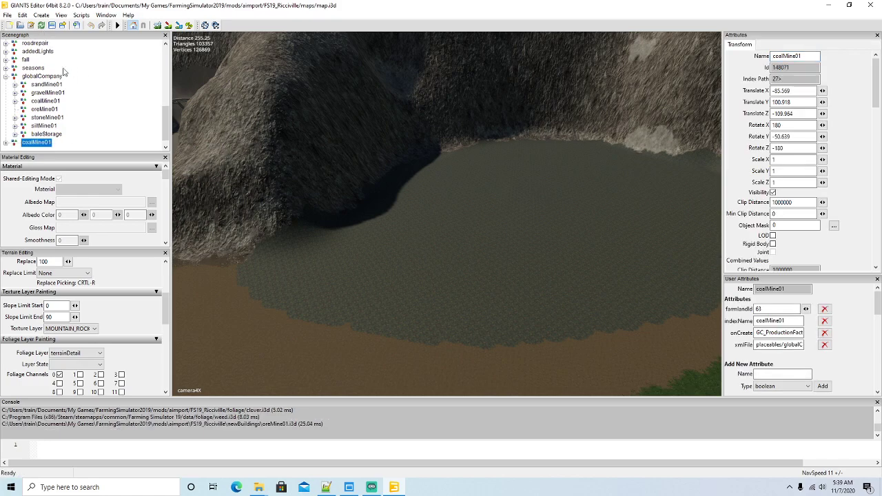
# - Move the imported coalMine01 group into the empty oreMine01 group under globalCompany by cutting and pasting it
pyautogui.click(23, 16)
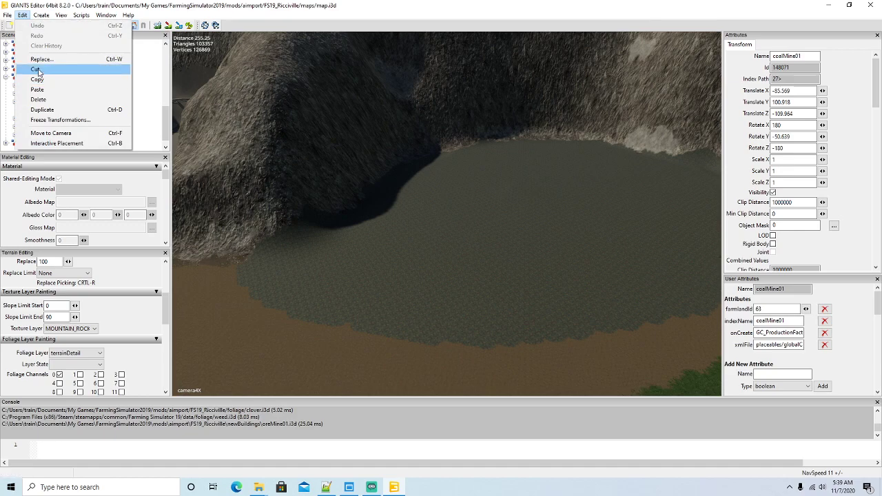
pyautogui.click(37, 70)
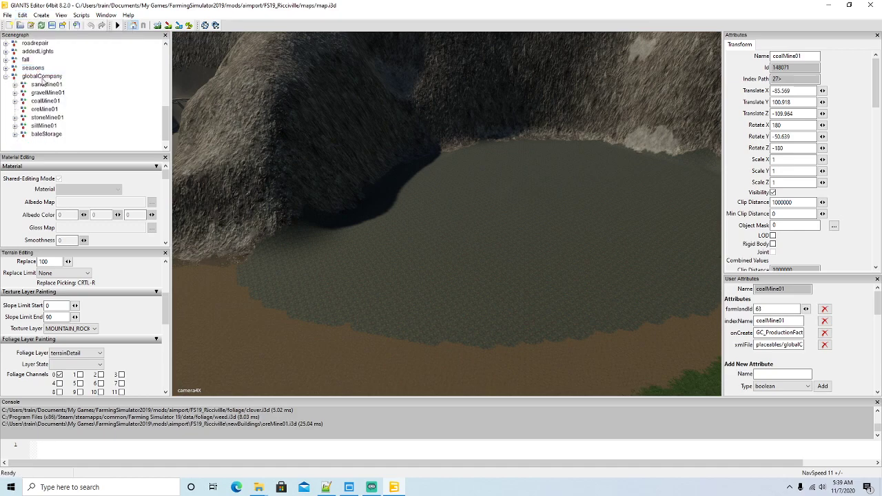
pyautogui.click(23, 113)
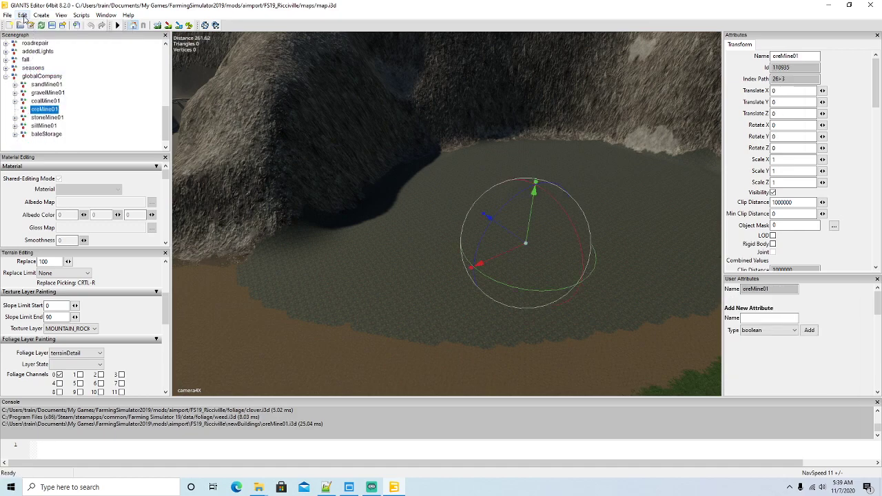
pyautogui.click(22, 15)
pyautogui.click(37, 91)
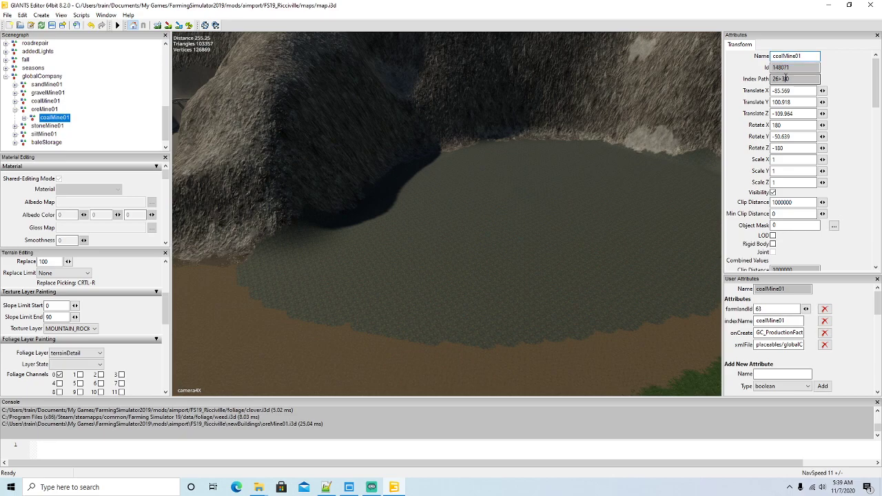
# - Rename the pasted coalMine01 group to oreMine01 and set its farmlandId attribute to 64
pyautogui.press('BackSpace')
pyautogui.write('re')
pyautogui.moveTo(783, 309); pyautogui.dragTo(703, 320)
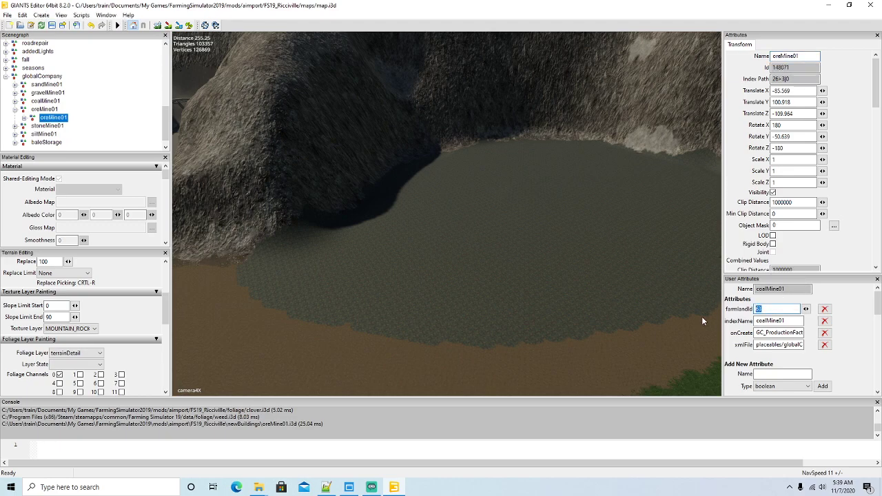
pyautogui.write('64')
# - Change the group's indexName attribute to oreMine01
pyautogui.click(767, 321)
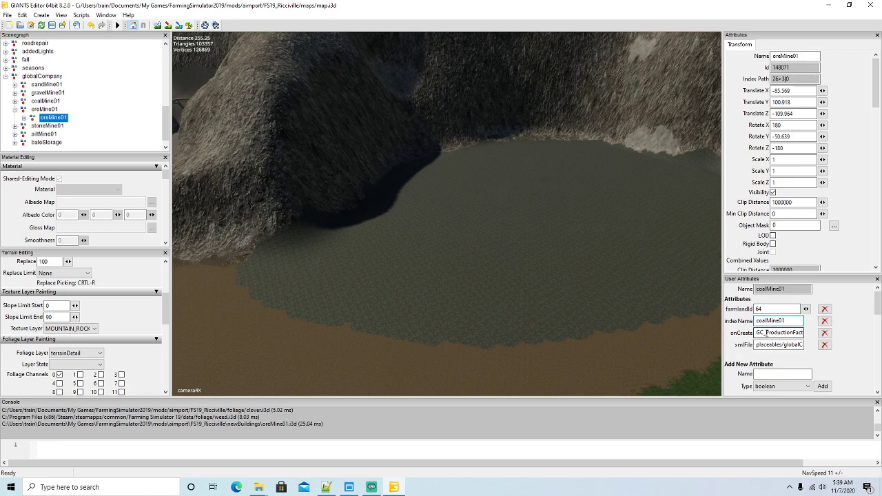
pyautogui.press('BackSpace')
pyautogui.press('BackSpace')
pyautogui.press('BackSpace')
pyautogui.write('ore')
# - Edit the xmlFile attribute so the file name at the end of its path starts with oreMine01
pyautogui.moveTo(793, 345); pyautogui.dragTo(788, 344)
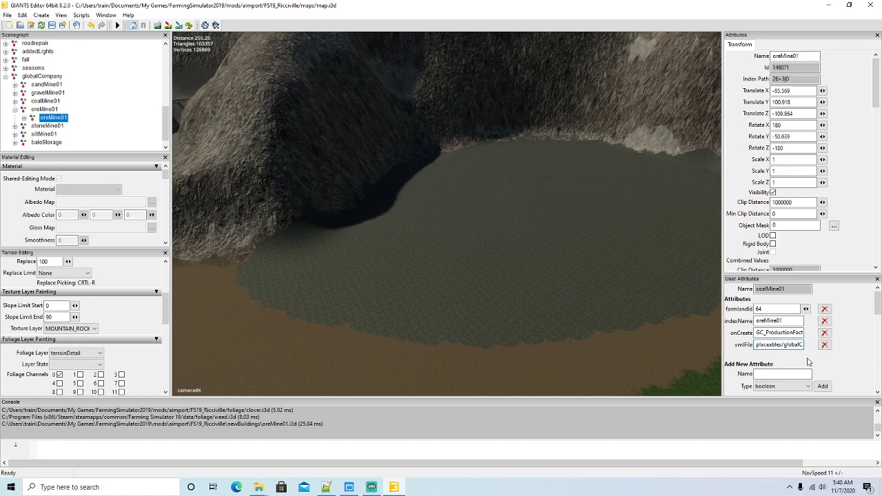
pyautogui.press('Right')
pyautogui.press('Right')
pyautogui.press('Right')
pyautogui.press('Right')
pyautogui.press('Right')
pyautogui.press('Right')
pyautogui.press('Right')
pyautogui.press('Right')
pyautogui.press('Right')
pyautogui.press('Right')
pyautogui.press('Right')
pyautogui.press('Right')
pyautogui.press('Right')
pyautogui.press('Right')
pyautogui.press('Right')
pyautogui.press('BackSpace')
pyautogui.press('BackSpace')
pyautogui.press('BackSpace')
pyautogui.write('ore')
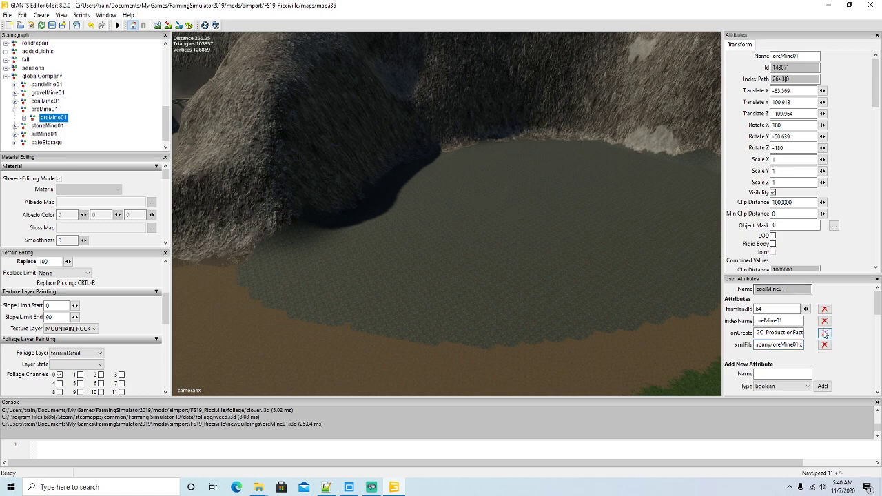
# - Move the oreMine01 group into the repainted quarry, to about X 112 and Z -61
pyautogui.keyDown('alt'); pyautogui.moveTo(448, 268); pyautogui.dragTo(514, 210); pyautogui.keyUp('alt')
pyautogui.scroll(-8, 478, 271)
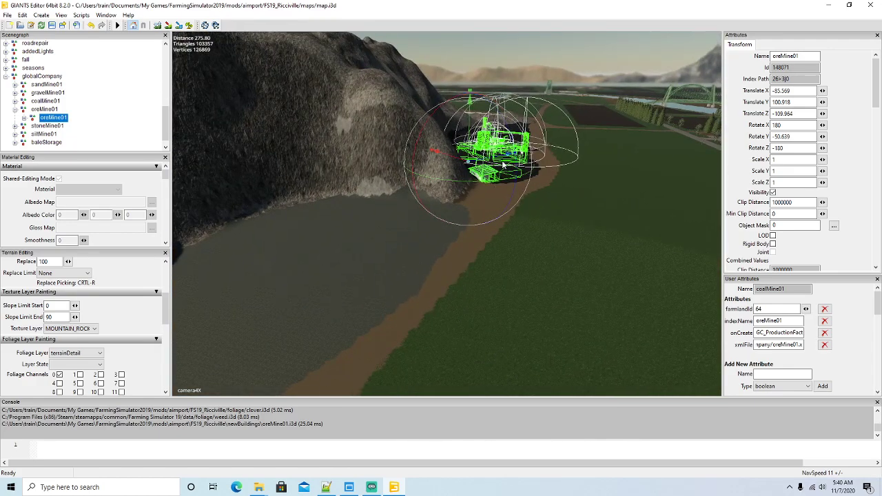
pyautogui.moveTo(506, 178); pyautogui.dragTo(552, 182)
pyautogui.moveTo(534, 169); pyautogui.dragTo(465, 266)
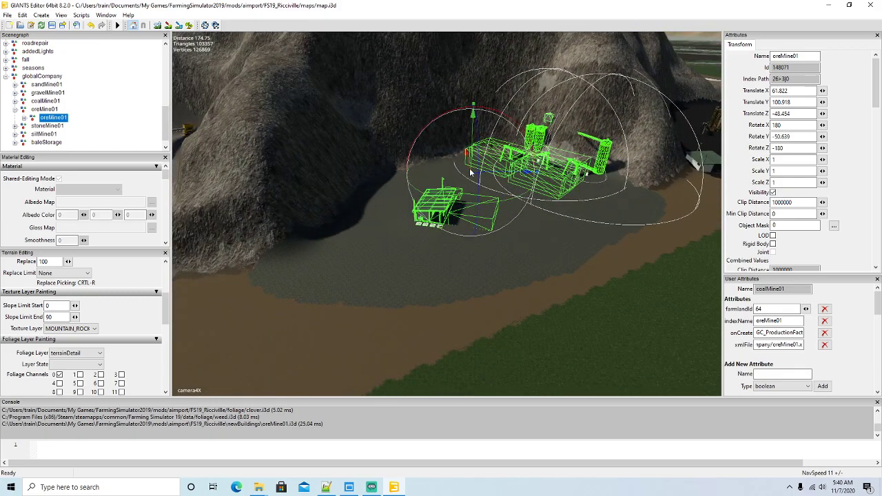
pyautogui.moveTo(468, 166); pyautogui.dragTo(409, 224)
pyautogui.keyDown('alt'); pyautogui.moveTo(465, 254); pyautogui.dragTo(494, 263); pyautogui.keyUp('alt')
pyautogui.scroll(5, 383, 248)
pyautogui.scroll(-8, 494, 261)
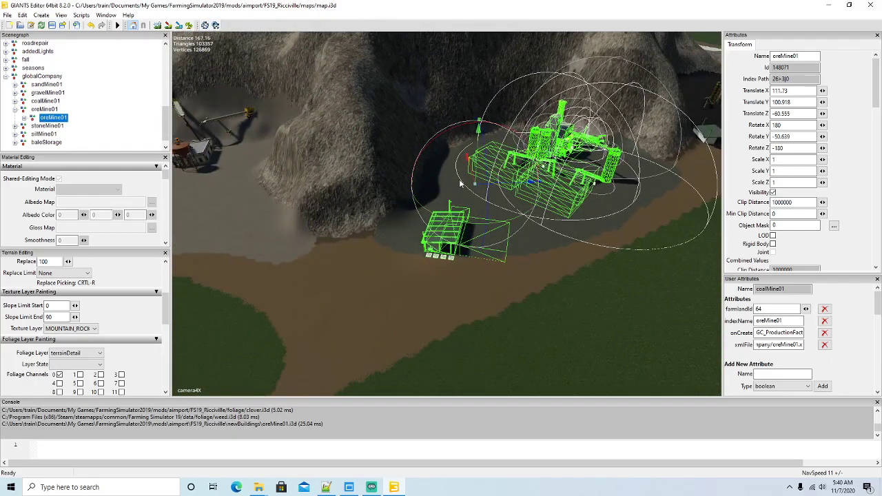
# - Shift the oreMine01 group farther toward the road along the quarry, to about X 155 and Z -79
pyautogui.moveTo(469, 160); pyautogui.dragTo(440, 220)
pyautogui.moveTo(492, 252)
pyautogui.keyDown('alt'); pyautogui.mouseDown()
pyautogui.moveTo(456, 239)
pyautogui.moveTo(539, 244)
pyautogui.moveTo(578, 229)
pyautogui.moveTo(486, 257)
pyautogui.mouseUp(); pyautogui.keyUp('alt')
pyautogui.scroll(-5, 481, 240)
pyautogui.scroll(5, 578, 229)
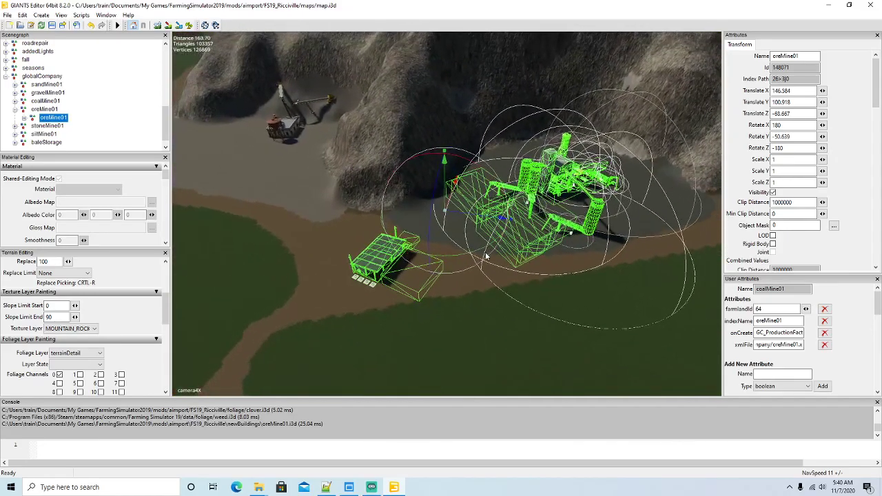
pyautogui.keyDown('alt'); pyautogui.moveTo(480, 222); pyautogui.dragTo(536, 248); pyautogui.keyUp('alt')
pyautogui.scroll(3, 442, 207)
pyautogui.scroll(-5, 536, 250)
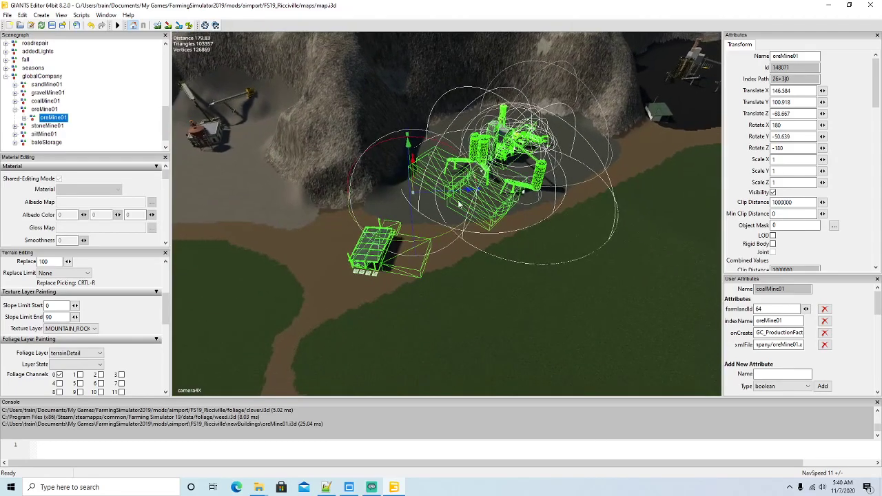
pyautogui.moveTo(416, 176); pyautogui.dragTo(422, 205)
# - Set the oreMine01 group's Y rotation to -45
pyautogui.moveTo(441, 257)
pyautogui.mouseDown()
pyautogui.moveTo(426, 260)
pyautogui.moveTo(439, 257)
pyautogui.mouseUp()
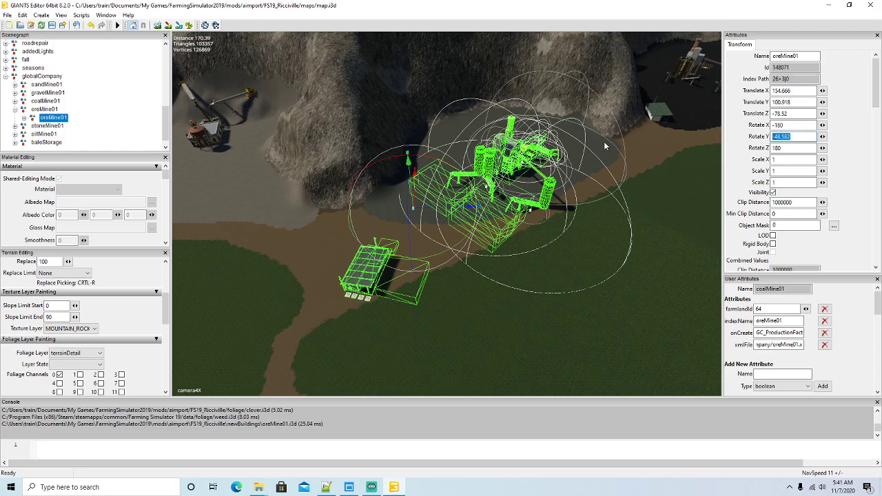
pyautogui.write('-4')
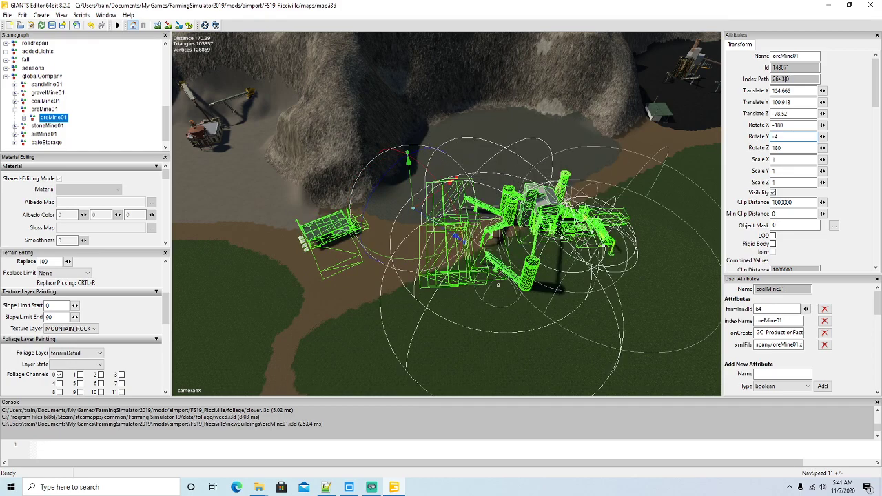
pyautogui.write('5')
# - Rotate the oreMine01 group to about -67 degrees on Y and move it to about X 152, Z -92
pyautogui.keyDown('alt'); pyautogui.moveTo(486, 273); pyautogui.dragTo(377, 254); pyautogui.keyUp('alt')
pyautogui.scroll(4, 553, 242)
pyautogui.scroll(5, 553, 239)
pyautogui.scroll(3, 551, 226)
pyautogui.scroll(5, 553, 230)
pyautogui.scroll(-5, 396, 255)
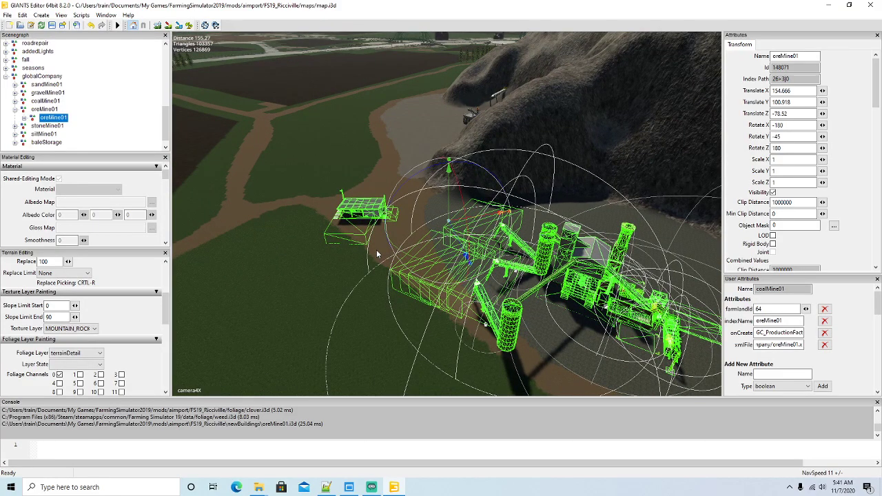
pyautogui.keyDown('alt'); pyautogui.moveTo(377, 253); pyautogui.dragTo(424, 264); pyautogui.keyUp('alt')
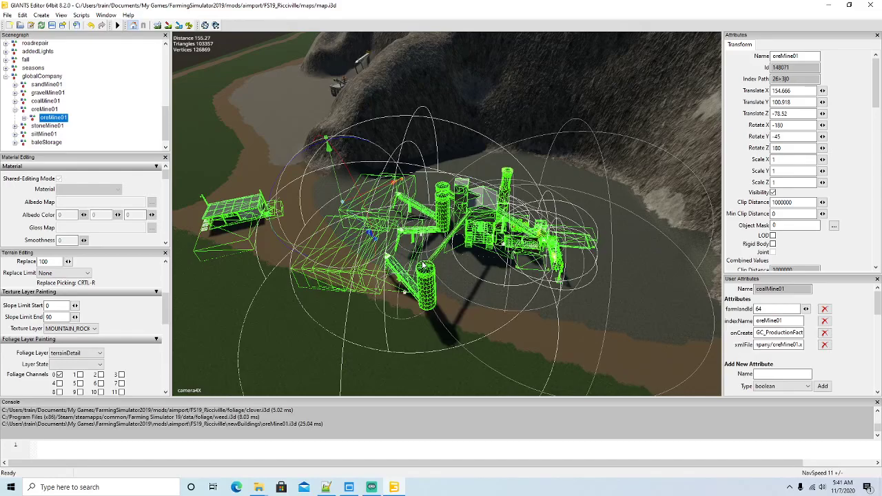
pyautogui.scroll(-2, 423, 265)
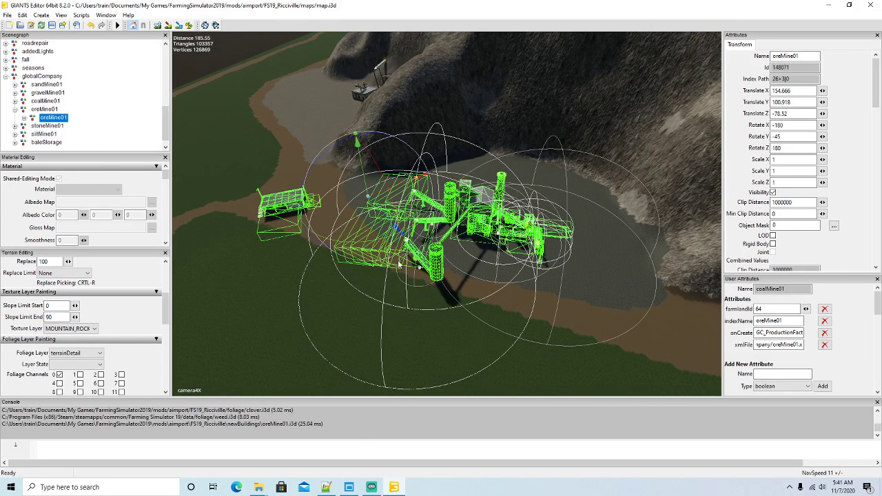
pyautogui.moveTo(371, 244); pyautogui.dragTo(405, 241)
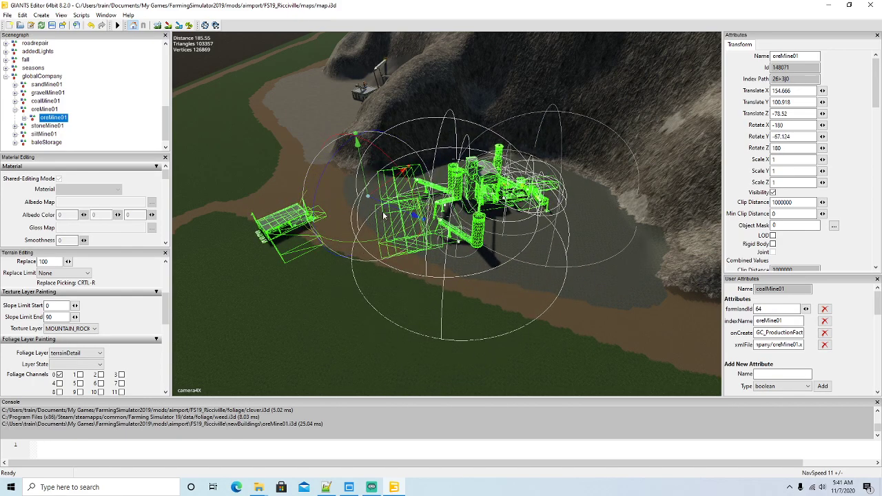
pyautogui.moveTo(387, 204); pyautogui.dragTo(367, 231)
# - Reposition the oreMine01 group on the quarry floor at about X 156 and Z -78
pyautogui.scroll(6, 367, 230)
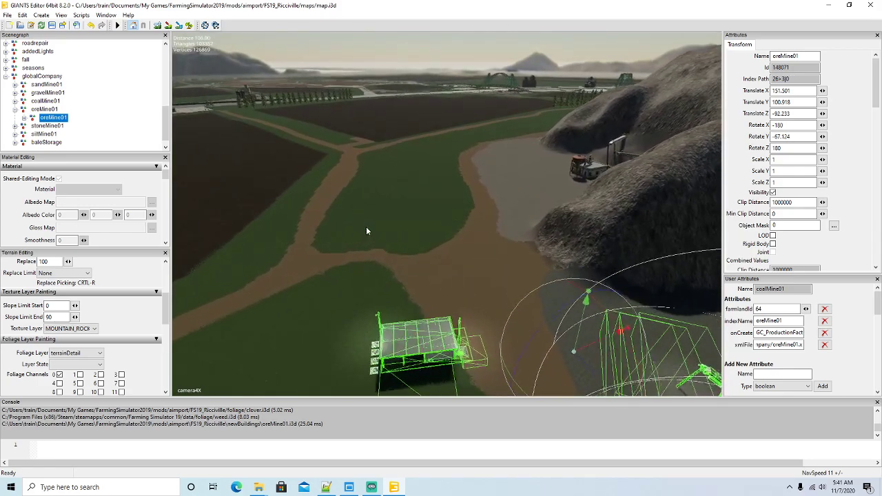
pyautogui.scroll(5, 366, 228)
pyautogui.keyDown('alt'); pyautogui.moveTo(371, 230); pyautogui.dragTo(600, 259); pyautogui.keyUp('alt')
pyautogui.scroll(-4, 557, 269)
pyautogui.scroll(6, 444, 240)
pyautogui.scroll(4, 445, 240)
pyautogui.scroll(-5, 600, 258)
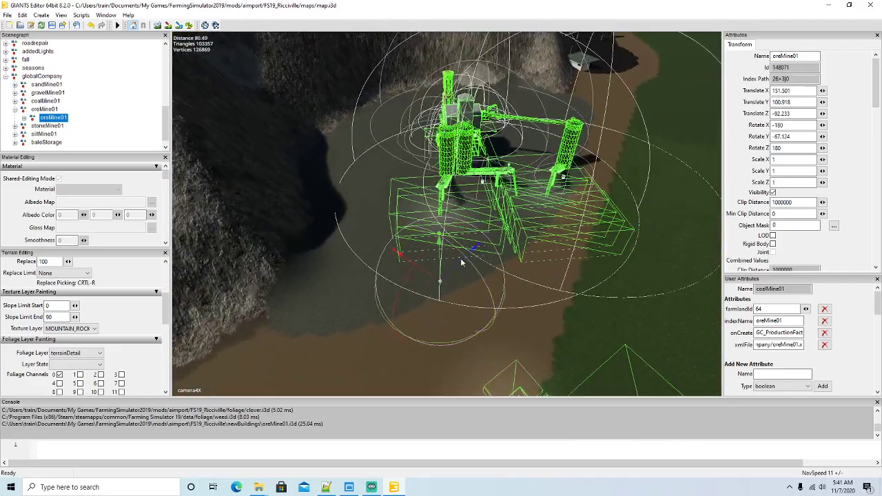
pyautogui.moveTo(460, 267); pyautogui.dragTo(360, 270)
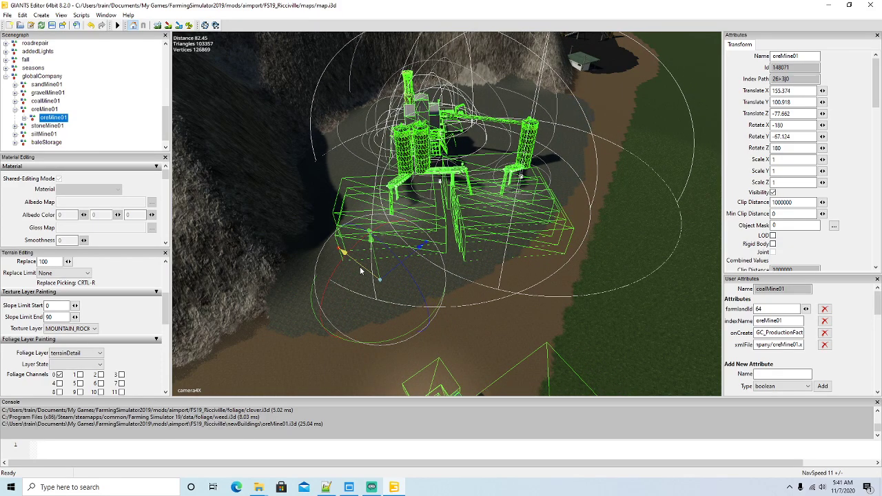
pyautogui.moveTo(361, 270); pyautogui.dragTo(363, 272)
# - Inspect how the mine's silos, unloading areas and detached hut sit relative to the quarry floor and dirt road
pyautogui.keyDown('alt'); pyautogui.moveTo(400, 298); pyautogui.dragTo(434, 286); pyautogui.keyUp('alt')
pyautogui.scroll(3, 473, 253)
pyautogui.scroll(5, 473, 252)
pyautogui.scroll(-4, 428, 297)
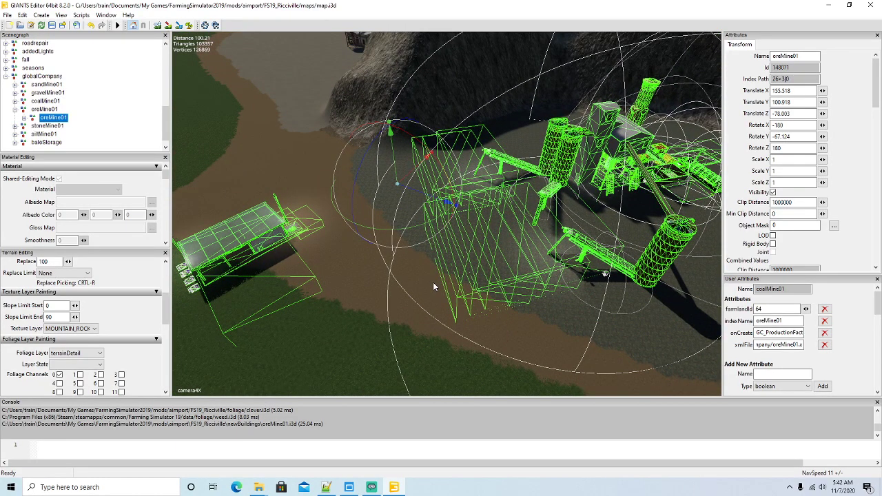
pyautogui.keyDown('alt'); pyautogui.moveTo(433, 282); pyautogui.dragTo(502, 278); pyautogui.keyUp('alt')
pyautogui.scroll(5, 335, 226)
pyautogui.scroll(-8, 502, 278)
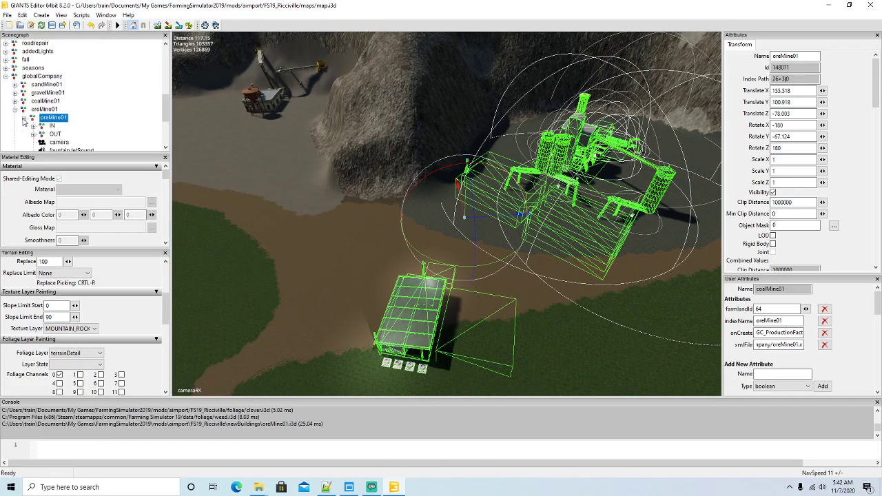
# - Move the farmHutR building from the mine's main subgroup off the grass toward the rock, to about X -1, Z -34
pyautogui.scroll(-3, 117, 103)
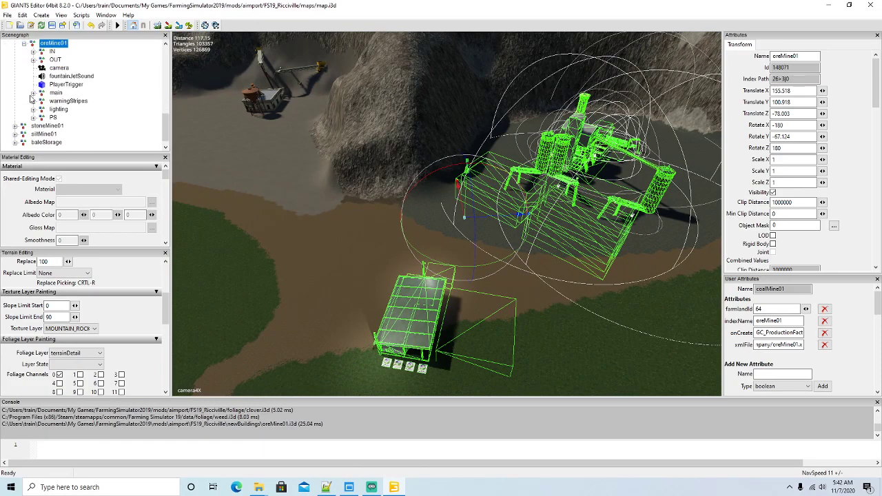
pyautogui.click(33, 93)
pyautogui.scroll(-1, 89, 79)
pyautogui.scroll(-3, 97, 102)
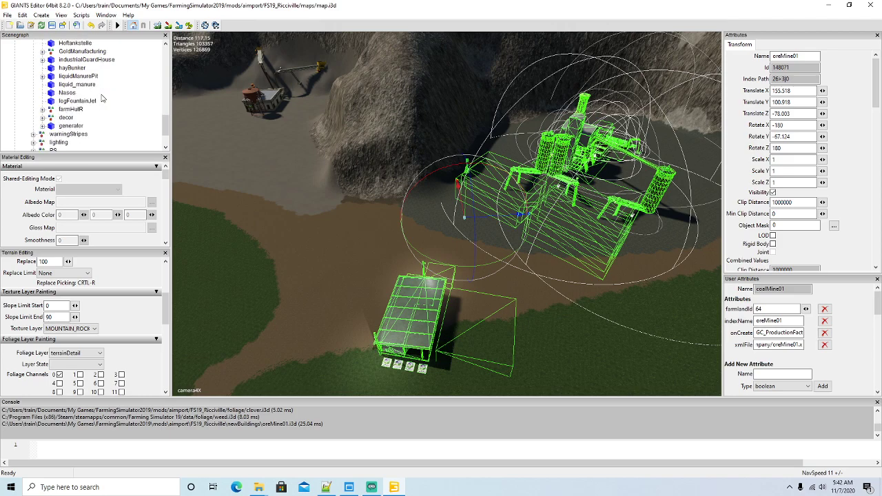
pyautogui.scroll(-1, 87, 113)
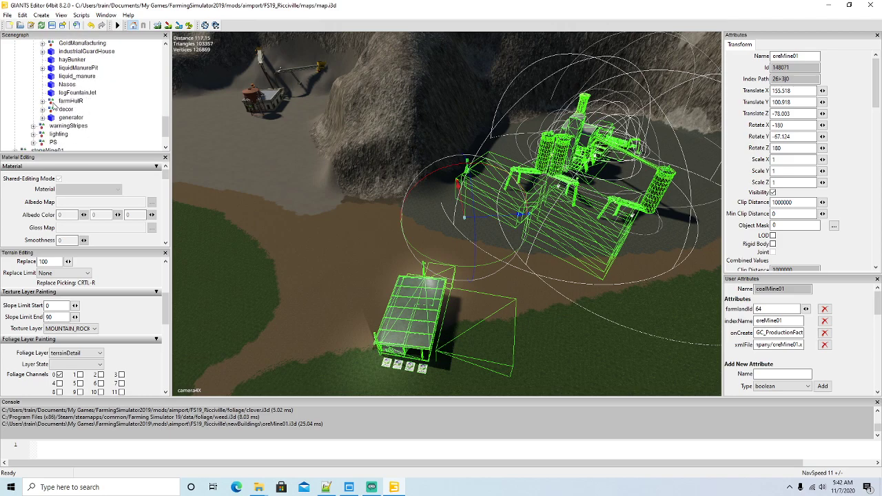
pyautogui.click(53, 104)
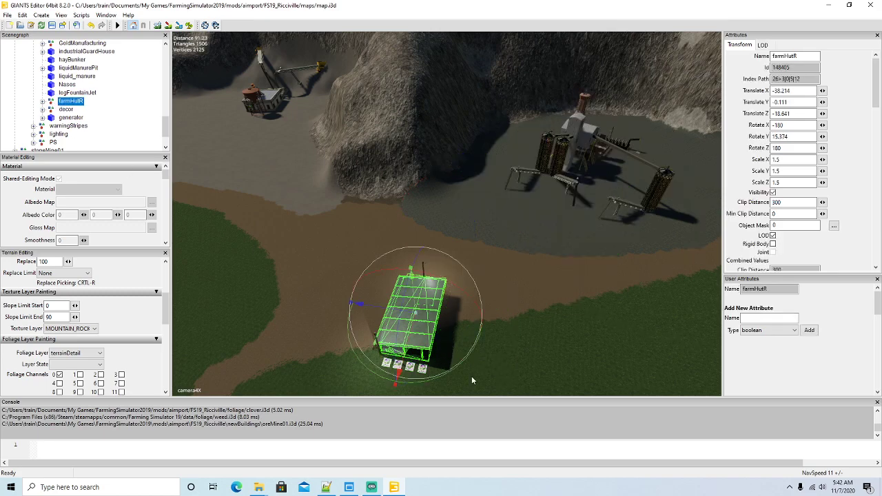
pyautogui.keyDown('alt'); pyautogui.moveTo(505, 368); pyautogui.dragTo(433, 326); pyautogui.keyUp('alt')
pyautogui.moveTo(406, 293); pyautogui.dragTo(315, 260)
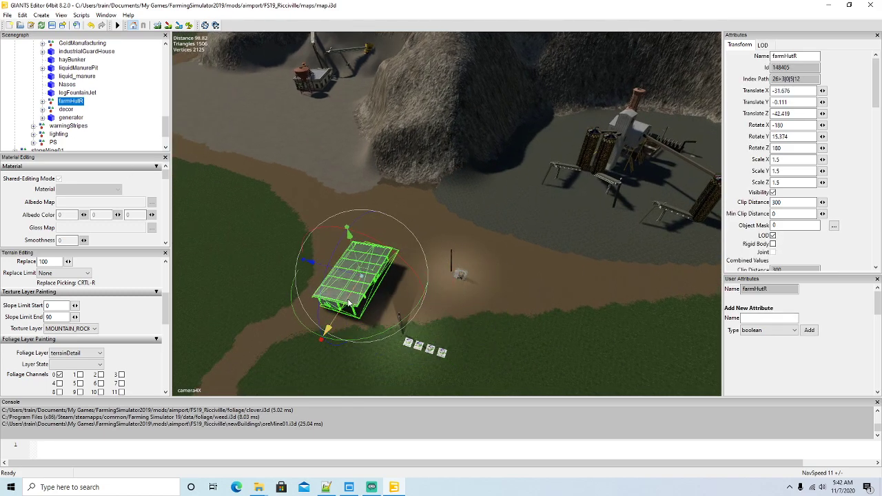
pyautogui.moveTo(350, 300); pyautogui.dragTo(416, 218)
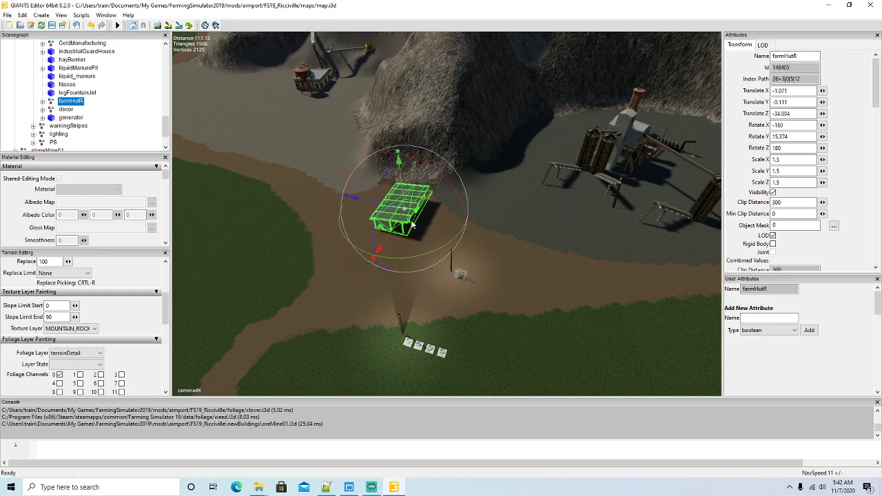
# - Rotate farmHutR to about 59 degrees on Y and nudge it to about X -1.3, Z -31.5
pyautogui.scroll(8, 379, 276)
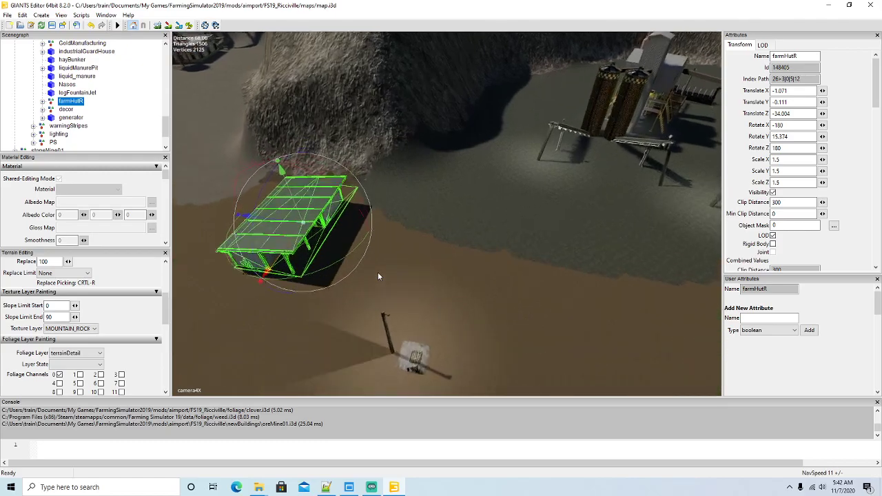
pyautogui.scroll(6, 379, 274)
pyautogui.keyDown('alt'); pyautogui.moveTo(378, 273); pyautogui.dragTo(270, 260); pyautogui.keyUp('alt')
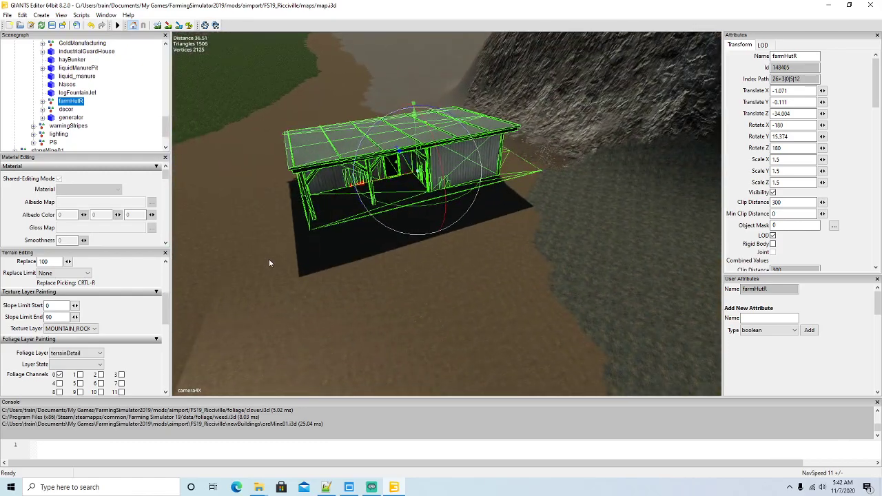
pyautogui.keyDown('alt'); pyautogui.moveTo(410, 229); pyautogui.dragTo(425, 281); pyautogui.keyUp('alt')
pyautogui.scroll(-5, 425, 281)
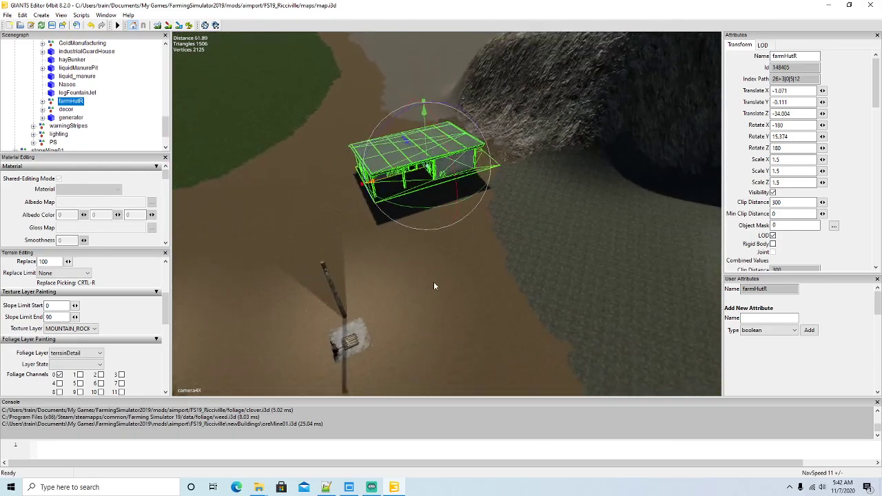
pyautogui.moveTo(430, 211); pyautogui.dragTo(392, 204)
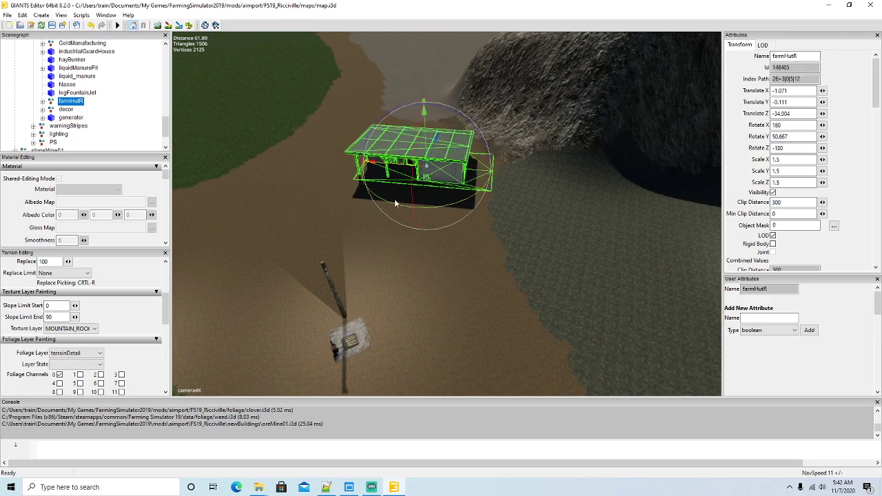
pyautogui.moveTo(398, 169); pyautogui.dragTo(445, 219)
pyautogui.moveTo(444, 162); pyautogui.dragTo(445, 159)
pyautogui.keyDown('alt'); pyautogui.moveTo(438, 209); pyautogui.dragTo(468, 212); pyautogui.keyUp('alt')
pyautogui.scroll(-4, 468, 212)
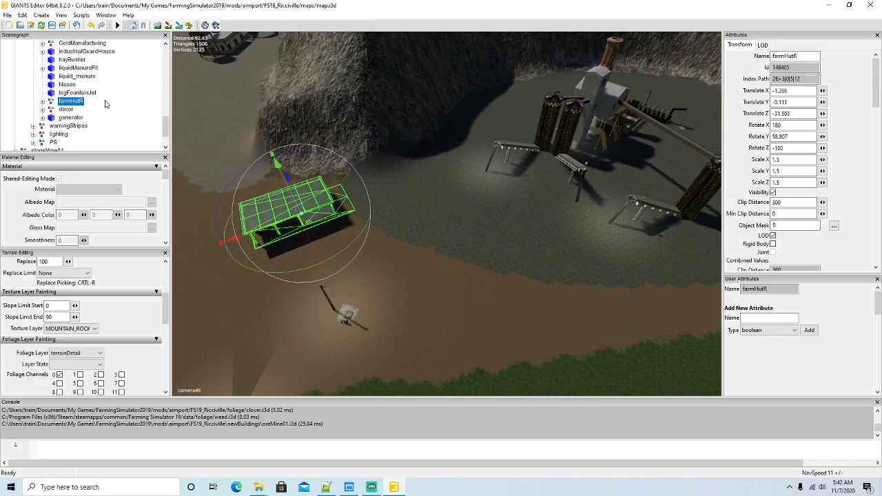
# - Move the liquidManurePit object from the dirt road toward farmHutR, to about X -4.7, Z -14.9
pyautogui.scroll(2, 105, 103)
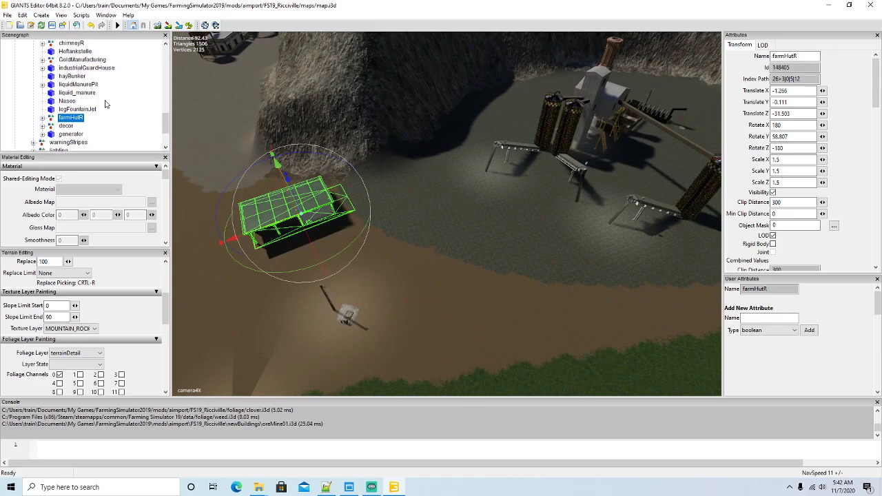
pyautogui.scroll(1, 105, 103)
pyautogui.scroll(2, 106, 103)
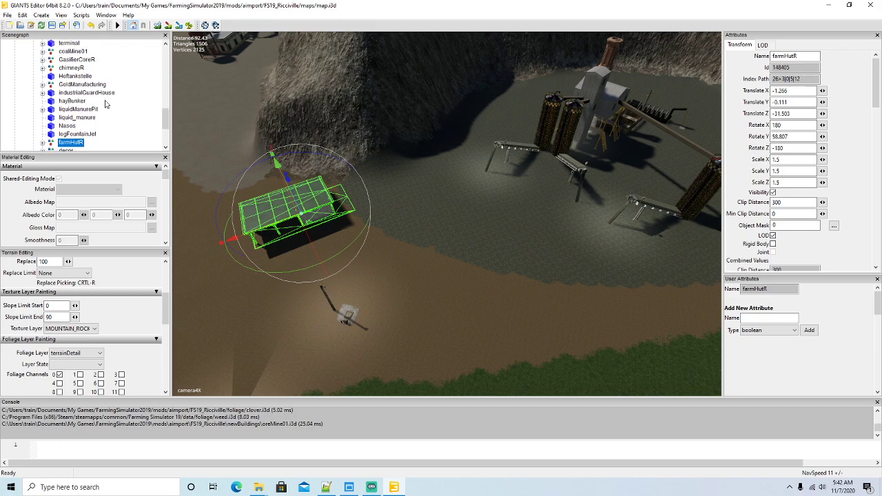
pyautogui.click(51, 53)
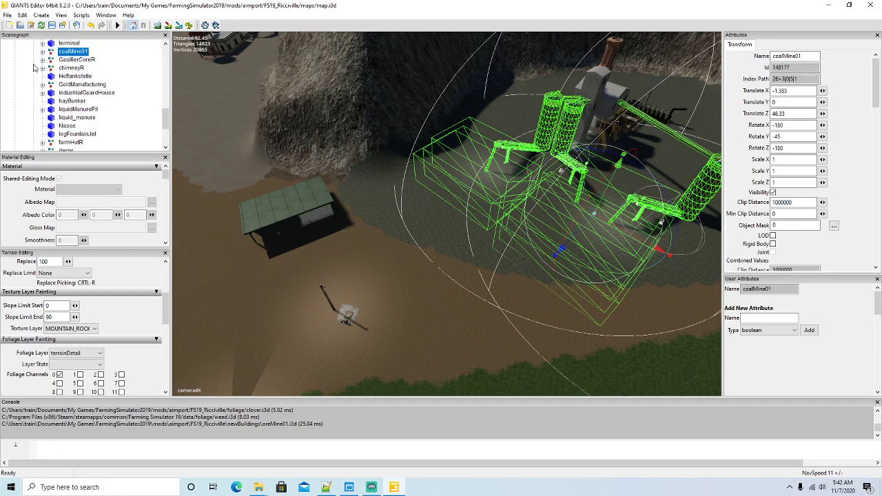
pyautogui.scroll(-8, 110, 101)
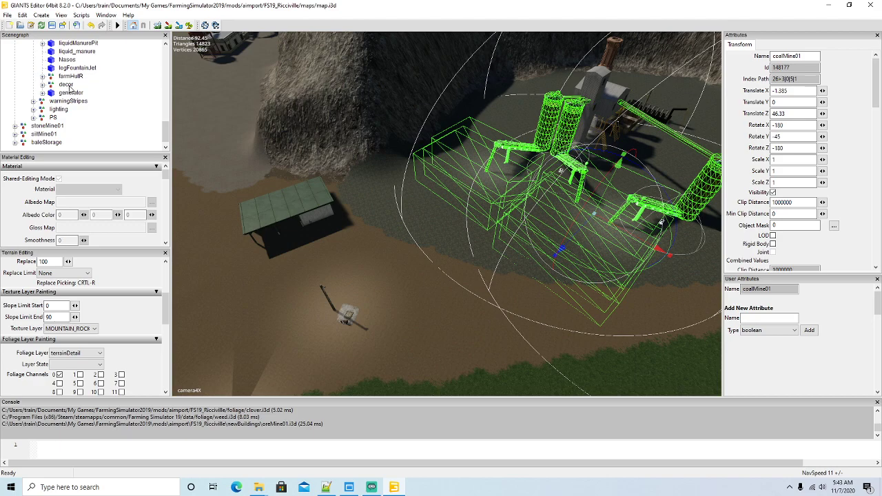
pyautogui.click(55, 44)
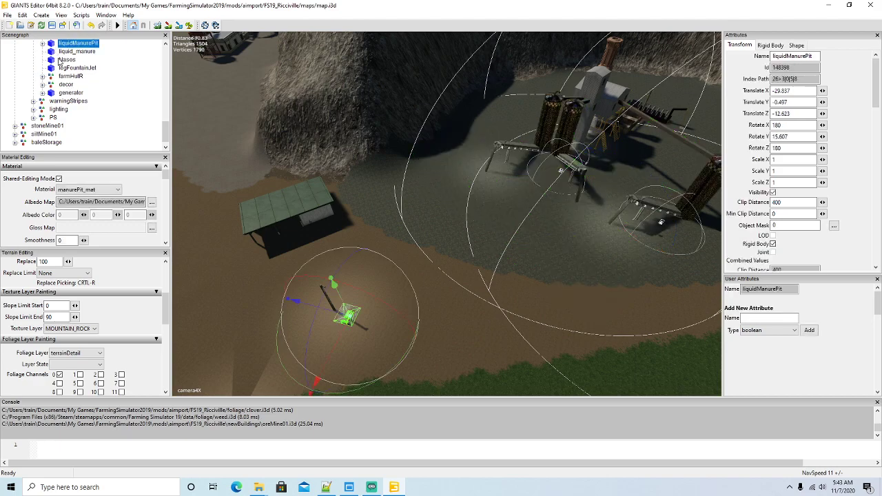
pyautogui.press('f')
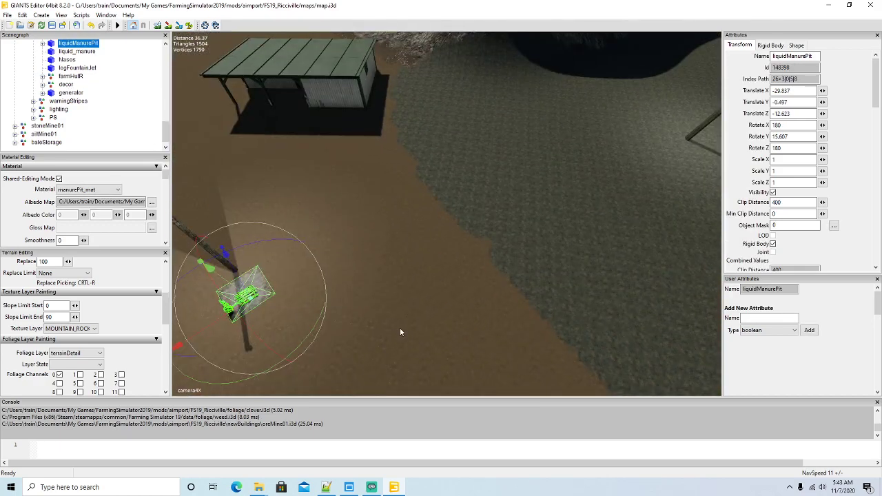
pyautogui.moveTo(217, 325); pyautogui.dragTo(411, 219)
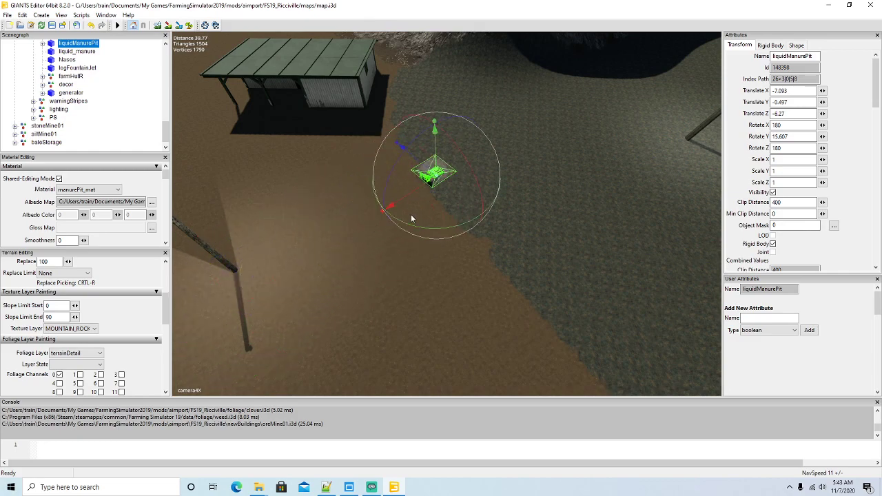
pyautogui.moveTo(421, 165); pyautogui.dragTo(376, 94)
pyautogui.keyDown('alt'); pyautogui.moveTo(461, 148); pyautogui.dragTo(446, 246); pyautogui.keyUp('alt')
pyautogui.scroll(6, 492, 205)
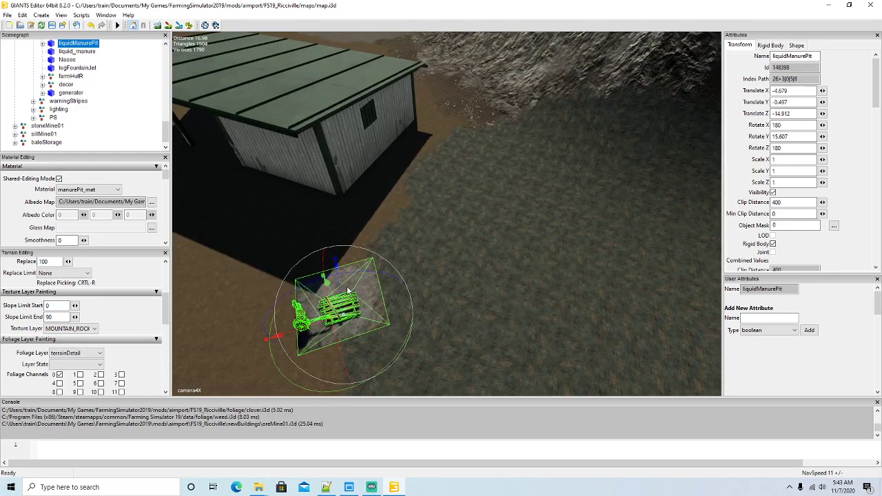
# - Rotate liquidManurePit to about 60 degrees on Y and place it against the hut's wall at about X 0.6, Z -21.2
pyautogui.moveTo(340, 286); pyautogui.dragTo(347, 171)
pyautogui.moveTo(290, 241); pyautogui.dragTo(378, 227)
pyautogui.moveTo(407, 264); pyautogui.dragTo(351, 249)
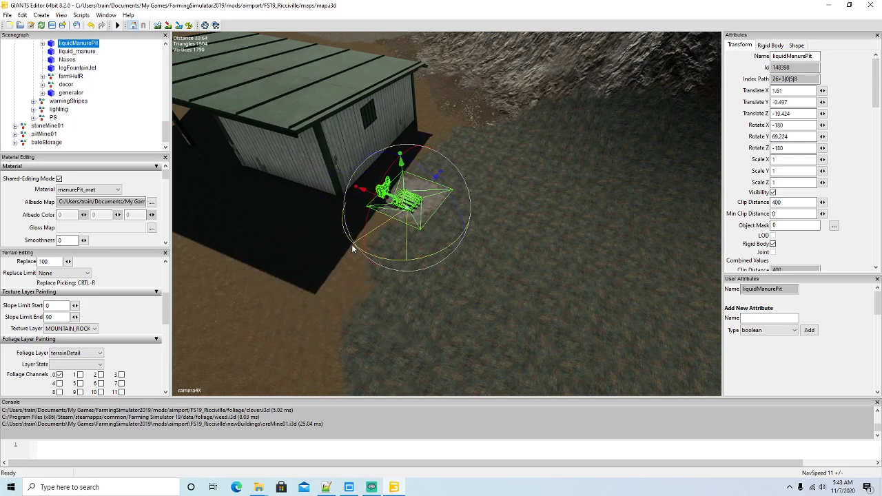
pyautogui.moveTo(390, 207); pyautogui.dragTo(358, 199)
pyautogui.scroll(-5, 415, 253)
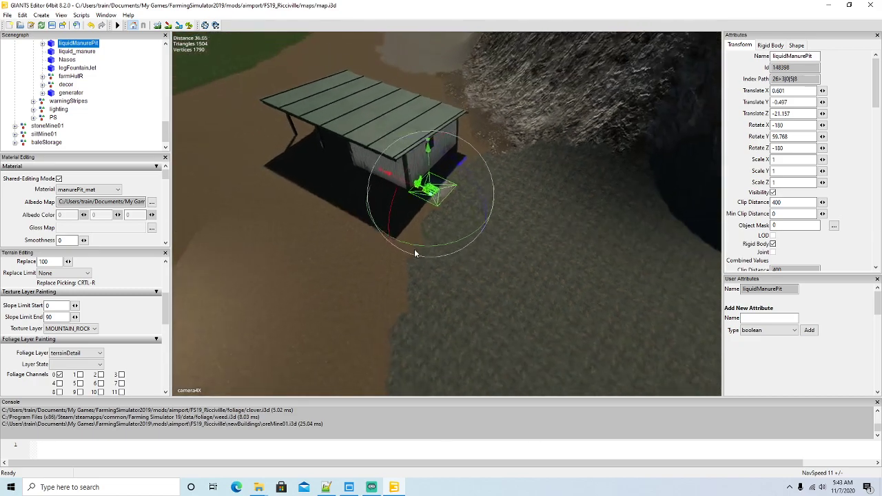
# - Move the powerPole standing on the dirt road to the hut's corner behind the manure pit, at about X 4.7, Z -24.1
pyautogui.keyDown('alt'); pyautogui.moveTo(415, 253); pyautogui.dragTo(299, 237); pyautogui.keyUp('alt')
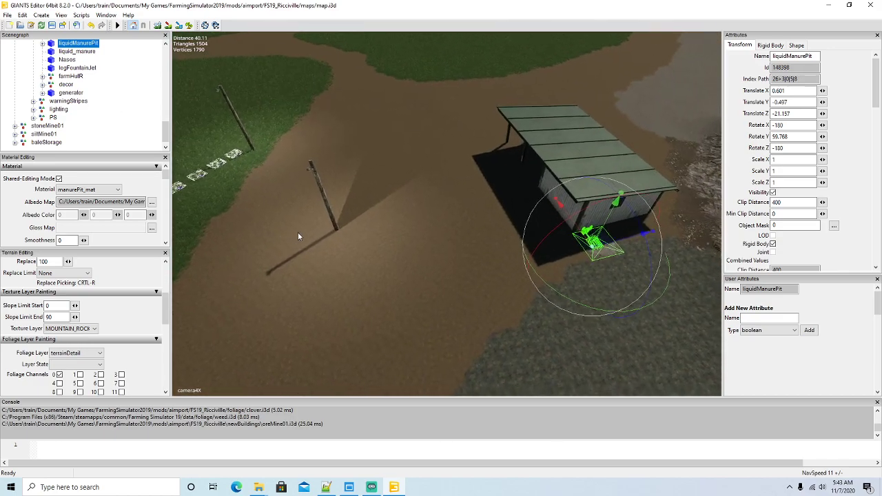
pyautogui.click(327, 209)
pyautogui.moveTo(345, 234); pyautogui.dragTo(652, 238)
pyautogui.keyDown('alt'); pyautogui.moveTo(526, 299); pyautogui.dragTo(568, 298); pyautogui.keyUp('alt')
pyautogui.scroll(3, 628, 276)
pyautogui.scroll(2, 629, 279)
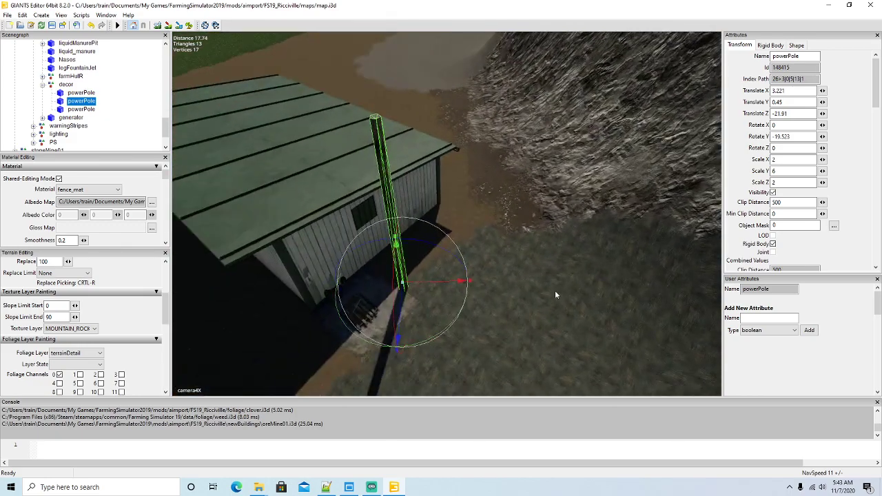
pyautogui.moveTo(402, 308); pyautogui.dragTo(434, 286)
pyautogui.scroll(-5, 473, 280)
pyautogui.scroll(-2, 473, 276)
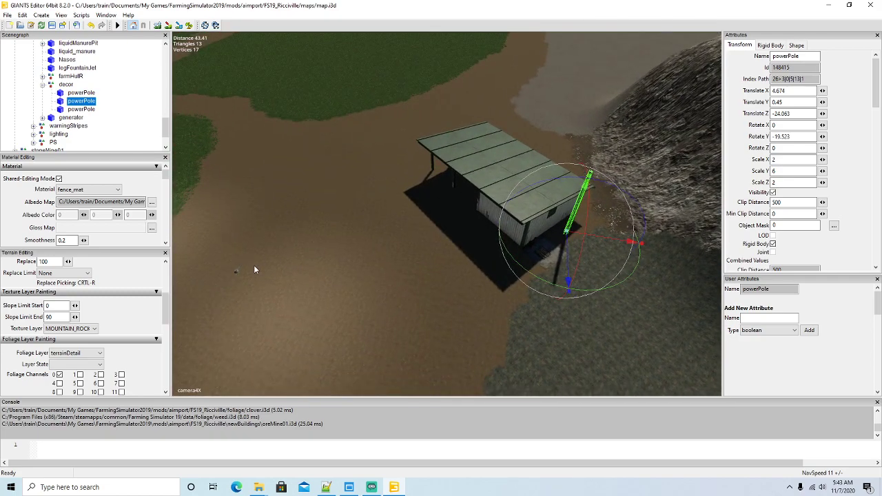
# - Move the outdoorlighting group left over the dirt road to the relocated power pole, at about X 5.4, Z -25.9
pyautogui.click(237, 272)
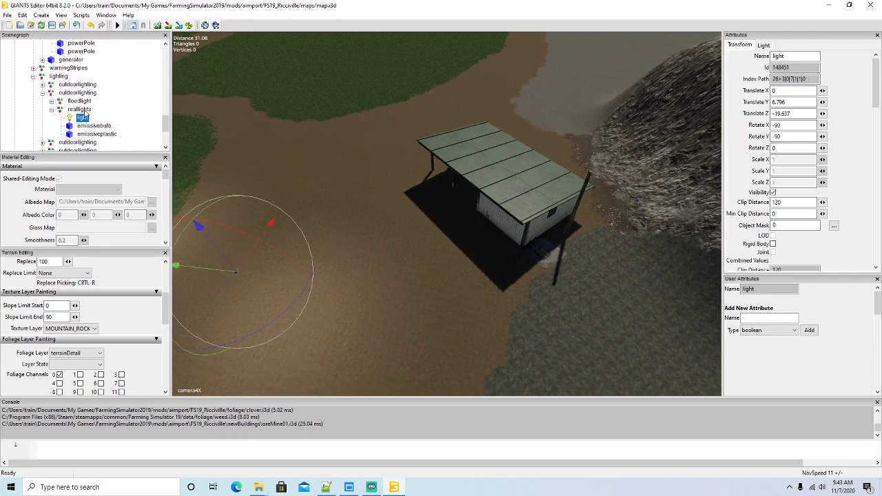
pyautogui.click(50, 94)
pyautogui.click(42, 93)
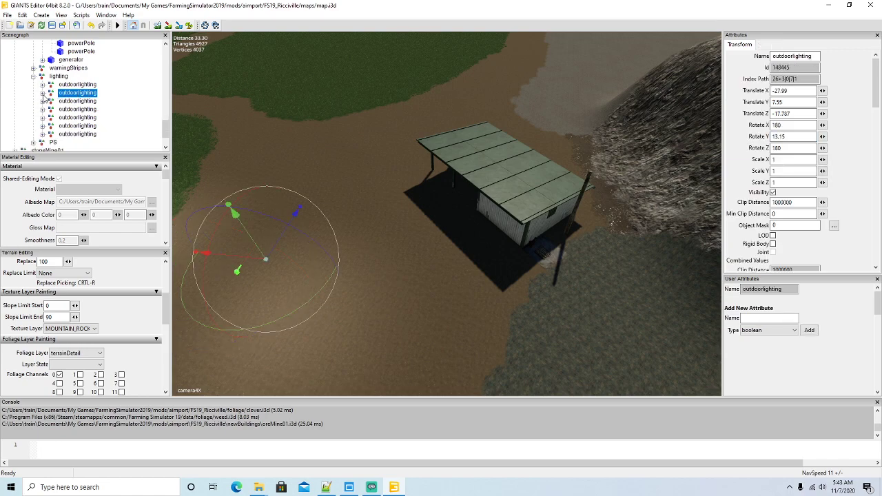
pyautogui.moveTo(275, 240); pyautogui.dragTo(403, 145)
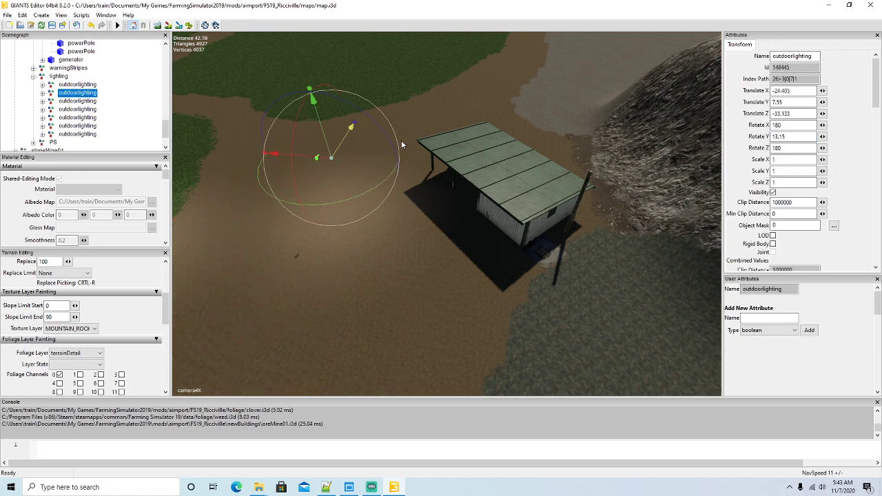
pyautogui.moveTo(309, 160); pyautogui.dragTo(579, 243)
pyautogui.keyDown('alt'); pyautogui.moveTo(477, 260); pyautogui.dragTo(547, 250); pyautogui.keyUp('alt')
pyautogui.scroll(5, 534, 239)
pyautogui.moveTo(464, 243); pyautogui.dragTo(319, 237)
# - Move the powerPole next to the four ground signs off the grass edge, to about X -39.1, Z -55.5
pyautogui.scroll(-5, 462, 274)
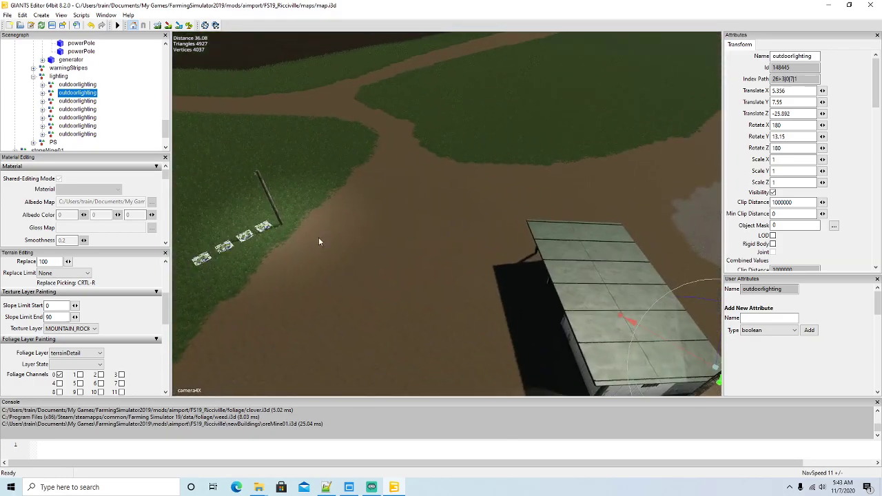
pyautogui.click(271, 199)
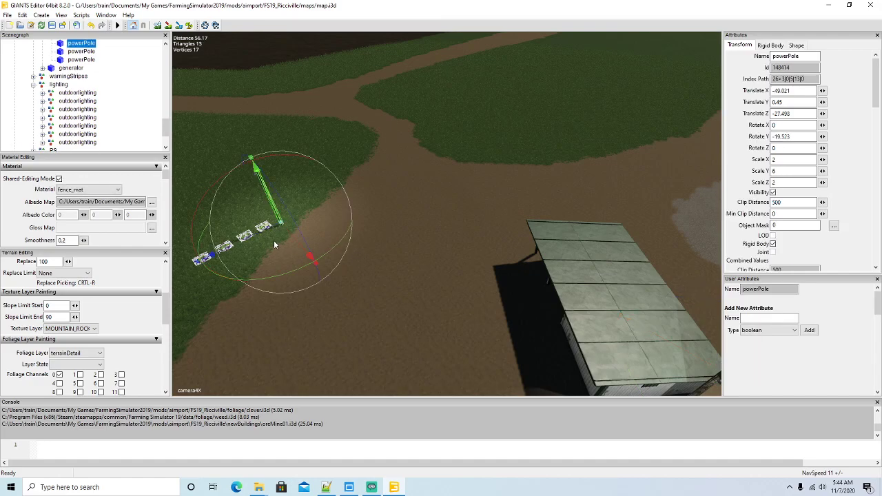
pyautogui.moveTo(253, 236); pyautogui.dragTo(455, 236)
pyautogui.keyDown('alt'); pyautogui.moveTo(407, 262); pyautogui.dragTo(403, 232); pyautogui.keyUp('alt')
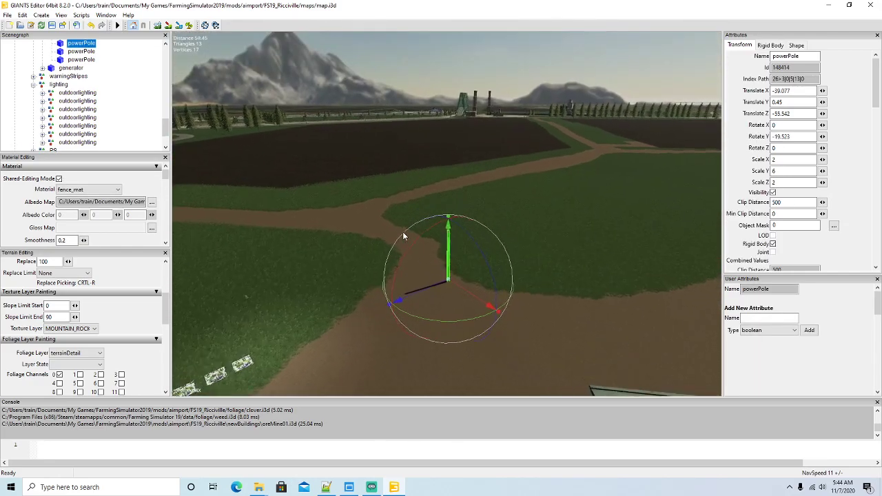
pyautogui.scroll(5, 404, 232)
pyautogui.keyDown('alt'); pyautogui.moveTo(492, 264); pyautogui.dragTo(584, 284); pyautogui.keyUp('alt')
pyautogui.scroll(-4, 584, 284)
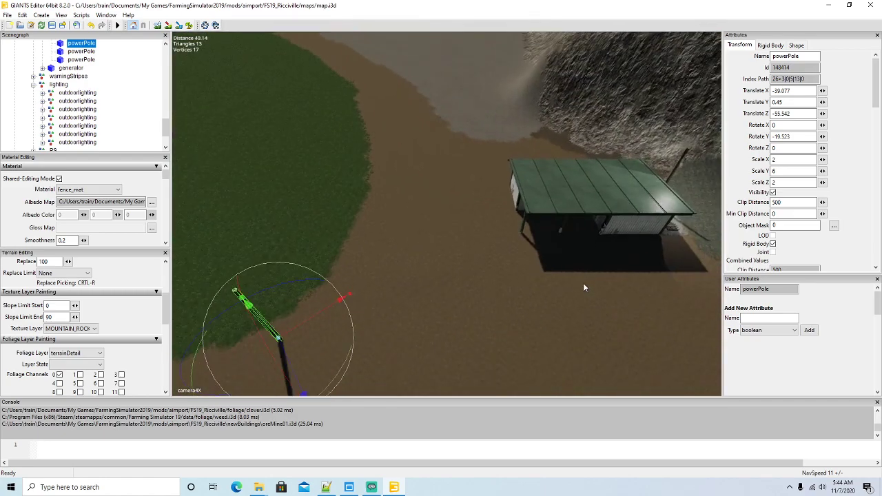
# - Place that powerPole at the opposite end of farmHutR, at about X -2.3, Z -46.1, and raise it to about Y 1
pyautogui.moveTo(304, 342); pyautogui.dragTo(577, 224)
pyautogui.keyDown('alt'); pyautogui.moveTo(507, 259); pyautogui.dragTo(329, 301); pyautogui.keyUp('alt')
pyautogui.scroll(5, 502, 225)
pyautogui.scroll(-2, 458, 287)
pyautogui.scroll(3, 462, 285)
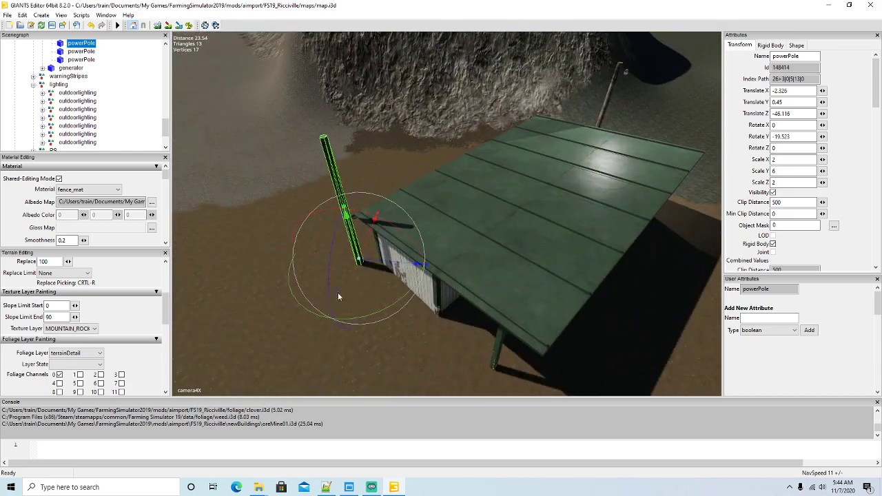
pyautogui.moveTo(356, 246); pyautogui.dragTo(356, 237)
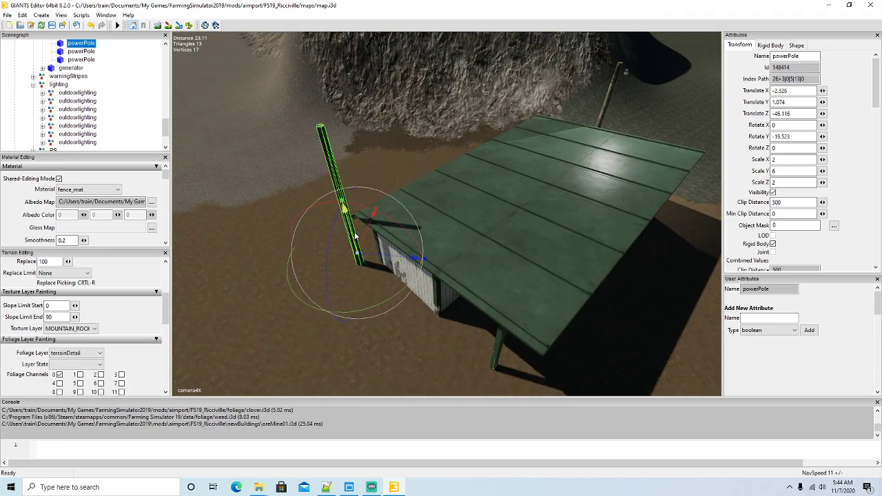
# - Move the outdoorlighting group beside the four ground signs over to the power pole at the hut's far end
pyautogui.keyDown('alt'); pyautogui.moveTo(334, 275); pyautogui.dragTo(353, 286); pyautogui.keyUp('alt')
pyautogui.scroll(-6, 358, 298)
pyautogui.scroll(5, 544, 283)
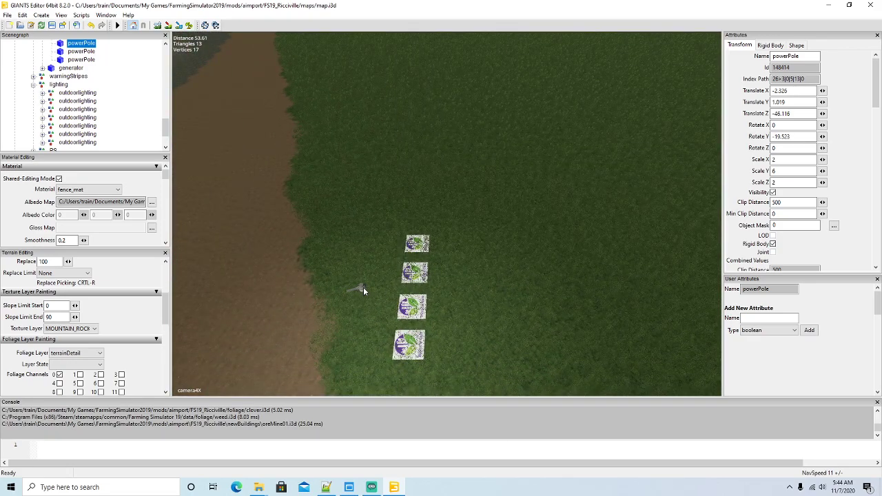
pyautogui.click(363, 287)
pyautogui.keyDown('alt'); pyautogui.moveTo(520, 292); pyautogui.dragTo(462, 298); pyautogui.keyUp('alt')
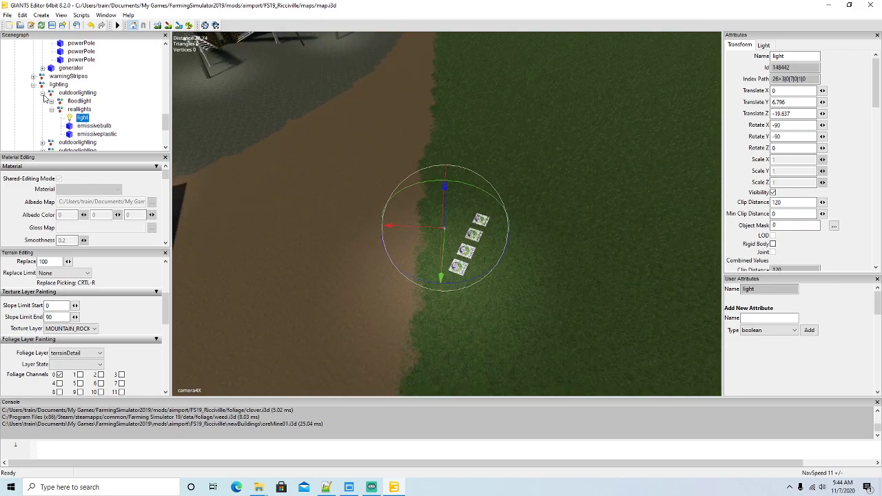
pyautogui.click(51, 95)
pyautogui.click(43, 94)
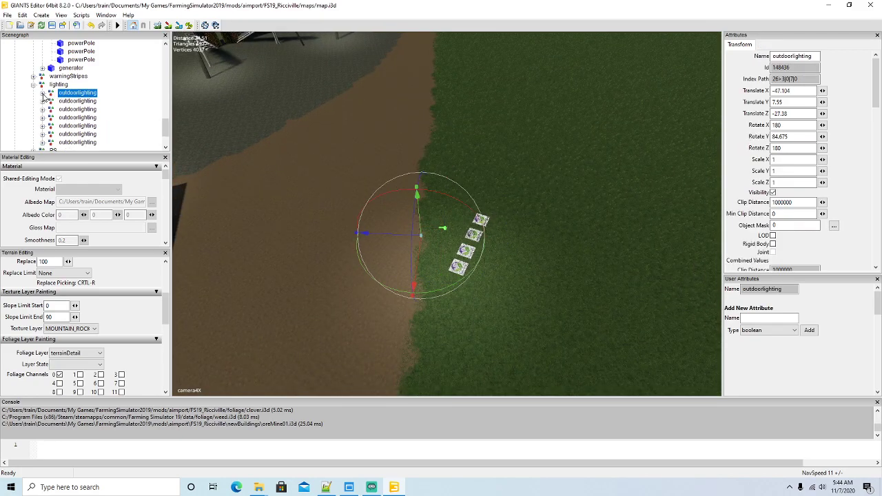
pyautogui.moveTo(378, 233); pyautogui.dragTo(133, 229)
pyautogui.keyDown('alt'); pyautogui.moveTo(272, 236); pyautogui.dragTo(359, 229); pyautogui.keyUp('alt')
pyautogui.moveTo(301, 173); pyautogui.dragTo(189, 244)
pyautogui.keyDown('alt'); pyautogui.moveTo(352, 259); pyautogui.dragTo(369, 241); pyautogui.keyUp('alt')
pyautogui.scroll(5, 224, 202)
pyautogui.moveTo(564, 292); pyautogui.dragTo(239, 118)
# - Align the outdoorlighting group with its pole at about X -0.5, Y 8.6, Z -45.2, rotated about 72 degrees on Y
pyautogui.keyDown('alt'); pyautogui.moveTo(483, 277); pyautogui.dragTo(416, 288); pyautogui.keyUp('alt')
pyautogui.scroll(4, 333, 250)
pyautogui.moveTo(385, 248); pyautogui.dragTo(434, 239)
pyautogui.moveTo(437, 202); pyautogui.dragTo(500, 240)
pyautogui.scroll(-8, 437, 235)
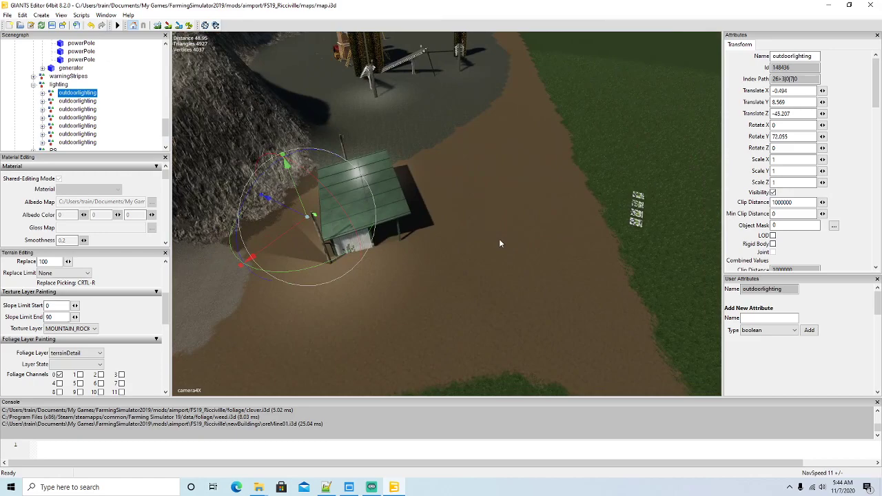
# - Collapse the lighting, decor and main groups of oreMine01 in the scene hierarchy
pyautogui.click(33, 85)
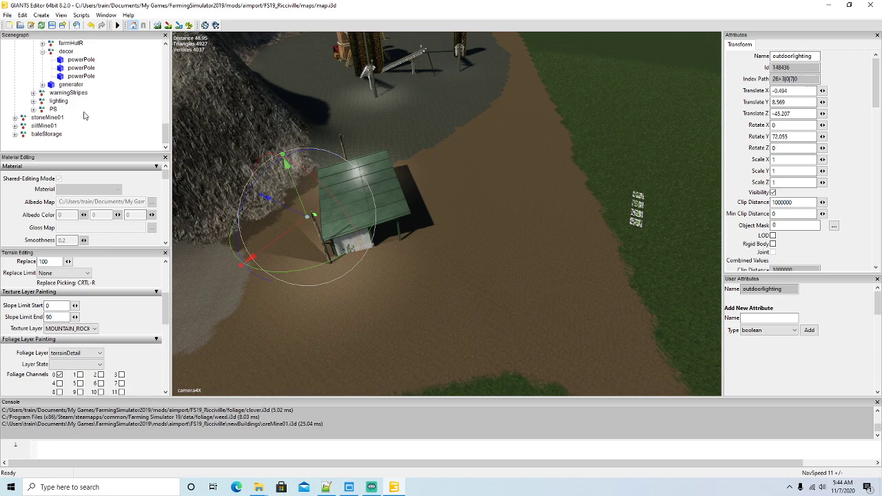
pyautogui.scroll(2, 78, 113)
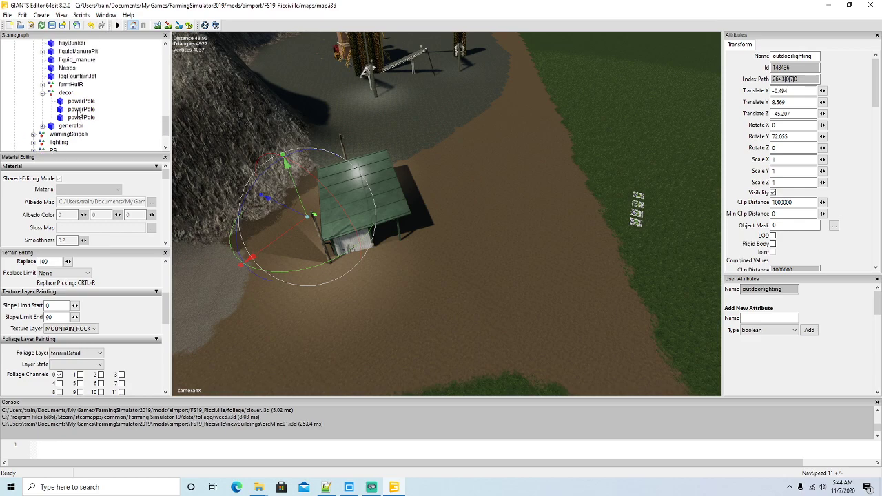
pyautogui.click(42, 92)
pyautogui.scroll(4, 105, 104)
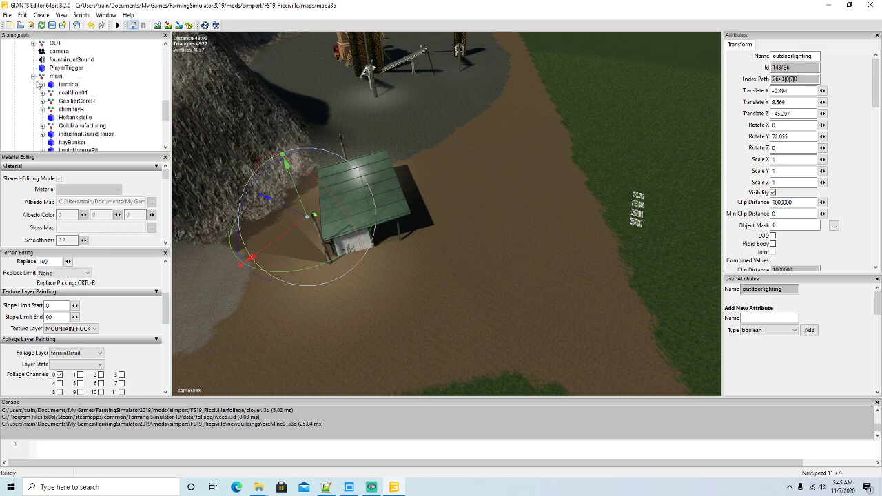
pyautogui.click(33, 78)
pyautogui.scroll(2, 32, 74)
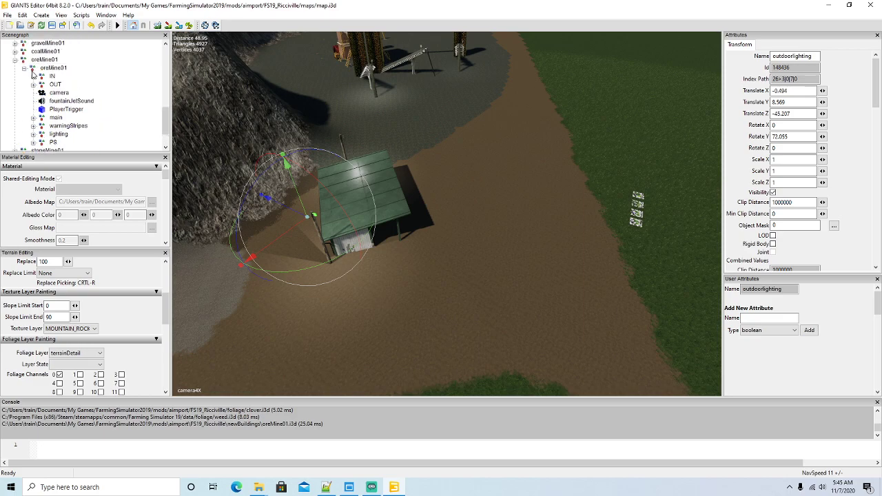
# - Move loadingTrigger2 from the OUT group to the manure pit at about X 2.2, Z -17.9, rotated to about -58 degrees on Y
pyautogui.click(33, 85)
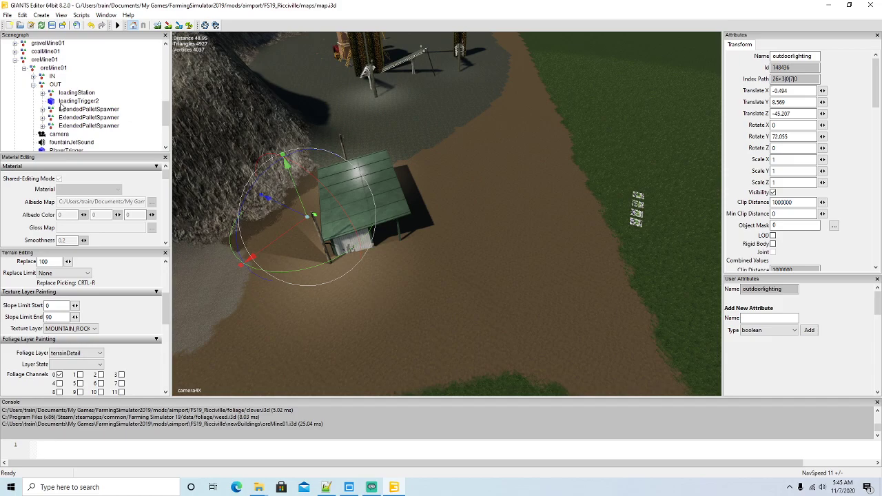
pyautogui.click(54, 103)
pyautogui.keyDown('alt'); pyautogui.moveTo(449, 202); pyautogui.dragTo(210, 219); pyautogui.keyUp('alt')
pyautogui.scroll(3, 451, 157)
pyautogui.scroll(6, 450, 157)
pyautogui.keyDown('alt'); pyautogui.moveTo(475, 227); pyautogui.dragTo(424, 259); pyautogui.keyUp('alt')
pyautogui.scroll(-3, 424, 235)
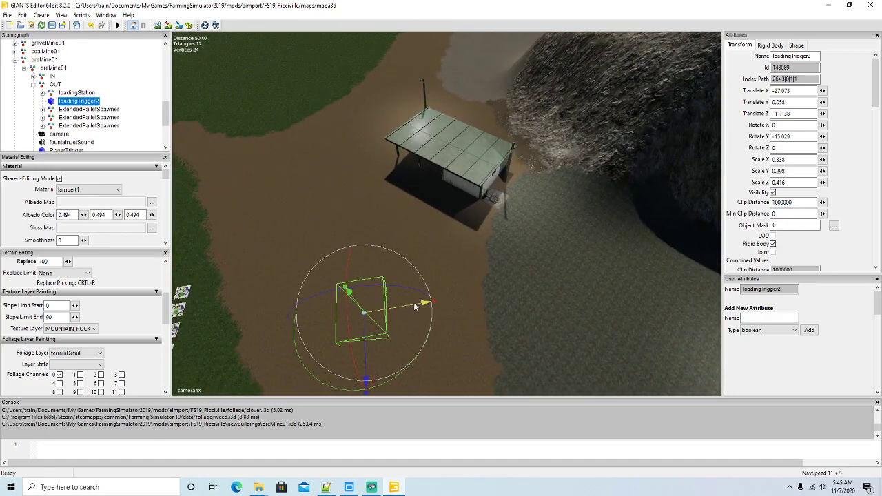
pyautogui.moveTo(413, 305); pyautogui.dragTo(347, 251)
pyautogui.scroll(5, 607, 281)
pyautogui.scroll(1, 606, 281)
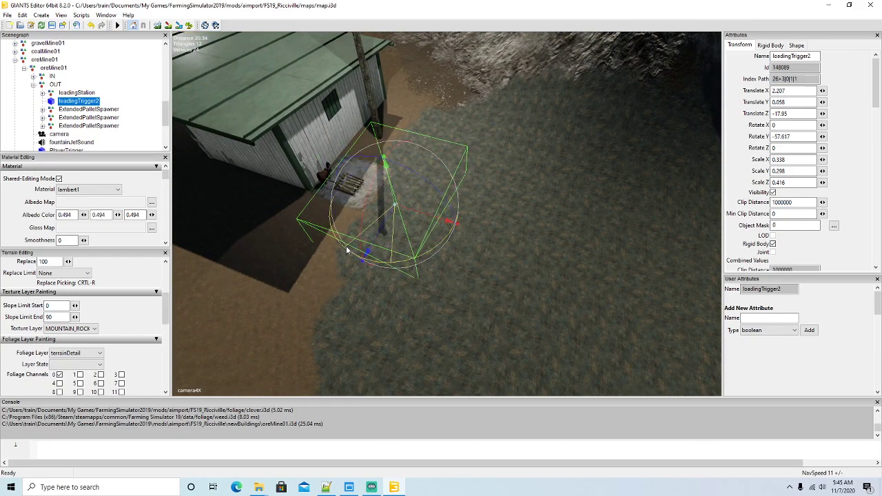
# - Rotate loadingTrigger2 to about -65 degrees on Y and shift it to about X -0.5, Z -18.2 beside the hut
pyautogui.moveTo(430, 216); pyautogui.dragTo(401, 210)
pyautogui.moveTo(407, 241); pyautogui.dragTo(332, 248)
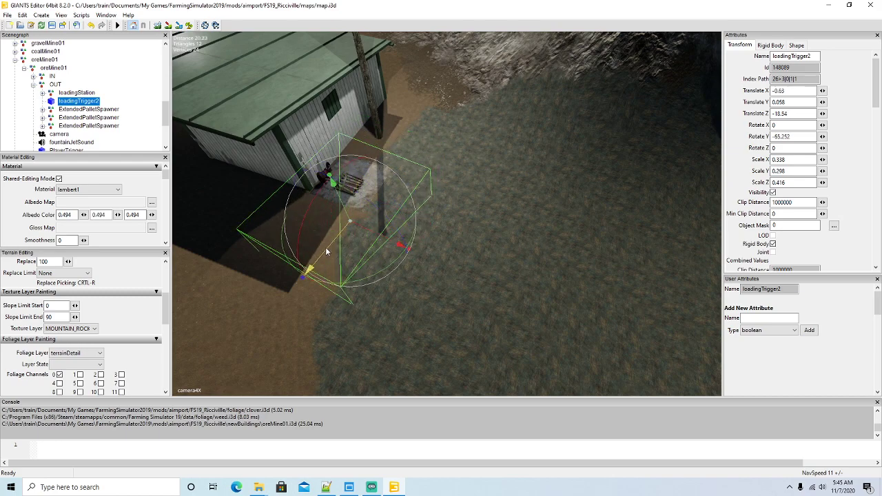
pyautogui.moveTo(380, 236); pyautogui.dragTo(583, 286)
pyautogui.scroll(5, 389, 216)
pyautogui.scroll(-3, 544, 279)
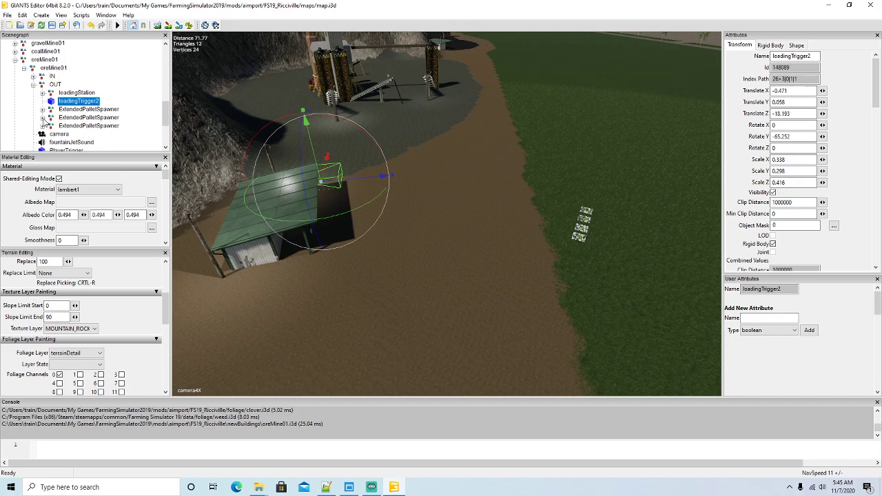
# - Move the first palletSpawner of the third ExtendedPalletSpawner group in front of the green-roofed hut, at about X -54.1, Z -43.6
pyautogui.click(43, 126)
pyautogui.scroll(-1, 86, 128)
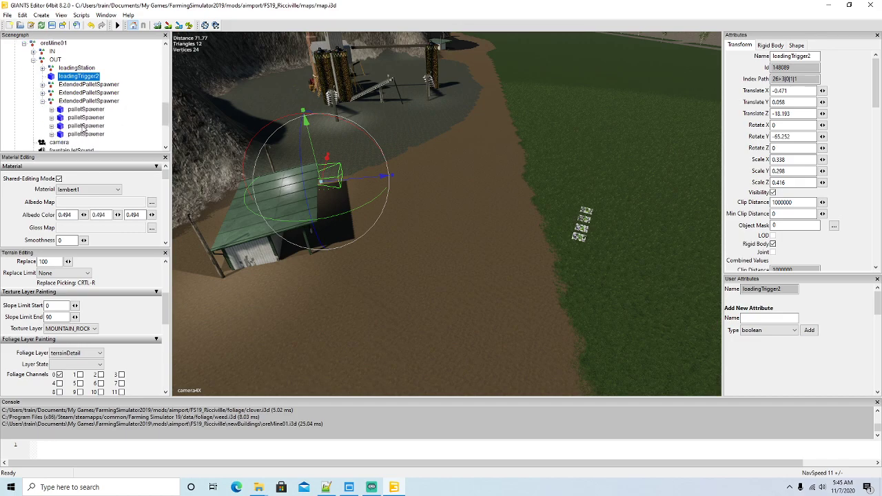
pyautogui.click(66, 110)
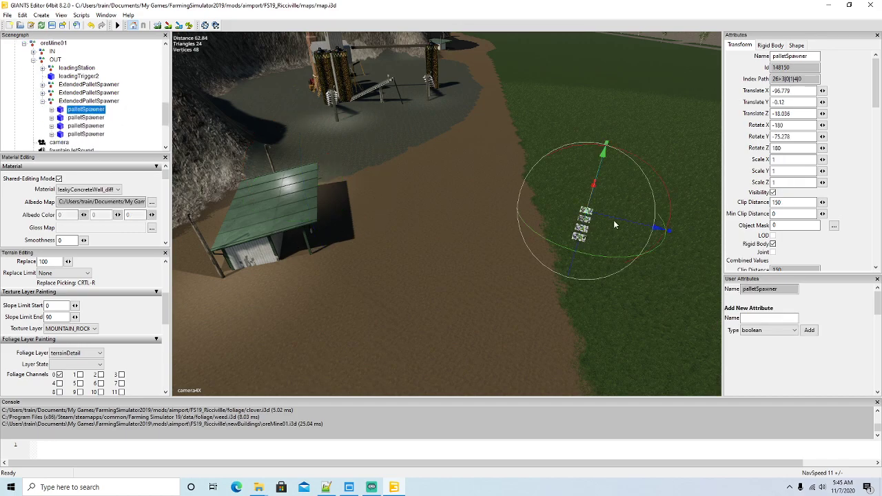
pyautogui.moveTo(615, 219); pyautogui.dragTo(537, 309)
pyautogui.scroll(4, 359, 314)
pyautogui.scroll(3, 359, 315)
pyautogui.moveTo(525, 271); pyautogui.dragTo(310, 260)
pyautogui.keyDown('alt'); pyautogui.moveTo(463, 300); pyautogui.dragTo(375, 300); pyautogui.keyUp('alt')
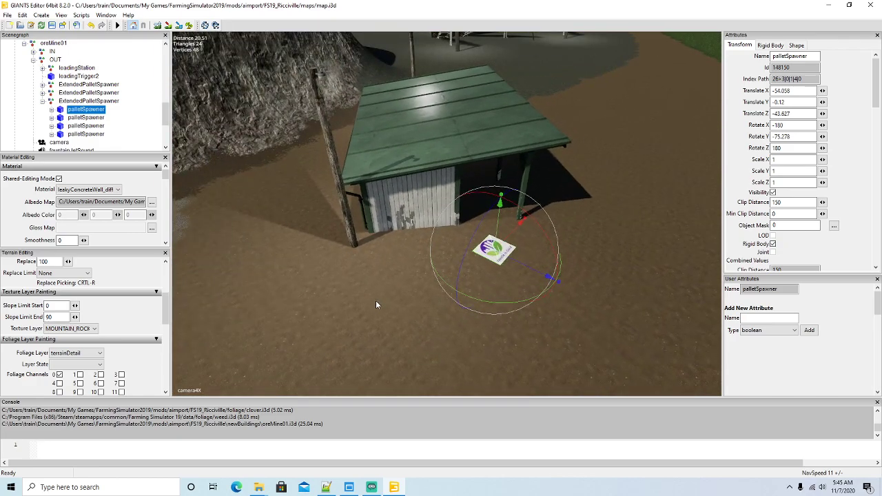
# - Rotate that palletSpawner to about -33 degrees on Y and shift it to about X -55.7, Z -41.7, near the hut's corner post
pyautogui.scroll(3, 376, 300)
pyautogui.moveTo(516, 318); pyautogui.dragTo(457, 301)
pyautogui.moveTo(525, 302); pyautogui.dragTo(515, 277)
pyautogui.moveTo(548, 245); pyautogui.dragTo(573, 291)
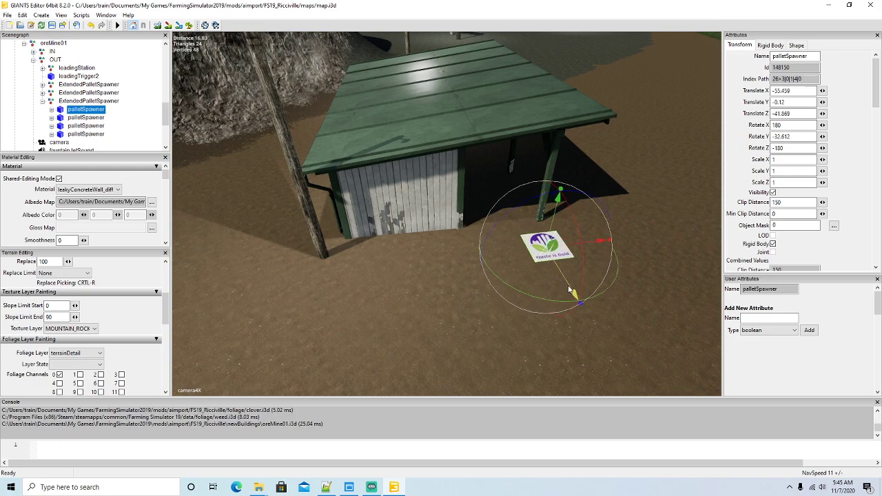
pyautogui.moveTo(595, 250); pyautogui.dragTo(601, 249)
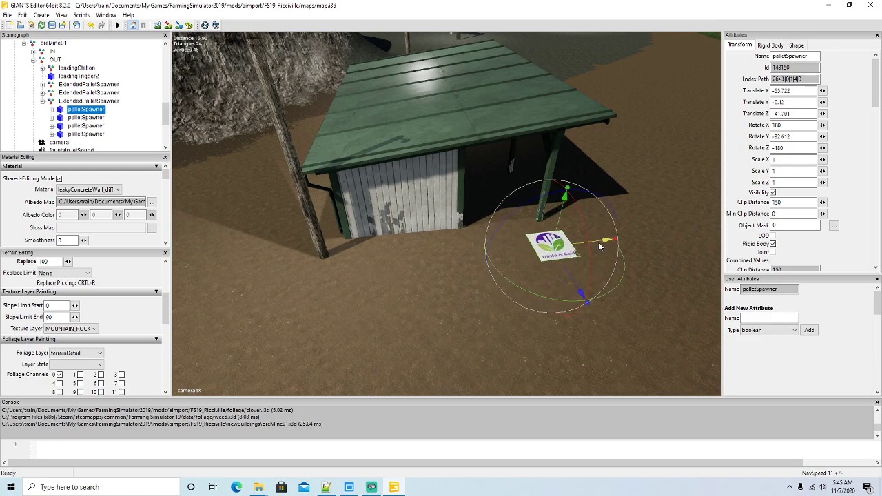
# - Delete the other three palletSpawner nodes from the third ExtendedPalletSpawner group
pyautogui.click(61, 117)
pyautogui.press('Delete')
pyautogui.press('Delete')
pyautogui.press('Delete')
# - Raise the remaining palletSpawner to Y -0.094 and duplicate it three times in a row along the hut's front, ending at about X -48.5, Z -46.3
pyautogui.click(61, 110)
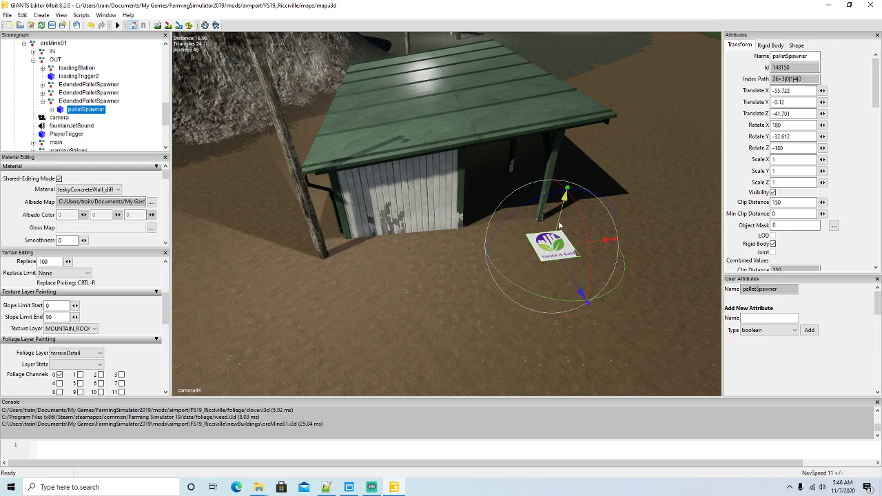
pyautogui.moveTo(560, 224); pyautogui.dragTo(561, 224)
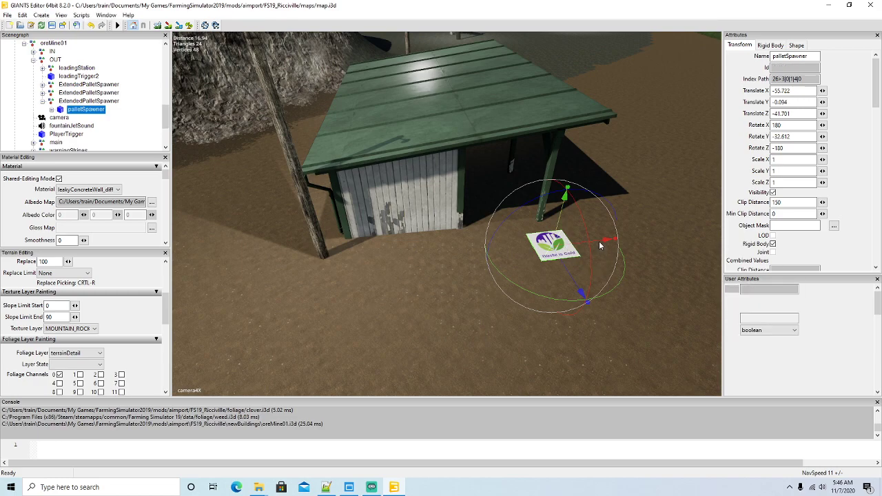
pyautogui.hotkey('ctrl', 'd')
pyautogui.moveTo(600, 244); pyautogui.dragTo(537, 252)
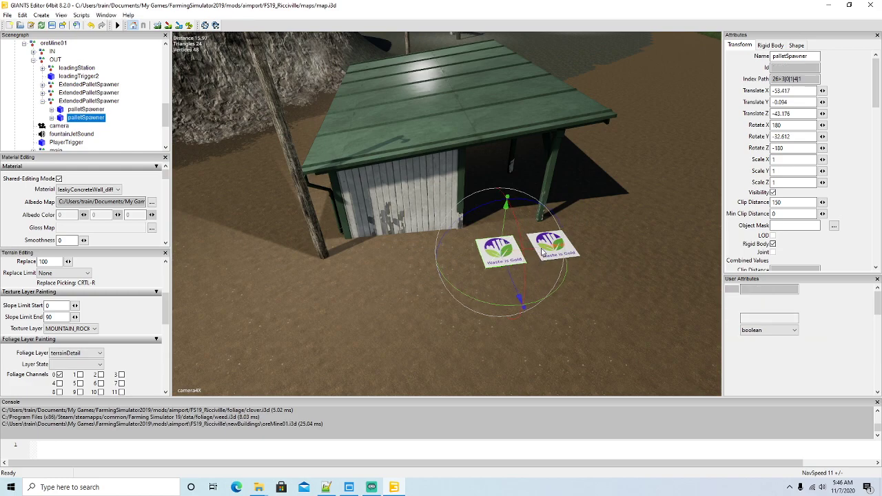
pyautogui.hotkey('ctrl', 'd')
pyautogui.moveTo(543, 253); pyautogui.dragTo(471, 258)
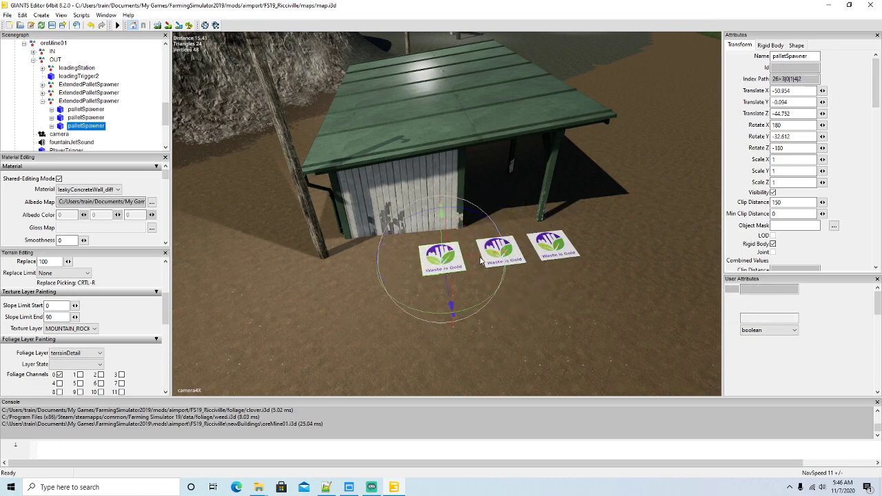
pyautogui.hotkey('ctrl', 'd')
pyautogui.moveTo(481, 259); pyautogui.dragTo(410, 260)
# - Collapse the third ExtendedPalletSpawner group and expand the first one in the OUT group
pyautogui.keyDown('alt'); pyautogui.moveTo(553, 333); pyautogui.dragTo(655, 367); pyautogui.keyUp('alt')
pyautogui.scroll(-4, 550, 338)
pyautogui.press('a')
pyautogui.scroll(2, 549, 278)
pyautogui.scroll(3, 521, 282)
pyautogui.scroll(3, 555, 295)
pyautogui.scroll(3, 517, 287)
pyautogui.press('a')
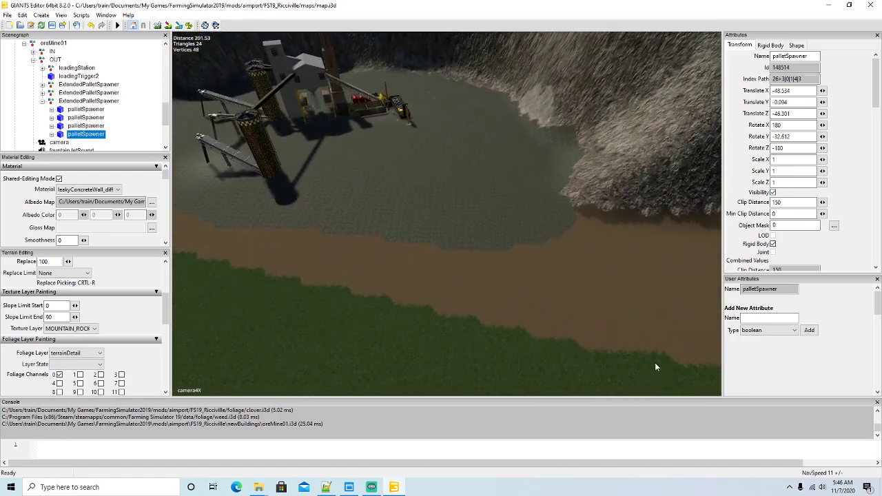
pyautogui.click(42, 101)
pyautogui.click(43, 85)
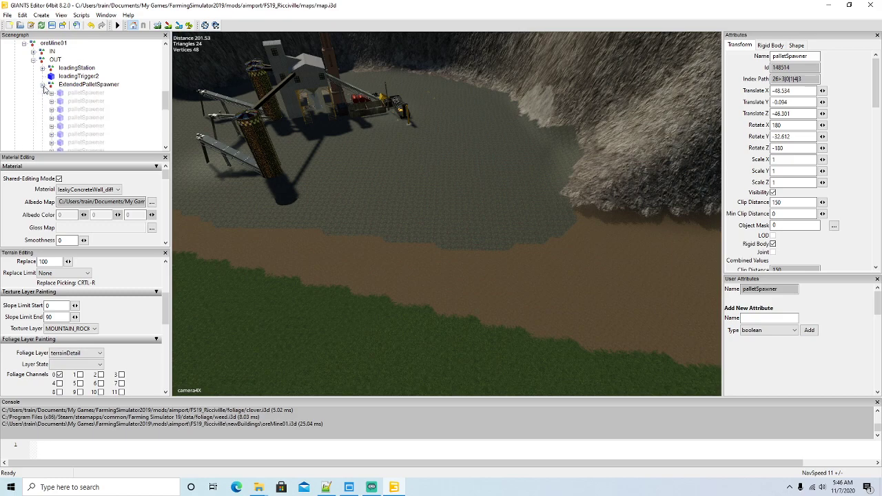
# - Turn on visibility for the first five palletSpawner nodes of the first ExtendedPalletSpawner group
pyautogui.click(76, 92)
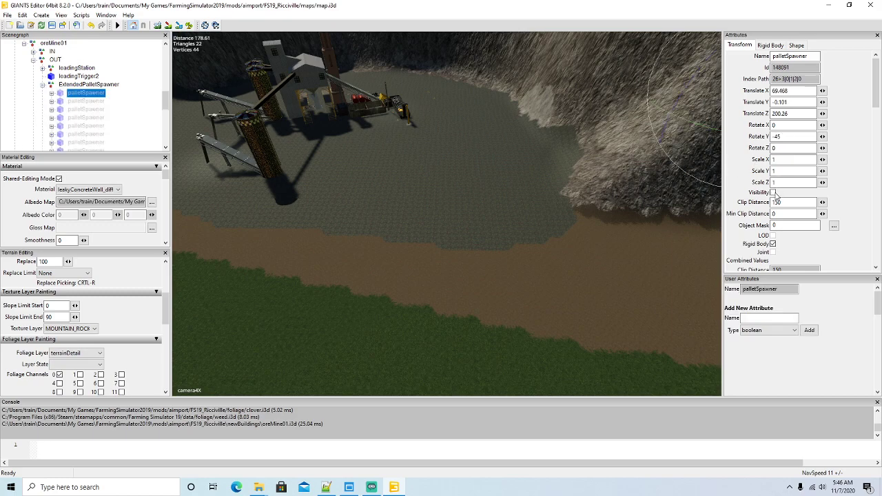
pyautogui.click(773, 193)
pyautogui.click(76, 101)
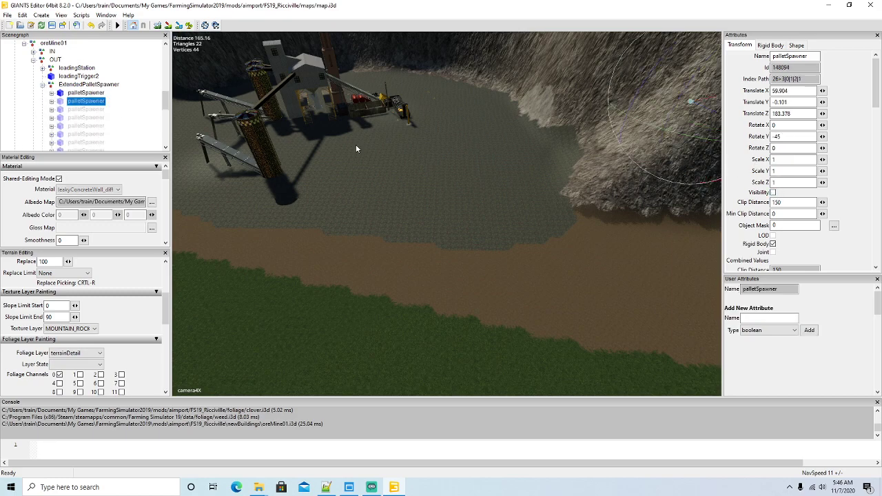
pyautogui.click(774, 193)
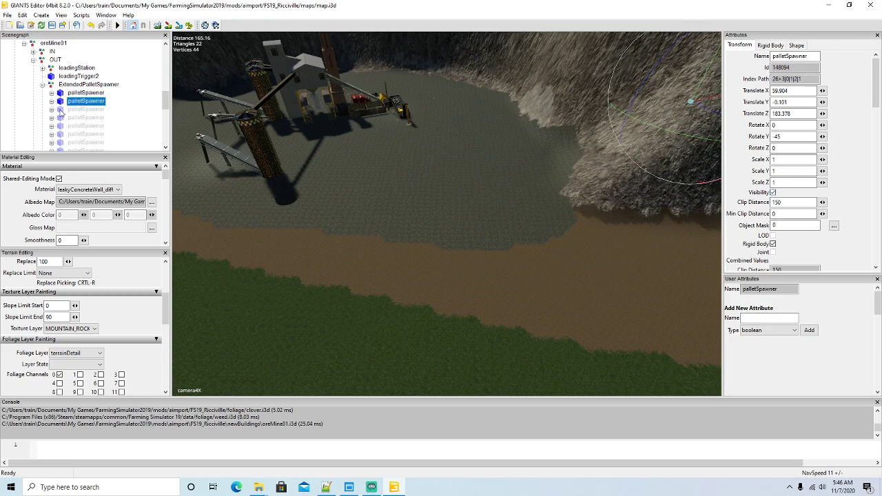
pyautogui.click(76, 110)
pyautogui.click(773, 193)
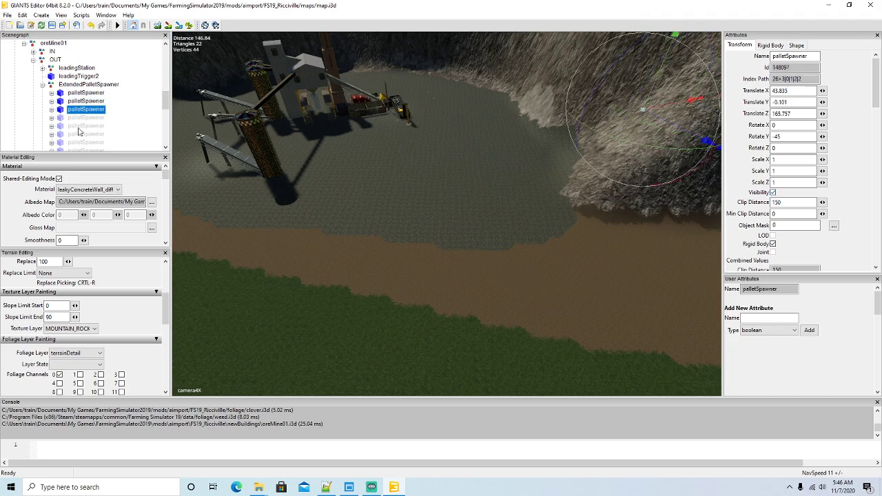
pyautogui.click(76, 118)
pyautogui.click(774, 193)
pyautogui.click(73, 126)
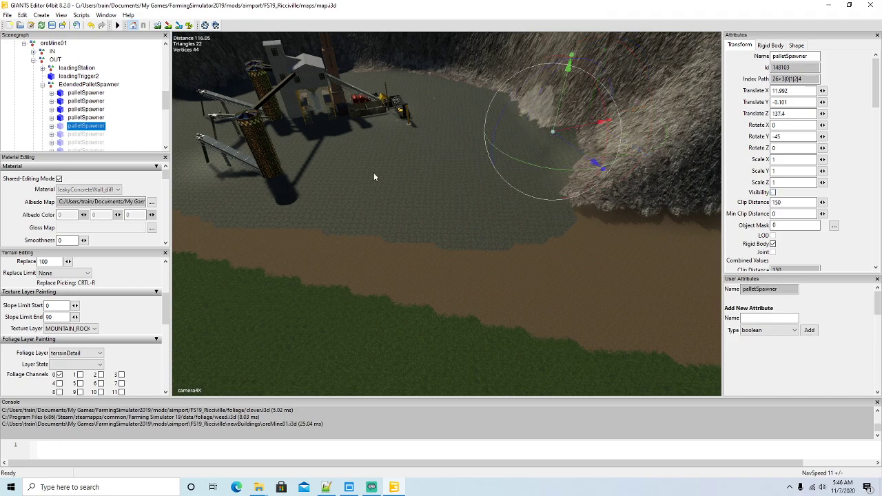
pyautogui.click(773, 193)
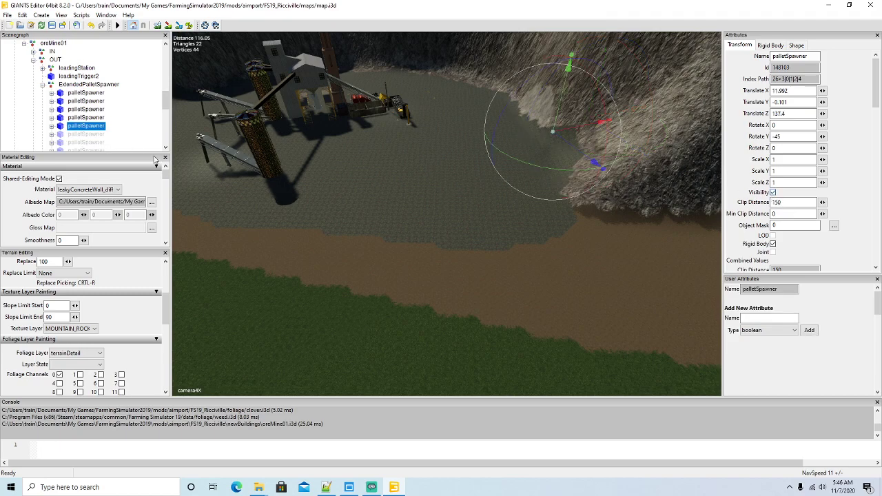
# - Turn on visibility for the sixth to eleventh palletSpawner nodes of the first ExtendedPalletSpawner group
pyautogui.scroll(-2, 97, 116)
pyautogui.click(63, 93)
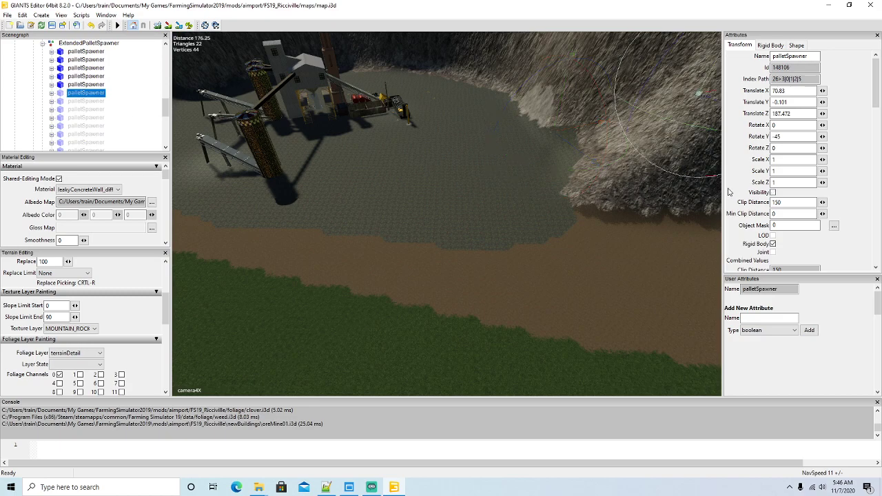
pyautogui.click(773, 193)
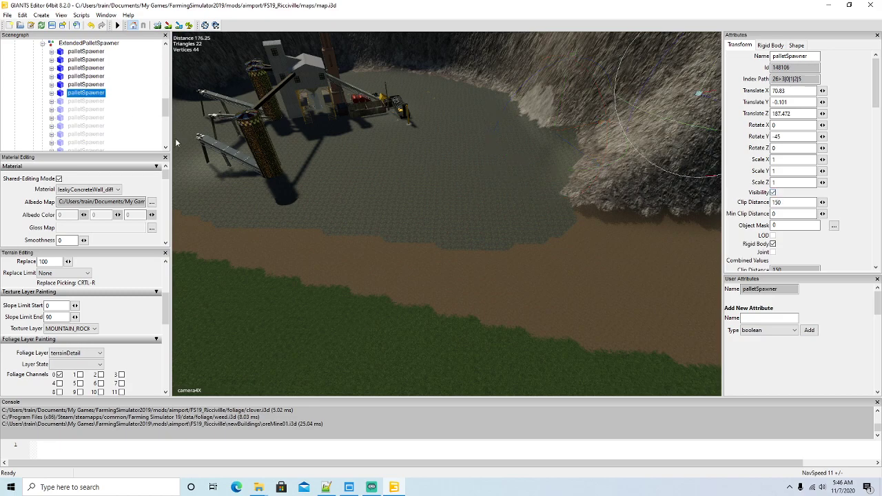
pyautogui.click(62, 101)
pyautogui.click(773, 193)
pyautogui.click(61, 110)
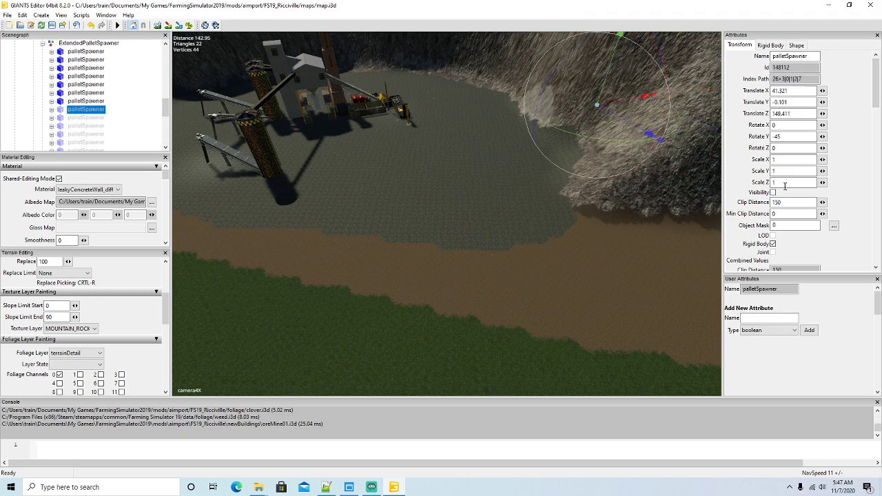
pyautogui.click(774, 193)
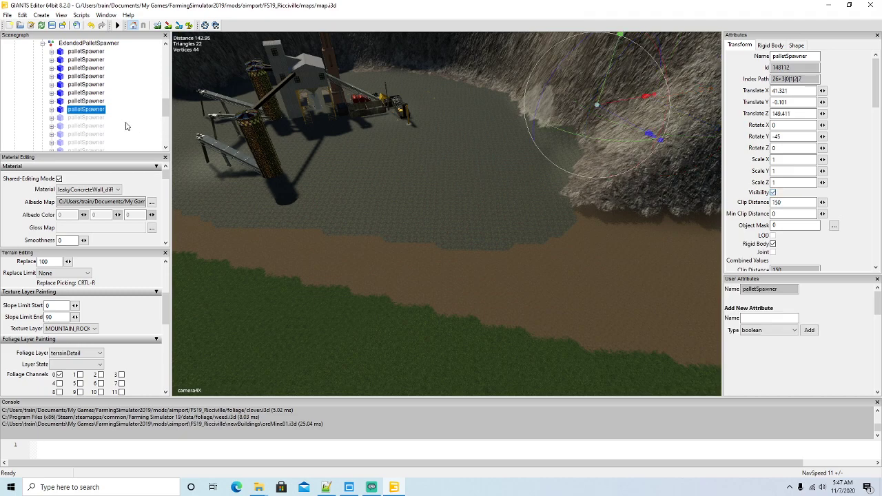
pyautogui.click(61, 119)
pyautogui.click(774, 193)
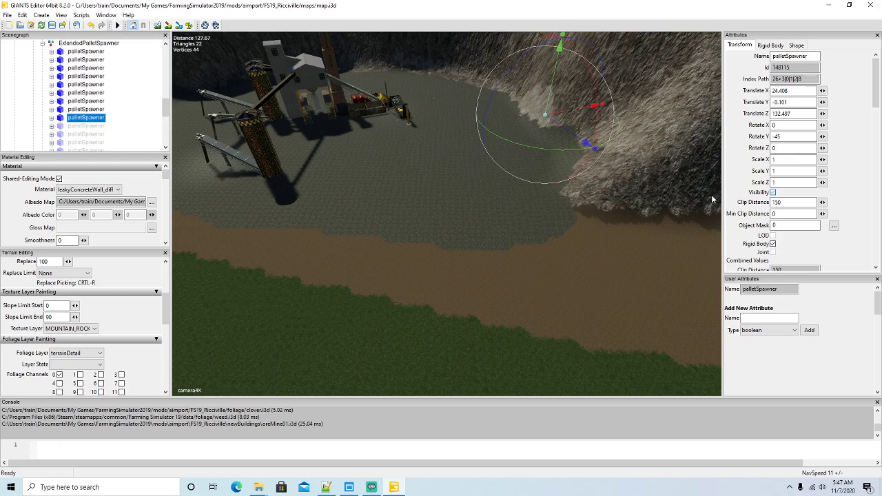
pyautogui.click(61, 126)
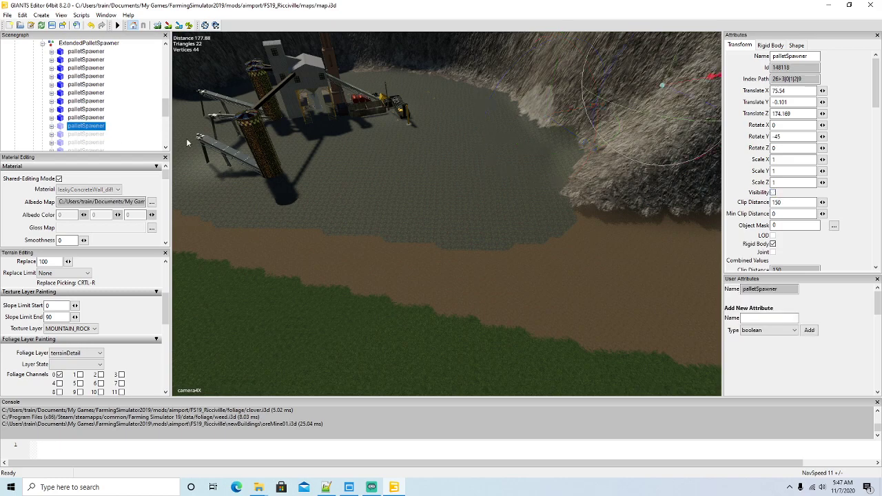
pyautogui.click(774, 193)
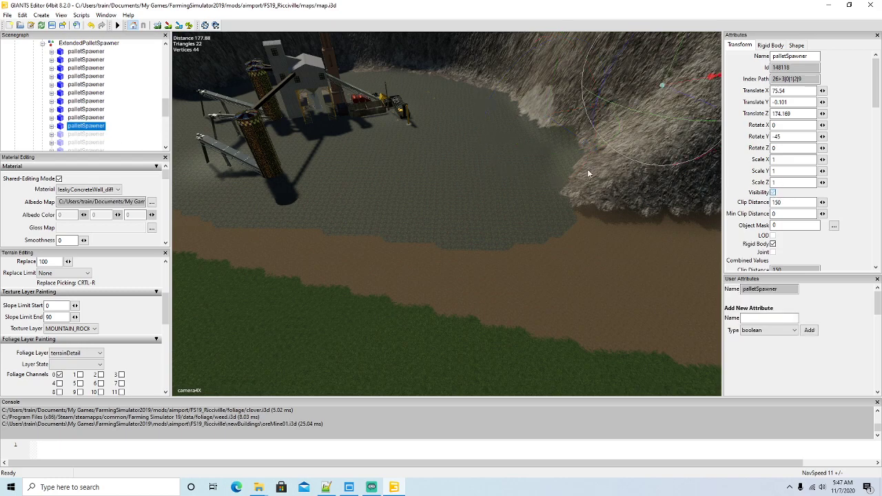
pyautogui.click(61, 135)
pyautogui.click(773, 193)
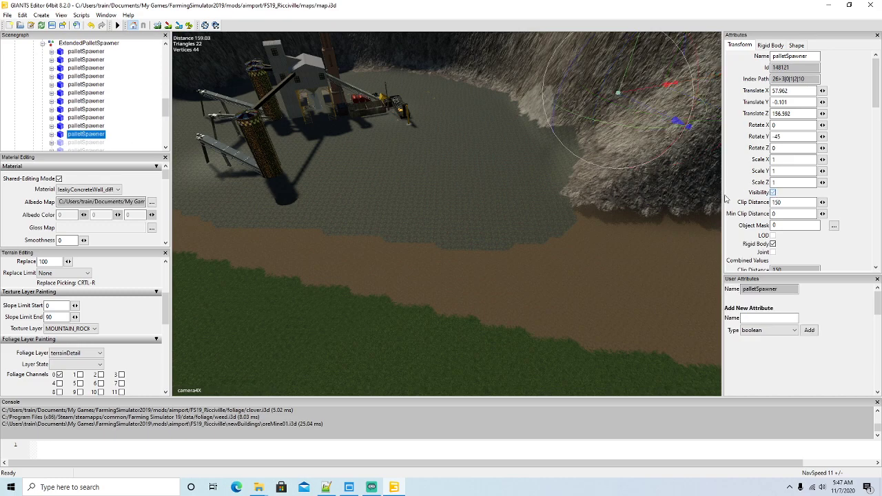
# - Turn on visibility for the twelfth to fifteenth palletSpawner nodes of the first ExtendedPalletSpawner group
pyautogui.scroll(-2, 78, 97)
pyautogui.click(61, 94)
pyautogui.click(773, 193)
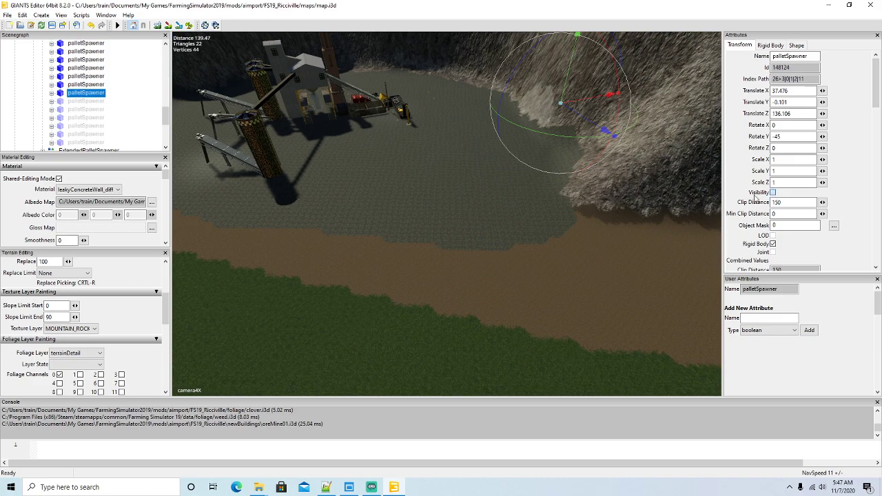
pyautogui.click(61, 101)
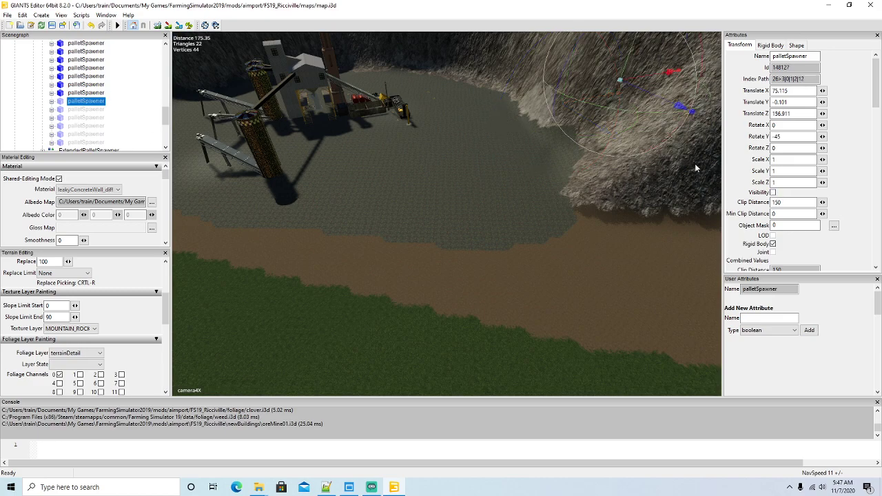
pyautogui.click(773, 193)
pyautogui.click(60, 110)
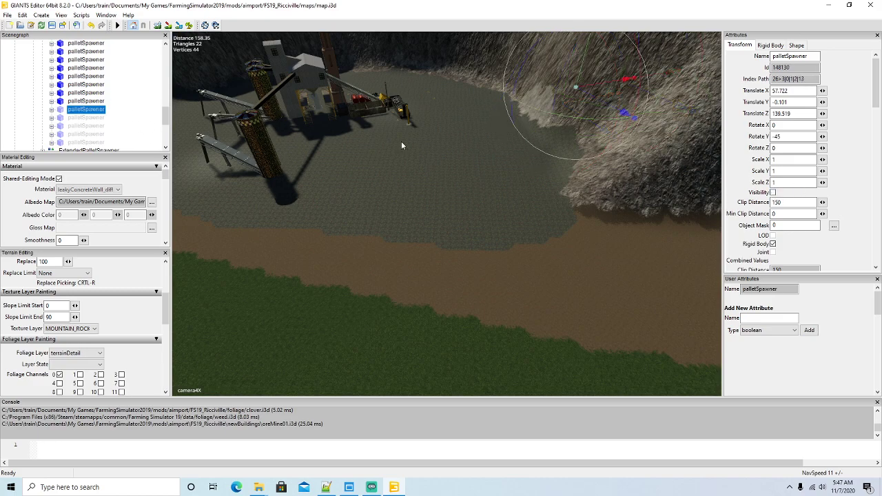
pyautogui.click(773, 193)
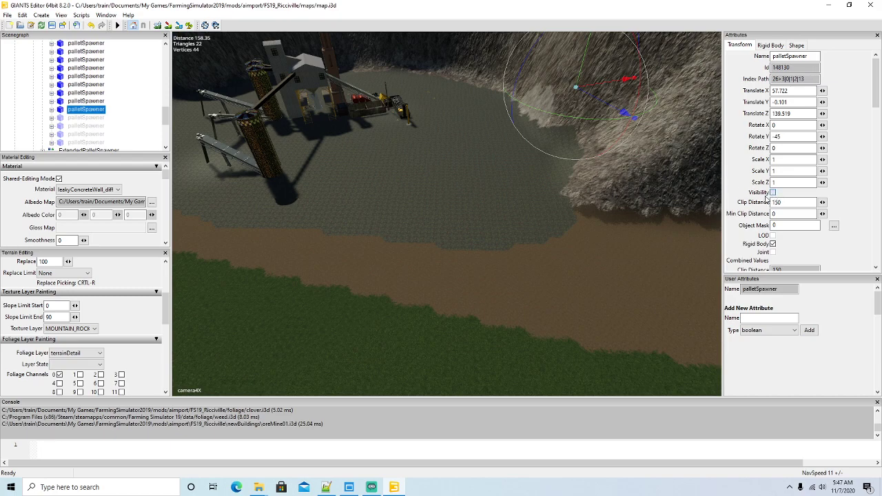
pyautogui.click(61, 118)
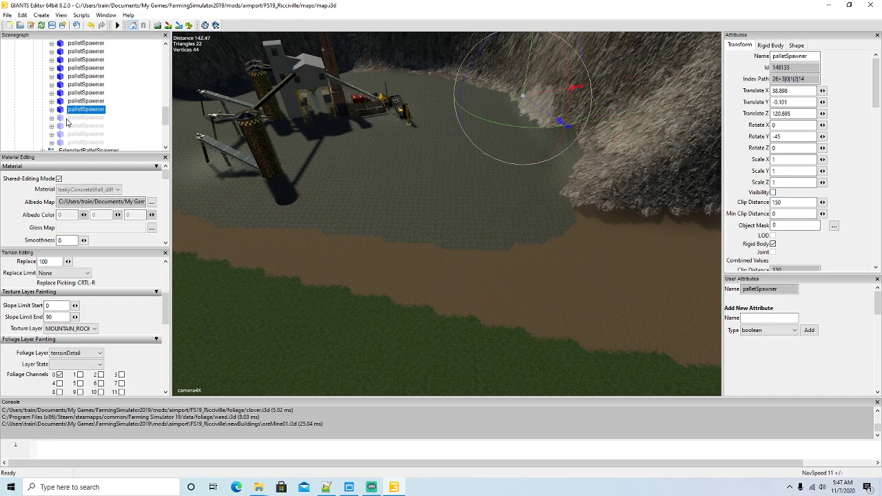
pyautogui.click(773, 193)
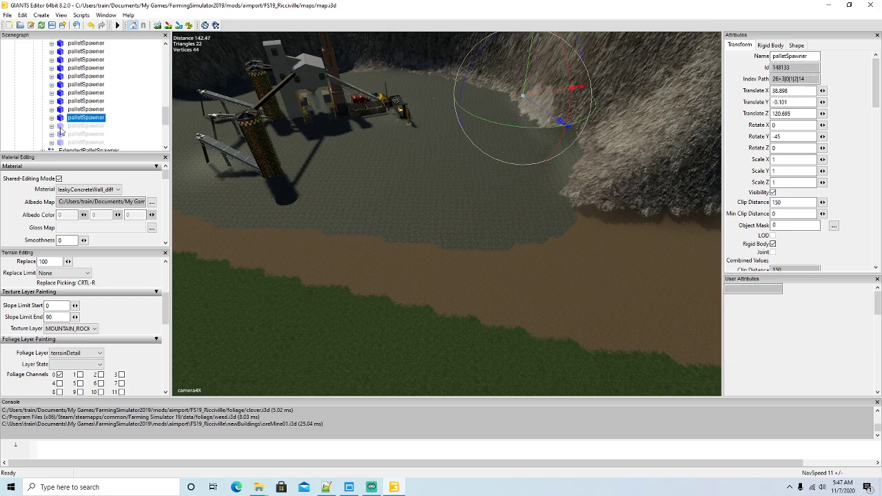
# - Turn on visibility for the last three palletSpawner nodes of the first ExtendedPalletSpawner group
pyautogui.click(60, 126)
pyautogui.click(773, 193)
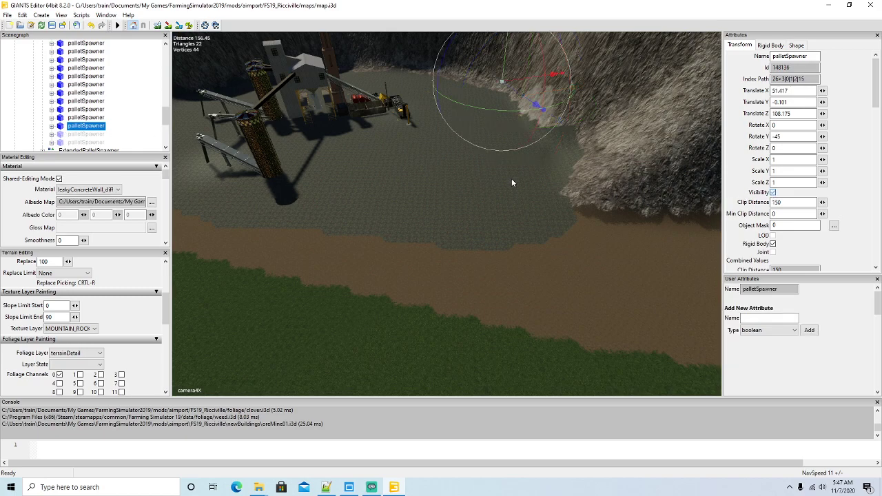
pyautogui.scroll(-1, 124, 124)
pyautogui.click(60, 118)
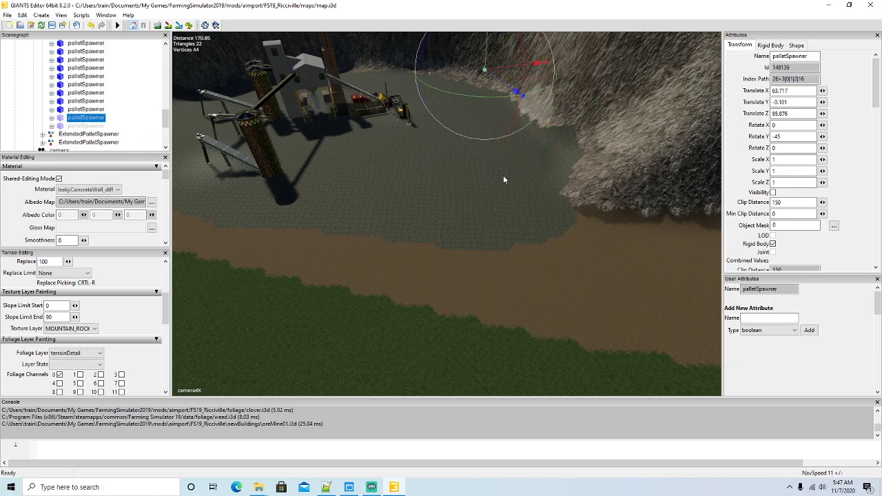
pyautogui.click(773, 194)
pyautogui.click(60, 126)
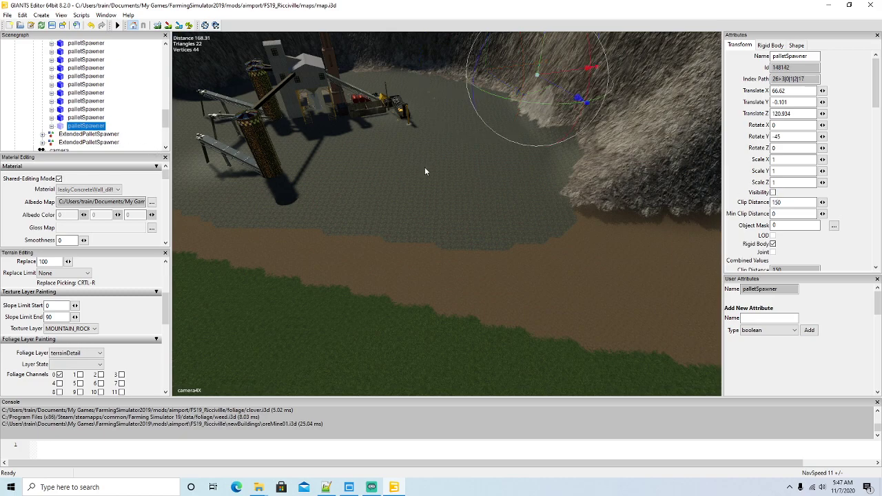
pyautogui.click(773, 194)
pyautogui.moveTo(579, 239)
pyautogui.keyDown('alt'); pyautogui.mouseDown()
pyautogui.moveTo(571, 246)
pyautogui.moveTo(585, 238)
pyautogui.mouseUp(); pyautogui.keyUp('alt')
pyautogui.scroll(5, 131, 111)
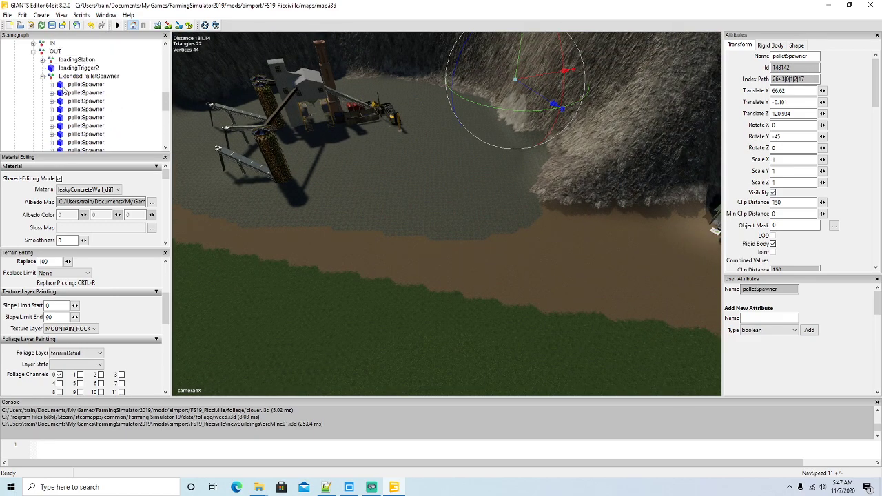
# - Move the first palletSpawner onto the edge of the paved quarry floor by the cliff, at about X -37, Z 143
pyautogui.click(69, 84)
pyautogui.moveTo(710, 104); pyautogui.dragTo(340, 225)
pyautogui.moveTo(384, 200); pyautogui.dragTo(428, 286)
pyautogui.keyDown('alt'); pyautogui.moveTo(483, 290); pyautogui.dragTo(538, 282); pyautogui.keyUp('alt')
pyautogui.scroll(4, 416, 260)
pyautogui.scroll(3, 454, 269)
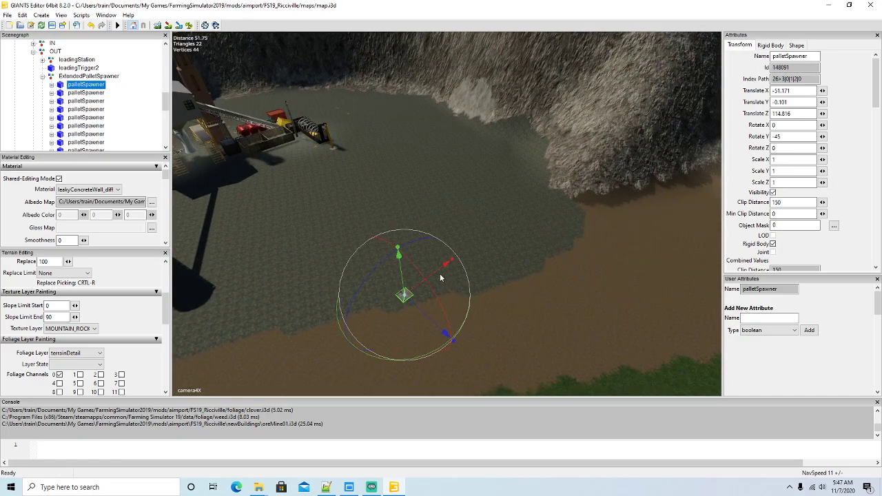
pyautogui.moveTo(436, 274); pyautogui.dragTo(622, 205)
pyautogui.moveTo(554, 229); pyautogui.dragTo(606, 253)
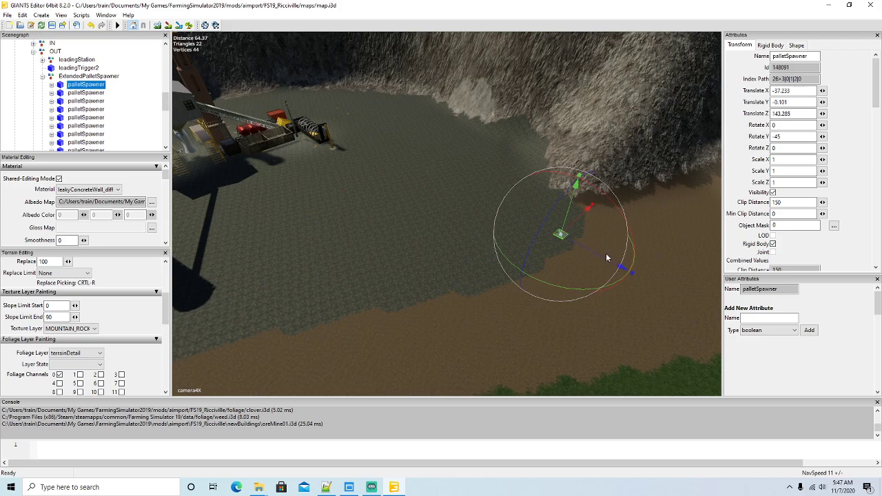
# - Move the second palletSpawner beside the first along the pavement edge, at about X -43, Z 136
pyautogui.keyDown('alt'); pyautogui.moveTo(409, 222); pyautogui.dragTo(314, 205); pyautogui.keyUp('alt')
pyautogui.scroll(5, 369, 171)
pyautogui.scroll(2, 369, 172)
pyautogui.scroll(-10, 313, 203)
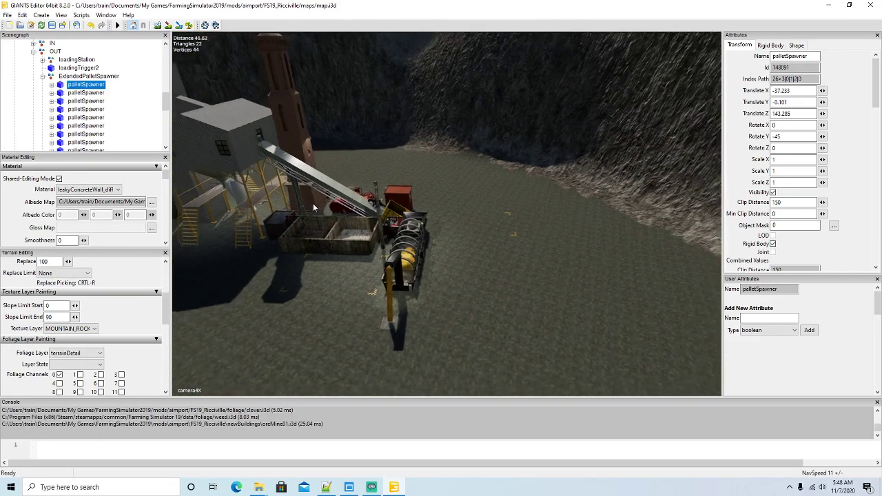
pyautogui.keyDown('alt'); pyautogui.moveTo(313, 203); pyautogui.dragTo(373, 252); pyautogui.keyUp('alt')
pyautogui.scroll(-5, 382, 252)
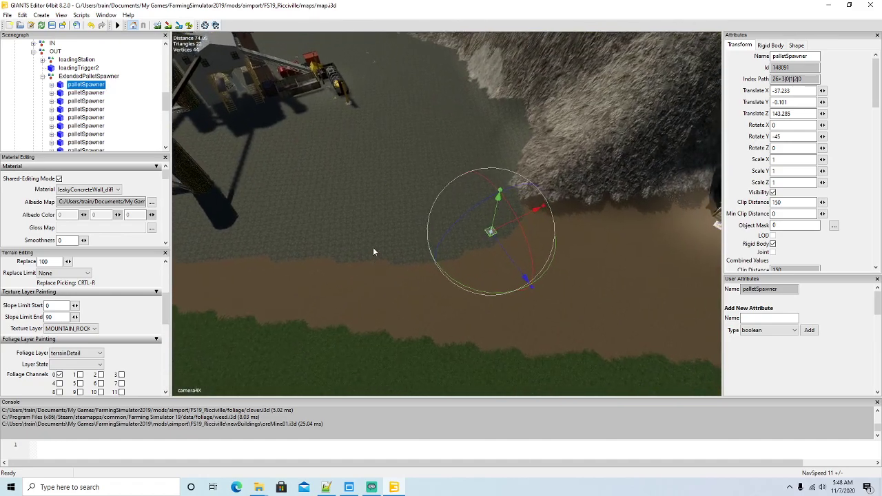
pyautogui.click(66, 94)
pyautogui.moveTo(659, 47); pyautogui.dragTo(467, 319)
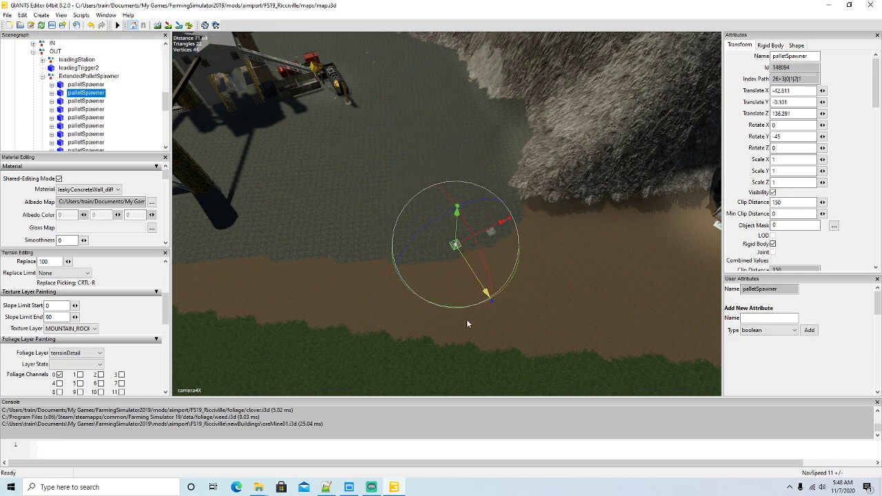
# - Line up the third and fourth palletSpawners along the pavement edge, at about X -48, Z 122 and X -51, Z 113
pyautogui.click(69, 102)
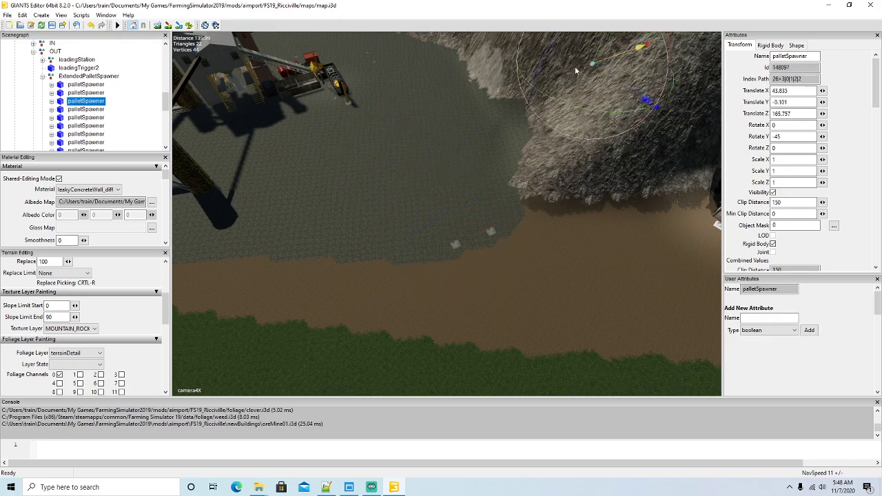
pyautogui.moveTo(361, 195); pyautogui.dragTo(381, 317)
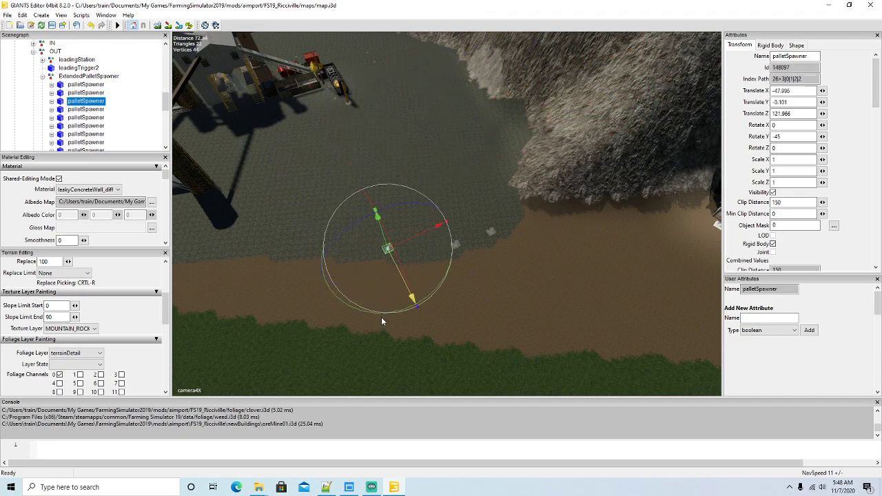
pyautogui.click(62, 111)
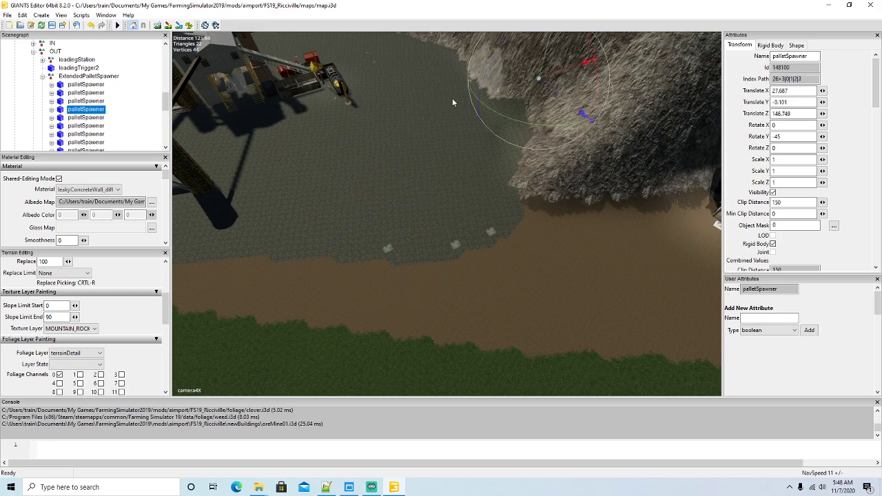
pyautogui.moveTo(516, 88); pyautogui.dragTo(350, 267)
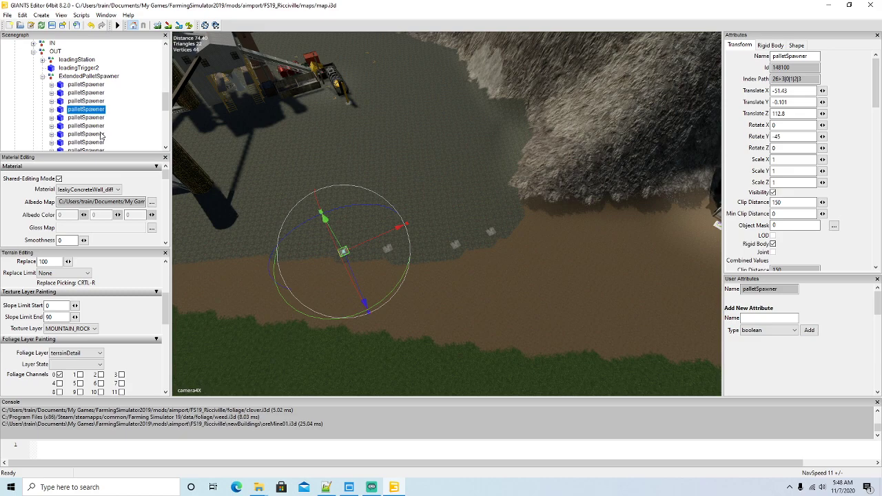
# - Move the fifth palletSpawner to the mine end of the pavement-edge row, at about X -50, Z 103
pyautogui.click(60, 118)
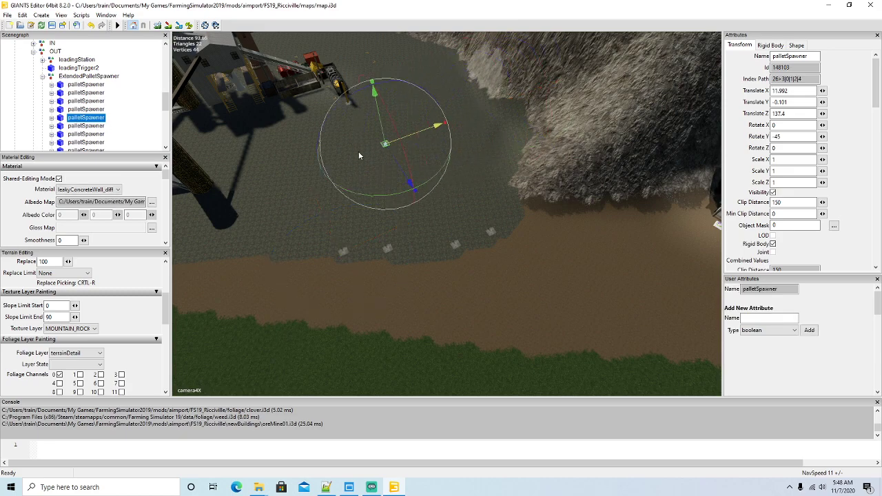
pyautogui.moveTo(351, 160); pyautogui.dragTo(387, 205)
pyautogui.moveTo(352, 169); pyautogui.dragTo(364, 249)
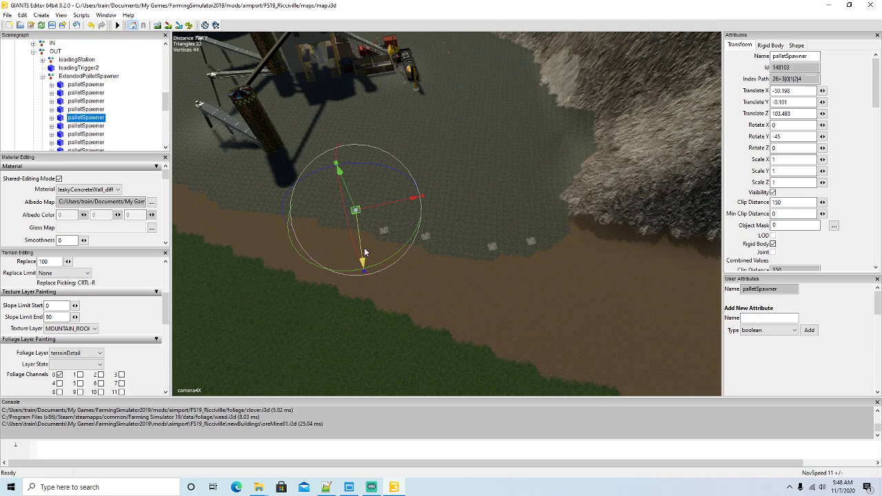
# - Start a second row behind the first with the sixth and seventh palletSpawners, at about X -25, Z 141 and X -33, Z 131
pyautogui.keyDown('alt'); pyautogui.moveTo(470, 272); pyautogui.dragTo(510, 247); pyautogui.keyUp('alt')
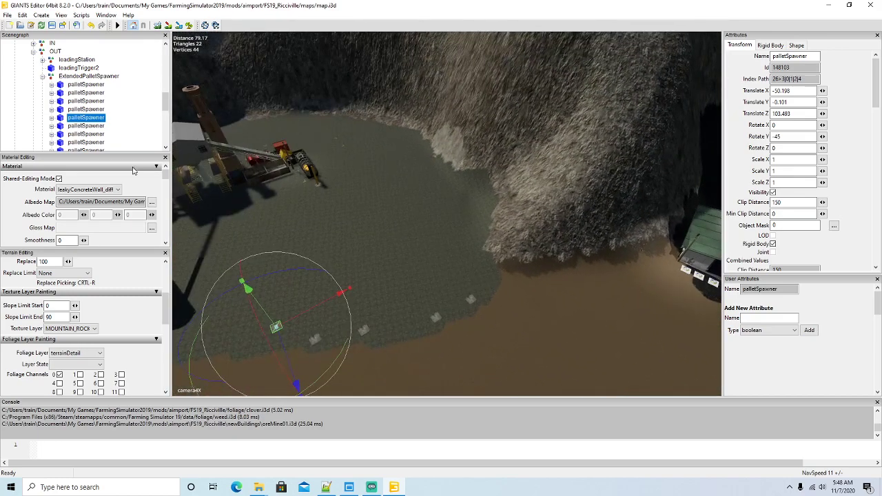
pyautogui.click(64, 126)
pyautogui.moveTo(608, 105); pyautogui.dragTo(484, 324)
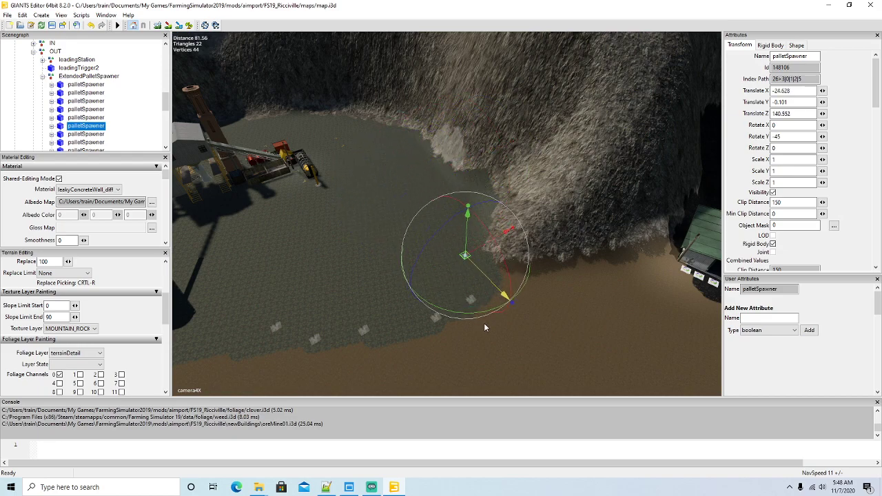
pyautogui.scroll(-2, 73, 99)
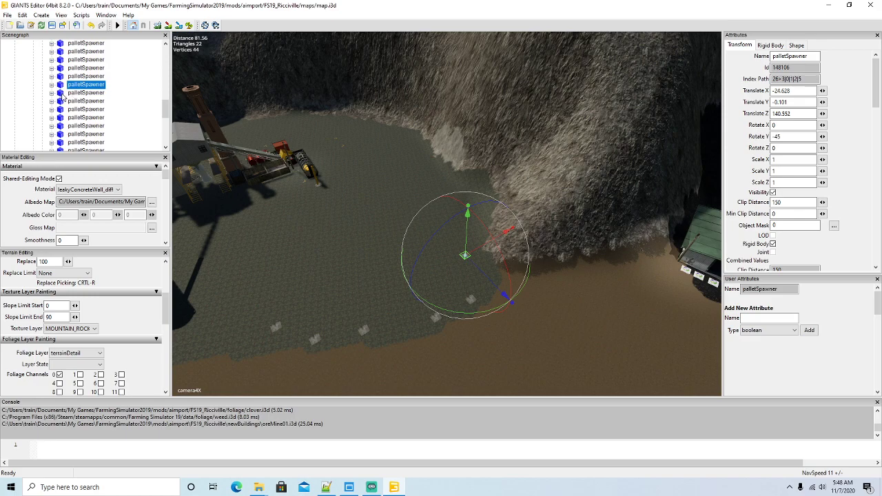
pyautogui.click(62, 94)
pyautogui.moveTo(583, 101); pyautogui.dragTo(437, 295)
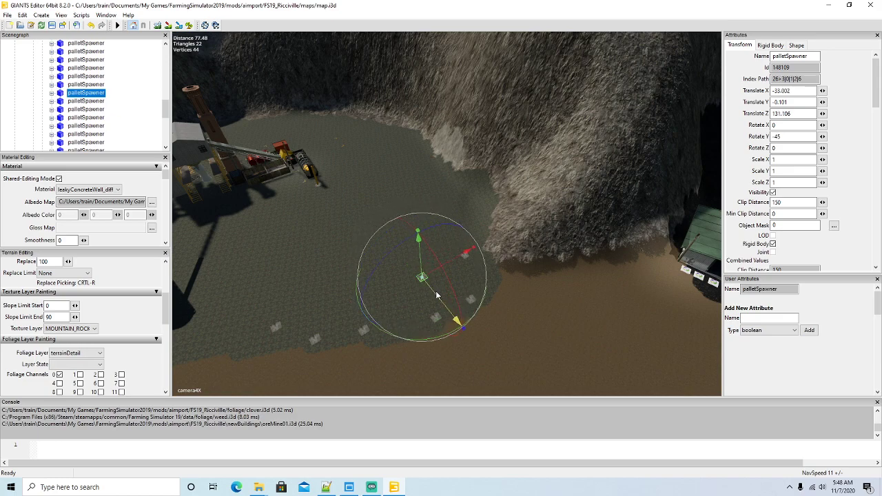
# - Move the eighth palletSpawner into the second row, beside the seventh on the side towards the mine
pyautogui.click(60, 102)
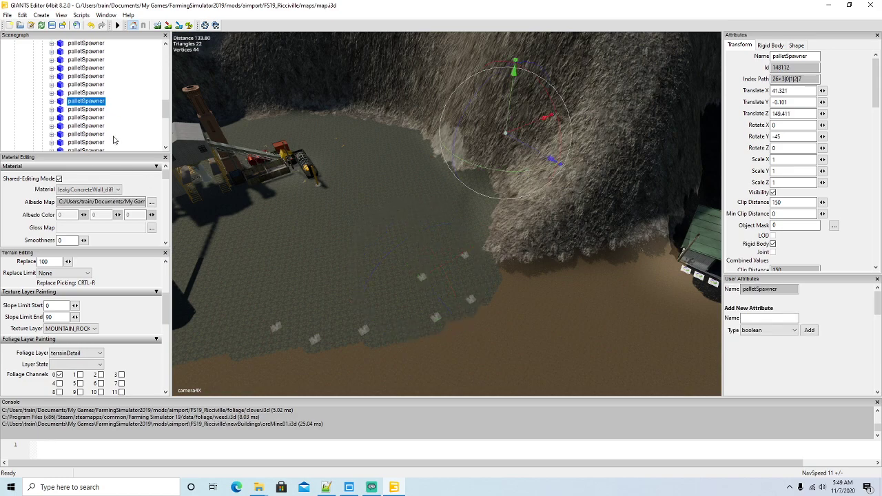
pyautogui.moveTo(447, 156); pyautogui.dragTo(312, 209)
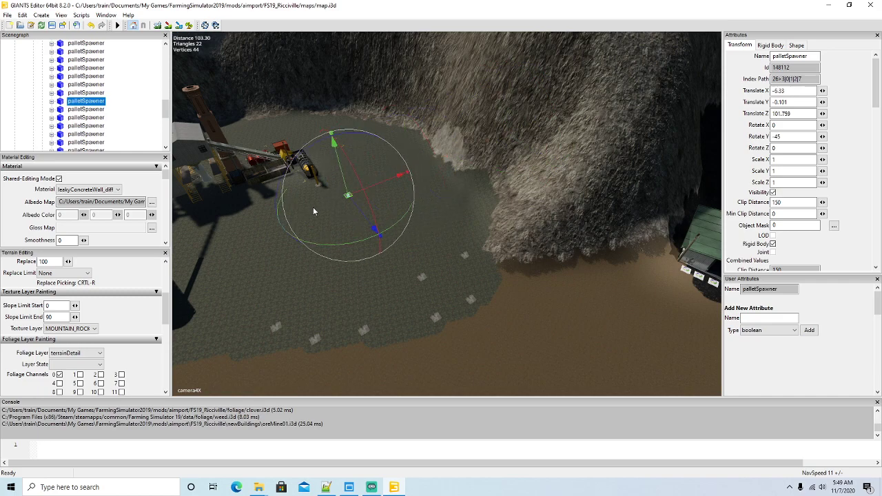
pyautogui.moveTo(373, 227); pyautogui.dragTo(408, 274)
pyautogui.moveTo(416, 230); pyautogui.dragTo(375, 251)
pyautogui.moveTo(357, 280); pyautogui.dragTo(387, 312)
# - Move the ninth palletSpawner to the mine end of the second row, at about X -38, Z 107
pyautogui.click(64, 109)
pyautogui.moveTo(425, 170); pyautogui.dragTo(308, 237)
pyautogui.moveTo(319, 276); pyautogui.dragTo(319, 306)
pyautogui.keyDown('alt'); pyautogui.moveTo(396, 298); pyautogui.dragTo(443, 285); pyautogui.keyUp('alt')
pyautogui.scroll(4, 311, 290)
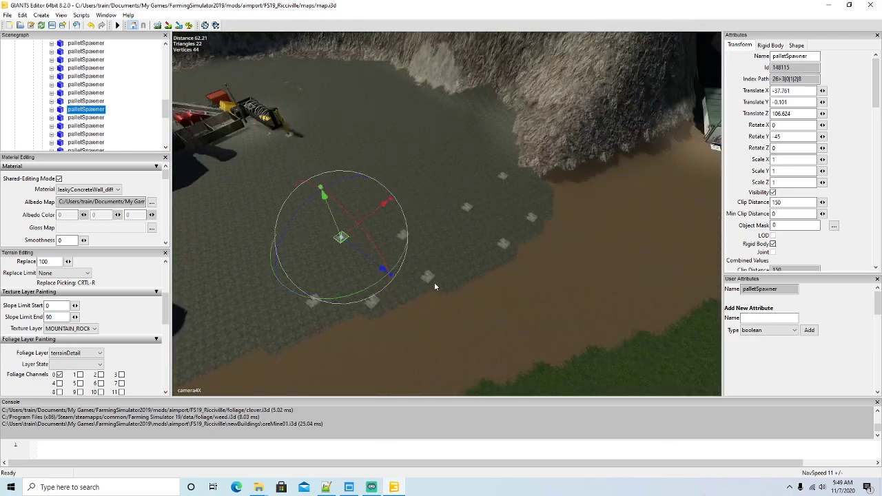
pyautogui.moveTo(364, 257); pyautogui.dragTo(363, 256)
# - Begin a third row with the tenth and eleventh palletSpawners, at about X -20, Z 130 and X -28, Z 121
pyautogui.scroll(-1, 90, 111)
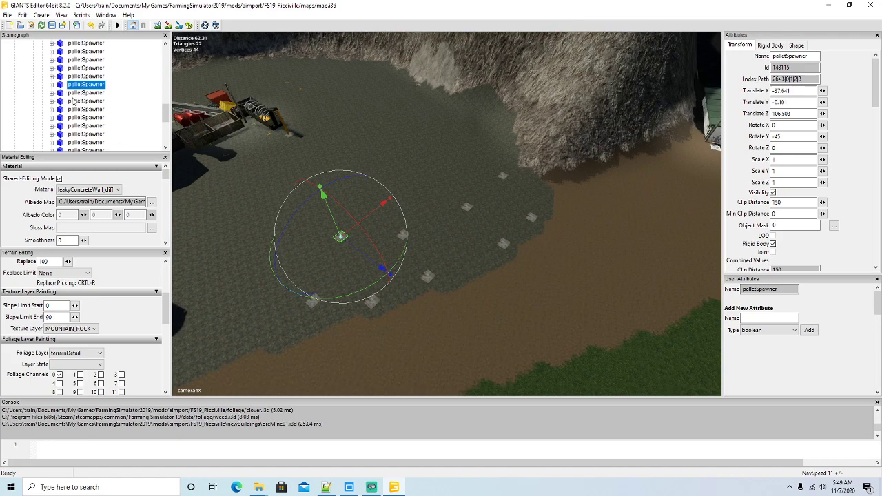
pyautogui.click(64, 95)
pyautogui.keyDown('alt'); pyautogui.moveTo(632, 64); pyautogui.dragTo(619, 155); pyautogui.keyUp('alt')
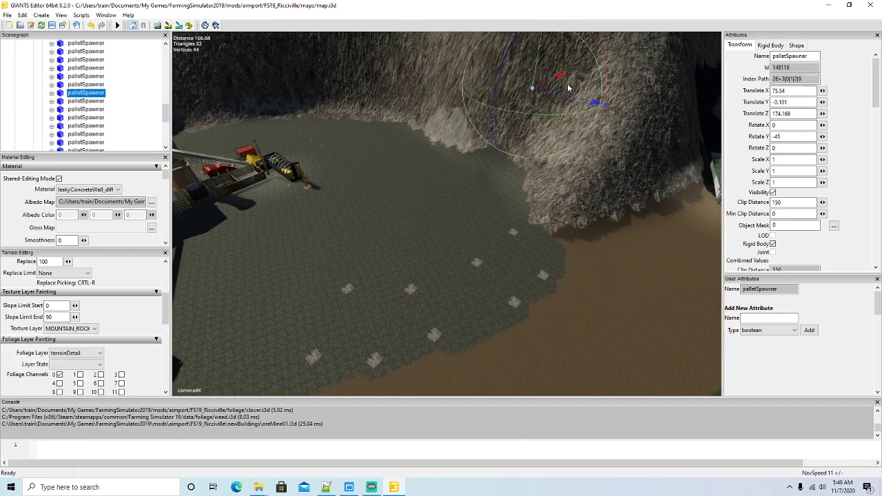
pyautogui.moveTo(550, 83); pyautogui.dragTo(487, 236)
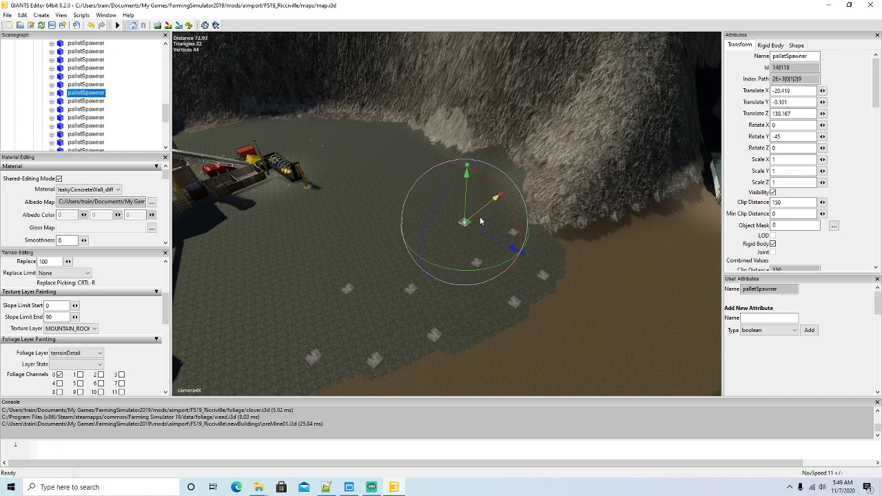
pyautogui.click(78, 102)
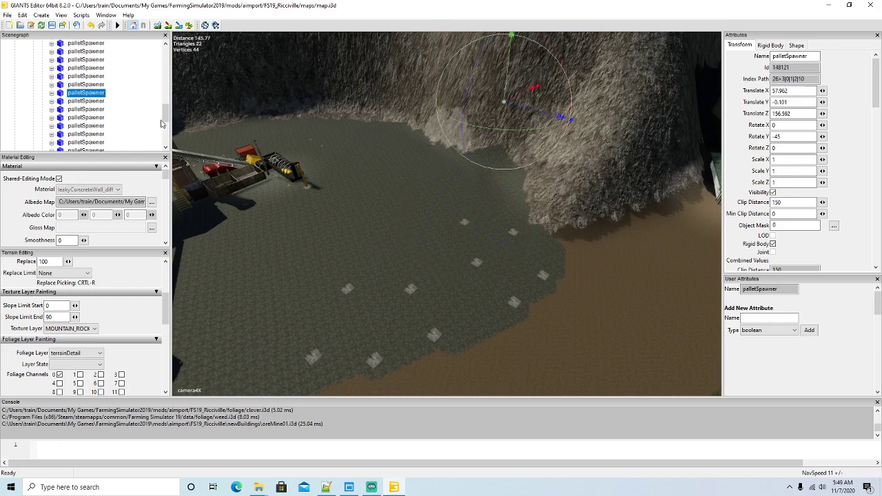
pyautogui.moveTo(508, 102); pyautogui.dragTo(471, 307)
pyautogui.moveTo(456, 222); pyautogui.dragTo(441, 259)
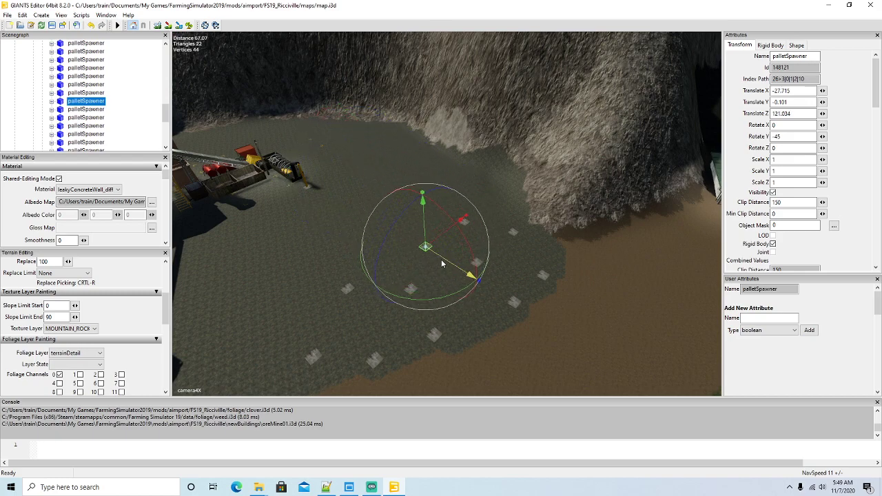
# - Move the twelfth palletSpawner behind the tenth, near the cliff, at about X -6, Z 130
pyautogui.click(81, 109)
pyautogui.moveTo(440, 122); pyautogui.dragTo(478, 263)
pyautogui.moveTo(445, 213); pyautogui.dragTo(481, 204)
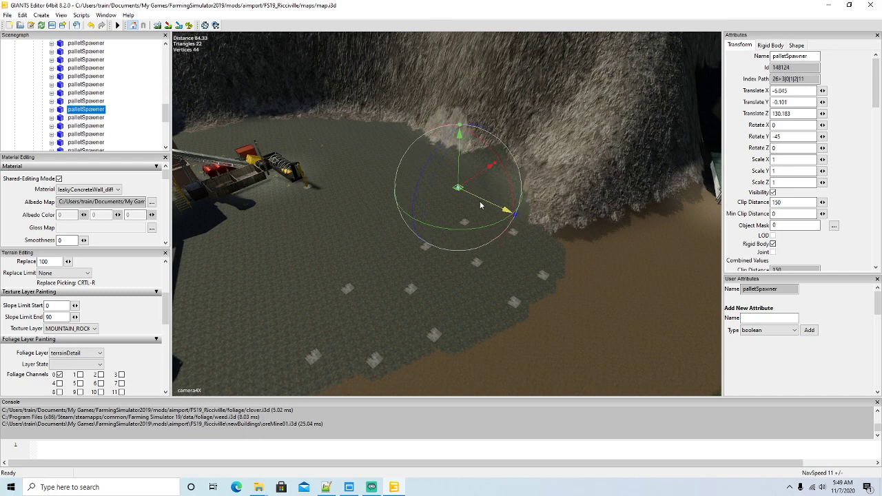
# - Move the thirteenth palletSpawner behind the twelfth at the foot of the cliff, at about X 8, Z 126
pyautogui.click(62, 118)
pyautogui.moveTo(416, 153); pyautogui.dragTo(439, 186)
pyautogui.moveTo(437, 233)
pyautogui.keyDown('alt'); pyautogui.mouseDown()
pyautogui.moveTo(450, 194)
pyautogui.moveTo(433, 227)
pyautogui.mouseUp(); pyautogui.keyUp('alt')
pyautogui.scroll(3, 450, 196)
pyautogui.scroll(1, 450, 192)
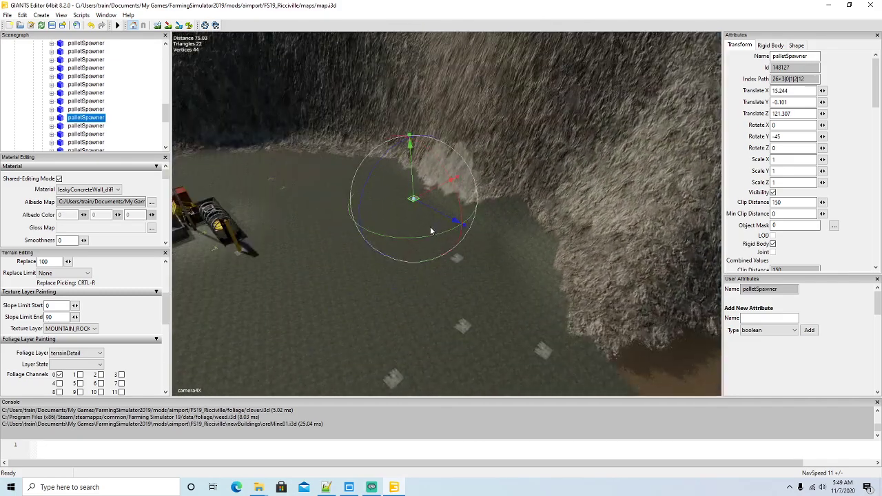
pyautogui.moveTo(427, 194); pyautogui.dragTo(451, 210)
pyautogui.keyDown('alt'); pyautogui.moveTo(453, 213); pyautogui.dragTo(470, 236); pyautogui.keyUp('alt')
pyautogui.scroll(-5, 469, 235)
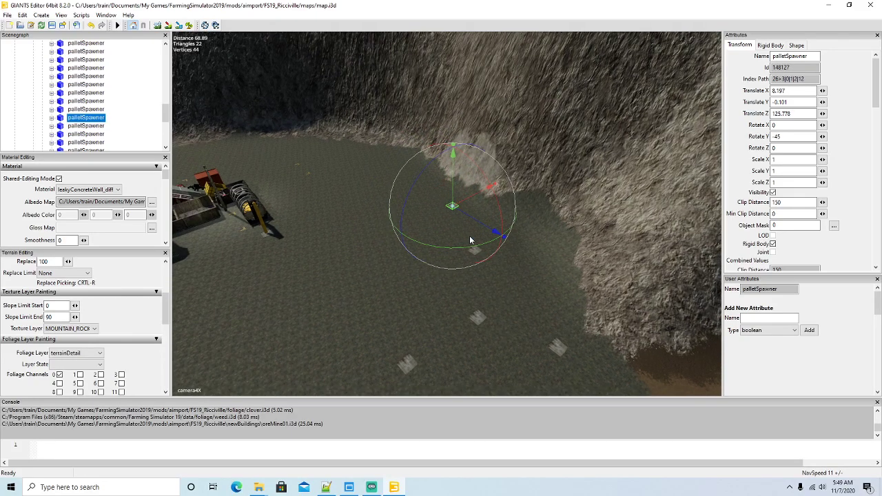
# - Move the fourteenth palletSpawner beside the twelfth, behind the eleventh, at about X -14, Z 122
pyautogui.scroll(-1, 117, 130)
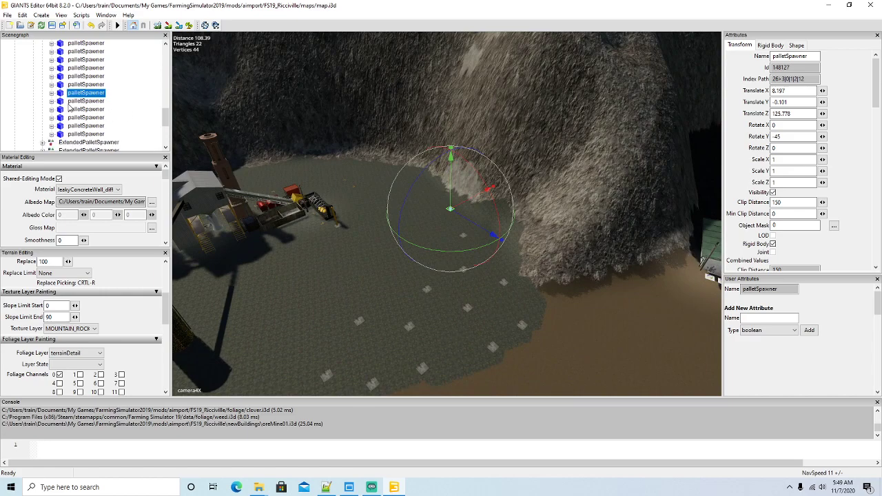
pyautogui.click(60, 101)
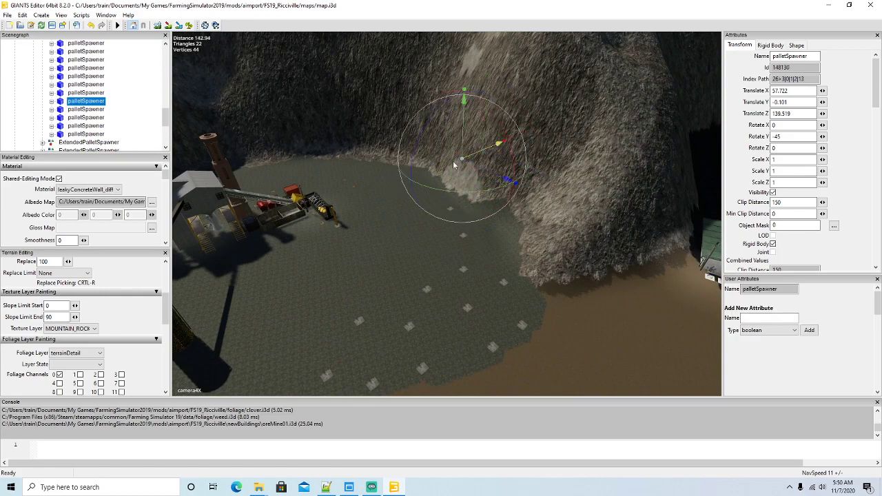
pyautogui.moveTo(376, 231); pyautogui.dragTo(452, 288)
pyautogui.moveTo(433, 254); pyautogui.dragTo(464, 251)
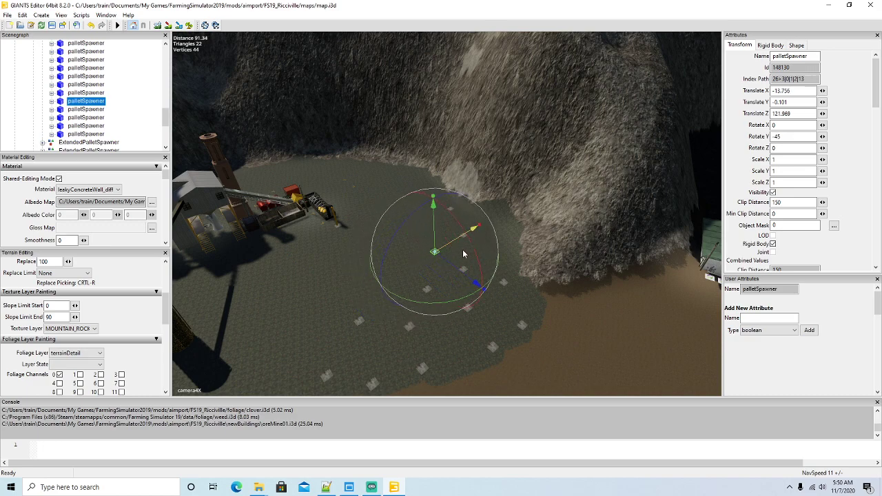
# - Place the fifteenth and sixteenth palletSpawners on the mine side of the rows, at about X -40, Z 97 and X -30, Z 106
pyautogui.click(61, 109)
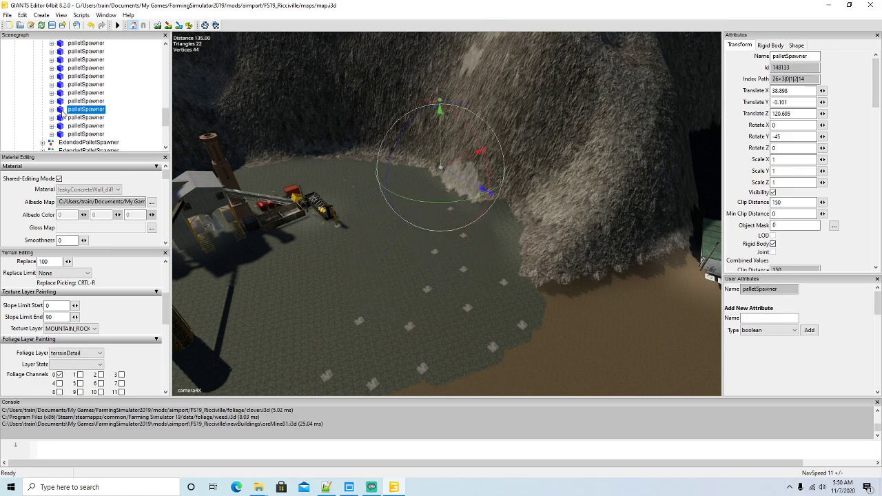
pyautogui.moveTo(461, 165); pyautogui.dragTo(222, 260)
pyautogui.keyDown('alt'); pyautogui.moveTo(417, 273); pyautogui.dragTo(348, 241); pyautogui.keyUp('alt')
pyautogui.moveTo(347, 203); pyautogui.dragTo(376, 196)
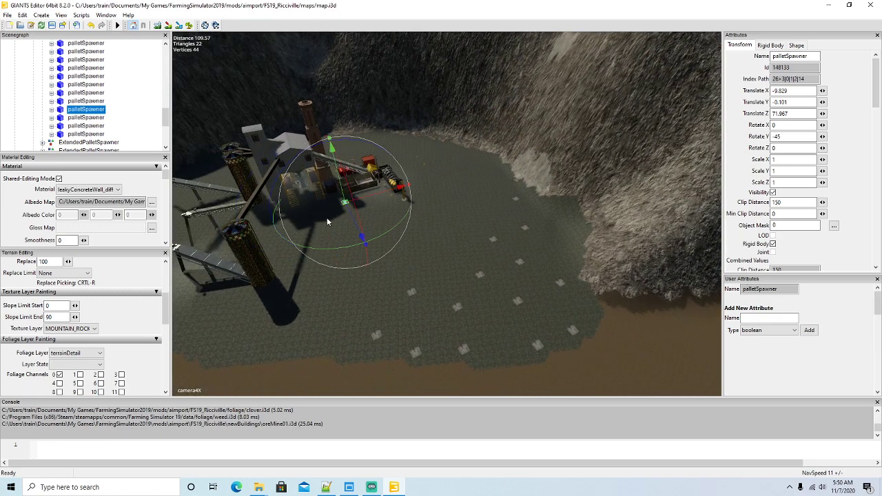
pyautogui.moveTo(354, 235); pyautogui.dragTo(396, 357)
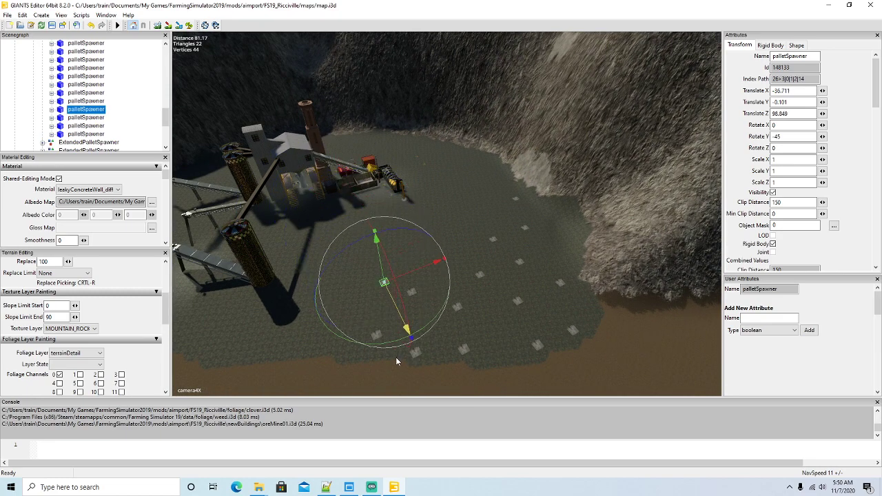
pyautogui.moveTo(417, 272); pyautogui.dragTo(401, 278)
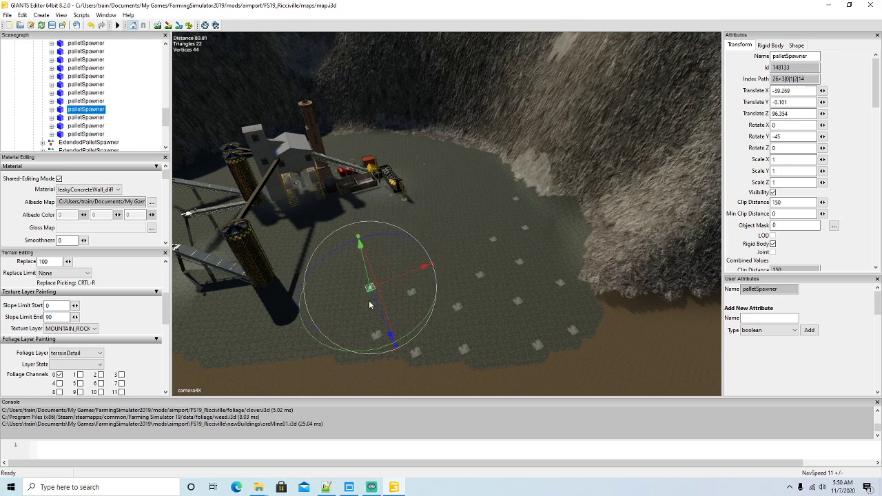
pyautogui.moveTo(374, 304)
pyautogui.mouseDown()
pyautogui.moveTo(380, 319)
pyautogui.moveTo(377, 301)
pyautogui.mouseUp()
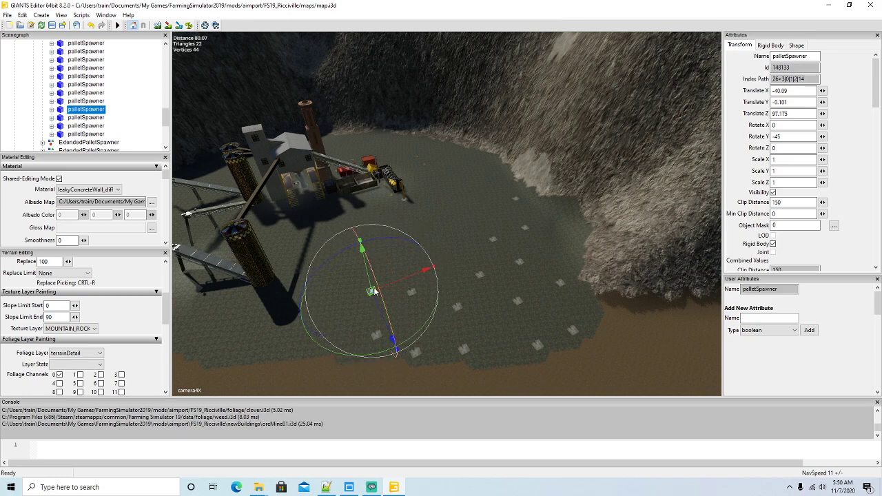
pyautogui.click(64, 117)
pyautogui.moveTo(504, 141); pyautogui.dragTo(463, 296)
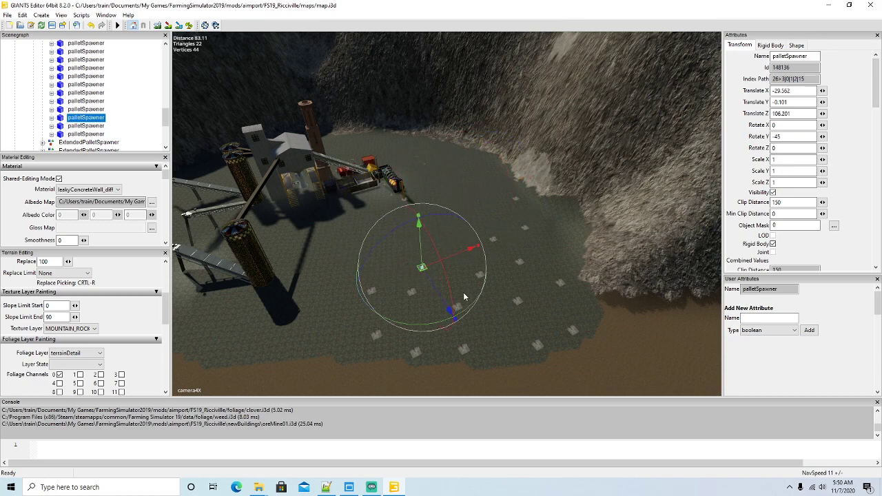
# - Shift the sixteenth palletSpawner slightly away from the silos, to about X -27, Z 109
pyautogui.click(475, 245)
pyautogui.click(423, 268)
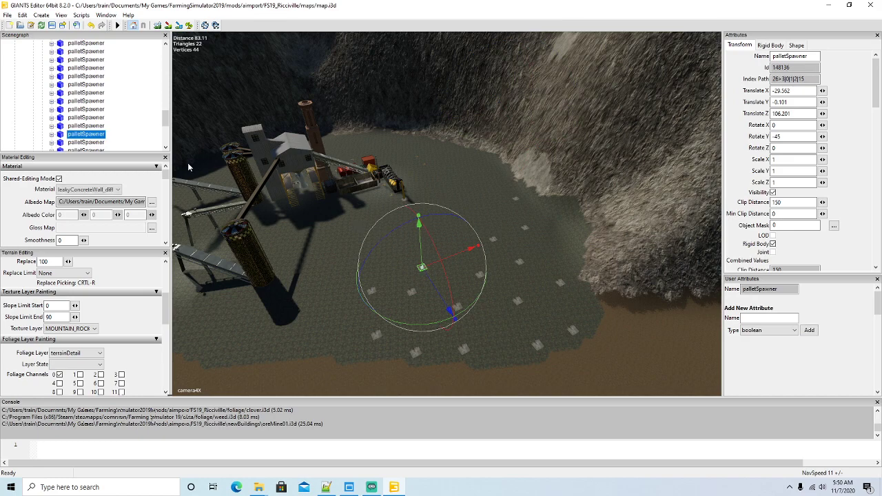
pyautogui.moveTo(455, 260); pyautogui.dragTo(470, 253)
pyautogui.scroll(-1, 62, 120)
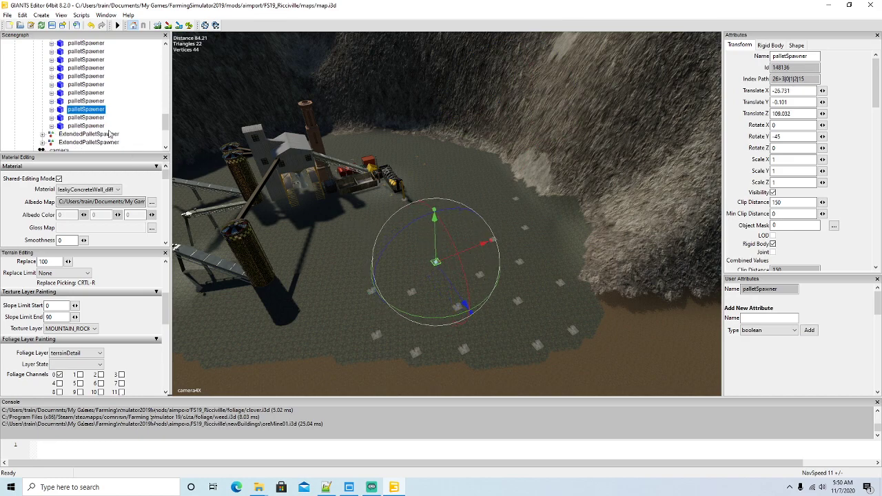
# - Move the seventeenth palletSpawner along the foot of the cliff, beyond the thirteenth, to about X 19, Z 117
pyautogui.click(64, 120)
pyautogui.keyDown('alt'); pyautogui.moveTo(491, 137); pyautogui.dragTo(659, 295); pyautogui.keyUp('alt')
pyautogui.scroll(10, 452, 204)
pyautogui.scroll(6, 452, 204)
pyautogui.scroll(-7, 416, 231)
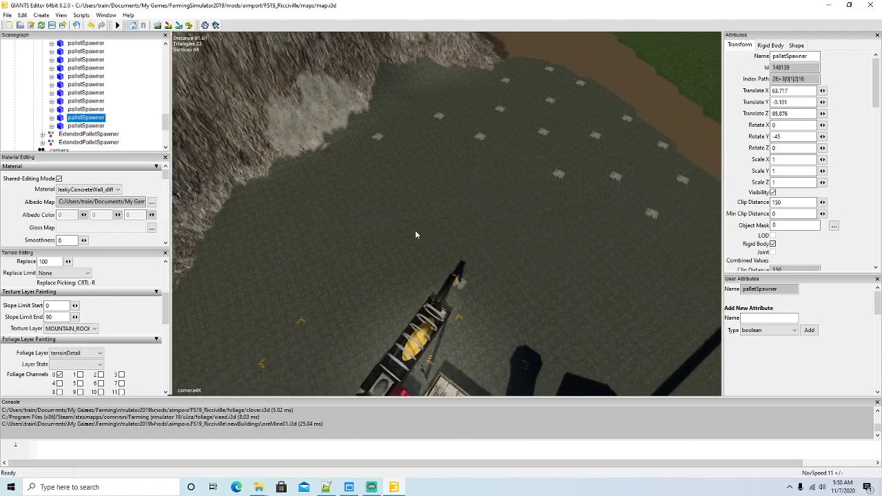
pyautogui.scroll(-5, 415, 231)
pyautogui.keyDown('alt'); pyautogui.moveTo(416, 231); pyautogui.dragTo(406, 224); pyautogui.keyUp('alt')
pyautogui.moveTo(207, 260); pyautogui.dragTo(335, 206)
pyautogui.moveTo(319, 157); pyautogui.dragTo(336, 212)
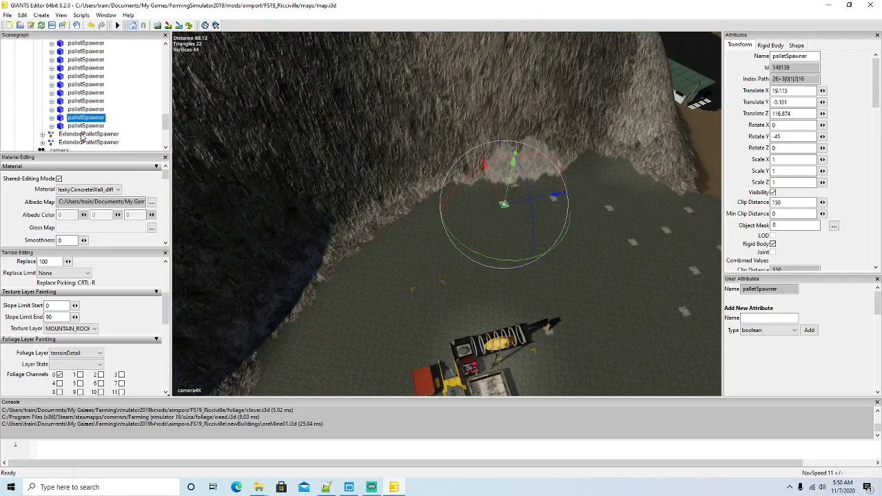
# - Move the eighteenth palletSpawner onto the quarry floor beyond the seventeenth, at about X 28, Z 108
pyautogui.click(76, 125)
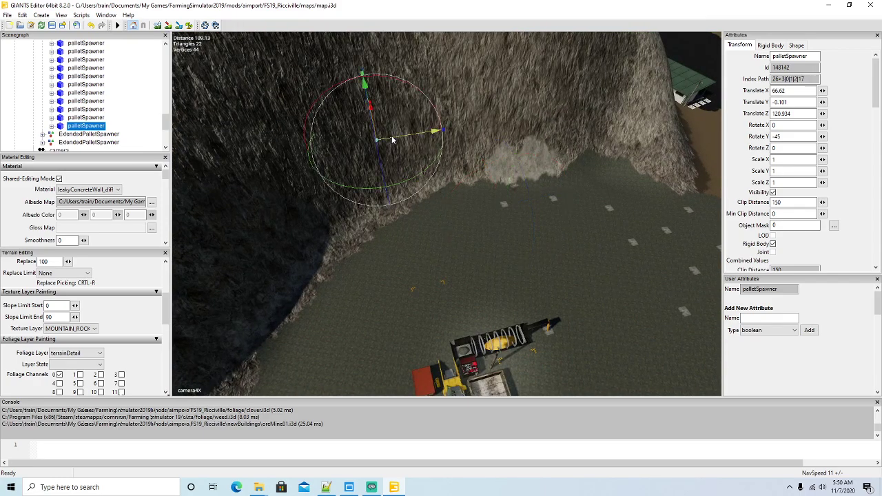
pyautogui.moveTo(428, 141); pyautogui.dragTo(450, 246)
pyautogui.moveTo(456, 215); pyautogui.dragTo(486, 208)
pyautogui.keyDown('alt'); pyautogui.moveTo(393, 275); pyautogui.dragTo(467, 296); pyautogui.keyUp('alt')
pyautogui.scroll(1, 382, 284)
pyautogui.scroll(6, 381, 284)
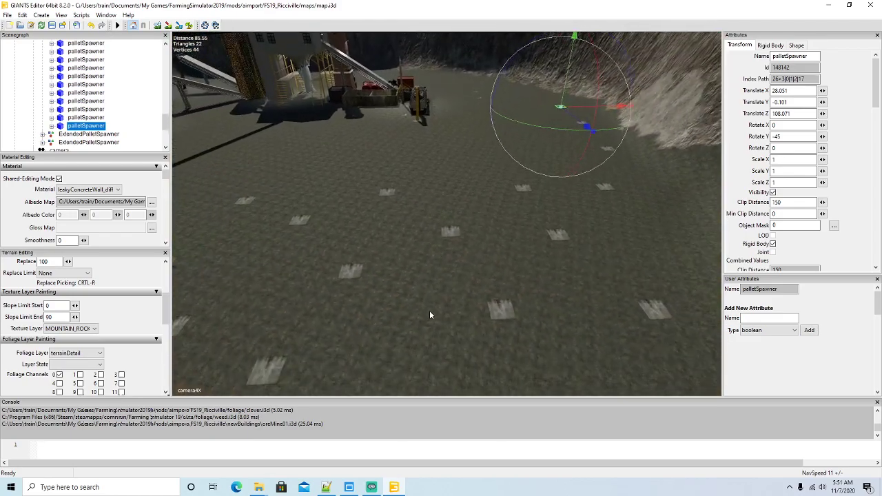
pyautogui.scroll(-3, 430, 315)
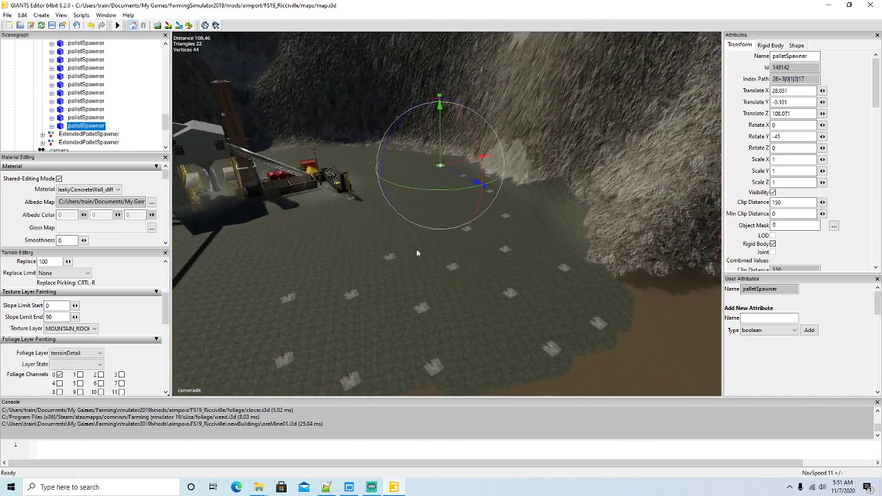
# - Turn off visibility for the first five palletSpawners in the first ExtendedPalletSpawner group
pyautogui.scroll(2, 118, 75)
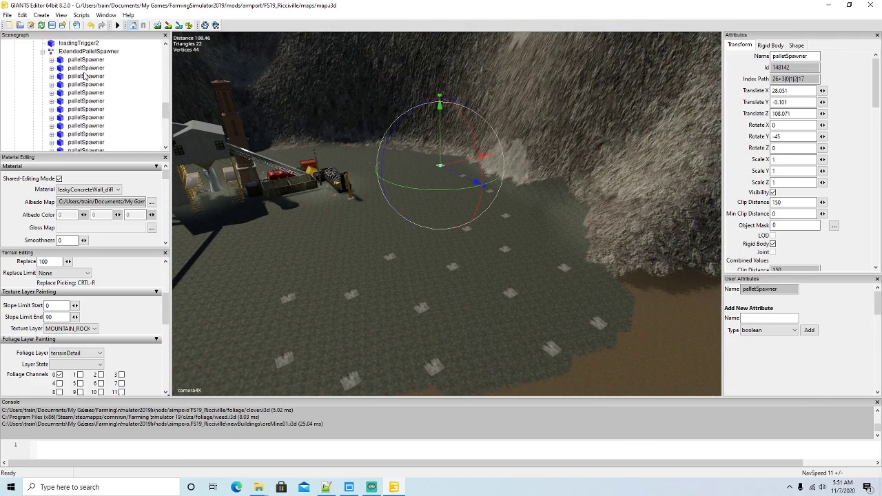
pyautogui.click(76, 60)
pyautogui.click(774, 193)
pyautogui.click(67, 67)
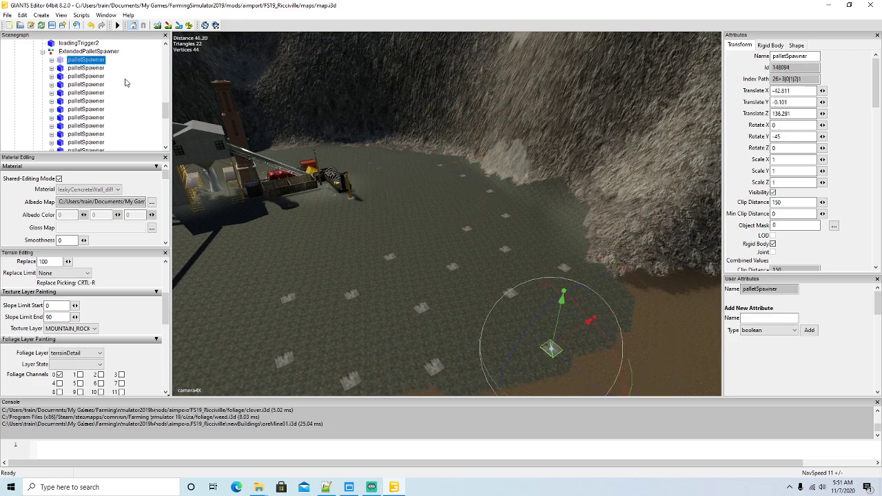
pyautogui.click(773, 193)
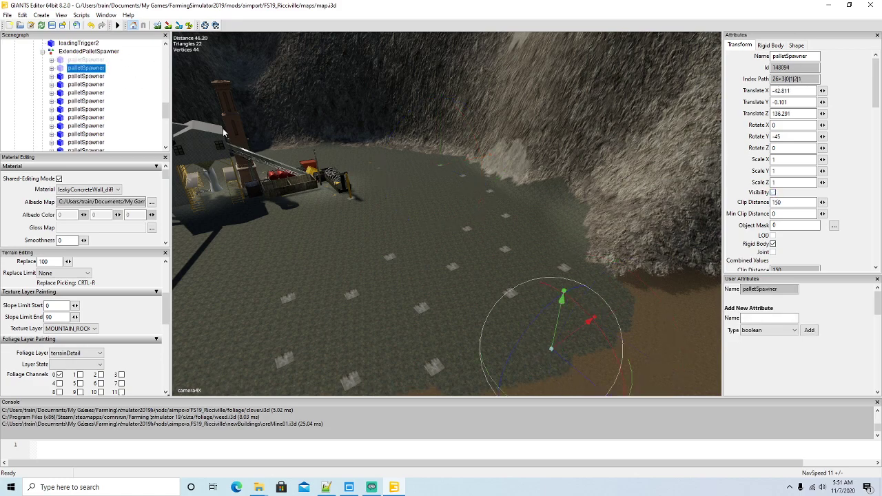
pyautogui.click(59, 77)
pyautogui.click(773, 193)
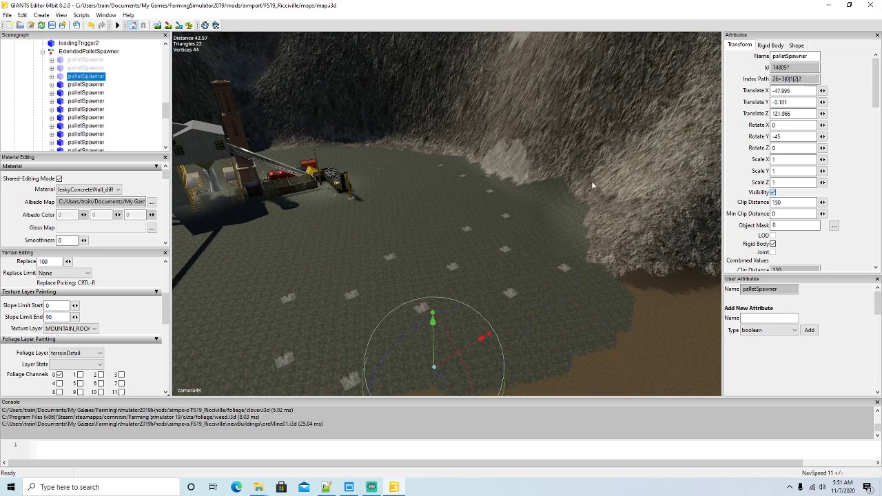
pyautogui.click(60, 85)
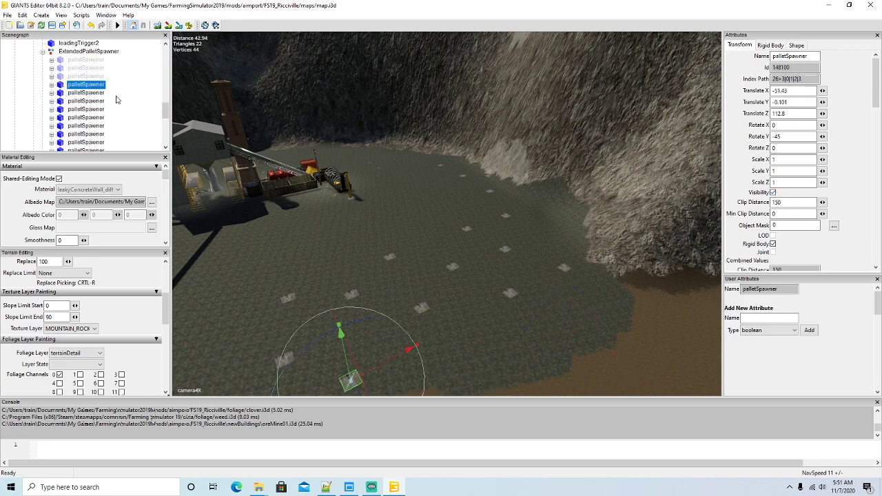
pyautogui.click(773, 193)
pyautogui.click(75, 92)
pyautogui.click(774, 193)
# - Turn off visibility for the sixth to tenth palletSpawners of the first ExtendedPalletSpawner group
pyautogui.click(76, 100)
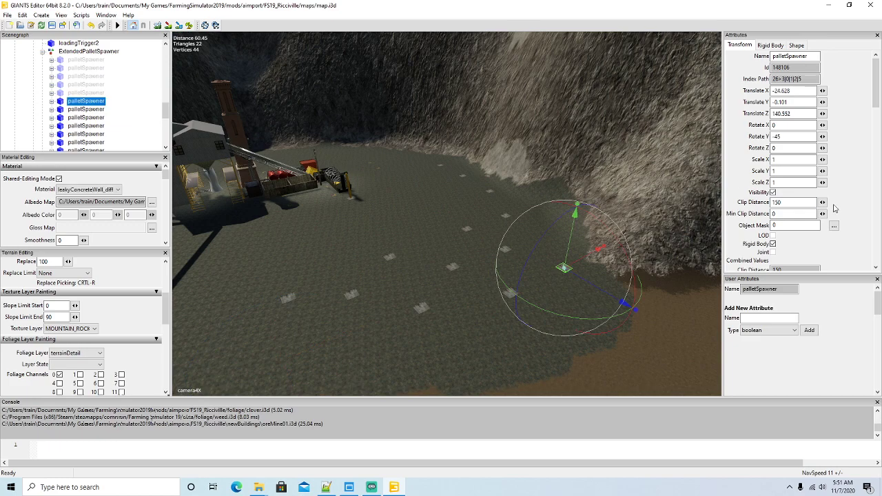
pyautogui.click(774, 193)
pyautogui.click(65, 111)
pyautogui.click(774, 193)
pyautogui.click(62, 118)
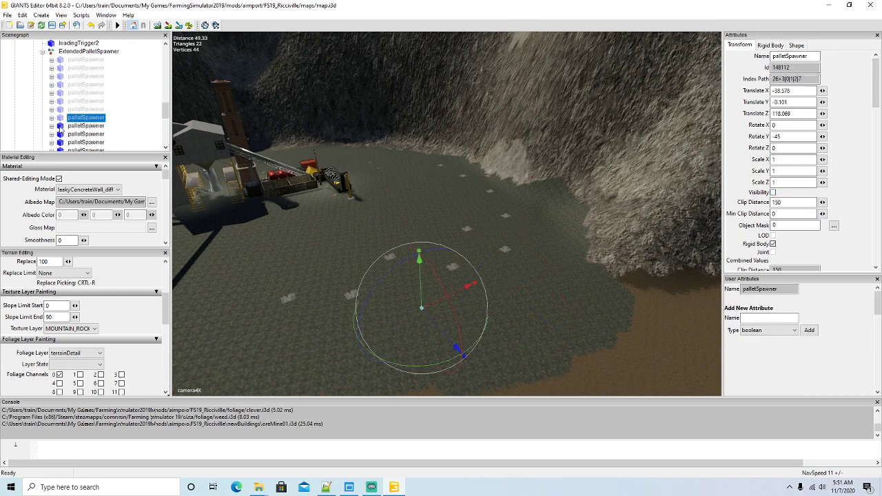
pyautogui.click(63, 127)
pyautogui.click(774, 193)
pyautogui.click(61, 135)
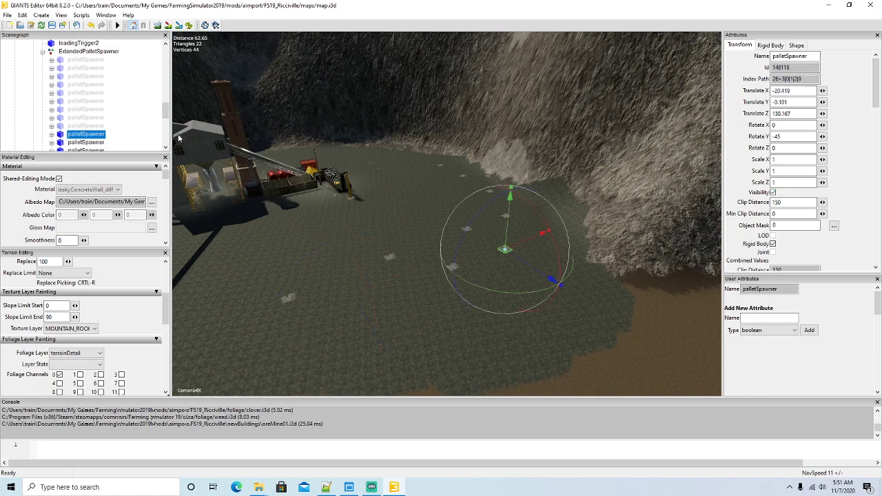
pyautogui.click(773, 193)
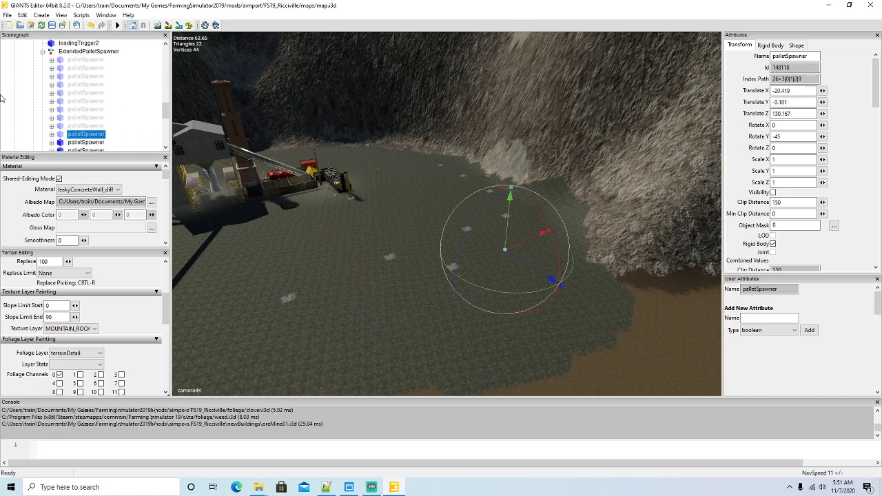
# - Turn off visibility for the eleventh to fifteenth palletSpawners of the first ExtendedPalletSpawner group
pyautogui.scroll(-2, 82, 109)
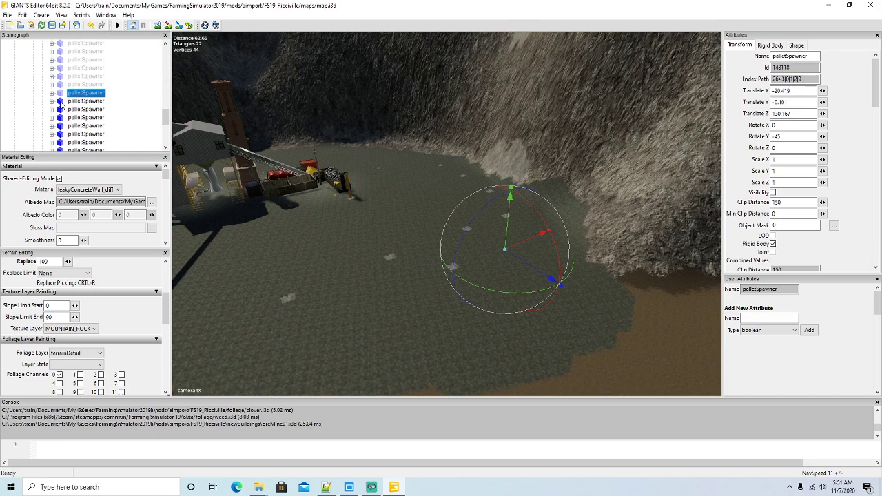
pyautogui.click(62, 101)
pyautogui.click(773, 193)
pyautogui.click(61, 109)
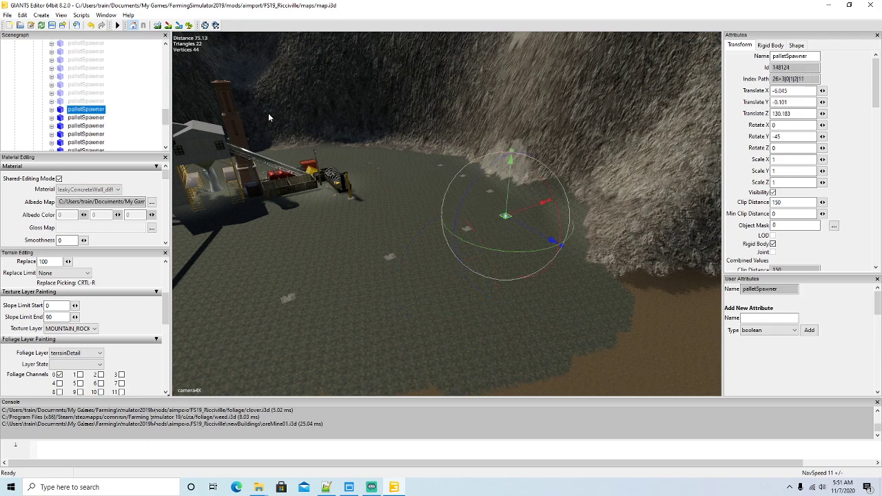
pyautogui.click(61, 118)
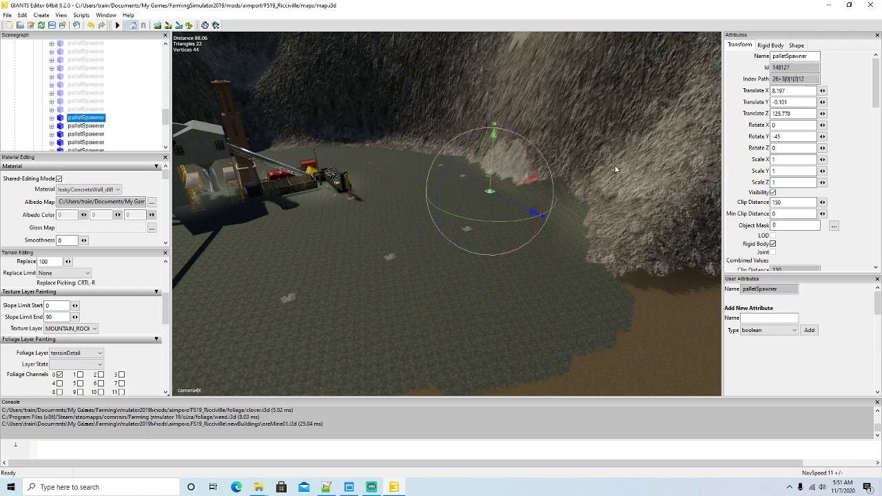
pyautogui.click(773, 193)
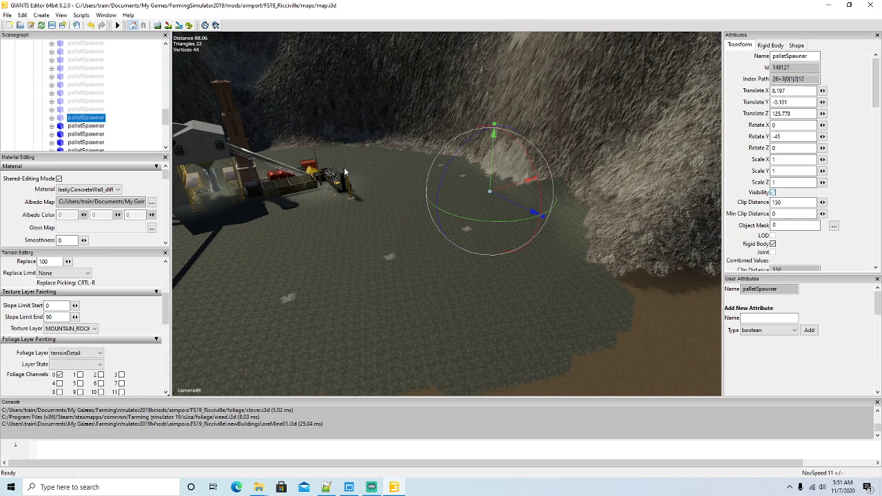
pyautogui.click(61, 126)
pyautogui.click(773, 193)
pyautogui.click(61, 135)
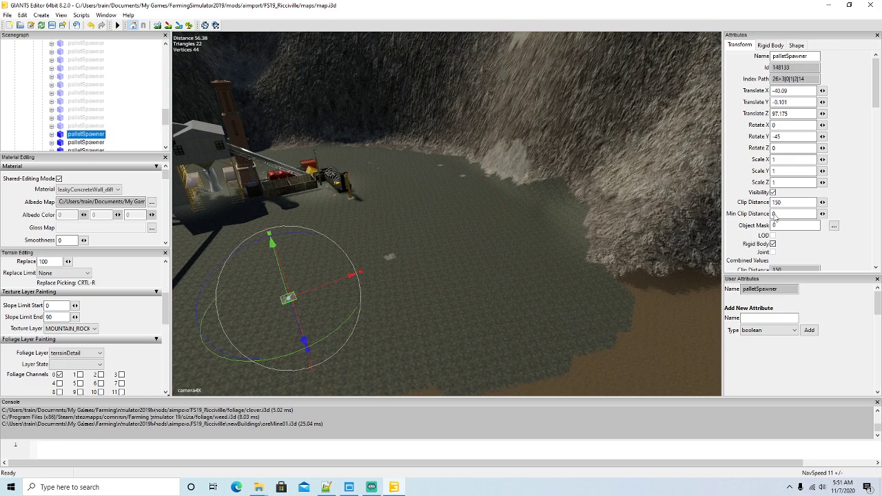
pyautogui.click(773, 193)
# - Turn off visibility for the last three palletSpawners, the sixteenth to eighteenth, of the first ExtendedPalletSpawner group
pyautogui.scroll(-1, 71, 105)
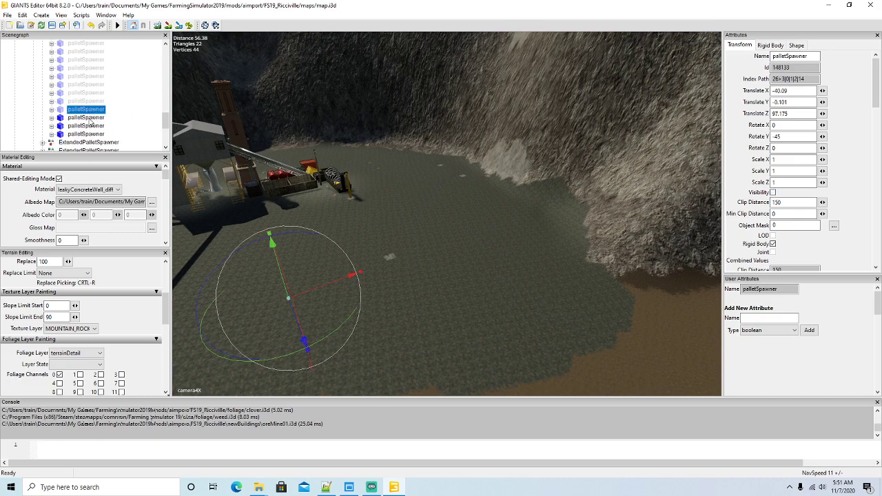
pyautogui.click(61, 117)
pyautogui.click(772, 193)
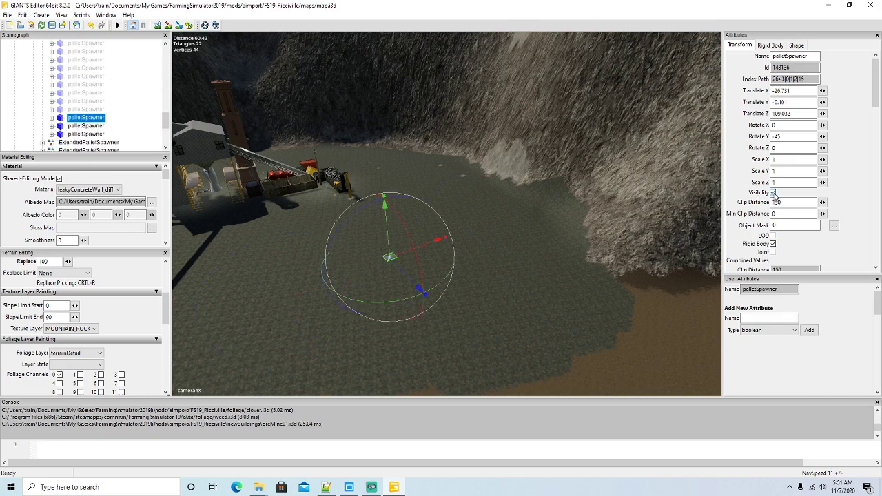
pyautogui.click(61, 126)
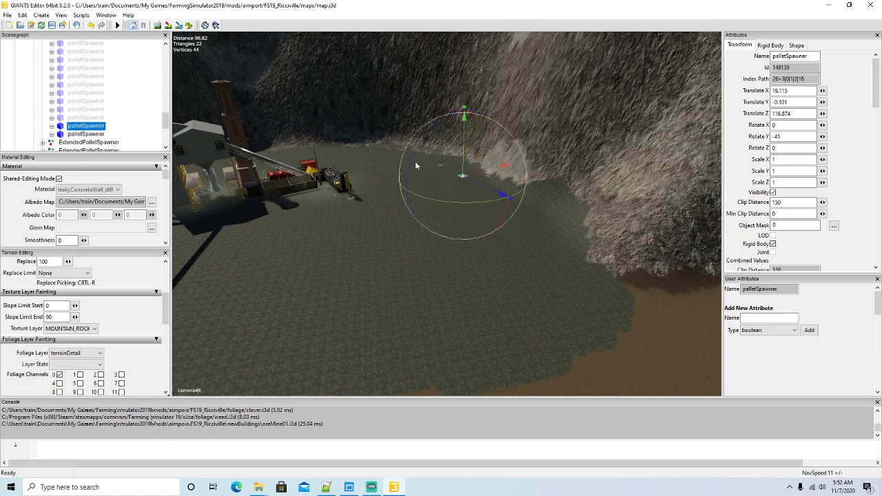
pyautogui.click(772, 193)
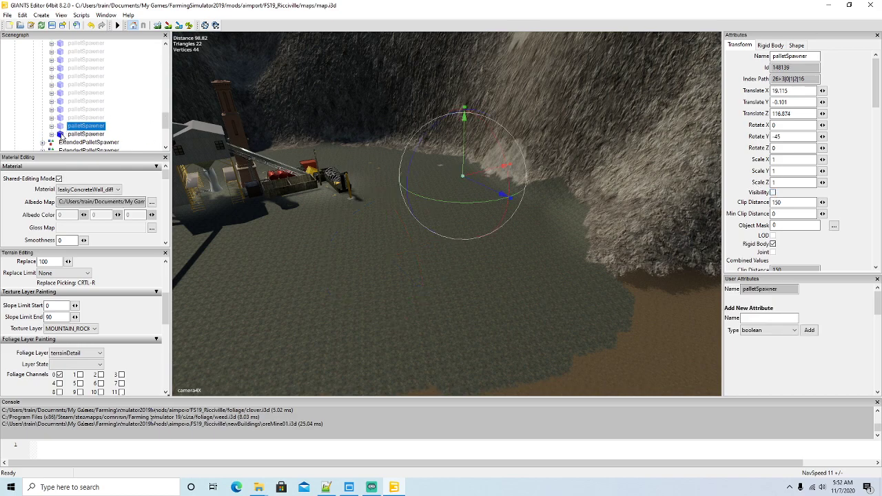
pyautogui.click(61, 134)
pyautogui.click(773, 193)
# - Collapse the expanded spawner and OUT groups and check where oreMine01's IN, OUT, camera and fountainJetSound nodes sit around the mine
pyautogui.keyDown('alt'); pyautogui.moveTo(513, 231); pyautogui.dragTo(454, 233); pyautogui.keyUp('alt')
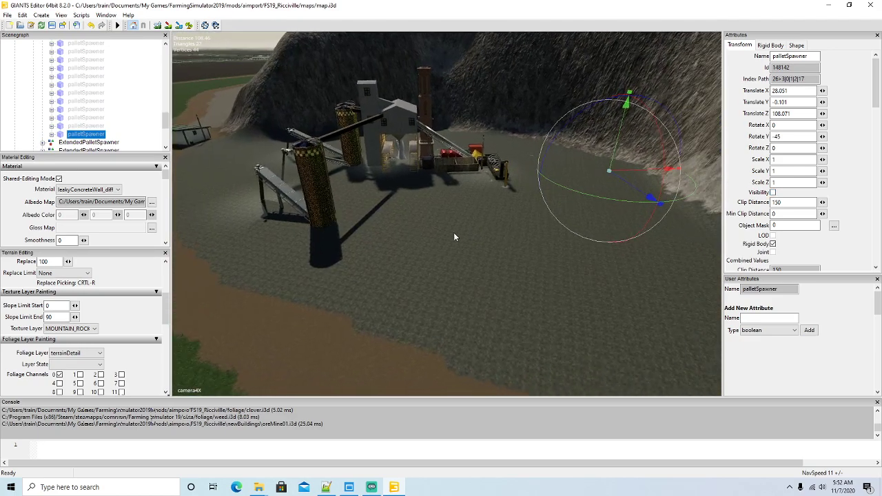
pyautogui.scroll(5, 138, 107)
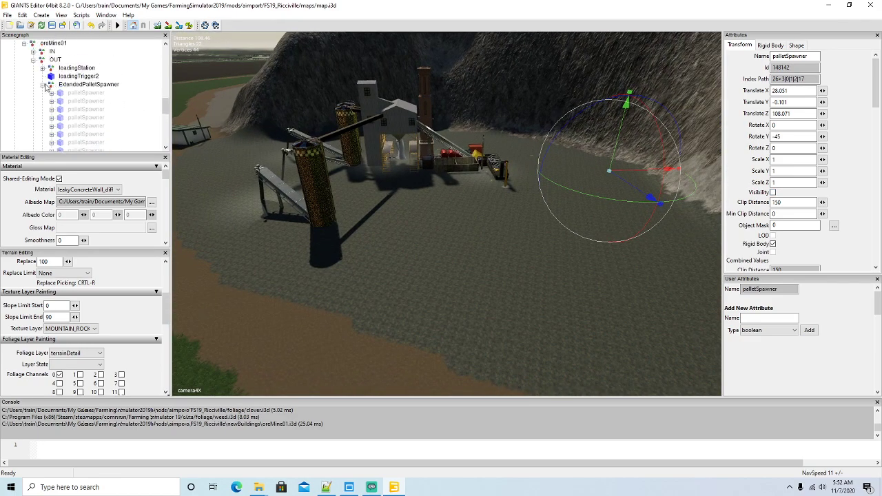
pyautogui.click(43, 85)
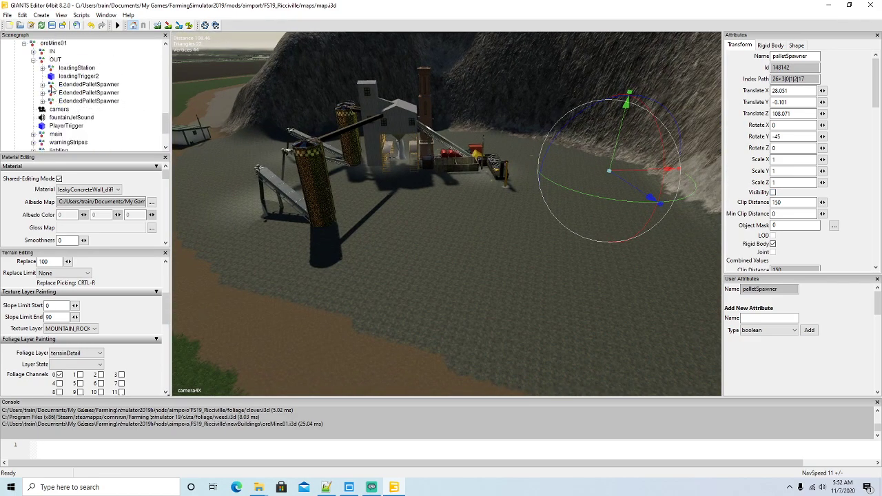
pyautogui.click(42, 52)
pyautogui.keyDown('alt'); pyautogui.moveTo(444, 218); pyautogui.dragTo(436, 241); pyautogui.keyUp('alt')
pyautogui.scroll(3, 519, 190)
pyautogui.scroll(-8, 436, 241)
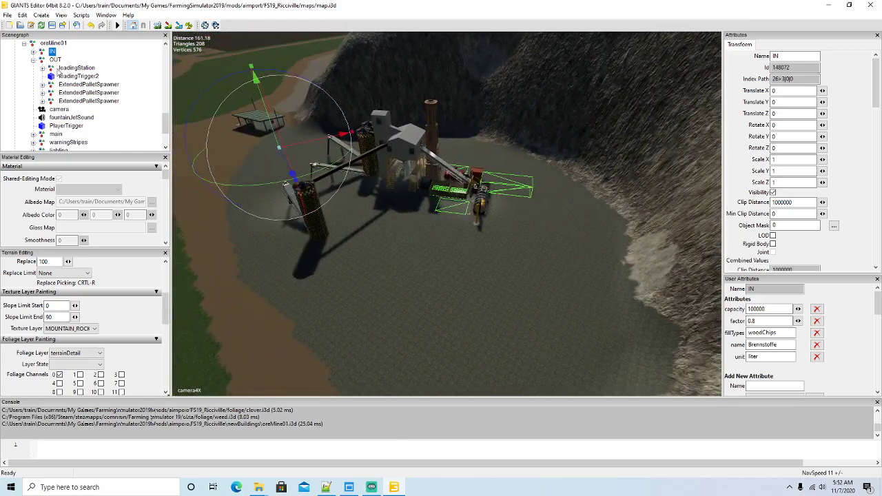
pyautogui.click(33, 60)
pyautogui.click(43, 61)
pyautogui.keyDown('alt'); pyautogui.moveTo(277, 197); pyautogui.dragTo(308, 218); pyautogui.keyUp('alt')
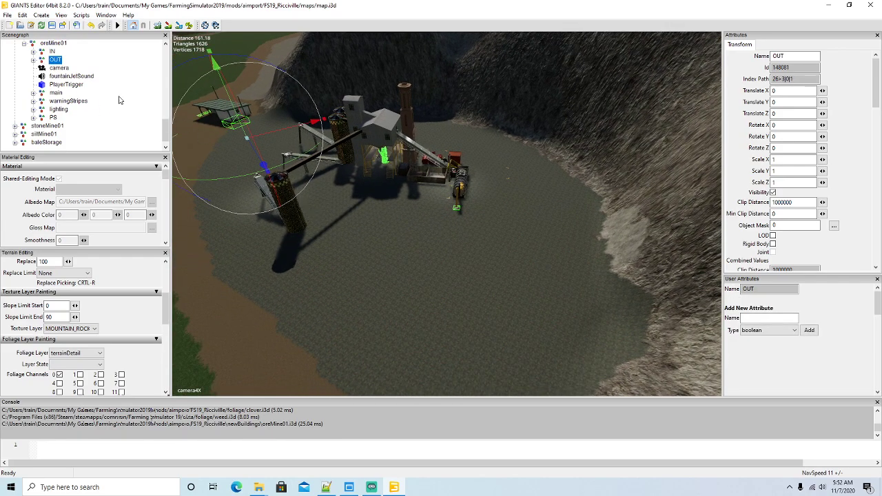
pyautogui.click(56, 67)
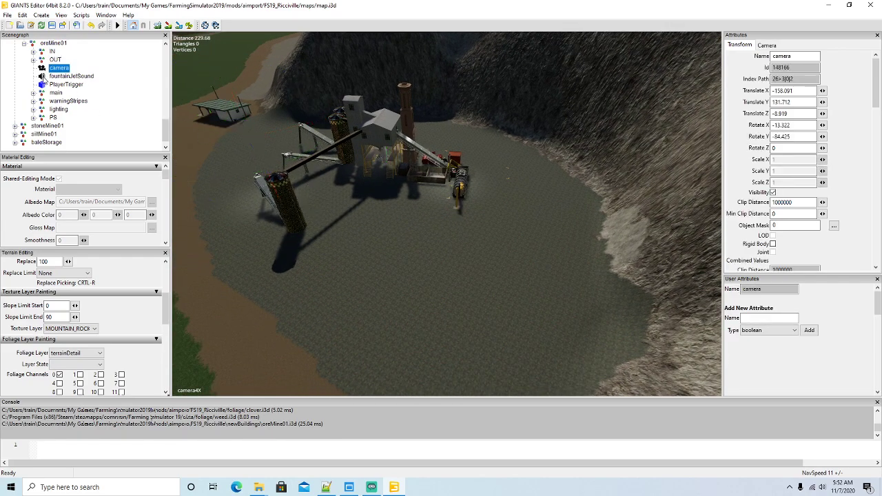
pyautogui.click(43, 77)
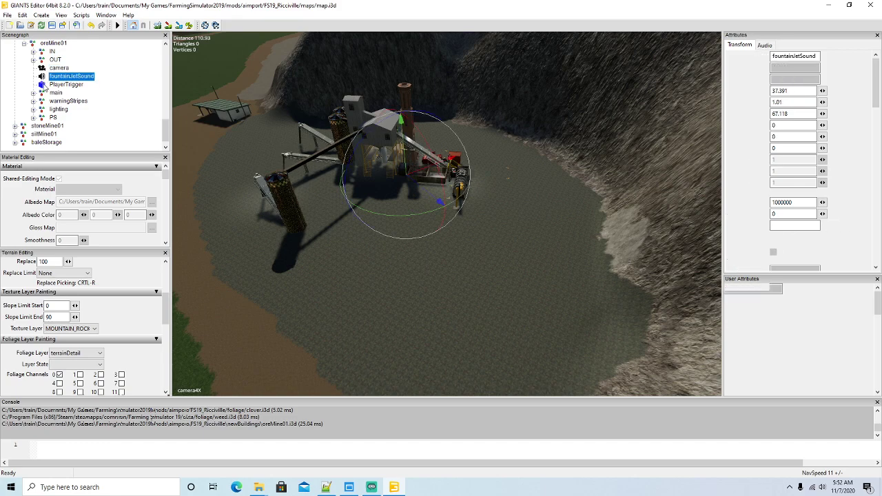
# - Move the PlayerTrigger in front of the green-roofed shelter, to about X -19, Z -23, and rotate it to about -61 degrees on Y
pyautogui.click(44, 85)
pyautogui.press('f')
pyautogui.moveTo(384, 224); pyautogui.dragTo(415, 268, button='right')
pyautogui.press('w')
pyautogui.moveTo(275, 295); pyautogui.dragTo(486, 222)
pyautogui.moveTo(489, 276); pyautogui.dragTo(370, 301, button='right')
pyautogui.press('w')
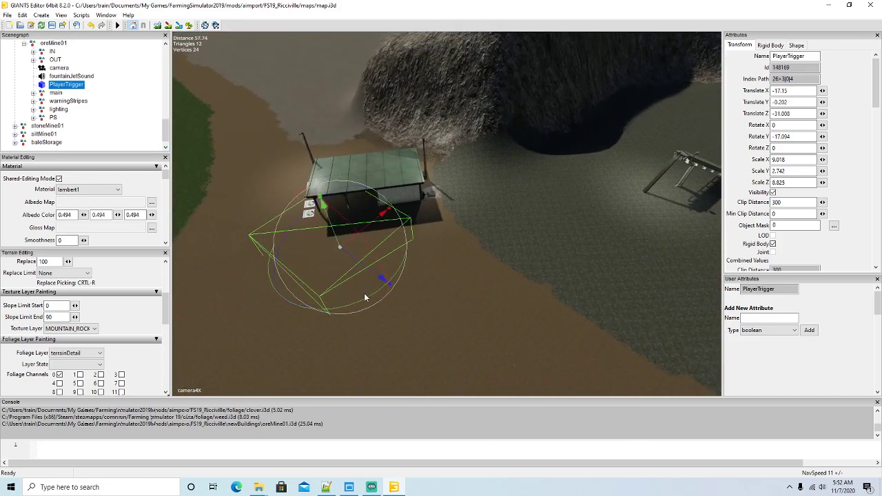
pyautogui.moveTo(369, 301); pyautogui.dragTo(409, 269)
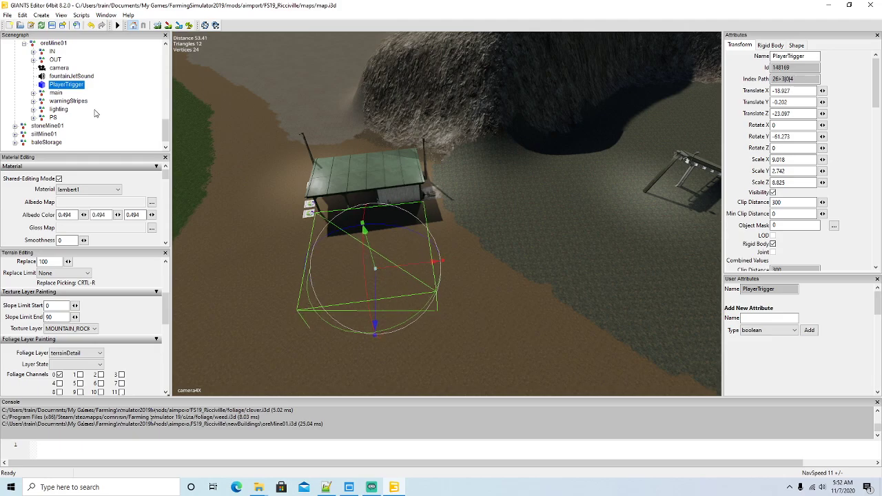
# - Check where oreMine01's main, warningStripes, lighting and PS nodes sit around the mine
pyautogui.click(55, 93)
pyautogui.keyDown('alt'); pyautogui.moveTo(482, 268); pyautogui.dragTo(602, 259); pyautogui.keyUp('alt')
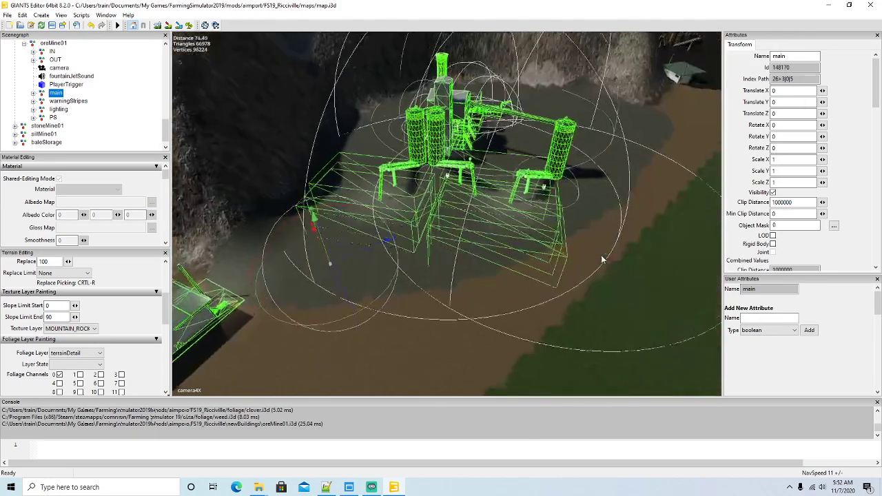
pyautogui.scroll(-3, 602, 259)
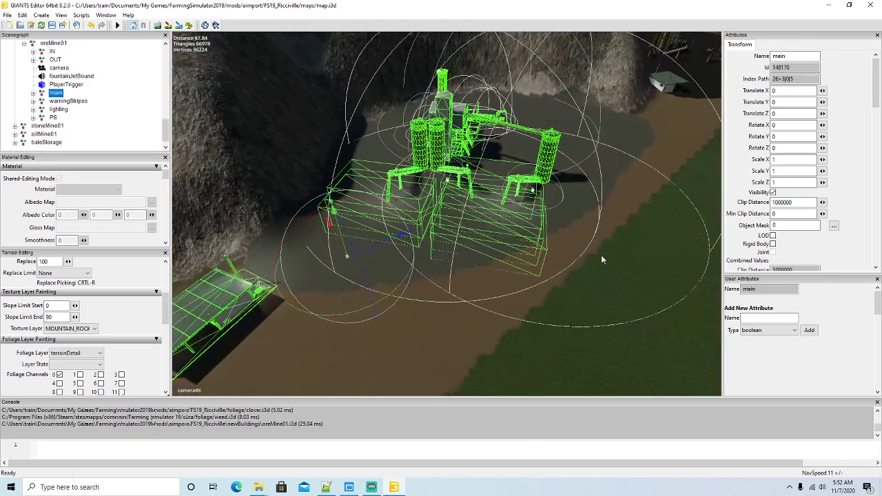
pyautogui.click(44, 102)
pyautogui.click(45, 110)
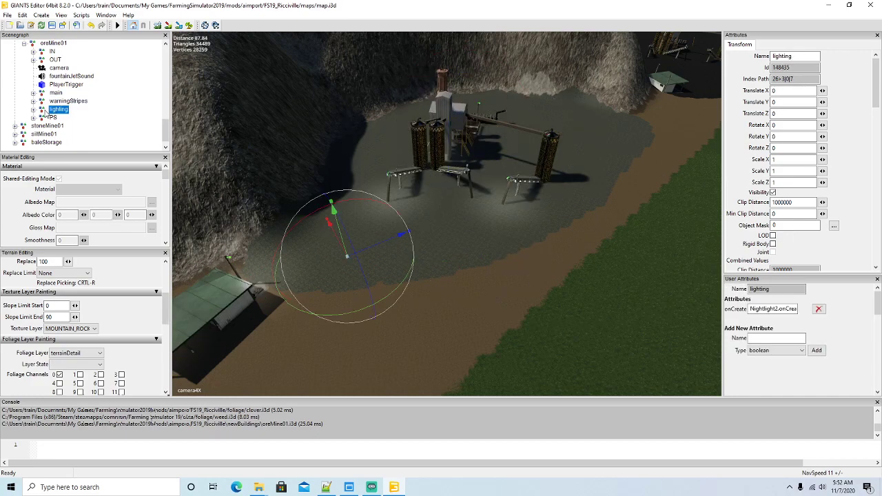
pyautogui.click(43, 120)
# - Inspect the ore mine's buildings, silos and conveyors up close and from a distance
pyautogui.keyDown('alt'); pyautogui.moveTo(423, 274); pyautogui.dragTo(445, 296); pyautogui.keyUp('alt')
pyautogui.scroll(10, 433, 229)
pyautogui.scroll(4, 426, 229)
pyautogui.scroll(10, 342, 249)
pyautogui.scroll(-6, 425, 307)
pyautogui.scroll(5, 400, 225)
pyautogui.scroll(-8, 446, 295)
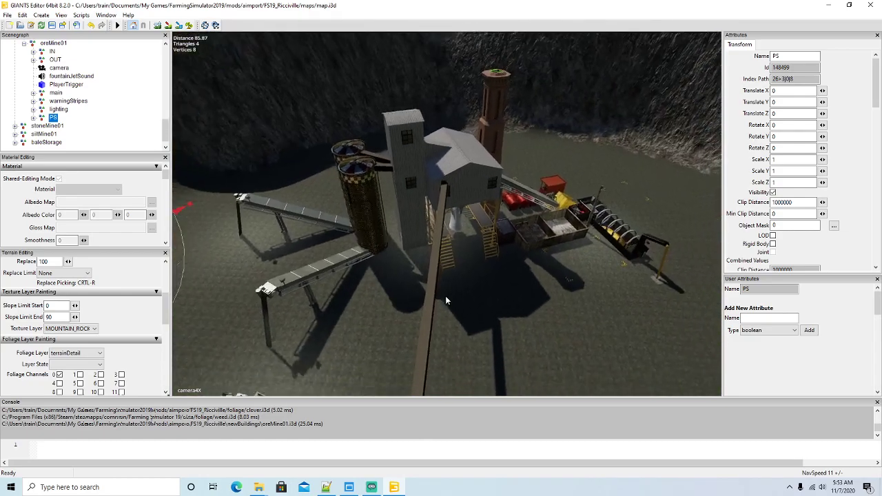
pyautogui.scroll(-2, 446, 296)
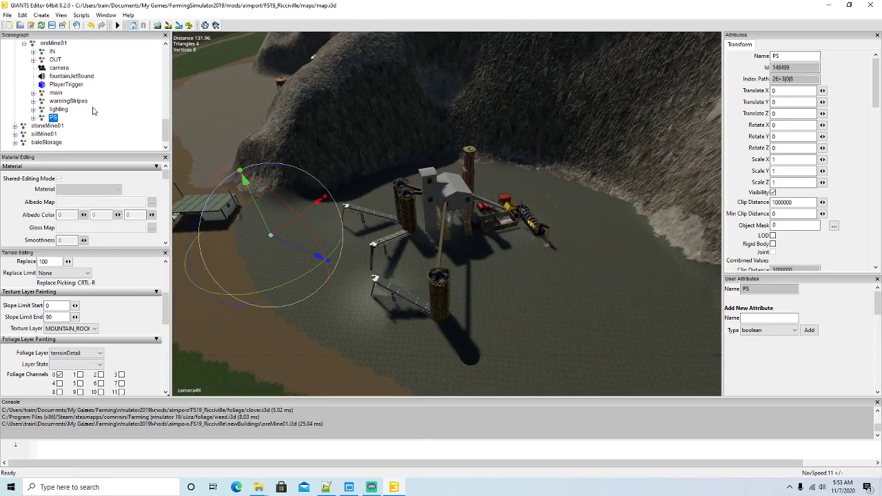
# - Collapse the inner oreMine01 group, select it and save the map
pyautogui.scroll(1, 94, 113)
pyautogui.click(24, 77)
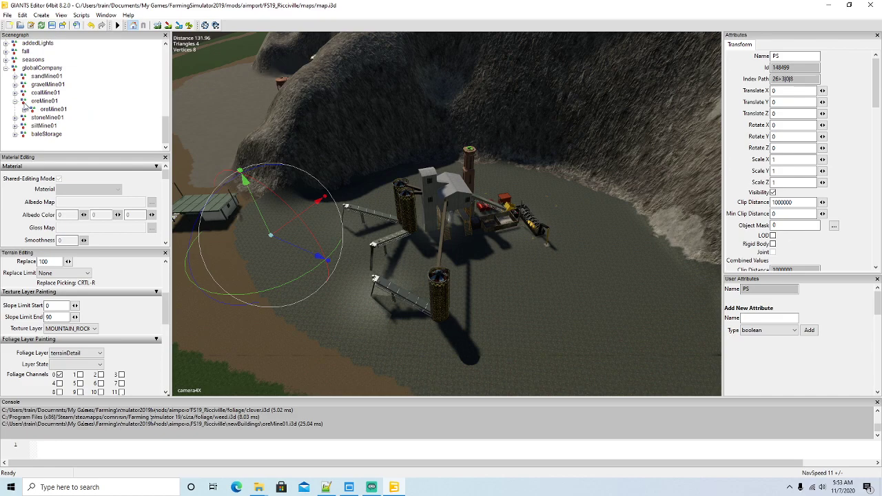
pyautogui.click(38, 110)
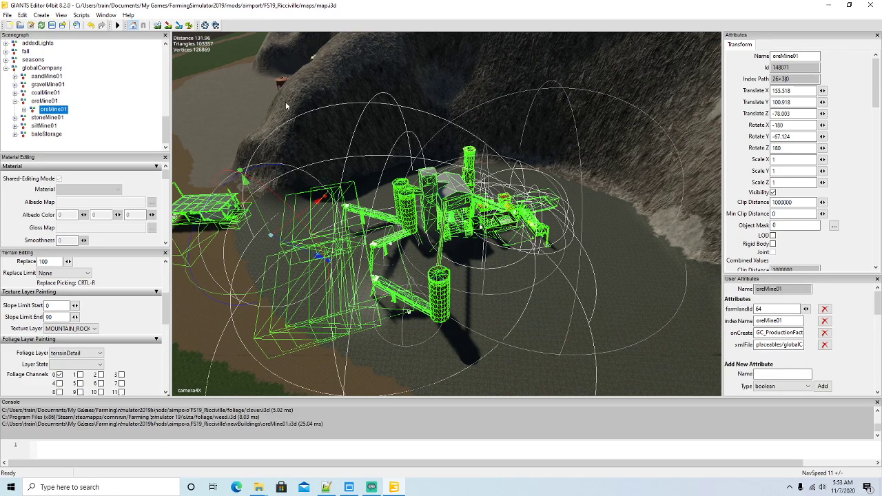
pyautogui.click(52, 26)
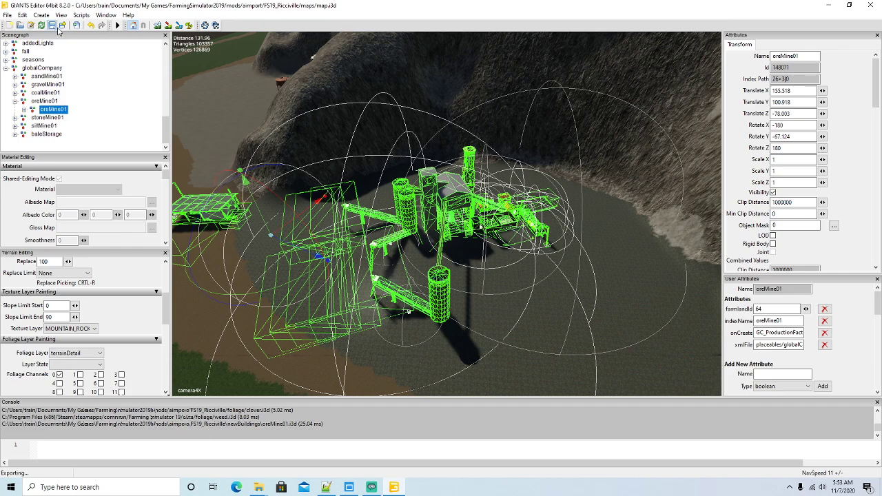
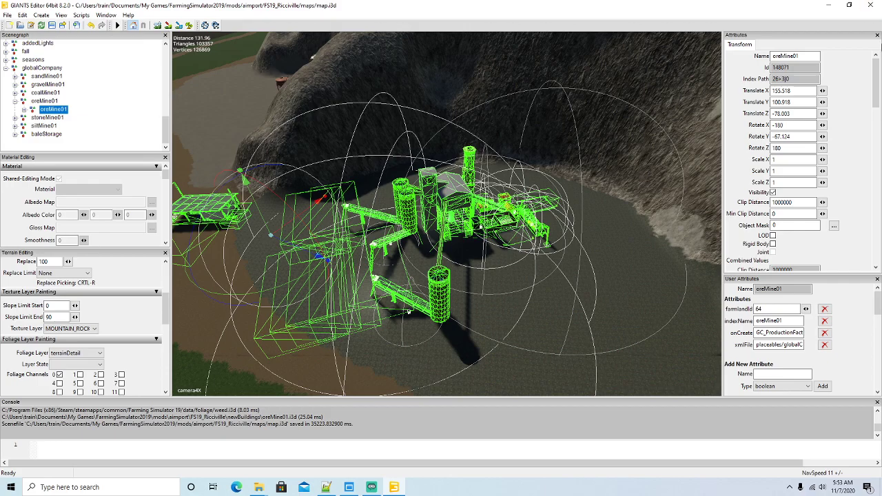
pyautogui.keyDown('alt'); pyautogui.moveTo(481, 294); pyautogui.dragTo(455, 298); pyautogui.keyUp('alt')
pyautogui.scroll(6, 382, 258)
pyautogui.scroll(-6, 539, 290)
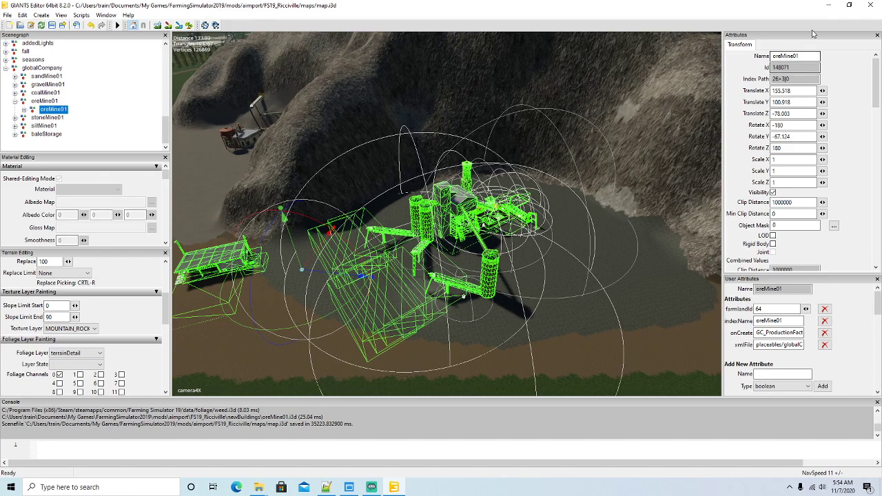
# - Switch to l10n_en.xml in Notepad++, delete the extra blank line above the oreMine01 entries and save the file
pyautogui.click(829, 5)
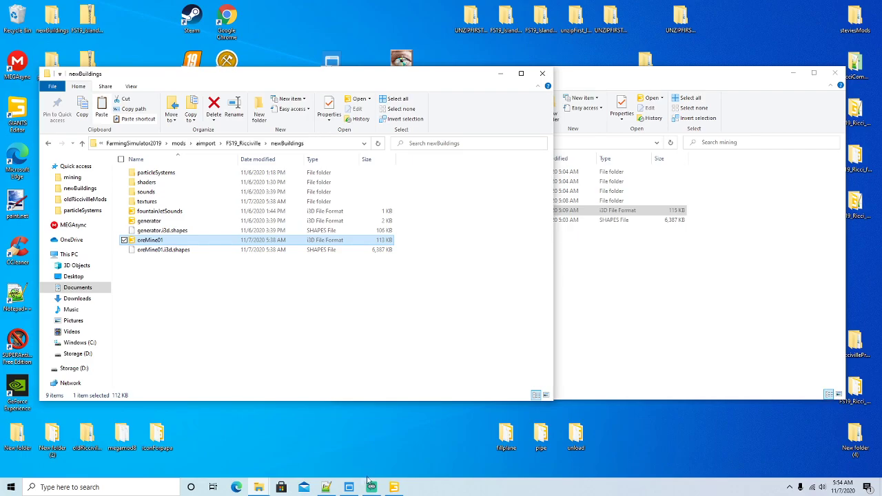
pyautogui.click(327, 487)
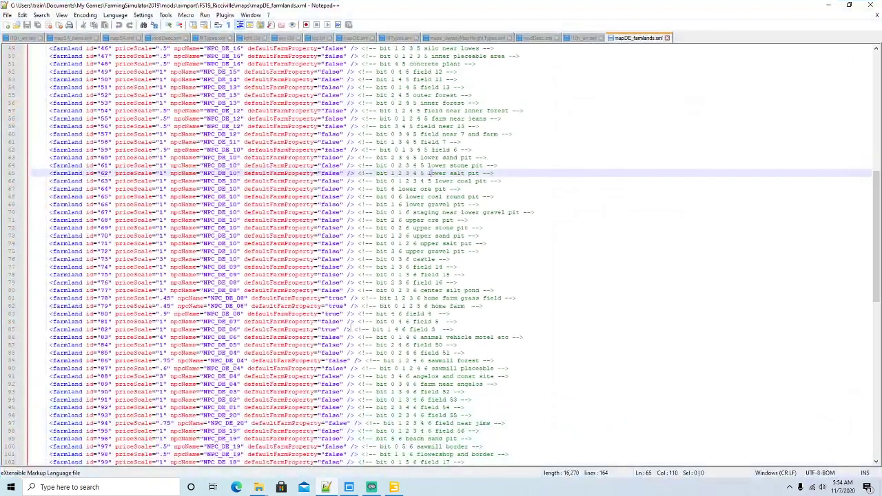
pyautogui.click(581, 39)
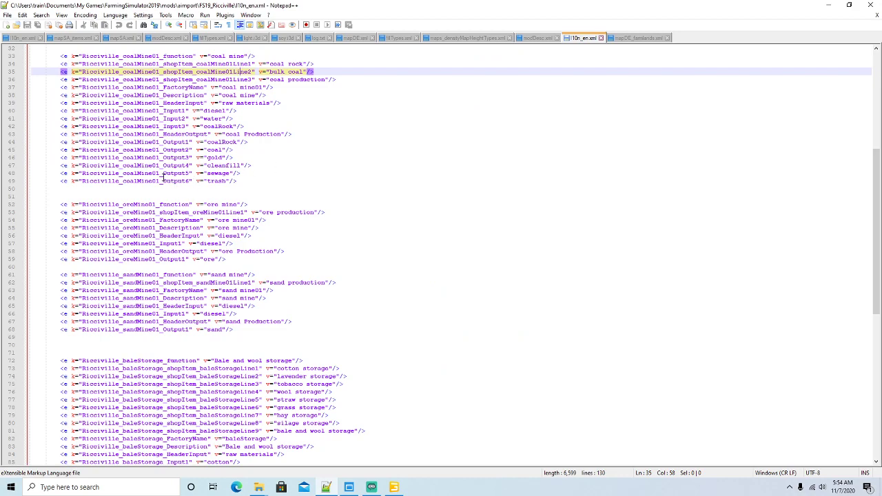
pyautogui.click(11, 190)
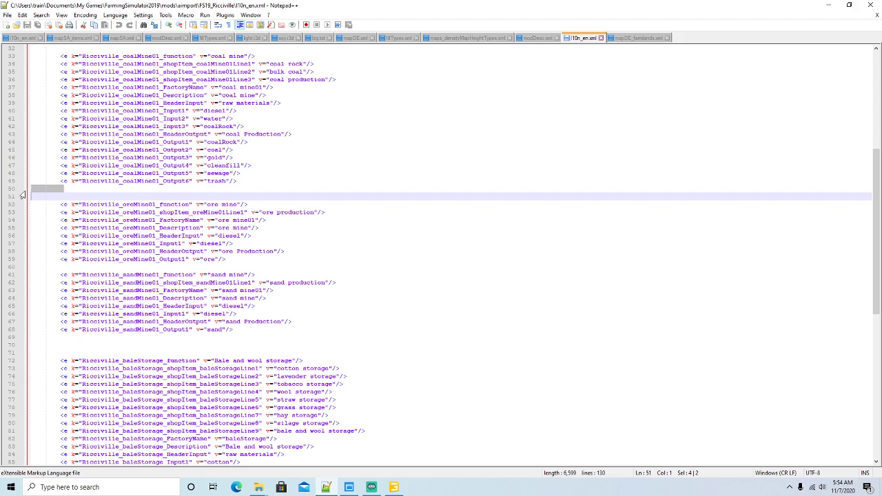
pyautogui.press('Delete')
pyautogui.click(27, 27)
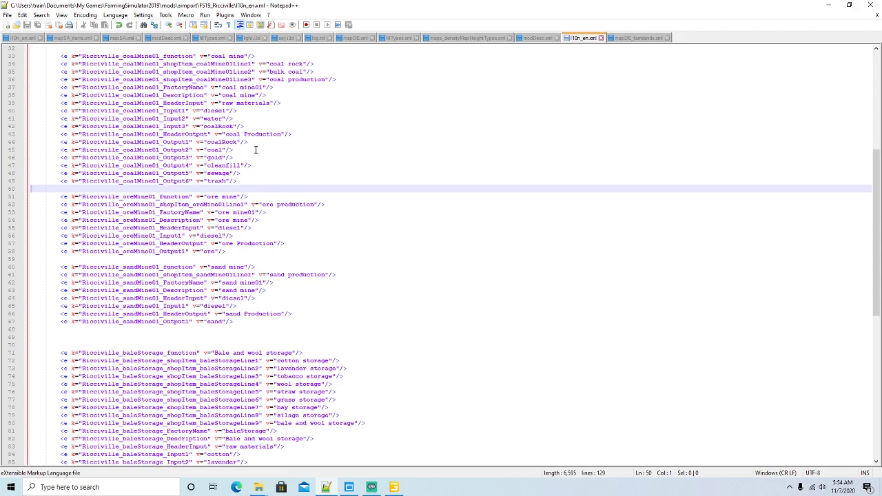
# - Duplicate the Ricciville_oreMine01_shopItem_oreMine01Line1 entry twice directly below the original
pyautogui.click(357, 202)
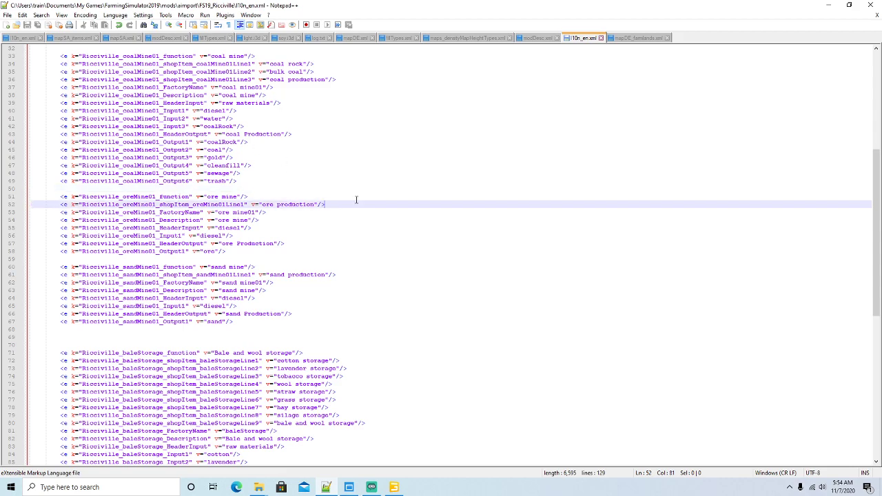
pyautogui.press('Return')
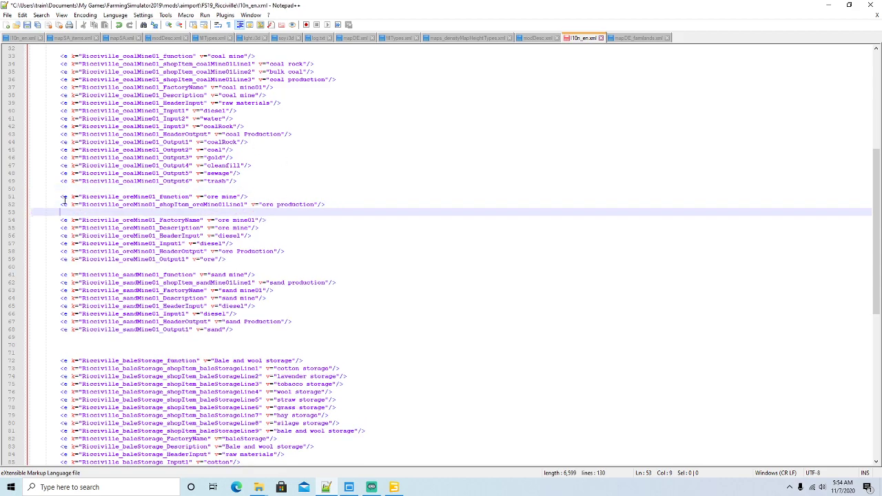
pyautogui.click(10, 205)
pyautogui.hotkey('ctrl', 'c')
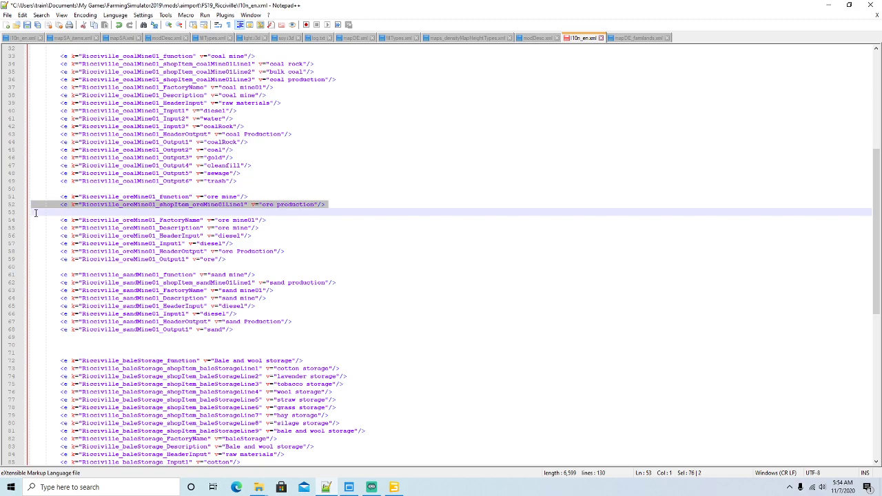
pyautogui.click(36, 213)
pyautogui.hotkey('ctrl', 'v')
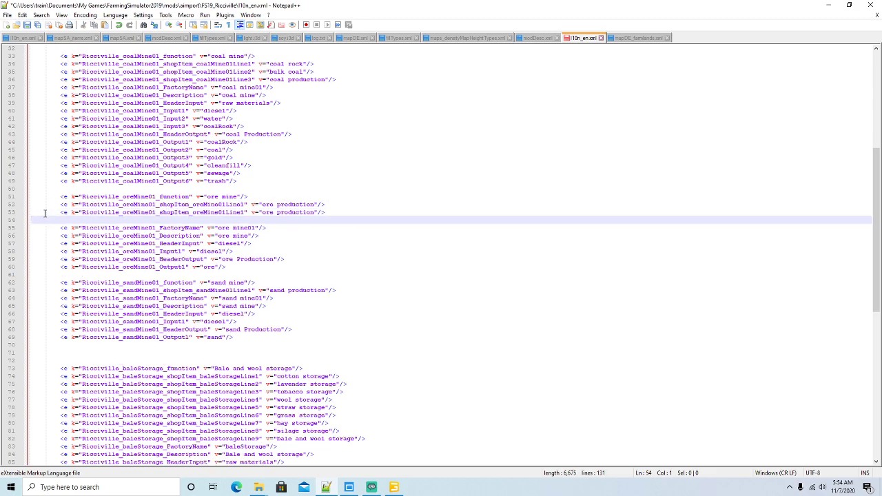
pyautogui.hotkey('ctrl', 'v')
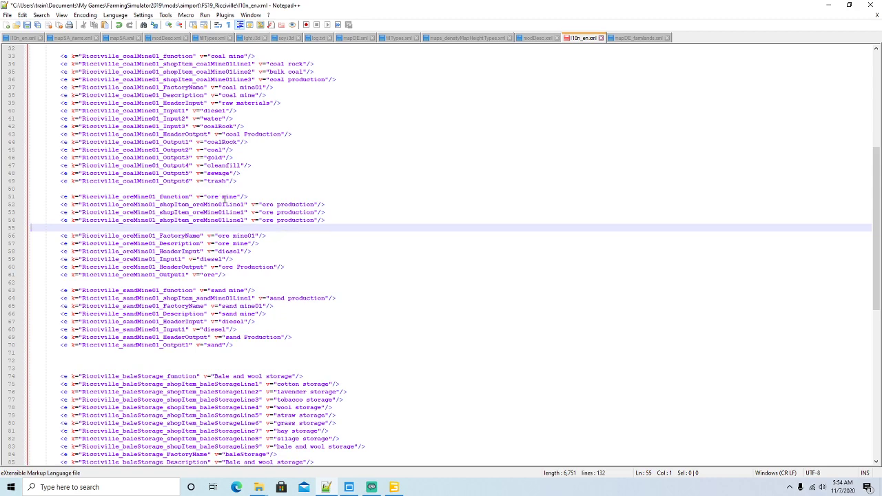
# - Renumber the two copied oreMine01 shop item keys as Line2 and Line3
pyautogui.click(245, 212)
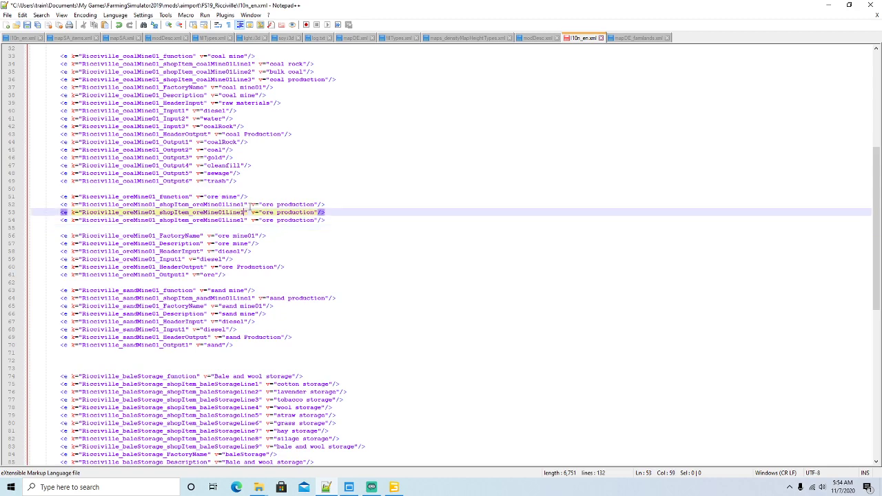
pyautogui.press('BackSpace')
pyautogui.write('2')
pyautogui.click(244, 220)
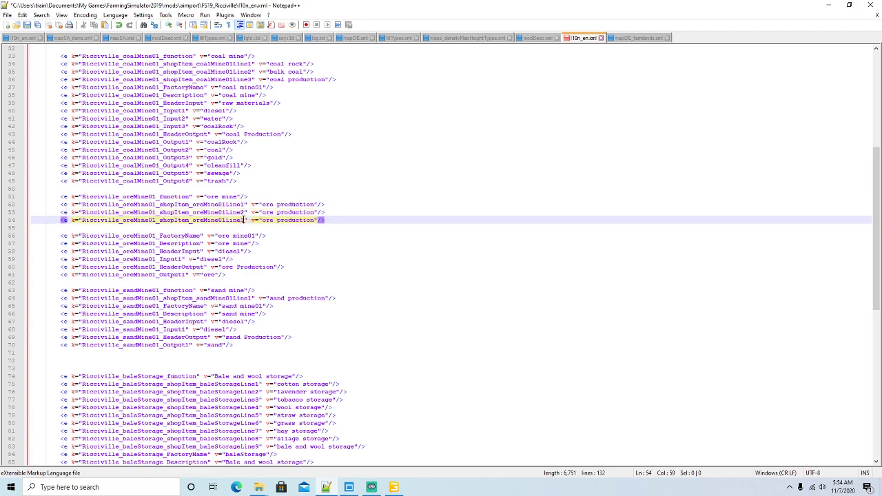
pyautogui.press('BackSpace')
pyautogui.write('3')
# - Change the text of the oreMine01Line1 shop item to "ore rock"
pyautogui.click(315, 204)
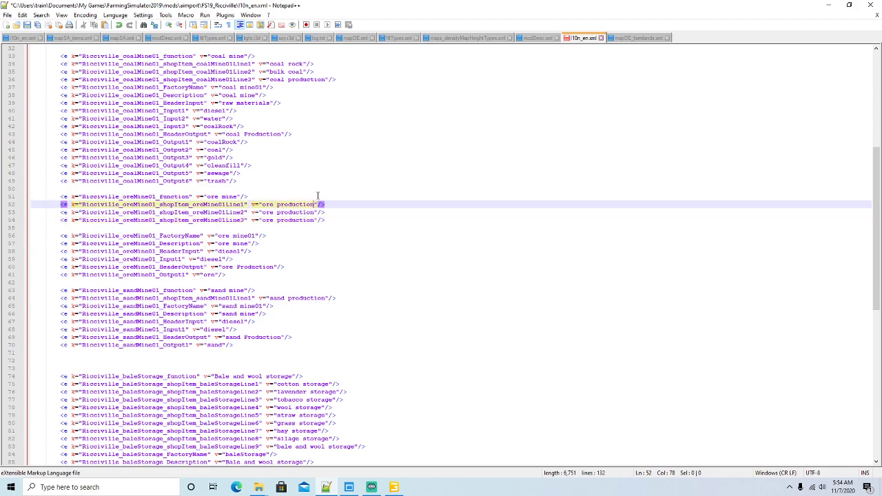
pyautogui.press('BackSpace')
pyautogui.press('BackSpace')
pyautogui.press('BackSpace')
pyautogui.press('BackSpace')
pyautogui.press('BackSpace')
pyautogui.press('BackSpace')
pyautogui.press('BackSpace')
pyautogui.press('BackSpace')
pyautogui.press('BackSpace')
pyautogui.press('BackSpace')
pyautogui.write('rock')
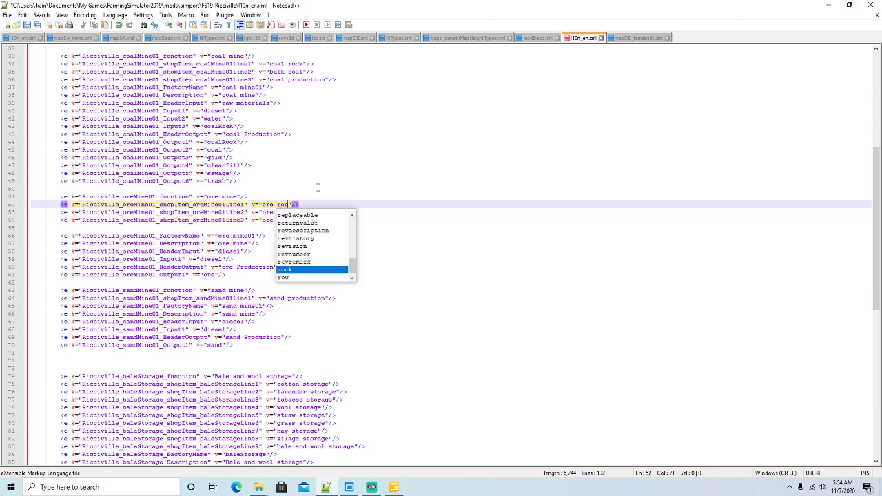
pyautogui.press('Escape')
# - Change the text of the oreMine01Line2 shop item to "bulk ore" and delete the blank line above the oreMine01 FactoryName entry
pyautogui.press('Down')
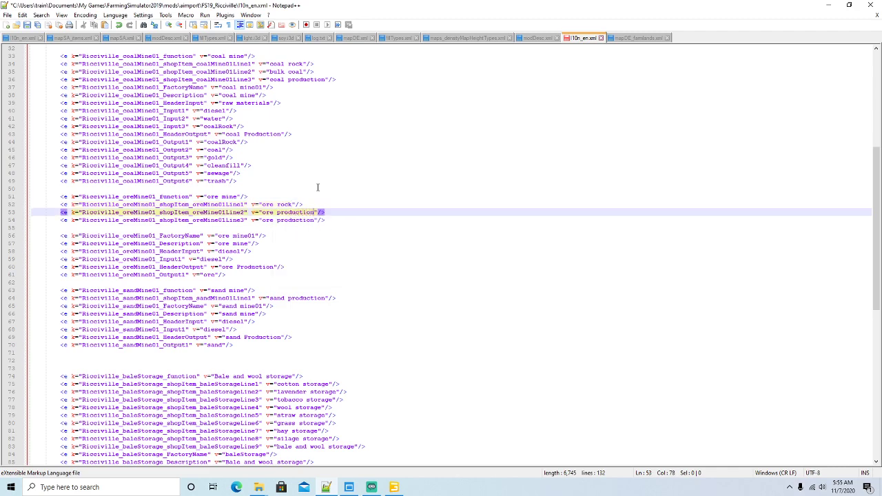
pyautogui.press('BackSpace')
pyautogui.press('BackSpace')
pyautogui.press('BackSpace')
pyautogui.press('BackSpace')
pyautogui.press('BackSpace')
pyautogui.press('BackSpace')
pyautogui.press('BackSpace')
pyautogui.press('BackSpace')
pyautogui.press('BackSpace')
pyautogui.press('BackSpace')
pyautogui.press('BackSpace')
pyautogui.write('bulk')
pyautogui.click(8, 230)
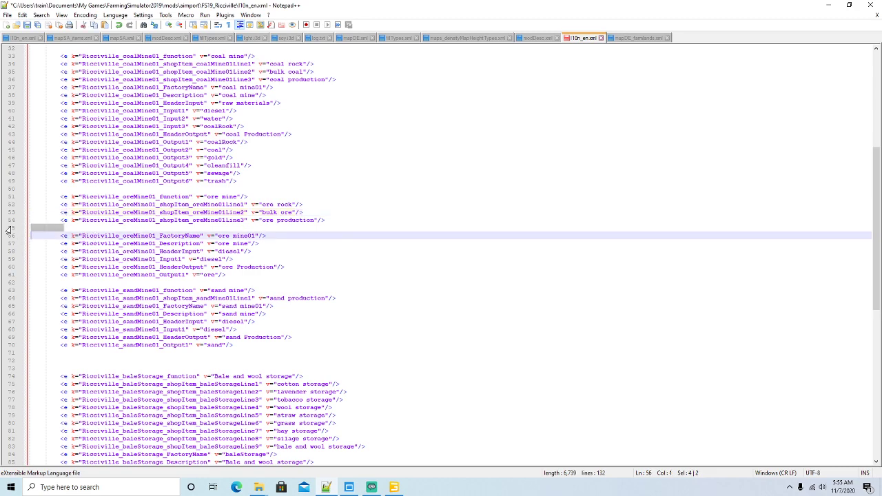
pyautogui.press('Delete')
# - Change the text of the oreMine01 HeaderInput entry to "raw materials"
pyautogui.click(195, 228)
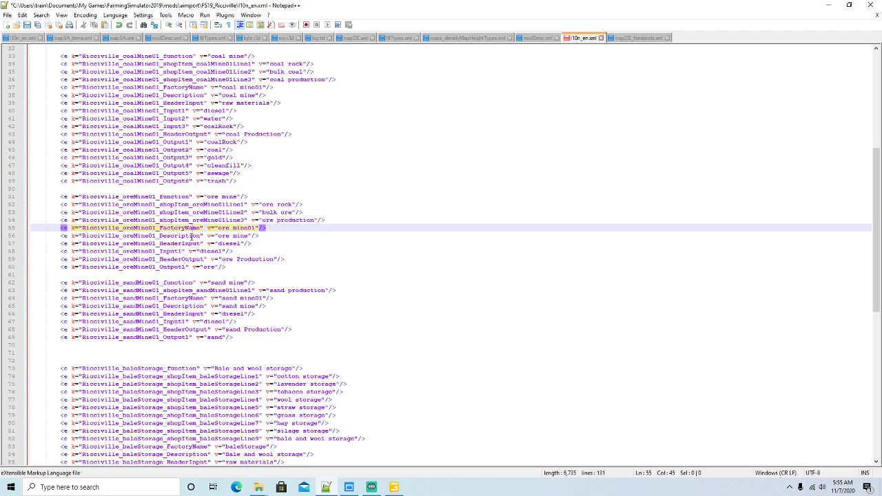
pyautogui.press('Down')
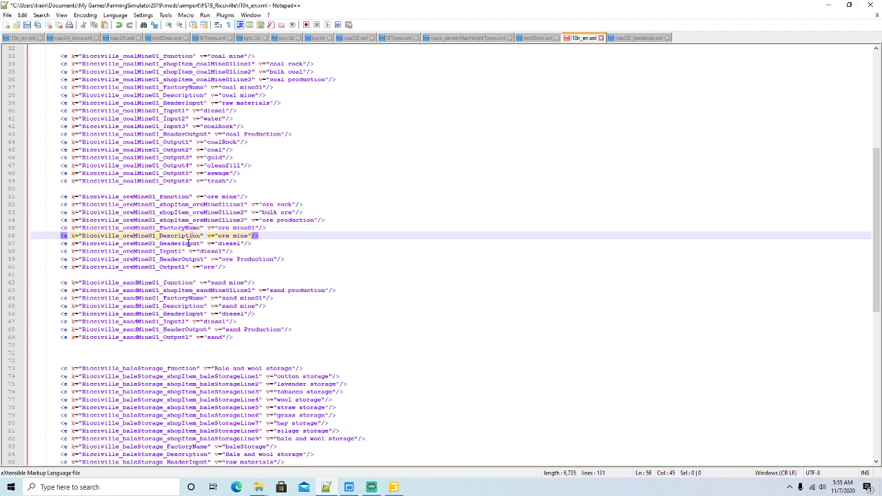
pyautogui.click(188, 243)
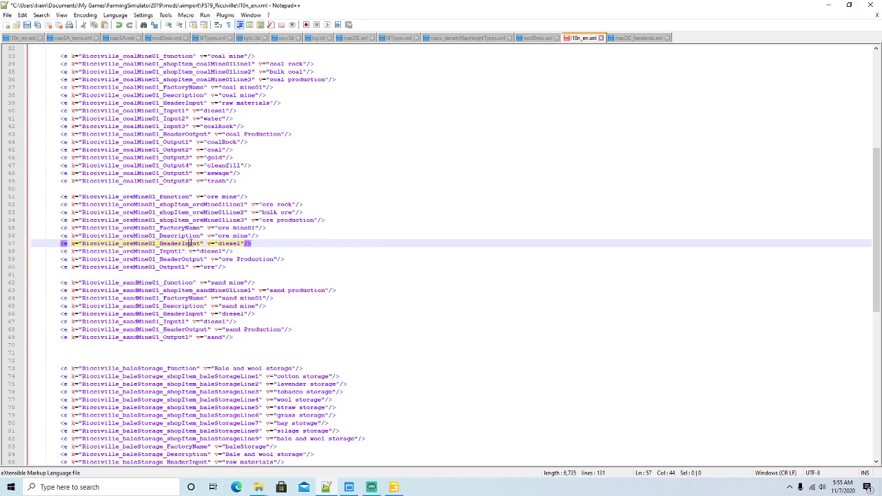
pyautogui.click(241, 243)
pyautogui.press('BackSpace')
pyautogui.press('BackSpace')
pyautogui.press('BackSpace')
pyautogui.press('BackSpace')
pyautogui.press('BackSpace')
pyautogui.press('BackSpace')
pyautogui.write('ra')
pyautogui.write('w')
pyautogui.write(' materi')
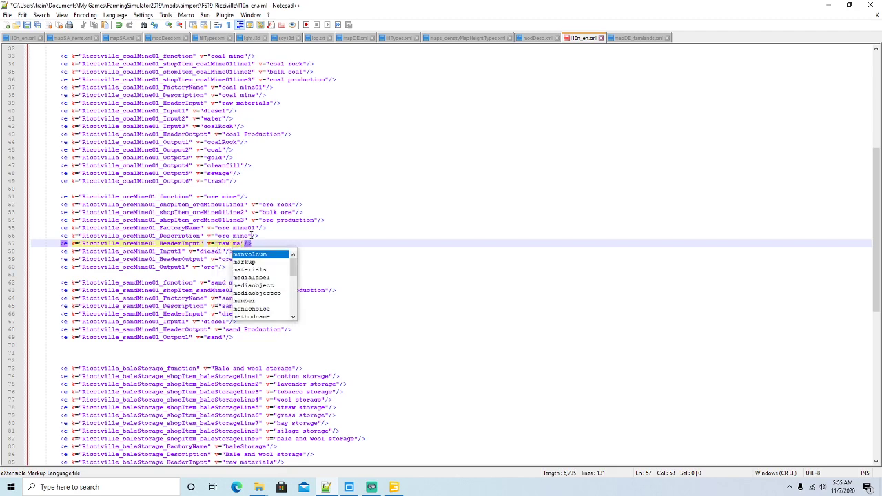
pyautogui.write('als')
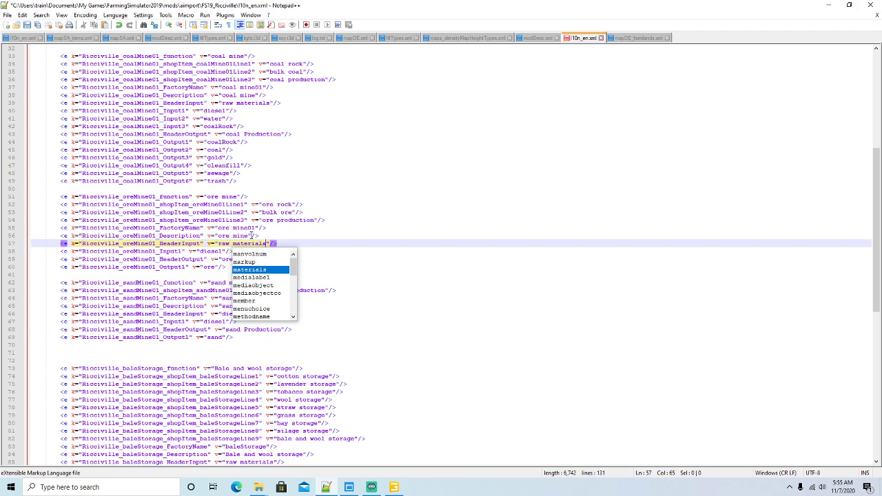
pyautogui.press('Right')
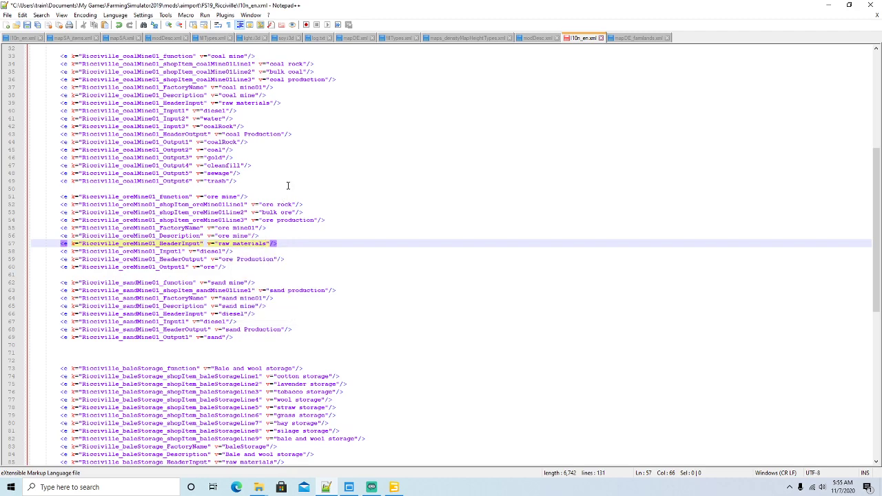
# - Duplicate the oreMine01 Input1 entry twice directly below the original line
pyautogui.scroll(-1, 288, 185)
pyautogui.click(235, 228)
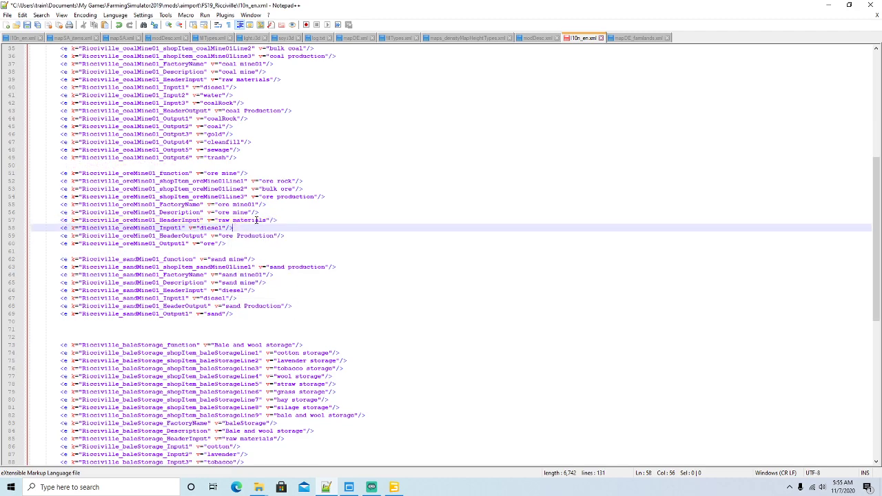
pyautogui.press('Return')
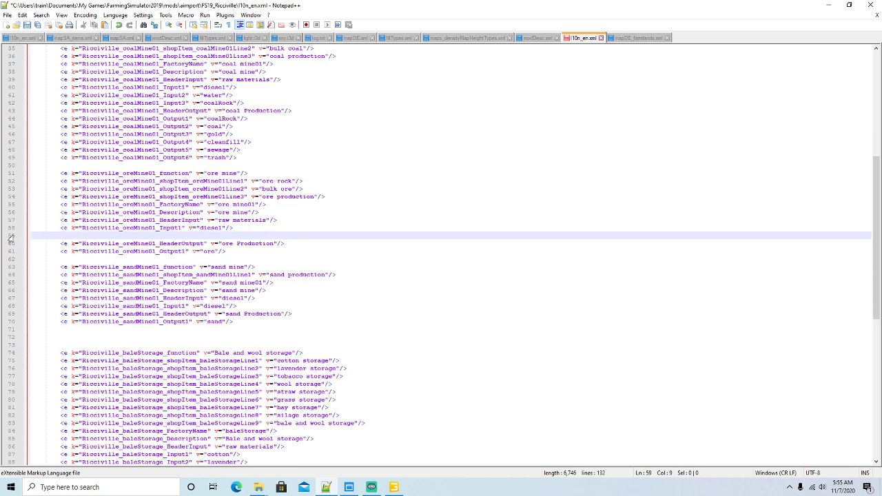
pyautogui.click(11, 236)
pyautogui.moveTo(11, 238); pyautogui.dragTo(11, 232)
pyautogui.hotkey('ctrl', 'c')
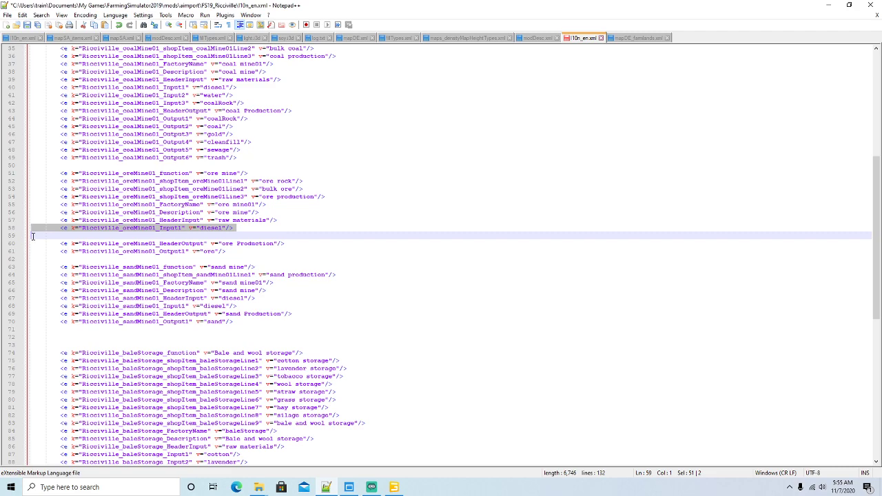
pyautogui.click(35, 236)
pyautogui.hotkey('ctrl', 'v')
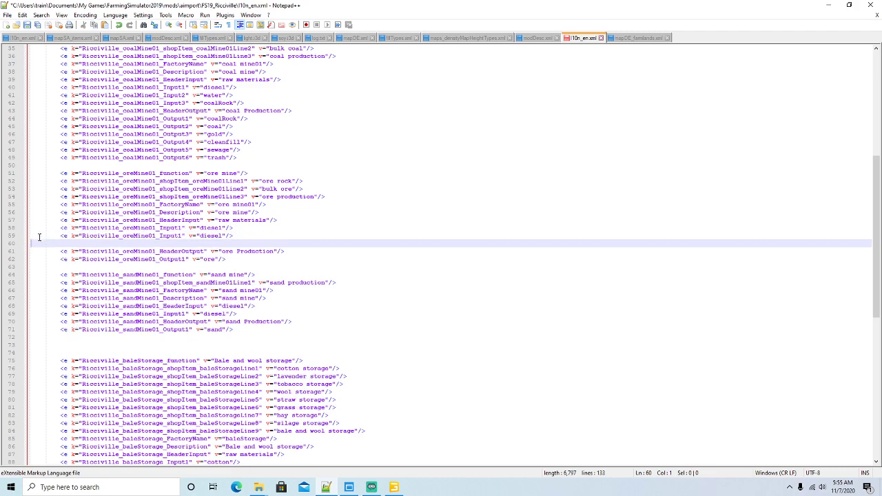
pyautogui.hotkey('ctrl', 'v')
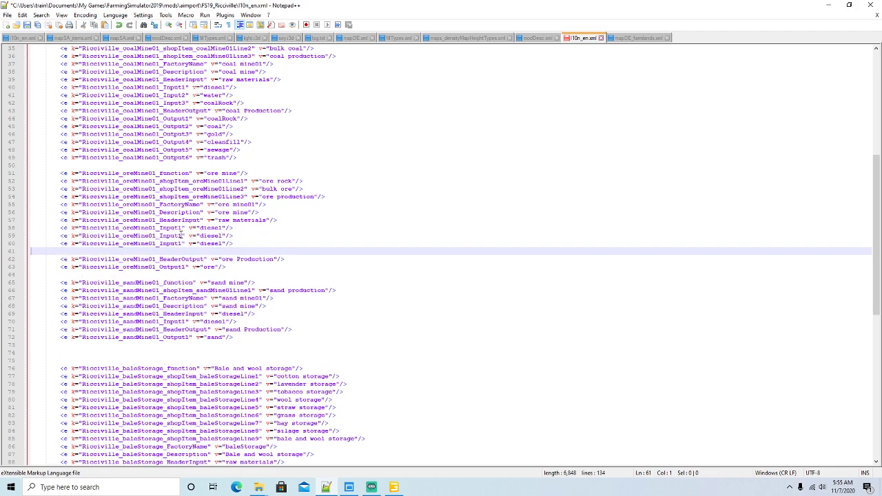
# - Renumber the two copied oreMine01 input keys as Input2 and Input3
pyautogui.click(183, 235)
pyautogui.press('BackSpace')
pyautogui.write('2')
pyautogui.press('Down')
pyautogui.press('BackSpace')
pyautogui.write('3')
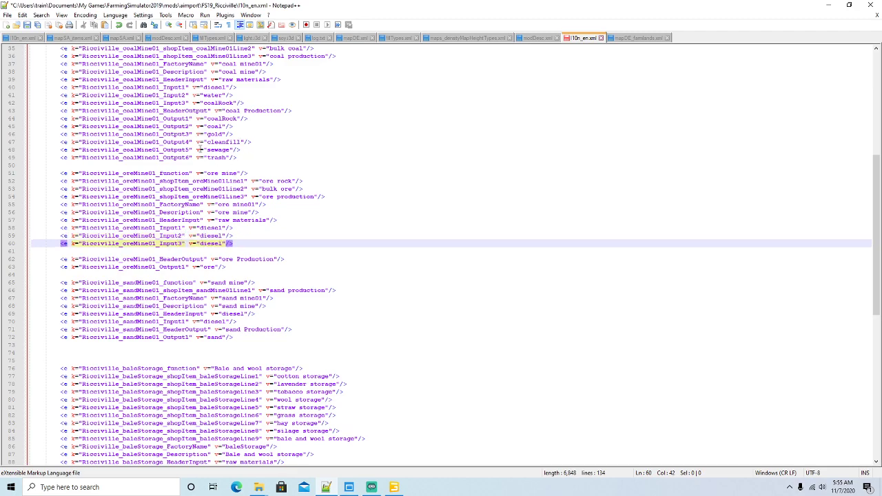
# - Change the text of the oreMine01 Input2 entry to "water"
pyautogui.click(222, 235)
pyautogui.press('BackSpace')
pyautogui.press('BackSpace')
pyautogui.press('BackSpace')
pyautogui.press('BackSpace')
pyautogui.press('BackSpace')
pyautogui.press('BackSpace')
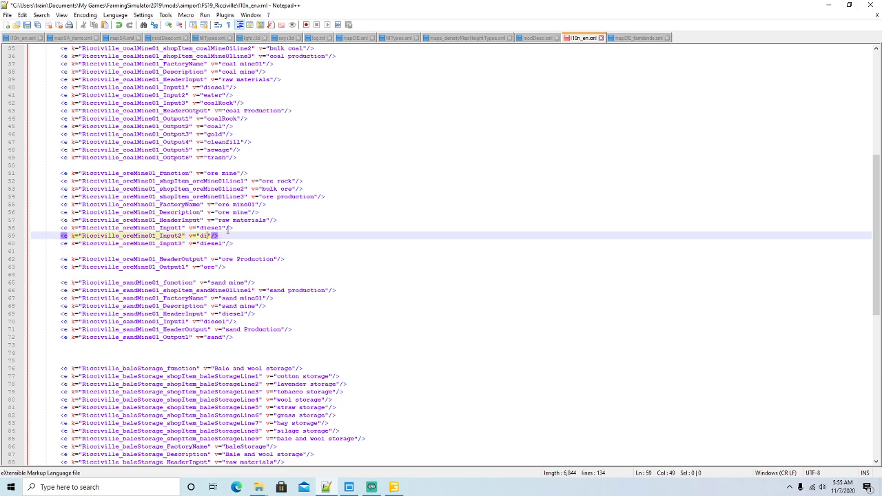
pyautogui.write('water"')
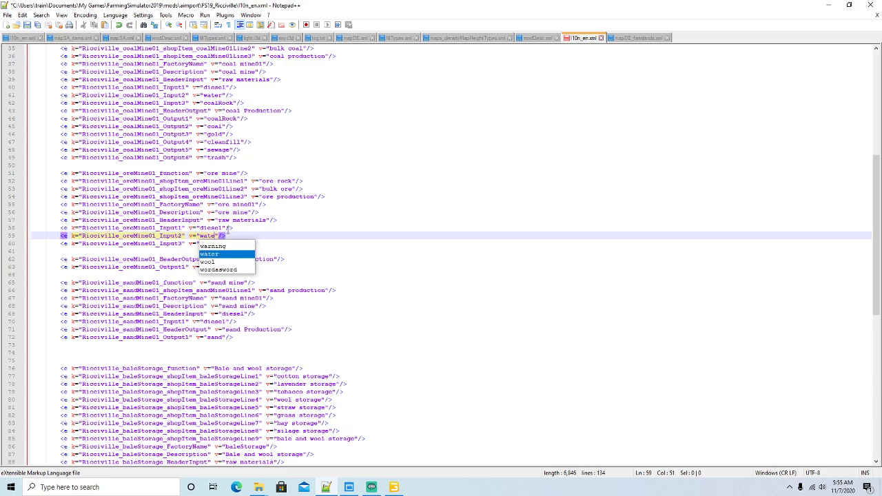
# - Change the text of the oreMine01 Input3 entry to "oreRock"
pyautogui.press('Down')
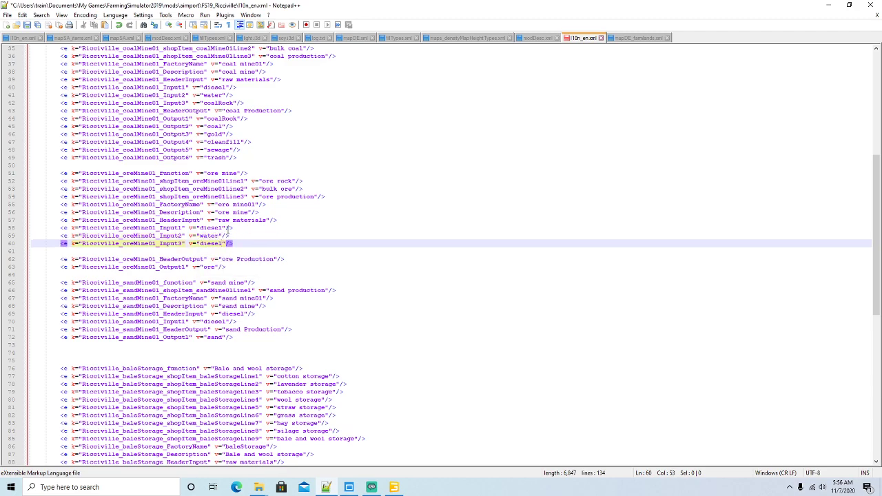
pyautogui.press('BackSpace')
pyautogui.press('BackSpace')
pyautogui.press('BackSpace')
pyautogui.press('BackSpace')
pyautogui.press('BackSpace')
pyautogui.press('BackSpace')
pyautogui.write('ore')
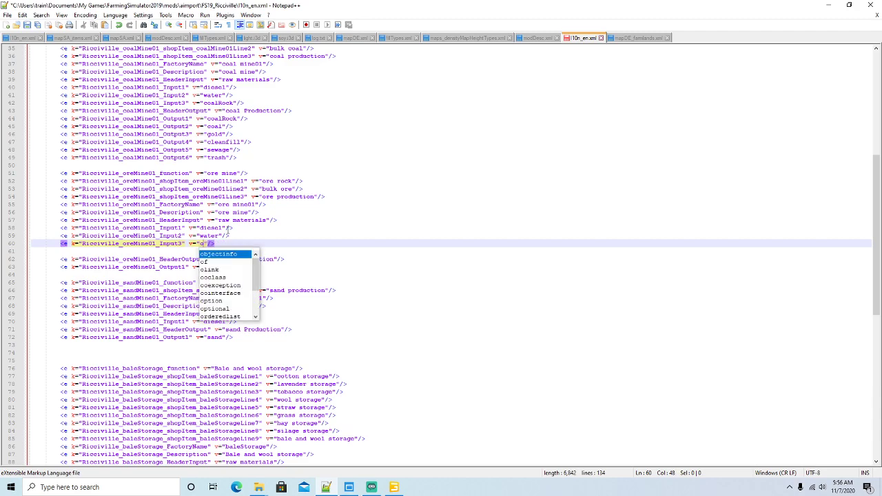
pyautogui.press('BackSpace')
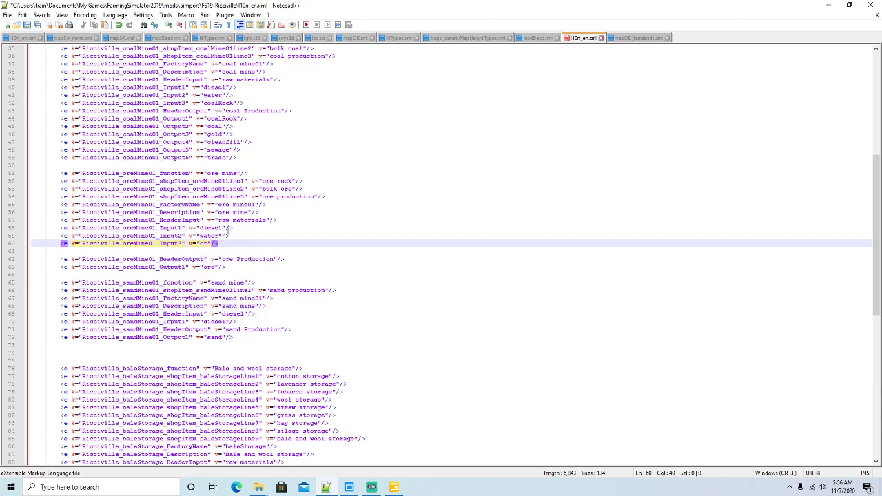
pyautogui.write('eRock')
# - Delete the blank line above the oreMine01 HeaderOutput entry
pyautogui.scroll(-1, 250, 235)
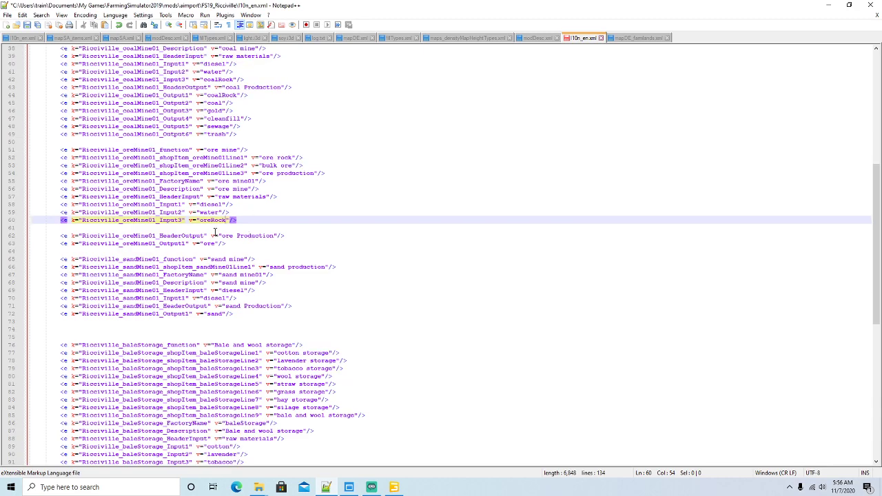
pyautogui.keyDown('shift'); pyautogui.click(11, 233); pyautogui.keyUp('shift')
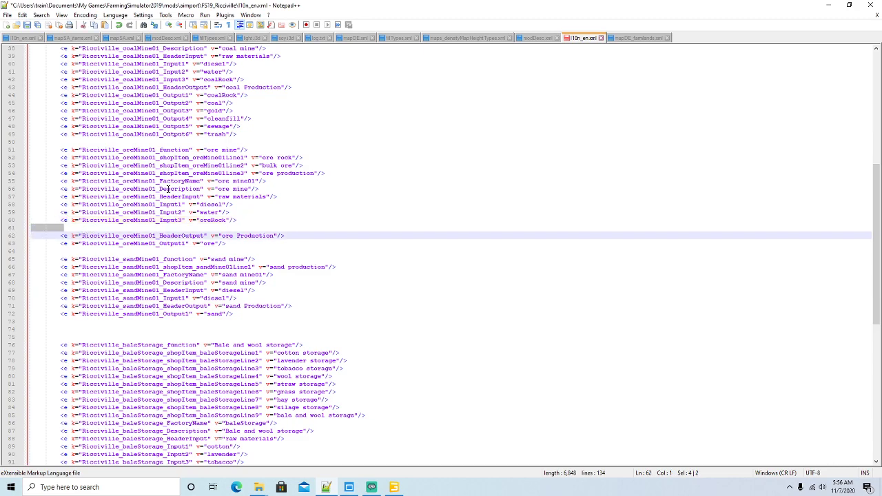
pyautogui.press('Delete')
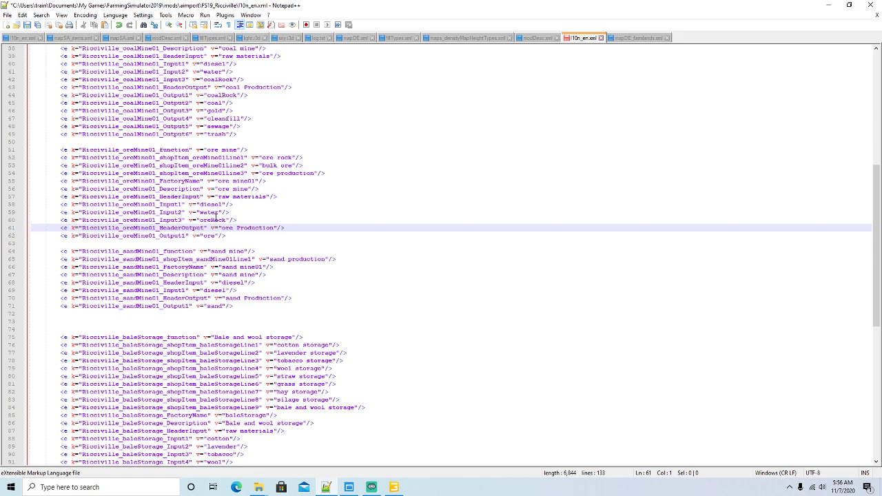
pyautogui.click(179, 227)
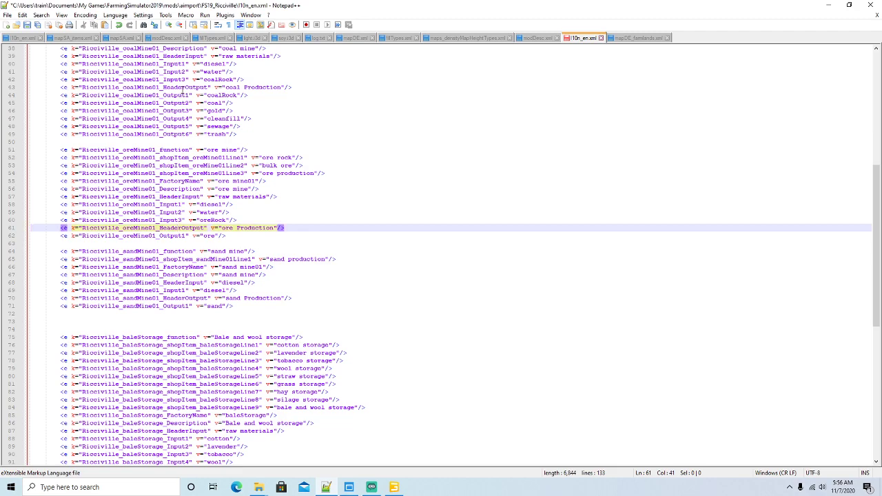
# - Duplicate the oreMine01 Output1 entry five times directly below the original line
pyautogui.scroll(-1, 259, 198)
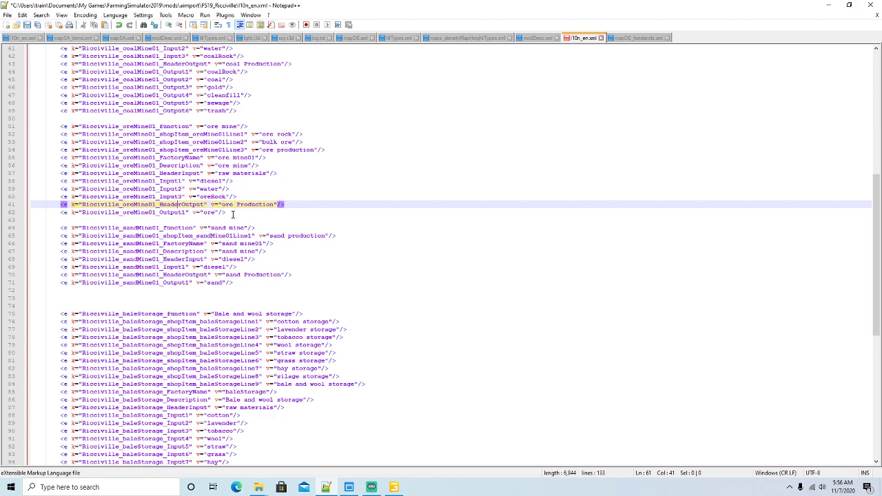
pyautogui.click(226, 213)
pyautogui.press('Return')
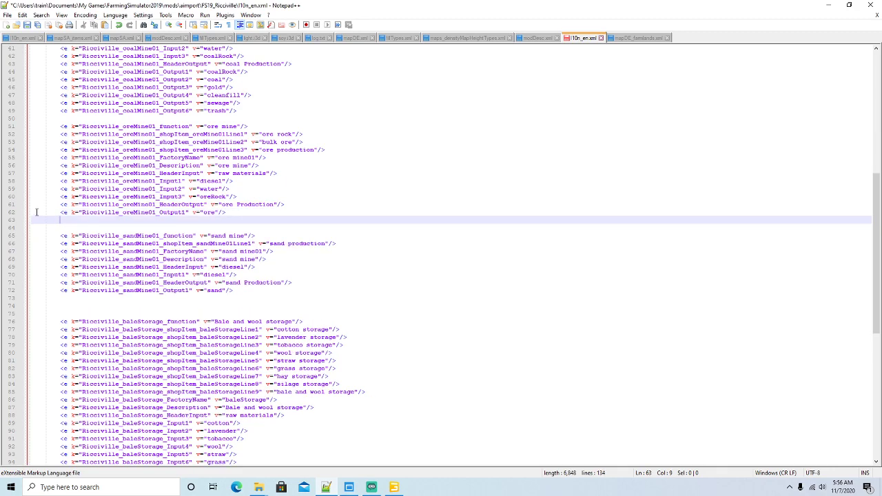
pyautogui.click(10, 216)
pyautogui.hotkey('ctrl', 'c')
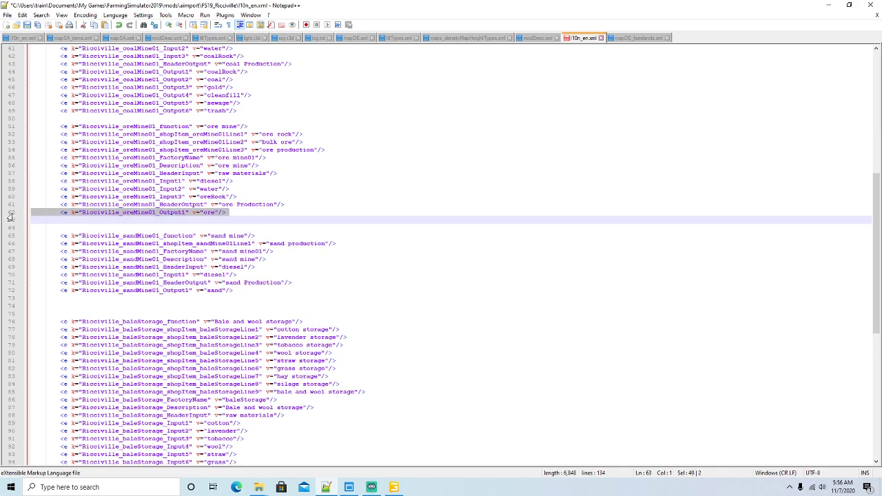
pyautogui.click(49, 223)
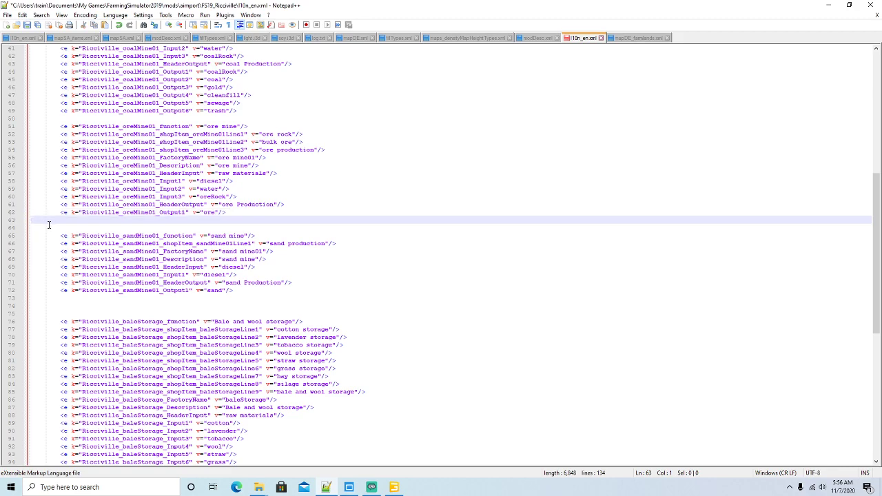
pyautogui.hotkey('ctrl', 'v')
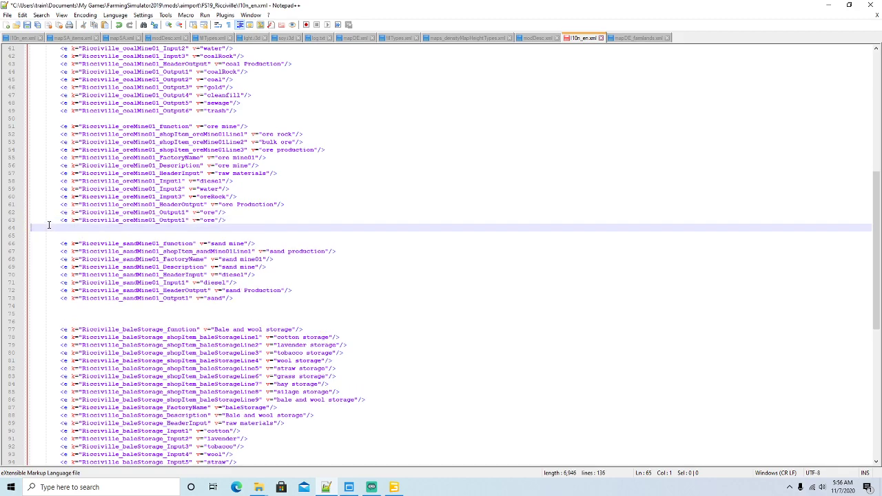
pyautogui.hotkey('ctrl', 'v')
pyautogui.hotkey('ctrl', 'v')
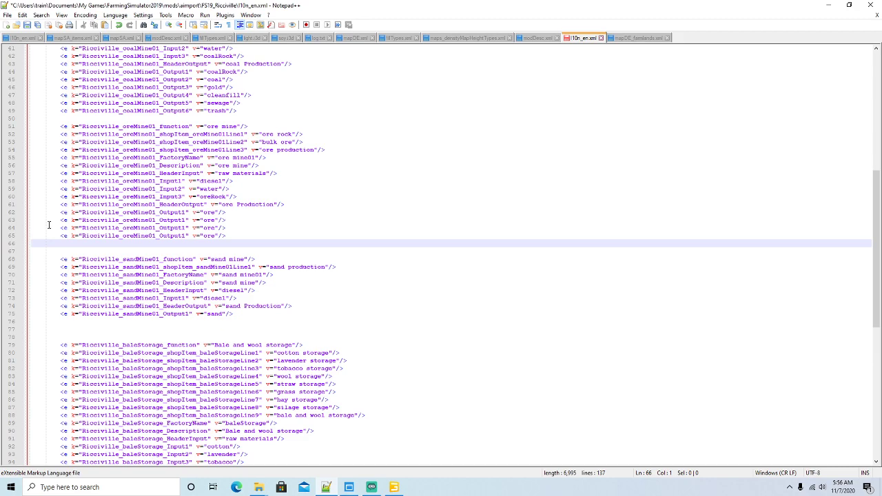
pyautogui.hotkey('ctrl', 'v')
pyautogui.hotkey('ctrl', 'v')
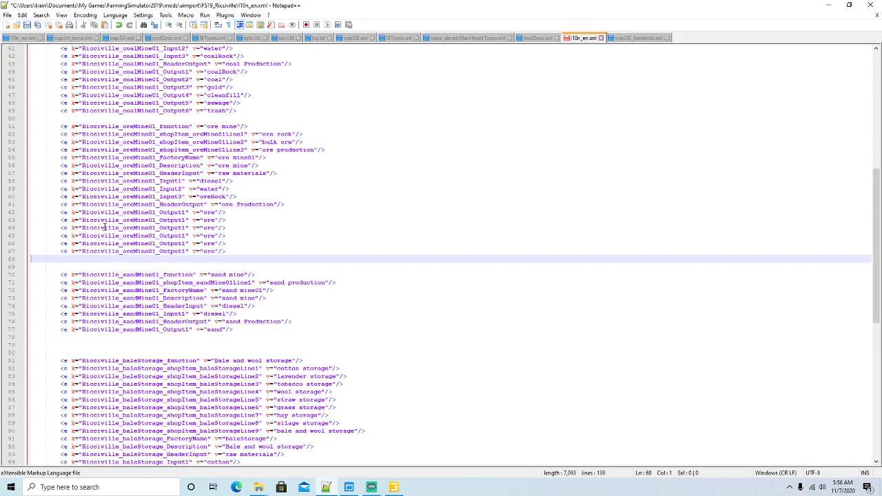
# - Renumber the five copied oreMine01 output keys as Output2 through Output6
pyautogui.click(190, 220)
pyautogui.press('BackSpace')
pyautogui.write('2')
pyautogui.press('Down')
pyautogui.press('BackSpace')
pyautogui.write('3')
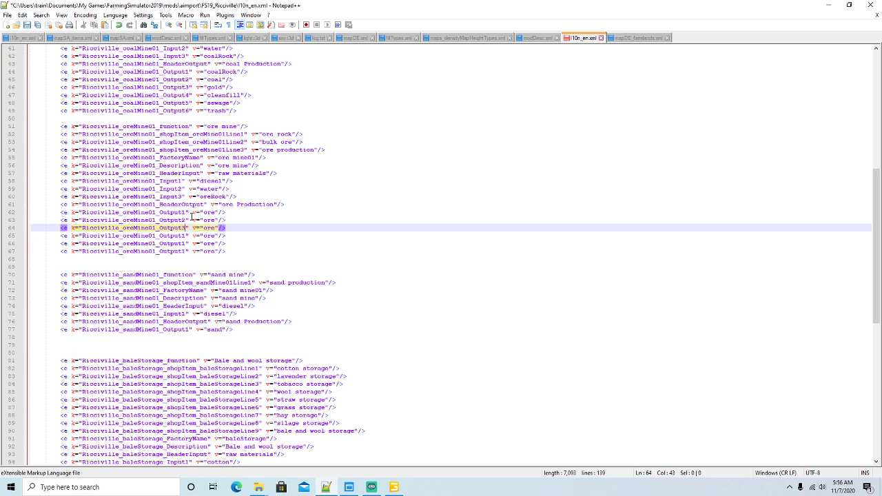
pyautogui.press('Down')
pyautogui.press('BackSpace')
pyautogui.write('4')
pyautogui.press('Down')
pyautogui.press('BackSpace')
pyautogui.write('5')
pyautogui.press('Down')
pyautogui.press('BackSpace')
pyautogui.write('6')
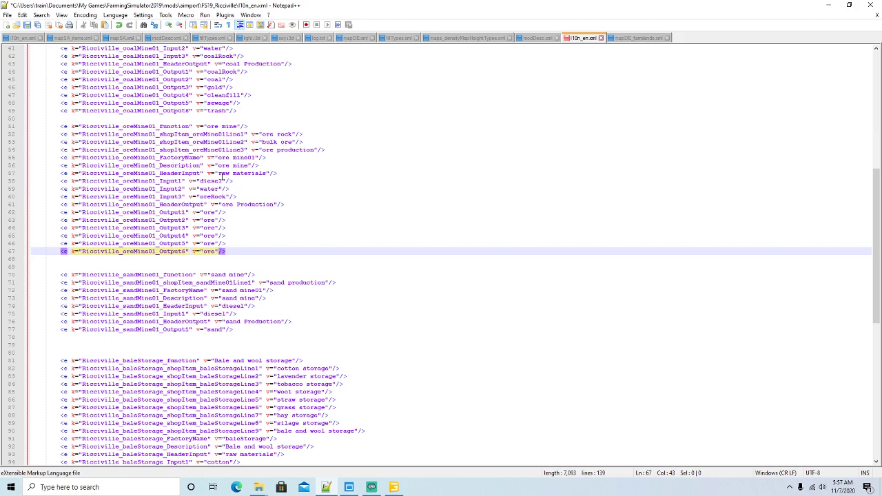
# - Change the text of the oreMine01 Output1 entry to "oreRock"
pyautogui.click(216, 212)
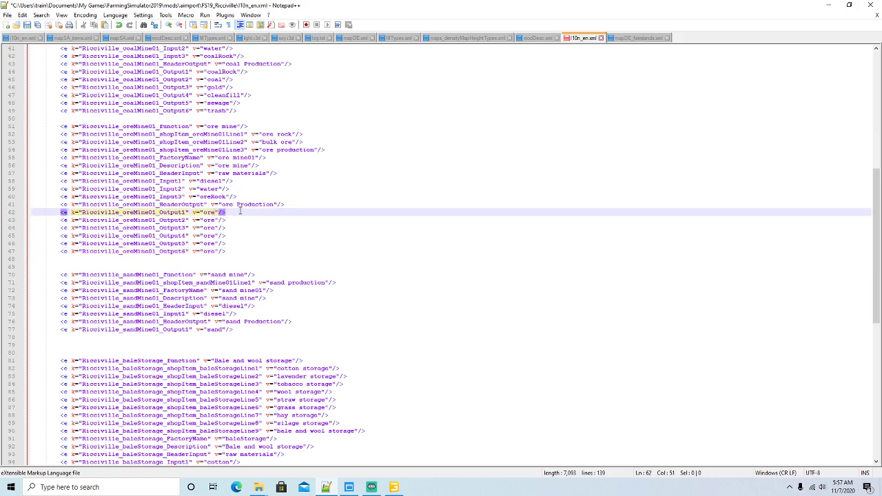
pyautogui.write('Rock')
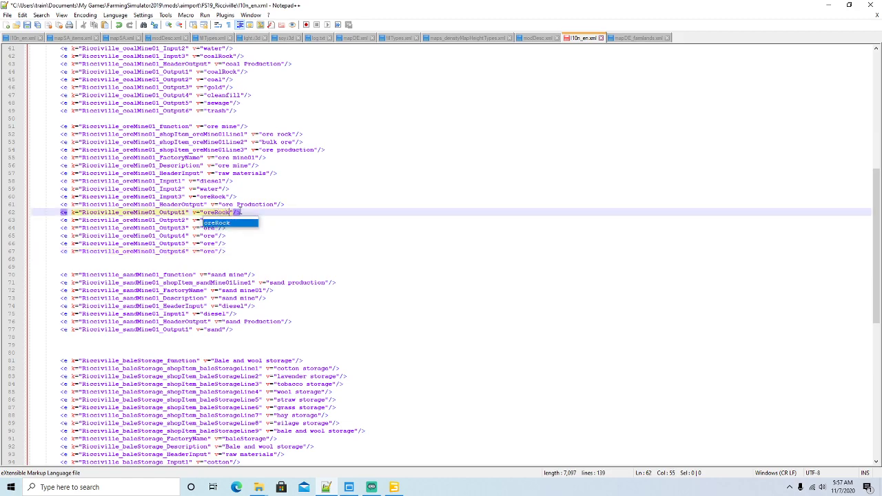
pyautogui.press('Escape')
# - Change the text of the oreMine01 Output3 entry to "gold"
pyautogui.press('Down')
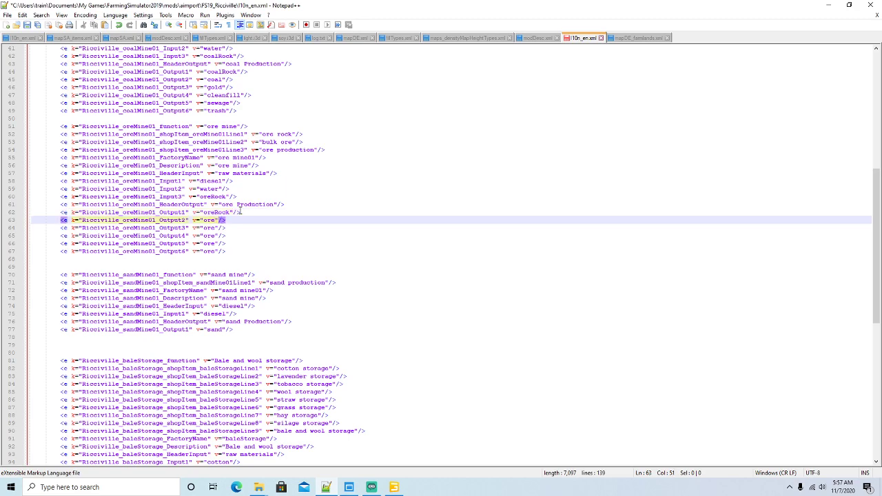
pyautogui.press('Down')
pyautogui.press('BackSpace')
pyautogui.press('BackSpace')
pyautogui.press('BackSpace')
pyautogui.write('gold')
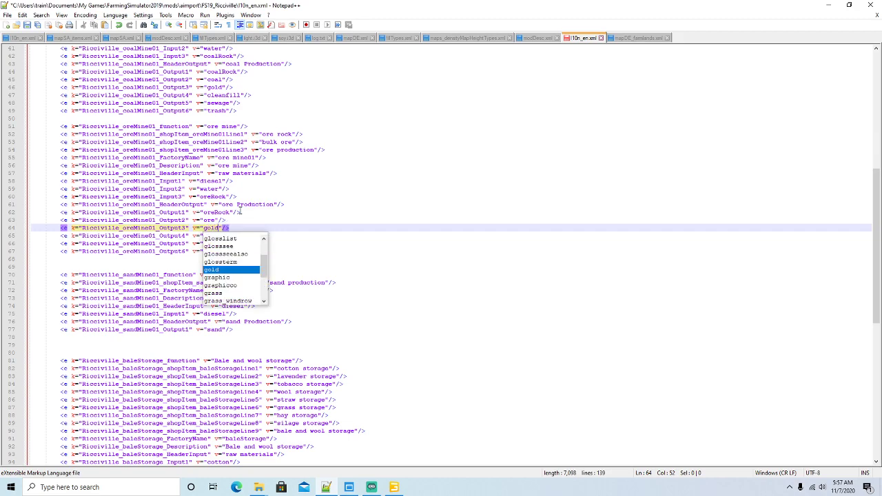
pyautogui.press('Return')
# - Change the text of the oreMine01 Output4 entry to "cleanfill"
pyautogui.press('Down')
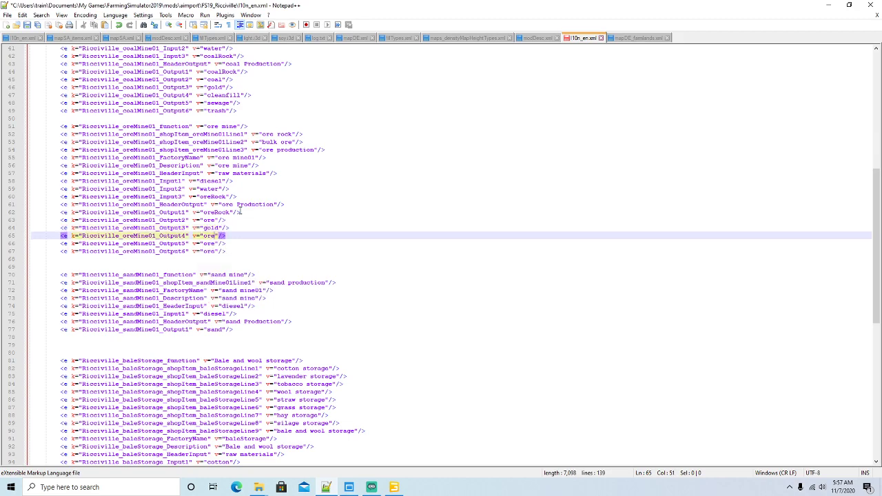
pyautogui.press('BackSpace')
pyautogui.press('BackSpace')
pyautogui.press('BackSpace')
pyautogui.write('cleanfill')
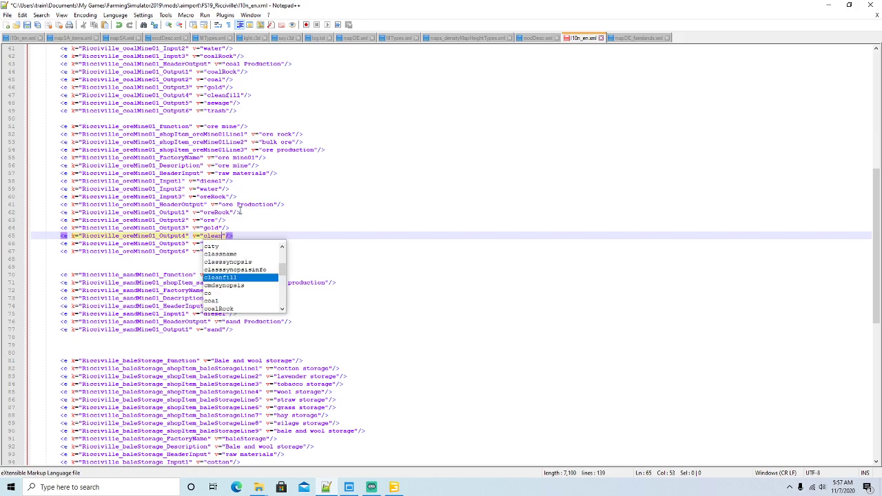
pyautogui.press('Return')
# - Change the text of the oreMine01 Output5 entry to "sewage"
pyautogui.press('Down')
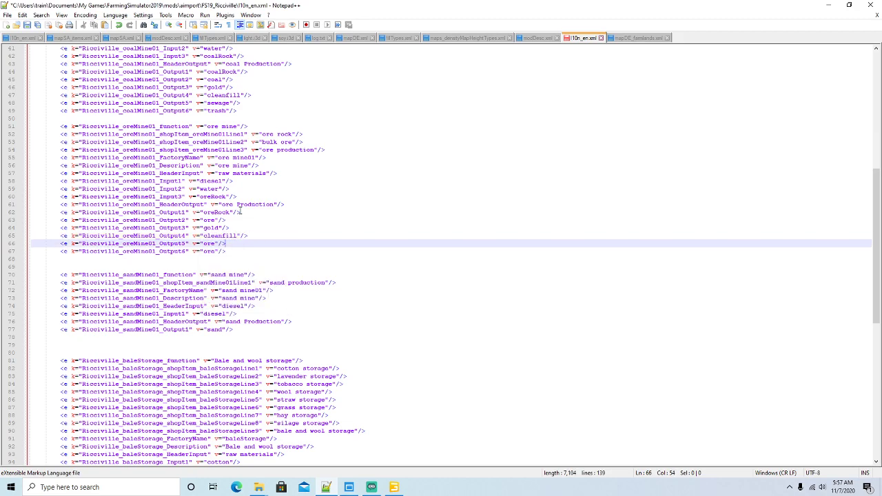
pyautogui.press('BackSpace')
pyautogui.press('BackSpace')
pyautogui.write('sewage')
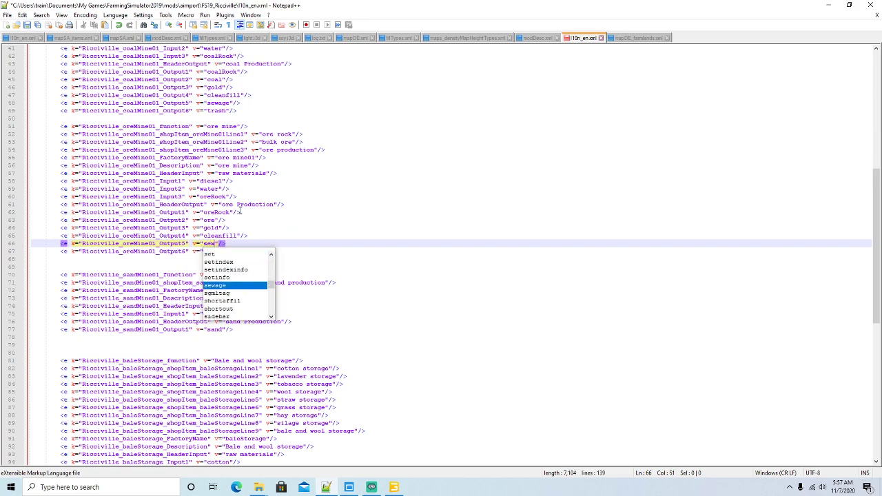
pyautogui.press('Return')
# - Change the text of the oreMine01 Output6 entry to "trash"
pyautogui.press('Down')
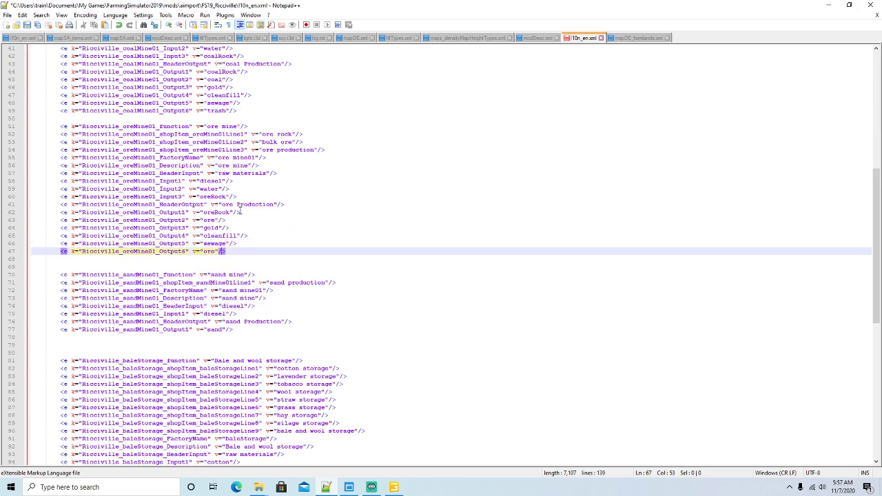
pyautogui.press('BackSpace')
pyautogui.press('BackSpace')
pyautogui.press('BackSpace')
pyautogui.write('trash')
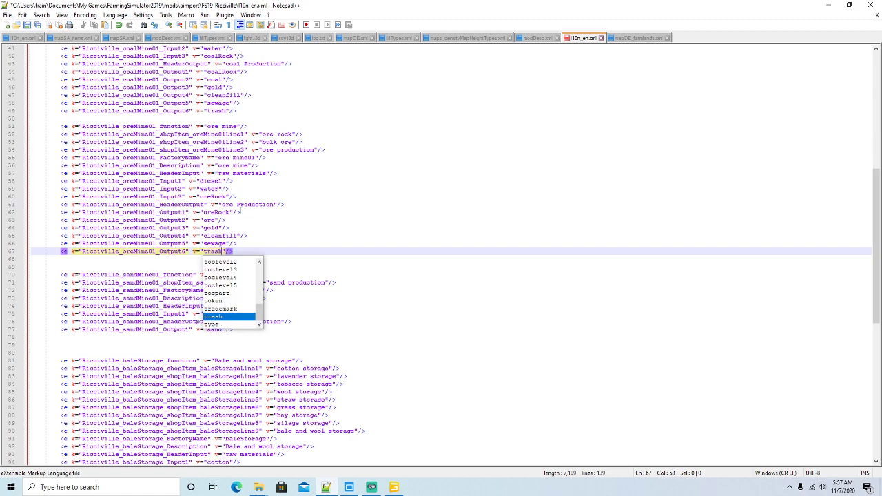
pyautogui.press('Right')
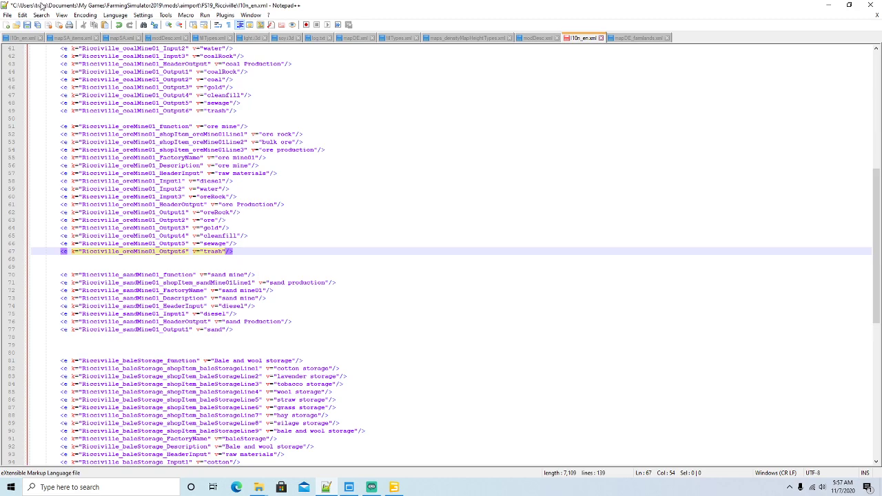
# - Save l10n_en.xml and close the mapDE_farmlands.xml file
pyautogui.hotkey('ctrl', 's')
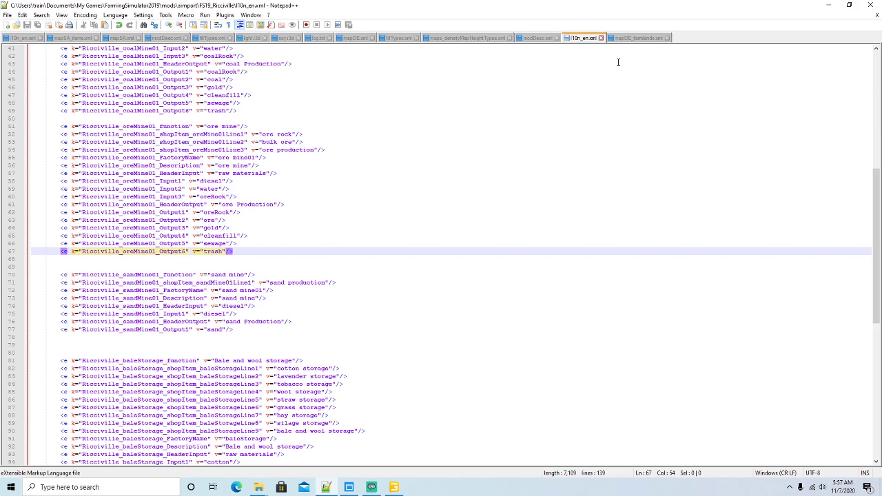
pyautogui.click(669, 38)
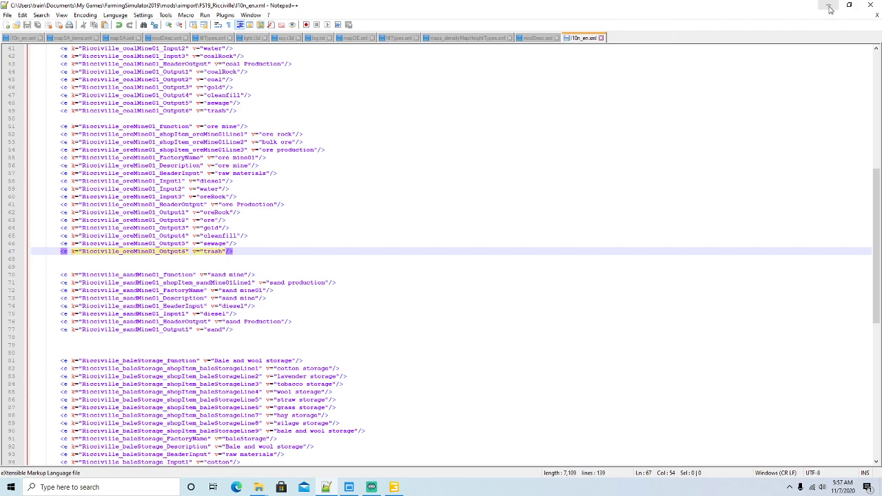
# - From File Explorer, open coalMine01.xml in the FS19_Ricciville placeables/globalCompany folder with Notepad++
pyautogui.moveTo(262, 486)
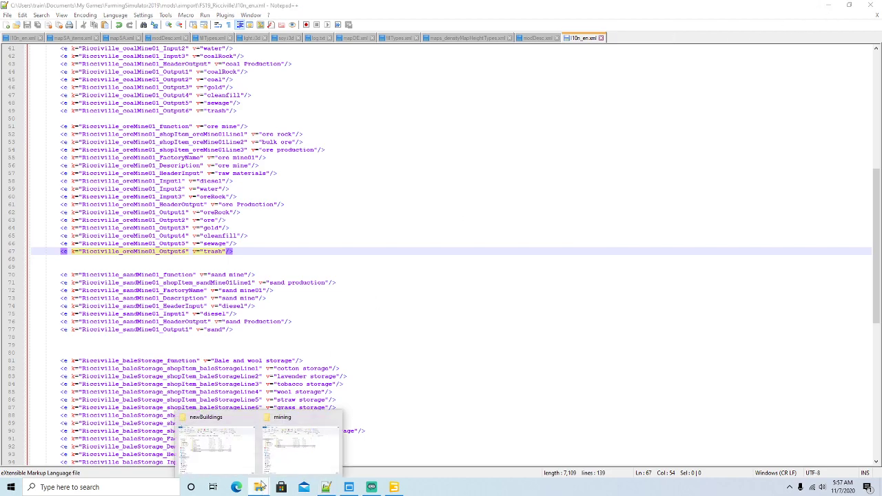
pyautogui.click(243, 427)
pyautogui.click(245, 145)
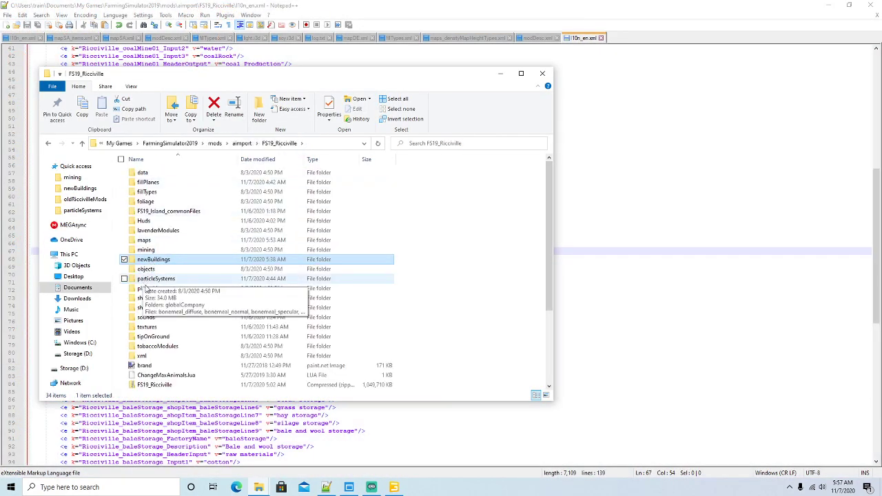
pyautogui.doubleClick(152, 289)
pyautogui.doubleClick(162, 176)
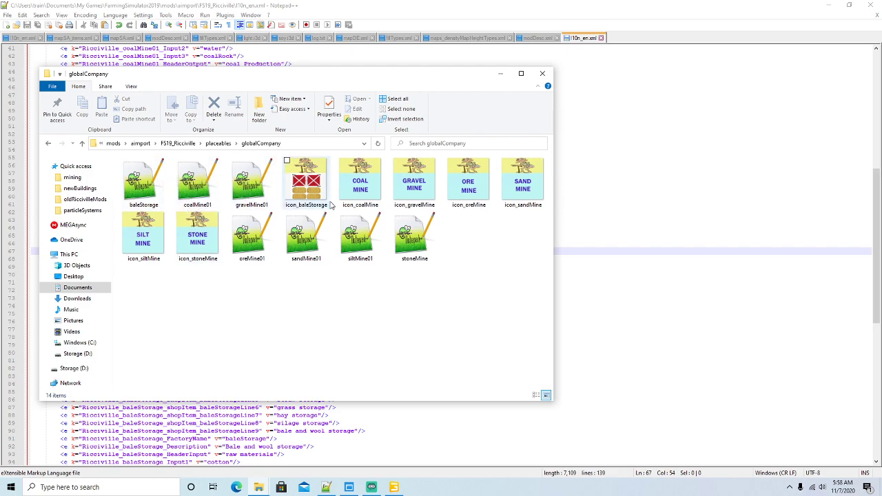
pyautogui.rightClick(198, 194)
pyautogui.click(244, 255)
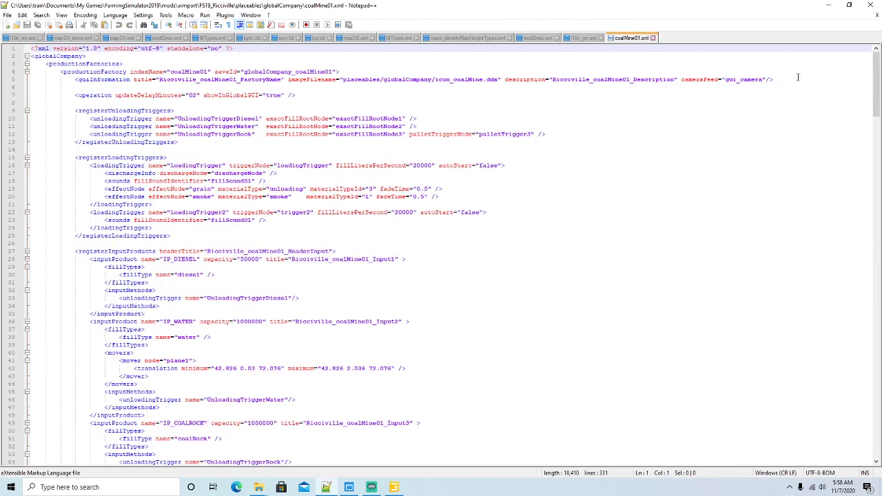
# - Open oreMine01.xml from the same globalCompany folder in Notepad++
pyautogui.click(819, 5)
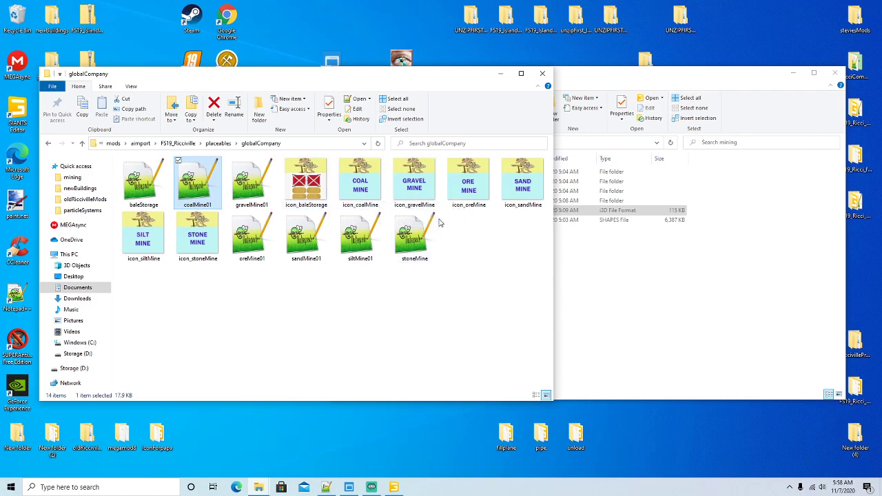
pyautogui.click(253, 255)
pyautogui.rightClick(254, 256)
pyautogui.click(321, 312)
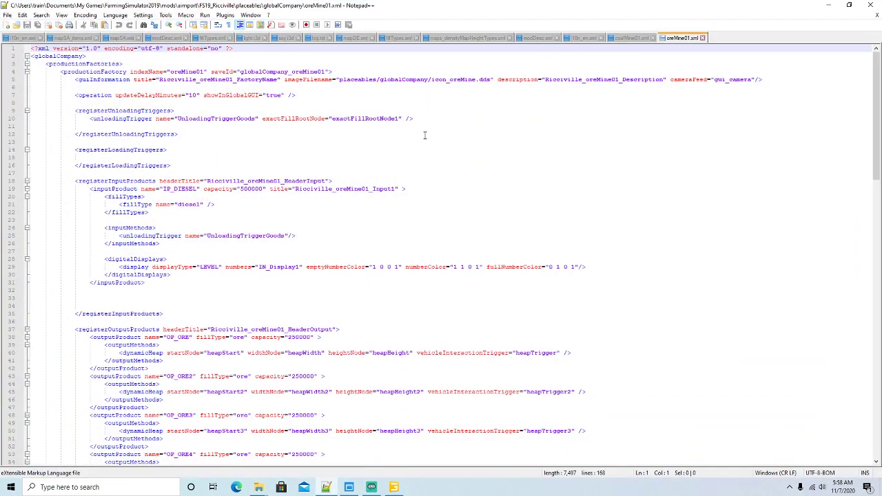
# - Replace the unloading trigger line in oreMine01.xml with the Diesel, Water and Rock unloading triggers copied from coalMine01.xml
pyautogui.click(628, 38)
pyautogui.click(141, 117)
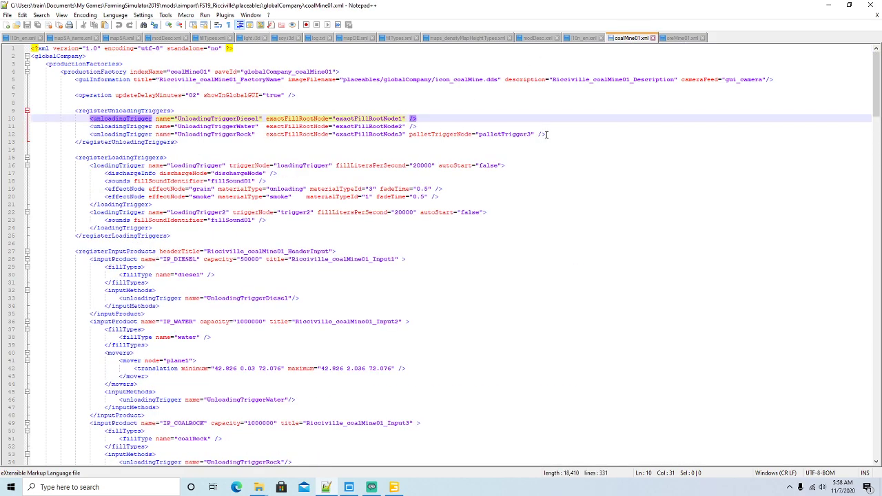
pyautogui.moveTo(546, 135); pyautogui.dragTo(33, 118)
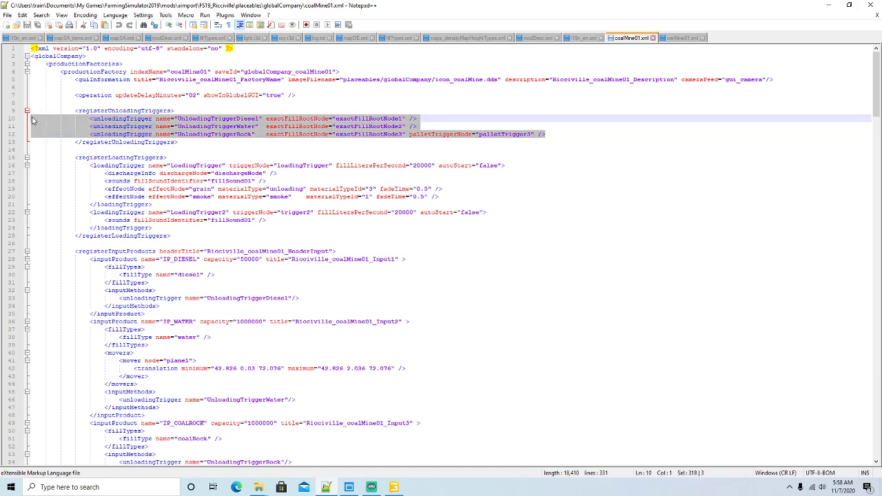
pyautogui.click(682, 38)
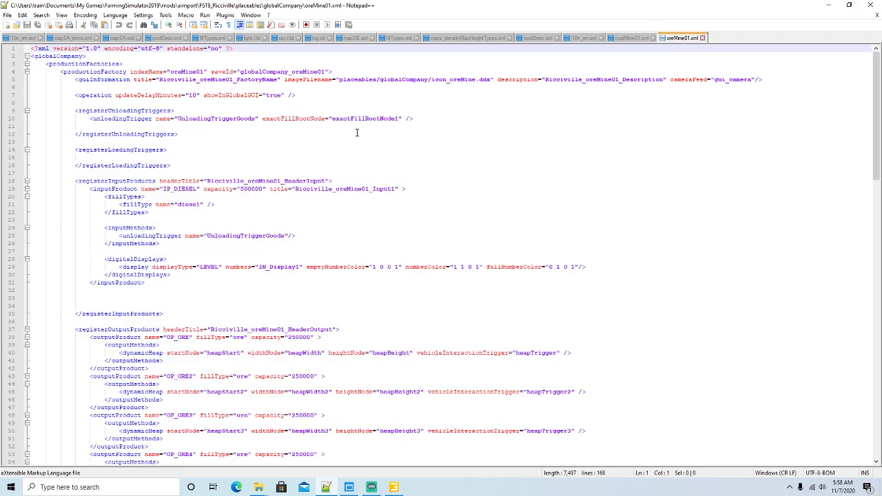
pyautogui.moveTo(398, 131); pyautogui.dragTo(35, 118)
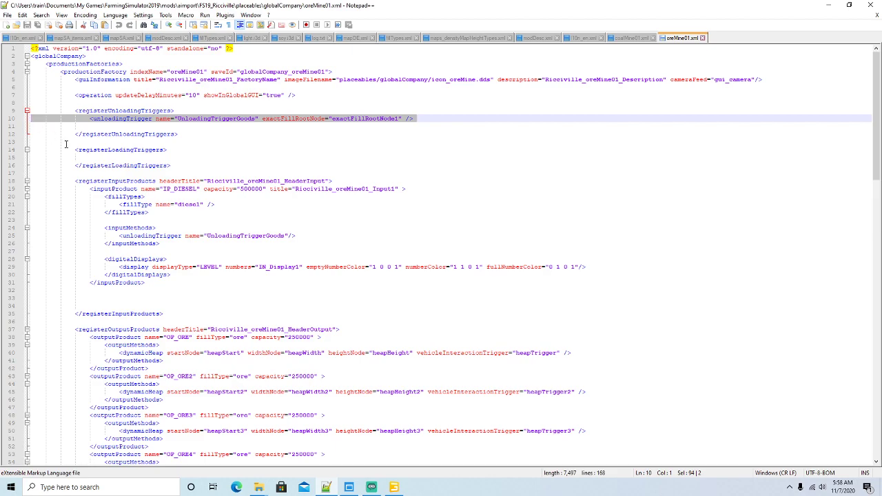
pyautogui.hotkey('ctrl', 'v')
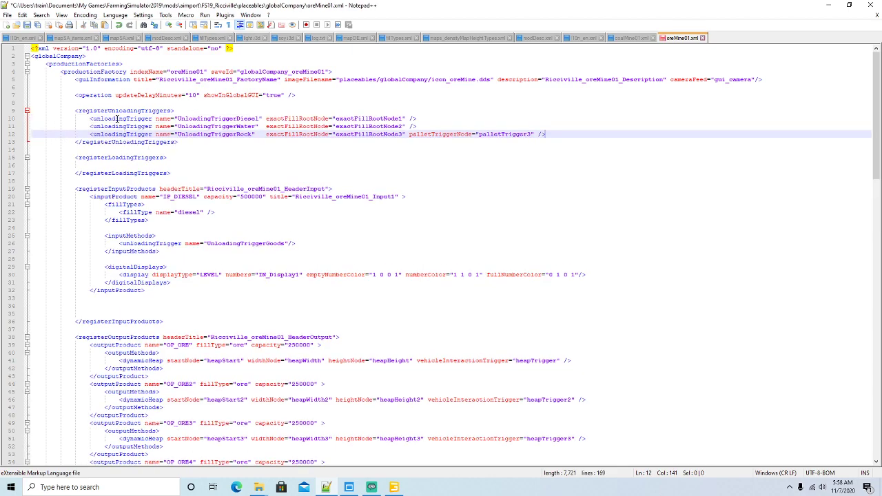
# - Replace the empty registerLoadingTriggers block in oreMine01.xml with the one copied from coalMine01.xml and save the file
pyautogui.click(116, 111)
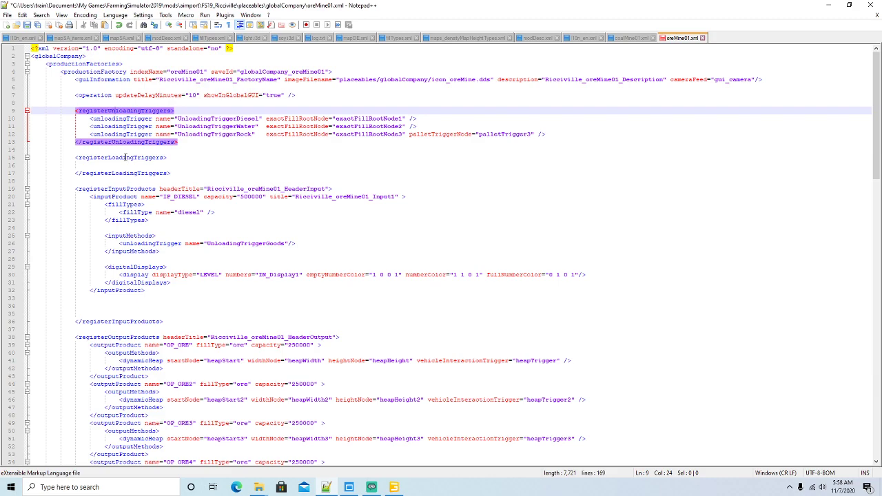
pyautogui.click(126, 157)
pyautogui.click(632, 38)
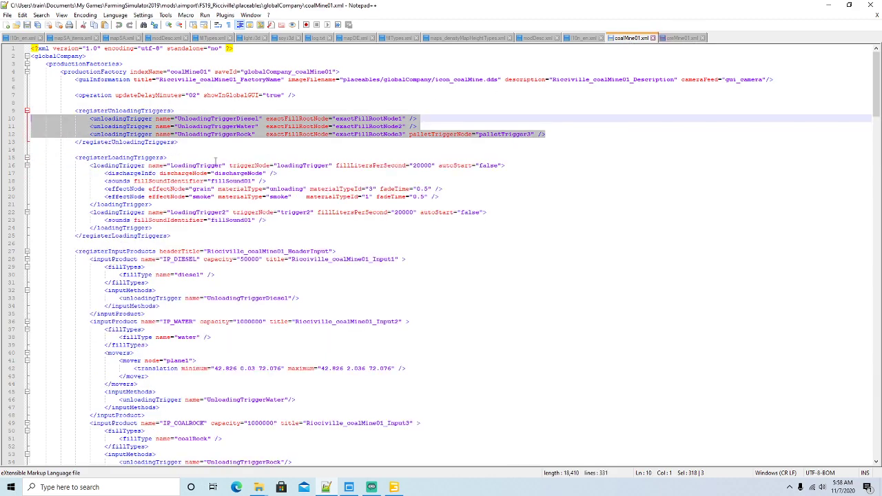
pyautogui.click(120, 165)
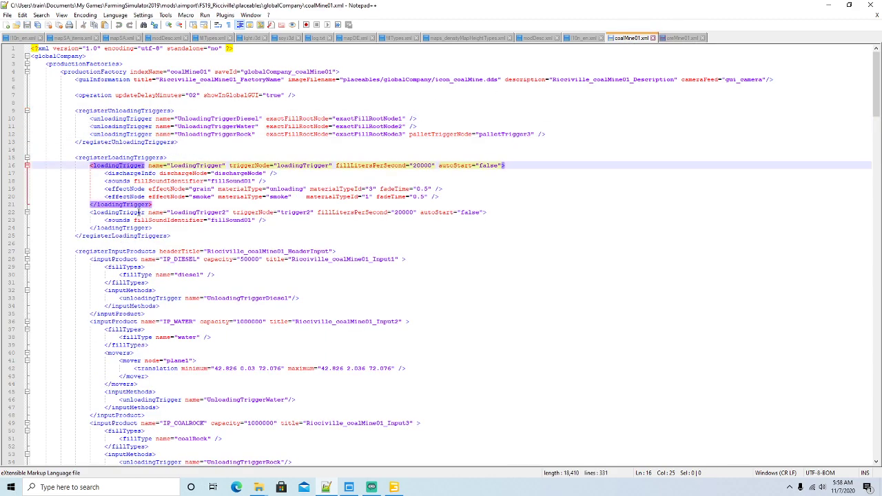
pyautogui.click(128, 158)
pyautogui.moveTo(170, 236); pyautogui.dragTo(33, 157)
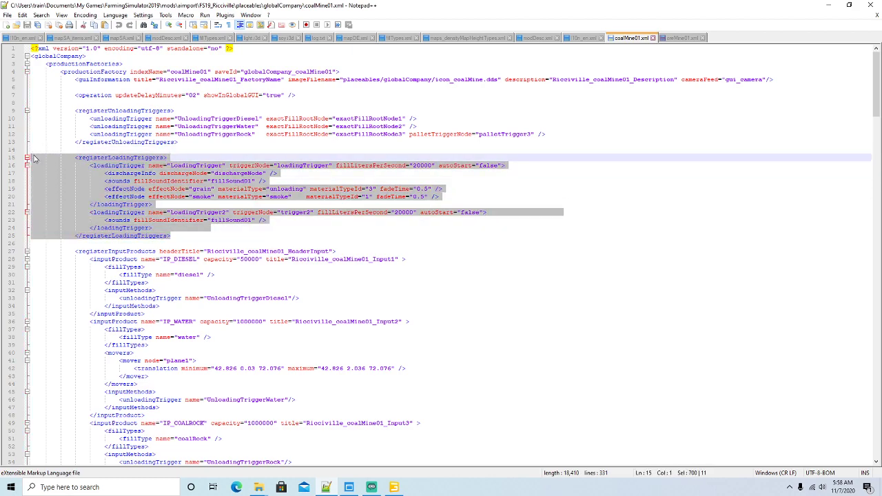
pyautogui.click(682, 39)
pyautogui.moveTo(172, 172); pyautogui.dragTo(31, 158)
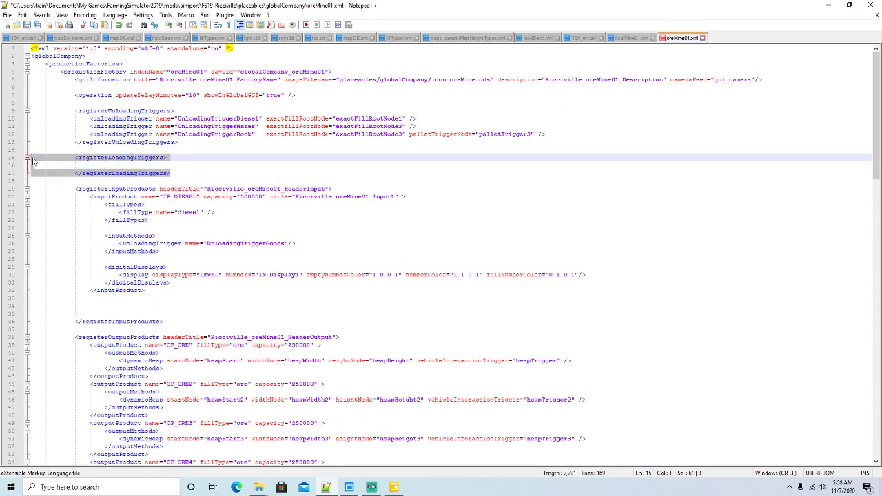
pyautogui.hotkey('ctrl', 'v')
pyautogui.click(28, 26)
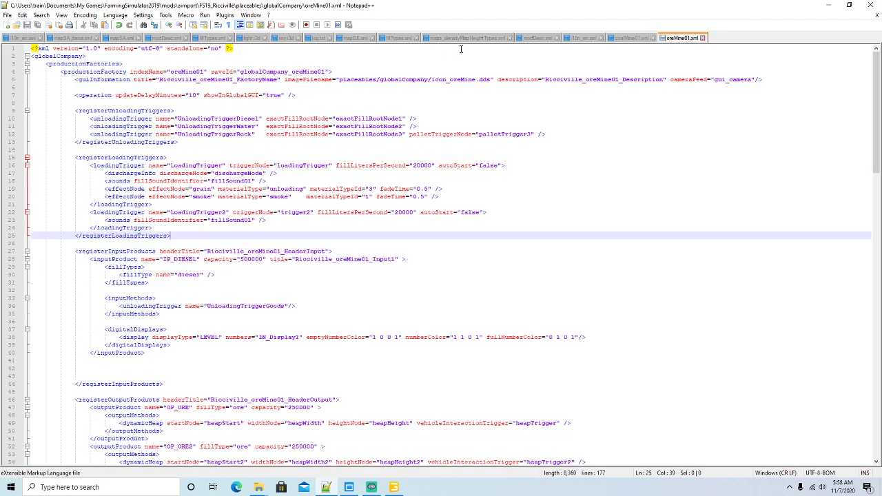
# - Compare the diesel input with coalMine01.xml, set the IP_DIESEL capacity in oreMine01.xml to 50000 and save
pyautogui.click(623, 38)
pyautogui.scroll(-4, 187, 174)
pyautogui.scroll(-3, 192, 171)
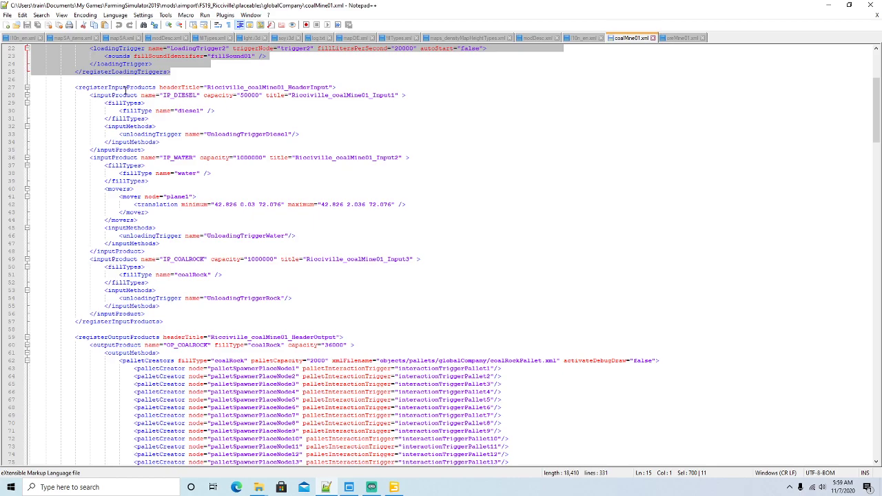
pyautogui.click(124, 95)
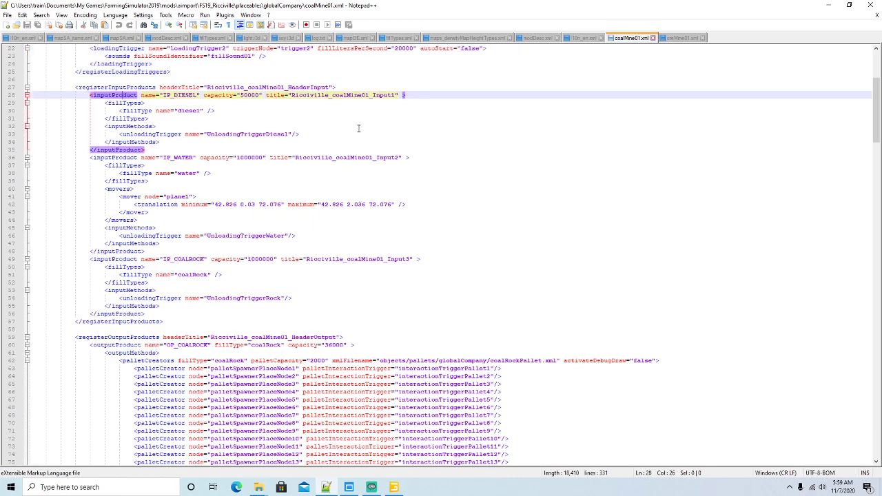
pyautogui.click(674, 40)
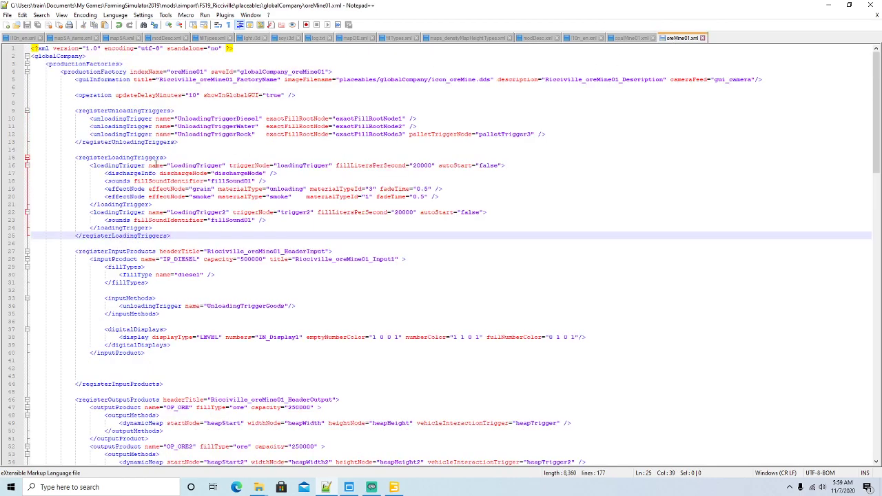
pyautogui.scroll(-3, 184, 197)
pyautogui.click(141, 189)
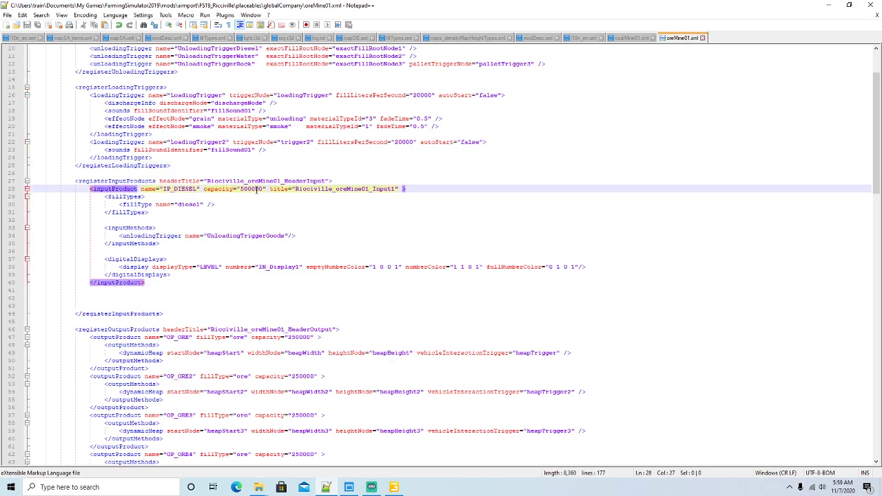
pyautogui.click(255, 190)
pyautogui.press('BackSpace')
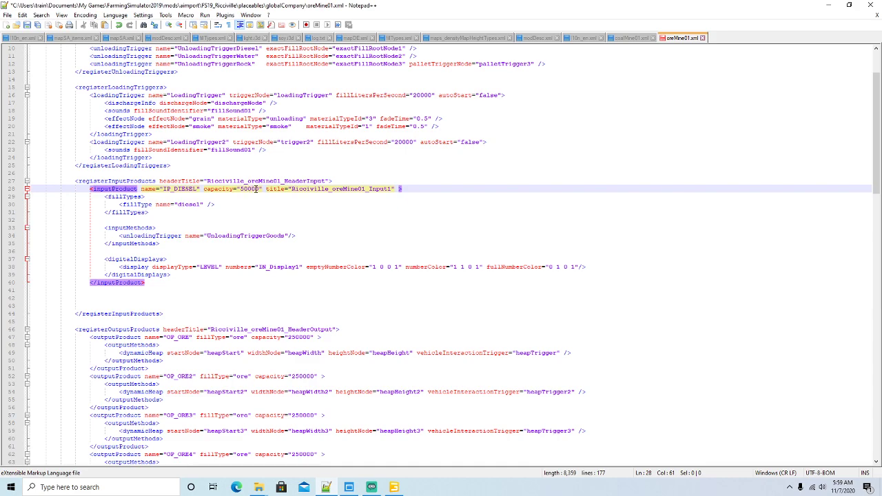
pyautogui.press('BackSpace')
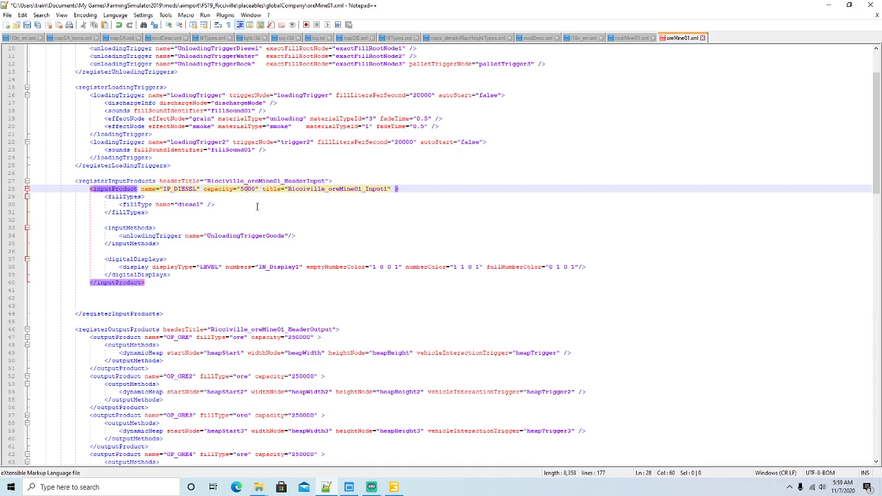
pyautogui.write('0')
pyautogui.click(27, 25)
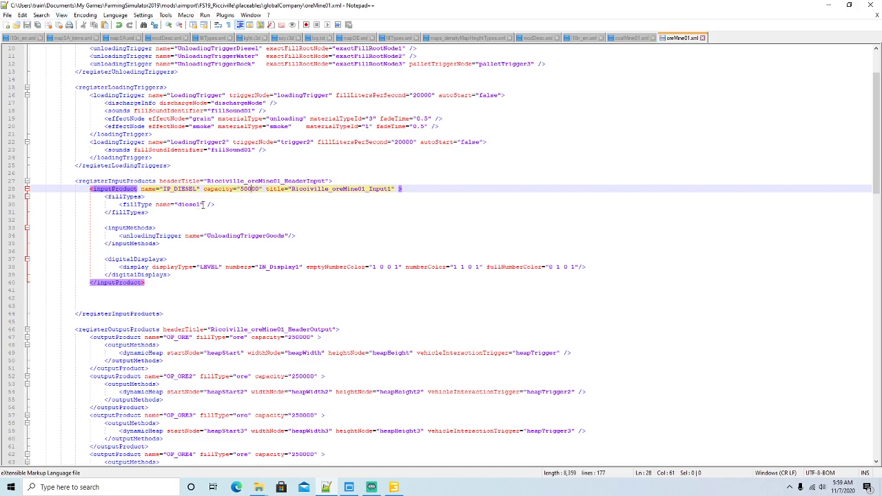
# - Change the unloading trigger name in the IP_DIESEL input methods to "UnloadingTriggerDiesel"
pyautogui.scroll(1, 295, 204)
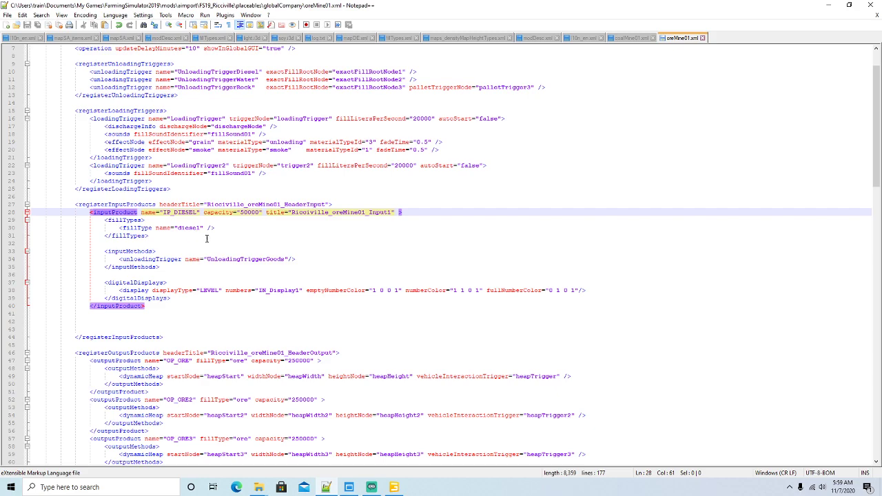
pyautogui.click(286, 259)
pyautogui.press('BackSpace')
pyautogui.press('BackSpace')
pyautogui.press('BackSpace')
pyautogui.press('BackSpace')
pyautogui.press('BackSpace')
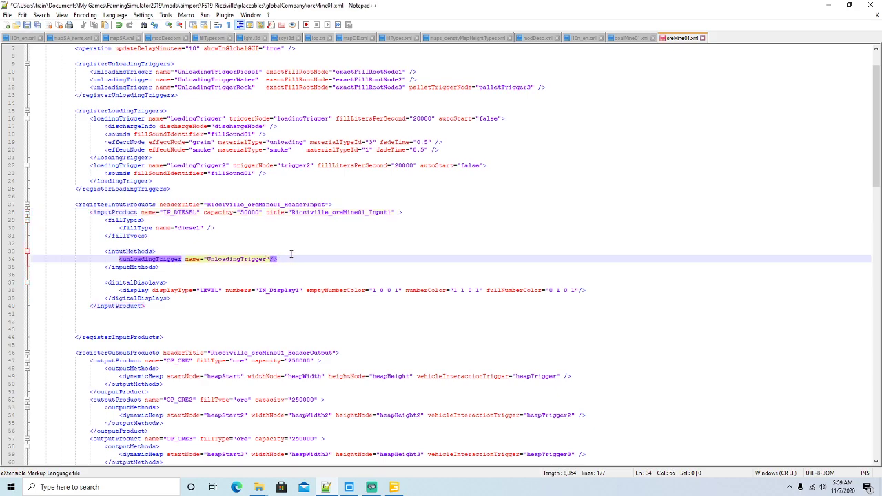
pyautogui.write('Diesel')
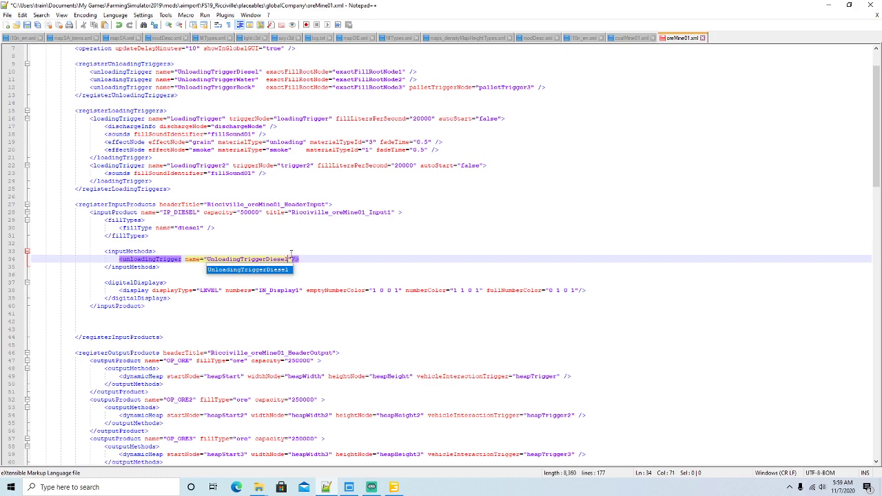
# - Delete the digitalDisplays block and the blank lines from the IP_DIESEL input product, and save oreMine01.xml
pyautogui.click(11, 244)
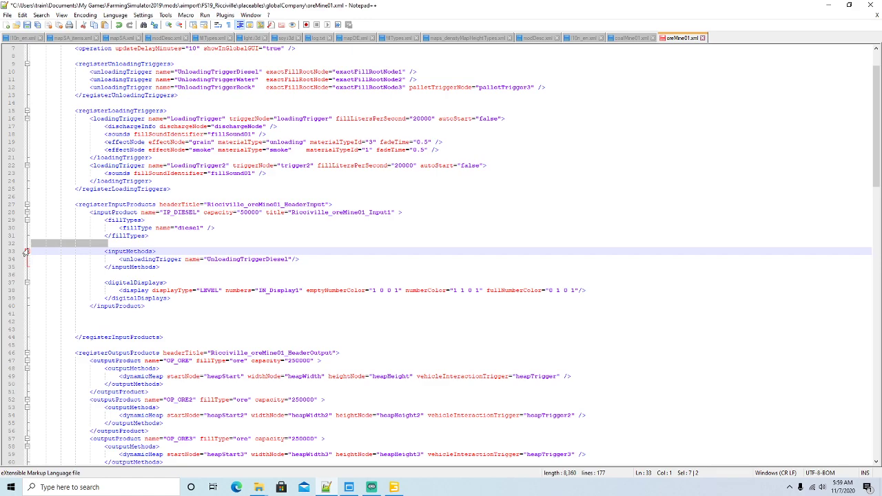
pyautogui.press('Delete')
pyautogui.moveTo(171, 290); pyautogui.dragTo(30, 271)
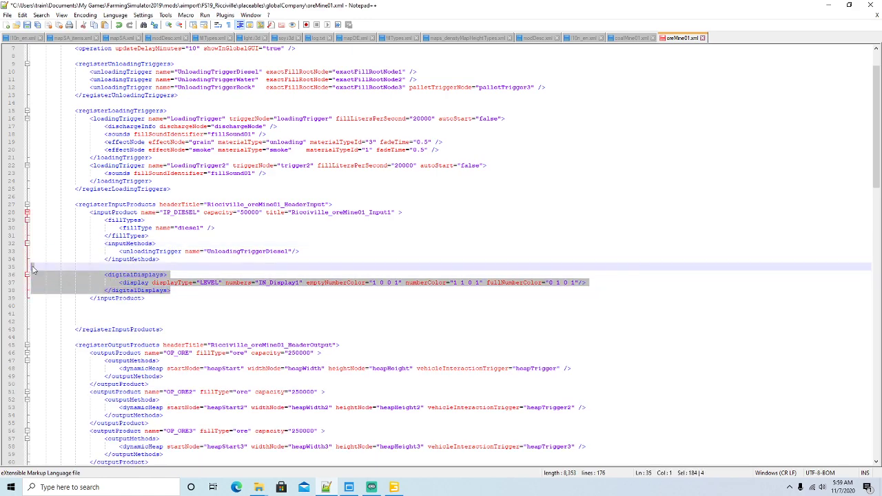
pyautogui.press('BackSpace')
pyautogui.press('BackSpace')
pyautogui.press('Delete')
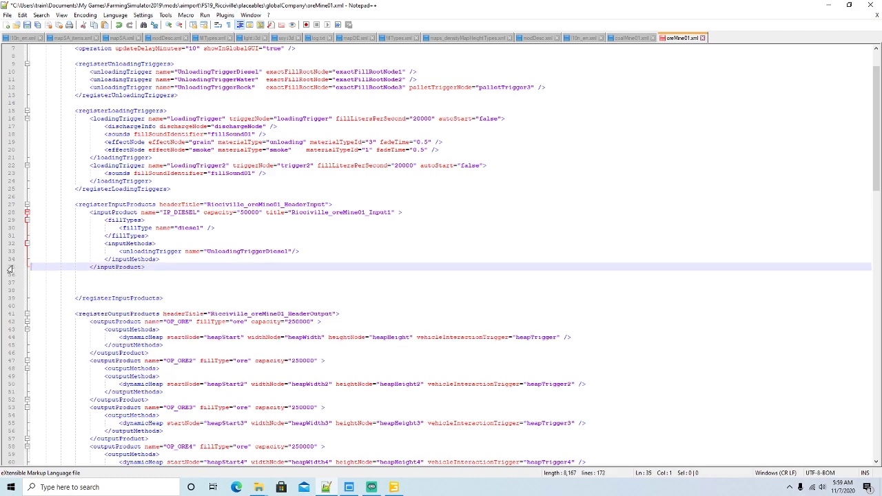
pyautogui.click(105, 213)
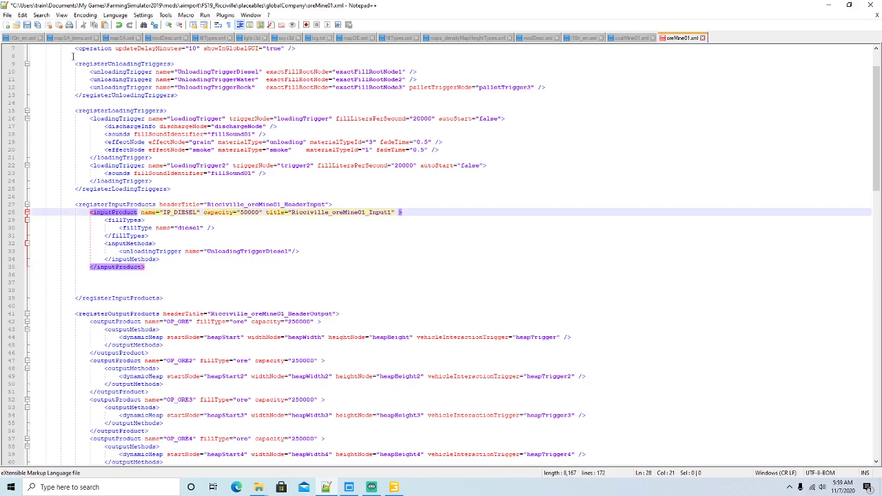
pyautogui.click(27, 25)
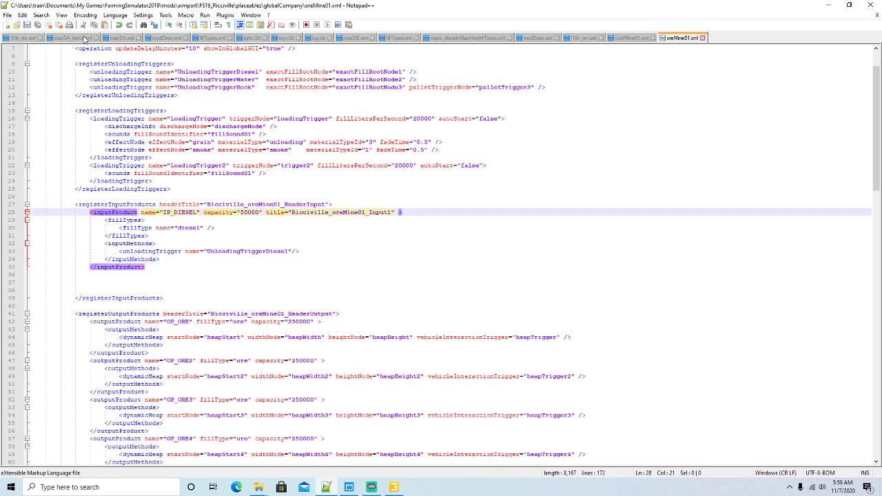
# - Check the input products in coalMine01.xml, and duplicate the IP_DIESEL input product block directly below itself in oreMine01.xml
pyautogui.click(629, 38)
pyautogui.click(131, 158)
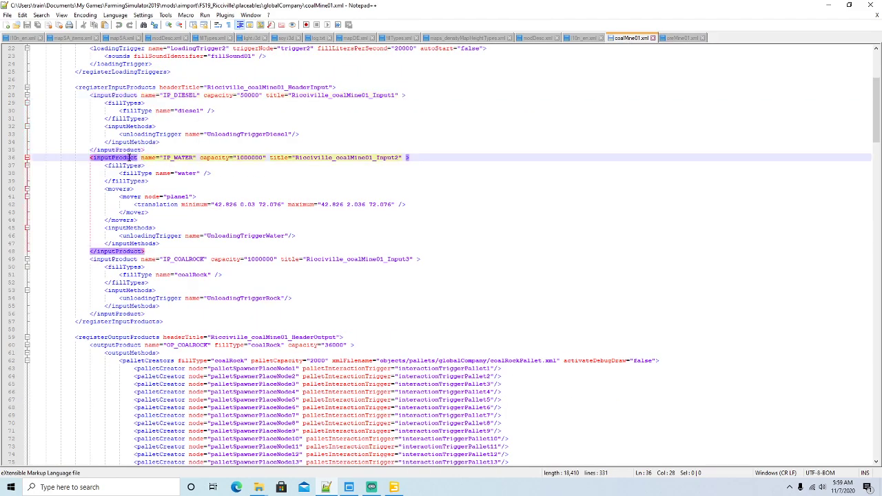
pyautogui.click(681, 38)
pyautogui.moveTo(144, 274); pyautogui.dragTo(33, 217)
pyautogui.hotkey('ctrl', 'c')
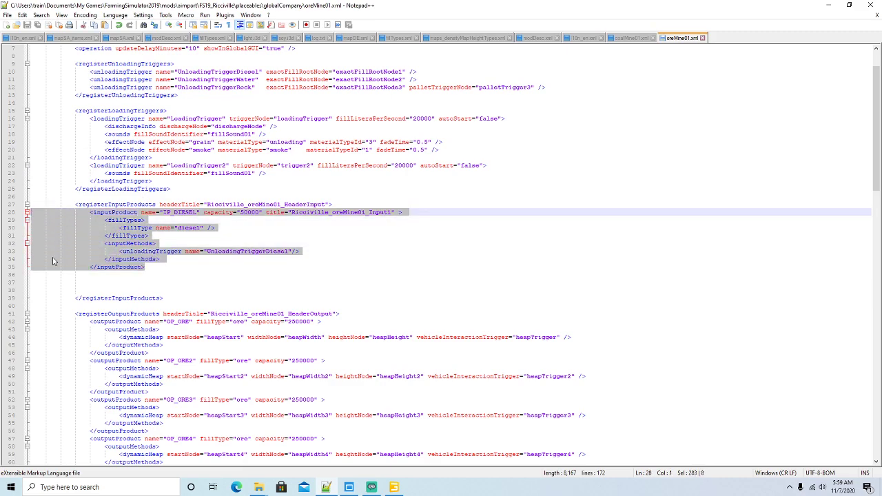
pyautogui.click(35, 273)
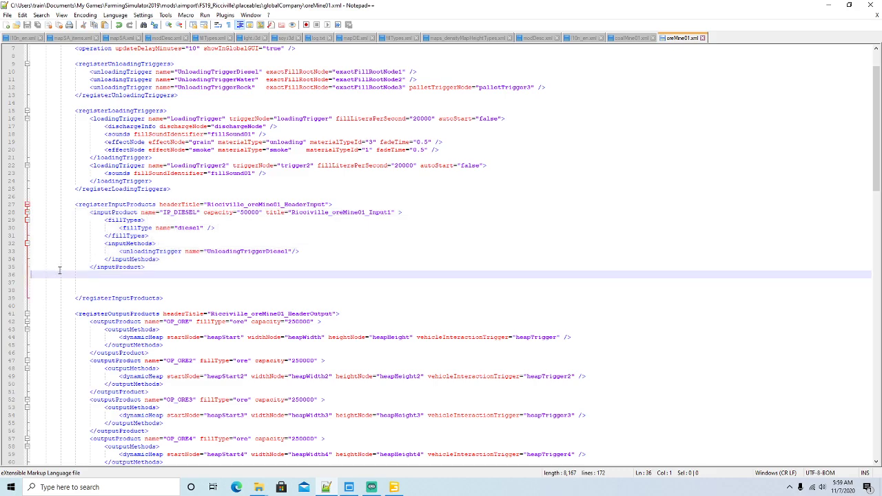
pyautogui.hotkey('ctrl', 'v')
# - Change the duplicated input product's title to "Ricciville_oreMine01_Input2" and its name to "IP_WATER"
pyautogui.click(393, 275)
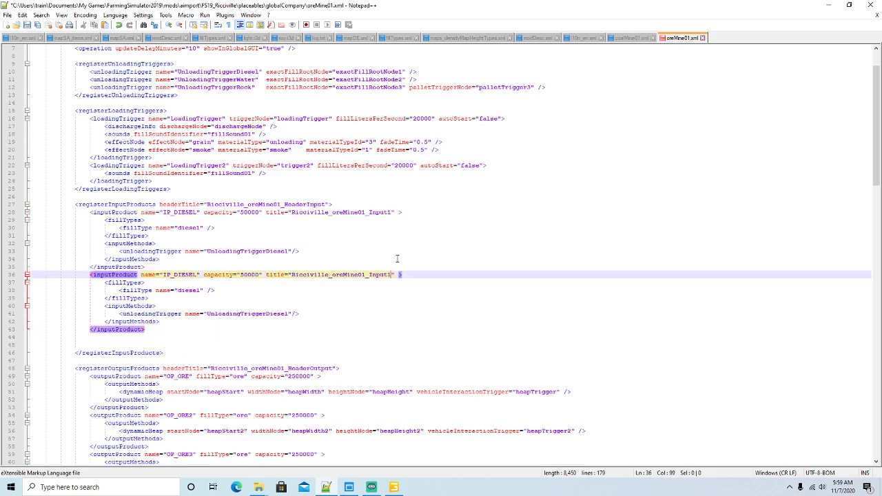
pyautogui.press('BackSpace')
pyautogui.write('2')
pyautogui.click(197, 270)
pyautogui.press('BackSpace')
pyautogui.press('BackSpace')
pyautogui.press('BackSpace')
pyautogui.press('BackSpace')
pyautogui.press('BackSpace')
pyautogui.press('BackSpace')
pyautogui.write('WATER')
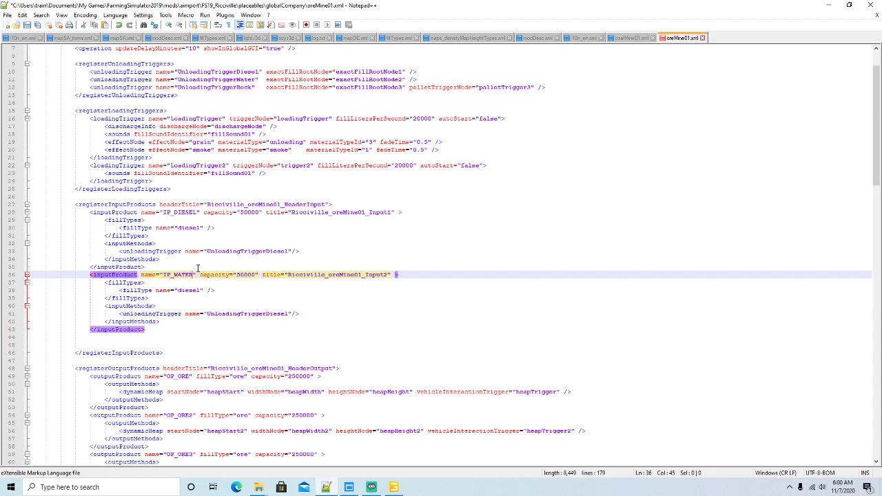
# - Set the fill type name in the IP_WATER input product to "water"
pyautogui.press('Down')
pyautogui.press('Down')
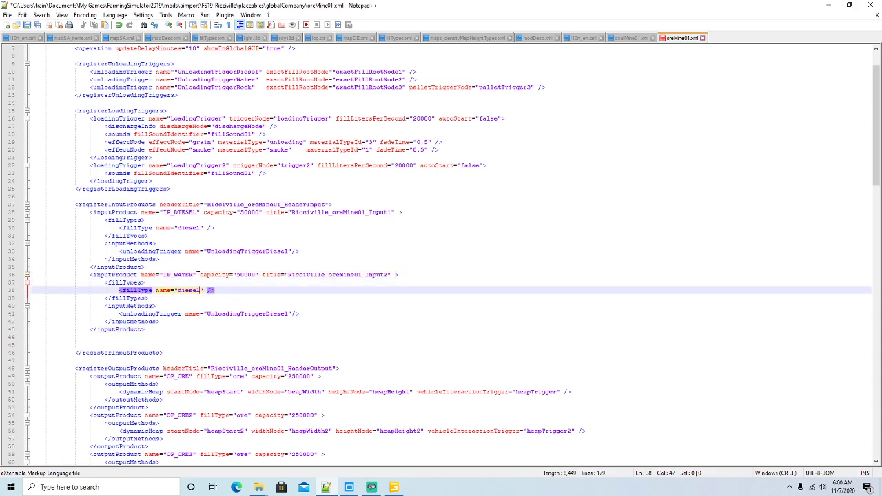
pyautogui.press('BackSpace')
pyautogui.press('BackSpace')
pyautogui.press('BackSpace')
pyautogui.press('BackSpace')
pyautogui.press('BackSpace')
pyautogui.press('BackSpace')
pyautogui.write('water')
# - Change the IP_WATER unloading trigger name to "UnloadingTriggerWater" and save oreMine01.xml
pyautogui.click(290, 313)
pyautogui.press('BackSpace')
pyautogui.press('BackSpace')
pyautogui.press('BackSpace')
pyautogui.press('BackSpace')
pyautogui.press('BackSpace')
pyautogui.press('BackSpace')
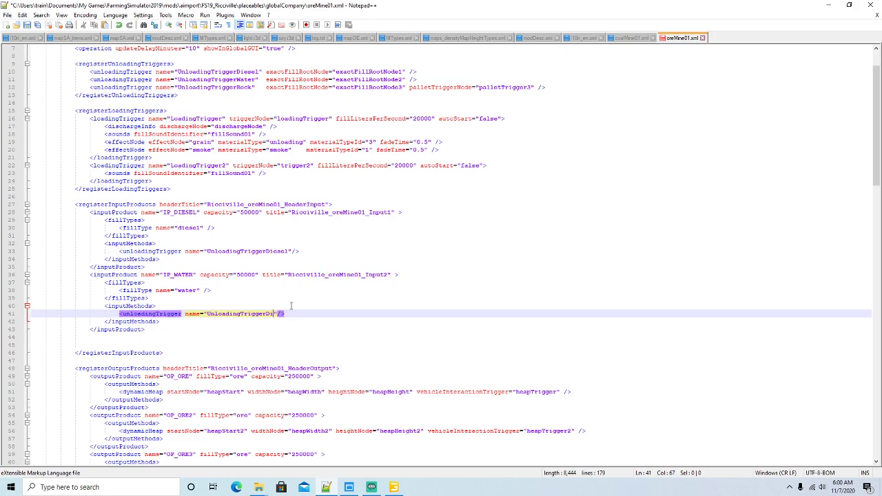
pyautogui.write('Water')
pyautogui.click(131, 274)
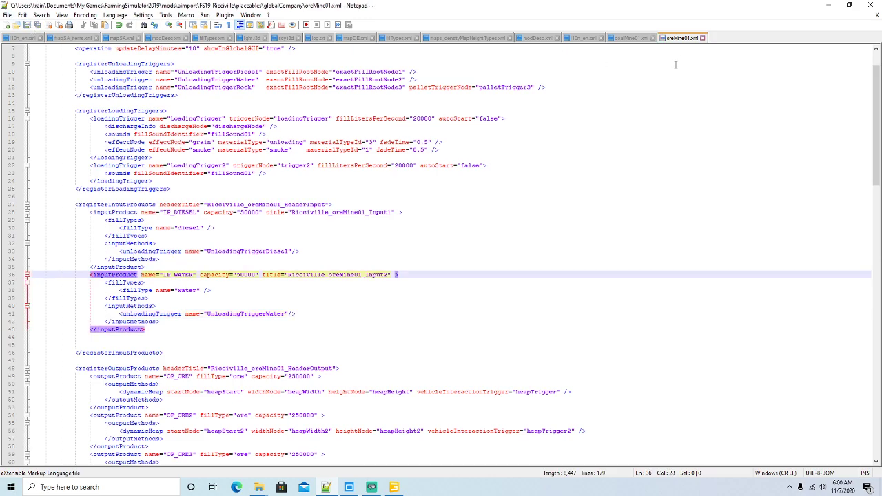
# - Copy the movers block from the IP_WATER input in coalMine01.xml and insert it after the fillTypes of IP_WATER in oreMine01.xml
pyautogui.click(629, 38)
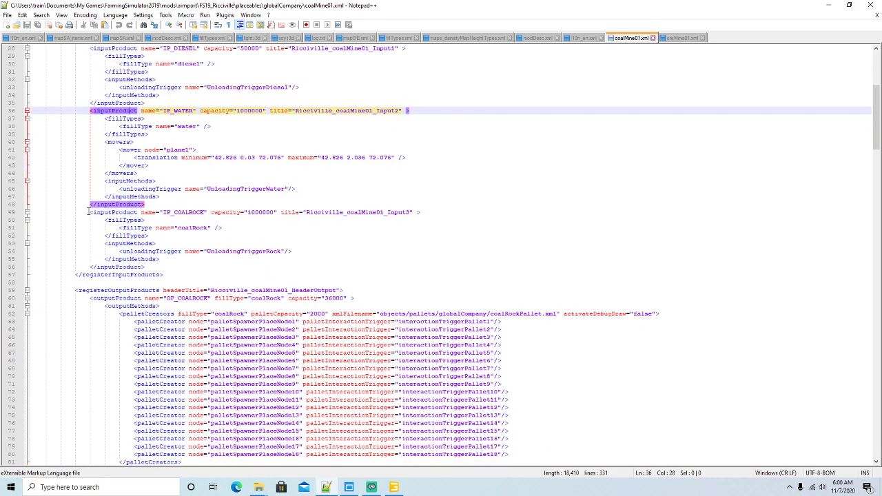
pyautogui.click(105, 212)
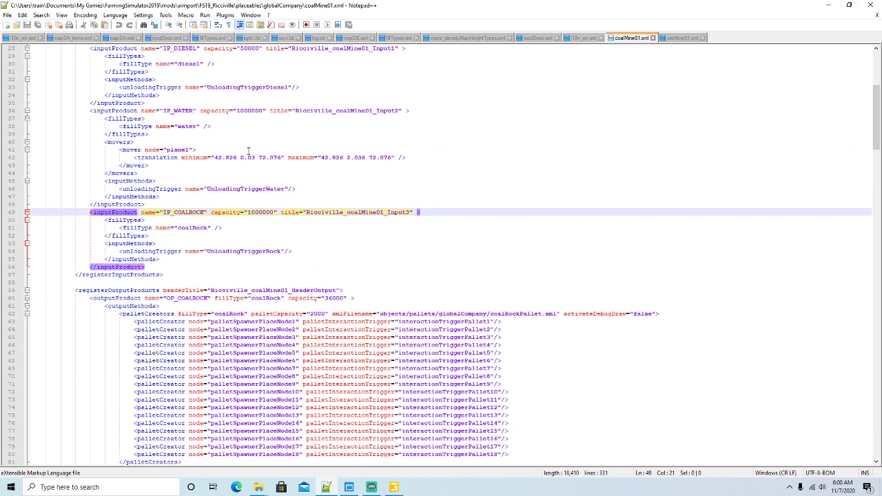
pyautogui.click(126, 143)
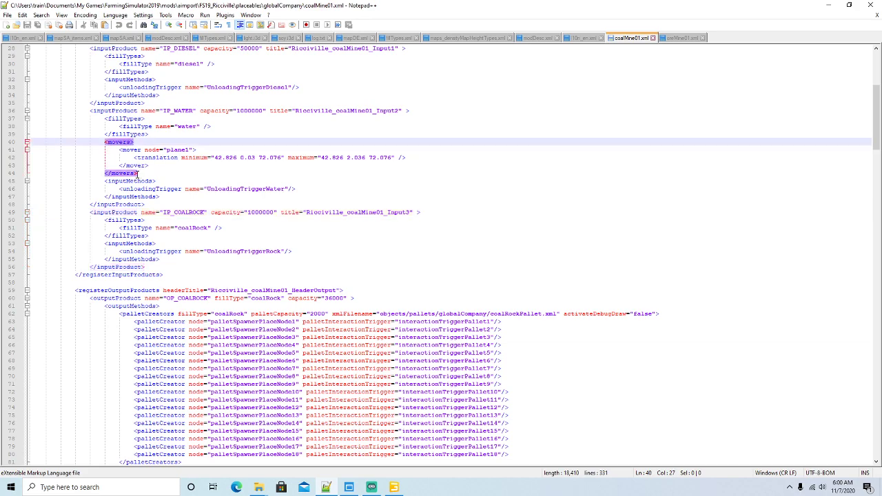
pyautogui.moveTo(138, 174); pyautogui.dragTo(36, 142)
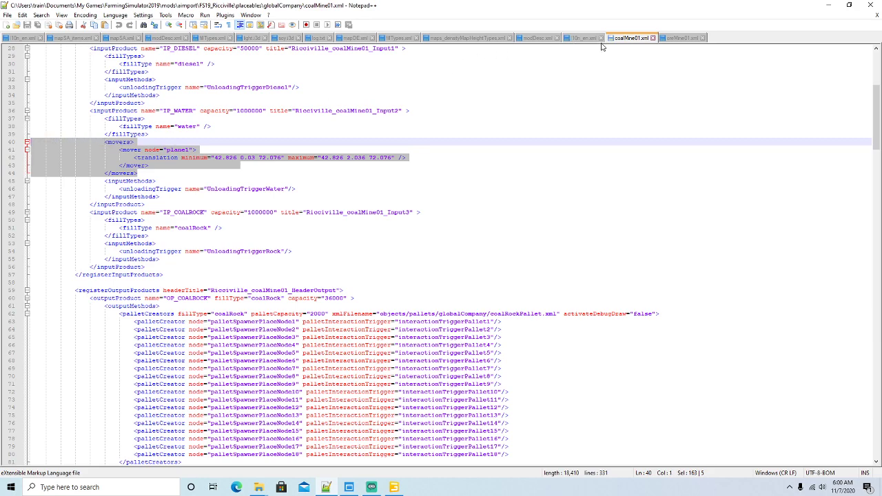
pyautogui.click(679, 37)
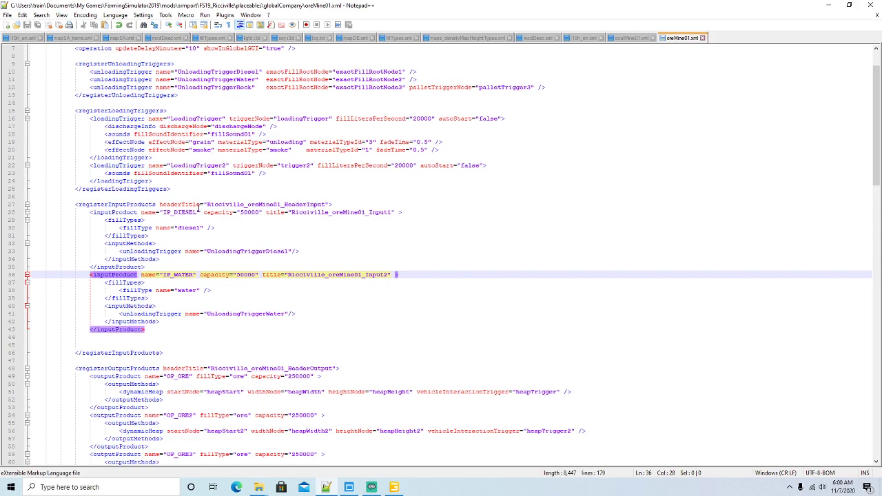
pyautogui.click(151, 297)
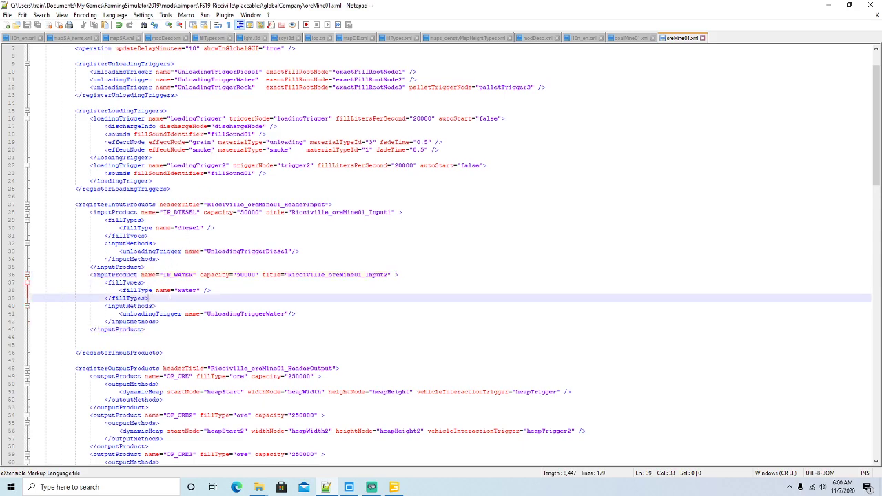
pyautogui.press('Return')
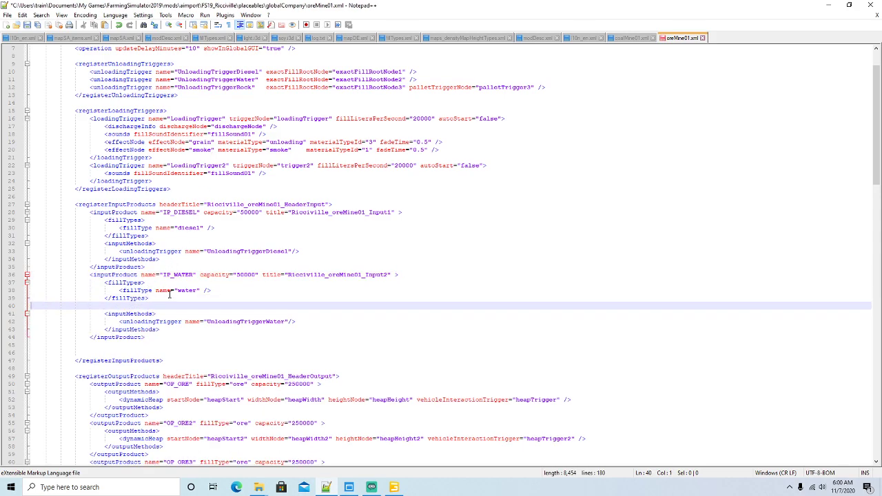
pyautogui.write('<movers> <mover node="planel"> <translation minimum="42.826 0.03 72.076" maximum="42.826 2.036 72.076" /> </mover> </movers>')
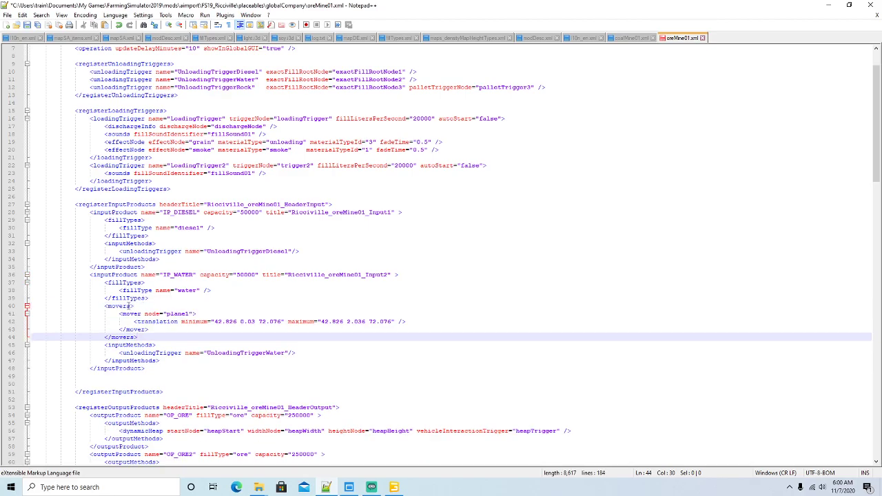
# - Switch to GIANTS Editor and examine the translation of the Wasser plane inside the IN group of oreMine01
pyautogui.click(849, 5)
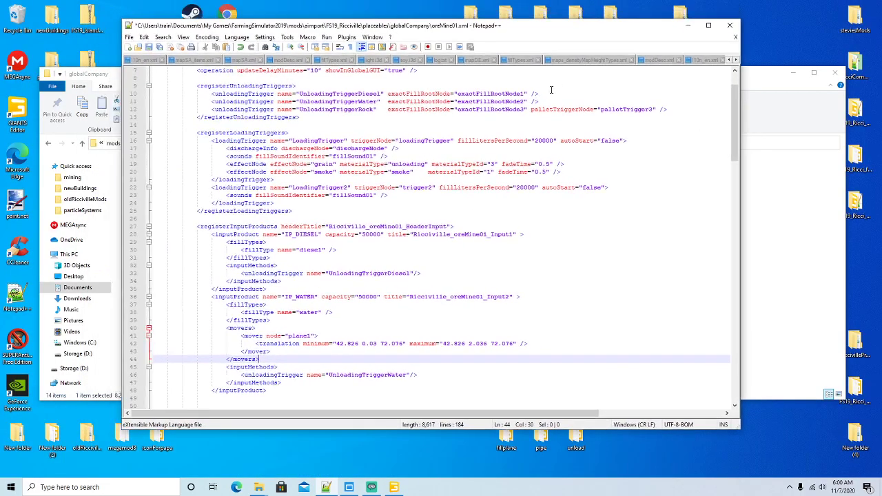
pyautogui.moveTo(583, 33); pyautogui.dragTo(575, 38)
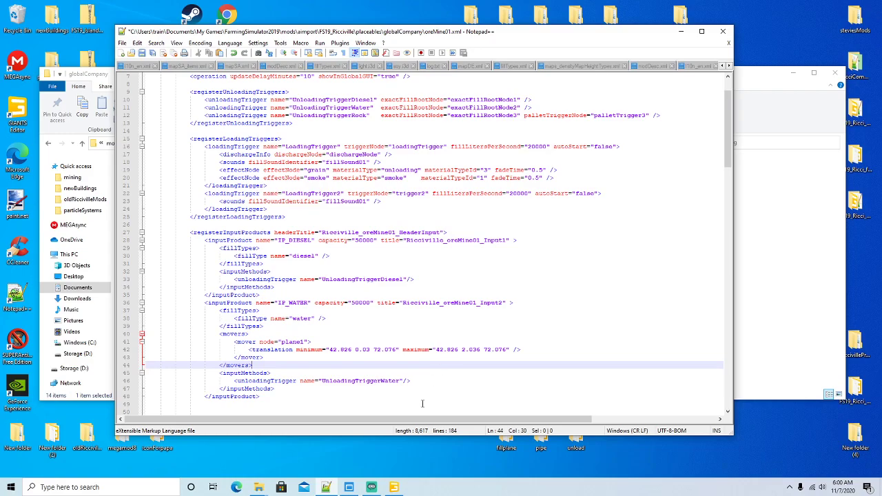
pyautogui.click(394, 487)
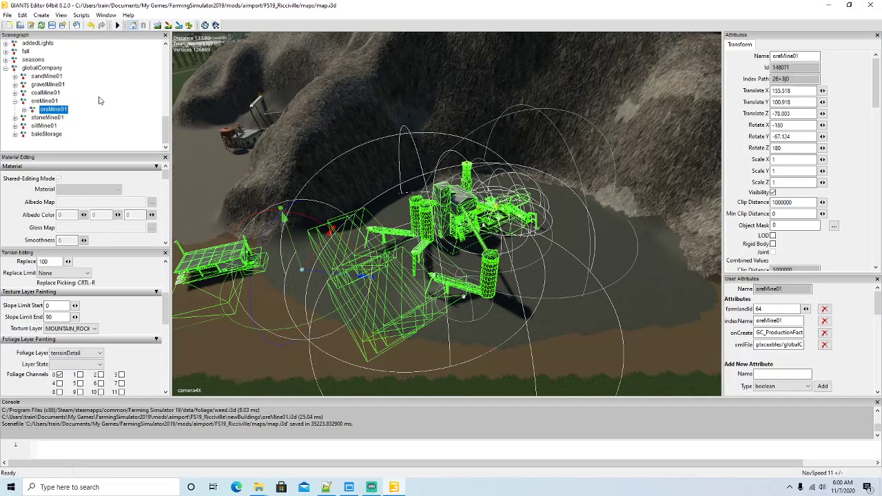
pyautogui.click(23, 109)
pyautogui.scroll(-1, 85, 125)
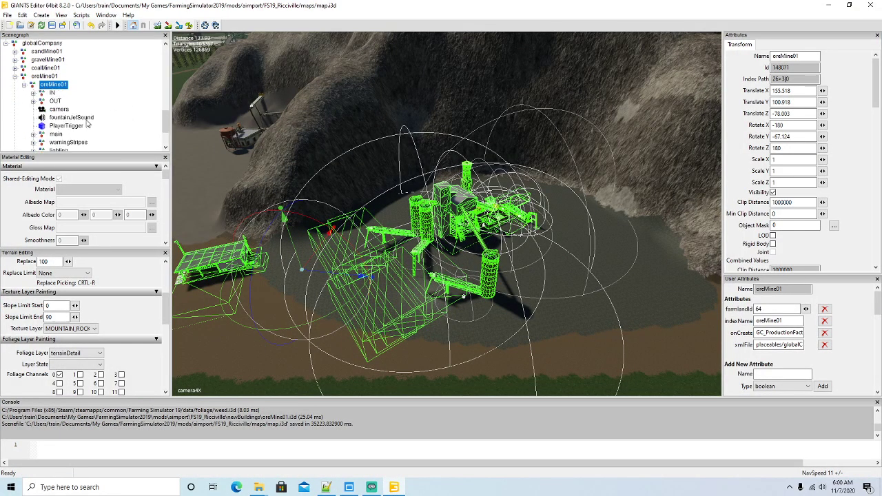
pyautogui.scroll(-1, 64, 135)
pyautogui.click(33, 109)
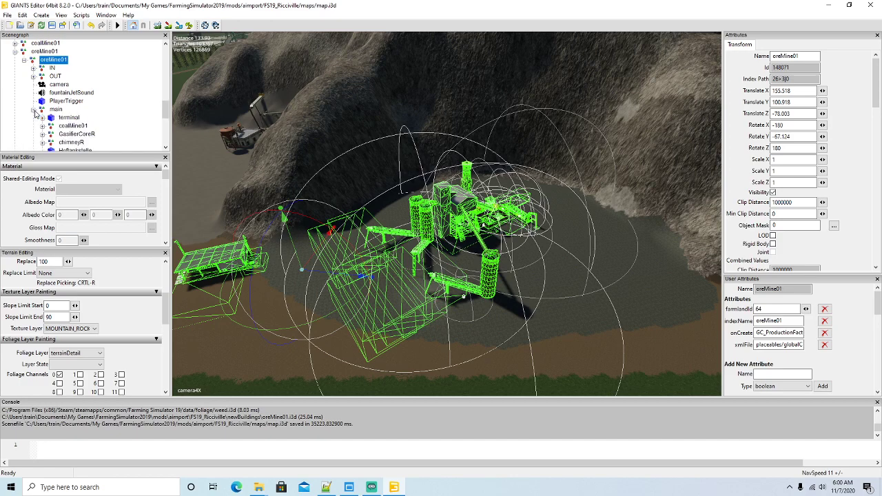
pyautogui.scroll(-1, 79, 124)
pyautogui.scroll(-3, 77, 124)
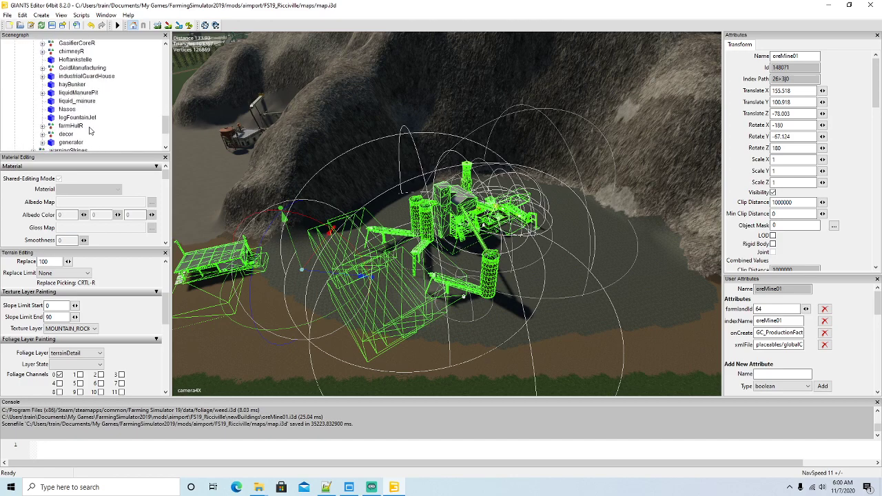
pyautogui.click(53, 104)
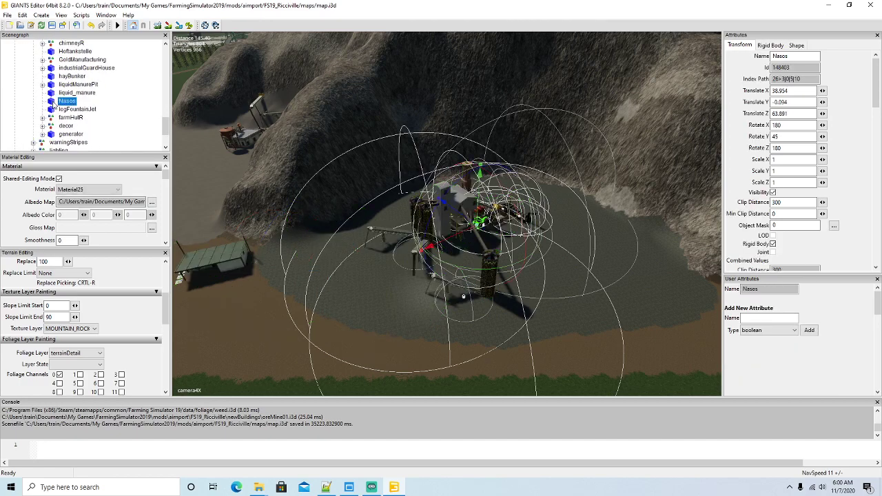
pyautogui.scroll(1, 52, 119)
pyautogui.scroll(2, 54, 86)
pyautogui.click(33, 93)
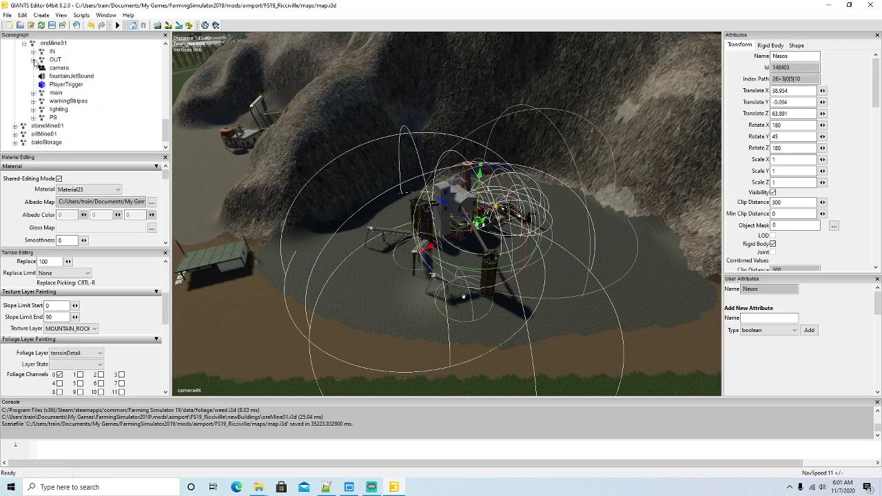
pyautogui.click(33, 51)
pyautogui.click(53, 85)
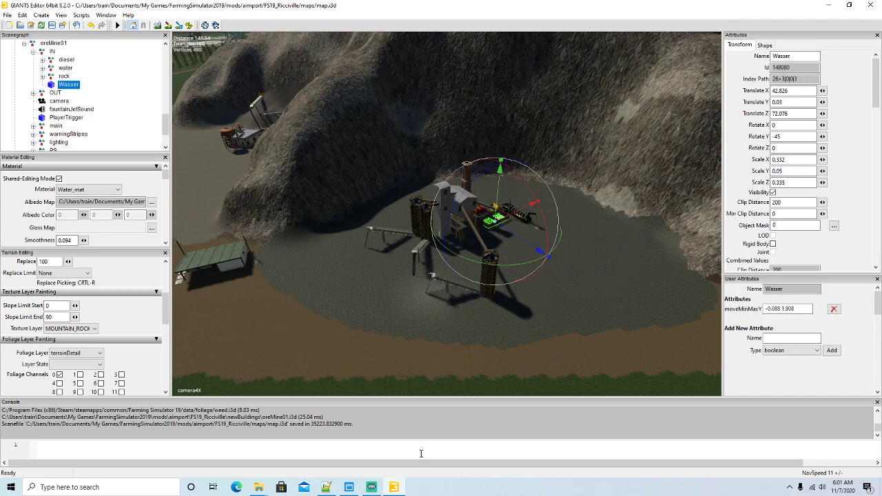
# - Return to Notepad++ and compare the IP_WATER mover's translation line with the Wasser plane's position in GIANTS Editor
pyautogui.click(327, 488)
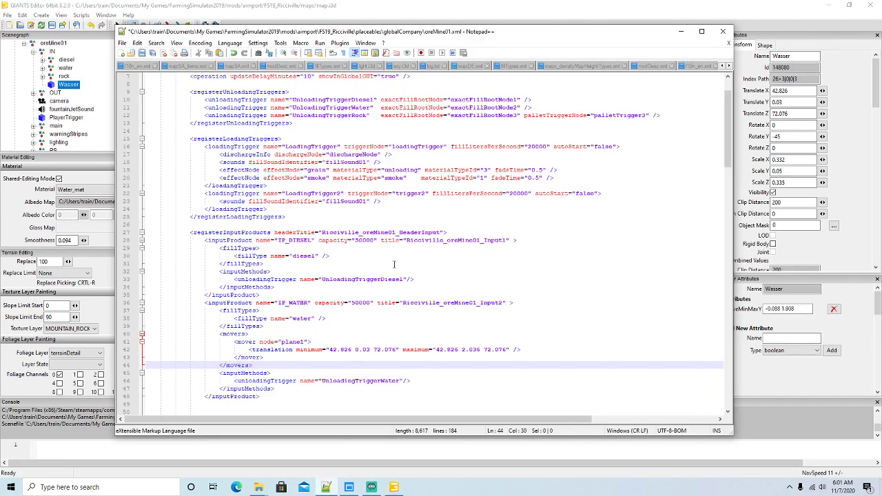
pyautogui.scroll(-1, 383, 272)
pyautogui.click(344, 326)
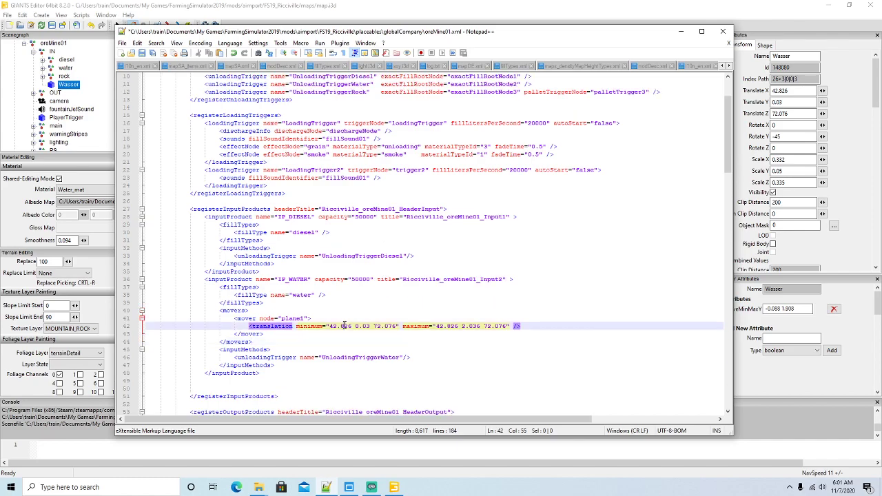
pyautogui.click(681, 31)
pyautogui.click(334, 487)
# - Check the water capacity in coalMine01.xml, set the IP_WATER capacity in oreMine01.xml to 1000000 and save the file
pyautogui.click(703, 31)
pyautogui.scroll(-3, 383, 129)
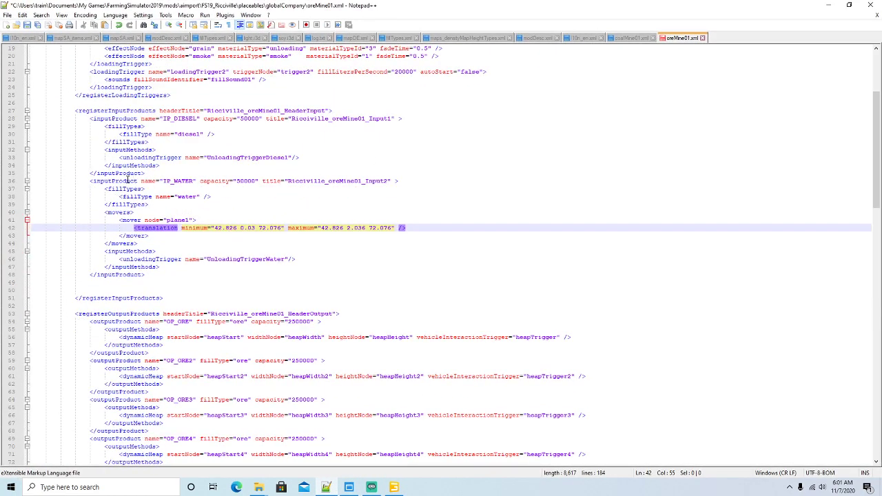
pyautogui.click(158, 181)
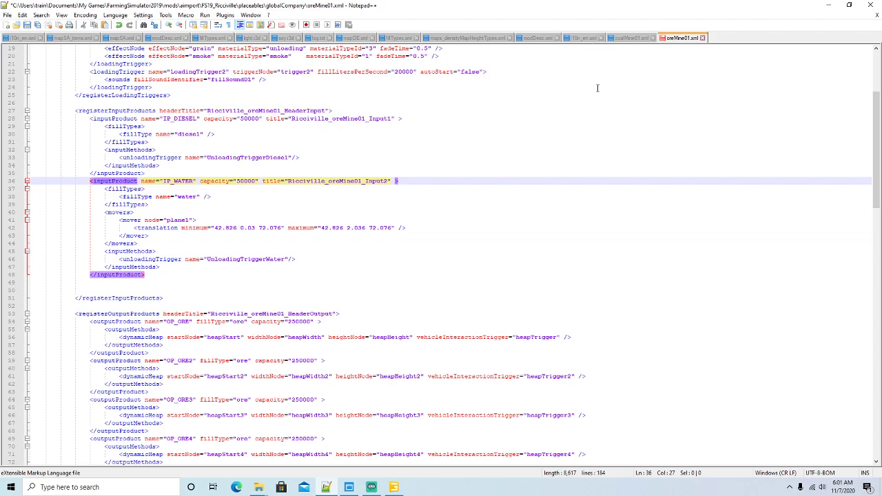
pyautogui.click(631, 38)
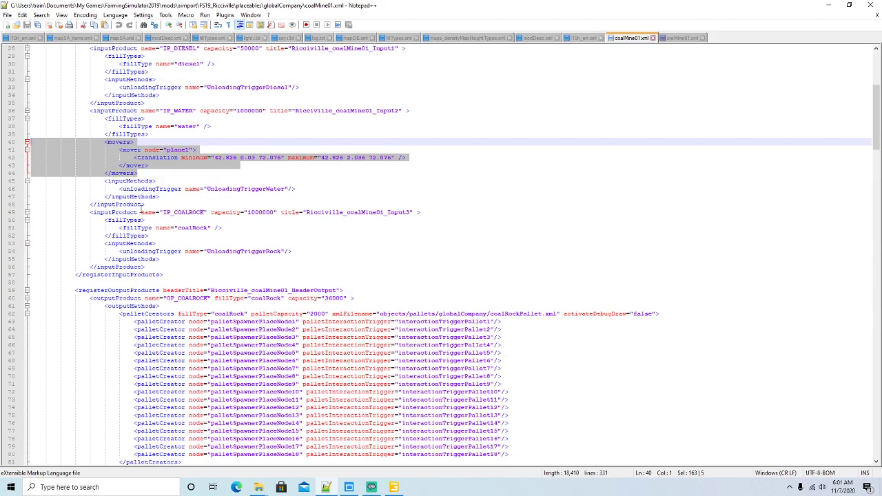
pyautogui.click(146, 212)
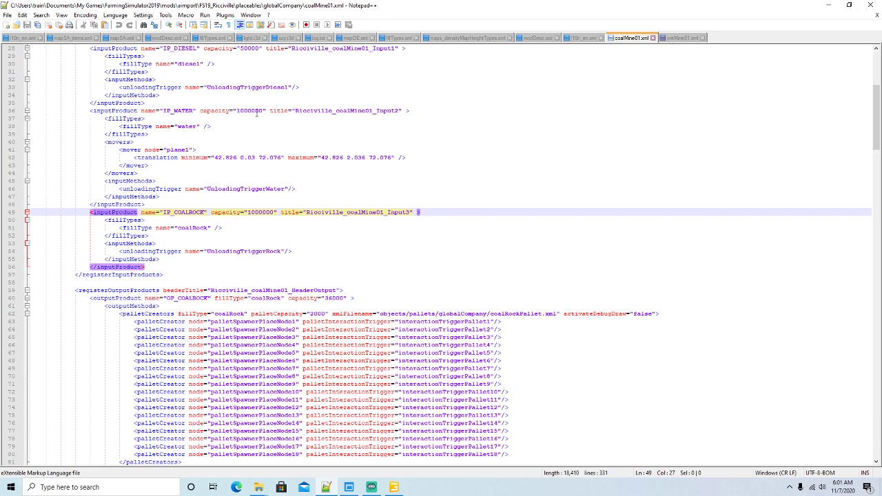
pyautogui.click(679, 38)
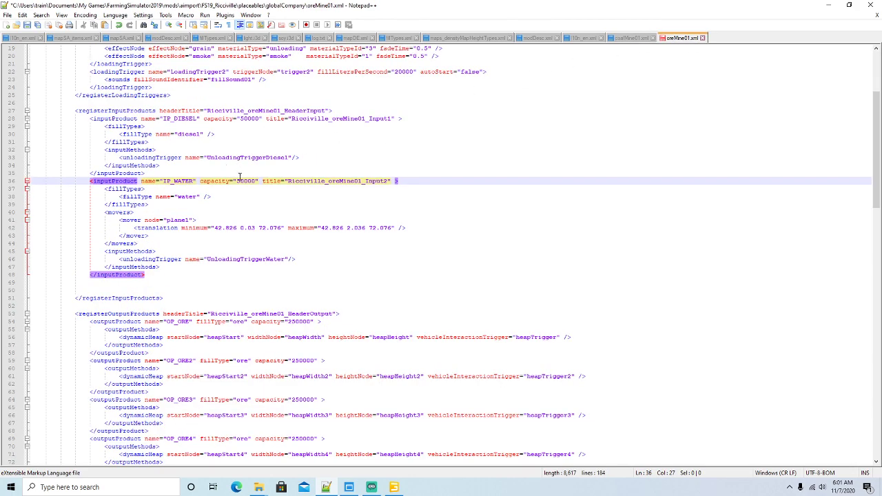
pyautogui.click(256, 181)
pyautogui.press('BackSpace')
pyautogui.press('BackSpace')
pyautogui.press('BackSpace')
pyautogui.press('BackSpace')
pyautogui.press('BackSpace')
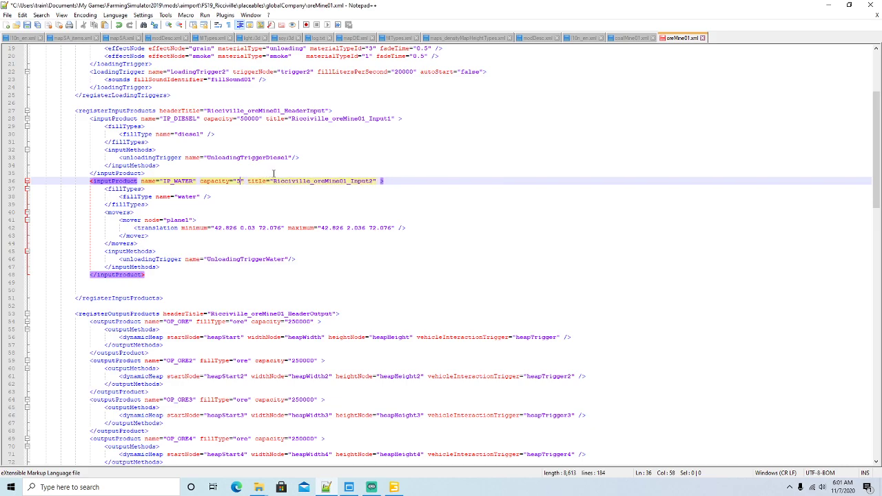
pyautogui.write('1000000')
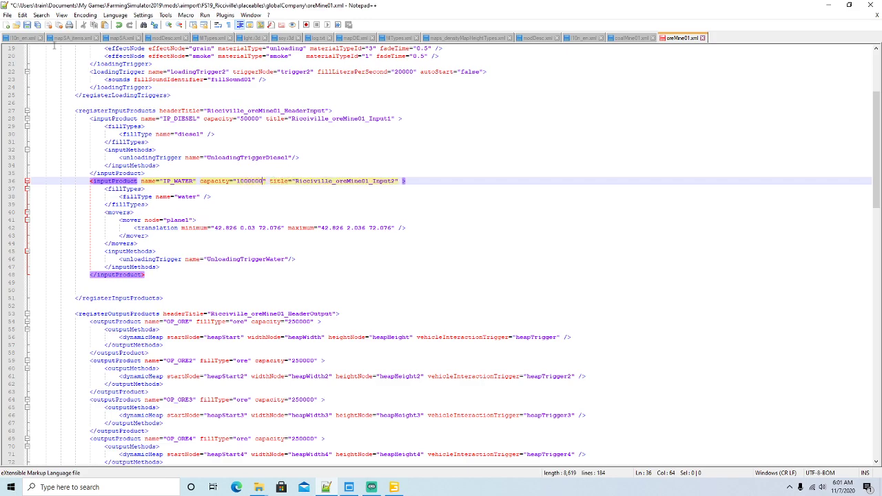
pyautogui.hotkey('ctrl', 's')
# - Copy the IP_DIESEL inputProduct block in oreMine01.xml and insert the duplicate after the IP_WATER block
pyautogui.click(126, 119)
pyautogui.moveTo(147, 173); pyautogui.dragTo(36, 121)
pyautogui.hotkey('ctrl', 'c')
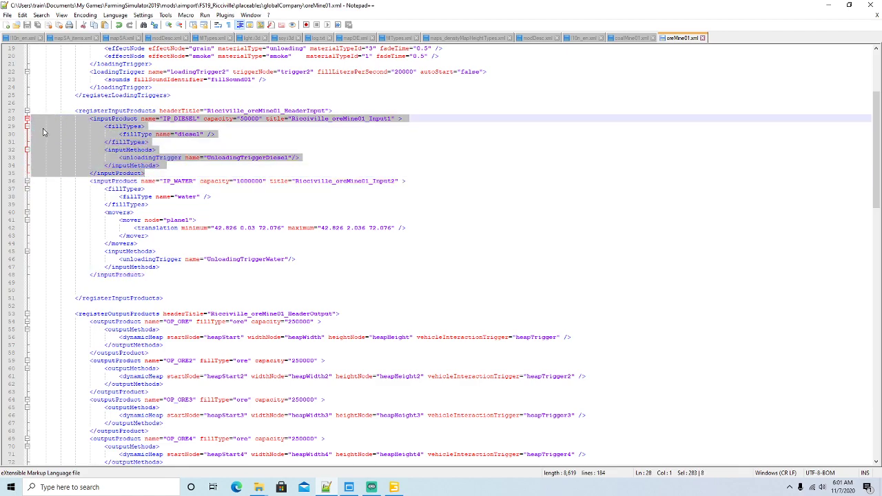
pyautogui.click(119, 182)
pyautogui.click(51, 283)
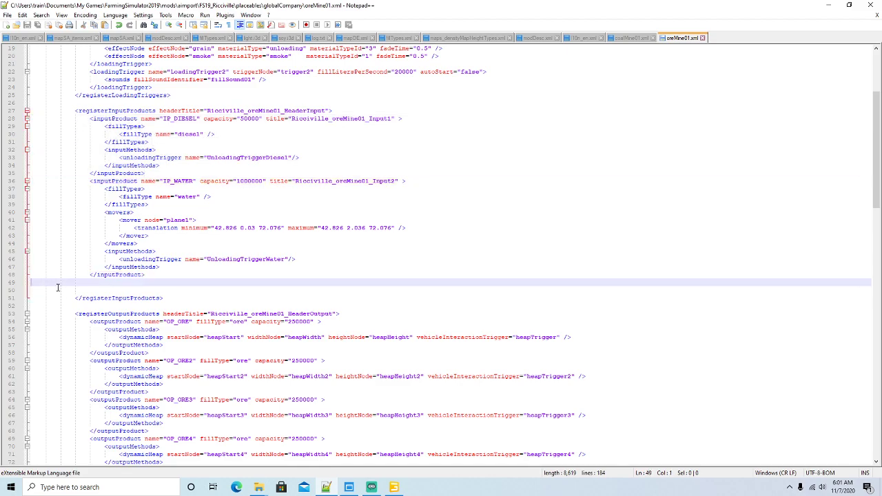
pyautogui.hotkey('ctrl', 'v')
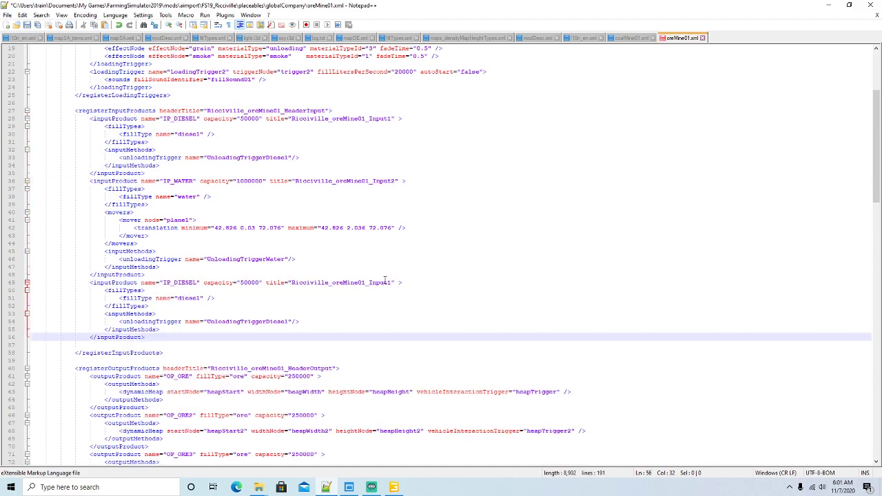
# - Set the duplicated input product's title to Ricciville_oreMine01_Input3 and its capacity to 1000000
pyautogui.click(391, 282)
pyautogui.press('BackSpace')
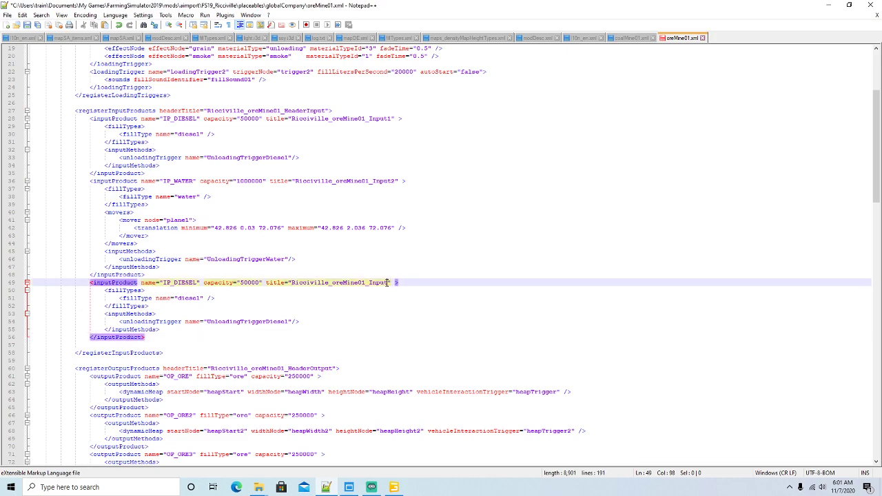
pyautogui.write('3')
pyautogui.click(260, 283)
pyautogui.press('BackSpace')
pyautogui.press('BackSpace')
pyautogui.press('BackSpace')
pyautogui.press('BackSpace')
pyautogui.press('BackSpace')
pyautogui.write('1000000')
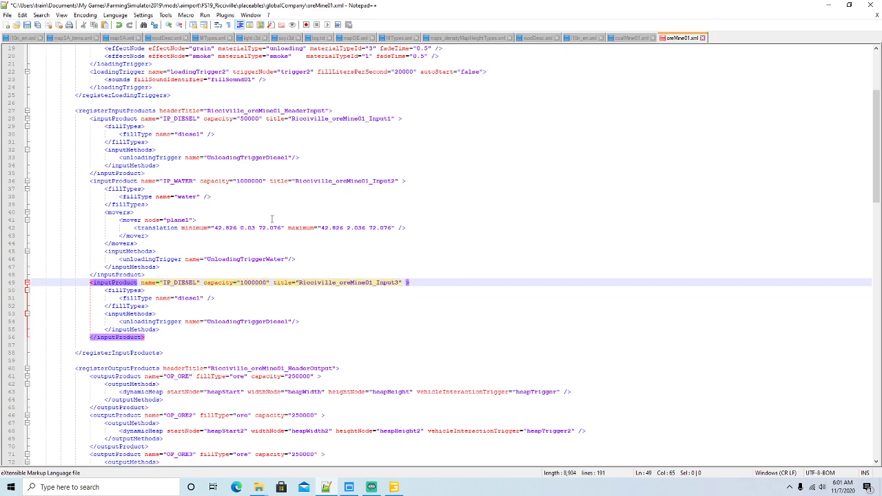
# - Rename the duplicated input product to IP_OREROCK
pyautogui.moveTo(197, 282); pyautogui.dragTo(200, 281)
pyautogui.press('Left')
pyautogui.press('BackSpace')
pyautogui.press('BackSpace')
pyautogui.press('BackSpace')
pyautogui.press('BackSpace')
pyautogui.press('BackSpace')
pyautogui.press('BackSpace')
pyautogui.write('ORE01')
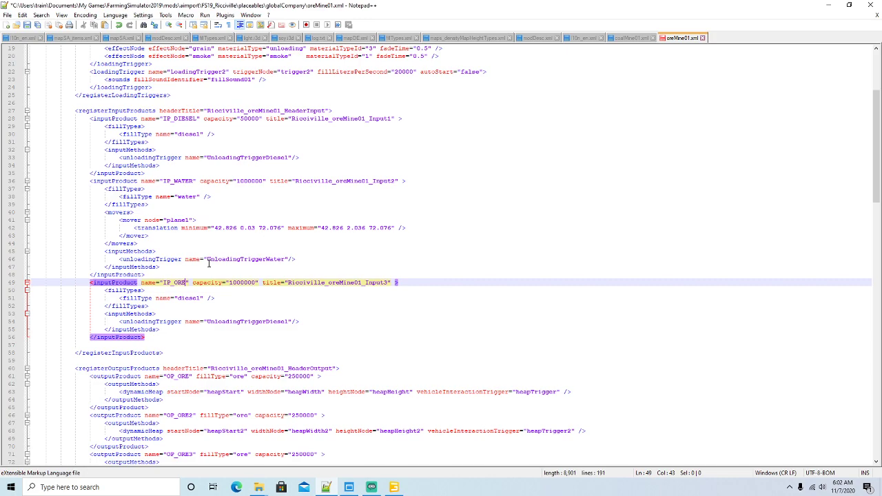
pyautogui.write('CR')
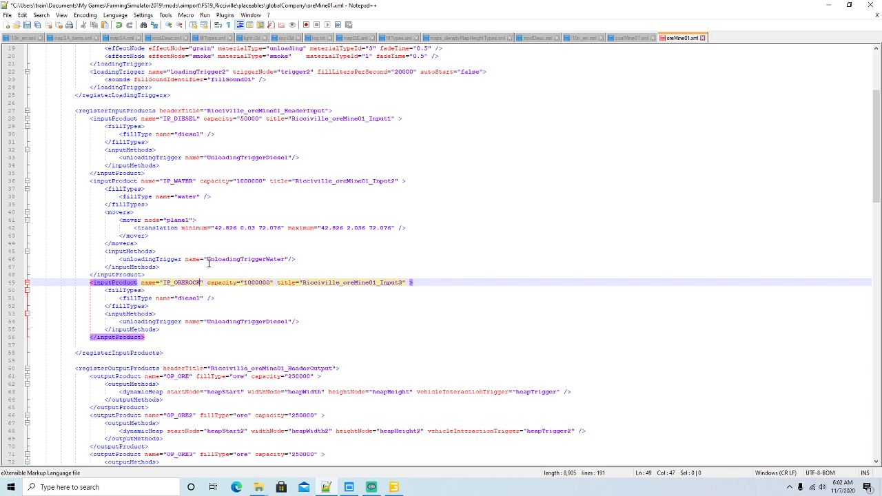
# - Set the fillType name of the IP_OREROCK input to oreRock
pyautogui.press('Down')
pyautogui.press('Down')
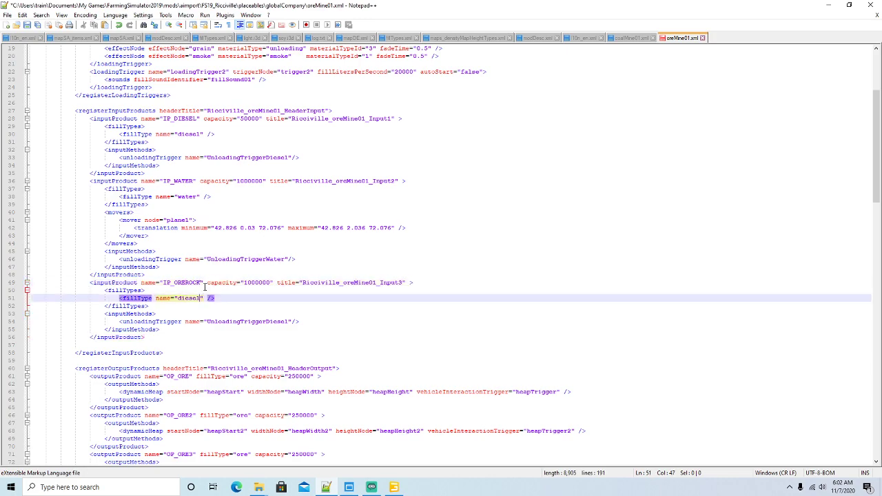
pyautogui.press('BackSpace')
pyautogui.press('BackSpace')
pyautogui.press('BackSpace')
pyautogui.press('BackSpace')
pyautogui.press('BackSpace')
pyautogui.press('BackSpace')
pyautogui.write('oreRock')
# - Set the IP_OREROCK input's unloading trigger to UnloadingTriggerRock and save oreMine01.xml
pyautogui.scroll(3, 295, 243)
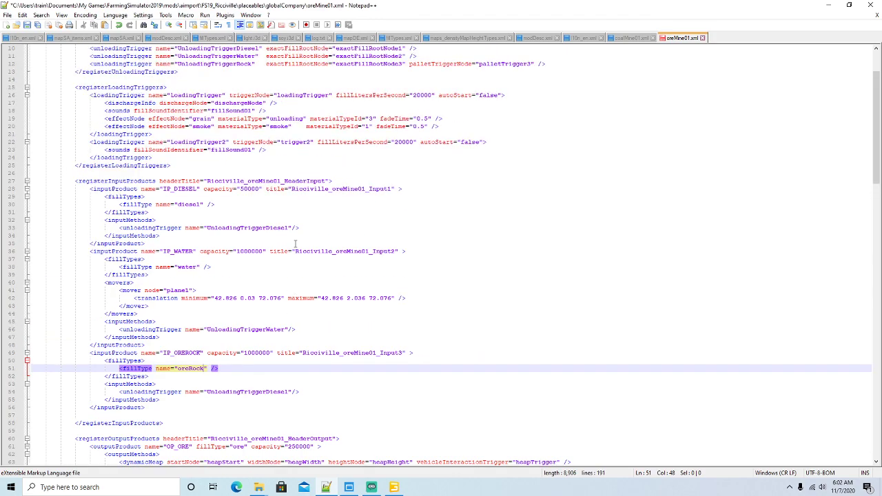
pyautogui.scroll(-3, 279, 308)
pyautogui.click(289, 321)
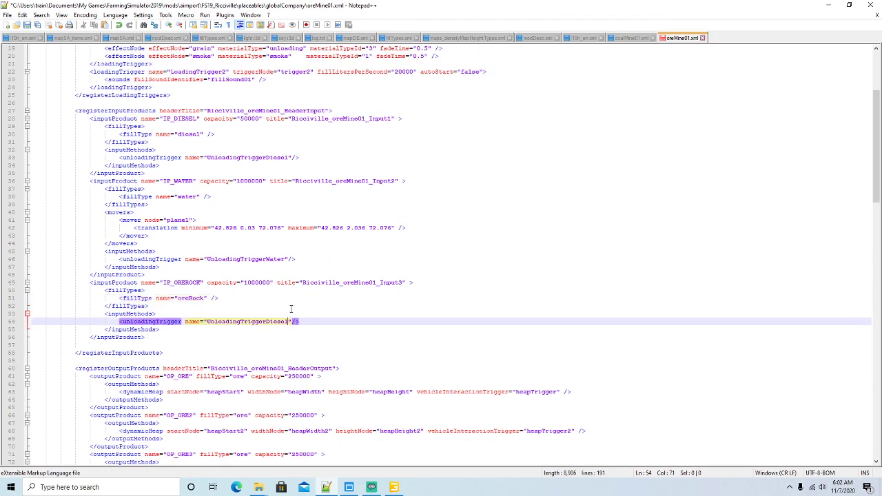
pyautogui.press('BackSpace')
pyautogui.press('BackSpace')
pyautogui.press('BackSpace')
pyautogui.press('BackSpace')
pyautogui.press('BackSpace')
pyautogui.press('BackSpace')
pyautogui.press('BackSpace')
pyautogui.write('Rock')
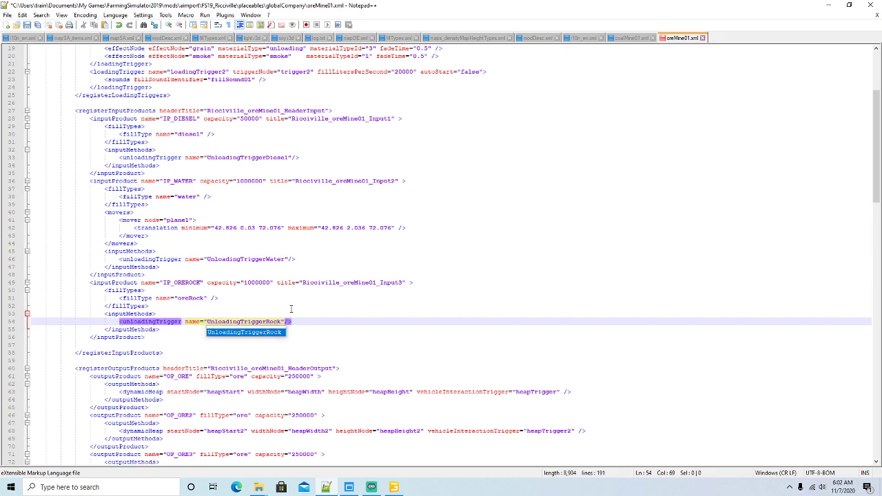
pyautogui.press('Right')
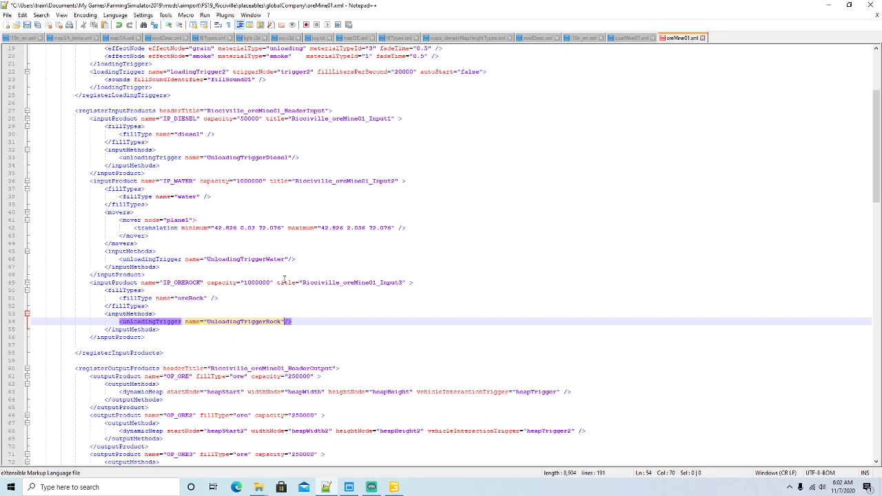
pyautogui.click(125, 283)
pyautogui.hotkey('ctrl', 's')
# - Compare the registerOutputProducts section of coalMine01.xml with the one in oreMine01.xml, checking the number of heap outputs
pyautogui.click(629, 38)
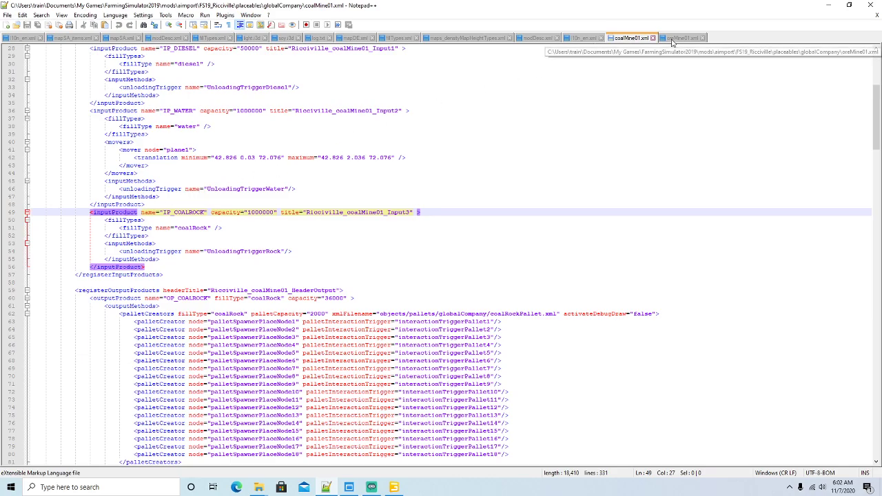
pyautogui.scroll(-6, 114, 148)
pyautogui.click(114, 148)
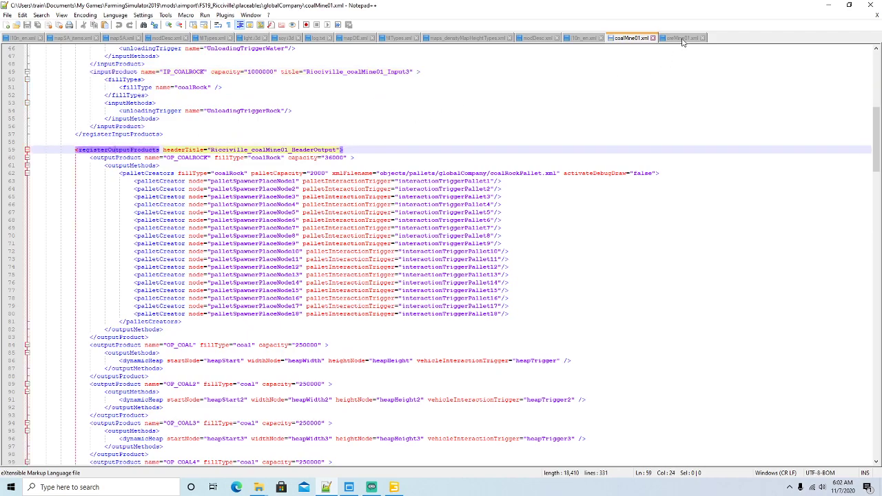
pyautogui.click(683, 38)
pyautogui.scroll(-7, 255, 155)
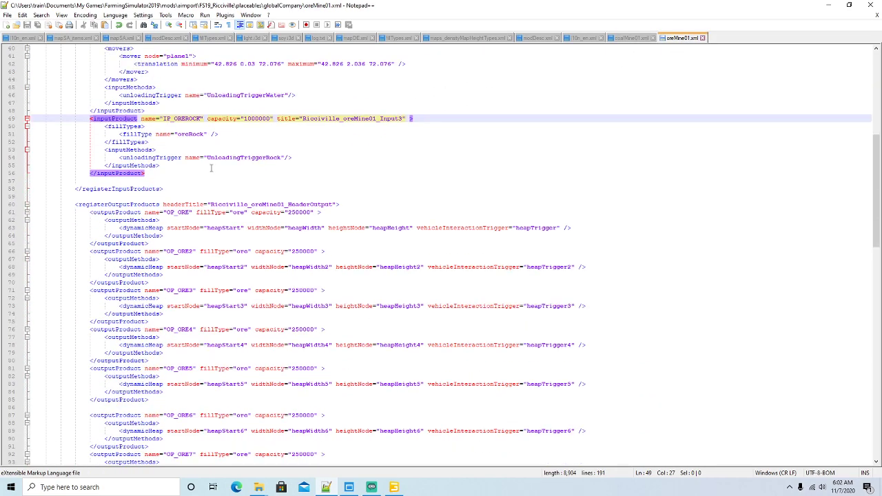
pyautogui.click(134, 204)
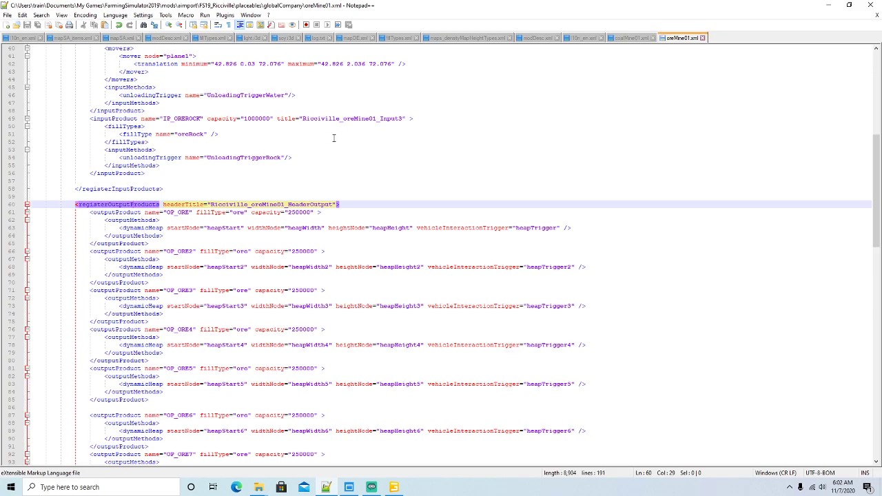
pyautogui.scroll(-8, 334, 138)
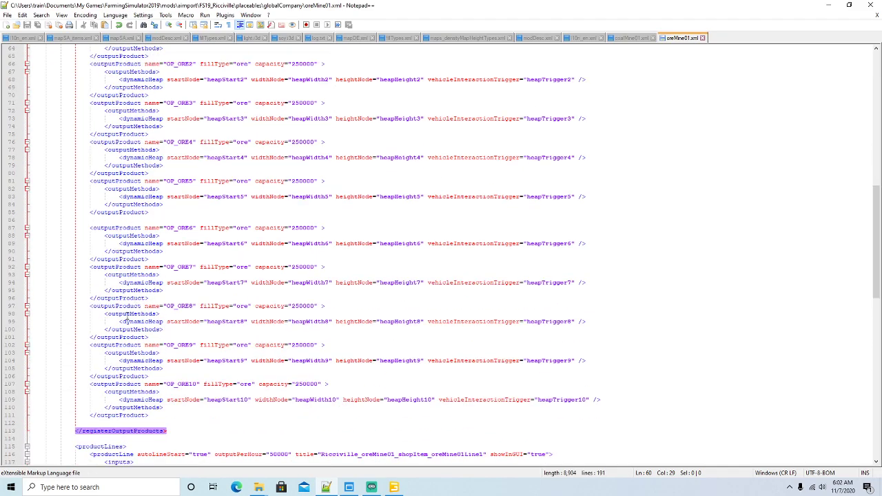
pyautogui.click(629, 38)
pyautogui.scroll(-12, 252, 224)
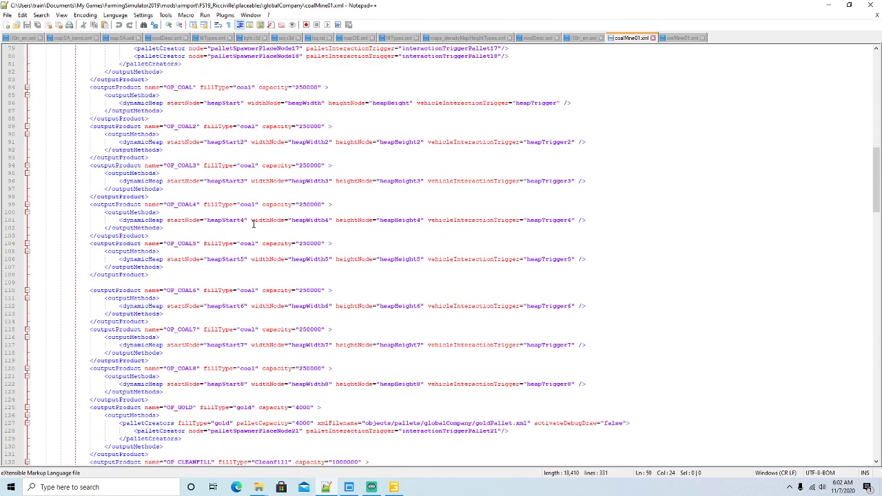
pyautogui.click(150, 321)
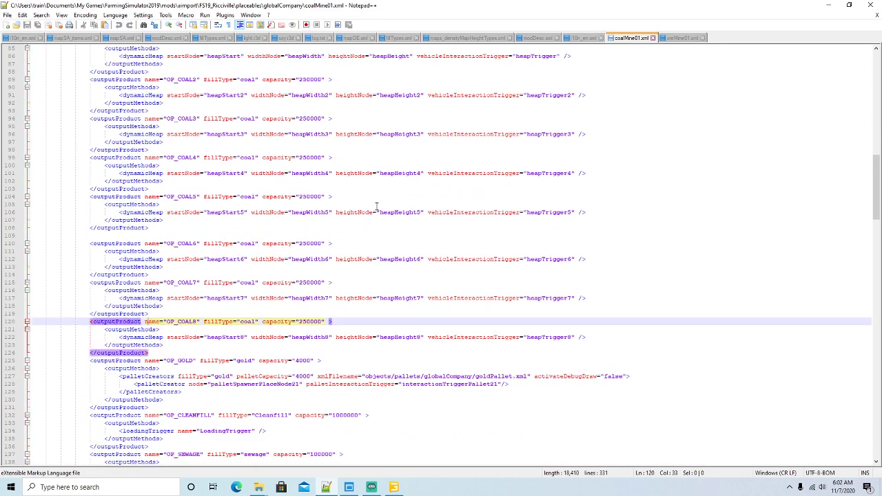
pyautogui.click(675, 38)
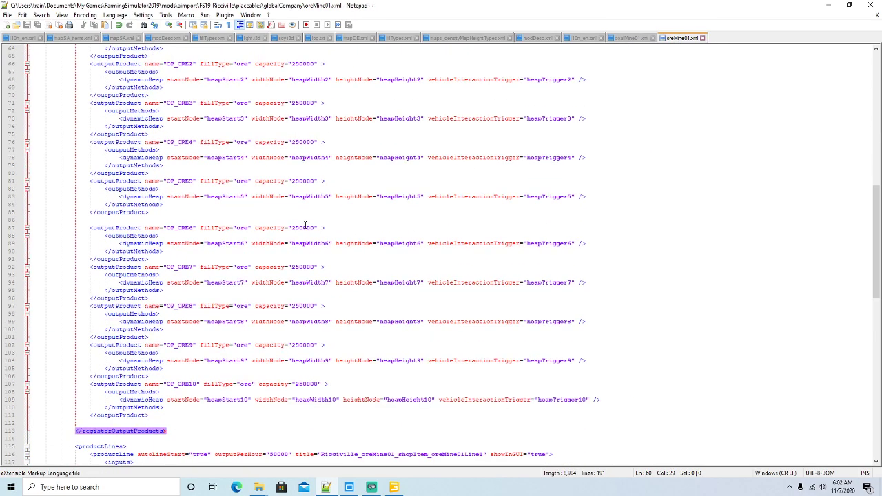
# - Select the complete OP_ORE10 outputProduct block in oreMine01.xml
pyautogui.click(145, 345)
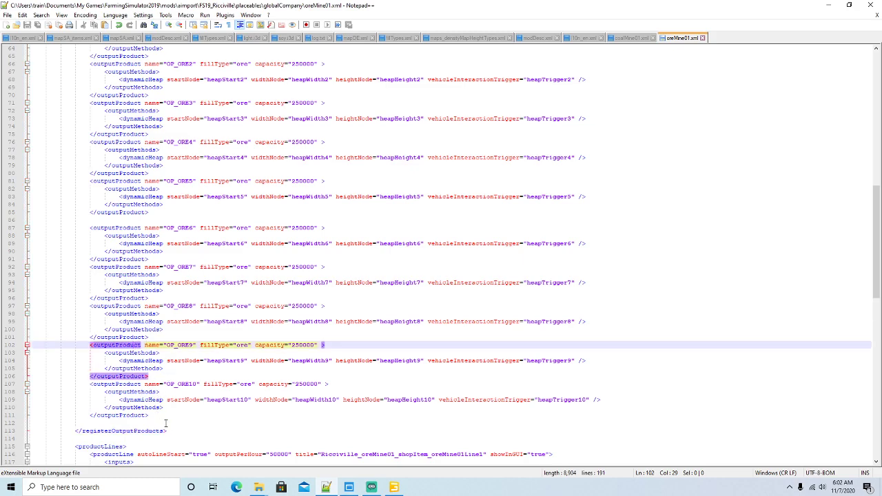
pyautogui.click(140, 384)
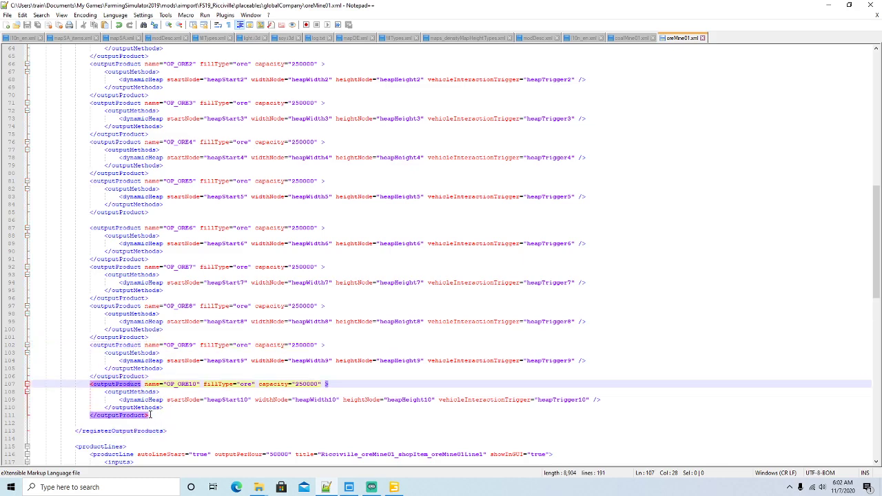
pyautogui.moveTo(149, 416); pyautogui.dragTo(31, 391)
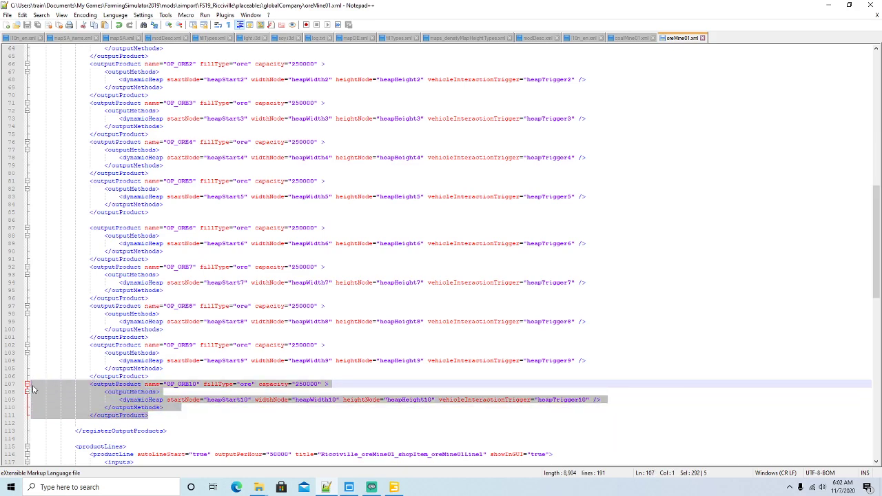
# - Delete the OP_ORE10 and OP_ORE9 output product blocks from oreMine01.xml
pyautogui.press('Delete')
pyautogui.click(142, 353)
pyautogui.moveTo(150, 377); pyautogui.dragTo(32, 346)
pyautogui.press('Delete')
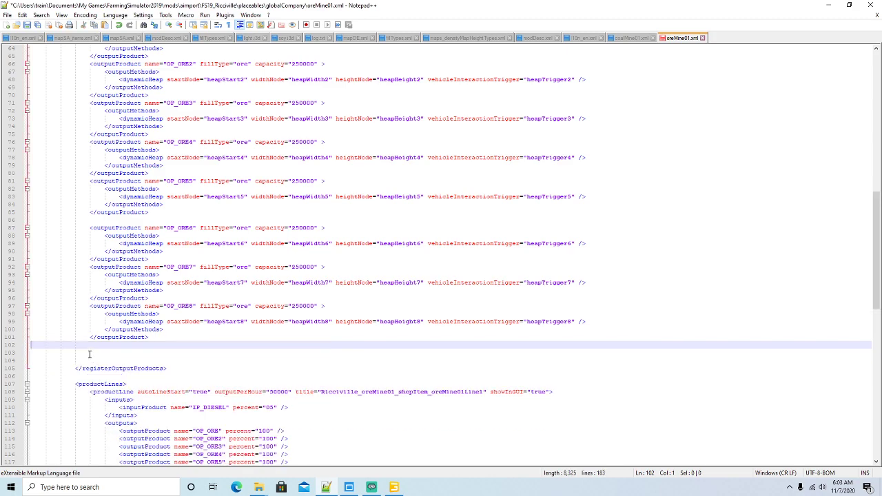
# - Copy the OP_COALROCK output product block from coalMine01.xml onto a new line directly under the opening registerOutputProducts tag in oreMine01.xml
pyautogui.scroll(7, 250, 270)
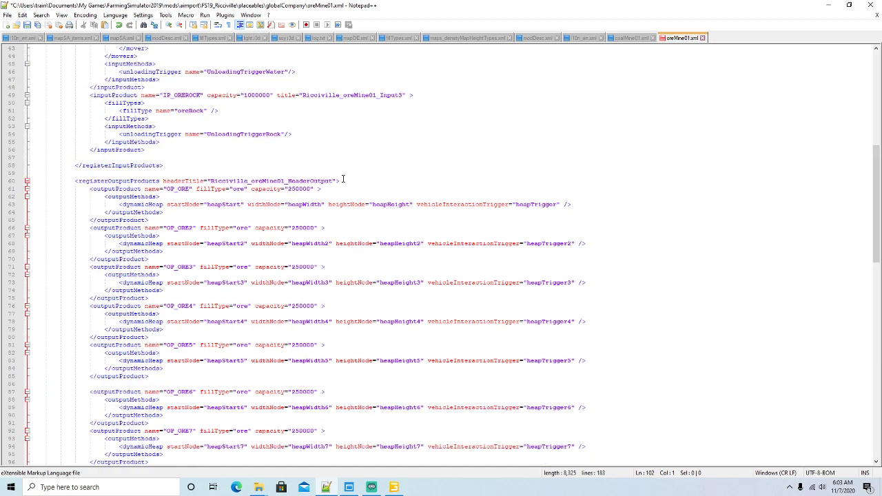
pyautogui.click(361, 178)
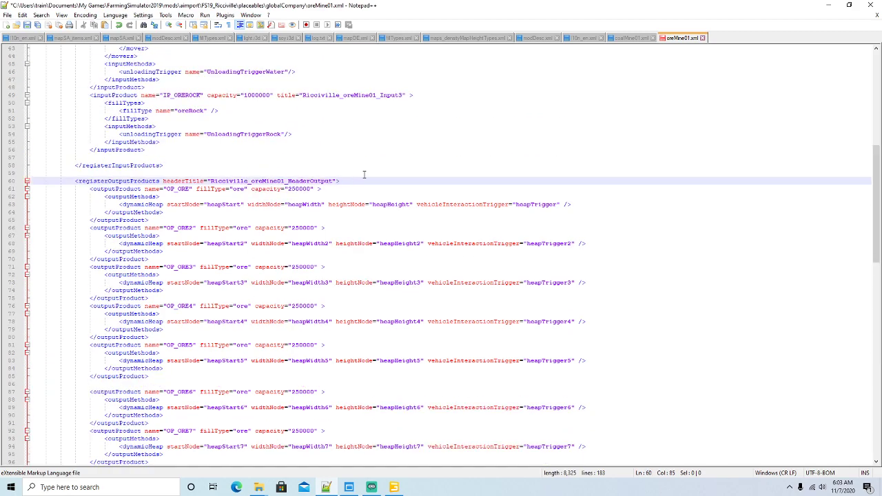
pyautogui.press('Return')
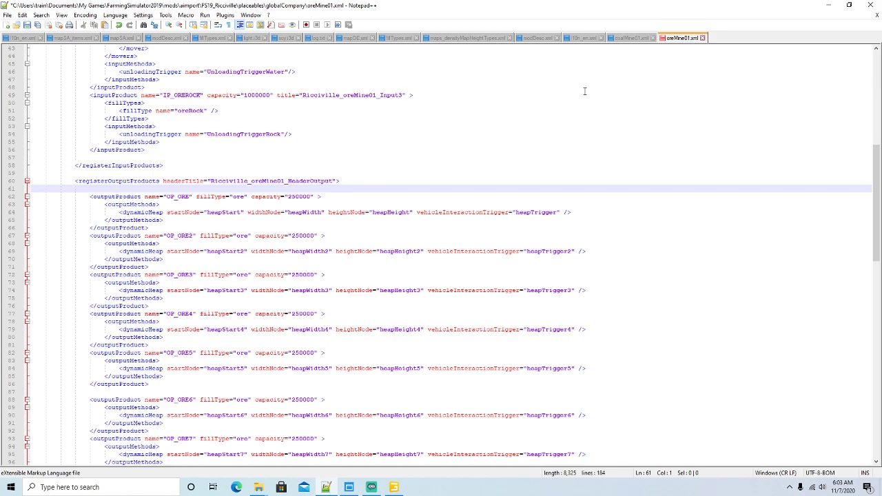
pyautogui.click(624, 39)
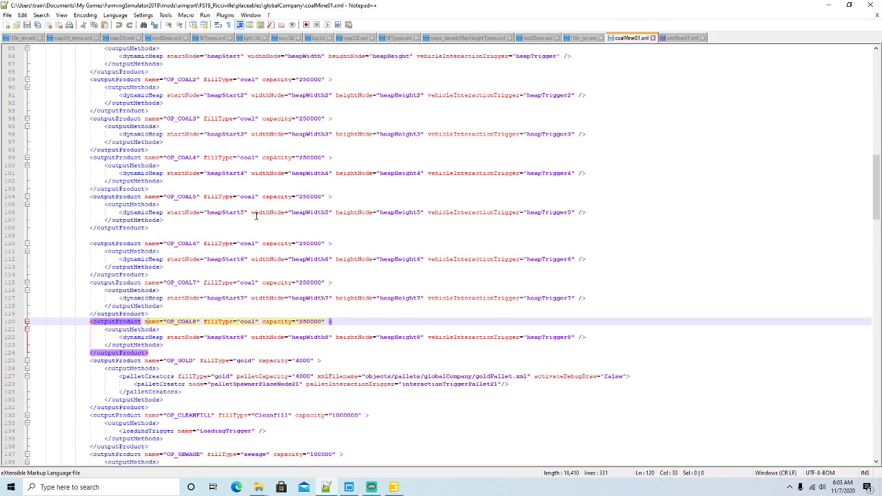
pyautogui.scroll(7, 257, 216)
pyautogui.scroll(8, 257, 215)
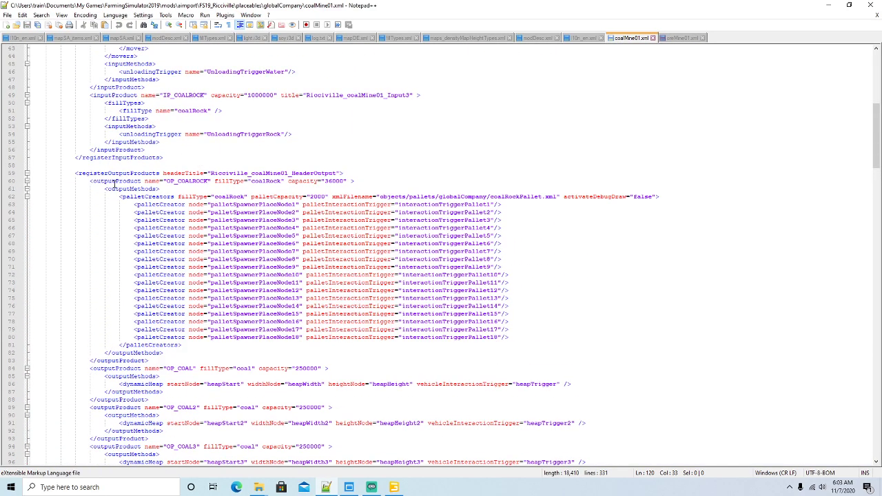
pyautogui.click(115, 181)
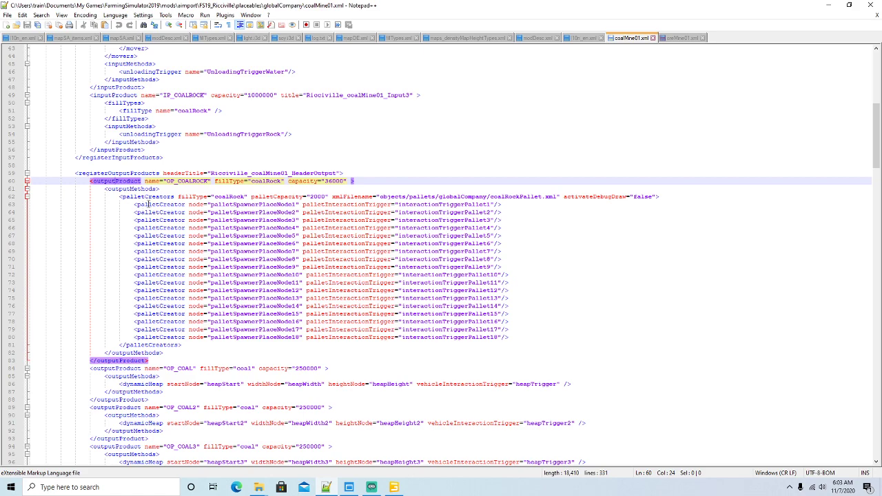
pyautogui.moveTo(151, 363); pyautogui.dragTo(27, 184)
pyautogui.hotkey('ctrl', 'c')
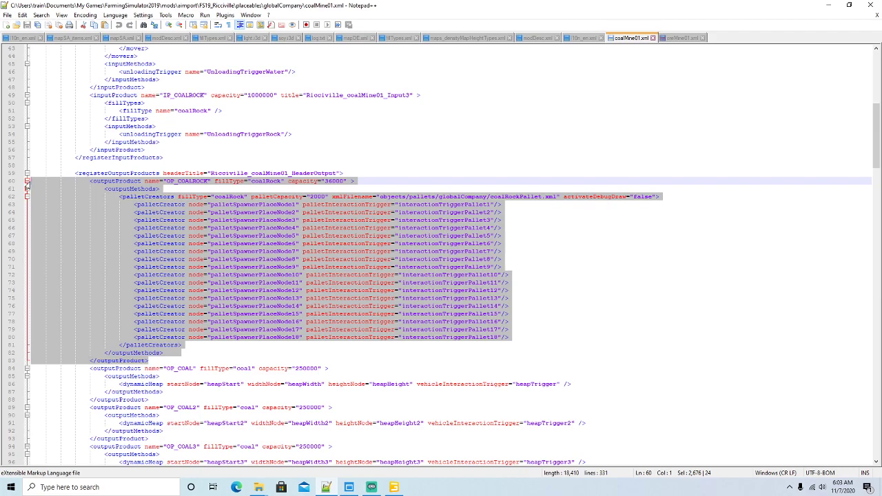
pyautogui.click(672, 38)
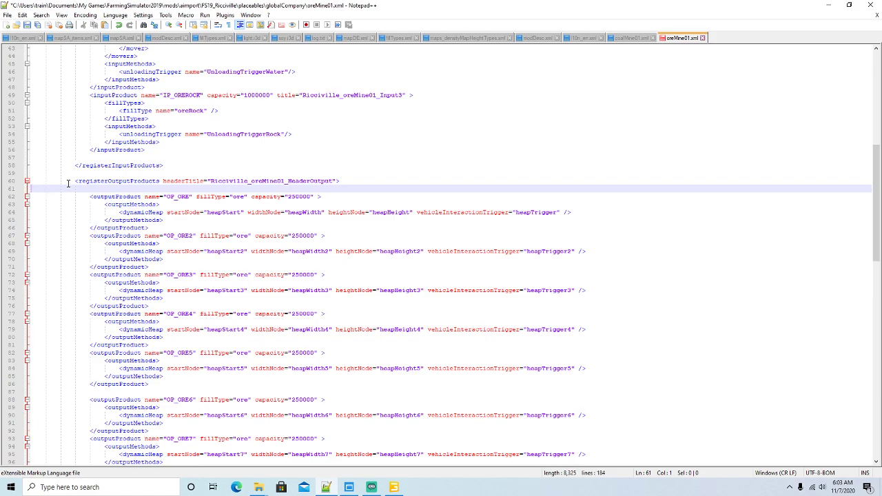
pyautogui.hotkey('ctrl', 'v')
# - Rename the pasted output product from OP_COALROCK to OP_OREROCK
pyautogui.click(194, 189)
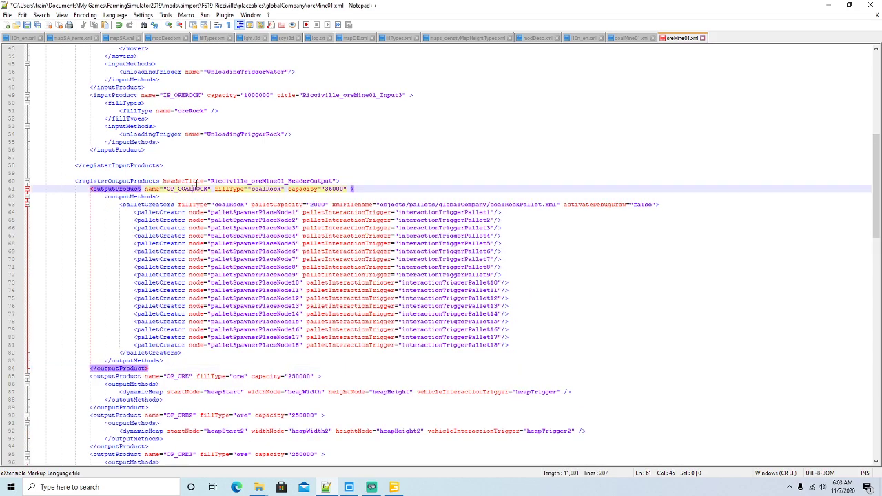
pyautogui.press('BackSpace')
pyautogui.press('BackSpace')
pyautogui.press('BackSpace')
pyautogui.press('BackSpace')
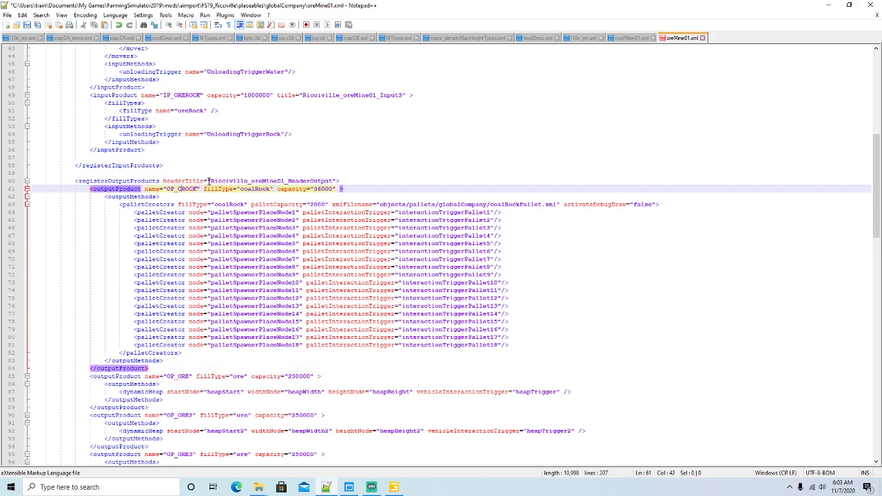
pyautogui.write('ORE')
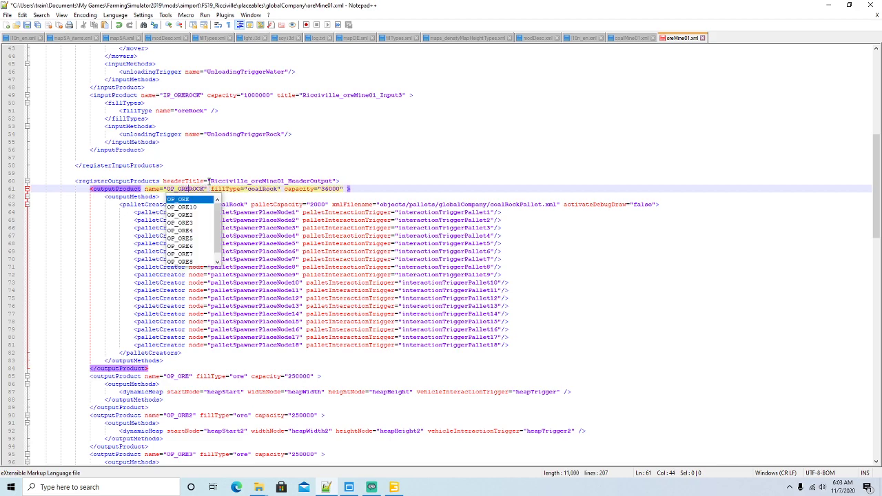
# - Set the fillType of the OP_OREROCK output product to oreRock
pyautogui.press('Right')
pyautogui.press('Right')
pyautogui.press('Right')
pyautogui.press('Right')
pyautogui.press('Right')
pyautogui.press('Right')
pyautogui.press('Right')
pyautogui.press('Right')
pyautogui.press('Right')
pyautogui.press('Right')
pyautogui.press('Right')
pyautogui.press('Right')
pyautogui.press('Right')
pyautogui.press('Right')
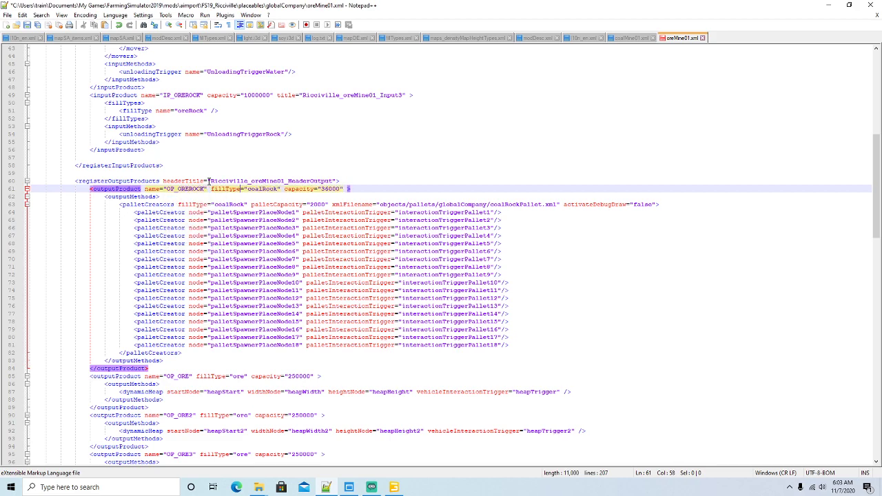
pyautogui.press('Right')
pyautogui.press('BackSpace')
pyautogui.press('BackSpace')
pyautogui.press('BackSpace')
pyautogui.press('BackSpace')
pyautogui.write('ore')
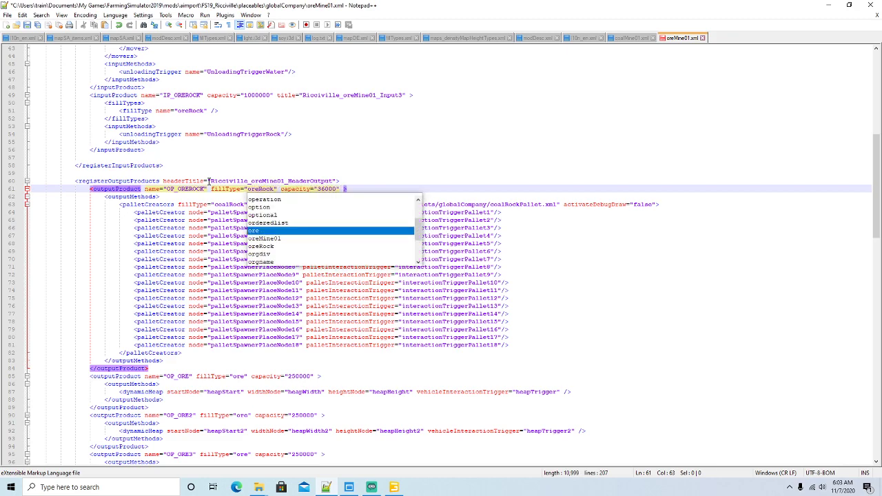
pyautogui.press('Right')
# - Set the fillType in the OP_OREROCK block's palletCreators tag to oreRock
pyautogui.click(230, 205)
pyautogui.press('Delete')
pyautogui.press('BackSpace')
pyautogui.press('BackSpace')
pyautogui.press('BackSpace')
pyautogui.write('ore')
pyautogui.press('Right')
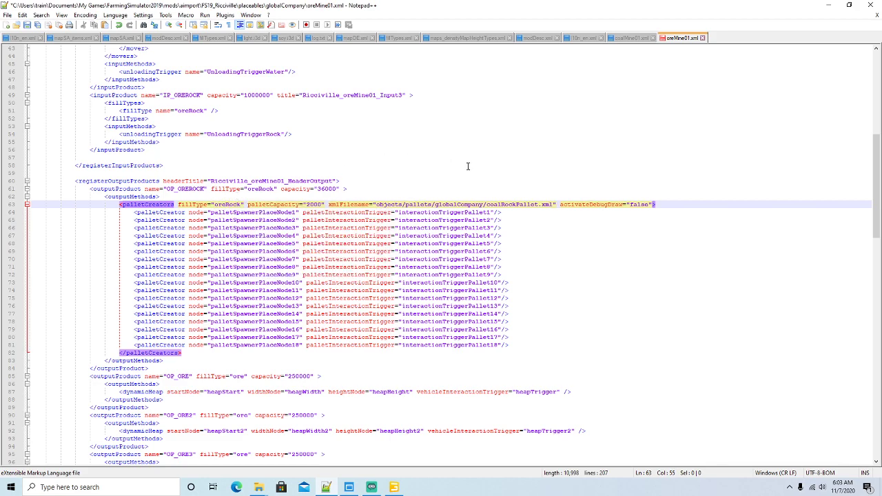
# - Point the palletCreators xmlFilename to objects/pallets/globalCompany/oreRockPallet.xml and save oreMine01.xml
pyautogui.press('End')
pyautogui.press('BackSpace')
pyautogui.press('BackSpace')
pyautogui.press('BackSpace')
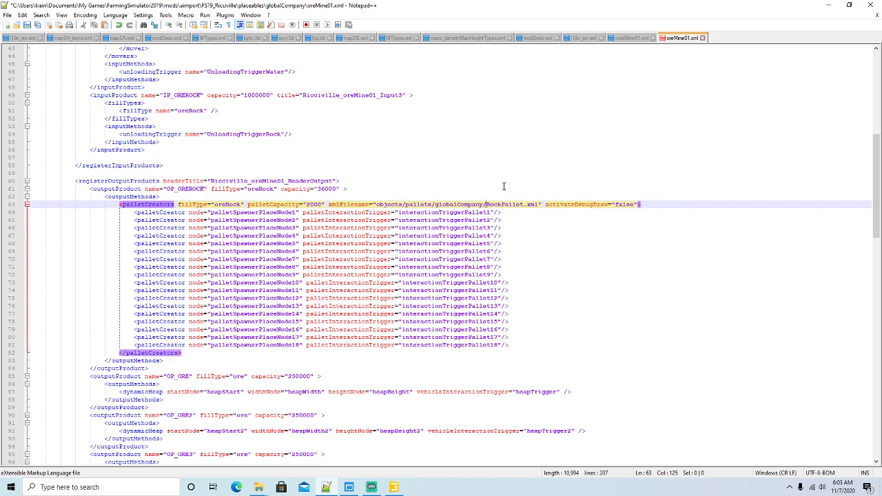
pyautogui.press('BackSpace')
pyautogui.write('ore')
pyautogui.click(129, 188)
pyautogui.click(27, 25)
# - Compare the output products up to and after OP_COAL8 in coalMine01.xml with those around OP_ORE8 in oreMine01.xml
pyautogui.click(627, 38)
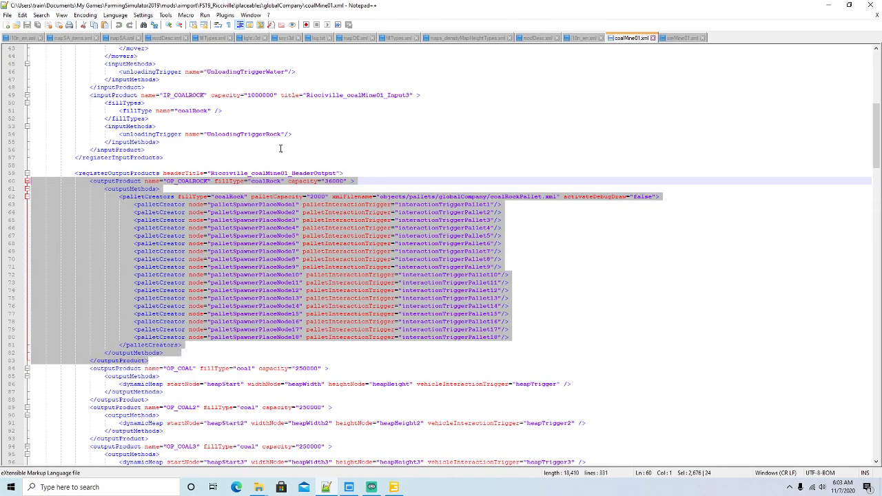
pyautogui.scroll(-7, 281, 155)
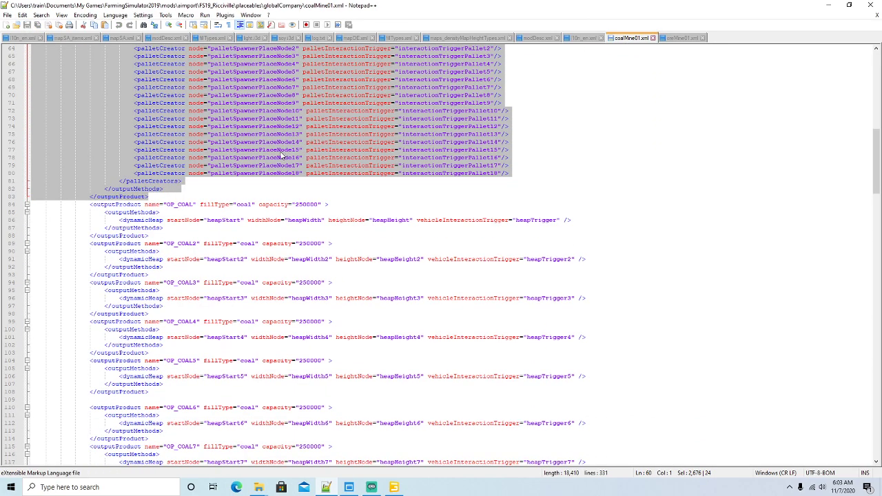
pyautogui.click(125, 202)
pyautogui.scroll(-5, 179, 202)
pyautogui.scroll(-7, 179, 202)
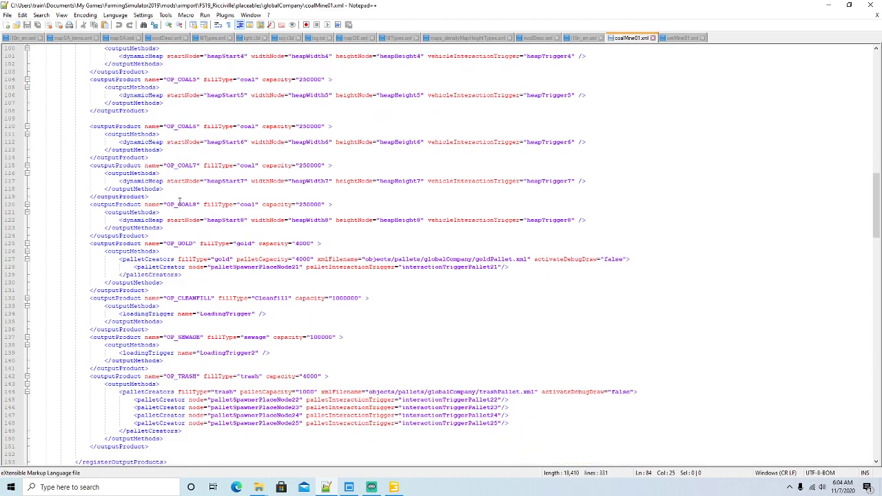
pyautogui.click(174, 204)
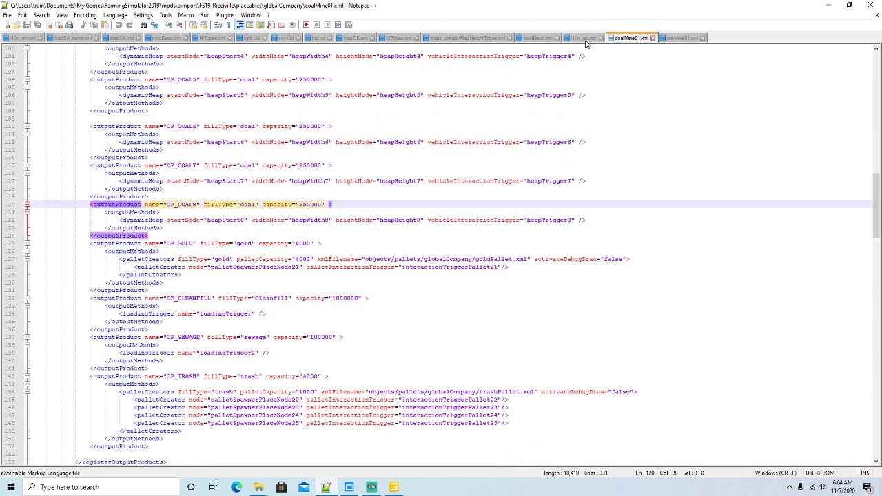
pyautogui.click(679, 38)
pyautogui.scroll(-15, 207, 157)
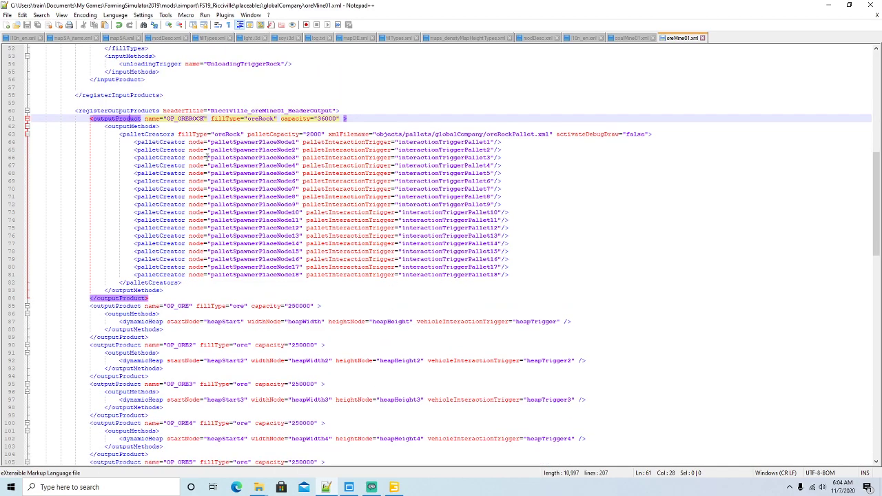
pyautogui.scroll(-3, 207, 157)
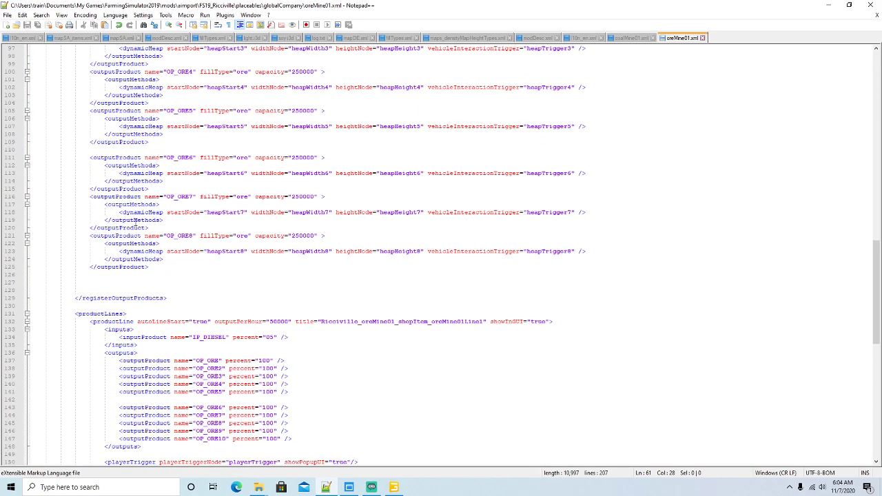
pyautogui.click(147, 236)
# - Copy the OP_GOLD output product block from coalMine01.xml to the line below the OP_ORE8 block in oreMine01.xml
pyautogui.click(628, 38)
pyautogui.scroll(-2, 297, 200)
pyautogui.click(113, 196)
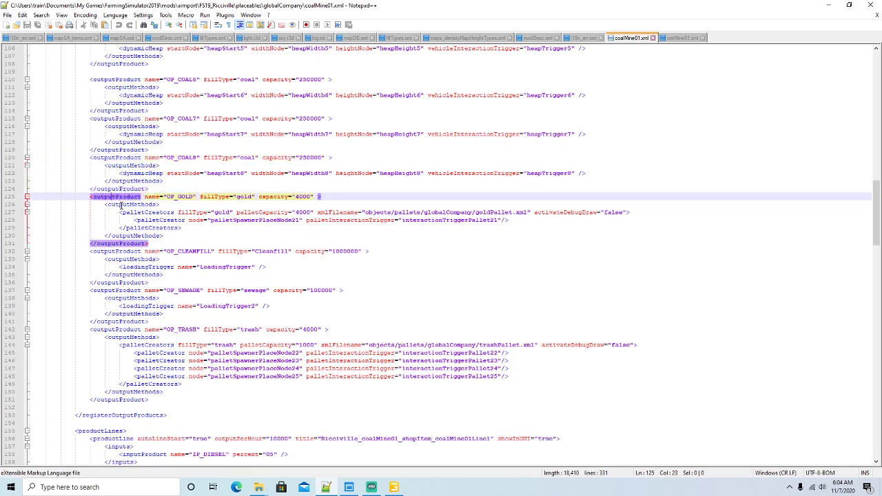
pyautogui.moveTo(151, 243); pyautogui.dragTo(34, 200)
pyautogui.hotkey('ctrl', 'c')
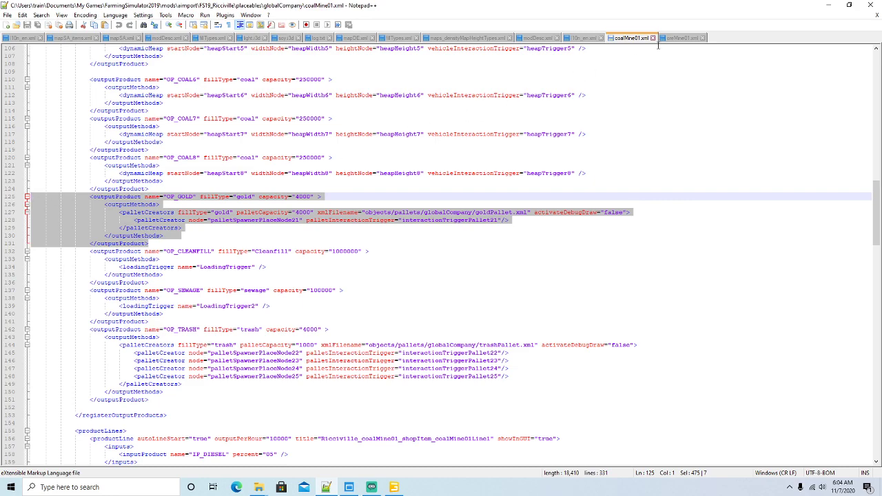
pyautogui.click(679, 38)
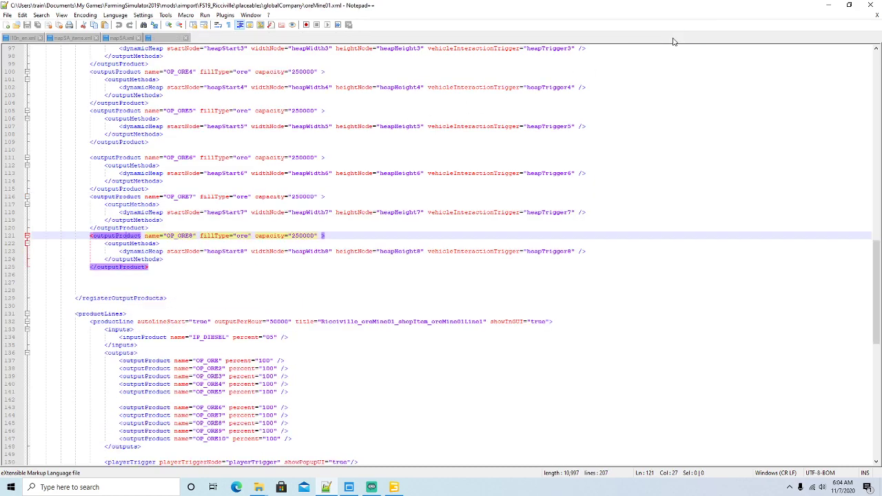
pyautogui.click(33, 276)
pyautogui.hotkey('ctrl', 'v')
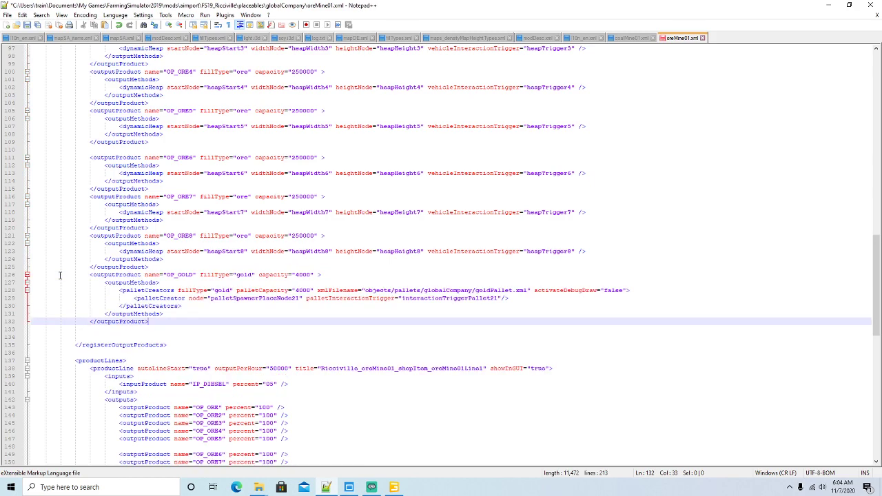
# - Add an empty line below the OP_GOLD block in oreMine01.xml and place the cursor at its start
pyautogui.scroll(-1, 233, 275)
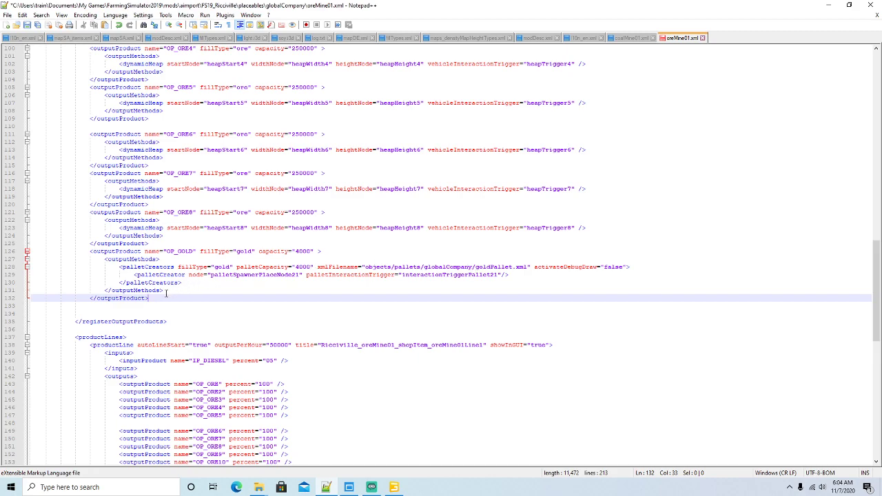
pyautogui.press('Return')
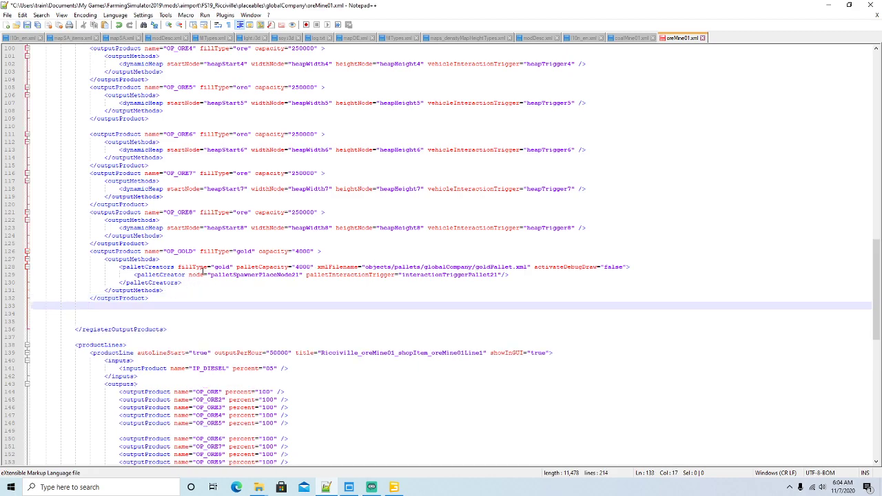
pyautogui.press('Left')
pyautogui.press('Left')
pyautogui.press('Left')
# - Copy the OP_CLEANFILL, OP_SEWAGE and OP_TRASH output product blocks from coalMine01.xml to below the OP_GOLD block in oreMine01.xml
pyautogui.click(629, 38)
pyautogui.scroll(-2, 131, 230)
pyautogui.click(131, 229)
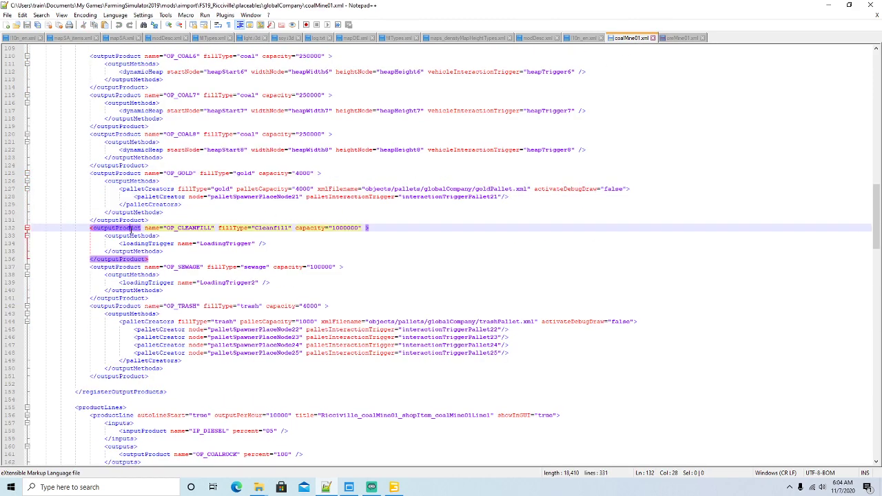
pyautogui.click(120, 266)
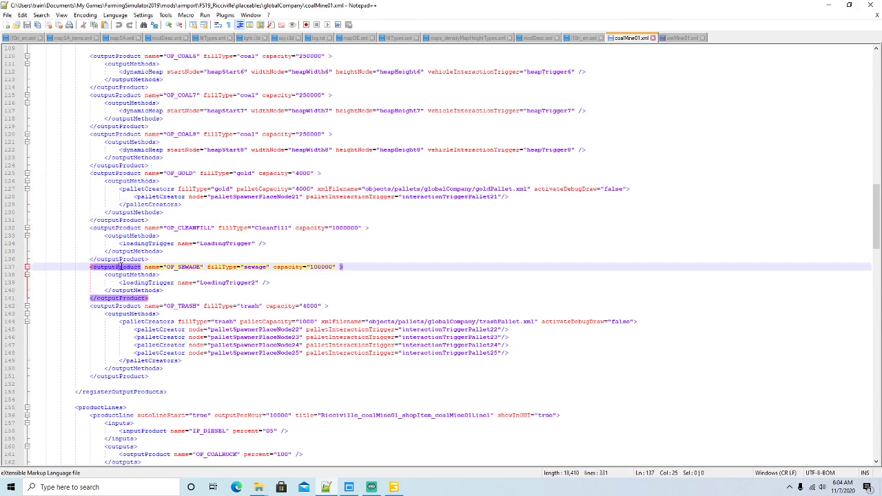
pyautogui.click(119, 306)
pyautogui.moveTo(149, 377); pyautogui.dragTo(29, 228)
pyautogui.hotkey('ctrl', 'c')
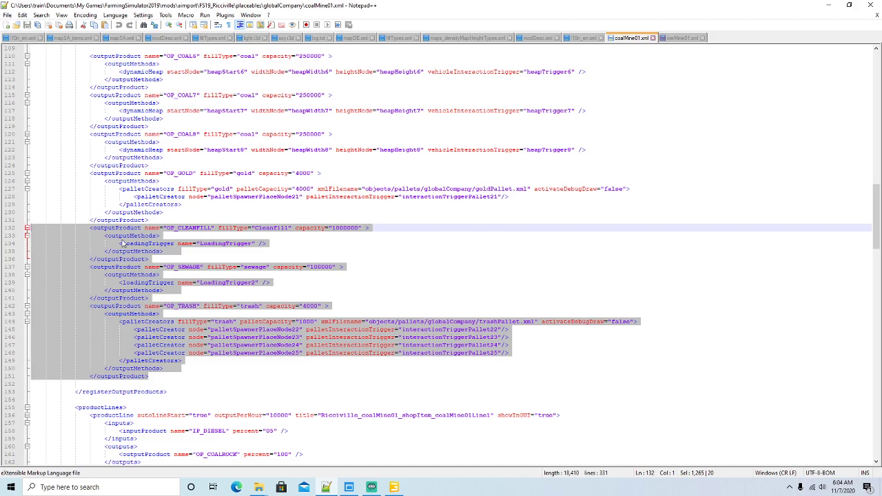
pyautogui.click(669, 40)
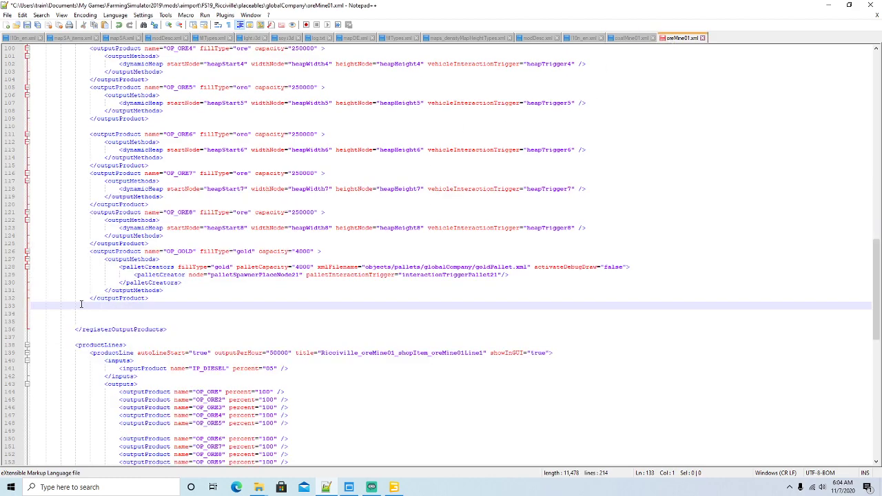
pyautogui.hotkey('ctrl', 'v')
pyautogui.scroll(-3, 254, 261)
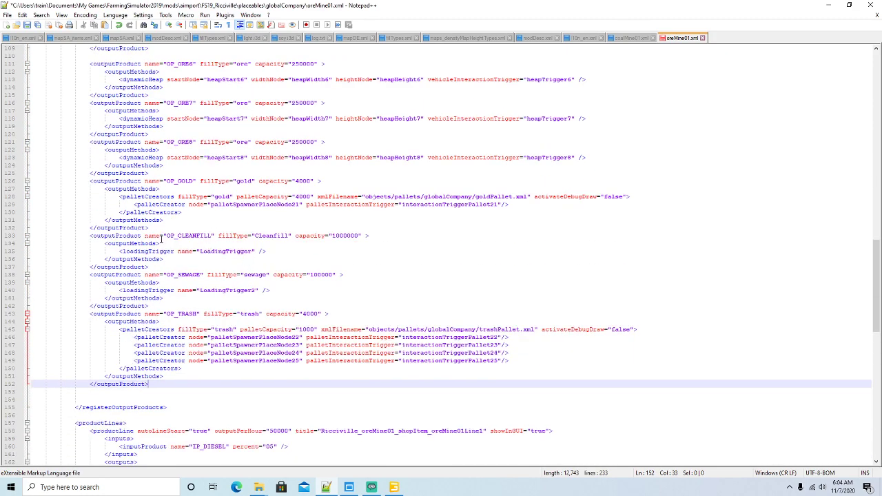
pyautogui.click(131, 236)
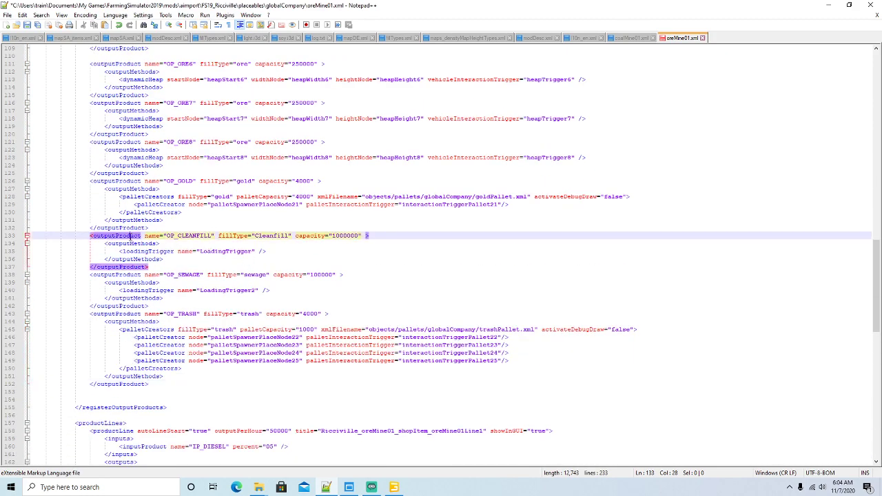
pyautogui.click(123, 274)
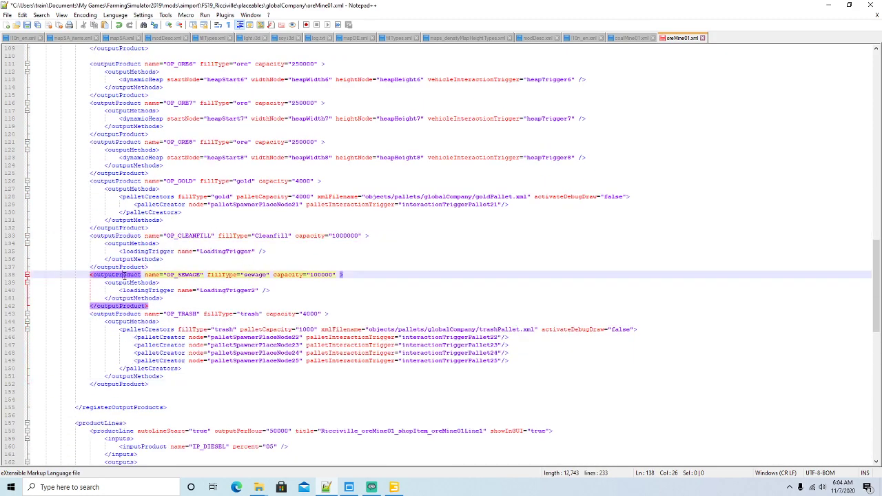
# - Compare the productLines section of oreMine01.xml with the one in coalMine01.xml
pyautogui.click(124, 314)
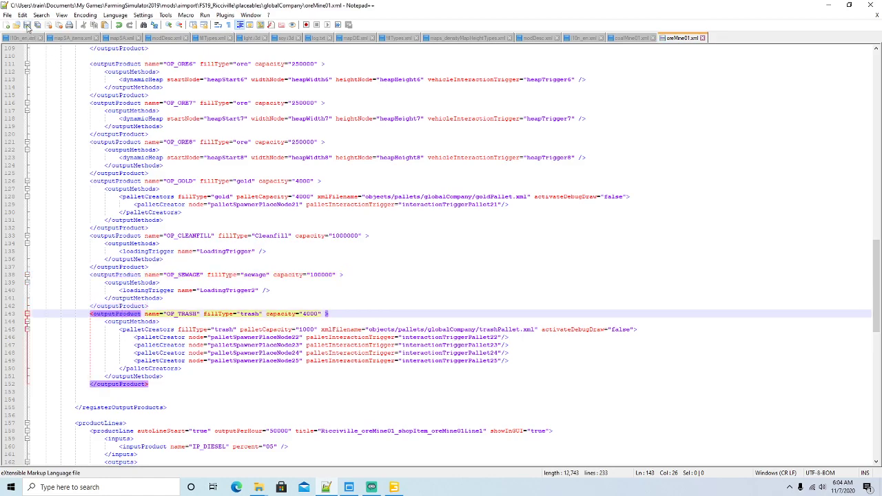
pyautogui.scroll(-4, 233, 178)
pyautogui.scroll(-5, 233, 179)
pyautogui.scroll(-2, 233, 179)
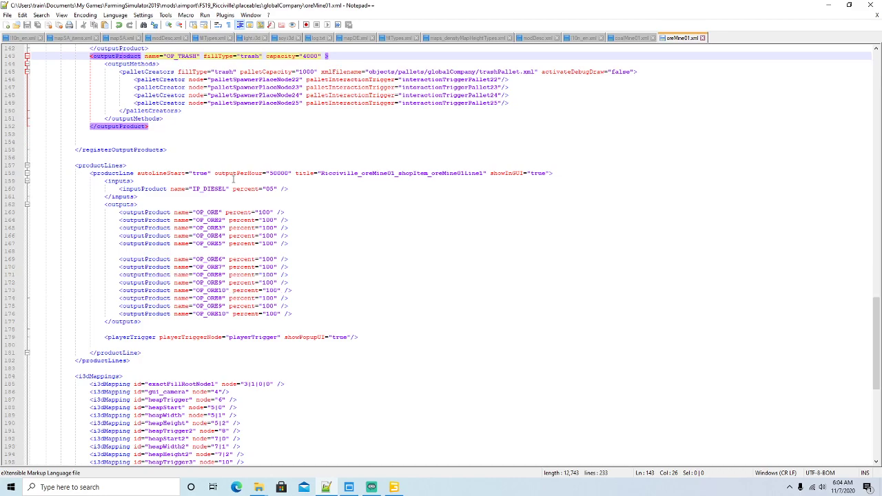
pyautogui.click(632, 38)
pyautogui.scroll(-5, 336, 180)
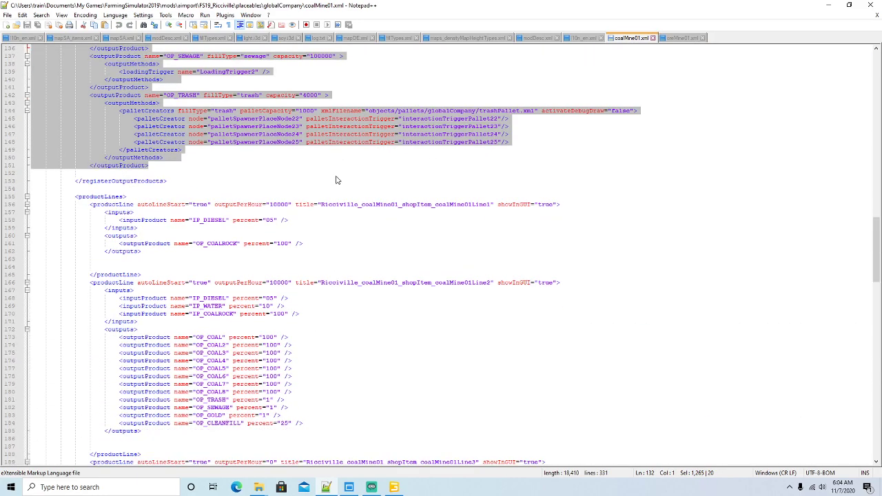
pyautogui.scroll(-2, 336, 179)
pyautogui.click(122, 150)
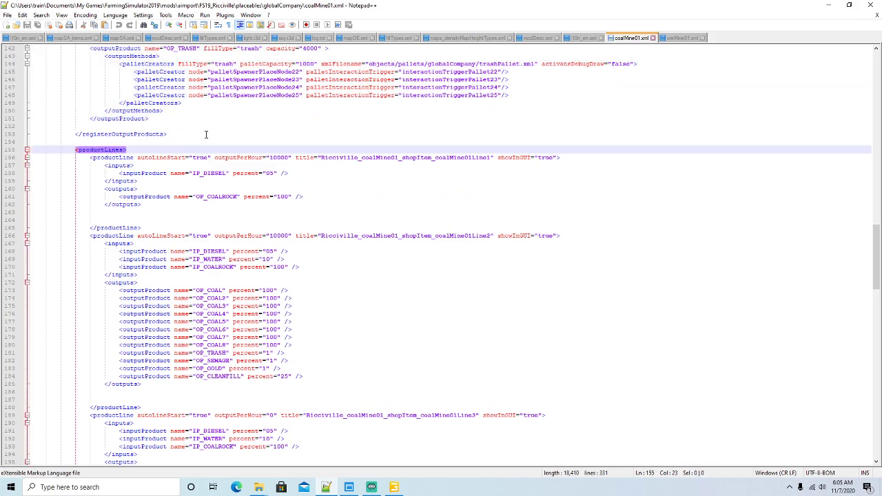
pyautogui.click(126, 158)
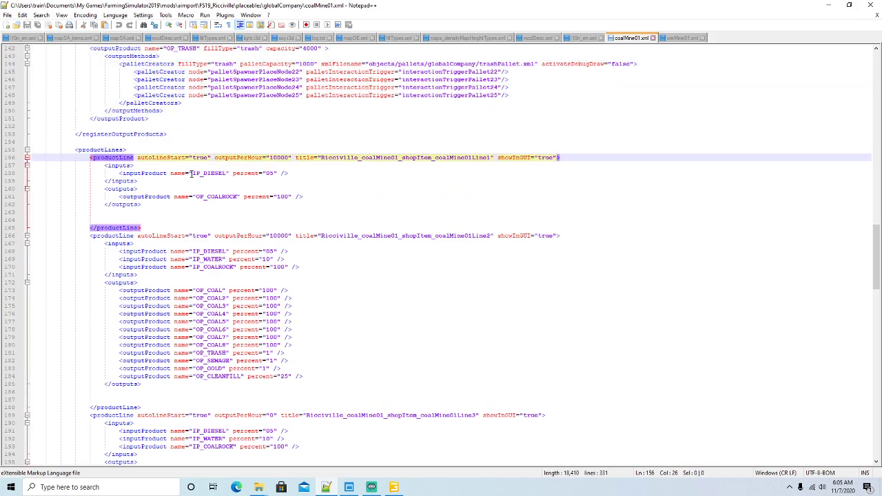
pyautogui.click(679, 38)
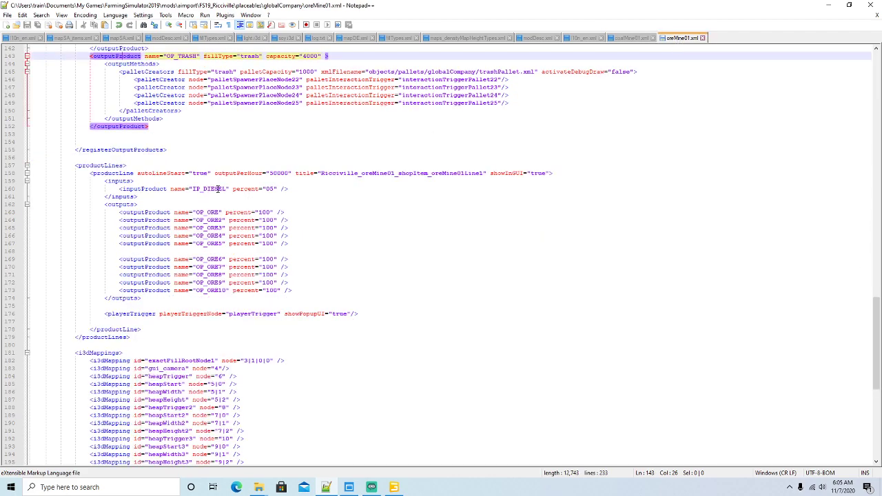
pyautogui.click(624, 38)
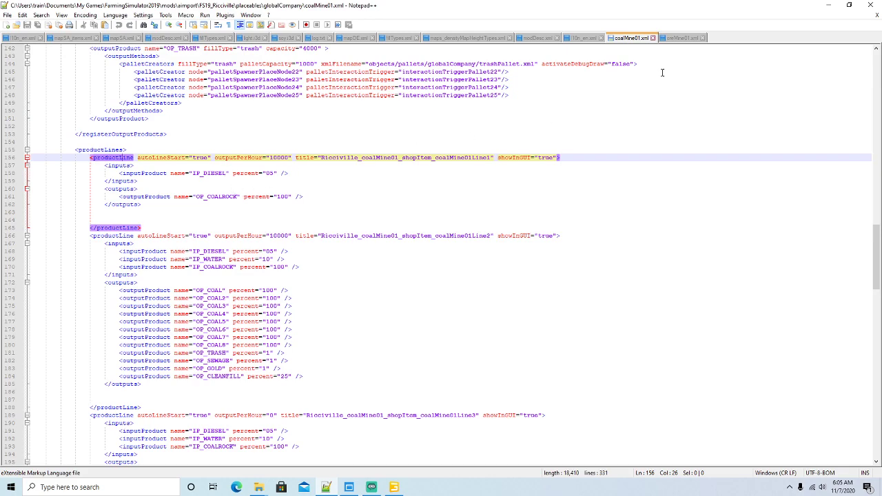
pyautogui.click(679, 38)
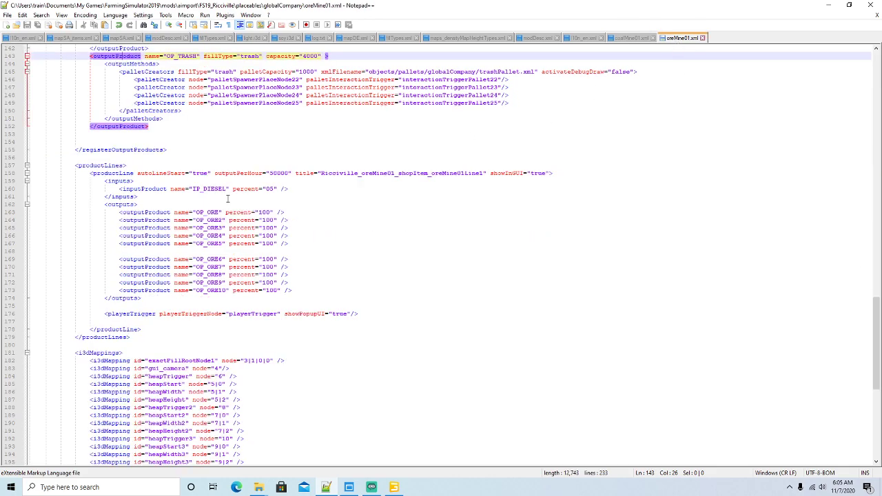
pyautogui.click(105, 166)
pyautogui.click(97, 173)
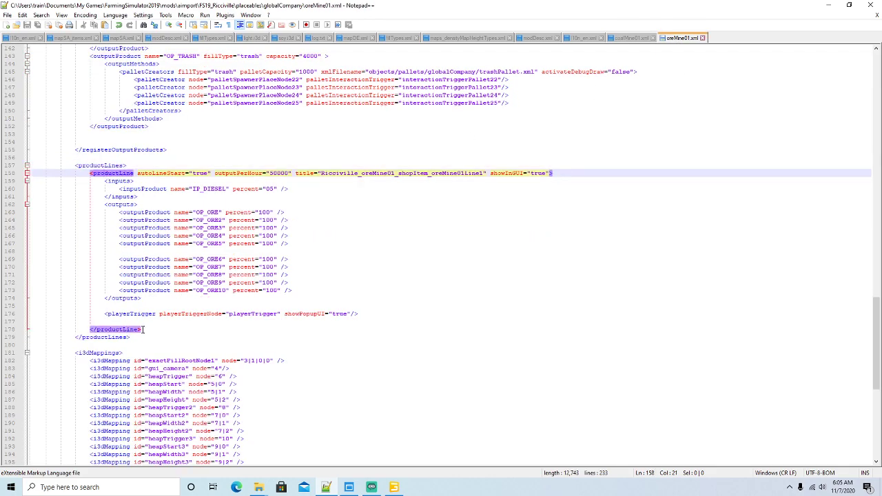
pyautogui.moveTo(142, 329); pyautogui.dragTo(36, 175)
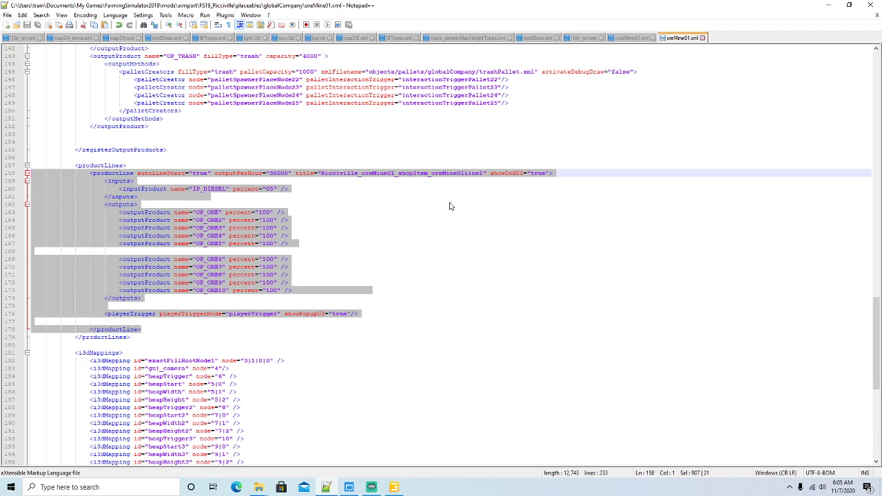
# - Copy the coalMine01Line1 product line block from coalMine01.xml to directly below the opening productLines tag in oreMine01.xml
pyautogui.hotkey('ctrl', 'Tab')
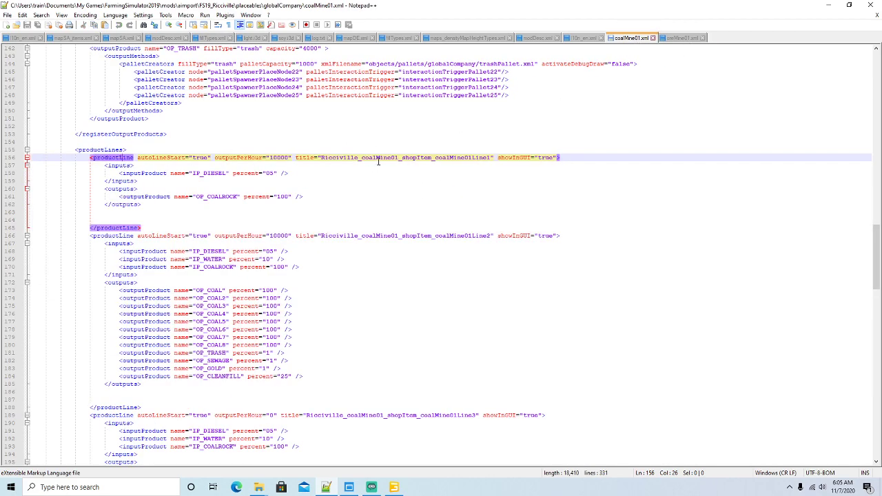
pyautogui.moveTo(142, 228); pyautogui.dragTo(36, 162)
pyautogui.hotkey('ctrl', 'c')
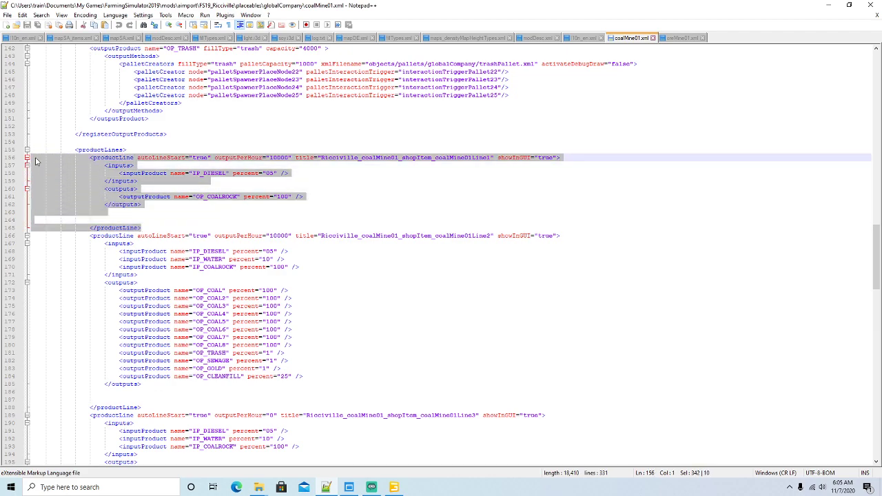
pyautogui.click(677, 38)
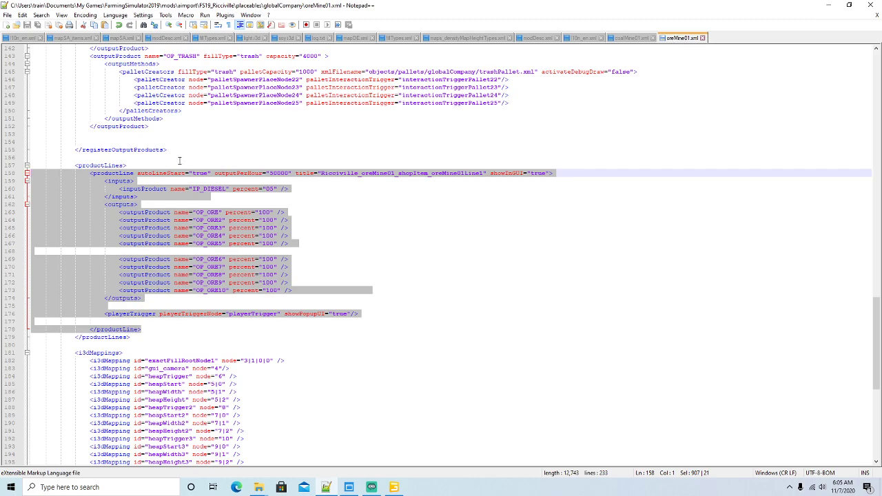
pyautogui.click(134, 164)
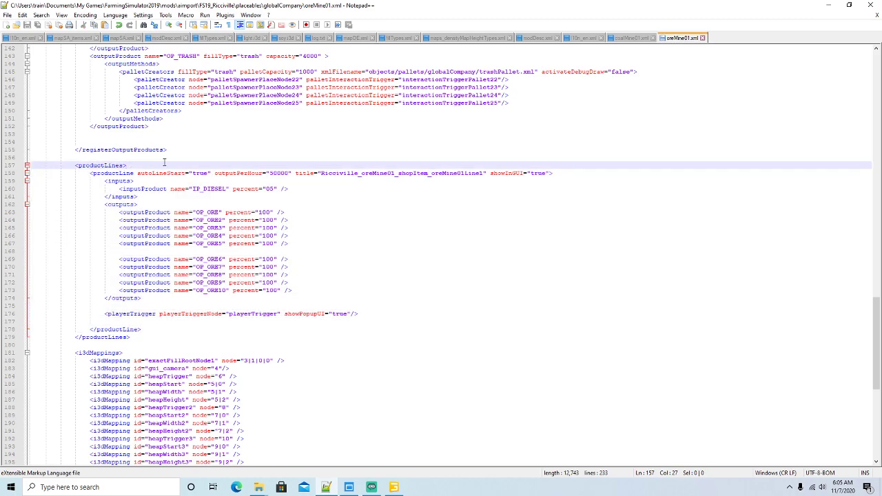
pyautogui.press('Return')
pyautogui.press('Left')
pyautogui.press('Left')
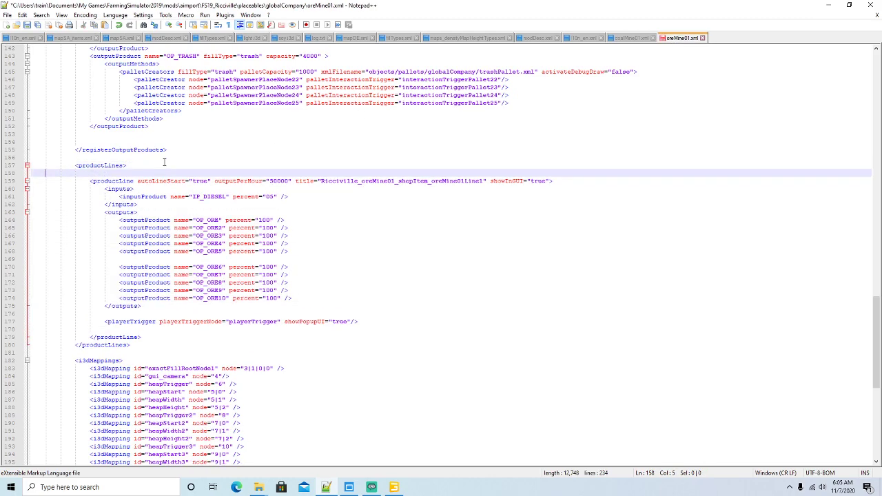
pyautogui.hotkey('ctrl', 'v')
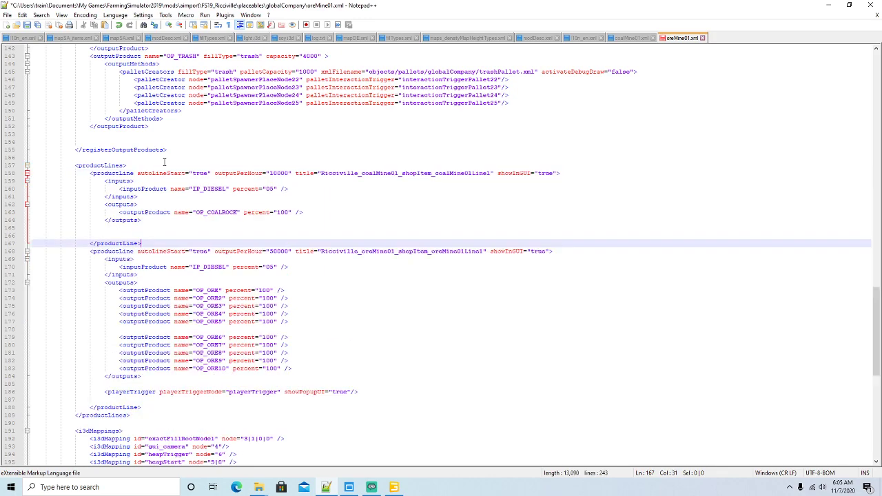
# - Change the pasted first product line's title to Ricciville_oreMine01_shopItem_oreMine01Line1 and save oreMine01.xml
pyautogui.click(375, 173)
pyautogui.press('BackSpace')
pyautogui.press('BackSpace')
pyautogui.press('BackSpace')
pyautogui.press('BackSpace')
pyautogui.write('ore')
pyautogui.press('Right')
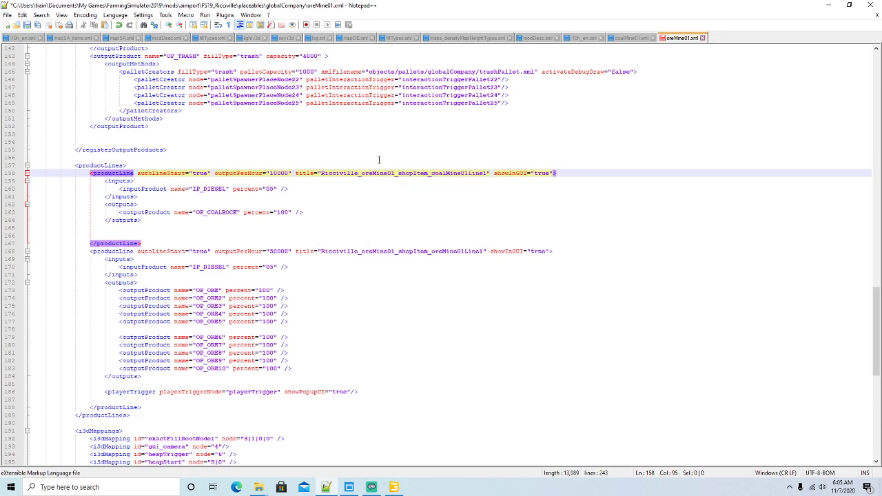
pyautogui.click(448, 173)
pyautogui.press('BackSpace')
pyautogui.press('BackSpace')
pyautogui.press('BackSpace')
pyautogui.press('BackSpace')
pyautogui.write('ore')
pyautogui.press('Right')
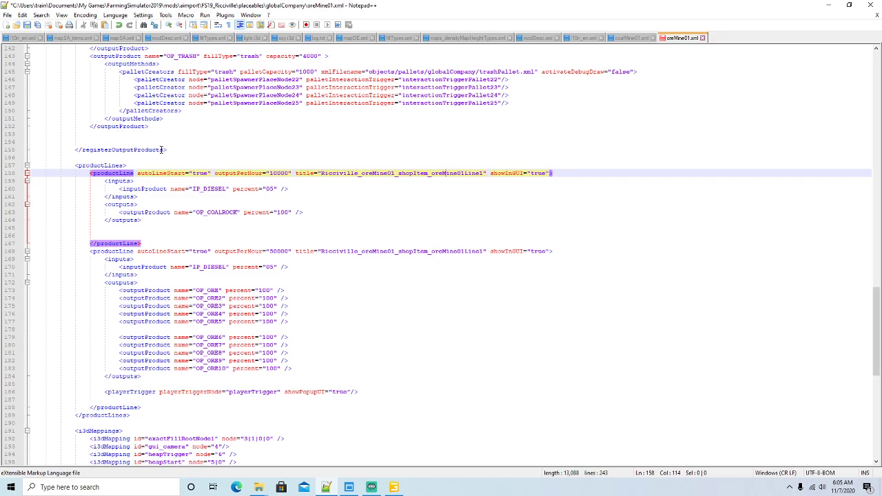
pyautogui.hotkey('ctrl', 's')
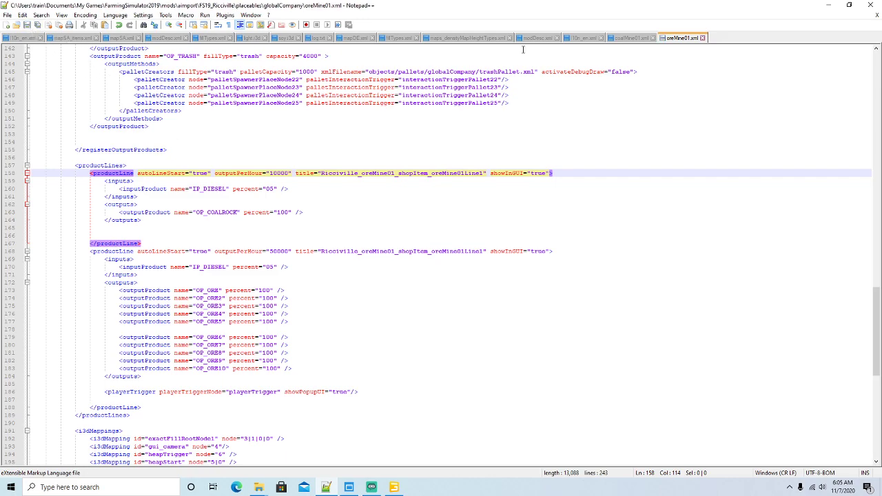
# - Replace the original ore product line with outputPerHour 50000 in oreMine01.xml with the coalMine01Line2 product line block copied from coalMine01.xml
pyautogui.click(628, 38)
pyautogui.scroll(-4, 295, 154)
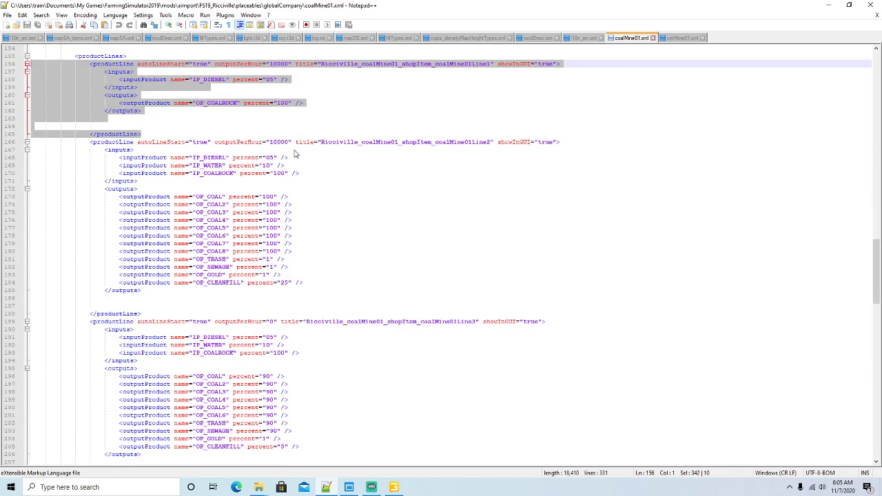
pyautogui.click(107, 142)
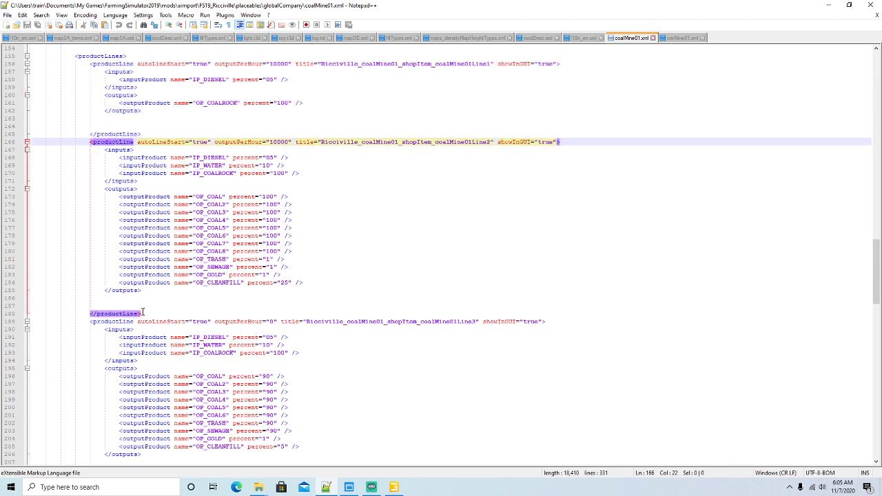
pyautogui.moveTo(143, 313); pyautogui.dragTo(34, 145)
pyautogui.hotkey('ctrl', 'c')
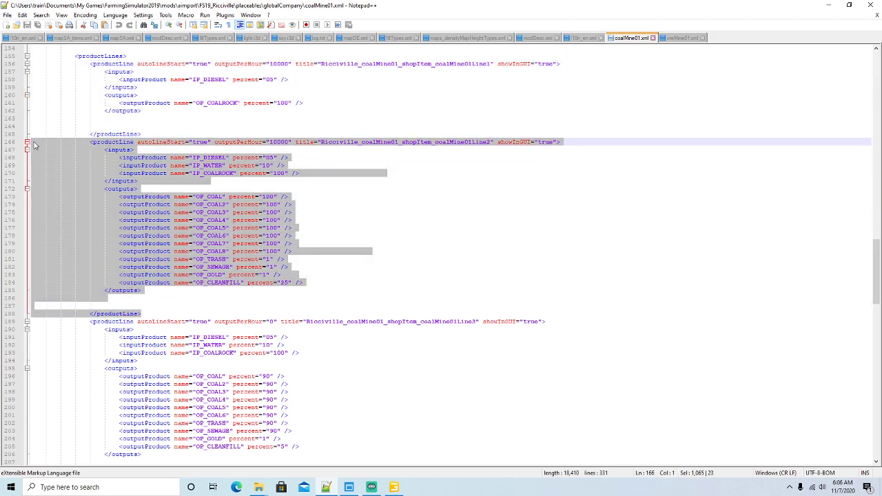
pyautogui.click(682, 38)
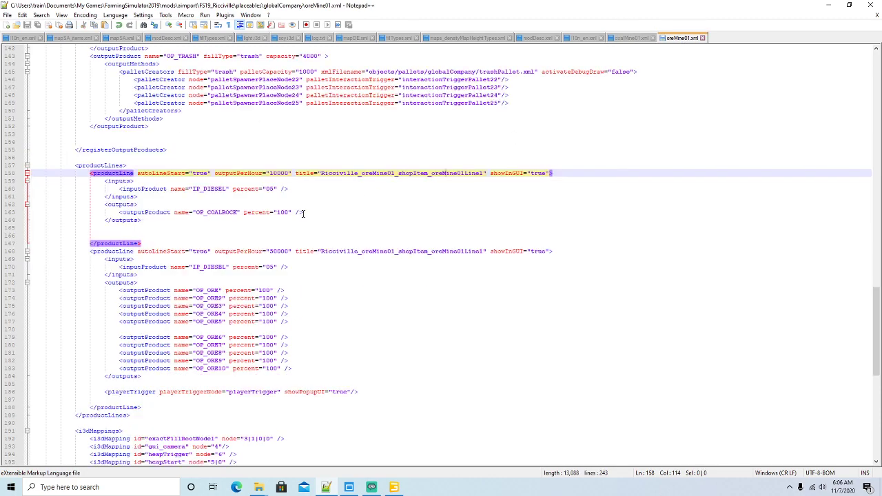
pyautogui.scroll(-2, 307, 211)
pyautogui.click(104, 204)
pyautogui.moveTo(143, 361); pyautogui.dragTo(34, 205)
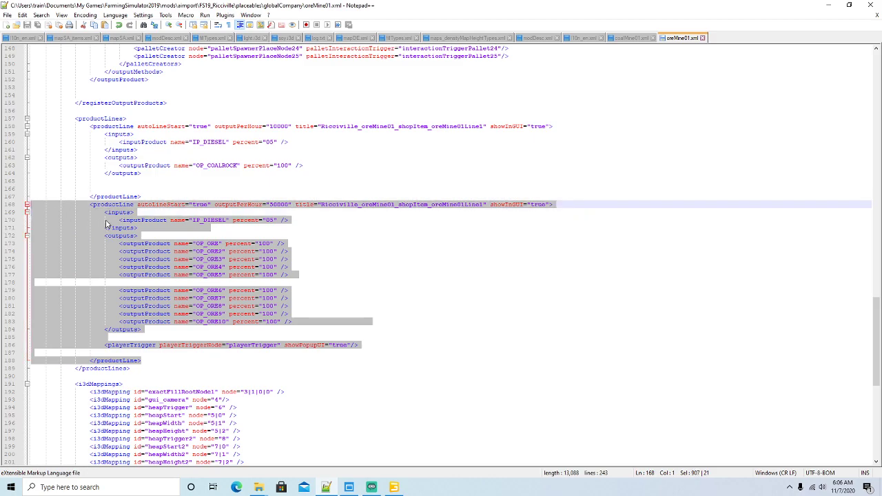
pyautogui.hotkey('ctrl', 'v')
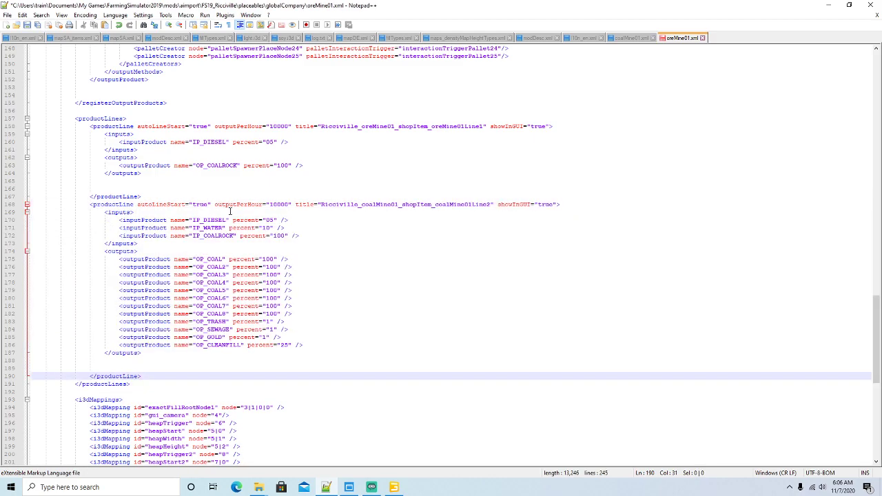
# - Change the second product line's title to Ricciville_oreMine01_shopItem_oreMine01Line2
pyautogui.click(376, 204)
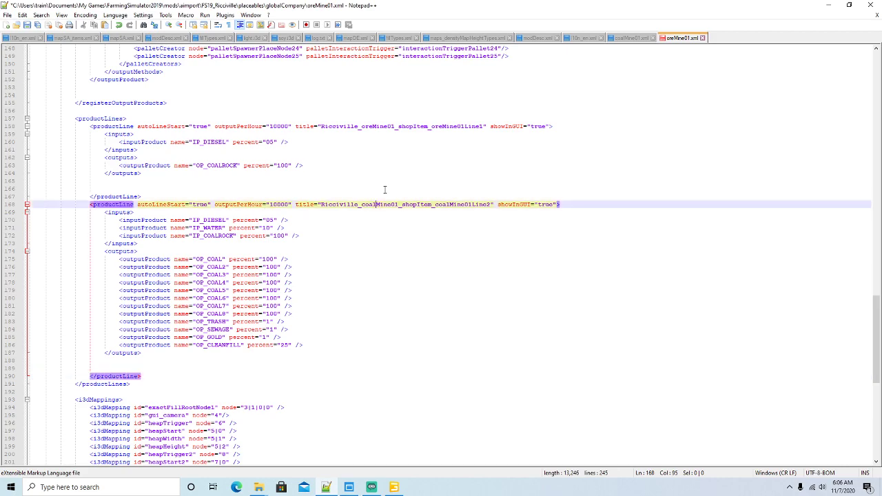
pyautogui.press('BackSpace')
pyautogui.press('BackSpace')
pyautogui.press('BackSpace')
pyautogui.press('BackSpace')
pyautogui.write('or')
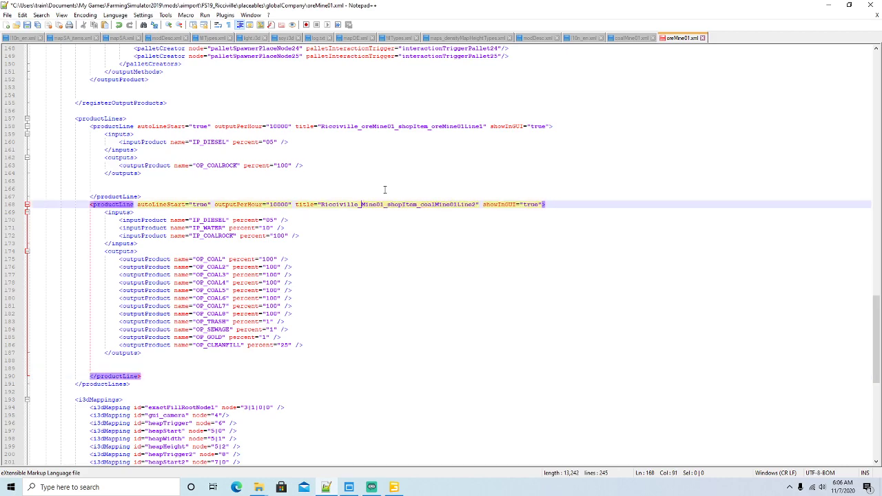
pyautogui.write('e')
pyautogui.press('Right')
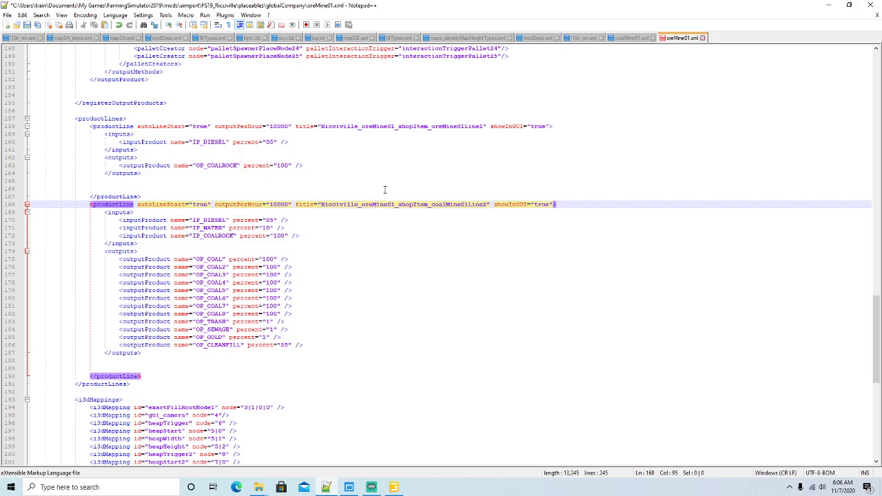
pyautogui.click(446, 204)
pyautogui.press('BackSpace')
pyautogui.press('BackSpace')
pyautogui.press('BackSpace')
pyautogui.press('BackSpace')
pyautogui.write('or')
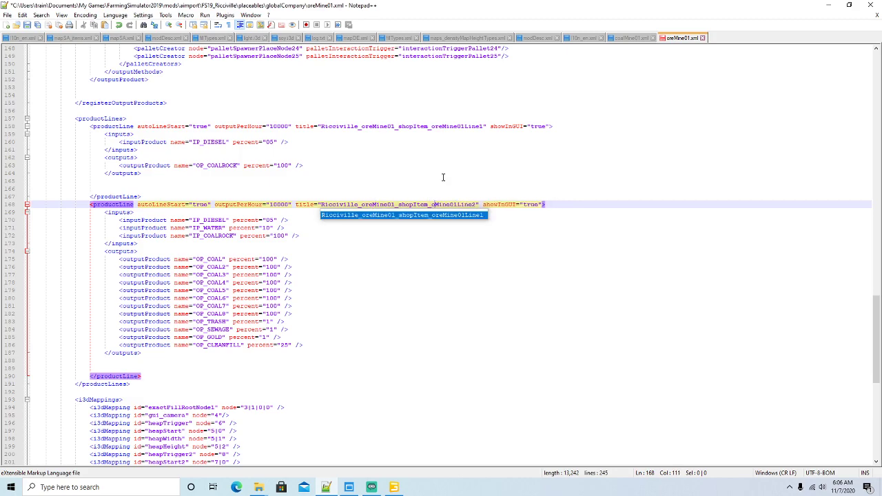
pyautogui.write('e')
pyautogui.press('Right')
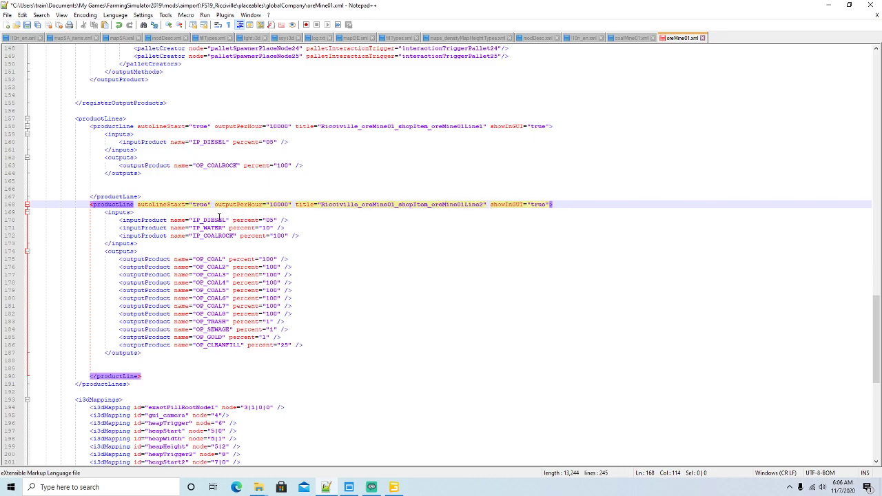
# - Rename the output product in the first product line to OP_OREROCK
pyautogui.click(220, 165)
pyautogui.press('BackSpace')
pyautogui.press('BackSpace')
pyautogui.press('BackSpace')
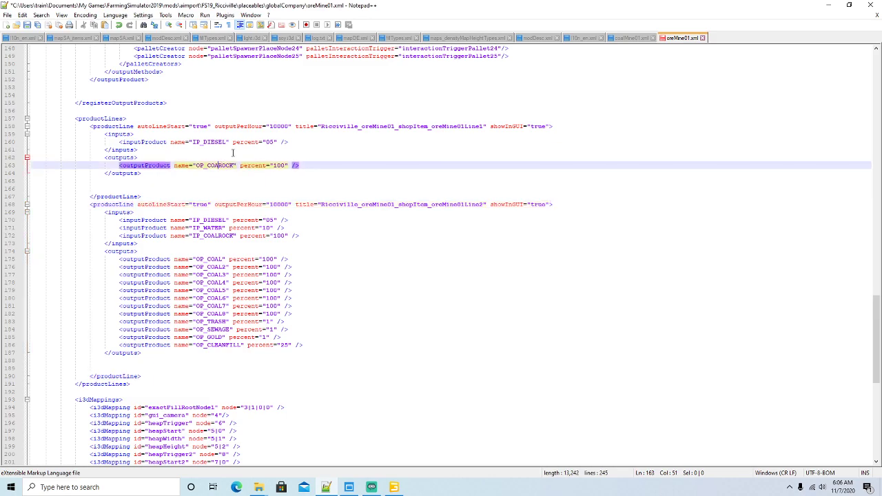
pyautogui.press('BackSpace')
pyautogui.write('ORER')
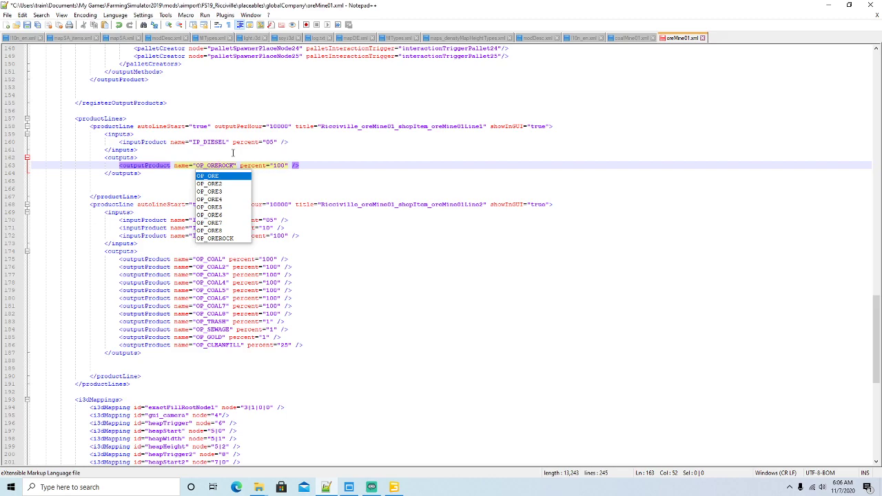
pyautogui.press('Right')
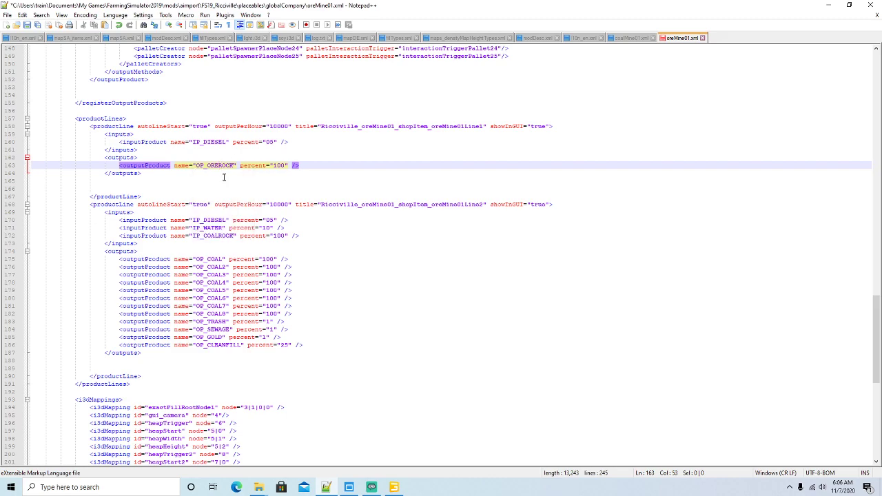
# - Rename the coal rock input product in the second product line to IP_OREROCK
pyautogui.click(220, 236)
pyautogui.press('BackSpace')
pyautogui.press('BackSpace')
pyautogui.press('BackSpace')
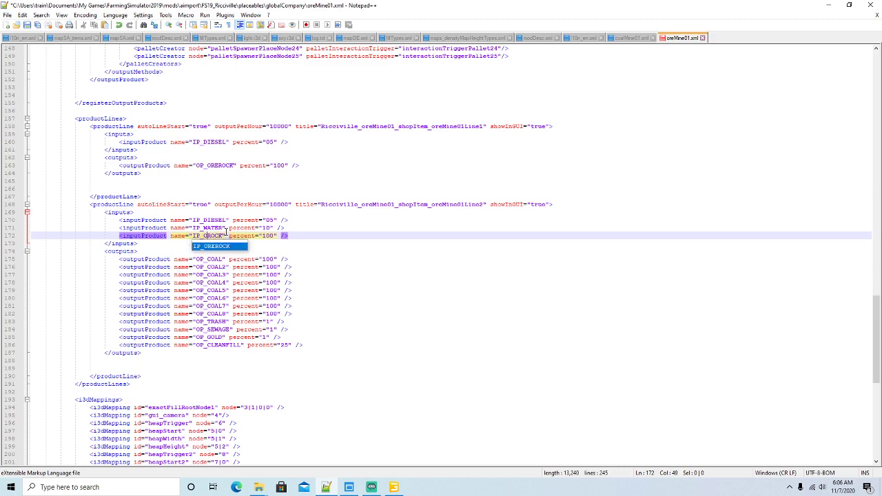
pyautogui.press('BackSpace')
pyautogui.write('ORER')
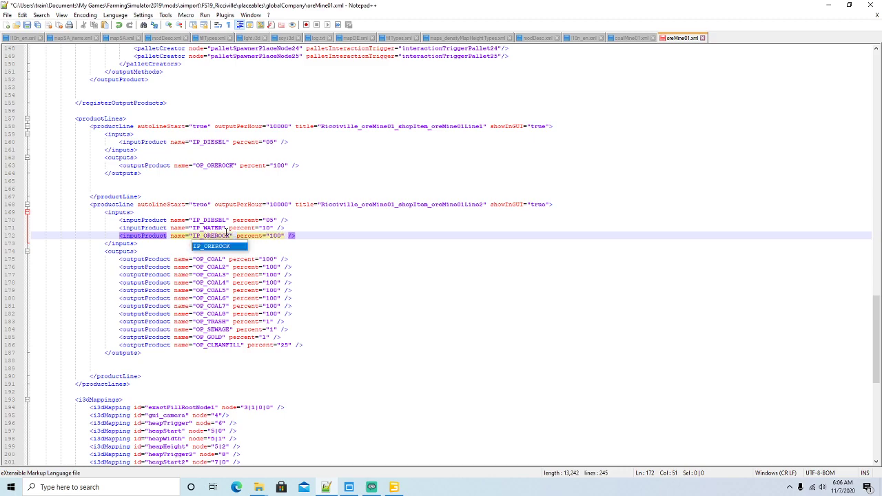
# - Rename the first two coal output products in the second product line to OP_ORE and OP_ORE2
pyautogui.press('Right')
pyautogui.click(223, 258)
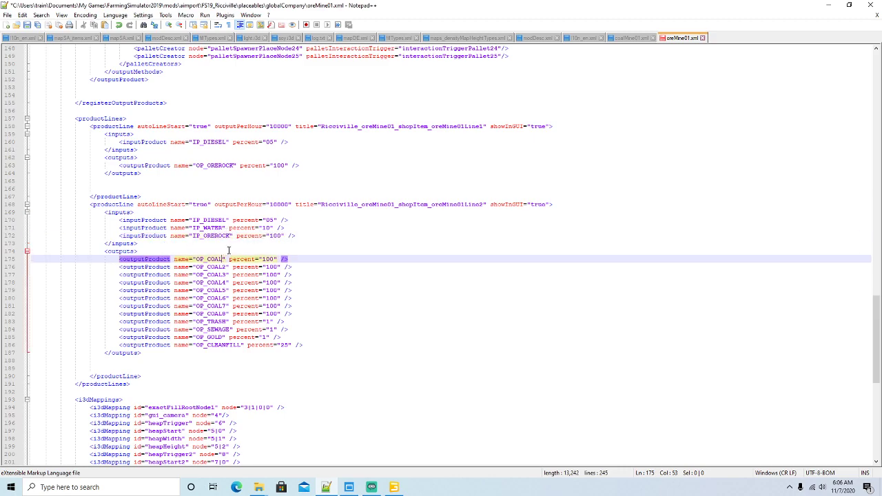
pyautogui.press('BackSpace')
pyautogui.press('BackSpace')
pyautogui.press('BackSpace')
pyautogui.press('BackSpace')
pyautogui.write('ORE')
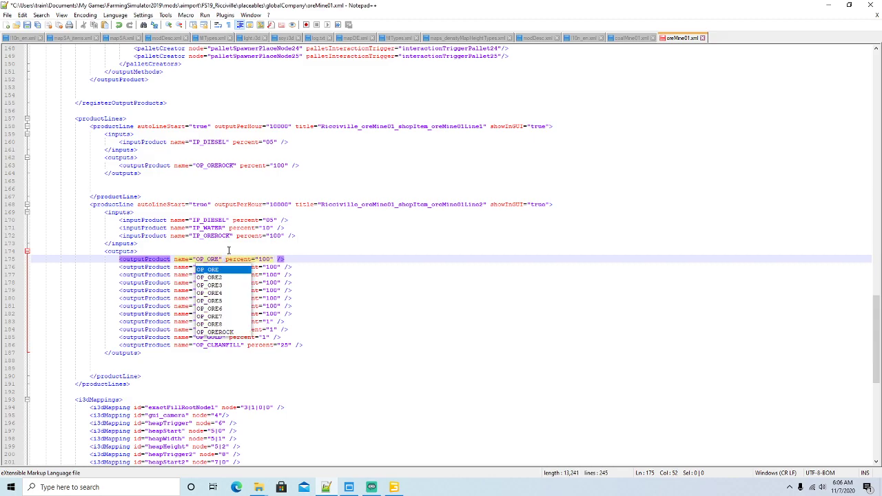
pyautogui.press('Escape')
pyautogui.press('Down')
pyautogui.press('BackSpace')
pyautogui.press('BackSpace')
pyautogui.press('BackSpace')
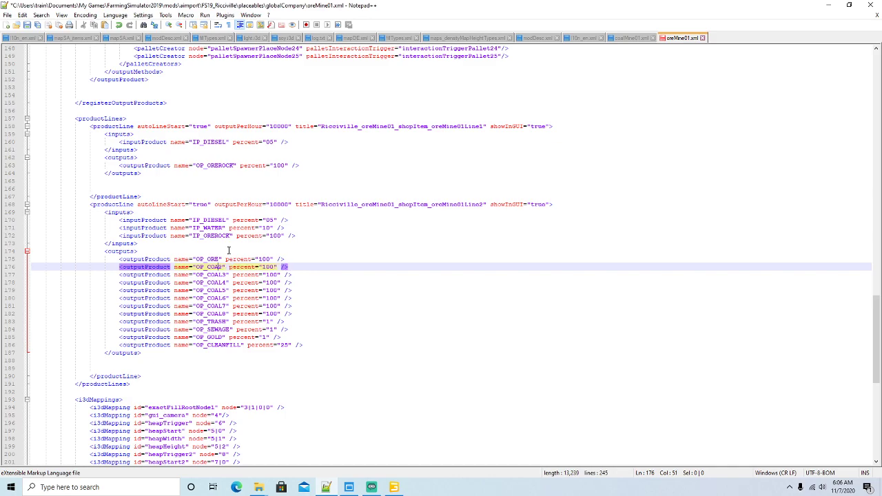
pyautogui.press('BackSpace')
pyautogui.write('ORE2')
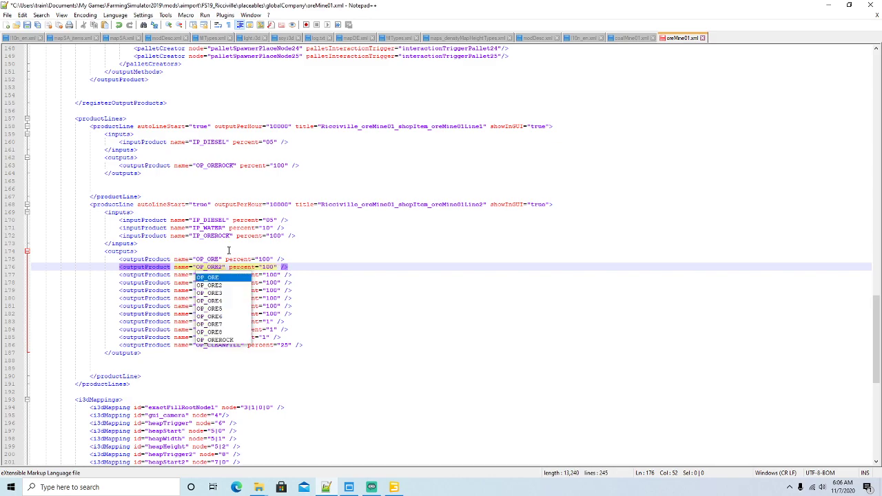
pyautogui.press('Escape')
# - Rename the OP_COAL3 and OP_COAL4 outputs in the second product line to OP_ORE3 and OP_ORE4
pyautogui.press('Down')
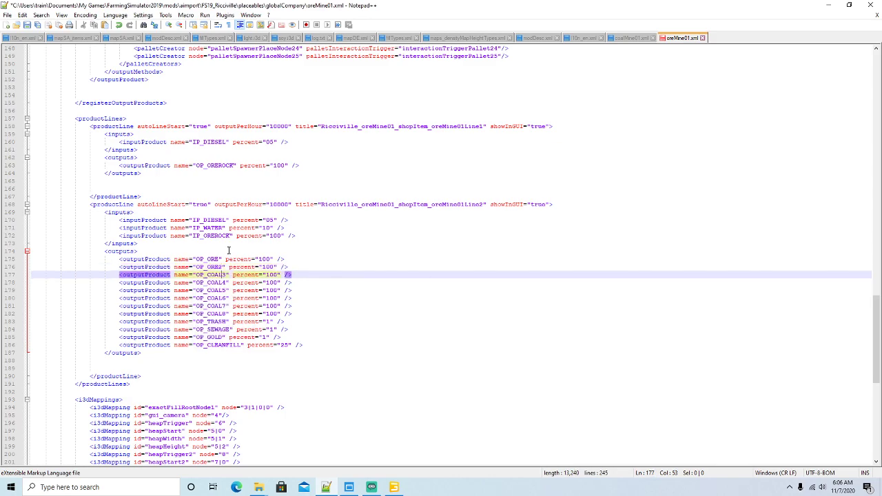
pyautogui.press('BackSpace')
pyautogui.press('BackSpace')
pyautogui.press('BackSpace')
pyautogui.press('BackSpace')
pyautogui.write('ORE')
pyautogui.press('Escape')
pyautogui.press('Down')
pyautogui.press('BackSpace')
pyautogui.press('BackSpace')
pyautogui.press('BackSpace')
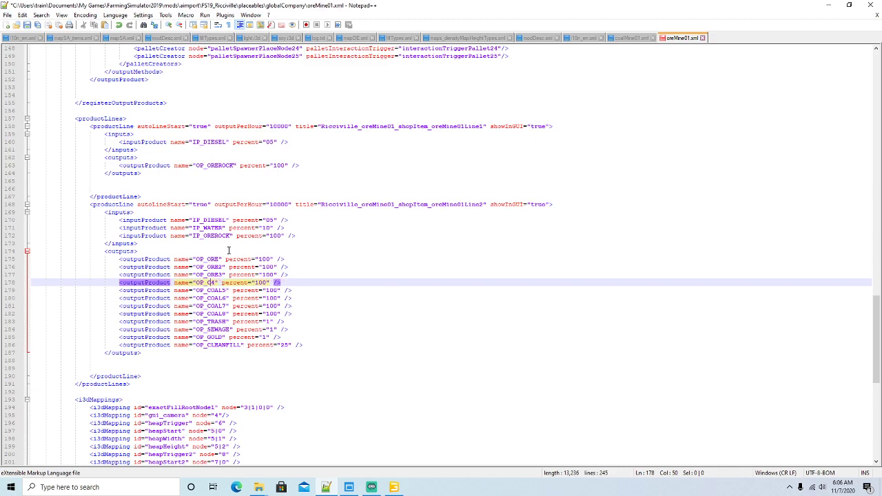
pyautogui.press('BackSpace')
pyautogui.write('ORE')
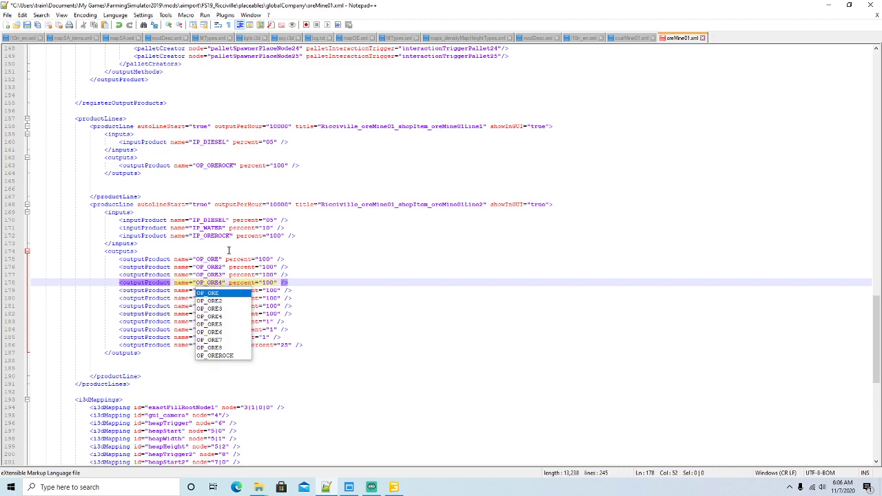
pyautogui.press('Right')
# - Rename the OP_COAL5 and OP_COAL6 outputs in the second product line to OP_ORE5 and OP_ORE6
pyautogui.press('BackSpace')
pyautogui.press('BackSpace')
pyautogui.press('BackSpace')
pyautogui.press('BackSpace')
pyautogui.write('ORE')
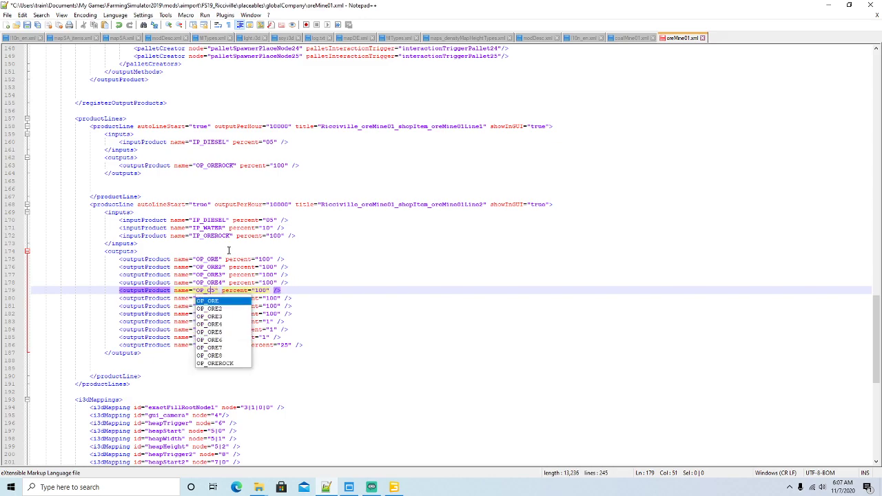
pyautogui.press('Right')
pyautogui.press('Down')
pyautogui.press('BackSpace')
pyautogui.press('BackSpace')
pyautogui.press('BackSpace')
pyautogui.press('BackSpace')
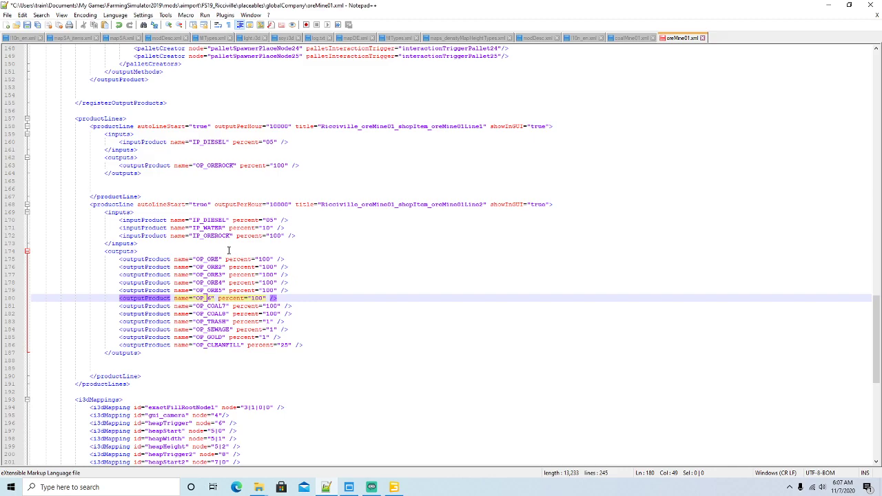
pyautogui.write('ORE')
pyautogui.press('Right')
# - Rename the OP_COAL7 and OP_COAL8 outputs in the second product line to OP_ORE7 and OP_ORE8
pyautogui.press('Down')
pyautogui.press('BackSpace')
pyautogui.press('BackSpace')
pyautogui.press('BackSpace')
pyautogui.press('BackSpace')
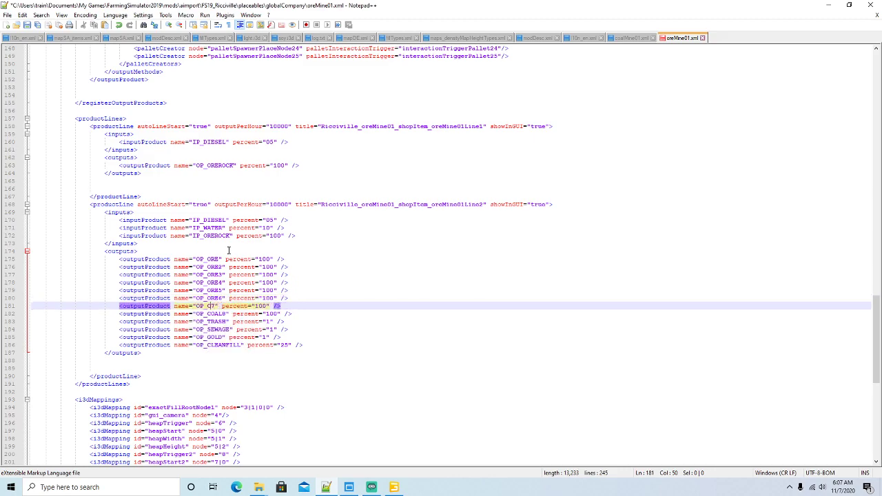
pyautogui.write('ORE')
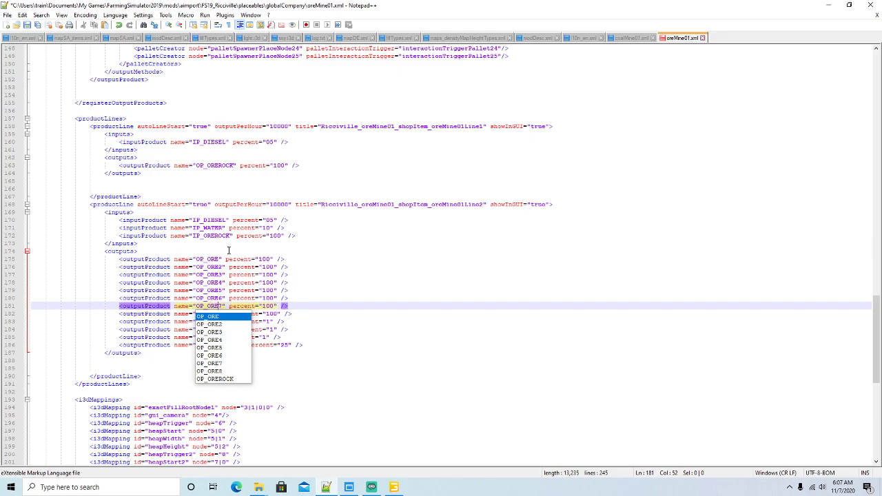
pyautogui.press('Right')
pyautogui.press('Down')
pyautogui.press('BackSpace')
pyautogui.press('BackSpace')
pyautogui.press('BackSpace')
pyautogui.press('BackSpace')
pyautogui.write('ORE')
pyautogui.press('Right')
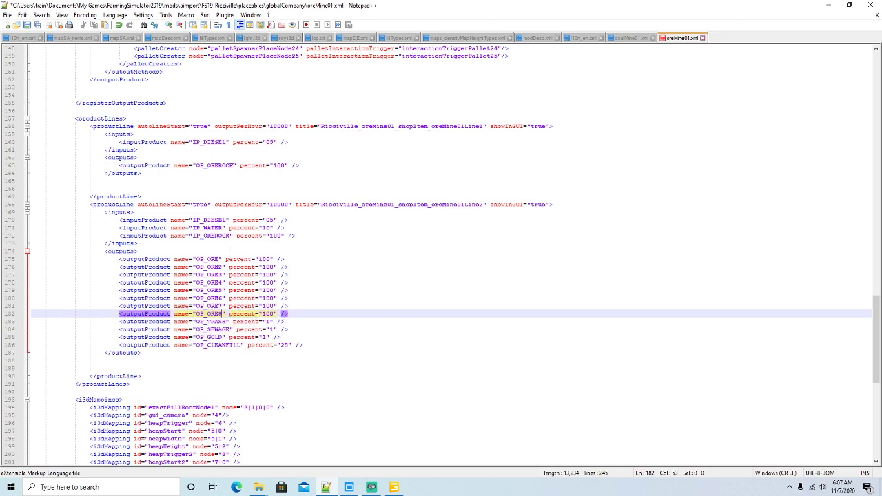
# - Review the second product line's inputs and outputs and the titles of both ore mine product lines
pyautogui.click(210, 219)
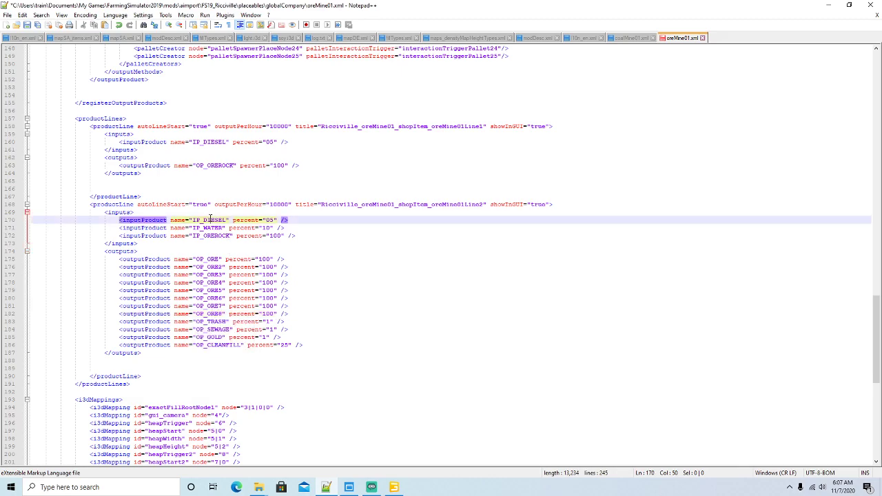
pyautogui.click(214, 228)
pyautogui.click(217, 236)
pyautogui.click(213, 260)
pyautogui.click(216, 322)
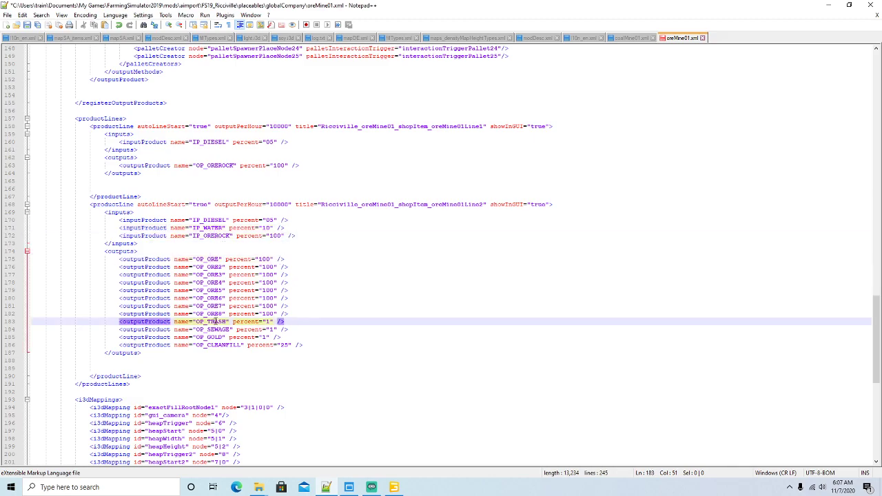
pyautogui.click(214, 330)
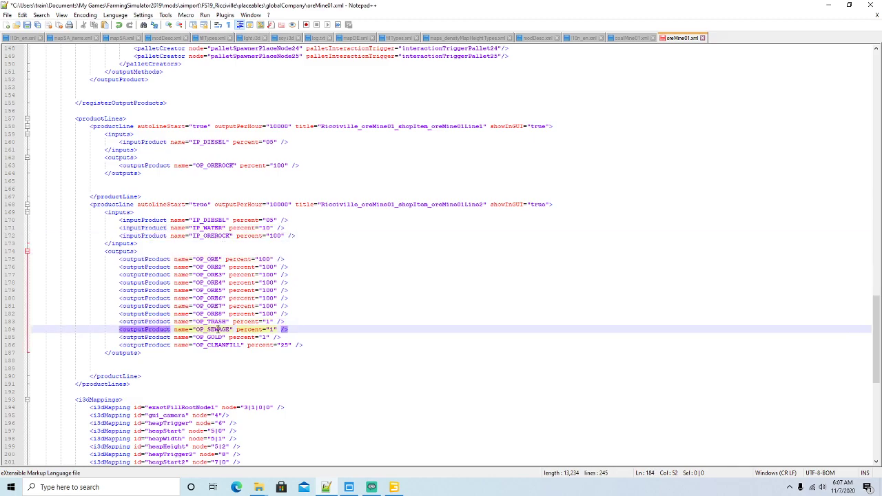
pyautogui.click(211, 337)
pyautogui.click(214, 345)
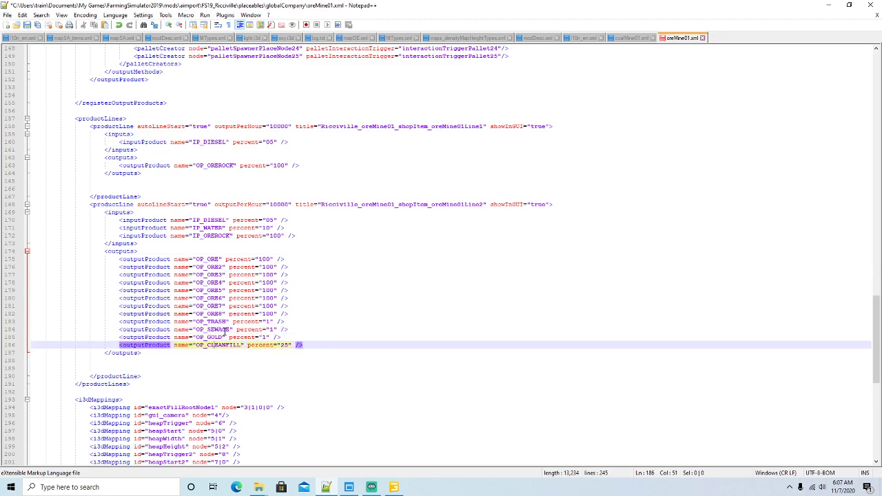
pyautogui.click(369, 126)
pyautogui.click(451, 126)
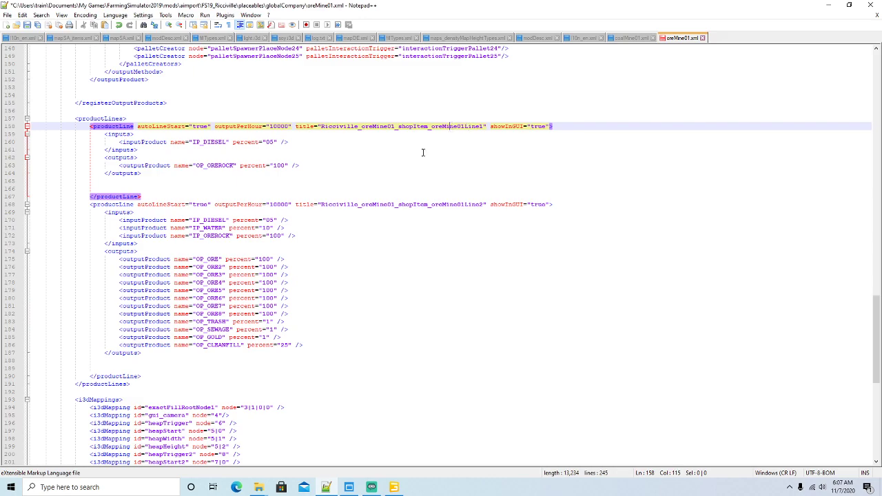
pyautogui.click(378, 204)
pyautogui.click(454, 205)
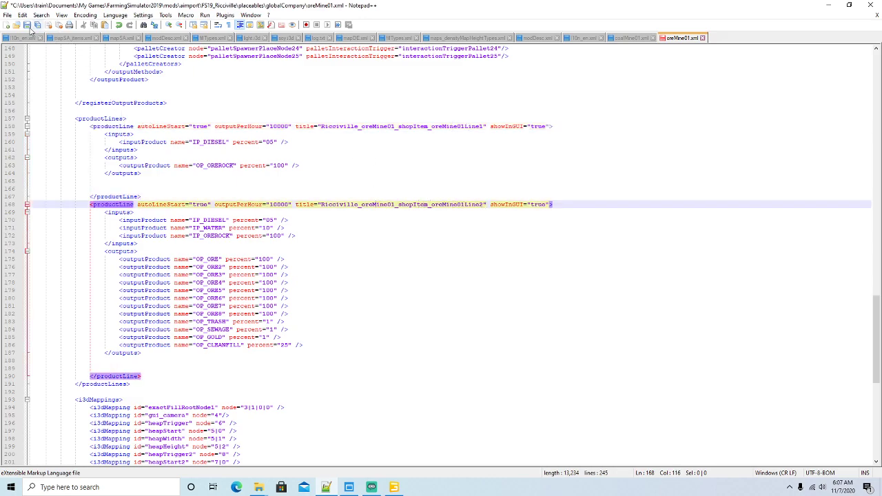
# - Copy the whole coalMine01Line3 product line block, including its player trigger and operating parts, from coalMine01.xml
pyautogui.click(635, 38)
pyautogui.scroll(-5, 300, 163)
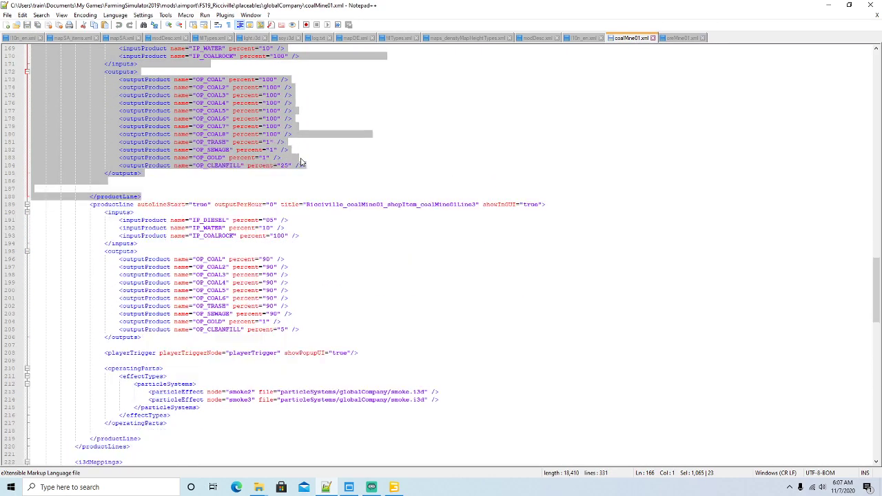
pyautogui.click(120, 204)
pyautogui.scroll(-1, 273, 284)
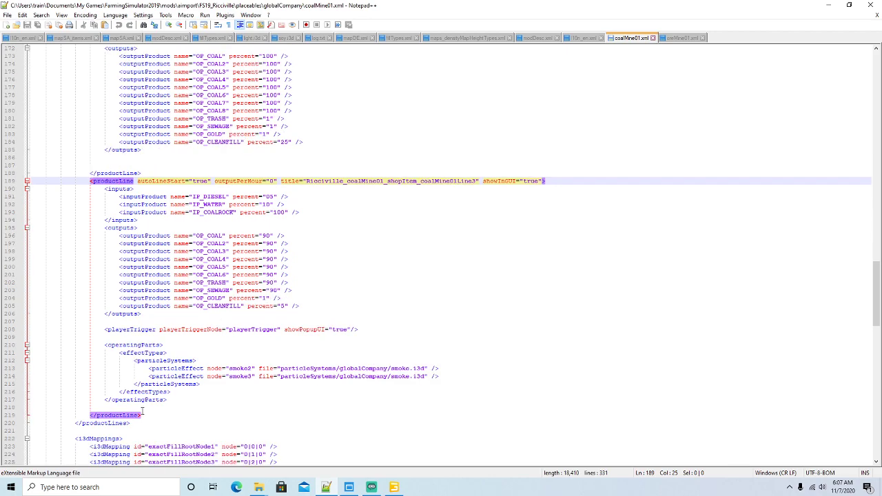
pyautogui.moveTo(142, 415); pyautogui.dragTo(31, 181)
pyautogui.hotkey('ctrl', 'c')
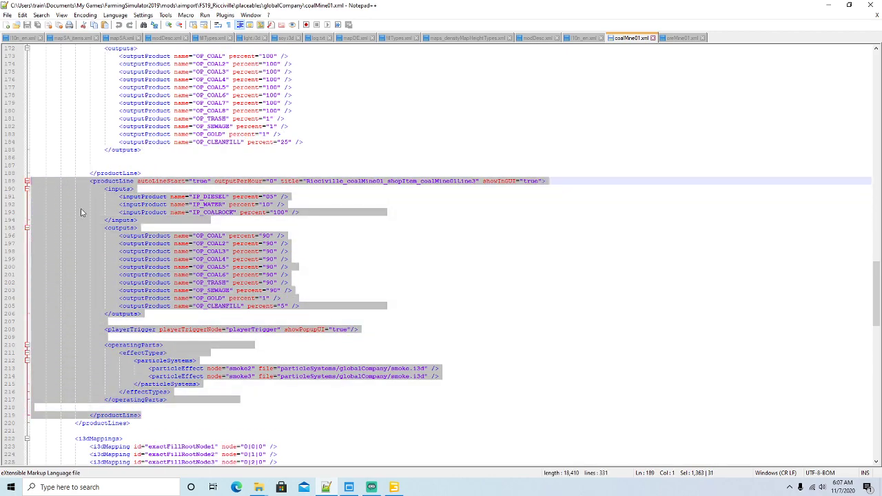
# - Paste the copied product line block on a new line after the second product line in oreMine01.xml
pyautogui.click(678, 38)
pyautogui.scroll(-2, 317, 232)
pyautogui.click(145, 330)
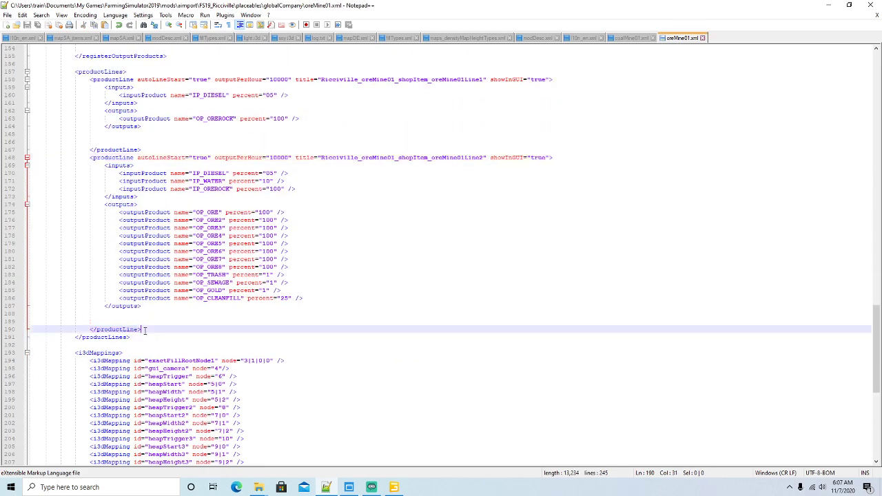
pyautogui.press('Return')
pyautogui.press('Left')
pyautogui.press('Left')
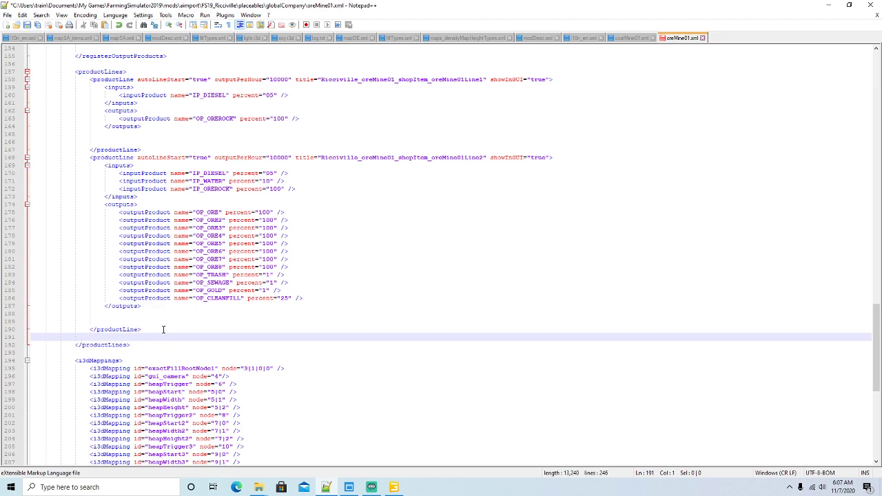
pyautogui.hotkey('ctrl', 'v')
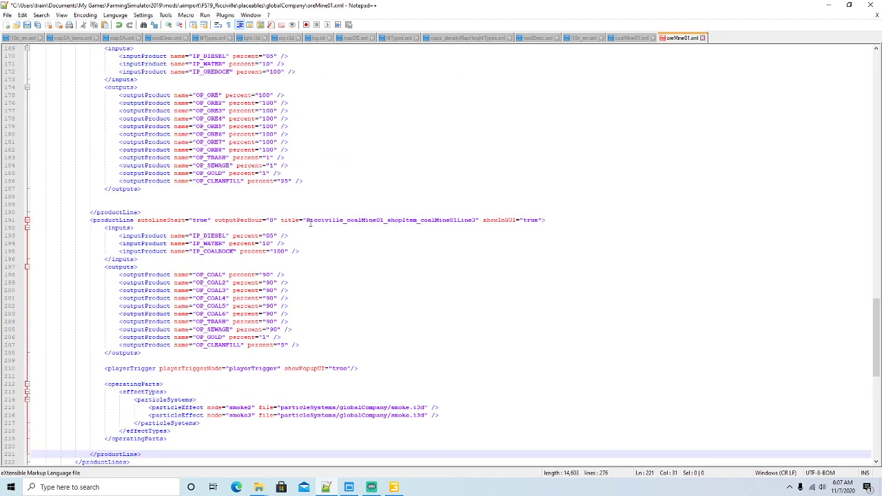
# - Change the third product line's title to Ricciville_oreMine01_shopItem_oreMine01Line3
pyautogui.click(362, 220)
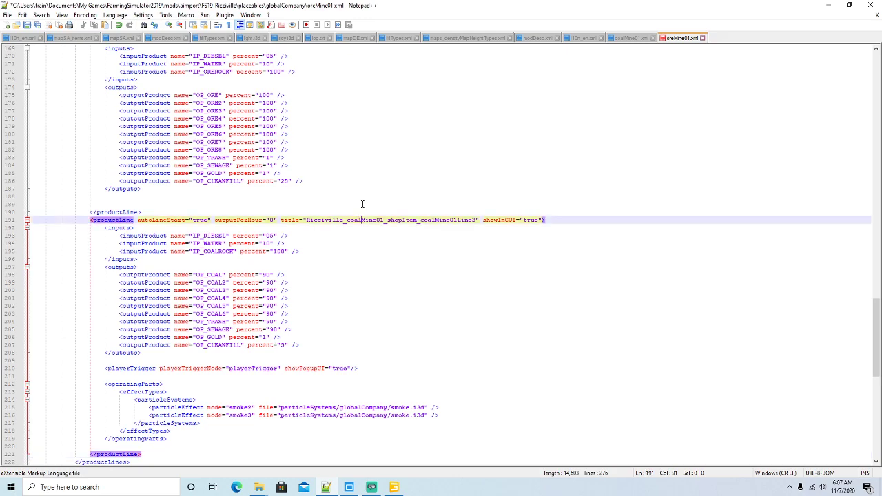
pyautogui.press('BackSpace')
pyautogui.press('BackSpace')
pyautogui.press('BackSpace')
pyautogui.press('BackSpace')
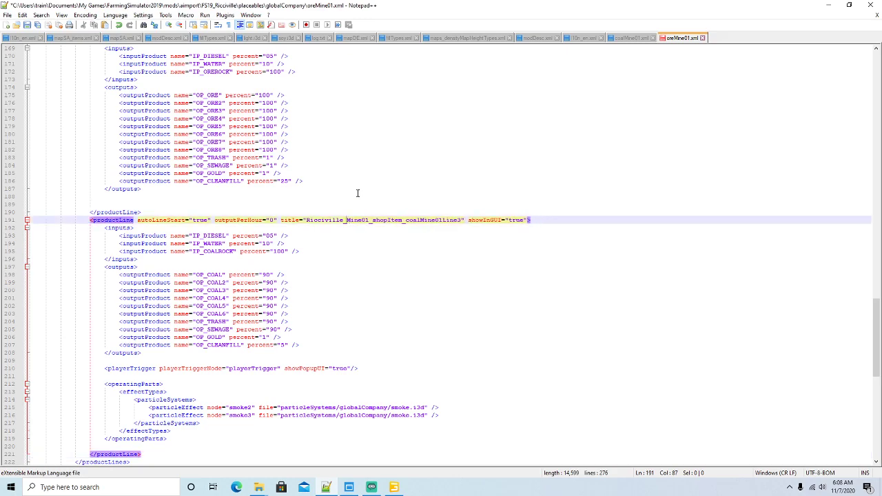
pyautogui.write('ore')
pyautogui.press('Right')
pyautogui.press('Right')
pyautogui.press('Right')
pyautogui.press('Right')
pyautogui.press('Right')
pyautogui.press('Right')
pyautogui.press('Right')
pyautogui.press('Right')
pyautogui.press('Right')
pyautogui.press('Right')
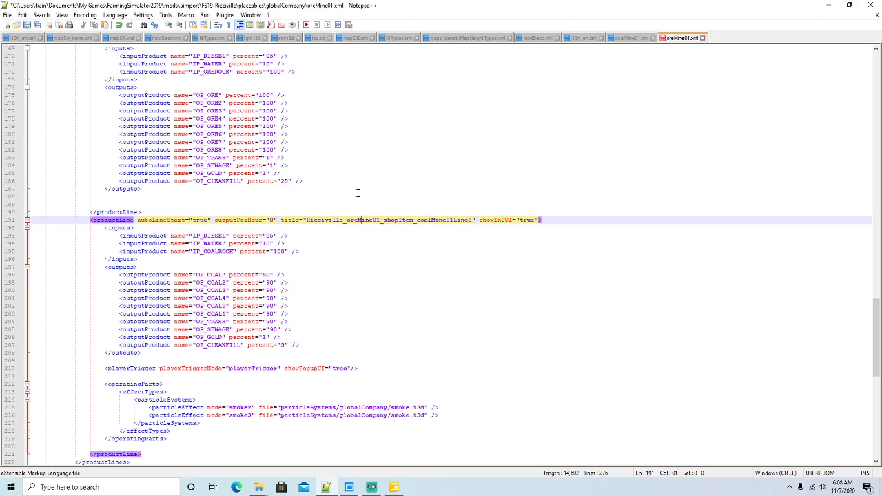
pyautogui.press('Right')
pyautogui.press('Right')
pyautogui.press('BackSpace')
pyautogui.press('BackSpace')
pyautogui.press('BackSpace')
pyautogui.press('BackSpace')
pyautogui.write('ore')
pyautogui.press('Right')
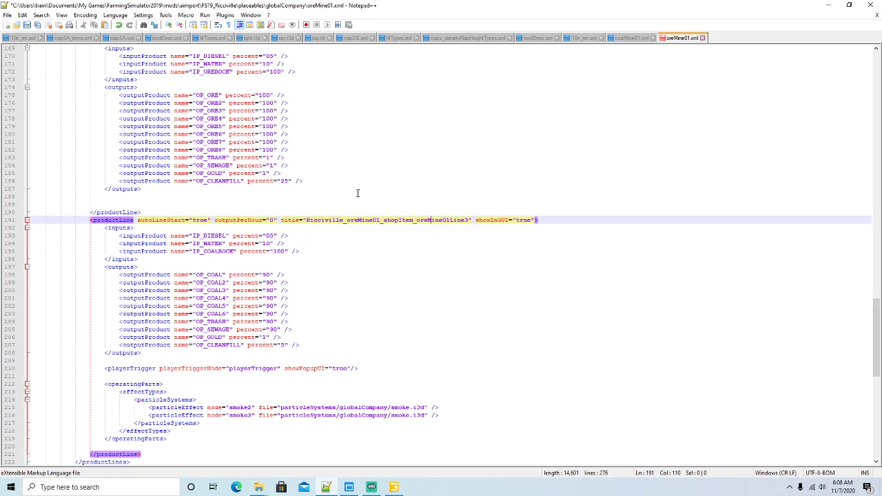
# - Rename the coal rock input product in the third product line to IP_OREROCK
pyautogui.click(217, 252)
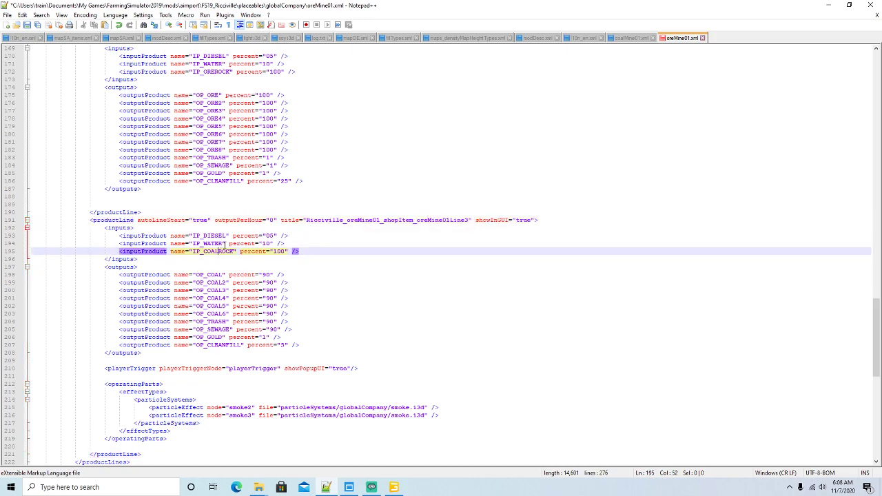
pyautogui.press('BackSpace')
pyautogui.press('BackSpace')
pyautogui.press('BackSpace')
pyautogui.press('BackSpace')
pyautogui.write('ORE')
pyautogui.press('Escape')
# - Rename the first output product in the third product line to OP_ORE
pyautogui.press('Down')
pyautogui.press('Down')
pyautogui.press('Down')
pyautogui.press('BackSpace')
pyautogui.press('BackSpace')
pyautogui.press('BackSpace')
pyautogui.press('BackSpace')
pyautogui.write('ORE')
pyautogui.press('Escape')
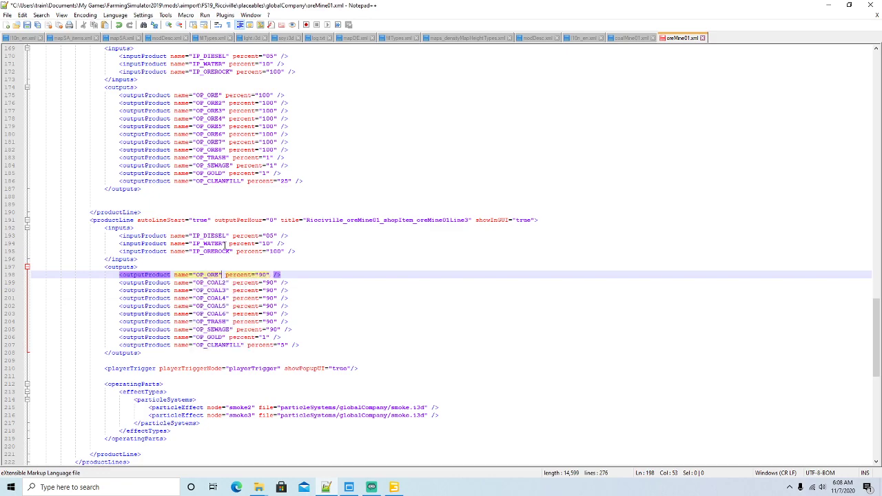
pyautogui.press('Down')
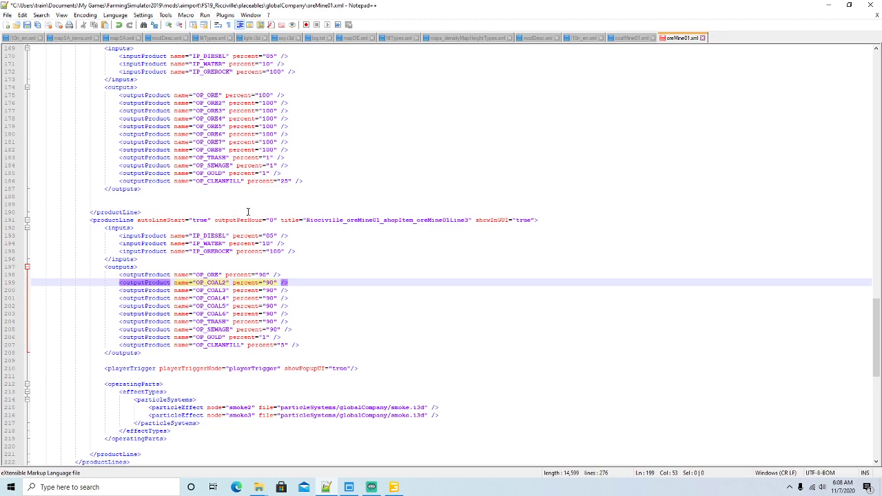
# - Replace the third product line's first six outputs with the OP_ORE to OP_ORE6 lines copied from the second product line, and save the file
pyautogui.moveTo(292, 134); pyautogui.dragTo(36, 100)
pyautogui.hotkey('ctrl', 'c')
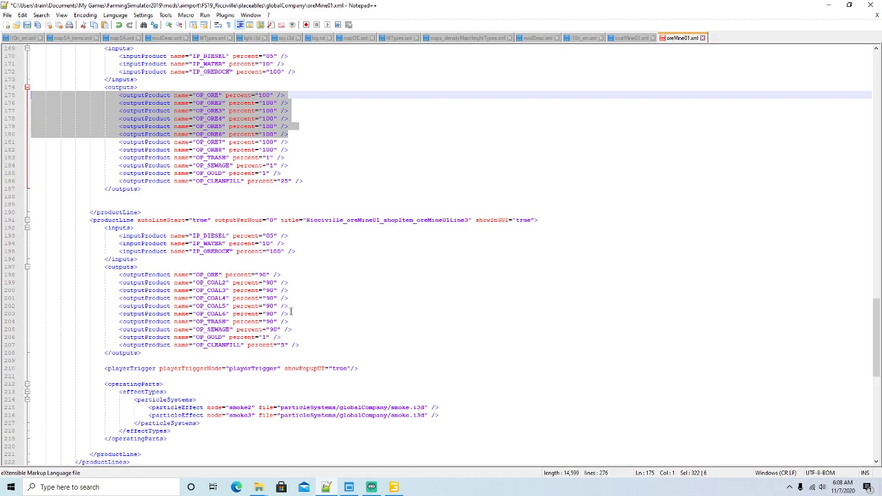
pyautogui.moveTo(292, 315); pyautogui.dragTo(32, 278)
pyautogui.hotkey('ctrl', 'v')
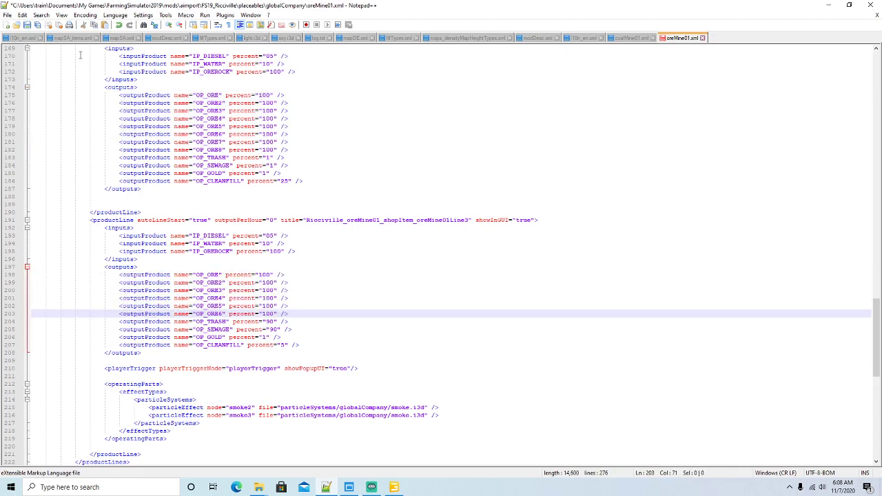
pyautogui.click(27, 25)
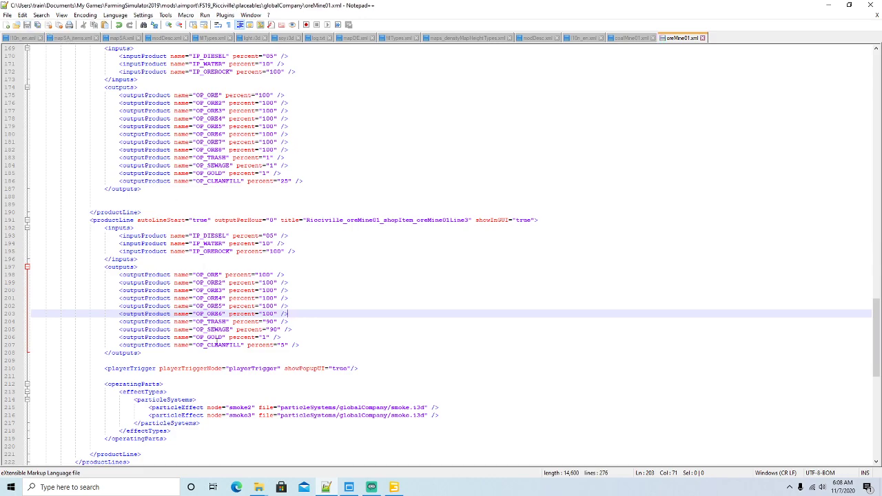
pyautogui.scroll(-2, 355, 319)
pyautogui.scroll(-2, 355, 319)
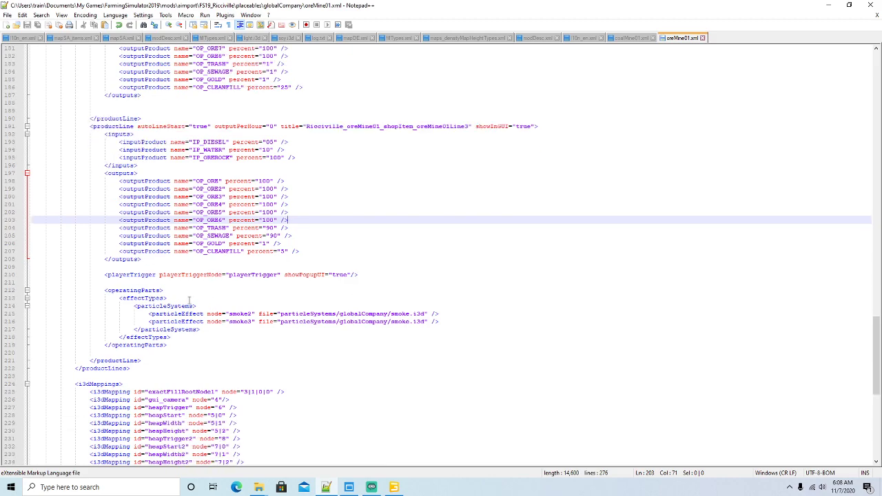
# - Check the smoke2 and smoke3 particle nodes in oreMine01.xml, and copy the complete i3dMappings block from coalMine01.xml
pyautogui.click(146, 276)
pyautogui.click(249, 313)
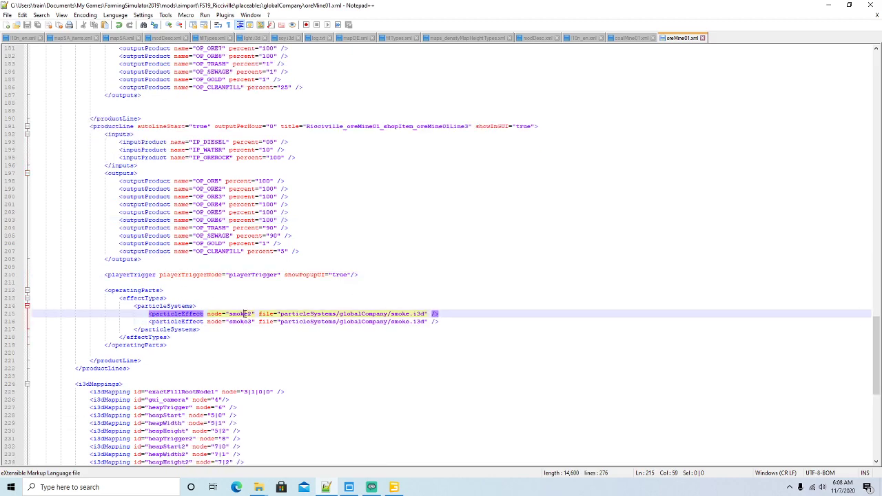
pyautogui.click(241, 321)
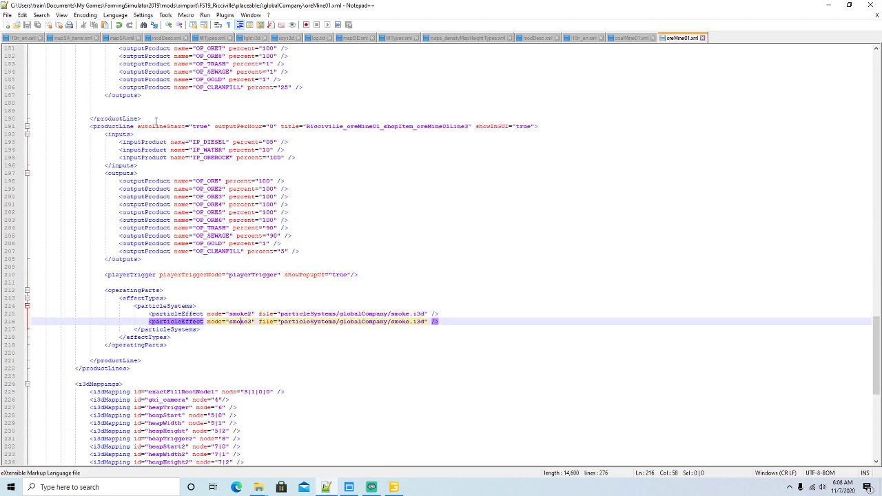
pyautogui.scroll(-9, 349, 194)
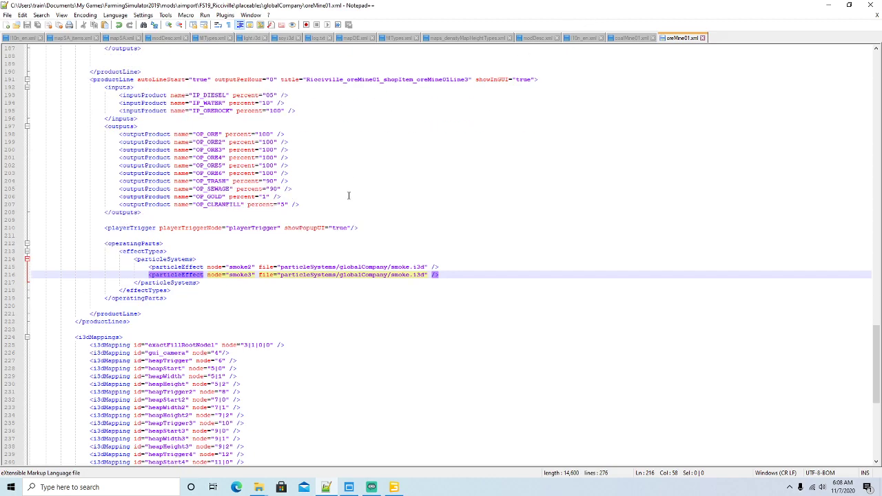
pyautogui.scroll(-3, 353, 190)
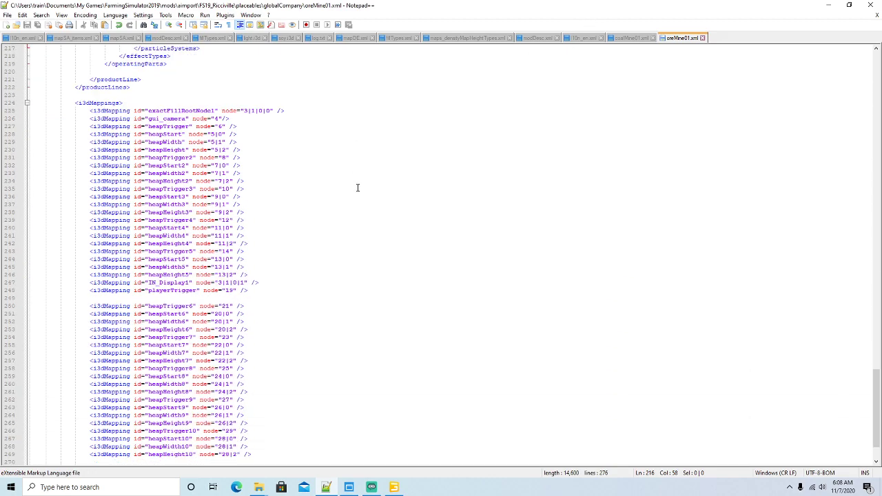
pyautogui.click(633, 38)
pyautogui.scroll(-9, 350, 217)
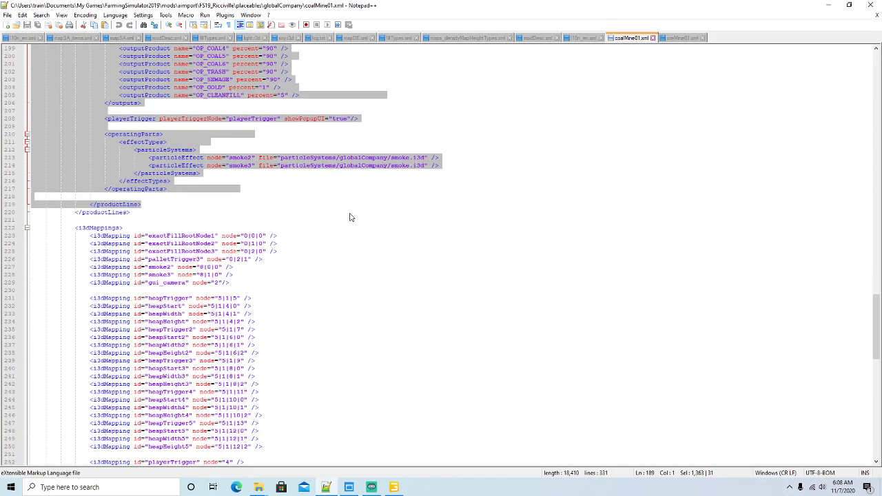
pyautogui.scroll(-14, 350, 217)
pyautogui.scroll(-13, 350, 217)
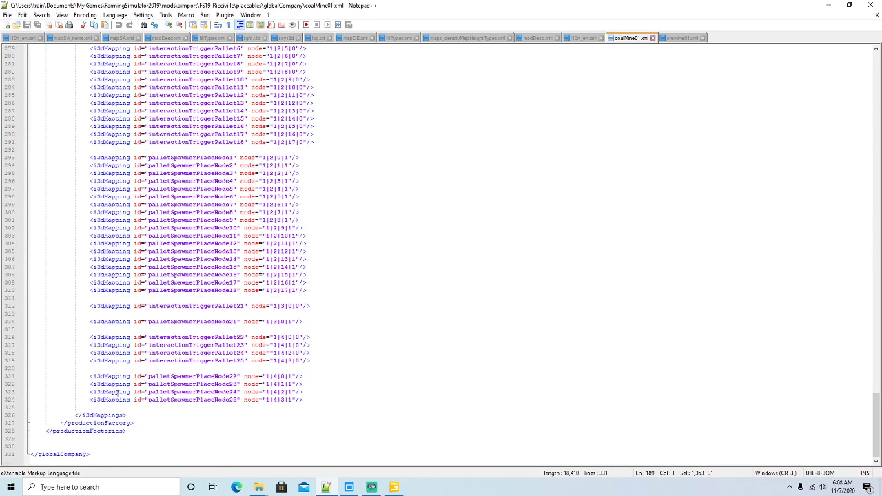
pyautogui.moveTo(127, 415); pyautogui.dragTo(34, 110)
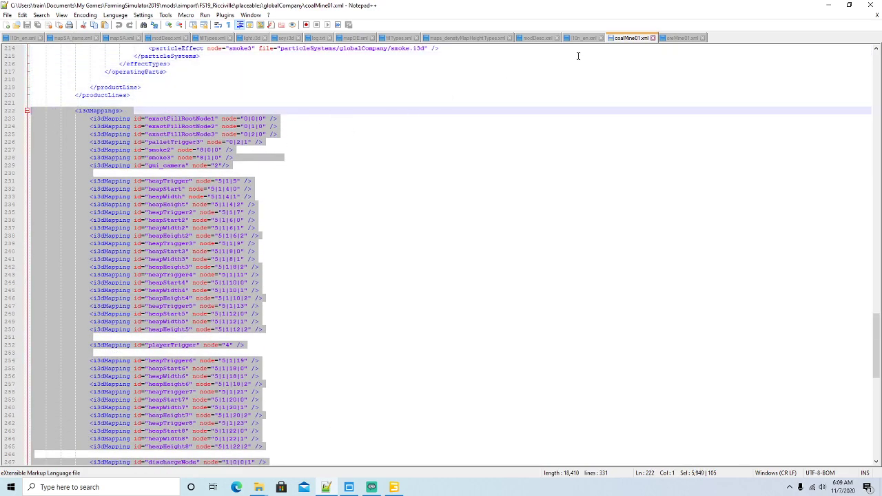
# - Replace the whole i3dMappings block in oreMine01.xml with the one copied from coalMine01.xml, and save the file
pyautogui.click(683, 38)
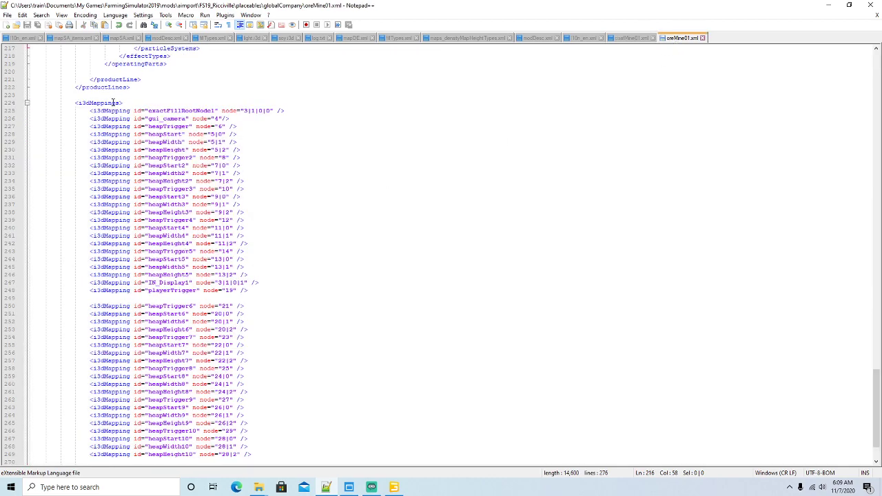
pyautogui.scroll(-3, 295, 242)
pyautogui.moveTo(127, 415); pyautogui.dragTo(34, 103)
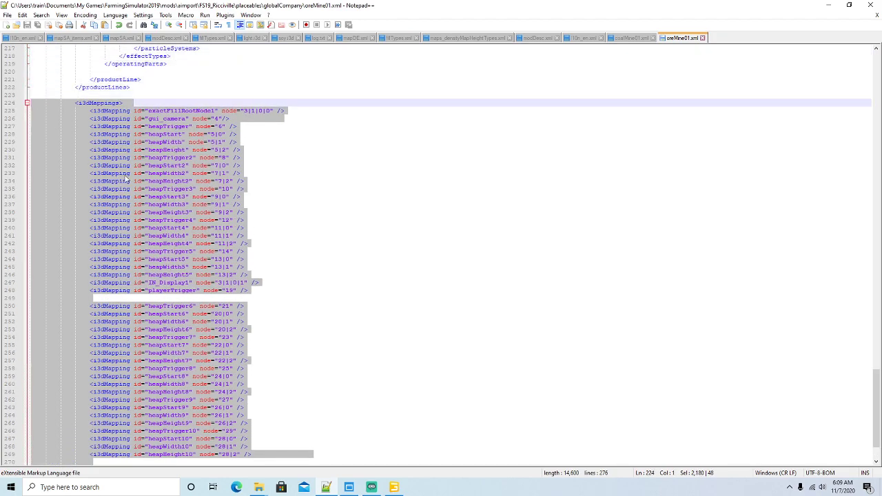
pyautogui.hotkey('ctrl', 'v')
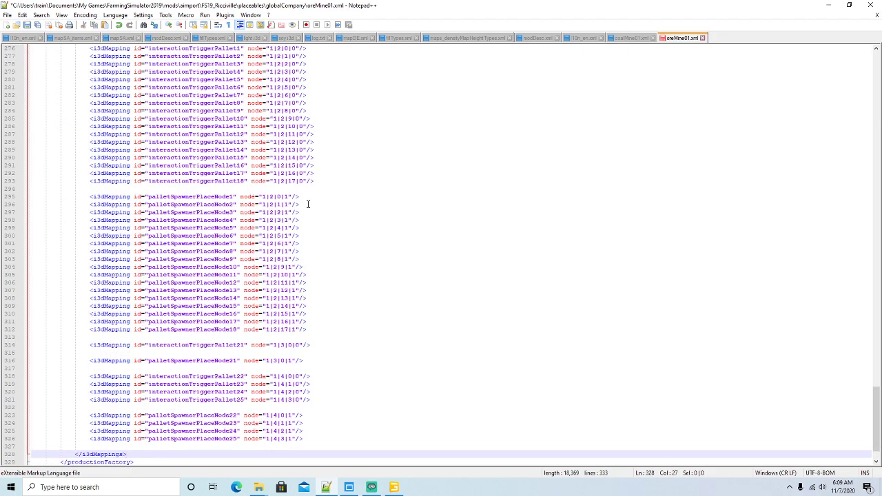
pyautogui.click(27, 25)
# - Review the pasted i3dMappings in oreMine01.xml and the Ricciville_oreMine01 text entries in l10n_en.xml
pyautogui.scroll(10, 396, 184)
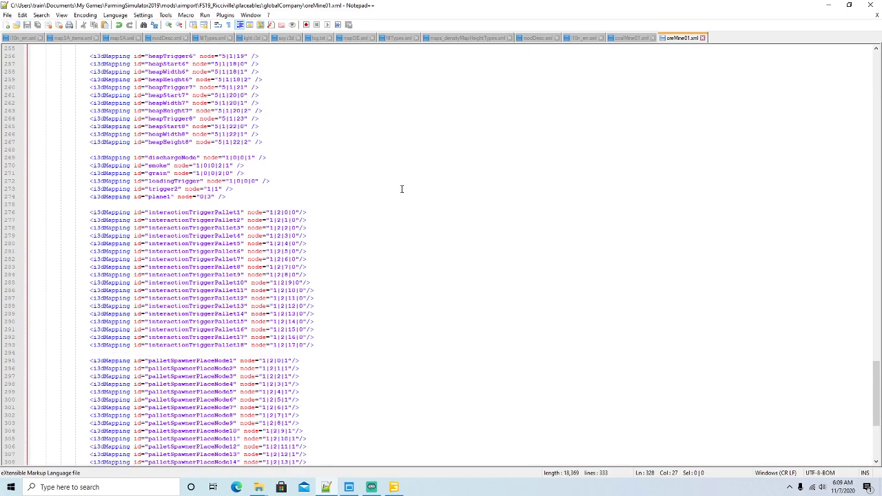
pyautogui.scroll(11, 396, 185)
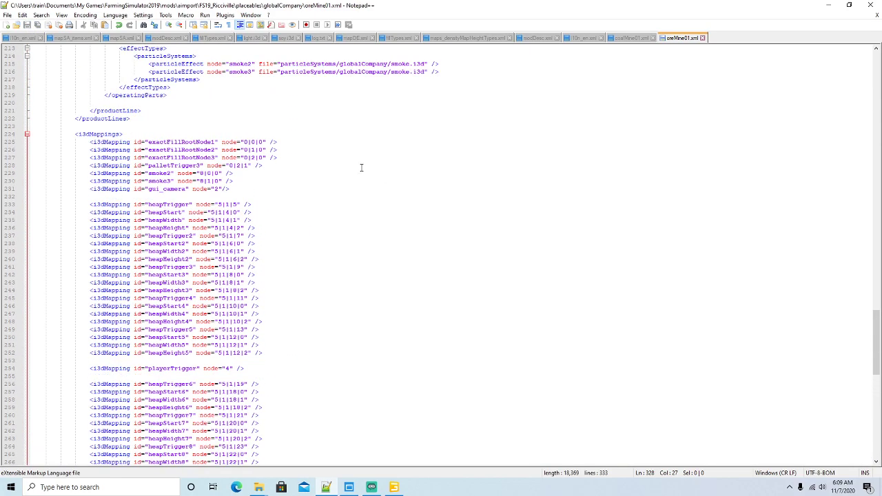
pyautogui.scroll(-11, 359, 166)
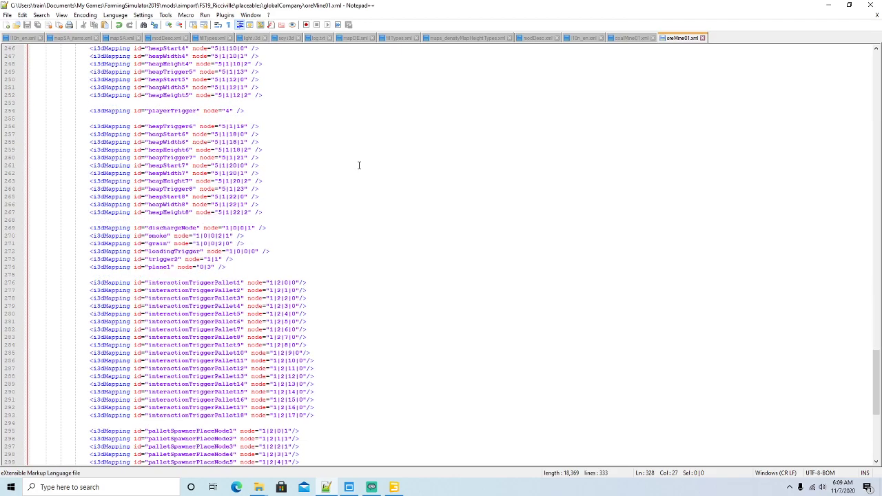
pyautogui.scroll(-11, 360, 165)
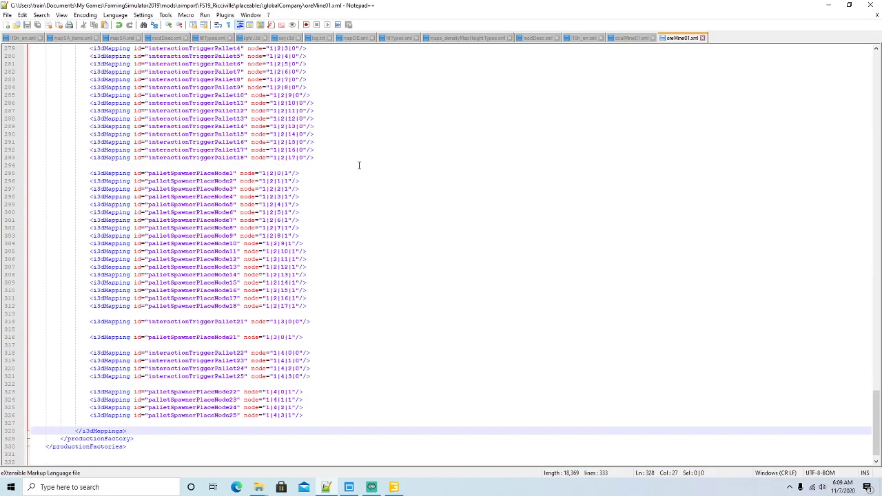
pyautogui.scroll(20, 359, 166)
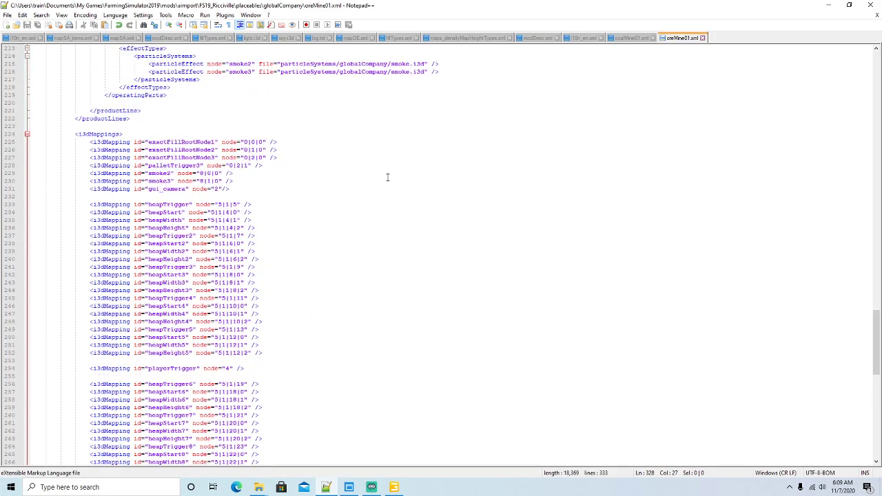
pyautogui.scroll(5, 439, 163)
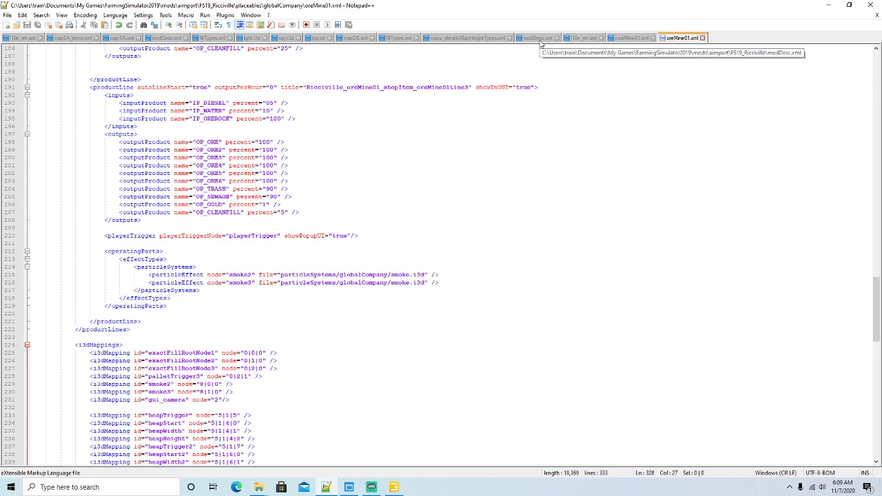
pyautogui.click(583, 38)
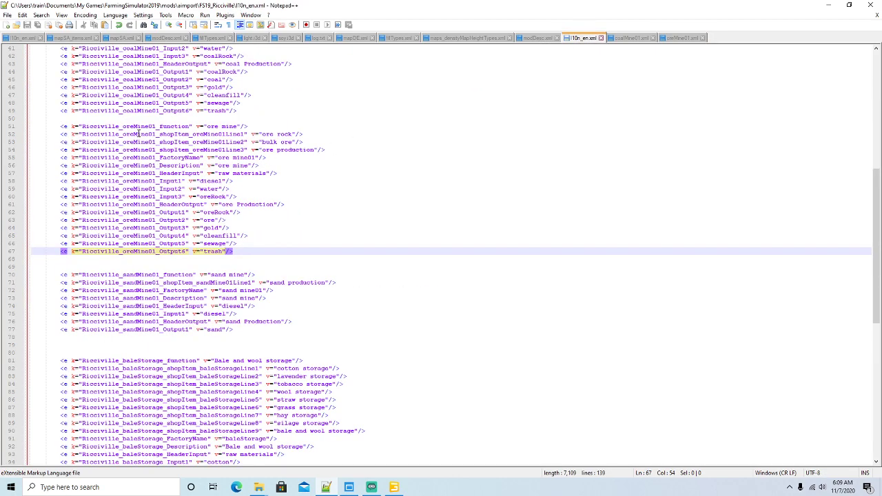
pyautogui.moveTo(61, 125); pyautogui.dragTo(320, 250)
pyautogui.click(320, 250)
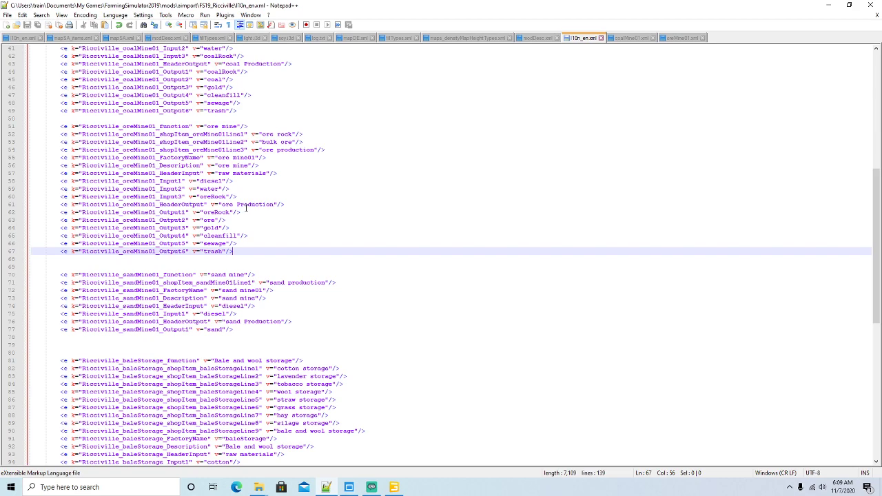
# - Search oreMine01.xml for leftover occurrences of "coal"
pyautogui.click(672, 38)
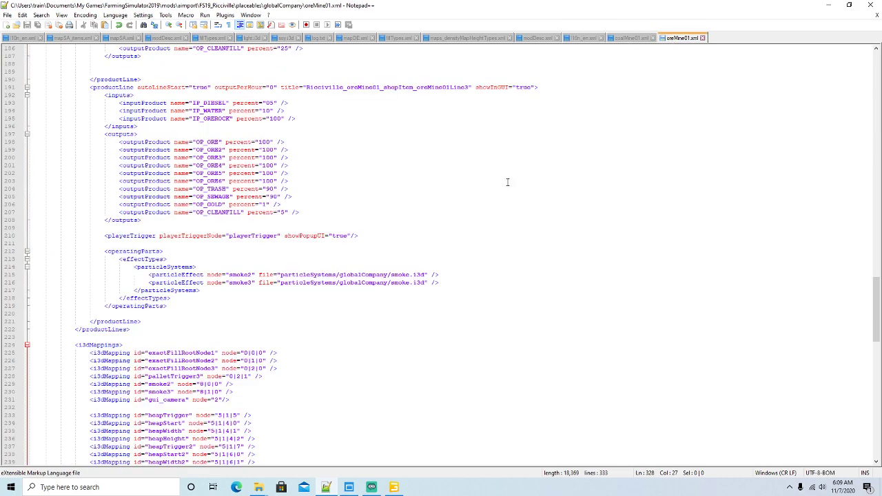
pyautogui.hotkey('ctrl', 'f')
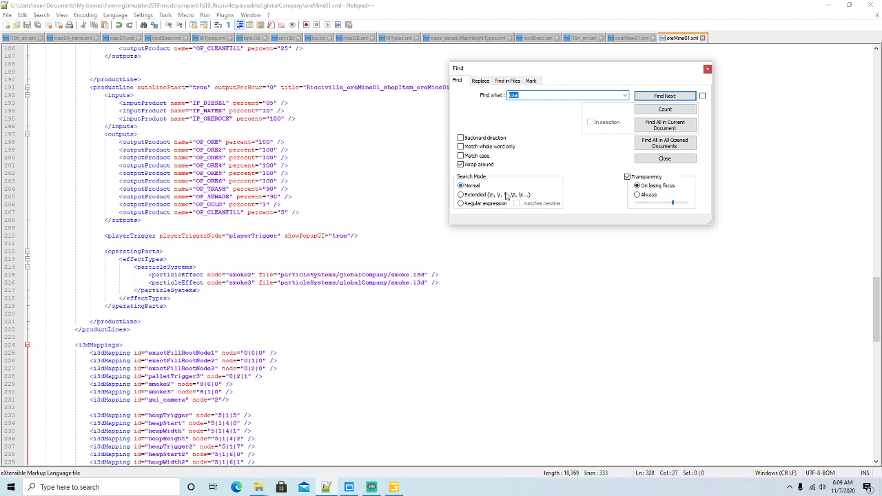
pyautogui.click(654, 97)
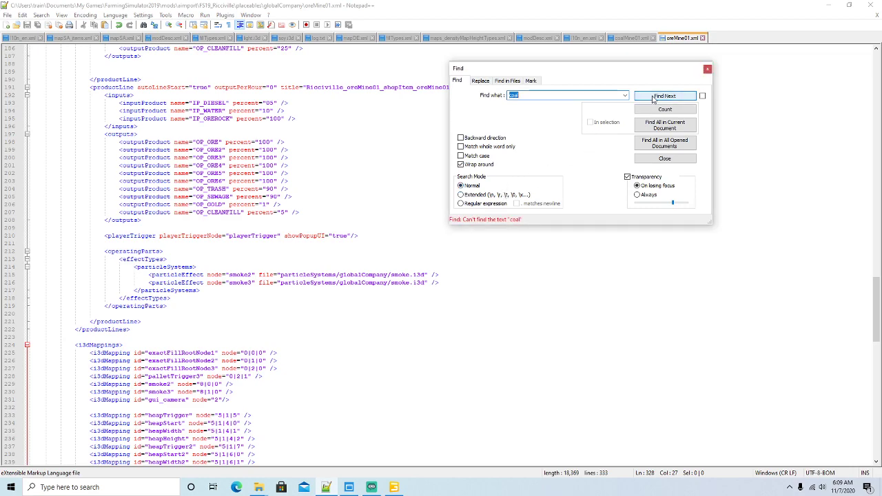
pyautogui.click(708, 69)
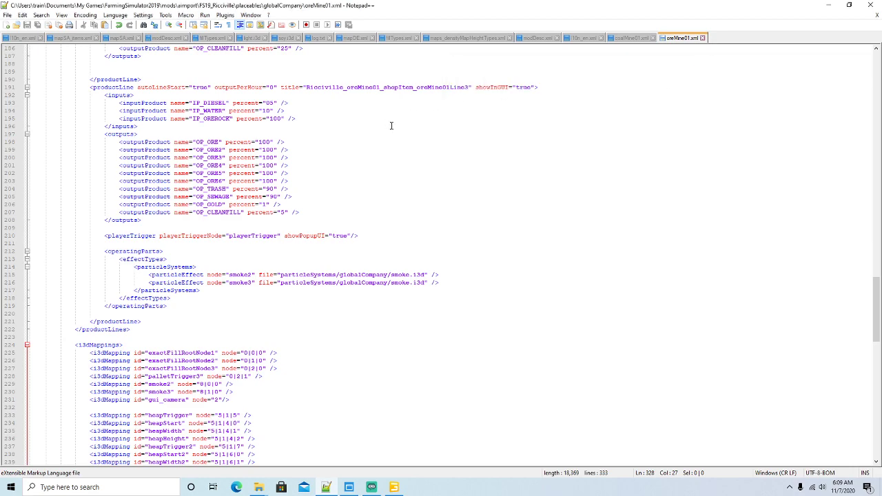
# - Switch to GIANTS Editor and save the map.i3d scene
pyautogui.click(831, 7)
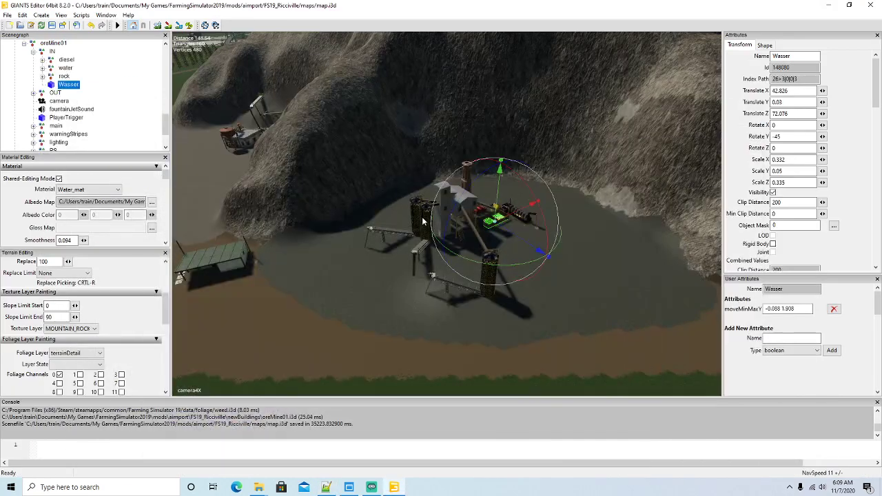
pyautogui.click(53, 25)
# - Set the terrain brush's RMB action to Replace and activate terrain sculpting for the ground around the ore mine
pyautogui.keyDown('alt'); pyautogui.moveTo(499, 295); pyautogui.dragTo(533, 278); pyautogui.keyUp('alt')
pyautogui.scroll(7, 533, 278)
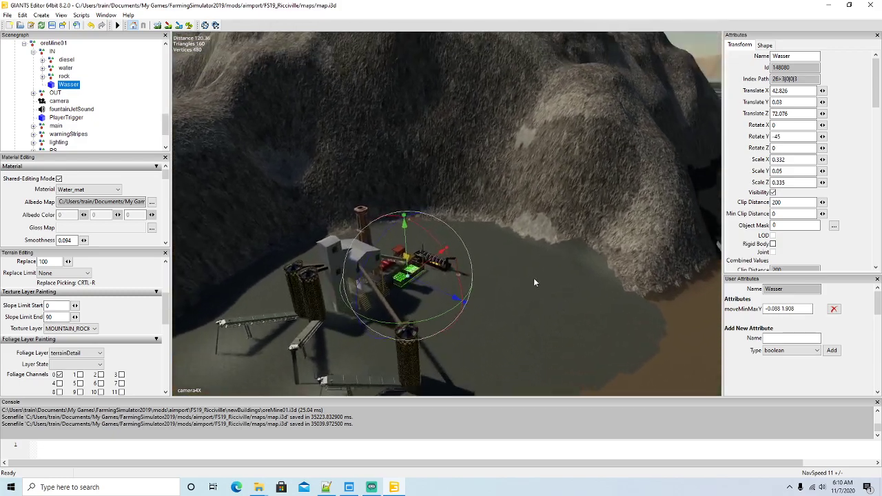
pyautogui.scroll(10, 533, 278)
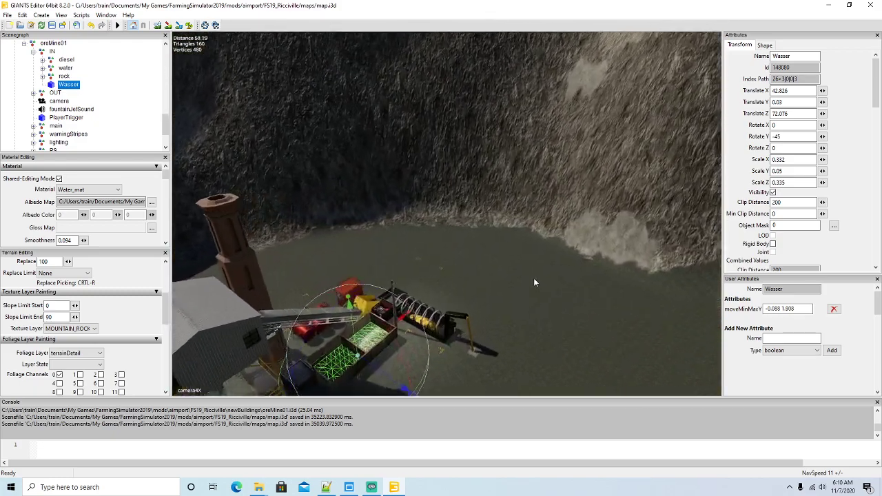
pyautogui.keyDown('alt'); pyautogui.moveTo(533, 278); pyautogui.dragTo(359, 317); pyautogui.keyUp('alt')
pyautogui.scroll(-5, 350, 301)
pyautogui.scroll(-5, 358, 317)
pyautogui.moveTo(165, 306); pyautogui.dragTo(164, 297)
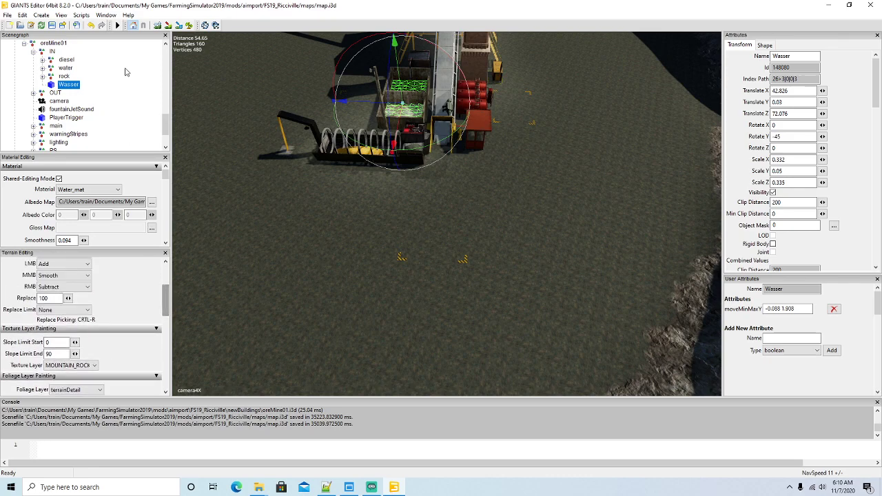
pyautogui.click(74, 288)
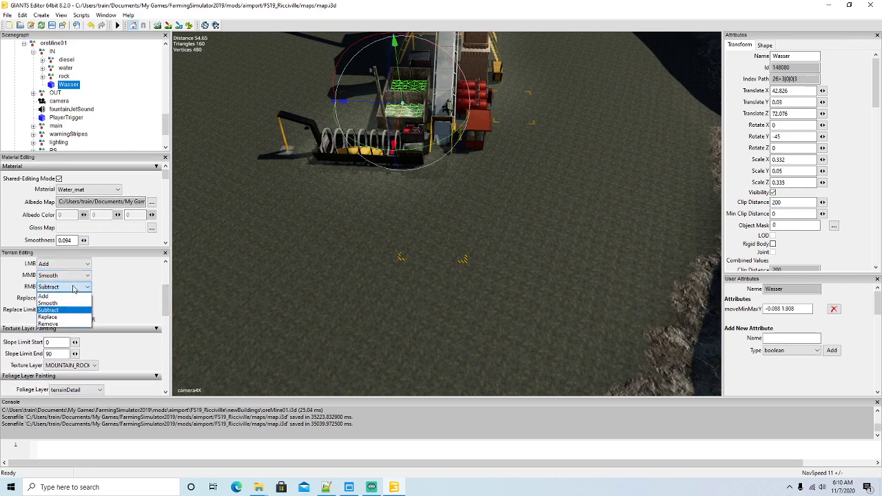
pyautogui.click(48, 318)
pyautogui.click(158, 26)
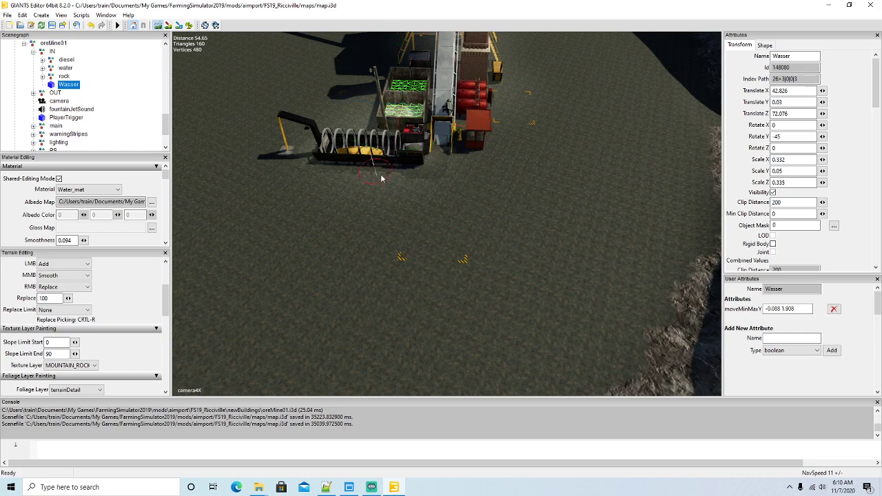
# - Level the ground between the ore mine's conveyor intake and the two yellow corner markers with the height of 100, and leave sculpting
pyautogui.moveTo(441, 197)
pyautogui.mouseDown()
pyautogui.moveTo(443, 177)
pyautogui.moveTo(431, 241)
pyautogui.moveTo(445, 239)
pyautogui.moveTo(457, 216)
pyautogui.moveTo(459, 176)
pyautogui.moveTo(439, 158)
pyautogui.mouseUp()
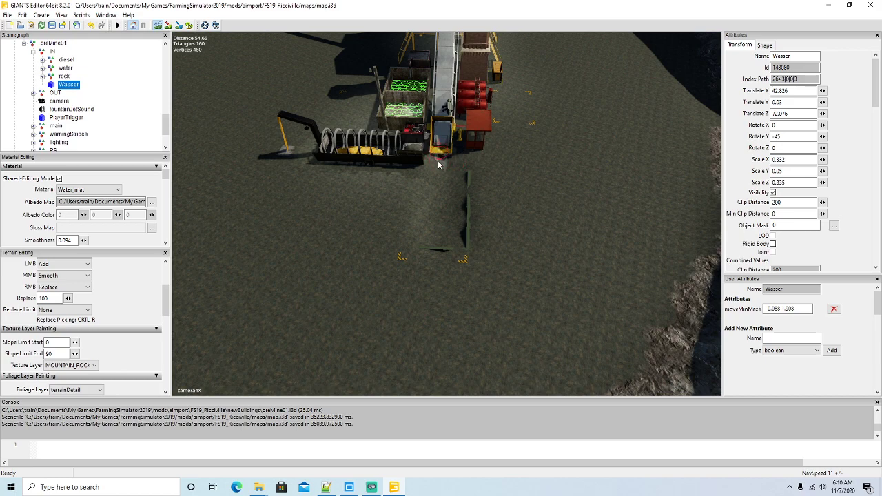
pyautogui.moveTo(424, 173)
pyautogui.mouseDown()
pyautogui.moveTo(415, 230)
pyautogui.moveTo(439, 203)
pyautogui.mouseUp()
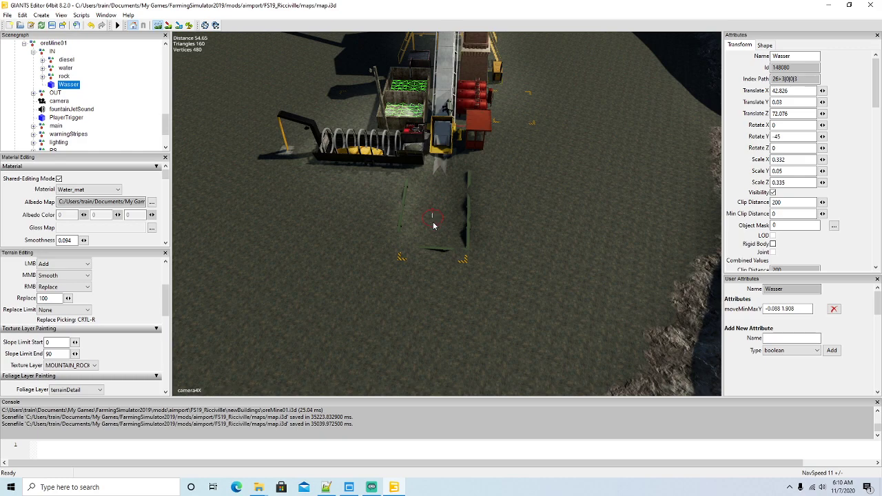
pyautogui.moveTo(437, 170)
pyautogui.mouseDown()
pyautogui.moveTo(444, 165)
pyautogui.moveTo(433, 165)
pyautogui.mouseUp()
pyautogui.click(159, 28)
# - Inspect the ore mine site from a wider view and save the map with the terrain changes
pyautogui.keyDown('alt'); pyautogui.moveTo(373, 290); pyautogui.dragTo(600, 247); pyautogui.keyUp('alt')
pyautogui.scroll(8, 315, 206)
pyautogui.scroll(-5, 546, 240)
pyautogui.scroll(-5, 601, 247)
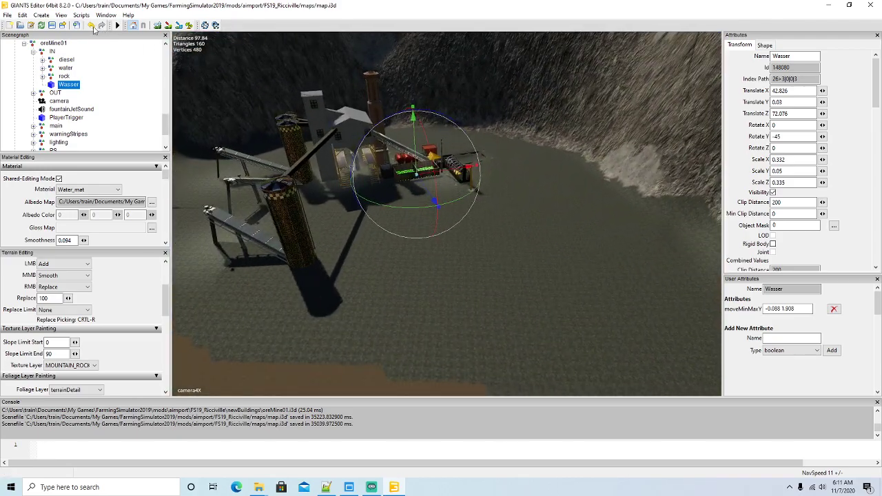
pyautogui.click(52, 24)
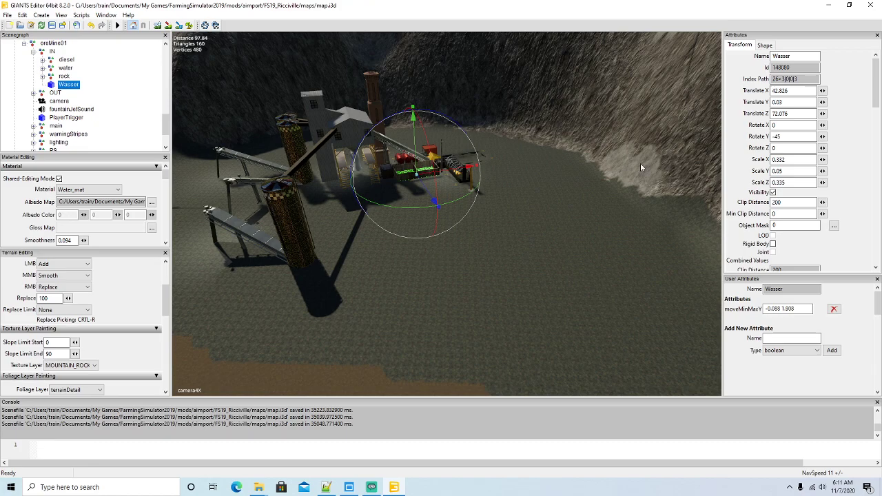
# - Minimize the editor and both File Explorer windows, and bring up the FS19_MFS+ mod folder selector
pyautogui.click(829, 4)
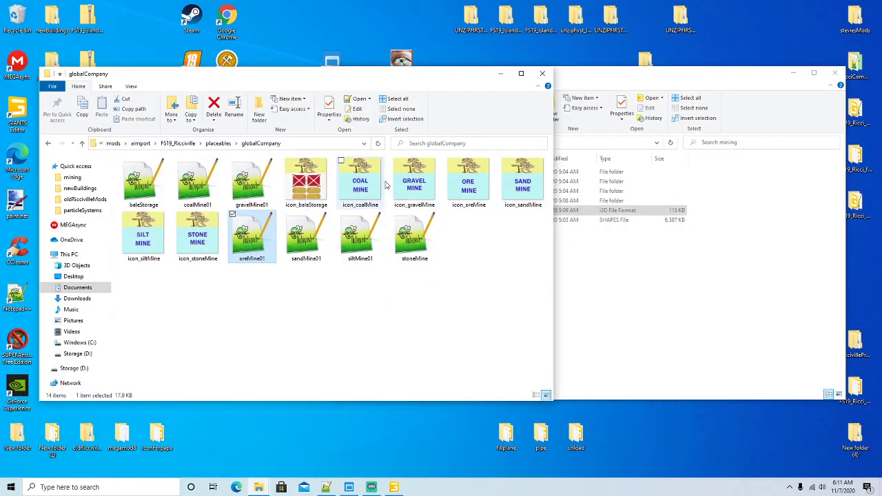
pyautogui.click(501, 73)
pyautogui.click(793, 73)
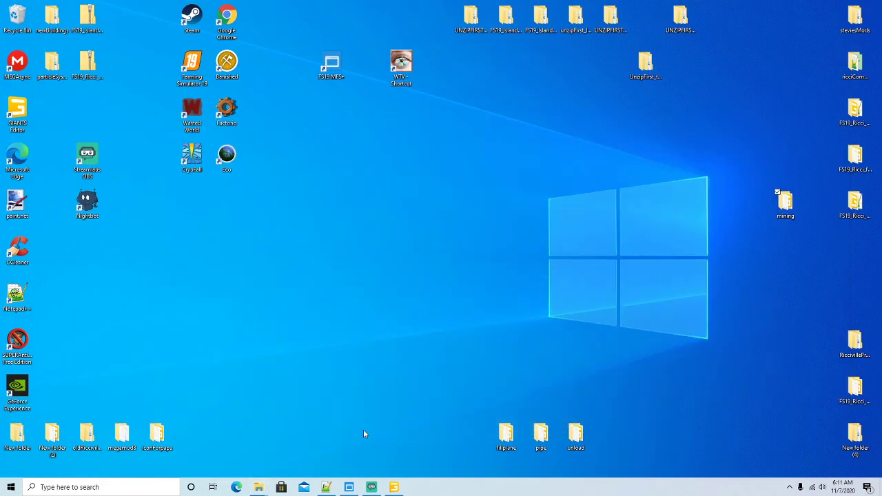
pyautogui.click(351, 488)
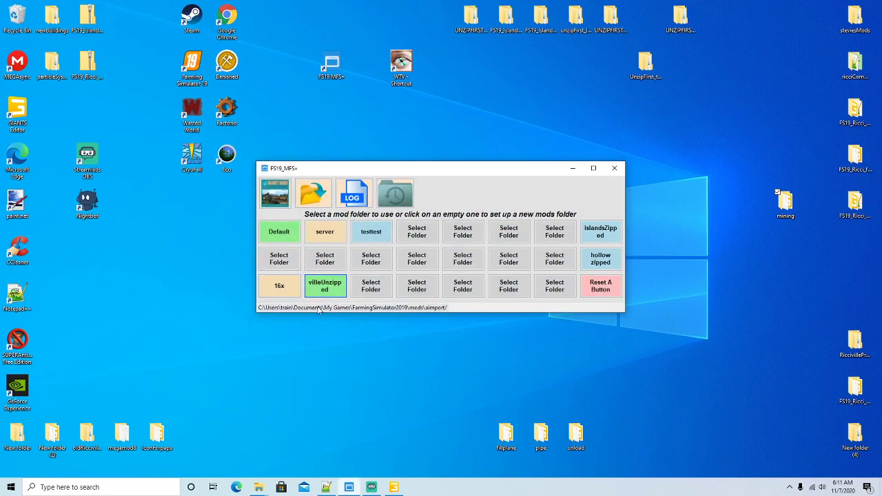
# - Launch Farming Simulator 19 from the desktop, skip the intro, and open the career savegames
pyautogui.rightClick(198, 66)
pyautogui.click(213, 73)
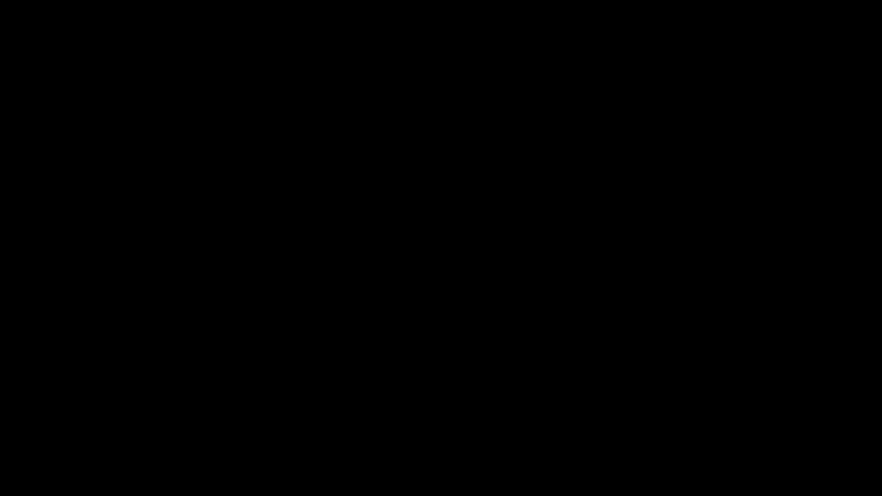
pyautogui.click(279, 200)
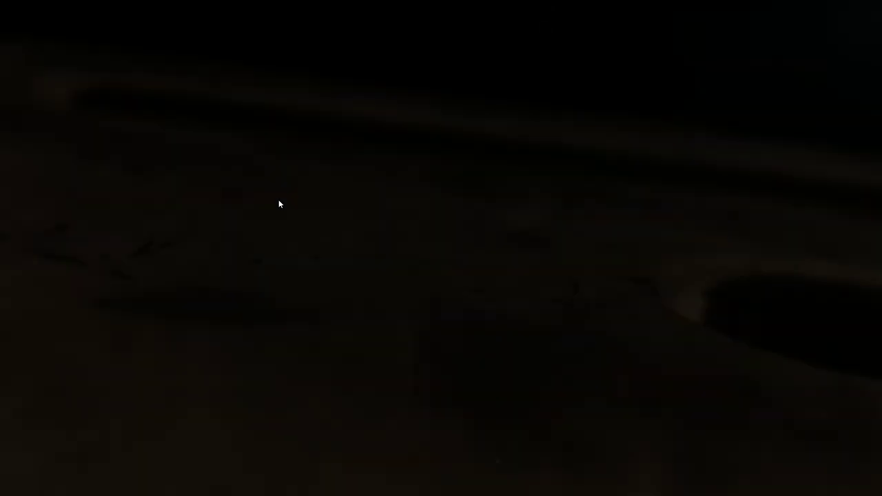
pyautogui.click(278, 199)
pyautogui.click(279, 200)
pyautogui.click(86, 283)
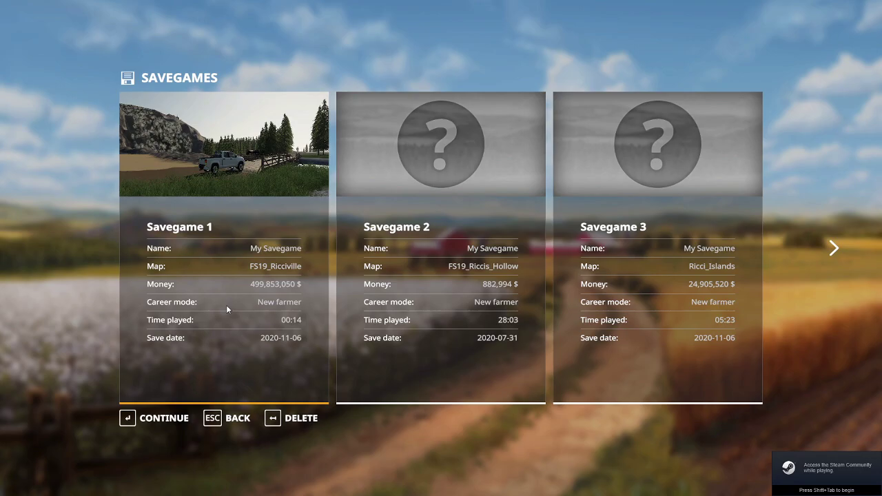
# - Delete Savegame 1 and start a New farmer career on the FS19_Ricciville map with the preselected mods
pyautogui.click(297, 419)
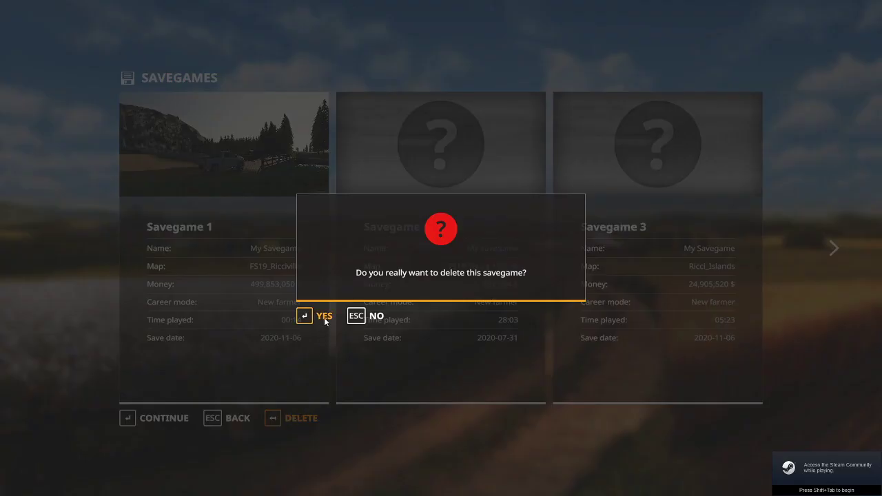
pyautogui.click(324, 317)
pyautogui.click(172, 418)
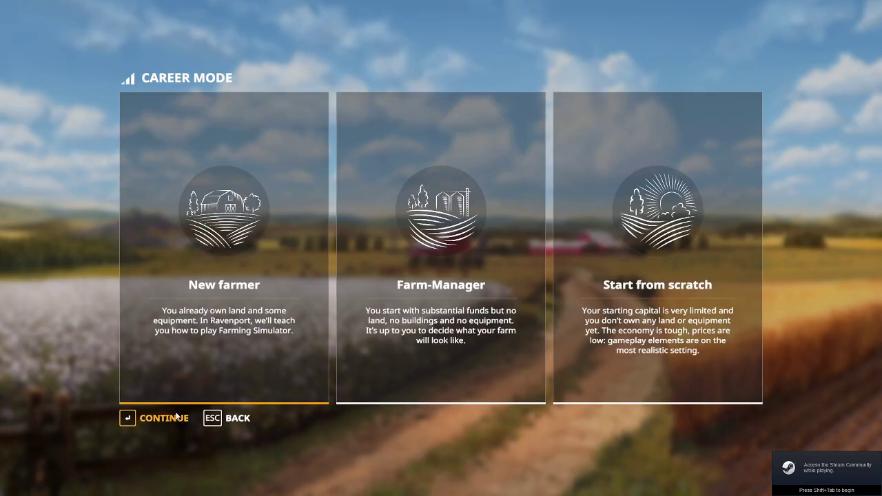
pyautogui.click(175, 418)
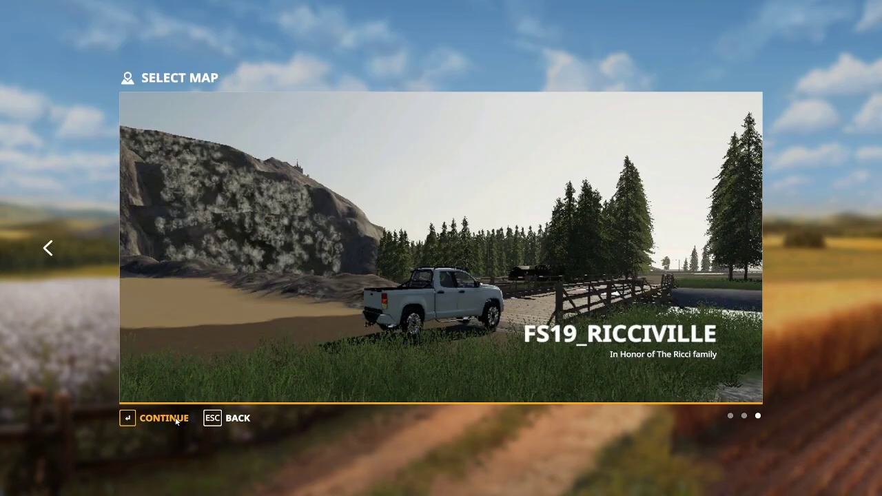
pyautogui.click(175, 419)
pyautogui.click(167, 419)
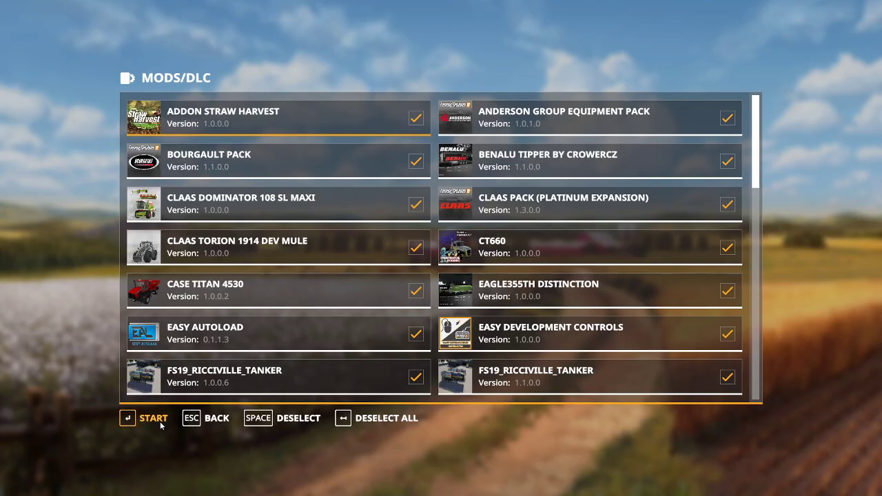
pyautogui.click(161, 424)
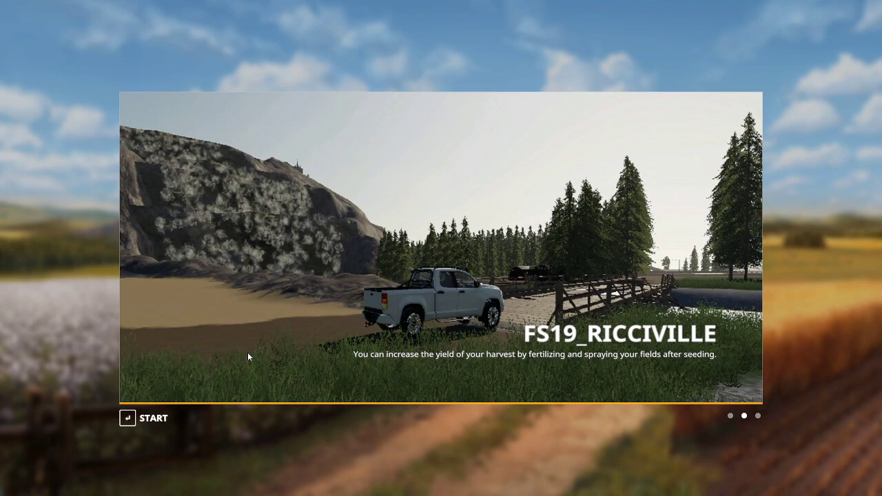
pyautogui.click(153, 420)
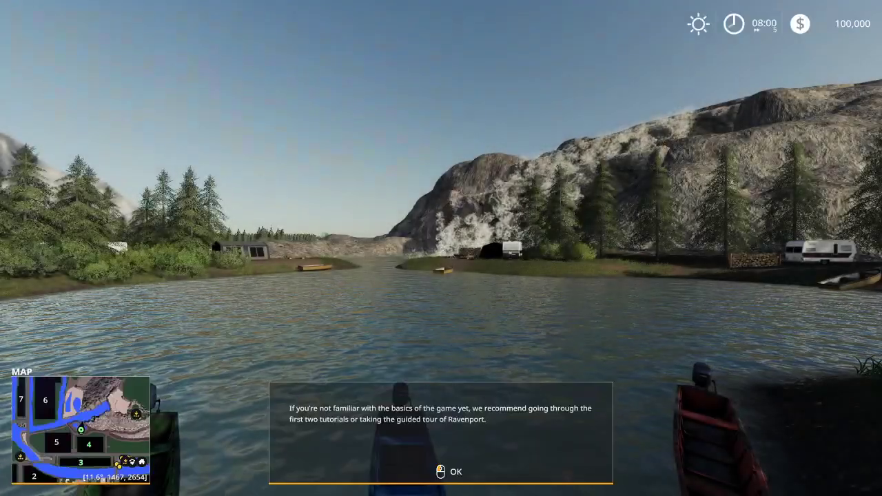
# - Dismiss the tutorial hint and add $50,000,000 to the account through Easy Development Commands
pyautogui.click(441, 472)
pyautogui.press('s')
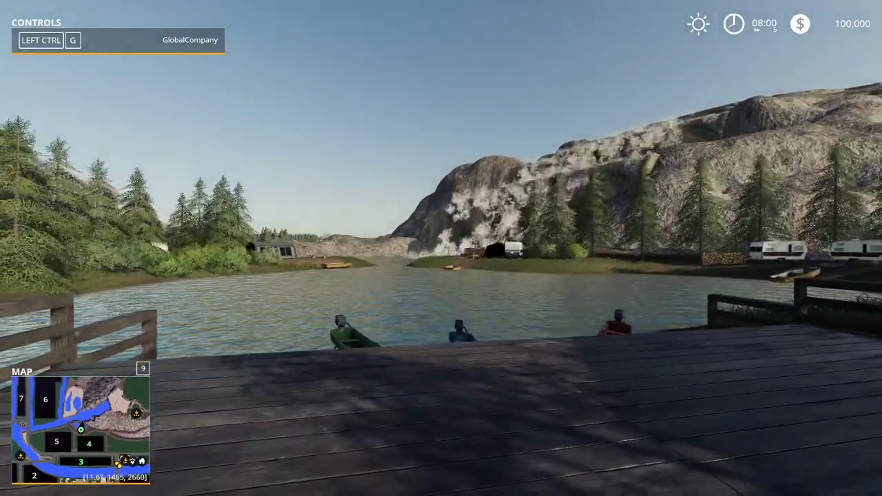
pyautogui.hotkey('alt', 'd')
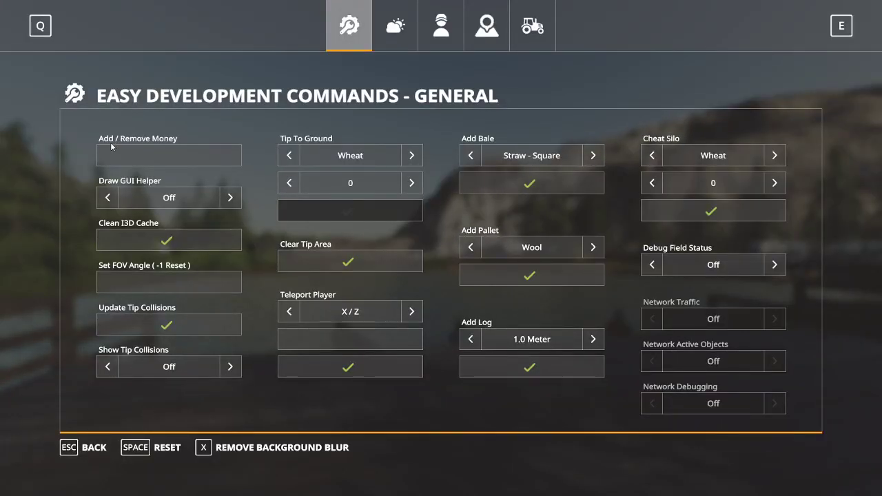
pyautogui.click(138, 164)
pyautogui.write('50000')
pyautogui.press('Return')
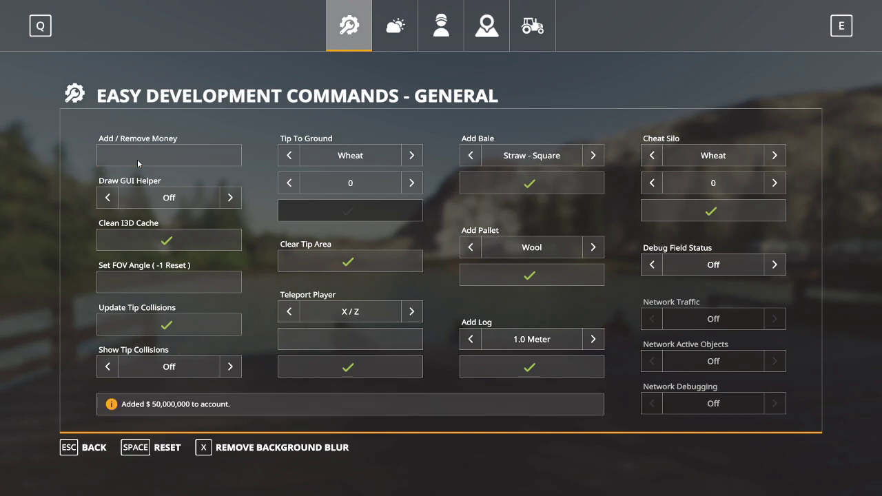
# - Turn on the player speed multiplier in Easy Development Commands and return to the game
pyautogui.click(441, 31)
pyautogui.click(593, 198)
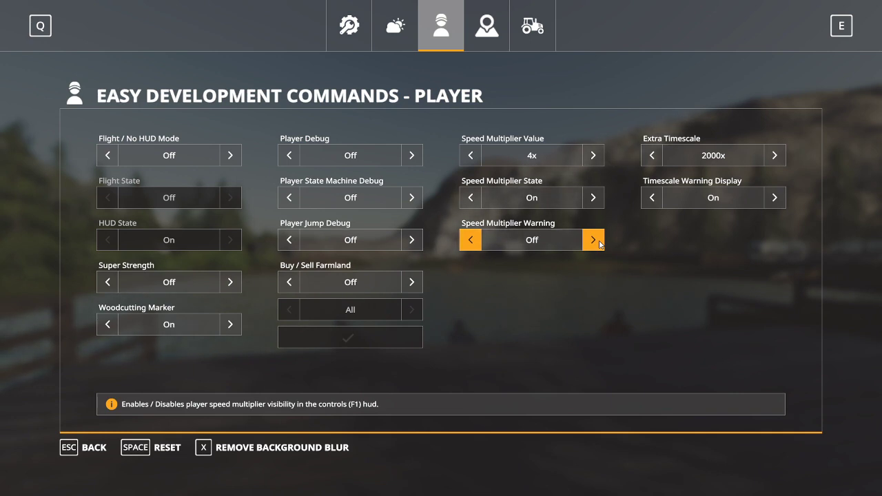
pyautogui.press('Escape')
# - Run along the dirt road around the central mountain, past the coal mine, to the ore mine site
pyautogui.press('w')
pyautogui.press('w')
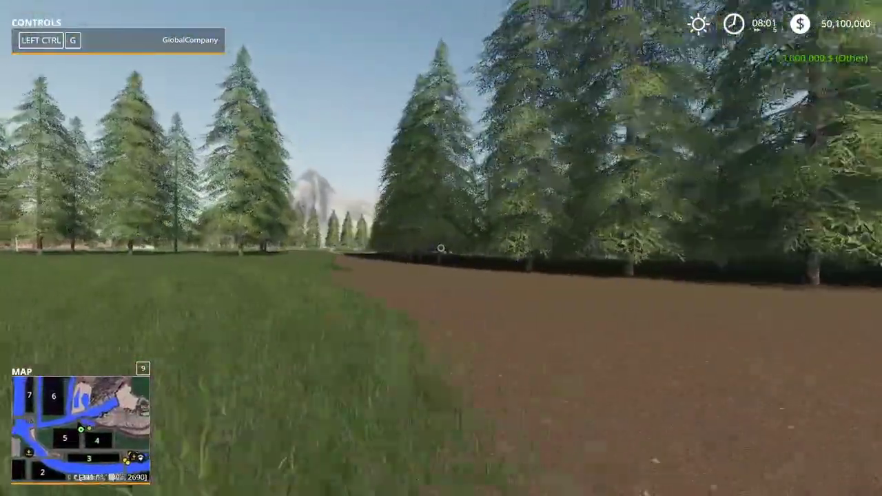
pyautogui.press('w')
pyautogui.press('w')
pyautogui.press('w')
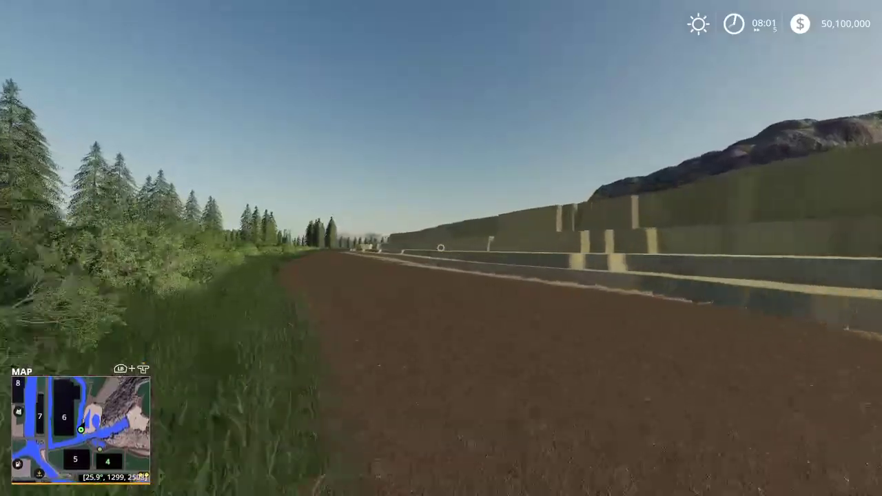
pyautogui.press('w')
pyautogui.press('w')
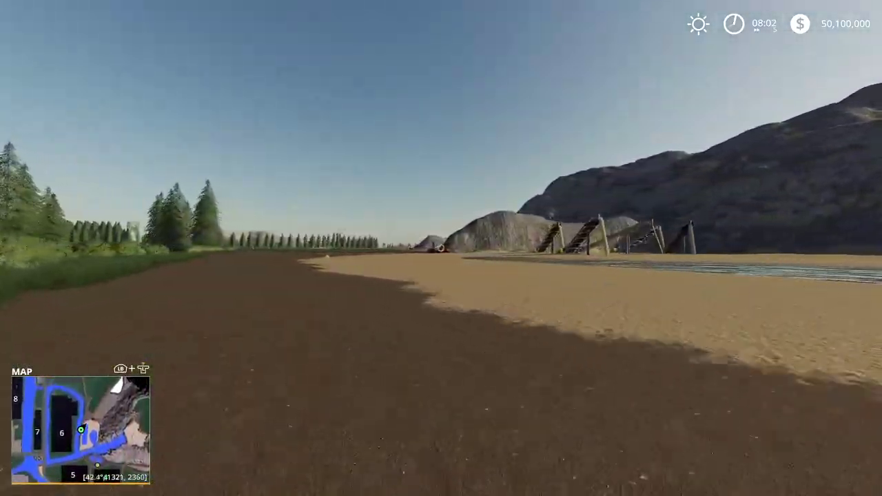
pyautogui.press('w')
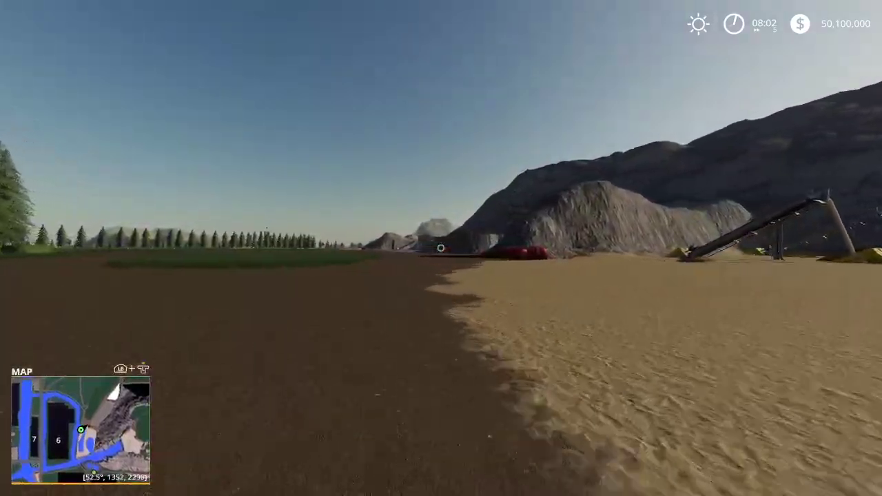
pyautogui.press('w')
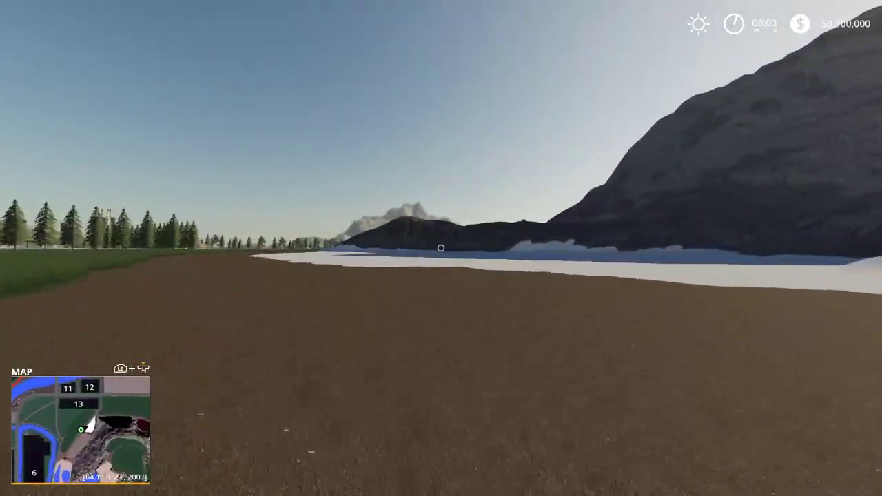
pyautogui.press('w')
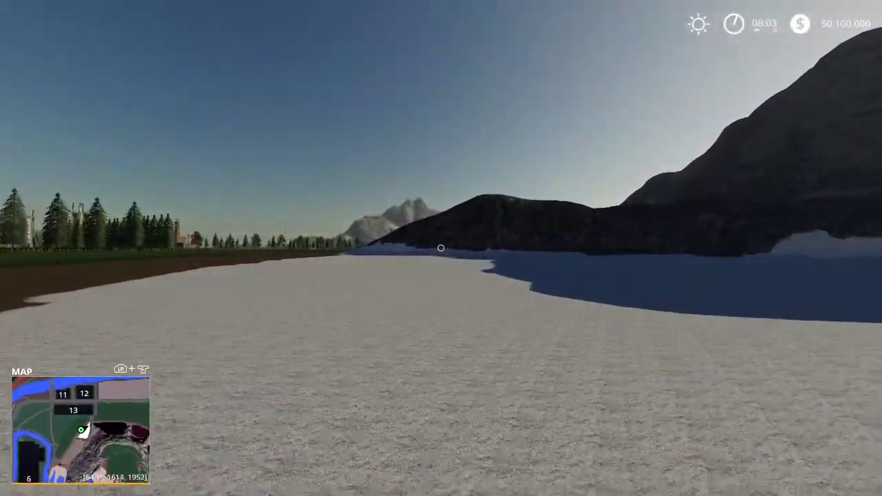
pyautogui.press('w')
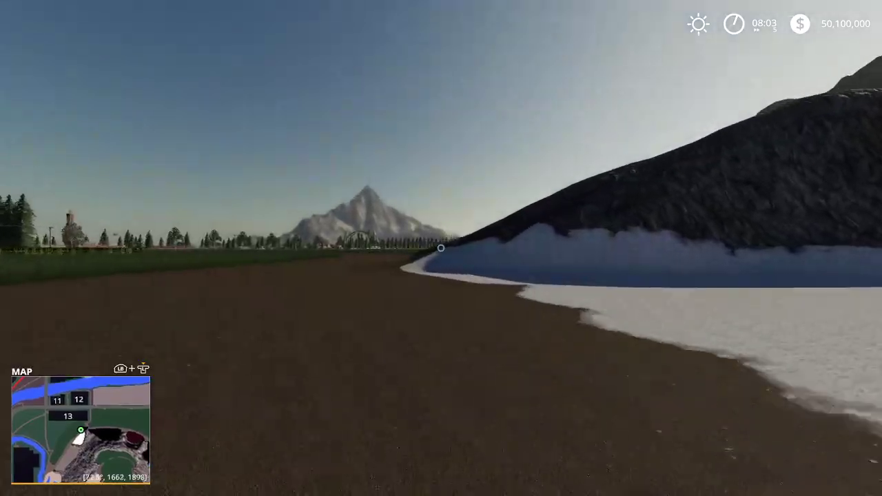
pyautogui.press('w')
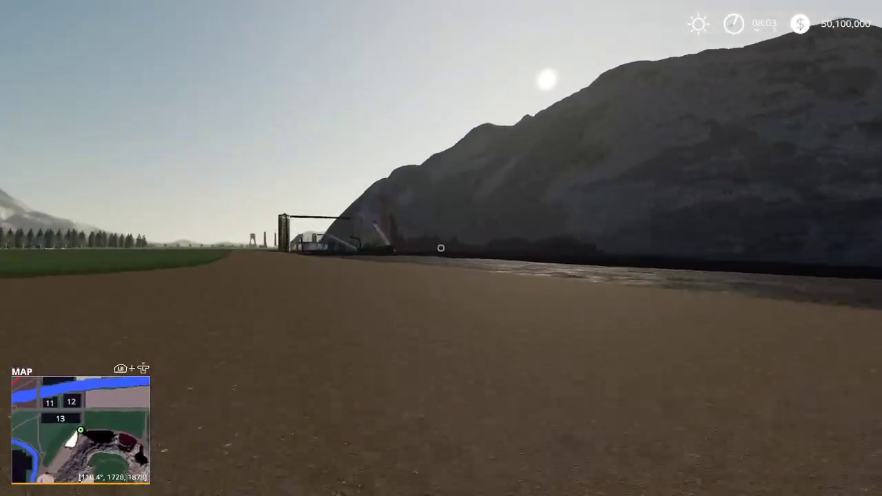
pyautogui.press('w')
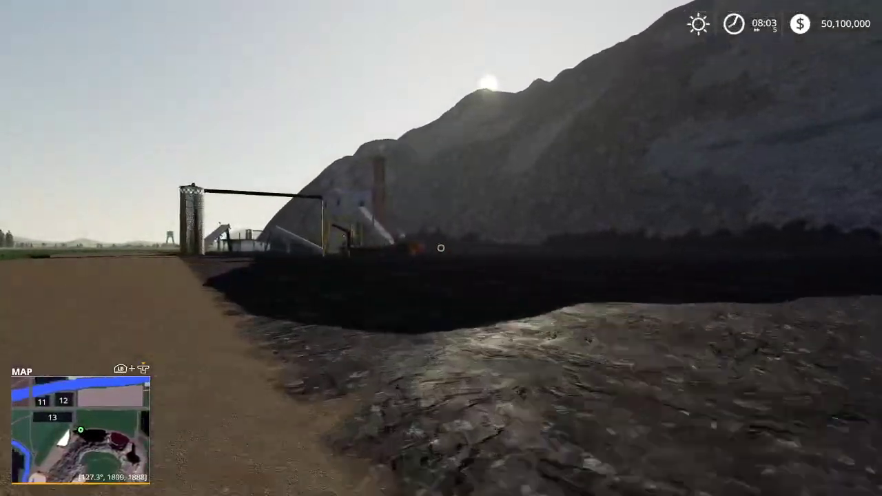
pyautogui.press('w')
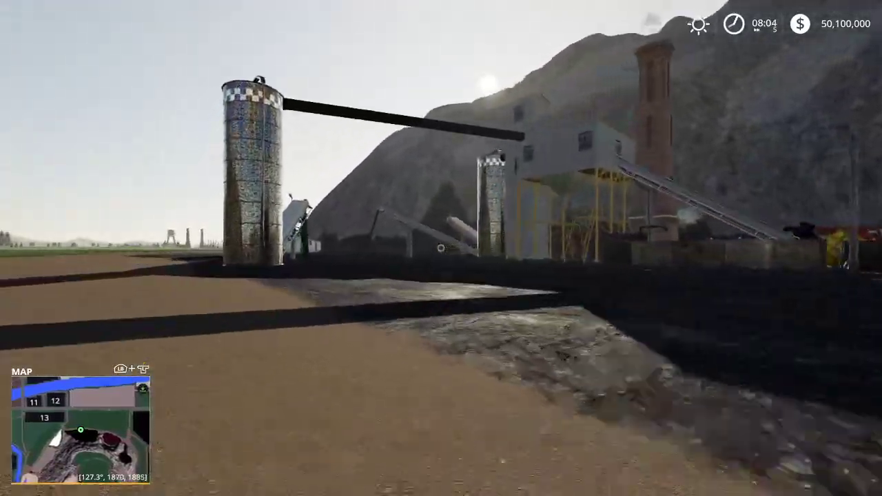
pyautogui.press('w')
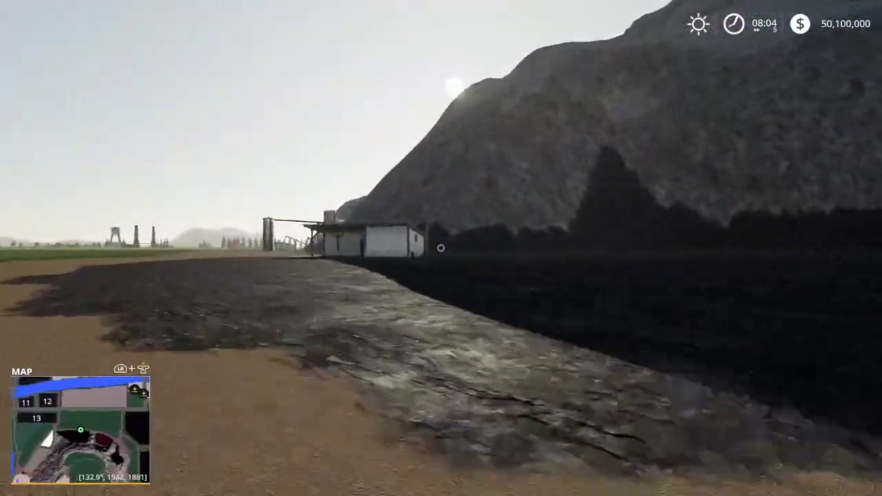
pyautogui.press('w')
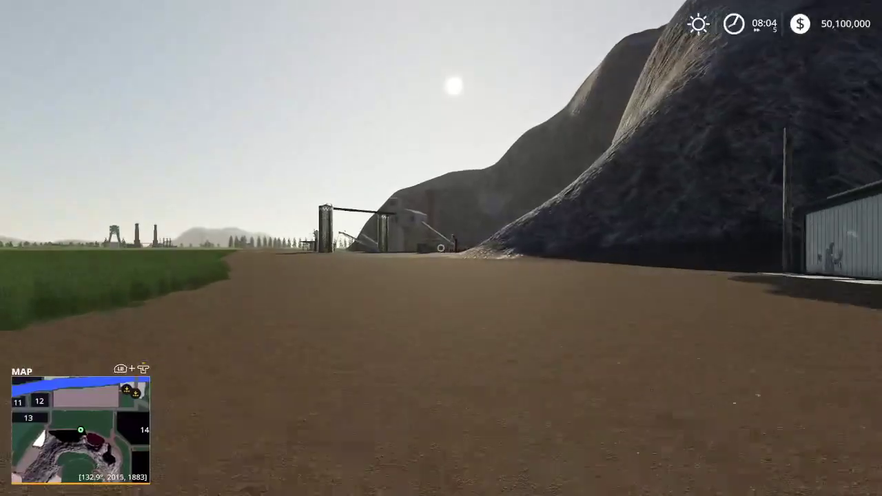
pyautogui.press('w')
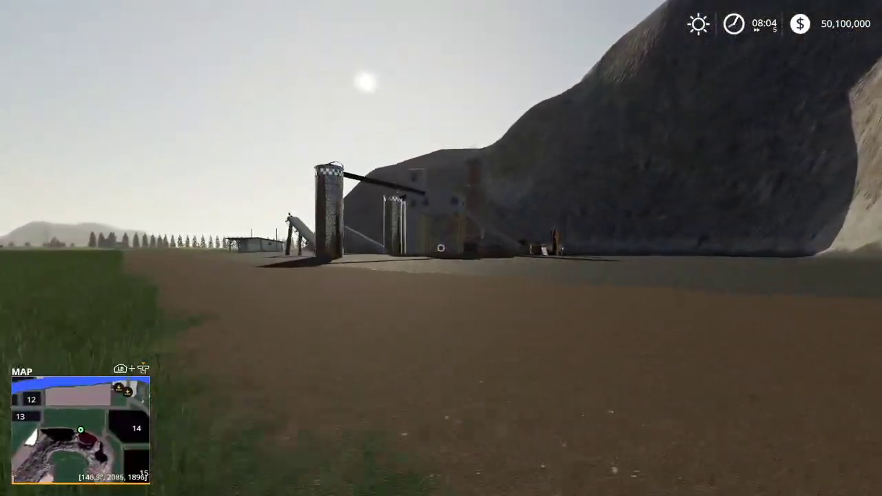
pyautogui.press('w')
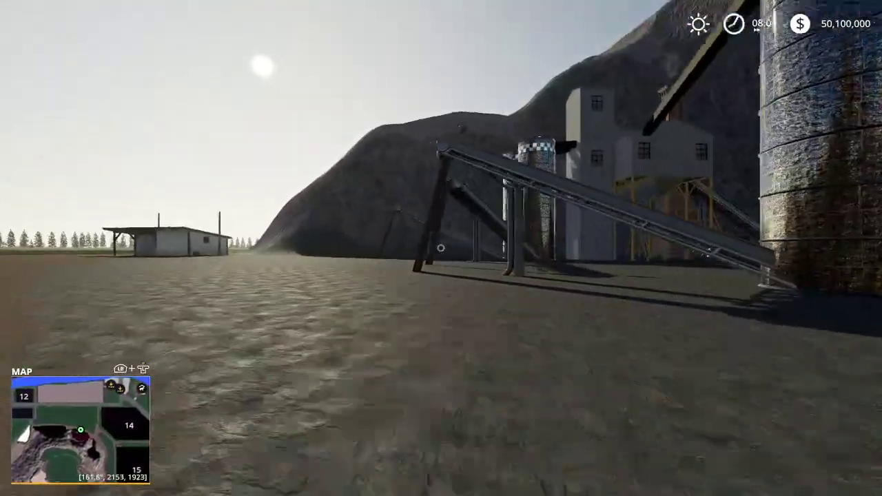
# - Set the game's timescale to Real Time and return to the ore mine
pyautogui.press('Escape')
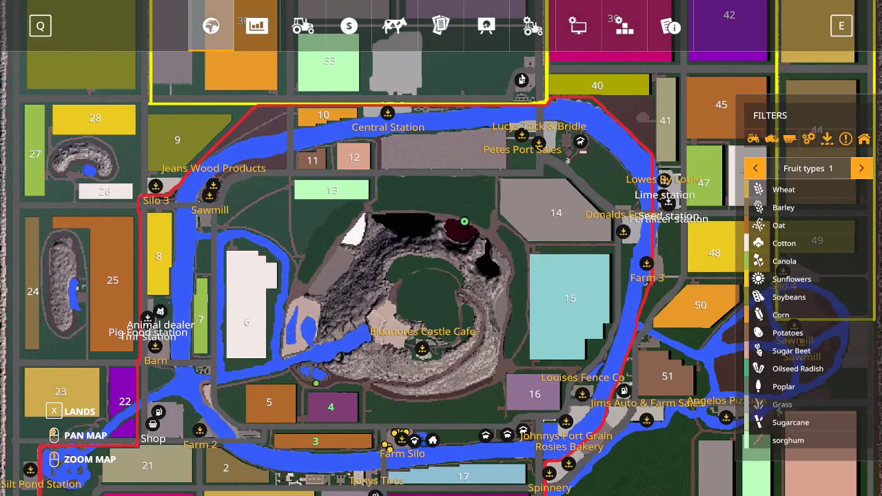
pyautogui.click(530, 29)
pyautogui.click(108, 198)
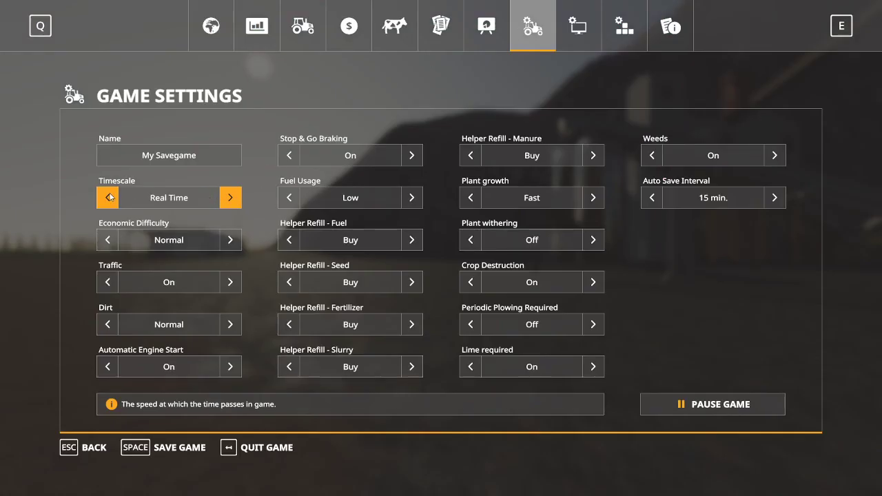
pyautogui.press('Escape')
# - Move onto the grass near the ore mine and browse the Mods category of the shop's vehicles
pyautogui.press('w')
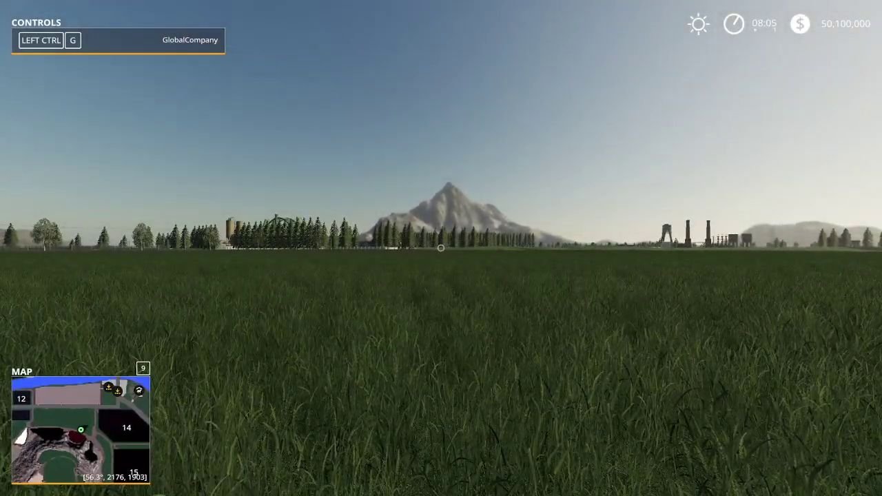
pyautogui.press('s')
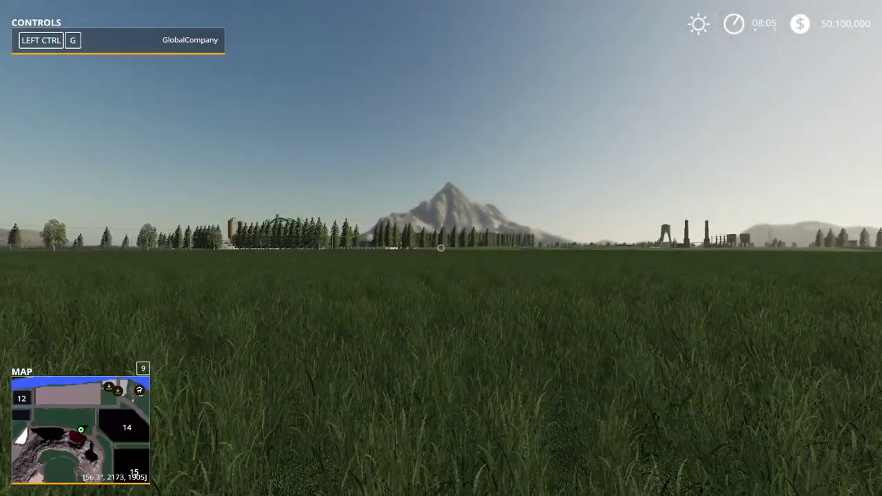
pyautogui.press('p')
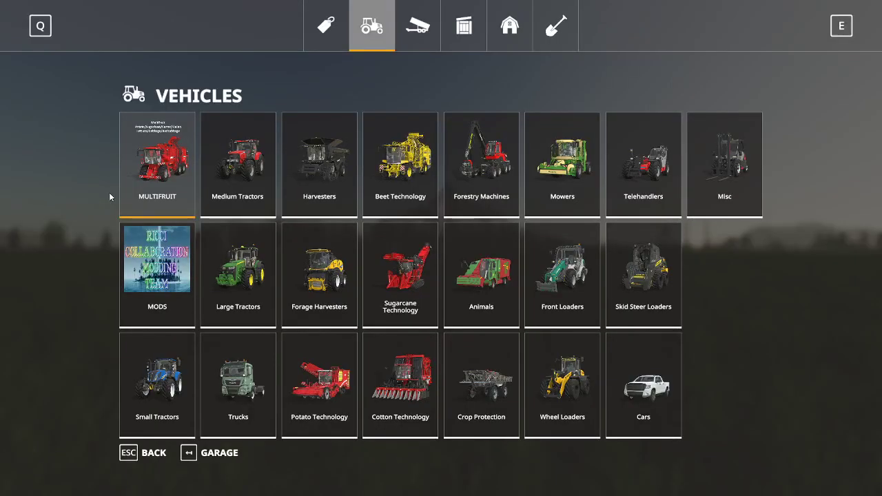
pyautogui.click(163, 258)
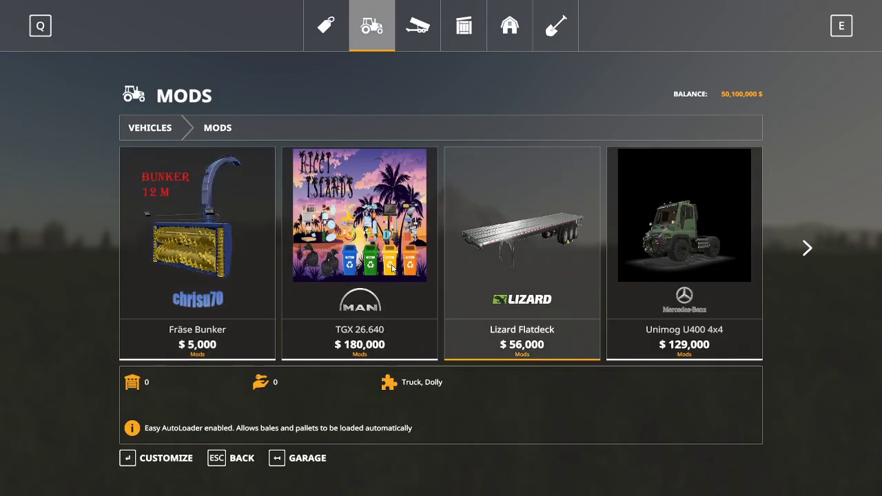
pyautogui.scroll(-5, 404, 238)
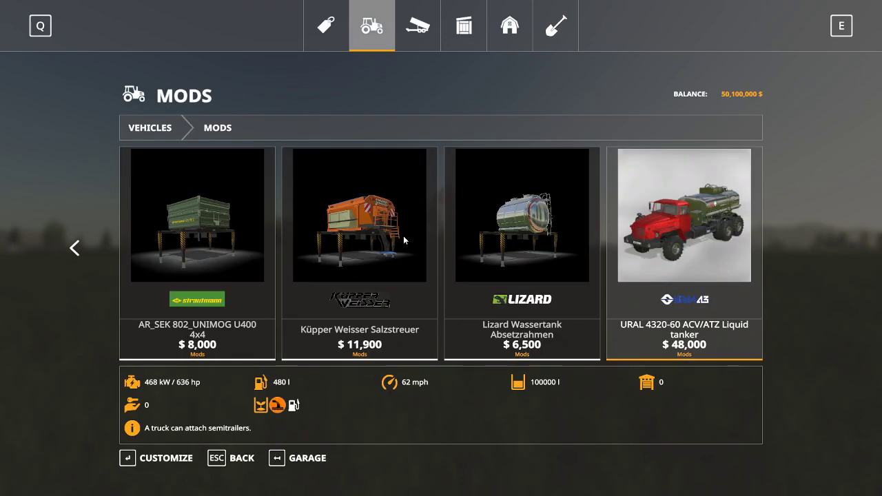
pyautogui.press('Escape')
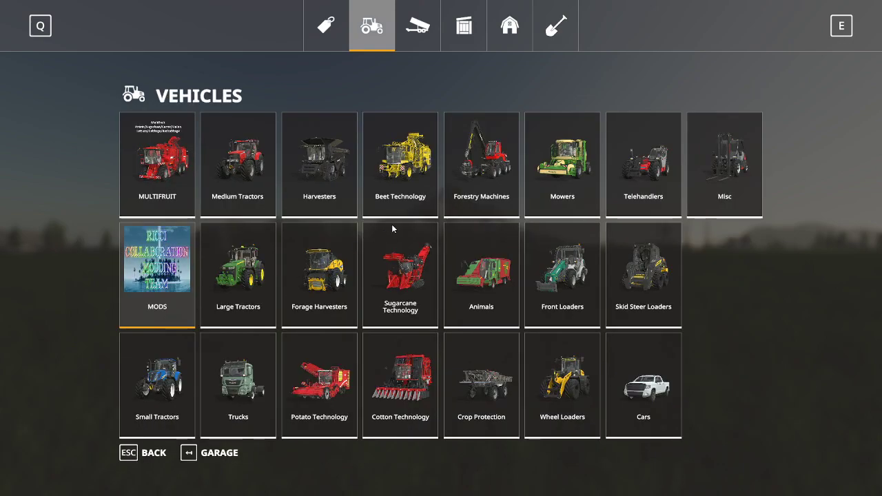
# - Lease a Kenworth K100 Daycab in its default configuration from the shop's truck category
pyautogui.click(237, 380)
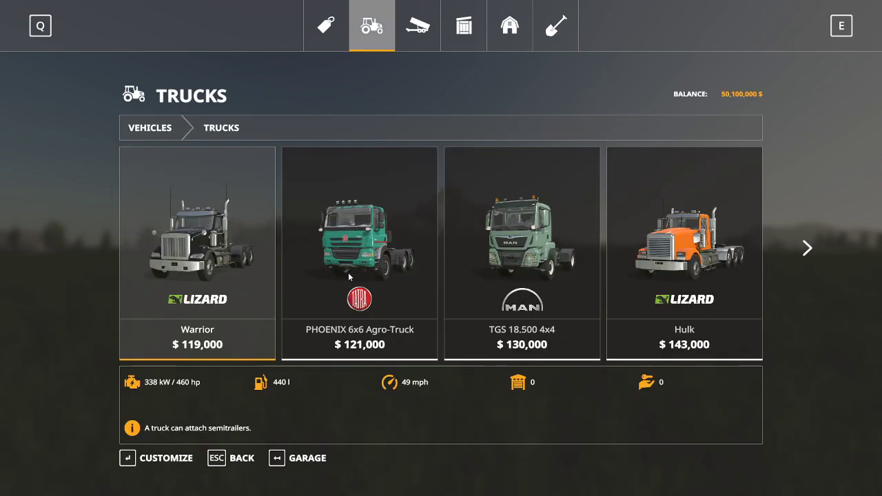
pyautogui.scroll(-5, 349, 275)
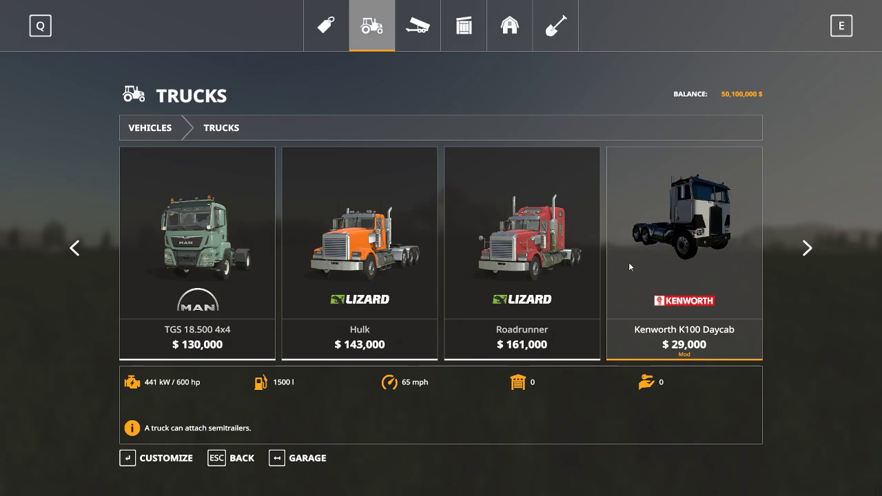
pyautogui.click(629, 267)
pyautogui.click(284, 459)
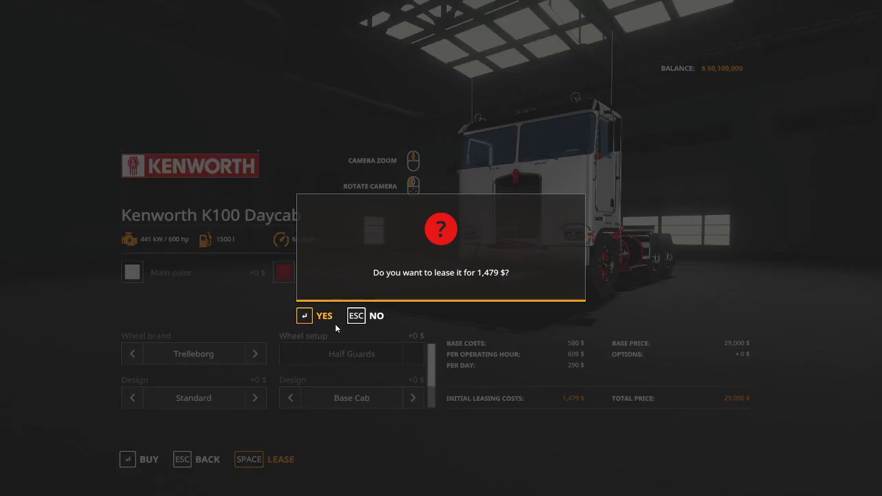
pyautogui.click(323, 314)
pyautogui.click(207, 460)
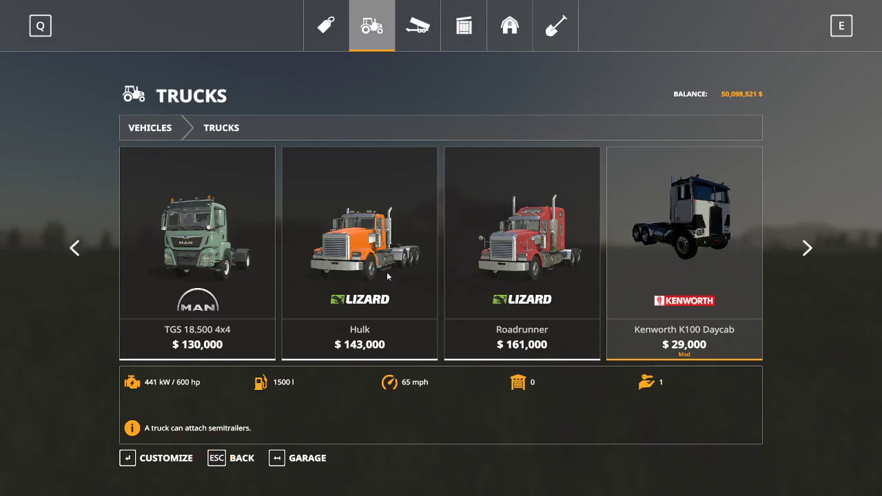
# - Lease the FS19_RICCIVILLE_TANKER with the Standard design from the shop's trailer category and return to the game
pyautogui.scroll(-2, 394, 256)
pyautogui.scroll(-1, 338, 355)
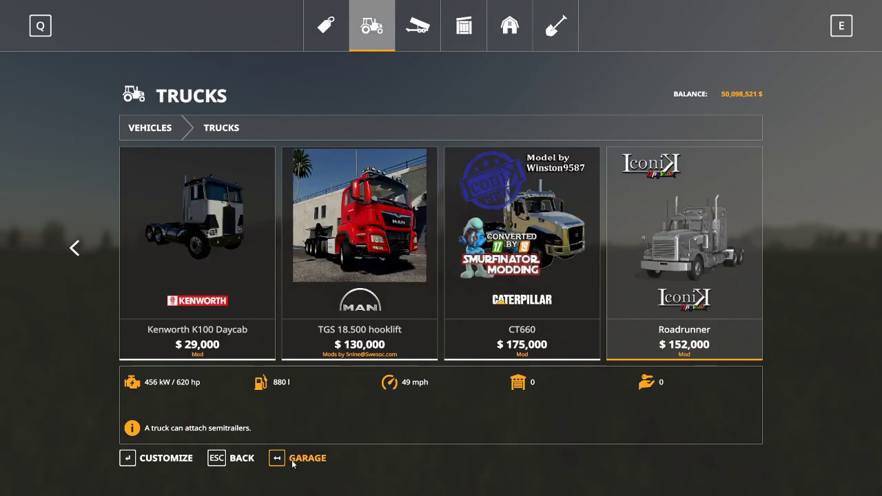
pyautogui.click(253, 455)
pyautogui.press('e')
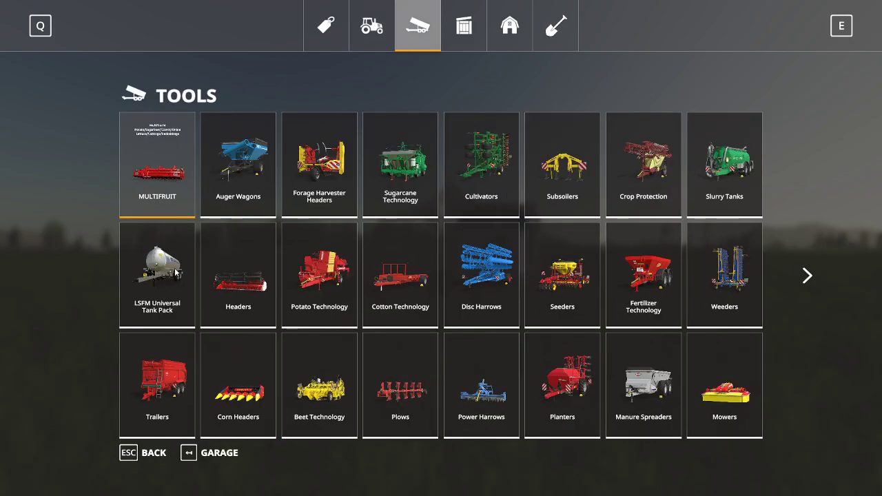
pyautogui.click(171, 375)
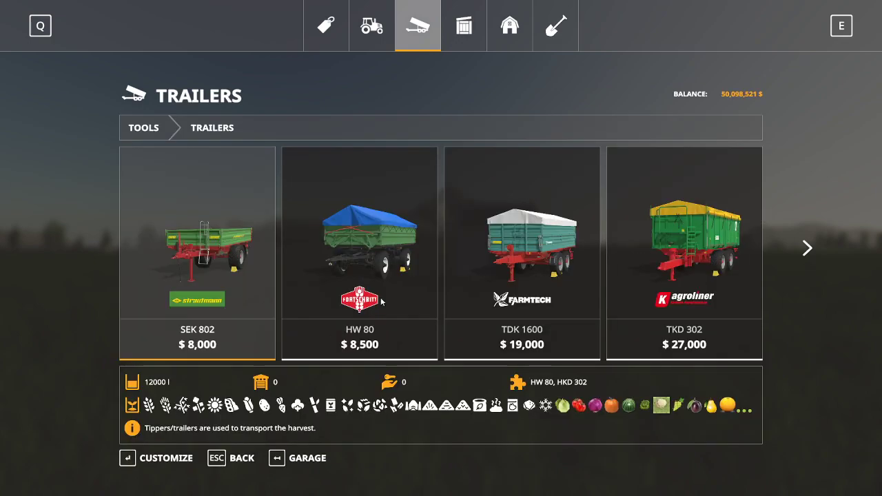
pyautogui.scroll(-12, 392, 275)
pyautogui.scroll(-8, 391, 272)
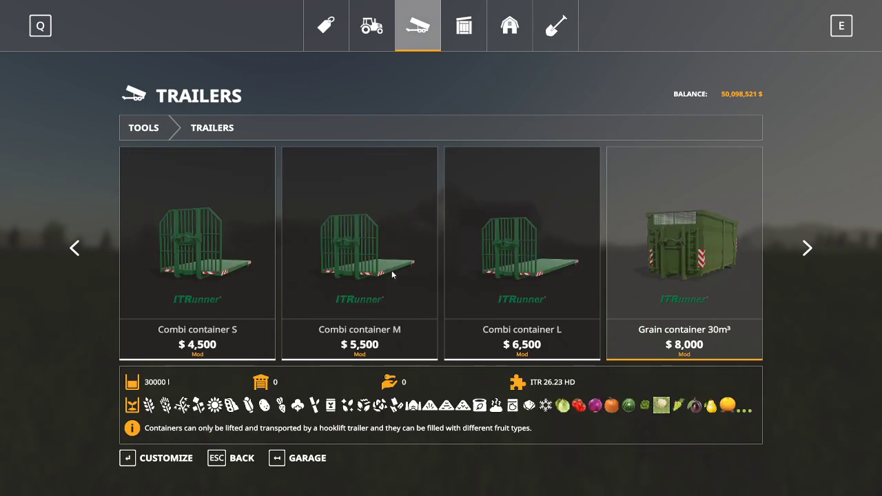
pyautogui.click(696, 241)
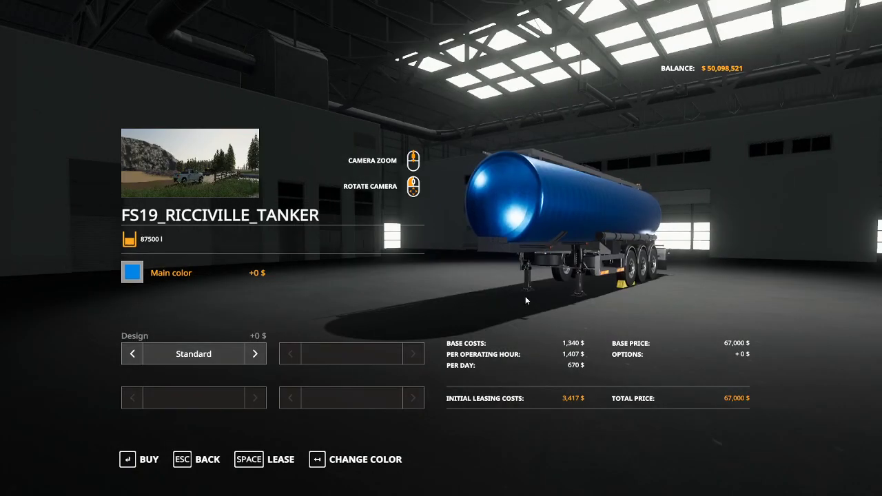
pyautogui.click(279, 459)
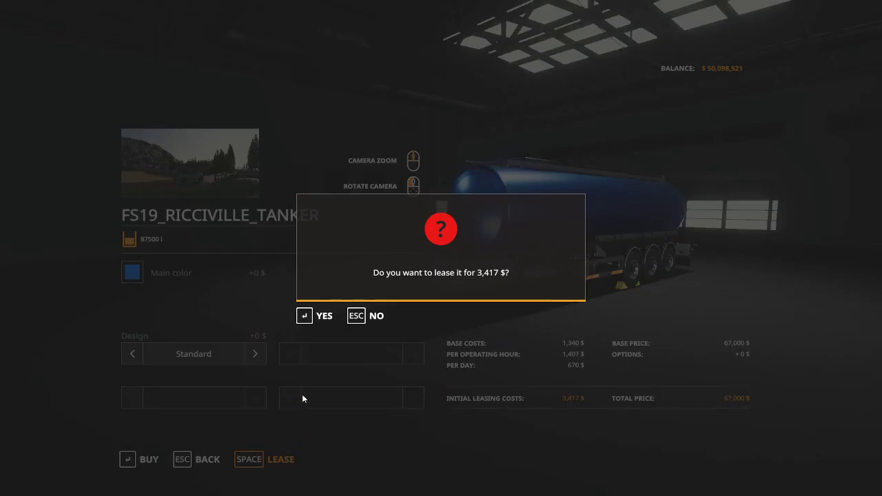
pyautogui.click(323, 313)
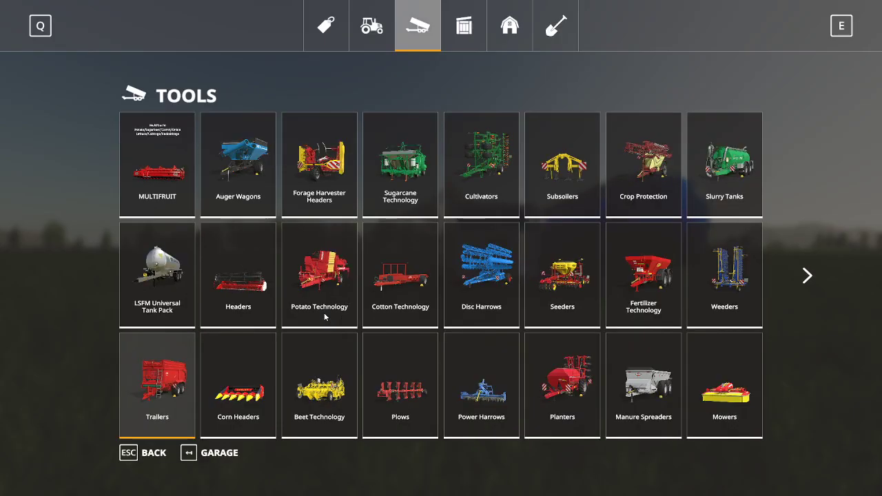
pyautogui.press('Escape')
# - Get into the Kenworth truck and couple the blue tanker trailer to it
pyautogui.press('w')
pyautogui.press('e')
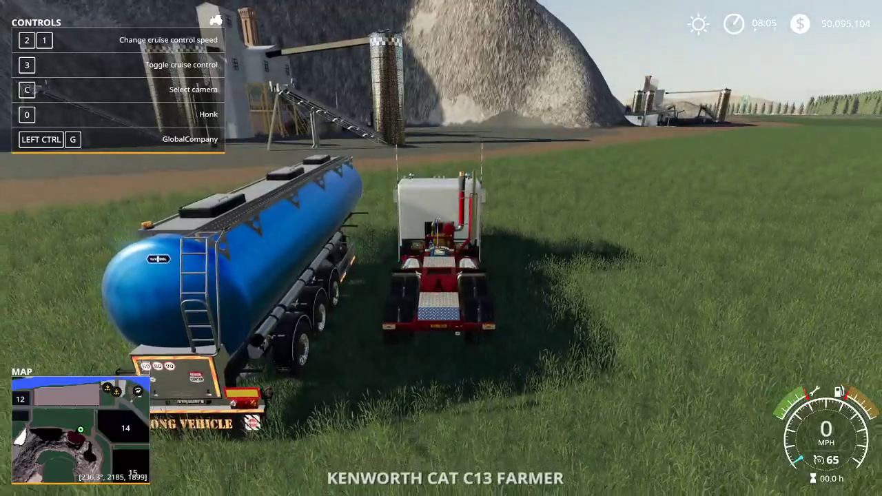
pyautogui.scroll(-6, 442, 249)
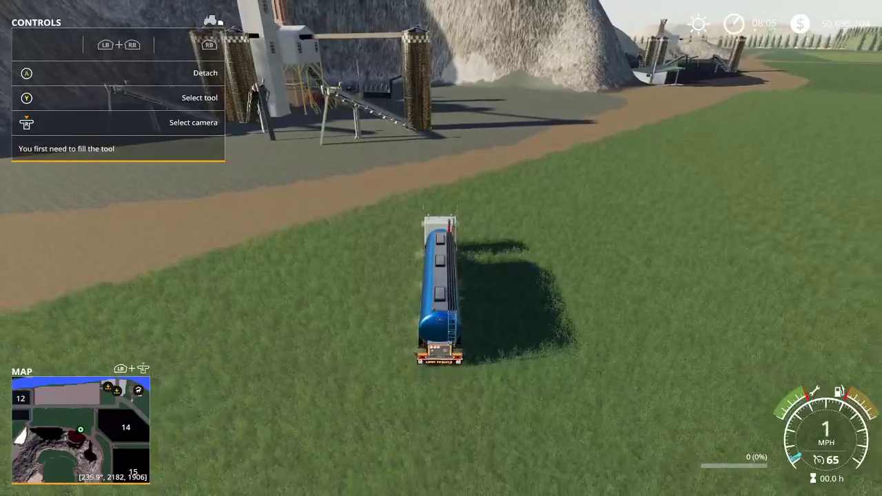
# - Fill the attached tanker with DIESEL through the vehicle settings of Easy Development Commands
pyautogui.hotkey('ctrl', '0')
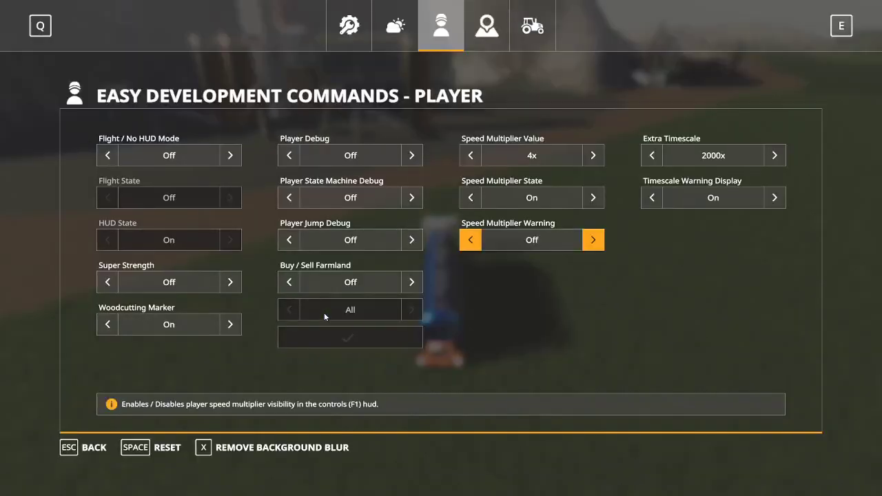
pyautogui.click(533, 28)
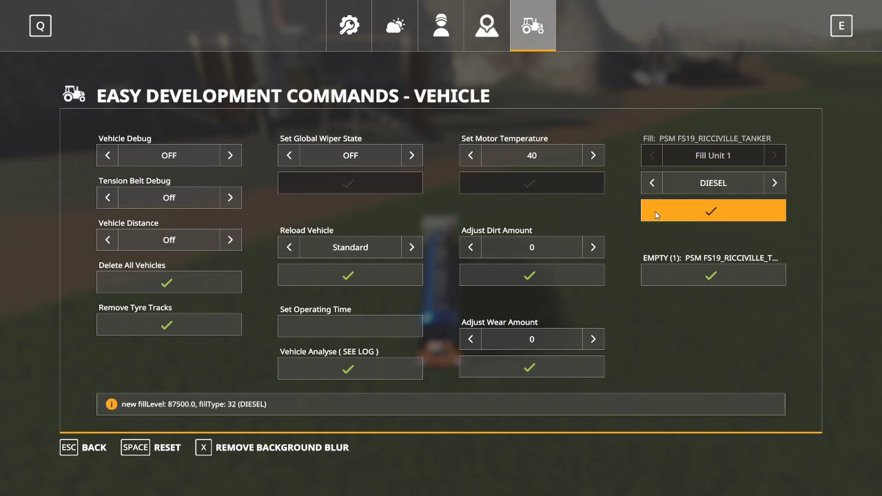
pyautogui.press('Escape')
# - Drive the truck and tanker across the dirt road into the ore mine, stopping beside the red fuel tanks
pyautogui.press('w')
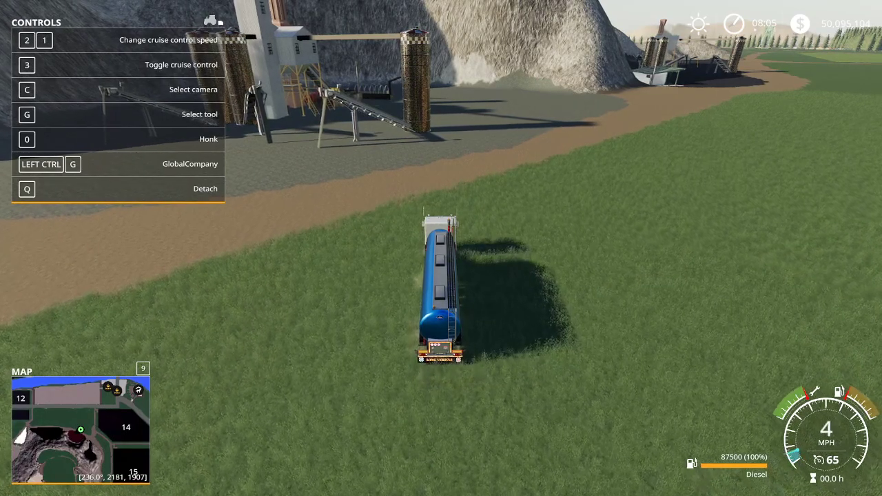
pyautogui.press('w')
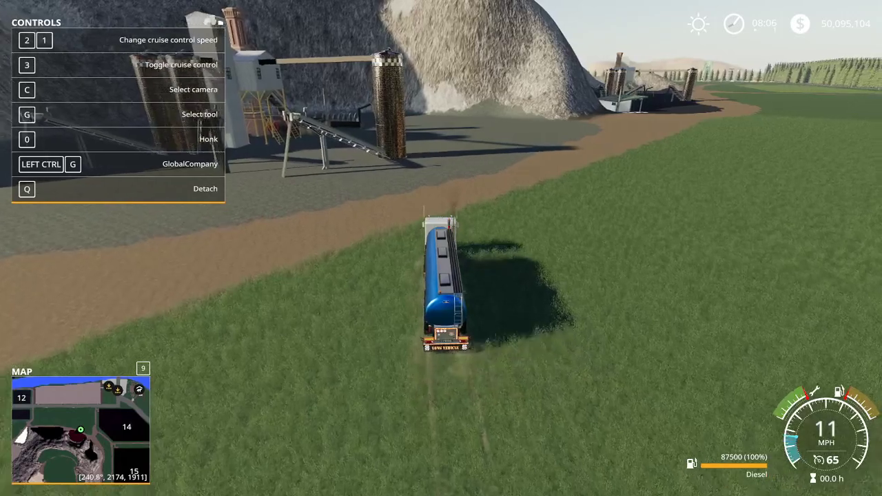
pyautogui.press('w')
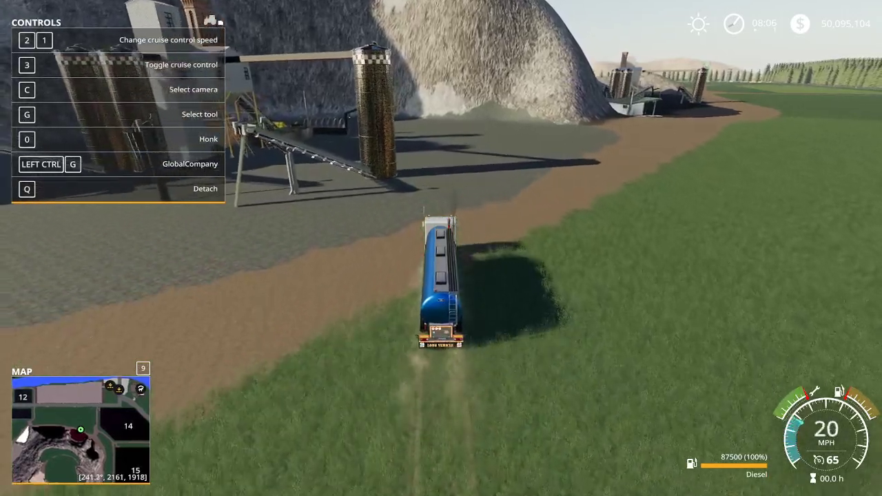
pyautogui.press('w')
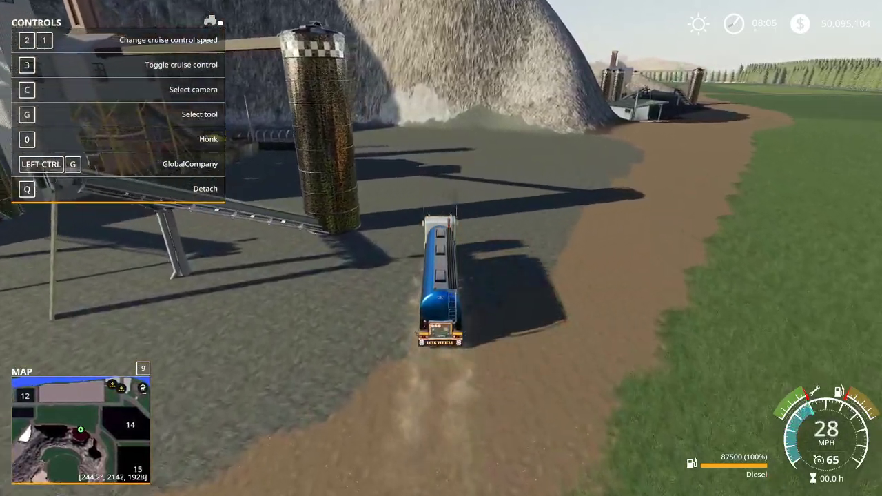
pyautogui.press('w')
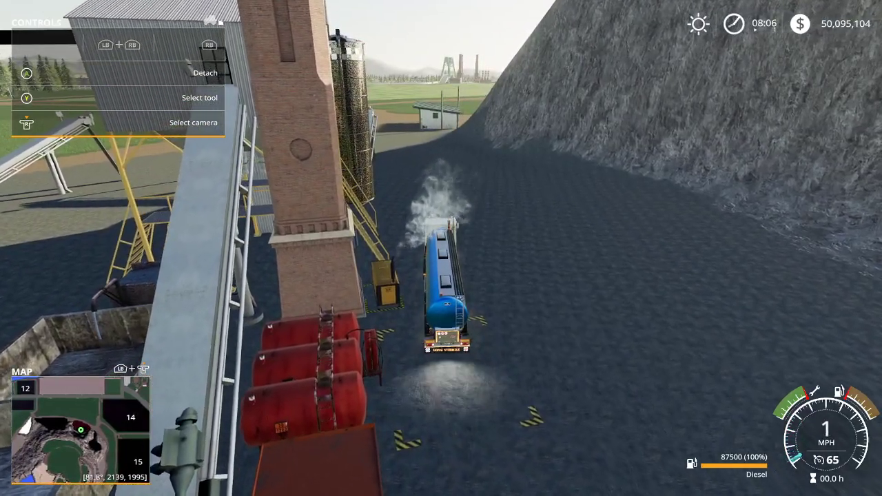
# - Buy the land parcel around the ore mine on the map and return to the truck
pyautogui.press('Escape')
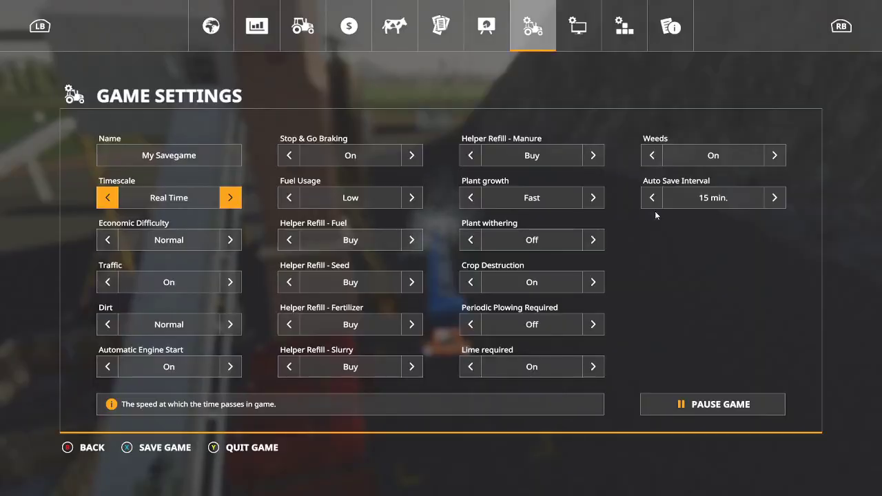
pyautogui.click(212, 27)
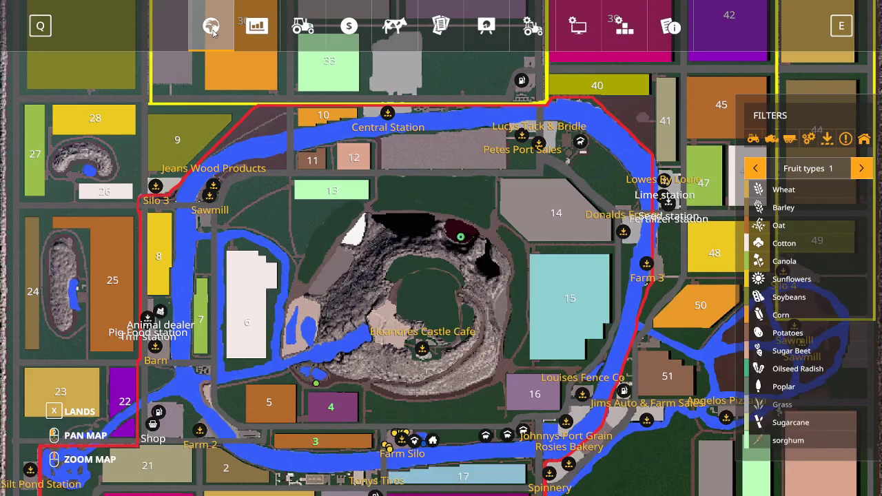
pyautogui.click(54, 413)
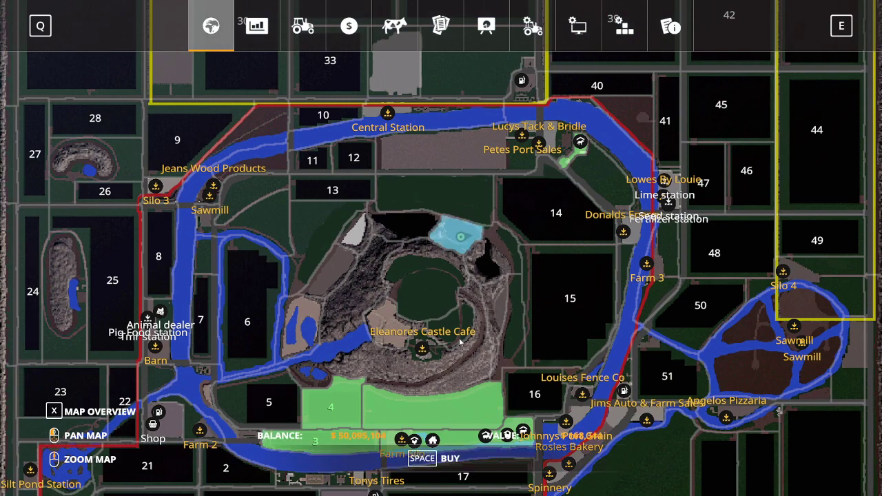
pyautogui.click(446, 460)
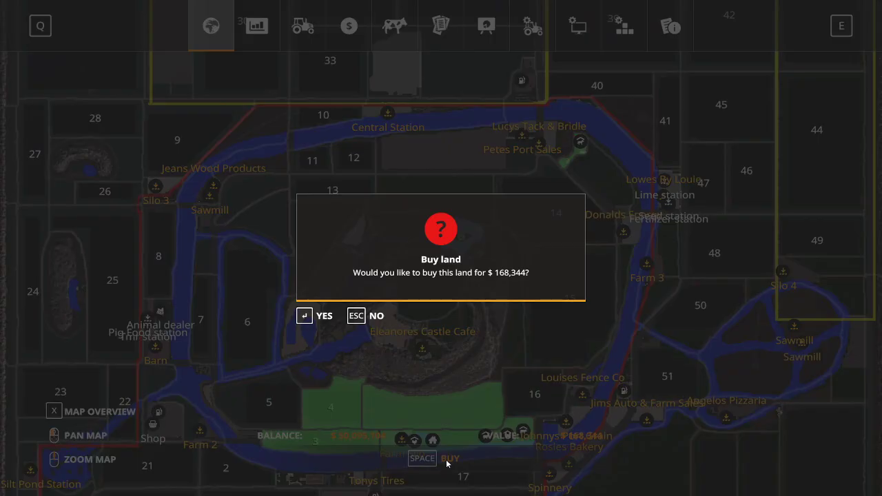
pyautogui.click(328, 321)
pyautogui.press('Escape')
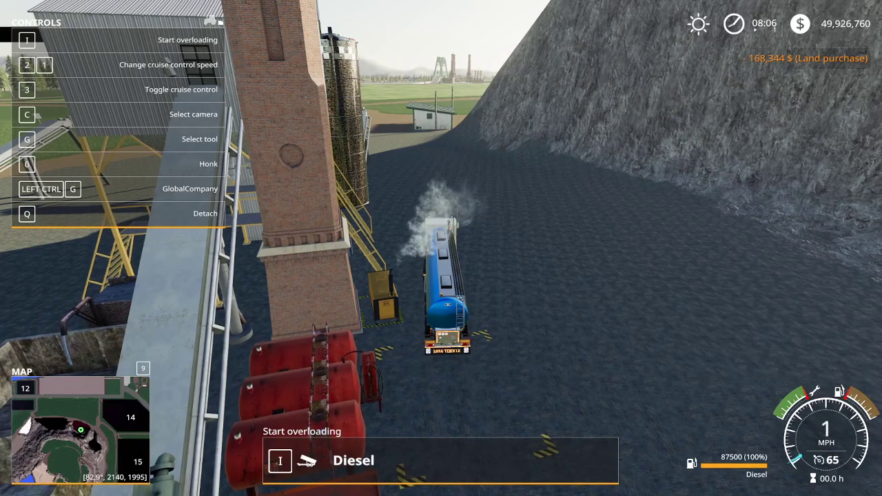
# - Leave the truck, walk to the mine's shed and check the ore production entry in the ORE MINE01 product menu
pyautogui.press('w')
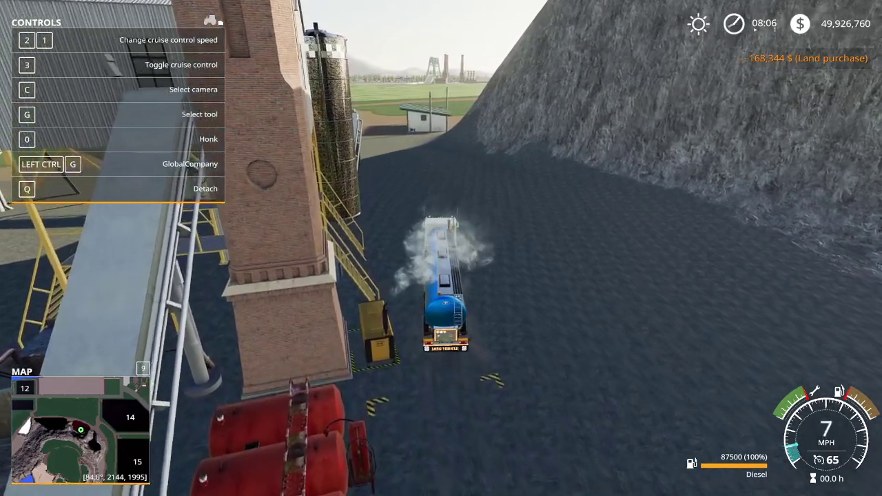
pyautogui.press('e')
pyautogui.press('w')
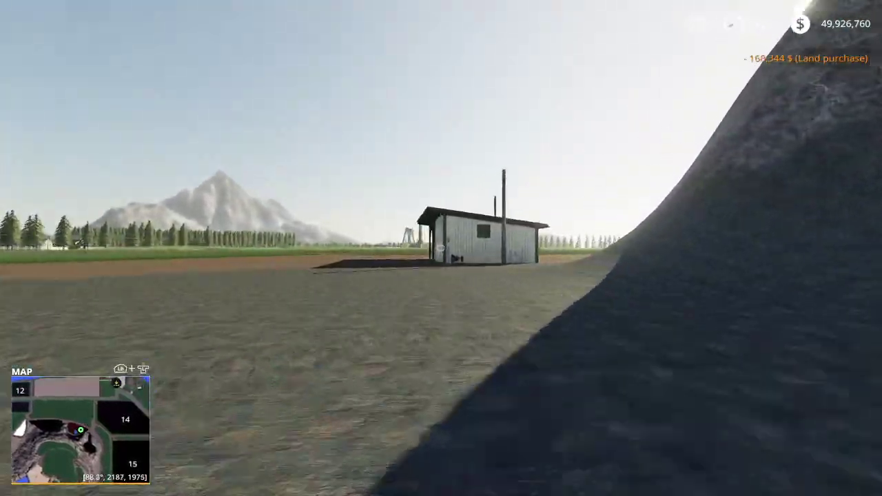
pyautogui.press('w')
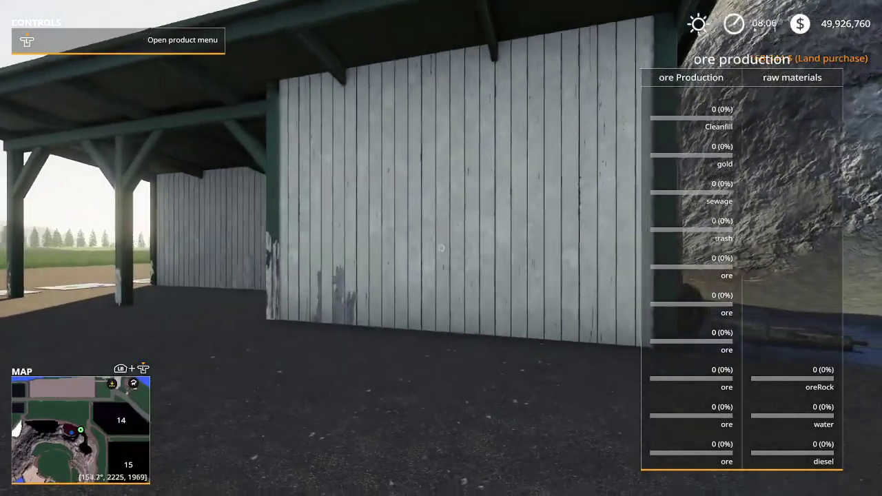
pyautogui.press('s')
pyautogui.press('r')
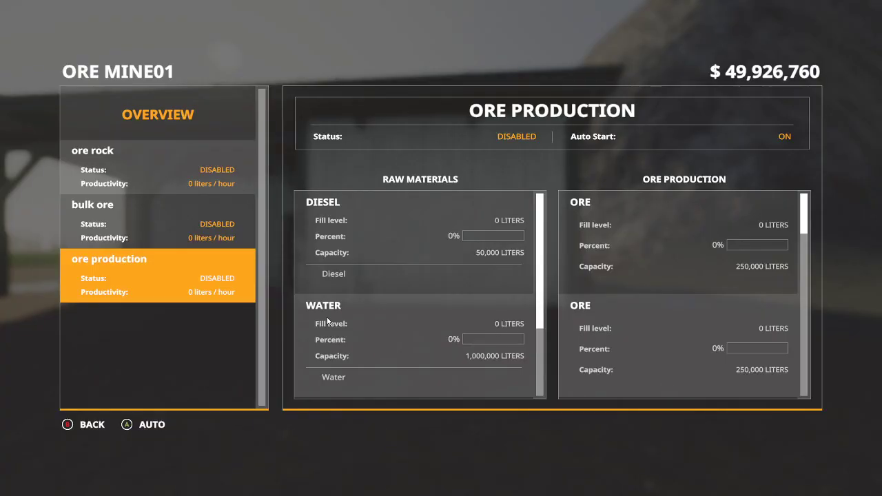
pyautogui.press('Escape')
# - Return to the truck, back the tanker up to the red fuel tanks and unload diesel into the mine
pyautogui.press('w')
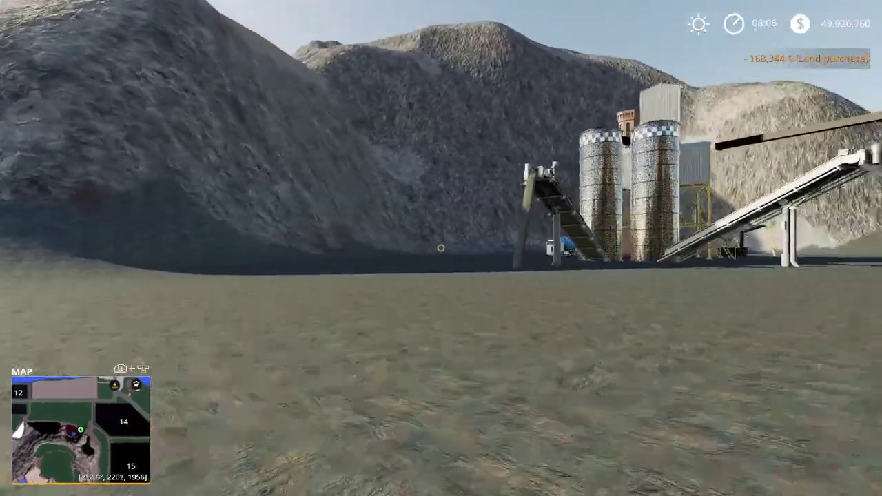
pyautogui.press('w')
pyautogui.press('e')
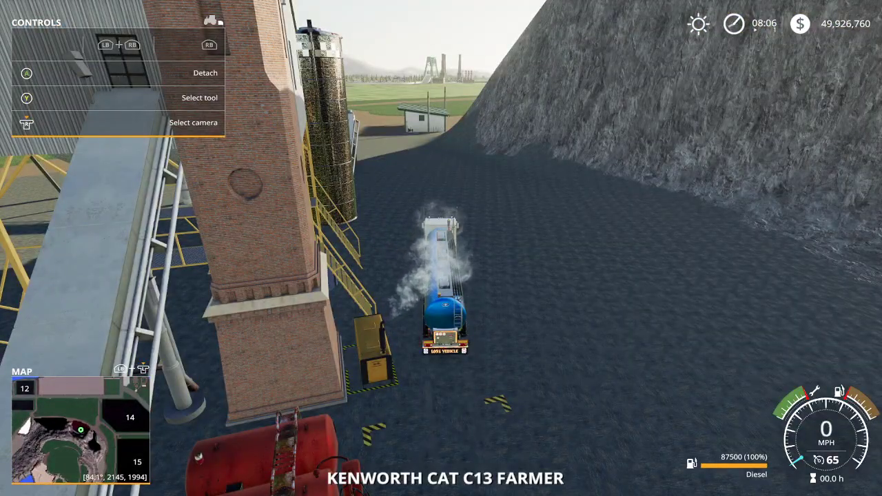
pyautogui.press('w')
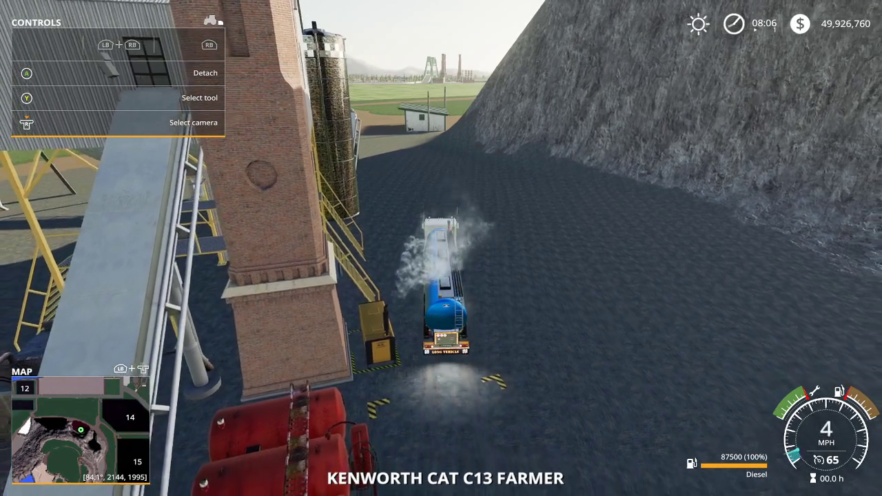
pyautogui.press('s')
pyautogui.press('w')
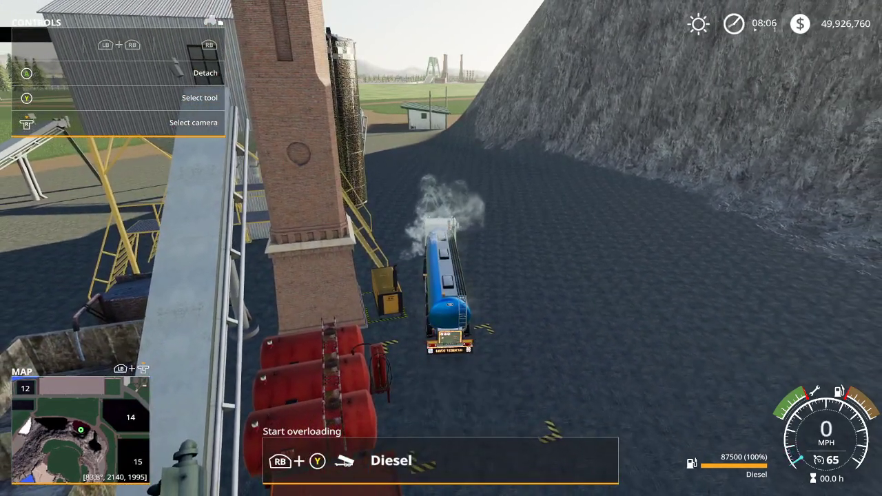
pyautogui.press('r')
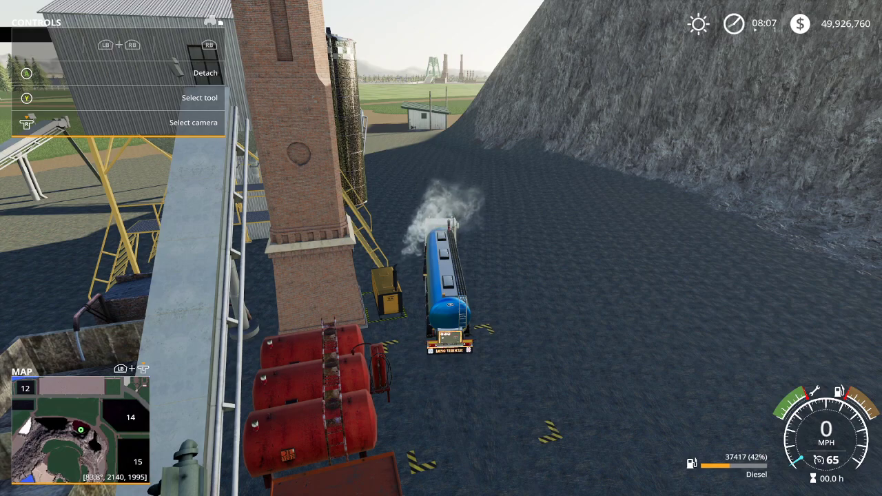
# - Fill the tanker with WATER and drive it around the mine buildings, past the red fuel tanks and orange cabin
pyautogui.hotkey('ctrl', 'd')
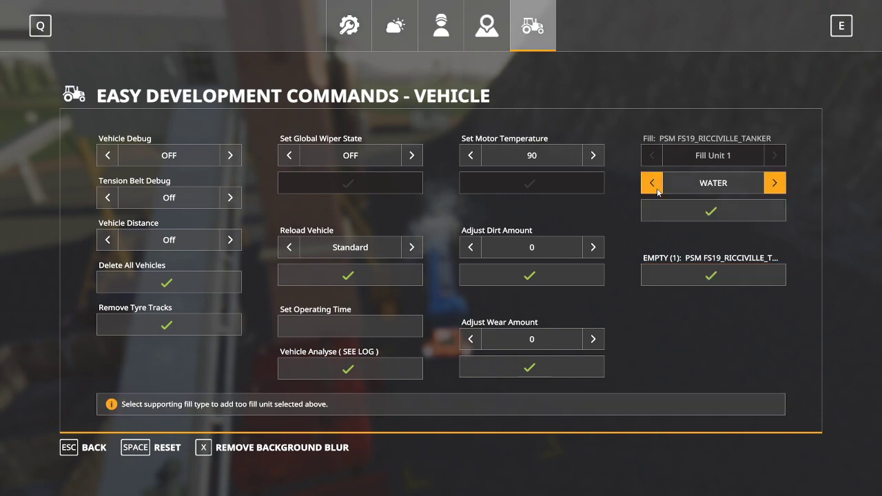
pyautogui.press('Escape')
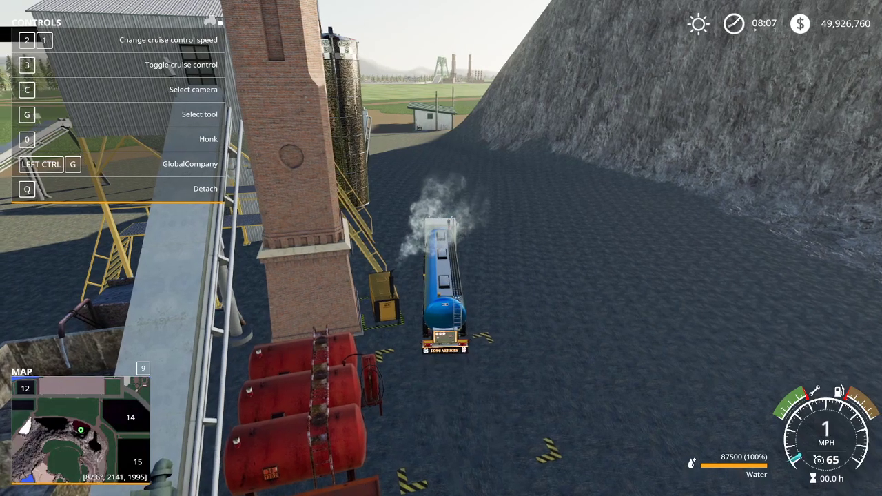
pyautogui.press('w')
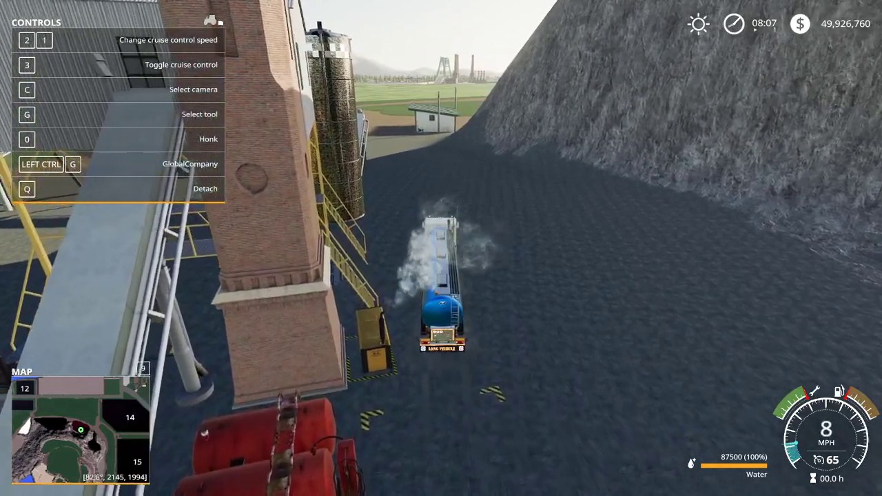
pyautogui.press('w')
pyautogui.press('d')
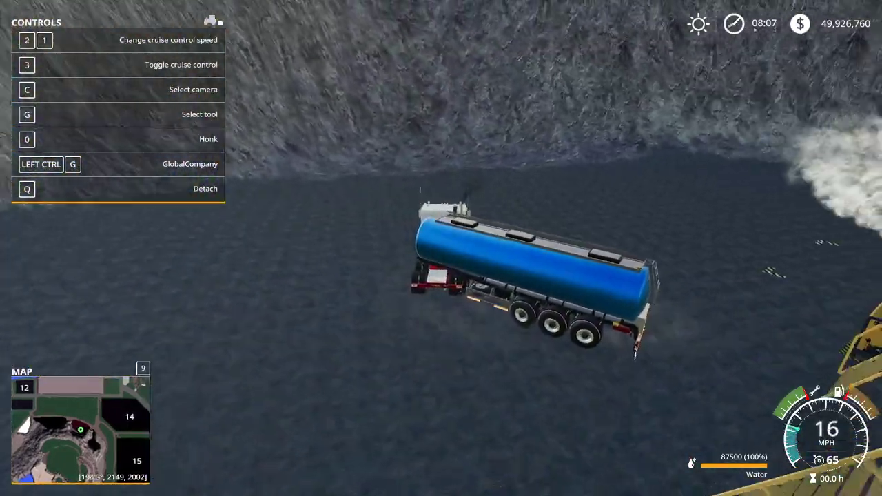
pyautogui.press('w')
pyautogui.press('d')
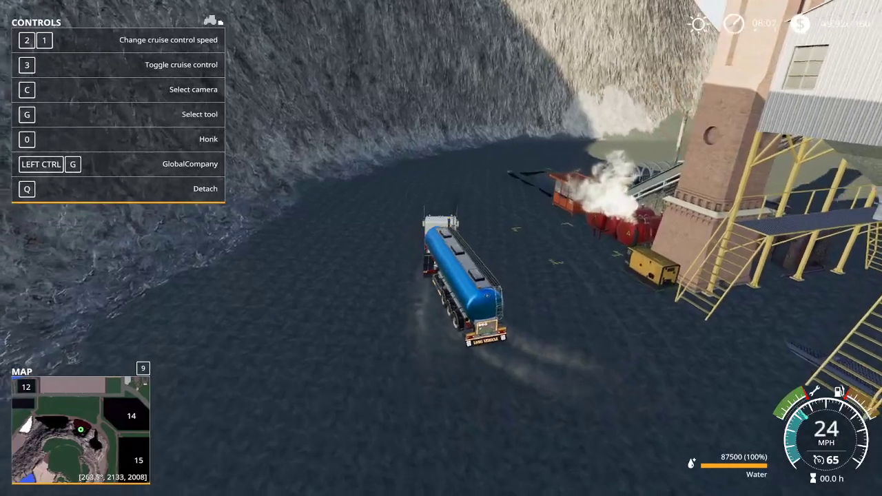
pyautogui.press('w')
pyautogui.press('d')
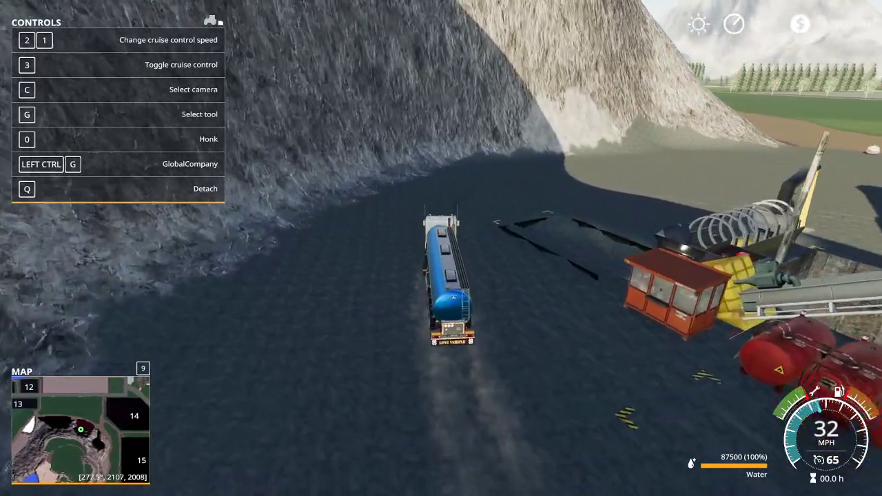
pyautogui.press('w')
pyautogui.press('d')
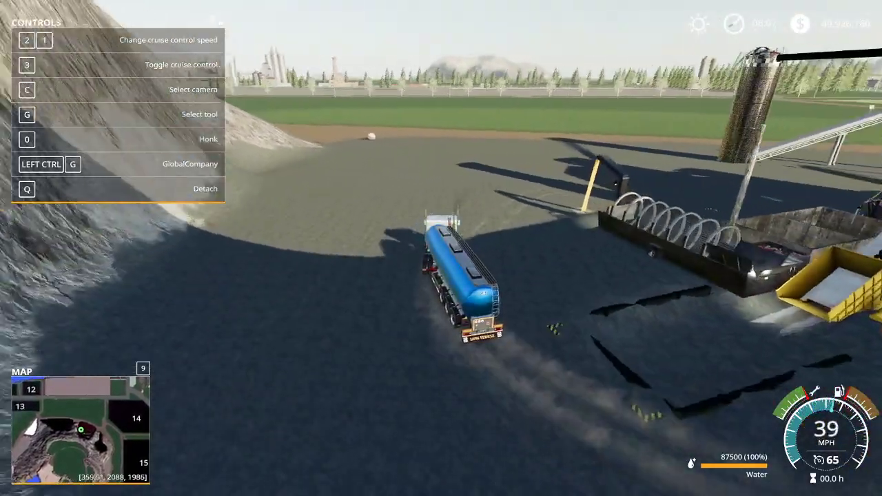
# - Position the tanker beside the concrete basins at the mine's water trigger and unload the water
pyautogui.press('s')
pyautogui.press('d')
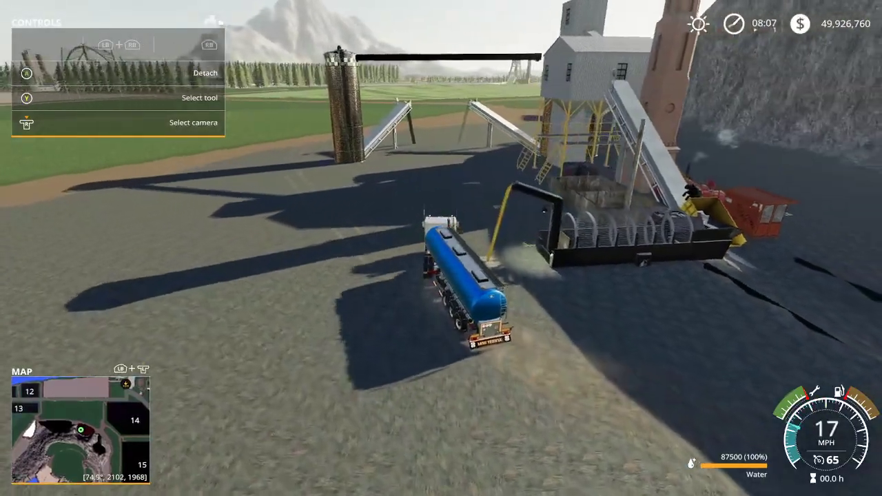
pyautogui.press('w')
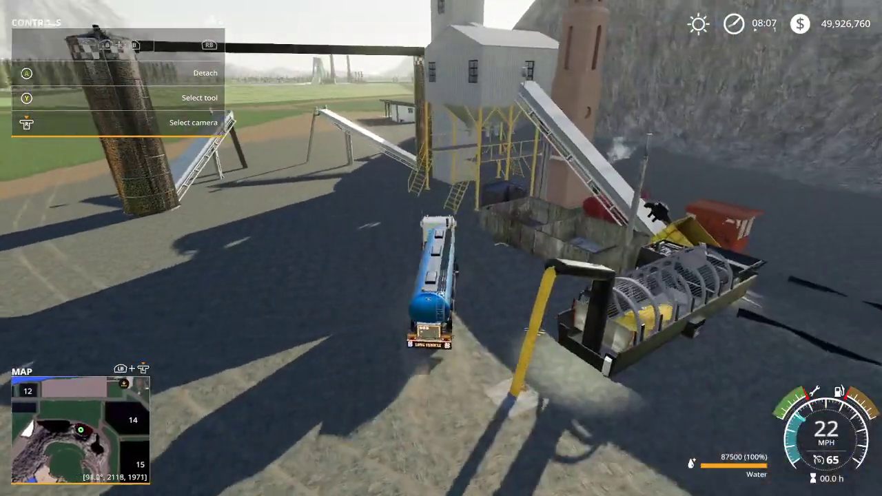
pyautogui.press('s')
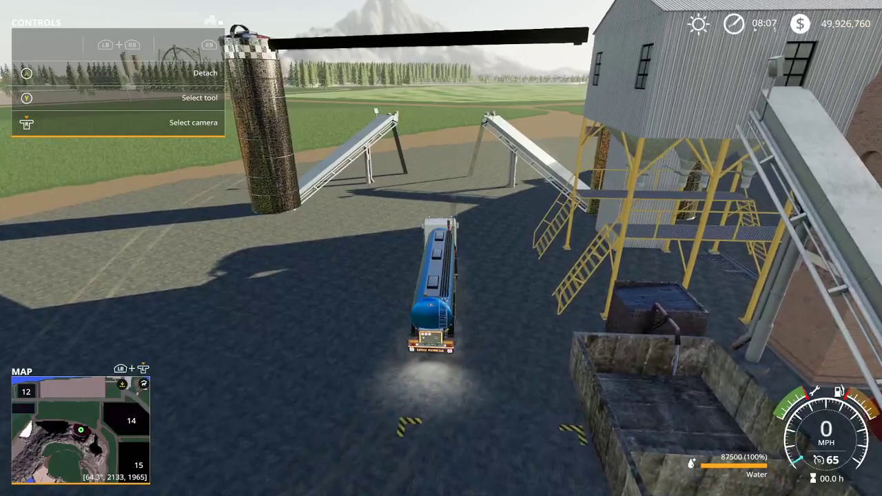
pyautogui.press('w')
pyautogui.press('d')
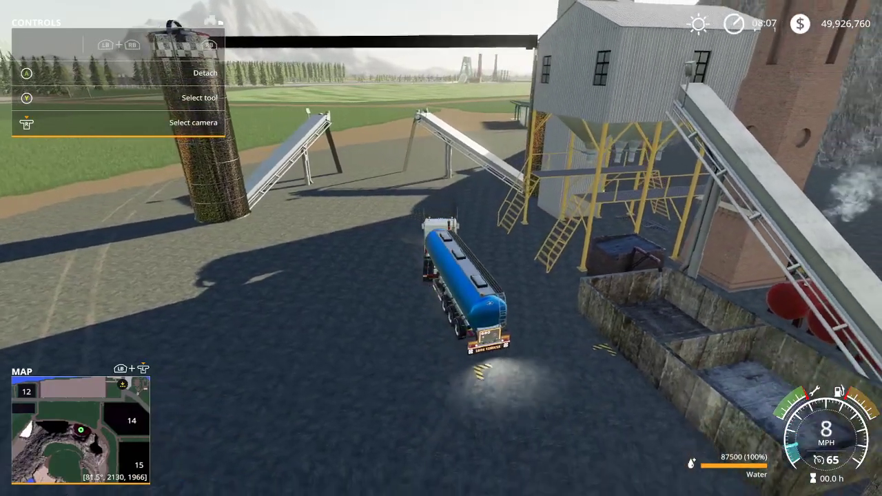
pyautogui.press('s')
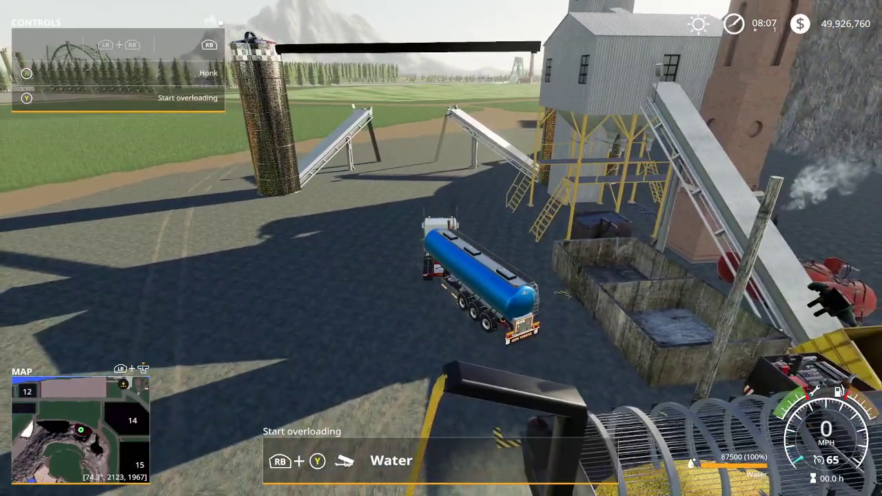
pyautogui.press('i')
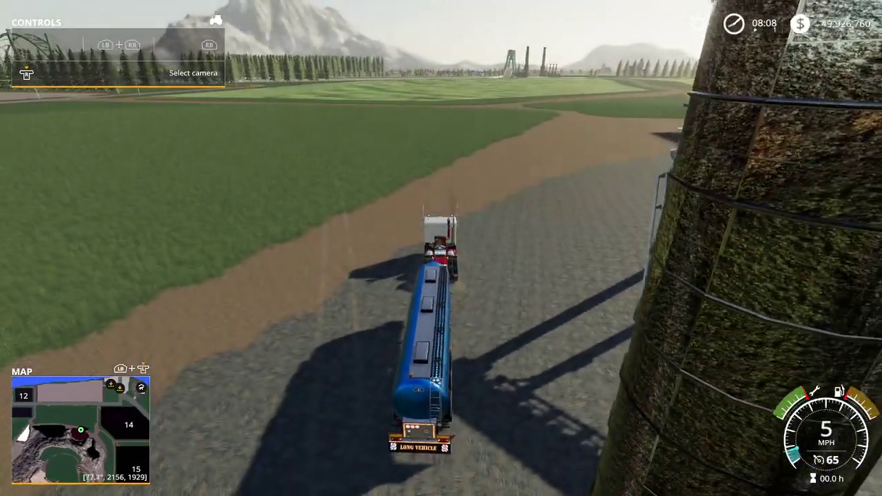
# - Lease a Lizard Flatdeck from the Mods vehicles in the store and return to the truck
pyautogui.press('p')
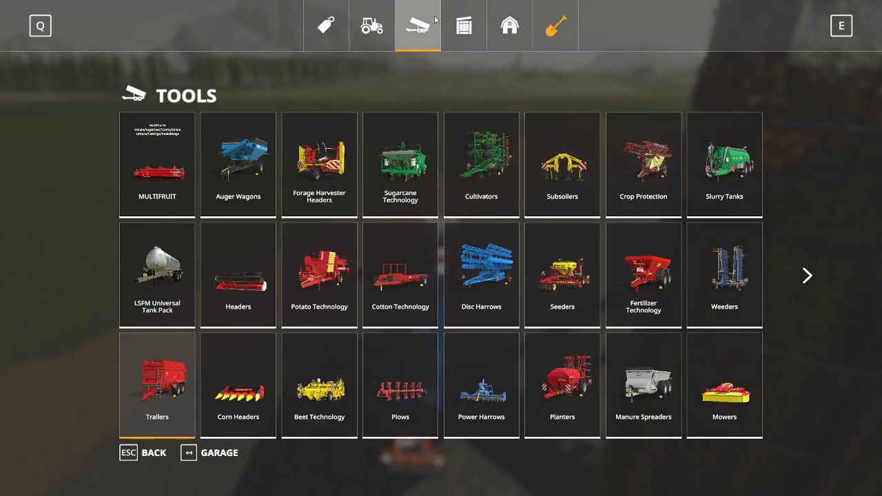
pyautogui.click(368, 30)
pyautogui.click(189, 277)
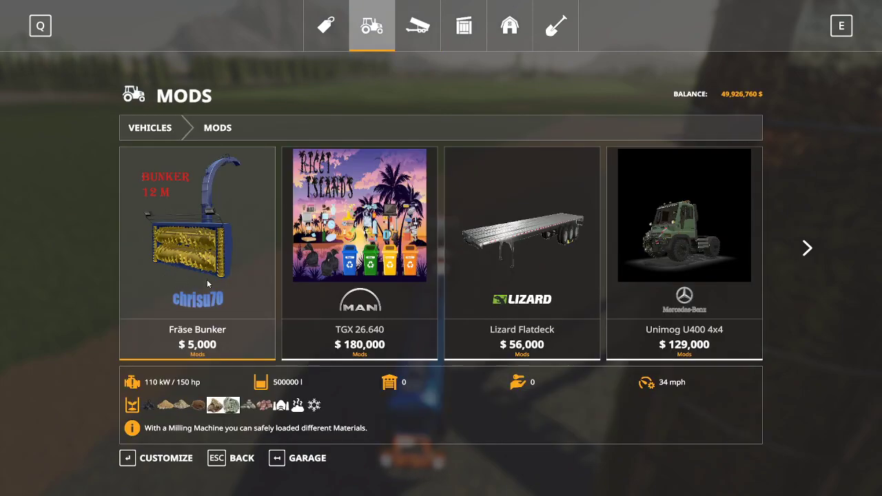
pyautogui.click(529, 270)
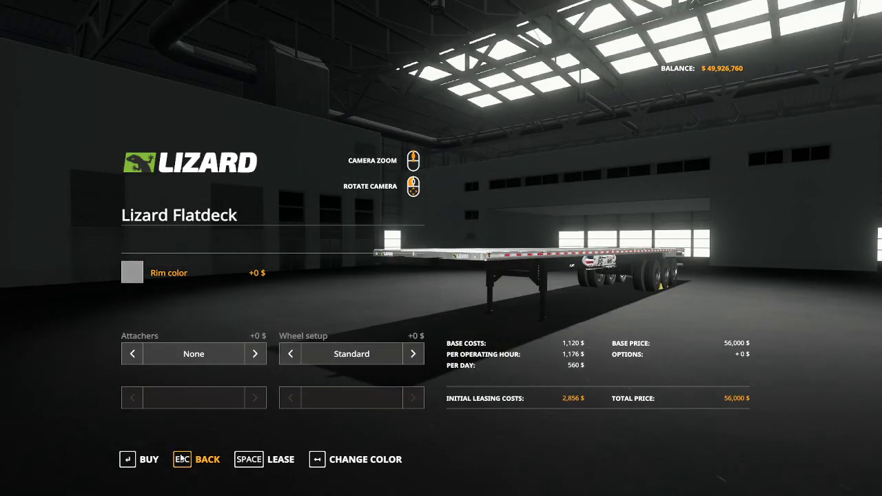
pyautogui.click(274, 462)
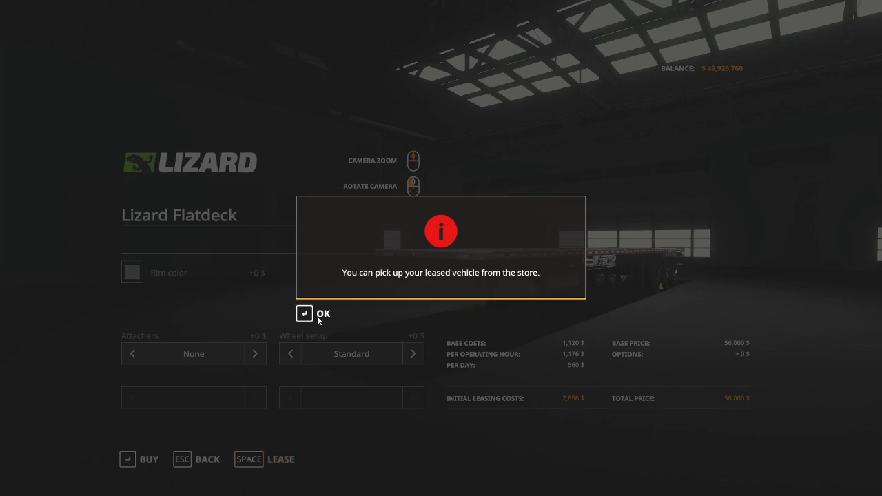
pyautogui.press('Escape')
pyautogui.press('Escape')
pyautogui.press('Escape')
# - Haul the leased flatdeck with the truck onto the grass facing the mine and get out
pyautogui.press('w')
pyautogui.press('a')
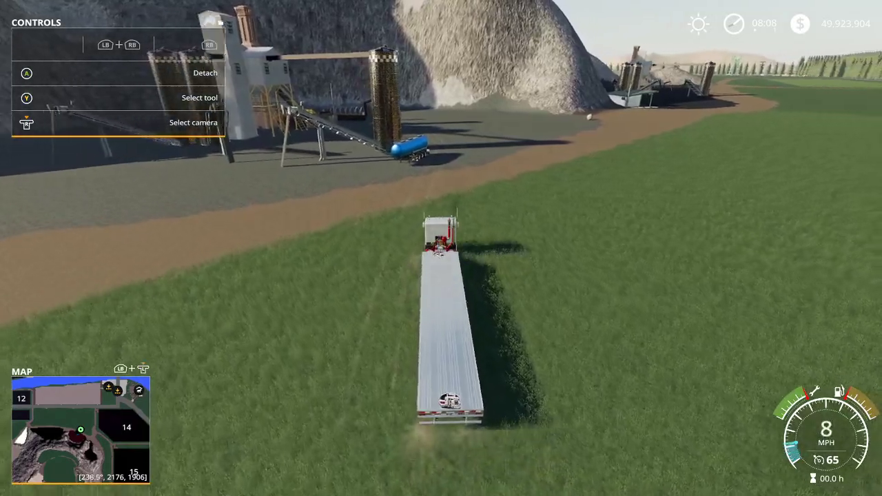
pyautogui.press('e')
# - Walk to the ore rock spawn area at the mine's edge and fast-forward the game time for more rocks
pyautogui.press('w')
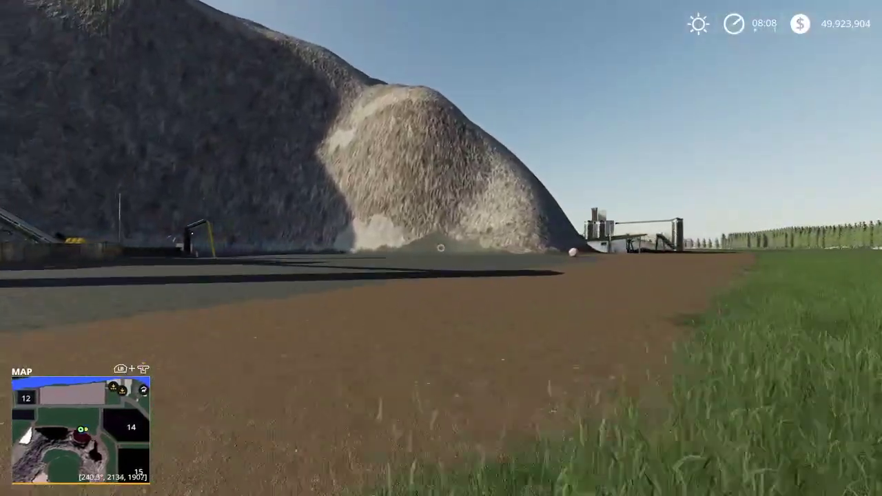
pyautogui.press('d')
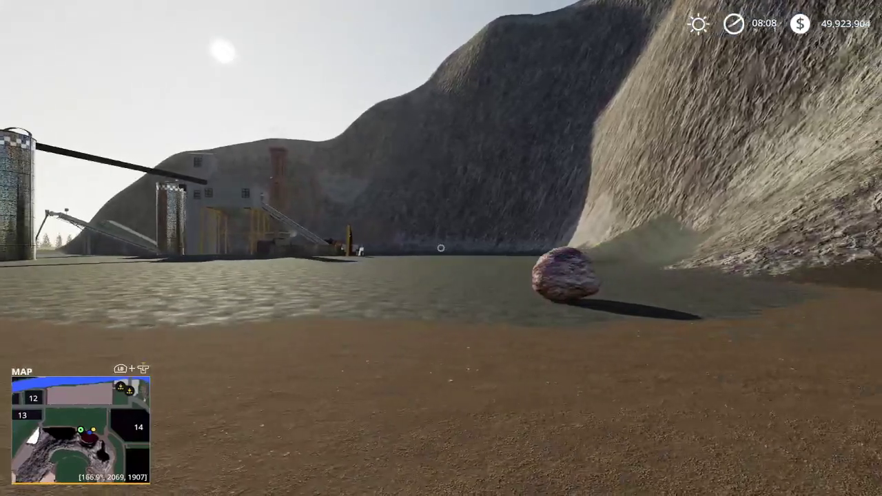
pyautogui.press('a')
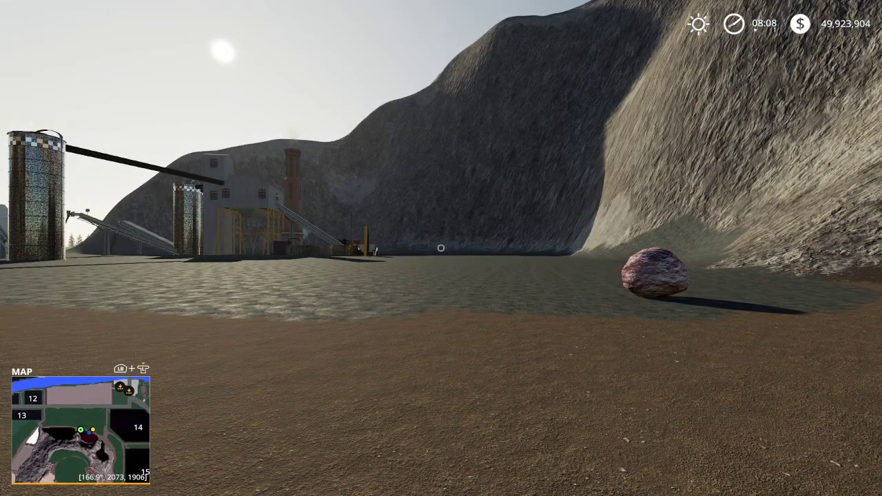
pyautogui.press('8')
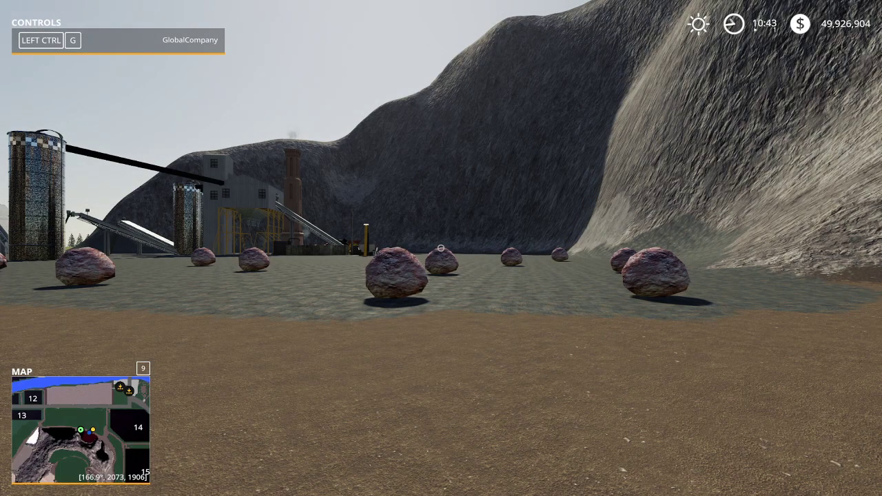
# - Walk up to one of the spawned ore rocks and check its fill type and owner
pyautogui.press('s')
pyautogui.press('a')
pyautogui.press('w')
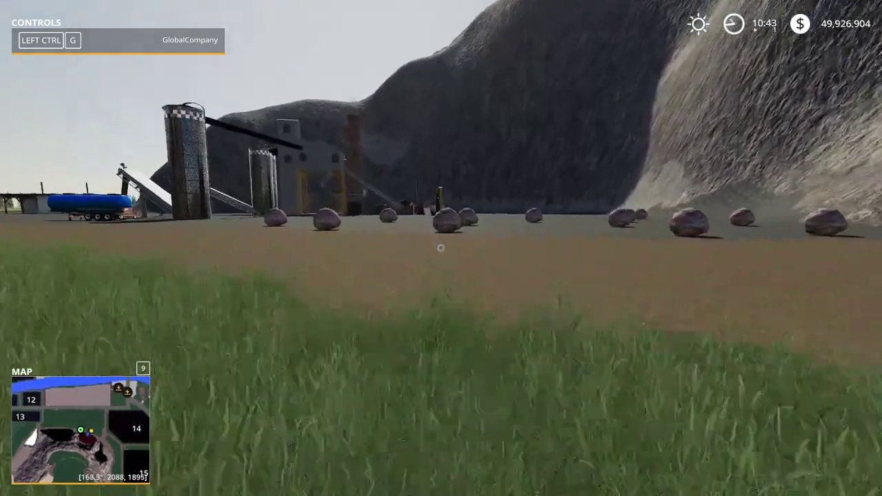
pyautogui.press('w')
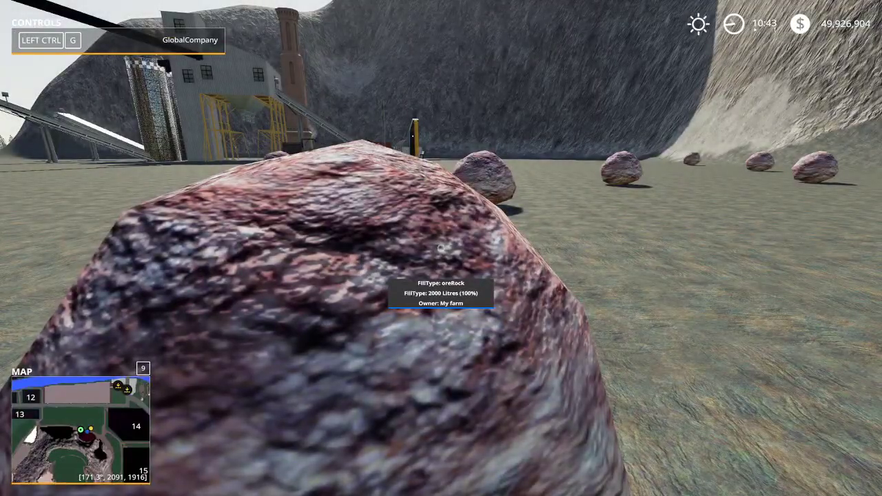
# - Walk back across the grass to the truck with the flatdeck and enter it
pyautogui.press('s')
pyautogui.press('a')
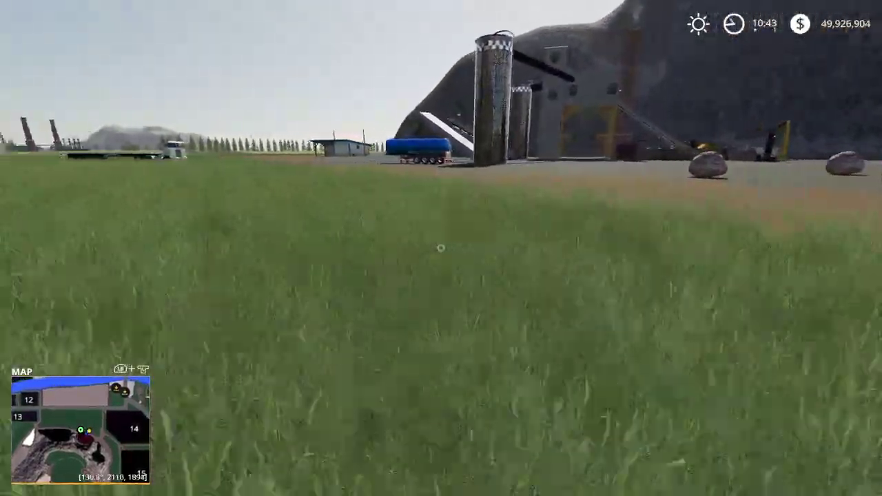
pyautogui.press('w')
pyautogui.press('w')
pyautogui.press('e')
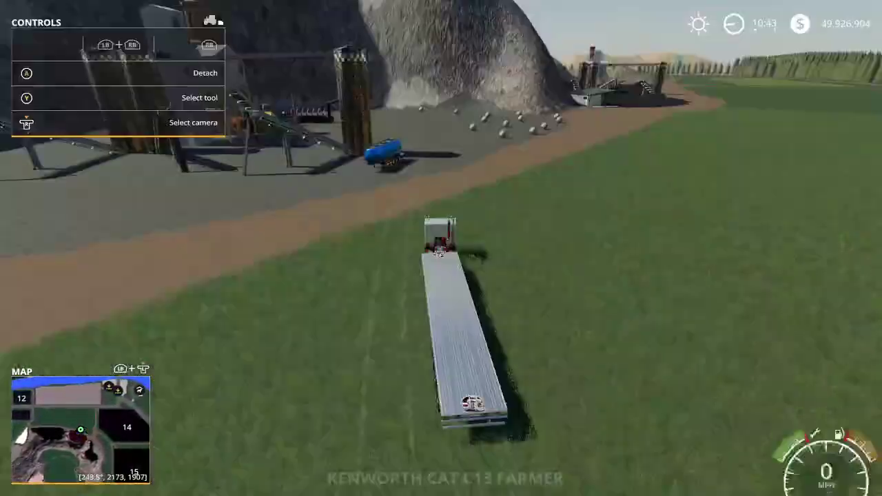
# - Collect ore rocks with the flatdeck's autoloader in work mode and unload them beside the mine's yellow hopper
pyautogui.press('z')
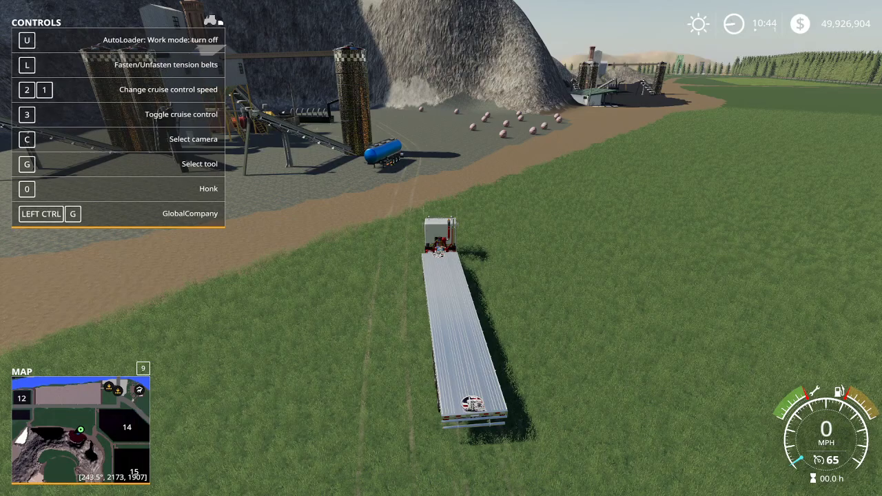
pyautogui.press('w')
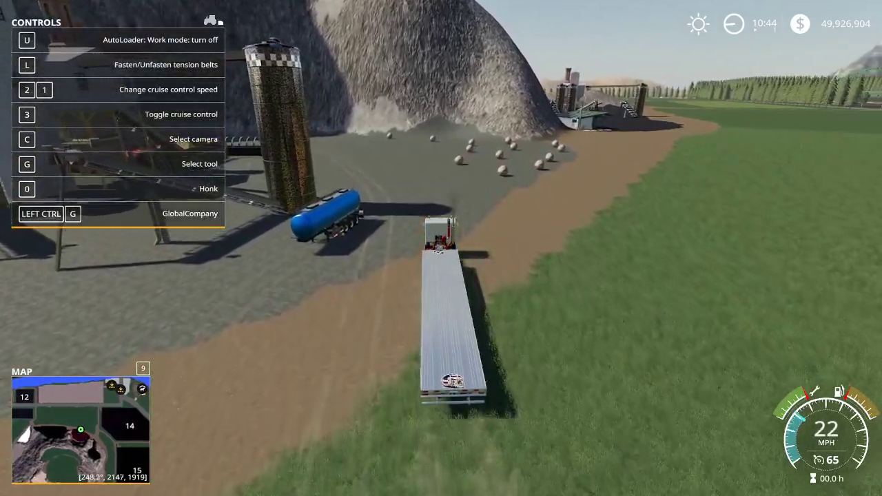
pyautogui.press('w')
pyautogui.press('d')
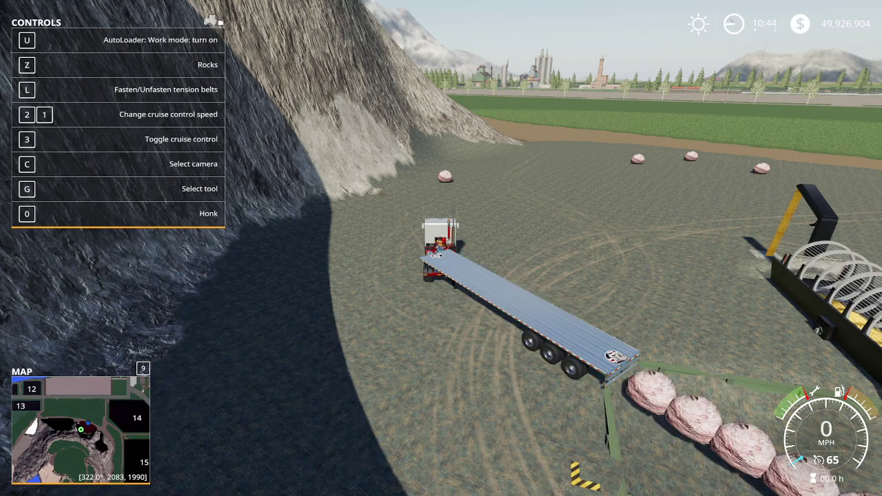
# - Leave the truck and walk over to examine the unloaded ore rocks beside the yellow hopper
pyautogui.press('e')
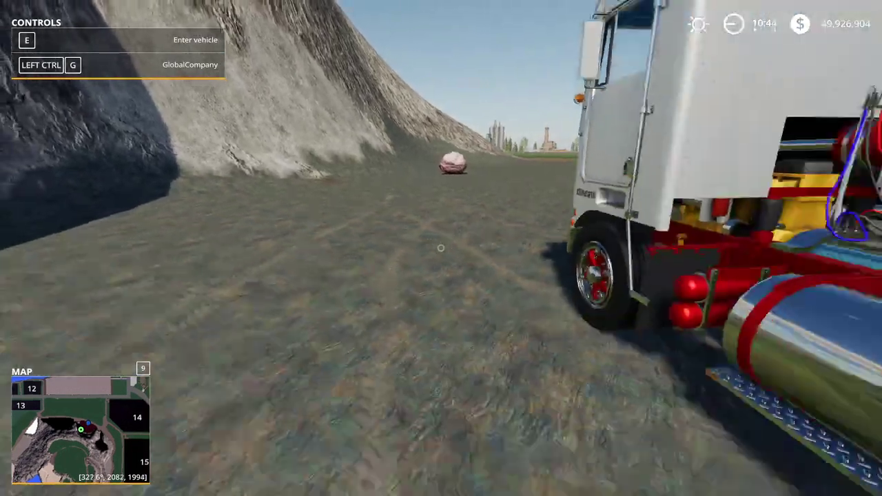
pyautogui.press('w')
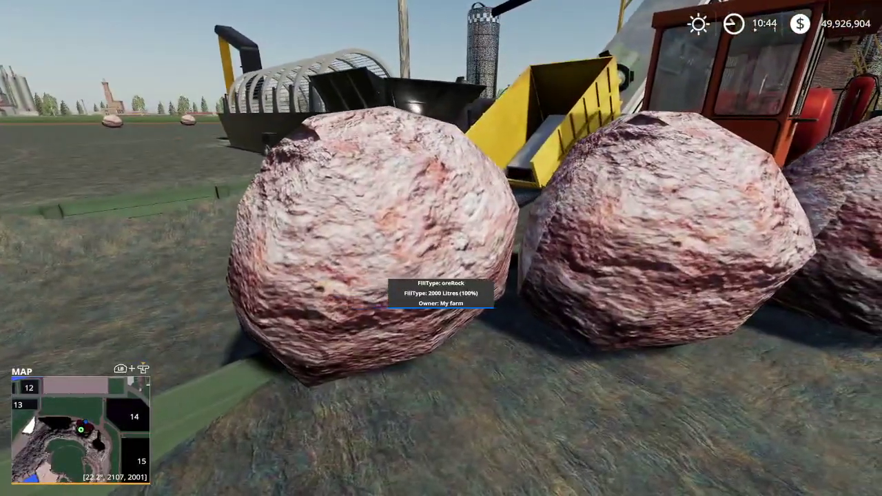
pyautogui.press('s')
# - Turn on Super Strength in the player settings of Easy Development Commands
pyautogui.hotkey('ctrl', 'd')
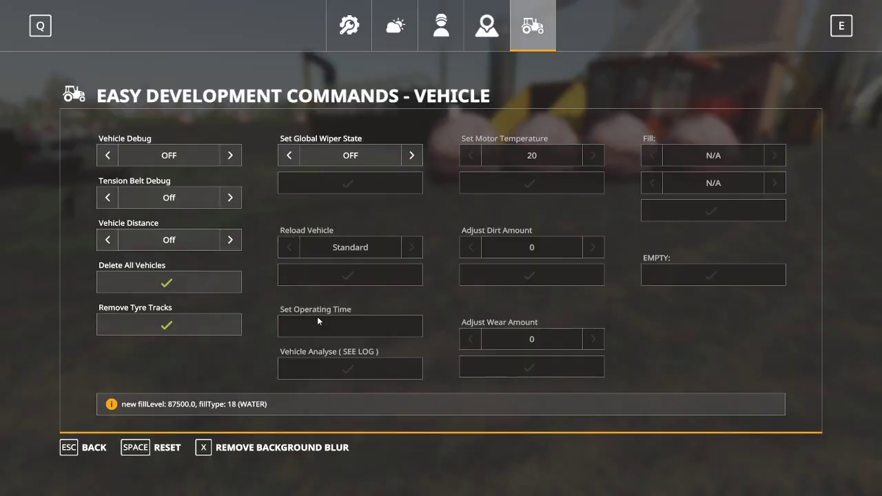
pyautogui.click(440, 38)
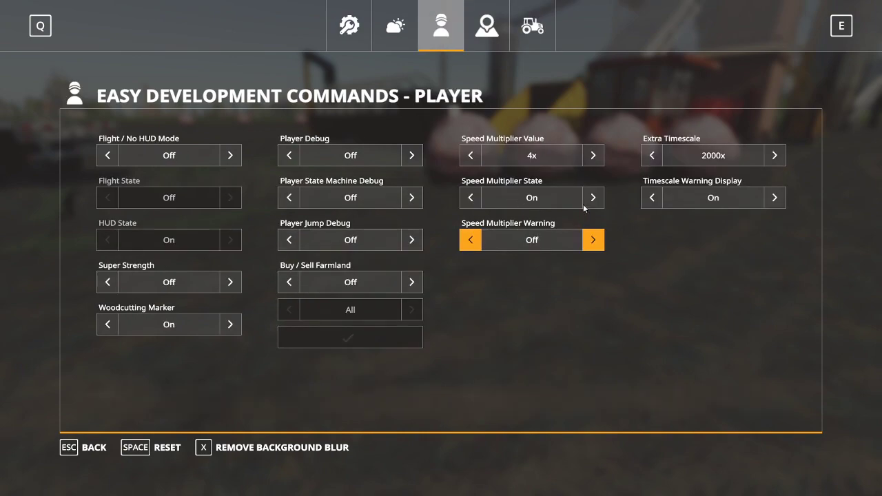
pyautogui.press('Escape')
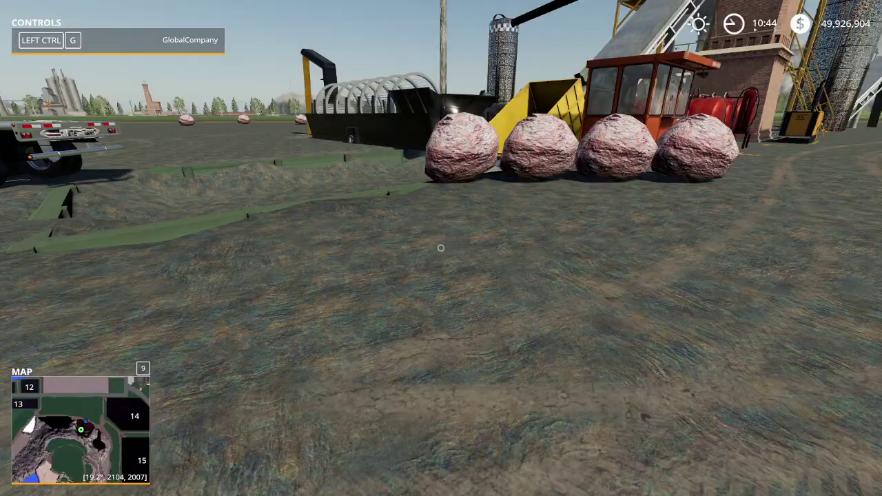
pyautogui.hotkey('ctrl', 'd')
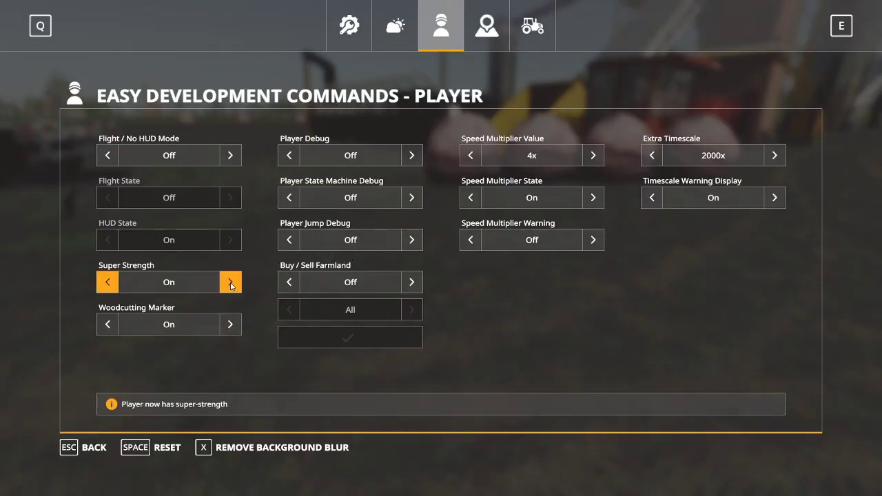
# - Pick up the unloaded ore rocks beside the yellow hopper and put them into the mine's hopper
pyautogui.press('Escape')
pyautogui.press('w')
pyautogui.click(441, 249)
pyautogui.click(441, 248)
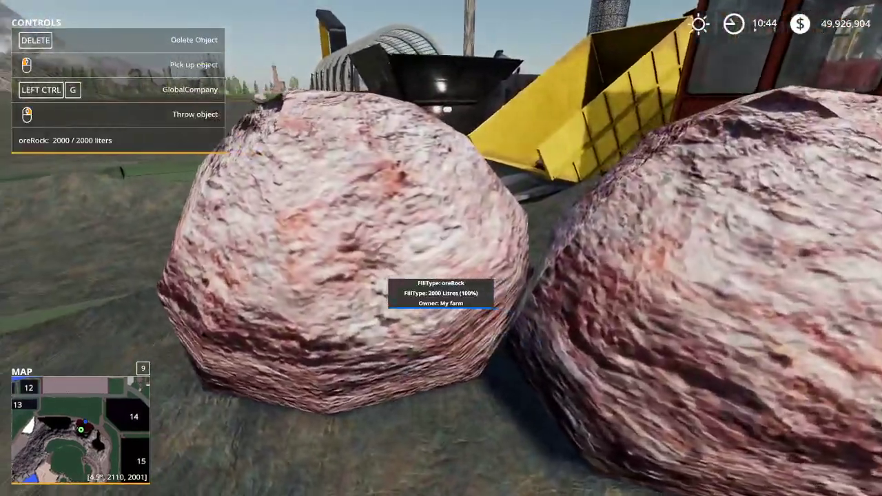
pyautogui.click(442, 248)
pyautogui.rightClick(441, 248)
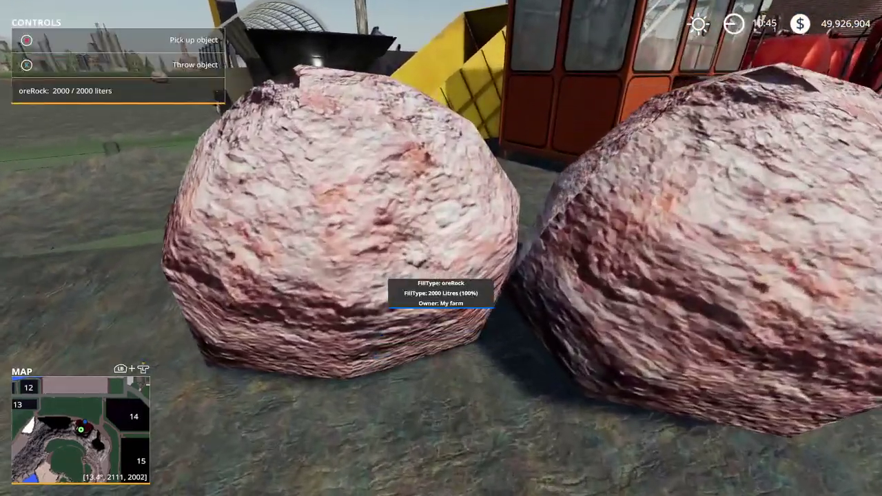
pyautogui.click(441, 249)
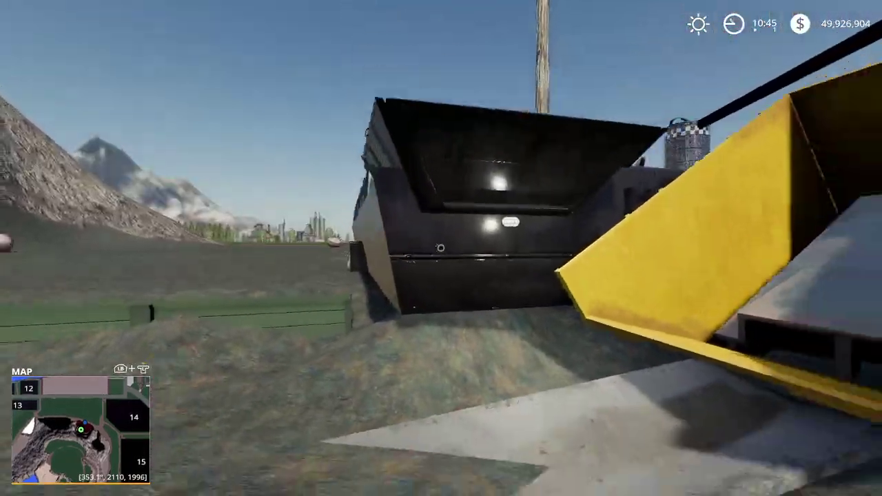
pyautogui.press('s')
pyautogui.press('w')
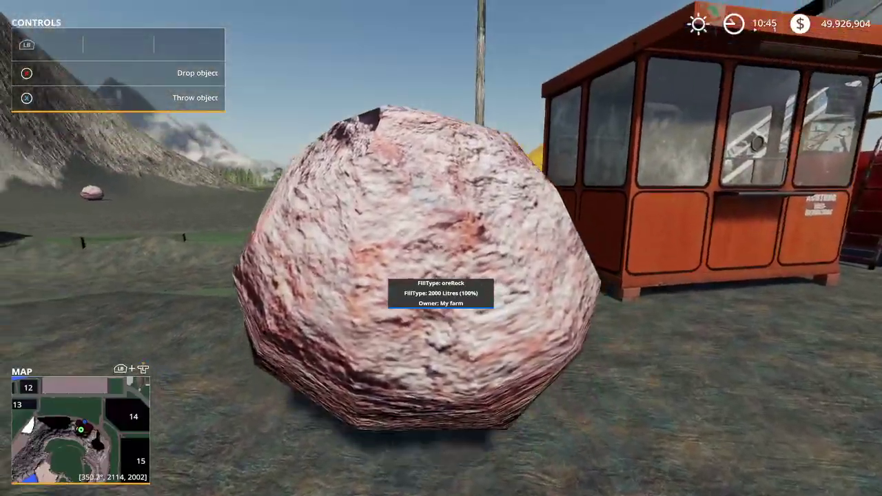
pyautogui.press('w')
pyautogui.click(441, 248)
# - Walk past the red tanks and around the silos to the open ground facing the mine's output conveyors
pyautogui.press('w')
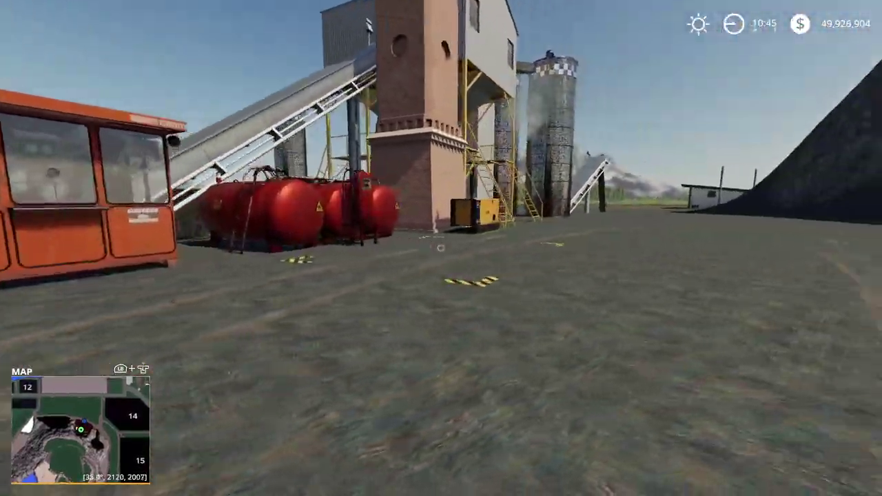
pyautogui.press('w')
pyautogui.press('w')
pyautogui.press('w')
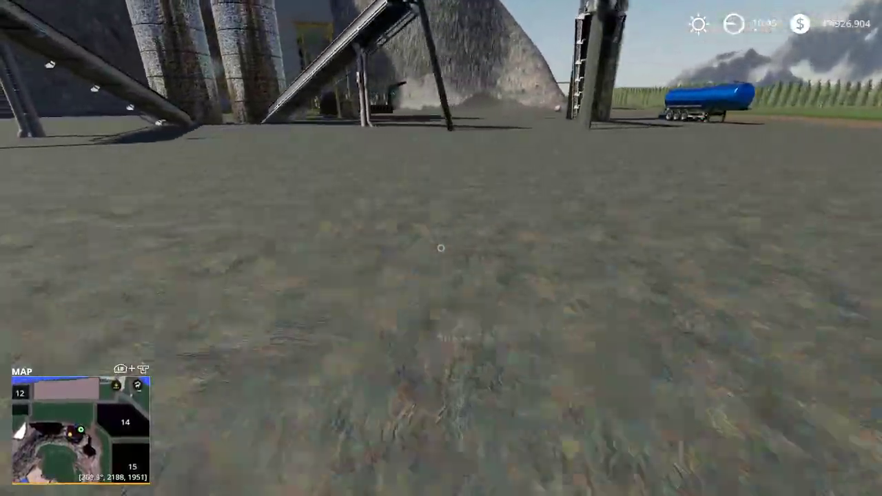
pyautogui.press('w')
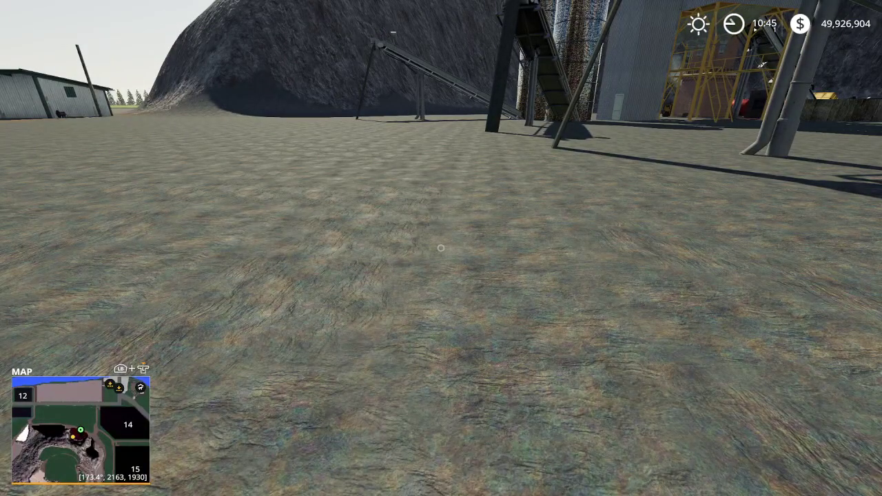
# - Fast-forward the game time to 13:49 so the mine processes its materials
pyautogui.press('8')
pyautogui.press('8')
pyautogui.press('8')
pyautogui.press('8')
pyautogui.press('8')
pyautogui.press('8')
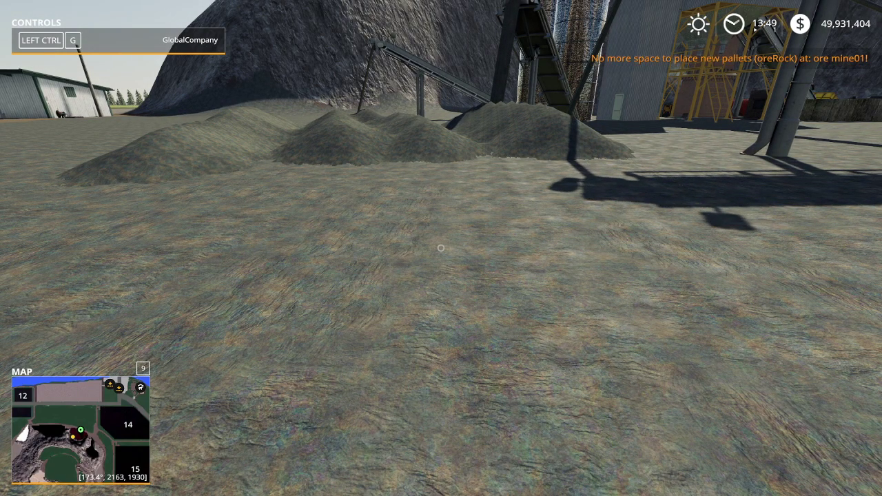
# - Examine the ore heaps beneath the conveyors and read the ore production levels at the white shed
pyautogui.press('w')
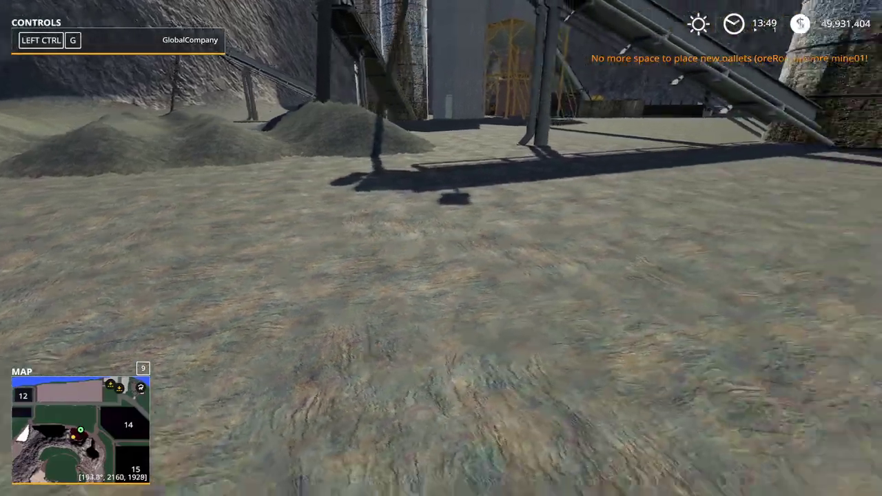
pyautogui.press('w')
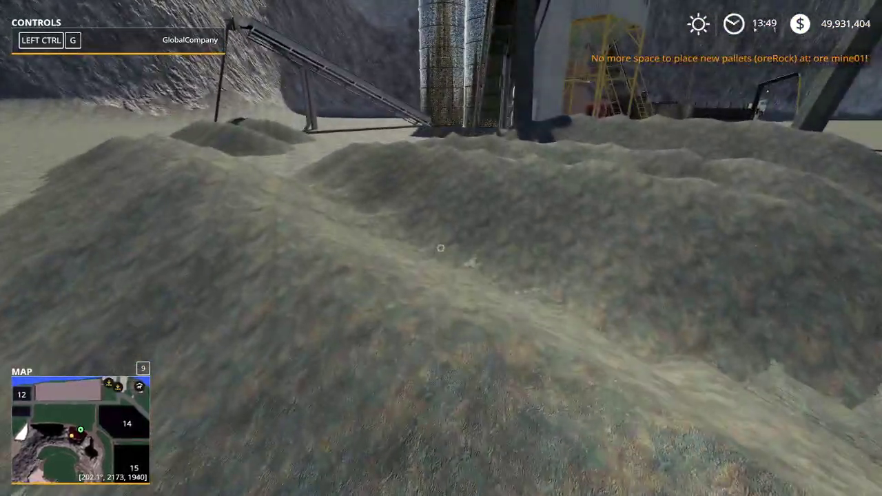
pyautogui.press('w')
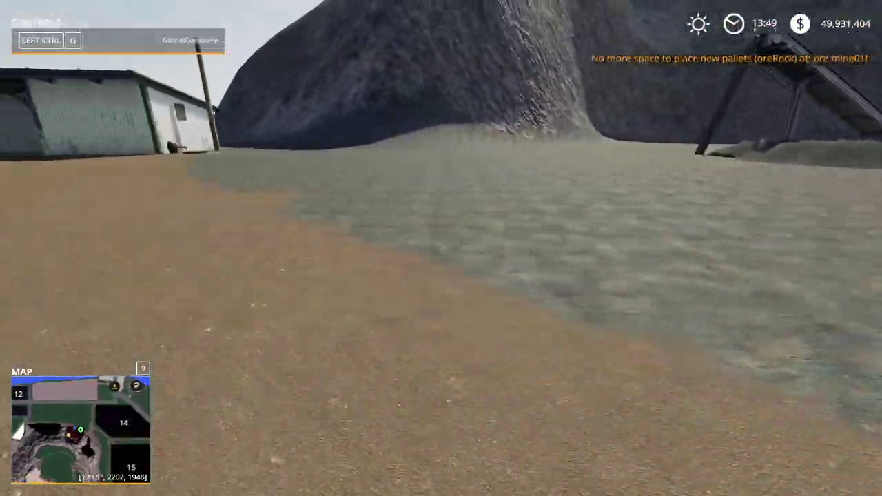
pyautogui.press('w')
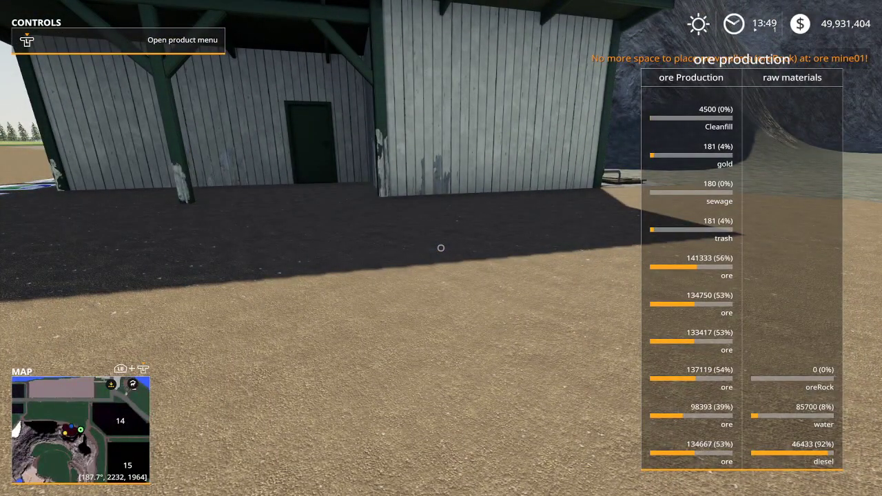
# - Walk back around the mine to the Kenworth truck with the flatdeck and enter it
pyautogui.press('w')
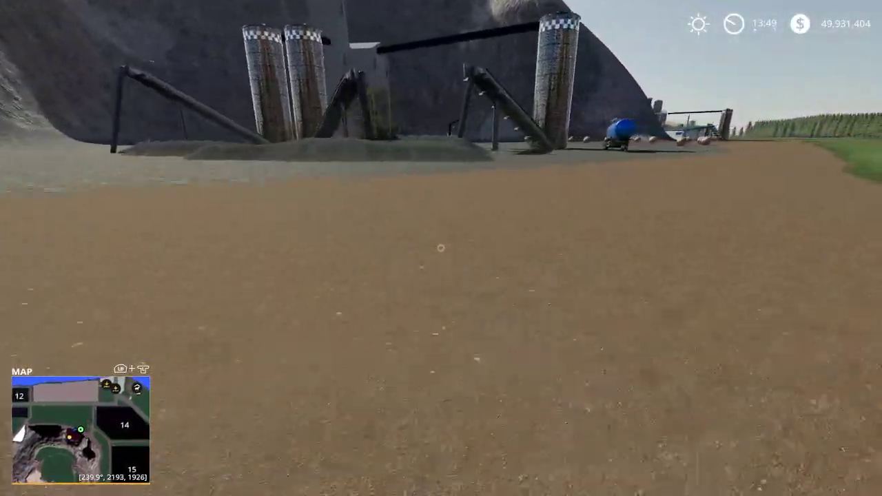
pyautogui.press('w')
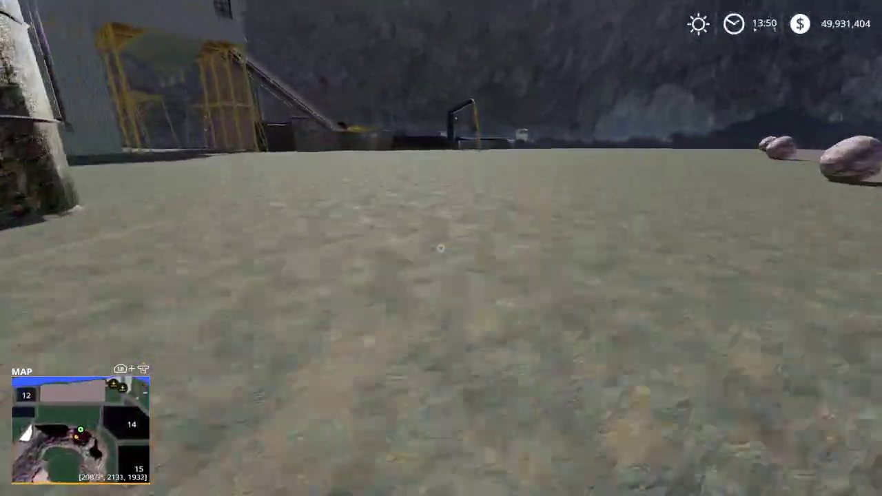
pyautogui.press('w')
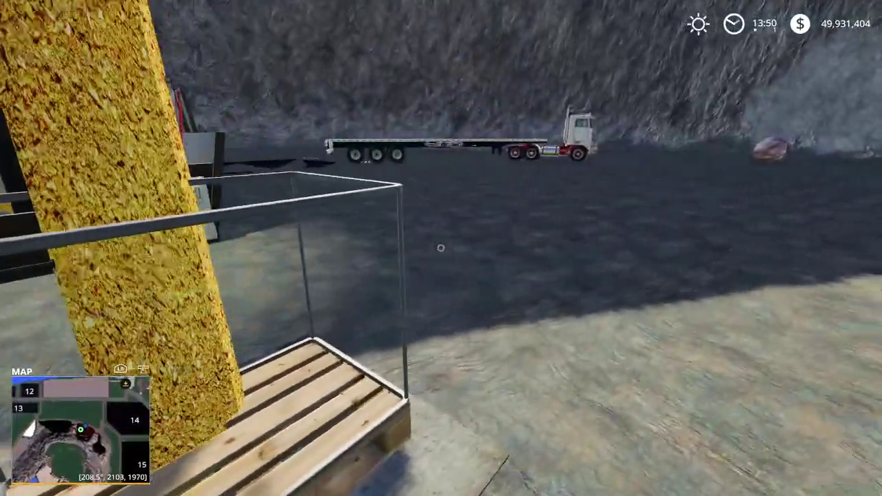
pyautogui.press('s')
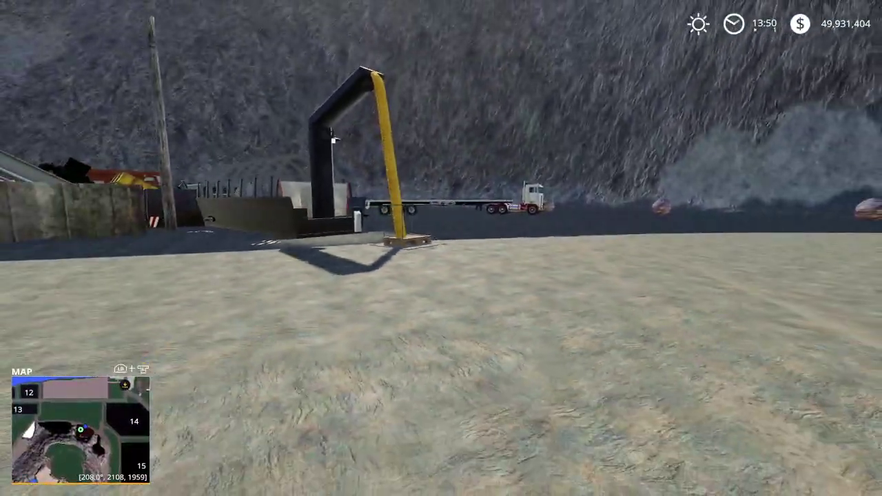
pyautogui.press('d')
pyautogui.press('w')
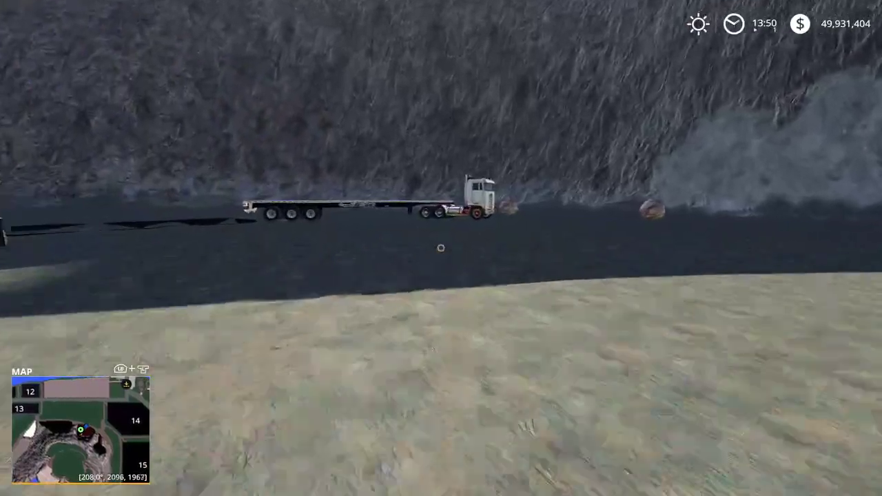
pyautogui.press('e')
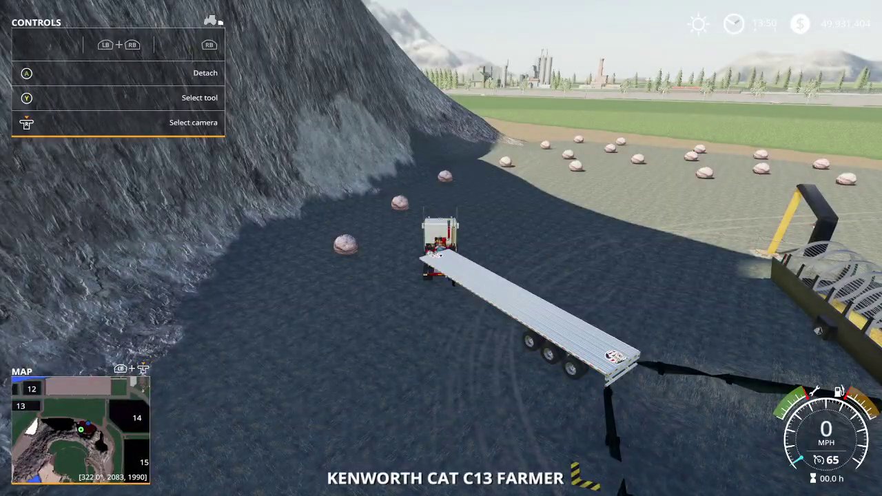
# - Drive the flatdeck truck past the ore rocks to the field edge near the blue tanker and get out
pyautogui.press('w')
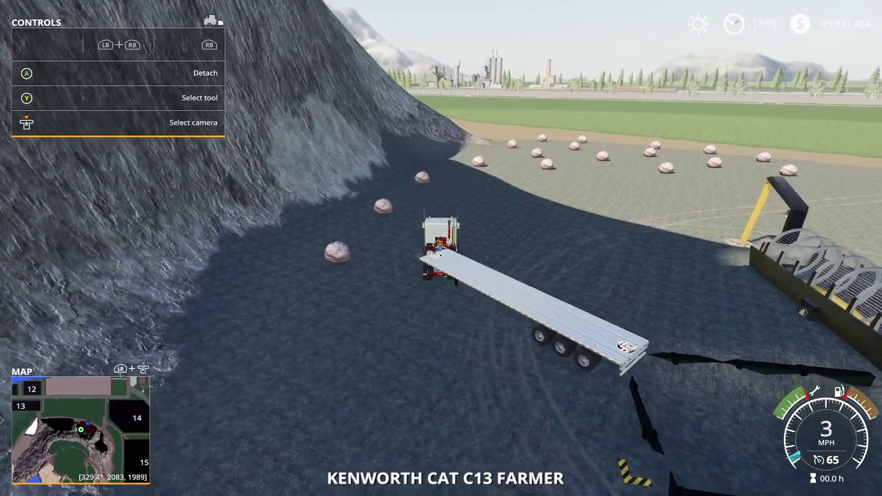
pyautogui.press('w')
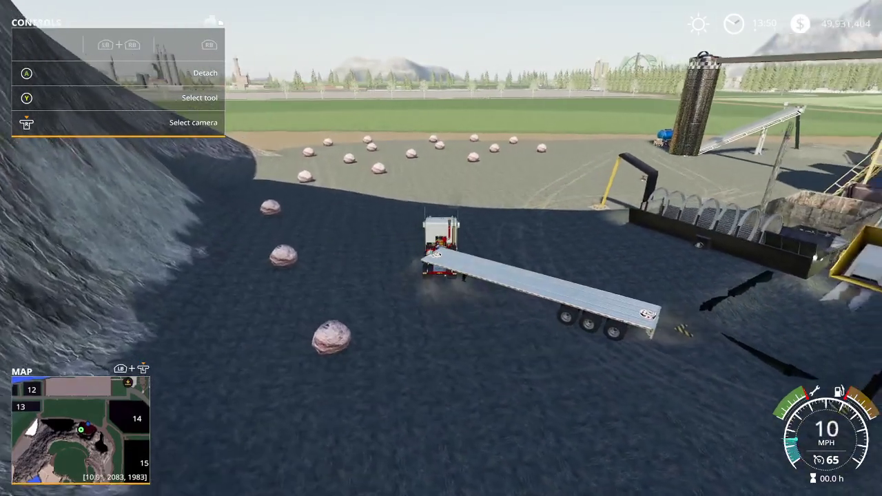
pyautogui.press('w')
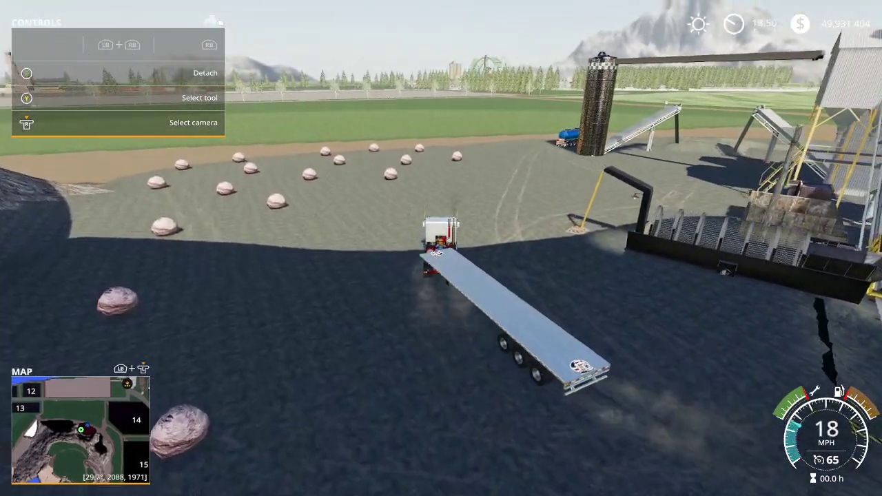
pyautogui.press('w')
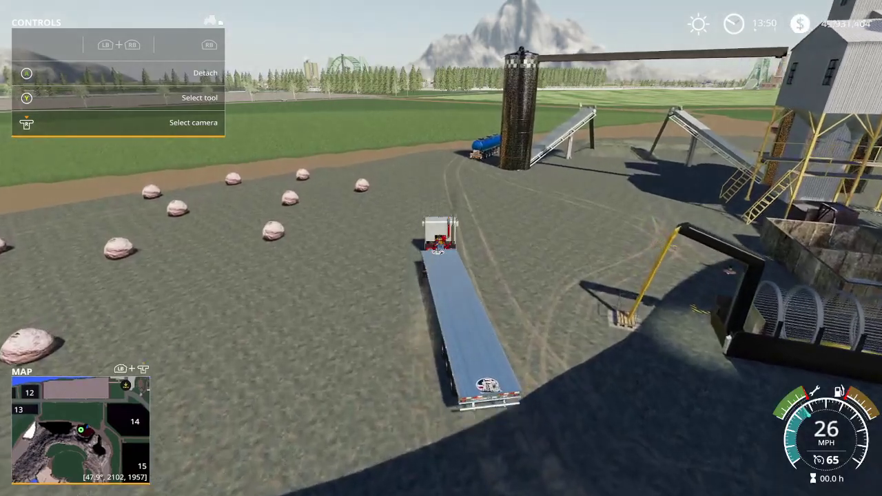
pyautogui.press('w')
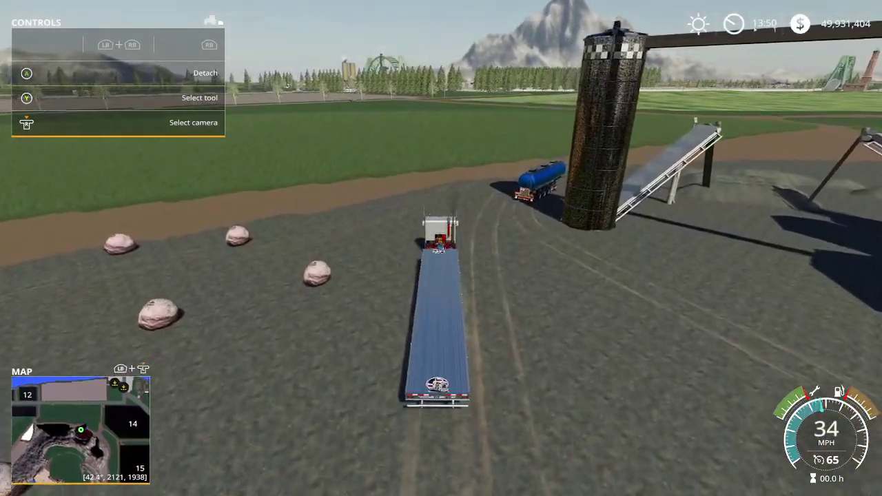
pyautogui.press('s')
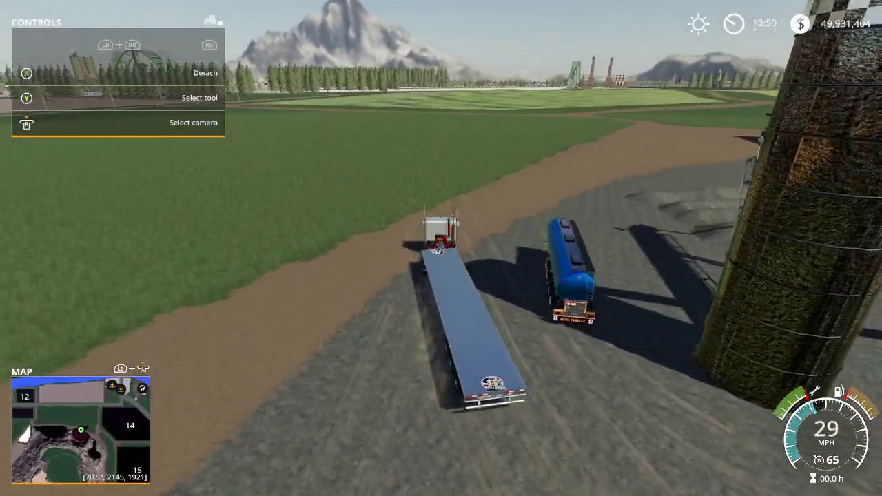
pyautogui.press('e')
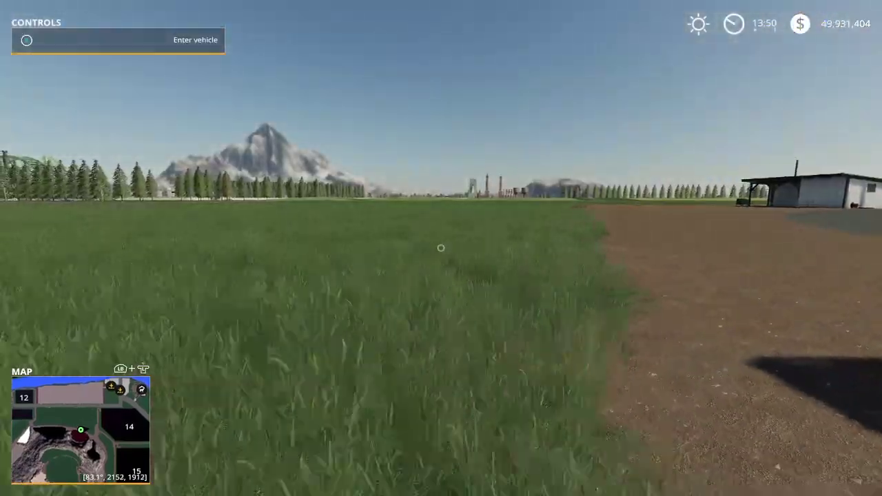
# - Lease the Fräse Bunker milling machine from the store's Mods vehicles
pyautogui.press('p')
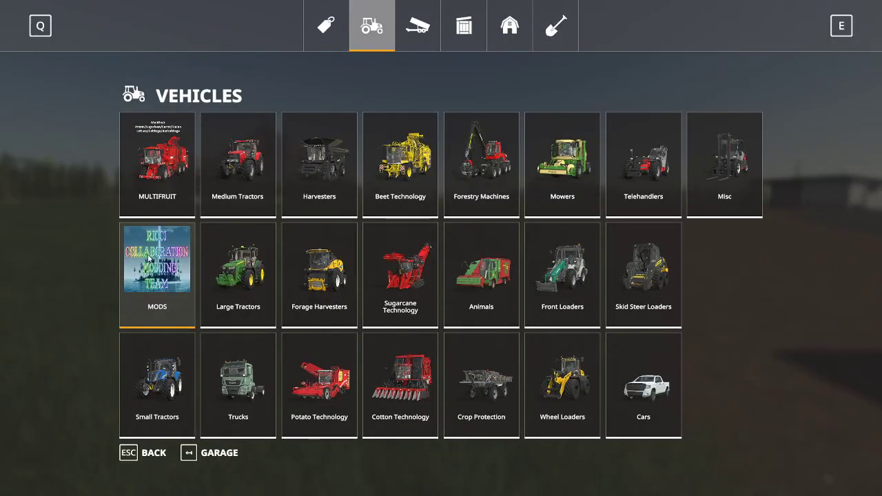
pyautogui.click(148, 258)
pyautogui.click(218, 266)
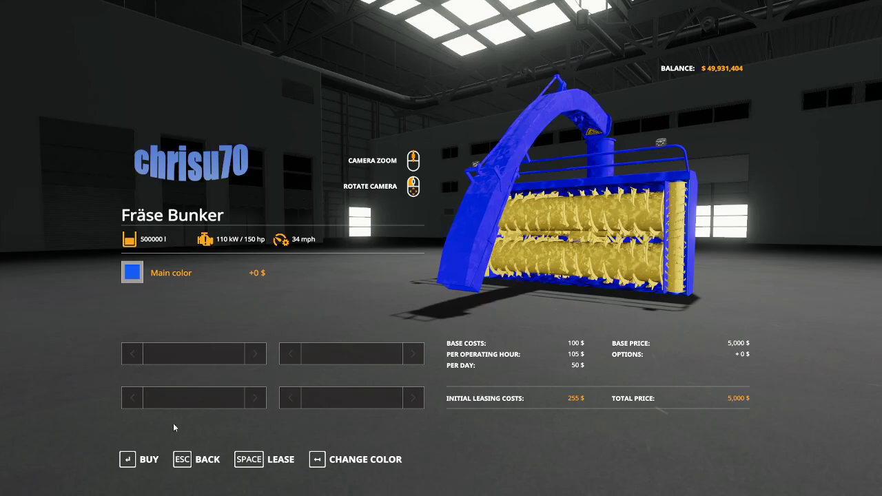
pyautogui.click(273, 461)
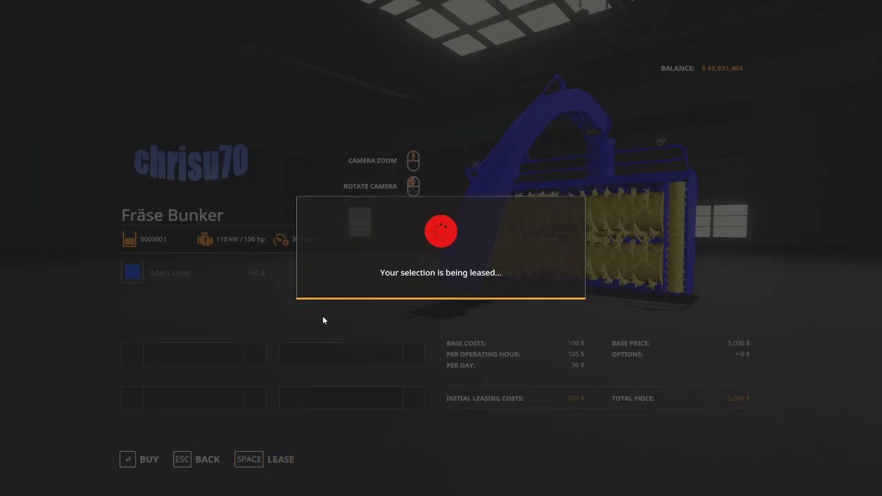
pyautogui.click(323, 316)
pyautogui.click(207, 460)
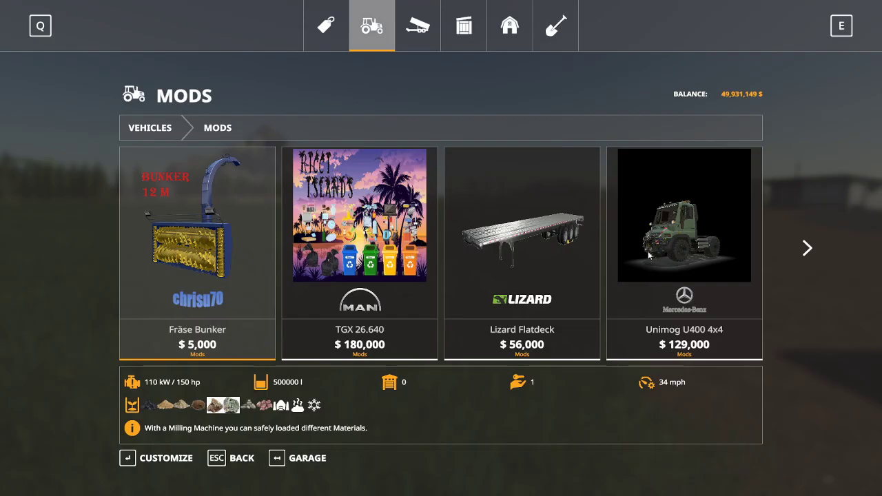
# - Lease the Mercedes-Benz Unimog U400 4x4 from the Mods vehicles
pyautogui.click(659, 253)
pyautogui.click(273, 460)
pyautogui.click(324, 316)
pyautogui.click(207, 460)
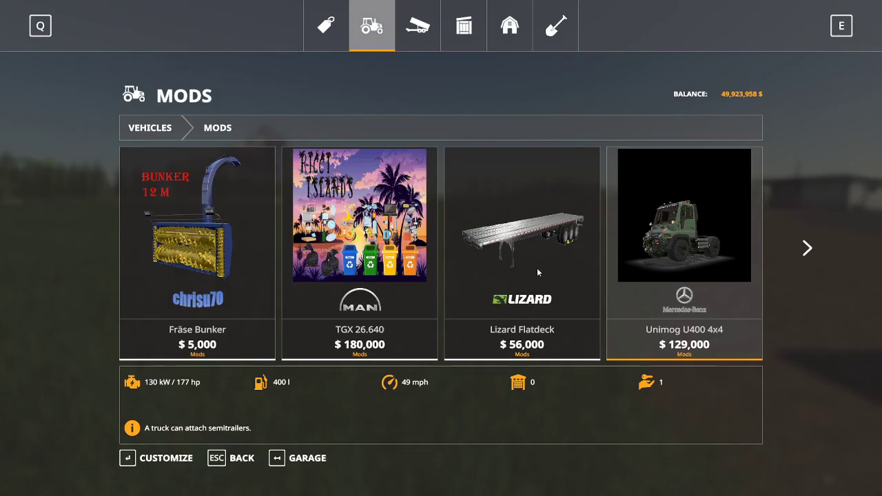
# - Lease the Strautmann AR_SEK 802_UNIMOG U400 4x4 body with the next configuration after Capacity 100000, and leave the store
pyautogui.scroll(-1, 544, 268)
pyautogui.click(669, 258)
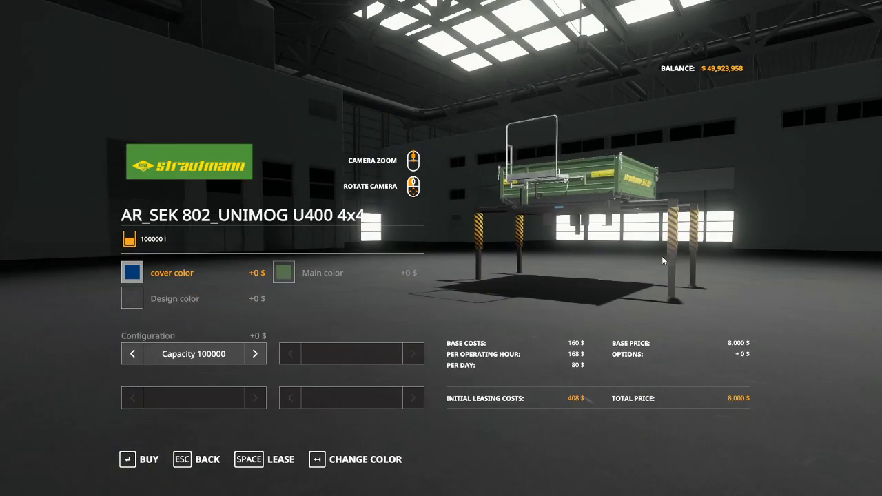
pyautogui.click(255, 353)
pyautogui.click(266, 464)
pyautogui.click(318, 314)
pyautogui.press('Escape')
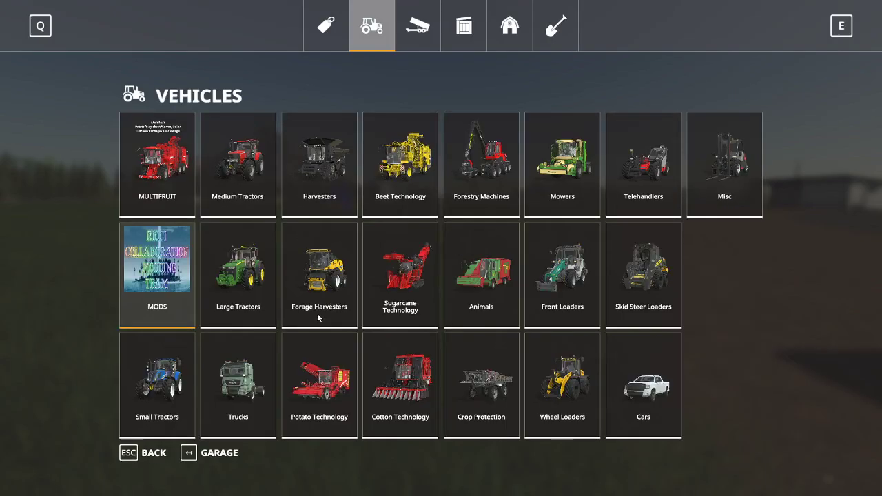
pyautogui.press('Escape')
# - Approach the leased Unimog and turn off Super Strength in the player settings of Easy Development Commands
pyautogui.press('w')
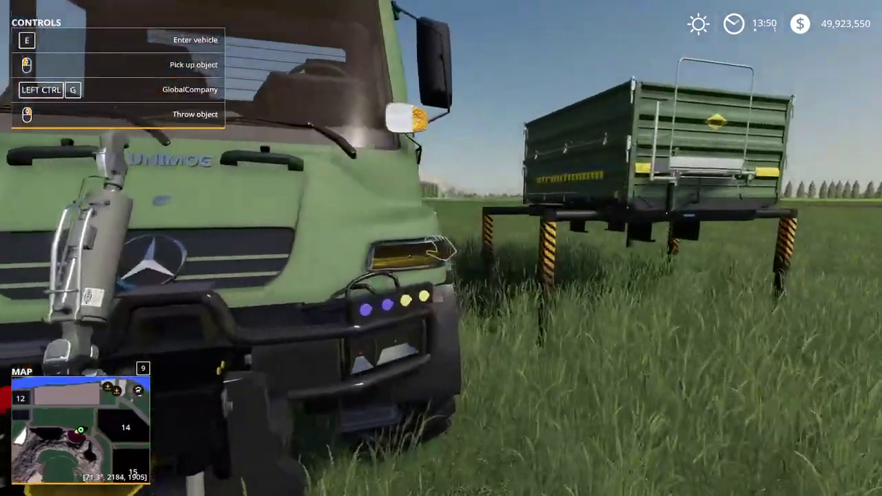
pyautogui.rightClick(441, 249)
pyautogui.hotkey('ctrl', 'o')
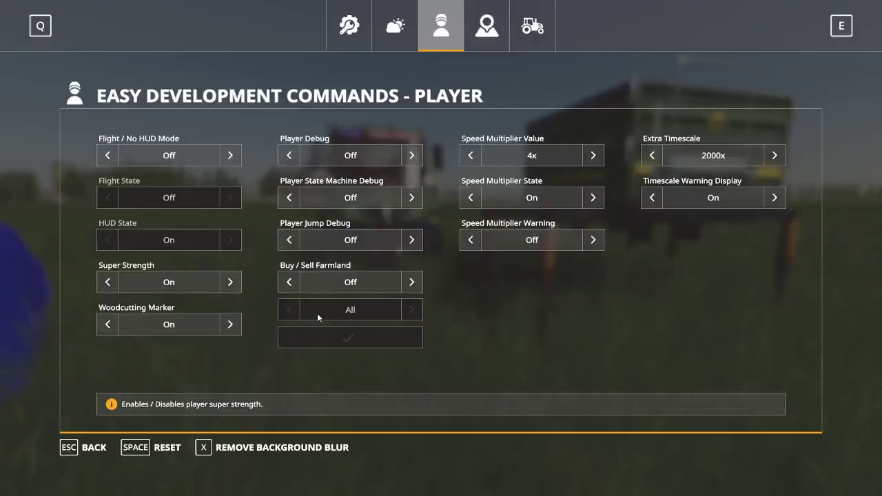
pyautogui.click(231, 282)
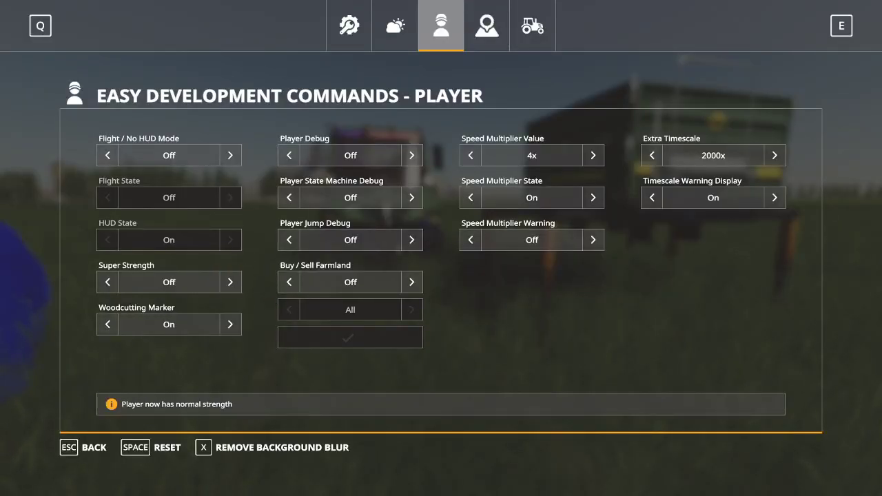
# - Enter the leased Unimog, drive it up to the blue Fräse Bunker, attach the machine to its front, and turn toward the green body
pyautogui.press('Escape')
pyautogui.press('w')
pyautogui.press('e')
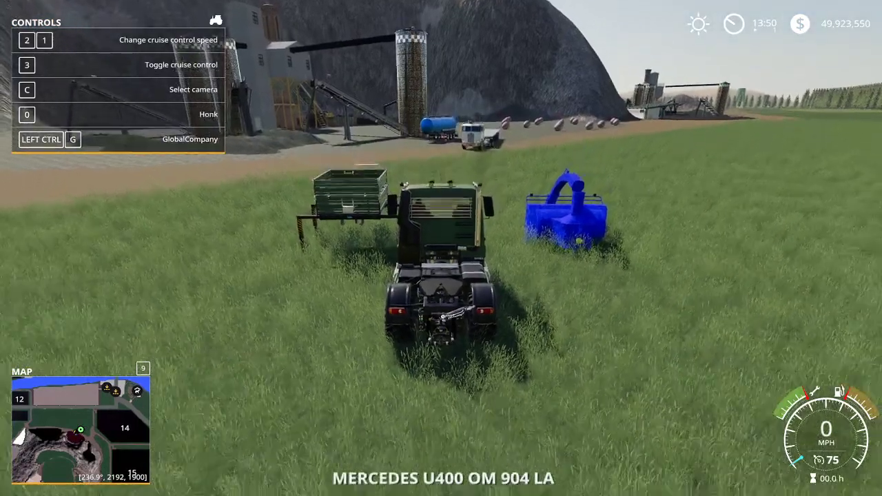
pyautogui.scroll(-6, 441, 248)
pyautogui.press('s')
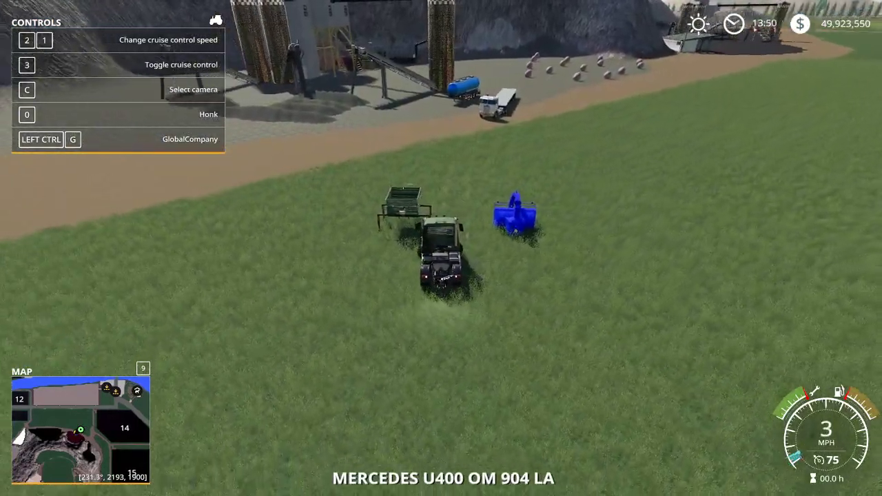
pyautogui.press('d')
pyautogui.press('a')
pyautogui.press('w')
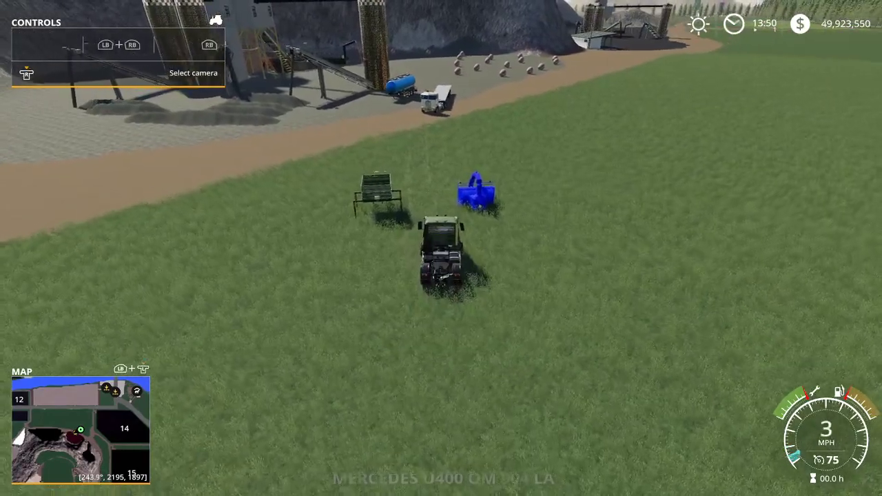
pyautogui.press('q')
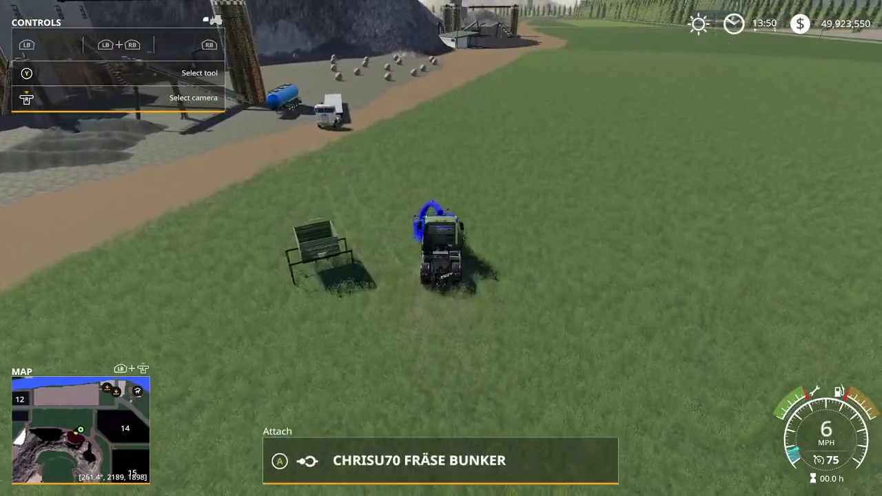
pyautogui.press('w')
pyautogui.press('a')
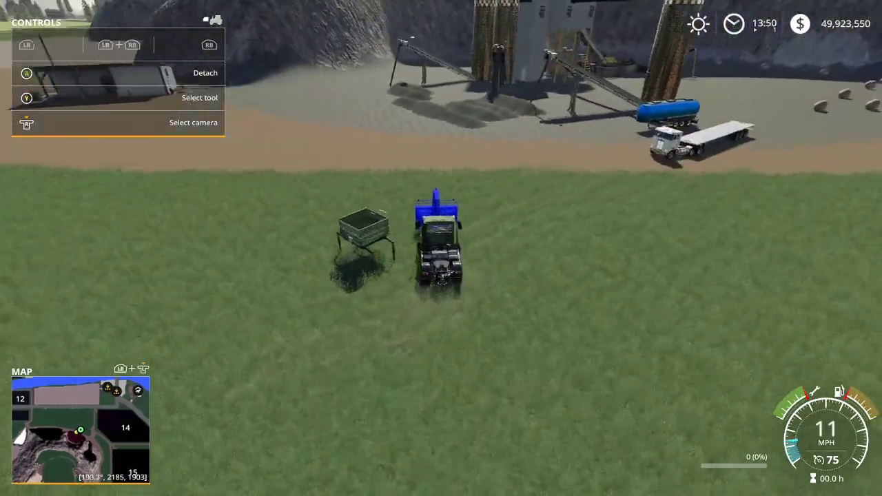
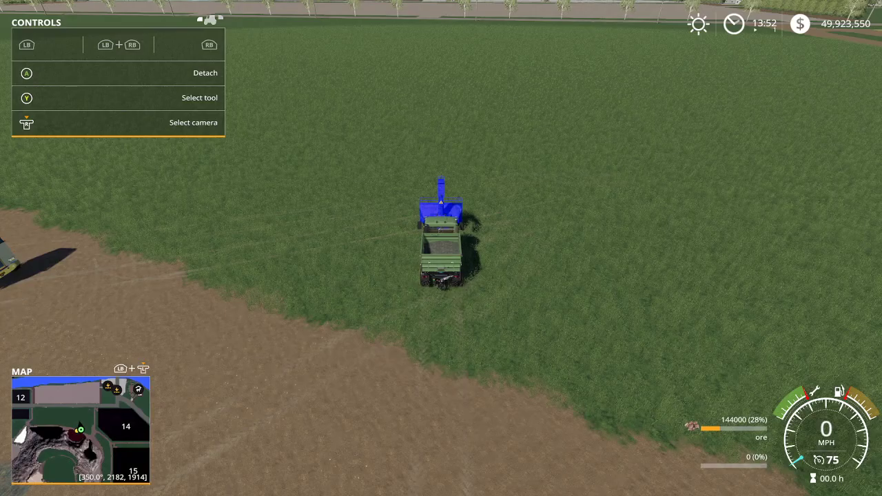
# - Lease the MAN TGX 26.640 garbage truck from the store's Mods vehicles
pyautogui.press('p')
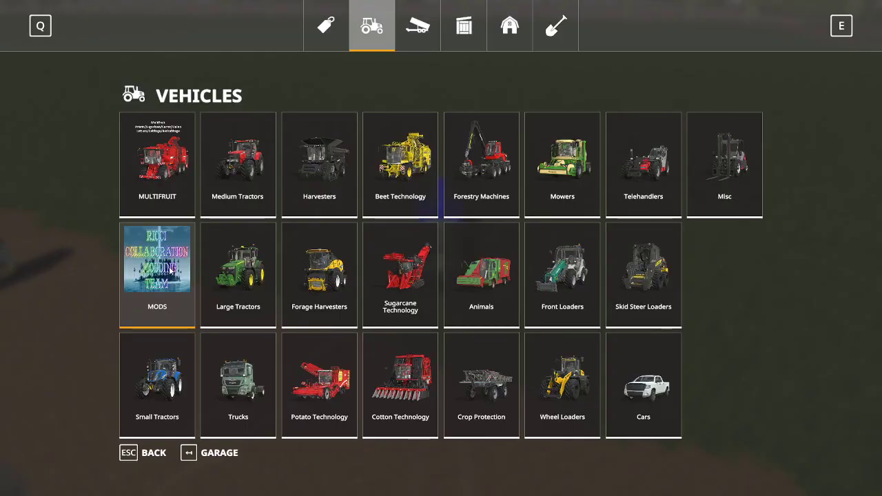
pyautogui.click(171, 271)
pyautogui.click(218, 256)
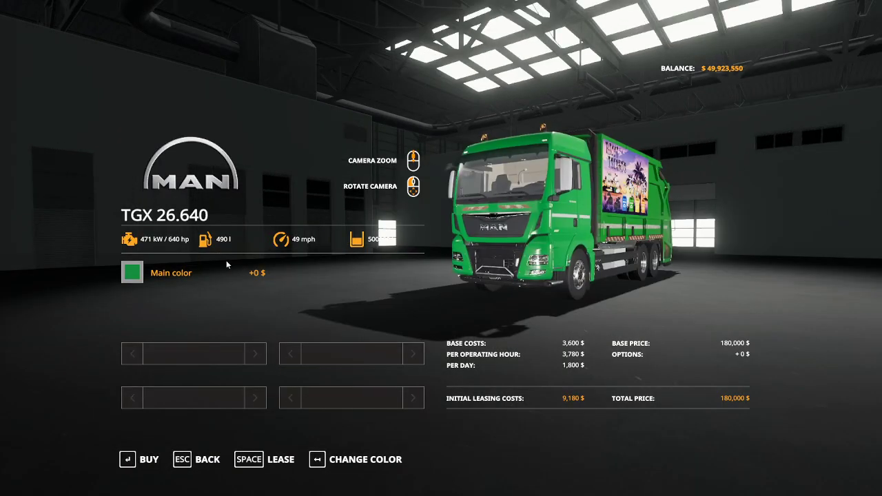
pyautogui.click(279, 458)
pyautogui.click(321, 321)
pyautogui.click(320, 315)
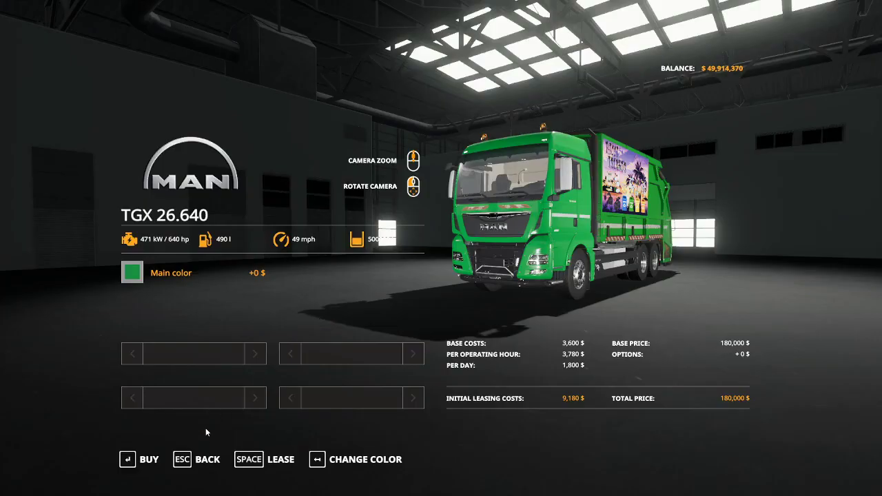
pyautogui.click(203, 460)
# - Lease the URAL 4320-60 ACV/ATZ Liquid tanker with the ACV-10N tank type and leave the store
pyautogui.scroll(-3, 398, 282)
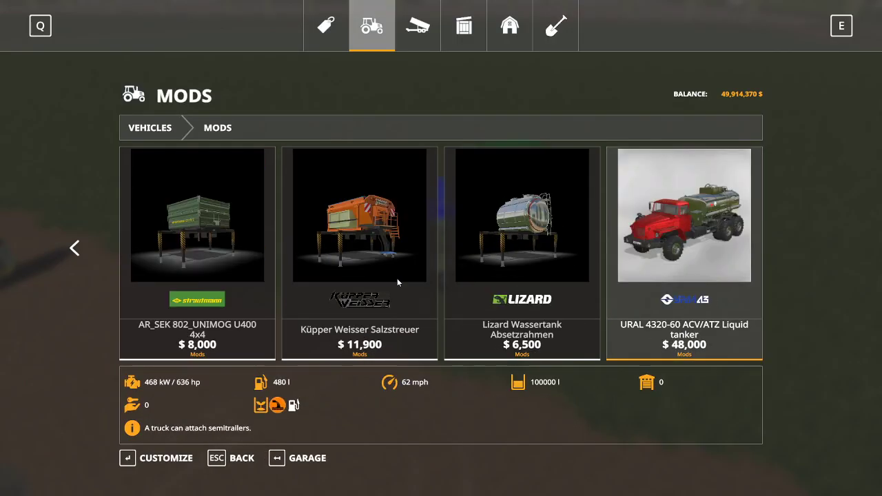
pyautogui.click(674, 271)
pyautogui.click(293, 457)
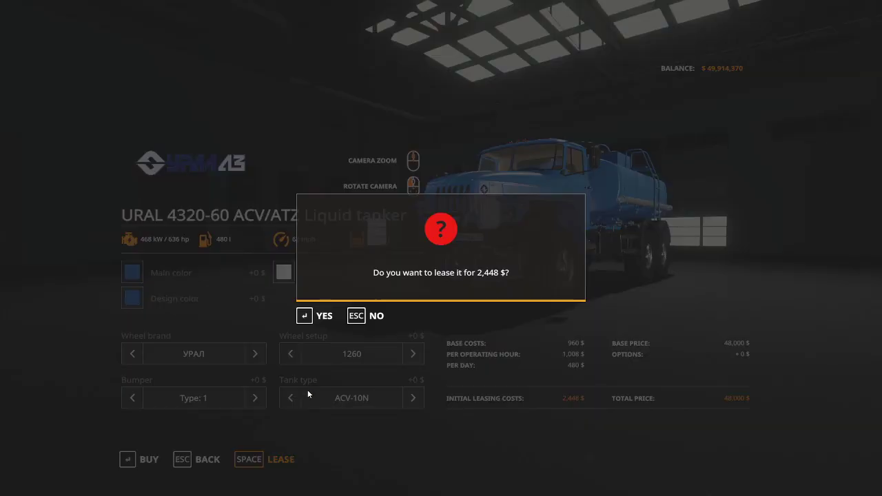
pyautogui.click(324, 317)
pyautogui.click(324, 315)
pyautogui.press('Escape')
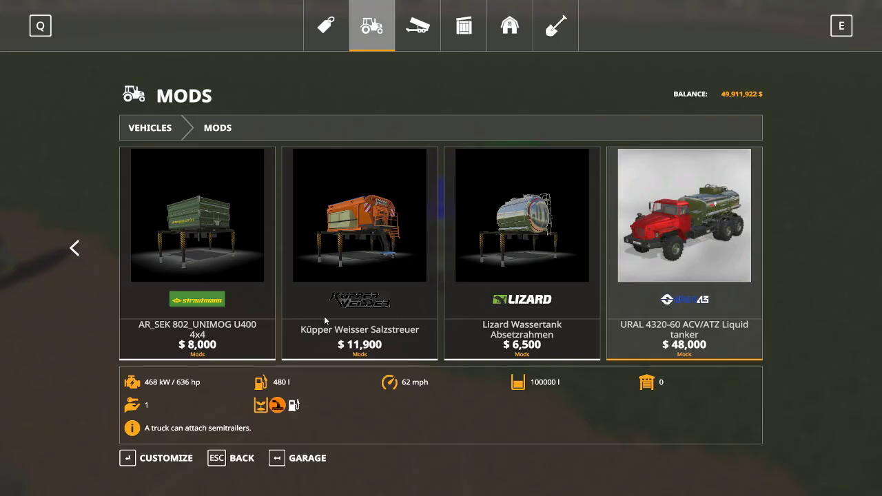
pyautogui.press('Escape')
# - Leave the Unimog, board the leased tanker, and load the sewage from Ore Mine01 into it
pyautogui.press('e')
pyautogui.press('w')
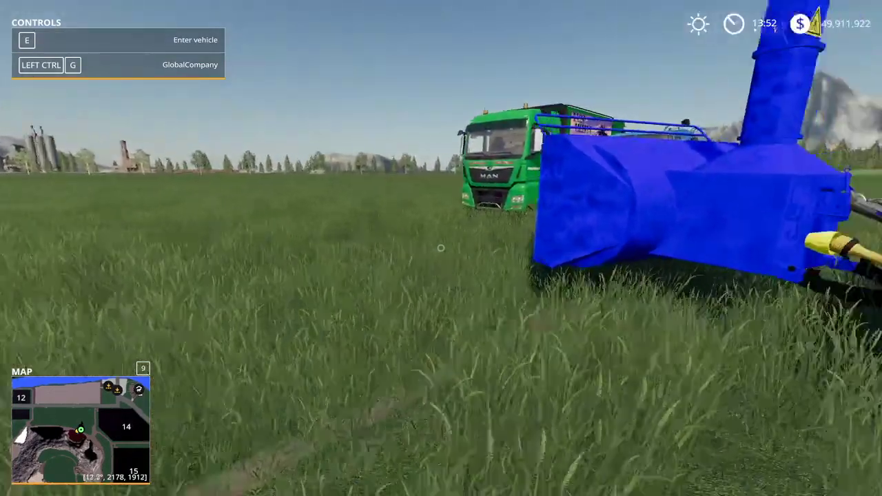
pyautogui.press('e')
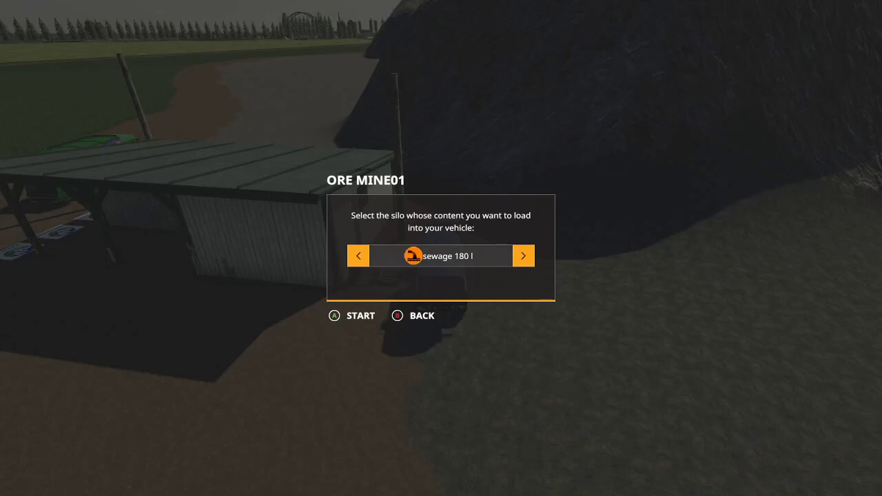
pyautogui.press('e')
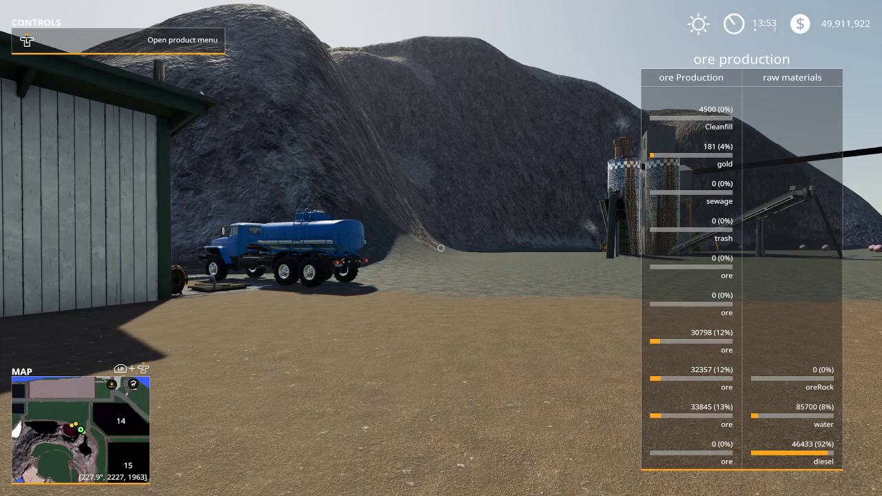
# - Raise the timescale to 120x and walk through the mine yard to inspect the silos, conveyors and spawned ore rocks
pyautogui.press('8')
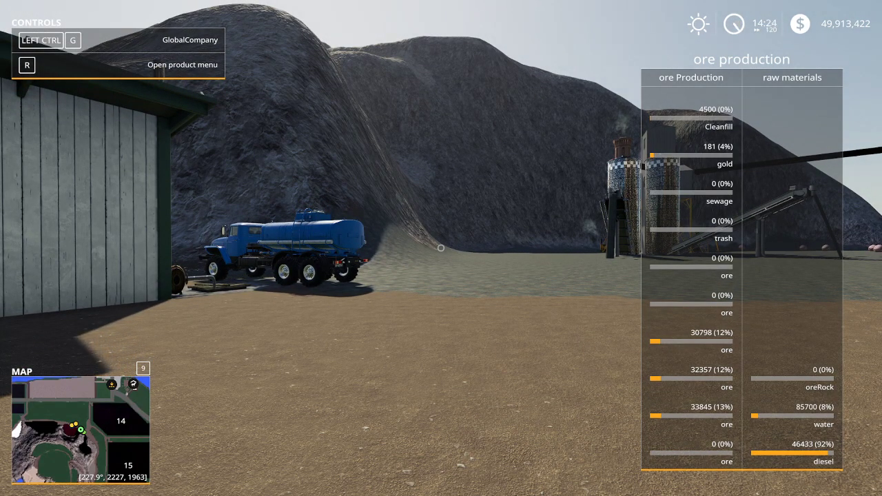
pyautogui.press('d')
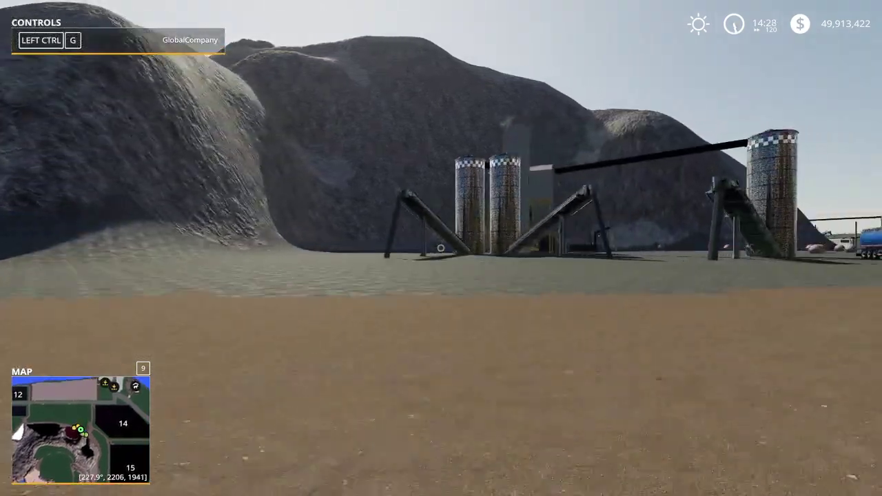
pyautogui.press('w')
pyautogui.press('w')
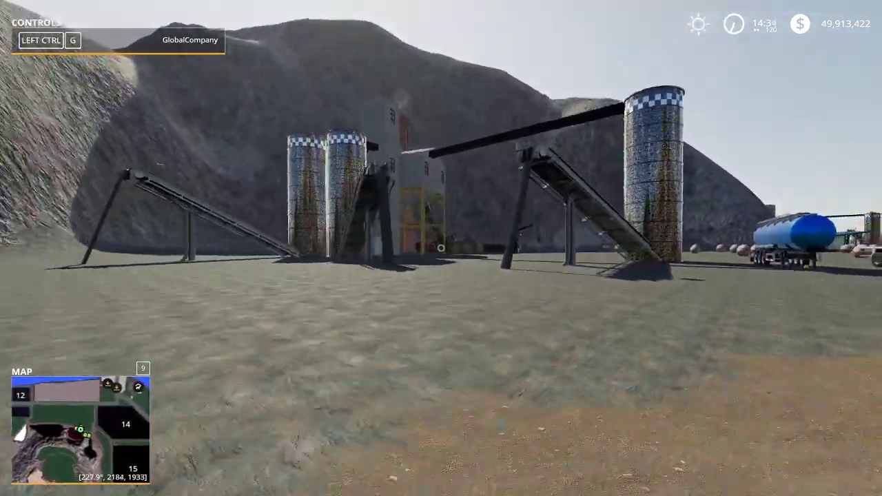
pyautogui.press('w')
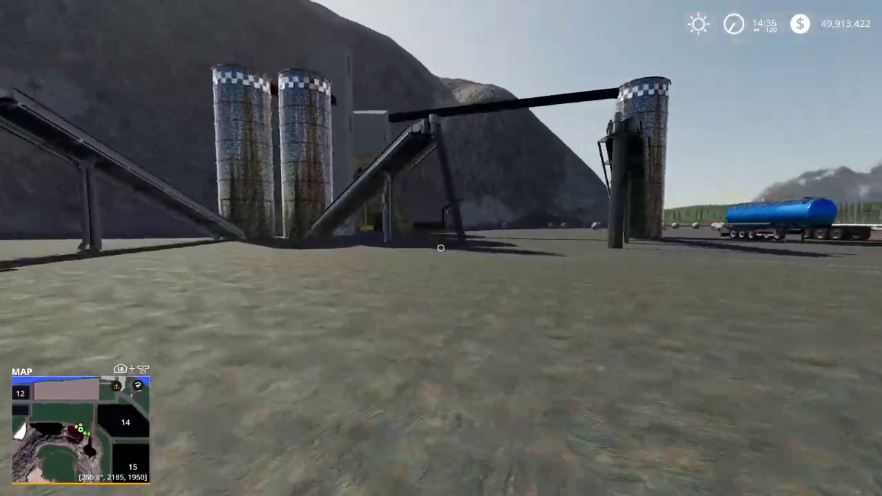
pyautogui.press('d')
pyautogui.press('w')
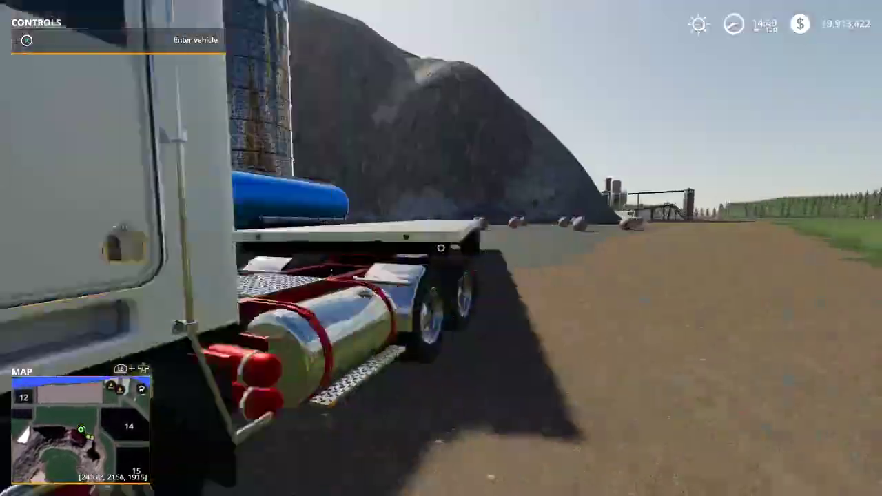
pyautogui.press('w')
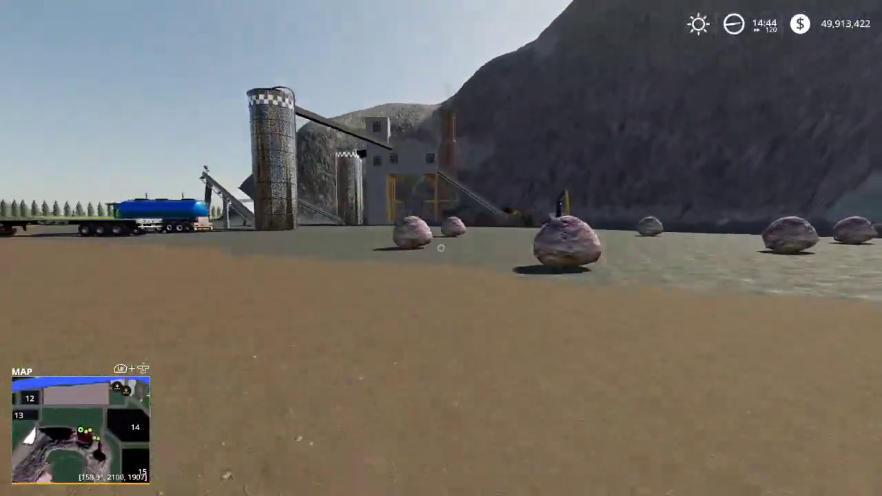
# - Quit the running game from the game settings without saving
pyautogui.press('Escape')
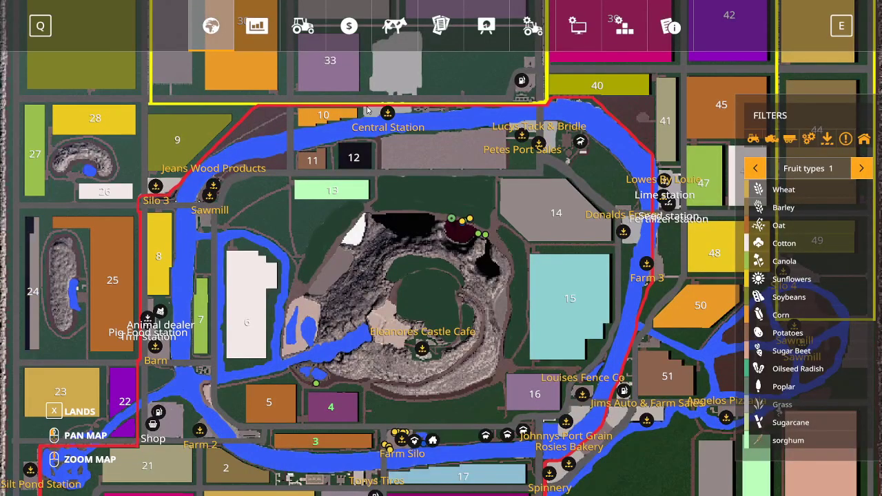
pyautogui.click(527, 27)
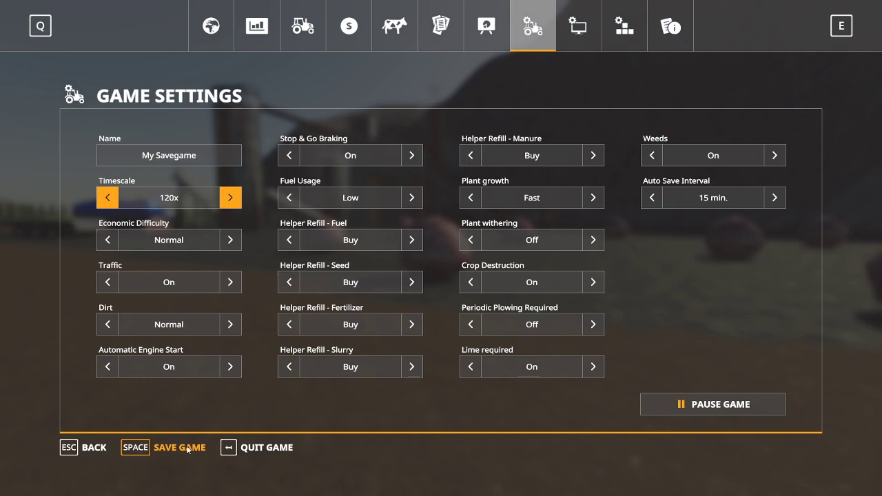
pyautogui.click(251, 450)
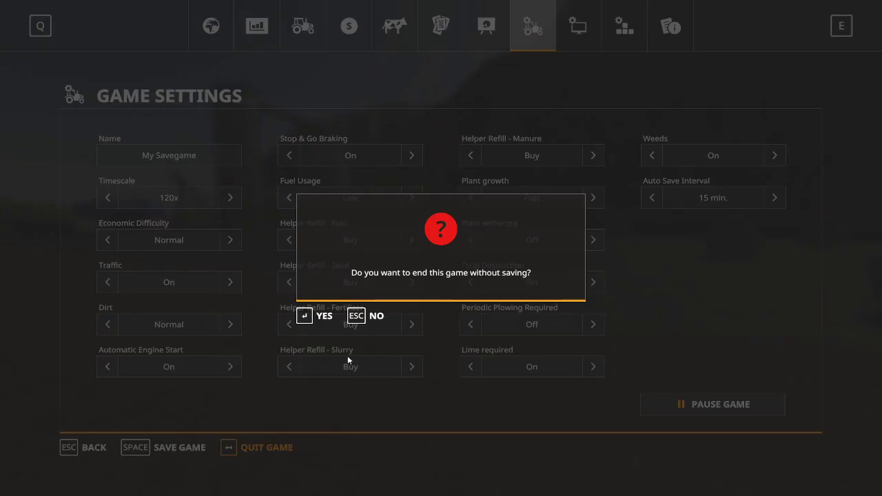
pyautogui.press('Return')
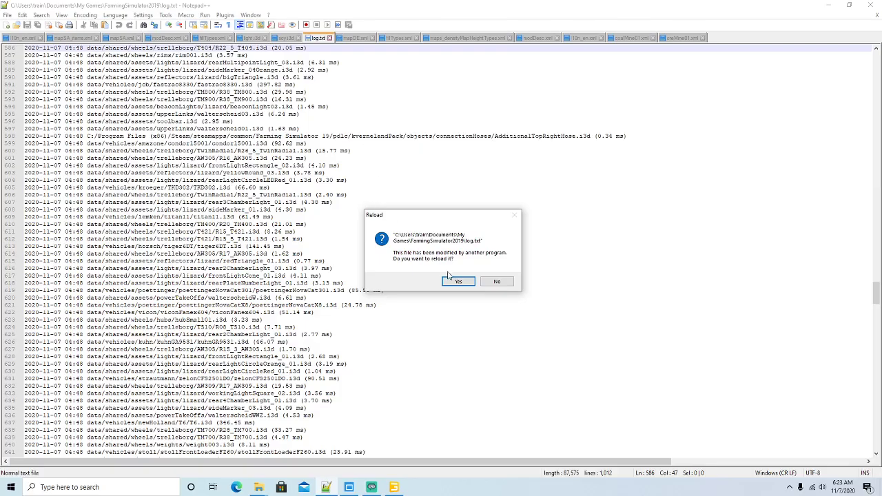
# - Switch to Notepad++, reload log.txt, and examine it from the beginning through the test session's entries for errors and warnings
pyautogui.click(456, 282)
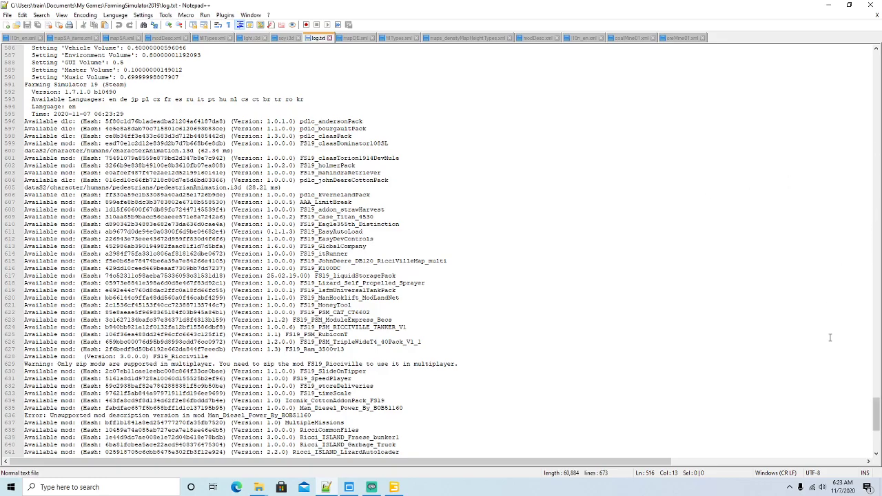
pyautogui.moveTo(877, 417); pyautogui.dragTo(868, 67)
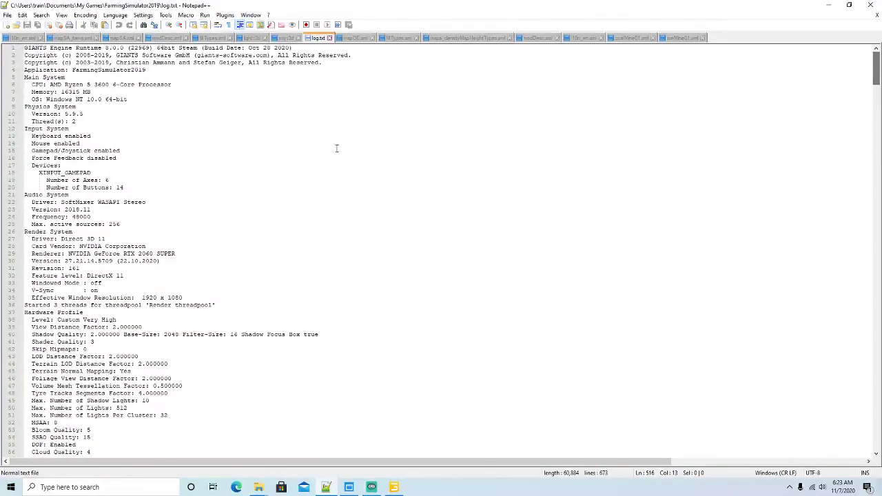
pyautogui.scroll(-20, 347, 144)
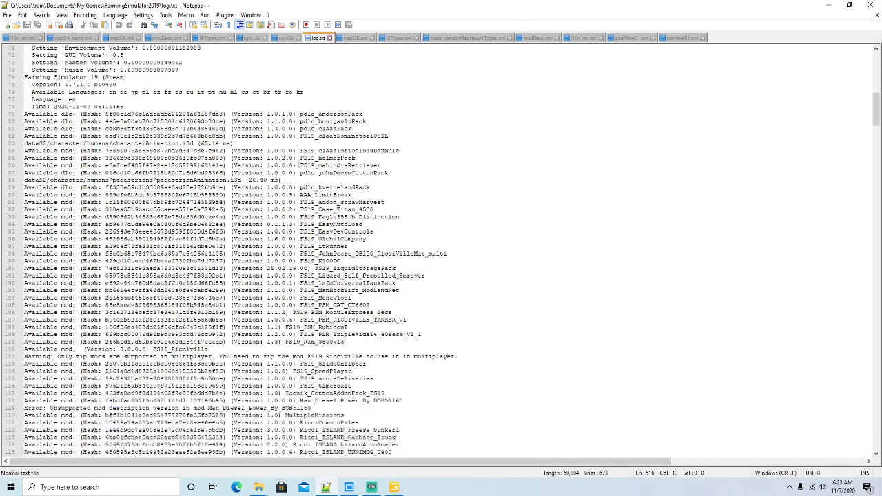
pyautogui.scroll(-18, 298, 163)
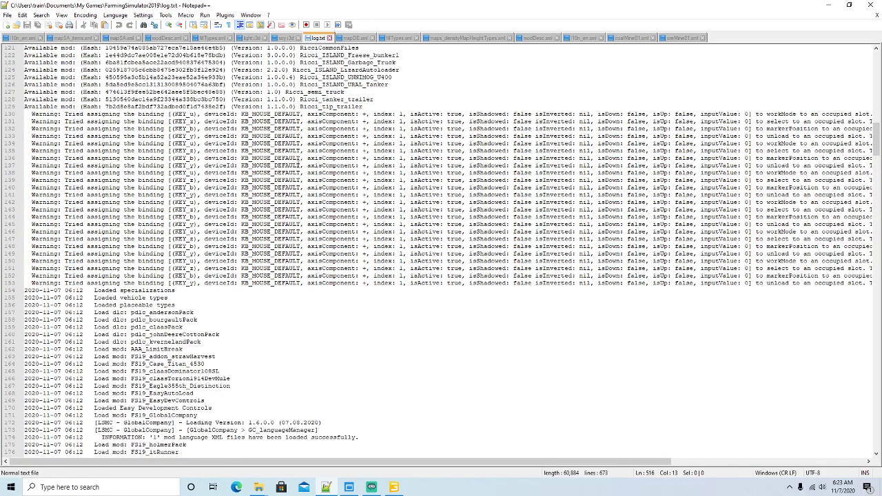
pyautogui.scroll(-16, 299, 163)
pyautogui.scroll(-20, 299, 163)
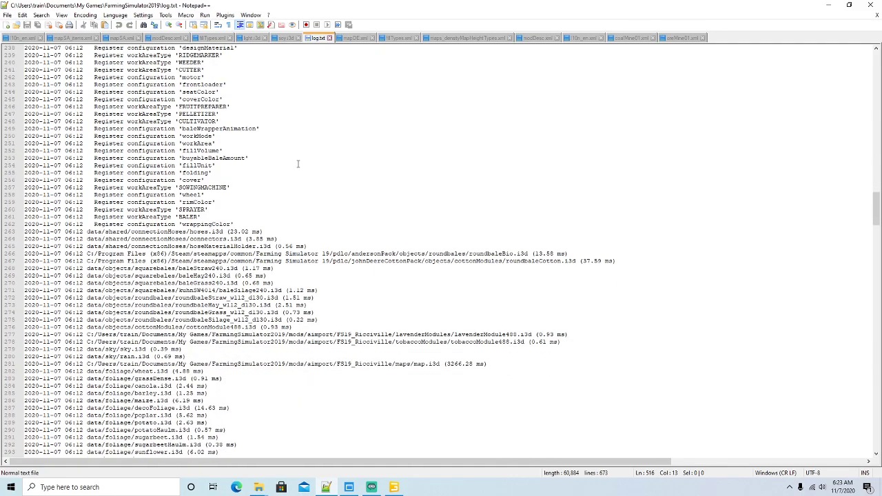
pyautogui.scroll(-19, 299, 163)
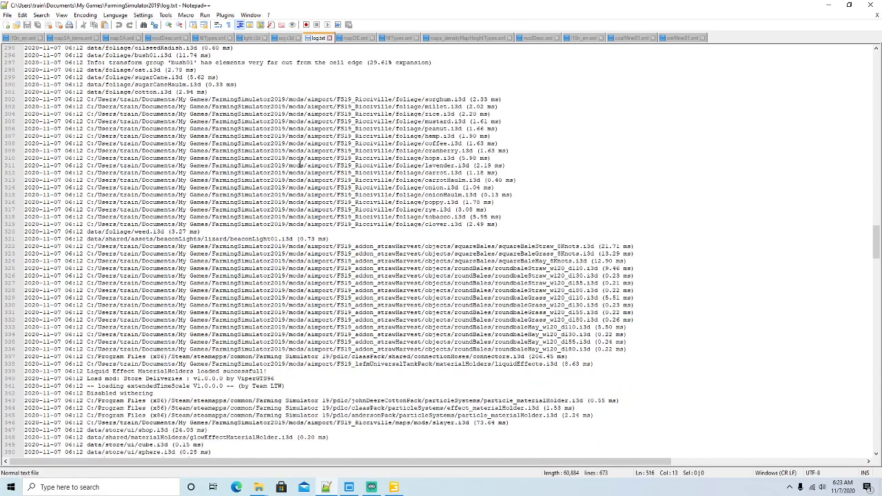
pyautogui.scroll(-16, 299, 164)
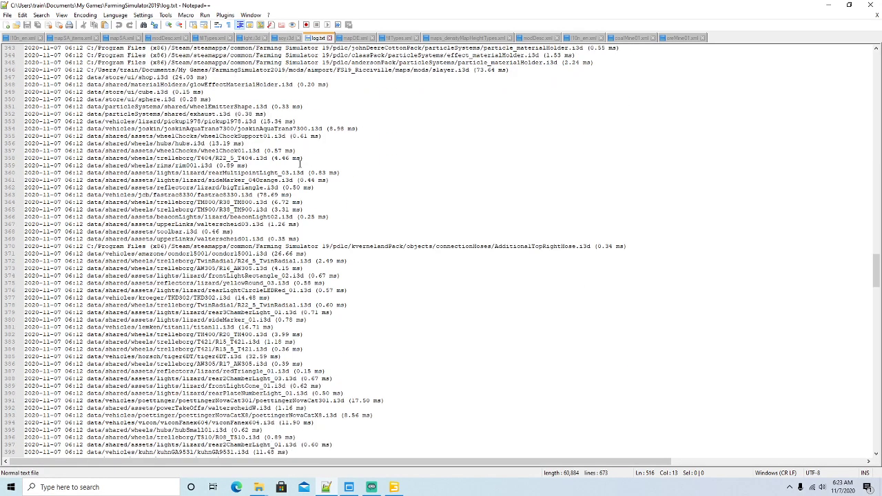
pyautogui.scroll(-20, 300, 164)
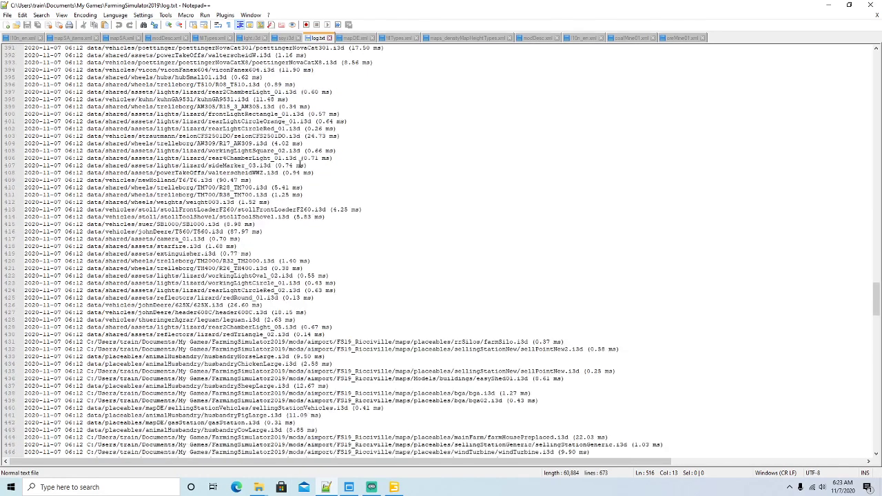
pyautogui.scroll(-19, 300, 163)
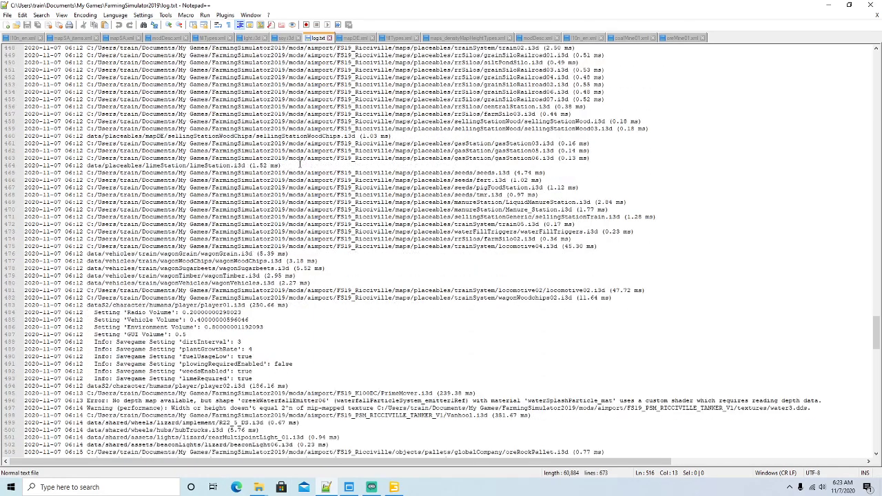
pyautogui.scroll(-6, 300, 163)
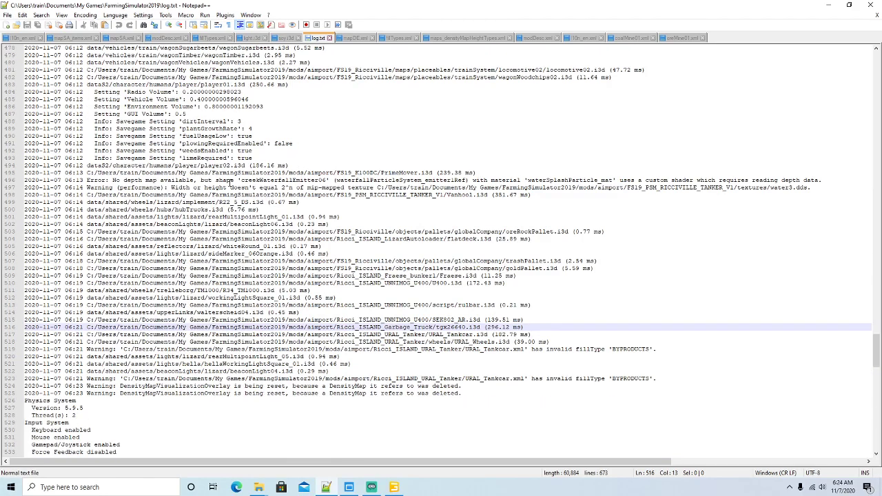
# - Mark the creekWaterfallEmitter06 depth map error in the log, then switch to GIANTS Editor
pyautogui.moveTo(89, 183); pyautogui.dragTo(528, 182)
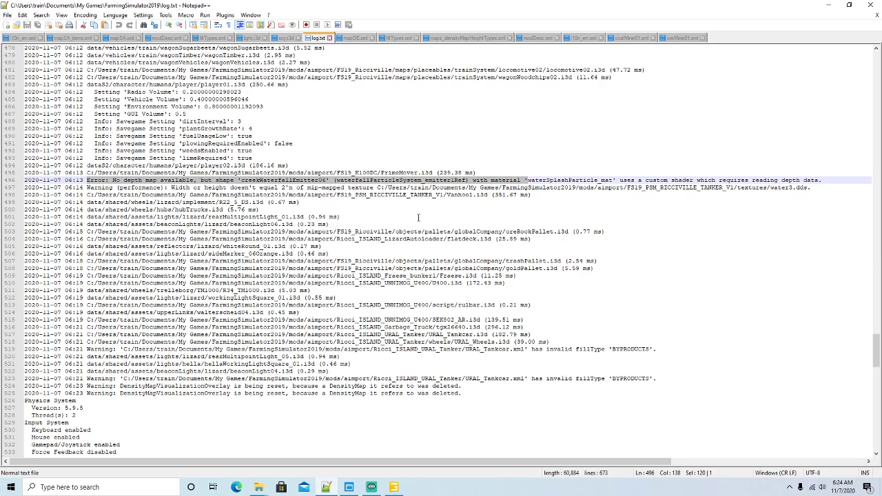
pyautogui.click(828, 6)
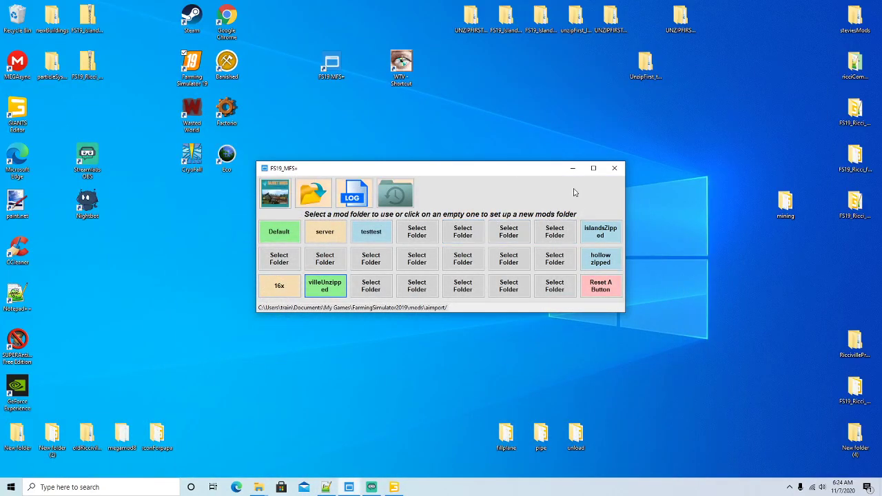
pyautogui.click(573, 168)
pyautogui.click(394, 487)
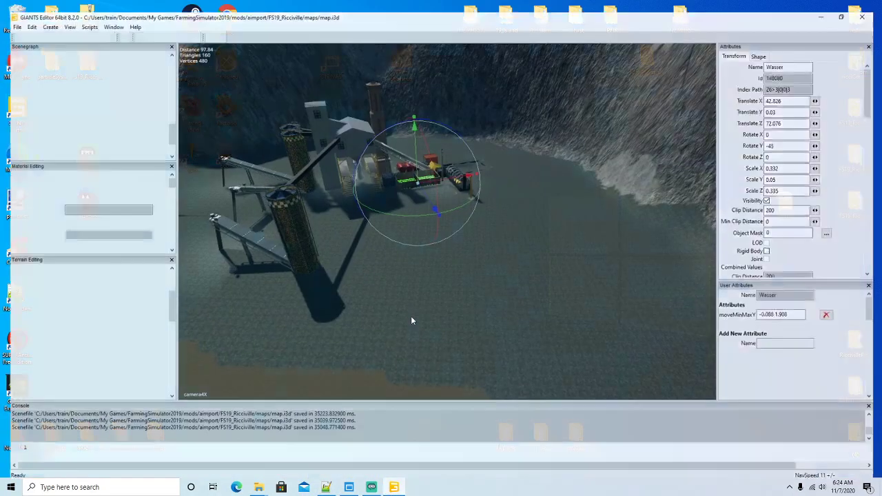
# - Examine the terrain from the ore mine along the mountainside to the white pit beside the dirt road
pyautogui.scroll(-4, 428, 324)
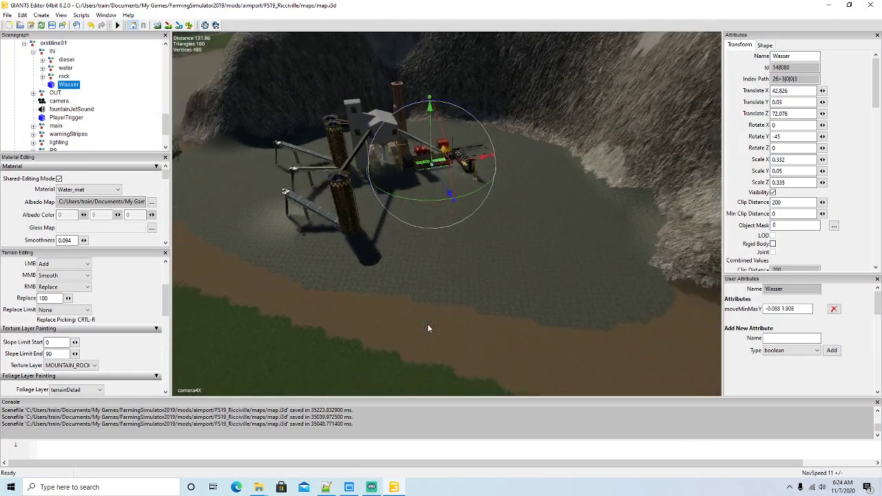
pyautogui.keyDown('alt'); pyautogui.moveTo(428, 325); pyautogui.dragTo(375, 301); pyautogui.keyUp('alt')
pyautogui.keyDown('alt'); pyautogui.moveTo(472, 302); pyautogui.dragTo(499, 277); pyautogui.keyUp('alt')
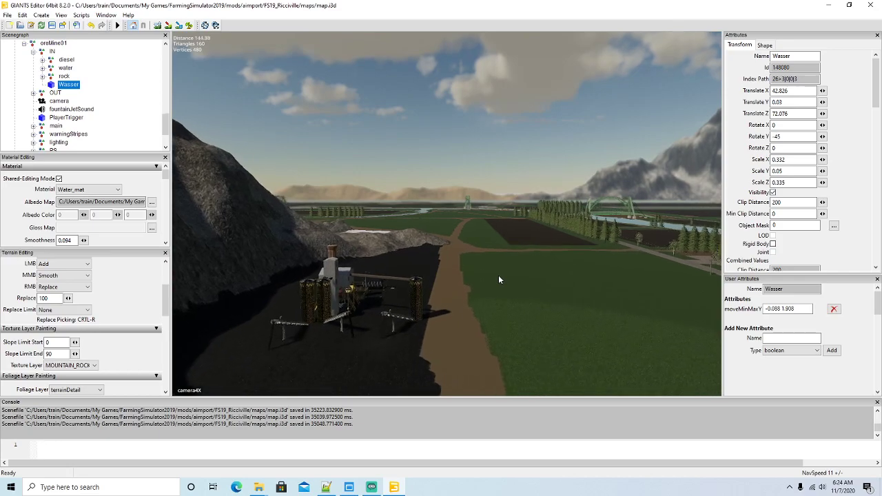
pyautogui.scroll(10, 498, 277)
pyautogui.scroll(10, 491, 281)
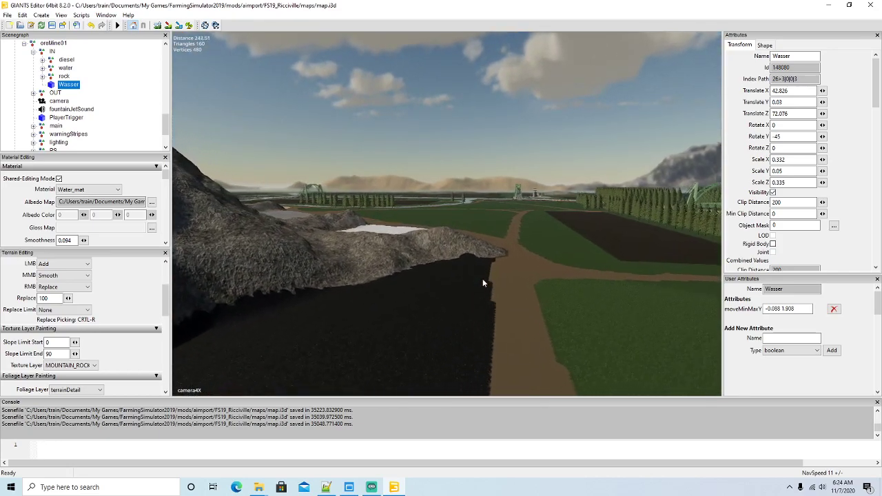
pyautogui.scroll(-8, 483, 278)
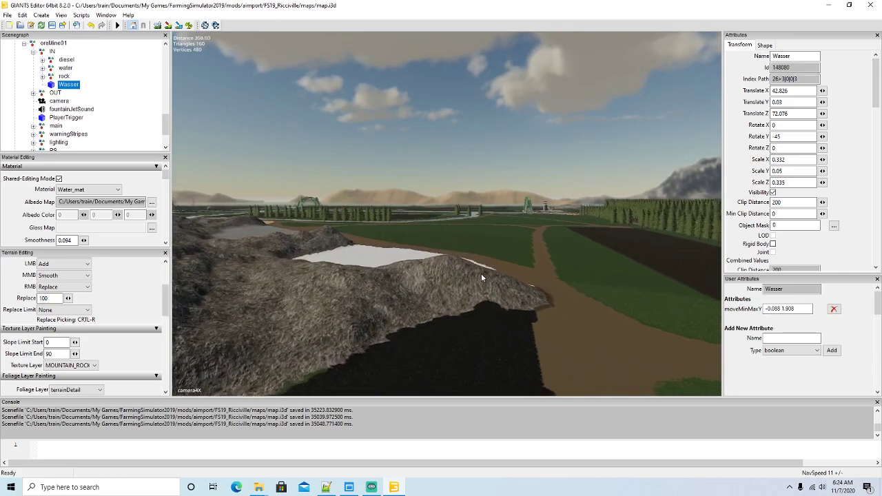
pyautogui.scroll(15, 482, 278)
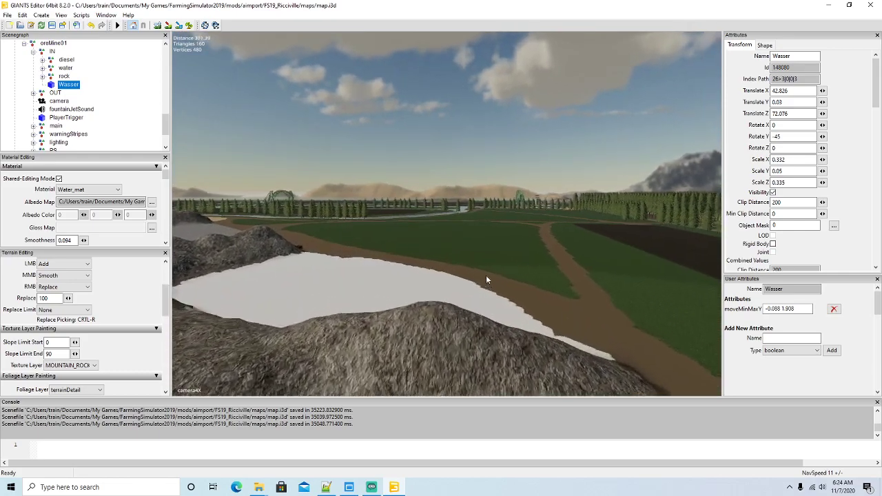
pyautogui.scroll(10, 486, 276)
pyautogui.keyDown('alt'); pyautogui.moveTo(487, 276); pyautogui.dragTo(260, 347); pyautogui.keyUp('alt')
pyautogui.scroll(3, 563, 350)
pyautogui.scroll(-8, 298, 313)
pyautogui.scroll(-4, 390, 301)
pyautogui.scroll(-5, 243, 346)
pyautogui.scroll(-4, 242, 345)
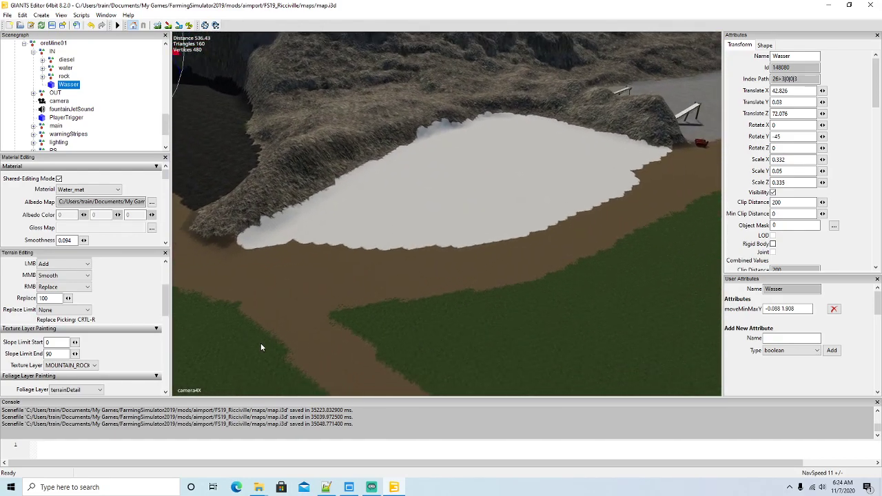
pyautogui.scroll(-6, 273, 345)
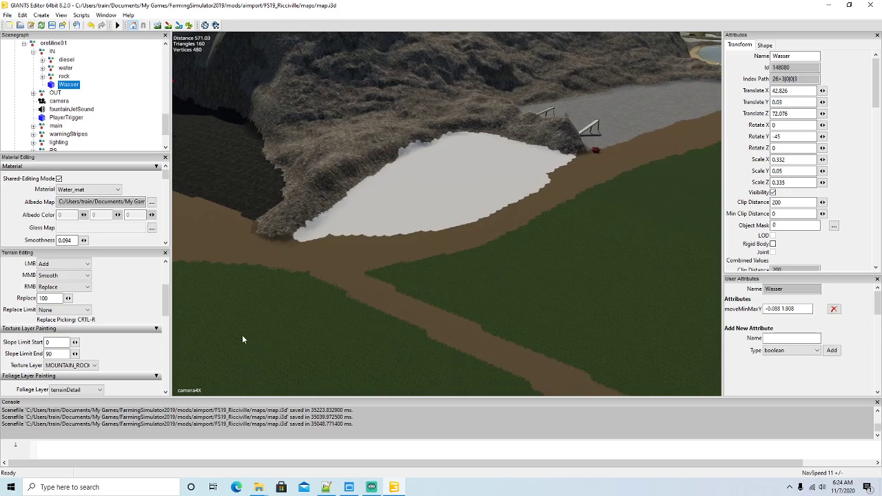
# - Open mapDE_farmlands.xml from the FS19_Ricciville maps folder in Notepad++
pyautogui.moveTo(165, 303); pyautogui.dragTo(169, 324)
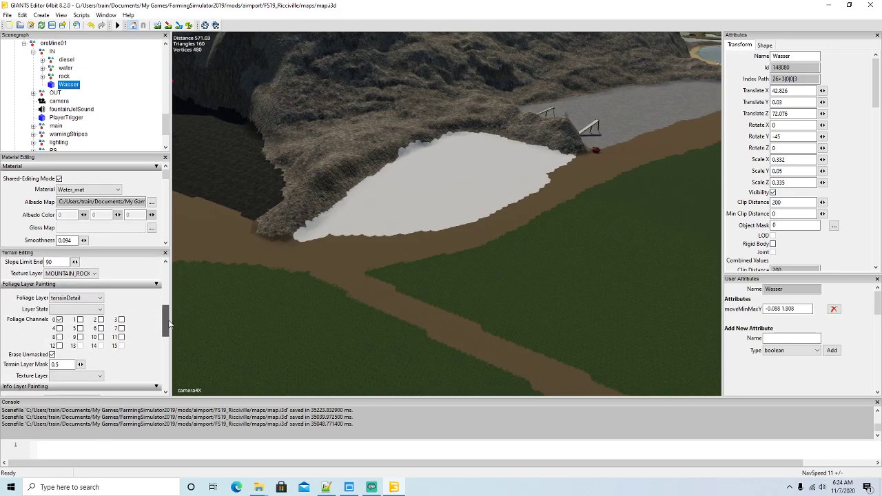
pyautogui.moveTo(259, 488)
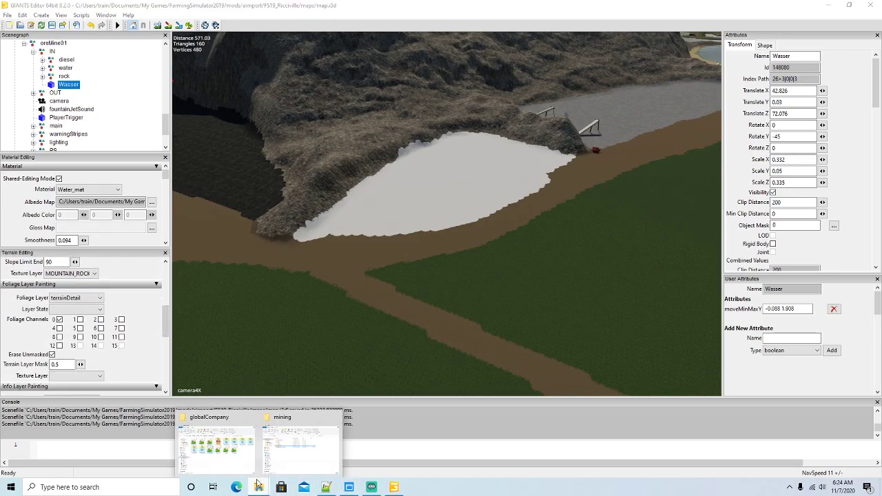
pyautogui.click(218, 445)
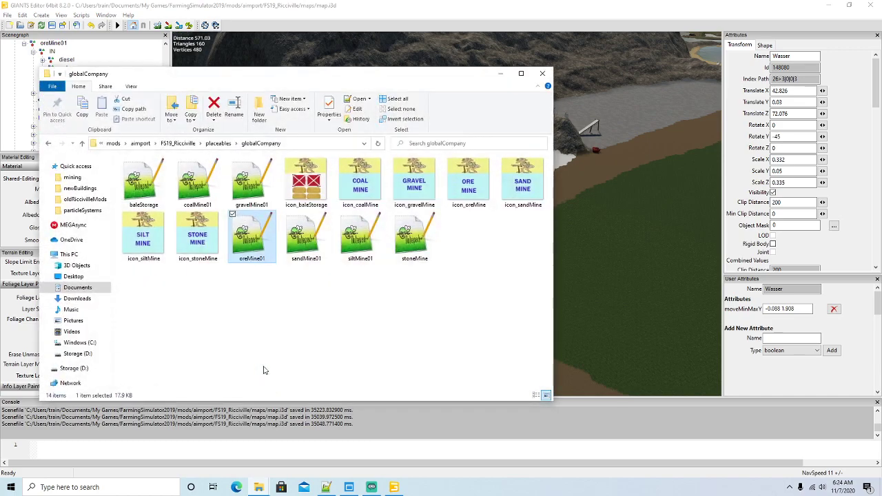
pyautogui.click(193, 143)
pyautogui.moveTo(311, 78); pyautogui.dragTo(343, 73)
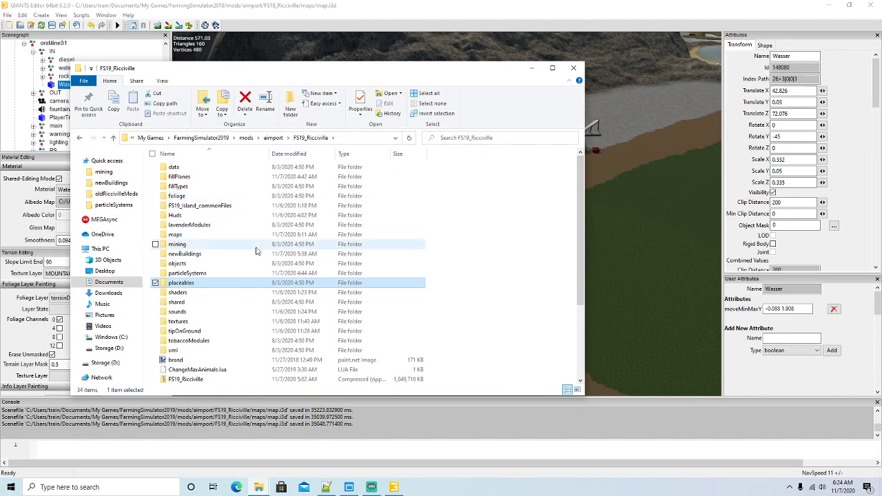
pyautogui.scroll(-4, 255, 251)
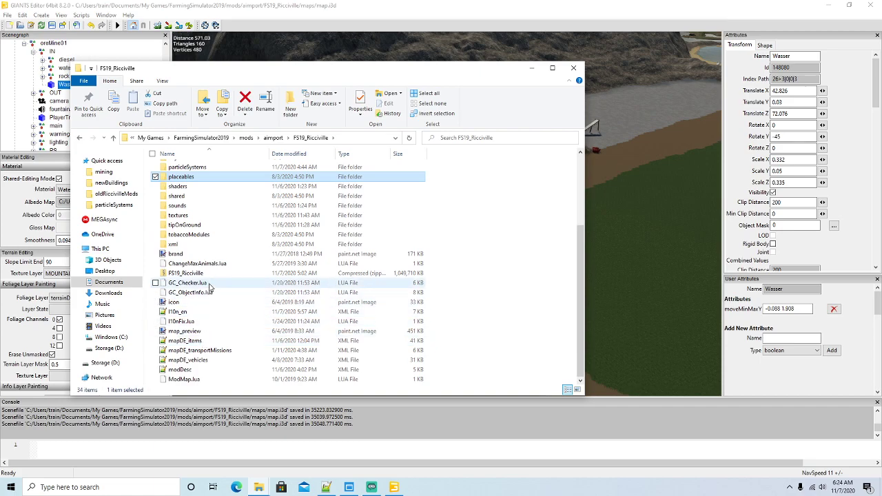
pyautogui.scroll(4, 223, 225)
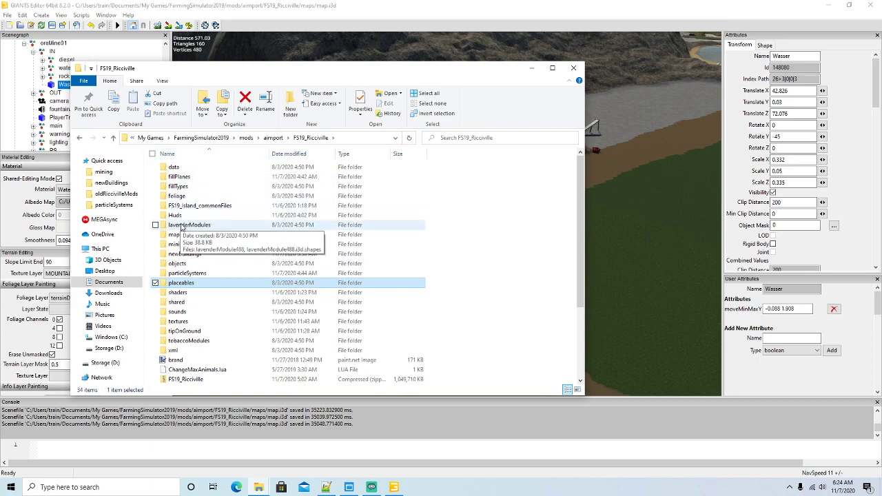
pyautogui.doubleClick(177, 236)
pyautogui.scroll(-5, 223, 272)
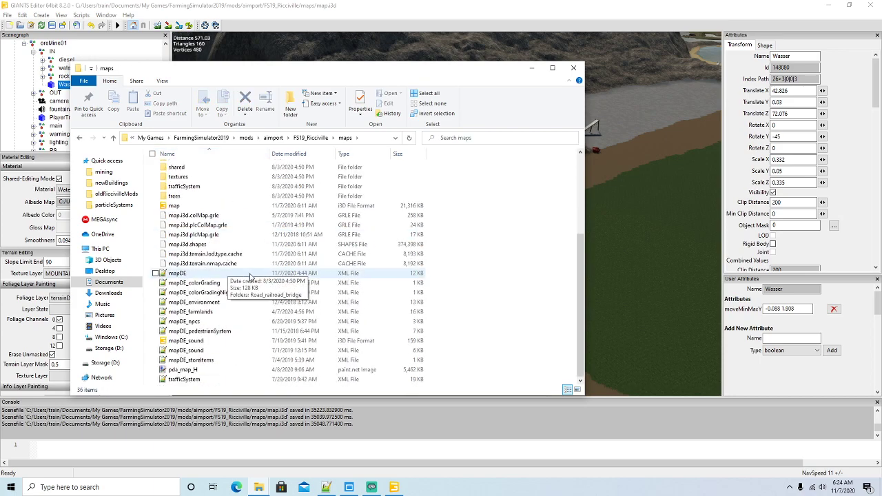
pyautogui.rightClick(211, 312)
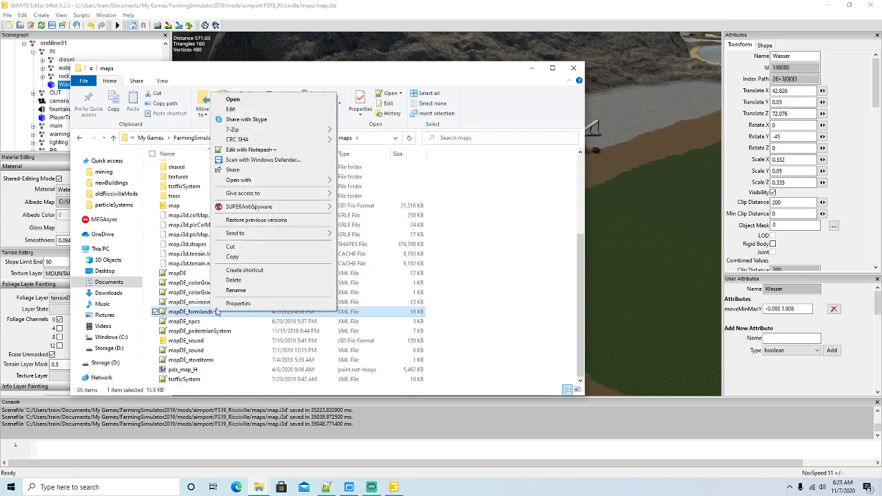
pyautogui.click(276, 153)
# - Look up the lower salt pit's farmland ID and bit channels, then return to GIANTS Editor
pyautogui.scroll(-7, 359, 181)
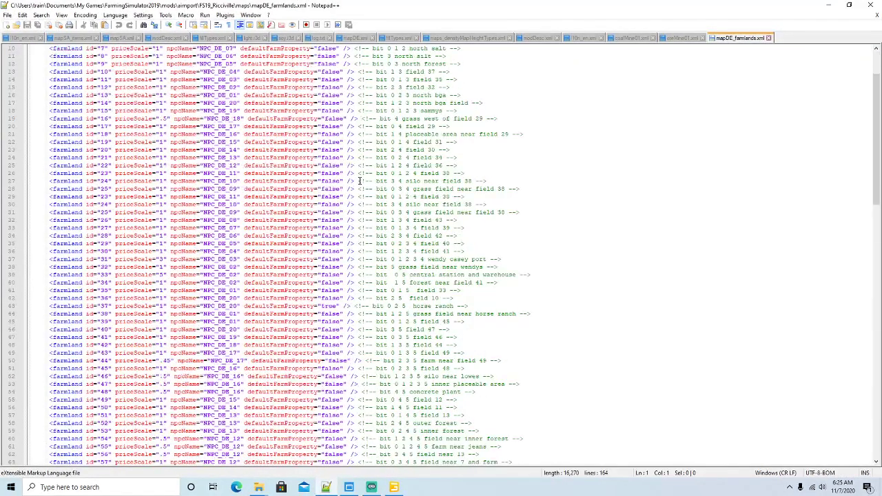
pyautogui.scroll(-3, 360, 181)
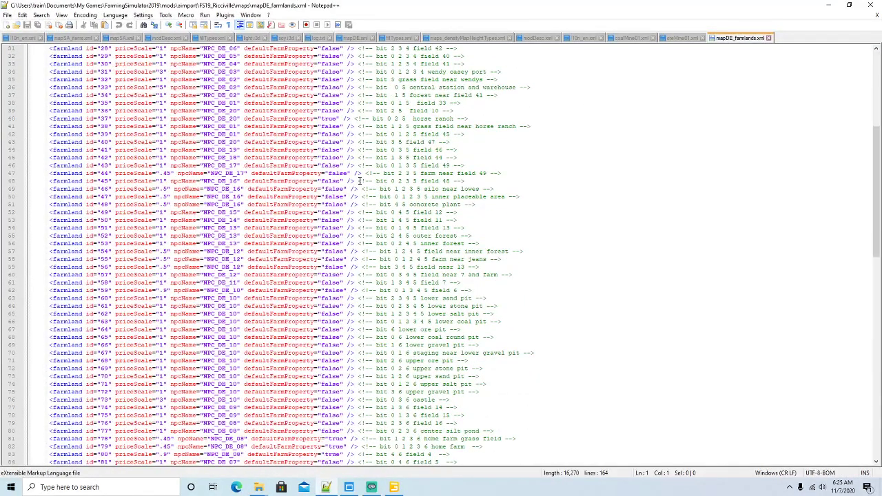
pyautogui.click(84, 314)
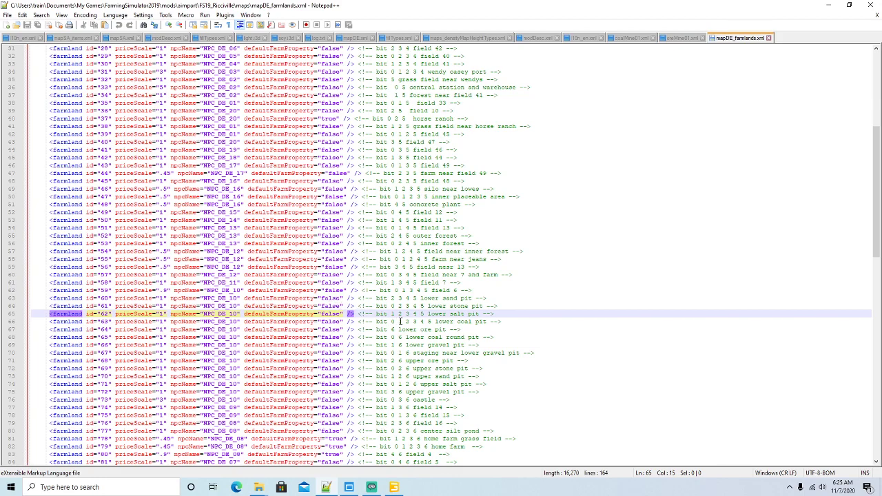
pyautogui.click(830, 5)
pyautogui.click(533, 68)
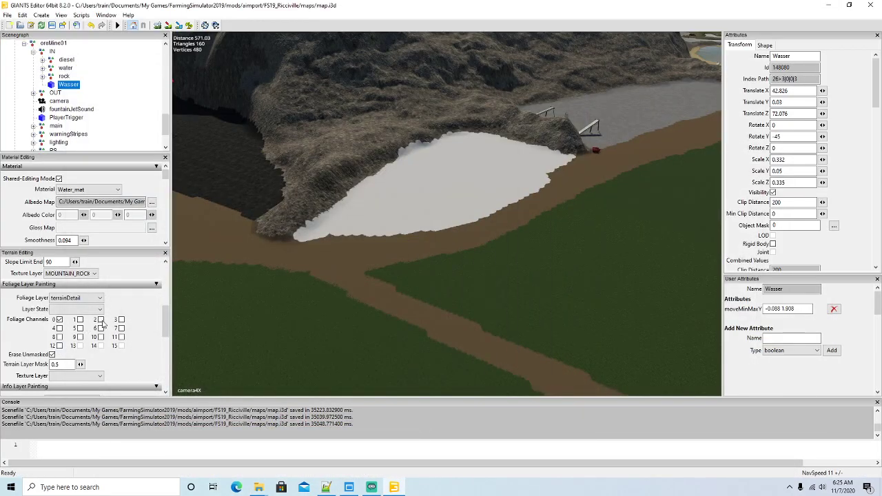
# - Check the farmland info layer with channels 1, 2, 3, 4 and 5 enabled, then set the info layer back to tipCol
pyautogui.moveTo(167, 324); pyautogui.dragTo(167, 340)
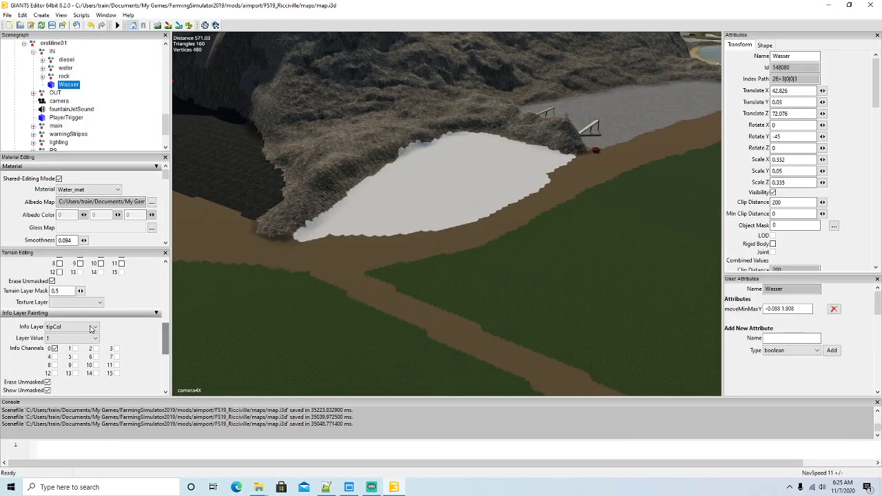
pyautogui.click(90, 328)
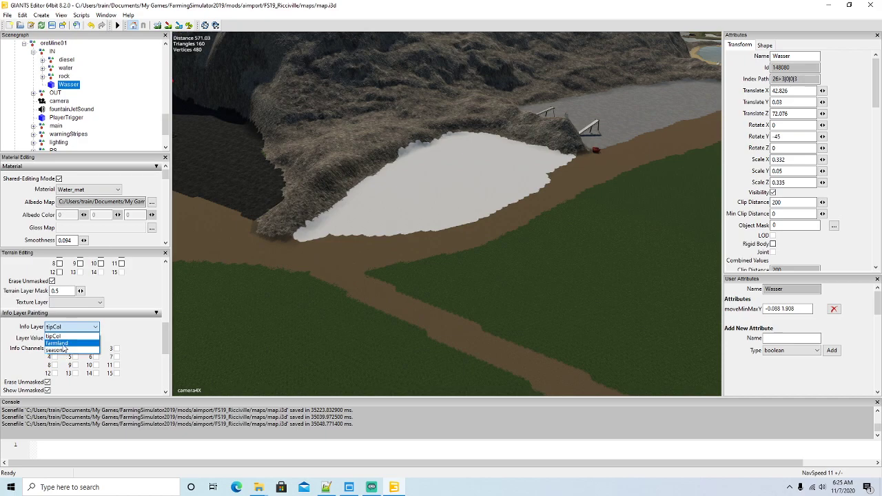
pyautogui.click(62, 347)
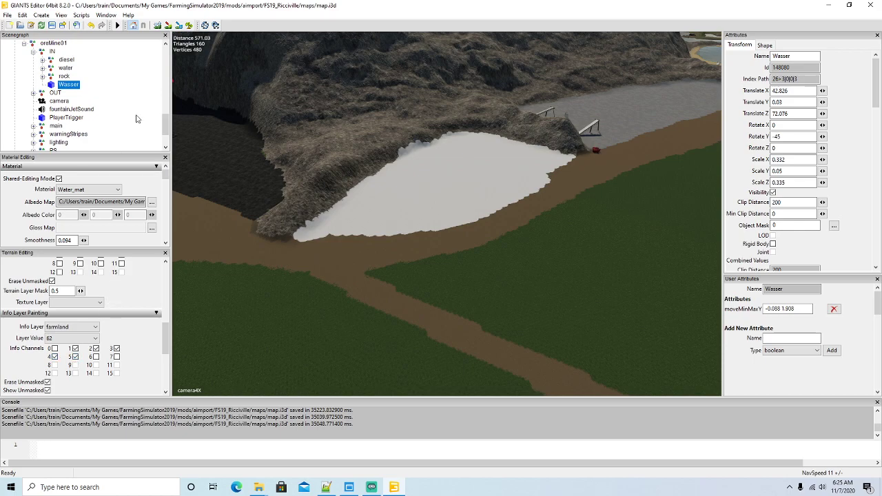
pyautogui.click(179, 25)
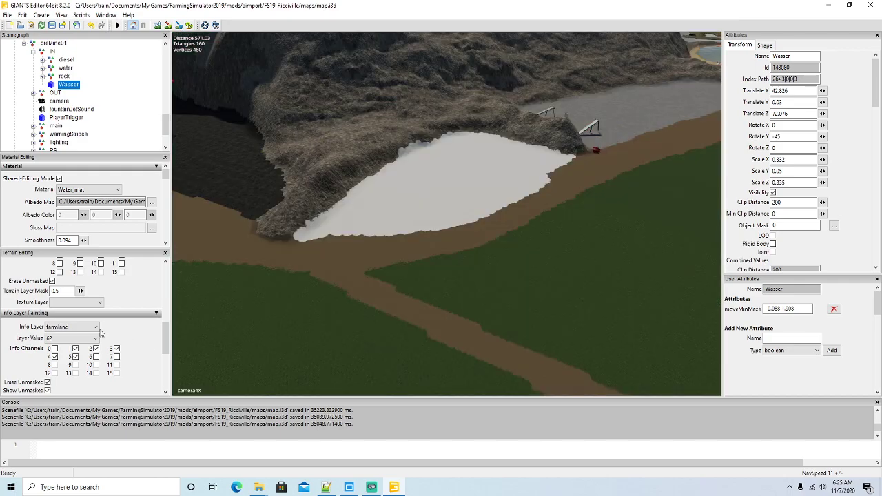
pyautogui.click(95, 328)
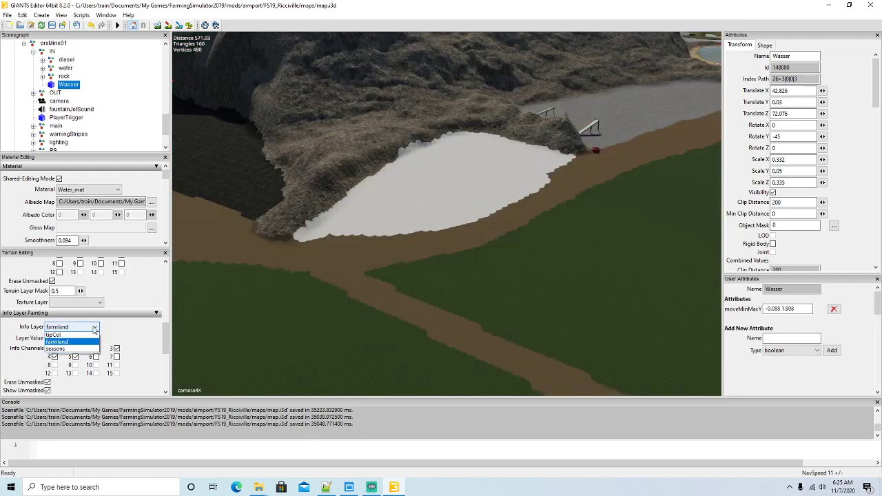
pyautogui.click(67, 335)
# - Set the terrain painting texture layer to the MOUNTAINROCKD entry for the salt pit's mountain-side edge
pyautogui.moveTo(411, 291)
pyautogui.keyDown('alt'); pyautogui.mouseDown()
pyautogui.moveTo(351, 307)
pyautogui.moveTo(358, 287)
pyautogui.moveTo(468, 278)
pyautogui.moveTo(352, 281)
pyautogui.moveTo(413, 280)
pyautogui.moveTo(341, 295)
pyautogui.moveTo(355, 285)
pyautogui.moveTo(410, 290)
pyautogui.mouseUp(); pyautogui.keyUp('alt')
pyautogui.scroll(2, 398, 296)
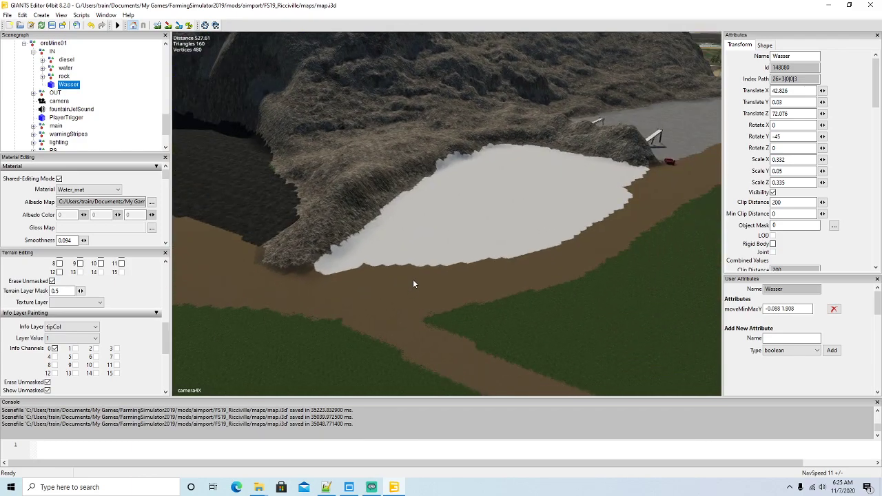
pyautogui.scroll(4, 390, 289)
pyautogui.scroll(-3, 394, 292)
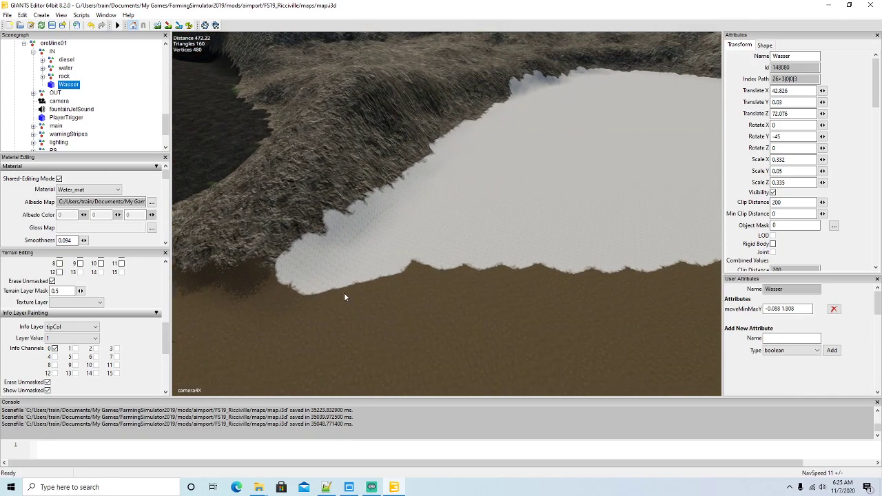
pyautogui.keyDown('alt'); pyautogui.moveTo(344, 297); pyautogui.dragTo(353, 314); pyautogui.keyUp('alt')
pyautogui.scroll(2, 353, 314)
pyautogui.scroll(-2, 353, 315)
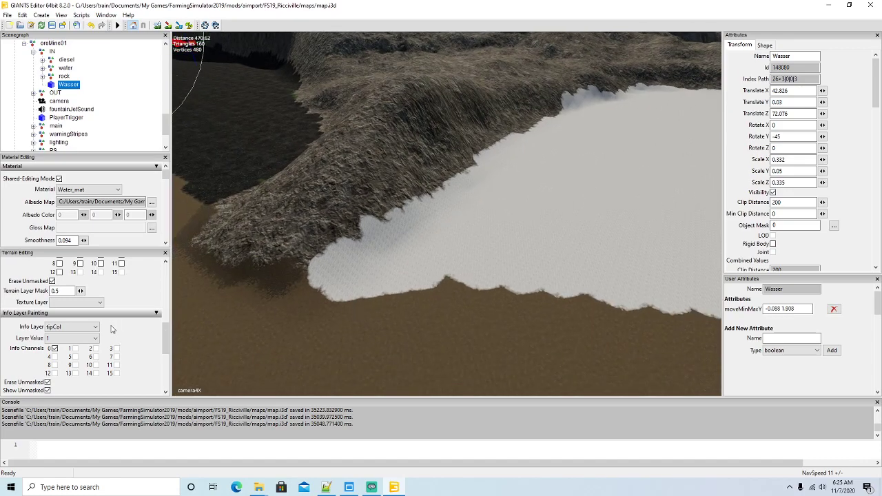
pyautogui.scroll(3, 157, 323)
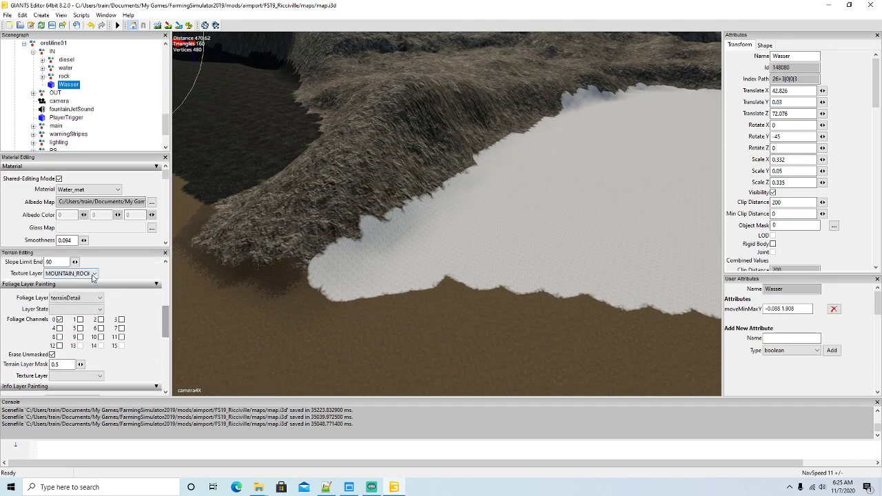
pyautogui.click(94, 274)
pyautogui.moveTo(95, 330); pyautogui.dragTo(105, 290)
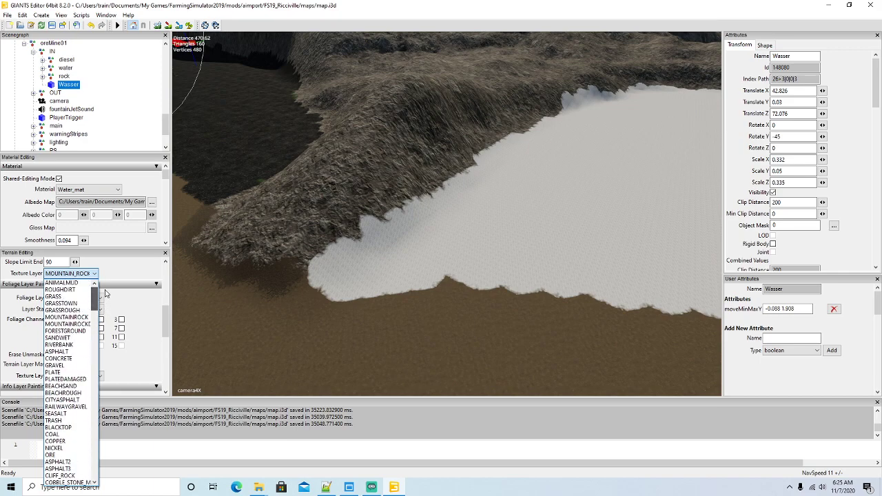
pyautogui.click(87, 324)
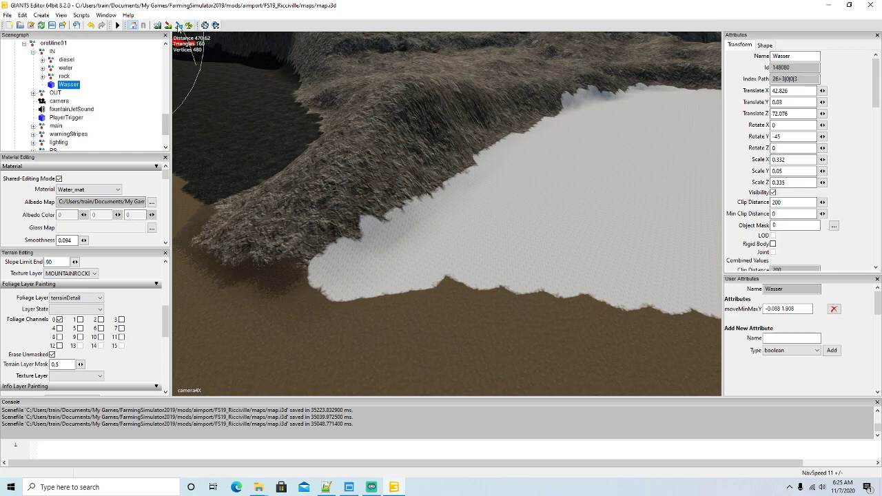
# - Paint the mountain rock texture over the white ground along the foot of the slope on the pit's mountain side
pyautogui.click(179, 26)
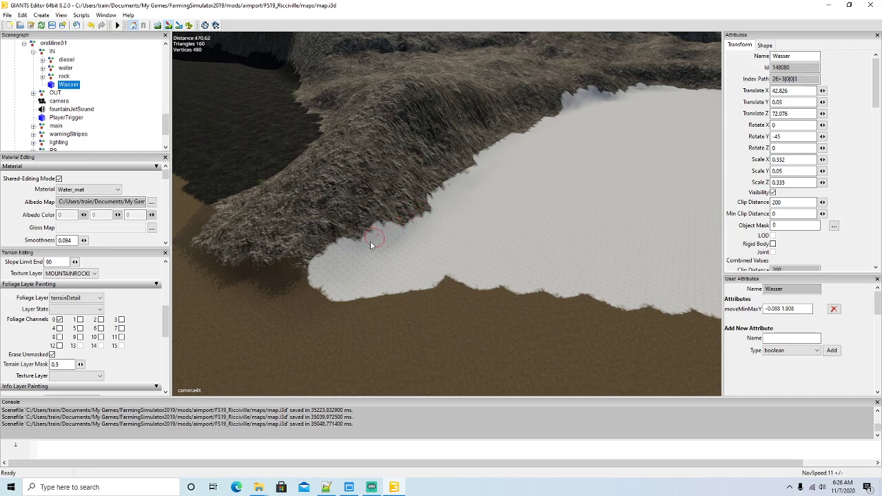
pyautogui.moveTo(391, 257)
pyautogui.mouseDown()
pyautogui.moveTo(449, 199)
pyautogui.moveTo(456, 213)
pyautogui.mouseUp()
pyautogui.moveTo(384, 258)
pyautogui.mouseDown()
pyautogui.moveTo(335, 290)
pyautogui.moveTo(412, 248)
pyautogui.mouseUp()
pyautogui.moveTo(498, 171); pyautogui.dragTo(539, 133)
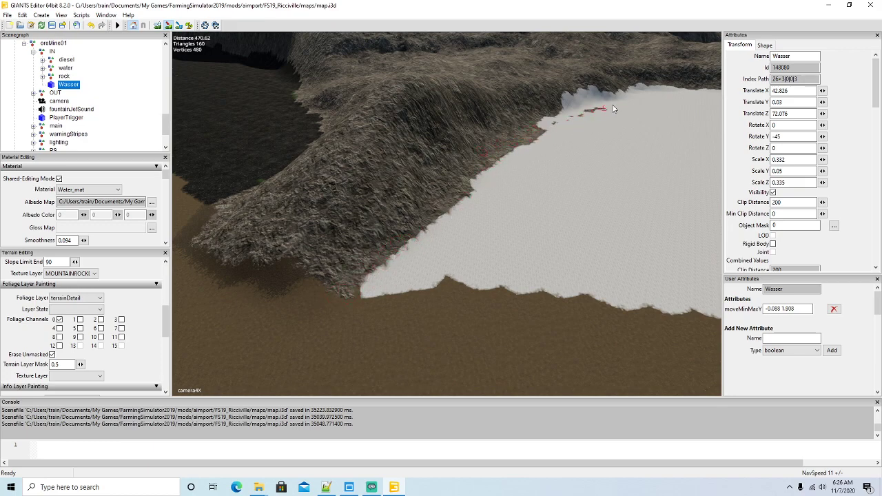
pyautogui.moveTo(598, 108)
pyautogui.mouseDown()
pyautogui.moveTo(532, 125)
pyautogui.moveTo(655, 95)
pyautogui.moveTo(546, 136)
pyautogui.mouseUp()
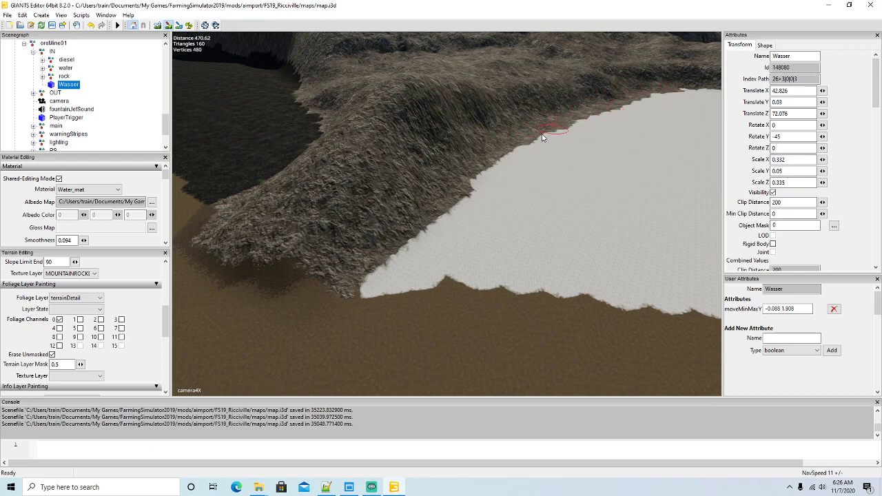
# - Continue the mountain rock painting along the opposite slope's base down to the end of the white ground
pyautogui.keyDown('alt'); pyautogui.moveTo(441, 224); pyautogui.dragTo(361, 235); pyautogui.keyUp('alt')
pyautogui.scroll(6, 506, 177)
pyautogui.scroll(2, 519, 180)
pyautogui.scroll(5, 518, 179)
pyautogui.scroll(-3, 362, 235)
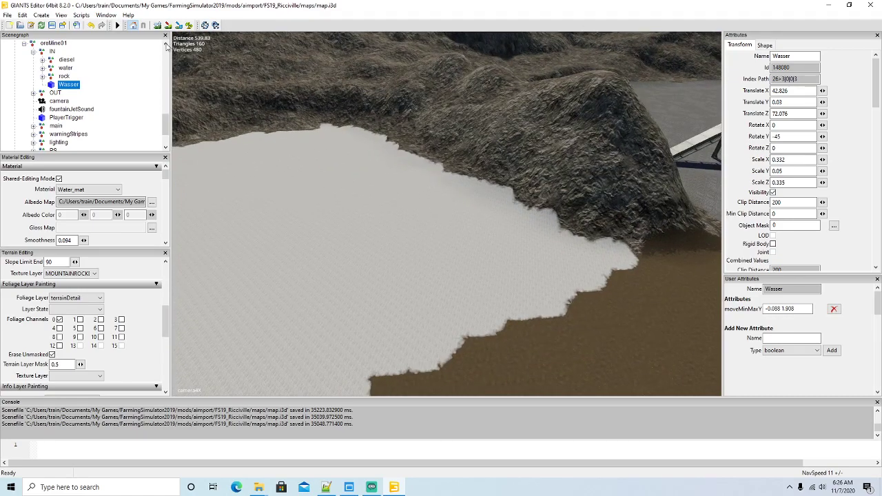
pyautogui.moveTo(366, 133)
pyautogui.mouseDown()
pyautogui.moveTo(448, 169)
pyautogui.moveTo(551, 196)
pyautogui.moveTo(569, 230)
pyautogui.moveTo(613, 253)
pyautogui.mouseUp()
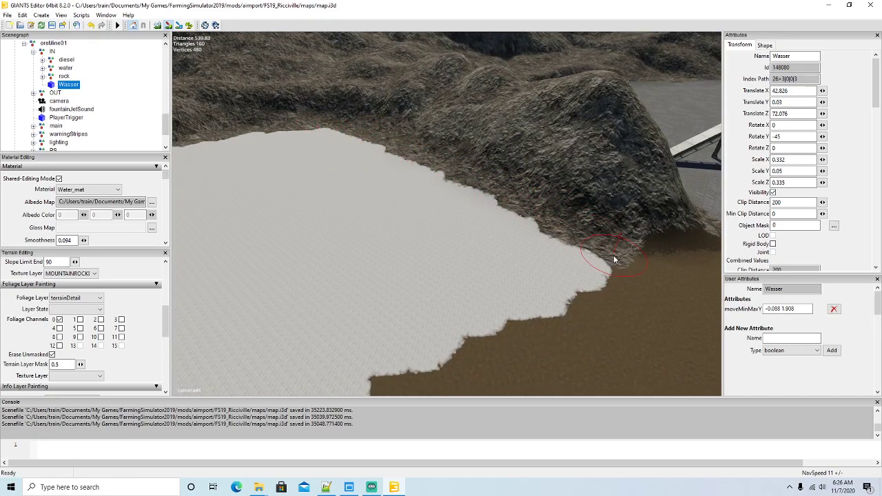
# - Set the painting texture layer to COPPER and paint the near end of the white pit floor
pyautogui.keyDown('alt'); pyautogui.moveTo(339, 111); pyautogui.dragTo(294, 142); pyautogui.keyUp('alt')
pyautogui.scroll(5, 473, 143)
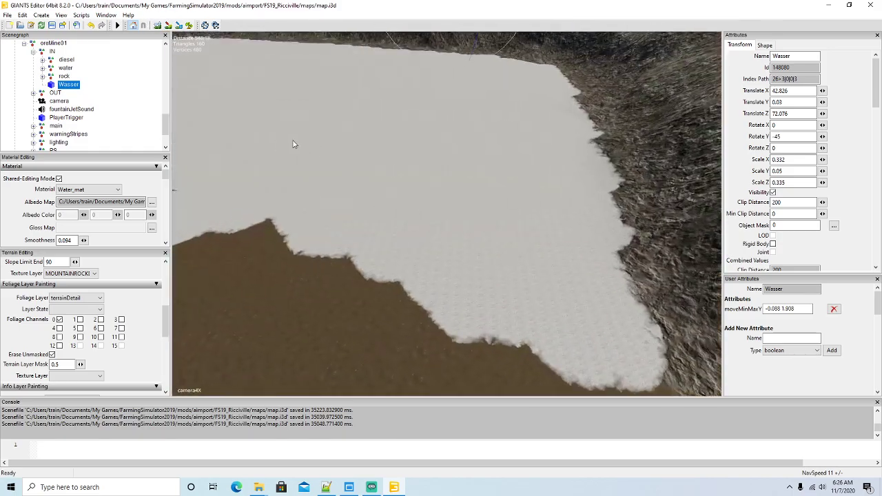
pyautogui.scroll(-4, 294, 141)
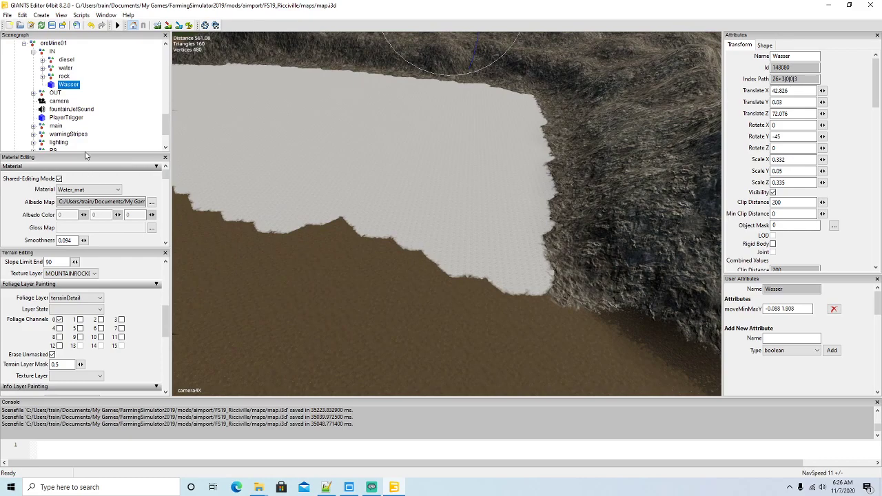
pyautogui.click(94, 273)
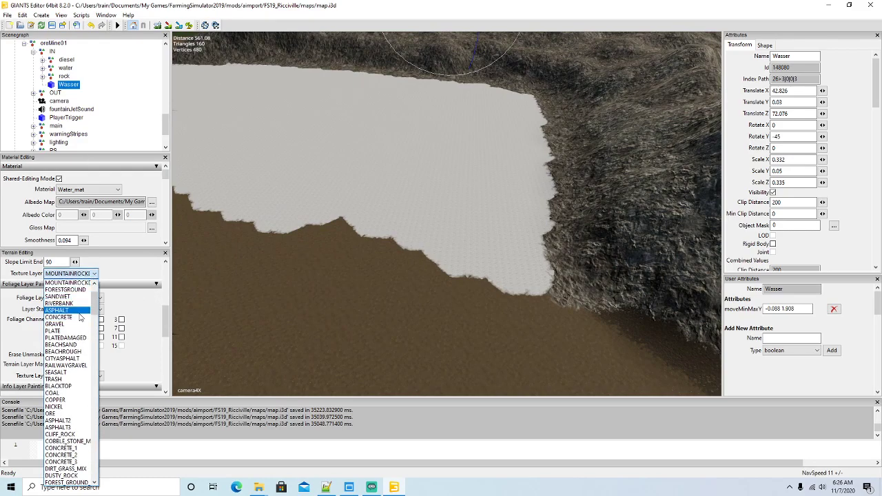
pyautogui.click(56, 399)
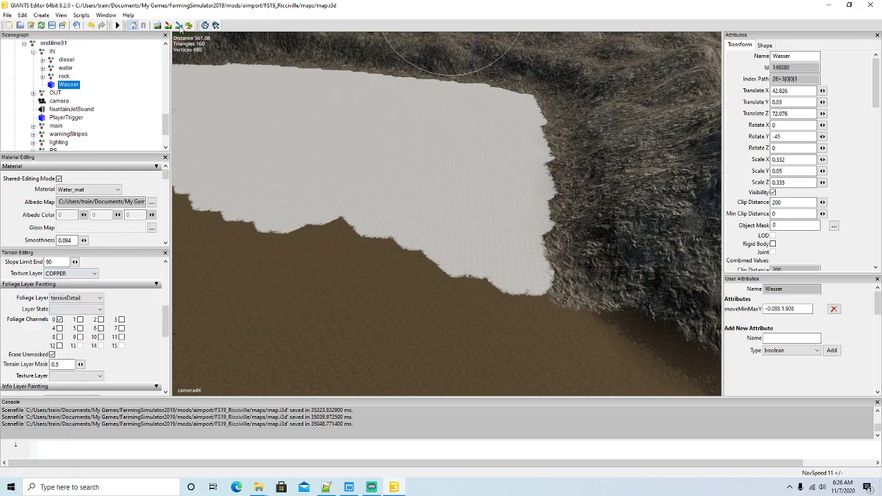
pyautogui.moveTo(317, 197); pyautogui.dragTo(334, 205)
pyautogui.moveTo(389, 231)
pyautogui.mouseDown()
pyautogui.moveTo(441, 273)
pyautogui.moveTo(356, 253)
pyautogui.moveTo(375, 281)
pyautogui.moveTo(490, 294)
pyautogui.moveTo(509, 276)
pyautogui.moveTo(522, 110)
pyautogui.moveTo(364, 193)
pyautogui.moveTo(497, 166)
pyautogui.moveTo(483, 207)
pyautogui.moveTo(411, 216)
pyautogui.mouseUp()
pyautogui.moveTo(391, 176)
pyautogui.mouseDown()
pyautogui.moveTo(282, 203)
pyautogui.moveTo(270, 248)
pyautogui.mouseUp()
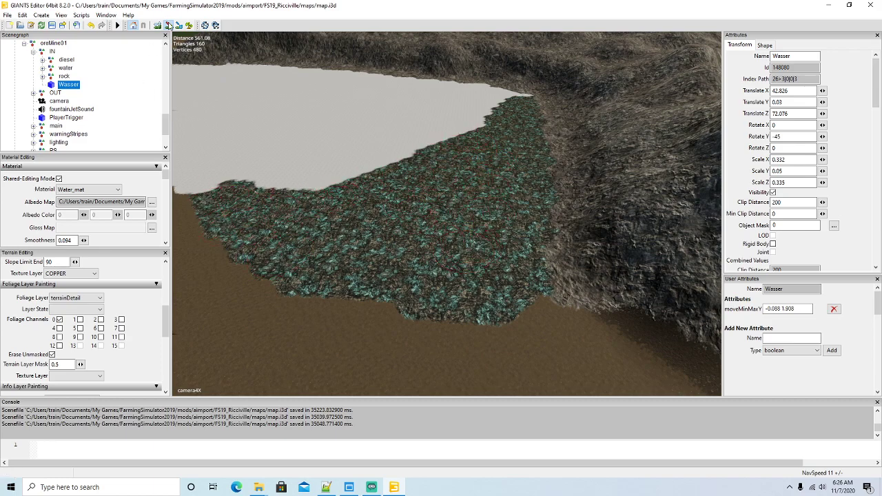
# - Paint COPPER along the foot of the mountain slope and across the middle of the pit floor
pyautogui.keyDown('alt'); pyautogui.moveTo(347, 182); pyautogui.dragTo(267, 173); pyautogui.keyUp('alt')
pyautogui.scroll(5, 375, 110)
pyautogui.scroll(4, 374, 110)
pyautogui.scroll(-3, 267, 182)
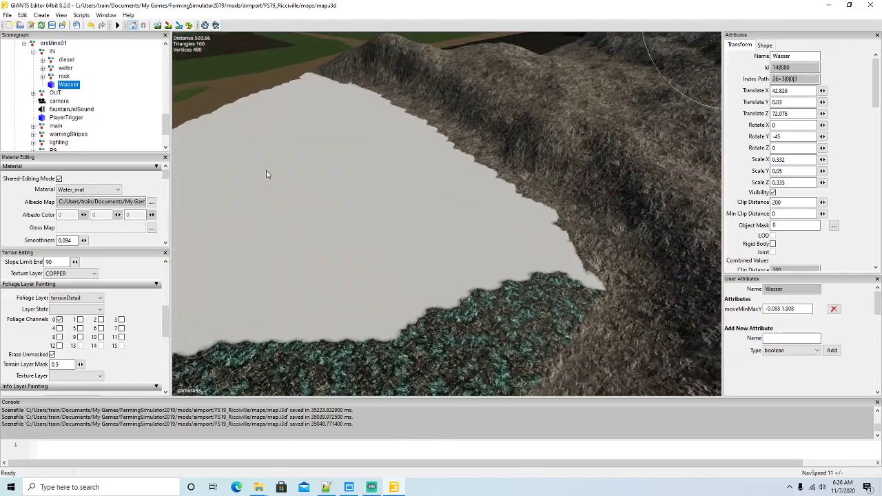
pyautogui.moveTo(476, 276)
pyautogui.mouseDown()
pyautogui.moveTo(550, 277)
pyautogui.moveTo(528, 222)
pyautogui.moveTo(411, 129)
pyautogui.mouseUp()
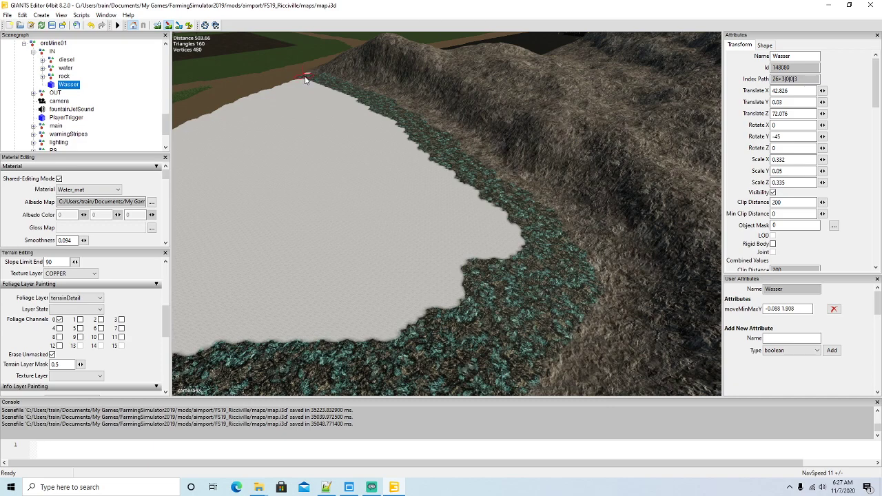
pyautogui.moveTo(309, 83)
pyautogui.mouseDown()
pyautogui.moveTo(422, 162)
pyautogui.moveTo(493, 254)
pyautogui.moveTo(269, 331)
pyautogui.moveTo(306, 183)
pyautogui.mouseUp()
pyautogui.moveTo(384, 138)
pyautogui.mouseDown()
pyautogui.moveTo(414, 276)
pyautogui.moveTo(376, 333)
pyautogui.moveTo(351, 135)
pyautogui.moveTo(310, 267)
pyautogui.moveTo(336, 184)
pyautogui.moveTo(351, 276)
pyautogui.moveTo(395, 238)
pyautogui.moveTo(193, 331)
pyautogui.moveTo(238, 235)
pyautogui.moveTo(317, 128)
pyautogui.moveTo(257, 219)
pyautogui.mouseUp()
pyautogui.moveTo(309, 132); pyautogui.dragTo(321, 129)
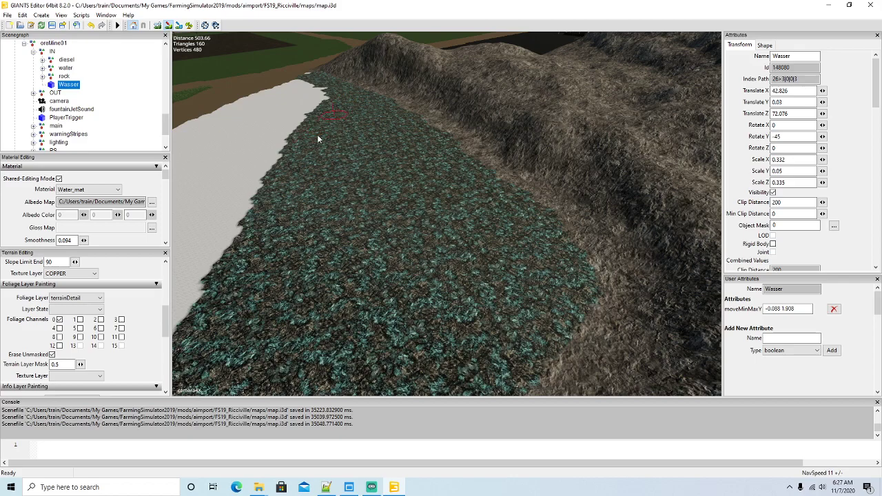
# - Cover the remaining white strip beside the dirt track with COPPER to complete the pit floor
pyautogui.moveTo(370, 241); pyautogui.dragTo(237, 182, button='right')
pyautogui.scroll(2, 237, 184)
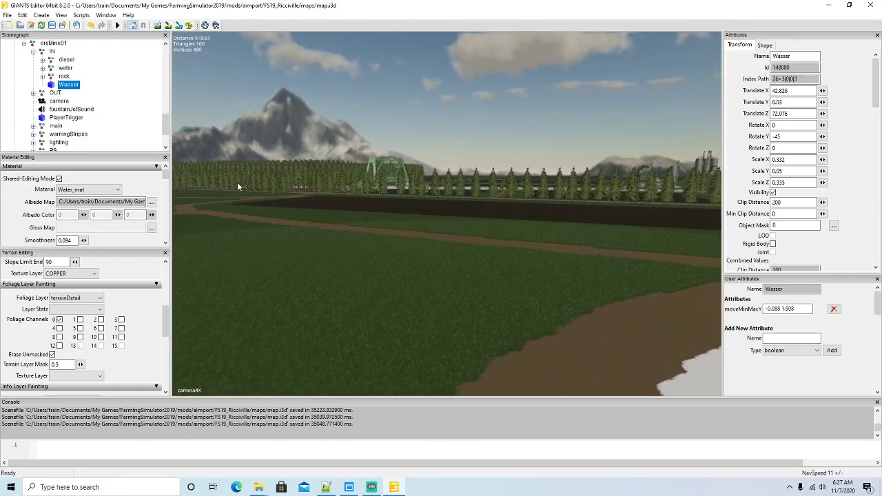
pyautogui.keyDown('alt'); pyautogui.moveTo(237, 184); pyautogui.dragTo(442, 266); pyautogui.keyUp('alt')
pyautogui.scroll(-6, 442, 265)
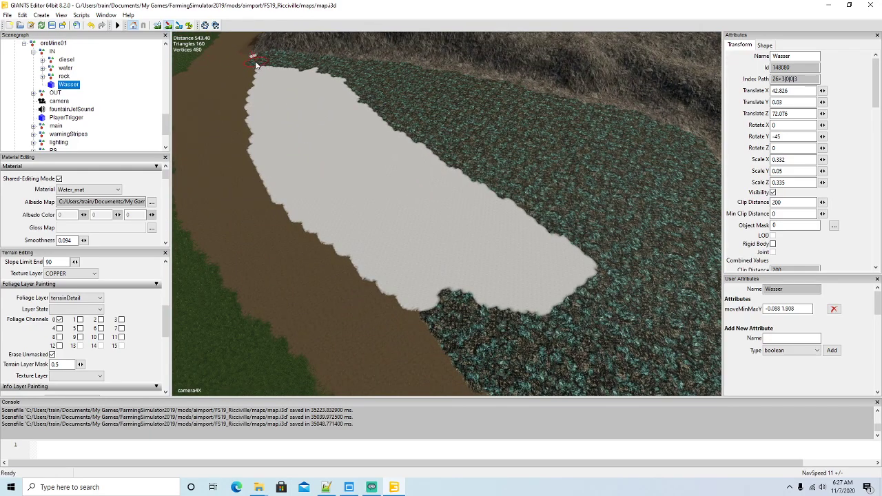
pyautogui.moveTo(253, 63)
pyautogui.mouseDown()
pyautogui.moveTo(266, 153)
pyautogui.moveTo(324, 239)
pyautogui.moveTo(455, 317)
pyautogui.moveTo(542, 295)
pyautogui.moveTo(315, 174)
pyautogui.moveTo(279, 90)
pyautogui.moveTo(311, 192)
pyautogui.moveTo(524, 289)
pyautogui.moveTo(482, 206)
pyautogui.moveTo(331, 87)
pyautogui.moveTo(293, 82)
pyautogui.moveTo(521, 245)
pyautogui.moveTo(364, 178)
pyautogui.moveTo(298, 92)
pyautogui.moveTo(435, 205)
pyautogui.moveTo(407, 218)
pyautogui.mouseUp()
pyautogui.moveTo(453, 312); pyautogui.dragTo(362, 277)
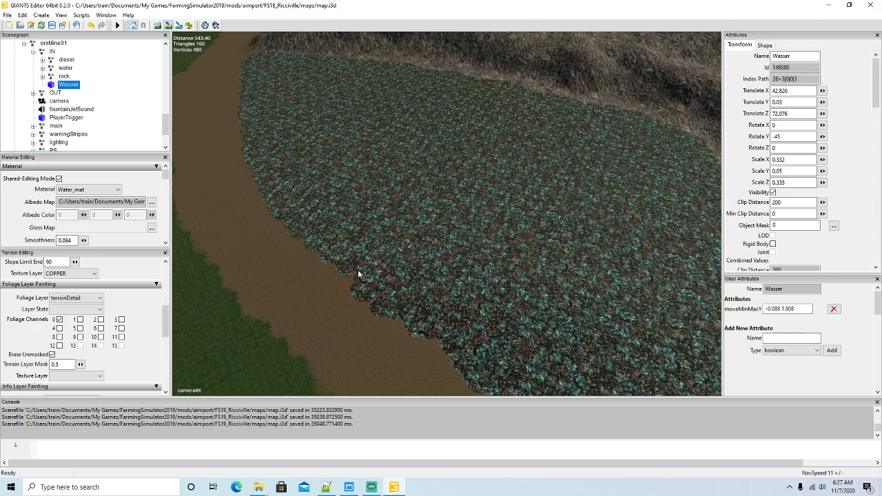
pyautogui.keyDown('alt'); pyautogui.moveTo(379, 200); pyautogui.dragTo(414, 189); pyautogui.keyUp('alt')
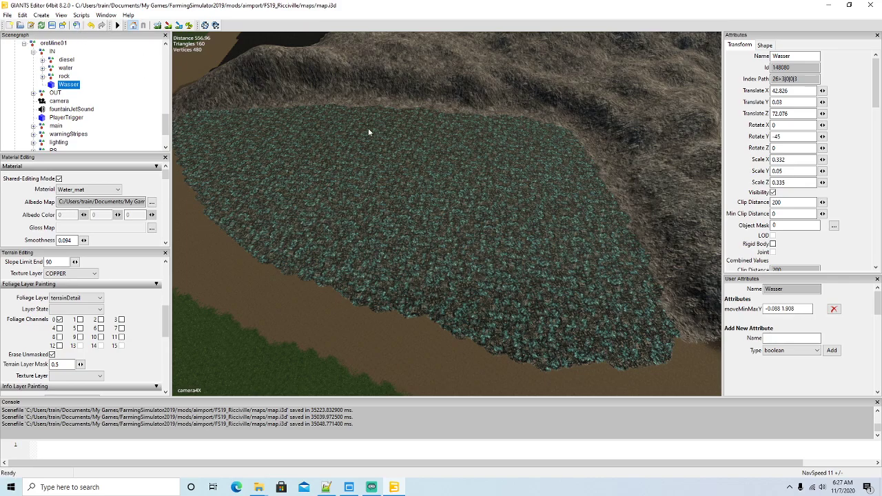
# - Switch to File Explorer and open the desktop's mining folder alongside the newBuildings folder of FS19_Ricciville
pyautogui.click(829, 4)
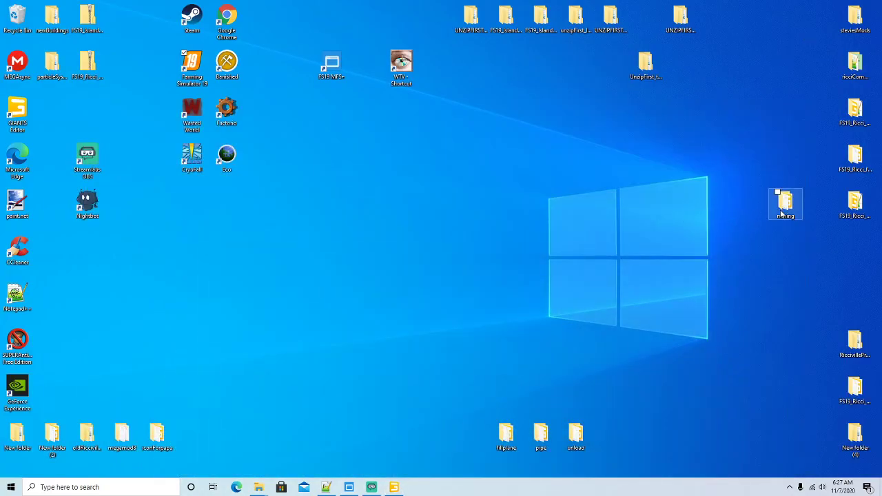
pyautogui.doubleClick(787, 204)
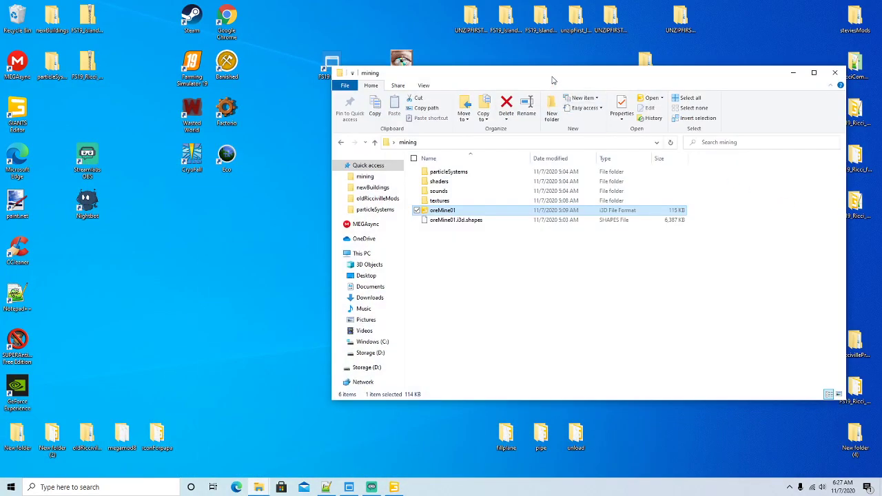
pyautogui.moveTo(552, 81); pyautogui.dragTo(513, 78)
pyautogui.click(263, 491)
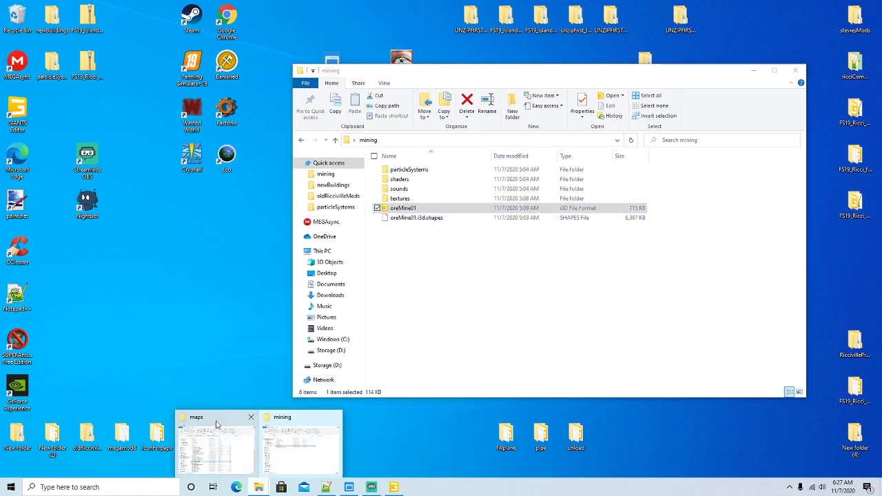
pyautogui.click(200, 434)
pyautogui.click(311, 138)
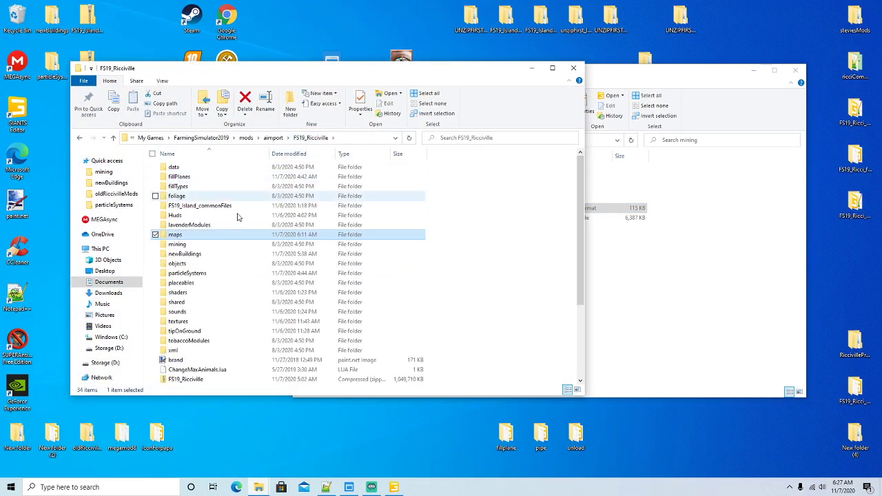
pyautogui.doubleClick(192, 256)
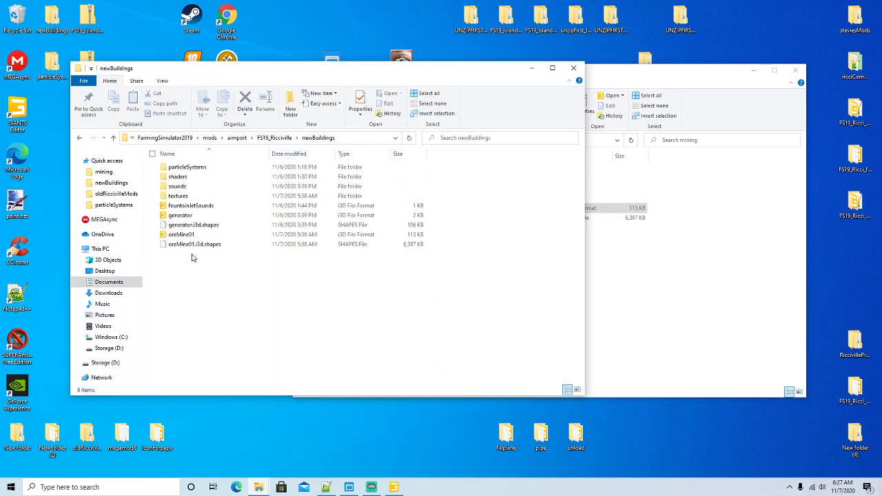
# - Delete the fountainJetSounds, generator and oreMine01 files, including both .i3d.shapes files, from the newBuildings folder
pyautogui.click(185, 207)
pyautogui.keyDown('shift'); pyautogui.click(180, 216); pyautogui.keyUp('shift')
pyautogui.keyDown('shift'); pyautogui.click(181, 225); pyautogui.keyUp('shift')
pyautogui.keyDown('shift'); pyautogui.click(181, 235); pyautogui.keyUp('shift')
pyautogui.rightClick(180, 246)
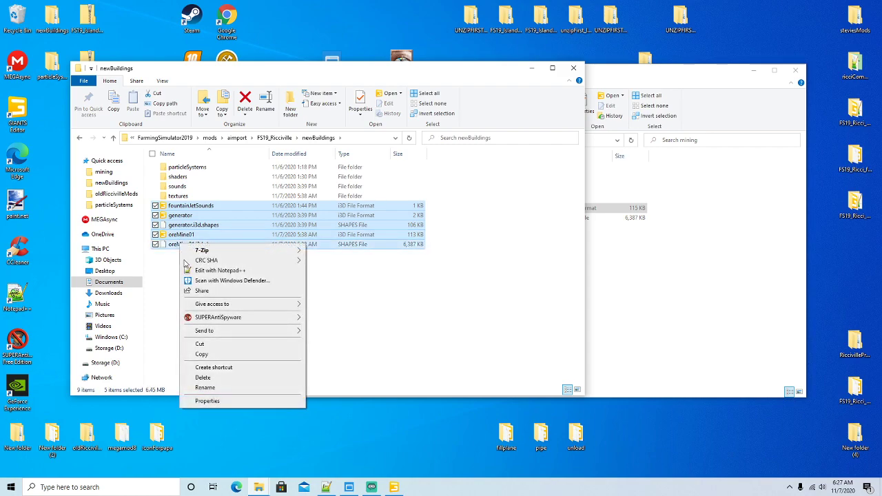
pyautogui.click(203, 378)
# - Open the mining folder's textures subfolder and locate the copper textures in the fillPlanes folder of FS19_Ricciville
pyautogui.click(670, 90)
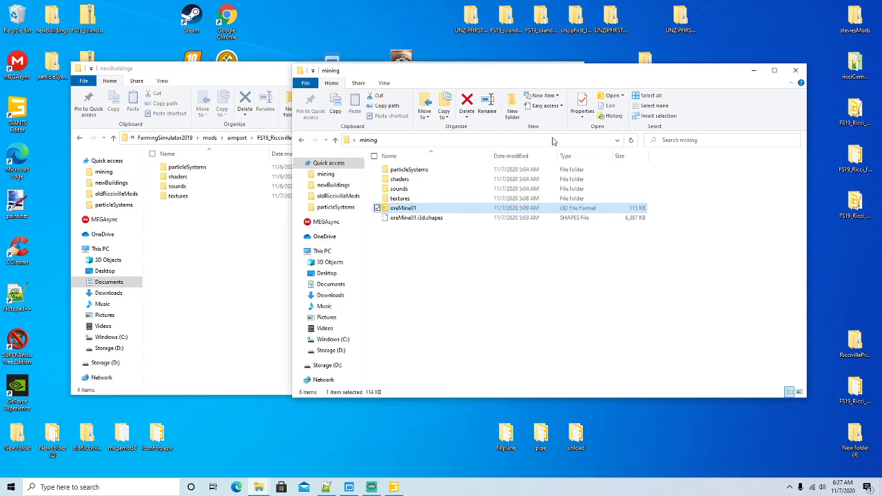
pyautogui.doubleClick(400, 198)
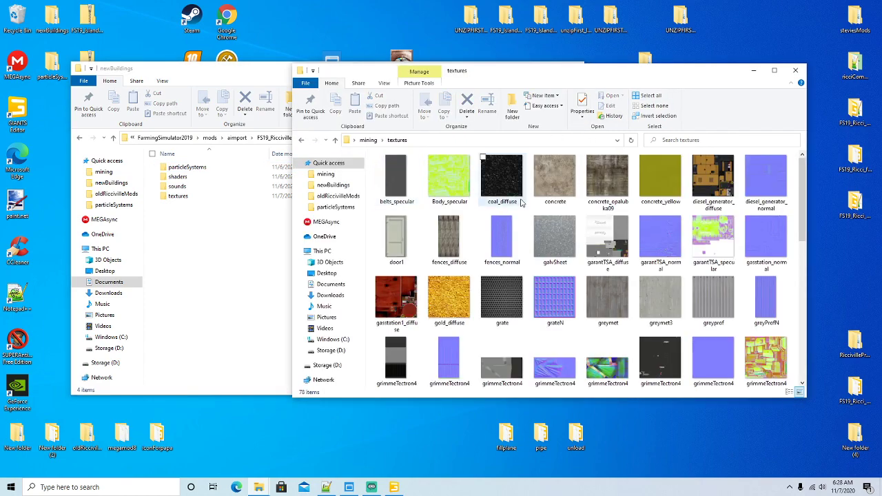
pyautogui.click(252, 85)
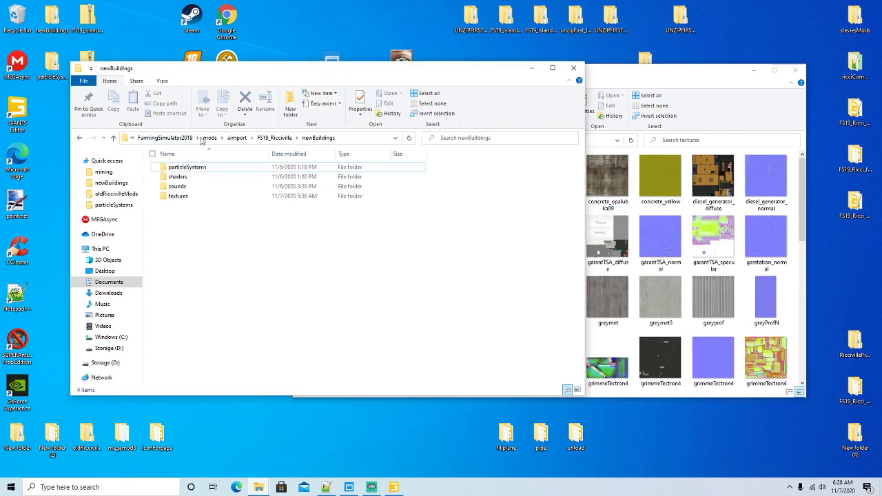
pyautogui.click(280, 138)
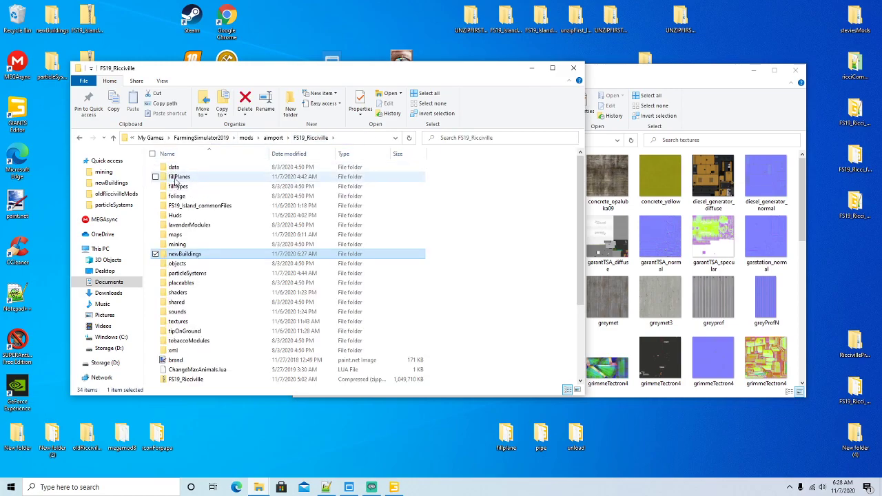
pyautogui.doubleClick(177, 178)
pyautogui.scroll(-2, 583, 180)
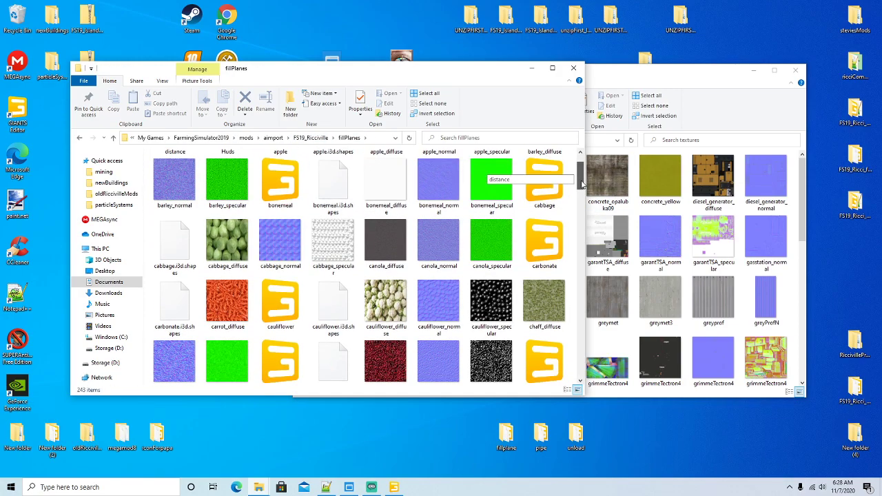
pyautogui.moveTo(582, 180); pyautogui.dragTo(582, 212)
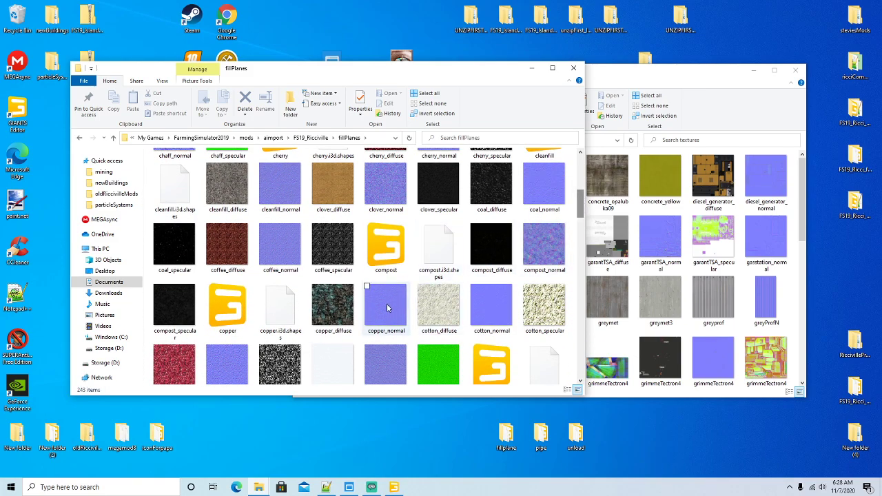
# - Copy copper_diffuse from the fillPlanes folder into the mining textures folder
pyautogui.rightClick(333, 319)
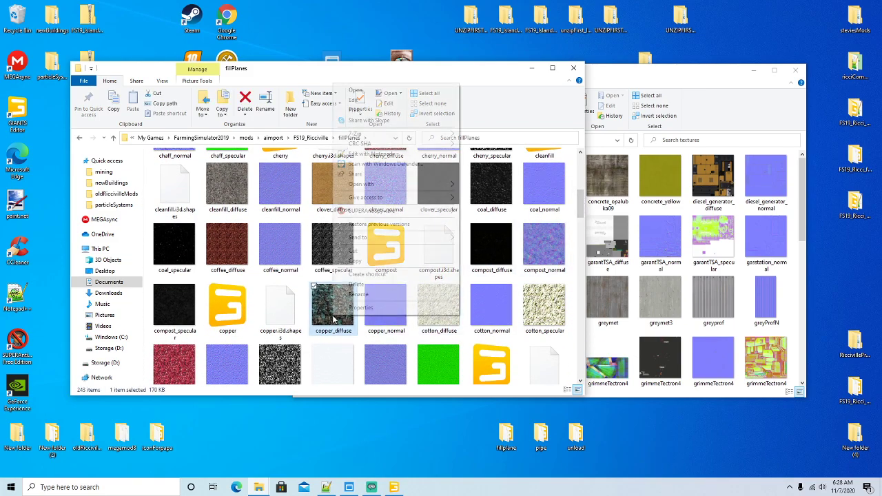
pyautogui.click(356, 264)
pyautogui.click(643, 123)
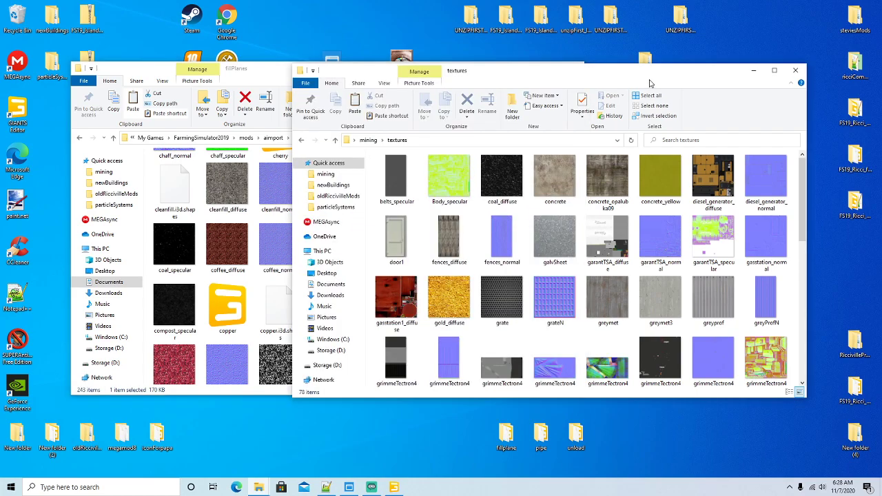
pyautogui.rightClick(524, 216)
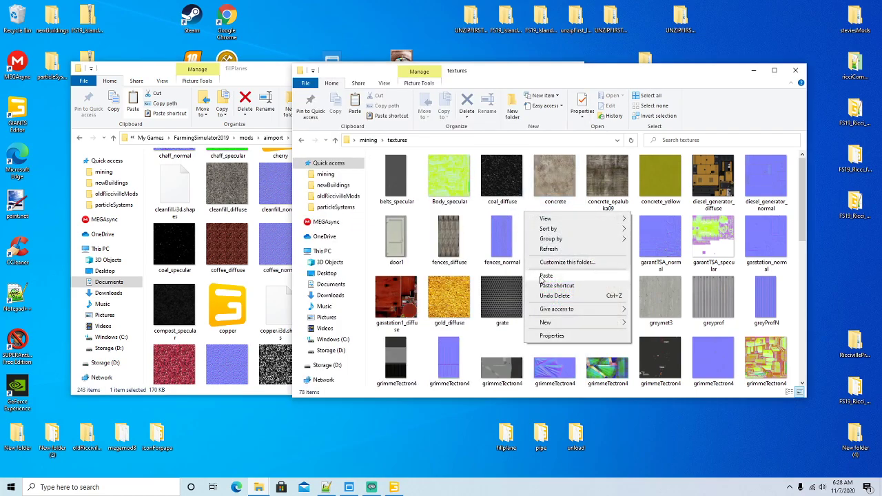
pyautogui.click(546, 276)
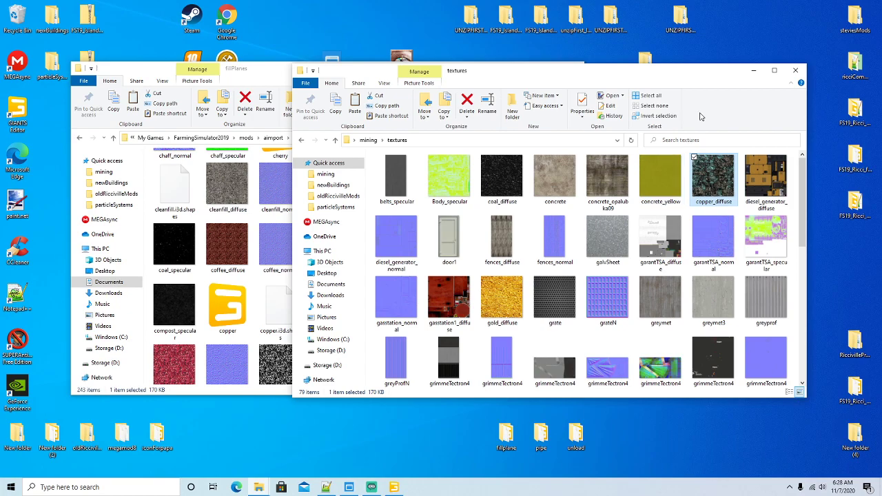
# - Return to the mining folder and open its oreMine01 i3D file in Notepad++
pyautogui.click(369, 139)
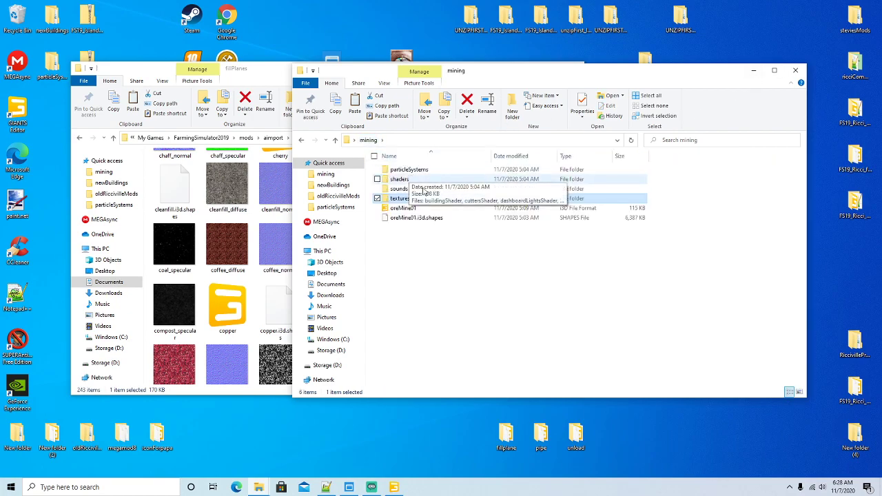
pyautogui.rightClick(404, 209)
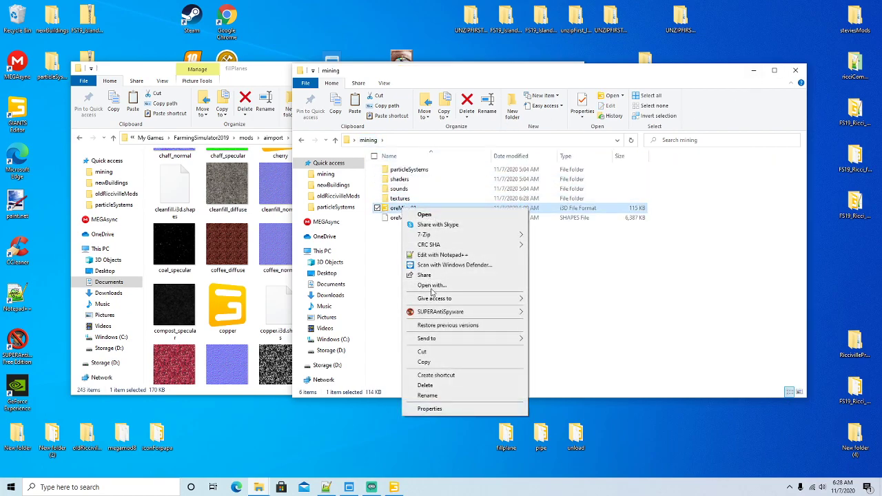
pyautogui.click(442, 255)
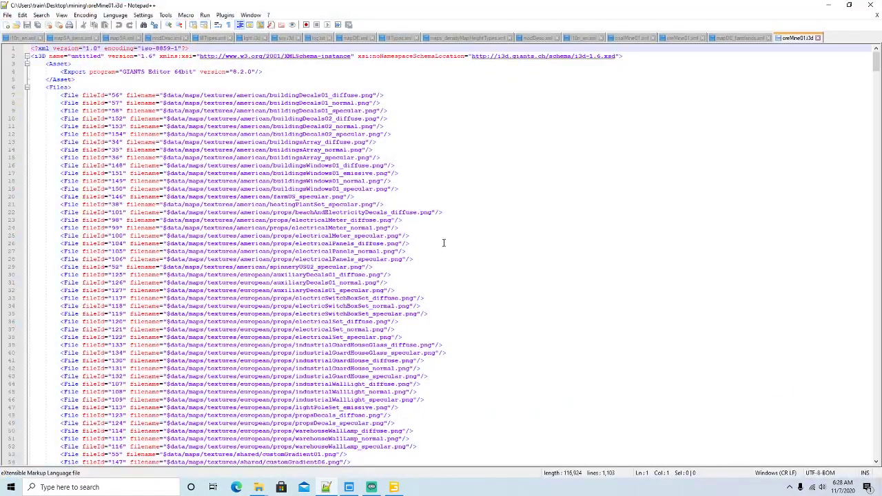
# - Find the ore_diffuse.dds texture reference in oreMine01.i3d and change it to textures/copper_diffuse.dds
pyautogui.scroll(-6, 467, 233)
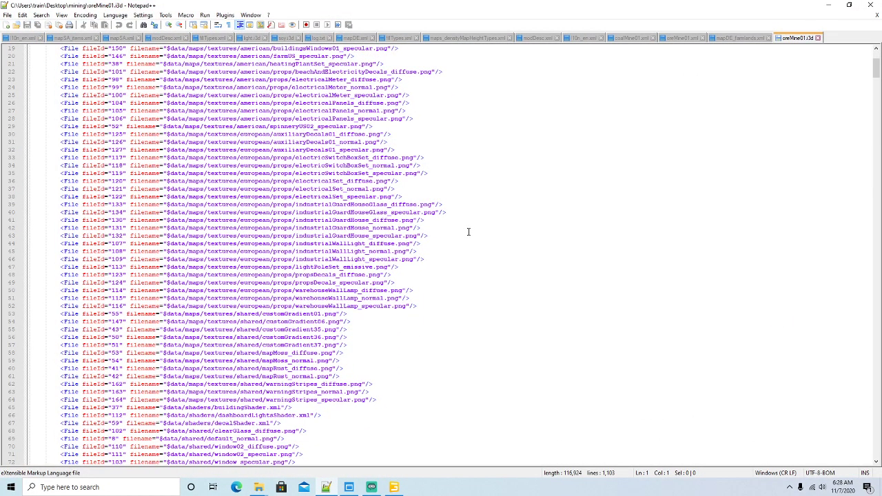
pyautogui.hotkey('ctrl', 'f')
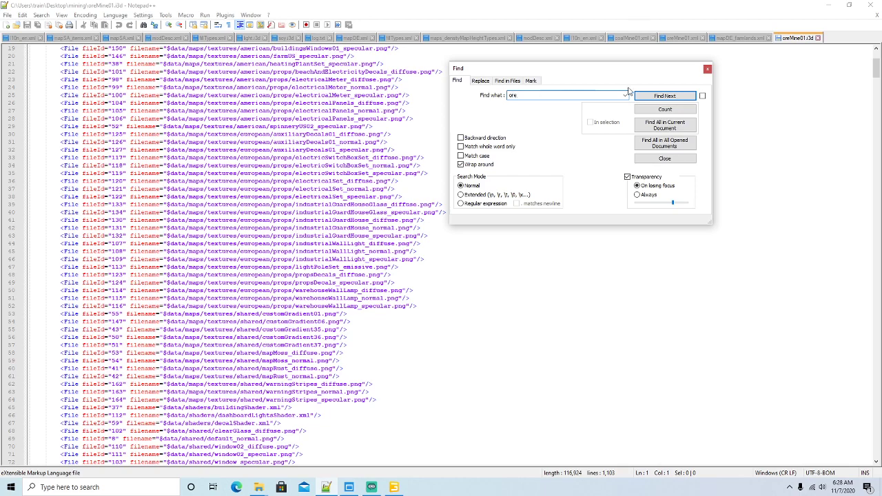
pyautogui.click(664, 96)
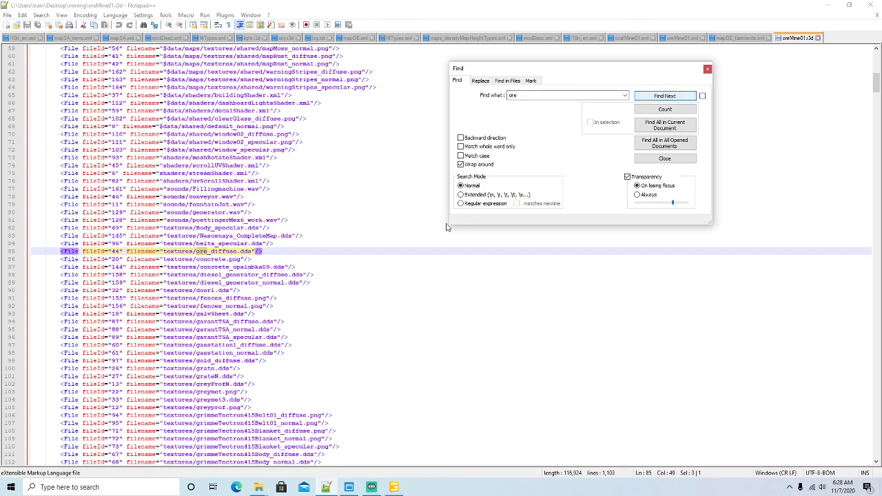
pyautogui.click(207, 256)
pyautogui.press('BackSpace')
pyautogui.press('BackSpace')
pyautogui.press('BackSpace')
pyautogui.write('ccoppe')
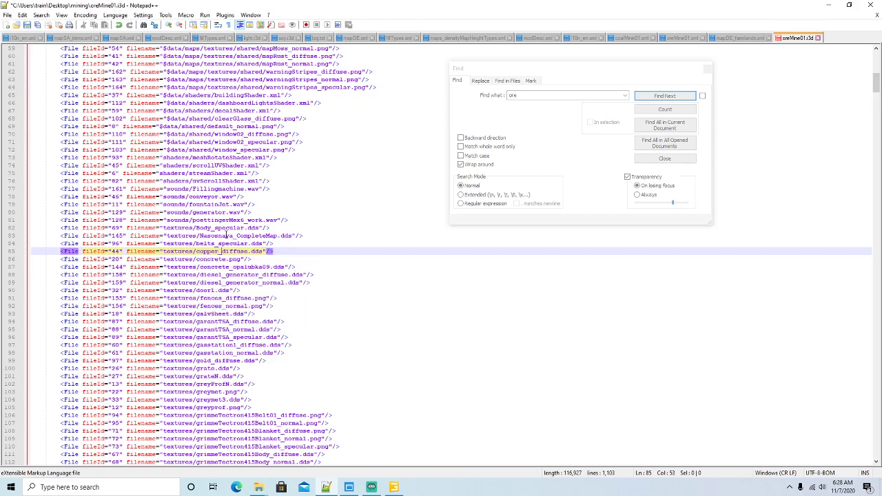
# - Search the rest of oreMine01.i3d for further occurrences of "ore" to check for other texture references
pyautogui.click(590, 77)
pyautogui.click(648, 98)
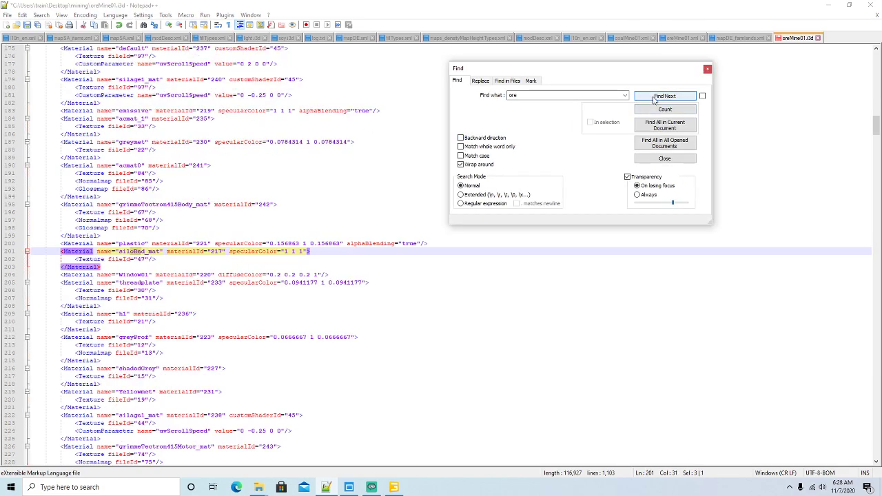
pyautogui.hotkey('ctrl', 'f')
pyautogui.click(641, 99)
pyautogui.click(641, 99)
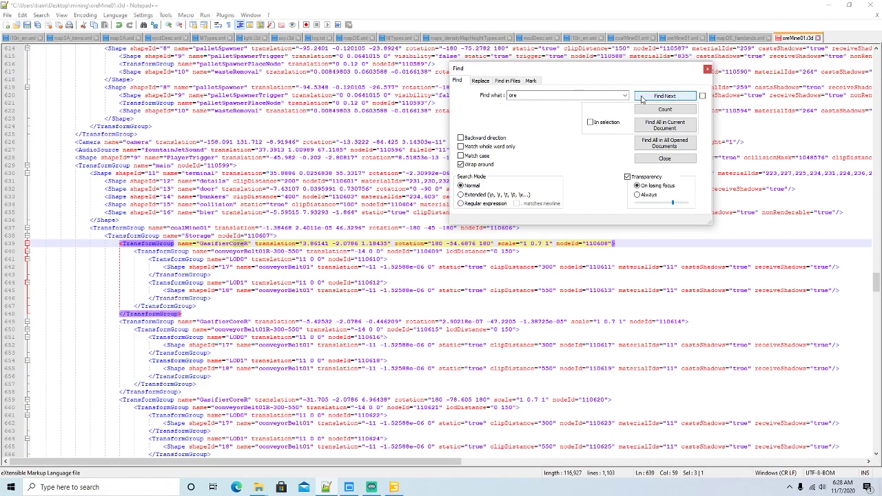
pyautogui.click(642, 98)
pyautogui.click(641, 99)
pyautogui.click(642, 99)
pyautogui.click(641, 99)
pyautogui.click(641, 98)
pyautogui.click(641, 99)
pyautogui.click(641, 99)
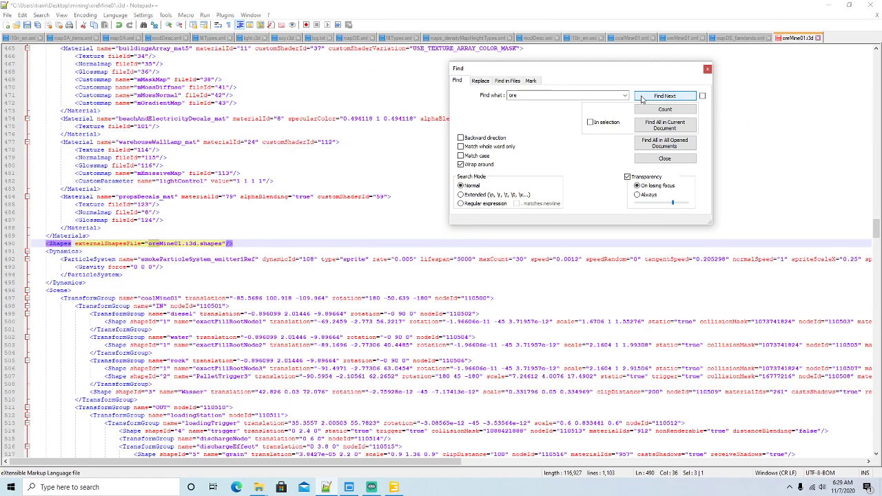
pyautogui.click(708, 69)
# - Save and close oreMine01.i3d, and return to the mining folder in File Explorer
pyautogui.hotkey('ctrl', 's')
pyautogui.click(819, 39)
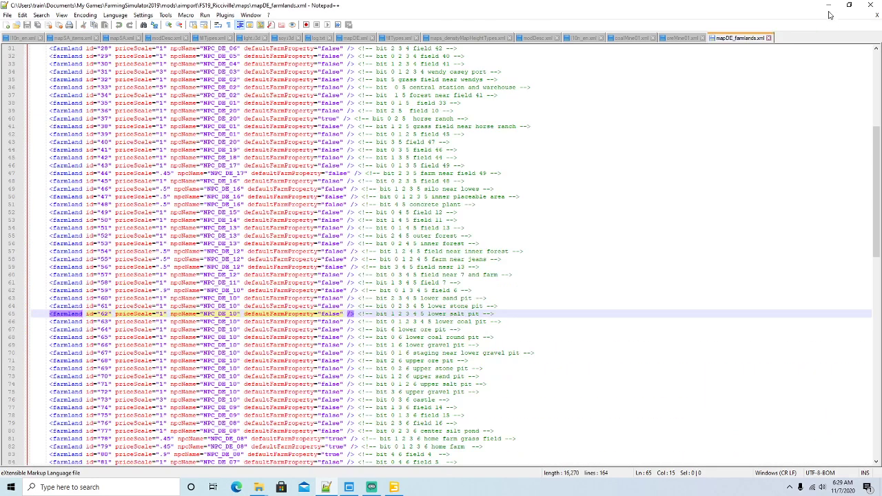
pyautogui.click(828, 5)
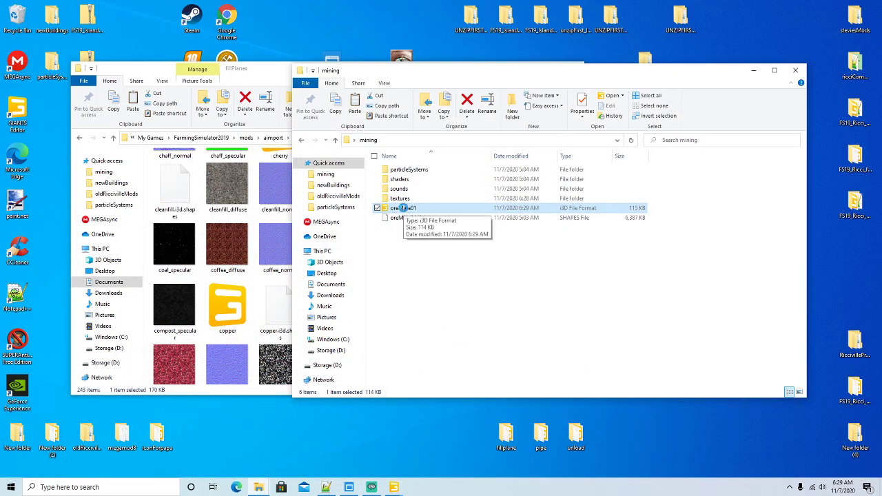
# - Open oreMine01 from the mining folder in GIANTS Editor and examine the material texture falling from the conveyor ends up close
pyautogui.doubleClick(404, 209)
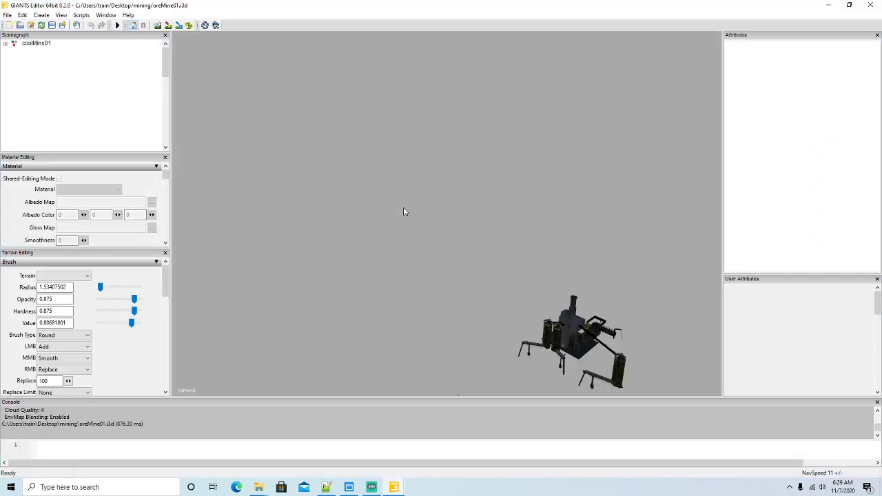
pyautogui.keyDown('alt'); pyautogui.moveTo(397, 265); pyautogui.dragTo(442, 322); pyautogui.keyUp('alt')
pyautogui.scroll(6, 443, 322)
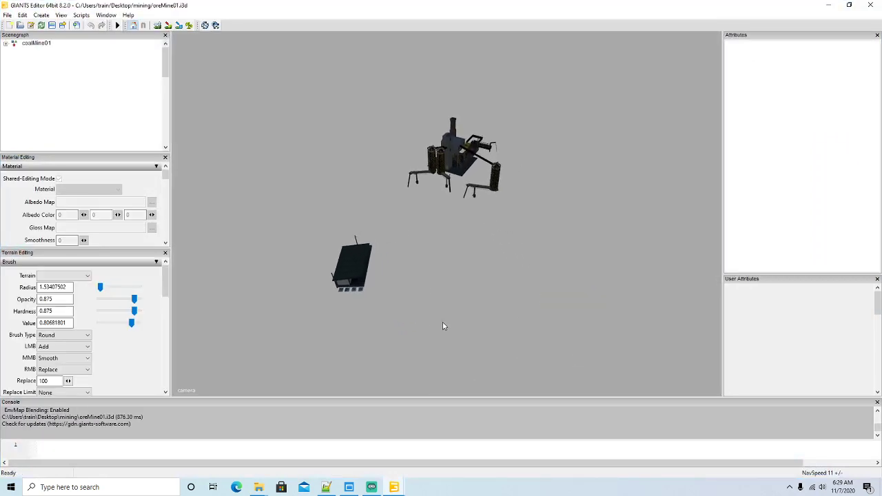
pyautogui.scroll(6, 443, 319)
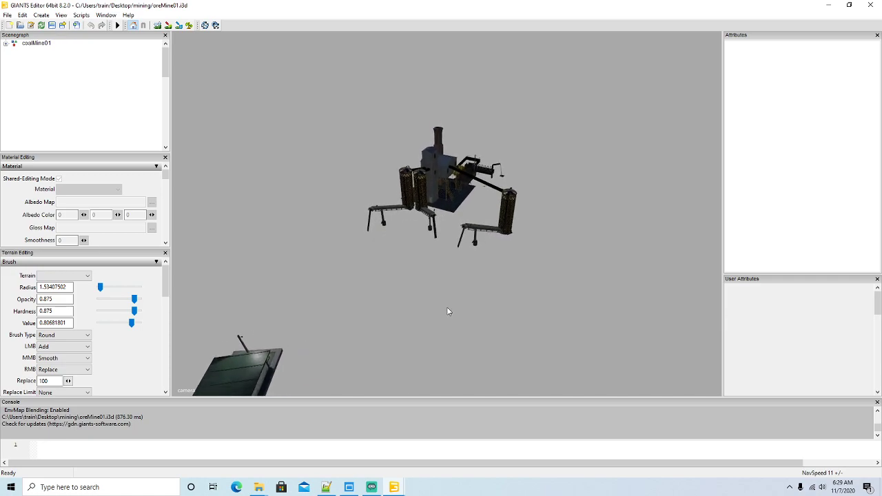
pyautogui.scroll(8, 445, 316)
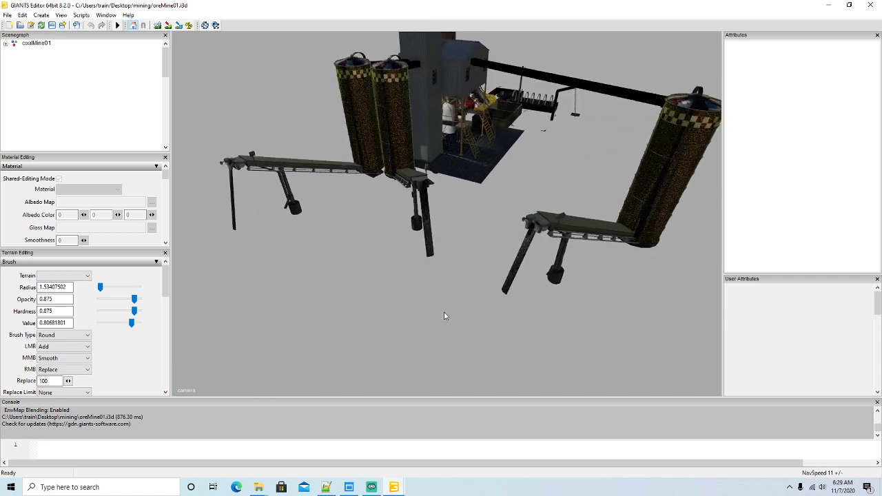
pyautogui.scroll(3, 444, 316)
pyautogui.scroll(-8, 444, 316)
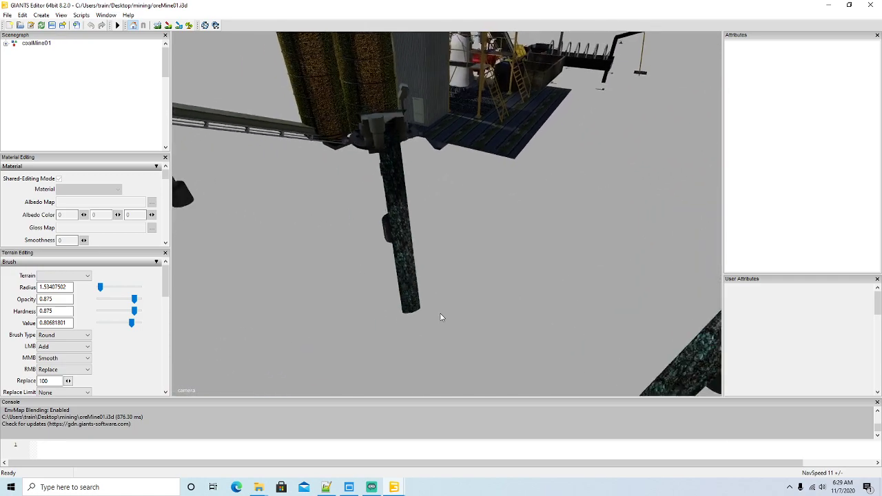
# - Inspect the mine model's conveyors and hoppers and close the oreMine01 scene, saving its changes
pyautogui.scroll(5, 470, 267)
pyautogui.scroll(6, 471, 251)
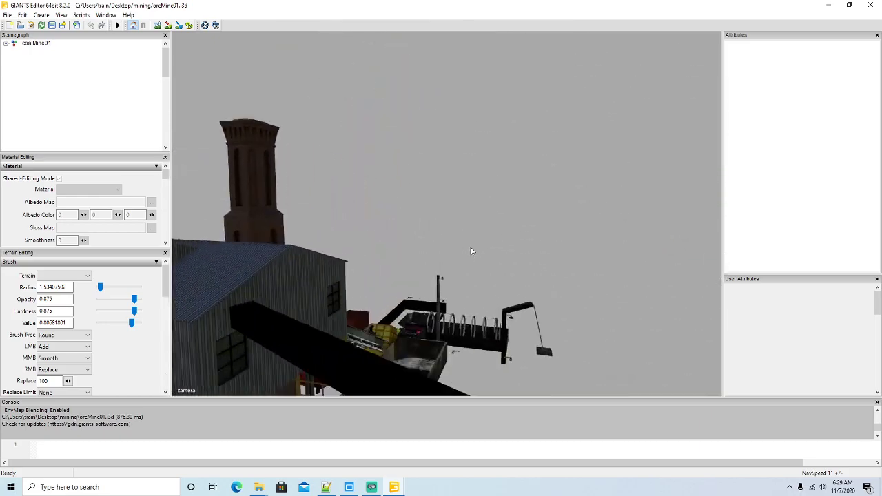
pyautogui.scroll(4, 452, 310)
pyautogui.scroll(8, 451, 308)
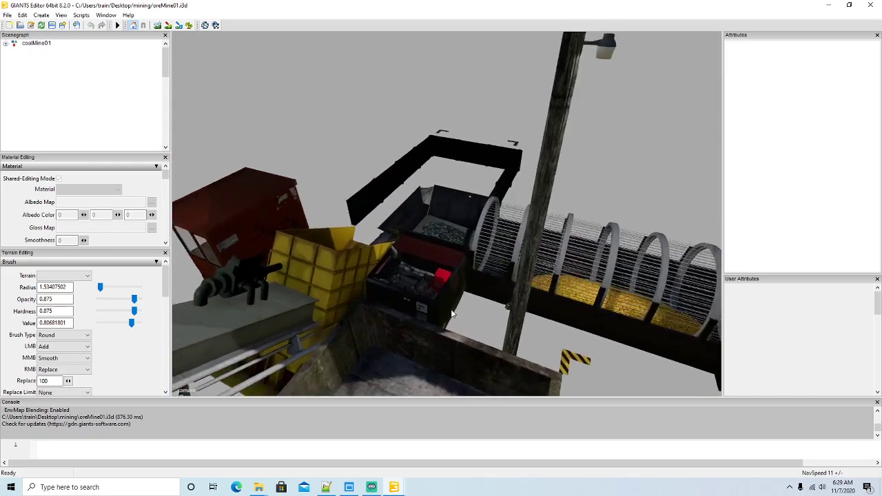
pyautogui.click(871, 5)
pyautogui.click(467, 238)
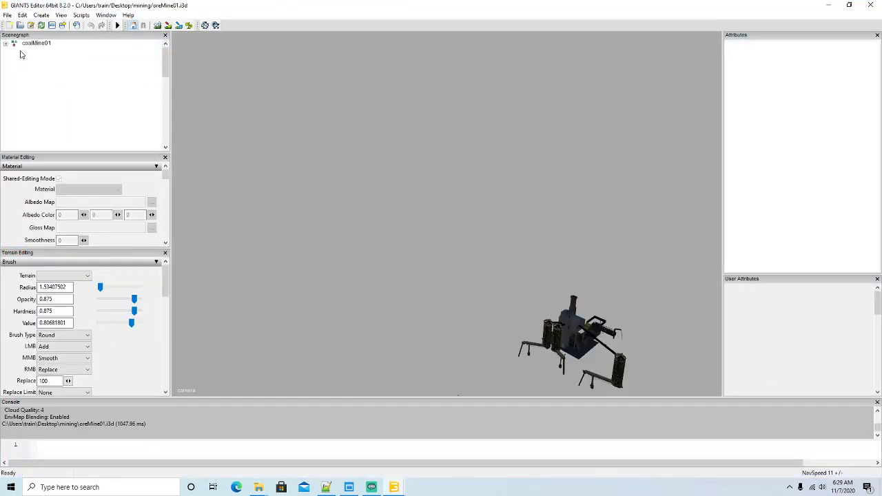
# - Export the coalMine01 group with its files to the newBuildings folder as copperMine01.i3d
pyautogui.click(20, 43)
pyautogui.click(7, 14)
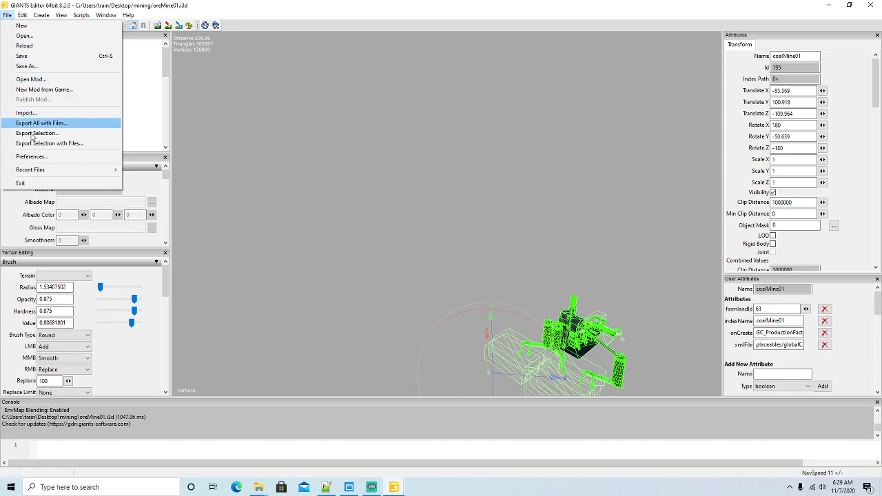
pyautogui.click(35, 143)
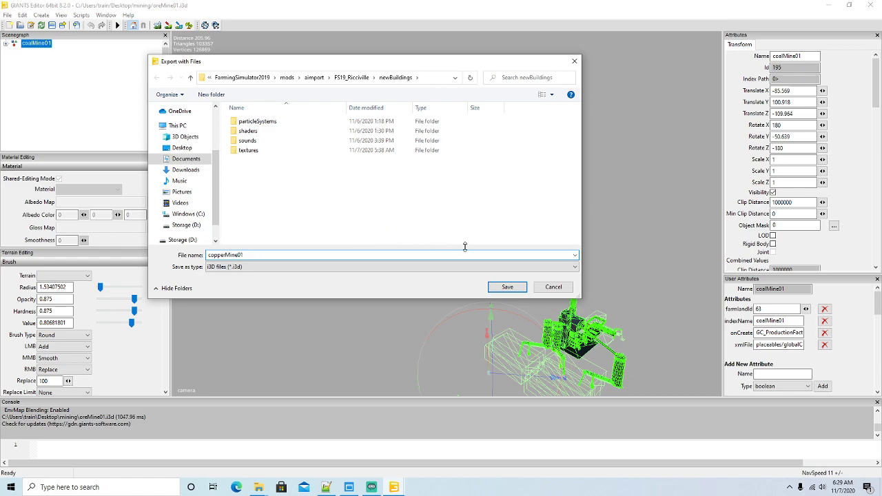
pyautogui.click(498, 288)
pyautogui.click(462, 239)
pyautogui.click(462, 239)
# - Switch to File Explorer and open copperMine01.i3d from the FS19_Ricciville newBuildings folder in Notepad++
pyautogui.click(828, 4)
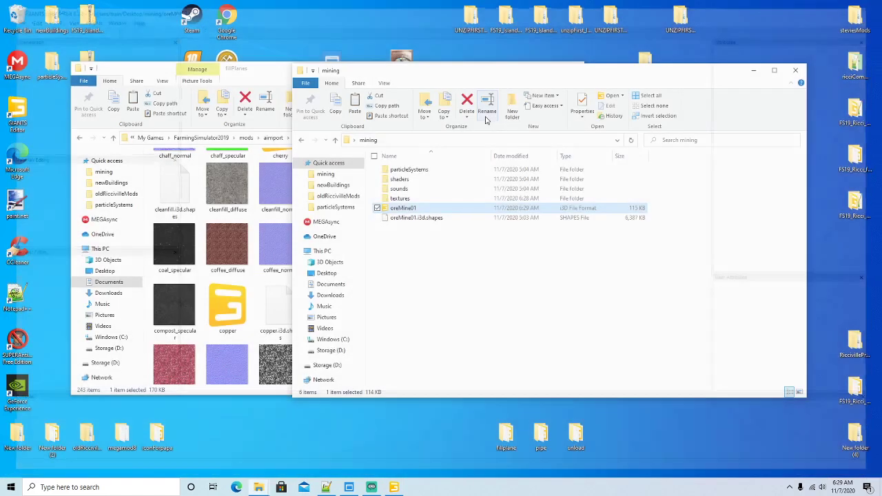
pyautogui.click(754, 71)
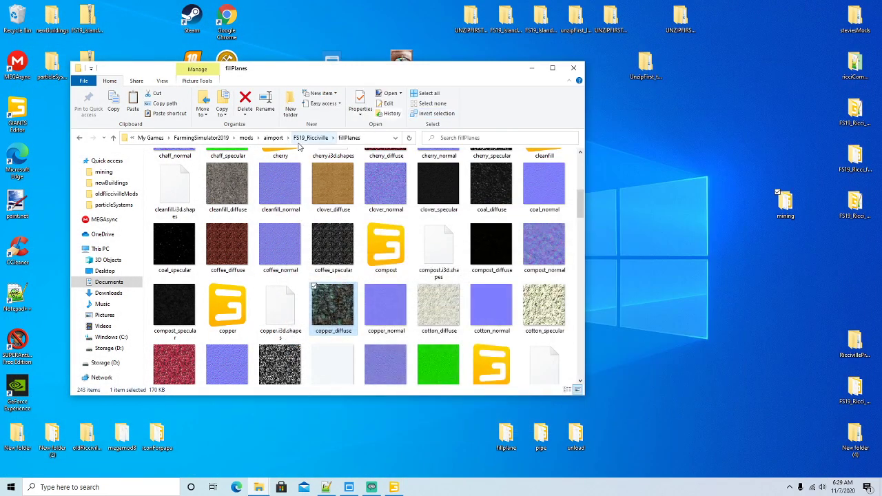
pyautogui.click(311, 137)
pyautogui.doubleClick(184, 253)
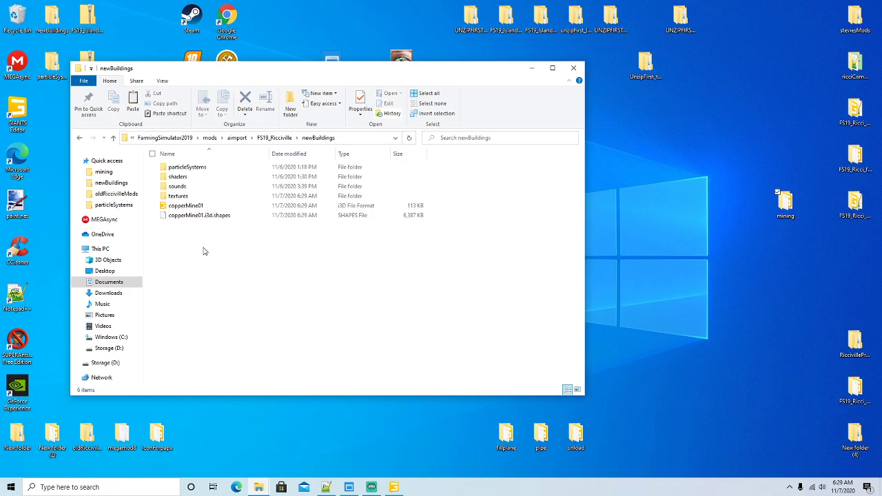
pyautogui.rightClick(193, 209)
pyautogui.click(232, 254)
# - Check the texture, shader and sound file paths listed in copperMine01.i3d and close the file
pyautogui.scroll(-20, 275, 211)
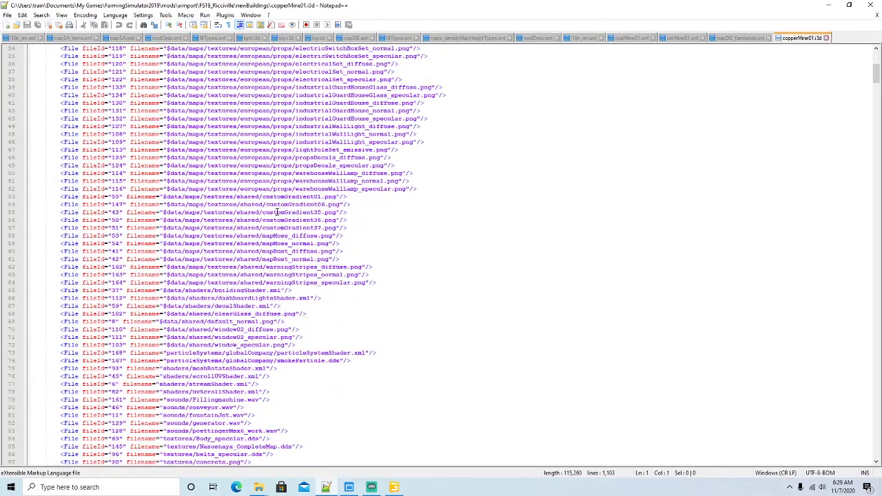
pyautogui.scroll(-19, 198, 146)
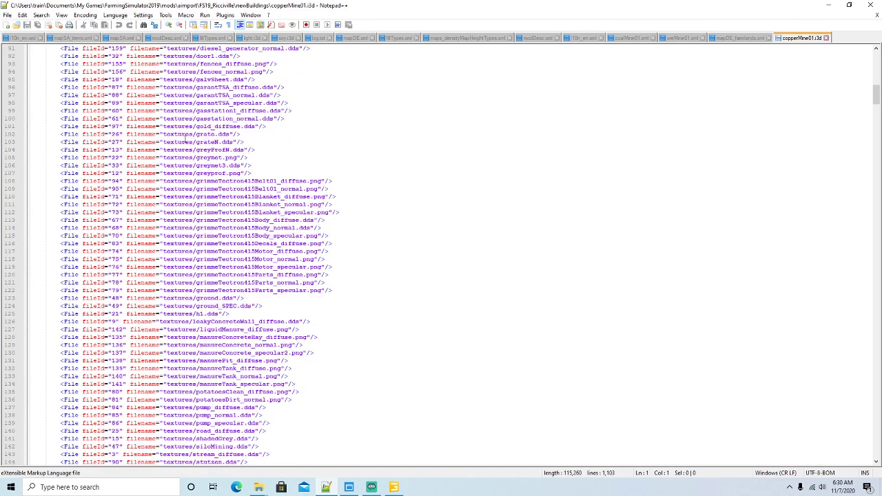
pyautogui.scroll(4, 227, 148)
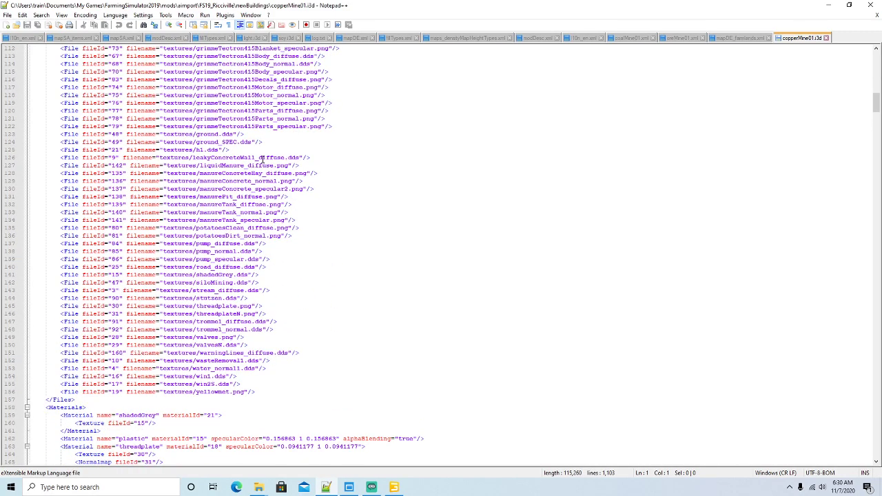
pyautogui.click(827, 38)
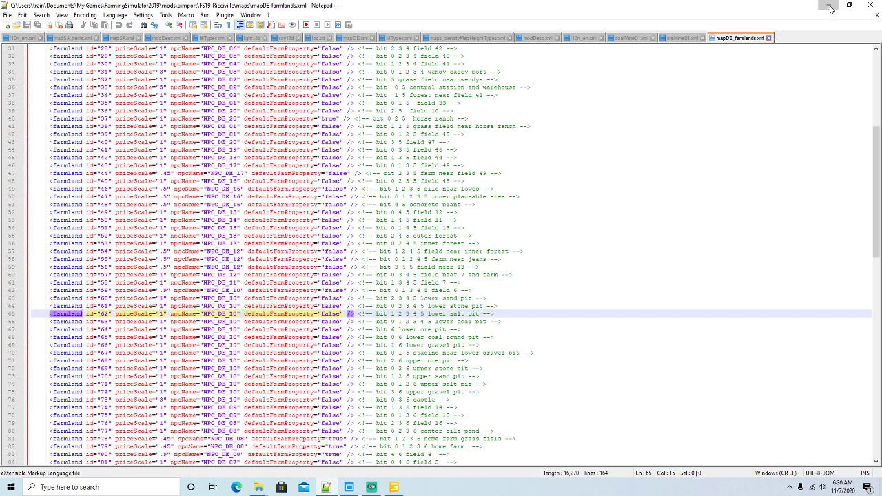
pyautogui.click(828, 5)
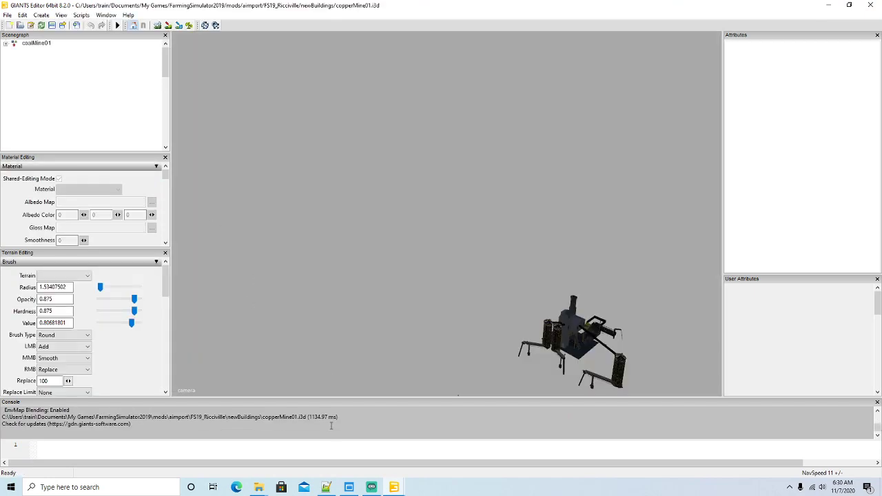
# - Close the exported copperMine01 scene and switch to the FS19_Ricciville map.i3d in GIANTS Editor
pyautogui.click(871, 6)
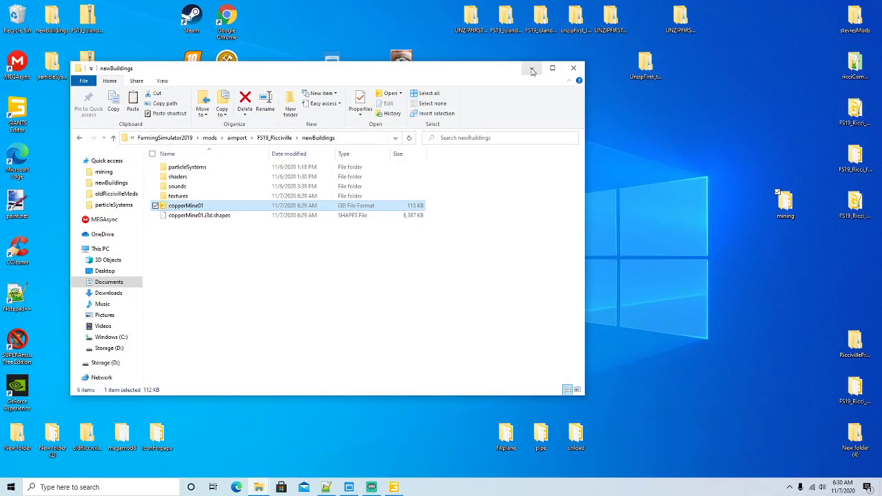
pyautogui.click(532, 69)
pyautogui.click(394, 487)
pyautogui.keyDown('alt'); pyautogui.moveTo(350, 249); pyautogui.dragTo(349, 251); pyautogui.keyUp('alt')
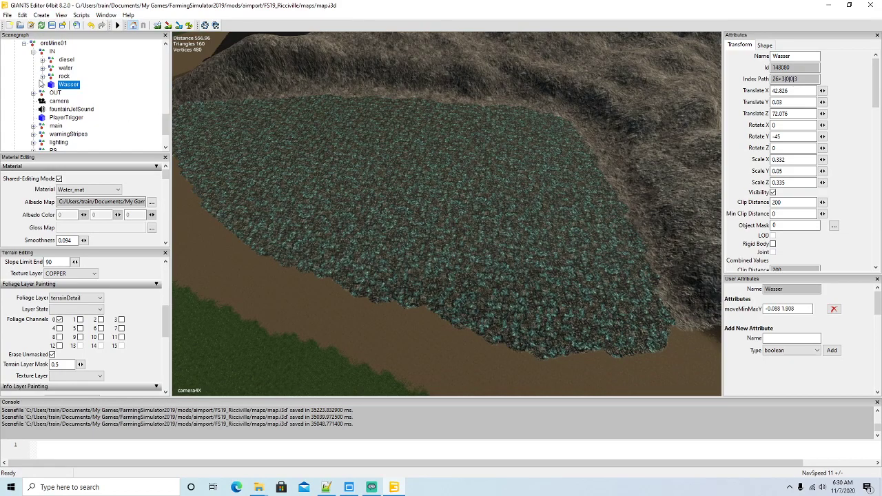
# - Create a new transform group in the map scene and collapse the oreMine01 group
pyautogui.click(24, 44)
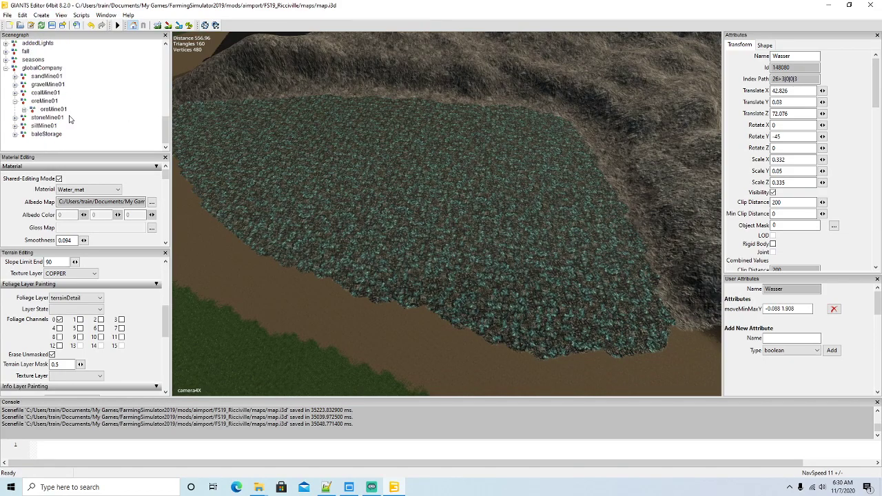
pyautogui.click(15, 101)
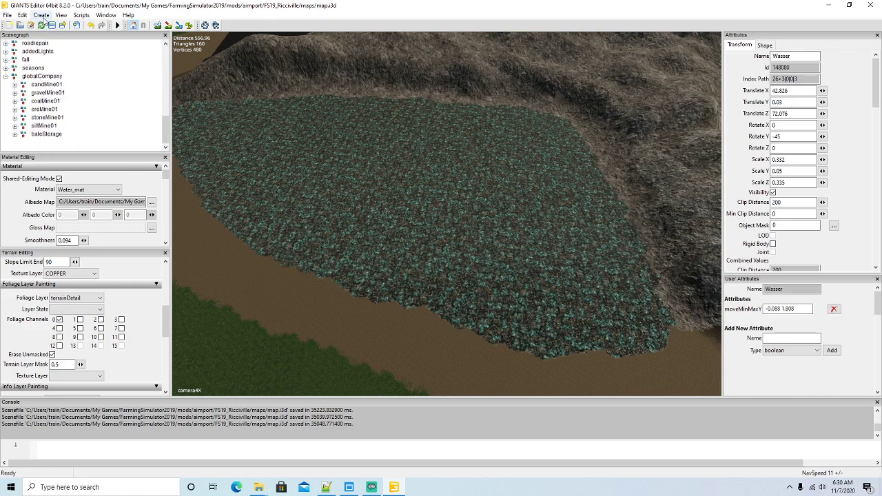
pyautogui.click(41, 15)
pyautogui.click(49, 26)
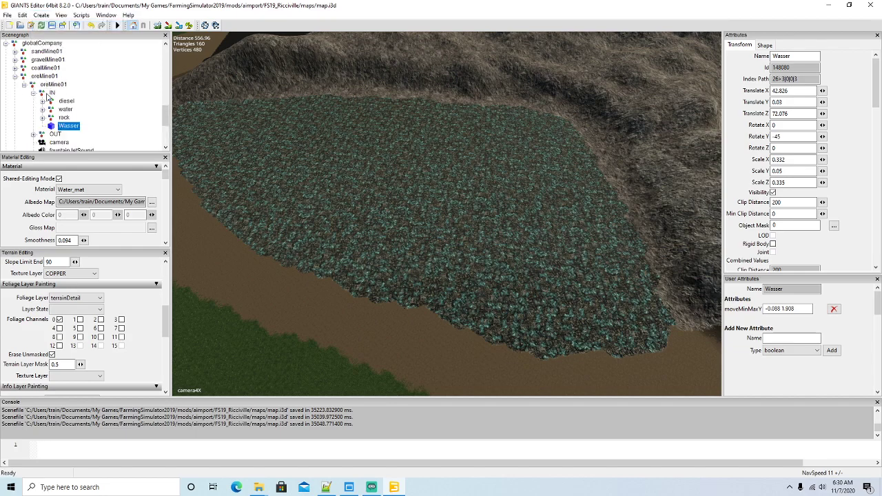
pyautogui.click(15, 78)
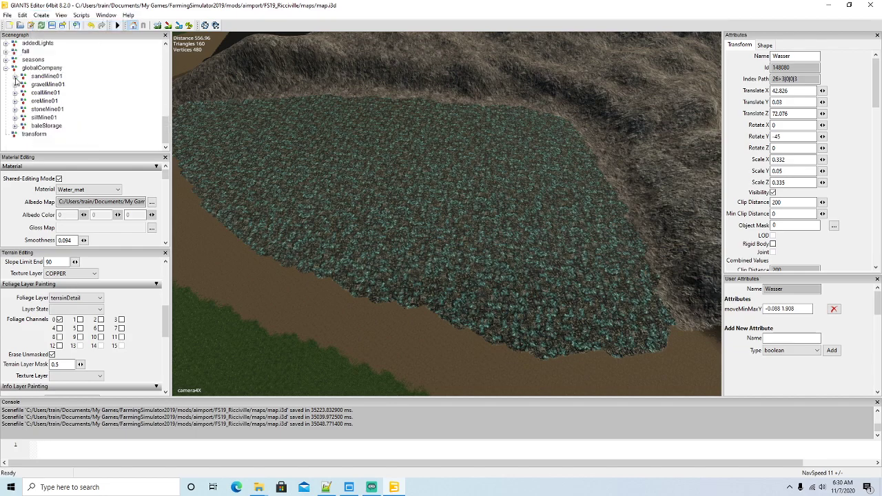
# - Move the new transform group into globalCompany and rename it copperMine01
pyautogui.click(15, 137)
pyautogui.click(23, 15)
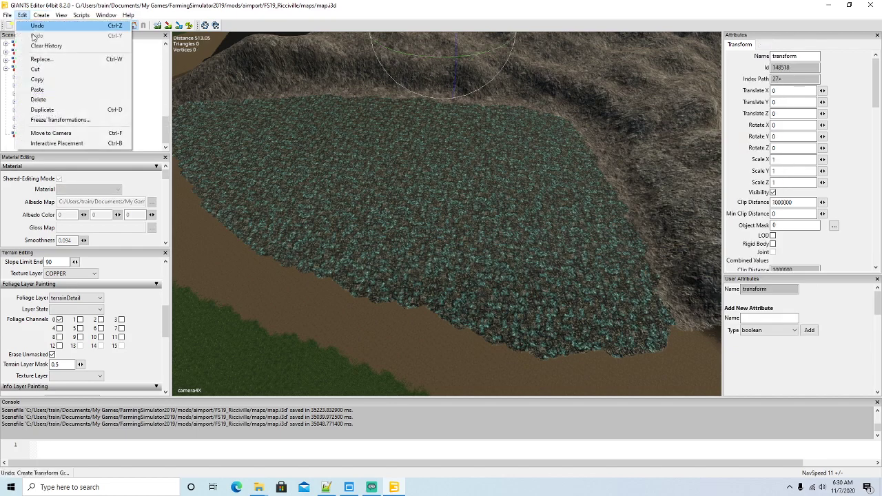
pyautogui.click(21, 79)
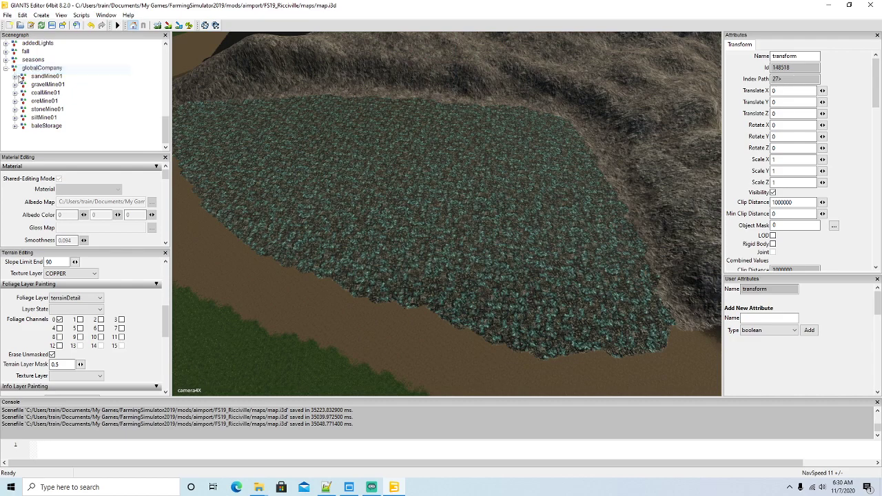
pyautogui.click(23, 15)
pyautogui.click(37, 90)
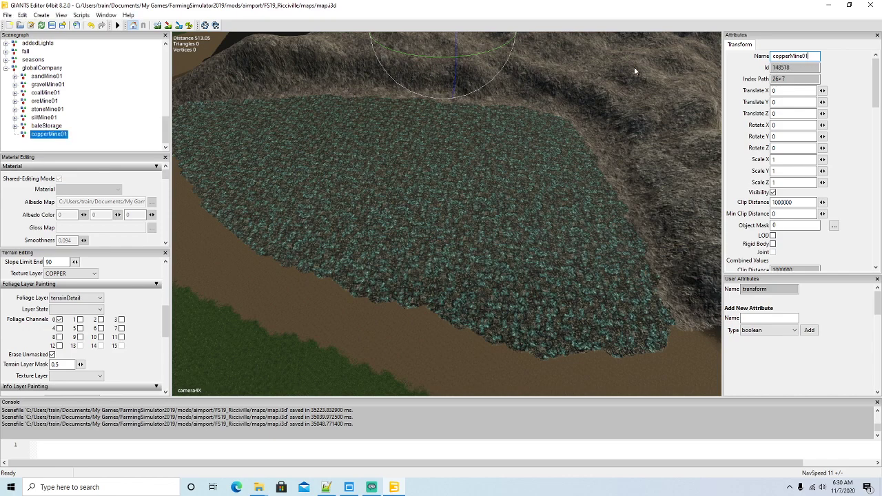
# - Import copperMine01.i3d from the newBuildings folder into the map
pyautogui.click(8, 15)
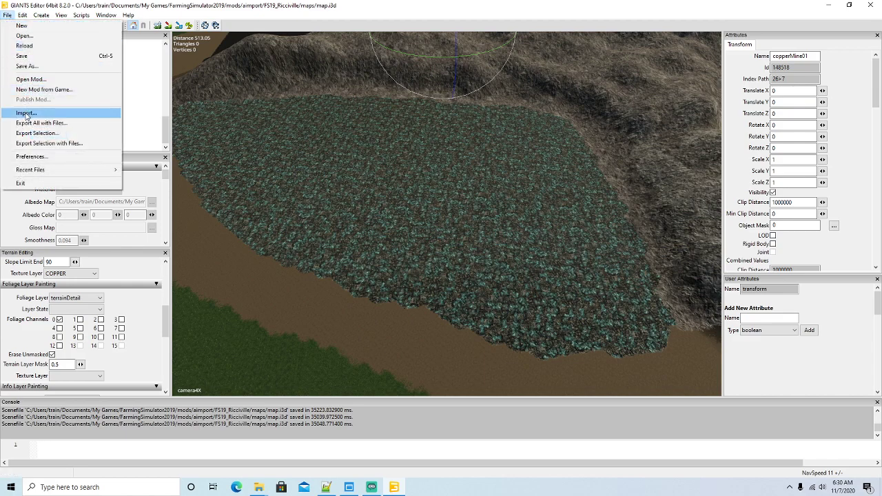
pyautogui.click(26, 115)
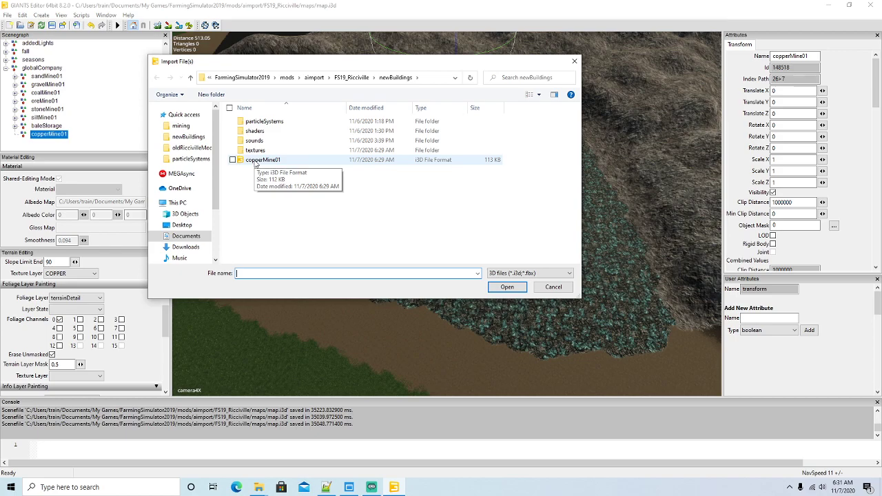
pyautogui.click(256, 161)
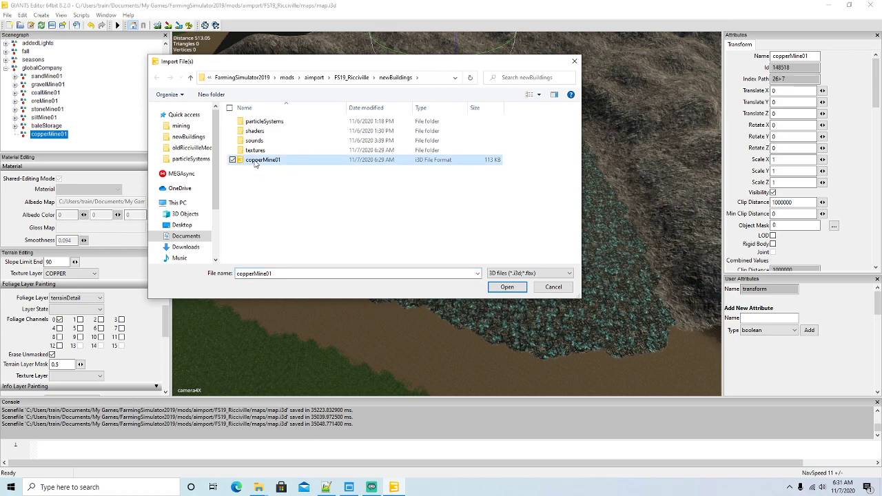
pyautogui.click(508, 288)
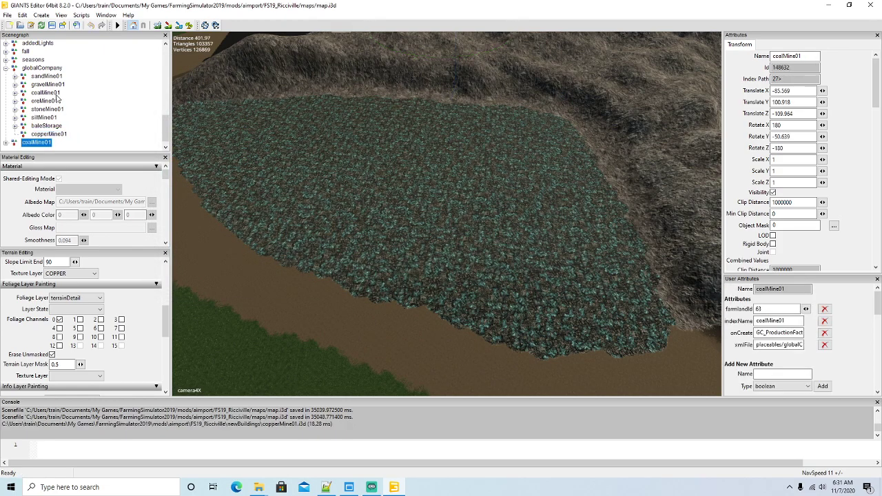
# - Move the imported coalMine01 group into the copperMine01 transform group under globalCompany
pyautogui.click(23, 15)
pyautogui.click(40, 72)
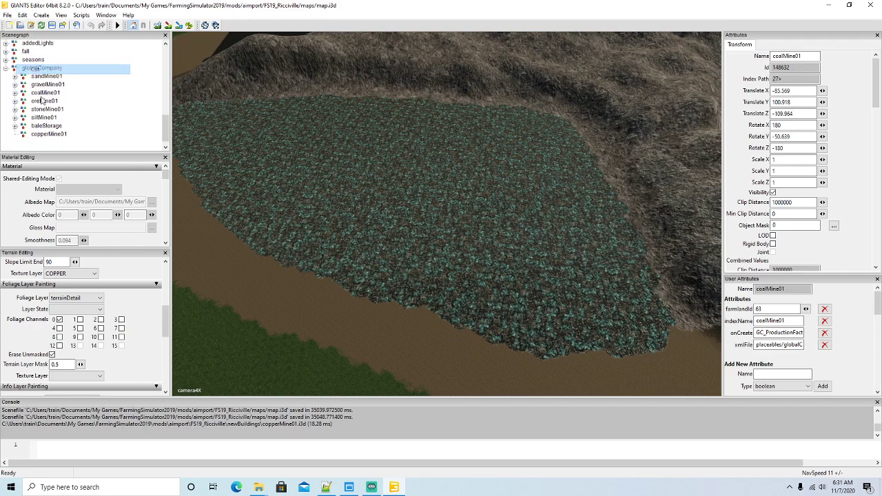
pyautogui.click(25, 135)
pyautogui.click(23, 15)
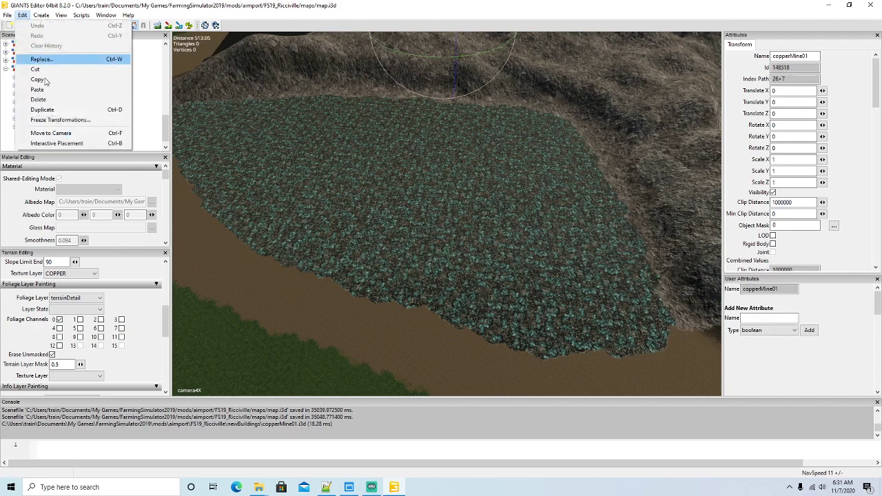
pyautogui.click(37, 89)
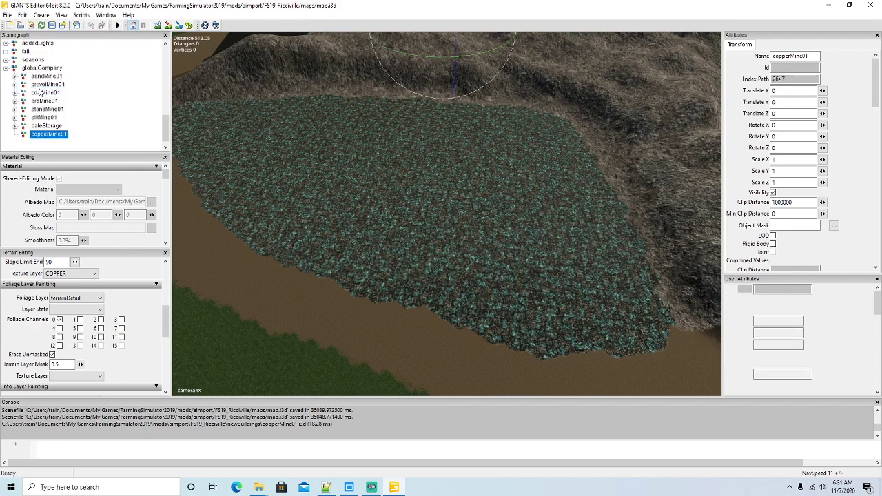
# - Place the imported coalMine01 at the copper pit with Interactive Placement, at about X -413, Z -77
pyautogui.click(23, 15)
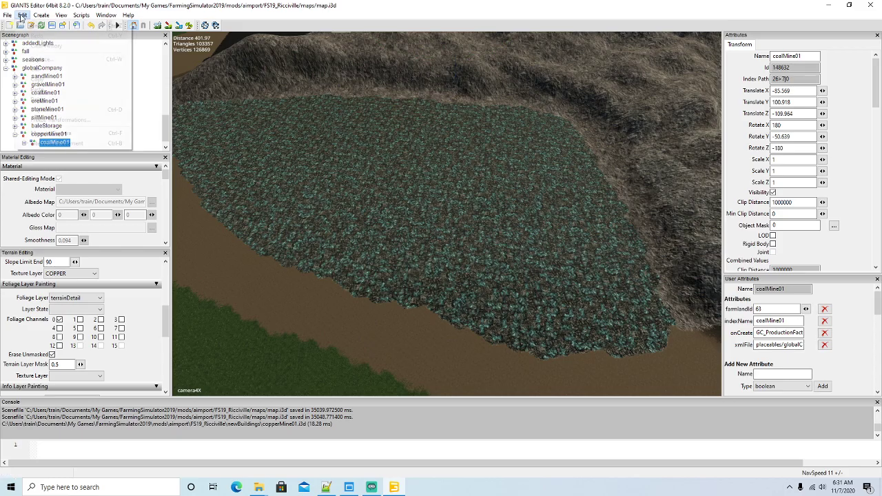
pyautogui.click(41, 142)
pyautogui.scroll(-5, 453, 242)
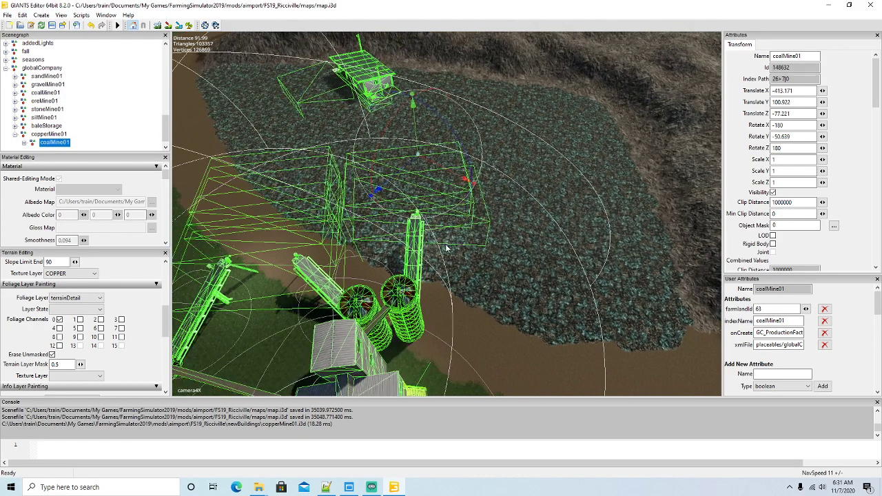
pyautogui.scroll(-8, 454, 242)
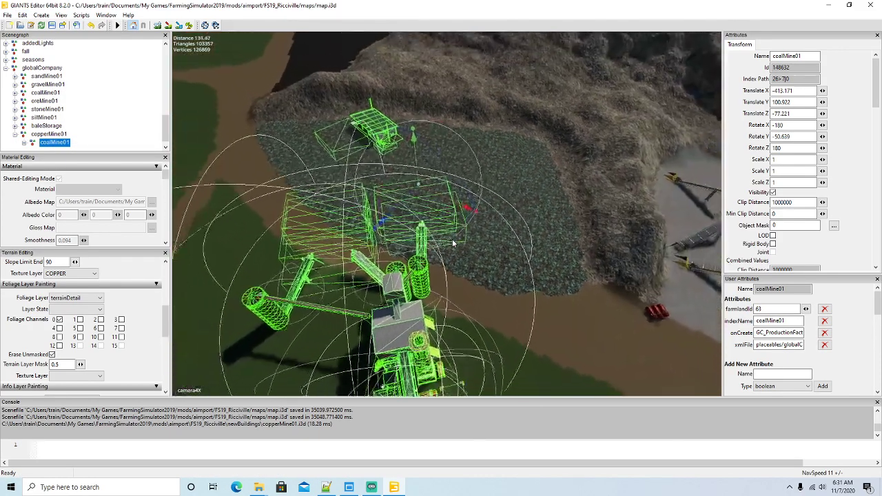
pyautogui.scroll(-2, 453, 244)
pyautogui.keyDown('alt'); pyautogui.moveTo(454, 244); pyautogui.dragTo(540, 247); pyautogui.keyUp('alt')
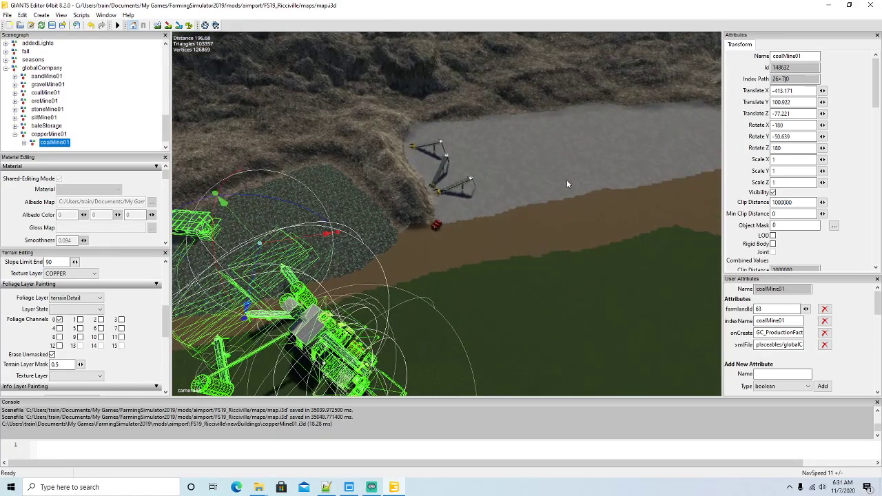
pyautogui.keyDown('alt'); pyautogui.moveTo(567, 162); pyautogui.dragTo(567, 230); pyautogui.keyUp('alt')
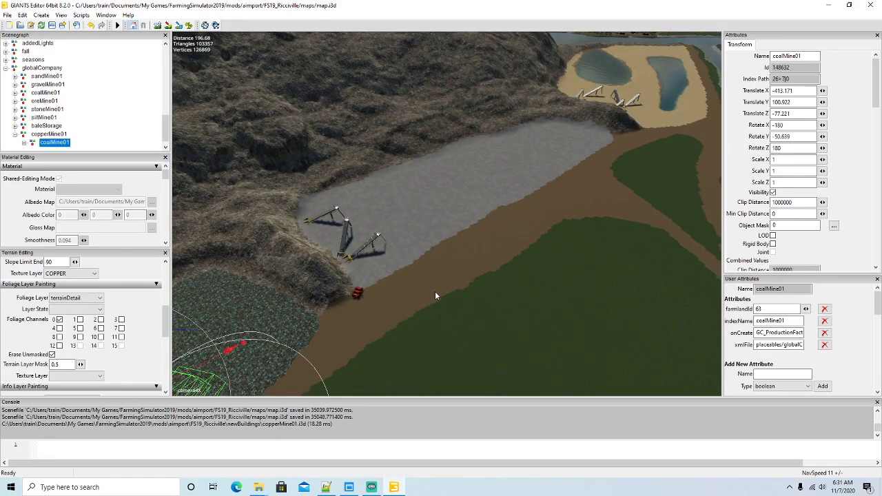
pyautogui.keyDown('alt'); pyautogui.moveTo(432, 295); pyautogui.dragTo(390, 261); pyautogui.keyUp('alt')
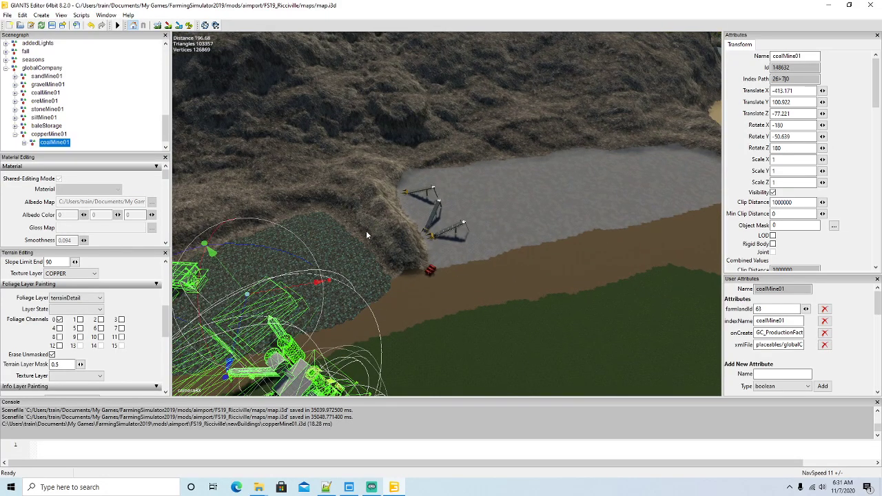
# - Move coalMine01 to about X -383, Z -131 and rotate it about Y to about -83 degrees
pyautogui.keyDown('alt'); pyautogui.moveTo(458, 259); pyautogui.dragTo(562, 316); pyautogui.keyUp('alt')
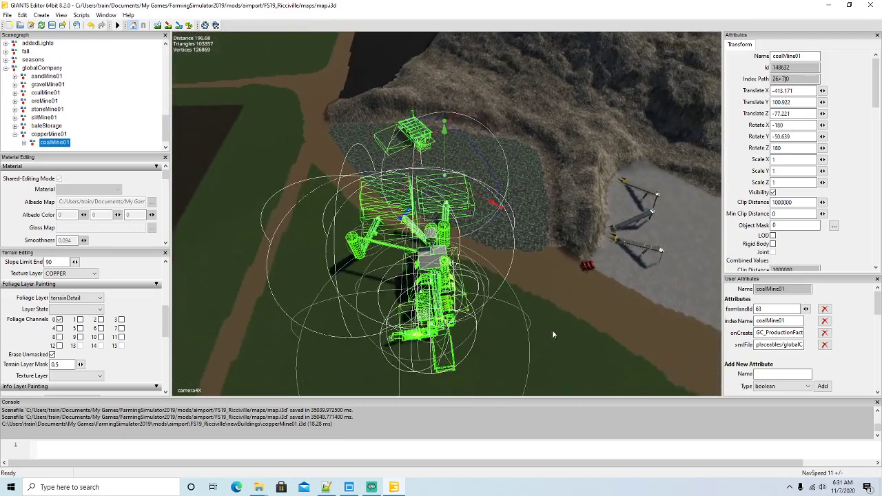
pyautogui.keyDown('alt'); pyautogui.moveTo(519, 334); pyautogui.dragTo(543, 338); pyautogui.keyUp('alt')
pyautogui.scroll(2, 495, 321)
pyautogui.scroll(-3, 527, 332)
pyautogui.keyDown('alt'); pyautogui.moveTo(440, 347); pyautogui.dragTo(561, 304); pyautogui.keyUp('alt')
pyautogui.scroll(4, 367, 323)
pyautogui.scroll(4, 367, 323)
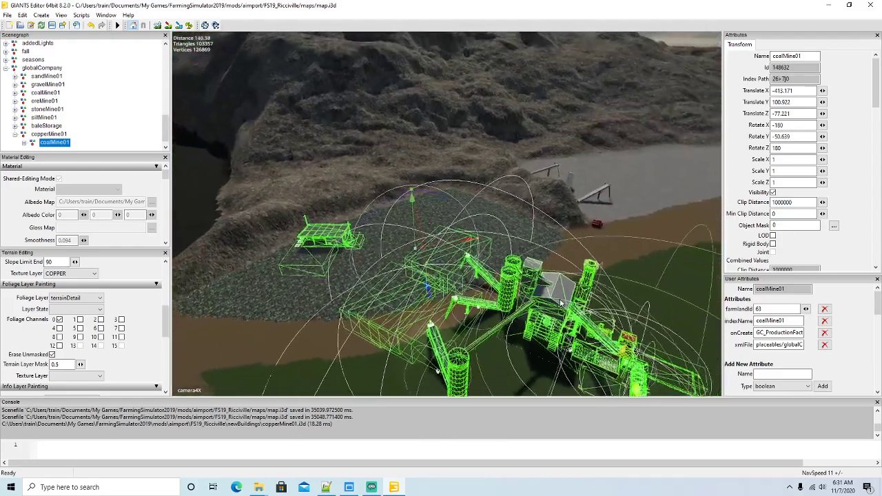
pyautogui.scroll(-4, 561, 303)
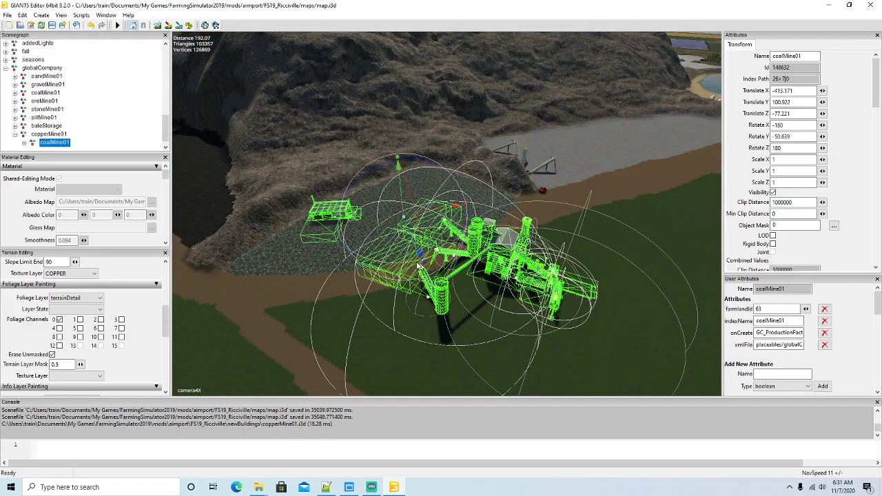
pyautogui.moveTo(418, 264); pyautogui.dragTo(451, 239)
pyautogui.moveTo(413, 213); pyautogui.dragTo(306, 245)
# - Shift coalMine01 to about X -381, Z -161 and turn it about Y to about -61 degrees
pyautogui.keyDown('alt'); pyautogui.moveTo(401, 314); pyautogui.dragTo(326, 297); pyautogui.keyUp('alt')
pyautogui.scroll(6, 325, 297)
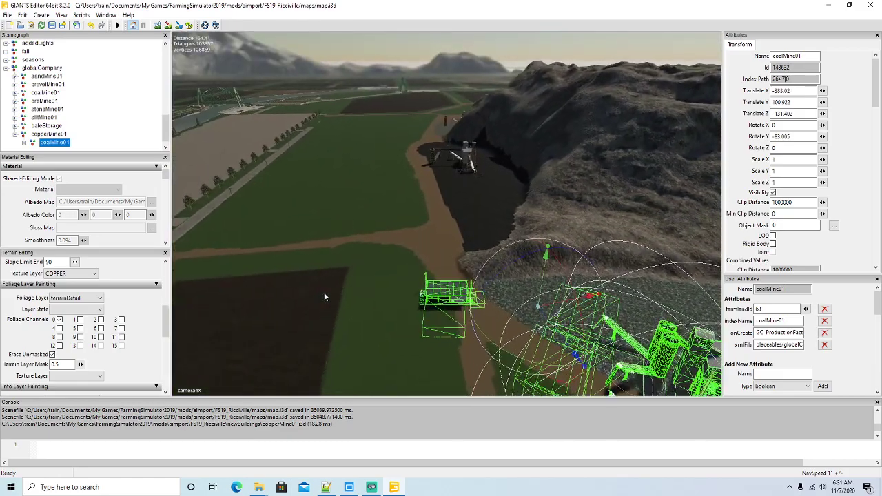
pyautogui.keyDown('alt'); pyautogui.moveTo(415, 326); pyautogui.dragTo(466, 332); pyautogui.keyUp('alt')
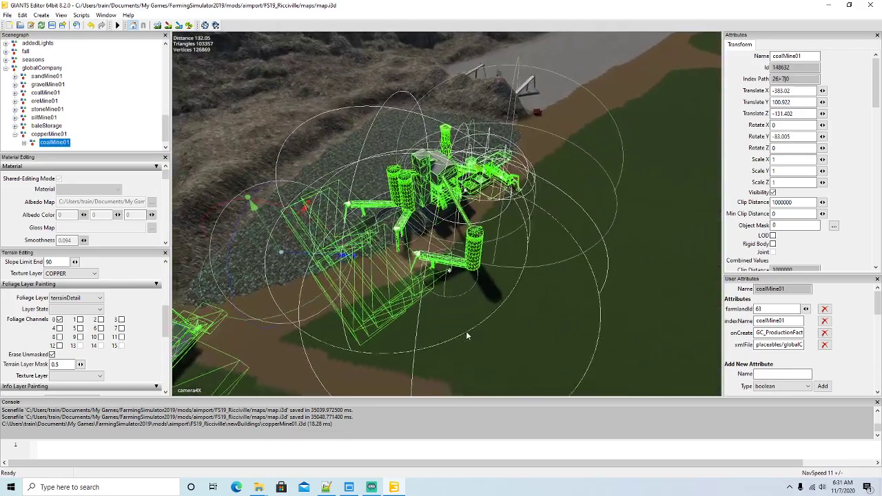
pyautogui.scroll(-5, 466, 332)
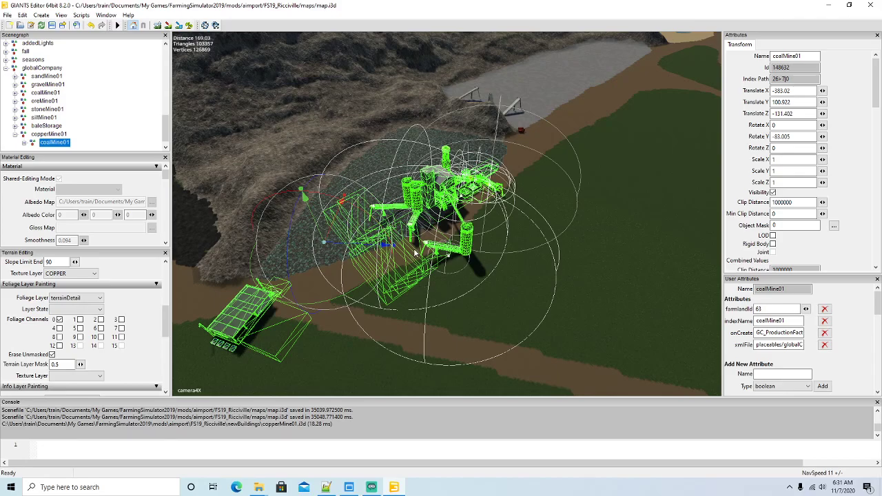
pyautogui.moveTo(356, 292); pyautogui.dragTo(401, 241)
pyautogui.moveTo(367, 206); pyautogui.dragTo(345, 262)
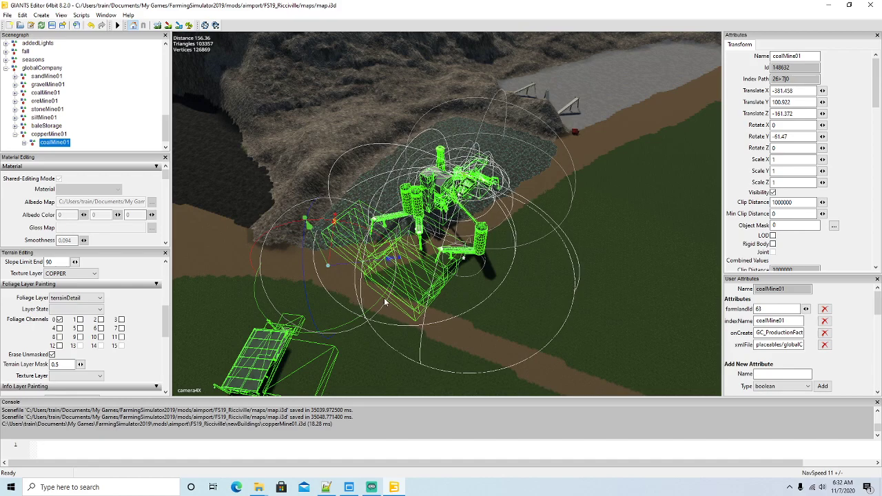
# - Rotate coalMine01 about Y to about -47 degrees so its loading areas line up with the dirt road
pyautogui.moveTo(382, 299); pyautogui.dragTo(368, 282)
pyautogui.scroll(2, 368, 282)
pyautogui.scroll(8, 369, 282)
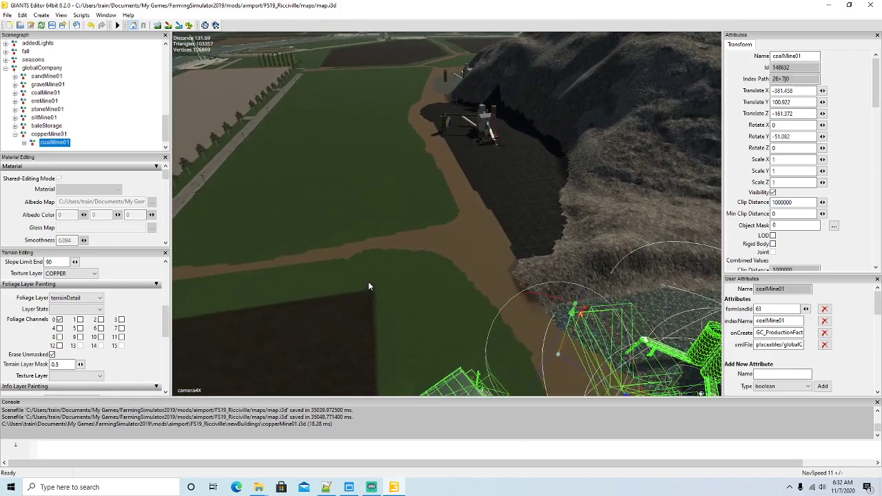
pyautogui.keyDown('alt'); pyautogui.moveTo(369, 283); pyautogui.dragTo(535, 302); pyautogui.keyUp('alt')
pyautogui.scroll(-4, 535, 302)
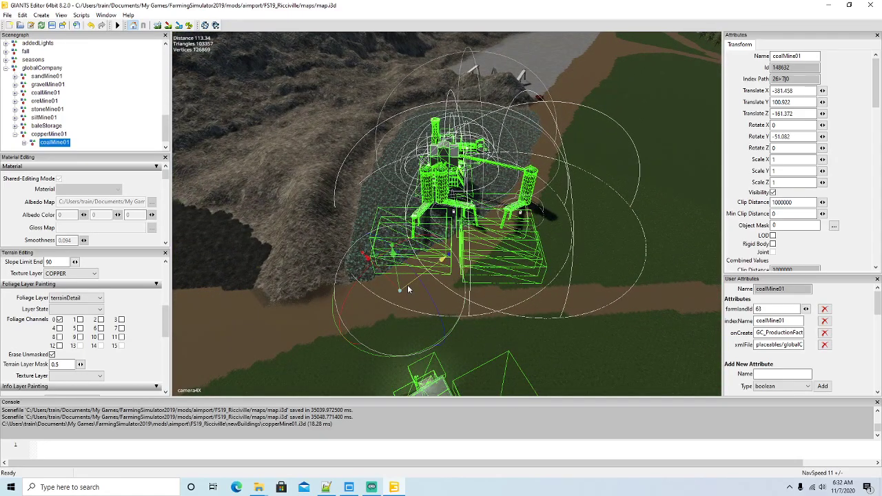
pyautogui.moveTo(367, 354); pyautogui.dragTo(374, 354)
# - Examine how the mine sits on the copper pit and beside the road from several sides
pyautogui.keyDown('alt'); pyautogui.moveTo(407, 292); pyautogui.dragTo(384, 311); pyautogui.keyUp('alt')
pyautogui.keyDown('alt'); pyautogui.moveTo(384, 311); pyautogui.dragTo(356, 302, button='middle'); pyautogui.keyUp('alt')
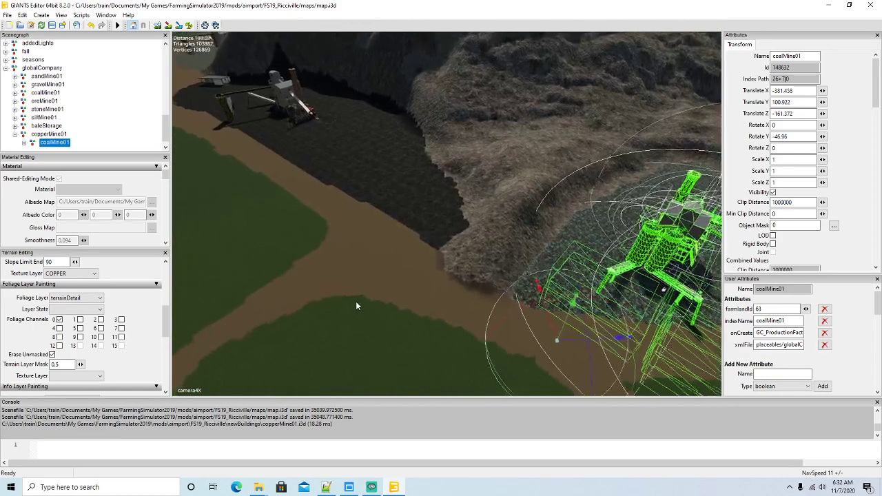
pyautogui.scroll(8, 356, 302)
pyautogui.scroll(3, 356, 302)
pyautogui.keyDown('alt'); pyautogui.moveTo(357, 302); pyautogui.dragTo(426, 311); pyautogui.keyUp('alt')
pyautogui.scroll(-5, 493, 307)
pyautogui.scroll(-5, 457, 318)
pyautogui.scroll(-1, 412, 337)
pyautogui.scroll(3, 462, 310)
pyautogui.scroll(4, 426, 311)
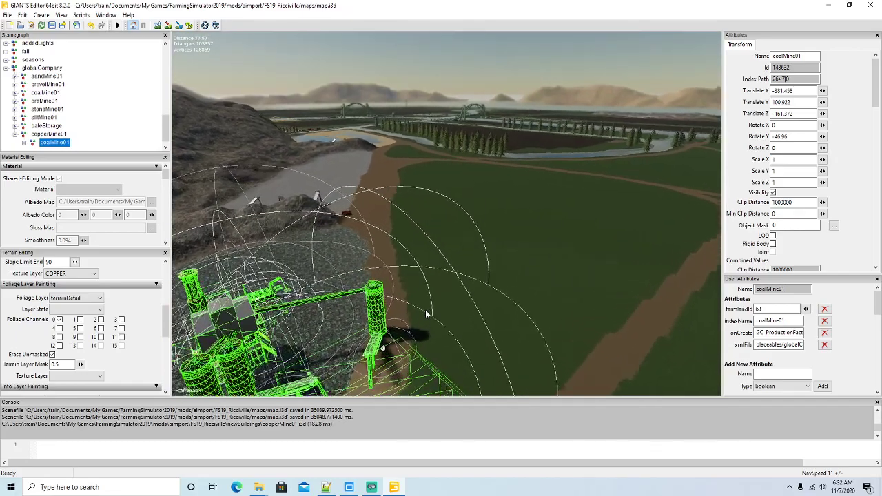
pyautogui.scroll(4, 425, 310)
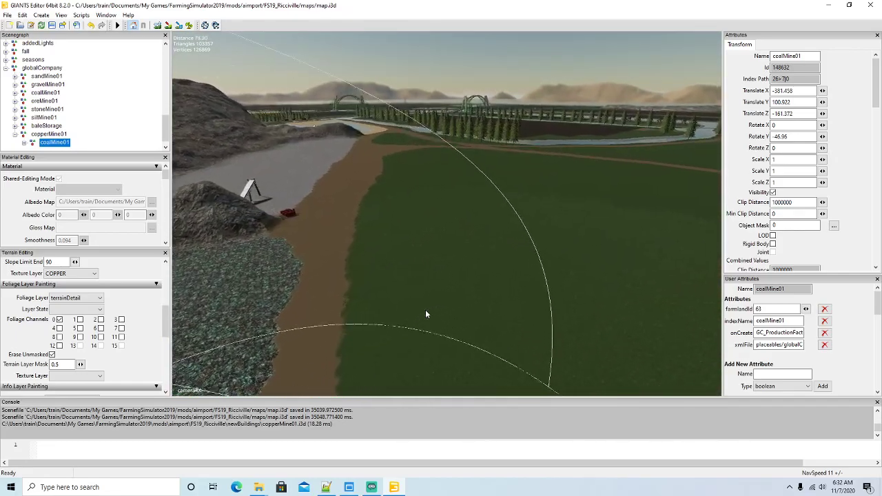
pyautogui.keyDown('alt'); pyautogui.moveTo(380, 316); pyautogui.dragTo(581, 339); pyautogui.keyUp('alt')
pyautogui.scroll(-8, 517, 339)
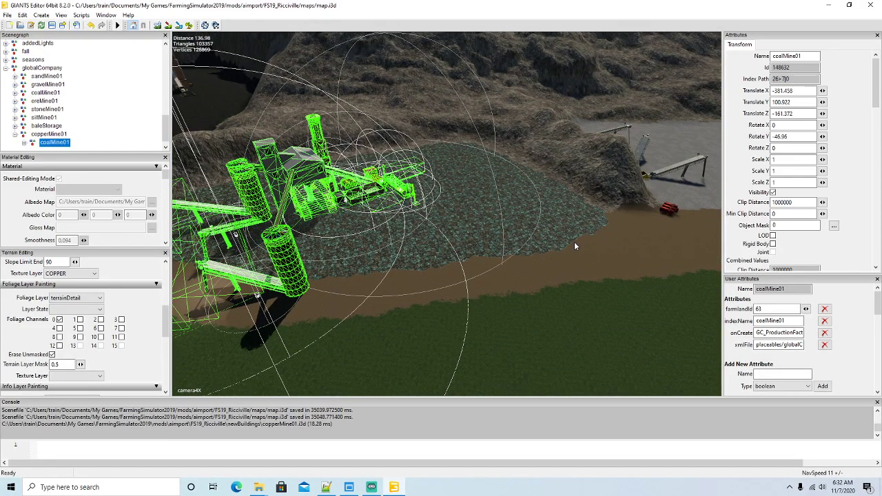
pyautogui.keyDown('alt'); pyautogui.moveTo(544, 265); pyautogui.dragTo(577, 229); pyautogui.keyUp('alt')
pyautogui.scroll(6, 599, 248)
pyautogui.scroll(-8, 549, 284)
pyautogui.scroll(6, 576, 229)
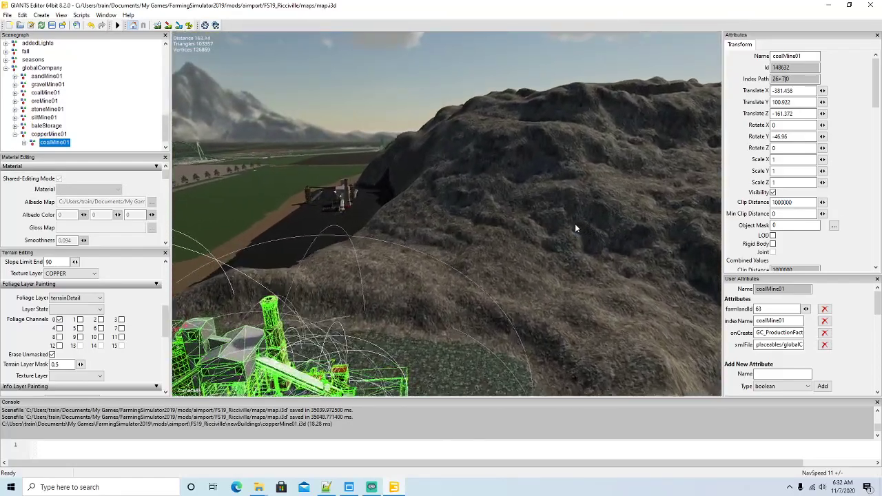
# - Move coalMine01 farther onto the copper ground, to about X -391, Z -159
pyautogui.keyDown('alt'); pyautogui.moveTo(575, 223); pyautogui.dragTo(428, 276); pyautogui.keyUp('alt')
pyautogui.scroll(-6, 429, 277)
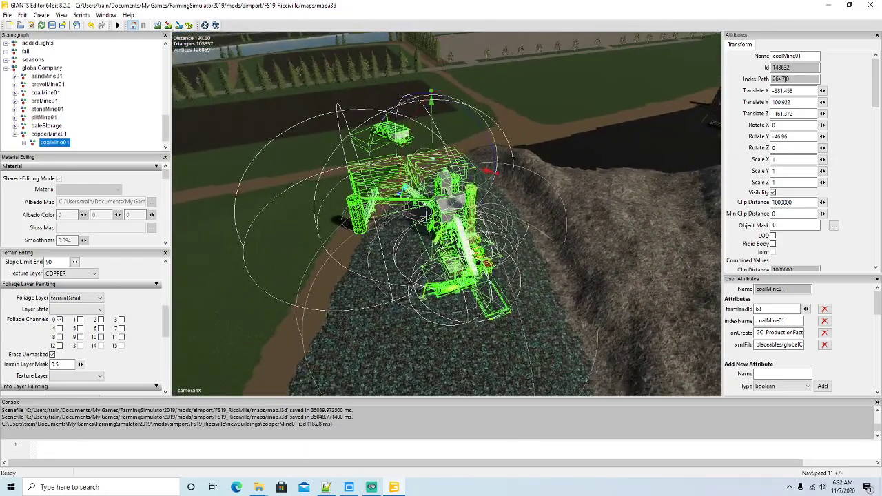
pyautogui.moveTo(485, 176); pyautogui.dragTo(474, 175)
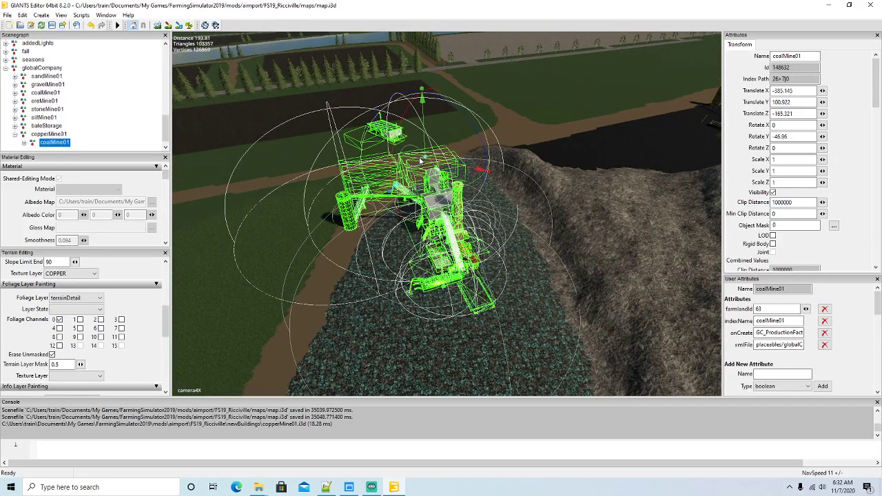
pyautogui.moveTo(408, 179); pyautogui.dragTo(398, 198)
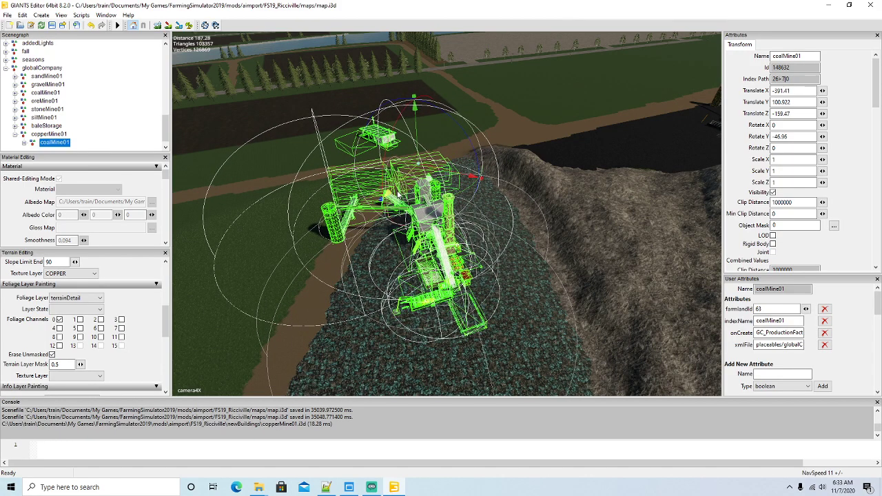
# - Inspect the mine's detached building and the grass and road around the loading areas
pyautogui.moveTo(398, 197); pyautogui.dragTo(380, 249, button='middle')
pyautogui.keyDown('alt'); pyautogui.moveTo(380, 248); pyautogui.dragTo(350, 233); pyautogui.keyUp('alt')
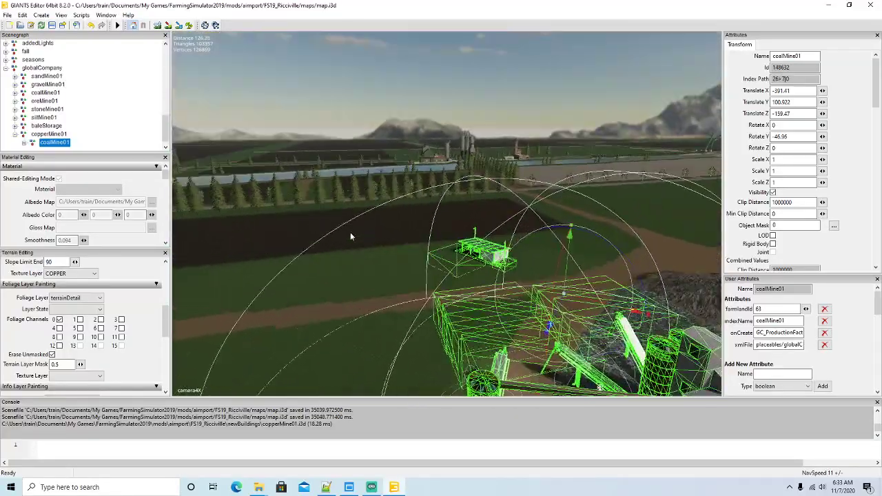
pyautogui.scroll(10, 351, 233)
pyautogui.scroll(6, 350, 237)
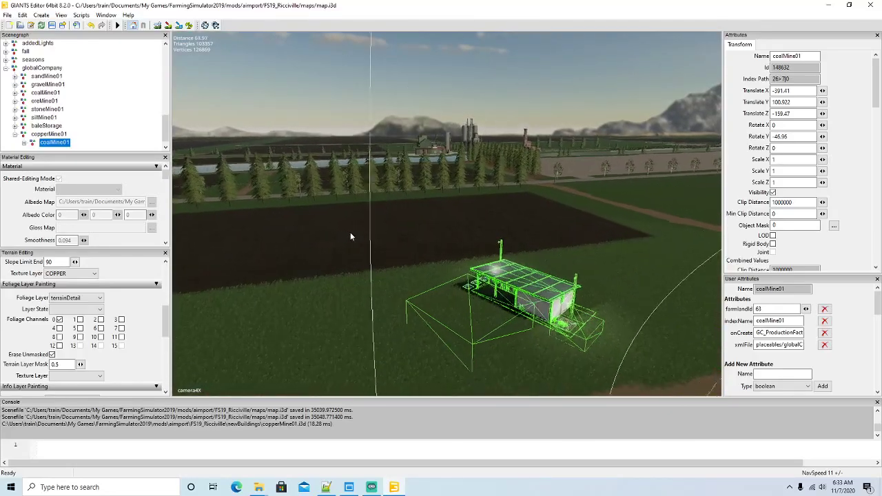
pyautogui.keyDown('alt'); pyautogui.moveTo(351, 236); pyautogui.dragTo(532, 280); pyautogui.keyUp('alt')
pyautogui.keyDown('alt'); pyautogui.moveTo(308, 273); pyautogui.dragTo(456, 308); pyautogui.keyUp('alt')
pyautogui.scroll(-8, 373, 276)
pyautogui.scroll(-2, 368, 277)
pyautogui.scroll(3, 483, 292)
pyautogui.scroll(-2, 448, 293)
pyautogui.scroll(2, 457, 301)
pyautogui.scroll(-1, 455, 308)
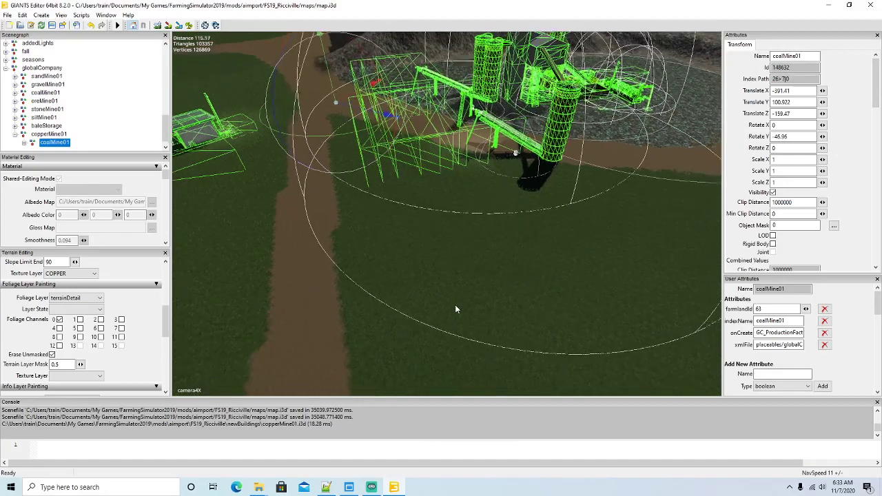
# - Set the foliage painting layer to grass and the terrain brush's RMB action to Subtract
pyautogui.click(98, 300)
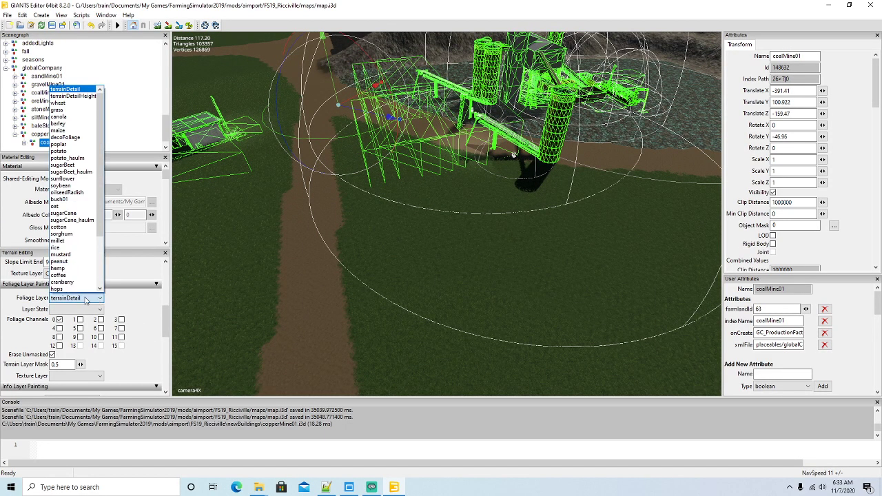
pyautogui.click(60, 110)
pyautogui.moveTo(167, 315); pyautogui.dragTo(167, 295)
pyautogui.click(85, 280)
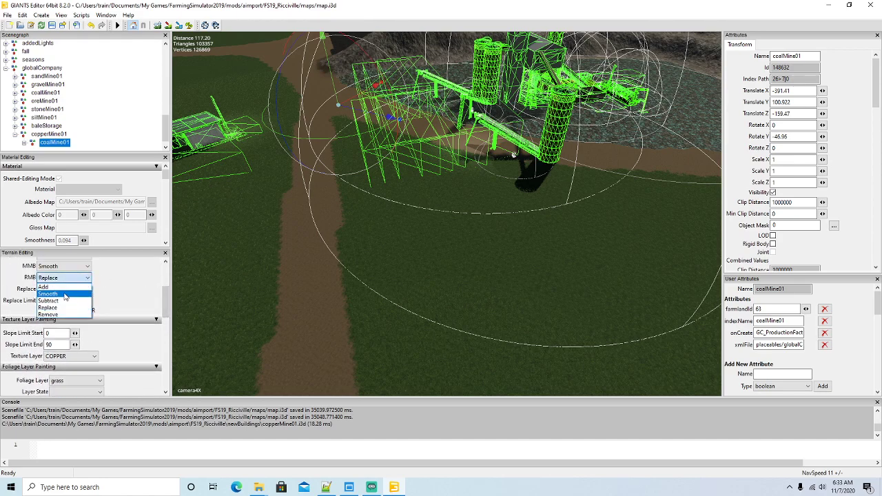
pyautogui.click(53, 303)
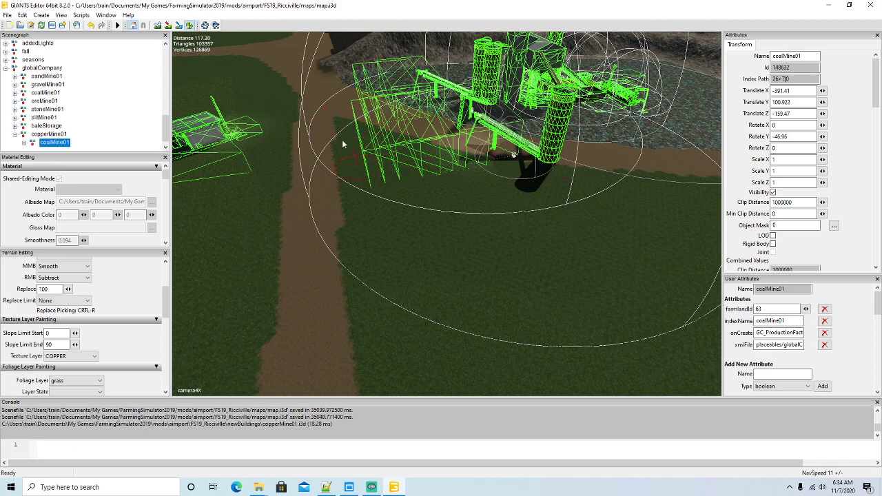
# - Paint the ROUGHDIRT texture over the grass in front of the mine's loading areas and toward its detached building
pyautogui.moveTo(167, 308)
pyautogui.mouseDown()
pyautogui.moveTo(166, 289)
pyautogui.moveTo(166, 307)
pyautogui.mouseUp()
pyautogui.click(93, 356)
pyautogui.scroll(10, 76, 275)
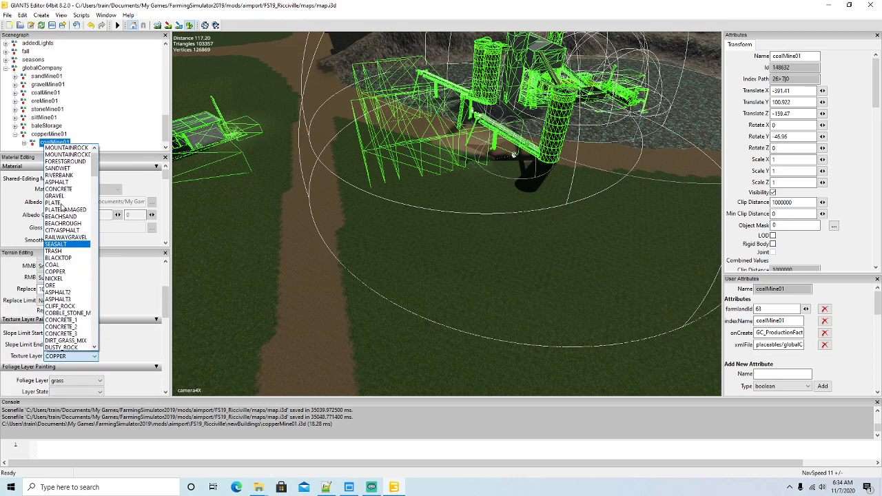
pyautogui.click(60, 154)
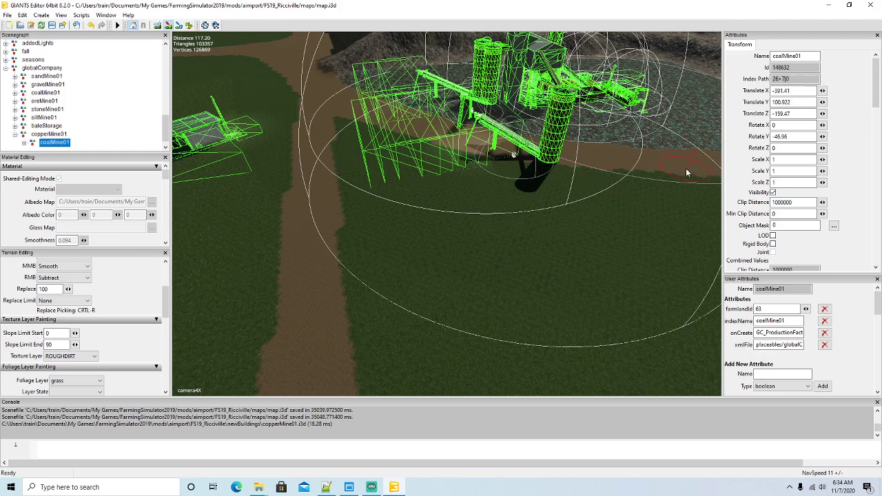
pyautogui.moveTo(644, 205)
pyautogui.mouseDown()
pyautogui.moveTo(687, 184)
pyautogui.moveTo(638, 218)
pyautogui.moveTo(549, 253)
pyautogui.moveTo(668, 223)
pyautogui.moveTo(514, 272)
pyautogui.mouseUp()
pyautogui.moveTo(423, 274)
pyautogui.mouseDown()
pyautogui.moveTo(418, 262)
pyautogui.moveTo(339, 228)
pyautogui.moveTo(274, 172)
pyautogui.mouseUp()
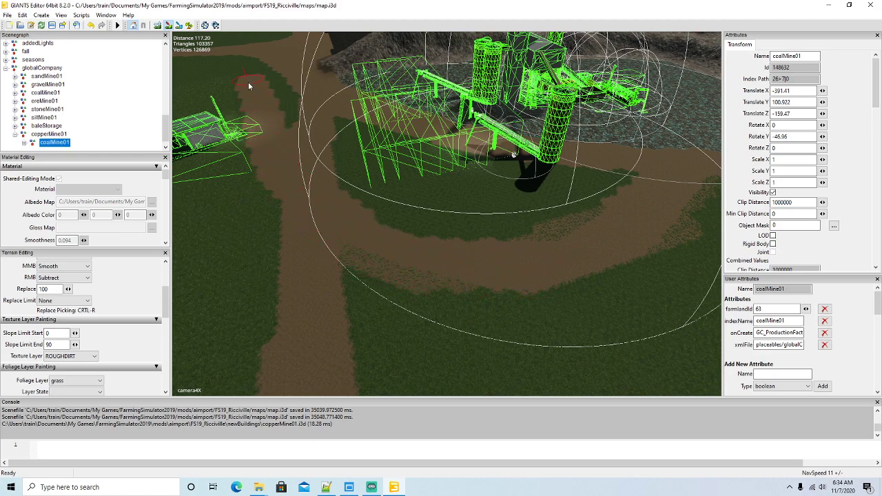
pyautogui.moveTo(247, 61)
pyautogui.mouseDown()
pyautogui.moveTo(295, 122)
pyautogui.moveTo(393, 207)
pyautogui.moveTo(484, 230)
pyautogui.moveTo(341, 167)
pyautogui.moveTo(607, 207)
pyautogui.moveTo(393, 160)
pyautogui.moveTo(592, 179)
pyautogui.mouseUp()
pyautogui.moveTo(435, 157)
pyautogui.mouseDown()
pyautogui.moveTo(332, 119)
pyautogui.moveTo(547, 177)
pyautogui.mouseUp()
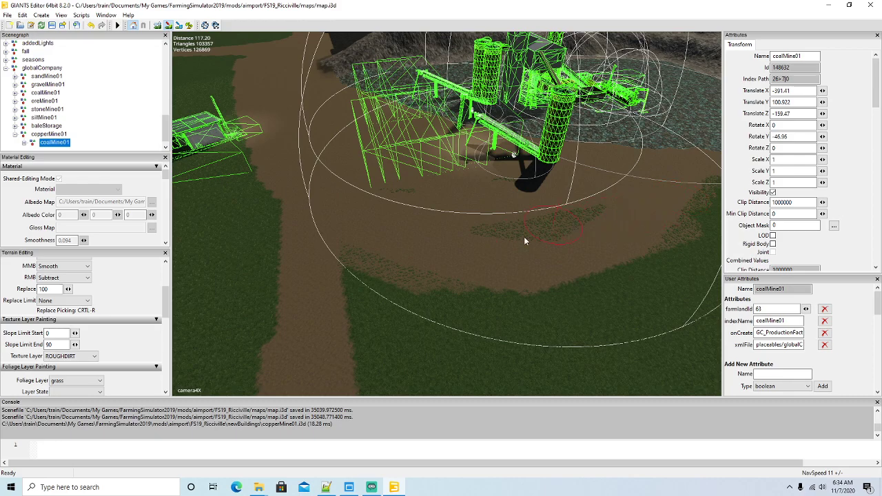
# - Finish the dirt edge toward the neighbouring pit and erase the grass foliage from the new dirt area
pyautogui.click(168, 23)
pyautogui.keyDown('alt'); pyautogui.moveTo(242, 83); pyautogui.dragTo(384, 138); pyautogui.keyUp('alt')
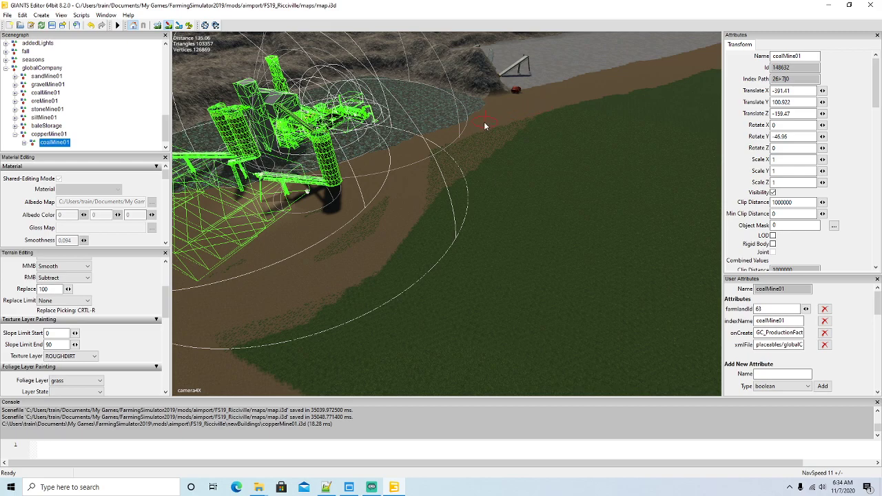
pyautogui.click(189, 25)
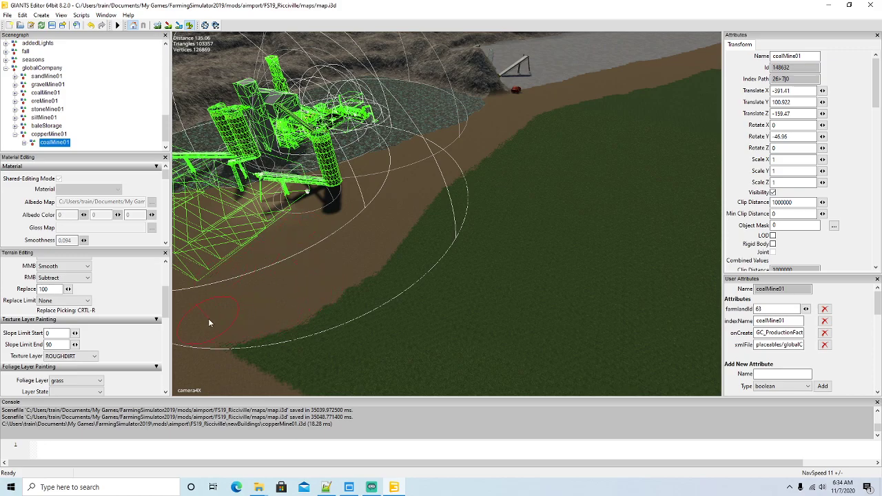
# - Paint the COPPER texture on the ground beneath the mine's loading areas and conveyors, extending the copper pit toward the road
pyautogui.keyDown('alt'); pyautogui.moveTo(451, 193); pyautogui.dragTo(425, 245); pyautogui.keyUp('alt')
pyautogui.scroll(-5, 425, 244)
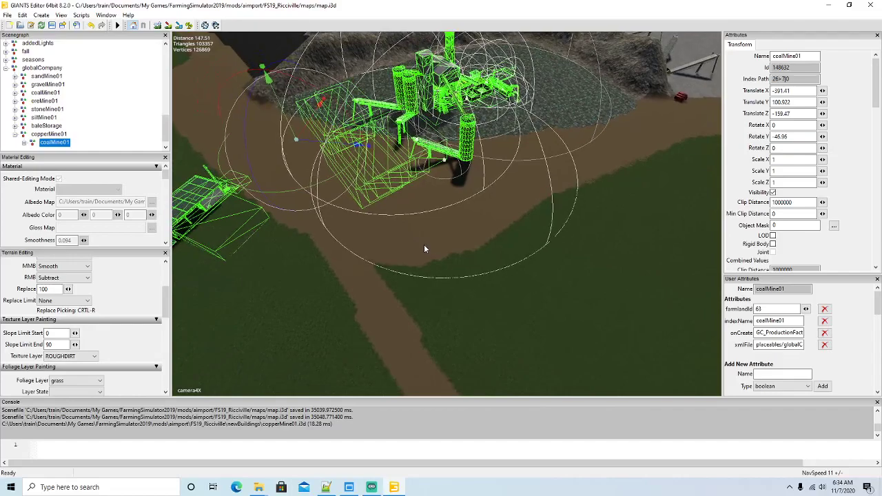
pyautogui.scroll(-2, 425, 248)
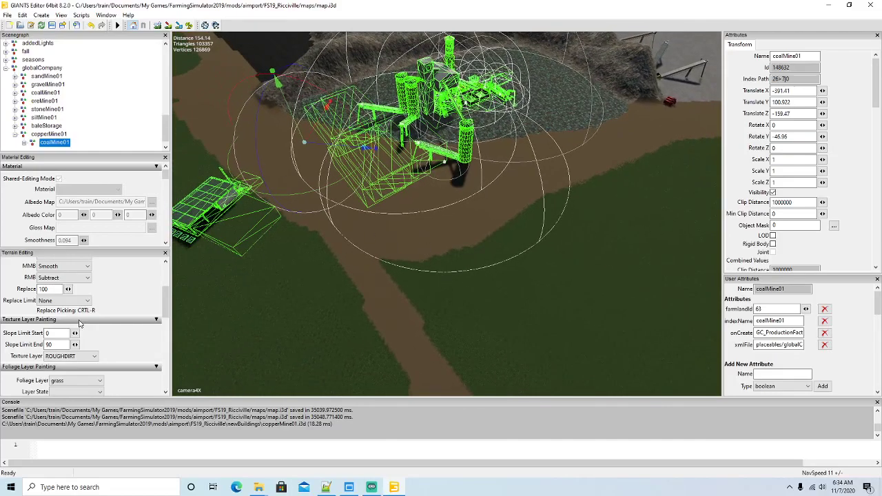
pyautogui.click(69, 356)
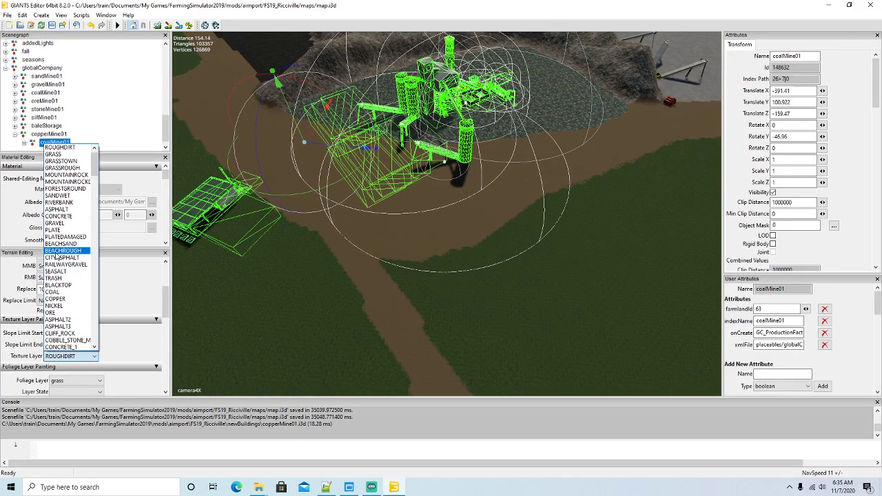
pyautogui.click(56, 298)
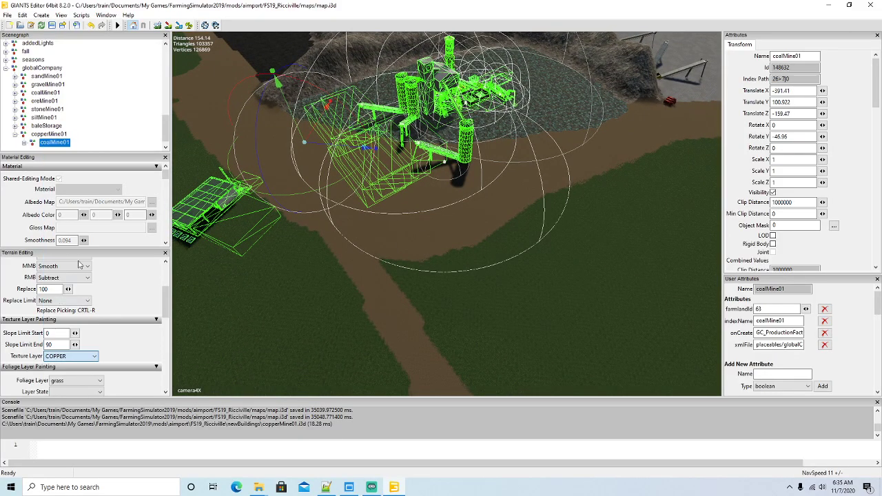
pyautogui.click(169, 26)
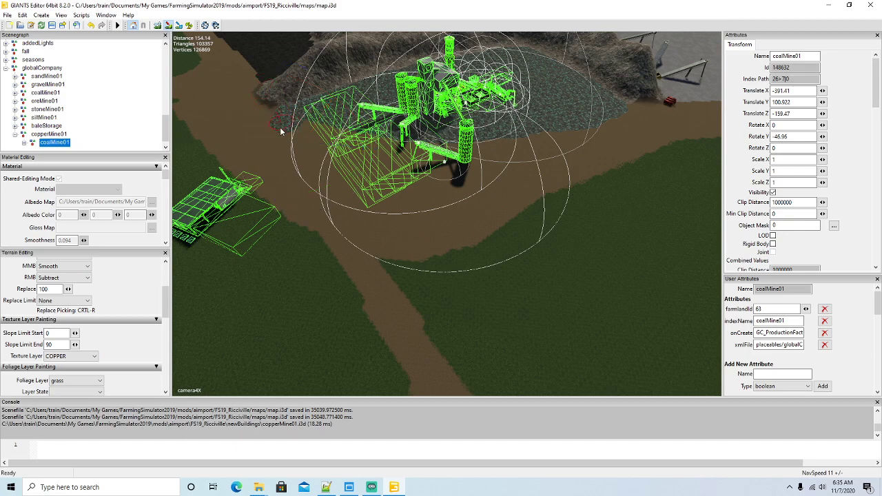
pyautogui.moveTo(283, 152)
pyautogui.mouseDown()
pyautogui.moveTo(352, 190)
pyautogui.moveTo(391, 193)
pyautogui.moveTo(346, 200)
pyautogui.moveTo(396, 201)
pyautogui.moveTo(609, 118)
pyautogui.moveTo(426, 205)
pyautogui.moveTo(366, 205)
pyautogui.mouseUp()
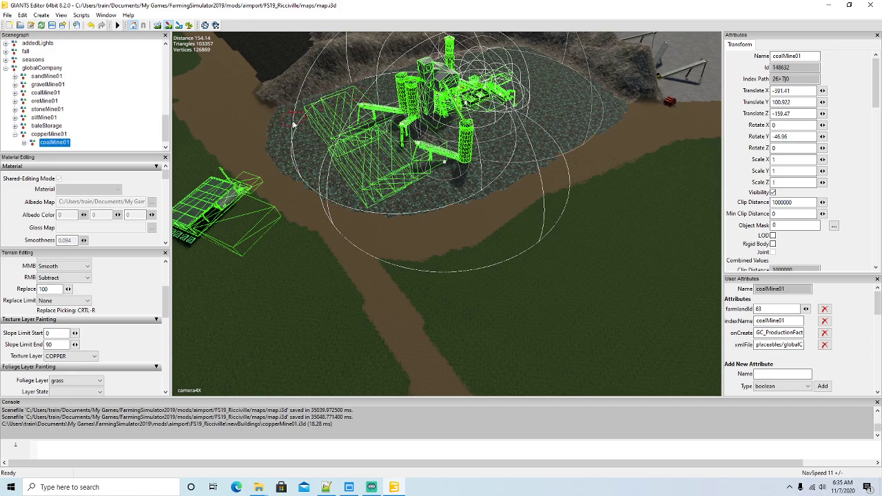
# - Examine the dirt road and the hill foot between the copper pit and the neighbouring pit
pyautogui.click(169, 26)
pyautogui.moveTo(523, 269)
pyautogui.keyDown('alt'); pyautogui.mouseDown()
pyautogui.moveTo(400, 240)
pyautogui.moveTo(431, 220)
pyautogui.moveTo(425, 210)
pyautogui.mouseUp(); pyautogui.keyUp('alt')
pyautogui.scroll(3, 404, 235)
pyautogui.scroll(5, 430, 220)
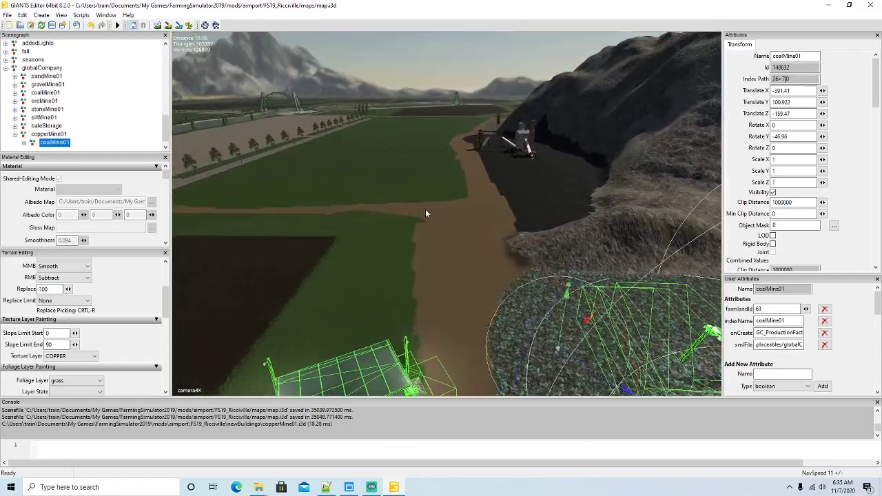
pyautogui.scroll(5, 426, 210)
pyautogui.scroll(6, 425, 213)
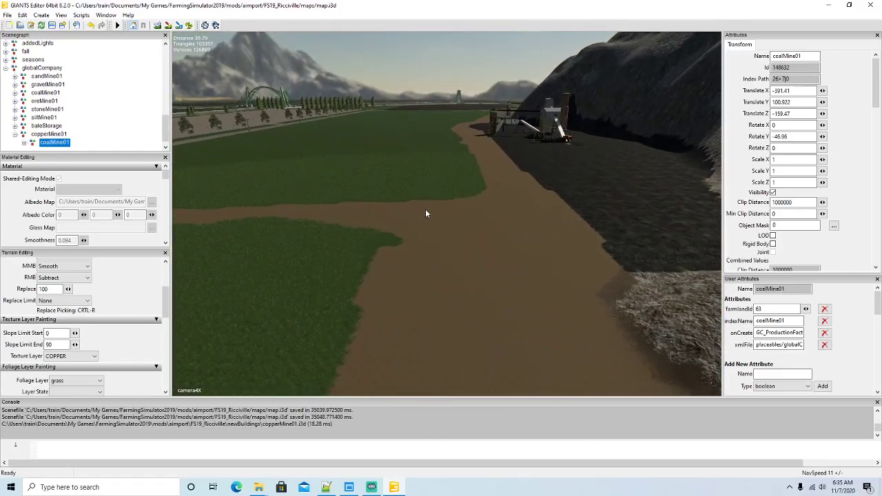
pyautogui.keyDown('alt'); pyautogui.moveTo(427, 211); pyautogui.dragTo(356, 270); pyautogui.keyUp('alt')
pyautogui.scroll(-5, 391, 248)
pyautogui.scroll(-2, 355, 246)
pyautogui.scroll(2, 351, 255)
pyautogui.scroll(-3, 351, 255)
pyautogui.scroll(3, 404, 276)
pyautogui.scroll(-4, 324, 263)
pyautogui.scroll(1, 320, 266)
# - Flatten the foot of the hill between the two pits using the terrain brush's RMB Replace action at height 100.922
pyautogui.click(52, 291)
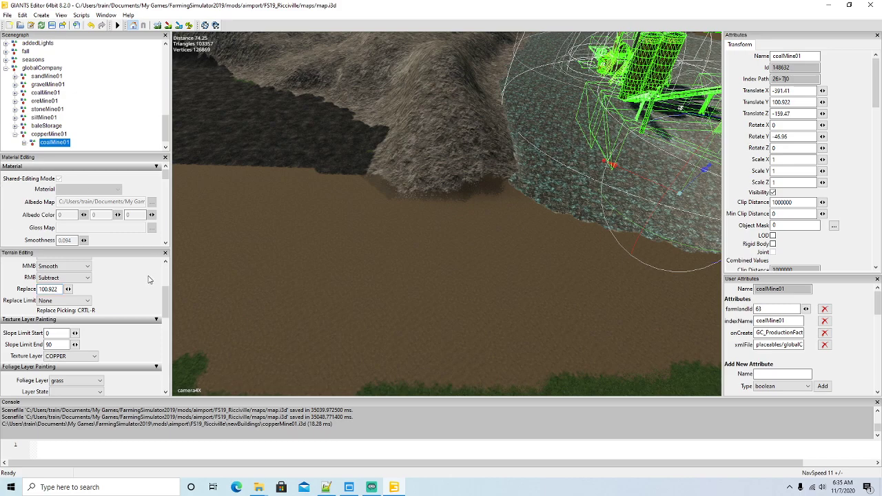
pyautogui.click(64, 277)
pyautogui.click(59, 297)
pyautogui.click(158, 25)
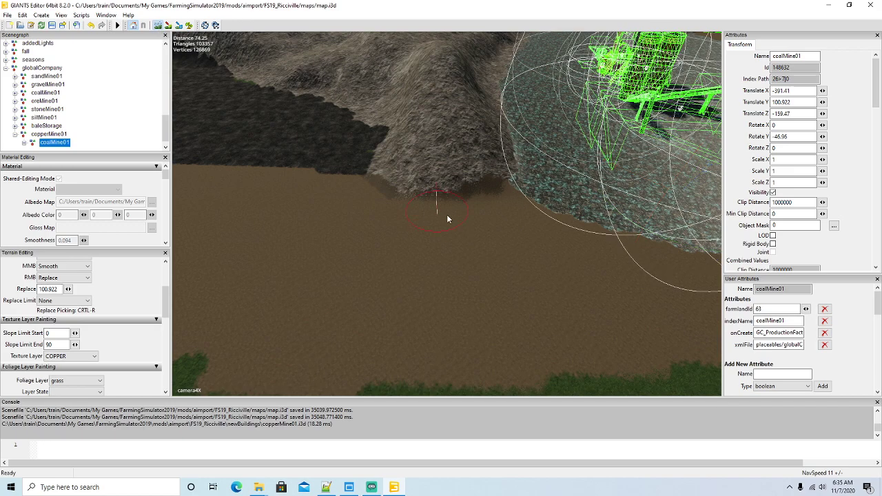
pyautogui.moveTo(450, 207)
pyautogui.mouseDown(button='right')
pyautogui.moveTo(514, 177)
pyautogui.moveTo(507, 158)
pyautogui.moveTo(524, 144)
pyautogui.moveTo(516, 104)
pyautogui.moveTo(513, 148)
pyautogui.moveTo(479, 187)
pyautogui.moveTo(424, 198)
pyautogui.moveTo(379, 165)
pyautogui.moveTo(465, 170)
pyautogui.moveTo(501, 155)
pyautogui.moveTo(413, 170)
pyautogui.moveTo(395, 161)
pyautogui.moveTo(482, 146)
pyautogui.moveTo(495, 124)
pyautogui.moveTo(482, 114)
pyautogui.moveTo(414, 135)
pyautogui.mouseUp(button='right')
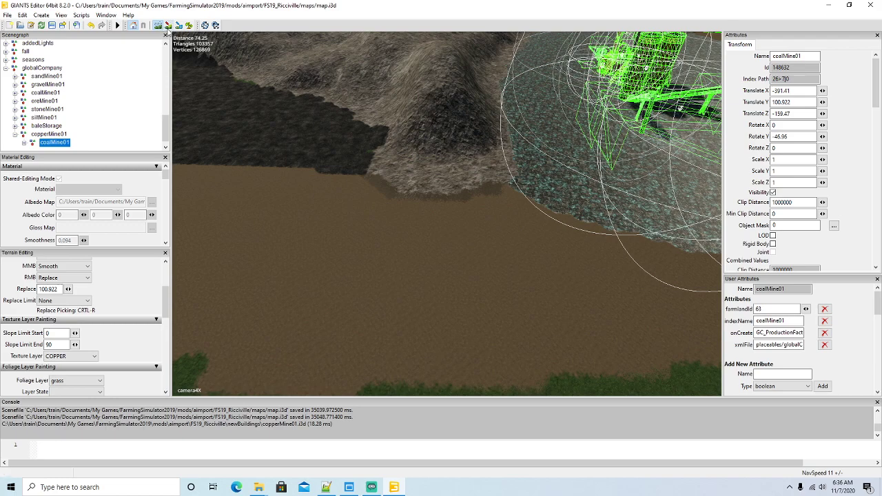
# - Paint the ROUGHDIRT texture over the flattened hill foot between the two pits, removing the stray COPPER patch from the road
pyautogui.click(354, 231)
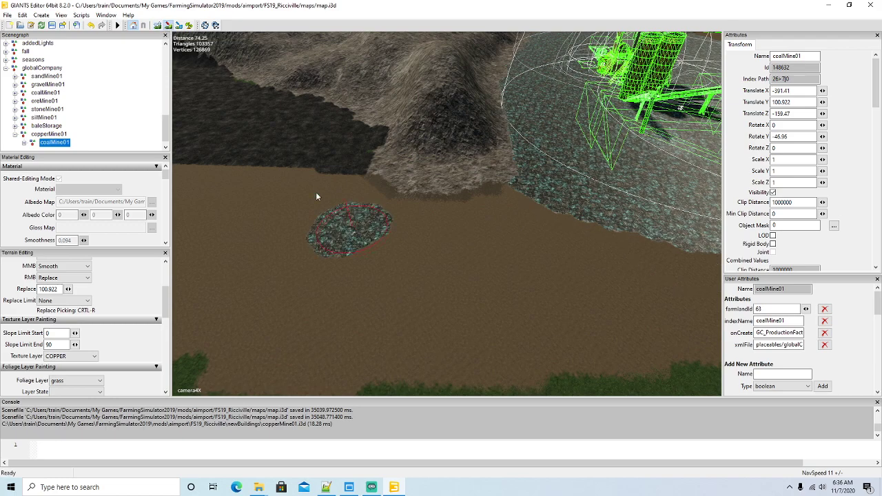
pyautogui.click(90, 25)
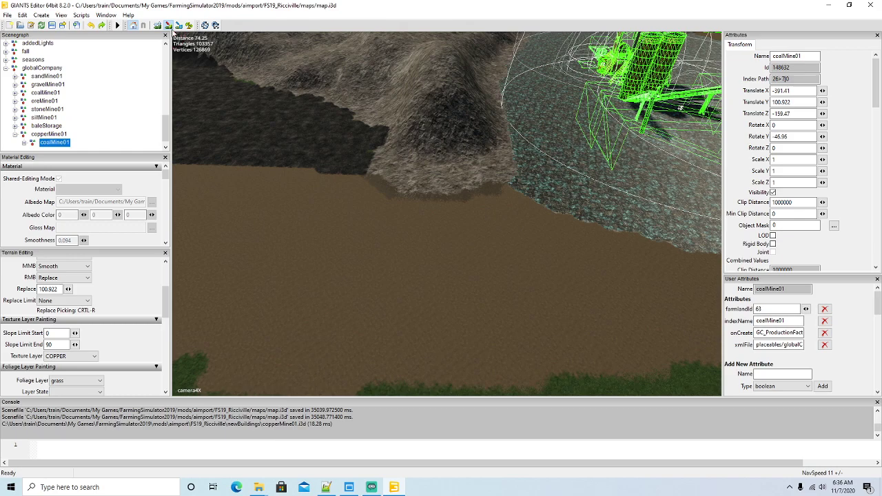
pyautogui.click(84, 356)
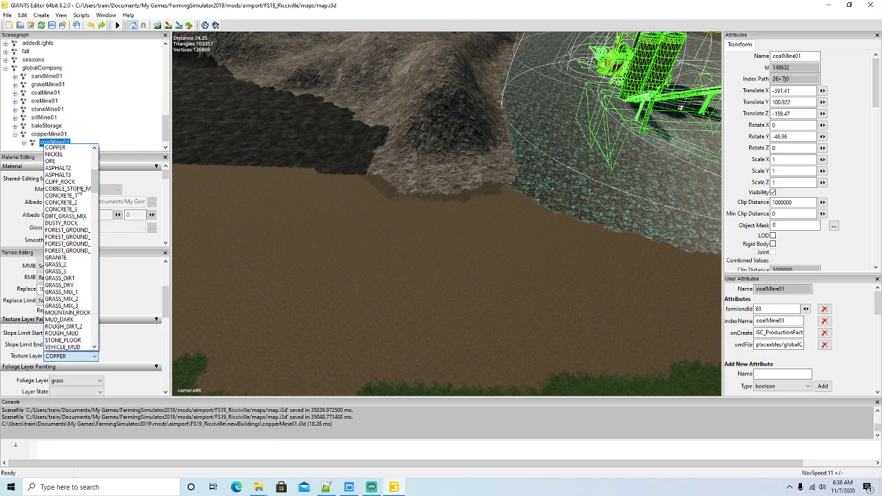
pyautogui.click(65, 149)
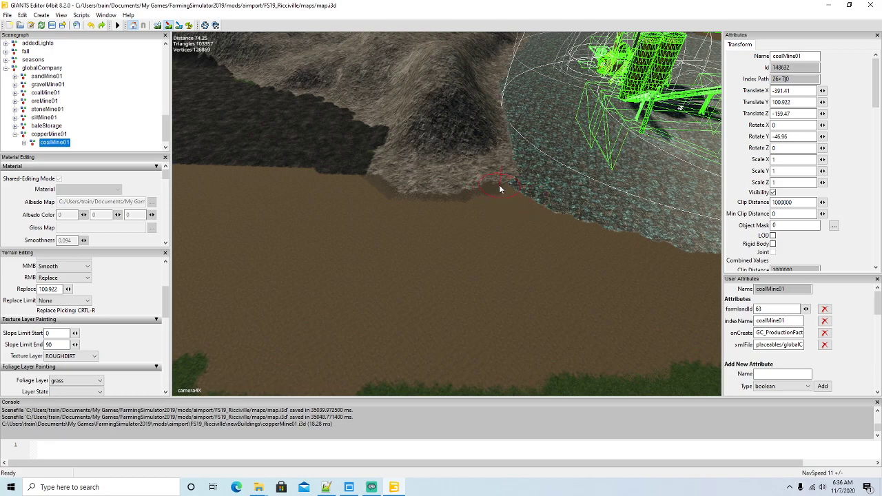
pyautogui.moveTo(487, 187); pyautogui.dragTo(505, 175)
pyautogui.moveTo(384, 171)
pyautogui.mouseDown()
pyautogui.moveTo(459, 197)
pyautogui.moveTo(379, 197)
pyautogui.mouseUp()
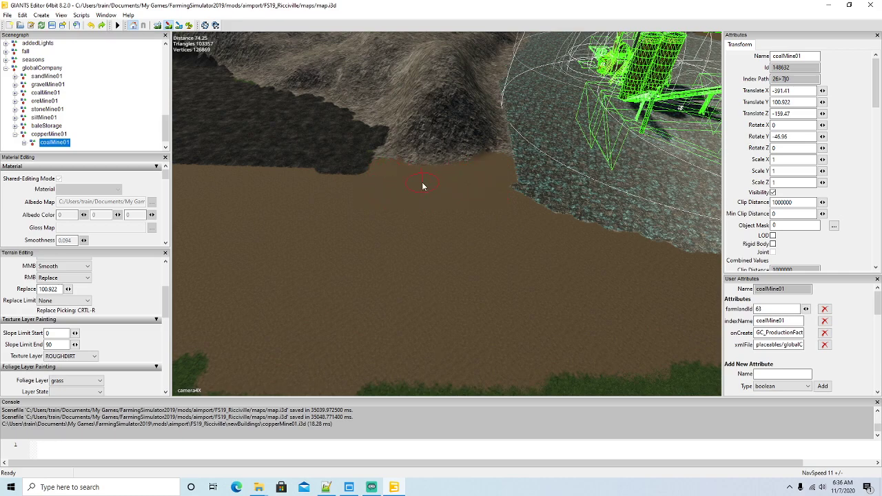
# - Move farmHutR against the hill foot beside the copper pit, at about X 29.7, Z -23.9, with Rotate Y about 71.7
pyautogui.keyDown('alt'); pyautogui.moveTo(303, 197); pyautogui.dragTo(541, 228); pyautogui.keyUp('alt')
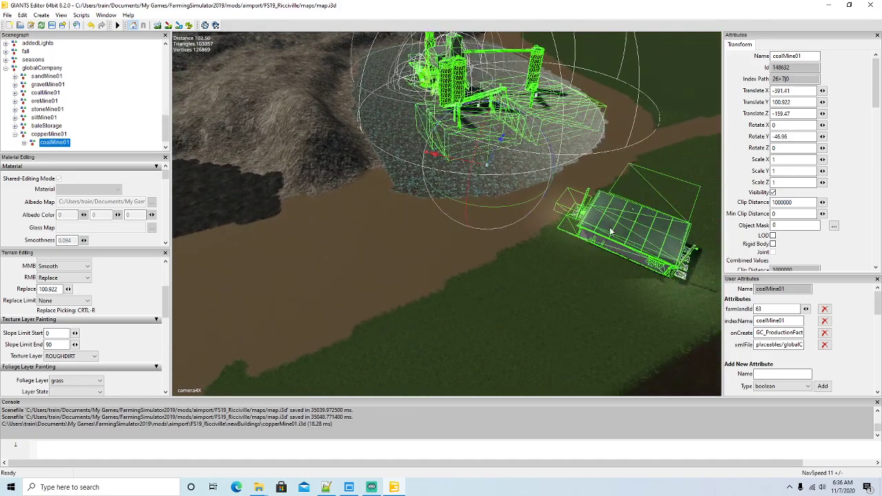
pyautogui.click(627, 261)
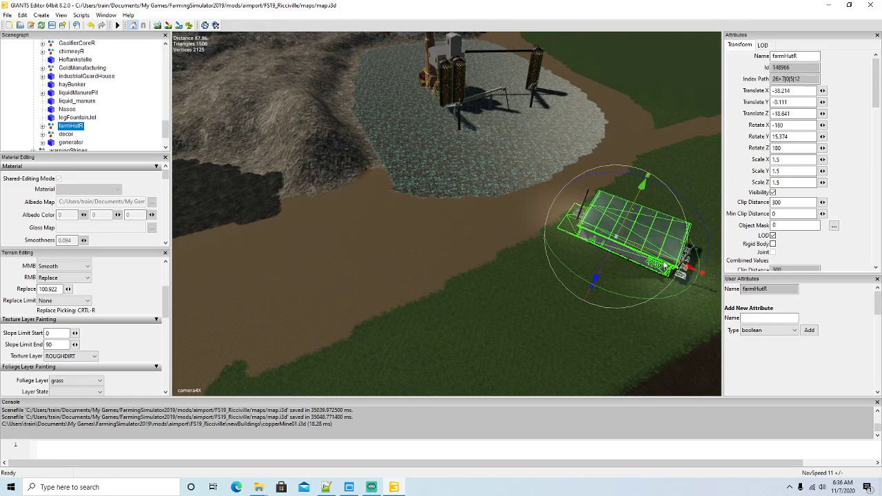
pyautogui.moveTo(665, 262); pyautogui.dragTo(312, 217)
pyautogui.keyDown('alt'); pyautogui.moveTo(411, 269); pyautogui.dragTo(352, 260); pyautogui.keyUp('alt')
pyautogui.scroll(4, 351, 261)
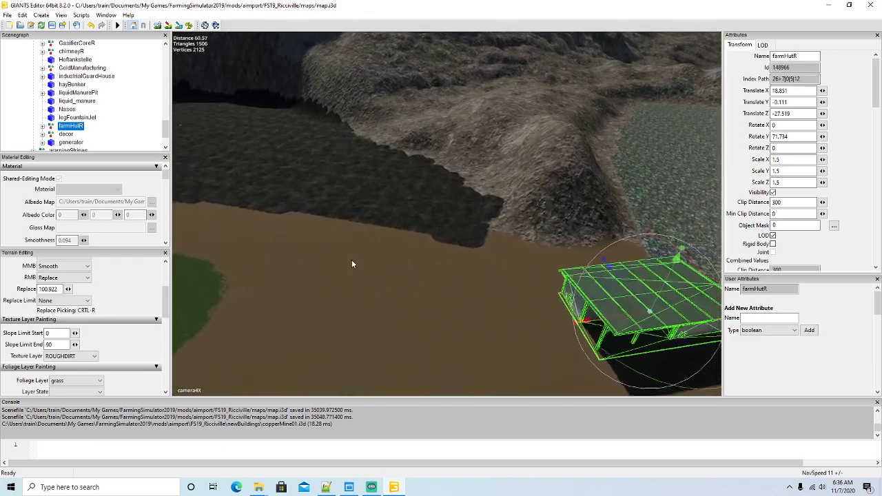
pyautogui.press('f')
pyautogui.moveTo(479, 216); pyautogui.dragTo(409, 186)
# - Examine the farm hut's placement against the hillside and the copper ground from several angles
pyautogui.keyDown('alt'); pyautogui.moveTo(406, 237); pyautogui.dragTo(382, 213); pyautogui.keyUp('alt')
pyautogui.scroll(8, 381, 213)
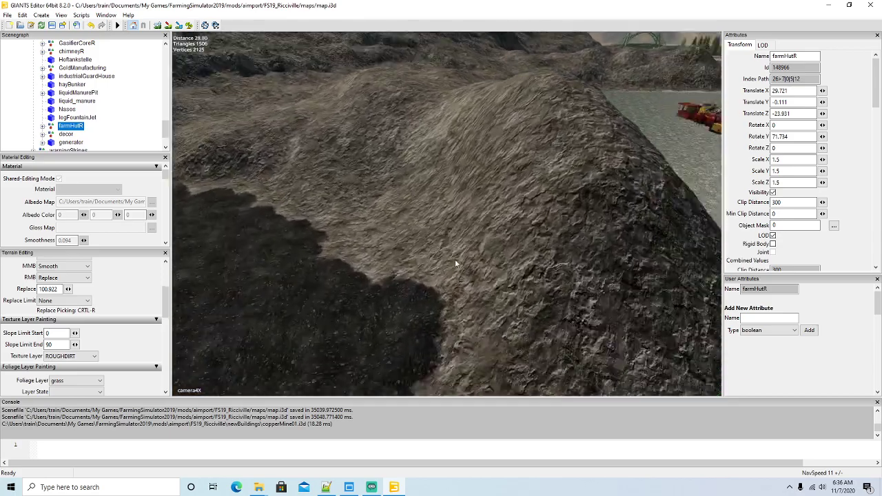
pyautogui.keyDown('alt'); pyautogui.moveTo(455, 261); pyautogui.dragTo(609, 220); pyautogui.keyUp('alt')
pyautogui.scroll(6, 609, 220)
pyautogui.keyDown('alt'); pyautogui.moveTo(413, 231); pyautogui.dragTo(391, 262); pyautogui.keyUp('alt')
pyautogui.scroll(-7, 345, 249)
pyautogui.scroll(-2, 391, 262)
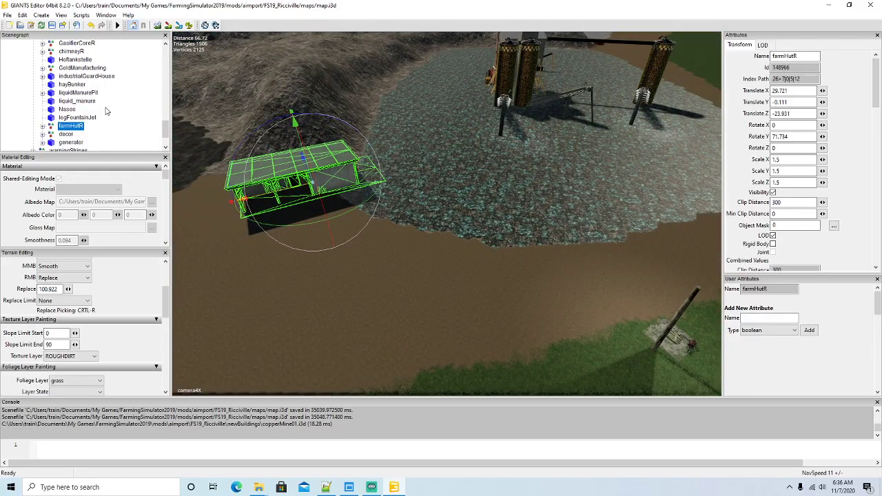
# - Move the powerPole beside the manure pit to the hut's hillside corner, at about X 31.3, Z -13.8
pyautogui.scroll(1, 104, 107)
pyautogui.scroll(1, 99, 102)
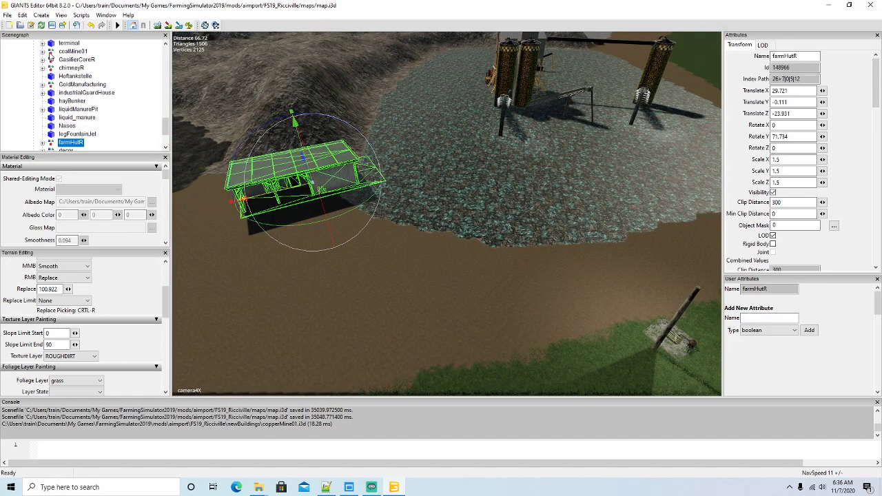
pyautogui.click(49, 53)
pyautogui.keyDown('alt'); pyautogui.moveTo(430, 232); pyautogui.dragTo(339, 199); pyautogui.keyUp('alt')
pyautogui.keyDown('alt'); pyautogui.moveTo(389, 261); pyautogui.dragTo(496, 276); pyautogui.keyUp('alt')
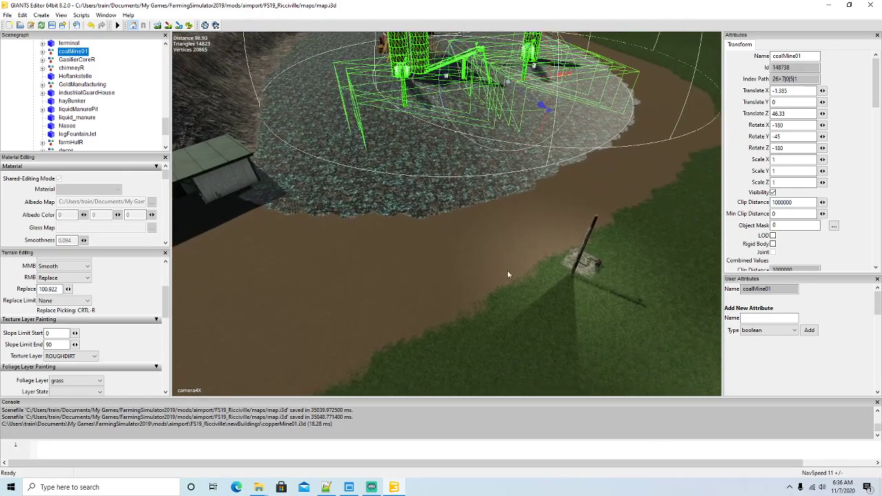
pyautogui.click(580, 261)
pyautogui.moveTo(535, 249); pyautogui.dragTo(200, 116)
pyautogui.keyDown('alt'); pyautogui.moveTo(343, 256); pyautogui.dragTo(290, 219); pyautogui.keyUp('alt')
pyautogui.keyDown('alt'); pyautogui.moveTo(290, 219); pyautogui.dragTo(380, 279, button='right'); pyautogui.keyUp('alt')
pyautogui.moveTo(506, 281); pyautogui.dragTo(521, 328)
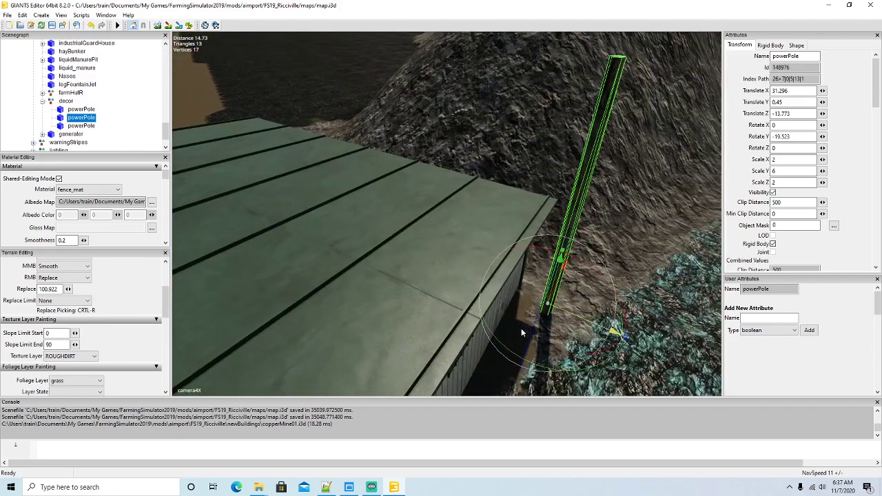
pyautogui.moveTo(574, 316); pyautogui.dragTo(224, 291)
# - Move another powerPole to the hut's opposite rear corner near the neighbouring pit, at about X 40.2, Z -34.2
pyautogui.scroll(-8, 514, 333)
pyautogui.click(610, 297)
pyautogui.keyDown('alt'); pyautogui.moveTo(467, 303); pyautogui.dragTo(386, 291); pyautogui.keyUp('alt')
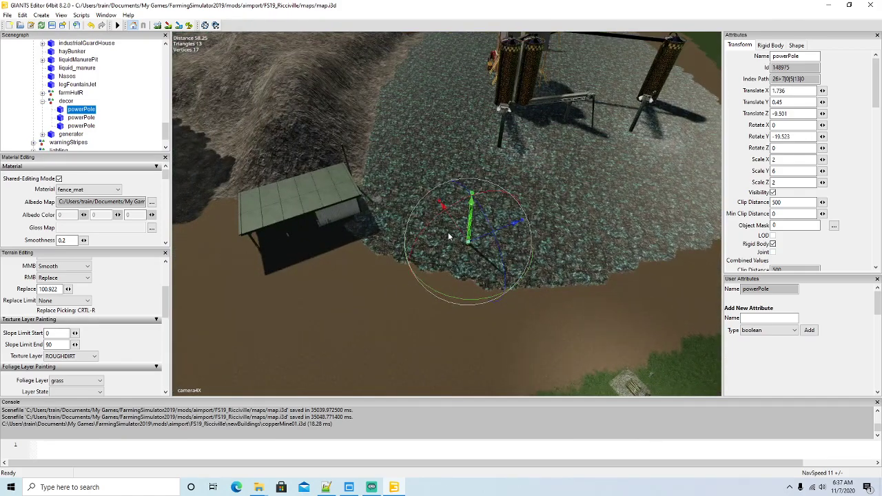
pyautogui.moveTo(454, 226); pyautogui.dragTo(246, 267)
pyautogui.keyDown('alt'); pyautogui.moveTo(299, 246); pyautogui.dragTo(369, 284); pyautogui.keyUp('alt')
pyautogui.scroll(8, 276, 221)
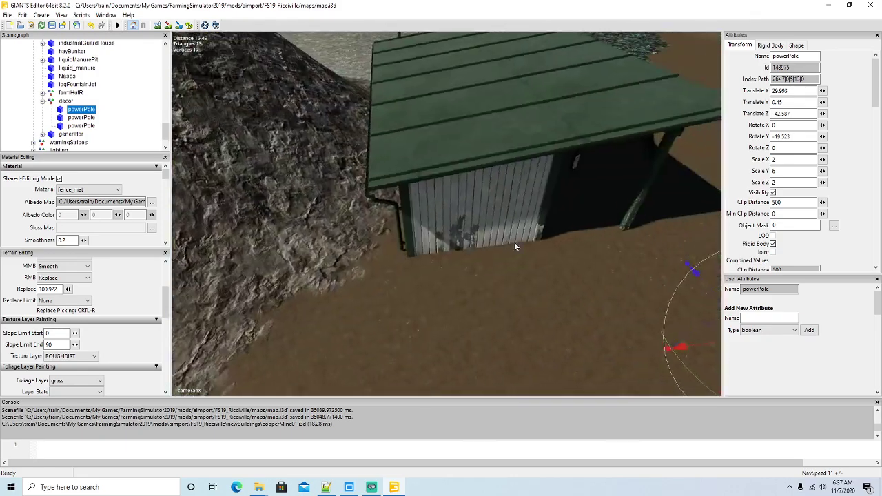
pyautogui.scroll(-5, 515, 243)
pyautogui.scroll(5, 482, 264)
pyautogui.moveTo(322, 317); pyautogui.dragTo(421, 273)
pyautogui.moveTo(355, 259); pyautogui.dragTo(501, 268)
pyautogui.scroll(-6, 425, 282)
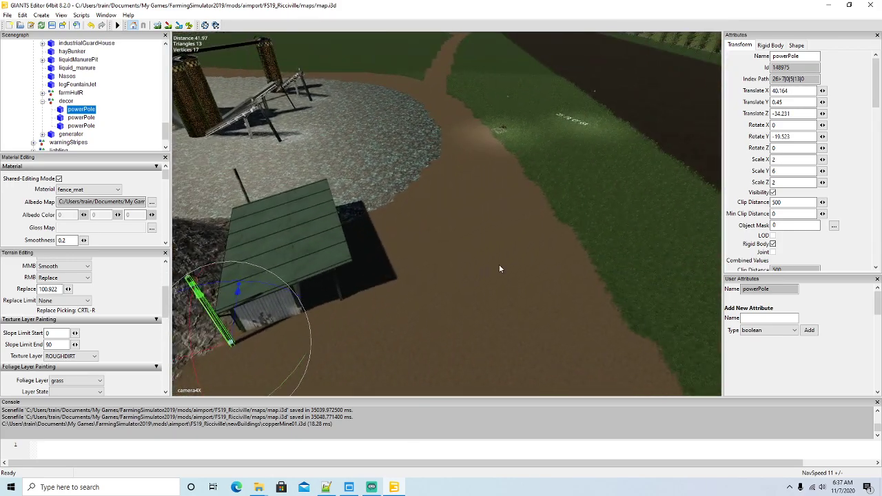
# - Move liquidManurePit from the grass edge across the dirt road toward the farm hut
pyautogui.keyDown('alt'); pyautogui.moveTo(502, 201); pyautogui.dragTo(438, 317); pyautogui.keyUp('alt')
pyautogui.scroll(8, 503, 172)
pyautogui.scroll(-4, 536, 171)
pyautogui.click(438, 318)
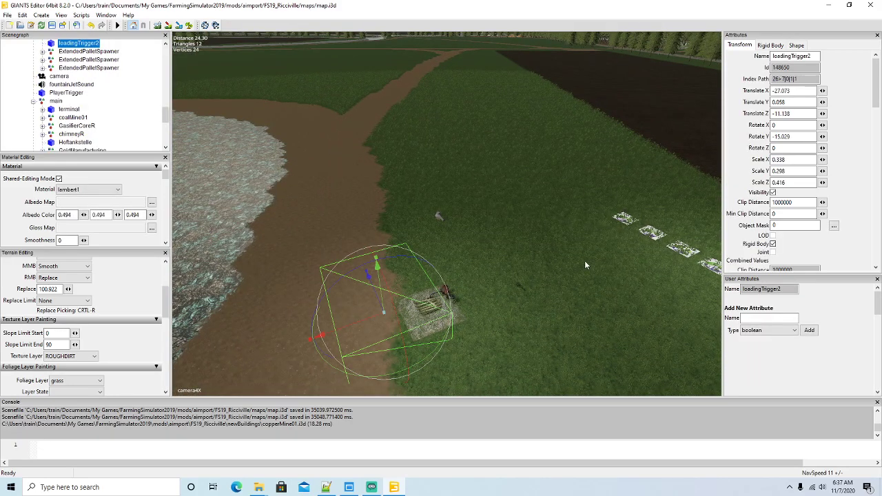
pyautogui.keyDown('alt'); pyautogui.moveTo(586, 260); pyautogui.dragTo(492, 293); pyautogui.keyUp('alt')
pyautogui.scroll(-4, 492, 293)
pyautogui.scroll(-4, 105, 118)
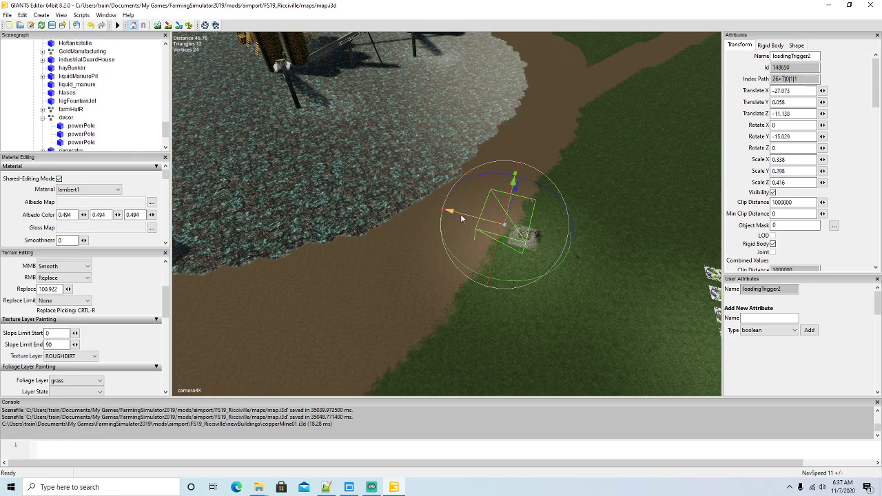
pyautogui.click(517, 243)
pyautogui.moveTo(549, 246); pyautogui.dragTo(405, 198)
# - Place liquidManurePit against the hut's side wall at about X 23.5, Z -15.6, with Rotate Y about 72.3
pyautogui.keyDown('alt'); pyautogui.moveTo(448, 167); pyautogui.dragTo(457, 110); pyautogui.keyUp('alt')
pyautogui.scroll(4, 448, 131)
pyautogui.keyDown('alt'); pyautogui.moveTo(441, 148); pyautogui.dragTo(405, 243); pyautogui.keyUp('alt')
pyautogui.moveTo(553, 283); pyautogui.dragTo(445, 205)
pyautogui.moveTo(512, 233); pyautogui.dragTo(347, 254)
pyautogui.scroll(3, 360, 237)
pyautogui.moveTo(466, 250); pyautogui.dragTo(473, 279)
pyautogui.moveTo(477, 326); pyautogui.dragTo(482, 328)
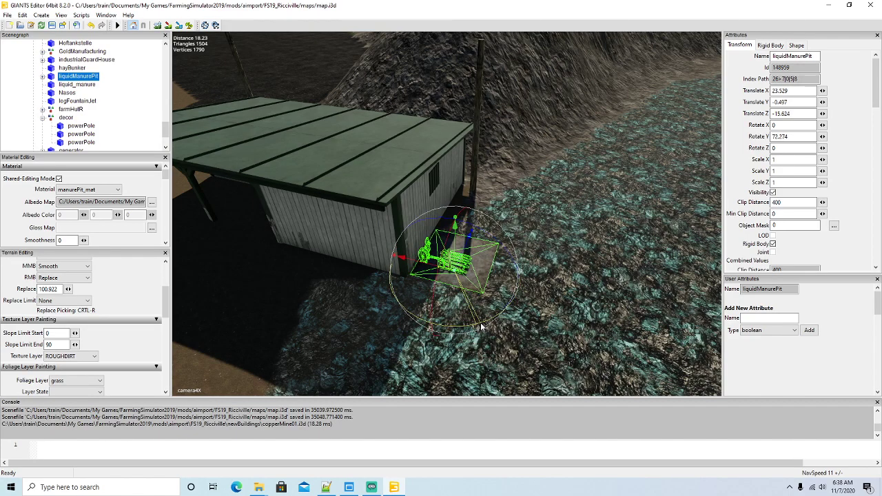
# - Move loadingTrigger2 from the dirt road to the copper ground beside the hut, at about X 17.4, Z -15.2
pyautogui.scroll(-10, 482, 328)
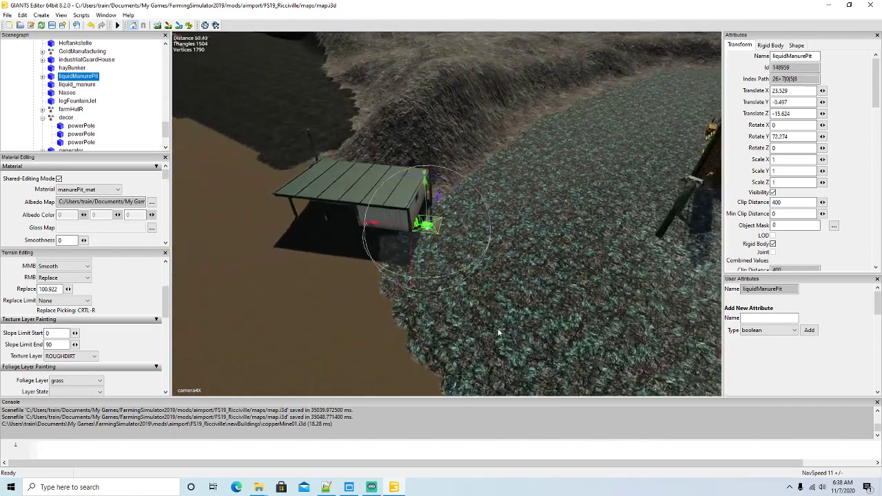
pyautogui.keyDown('alt'); pyautogui.moveTo(517, 338); pyautogui.dragTo(542, 337); pyautogui.keyUp('alt')
pyautogui.scroll(5, 98, 109)
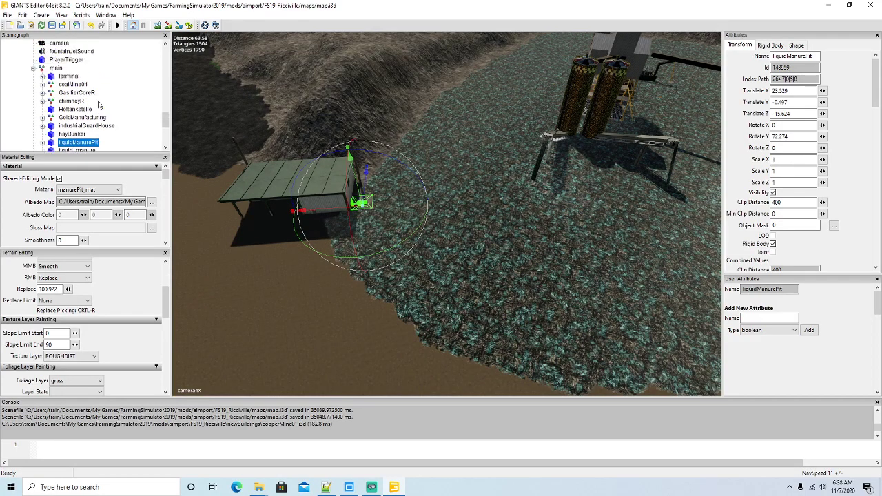
pyautogui.click(55, 94)
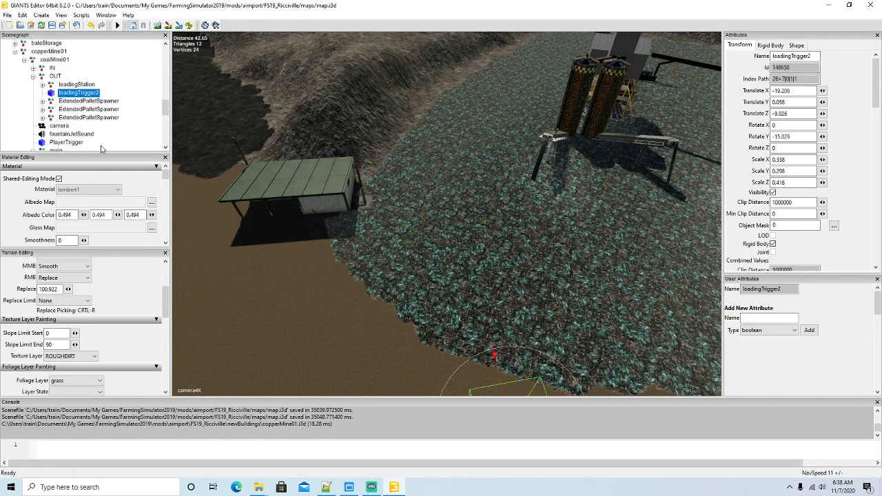
pyautogui.press('f')
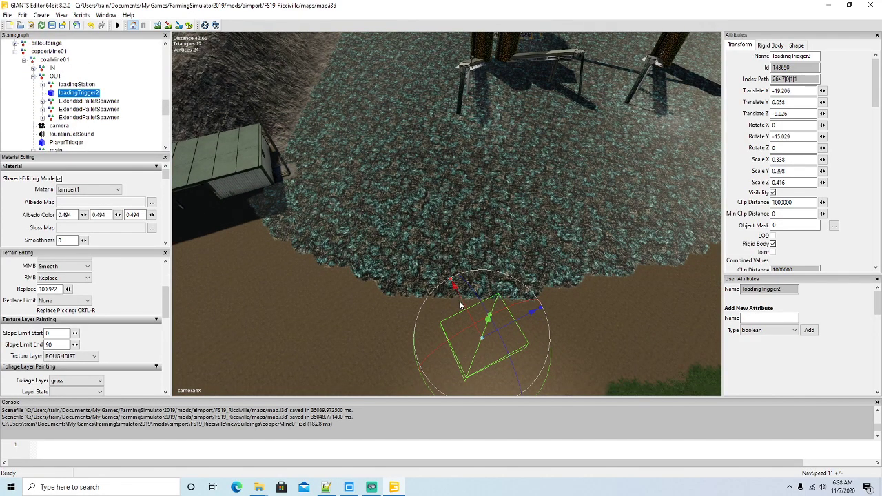
pyautogui.moveTo(462, 305); pyautogui.dragTo(415, 183)
pyautogui.moveTo(445, 146); pyautogui.dragTo(343, 182)
# - Align loadingTrigger2 over the manure pit at about X 21.3, Z -14.1, with Rotate Y about -19.6
pyautogui.keyDown('alt'); pyautogui.moveTo(416, 229); pyautogui.dragTo(355, 199); pyautogui.keyUp('alt')
pyautogui.scroll(4, 354, 200)
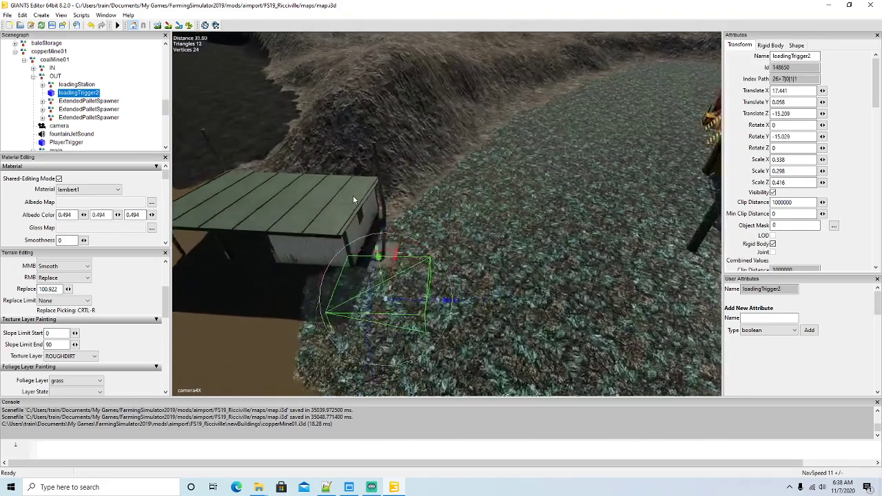
pyautogui.scroll(3, 351, 211)
pyautogui.moveTo(405, 245); pyautogui.dragTo(444, 198)
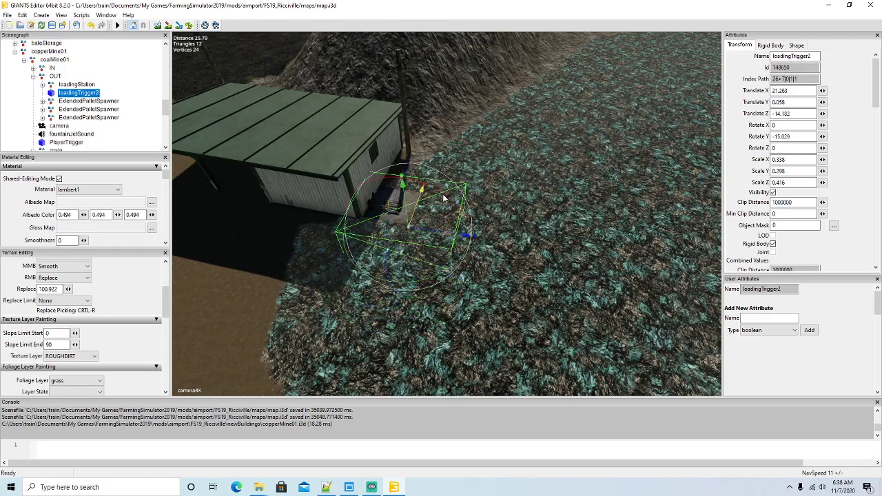
pyautogui.click(428, 279)
pyautogui.click(420, 235)
pyautogui.moveTo(437, 275); pyautogui.dragTo(432, 281)
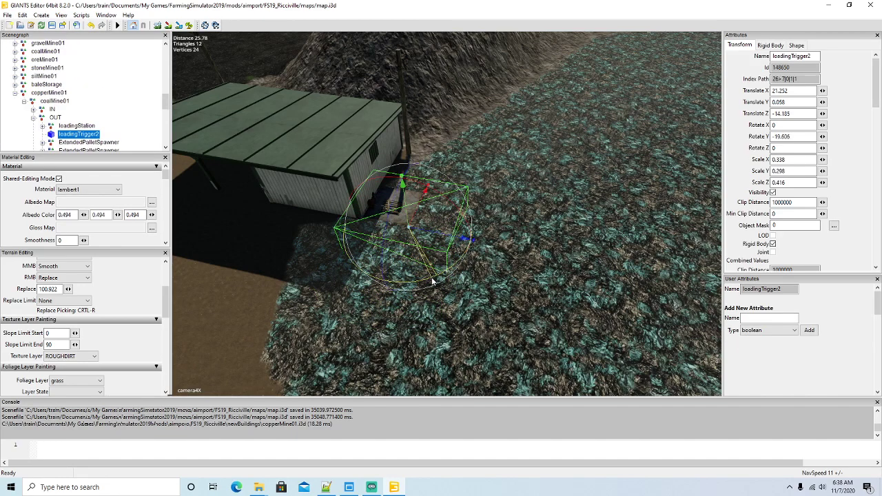
# - Move the second outdoorlighting group from the grass edge to the green hut, at about X 31.9, Z -14.2
pyautogui.moveTo(463, 242); pyautogui.dragTo(656, 289)
pyautogui.scroll(-4, 448, 278)
pyautogui.click(452, 285)
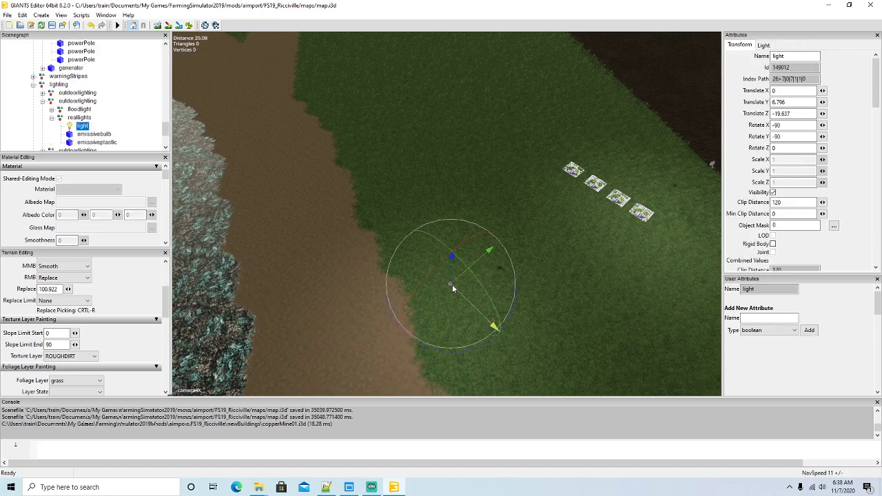
pyautogui.click(42, 101)
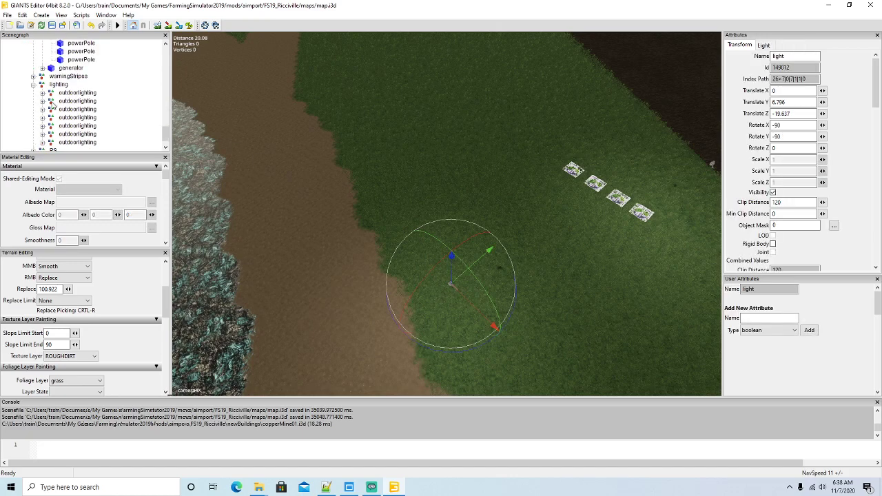
pyautogui.click(67, 102)
pyautogui.keyDown('alt'); pyautogui.moveTo(359, 187); pyautogui.dragTo(244, 212); pyautogui.keyUp('alt')
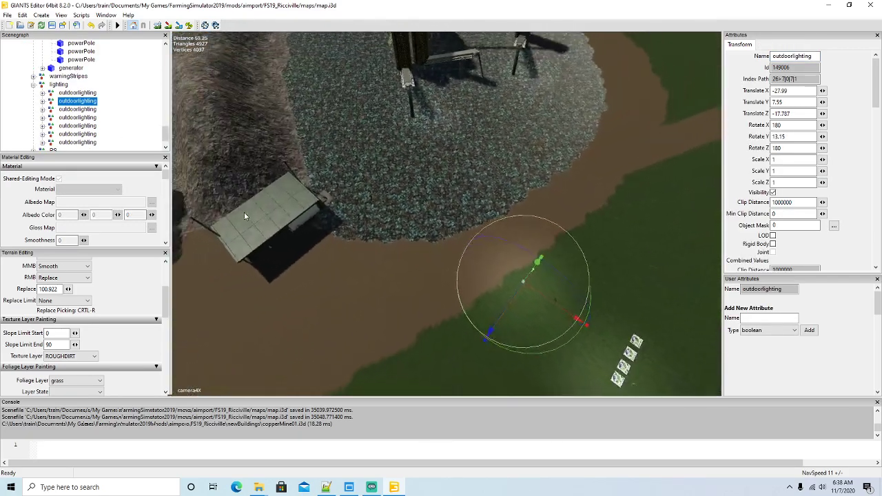
pyautogui.moveTo(541, 294); pyautogui.dragTo(200, 210)
# - Align the second outdoorlighting group with the pole behind the hut, at about X 32.2, Z -16.1
pyautogui.scroll(5, 315, 232)
pyautogui.scroll(5, 304, 202)
pyautogui.keyDown('alt'); pyautogui.moveTo(398, 220); pyautogui.dragTo(534, 220); pyautogui.keyUp('alt')
pyautogui.scroll(5, 619, 206)
pyautogui.keyDown('alt'); pyautogui.moveTo(618, 205); pyautogui.dragTo(511, 233); pyautogui.keyUp('alt')
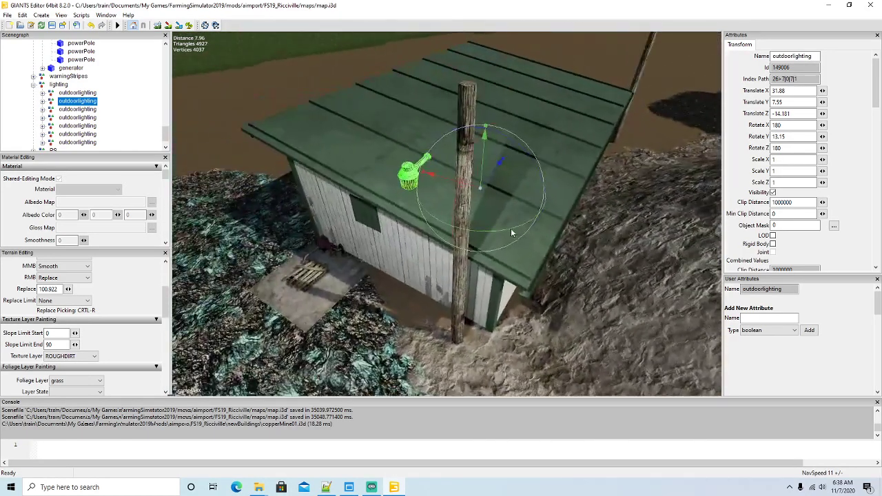
pyautogui.moveTo(493, 178)
pyautogui.mouseDown()
pyautogui.moveTo(507, 156)
pyautogui.moveTo(559, 127)
pyautogui.mouseUp()
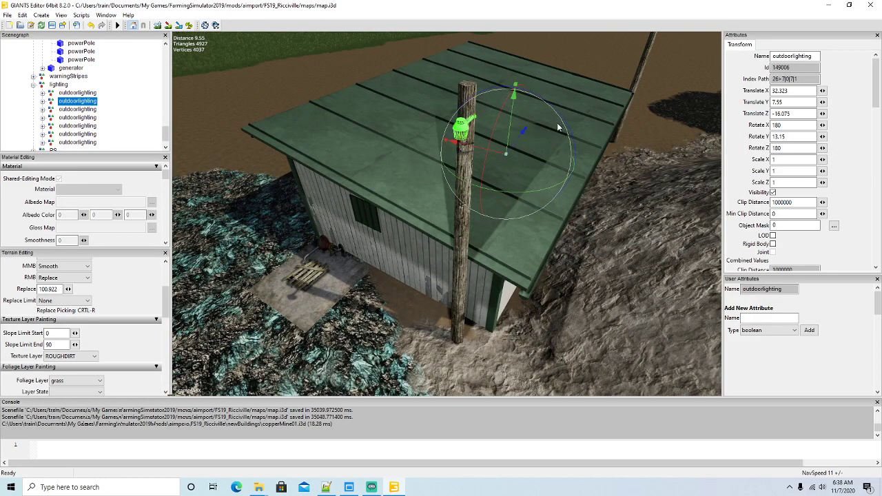
pyautogui.moveTo(477, 148); pyautogui.dragTo(477, 131)
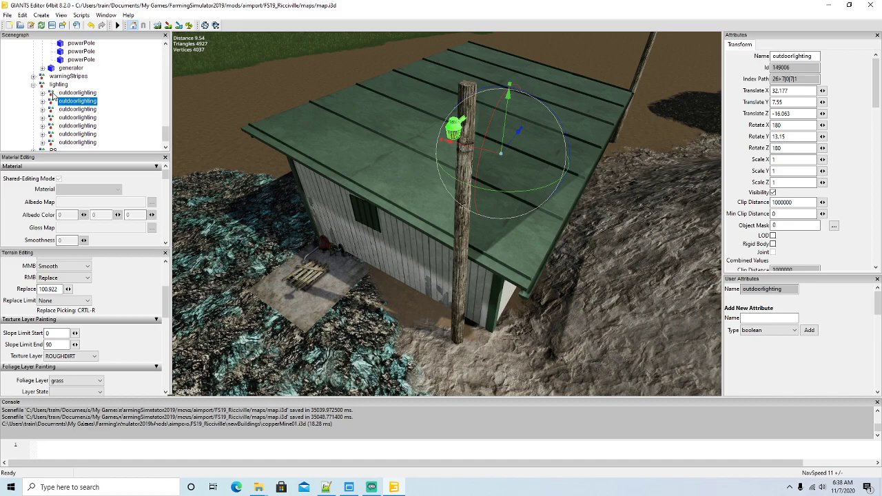
# - Move the first outdoorlighting group over the dirt road toward the pole at the hut's front
pyautogui.click(53, 94)
pyautogui.keyDown('alt'); pyautogui.moveTo(388, 181); pyautogui.dragTo(318, 135); pyautogui.keyUp('alt')
pyautogui.scroll(-5, 370, 175)
pyautogui.moveTo(252, 89); pyautogui.dragTo(666, 199)
pyautogui.keyDown('alt'); pyautogui.moveTo(566, 224); pyautogui.dragTo(597, 218); pyautogui.keyUp('alt')
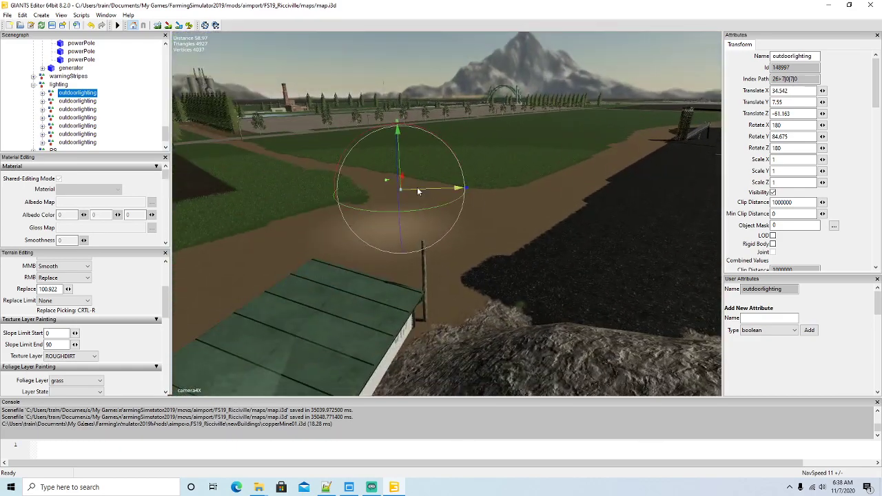
pyautogui.moveTo(404, 181); pyautogui.dragTo(314, 261)
# - Fit the first outdoorlighting group to the front pole at about X 39.6, Y 8.0, Z -32.2, with Rotate Y about -6.0
pyautogui.keyDown('alt'); pyautogui.moveTo(315, 262); pyautogui.dragTo(423, 303); pyautogui.keyUp('alt')
pyautogui.scroll(3, 551, 295)
pyautogui.moveTo(296, 209); pyautogui.dragTo(308, 224)
pyautogui.moveTo(361, 196); pyautogui.dragTo(354, 216)
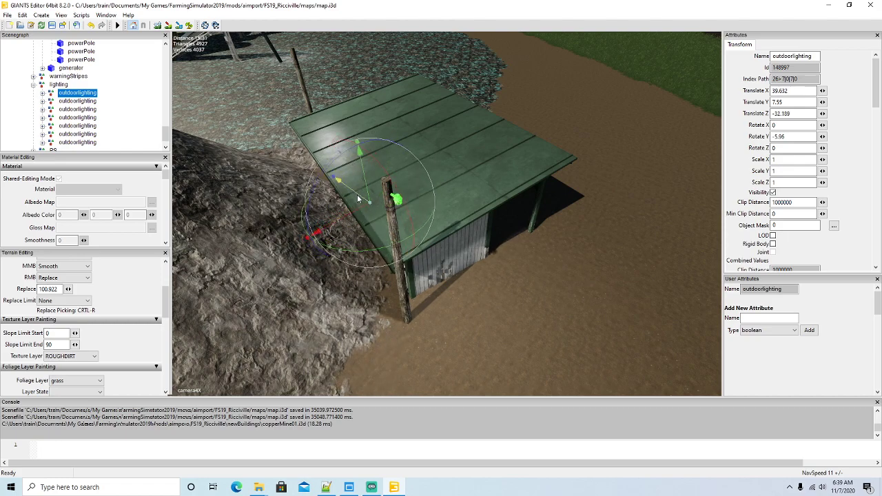
pyautogui.moveTo(366, 182); pyautogui.dragTo(362, 172)
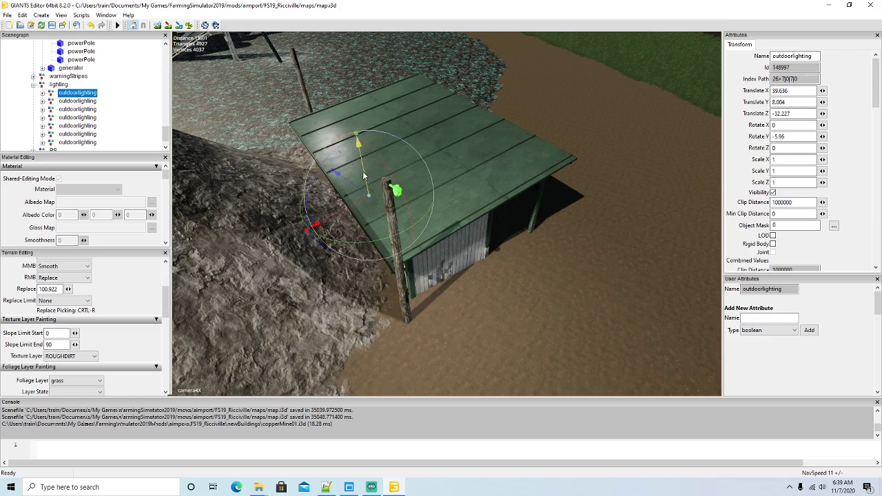
# - Move the first palletSpawner of the third ExtendedPalletSpawner from the grass to the dirt in front of the hut
pyautogui.scroll(-5, 428, 244)
pyautogui.keyDown('alt'); pyautogui.moveTo(429, 244); pyautogui.dragTo(370, 268); pyautogui.keyUp('alt')
pyautogui.scroll(4, 511, 195)
pyautogui.scroll(-5, 346, 263)
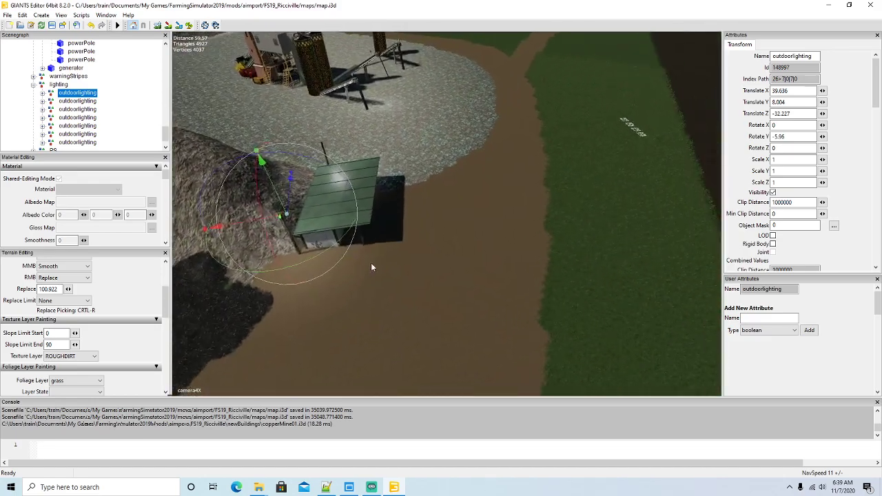
pyautogui.scroll(3, 90, 111)
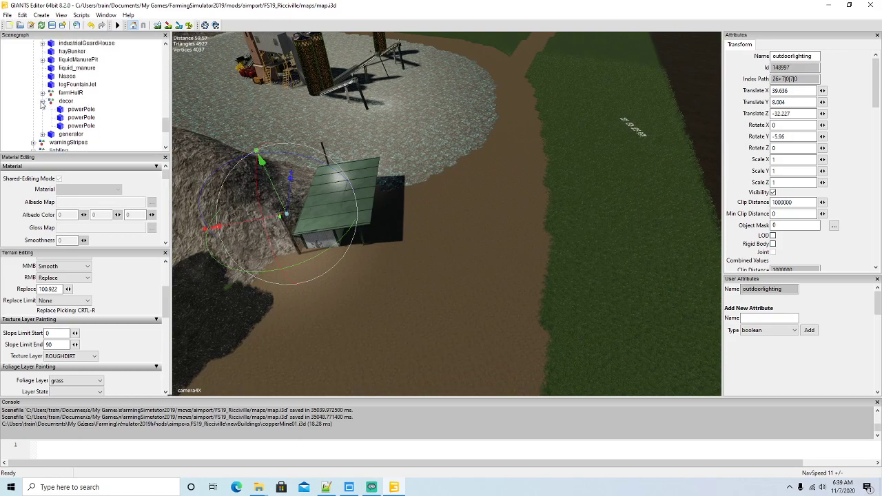
pyautogui.click(43, 102)
pyautogui.scroll(5, 52, 116)
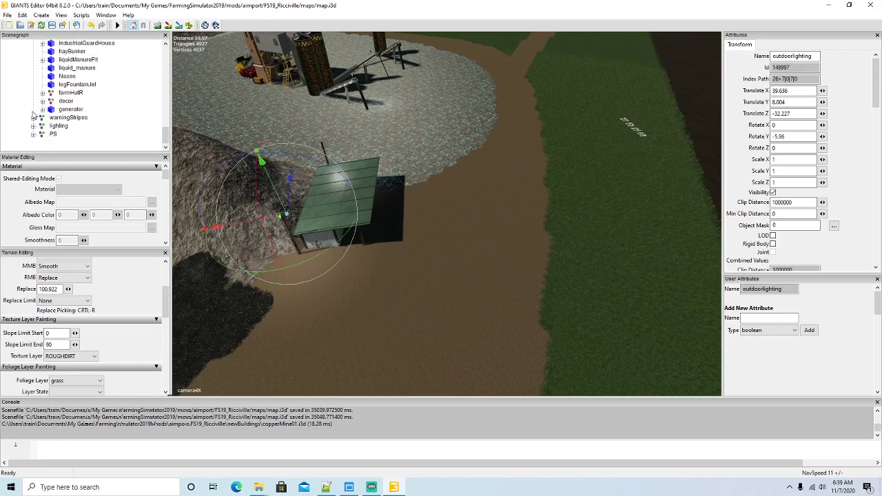
pyautogui.scroll(3, 62, 104)
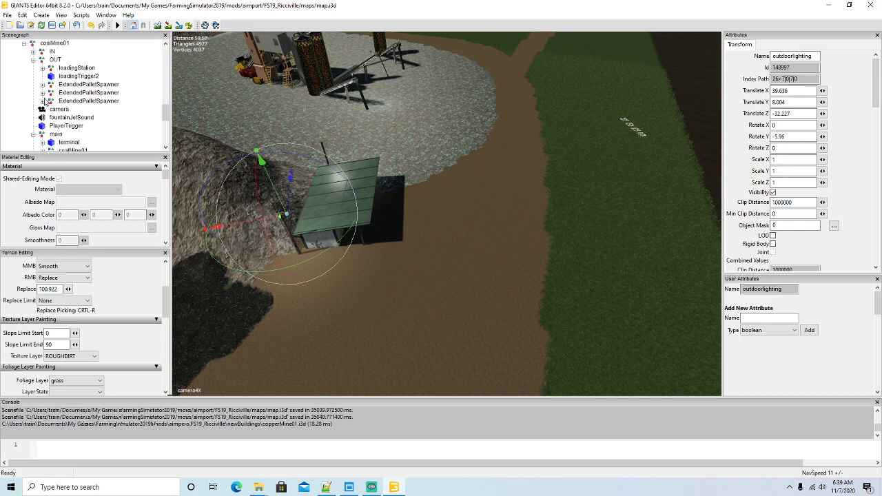
pyautogui.click(42, 102)
pyautogui.click(60, 110)
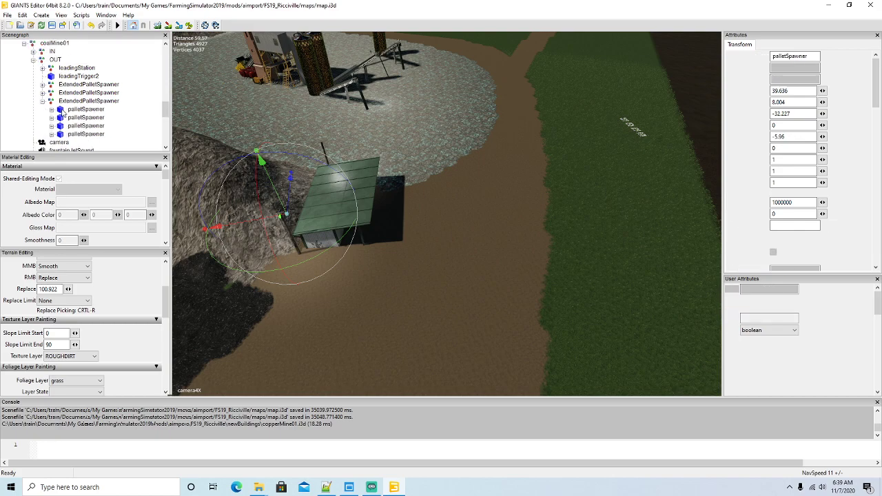
pyautogui.moveTo(648, 125); pyautogui.dragTo(427, 309)
pyautogui.moveTo(524, 222); pyautogui.dragTo(438, 285)
# - Align the palletSpawner with the hut's open front at about X -14.7, Z -39.8, with Rotate Y about 11.2
pyautogui.scroll(5, 413, 293)
pyautogui.scroll(3, 386, 290)
pyautogui.moveTo(456, 199); pyautogui.dragTo(428, 250)
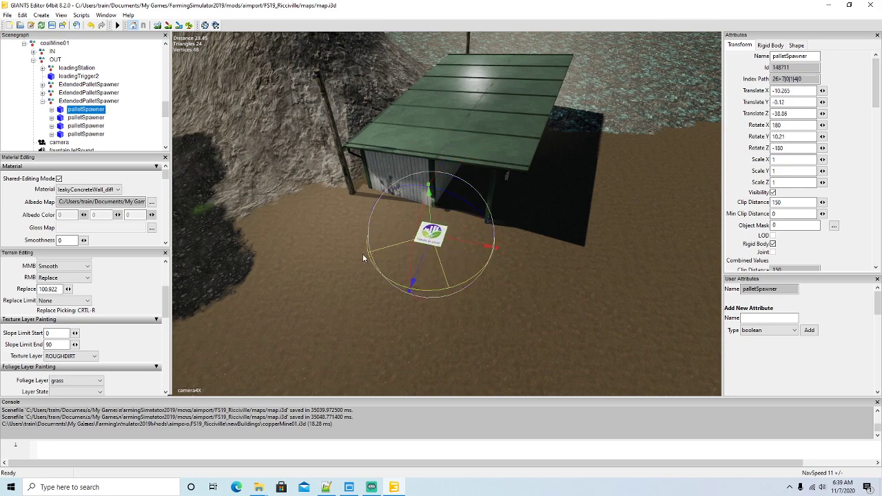
pyautogui.moveTo(427, 263); pyautogui.dragTo(510, 255)
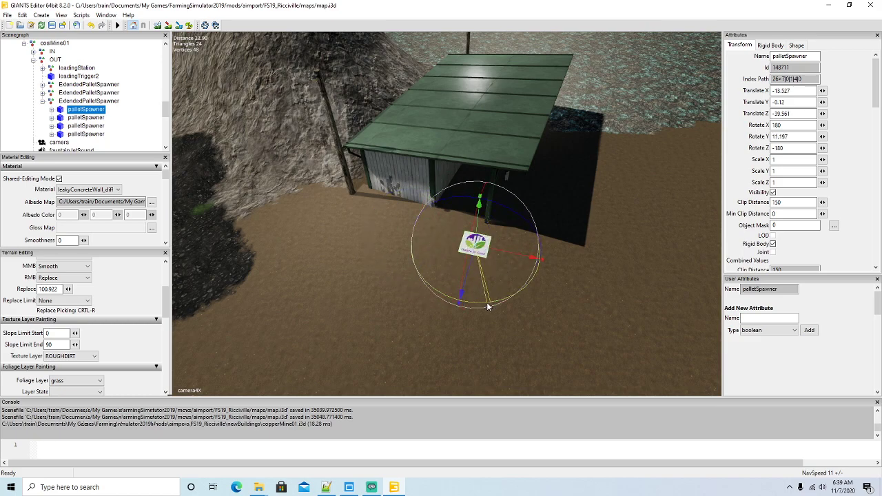
pyautogui.moveTo(513, 257); pyautogui.dragTo(532, 263)
# - Delete the other three palletSpawners from the third ExtendedPalletSpawner
pyautogui.keyDown('alt'); pyautogui.moveTo(440, 301); pyautogui.dragTo(473, 314); pyautogui.keyUp('alt')
pyautogui.scroll(-3, 474, 313)
pyautogui.click(86, 117)
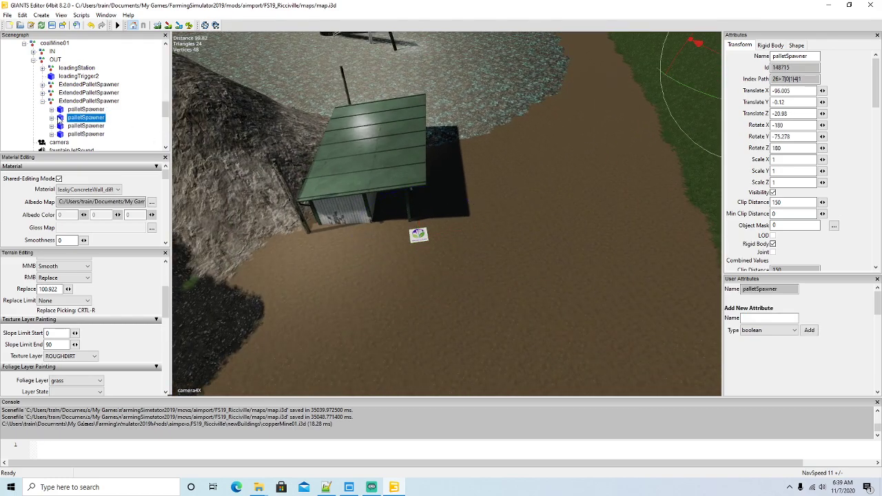
pyautogui.press('Delete')
pyautogui.click(61, 119)
pyautogui.press('Delete')
pyautogui.click(62, 120)
pyautogui.press('Delete')
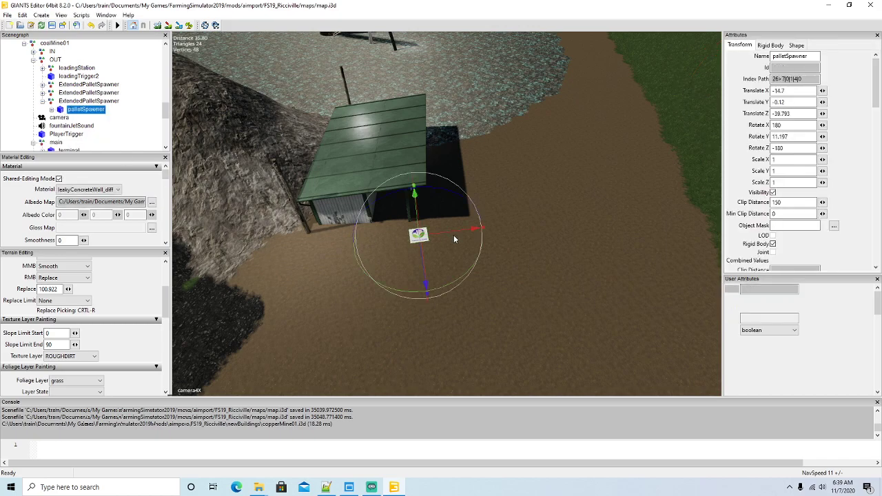
# - Duplicate the palletSpawner three times and line the copies up along the hut front at about X -11.8, -8.5 and -4.9
pyautogui.hotkey('ctrl', 'd')
pyautogui.moveTo(448, 238); pyautogui.dragTo(420, 240)
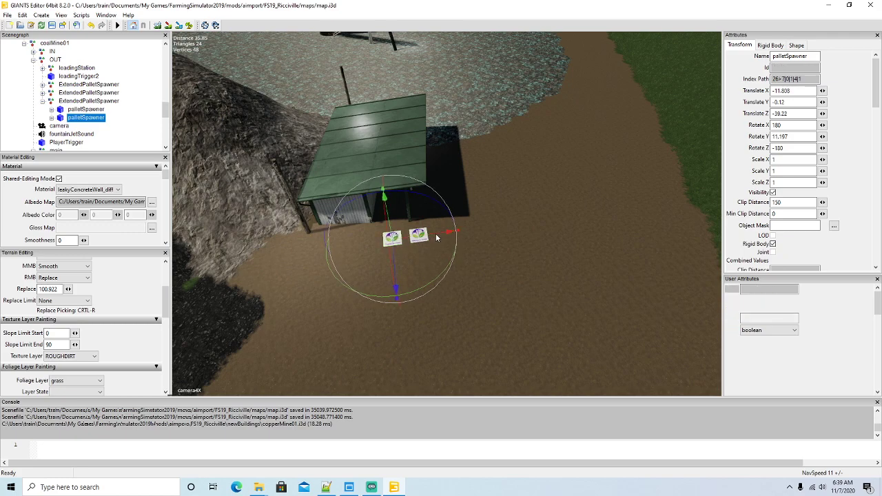
pyautogui.hotkey('ctrl', 'd')
pyautogui.moveTo(437, 238); pyautogui.dragTo(402, 242)
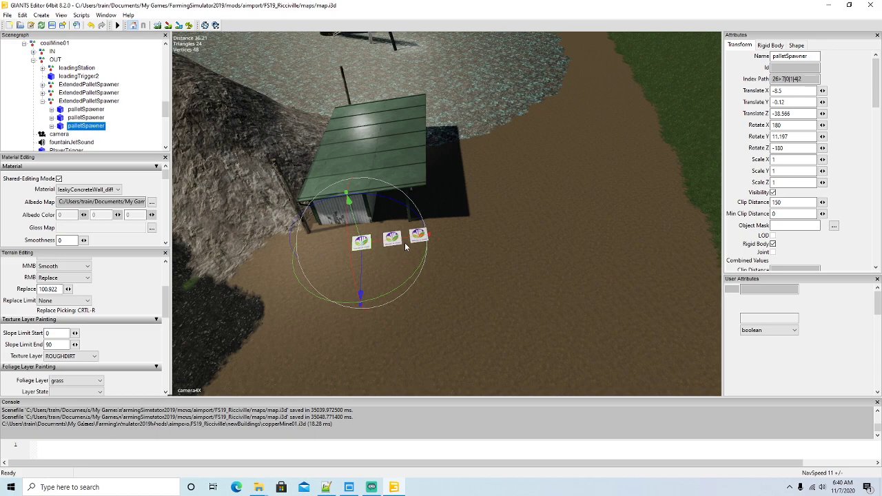
pyautogui.hotkey('ctrl', 'd')
pyautogui.moveTo(408, 240); pyautogui.dragTo(372, 247)
# - Make the first ExtendedPalletSpawner's first palletSpawner visible and move it to the copper ground's edge near the red barrels, about X 0.8, Z 142.3
pyautogui.keyDown('alt'); pyautogui.moveTo(448, 281); pyautogui.dragTo(466, 319); pyautogui.keyUp('alt')
pyautogui.press('Up')
pyautogui.press('Up')
pyautogui.press('Up')
pyautogui.press('Down')
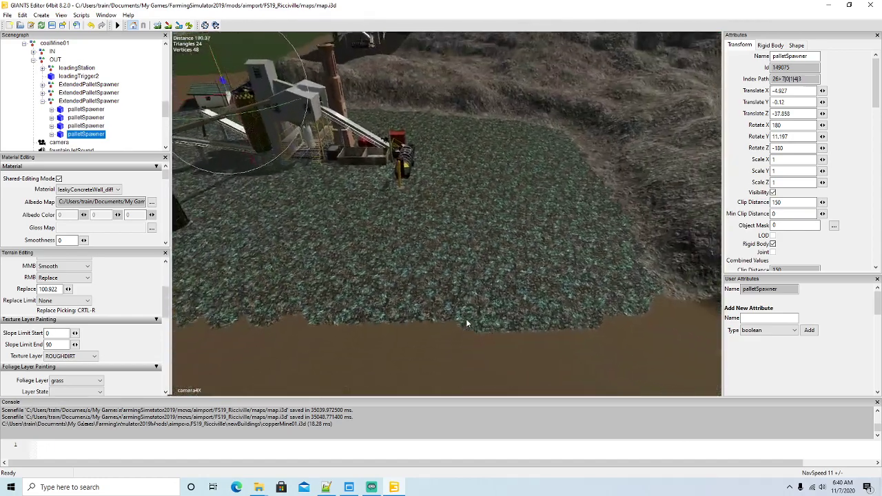
pyautogui.click(43, 102)
pyautogui.click(43, 84)
pyautogui.click(73, 69)
pyautogui.click(773, 192)
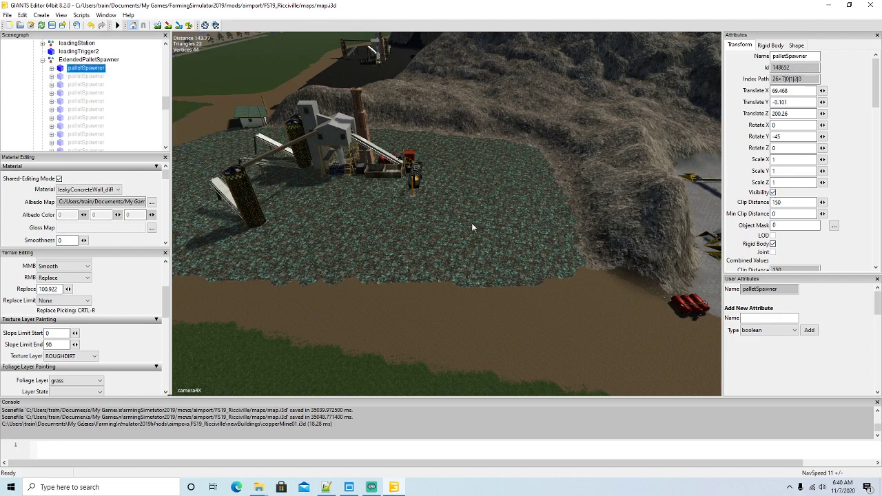
pyautogui.keyDown('alt'); pyautogui.moveTo(461, 223); pyautogui.dragTo(489, 224); pyautogui.keyUp('alt')
pyautogui.moveTo(701, 178); pyautogui.dragTo(485, 277)
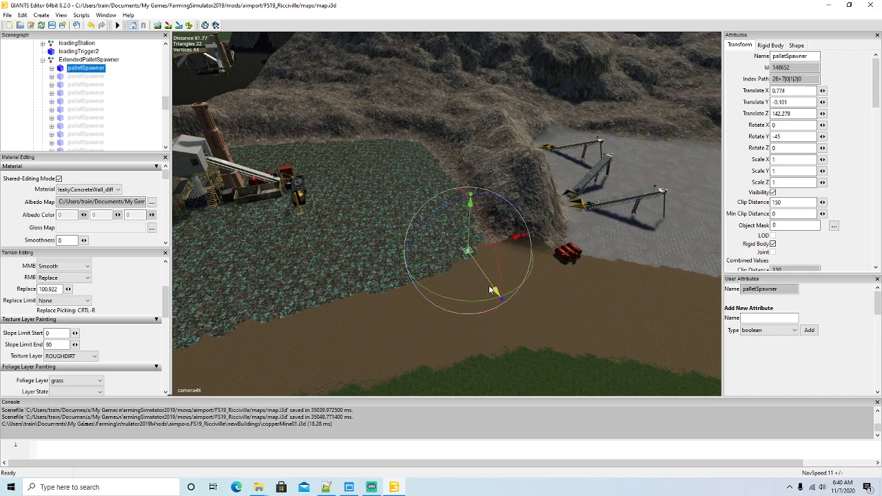
# - Make the second palletSpawner visible and place it along the copper ground's edge at about X -8.3, Z 133.9
pyautogui.click(81, 76)
pyautogui.click(773, 193)
pyautogui.keyDown('alt'); pyautogui.moveTo(681, 217); pyautogui.dragTo(613, 219); pyautogui.keyUp('alt')
pyautogui.moveTo(590, 164); pyautogui.dragTo(400, 302)
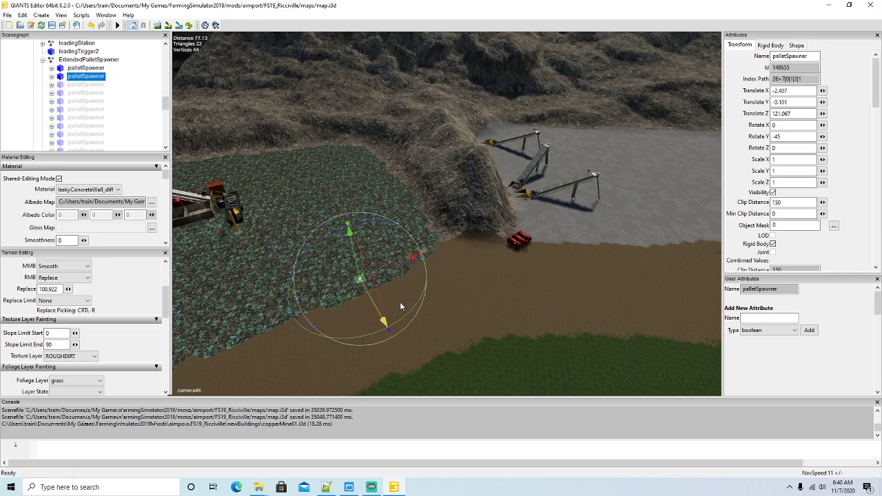
pyautogui.moveTo(395, 269); pyautogui.dragTo(419, 271)
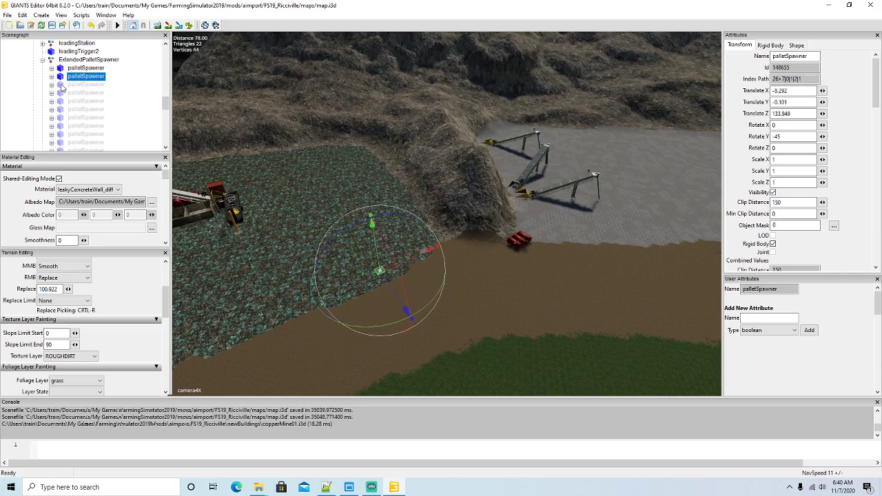
# - Make the third palletSpawner visible and move it from the grey pit onto the copper ground
pyautogui.click(62, 85)
pyautogui.click(773, 193)
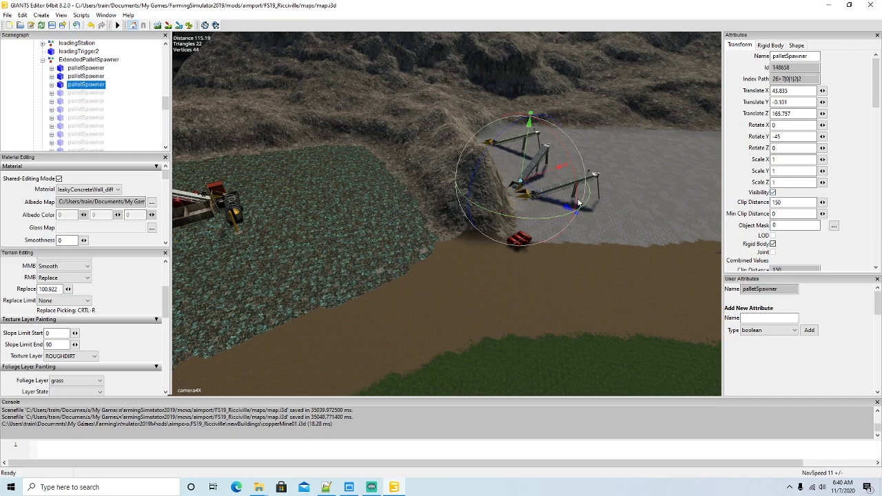
pyautogui.moveTo(546, 173); pyautogui.dragTo(418, 253)
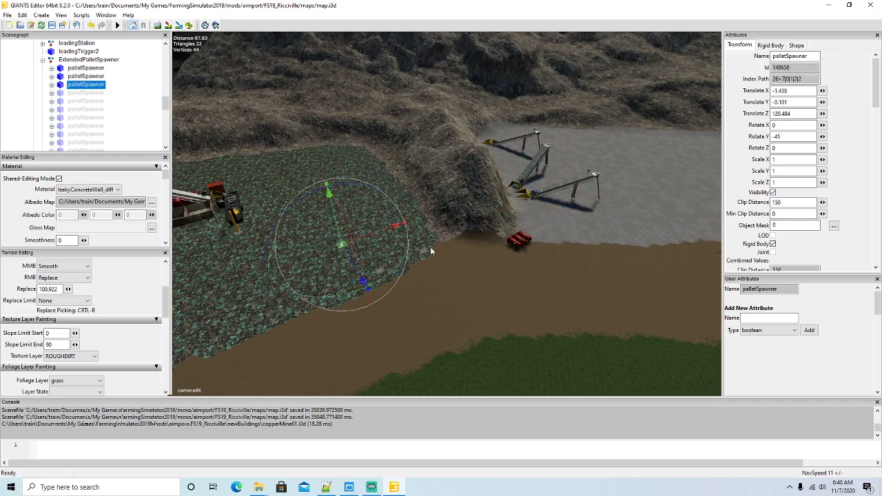
# - Make the fourth palletSpawner visible and move it onto the copper ground beside the others, at about X 0.9, Z 133.3
pyautogui.moveTo(498, 240)
pyautogui.keyDown('alt'); pyautogui.mouseDown()
pyautogui.moveTo(487, 235)
pyautogui.moveTo(532, 224)
pyautogui.moveTo(497, 245)
pyautogui.moveTo(408, 216)
pyautogui.moveTo(541, 218)
pyautogui.moveTo(514, 234)
pyautogui.mouseUp(); pyautogui.keyUp('alt')
pyautogui.scroll(4, 530, 227)
pyautogui.click(62, 94)
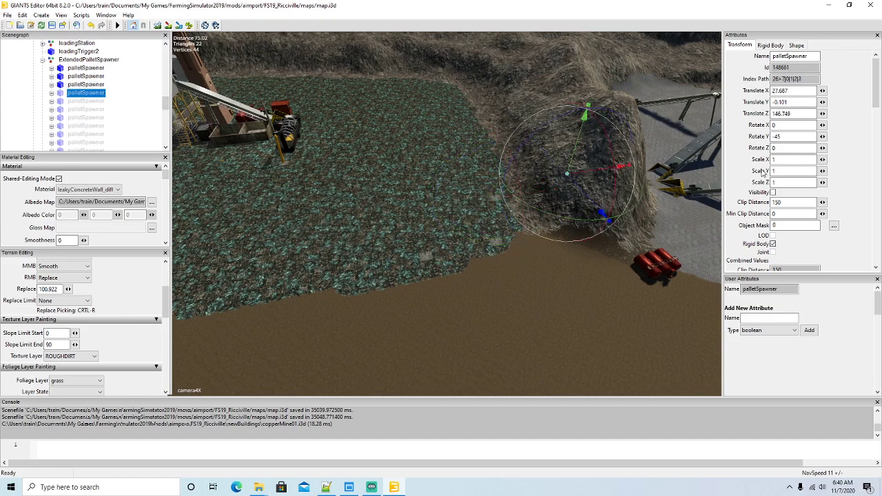
pyautogui.click(773, 193)
pyautogui.keyDown('alt'); pyautogui.moveTo(638, 183); pyautogui.dragTo(678, 193); pyautogui.keyUp('alt')
pyautogui.moveTo(497, 176); pyautogui.dragTo(412, 265)
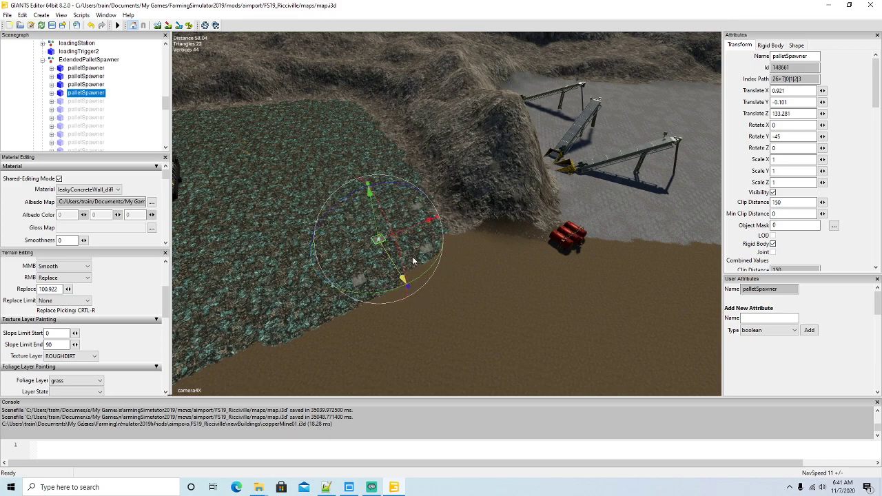
# - Make the fifth palletSpawner visible and place it farther into the copper ground at about X 12.1, Z 128.6
pyautogui.click(61, 103)
pyautogui.click(772, 193)
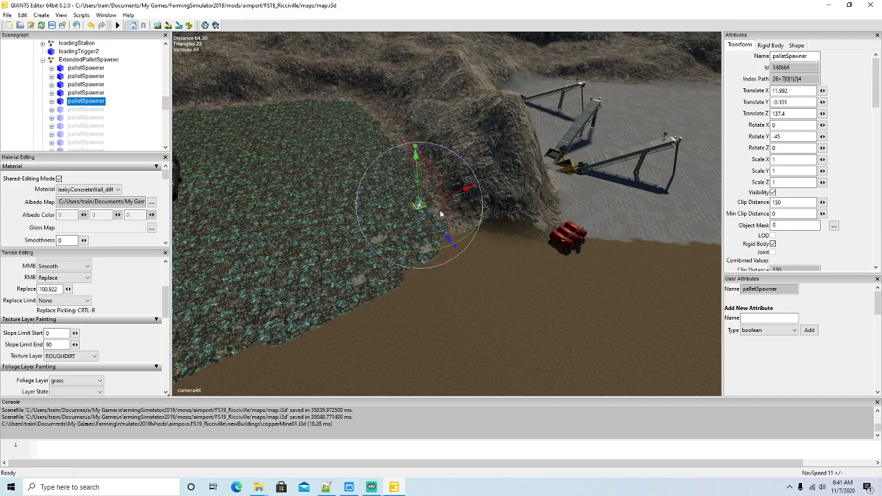
pyautogui.click(61, 94)
pyautogui.click(61, 102)
pyautogui.moveTo(438, 201); pyautogui.dragTo(422, 202)
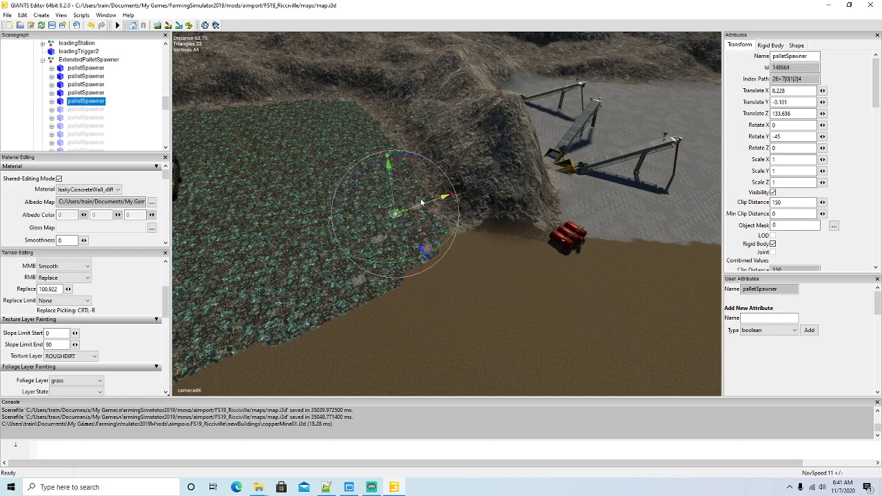
pyautogui.moveTo(405, 234); pyautogui.dragTo(413, 194)
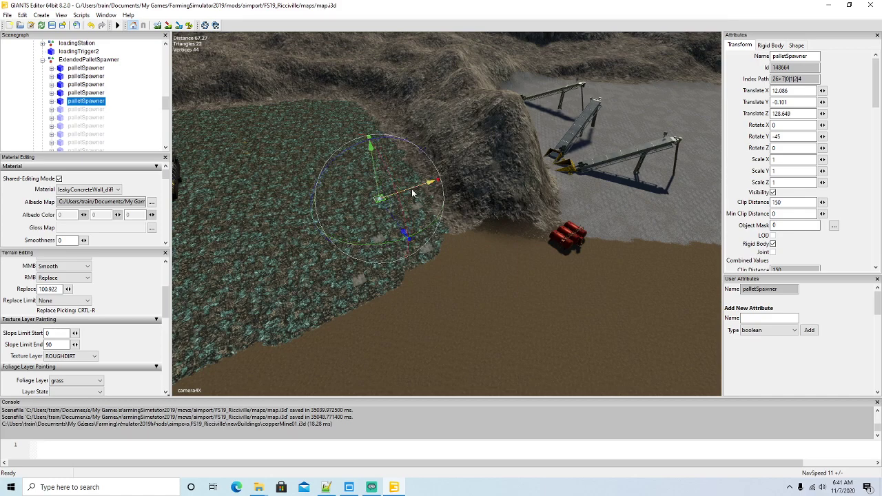
# - Make the sixth palletSpawner visible and move it from the grey pit to the copper ground at about X -9.7, Z 121.8
pyautogui.click(63, 109)
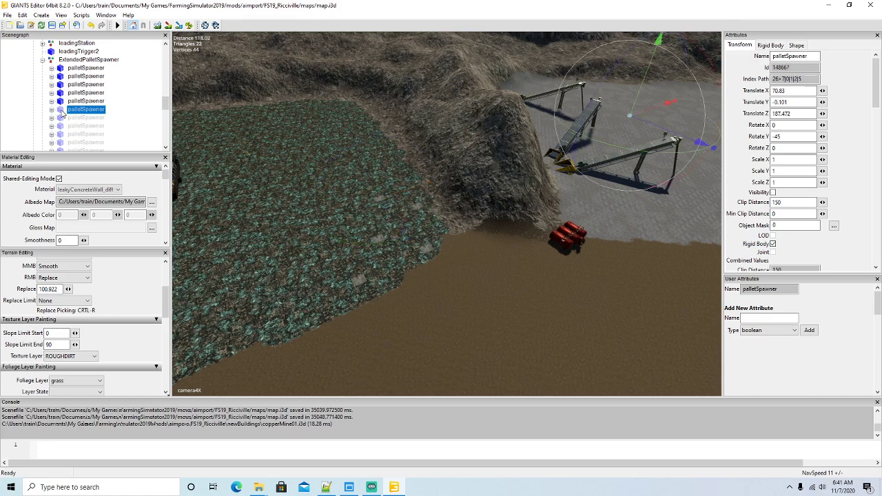
pyautogui.click(774, 193)
pyautogui.moveTo(652, 110); pyautogui.dragTo(252, 216)
pyautogui.keyDown('alt'); pyautogui.moveTo(324, 207); pyautogui.dragTo(466, 228); pyautogui.keyUp('alt')
pyautogui.scroll(8, 385, 165)
pyautogui.scroll(-10, 436, 217)
pyautogui.scroll(5, 410, 249)
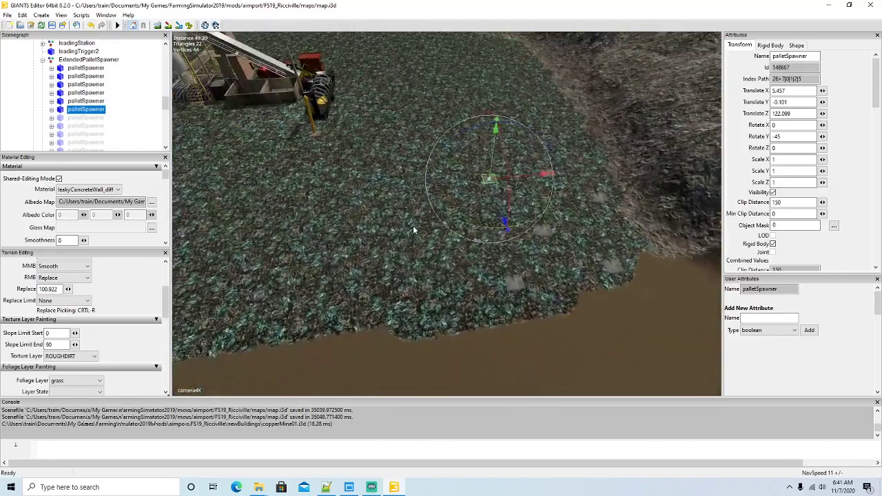
pyautogui.moveTo(515, 177); pyautogui.dragTo(447, 272)
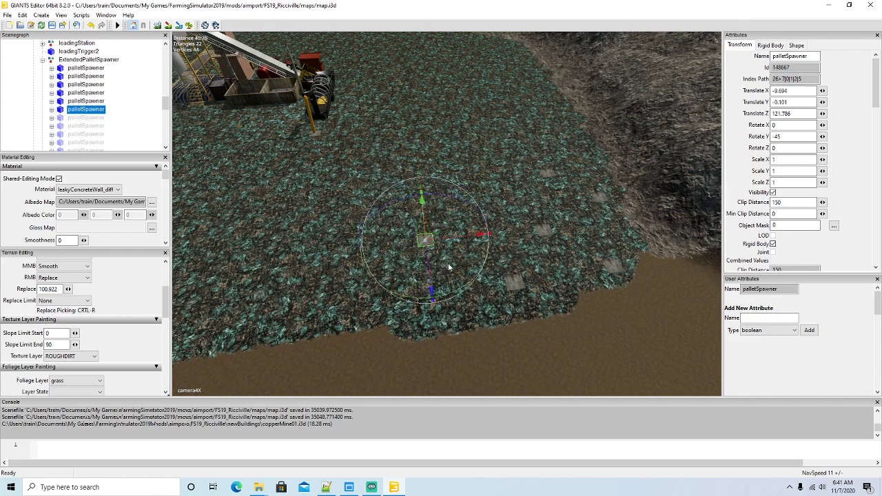
# - Reposition the sixth palletSpawner near the copper ground's edge by the brown dirt, at about X -18.3, Z 125.6
pyautogui.moveTo(460, 243); pyautogui.dragTo(429, 245)
pyautogui.moveTo(402, 276); pyautogui.dragTo(427, 342)
pyautogui.keyDown('alt'); pyautogui.moveTo(488, 327); pyautogui.dragTo(550, 324); pyautogui.keyUp('alt')
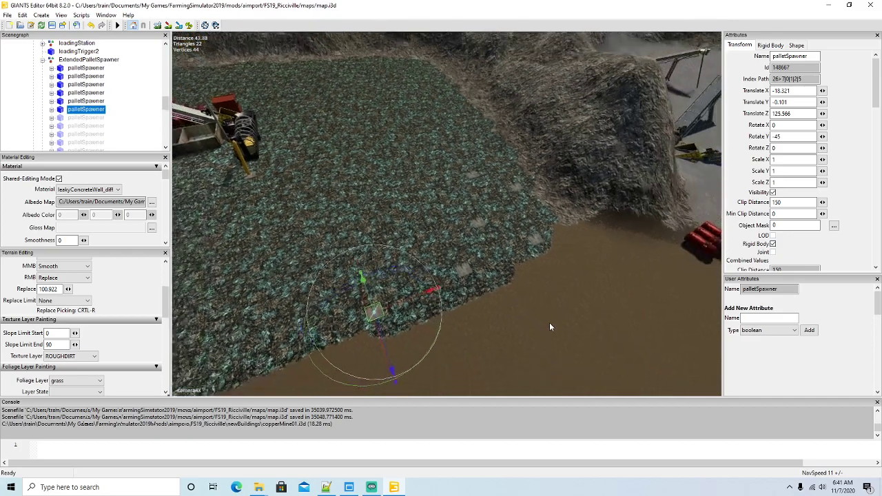
pyautogui.scroll(-5, 549, 324)
pyautogui.scroll(5, 565, 259)
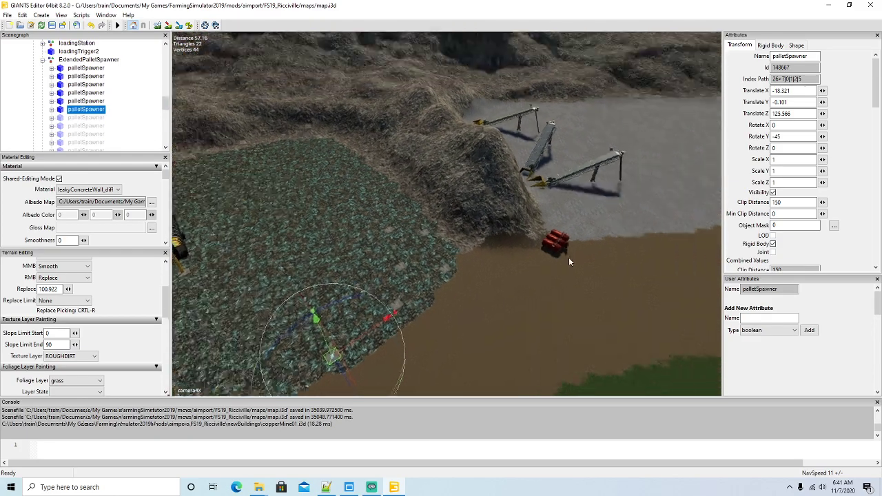
pyautogui.keyDown('alt'); pyautogui.moveTo(559, 282); pyautogui.dragTo(526, 286); pyautogui.keyUp('alt')
pyautogui.scroll(-2, 525, 286)
pyautogui.scroll(-4, 525, 290)
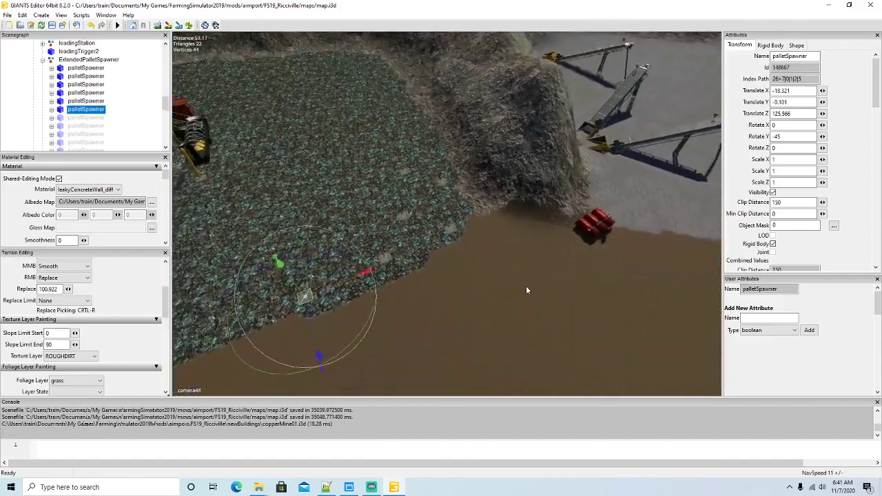
# - Make the seventh palletSpawner visible and move it onto the copper ground beside the rock slope, at about X 29.1, Z 124.2
pyautogui.click(60, 118)
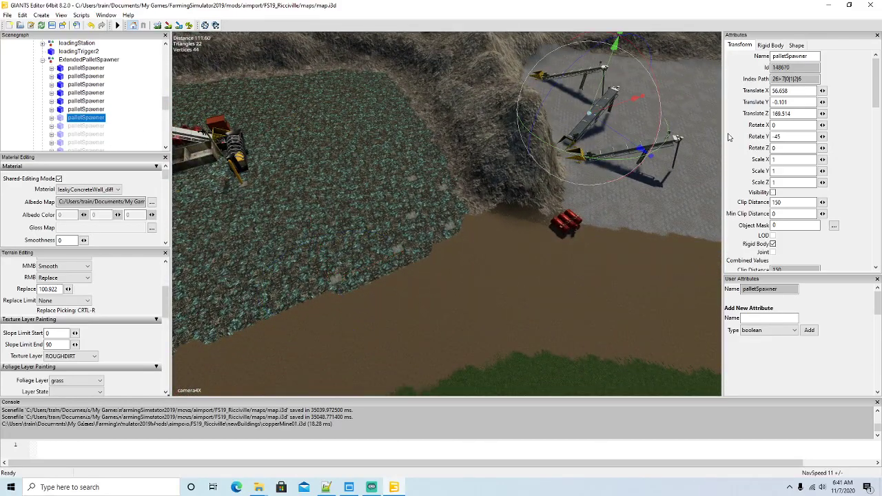
pyautogui.click(774, 192)
pyautogui.moveTo(616, 110); pyautogui.dragTo(404, 144)
pyautogui.moveTo(436, 177); pyautogui.dragTo(451, 163)
pyautogui.scroll(4, 451, 164)
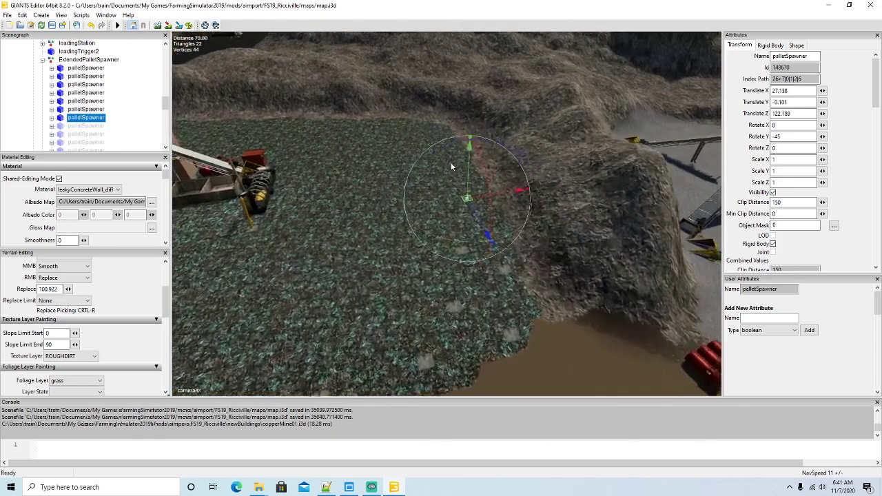
pyautogui.scroll(3, 452, 166)
pyautogui.moveTo(520, 187); pyautogui.dragTo(541, 192)
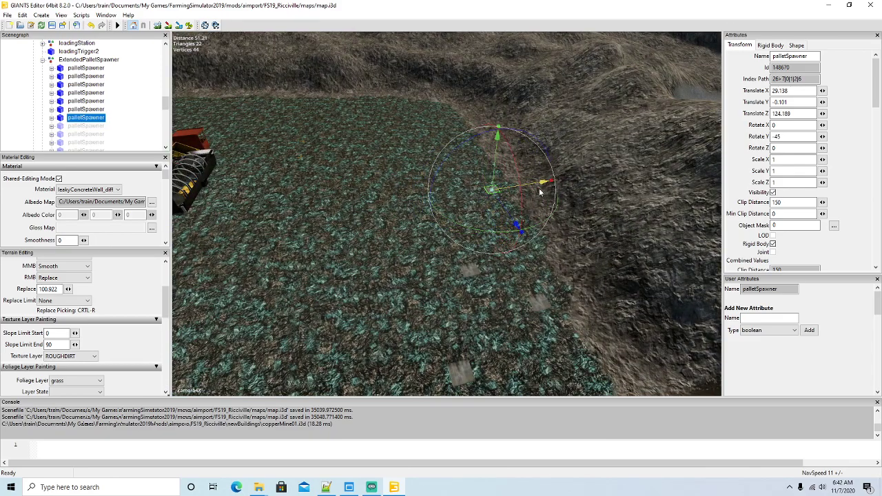
pyautogui.scroll(-6, 596, 235)
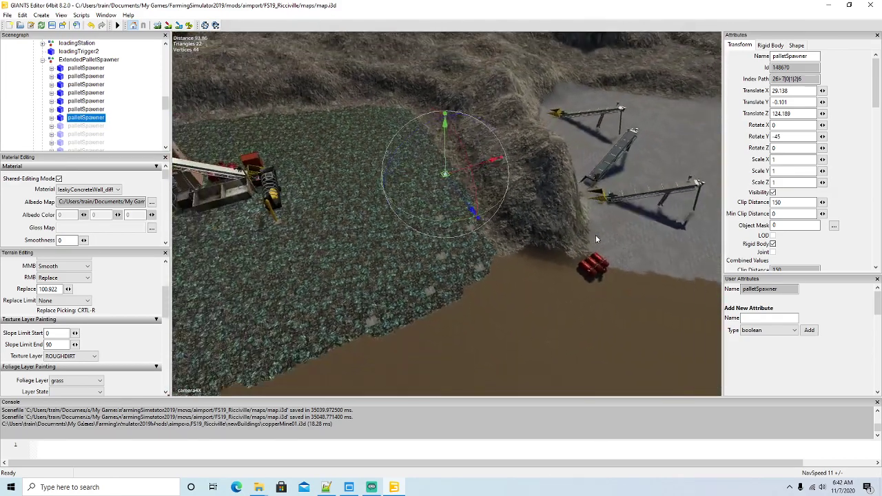
# - Make the eighth palletSpawner visible and place it among the other spawners on the copper ground at about X 1.9, Z 124.7
pyautogui.click(66, 127)
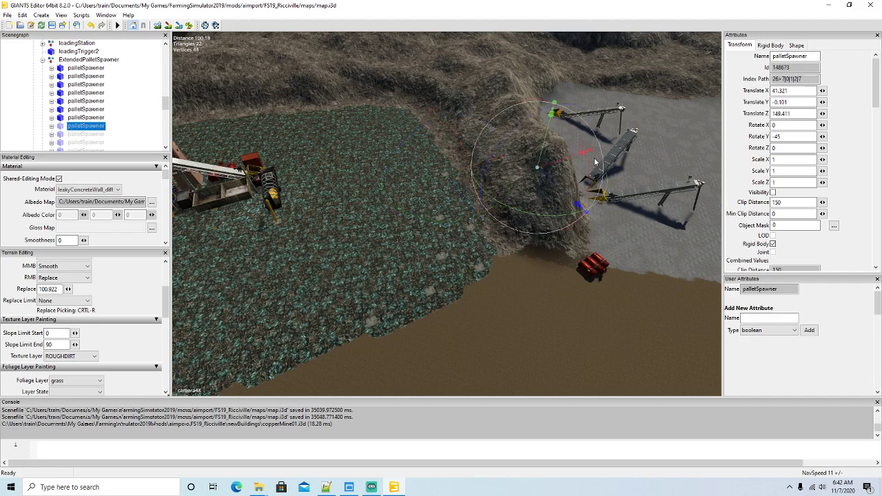
pyautogui.click(773, 193)
pyautogui.moveTo(551, 165); pyautogui.dragTo(404, 196)
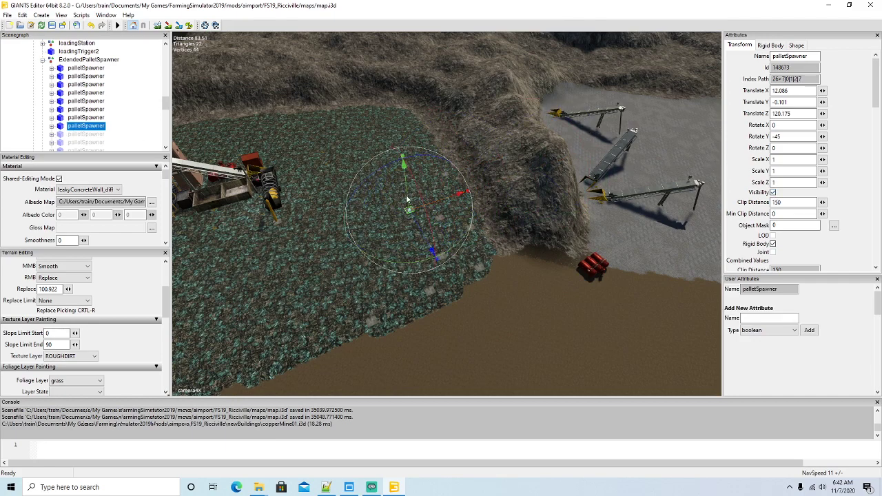
pyautogui.keyDown('alt'); pyautogui.moveTo(379, 225); pyautogui.dragTo(457, 211); pyautogui.keyUp('alt')
pyautogui.scroll(3, 443, 212)
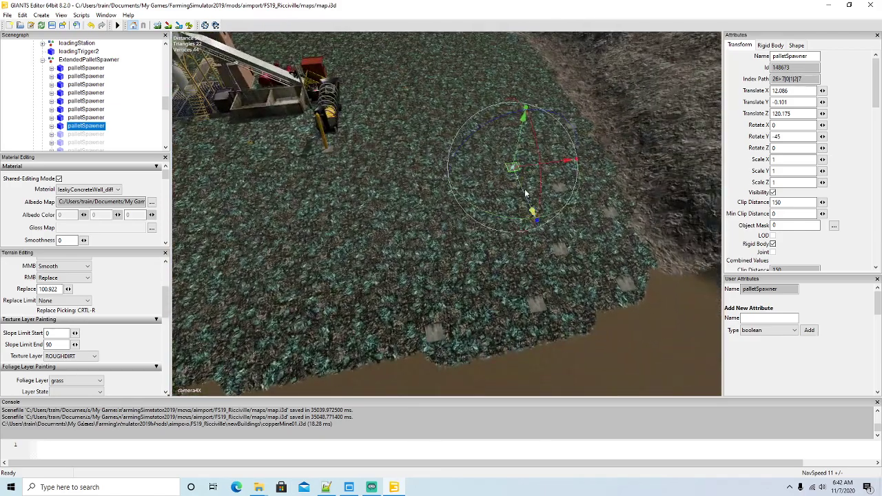
pyautogui.moveTo(550, 169); pyautogui.dragTo(526, 263)
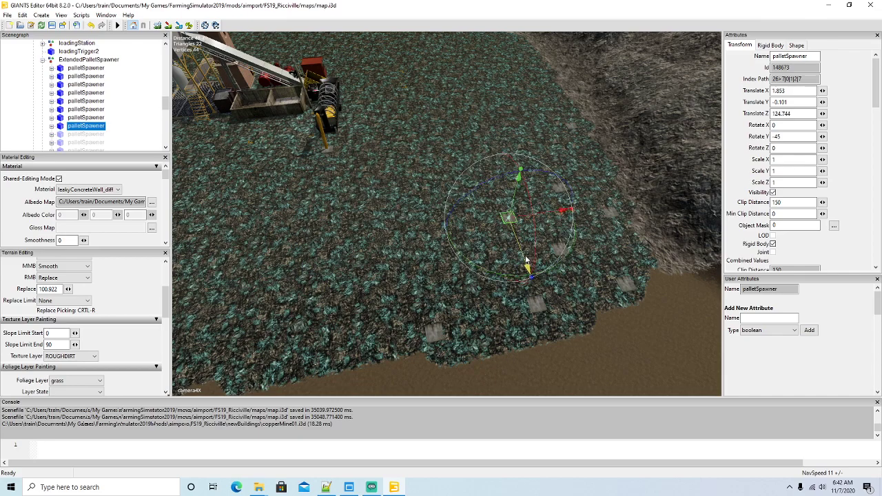
pyautogui.scroll(-5, 592, 266)
pyautogui.keyDown('alt'); pyautogui.moveTo(592, 266); pyautogui.dragTo(599, 271); pyautogui.keyUp('alt')
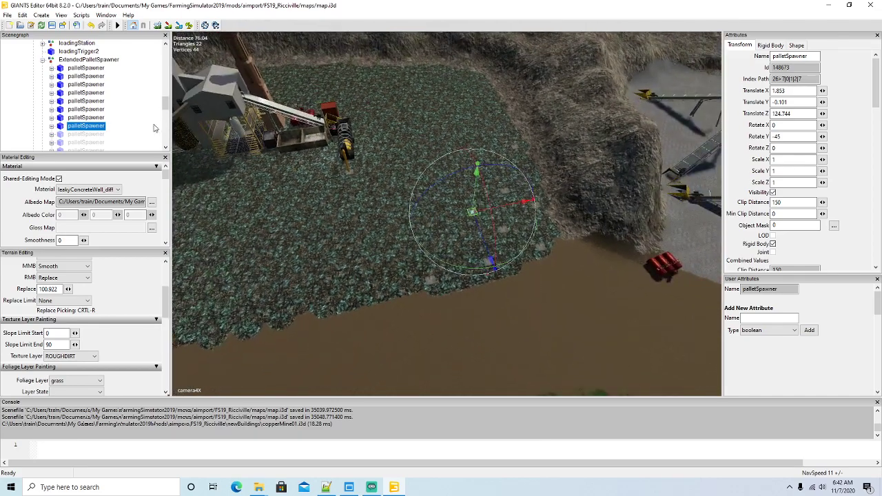
# - Make the ninth palletSpawner visible and move it along the dirt-side edge of the copper ground to about X -24.5, Z 117.2
pyautogui.scroll(-1, 107, 120)
pyautogui.click(62, 110)
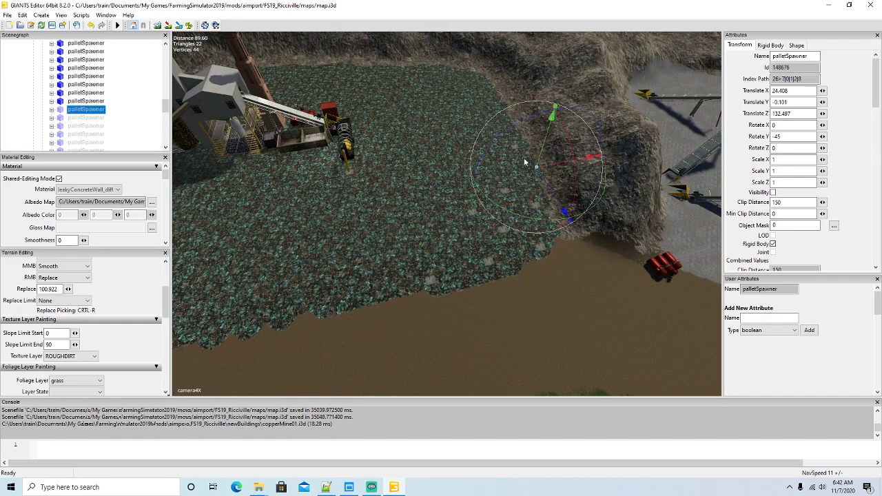
pyautogui.click(774, 193)
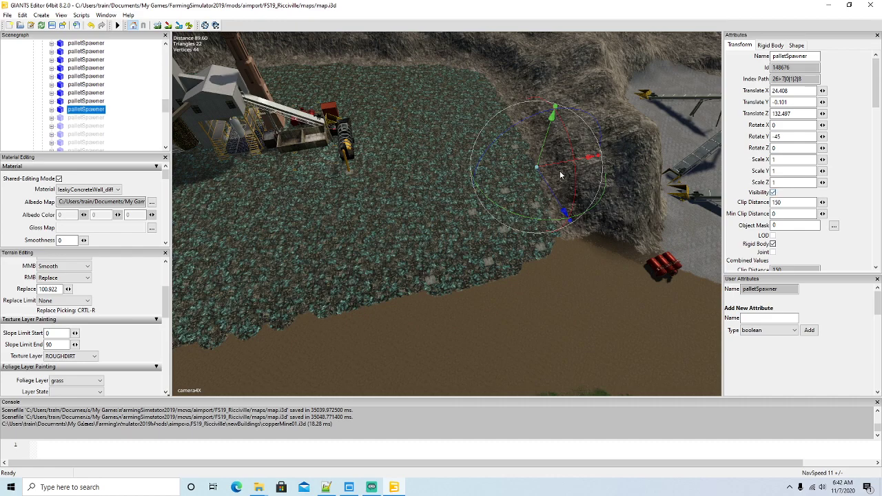
pyautogui.moveTo(559, 168); pyautogui.dragTo(486, 190)
pyautogui.moveTo(534, 169); pyautogui.dragTo(536, 285)
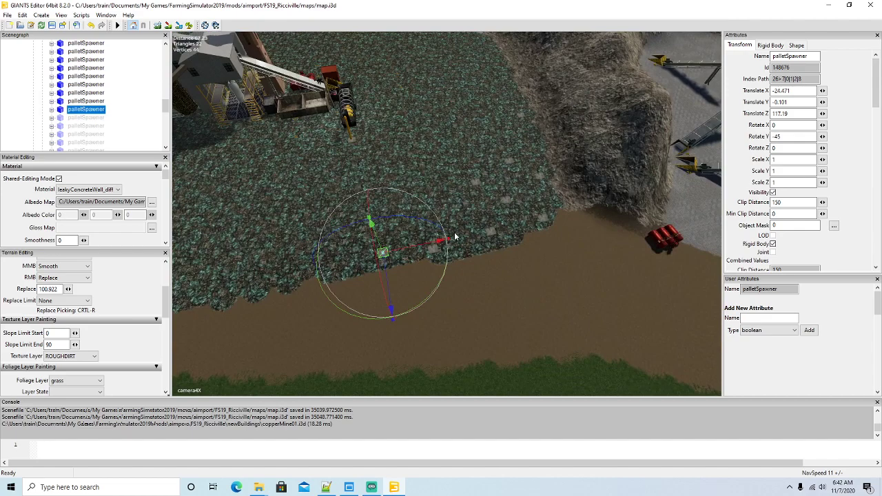
# - Make the tenth palletSpawner visible and move it from the grey pit to the copper ground's edge at about X 34.9, Z 116.4
pyautogui.click(61, 119)
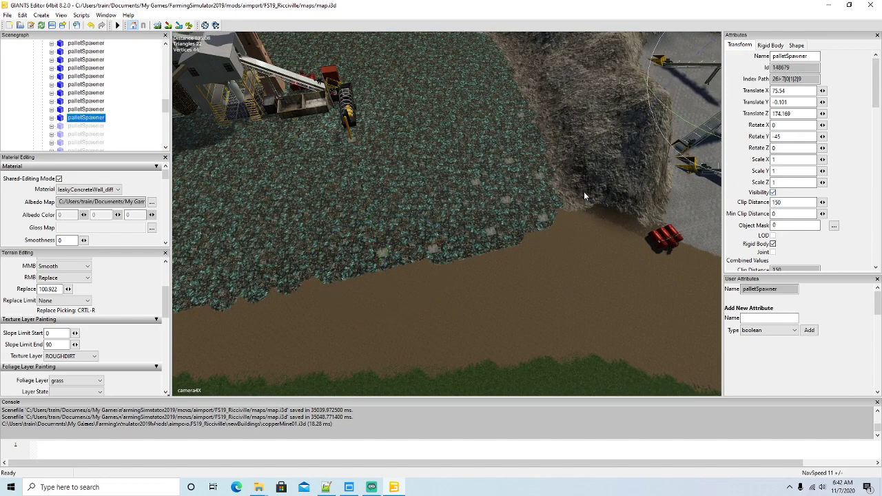
pyautogui.keyDown('alt'); pyautogui.moveTo(585, 197); pyautogui.dragTo(620, 182); pyautogui.keyUp('alt')
pyautogui.moveTo(608, 74); pyautogui.dragTo(368, 136)
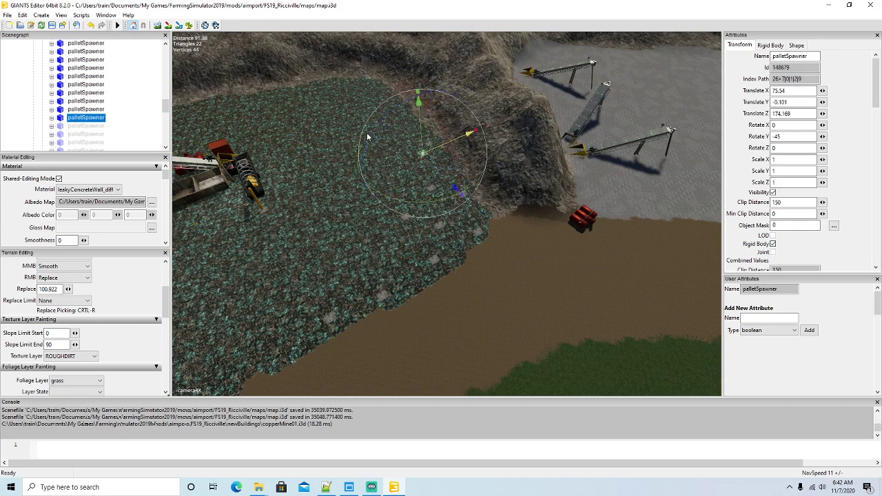
pyautogui.moveTo(422, 174); pyautogui.dragTo(390, 135)
pyautogui.keyDown('alt'); pyautogui.moveTo(418, 243); pyautogui.dragTo(527, 237); pyautogui.keyUp('alt')
pyautogui.scroll(5, 378, 193)
pyautogui.keyDown('alt'); pyautogui.moveTo(453, 269); pyautogui.dragTo(497, 280); pyautogui.keyUp('alt')
pyautogui.scroll(-3, 497, 280)
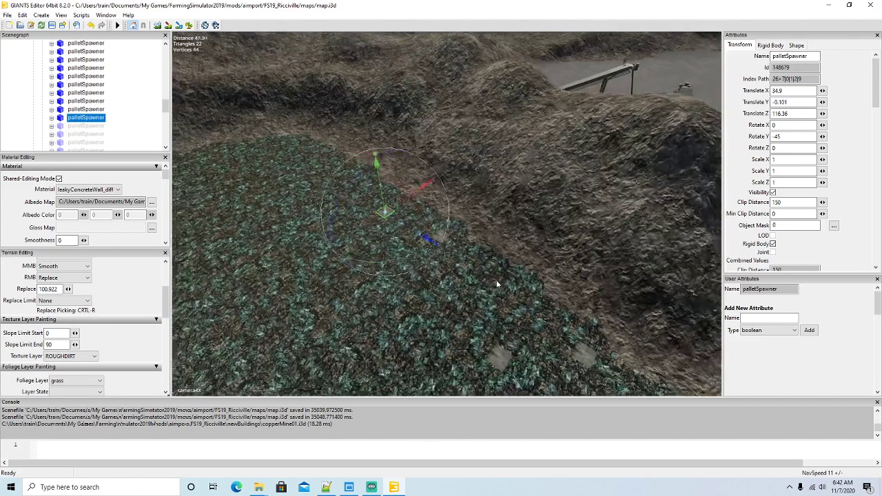
# - Make the eleventh palletSpawner visible and place it along the rock slope on the copper ground at about X 43, Z 108
pyautogui.click(62, 127)
pyautogui.click(773, 193)
pyautogui.moveTo(575, 138); pyautogui.dragTo(411, 171)
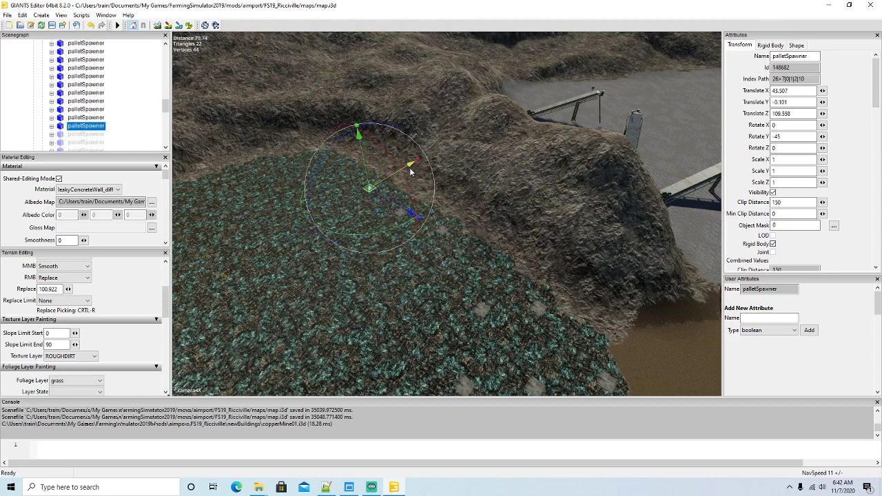
pyautogui.moveTo(404, 202); pyautogui.dragTo(379, 170)
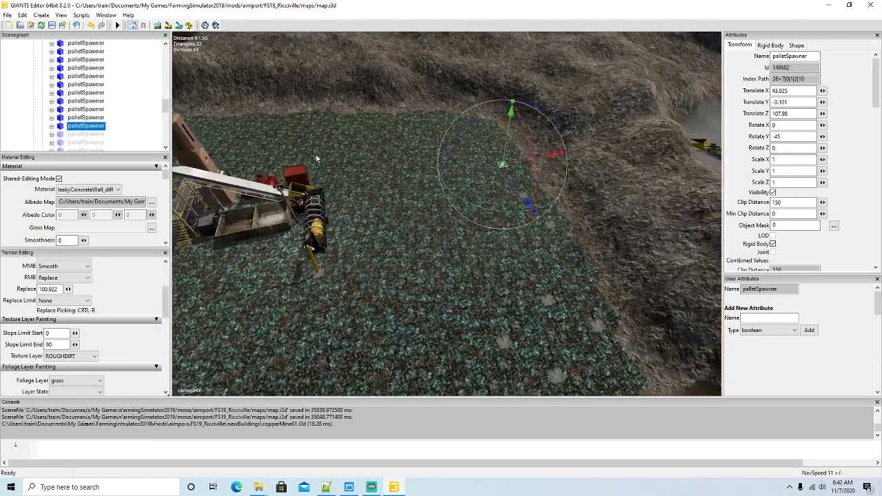
# - Make the twelfth palletSpawner visible and move it farther along the copper ground's edge to about X 51.2, Z 101.4
pyautogui.click(61, 136)
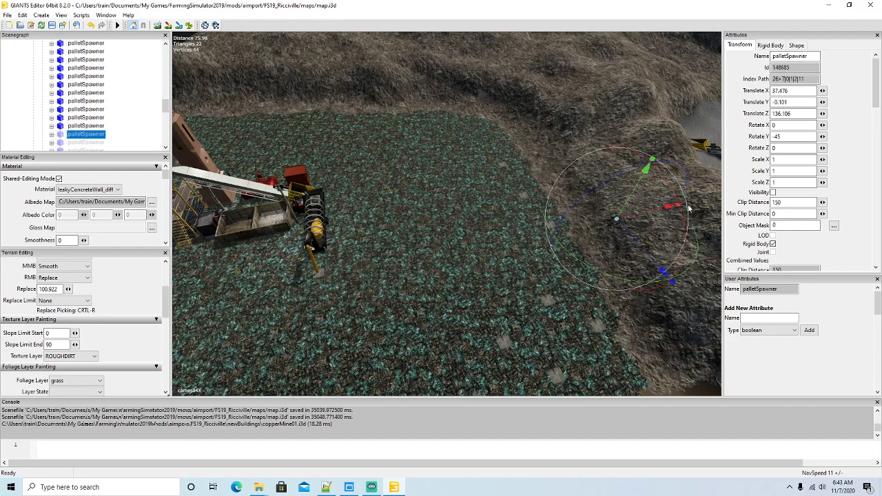
pyautogui.click(774, 193)
pyautogui.moveTo(649, 221); pyautogui.dragTo(444, 110)
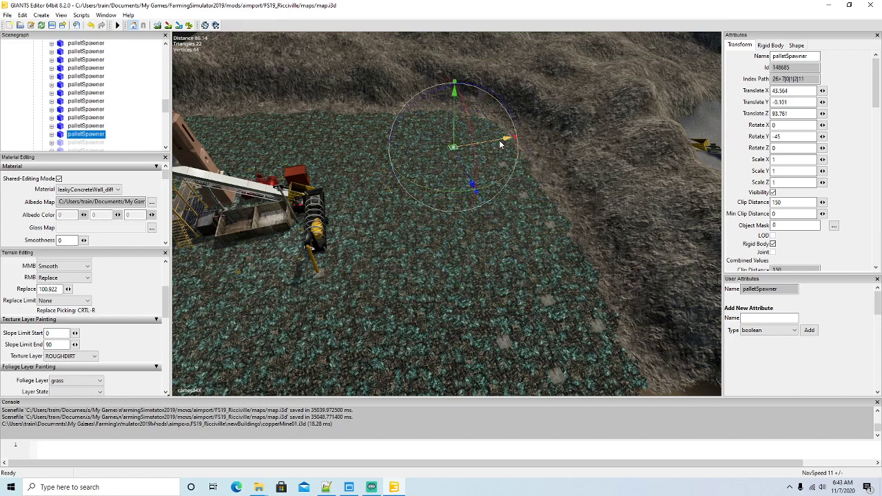
pyautogui.moveTo(496, 144); pyautogui.dragTo(541, 143)
# - Make the thirteenth palletSpawner visible and move it from the grey pit to the copper ground's far corner at about X 54.6, Z 92.1
pyautogui.scroll(-1, 133, 112)
pyautogui.click(61, 120)
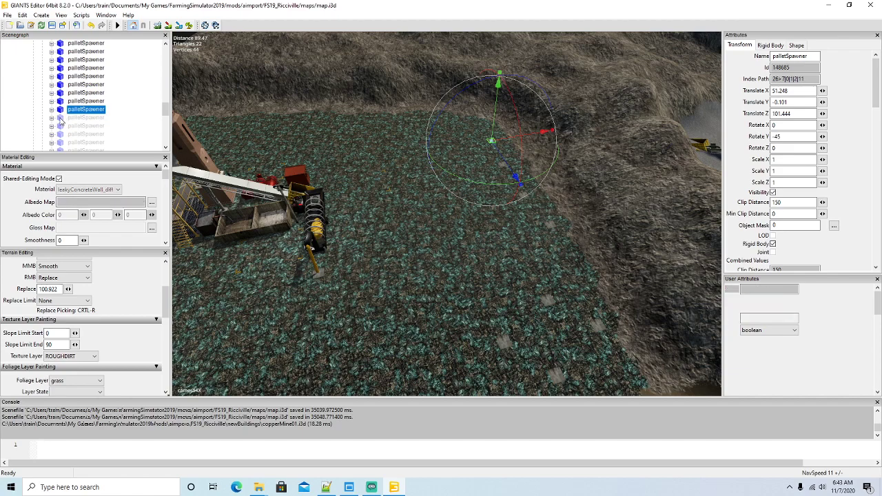
pyautogui.click(773, 193)
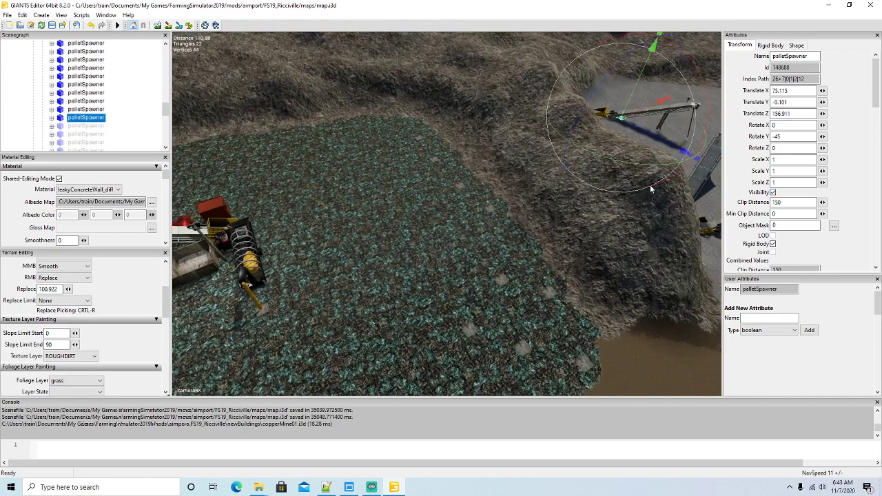
pyautogui.moveTo(637, 125); pyautogui.dragTo(392, 161)
pyautogui.scroll(4, 343, 206)
pyautogui.scroll(4, 343, 208)
pyautogui.keyDown('alt'); pyautogui.moveTo(483, 200); pyautogui.dragTo(532, 226); pyautogui.keyUp('alt')
pyautogui.scroll(-8, 519, 216)
# - Make the fourteenth palletSpawner visible and place it around the far corner of the copper ground at about X 51.7, Z 81.1
pyautogui.scroll(-1, 78, 112)
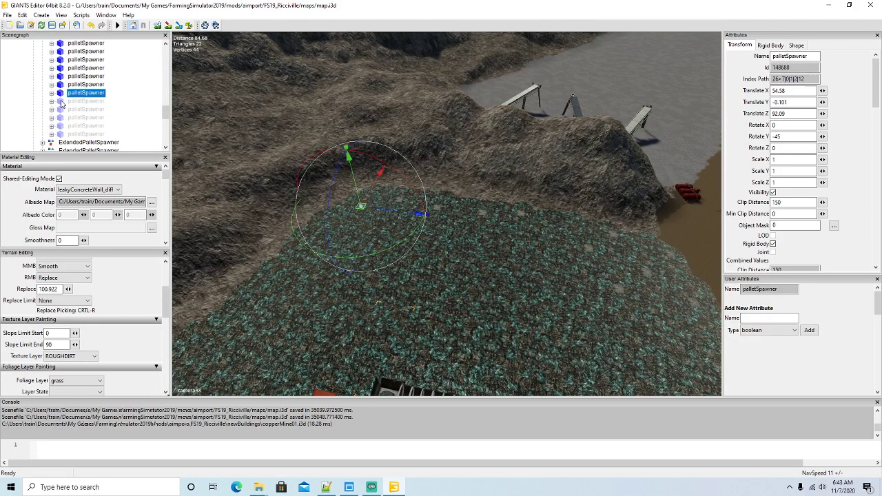
pyautogui.click(61, 101)
pyautogui.click(773, 194)
pyautogui.moveTo(518, 147); pyautogui.dragTo(355, 245)
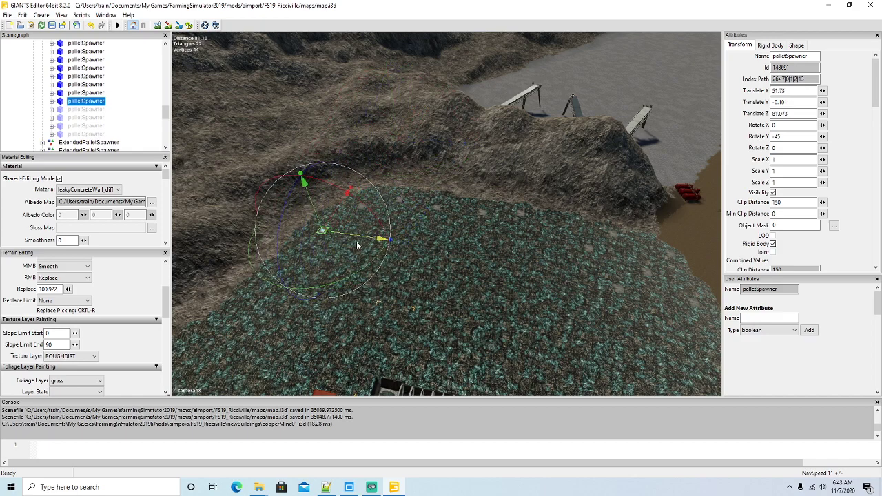
# - Make the fifteenth palletSpawner visible and continue the row along the far edge of the copper ground with it
pyautogui.click(61, 109)
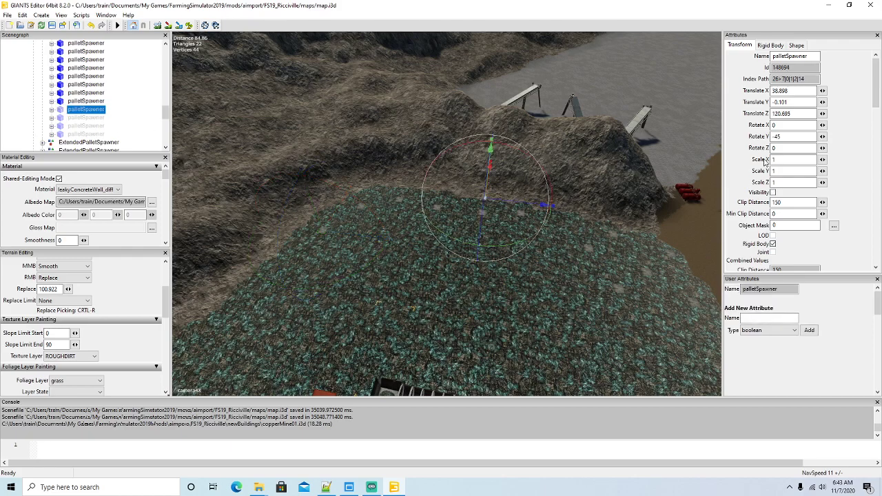
pyautogui.moveTo(545, 206); pyautogui.dragTo(413, 218)
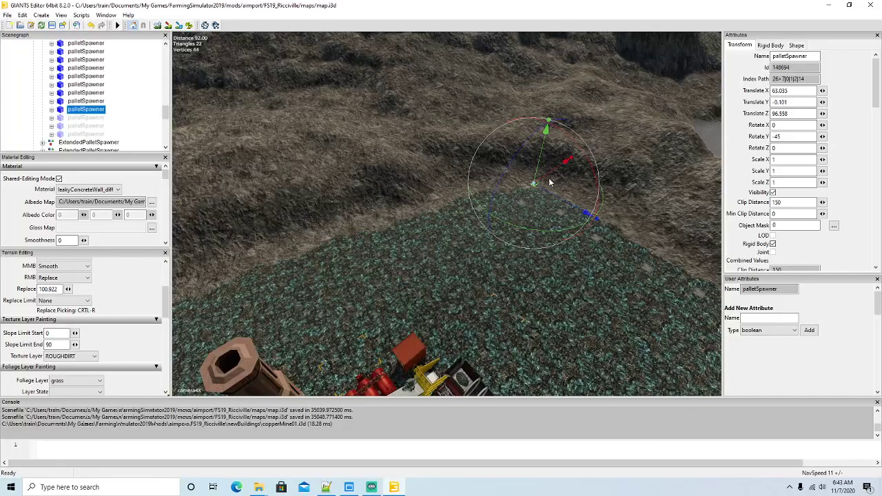
pyautogui.moveTo(551, 178); pyautogui.dragTo(404, 229)
pyautogui.moveTo(475, 286)
pyautogui.keyDown('alt'); pyautogui.mouseDown()
pyautogui.moveTo(389, 265)
pyautogui.moveTo(469, 283)
pyautogui.mouseUp(); pyautogui.keyUp('alt')
pyautogui.scroll(5, 389, 265)
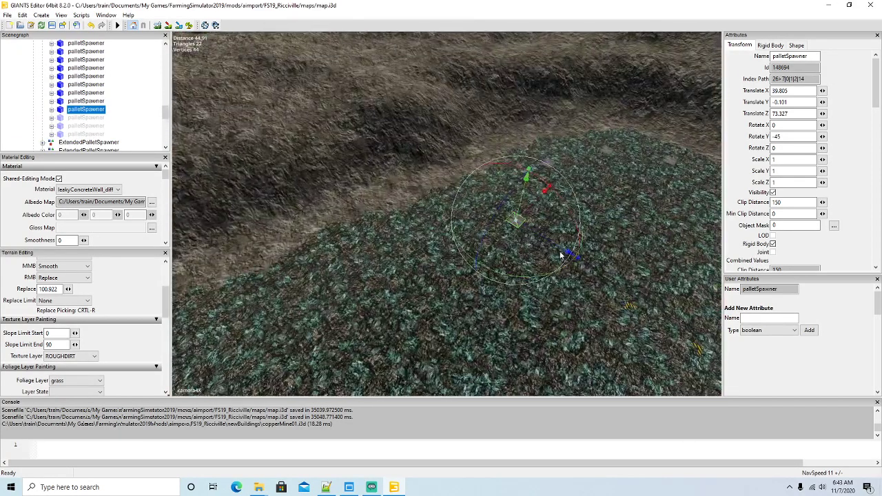
pyautogui.moveTo(563, 253); pyautogui.dragTo(503, 230)
pyautogui.keyDown('alt'); pyautogui.moveTo(445, 244); pyautogui.dragTo(562, 237); pyautogui.keyUp('alt')
# - Make the sixteenth palletSpawner visible and move it along the copper ground's far edge to about X 38.7, Z 57.2
pyautogui.click(62, 120)
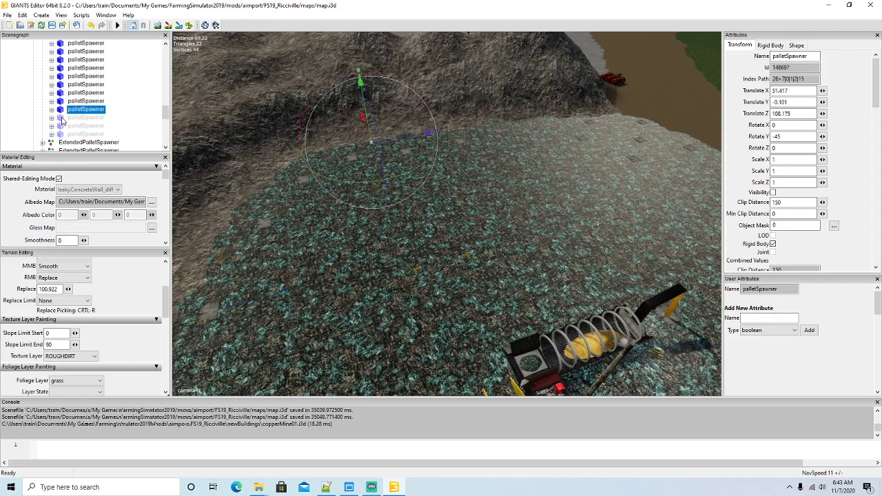
pyautogui.click(773, 192)
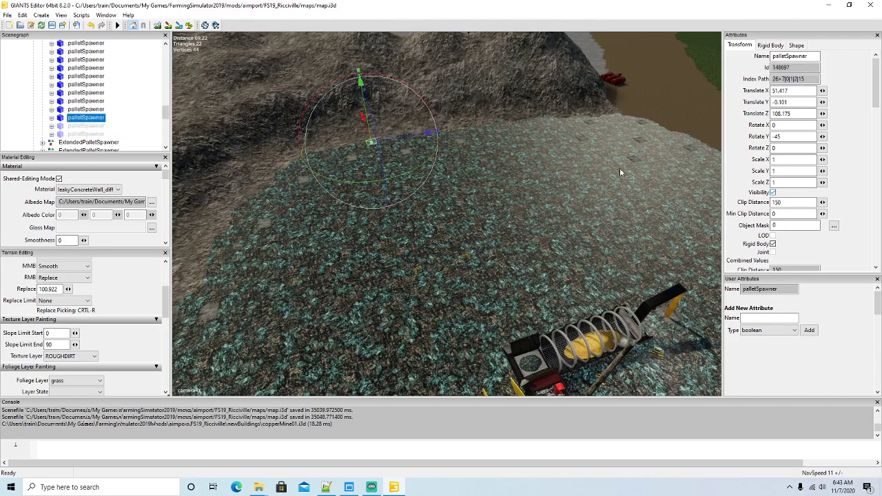
pyautogui.keyDown('alt'); pyautogui.moveTo(561, 192); pyautogui.dragTo(646, 174); pyautogui.keyUp('alt')
pyautogui.scroll(3, 524, 151)
pyautogui.keyDown('alt'); pyautogui.moveTo(646, 174); pyautogui.dragTo(553, 201, button='middle'); pyautogui.keyUp('alt')
pyautogui.keyDown('alt'); pyautogui.moveTo(552, 201); pyautogui.dragTo(231, 243); pyautogui.keyUp('alt')
pyautogui.keyDown('alt'); pyautogui.moveTo(465, 274); pyautogui.dragTo(601, 217); pyautogui.keyUp('alt')
pyautogui.keyDown('alt'); pyautogui.moveTo(546, 257); pyautogui.dragTo(271, 241); pyautogui.keyUp('alt')
pyautogui.keyDown('alt'); pyautogui.moveTo(537, 231); pyautogui.dragTo(422, 147); pyautogui.keyUp('alt')
pyautogui.scroll(3, 588, 212)
pyautogui.scroll(-4, 524, 256)
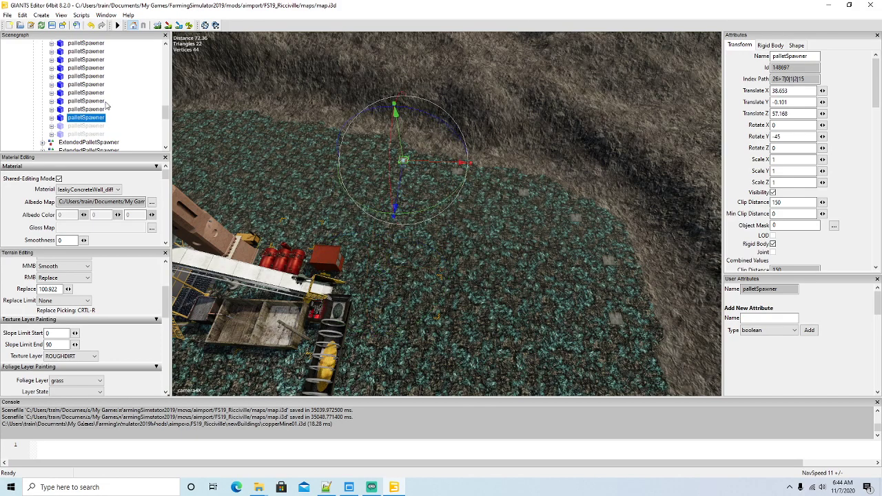
# - Make the seventeenth palletSpawner visible and place it beyond the sixteenth along the far edge of the copper ground
pyautogui.click(69, 126)
pyautogui.click(773, 193)
pyautogui.moveTo(620, 205); pyautogui.dragTo(368, 154)
# - Make the eighteenth palletSpawner visible and move it from outside the pit onto the copper ground to end the row
pyautogui.click(66, 134)
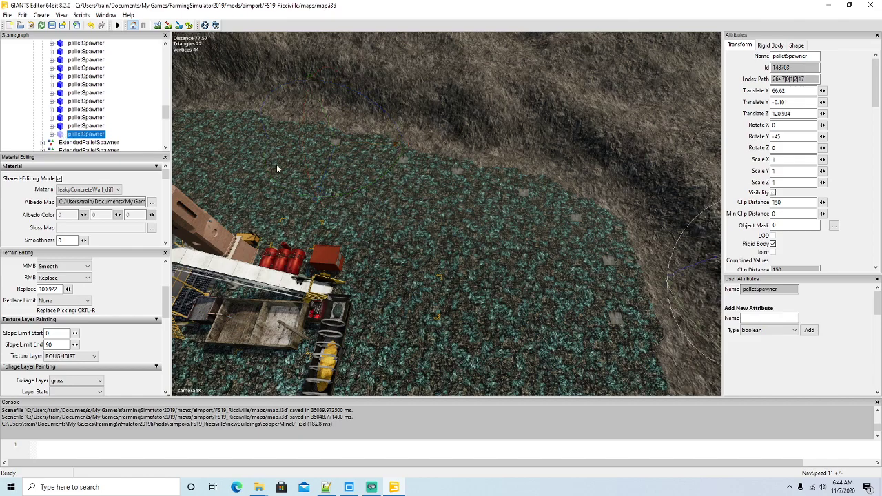
pyautogui.click(772, 193)
pyautogui.moveTo(601, 265); pyautogui.dragTo(704, 255, button='right')
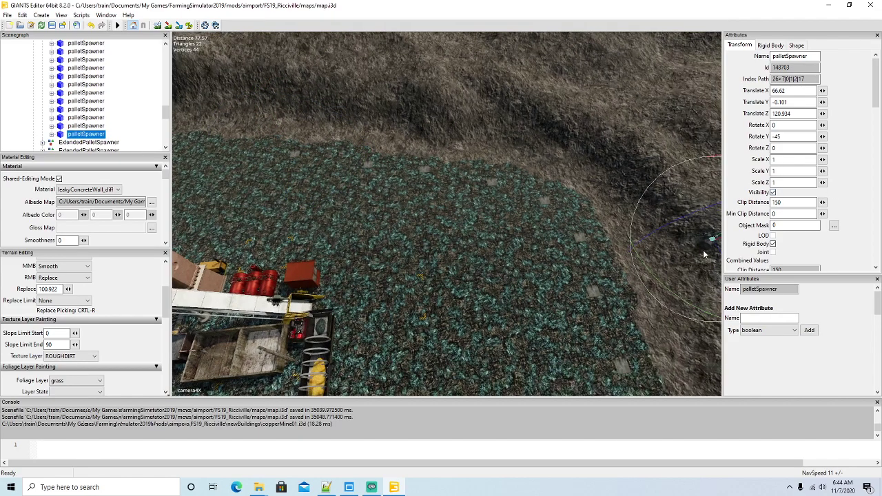
pyautogui.moveTo(719, 243); pyautogui.dragTo(292, 277)
pyautogui.keyDown('alt'); pyautogui.moveTo(297, 276); pyautogui.dragTo(539, 142); pyautogui.keyUp('alt')
pyautogui.scroll(-5, 367, 197)
# - Move the eleventh palletSpawner across the copper ground to extend the row along the dirt-road edge, at about X -32.3, Z 109.9
pyautogui.click(512, 129)
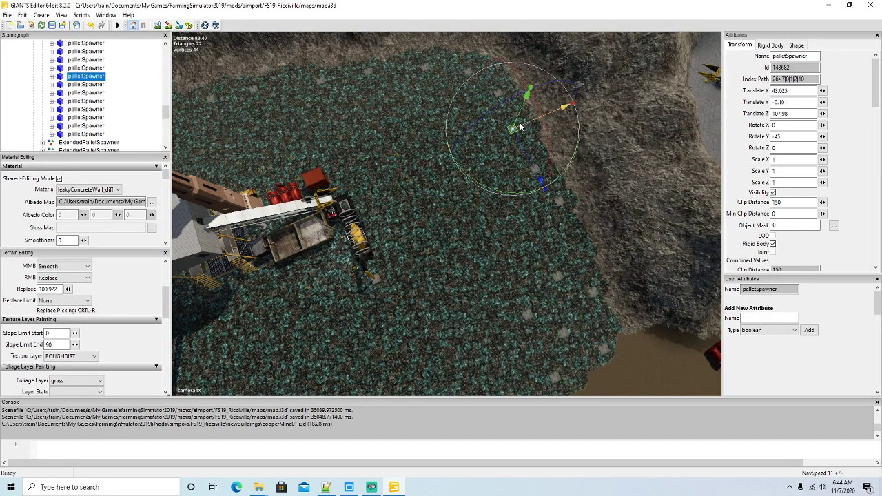
pyautogui.keyDown('alt'); pyautogui.moveTo(372, 199); pyautogui.dragTo(449, 135); pyautogui.keyUp('alt')
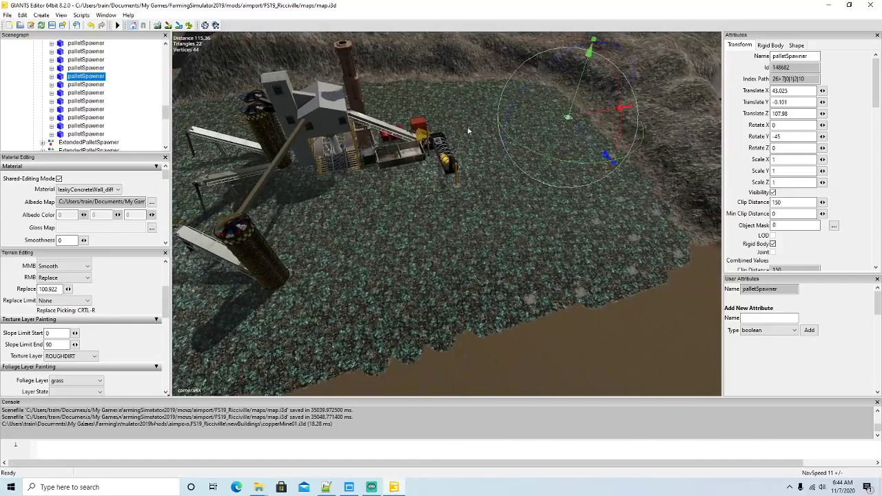
pyautogui.moveTo(600, 115); pyautogui.dragTo(406, 186)
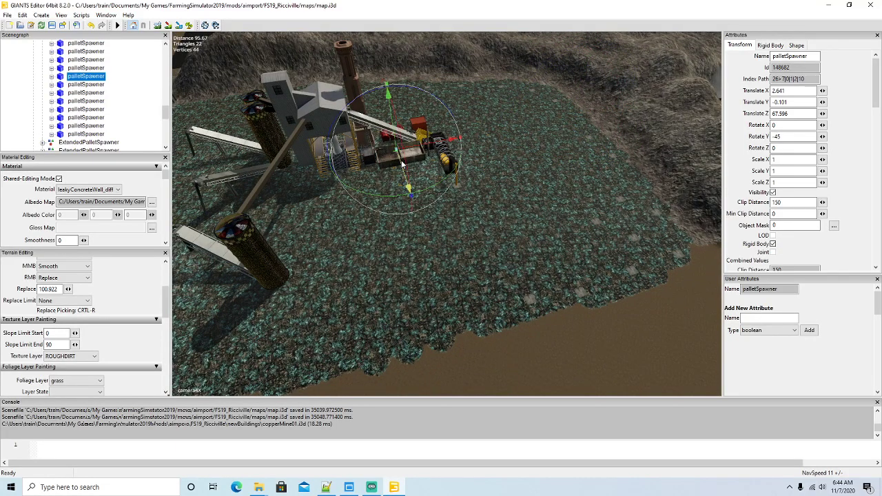
pyautogui.moveTo(417, 216); pyautogui.dragTo(452, 325)
pyautogui.keyDown('alt'); pyautogui.moveTo(513, 327); pyautogui.dragTo(526, 360); pyautogui.keyUp('alt')
pyautogui.scroll(4, 527, 360)
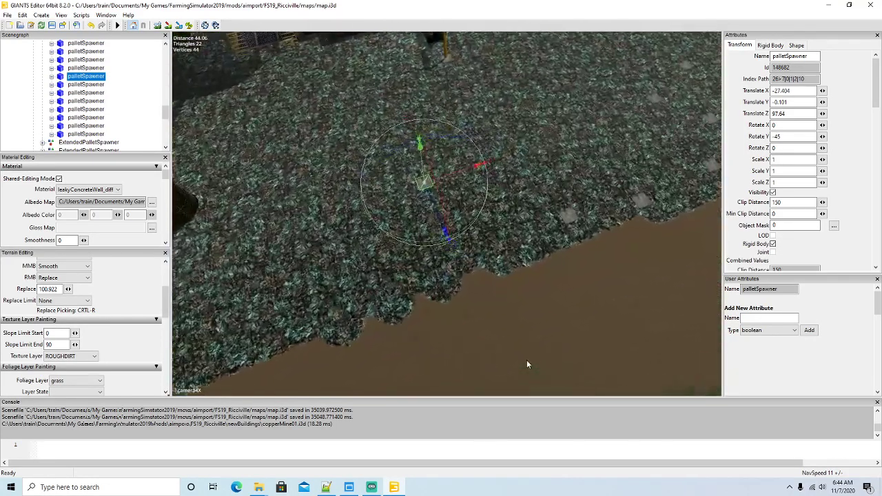
pyautogui.moveTo(430, 234); pyautogui.dragTo(492, 319)
pyautogui.moveTo(505, 263); pyautogui.dragTo(546, 246)
pyautogui.keyDown('alt'); pyautogui.moveTo(594, 273); pyautogui.dragTo(630, 244); pyautogui.keyUp('alt')
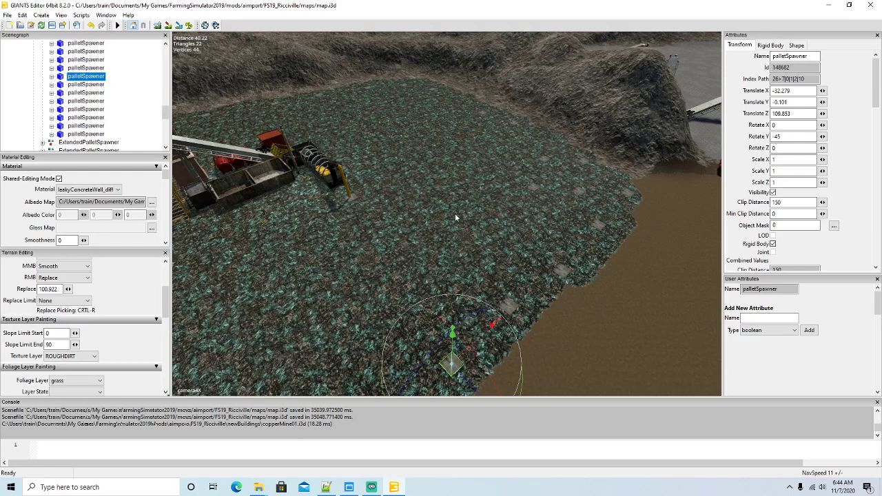
# - Move the tenth palletSpawner from the far edge to an inner row near the dirt-road corner, at about X -7.5, Z 123.8
pyautogui.keyDown('alt'); pyautogui.moveTo(458, 207); pyautogui.dragTo(463, 178); pyautogui.keyUp('alt')
pyautogui.scroll(3, 464, 178)
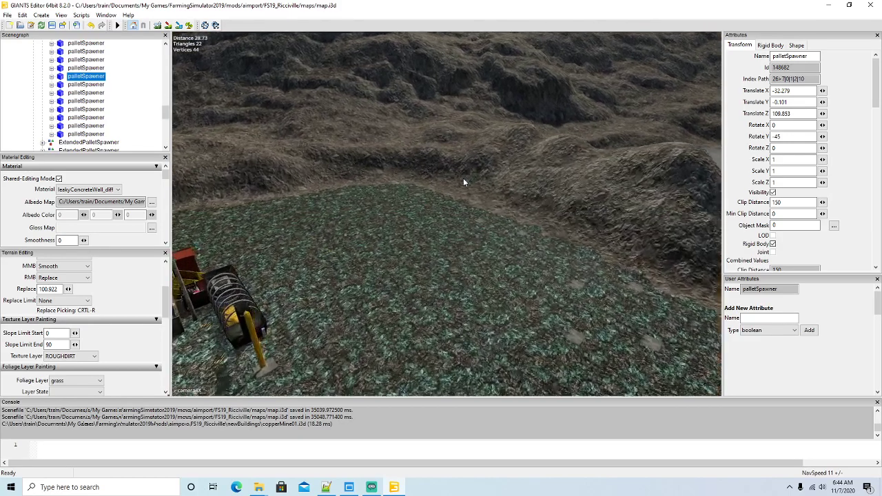
pyautogui.click(479, 221)
pyautogui.keyDown('alt'); pyautogui.moveTo(485, 249); pyautogui.dragTo(557, 288); pyautogui.keyUp('alt')
pyautogui.scroll(3, 414, 282)
pyautogui.moveTo(360, 101); pyautogui.dragTo(579, 265)
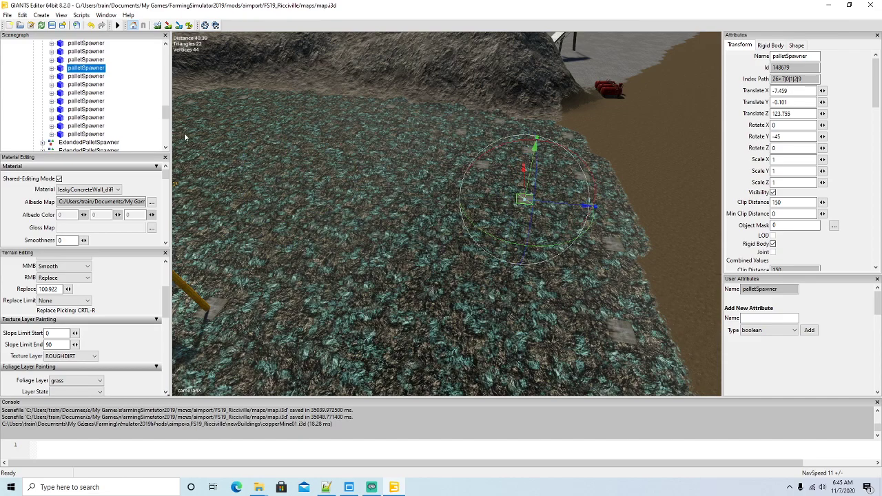
# - Select the whole ExtendedPalletSpawner group and review how its pallet spawners are spread over the copper ground
pyautogui.moveTo(304, 177); pyautogui.dragTo(576, 327, button='right')
pyautogui.press('w')
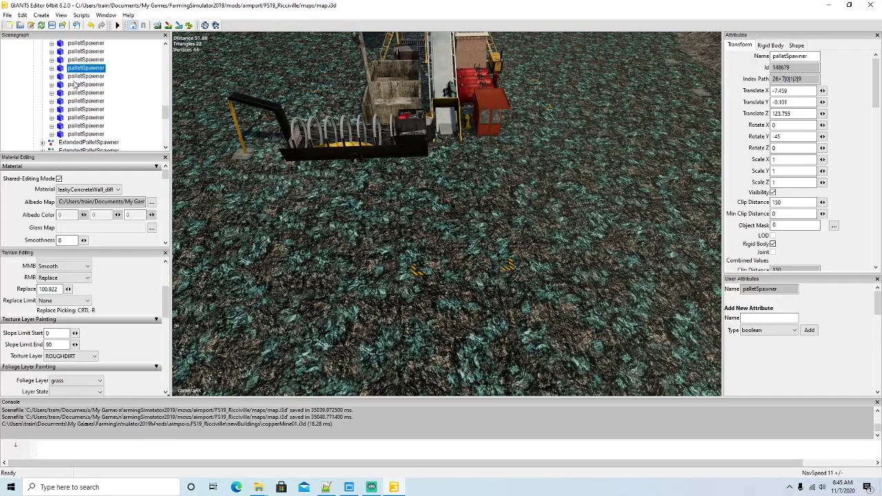
pyautogui.scroll(3, 82, 85)
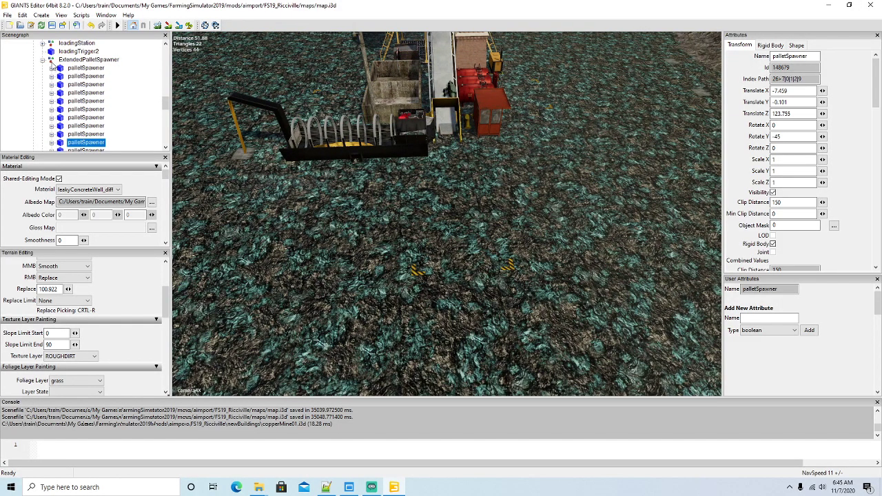
pyautogui.click(52, 62)
pyautogui.press('f')
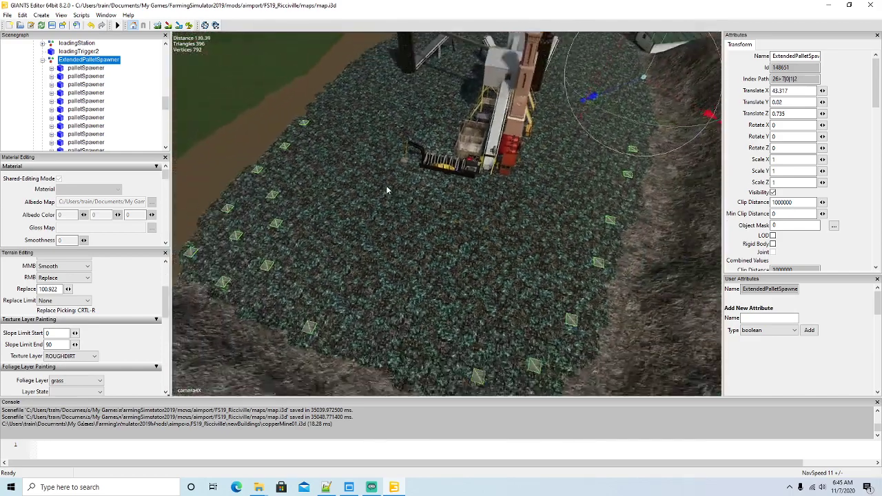
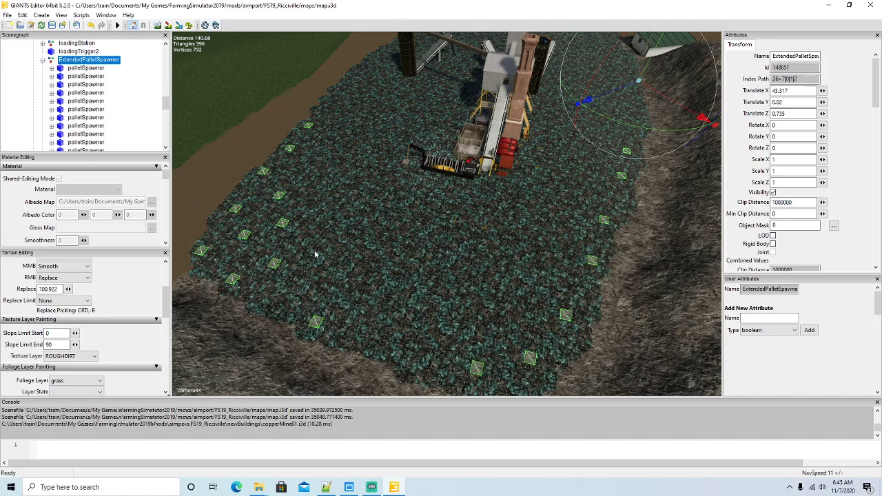
# - Set the terrain replace height to 100 and lower the ground behind the warning stripes to uncover the frame beside the mine's conveyor
pyautogui.keyDown('alt'); pyautogui.moveTo(492, 243); pyautogui.dragTo(176, 242); pyautogui.keyUp('alt')
pyautogui.scroll(3, 518, 247)
pyautogui.scroll(2, 497, 220)
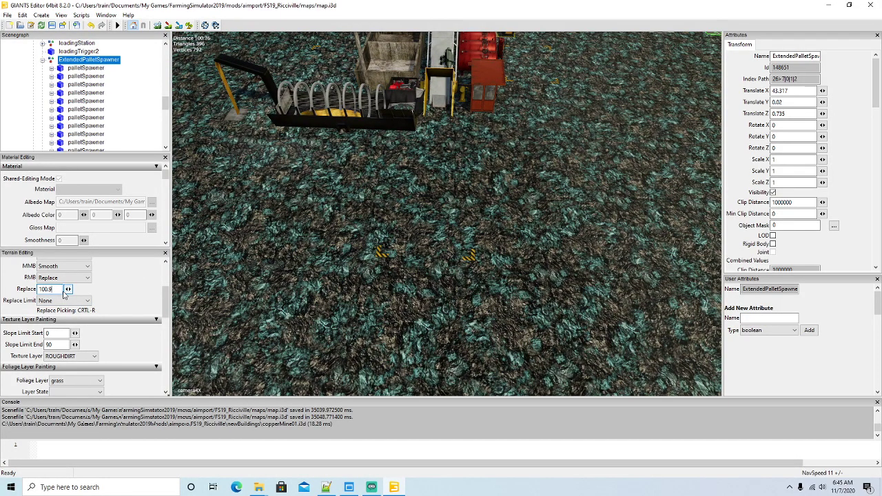
pyautogui.click(157, 25)
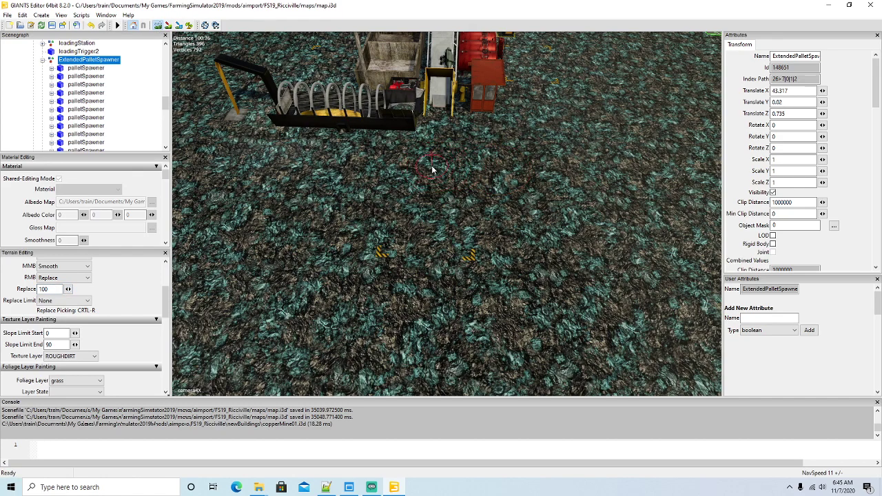
pyautogui.moveTo(438, 229)
pyautogui.mouseDown(button='right')
pyautogui.moveTo(413, 241)
pyautogui.moveTo(462, 229)
pyautogui.mouseUp(button='right')
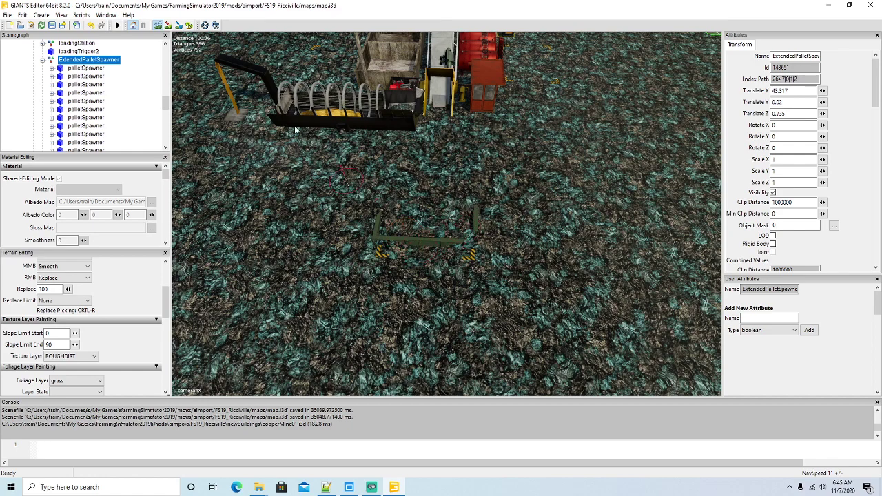
pyautogui.click(91, 26)
pyautogui.moveTo(442, 153)
pyautogui.mouseDown(button='right')
pyautogui.moveTo(442, 211)
pyautogui.moveTo(454, 162)
pyautogui.moveTo(431, 122)
pyautogui.moveTo(416, 182)
pyautogui.moveTo(432, 152)
pyautogui.moveTo(389, 207)
pyautogui.moveTo(414, 231)
pyautogui.moveTo(459, 207)
pyautogui.moveTo(455, 228)
pyautogui.mouseUp(button='right')
pyautogui.moveTo(398, 157); pyautogui.dragTo(417, 190, button='right')
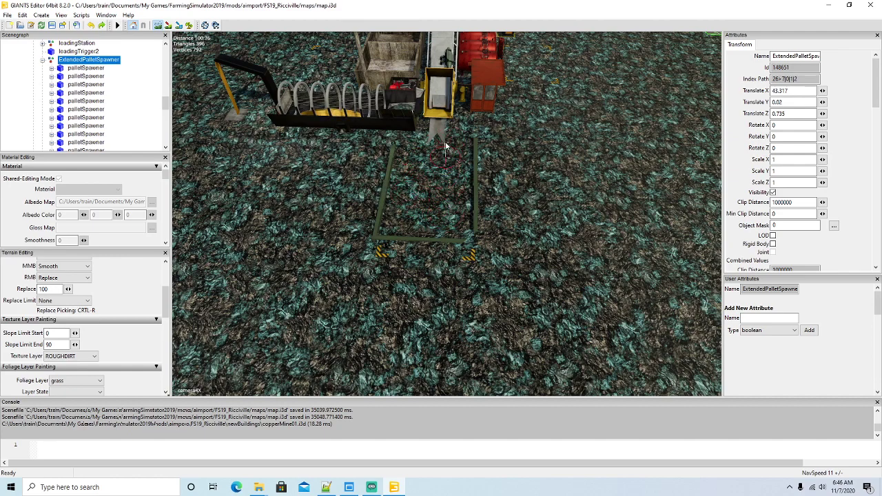
pyautogui.click(159, 25)
# - Examine the mine buildings and the pallet spawner layout across the copper pit from several angles
pyautogui.moveTo(379, 146)
pyautogui.keyDown('alt'); pyautogui.mouseDown()
pyautogui.moveTo(415, 159)
pyautogui.moveTo(412, 175)
pyautogui.moveTo(393, 155)
pyautogui.moveTo(393, 133)
pyautogui.moveTo(426, 189)
pyautogui.moveTo(495, 178)
pyautogui.moveTo(526, 185)
pyautogui.moveTo(401, 271)
pyautogui.mouseUp(); pyautogui.keyUp('alt')
pyautogui.scroll(-10, 526, 185)
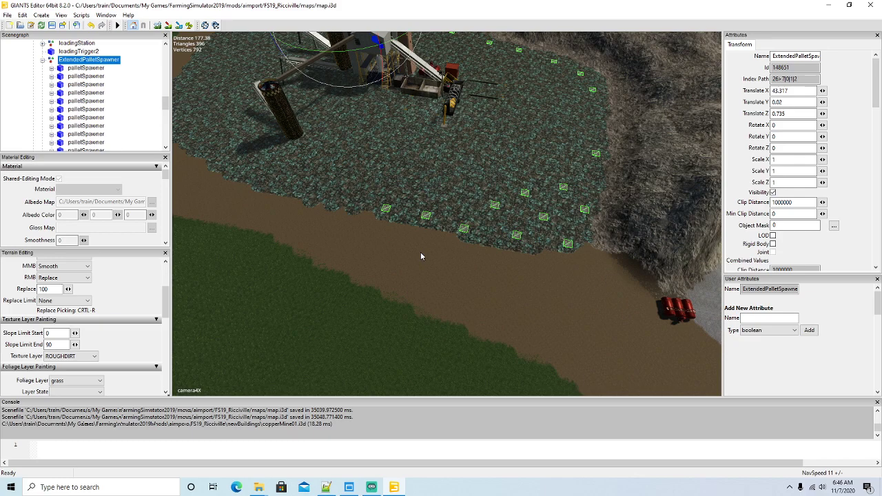
pyautogui.keyDown('alt'); pyautogui.moveTo(447, 277); pyautogui.dragTo(424, 237); pyautogui.keyUp('alt')
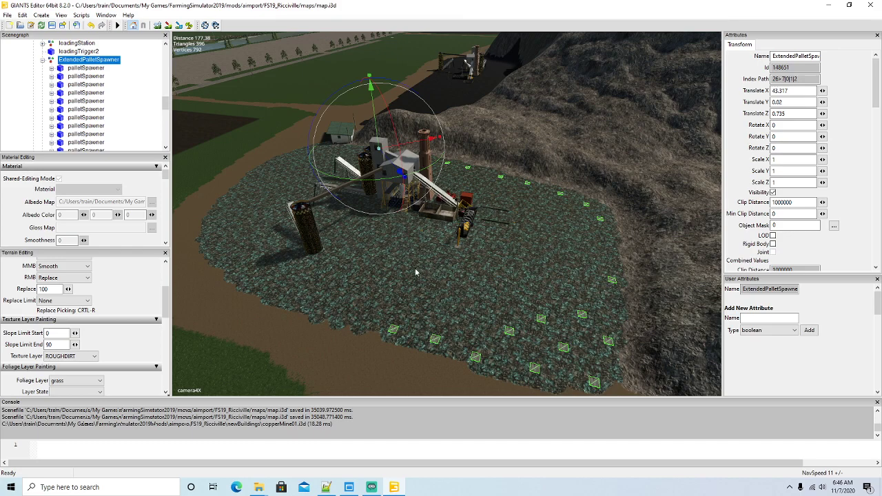
pyautogui.keyDown('alt'); pyautogui.moveTo(412, 269); pyautogui.dragTo(452, 269); pyautogui.keyUp('alt')
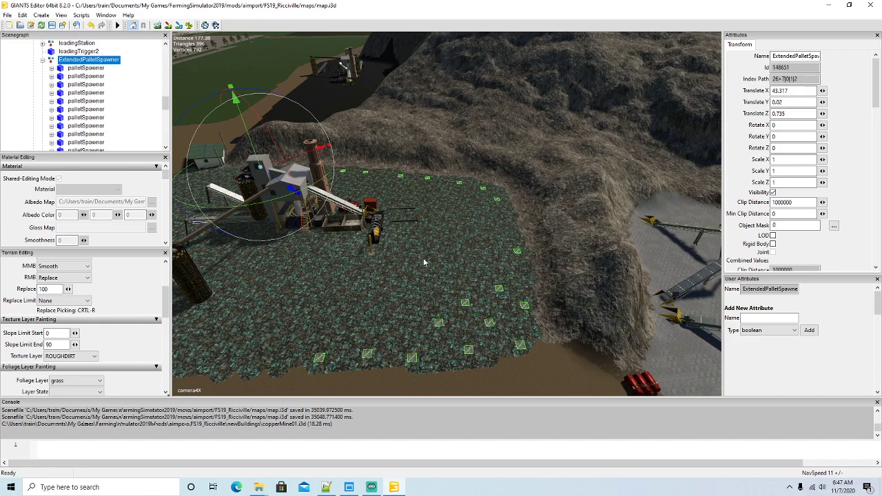
pyautogui.keyDown('alt'); pyautogui.moveTo(427, 249); pyautogui.dragTo(420, 268); pyautogui.keyUp('alt')
pyautogui.scroll(10, 370, 251)
pyautogui.scroll(-8, 419, 269)
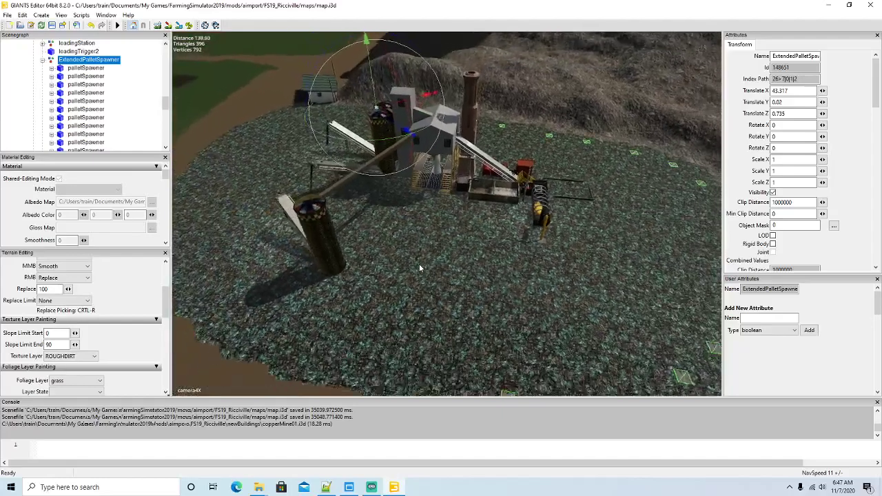
pyautogui.scroll(-2, 419, 268)
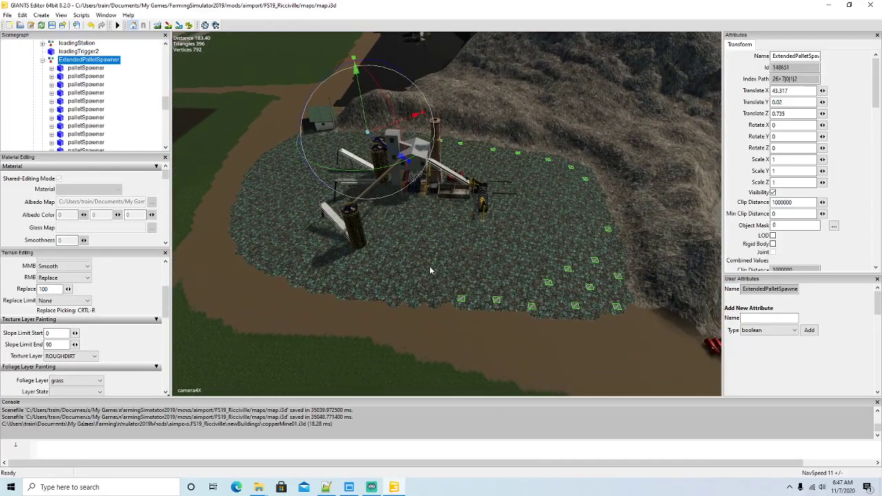
pyautogui.keyDown('alt'); pyautogui.moveTo(433, 271); pyautogui.dragTo(436, 274); pyautogui.keyUp('alt')
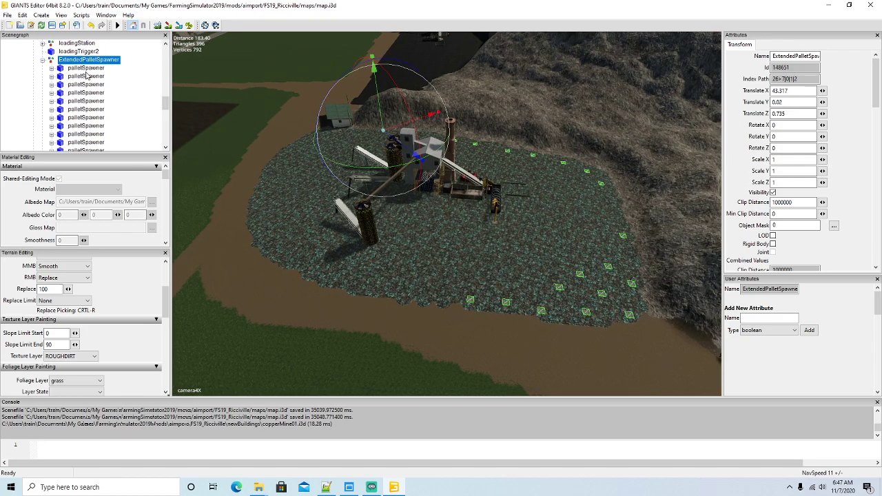
# - Collapse the first ExtendedPalletSpawner and OUT groups and check where the IN, OUT, camera and fountainJetSound nodes sit in the pit
pyautogui.click(42, 60)
pyautogui.scroll(2, 54, 78)
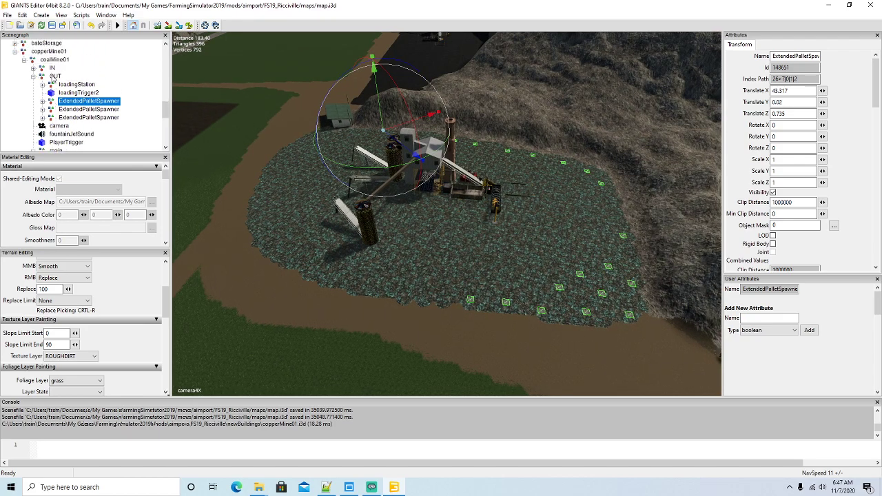
pyautogui.click(33, 77)
pyautogui.click(43, 68)
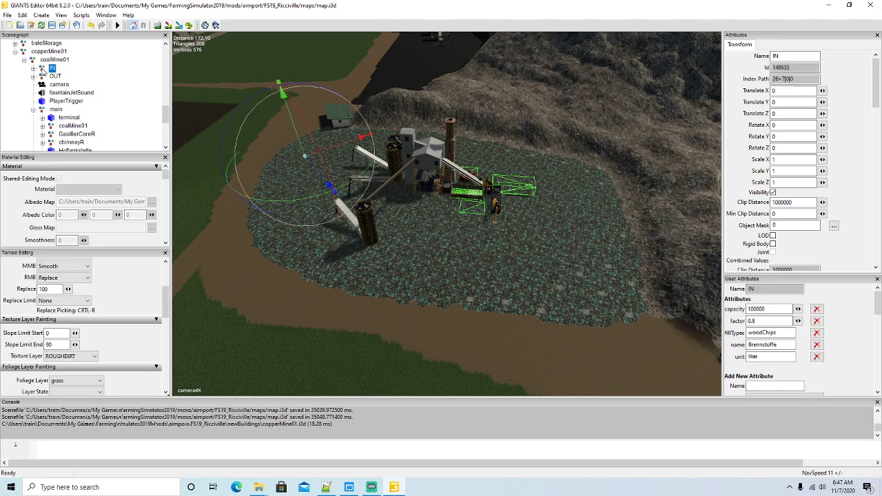
pyautogui.click(54, 76)
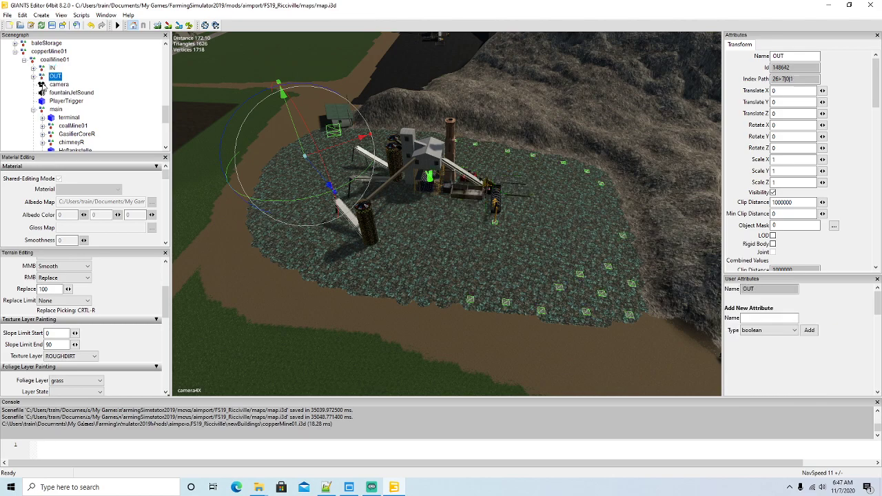
pyautogui.click(42, 86)
pyautogui.click(42, 92)
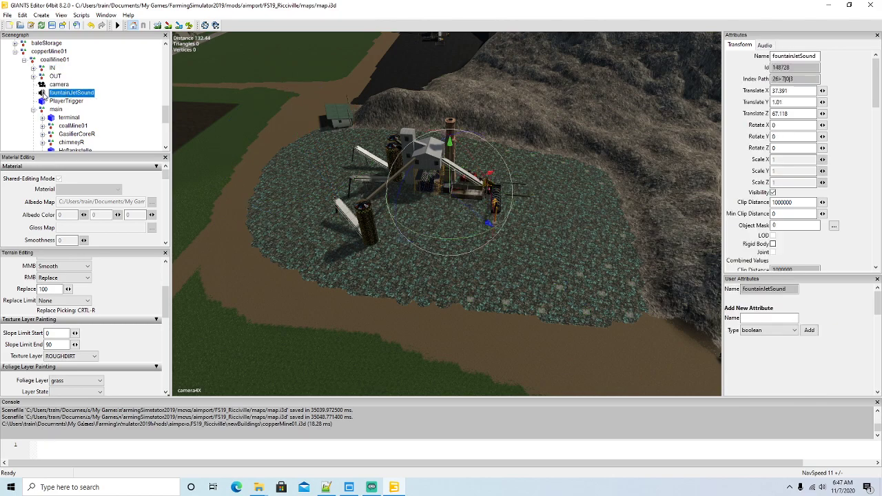
# - Move the PlayerTrigger from the field to the green-roofed shed at the pit's edge, at about X 14.8, Z -16.6
pyautogui.click(42, 102)
pyautogui.keyDown('alt'); pyautogui.moveTo(312, 228); pyautogui.dragTo(229, 173); pyautogui.keyUp('alt')
pyautogui.scroll(5, 229, 175)
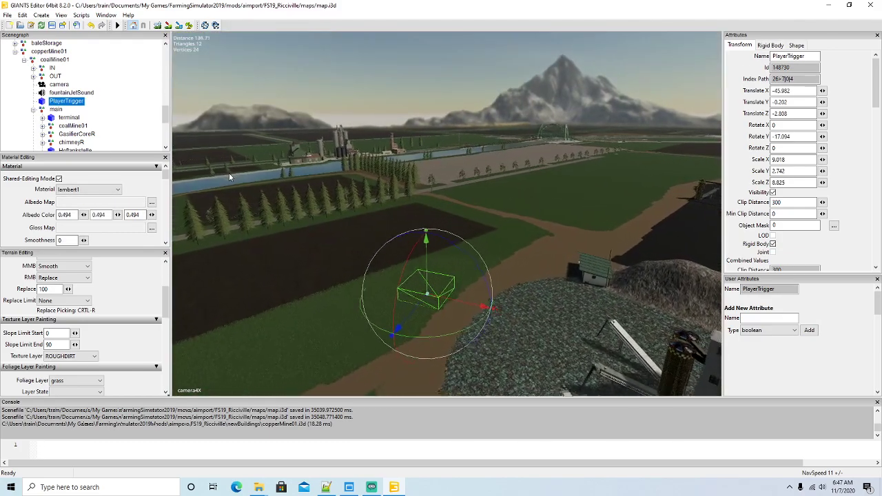
pyautogui.moveTo(390, 341); pyautogui.dragTo(671, 301)
pyautogui.keyDown('alt'); pyautogui.moveTo(561, 321); pyautogui.dragTo(589, 313); pyautogui.keyUp('alt')
pyautogui.scroll(3, 579, 331)
pyautogui.scroll(7, 588, 313)
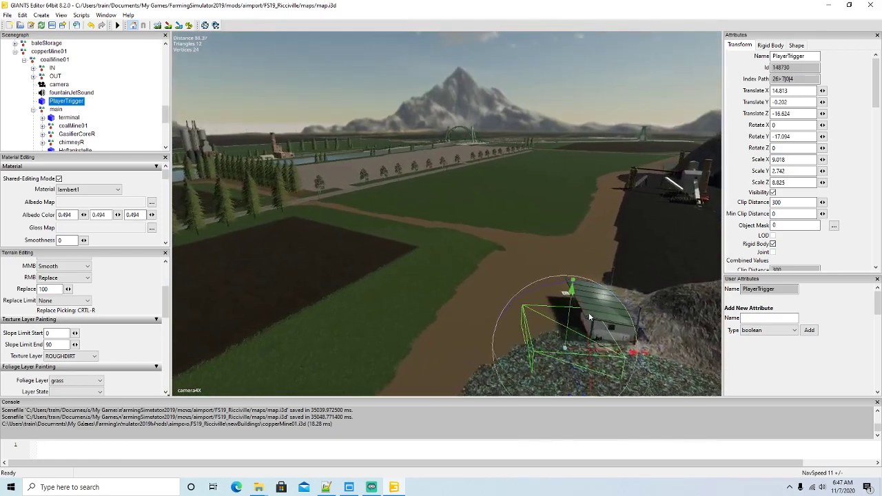
# - Adjust the PlayerTrigger so it sits in front of the shed's open side, at about X 10.3, Z -29.5
pyautogui.keyDown('alt'); pyautogui.moveTo(674, 338); pyautogui.dragTo(745, 363); pyautogui.keyUp('alt')
pyautogui.scroll(-3, 744, 363)
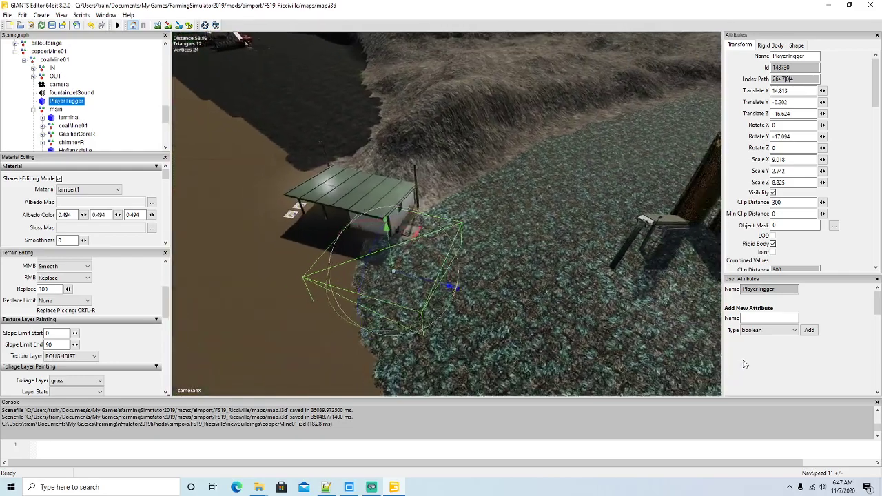
pyautogui.moveTo(453, 274); pyautogui.dragTo(439, 302)
pyautogui.scroll(-3, 446, 303)
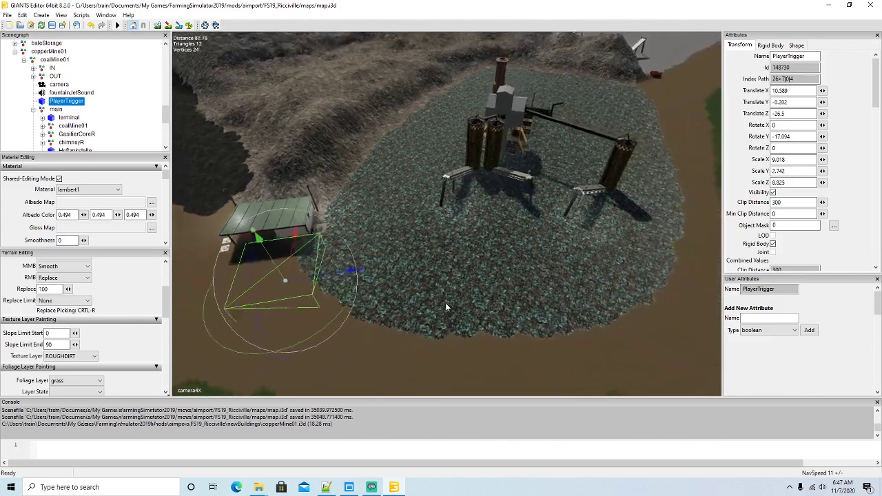
pyautogui.moveTo(371, 268); pyautogui.dragTo(361, 266)
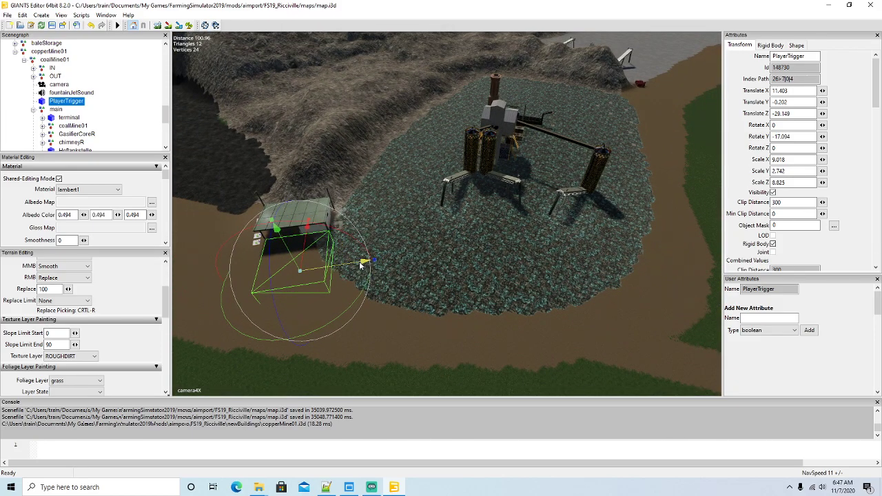
pyautogui.moveTo(306, 255); pyautogui.dragTo(304, 259)
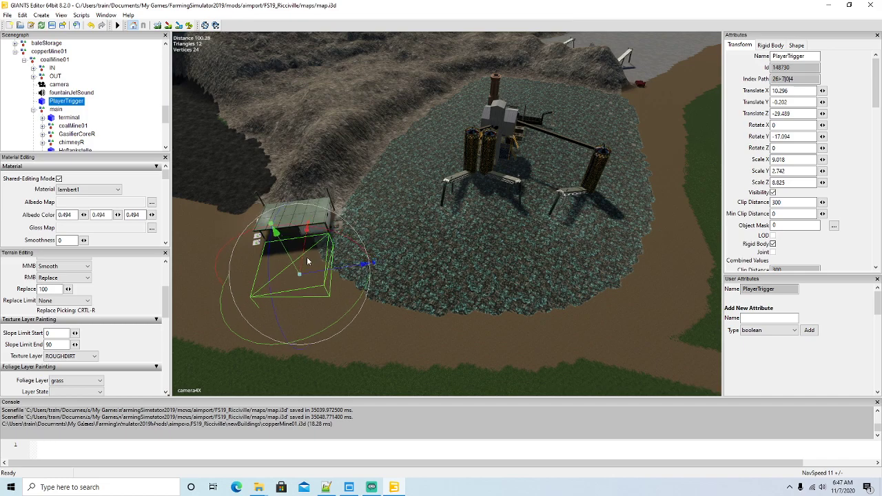
# - Check the placement of the main, warningStripes, lighting and PS groups, and select the collapsed coalMine01 node under copperMine01
pyautogui.click(34, 109)
pyautogui.click(52, 111)
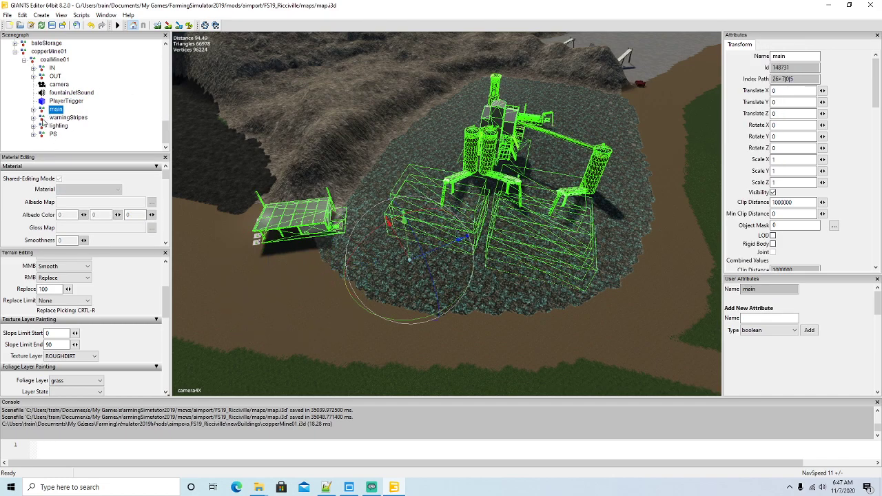
pyautogui.click(43, 119)
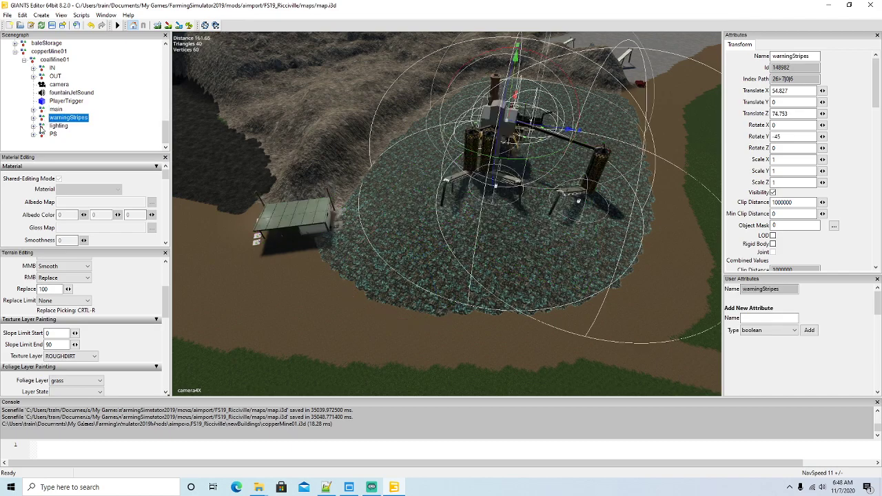
pyautogui.click(41, 127)
pyautogui.click(43, 135)
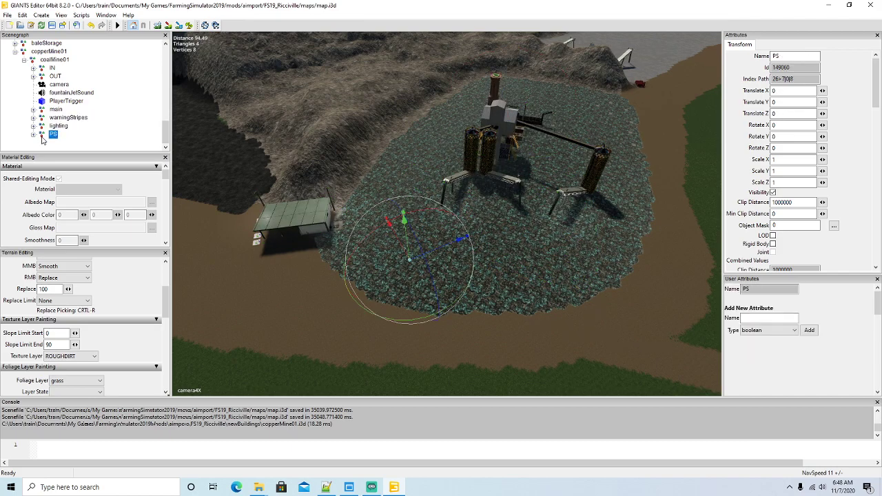
pyautogui.click(24, 61)
pyautogui.click(33, 137)
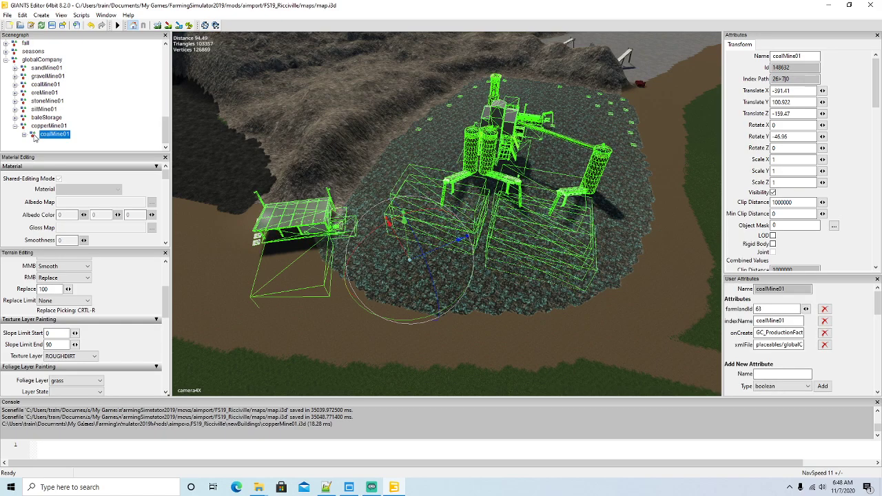
# - Set the selected coalMine01 node's farmlandId to 62 and change both its name and its indexName attribute to copperMine01
pyautogui.doubleClick(770, 310)
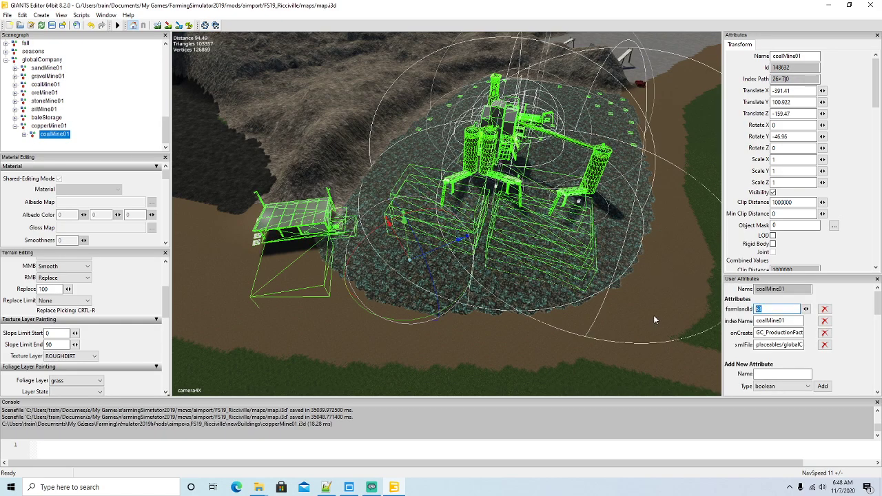
pyautogui.write('62')
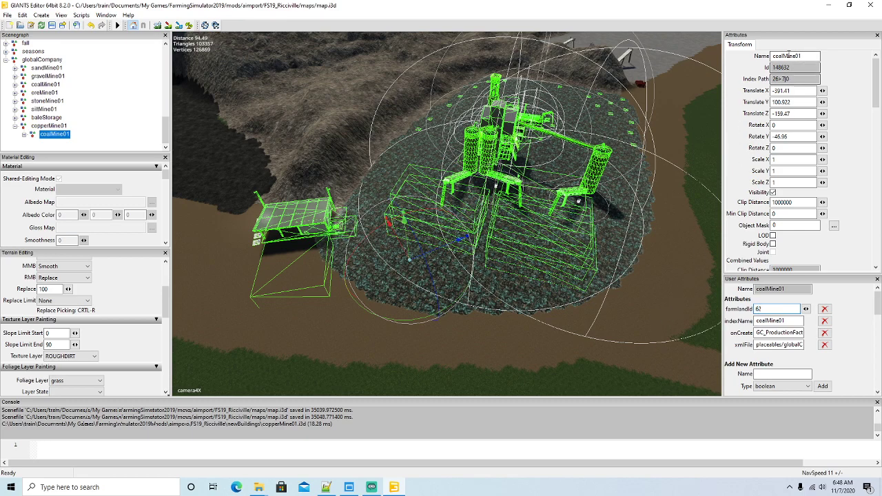
pyautogui.click(780, 56)
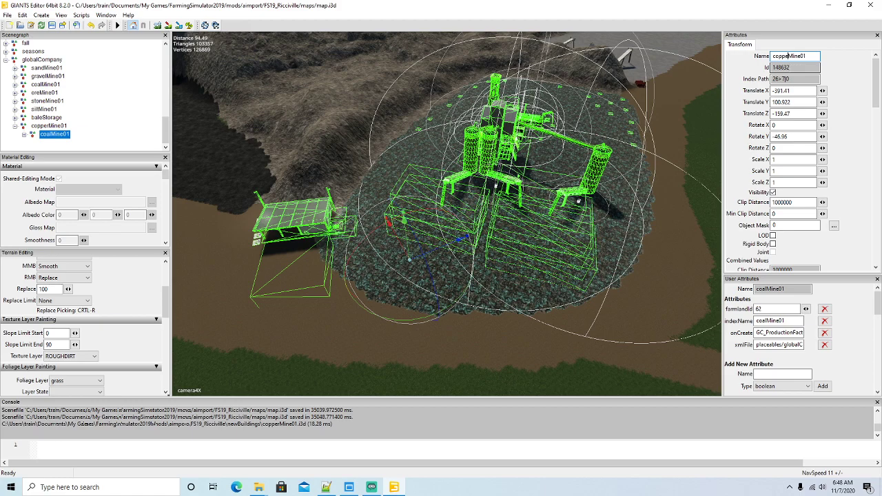
pyautogui.click(768, 321)
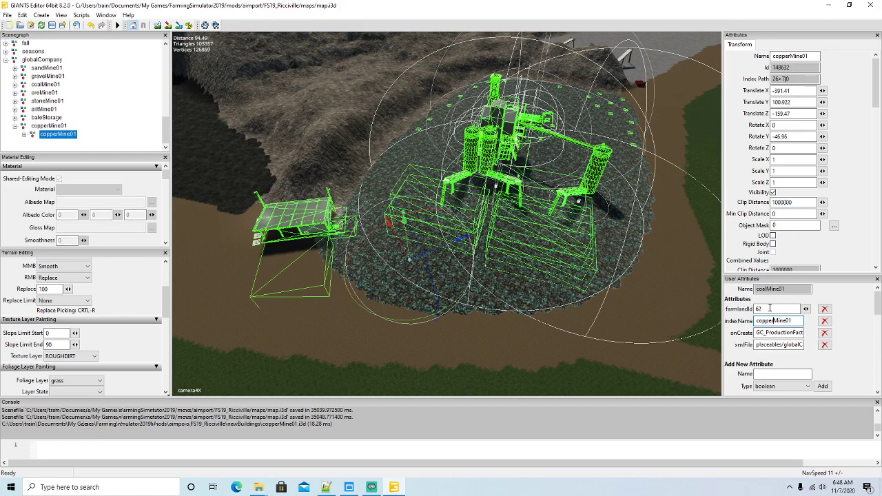
# - Change the file name in the node's xmlFile attribute from coalMine01.xml to copperMine01.xml
pyautogui.click(802, 345)
pyautogui.press('Right')
pyautogui.press('Right')
pyautogui.press('Right')
pyautogui.press('Right')
pyautogui.press('Right')
pyautogui.press('Right')
pyautogui.press('Right')
pyautogui.press('Right')
pyautogui.press('Right')
pyautogui.press('Right')
pyautogui.press('Right')
pyautogui.press('Right')
pyautogui.press('Right')
pyautogui.press('Right')
pyautogui.press('Right')
pyautogui.press('Right')
pyautogui.press('Right')
pyautogui.press('Right')
pyautogui.press('Right')
pyautogui.press('Right')
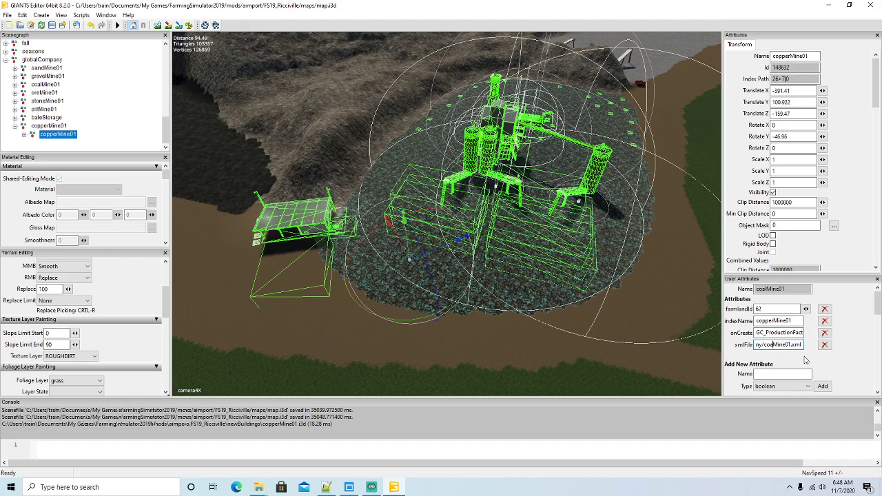
pyautogui.write('ppe')
# - Paint farmland value 62 on the farmland info layer over the rest of the copper pit, including the shed and the spawner areas
pyautogui.moveTo(625, 321)
pyautogui.keyDown('alt'); pyautogui.mouseDown()
pyautogui.moveTo(607, 325)
pyautogui.moveTo(625, 324)
pyautogui.mouseUp(); pyautogui.keyUp('alt')
pyautogui.scroll(-5, 625, 324)
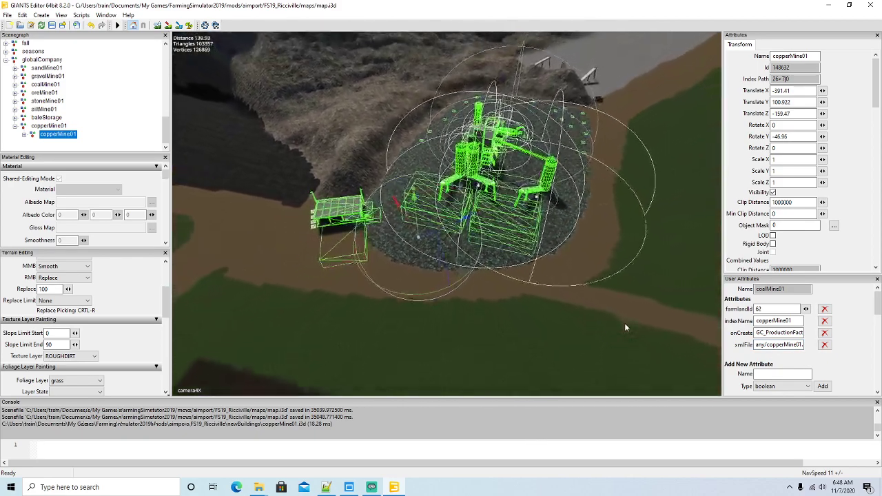
pyautogui.scroll(-4, 625, 322)
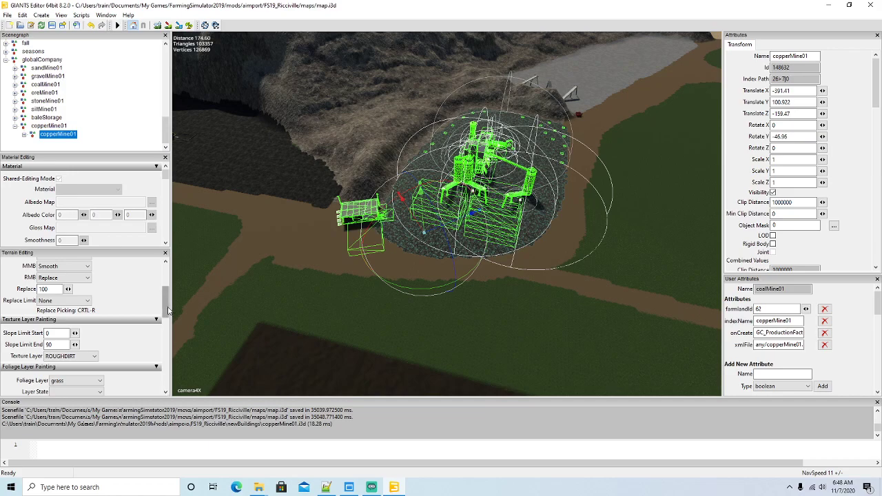
pyautogui.scroll(-5, 136, 342)
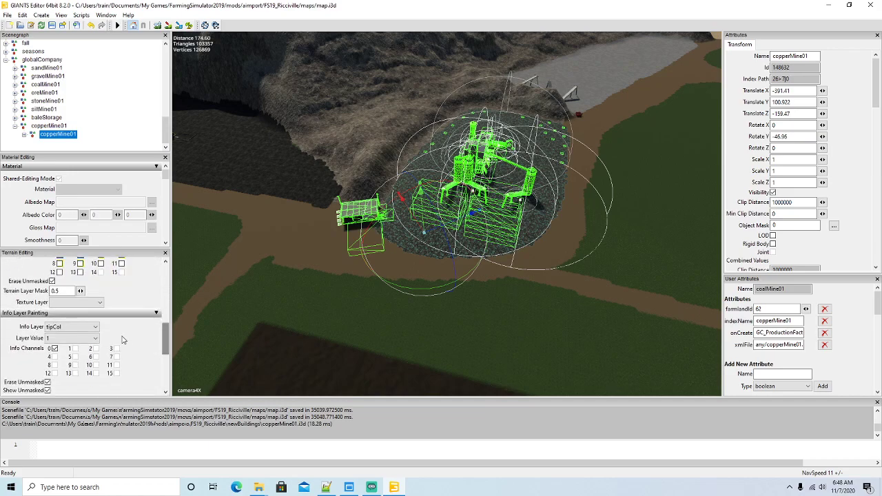
pyautogui.click(75, 327)
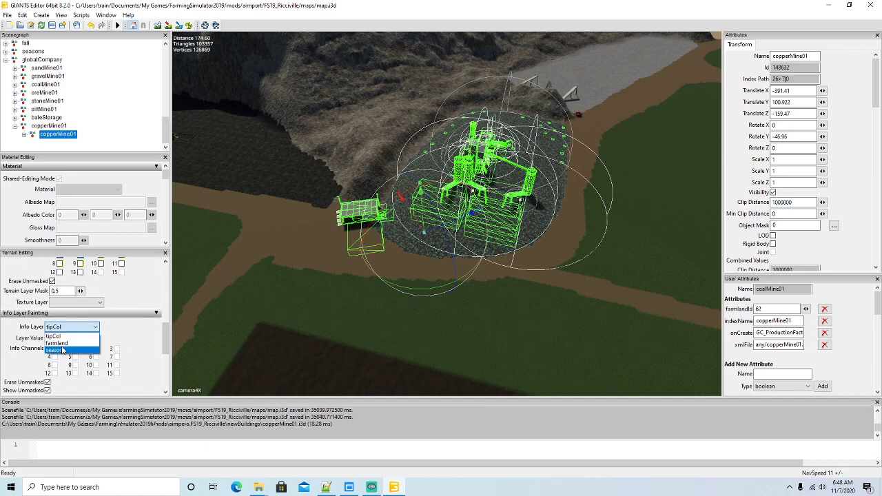
pyautogui.click(56, 343)
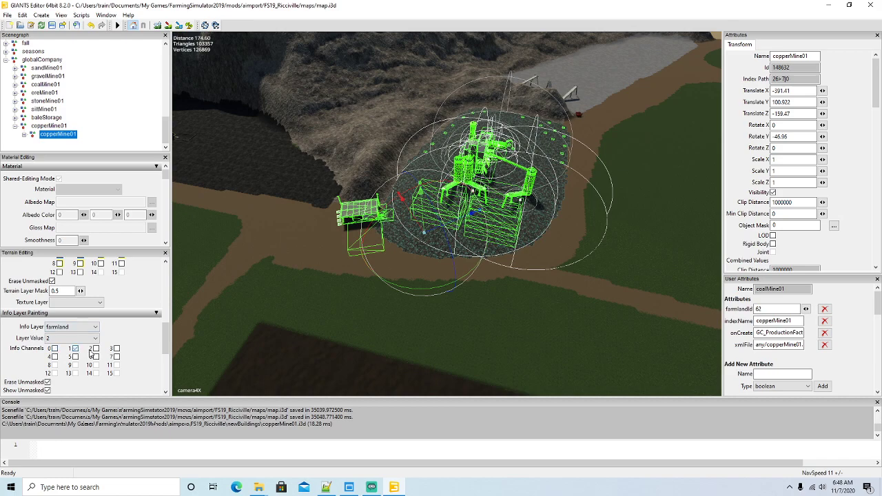
pyautogui.click(116, 349)
pyautogui.click(179, 26)
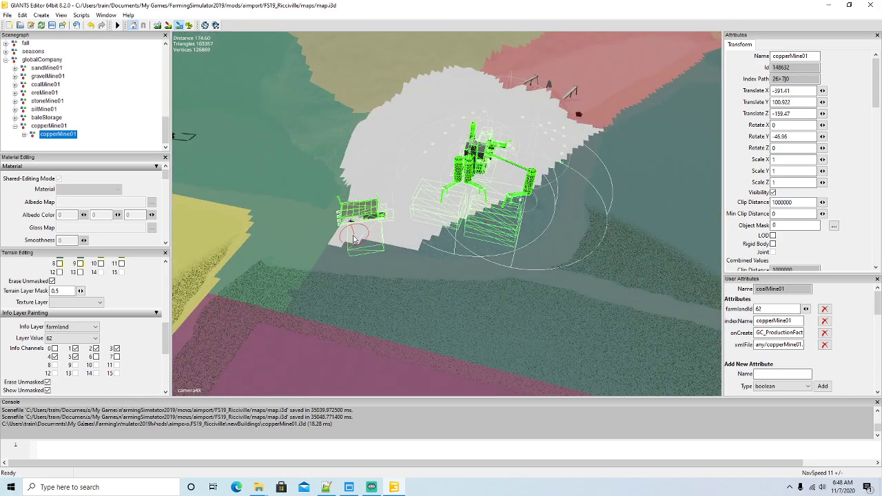
pyautogui.moveTo(348, 246)
pyautogui.mouseDown()
pyautogui.moveTo(433, 257)
pyautogui.moveTo(537, 231)
pyautogui.moveTo(555, 218)
pyautogui.moveTo(590, 142)
pyautogui.moveTo(476, 231)
pyautogui.moveTo(538, 183)
pyautogui.moveTo(421, 239)
pyautogui.moveTo(532, 192)
pyautogui.moveTo(564, 150)
pyautogui.moveTo(463, 205)
pyautogui.moveTo(385, 231)
pyautogui.moveTo(354, 206)
pyautogui.moveTo(331, 247)
pyautogui.moveTo(428, 257)
pyautogui.moveTo(503, 237)
pyautogui.moveTo(526, 215)
pyautogui.mouseUp()
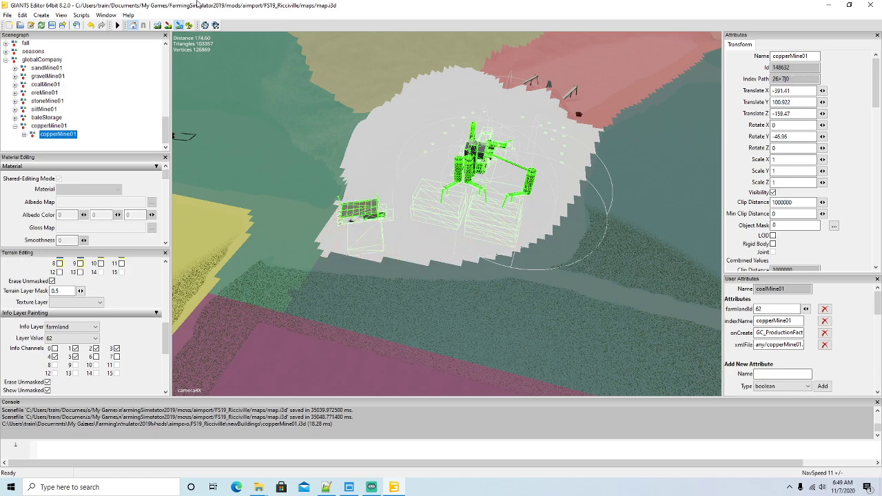
pyautogui.click(181, 27)
# - Go to the ore pit and select the oreMine01 node inside the oreMine01 group
pyautogui.moveTo(422, 233)
pyautogui.keyDown('alt'); pyautogui.mouseDown()
pyautogui.moveTo(374, 202)
pyautogui.moveTo(350, 158)
pyautogui.mouseUp(); pyautogui.keyUp('alt')
pyautogui.scroll(3, 349, 158)
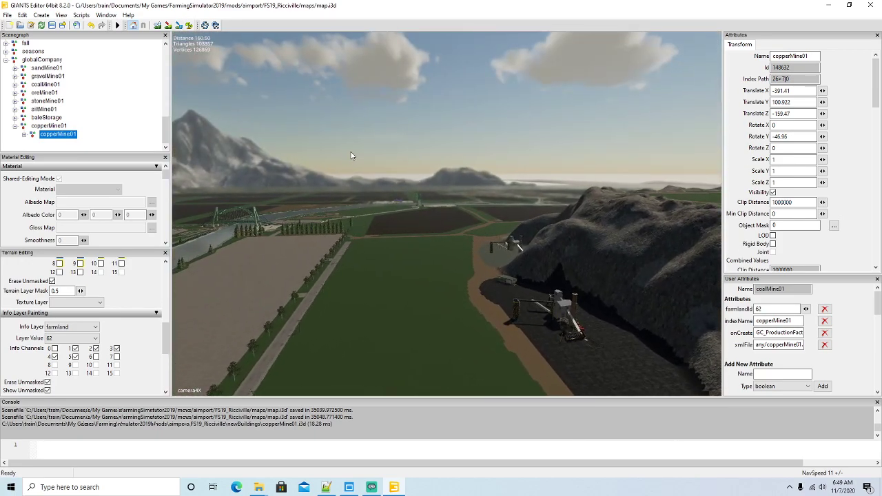
pyautogui.press('+')
pyautogui.moveTo(419, 287)
pyautogui.keyDown('alt'); pyautogui.mouseDown()
pyautogui.moveTo(418, 273)
pyautogui.moveTo(423, 292)
pyautogui.mouseUp(); pyautogui.keyUp('alt')
pyautogui.scroll(2, 423, 292)
pyautogui.scroll(-5, 423, 292)
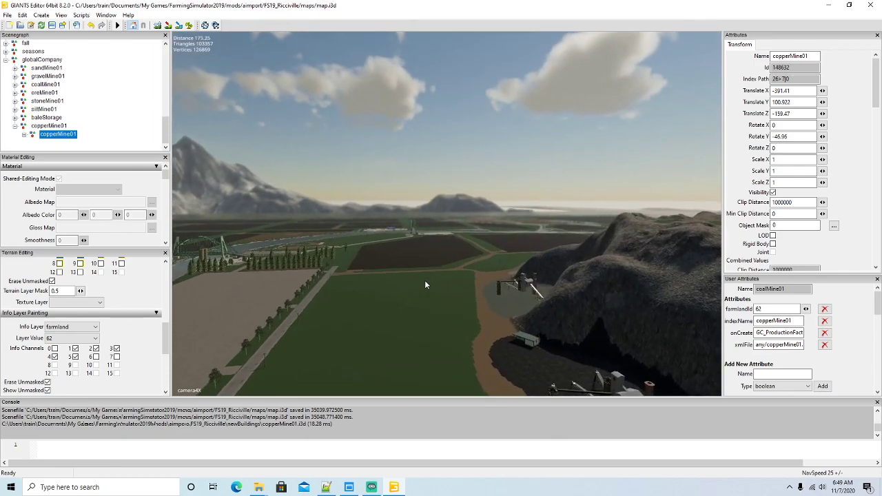
pyautogui.scroll(5, 423, 290)
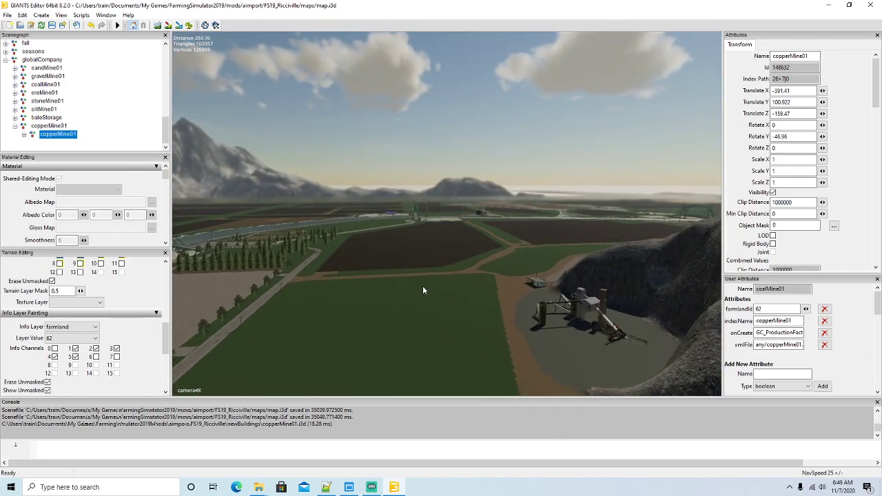
pyautogui.scroll(5, 424, 287)
pyautogui.keyDown('alt'); pyautogui.moveTo(423, 287); pyautogui.dragTo(575, 339); pyautogui.keyUp('alt')
pyautogui.scroll(-3, 573, 338)
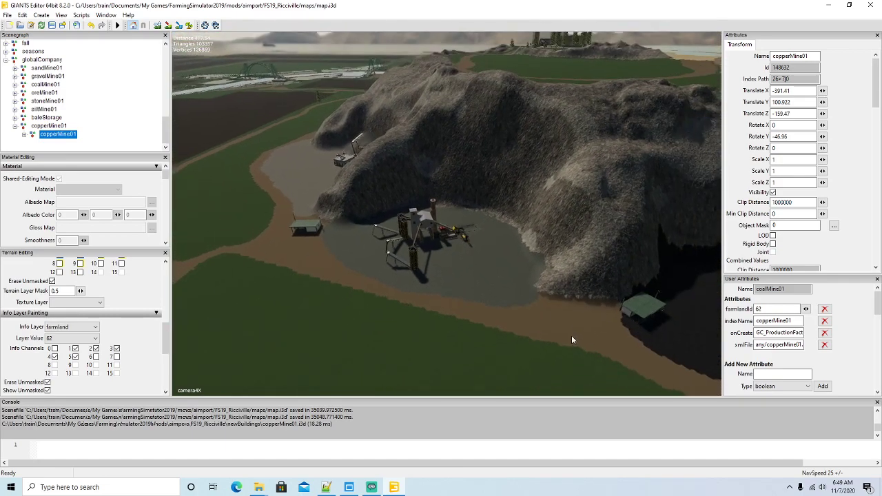
pyautogui.click(15, 93)
pyautogui.doubleClick(24, 103)
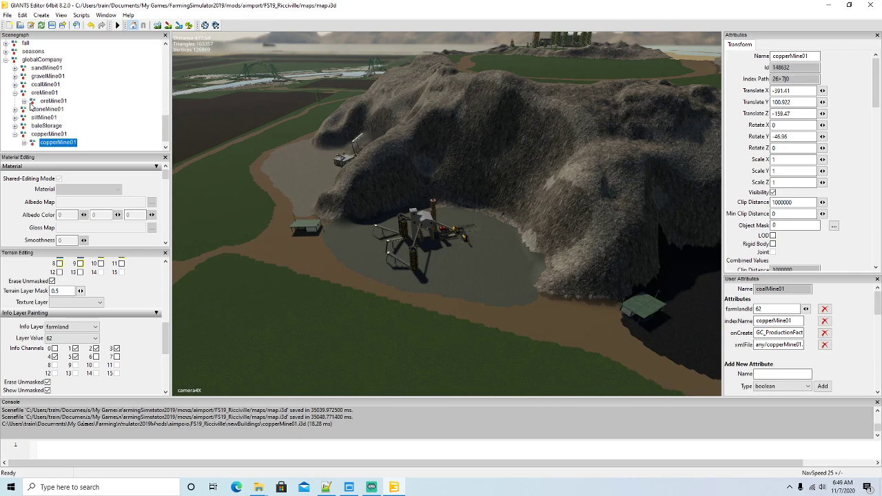
# - Look up the lower ore pit's farmland id and bits in mapDE_farmlands.xml in Notepad++, and return to GIANTS Editor
pyautogui.click(326, 488)
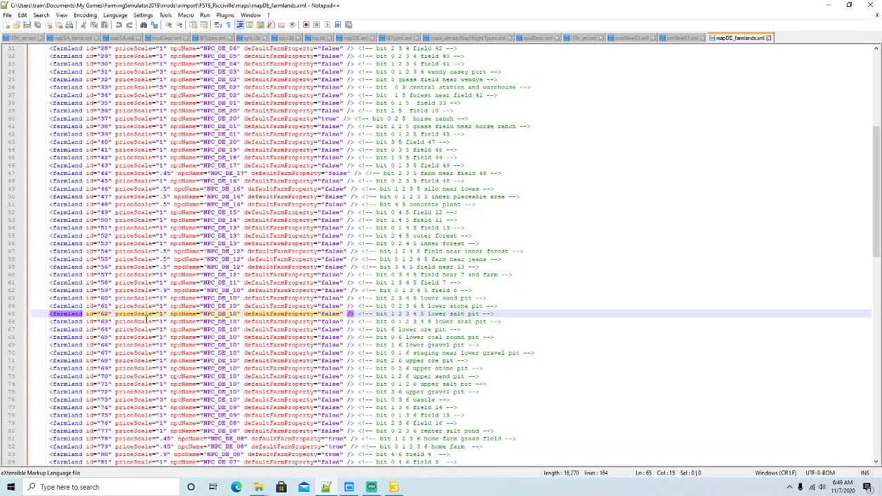
pyautogui.click(105, 330)
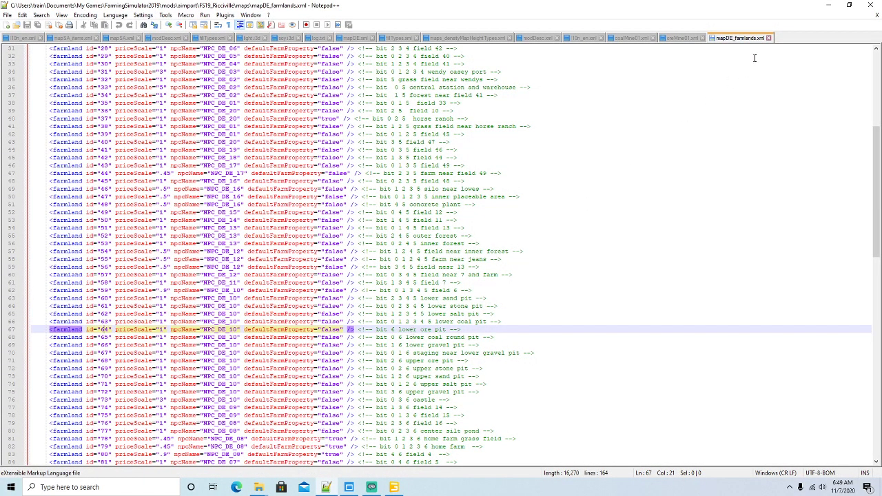
pyautogui.click(828, 5)
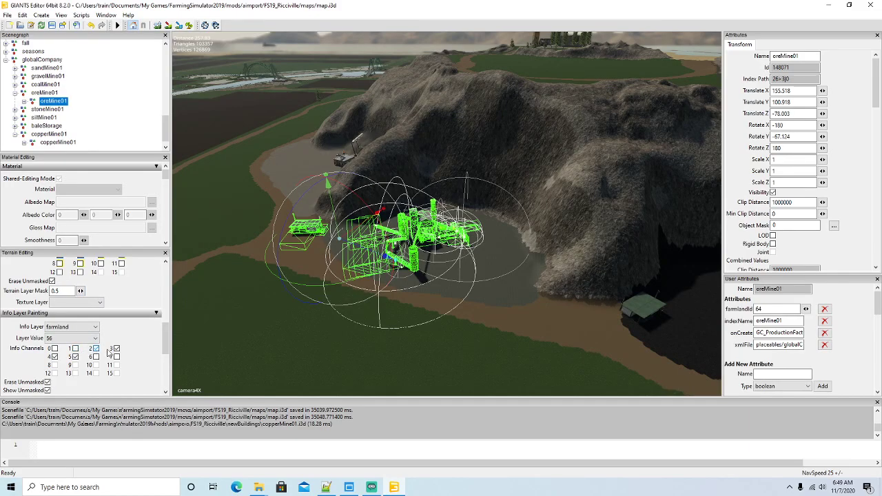
# - Set the farmland info layer value to 64 and paint it over the ore pit out to the area around the shed
pyautogui.click(75, 356)
pyautogui.click(96, 357)
pyautogui.click(178, 25)
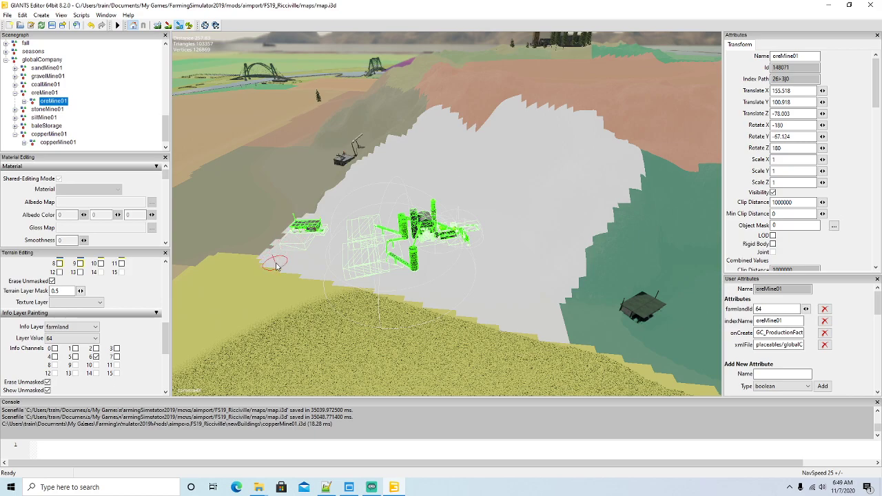
pyautogui.moveTo(279, 253); pyautogui.dragTo(287, 244)
pyautogui.click(181, 26)
# - Return to the copper pit, select the copperMine01 node to check its user attributes, and save the map
pyautogui.moveTo(365, 303)
pyautogui.keyDown('alt'); pyautogui.mouseDown()
pyautogui.moveTo(441, 276)
pyautogui.moveTo(494, 227)
pyautogui.mouseUp(); pyautogui.keyUp('alt')
pyautogui.scroll(1, 494, 234)
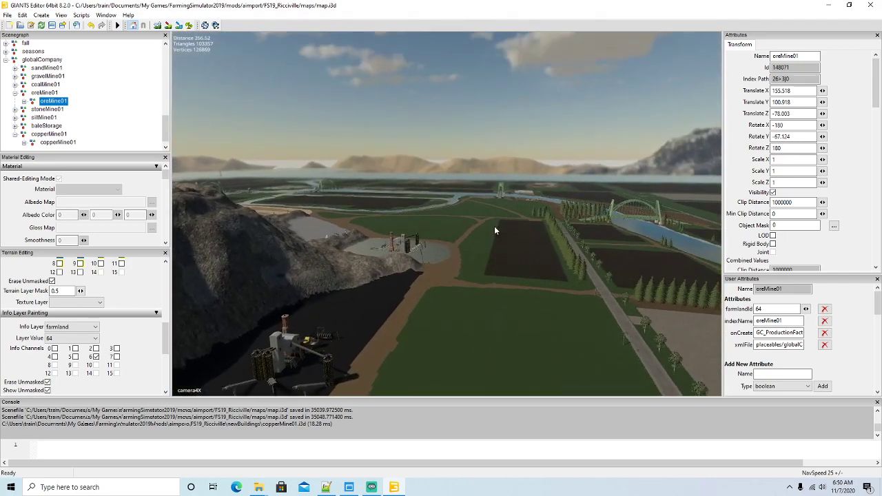
pyautogui.scroll(10, 494, 230)
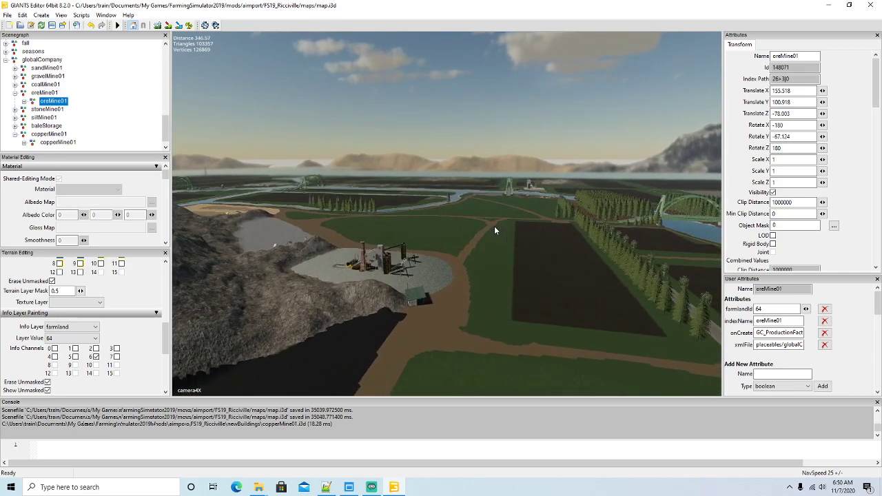
pyautogui.scroll(10, 494, 230)
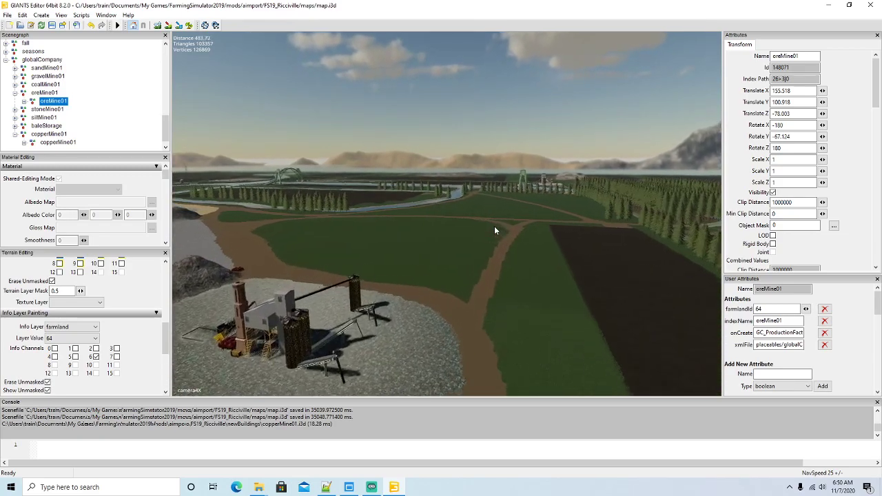
pyautogui.scroll(10, 494, 230)
pyautogui.keyDown('alt'); pyautogui.moveTo(493, 228); pyautogui.dragTo(441, 282); pyautogui.keyUp('alt')
pyautogui.scroll(-8, 440, 282)
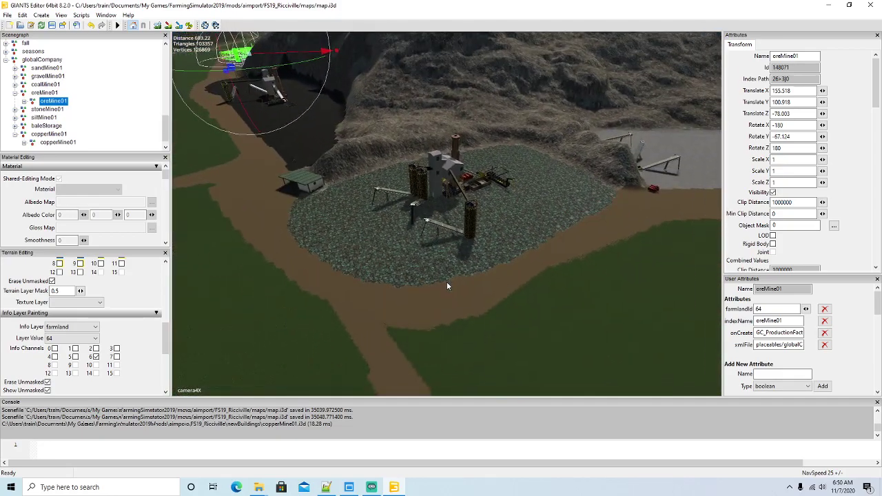
pyautogui.scroll(2, 446, 283)
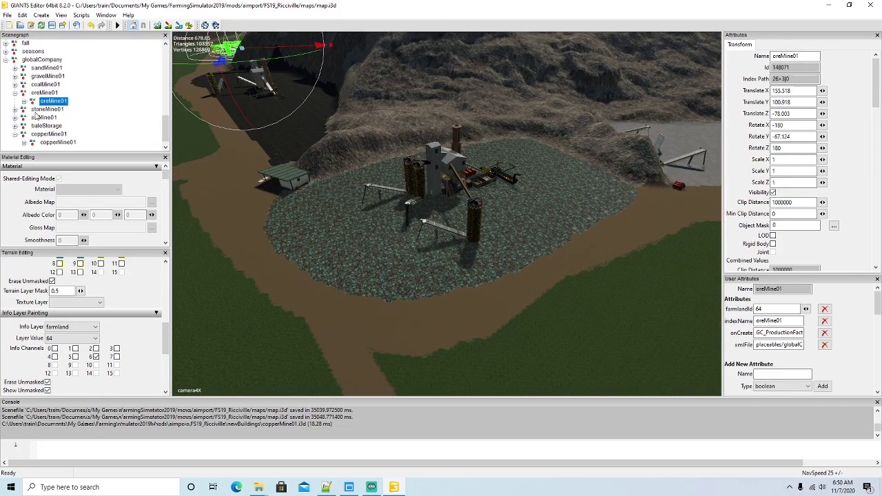
pyautogui.click(35, 143)
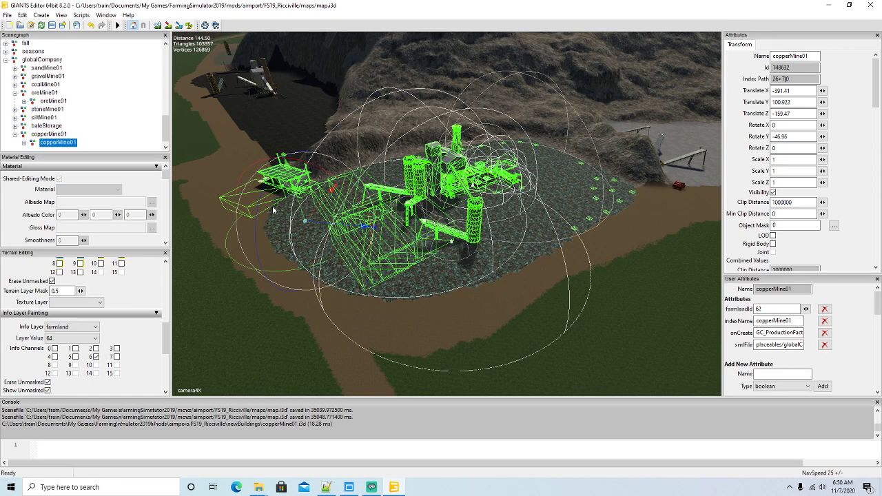
pyautogui.scroll(-1, 117, 117)
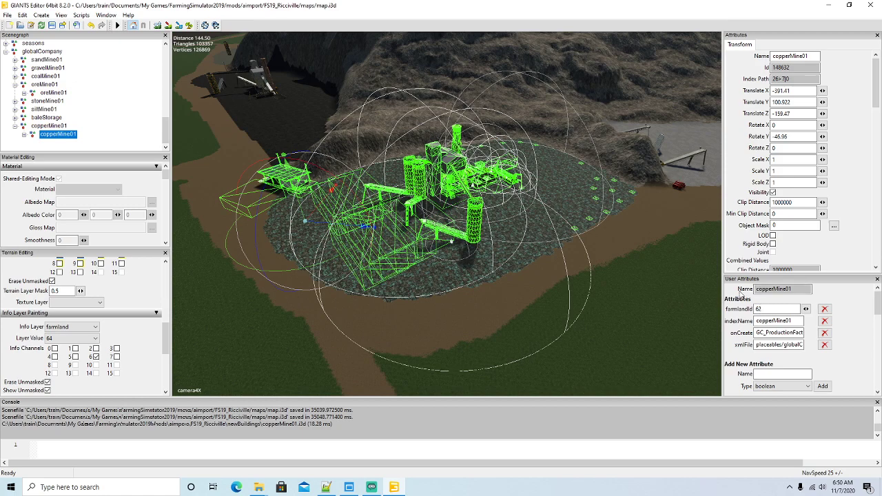
pyautogui.click(52, 26)
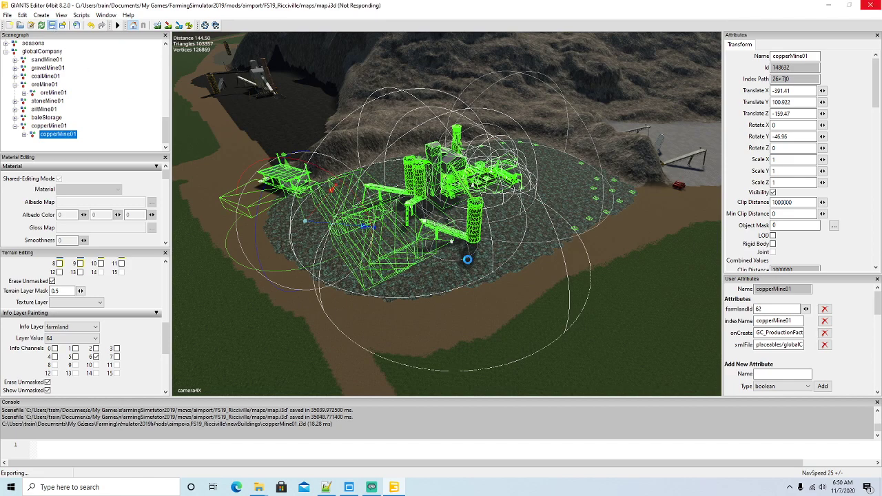
# - Switch to l10n_en.xml in Notepad++ and duplicate the whole oreMine01 text block between the oreMine01 and sandMine01 entries
pyautogui.click(326, 487)
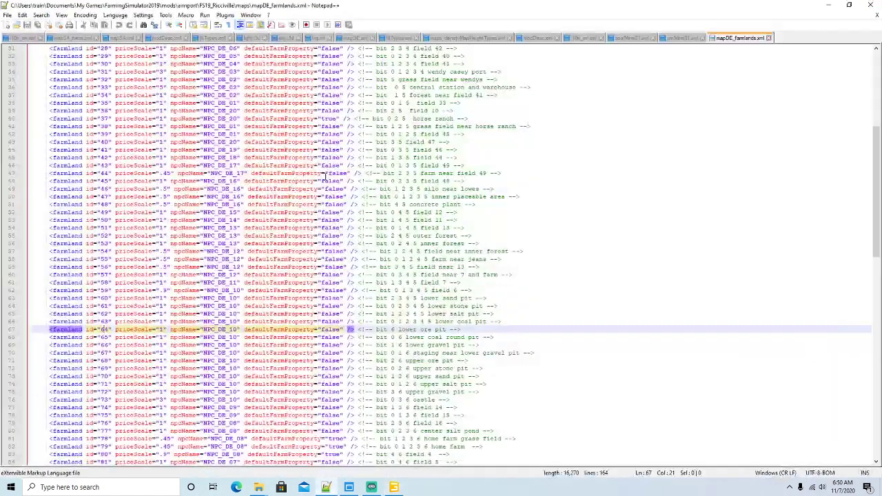
pyautogui.click(583, 38)
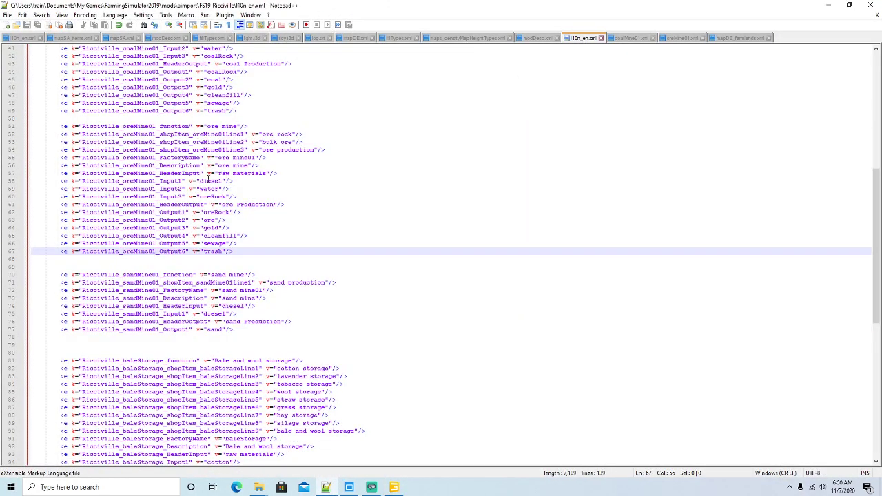
pyautogui.moveTo(235, 253); pyautogui.dragTo(35, 131)
pyautogui.hotkey('ctrl', 'c')
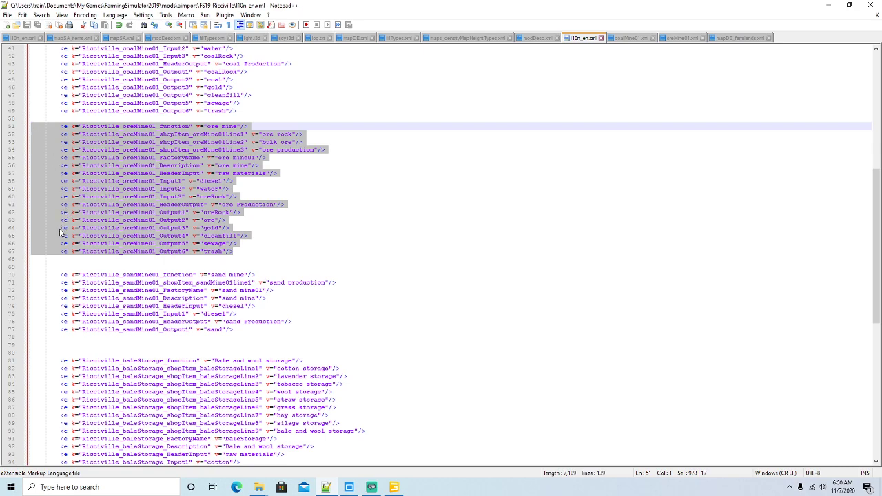
pyautogui.click(241, 252)
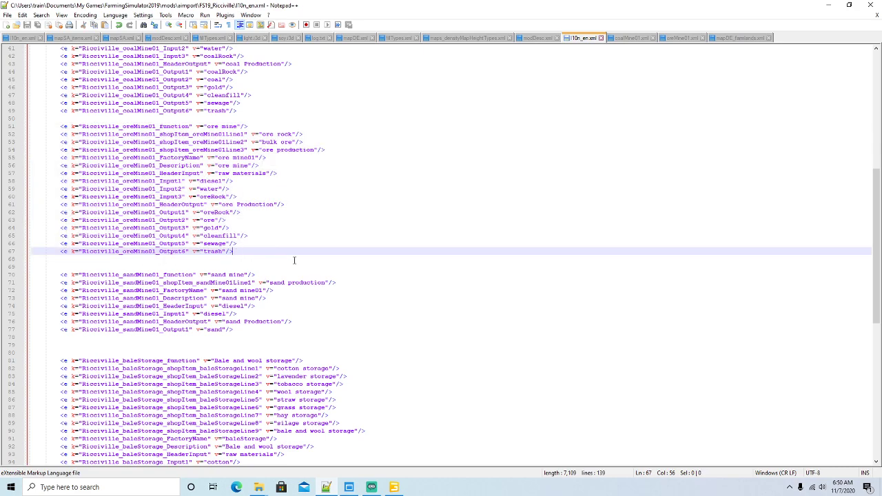
pyautogui.press('Return')
pyautogui.press('Return')
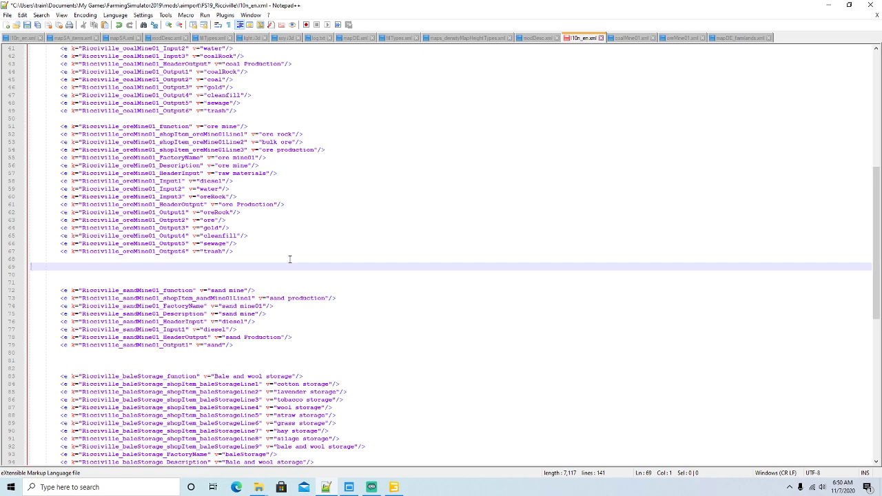
pyautogui.hotkey('ctrl', 'v')
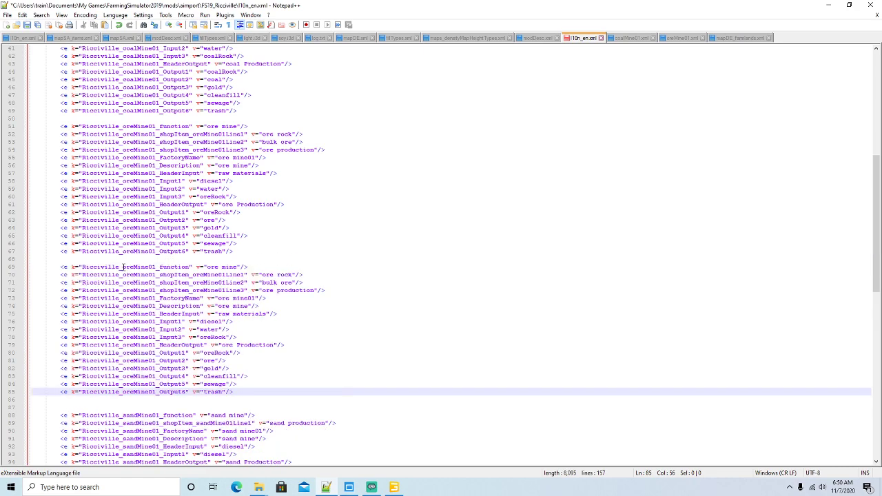
# - Replace oreMine01 with copperMine01 in every key of the duplicated text block, leaving the original ore mine block unchanged
pyautogui.moveTo(123, 267); pyautogui.dragTo(158, 267)
pyautogui.click(41, 14)
pyautogui.click(60, 108)
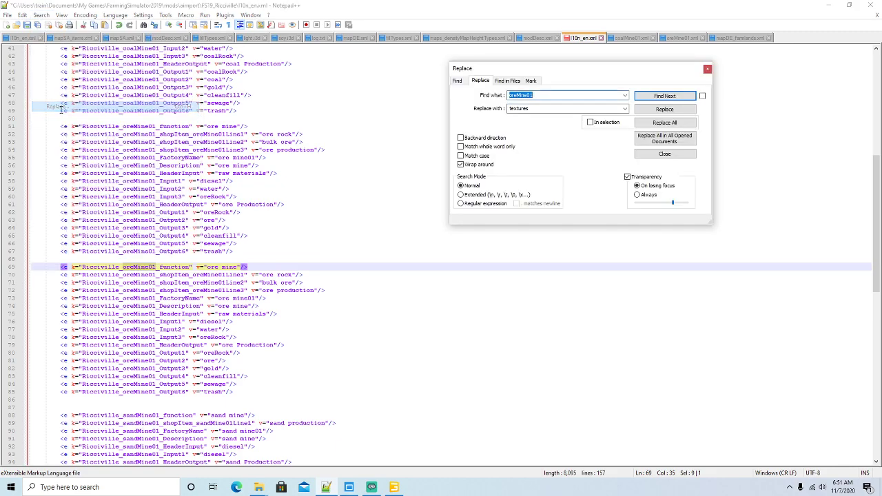
pyautogui.press('Tab')
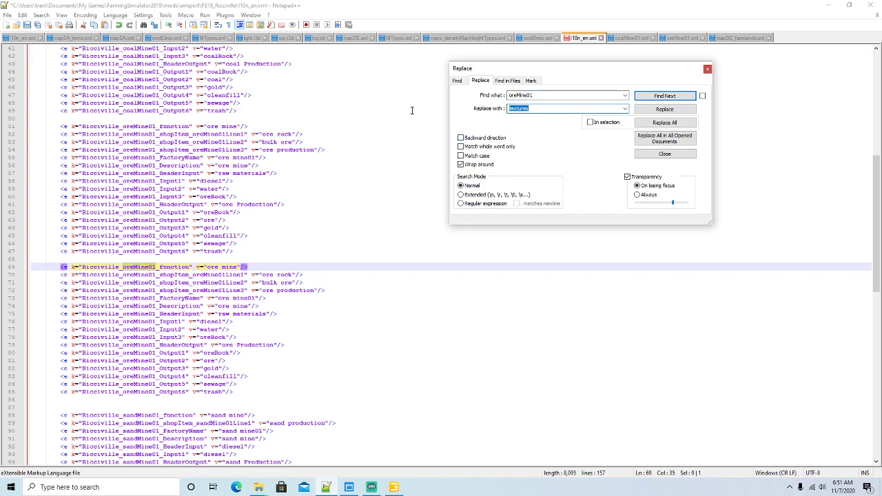
pyautogui.write('copperMine01')
pyautogui.click(643, 110)
pyautogui.click(643, 110)
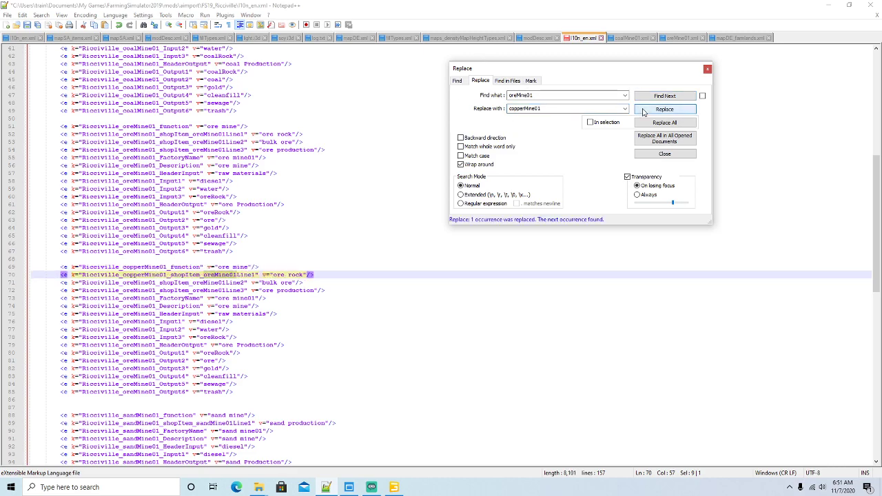
pyautogui.click(644, 111)
pyautogui.click(644, 110)
pyautogui.click(644, 110)
pyautogui.click(643, 110)
pyautogui.click(643, 110)
pyautogui.click(643, 110)
pyautogui.click(643, 110)
pyautogui.click(644, 110)
pyautogui.click(643, 110)
pyautogui.click(643, 110)
pyautogui.click(644, 110)
pyautogui.click(644, 111)
pyautogui.click(643, 110)
pyautogui.click(643, 110)
pyautogui.click(643, 110)
pyautogui.click(643, 111)
pyautogui.click(643, 110)
pyautogui.click(644, 112)
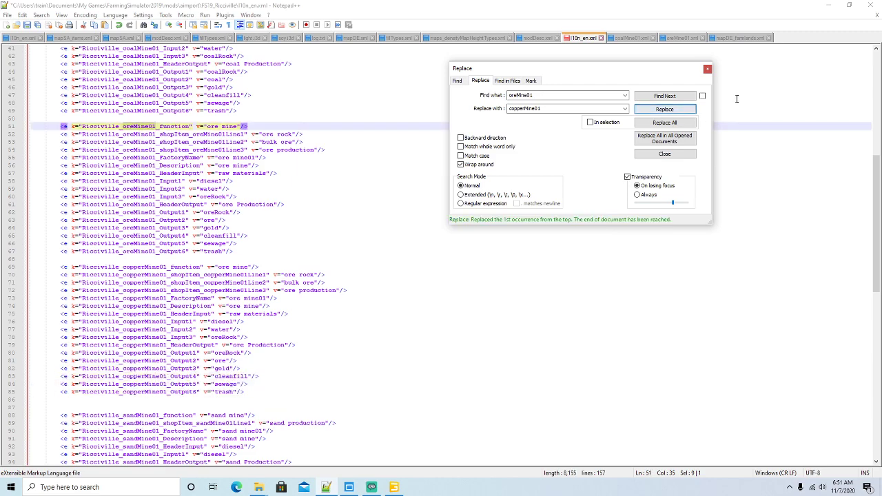
pyautogui.click(707, 69)
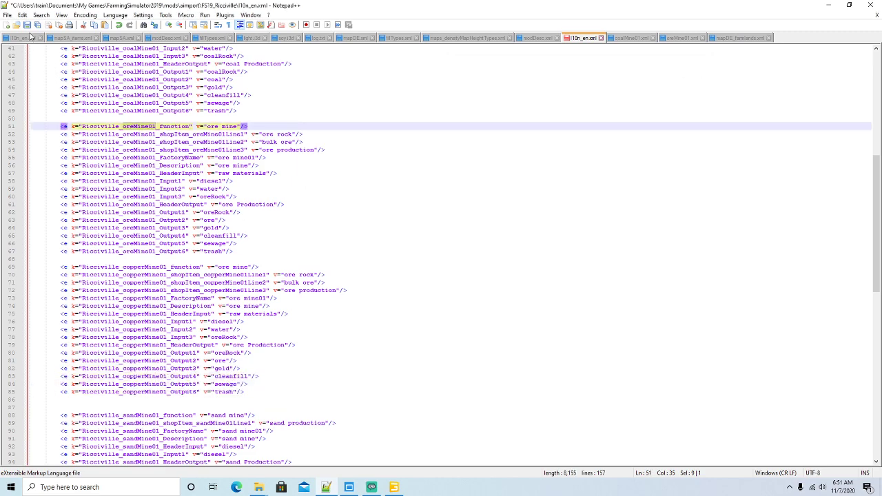
# - Change the copperMine01 function text to "copper mine"
pyautogui.click(230, 267)
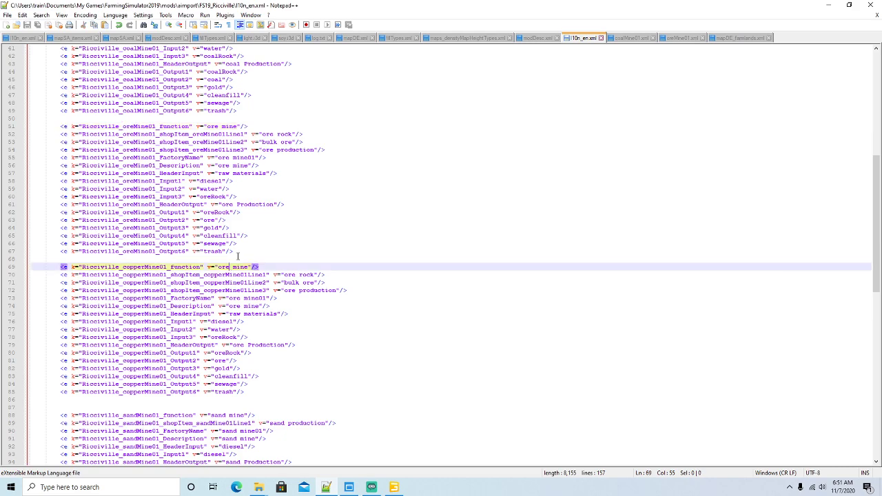
pyautogui.press('BackSpace')
pyautogui.press('BackSpace')
pyautogui.press('BackSpace')
pyautogui.write('copper')
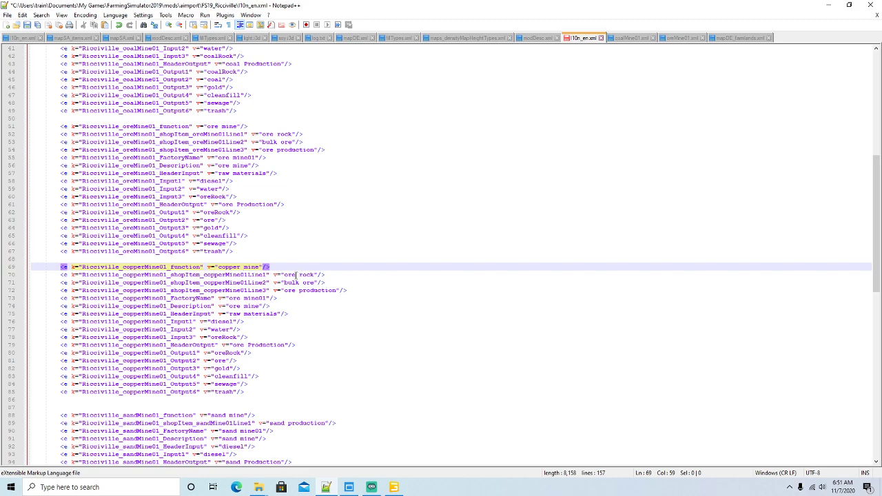
# - Change the text of the copperMine01 shopItem Line1 entry to "copper rock"
pyautogui.press('Down')
pyautogui.press('End')
pyautogui.press('Left')
pyautogui.press('Left')
pyautogui.press('Left')
pyautogui.press('Left')
pyautogui.press('Left')
pyautogui.press('Left')
pyautogui.press('Left')
pyautogui.press('Left')
pyautogui.press('BackSpace')
pyautogui.press('BackSpace')
pyautogui.press('BackSpace')
pyautogui.write('copper')
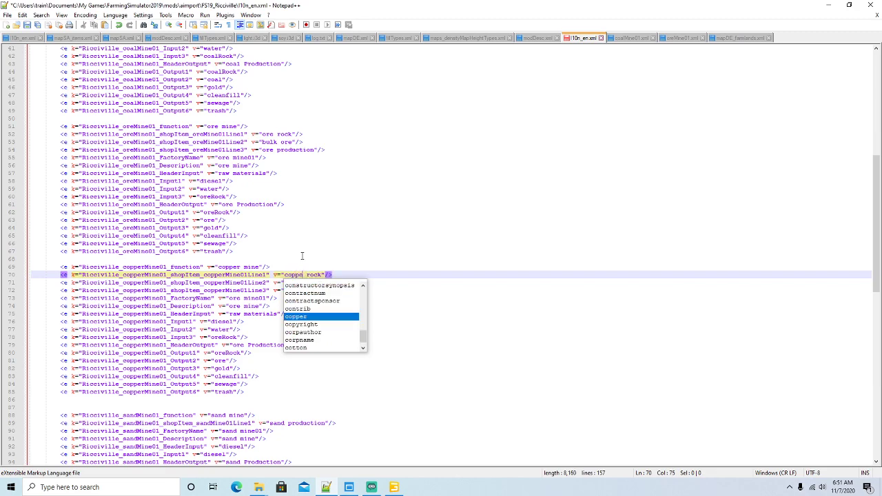
pyautogui.press('Right')
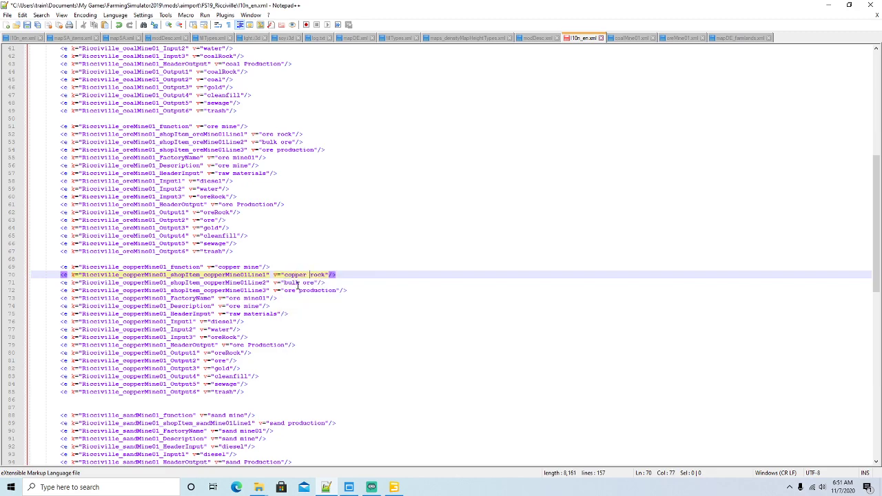
# - Change the text of the copperMine01 shopItem Line3 entry to "copper production"
pyautogui.click(296, 290)
pyautogui.press('BackSpace')
pyautogui.press('BackSpace')
pyautogui.press('BackSpace')
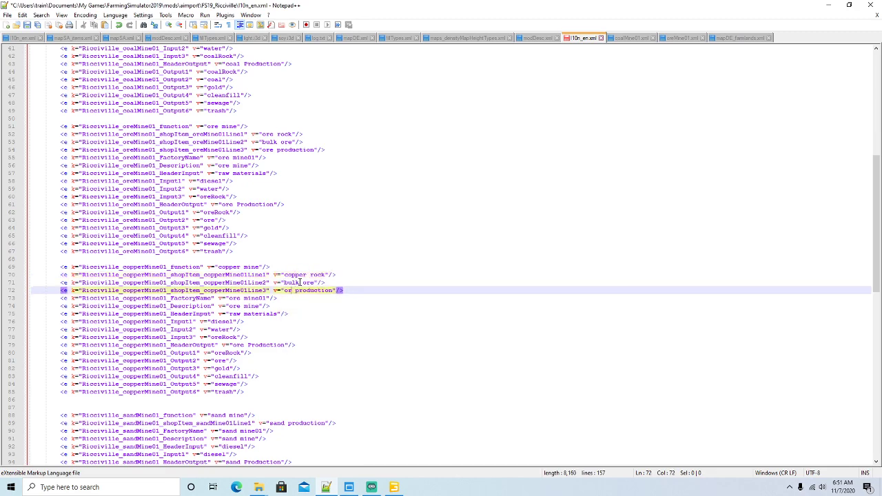
pyautogui.write('copper')
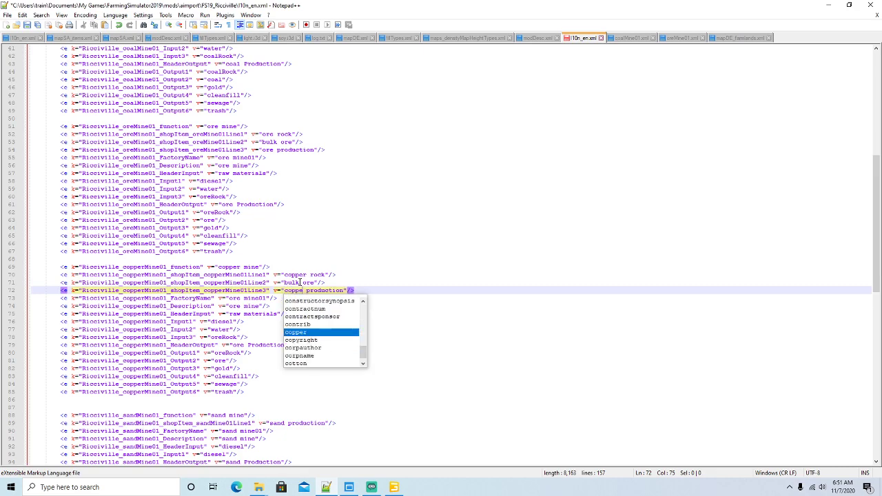
pyautogui.press('Right')
# - Change the copperMine01 FactoryName text to "copper mine01"
pyautogui.scroll(-1, 276, 274)
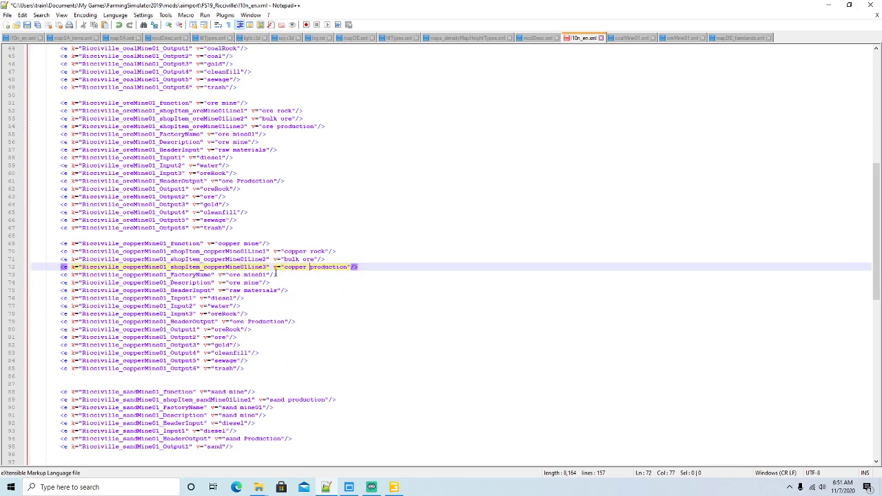
pyautogui.click(241, 274)
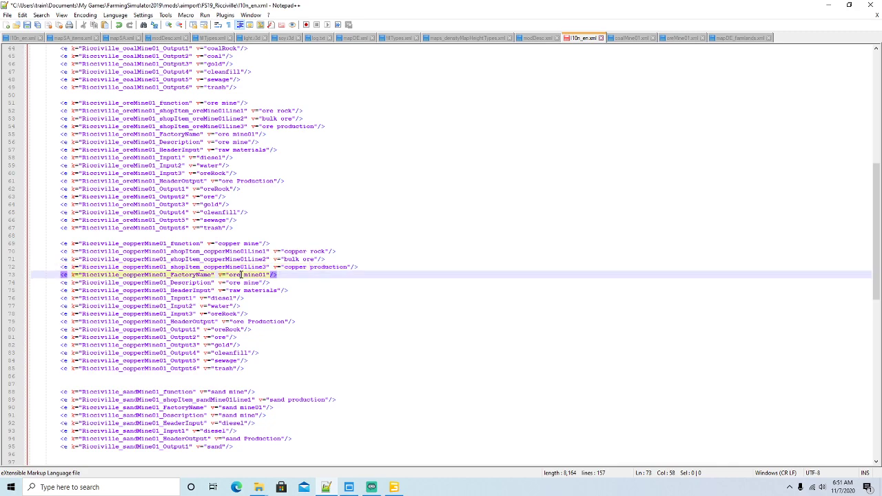
pyautogui.press('BackSpace')
pyautogui.press('BackSpace')
pyautogui.press('BackSpace')
pyautogui.write('copper')
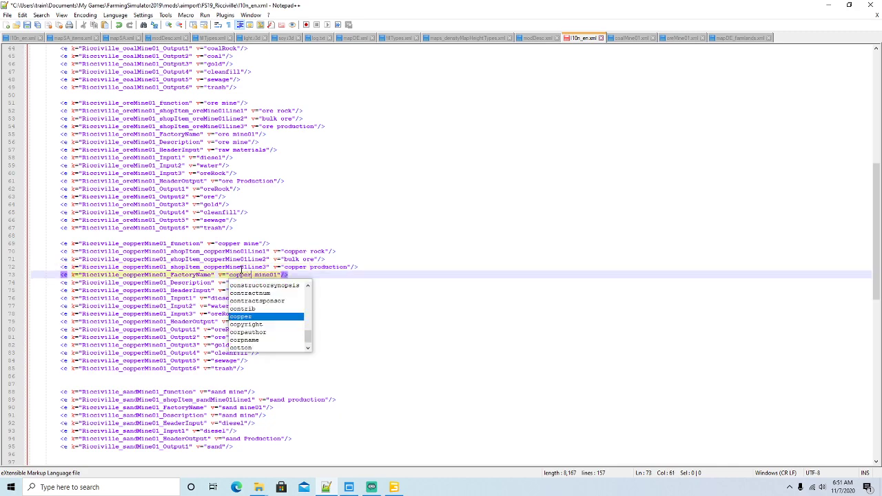
pyautogui.press('Escape')
# - Change the copperMine01 Description text to "copper mine"
pyautogui.press('Down')
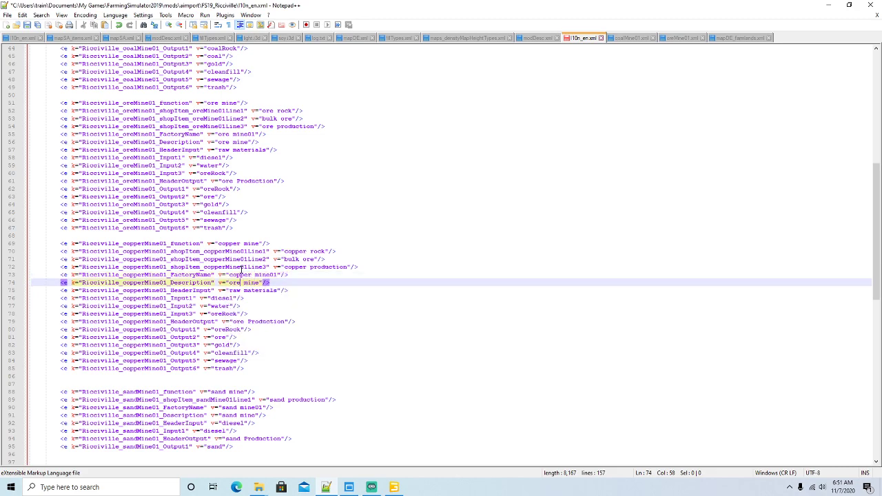
pyautogui.press('BackSpace')
pyautogui.press('BackSpace')
pyautogui.press('BackSpace')
pyautogui.write('coppe')
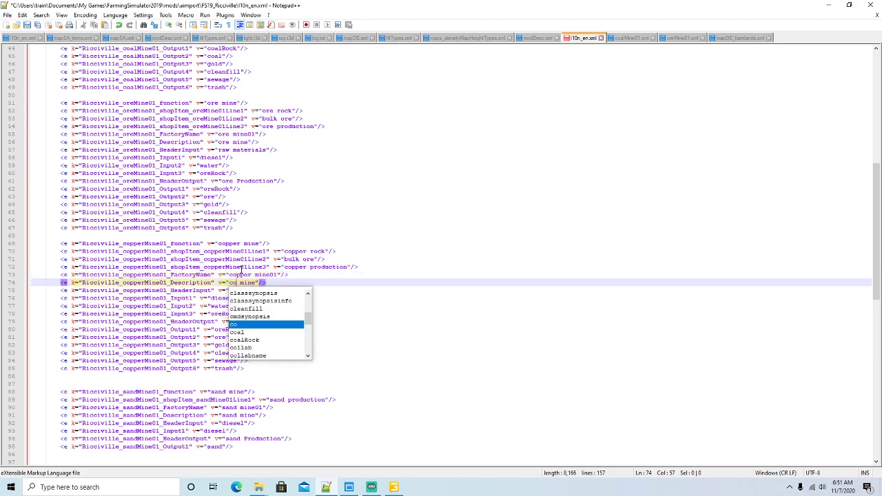
pyautogui.write('r')
pyautogui.press('Right')
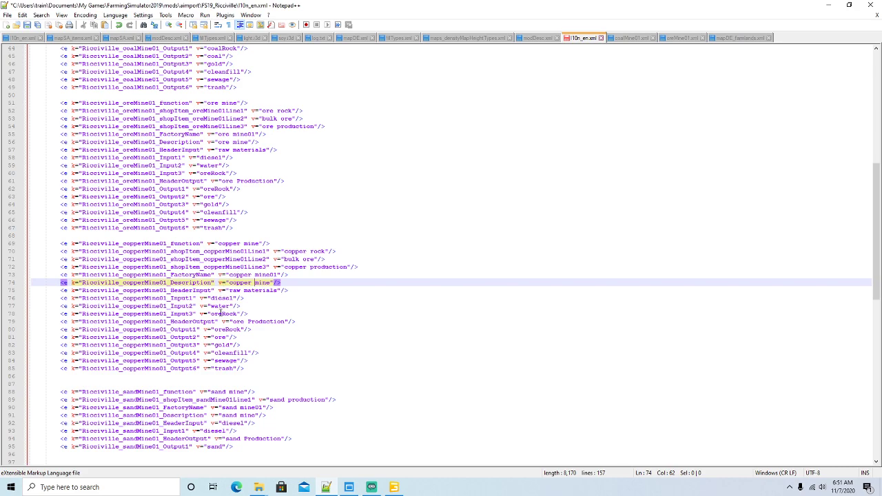
# - Change the copperMine01 Input3 text to "copperRock"
pyautogui.click(223, 315)
pyautogui.press('BackSpace')
pyautogui.press('BackSpace')
pyautogui.press('BackSpace')
pyautogui.write('copper')
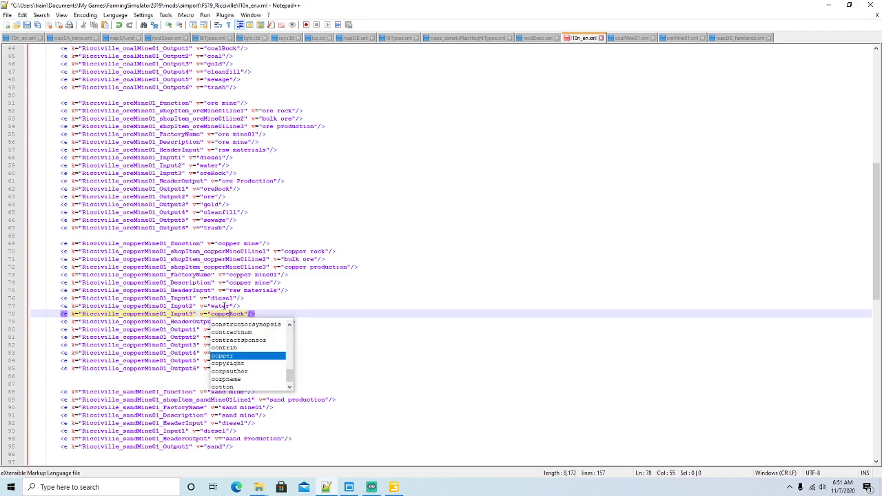
pyautogui.press('Right')
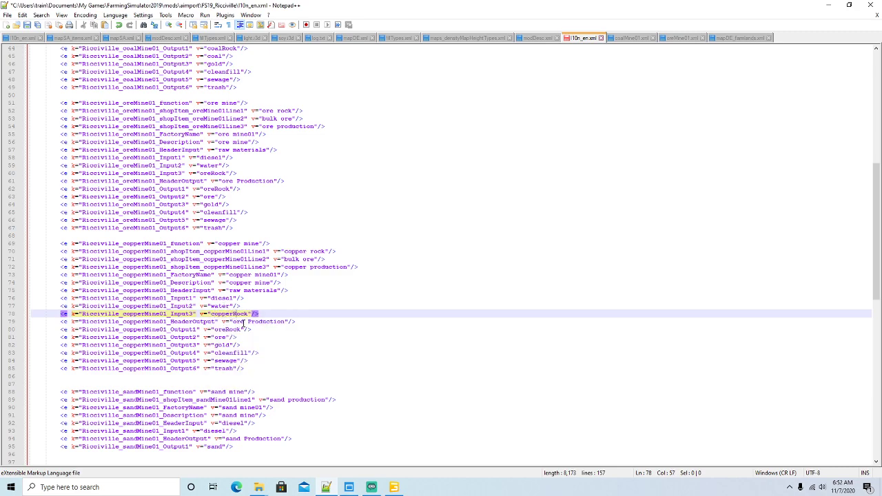
# - Change the copperMine01 HeaderOutput text to "copper Production"
pyautogui.click(244, 322)
pyautogui.press('BackSpace')
pyautogui.press('BackSpace')
pyautogui.press('BackSpace')
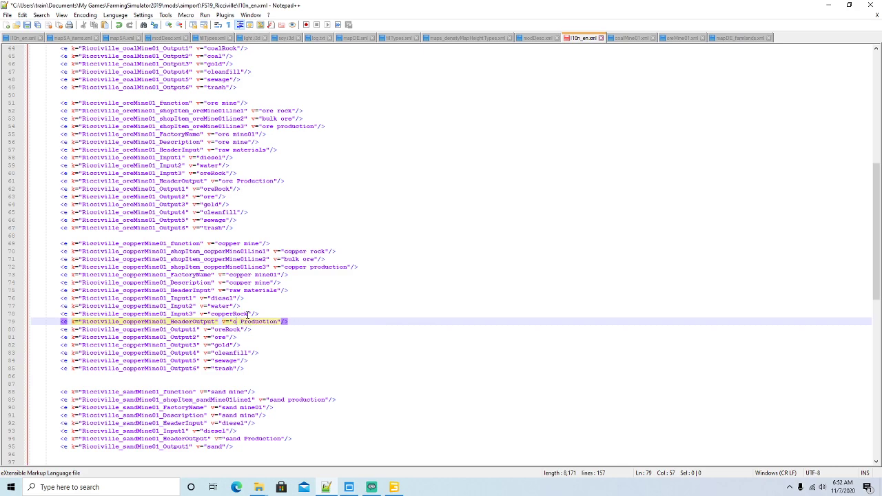
pyautogui.write('copper')
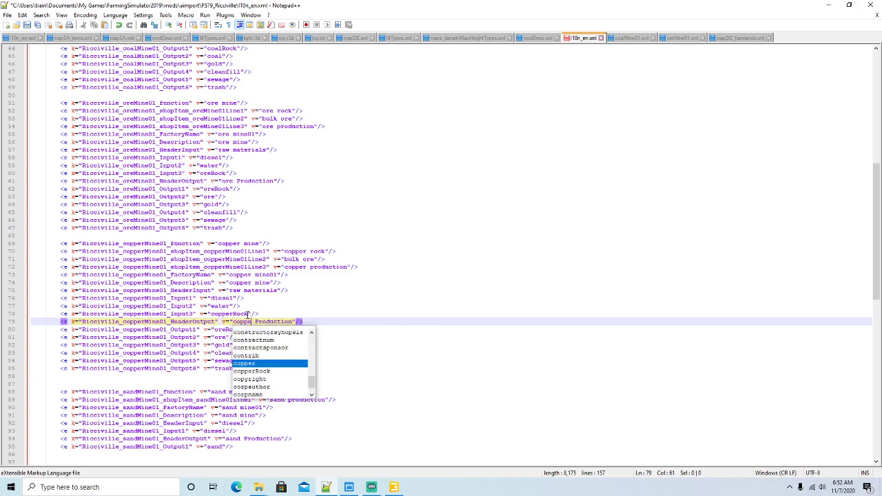
pyautogui.press('Right')
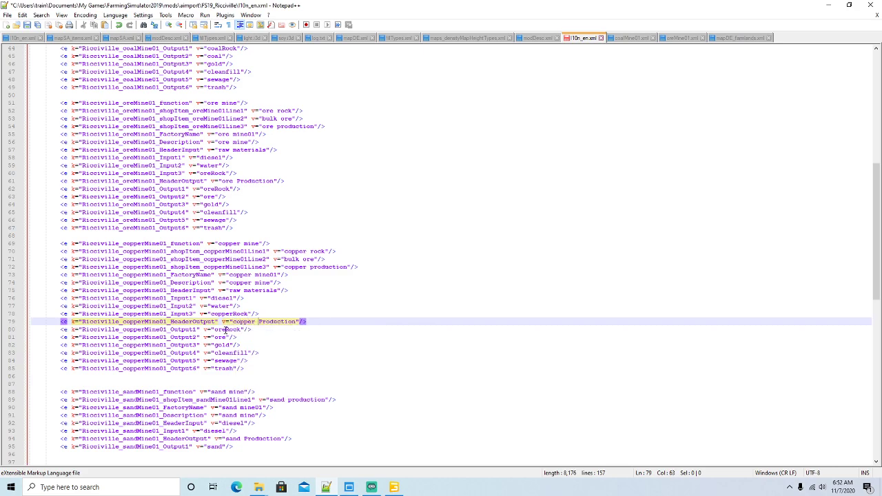
# - Change the copperMine01 Output1 text to "copperRock"
pyautogui.click(226, 330)
pyautogui.press('BackSpace')
pyautogui.press('BackSpace')
pyautogui.press('BackSpace')
pyautogui.write('copper')
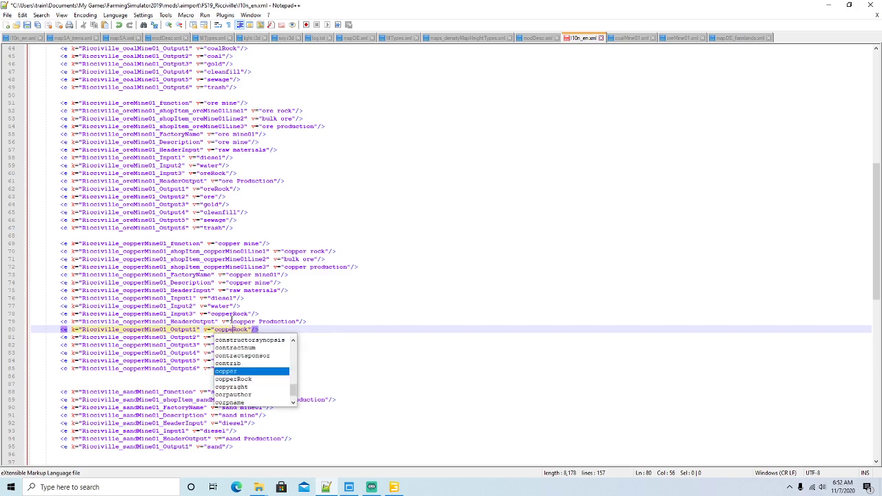
pyautogui.press('Escape')
# - Change the copperMine01 Output2 text to "copper", check the remaining output entries, and save l10n_en.xml
pyautogui.press('Down')
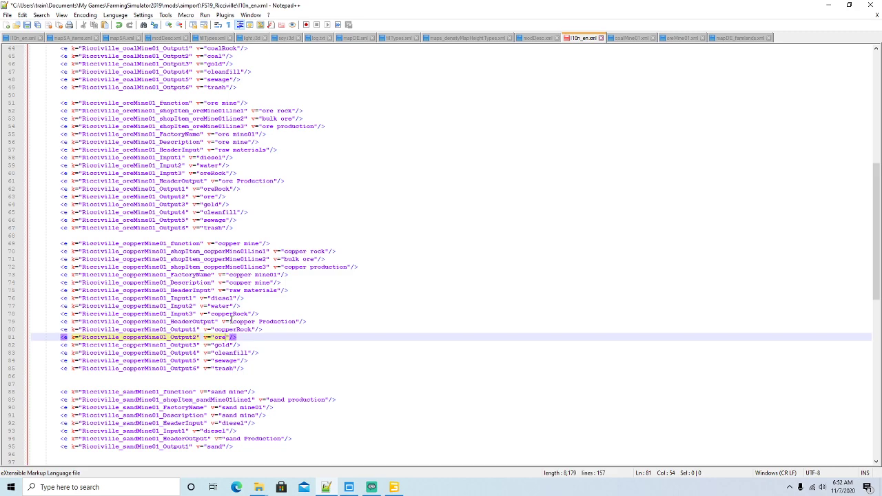
pyautogui.press('BackSpace')
pyautogui.press('BackSpace')
pyautogui.press('BackSpace')
pyautogui.write('cop')
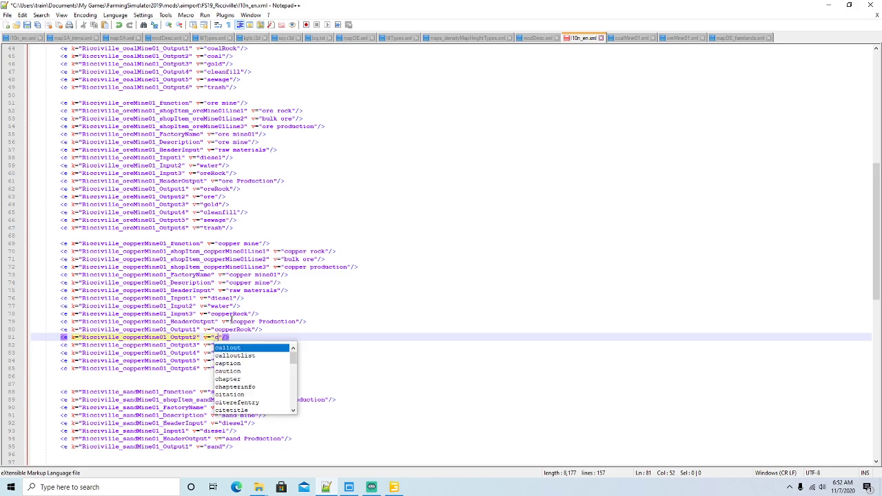
pyautogui.write('per')
pyautogui.press('Escape')
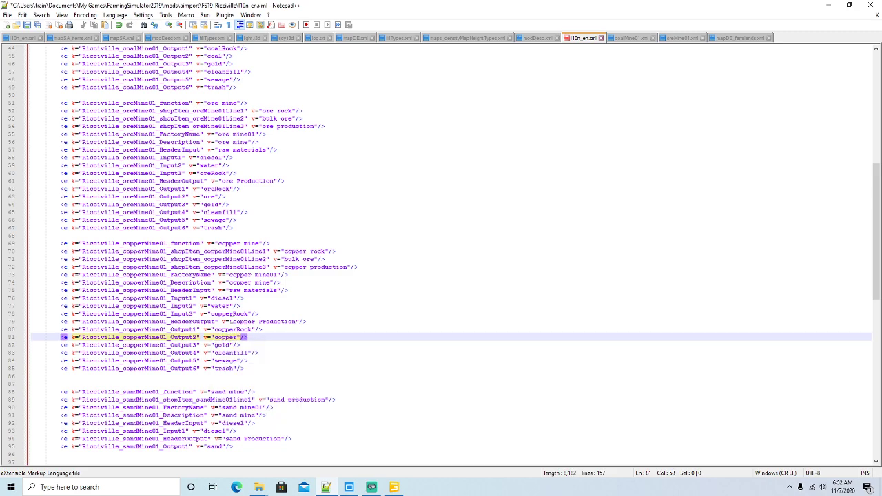
pyautogui.click(221, 346)
pyautogui.click(222, 353)
pyautogui.click(223, 361)
pyautogui.click(223, 369)
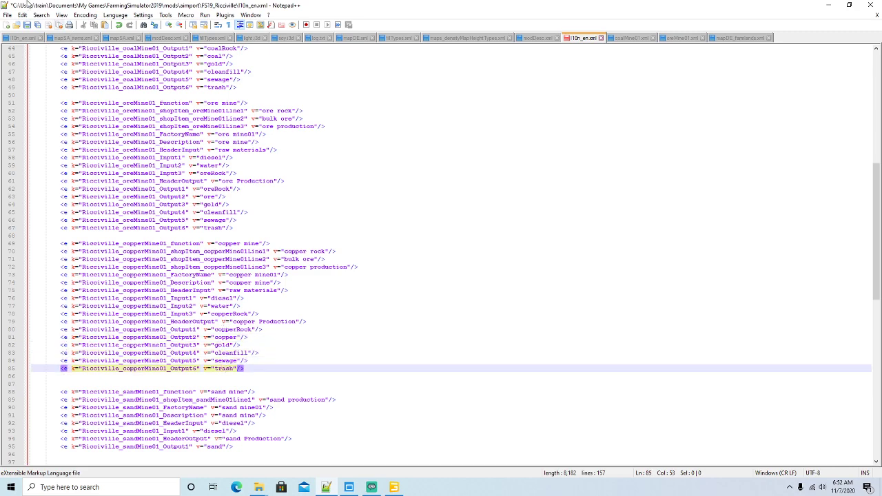
pyautogui.click(27, 25)
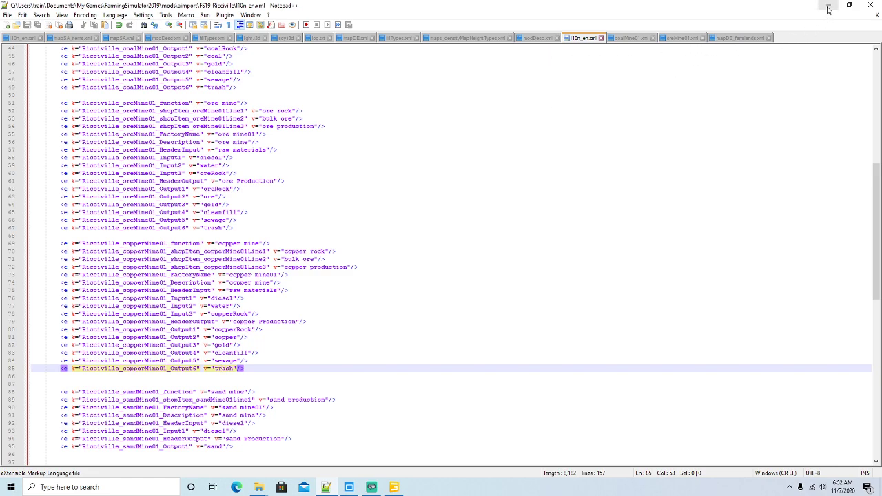
# - Close the oreMine01.xml, coalMine01.xml and mapDE_farmlands.xml files
pyautogui.click(681, 39)
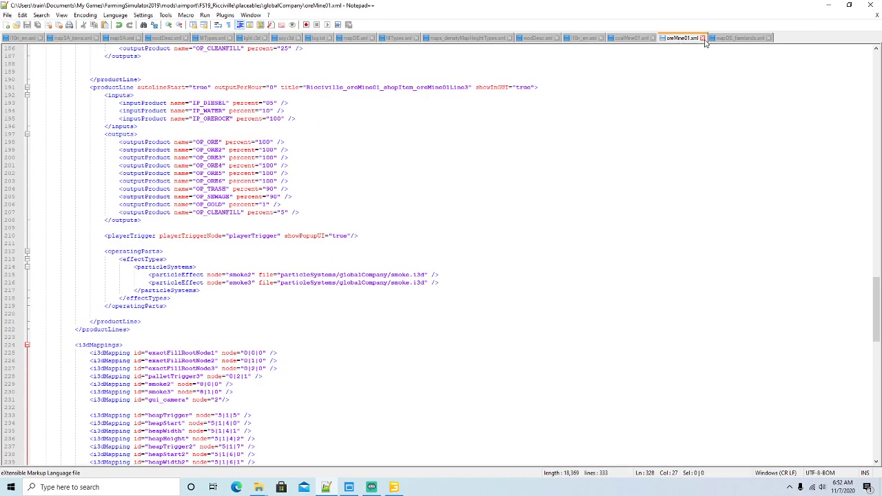
pyautogui.click(702, 38)
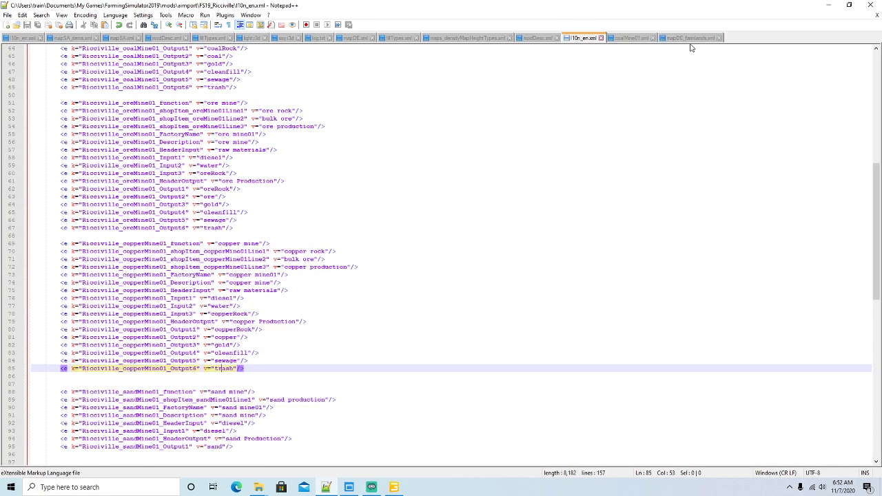
pyautogui.click(634, 38)
pyautogui.click(653, 39)
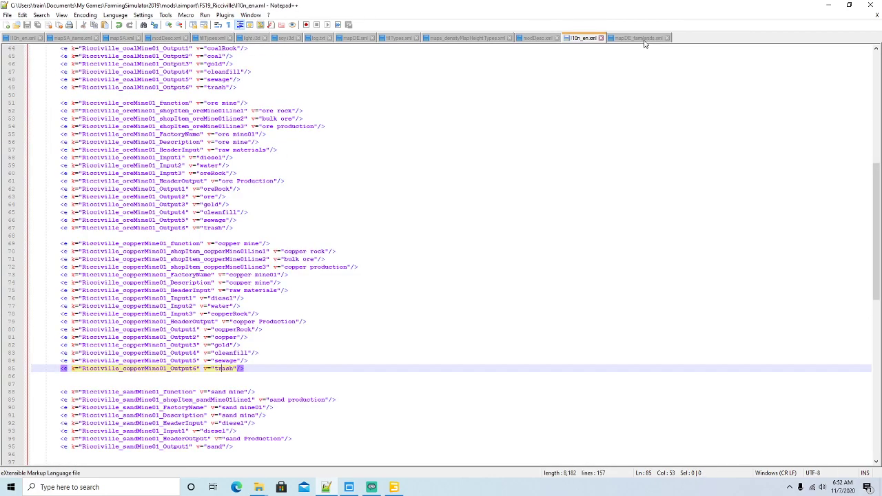
pyautogui.click(641, 39)
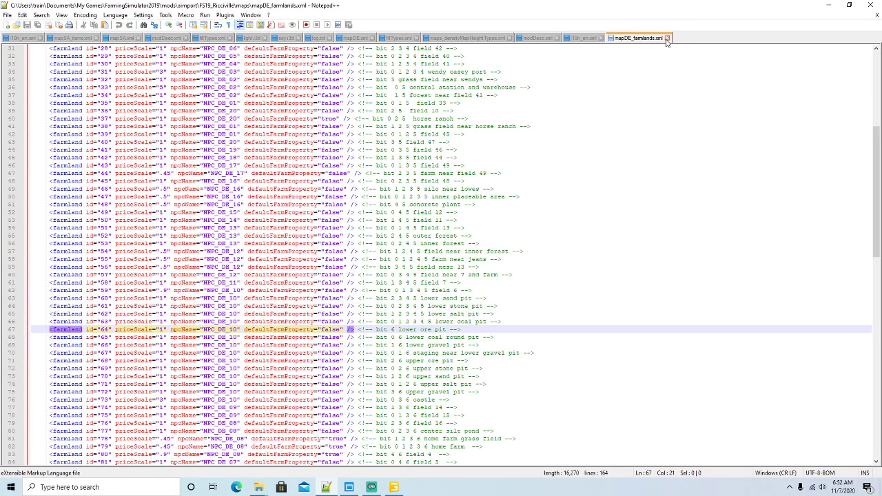
pyautogui.click(667, 38)
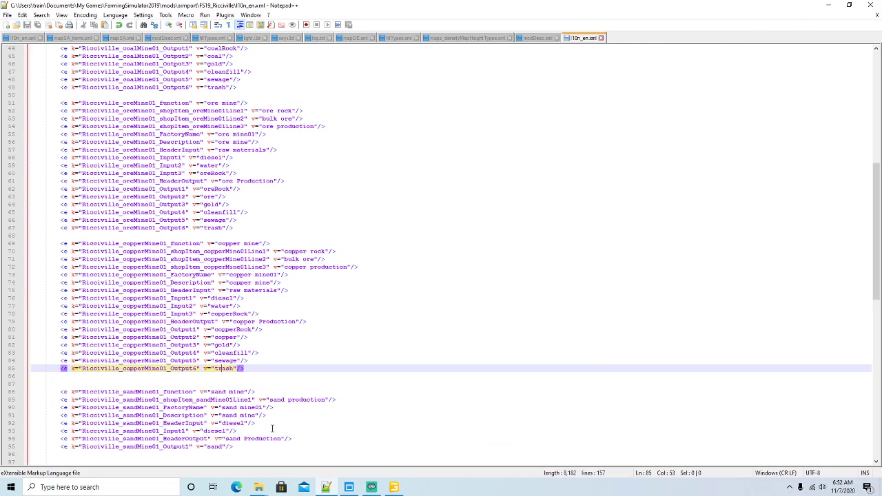
# - Switch to the newBuildings window in File Explorer and go up to the FS19_Ricciville folder
pyautogui.moveTo(262, 488)
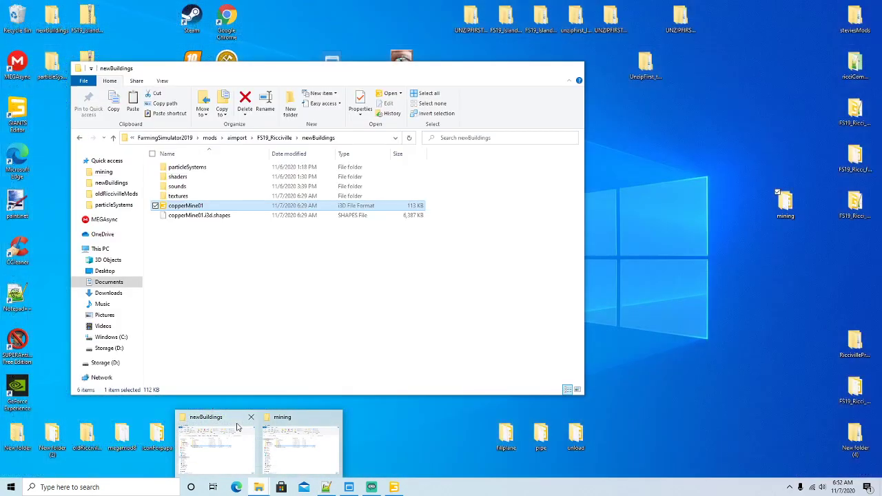
pyautogui.click(237, 428)
pyautogui.click(274, 138)
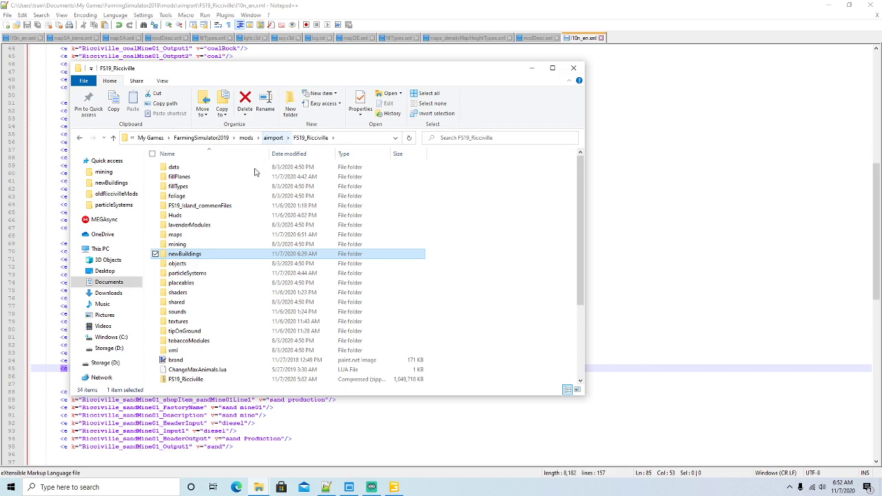
# - Open the globalCompany folder inside placeables and duplicate the oreMine01 file there
pyautogui.click(185, 284)
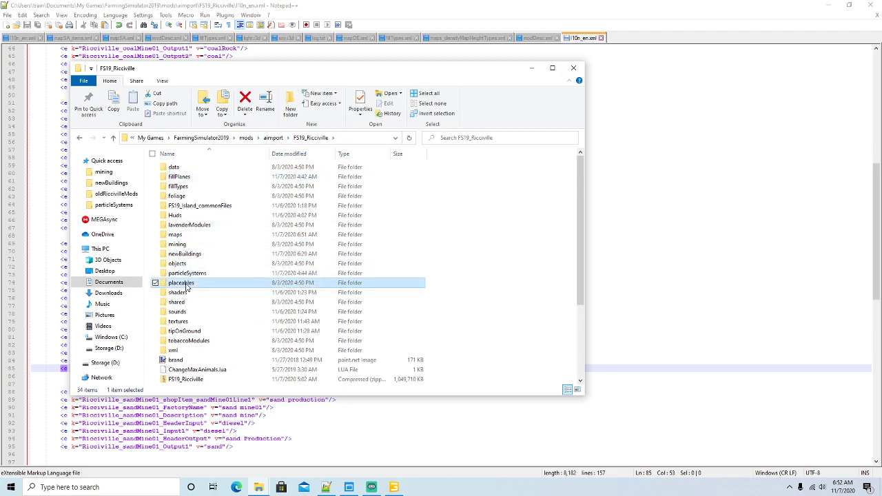
pyautogui.doubleClick(185, 284)
pyautogui.doubleClick(190, 169)
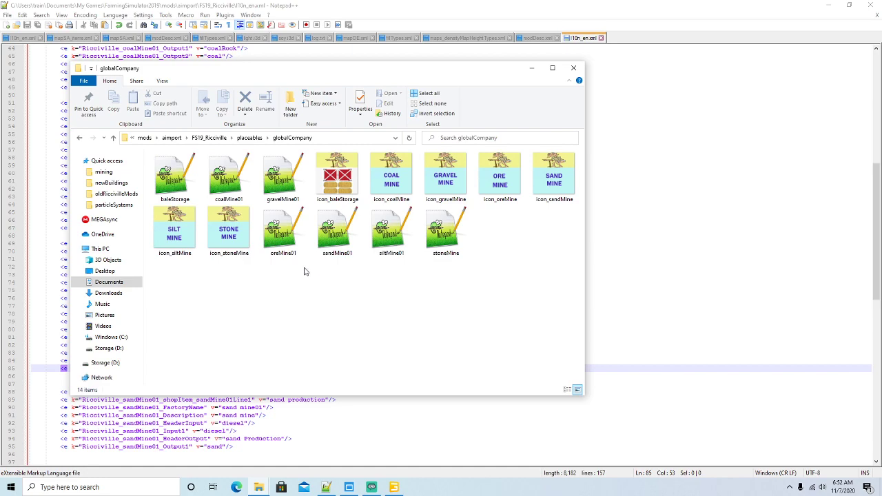
pyautogui.click(288, 241)
pyautogui.rightClick(288, 241)
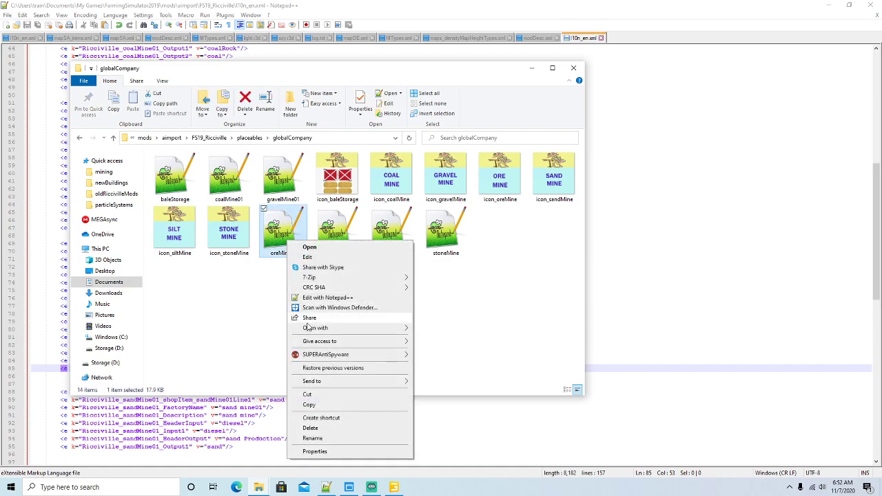
pyautogui.click(308, 405)
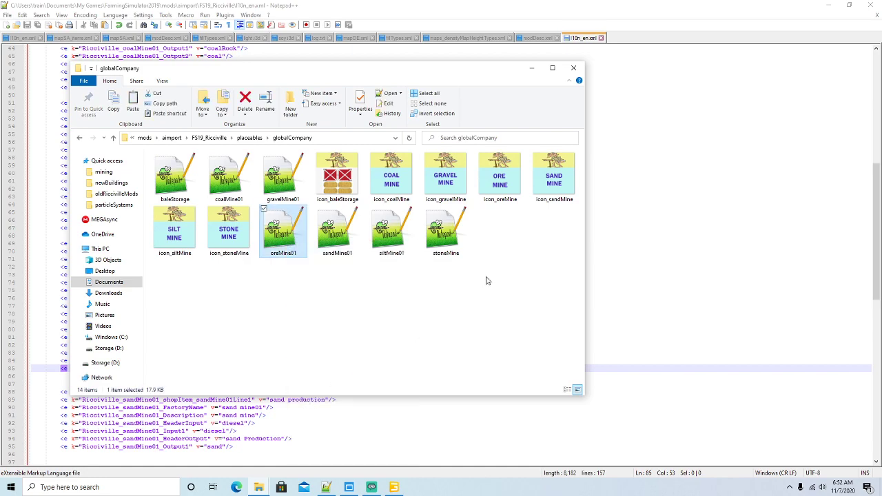
pyautogui.rightClick(486, 281)
pyautogui.click(510, 342)
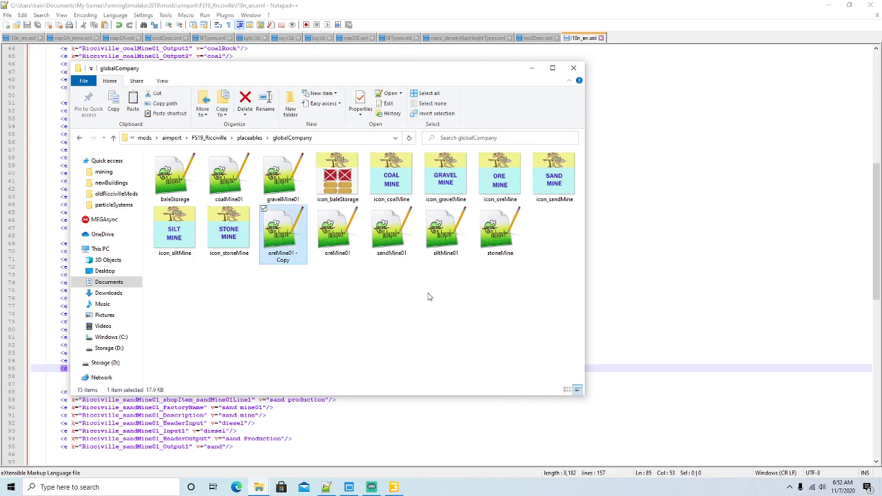
# - Rename the duplicated file as copperMine01 and open it in Notepad++
pyautogui.rightClick(281, 239)
pyautogui.click(305, 436)
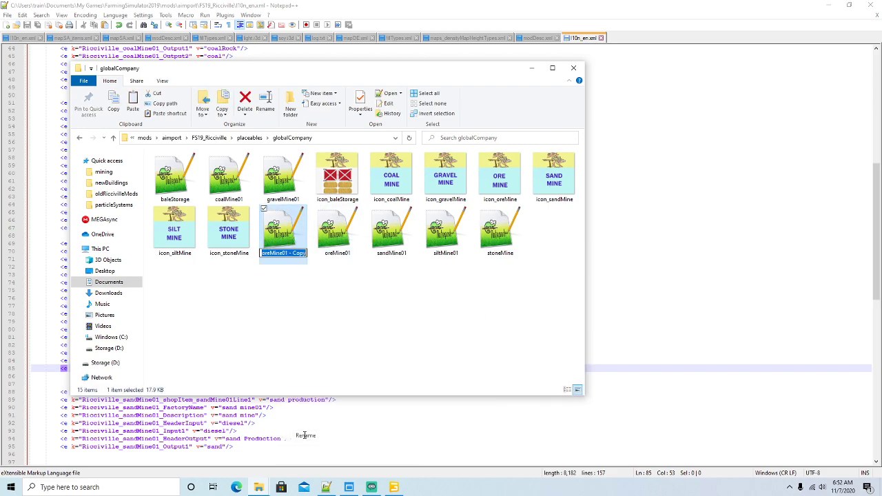
pyautogui.write('coppe')
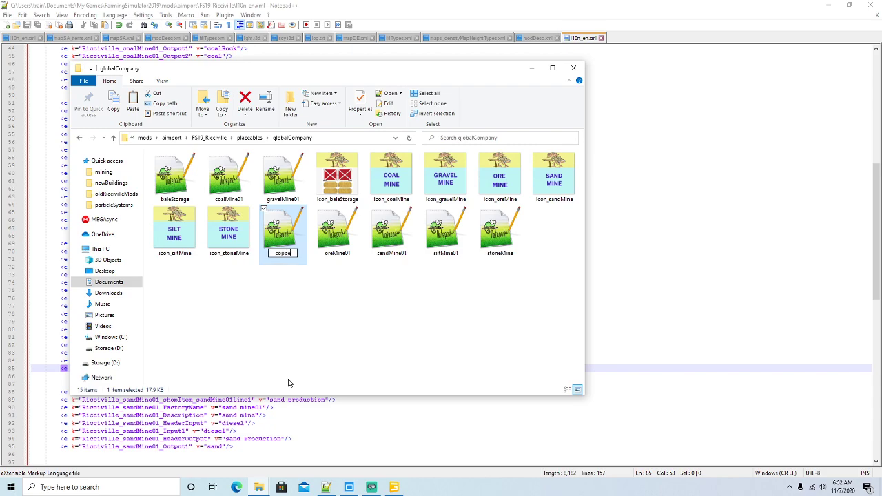
pyautogui.write('rMine01')
pyautogui.press('Return')
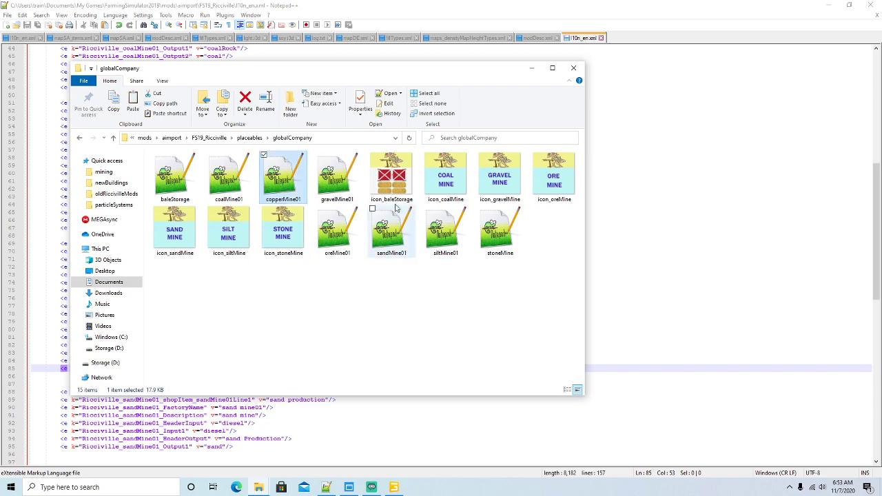
pyautogui.rightClick(280, 191)
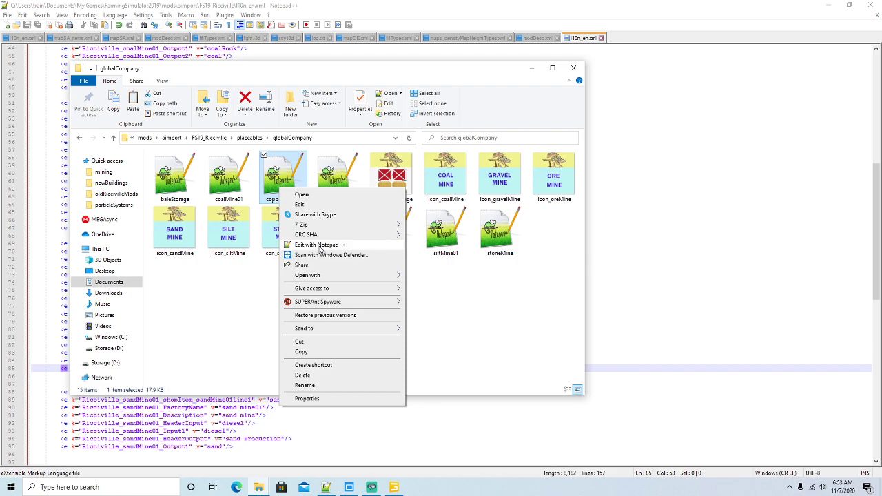
pyautogui.click(314, 247)
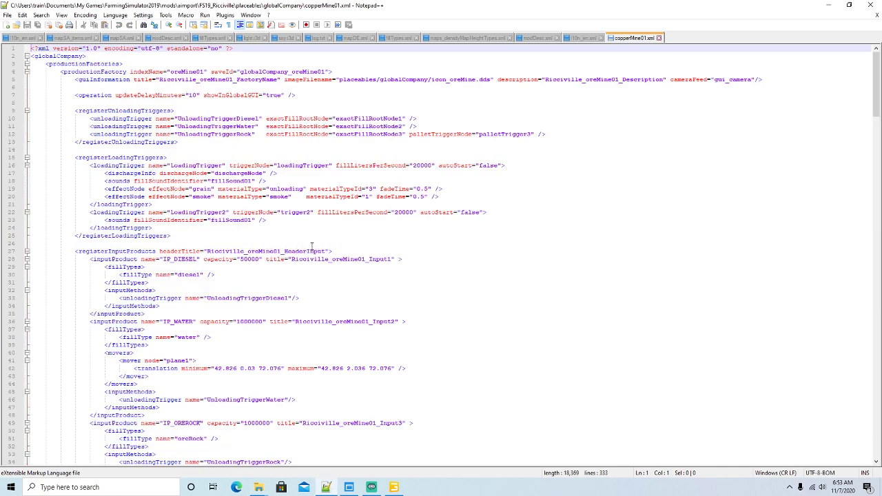
# - Replace every occurrence of "oreMine01" with "copperMine01" throughout copperMine01.xml and save the file
pyautogui.moveTo(170, 71); pyautogui.dragTo(204, 71)
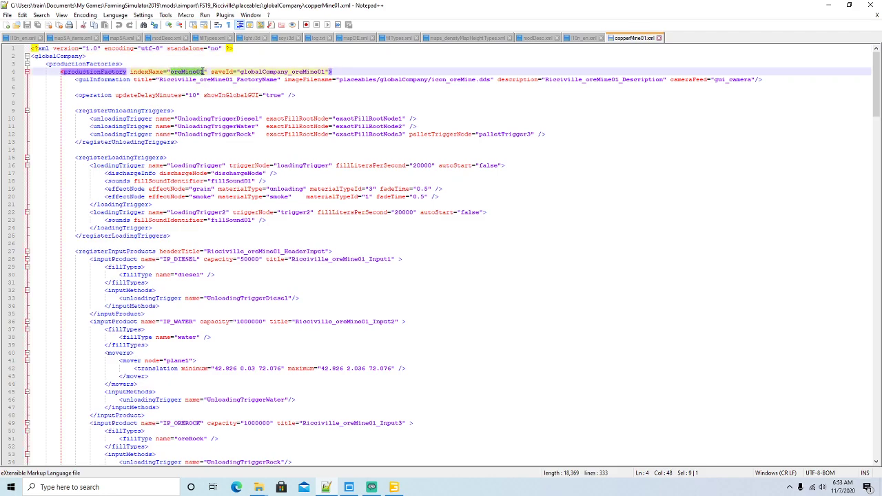
pyautogui.click(41, 14)
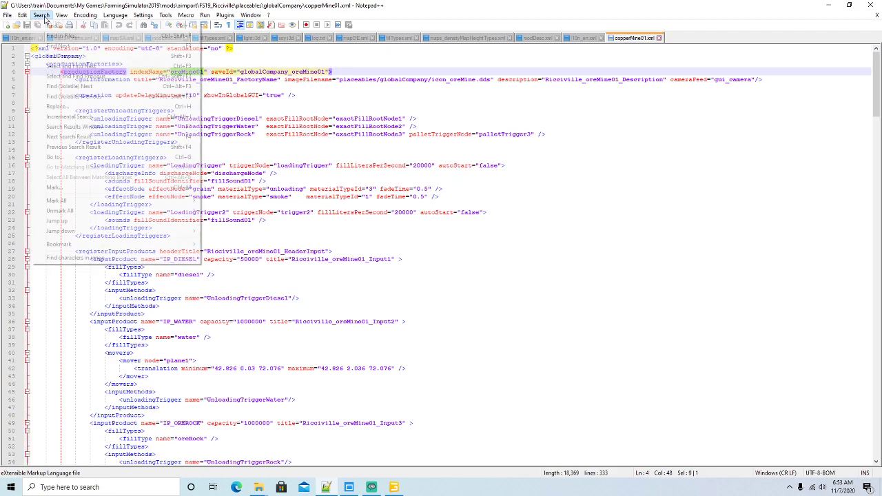
pyautogui.click(58, 107)
pyautogui.moveTo(557, 70); pyautogui.dragTo(578, 159)
pyautogui.click(680, 198)
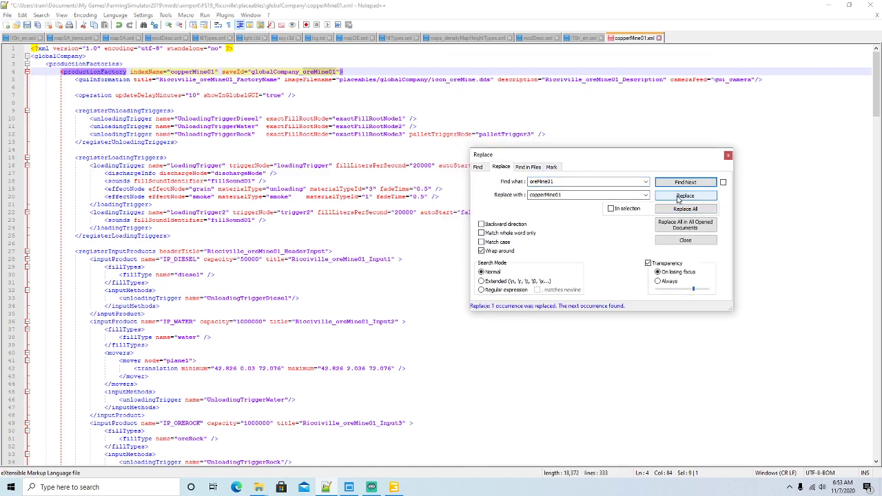
pyautogui.click(680, 198)
pyautogui.click(680, 198)
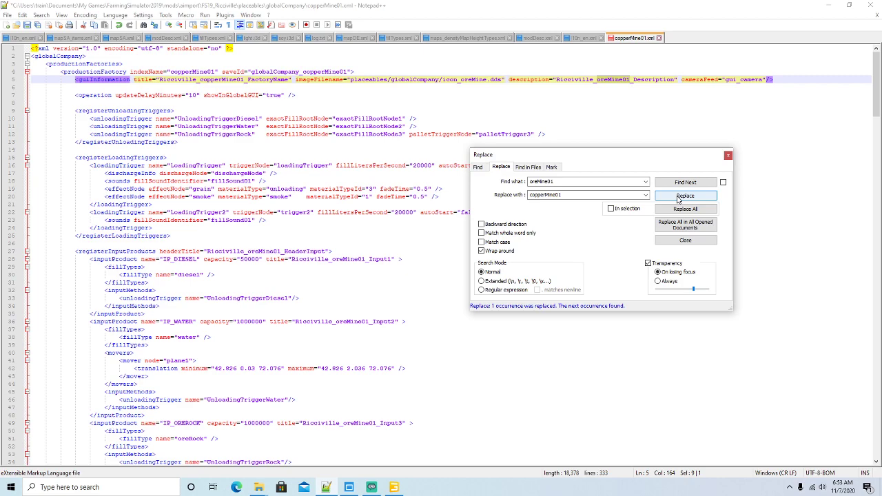
pyautogui.click(680, 197)
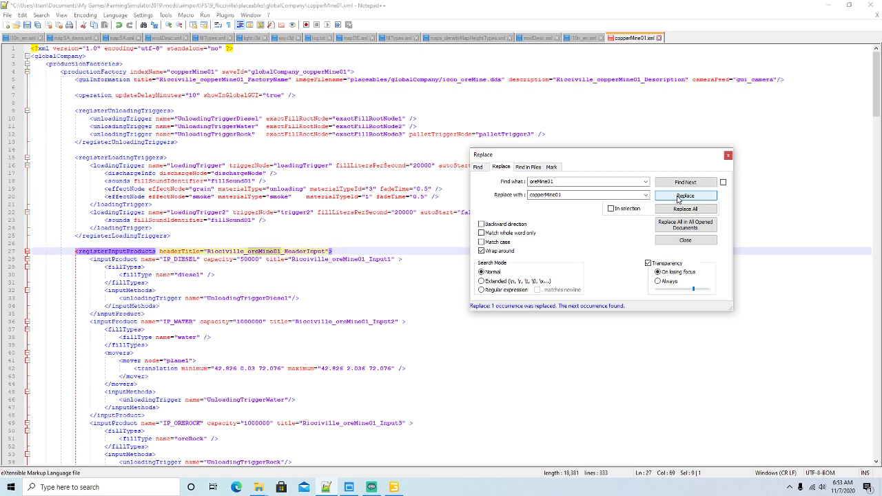
pyautogui.click(679, 198)
pyautogui.click(680, 198)
pyautogui.click(680, 198)
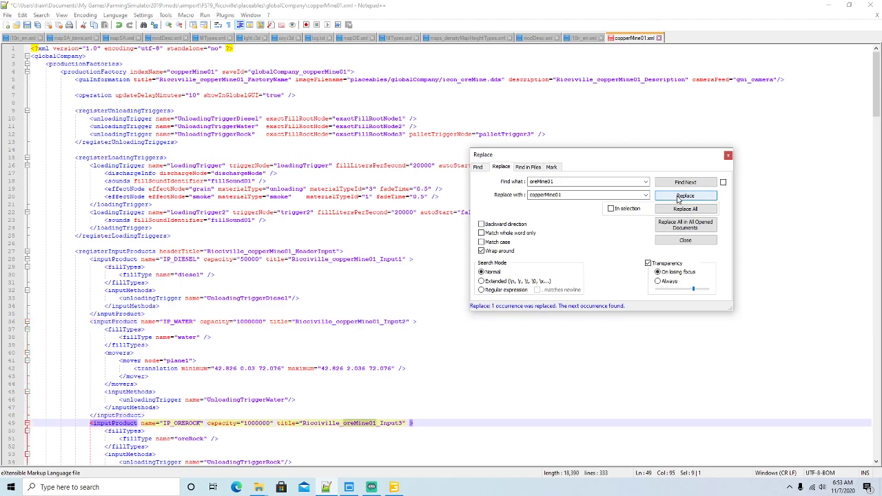
pyautogui.click(679, 197)
pyautogui.click(680, 198)
pyautogui.click(680, 198)
pyautogui.click(680, 198)
pyautogui.click(680, 198)
pyautogui.click(680, 197)
pyautogui.click(679, 198)
pyautogui.click(680, 197)
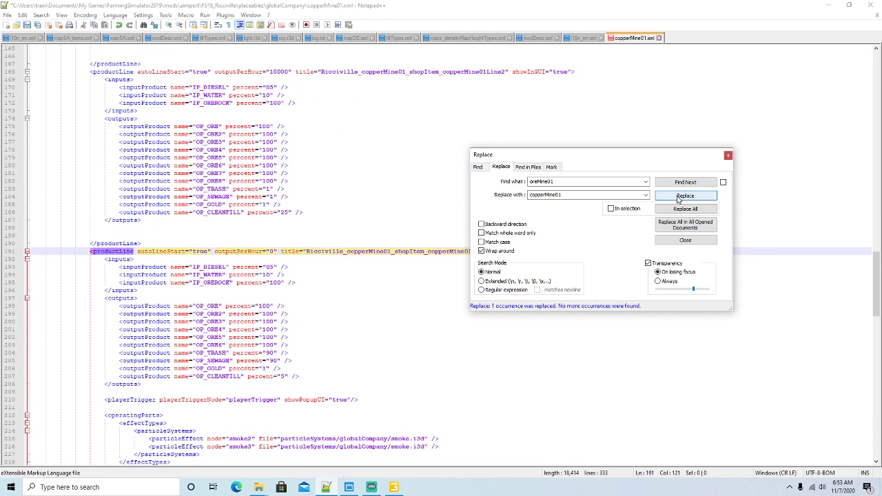
pyautogui.click(728, 156)
pyautogui.click(28, 26)
# - Review copperMine01.xml from the factory title and unloading triggers down to the diesel and water input products
pyautogui.scroll(20, 291, 129)
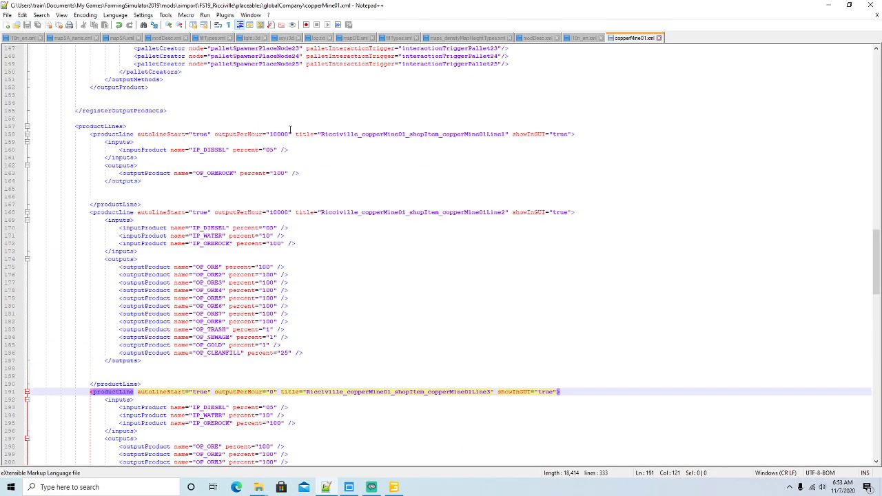
pyautogui.scroll(20, 290, 129)
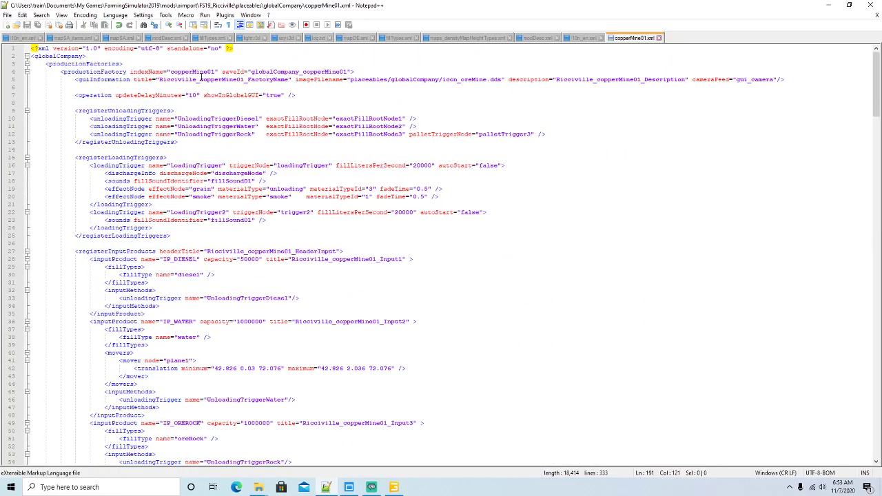
pyautogui.click(183, 79)
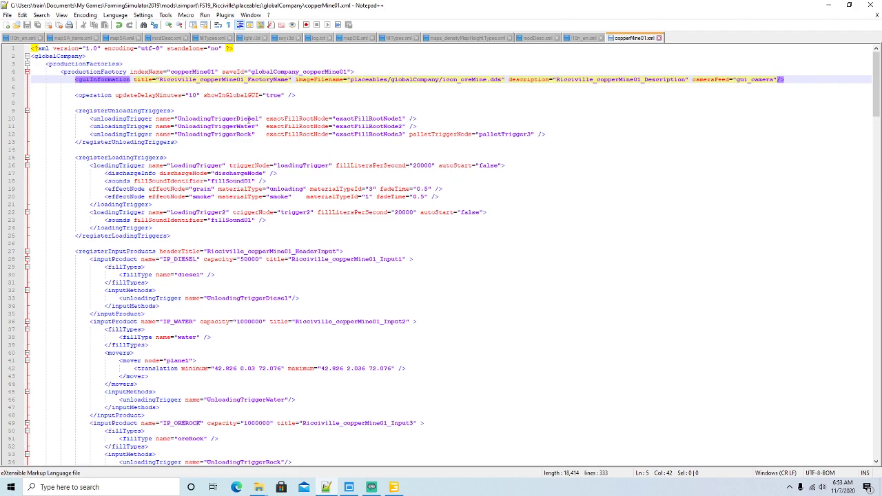
pyautogui.click(250, 119)
pyautogui.click(249, 127)
pyautogui.click(249, 133)
pyautogui.scroll(-3, 270, 150)
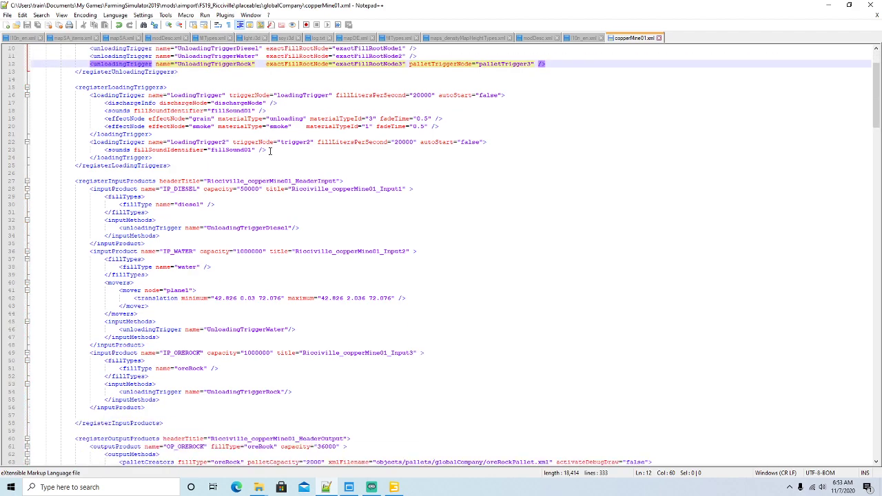
pyautogui.scroll(-2, 265, 150)
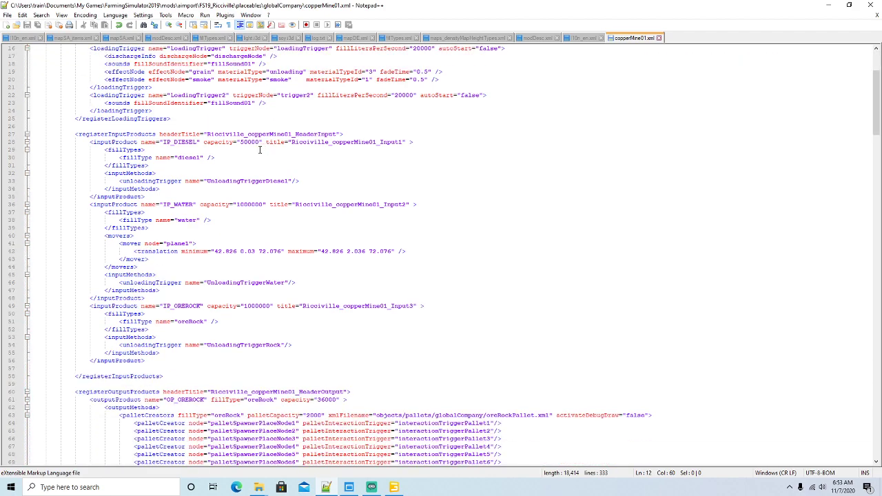
pyautogui.click(254, 134)
pyautogui.scroll(-1, 345, 131)
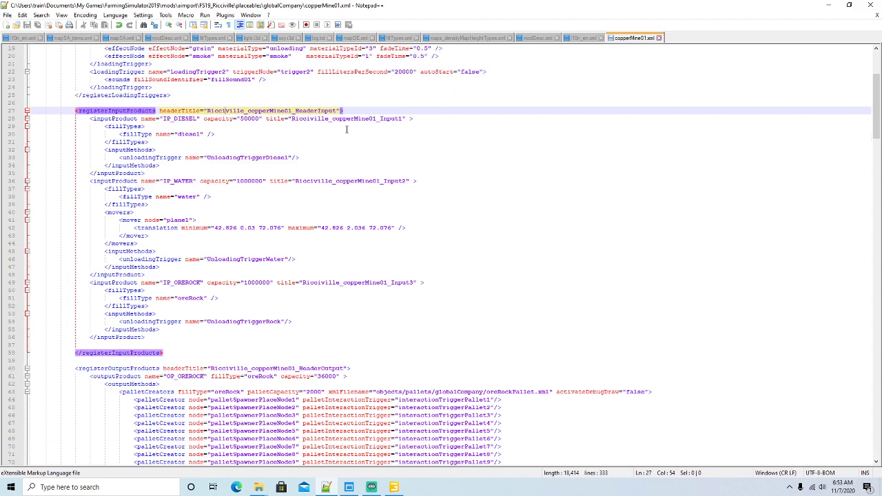
pyautogui.click(359, 119)
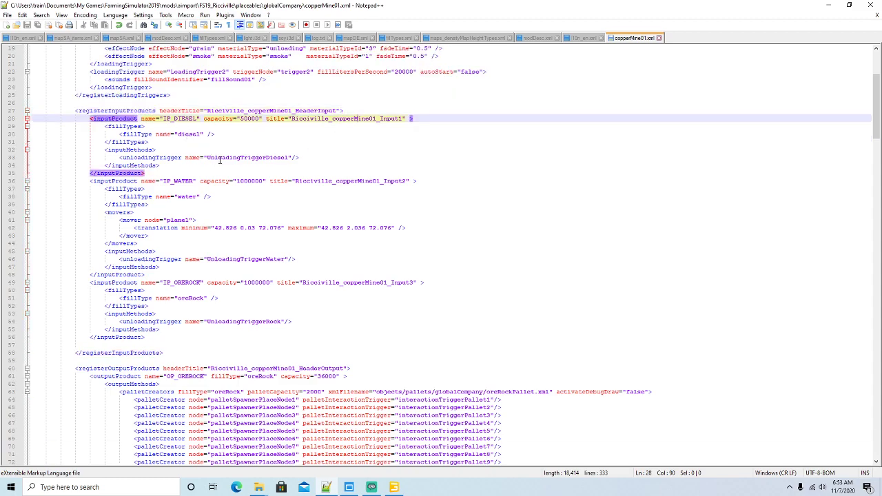
pyautogui.click(207, 181)
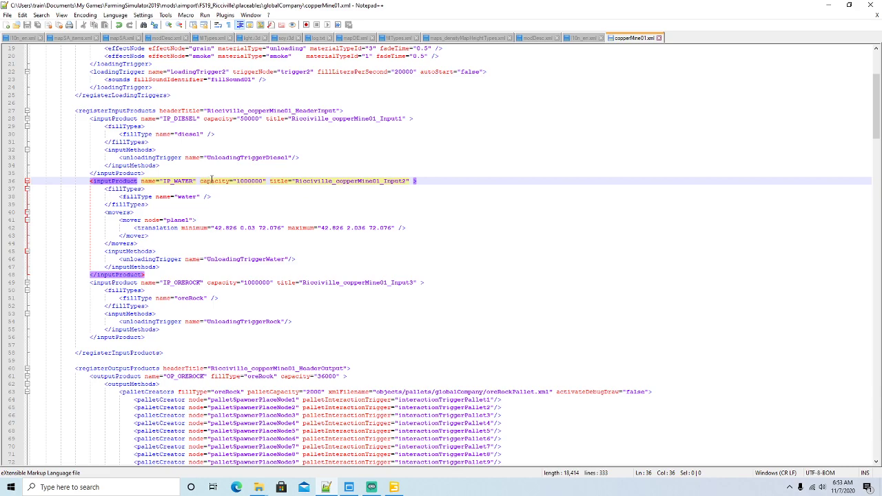
# - Rename the third input product to "IP_COPPERROCK"
pyautogui.scroll(-3, 180, 201)
pyautogui.click(187, 212)
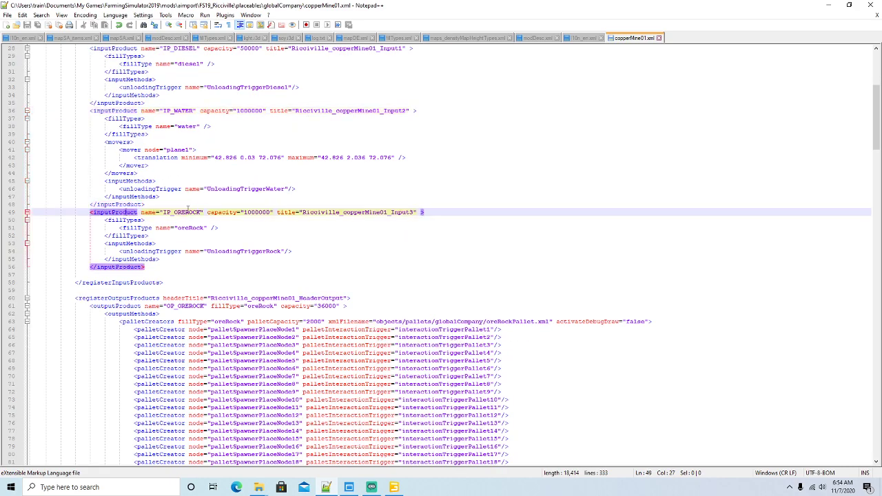
pyautogui.click(184, 212)
pyautogui.press('BackSpace')
pyautogui.press('BackSpace')
pyautogui.press('BackSpace')
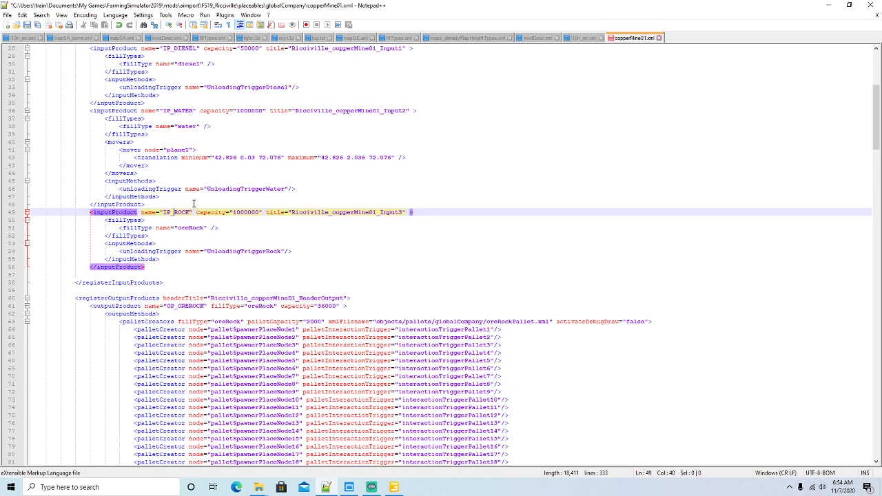
pyautogui.write('COPPER')
pyautogui.press('Down')
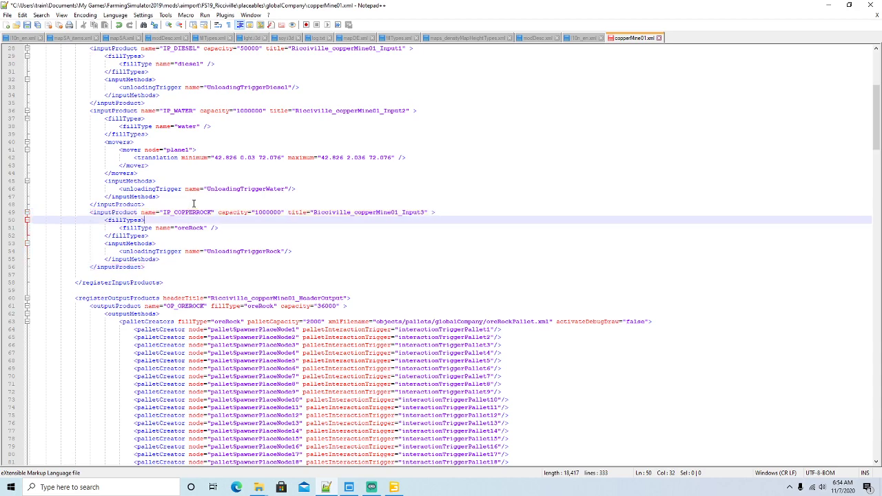
# - Change the fill type name of the IP_COPPERROCK input to "copperRock"
pyautogui.press('Down')
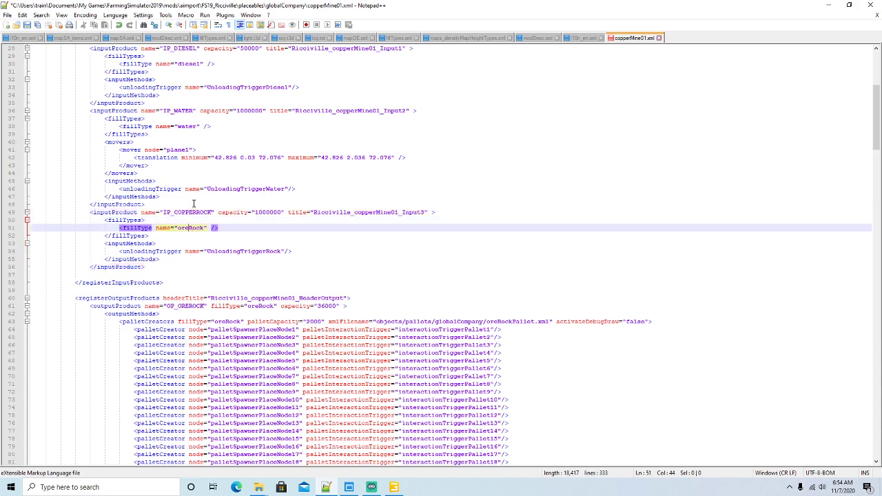
pyautogui.press('BackSpace')
pyautogui.press('BackSpace')
pyautogui.press('BackSpace')
pyautogui.write('cop')
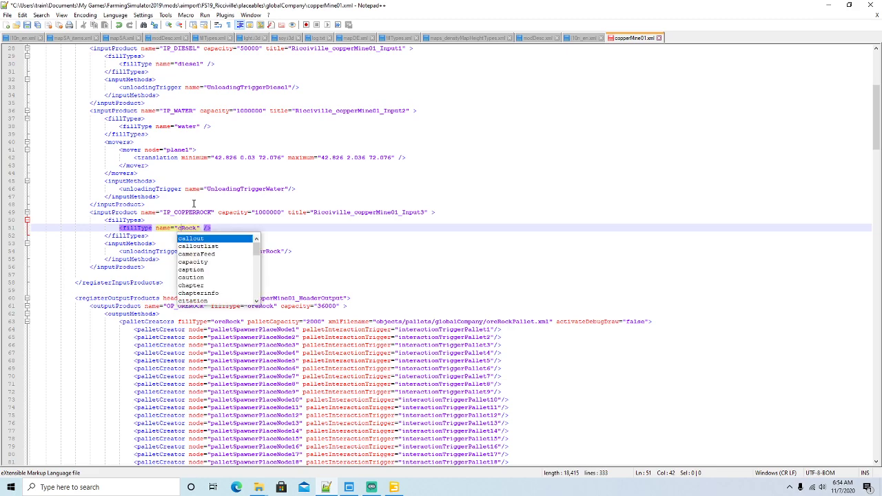
pyautogui.write('per')
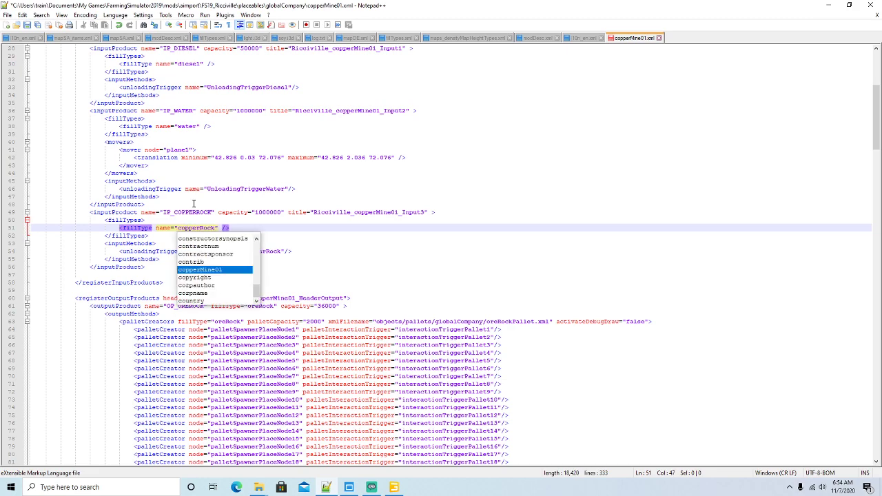
pyautogui.press('Right')
# - Rename the first output product to "OP_COPPERROCK"
pyautogui.scroll(-4, 257, 204)
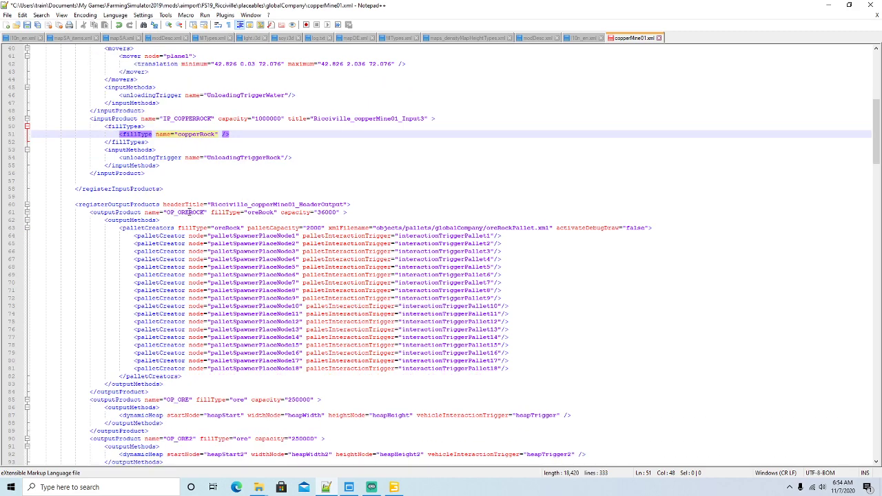
pyautogui.click(186, 213)
pyautogui.press('BackSpace')
pyautogui.press('BackSpace')
pyautogui.press('BackSpace')
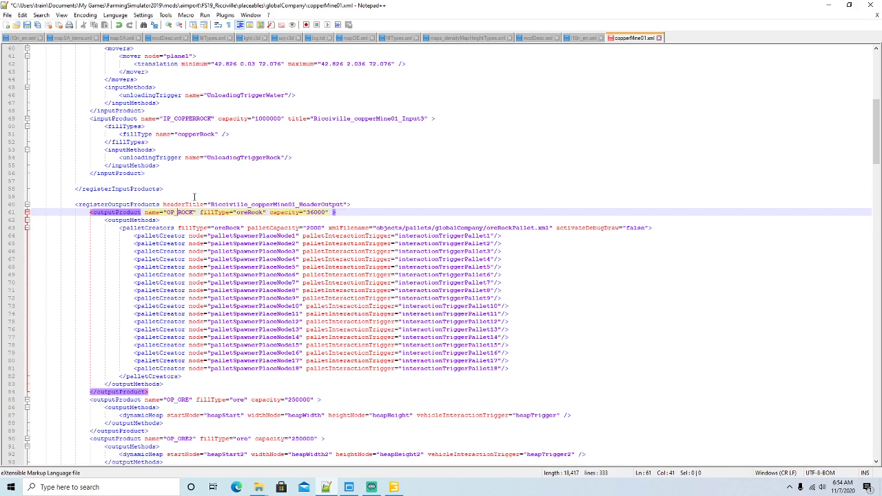
pyautogui.write('COPPER')
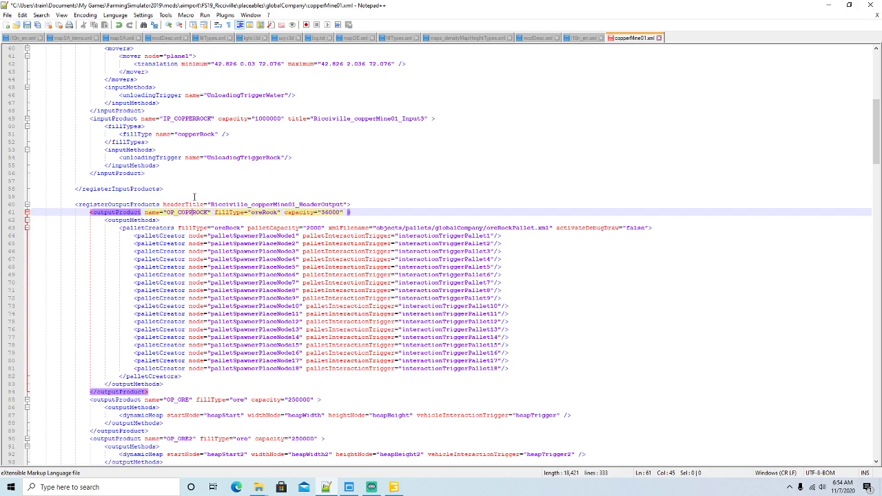
# - Change the fillType attribute on the OP_COPPERROCK output product line to "copperRock"
pyautogui.press('Right')
pyautogui.press('Right')
pyautogui.press('Right')
pyautogui.press('Right')
pyautogui.press('Right')
pyautogui.press('Right')
pyautogui.press('Right')
pyautogui.press('Right')
pyautogui.press('Right')
pyautogui.press('Right')
pyautogui.press('Right')
pyautogui.press('BackSpace')
pyautogui.press('BackSpace')
pyautogui.press('BackSpace')
pyautogui.write('copper')
pyautogui.press('Right')
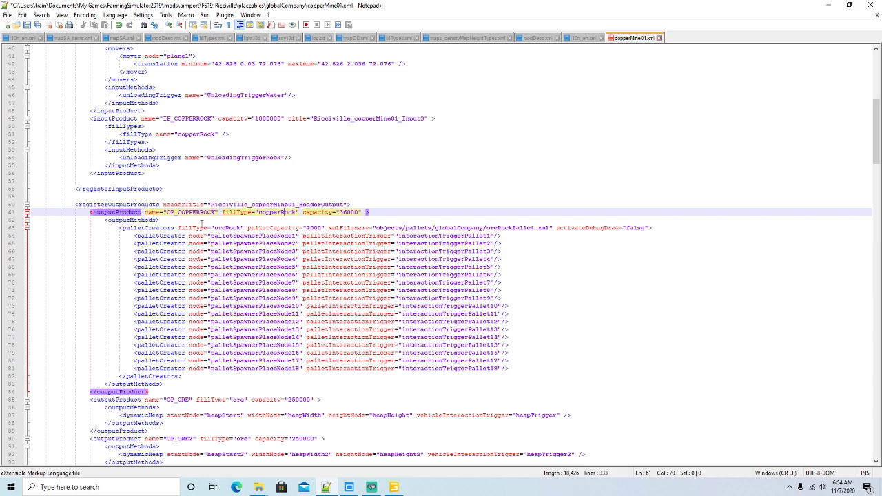
# - Change the fillType of the palletCreators entry under OP_COPPERROCK to "copperRock"
pyautogui.click(225, 228)
pyautogui.press('BackSpace')
pyautogui.press('BackSpace')
pyautogui.press('BackSpace')
pyautogui.write('coppe')
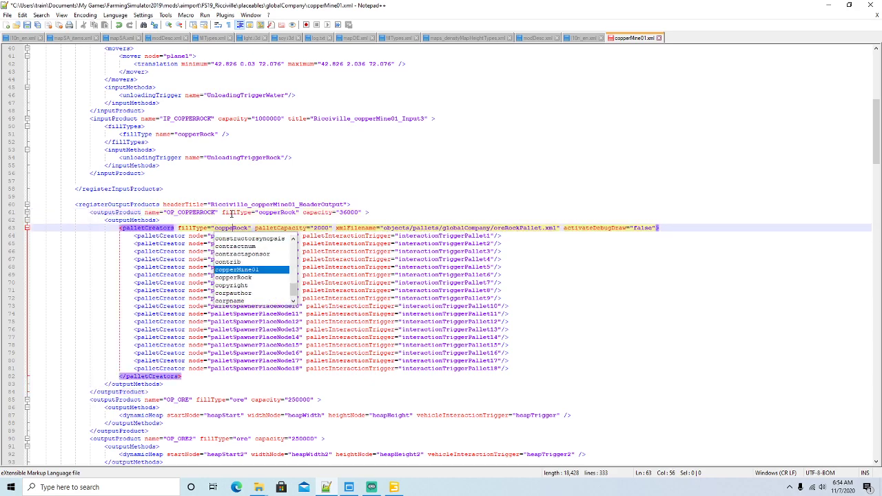
pyautogui.write('r')
pyautogui.press('Right')
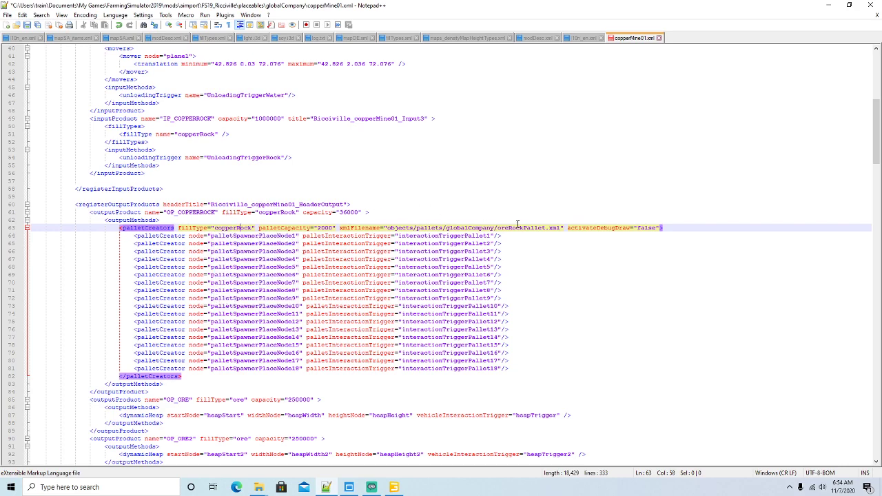
# - Point the palletCreators xmlFilename to "objects/pallets/globalCompany/copperRockPallet.xml"
pyautogui.click(508, 228)
pyautogui.press('BackSpace')
pyautogui.press('BackSpace')
pyautogui.press('BackSpace')
pyautogui.write('copper')
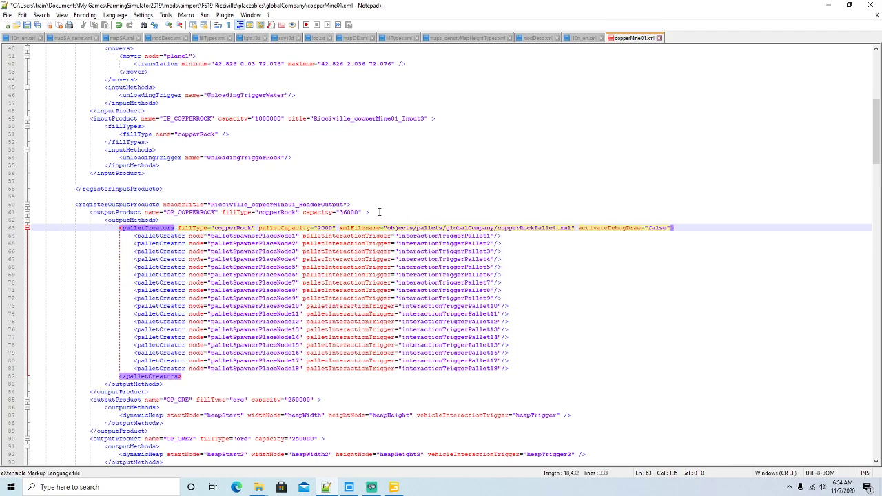
# - Rename the OP_ORE output product to "OP_COPPER"
pyautogui.scroll(-1, 297, 210)
pyautogui.scroll(-2, 299, 199)
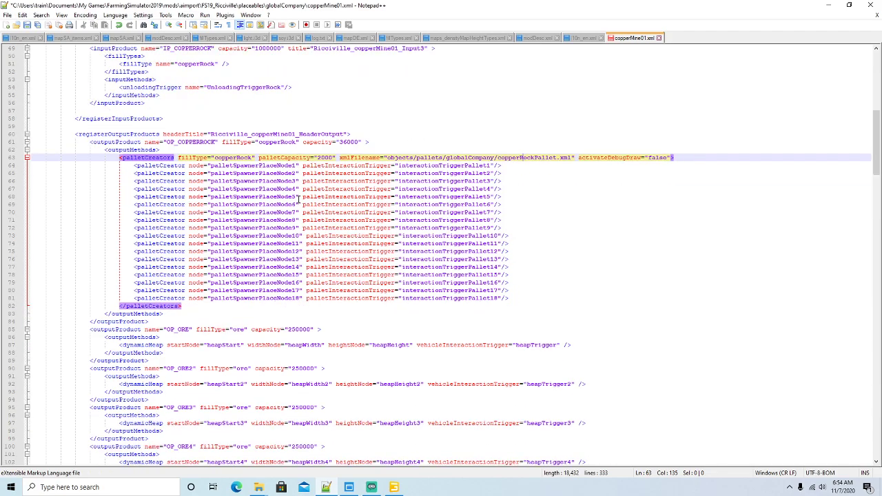
pyautogui.scroll(-8, 299, 198)
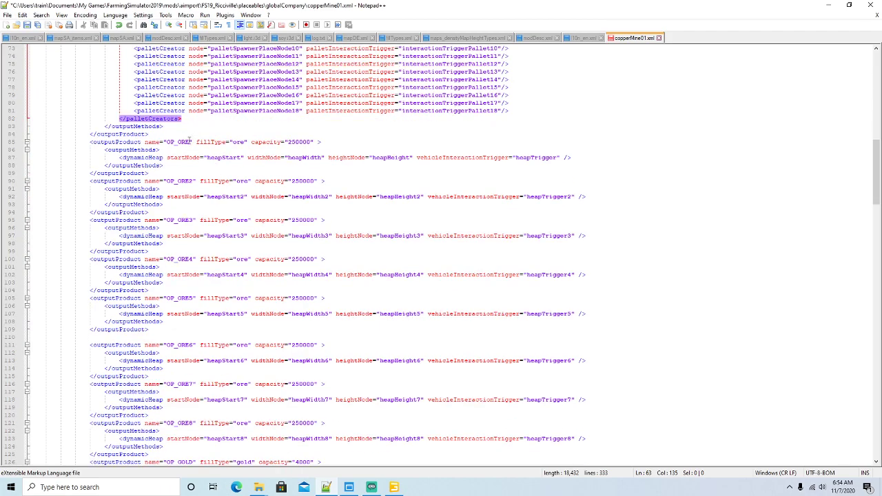
pyautogui.click(191, 141)
pyautogui.press('BackSpace')
pyautogui.press('BackSpace')
pyautogui.press('BackSpace')
pyautogui.write('COPPER')
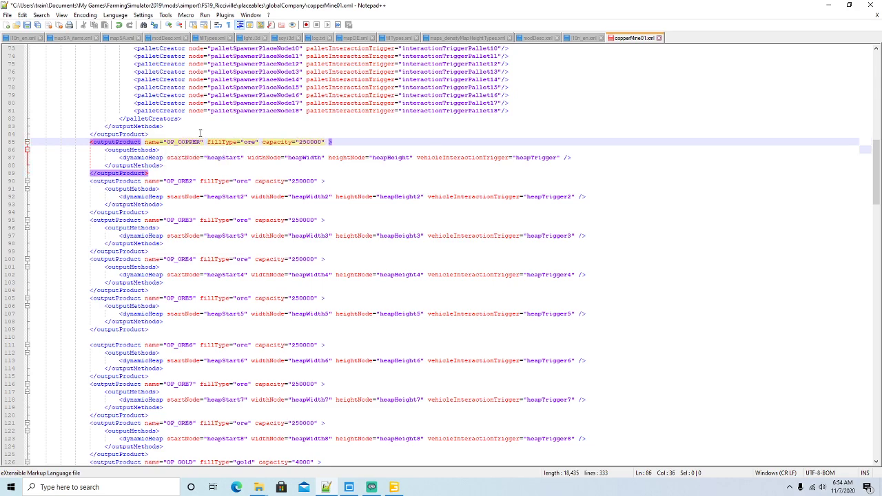
# - Rename the OP_ORE2 output product to "OP_COPPER2"
pyautogui.press('Down')
pyautogui.press('Down')
pyautogui.press('Down')
pyautogui.press('Down')
pyautogui.press('Down')
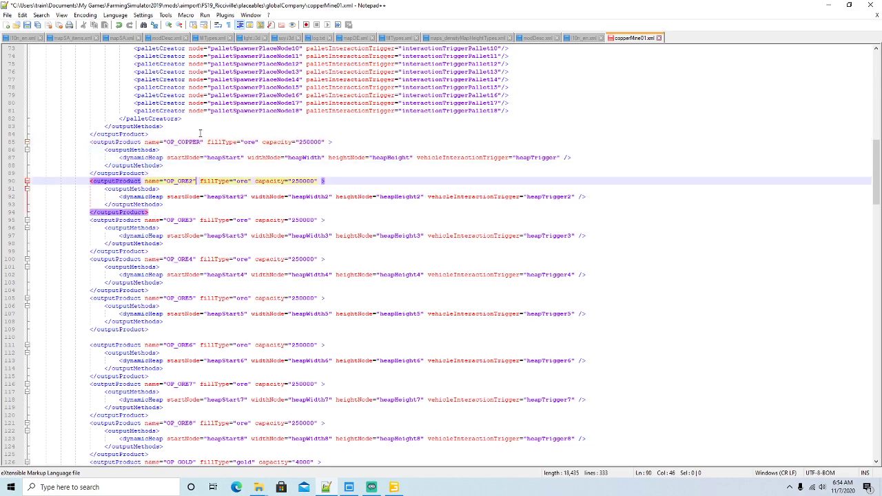
pyautogui.press('BackSpace')
pyautogui.press('BackSpace')
pyautogui.press('BackSpace')
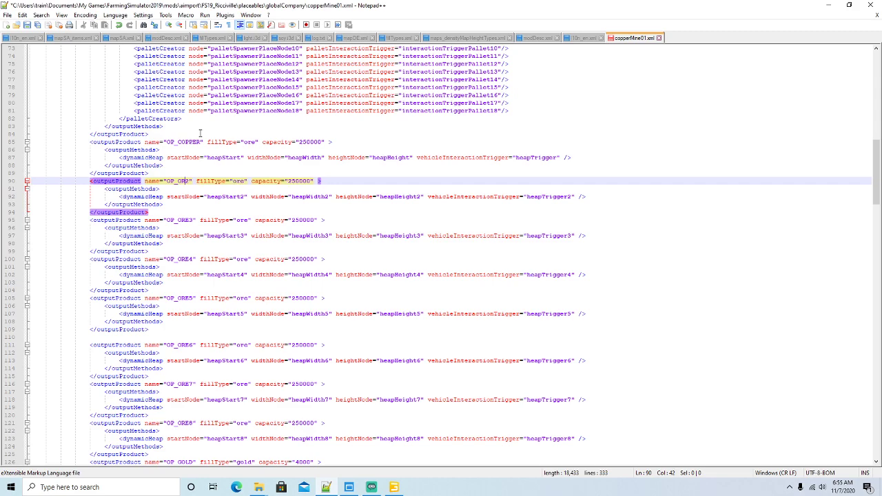
pyautogui.write('COPPE')
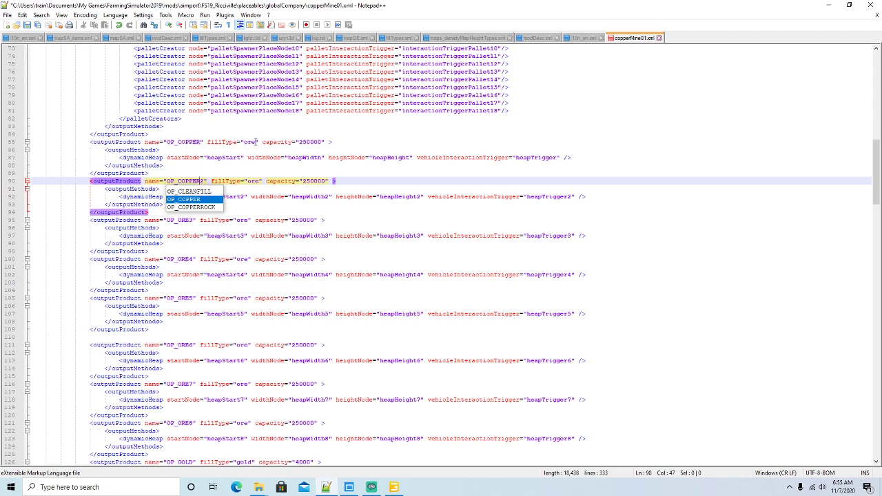
# - Change the fillType of the OP_COPPER output product to "copper"
pyautogui.click(256, 141)
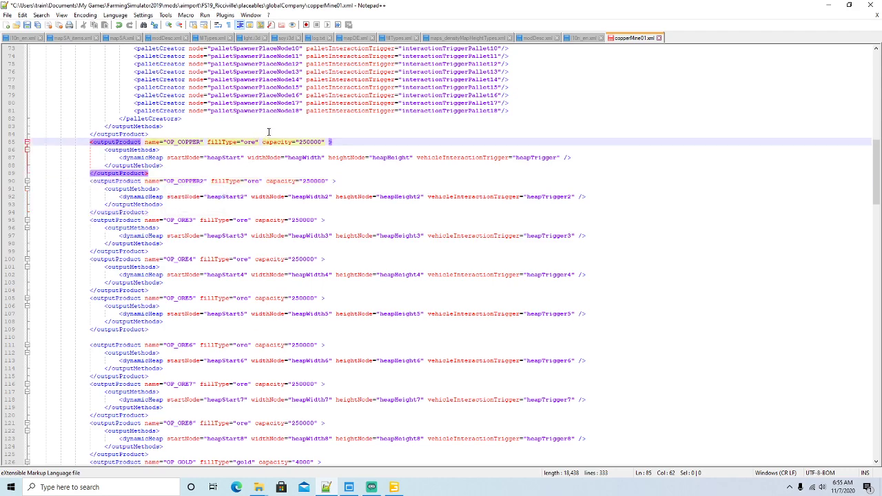
pyautogui.press('BackSpace')
pyautogui.press('BackSpace')
pyautogui.press('BackSpace')
pyautogui.write('copper')
# - Change the fillType of the OP_COPPER2 output product to "copper"
pyautogui.click(260, 181)
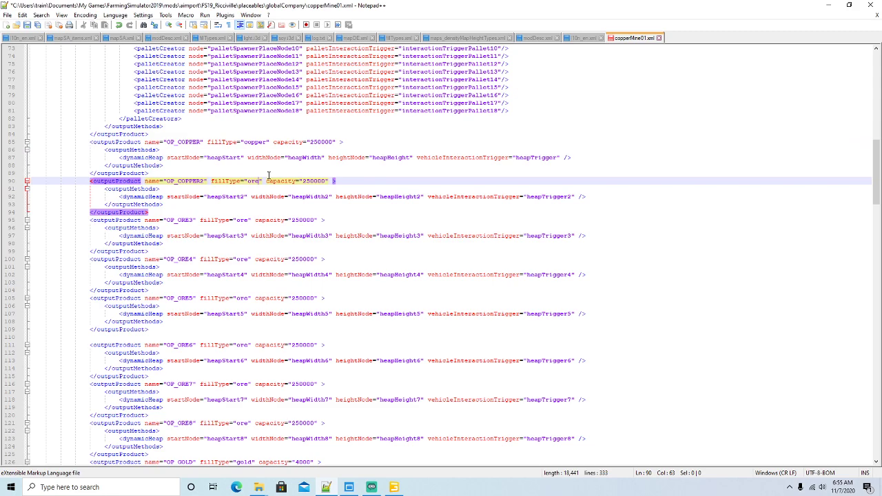
pyautogui.press('BackSpace')
pyautogui.press('BackSpace')
pyautogui.press('BackSpace')
pyautogui.write('cop')
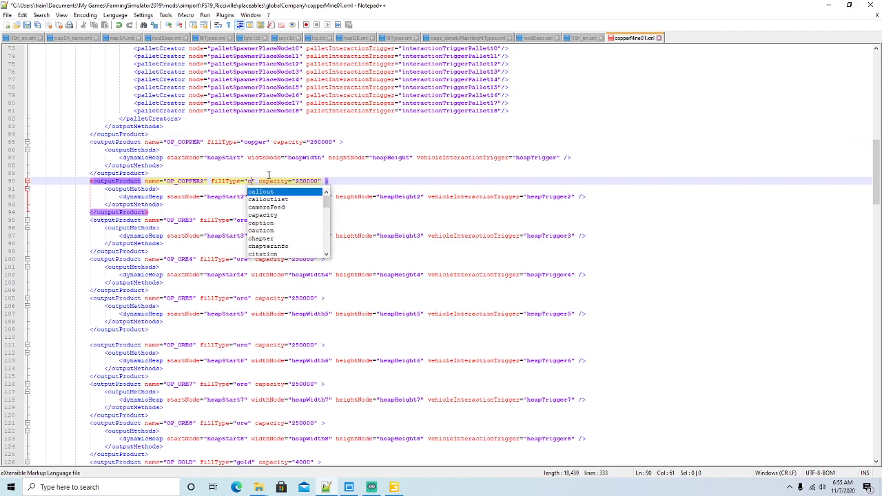
pyautogui.write('per')
pyautogui.press('Right')
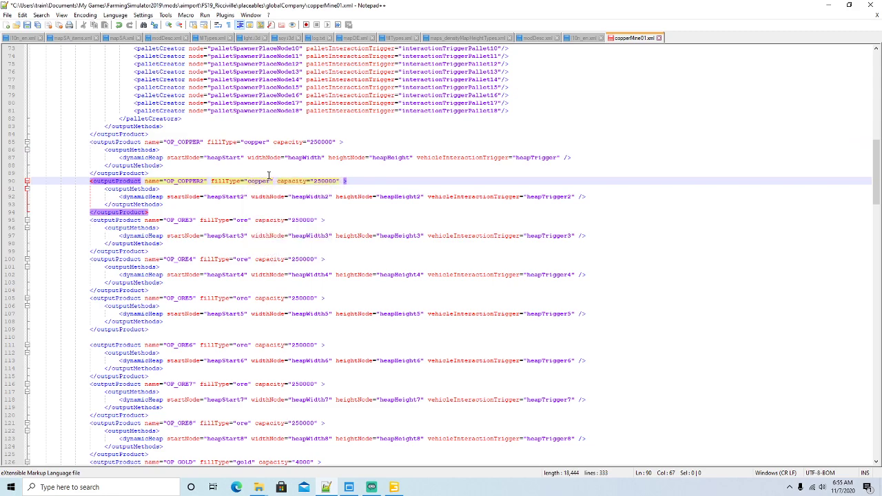
# - Rename the OP_ORE3 output product to "OP_COPPER3"
pyautogui.click(190, 220)
pyautogui.press('BackSpace')
pyautogui.press('BackSpace')
pyautogui.press('BackSpace')
pyautogui.press('BackSpace')
pyautogui.write('COPPER3')
# - Change the fillType of the OP_COPPER3 output product to "copper"
pyautogui.press('Right')
pyautogui.press('Right')
pyautogui.press('Right')
pyautogui.press('Right')
pyautogui.press('Right')
pyautogui.press('Right')
pyautogui.press('Right')
pyautogui.press('Right')
pyautogui.press('Right')
pyautogui.press('Right')
pyautogui.press('Right')
pyautogui.press('Right')
pyautogui.press('Right')
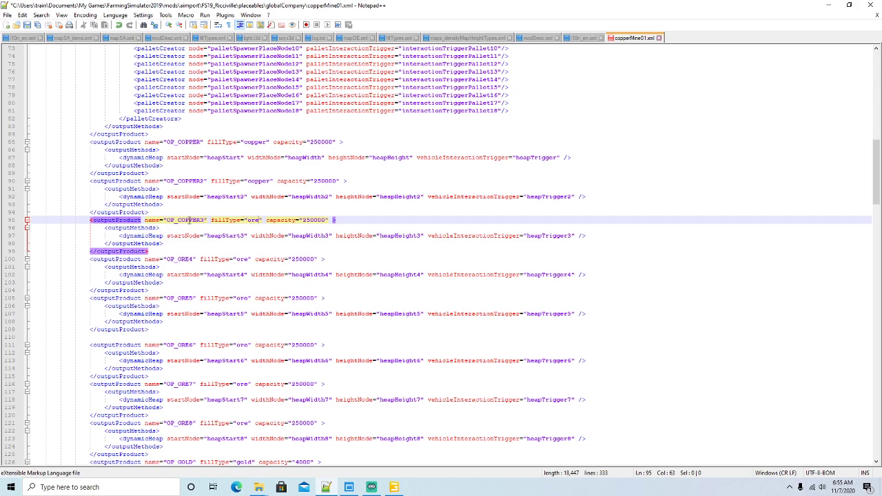
pyautogui.press('BackSpace')
pyautogui.press('BackSpace')
pyautogui.press('BackSpace')
pyautogui.write('cop')
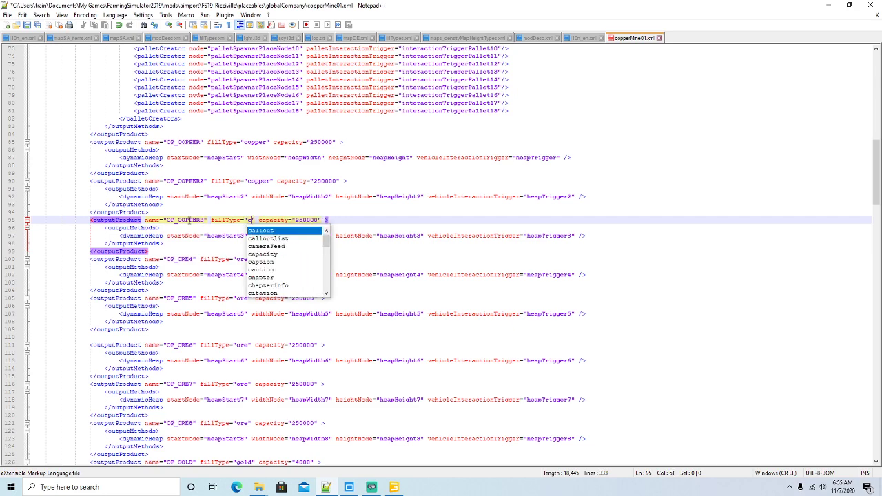
pyautogui.write('per')
pyautogui.press('Return')
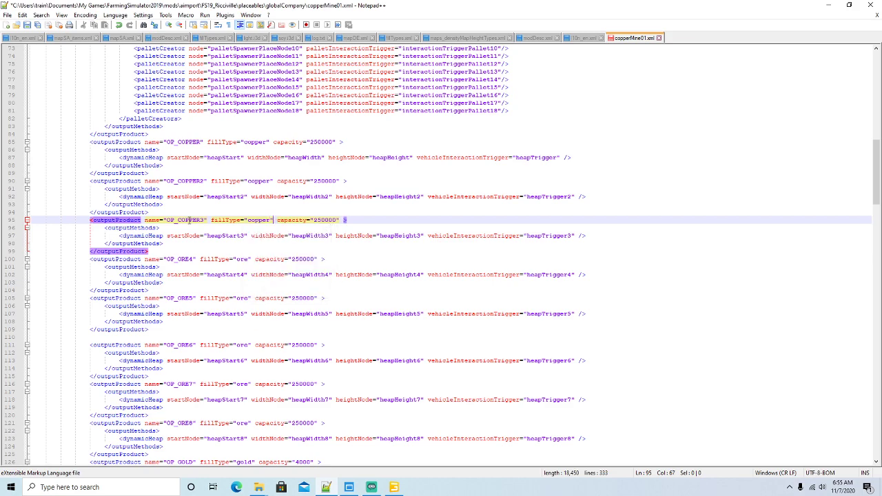
# - Rename the OP_ORE4 output product to "OP_COPPER4"
pyautogui.click(191, 259)
pyautogui.press('BackSpace')
pyautogui.press('BackSpace')
pyautogui.press('BackSpace')
pyautogui.write('COPPER')
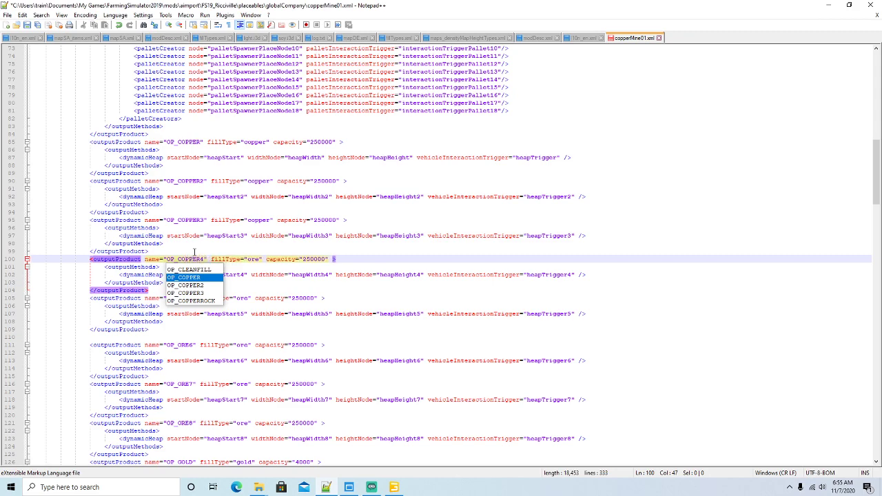
pyautogui.press('Escape')
# - Change the fillType of the OP_COPPER4 output product to "copper"
pyautogui.press('Right')
pyautogui.press('Right')
pyautogui.press('Right')
pyautogui.press('Right')
pyautogui.press('Right')
pyautogui.press('Right')
pyautogui.press('Right')
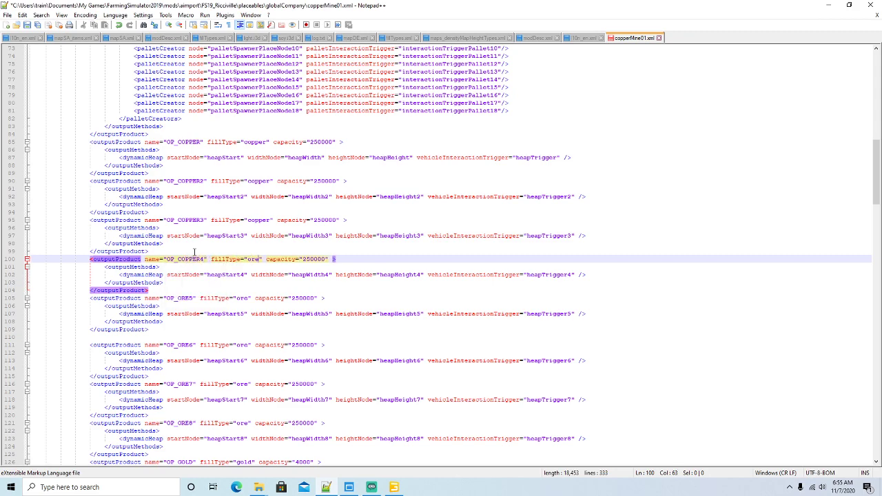
pyautogui.press('BackSpace')
pyautogui.press('BackSpace')
pyautogui.press('BackSpace')
pyautogui.write('copp')
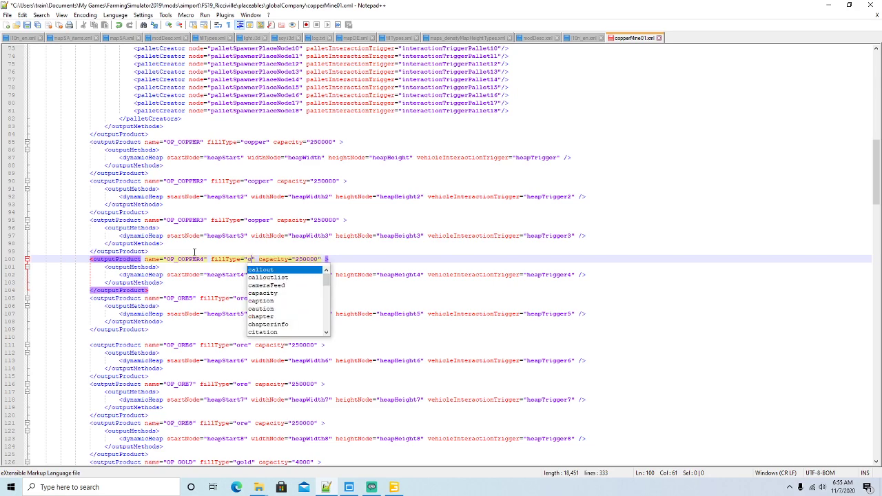
pyautogui.write('er')
pyautogui.press('Right')
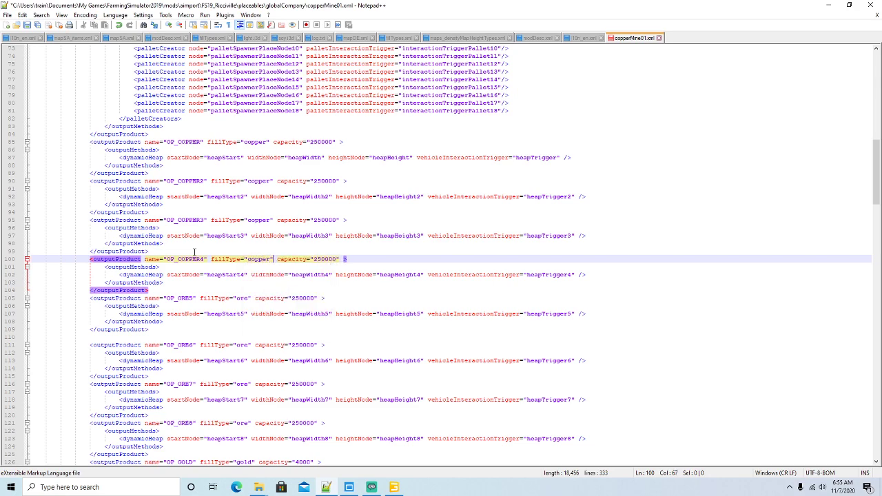
# - Rename the OP_ORE5 output product to "OP_COPPER5"
pyautogui.scroll(-2, 195, 251)
pyautogui.click(190, 251)
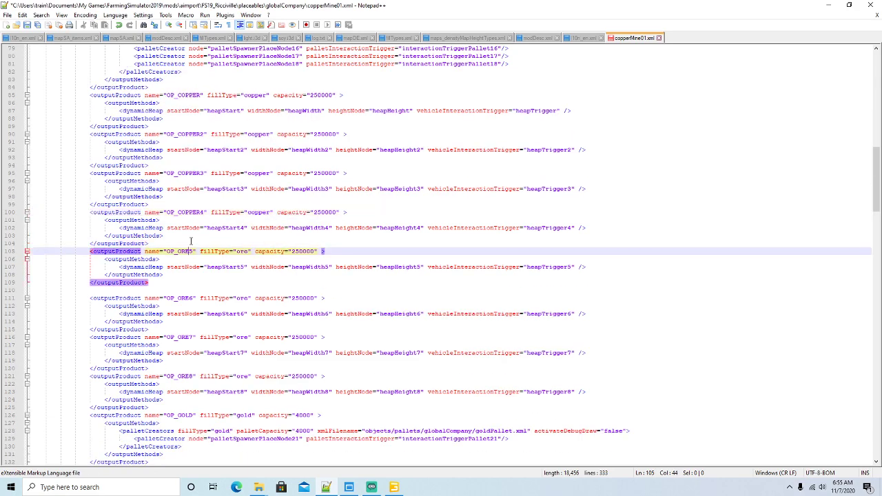
pyautogui.press('BackSpace')
pyautogui.press('BackSpace')
pyautogui.press('BackSpace')
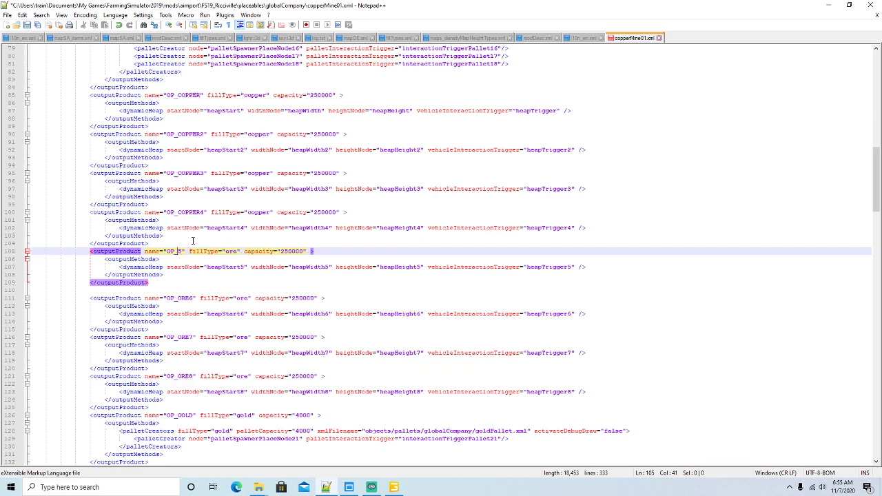
pyautogui.write('COPPER')
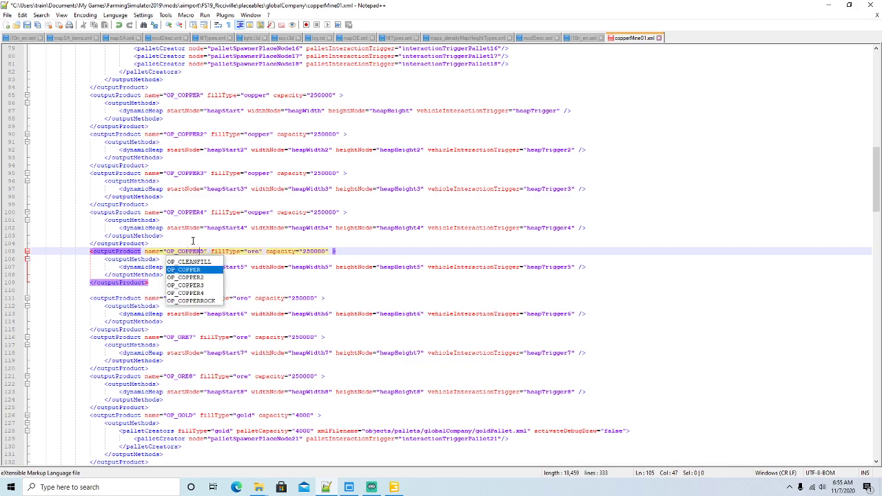
# - Change the fillType of the OP_COPPER5 output product to "copper"
pyautogui.press('Right')
pyautogui.hotkey('ctrl', 'Right')
pyautogui.hotkey('ctrl', 'Right')
pyautogui.hotkey('ctrl', 'Right')
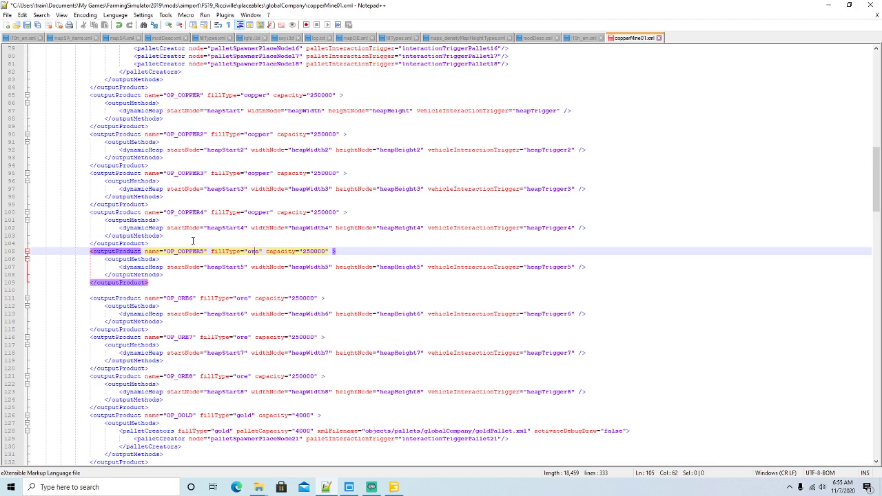
pyautogui.press('BackSpace')
pyautogui.press('BackSpace')
pyautogui.press('BackSpace')
pyautogui.write('cop')
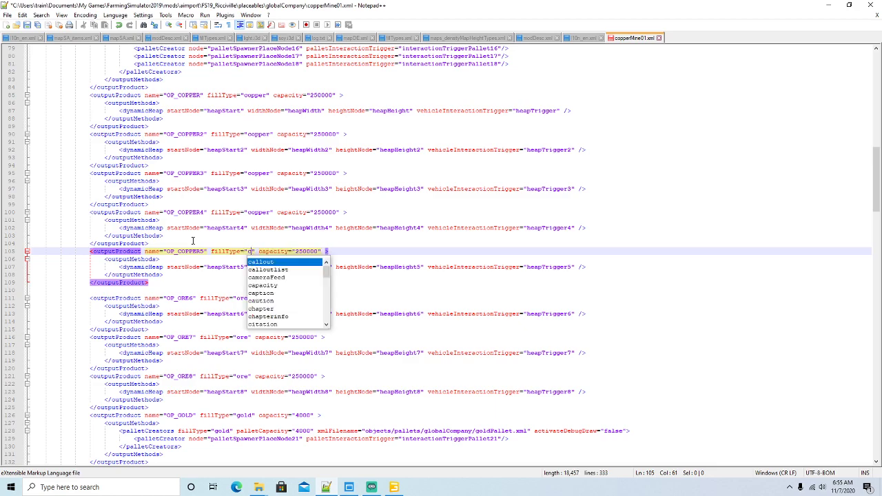
pyautogui.write('per')
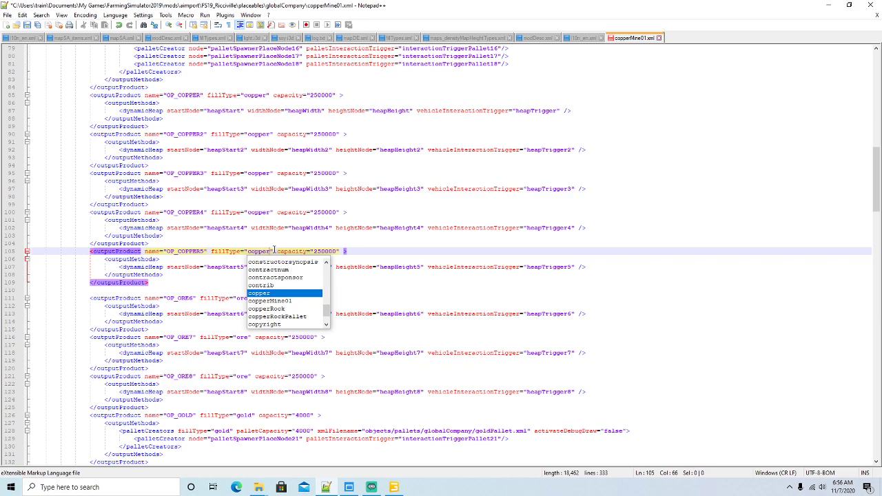
pyautogui.press('Right')
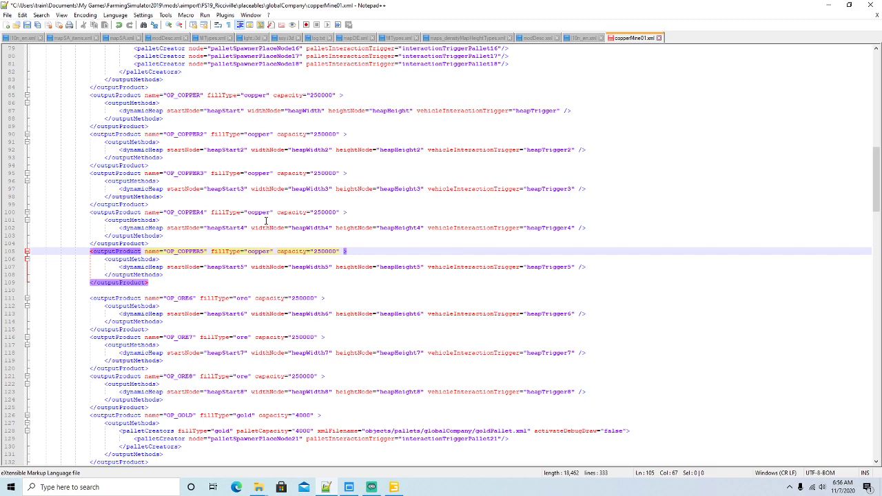
# - Rename the OP_ORE6 output product to "OP_COPPER6"
pyautogui.scroll(-2, 266, 221)
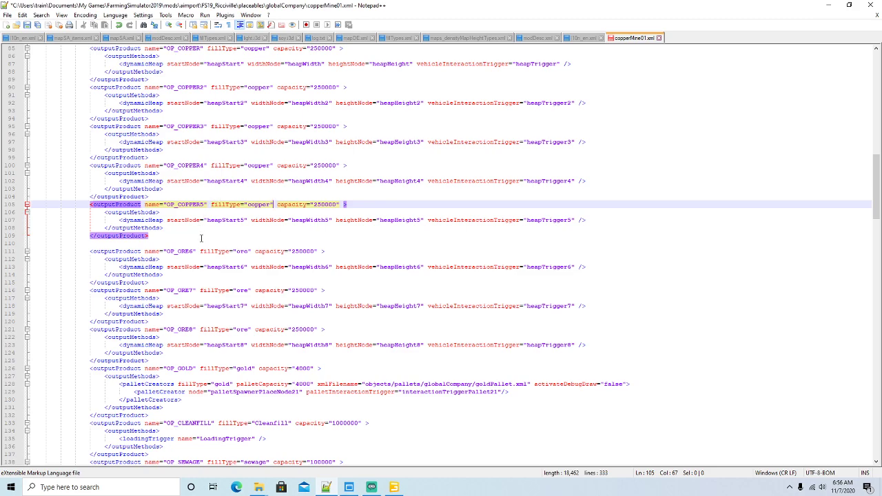
pyautogui.click(189, 251)
pyautogui.press('BackSpace')
pyautogui.press('BackSpace')
pyautogui.press('BackSpace')
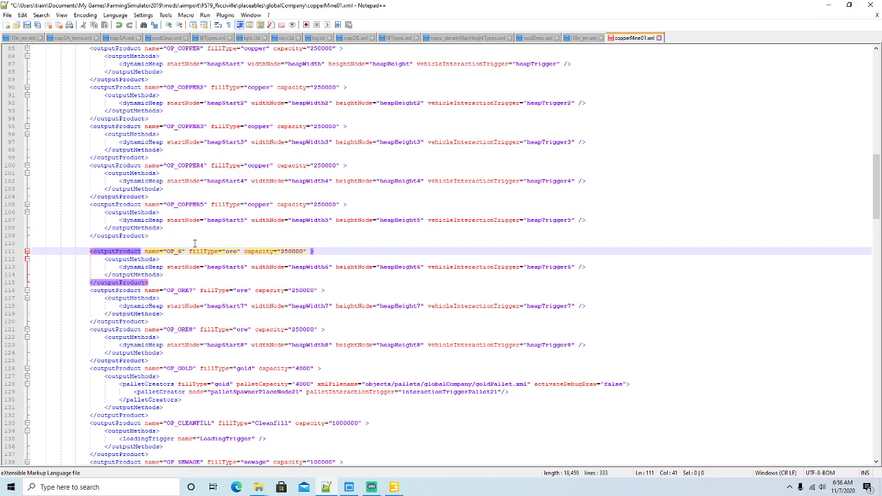
pyautogui.write('COPPER')
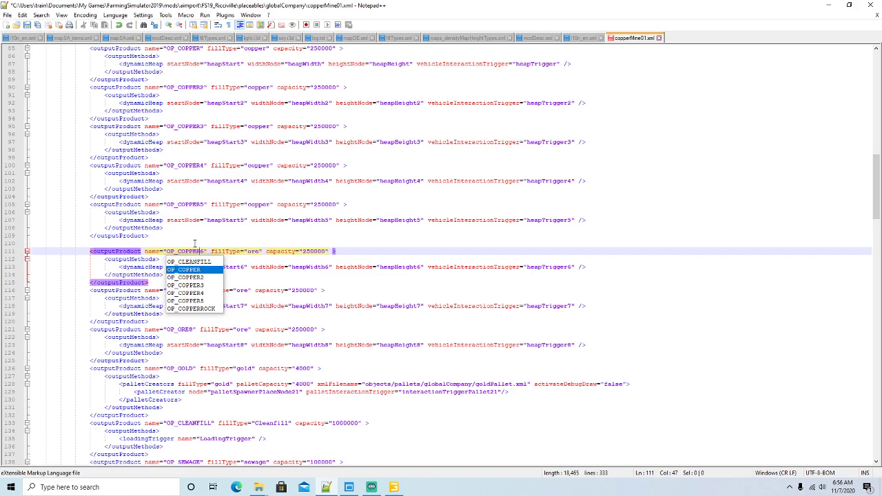
# - Change the fillType of the OP_COPPER6 output product to "copper"
pyautogui.press('Right')
pyautogui.press('Right')
pyautogui.press('Right')
pyautogui.press('Right')
pyautogui.press('Right')
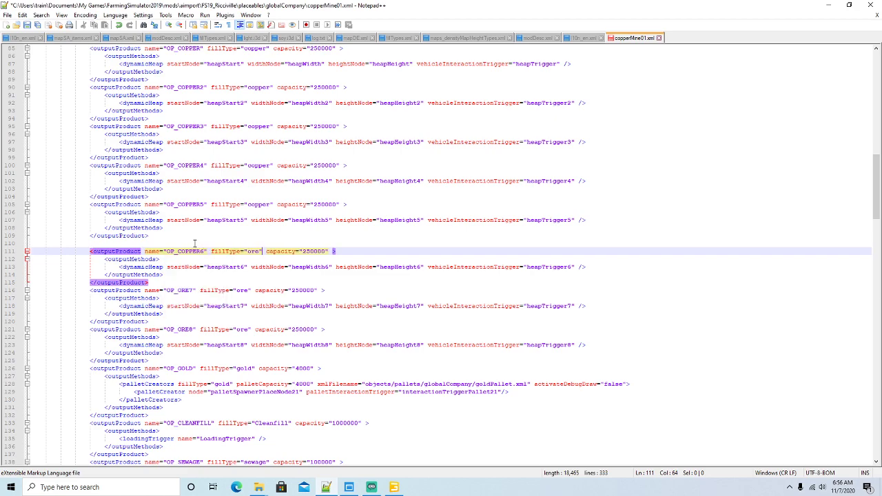
pyautogui.press('BackSpace')
pyautogui.press('BackSpace')
pyautogui.press('BackSpace')
pyautogui.write('copper')
pyautogui.press('Right')
# - Rename the OP_ORE7 output product to "OP_COPPER7"
pyautogui.click(189, 290)
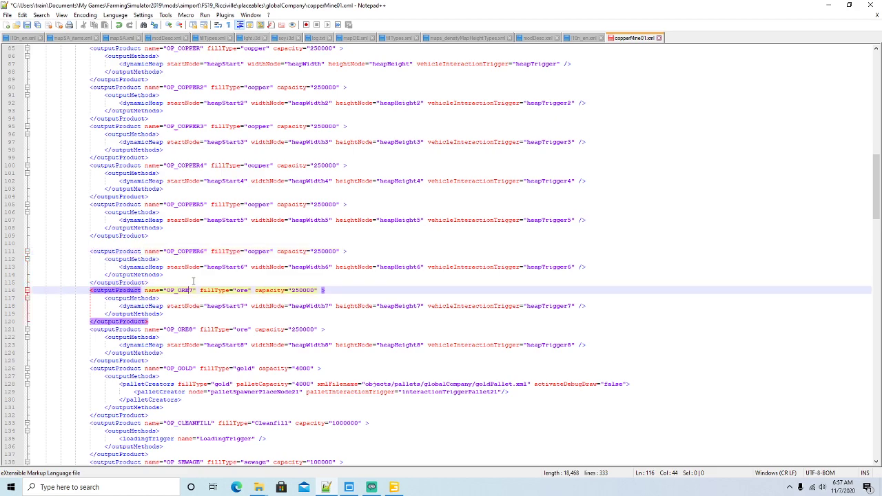
pyautogui.press('BackSpace')
pyautogui.press('BackSpace')
pyautogui.write('COPPER')
# - Change the fillType of the OP_COPPER7 output product to "copper"
pyautogui.press('Right')
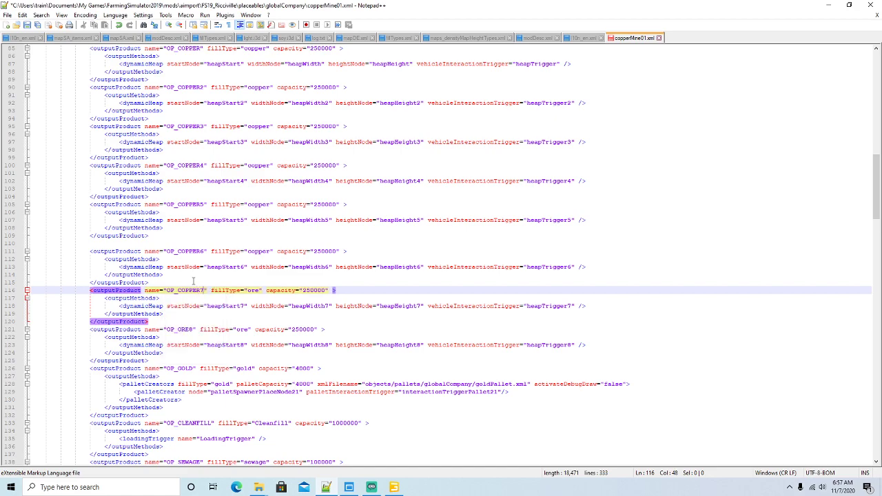
pyautogui.press('BackSpace')
pyautogui.press('BackSpace')
pyautogui.press('BackSpace')
pyautogui.write('copper')
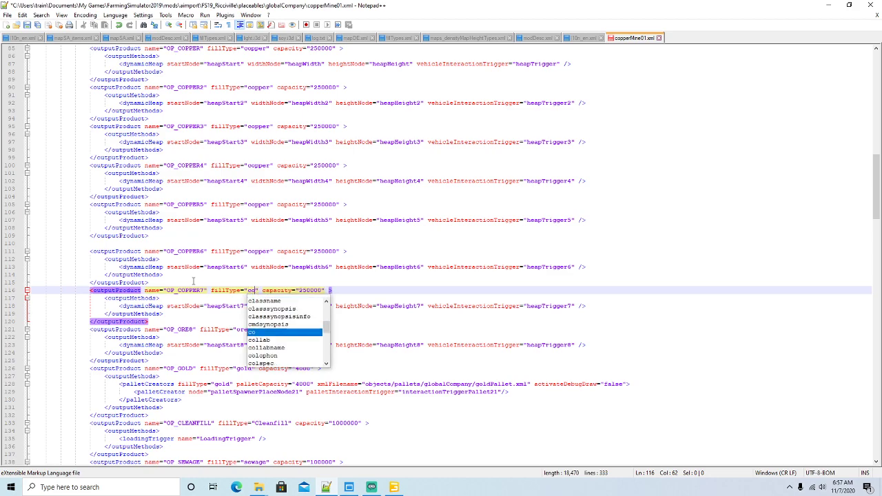
pyautogui.press('Right')
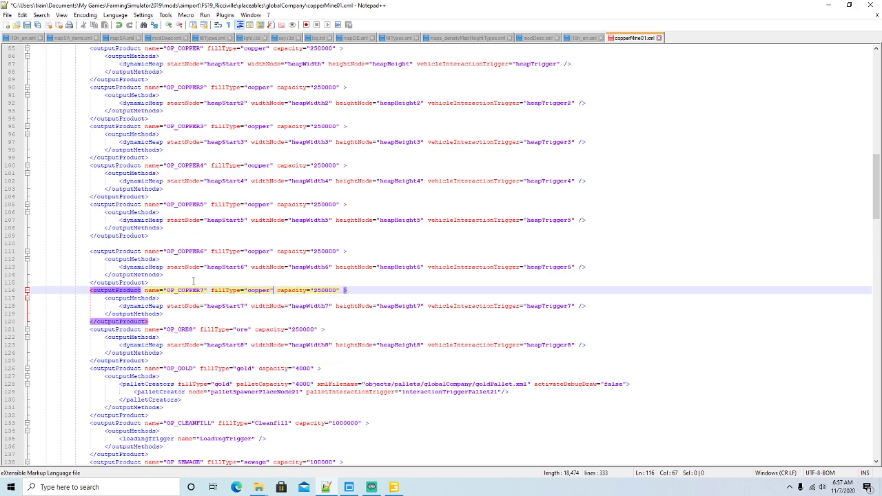
# - Rename the OP_ORE8 output product to "OP_COPPER8"
pyautogui.scroll(-2, 197, 260)
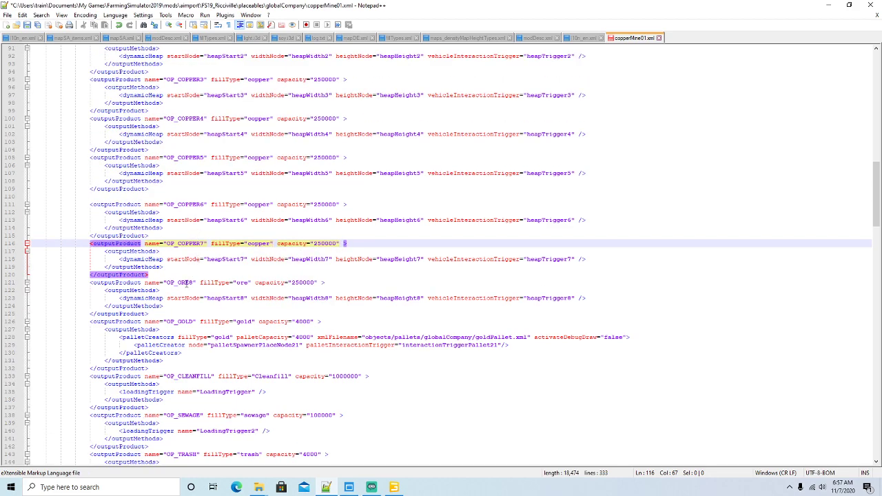
pyautogui.click(190, 283)
pyautogui.press('BackSpace')
pyautogui.press('BackSpace')
pyautogui.press('BackSpace')
pyautogui.write('COPPER')
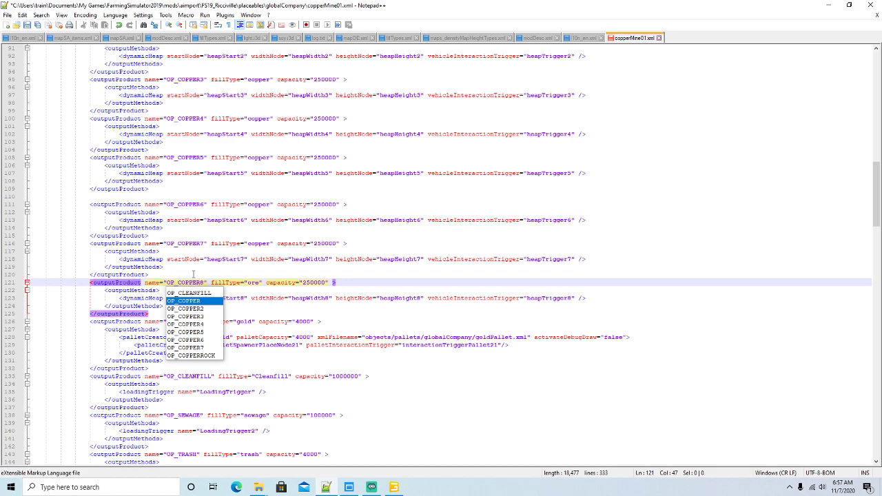
# - Change the fillType of the OP_COPPER8 output product to "copper"
pyautogui.press('Right')
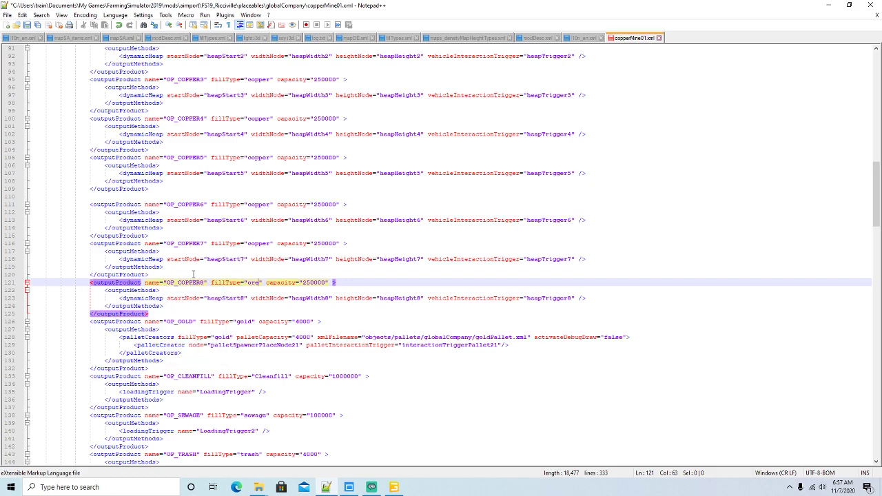
pyautogui.press('BackSpace')
pyautogui.press('BackSpace')
pyautogui.press('BackSpace')
pyautogui.write('copper')
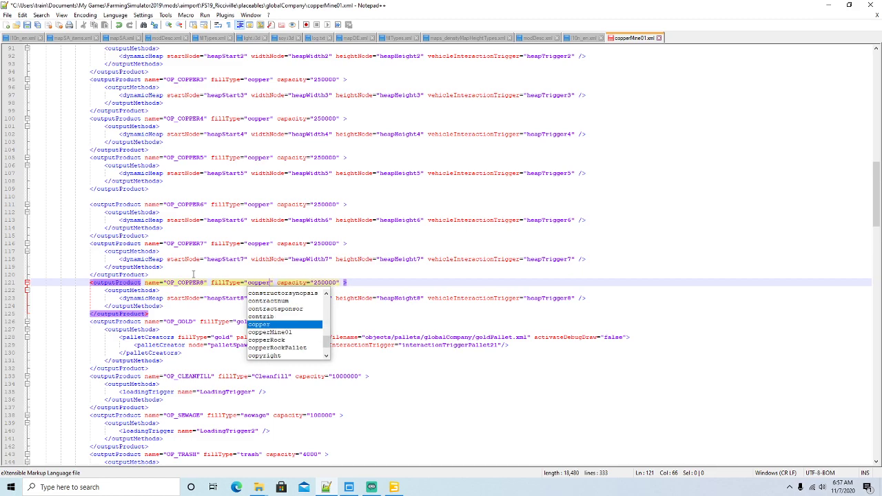
pyautogui.press('Right')
# - Review the gold, cleanfill, sewage and trash output product entries in copperMine01.xml
pyautogui.scroll(-1, 194, 269)
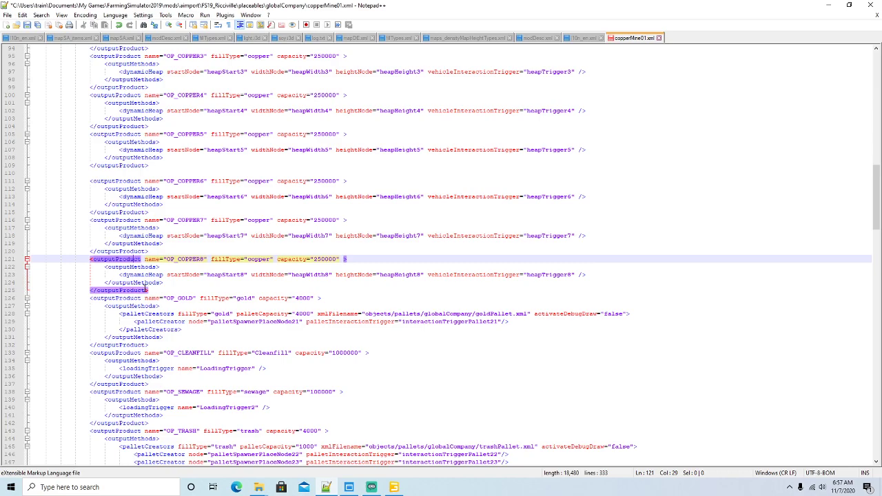
pyautogui.click(156, 298)
pyautogui.scroll(-3, 209, 246)
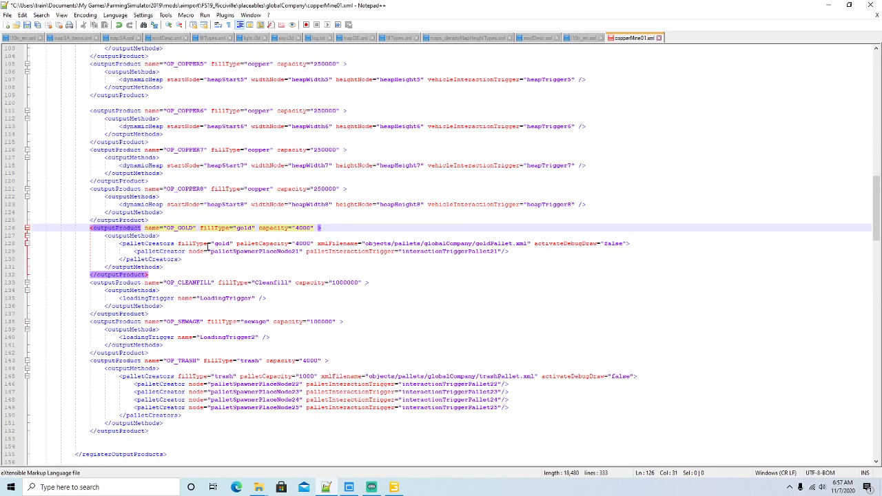
pyautogui.click(139, 283)
pyautogui.click(135, 321)
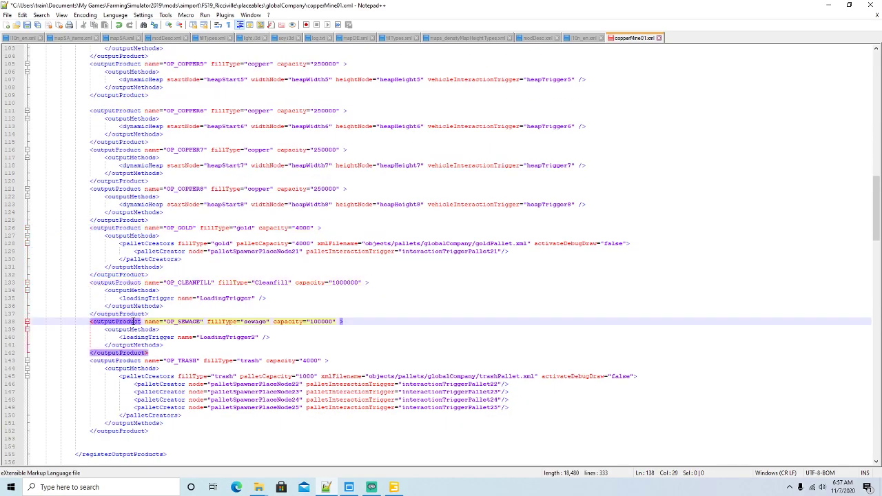
pyautogui.click(128, 360)
# - Rename the OP_OREROCK output in the first product line to "OP_COPPERROCK"
pyautogui.scroll(-12, 206, 289)
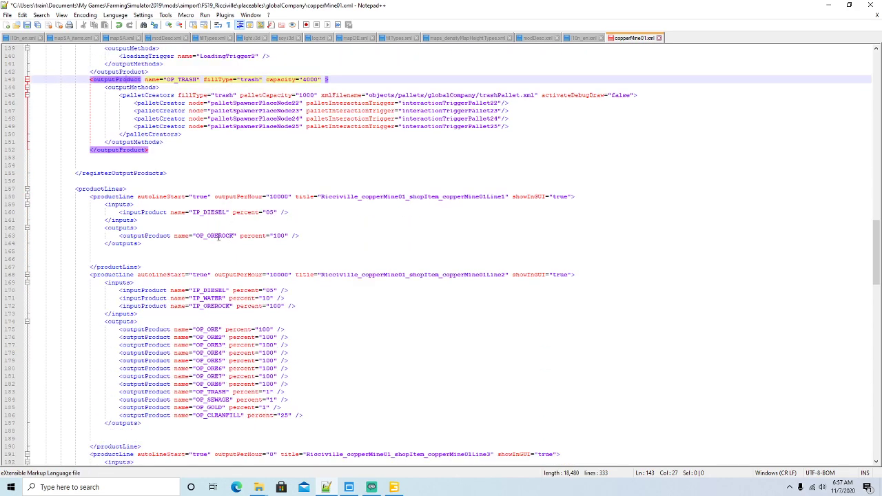
pyautogui.click(219, 236)
pyautogui.press('BackSpace')
pyautogui.press('BackSpace')
pyautogui.press('BackSpace')
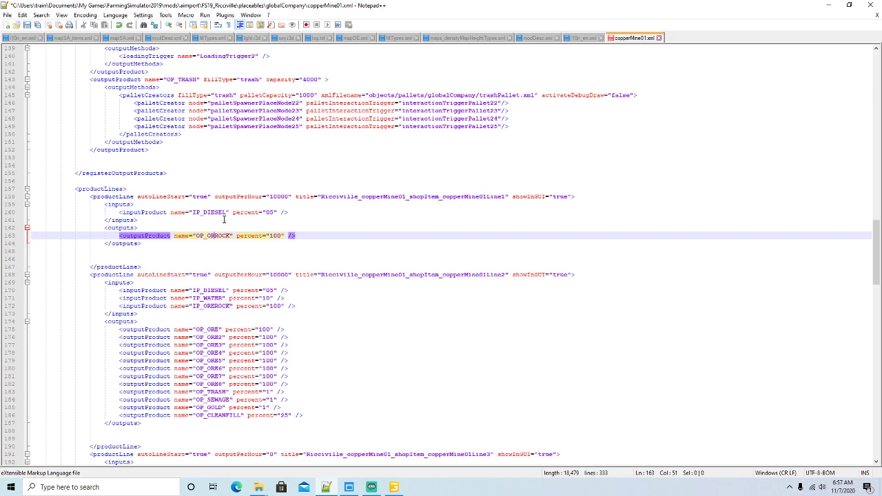
pyautogui.write('COPPER')
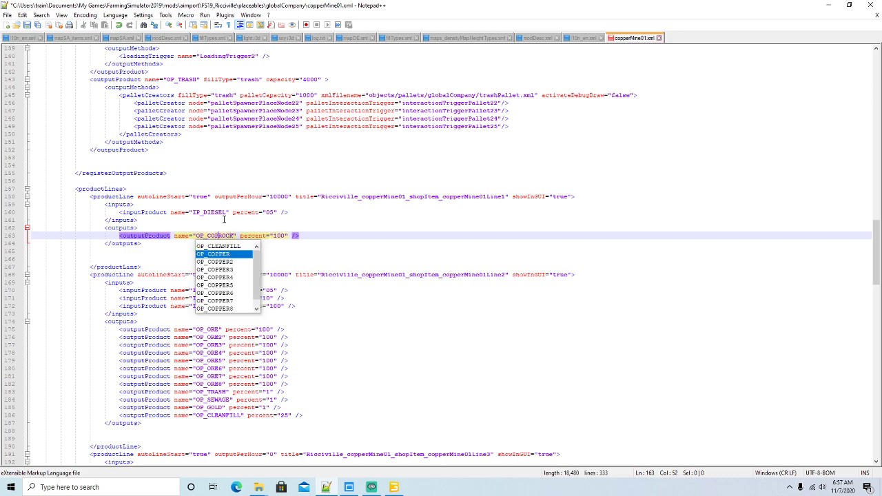
pyautogui.press('Right')
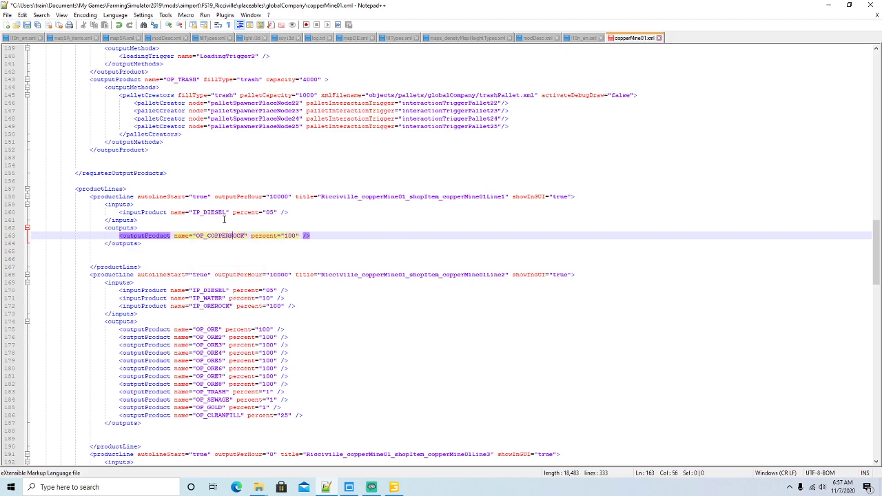
# - Rename the IP_OREROCK input in the second product line to "IP_COPPERROCK"
pyautogui.scroll(-2, 234, 233)
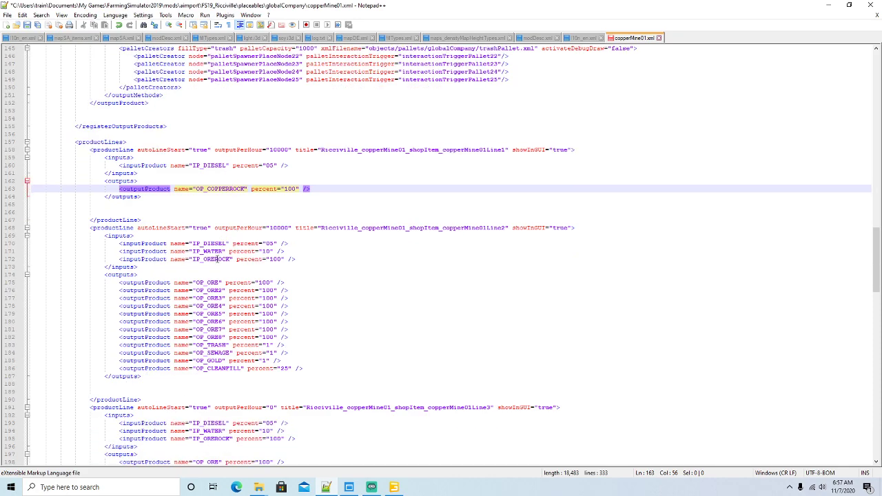
pyautogui.click(216, 260)
pyautogui.press('BackSpace')
pyautogui.press('BackSpace')
pyautogui.press('BackSpace')
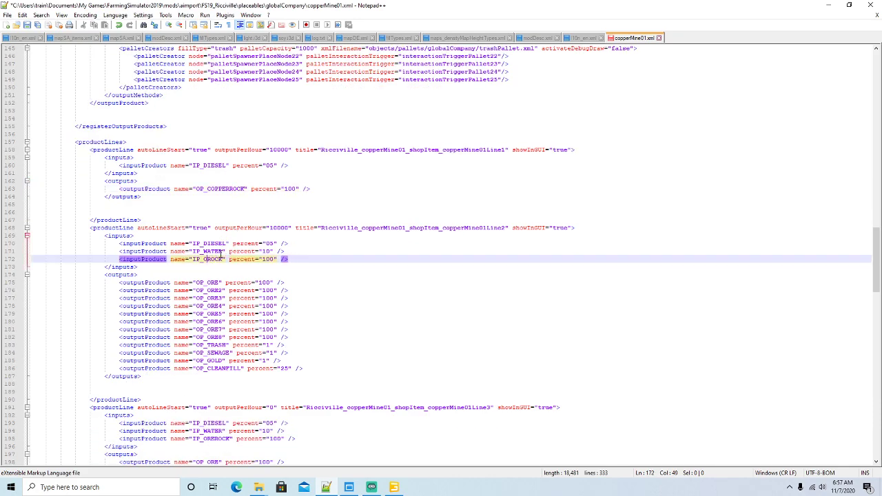
pyautogui.write('COPPER')
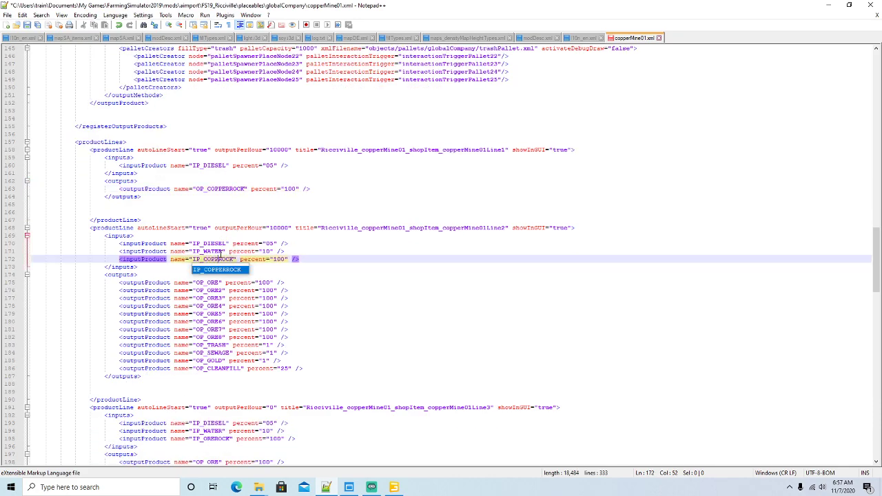
pyautogui.press('Right')
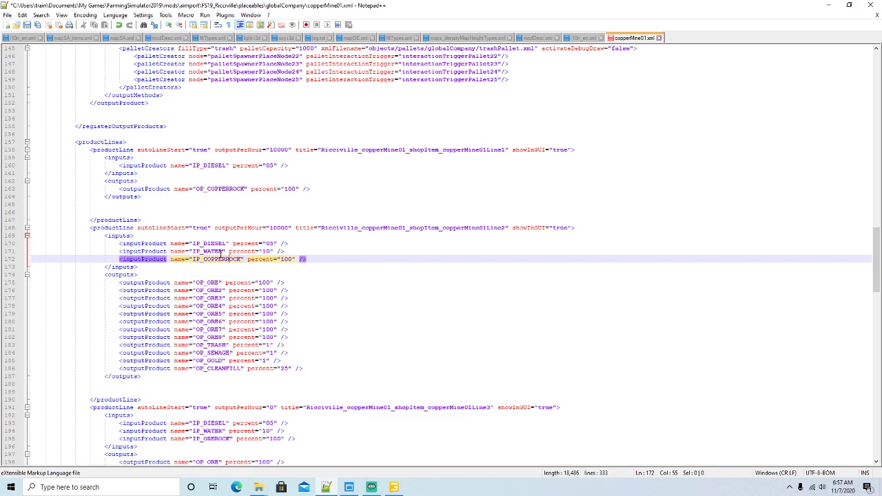
# - Rename the OP_ORE output in the second product line to "OP_COPPER"
pyautogui.click(219, 283)
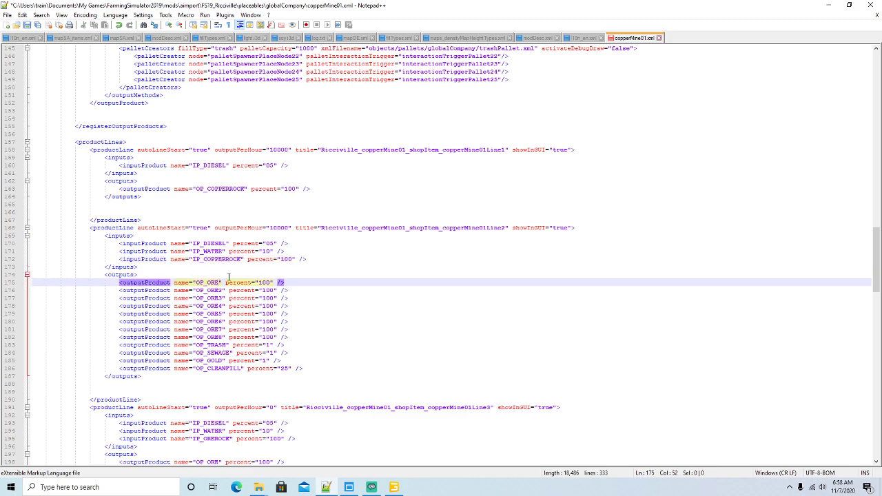
pyautogui.press('BackSpace')
pyautogui.press('BackSpace')
pyautogui.press('BackSpace')
pyautogui.write('COPPER')
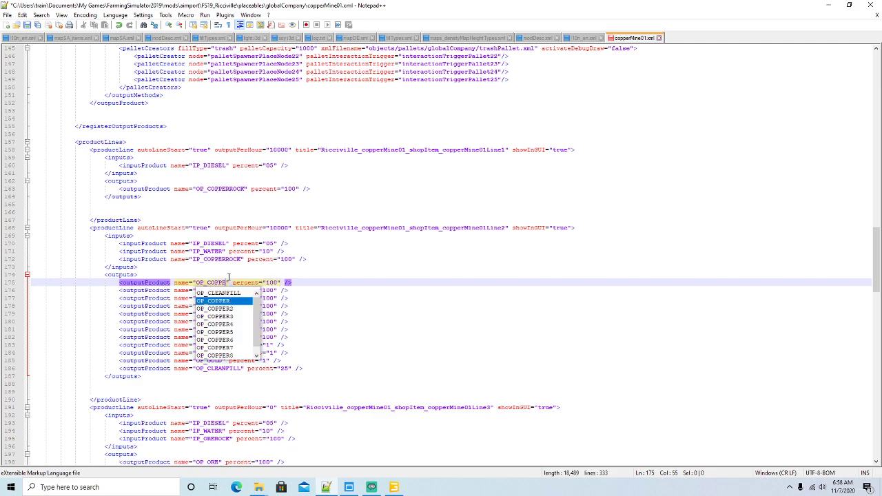
pyautogui.press('Return')
# - Rename the OP_ORE2 output in the second product line to "OP_COPPER2"
pyautogui.press('Down')
pyautogui.press('BackSpace')
pyautogui.press('BackSpace')
pyautogui.press('BackSpace')
pyautogui.write('COPPER')
pyautogui.press('Return')
# - Rename the OP_ORE3 output in the second product line to "OP_COPPER3"
pyautogui.press('Down')
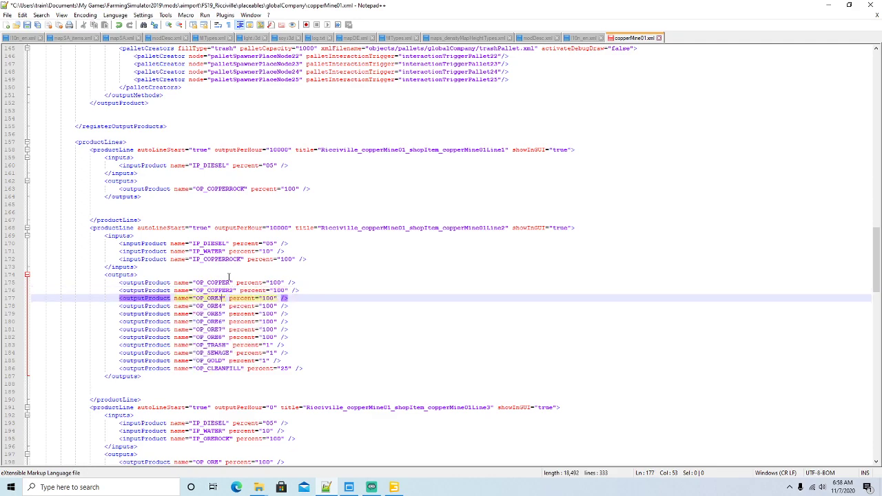
pyautogui.press('BackSpace')
pyautogui.press('BackSpace')
pyautogui.press('BackSpace')
pyautogui.write('COPPER')
pyautogui.press('Return')
# - Rename the OP_ORE4 output in the second product line to "OP_COPPER4"
pyautogui.press('Down')
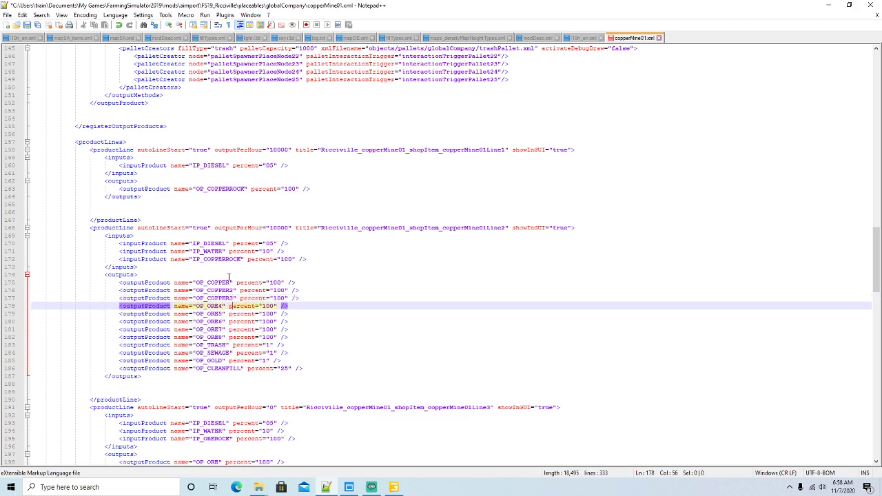
pyautogui.press('BackSpace')
pyautogui.press('BackSpace')
pyautogui.press('BackSpace')
pyautogui.write('COPPER')
pyautogui.press('Return')
# - Rename the OP_ORE5 output in the second product line to "OP_COPPER5"
pyautogui.press('Down')
pyautogui.press('BackSpace')
pyautogui.press('BackSpace')
pyautogui.press('BackSpace')
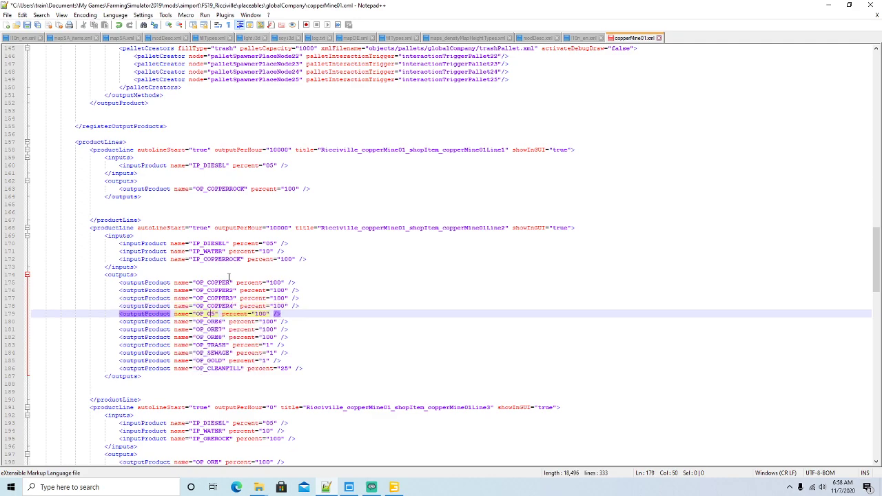
pyautogui.write('COPPER')
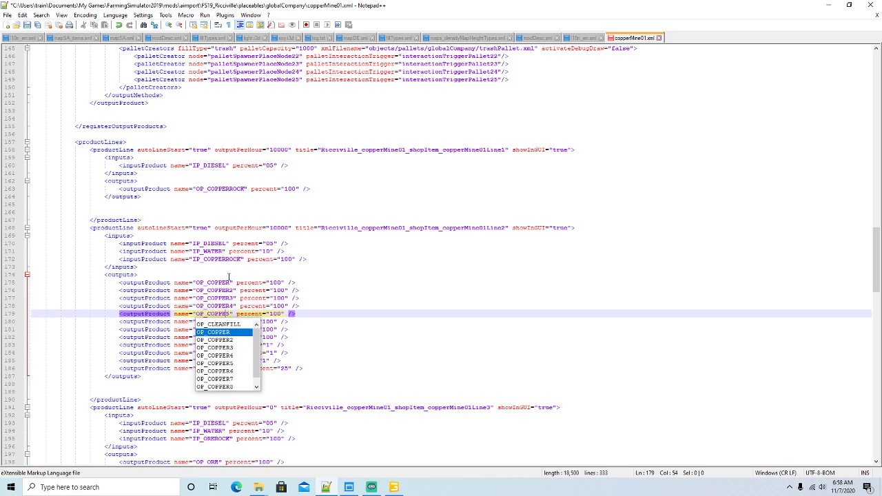
pyautogui.press('Return')
# - Rename the OP_ORE6 output in the second product line to "OP_COPPER6"
pyautogui.press('Down')
pyautogui.press('BackSpace')
pyautogui.press('BackSpace')
pyautogui.press('BackSpace')
pyautogui.write('COPPER6" percent="100" />')
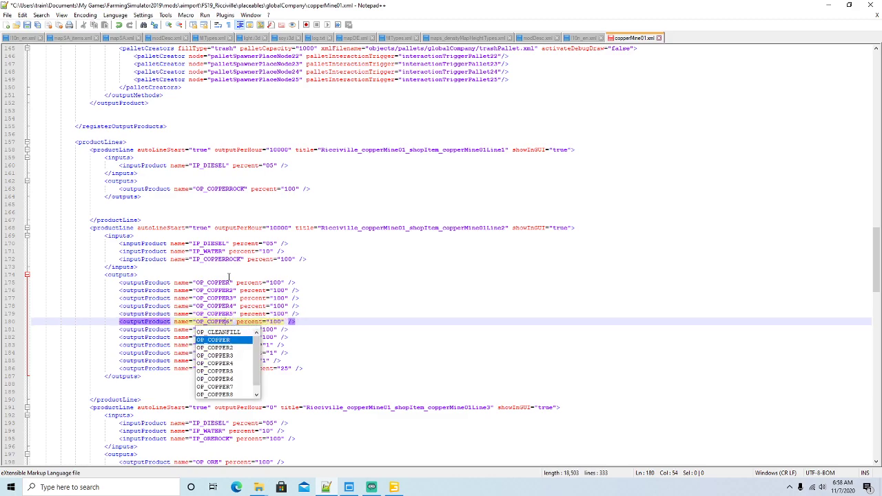
pyautogui.write('R')
pyautogui.press('Return')
# - Rename the OP_ORE7 output in the second product line to "OP_COPPER7"
pyautogui.press('Down')
pyautogui.press('BackSpace')
pyautogui.press('BackSpace')
pyautogui.press('BackSpace')
pyautogui.write('COPPER')
pyautogui.press('Return')
# - Rename the OP_ORE8 output in the second product line to "OP_COPPER8"
pyautogui.press('Down')
pyautogui.press('BackSpace')
pyautogui.press('BackSpace')
pyautogui.press('BackSpace')
pyautogui.write('COPPER')
pyautogui.press('Return')
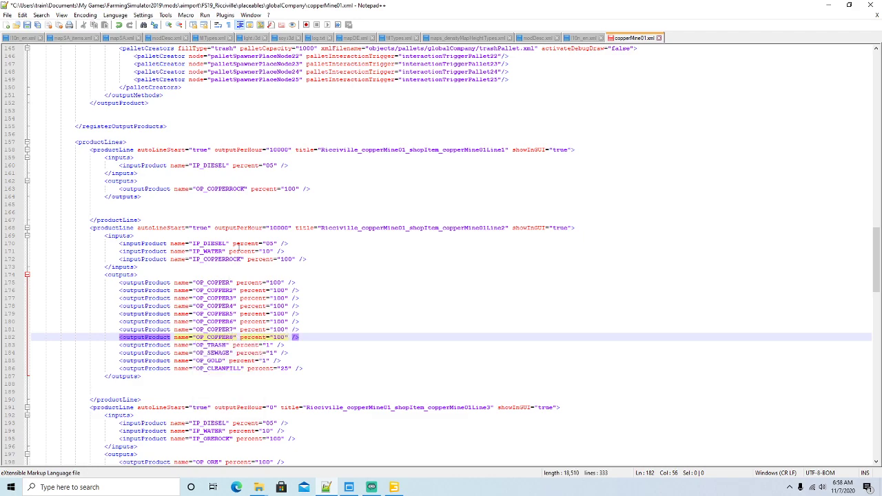
# - Replace the six OP_ORE outputs in the third product line with copies of the OP_COPPER to OP_COPPER6 lines and save copperMine01.xml
pyautogui.scroll(-4, 285, 211)
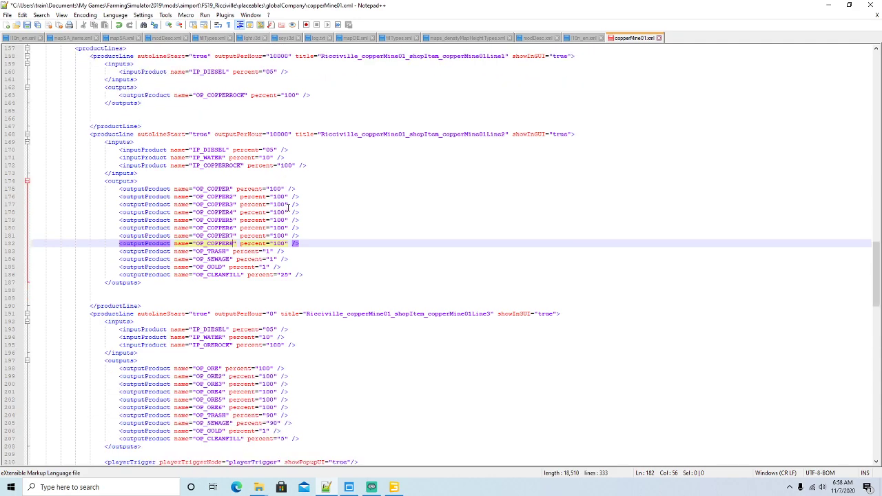
pyautogui.scroll(-3, 288, 207)
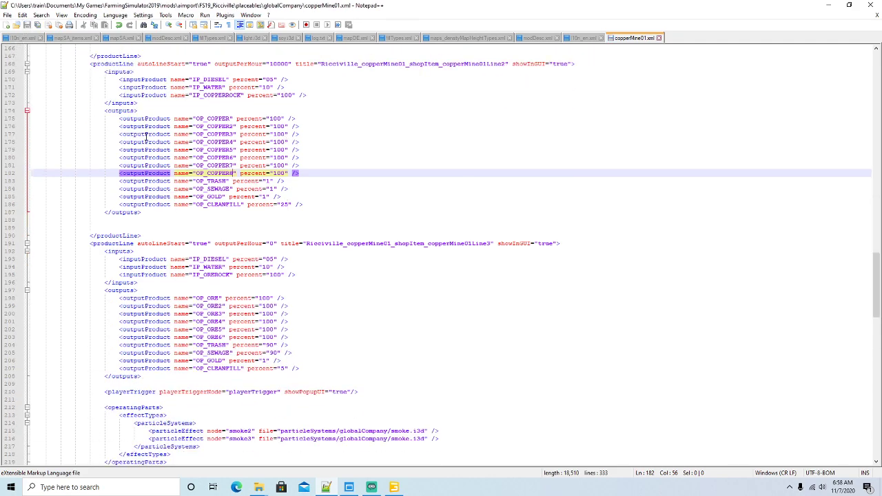
pyautogui.scroll(-2, 194, 177)
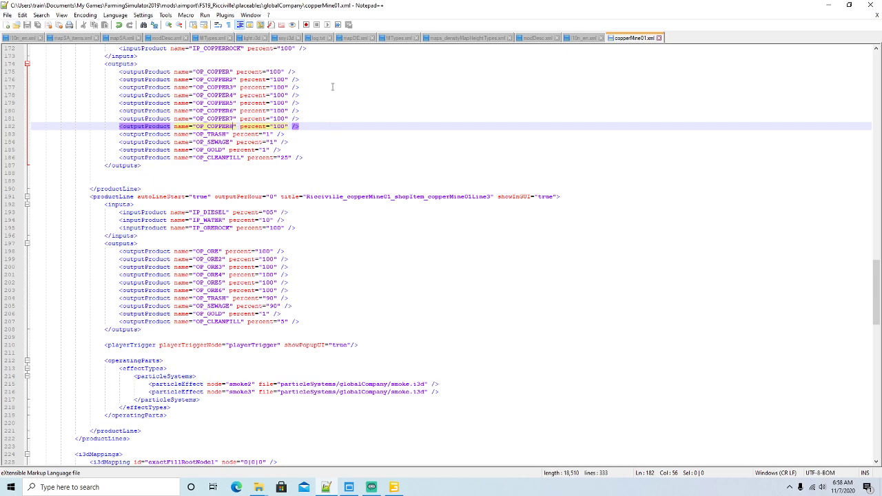
pyautogui.moveTo(300, 110); pyautogui.dragTo(34, 72)
pyautogui.hotkey('ctrl', 'c')
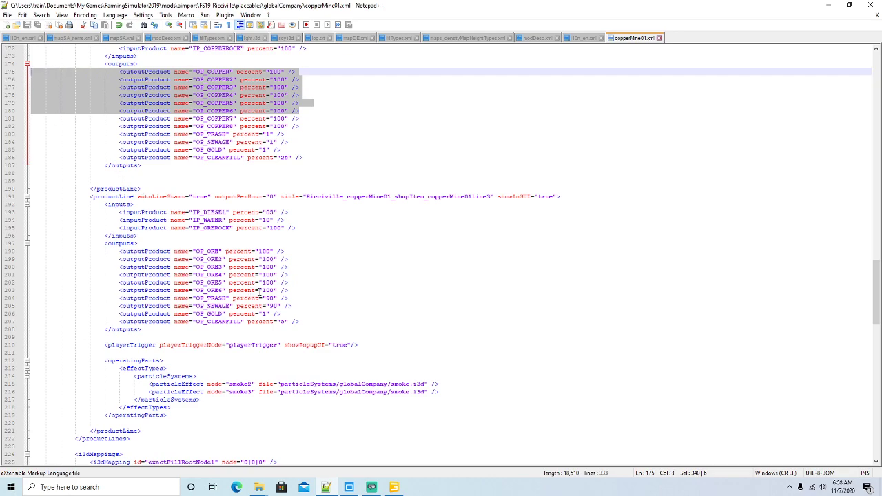
pyautogui.moveTo(288, 290); pyautogui.dragTo(34, 250)
pyautogui.hotkey('ctrl', 'v')
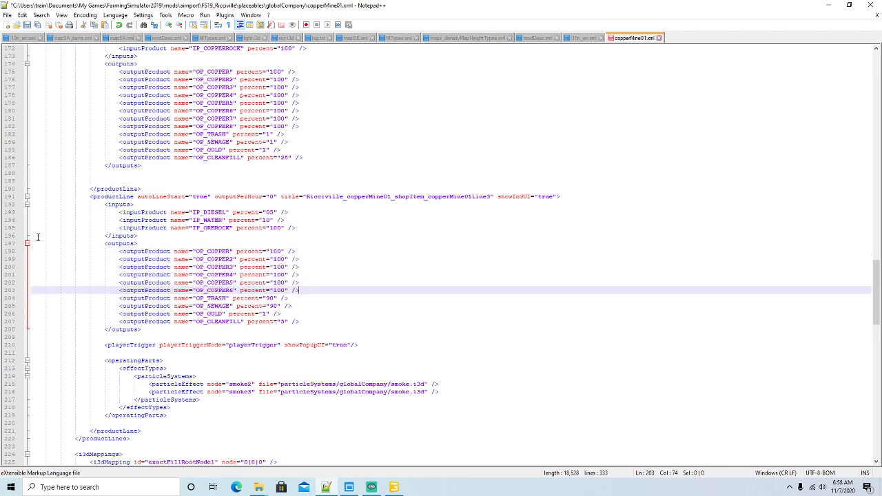
pyautogui.click(26, 24)
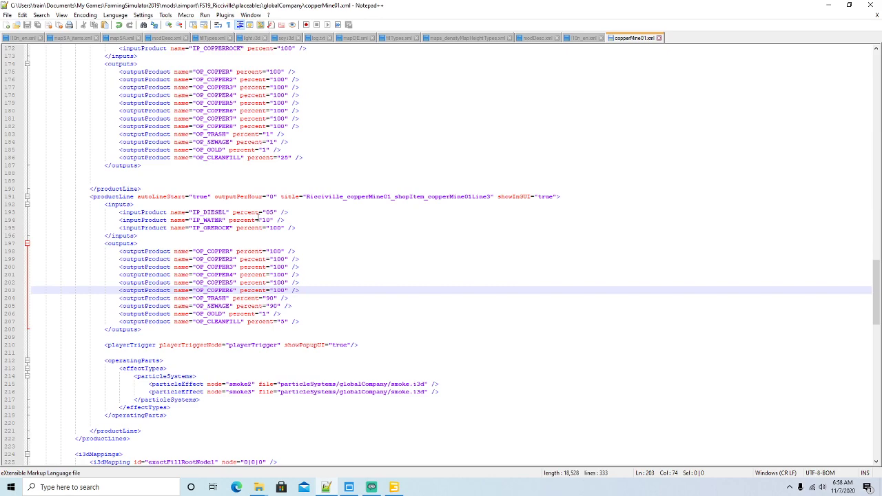
# - Check the copper mine texts in l10n_en.xml and switch to map.i3d in GIANTS Editor
pyautogui.scroll(-7, 258, 218)
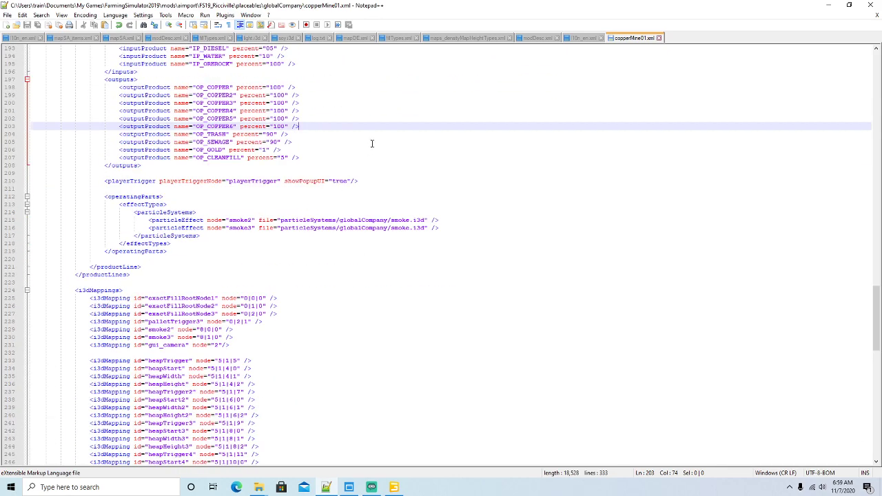
pyautogui.click(580, 37)
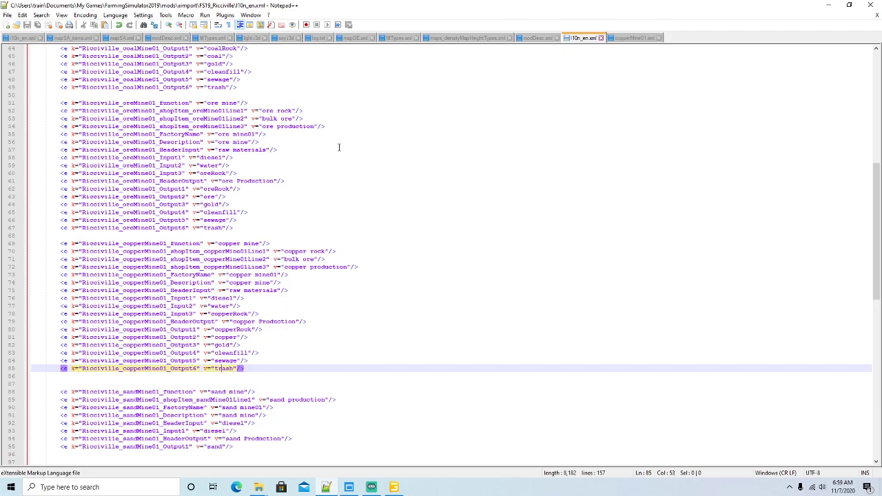
pyautogui.click(828, 5)
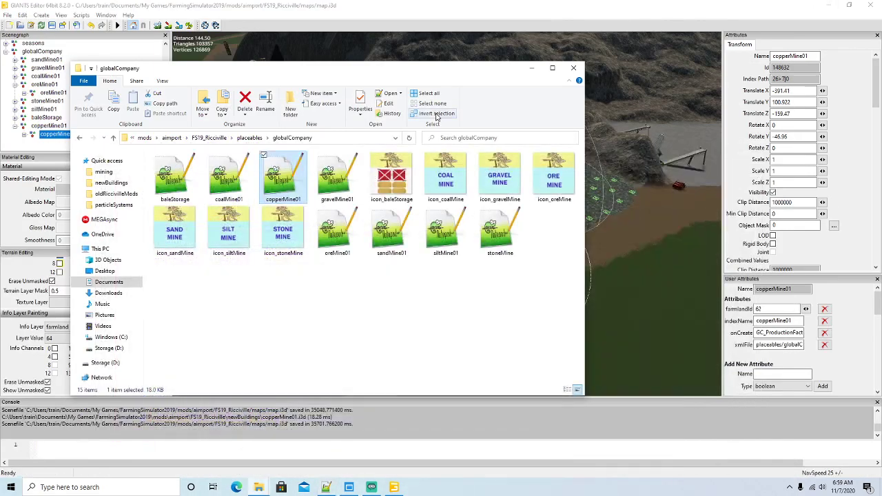
pyautogui.click(532, 70)
# - Expand the inner copperMine01 group down to its OUT group's first ExtendedPalletSpawner, showing the individual palletSpawner nodes
pyautogui.keyDown('alt'); pyautogui.moveTo(496, 268); pyautogui.dragTo(469, 303); pyautogui.keyUp('alt')
pyautogui.scroll(10, 534, 240)
pyautogui.click(24, 135)
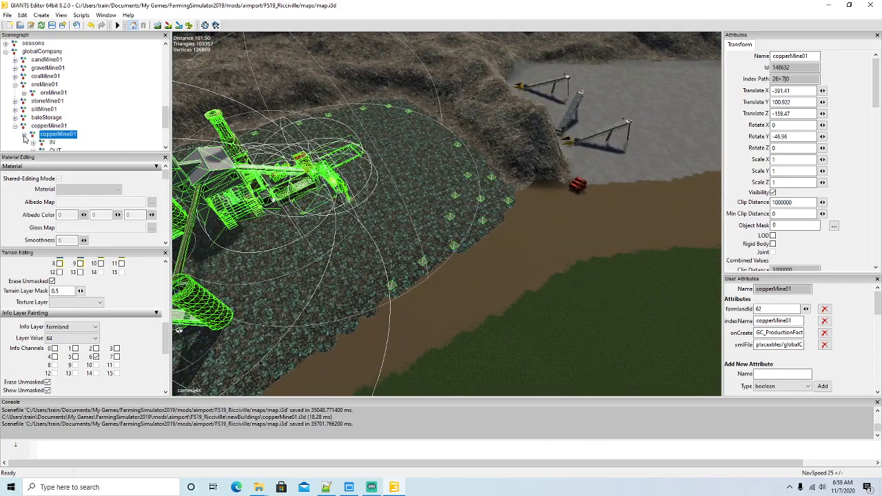
pyautogui.scroll(-2, 117, 102)
pyautogui.scroll(-2, 116, 102)
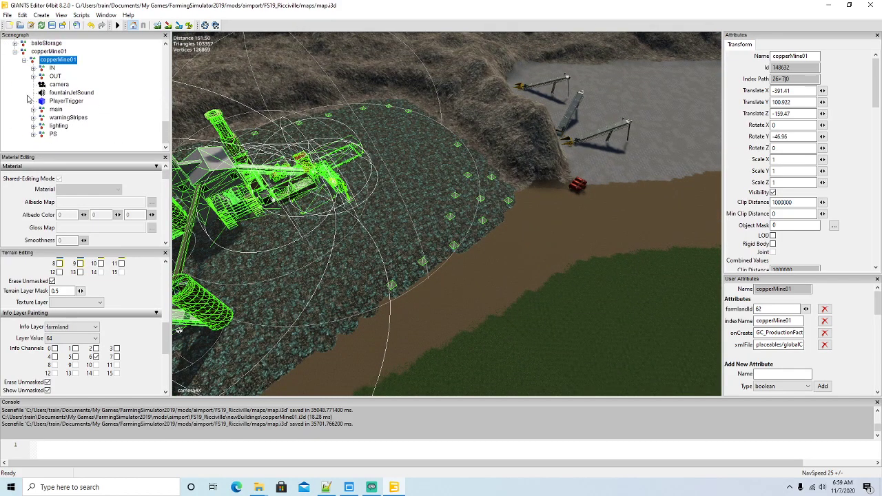
pyautogui.click(33, 75)
pyautogui.scroll(-2, 99, 89)
pyautogui.click(42, 100)
pyautogui.scroll(-2, 119, 111)
pyautogui.click(42, 85)
pyautogui.click(42, 68)
# - Turn off visibility for the first four palletSpawner nodes under the copper mine's first ExtendedPalletSpawner
pyautogui.click(75, 77)
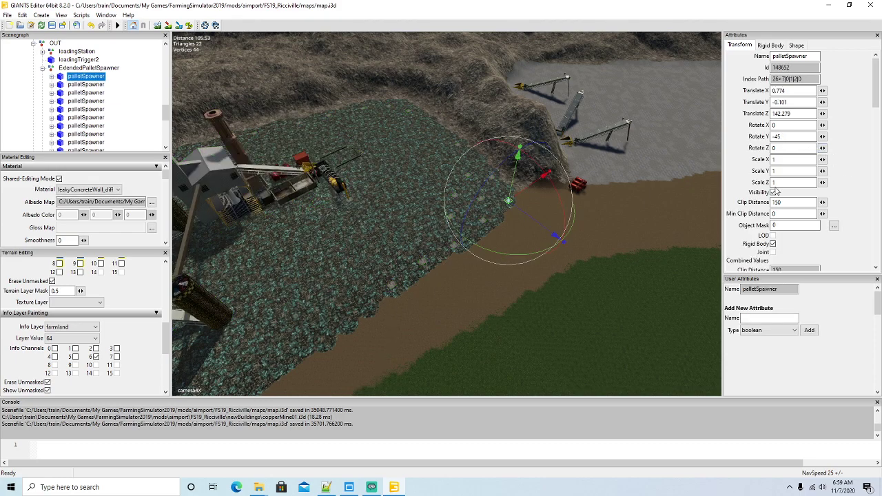
pyautogui.click(86, 84)
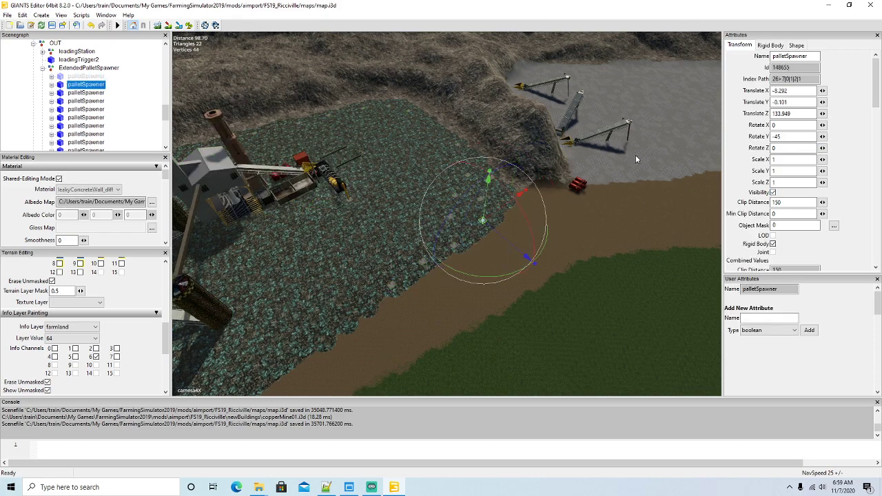
pyautogui.click(773, 193)
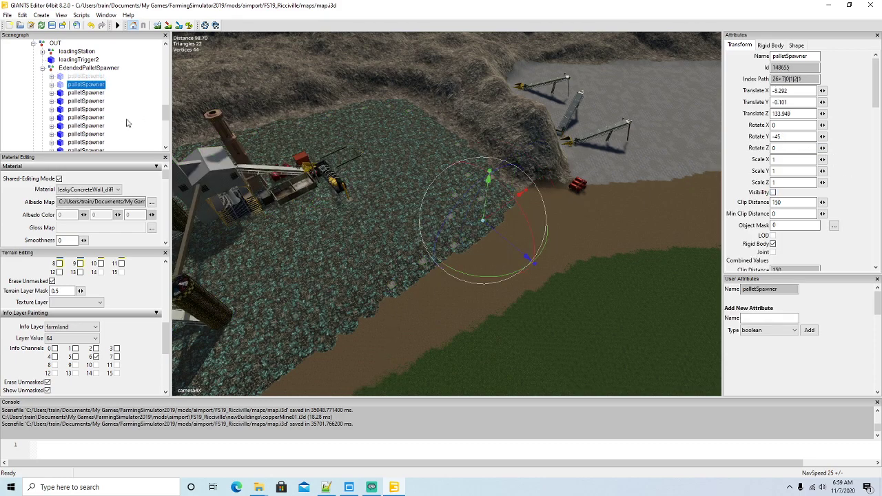
pyautogui.click(69, 92)
pyautogui.click(772, 193)
pyautogui.click(69, 100)
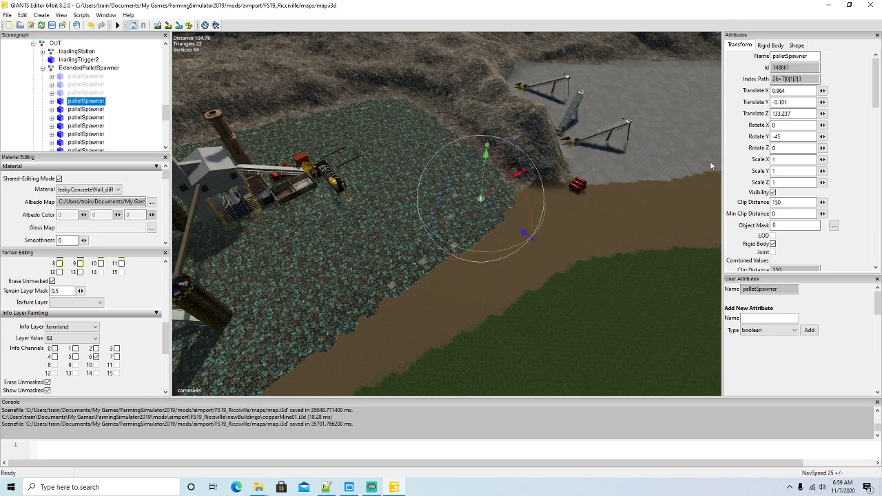
pyautogui.click(773, 193)
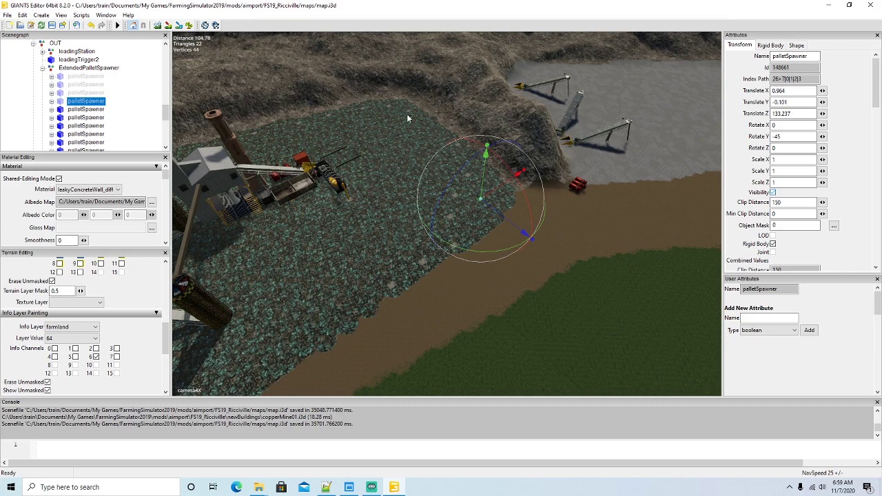
# - Turn off visibility for the fifth, sixth and seventh palletSpawner nodes in the same ExtendedPalletSpawner group
pyautogui.click(64, 111)
pyautogui.click(773, 193)
pyautogui.click(60, 118)
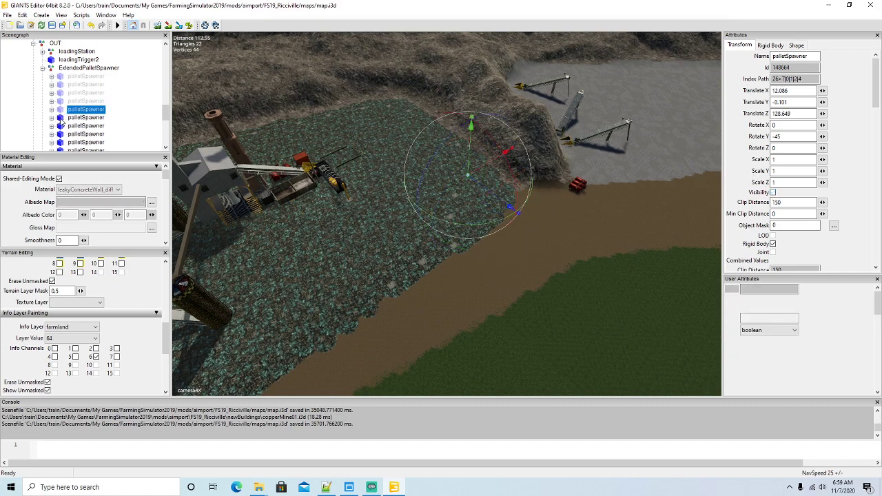
pyautogui.click(773, 193)
pyautogui.click(62, 126)
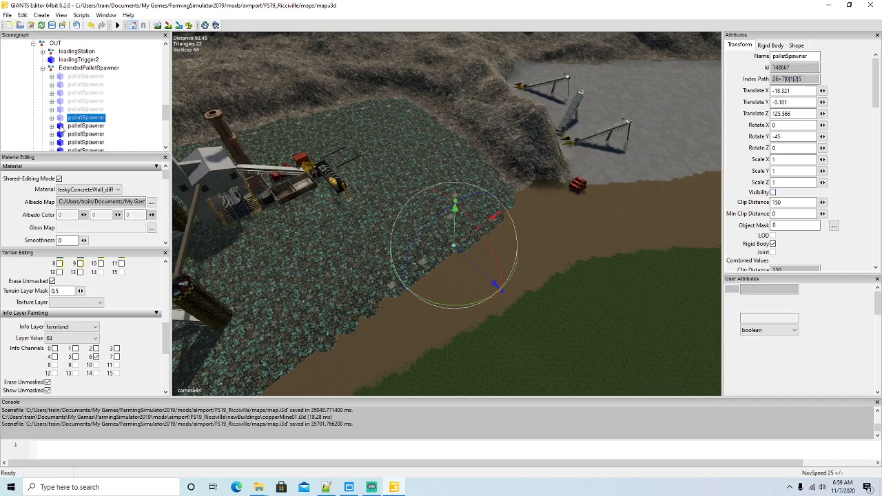
pyautogui.click(773, 193)
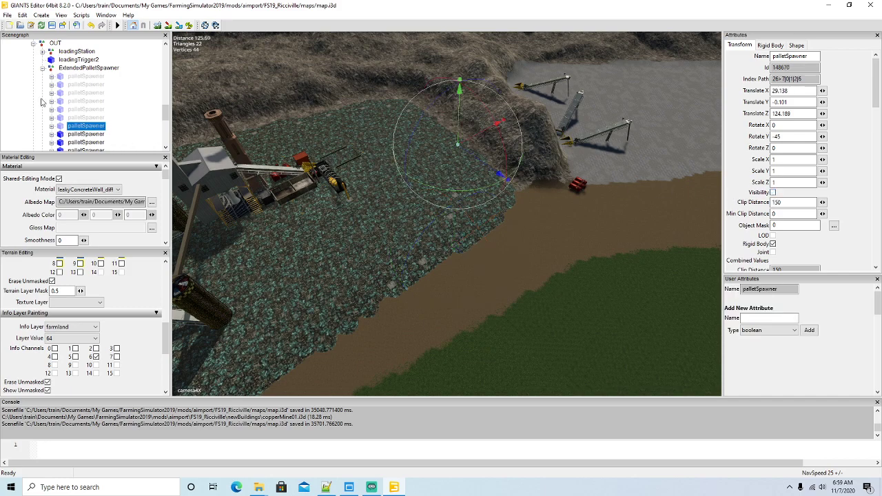
# - Turn off visibility for the eighth through eleventh palletSpawner nodes in the same group
pyautogui.scroll(-2, 87, 93)
pyautogui.click(73, 101)
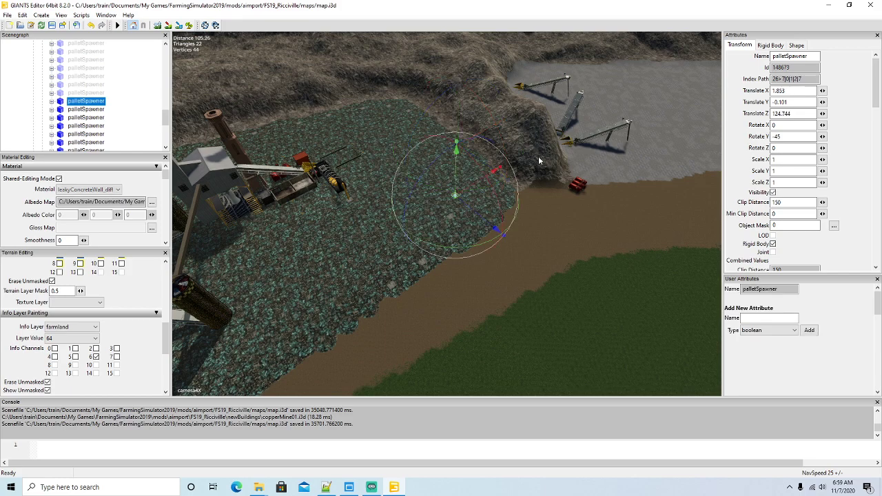
pyautogui.click(773, 193)
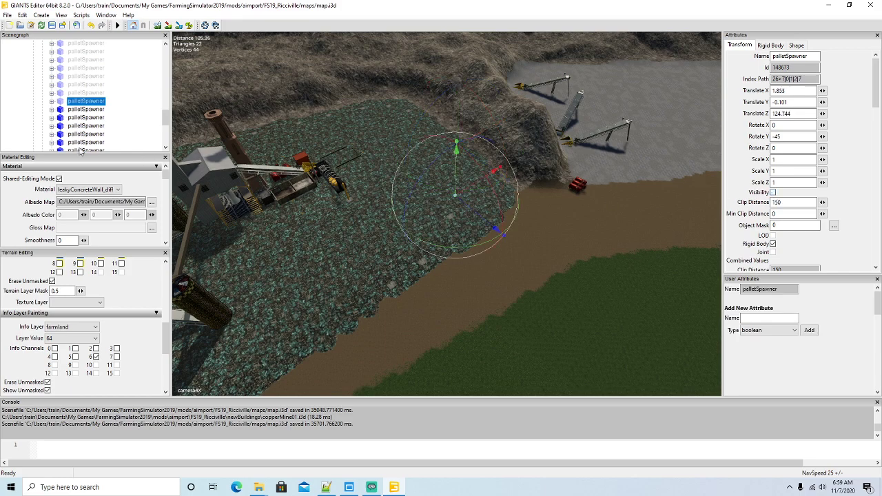
pyautogui.click(63, 110)
pyautogui.click(773, 193)
pyautogui.click(63, 117)
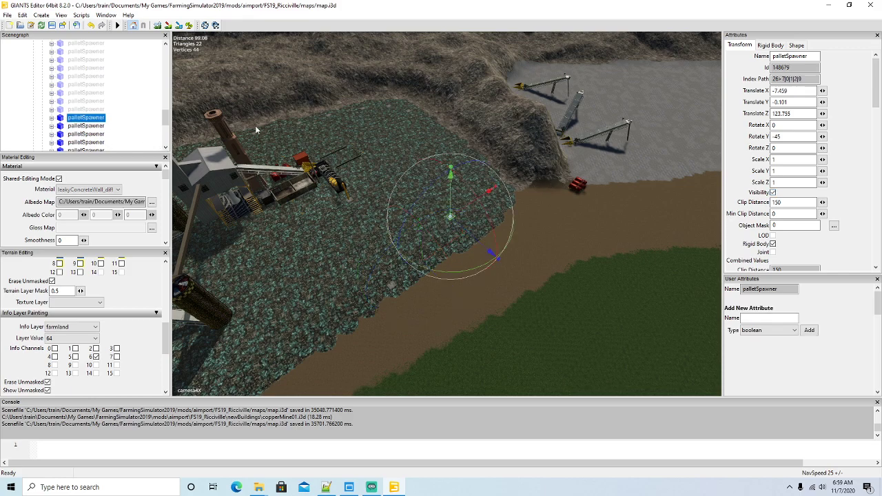
pyautogui.scroll(-1, 57, 116)
pyautogui.click(62, 109)
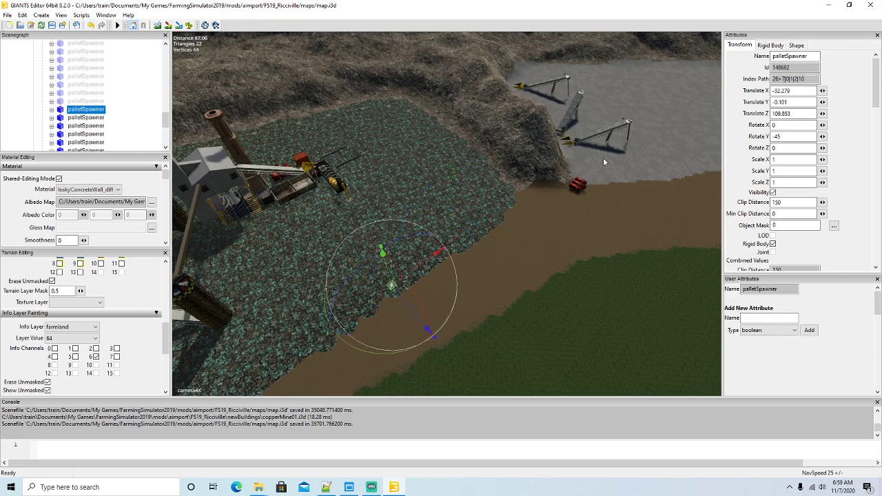
pyautogui.click(773, 193)
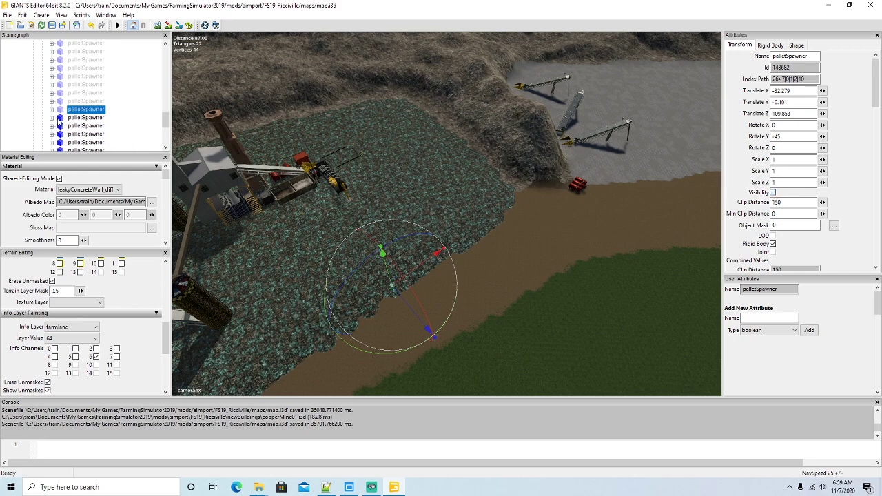
# - Turn off visibility for the twelfth through fifteenth palletSpawner nodes in the same group
pyautogui.click(60, 118)
pyautogui.click(773, 193)
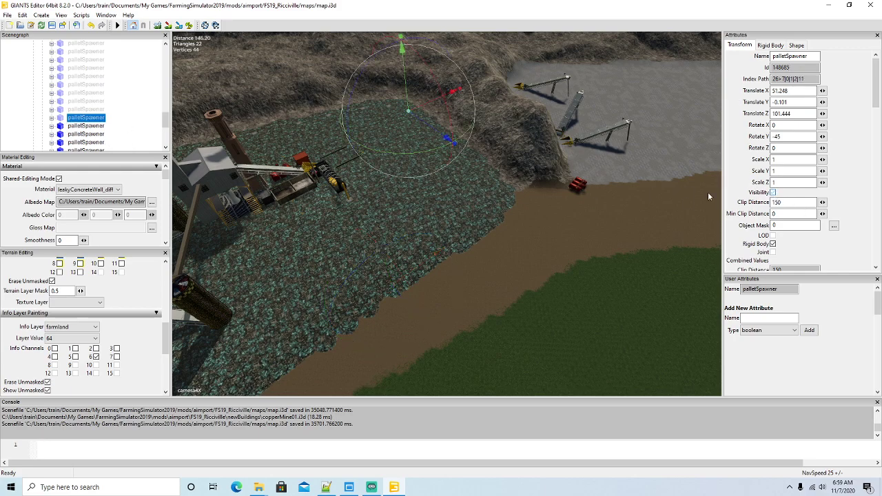
pyautogui.scroll(-1, 82, 110)
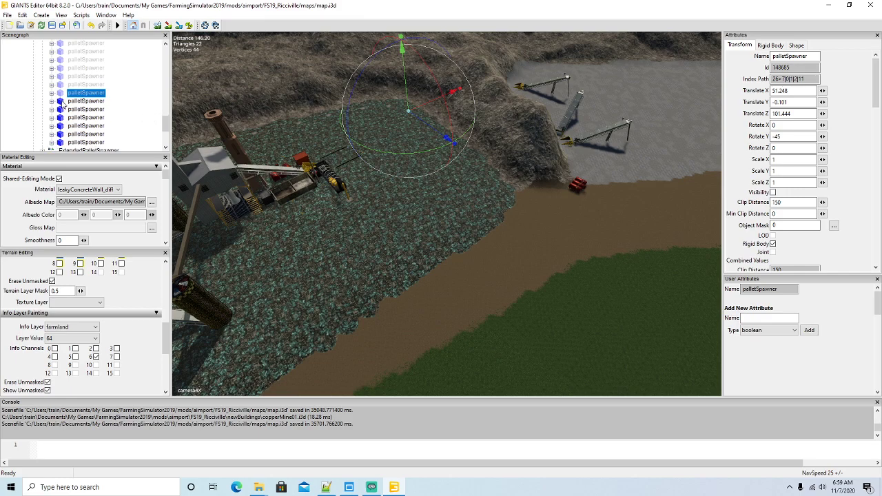
pyautogui.click(60, 102)
pyautogui.click(773, 194)
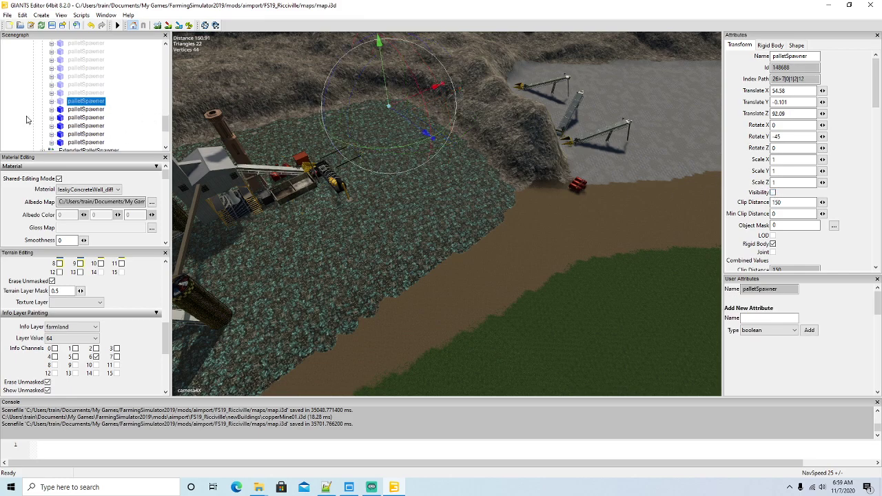
pyautogui.click(61, 110)
pyautogui.click(773, 193)
pyautogui.click(60, 118)
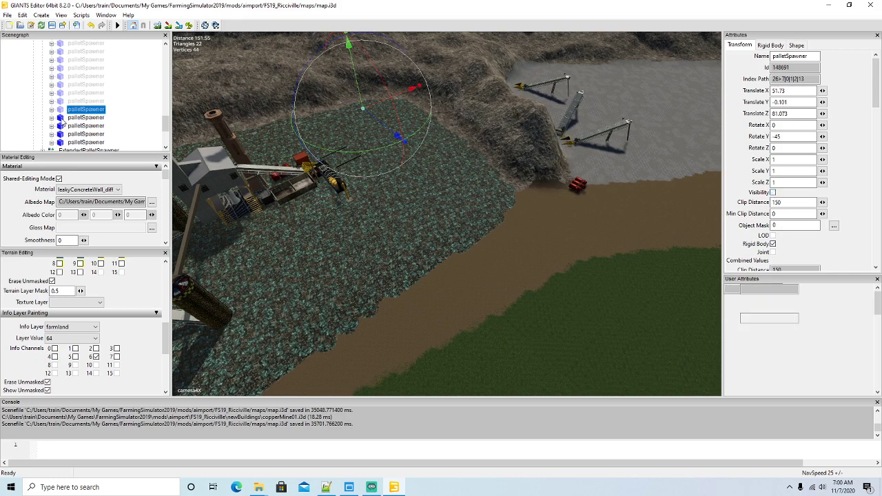
pyautogui.click(773, 194)
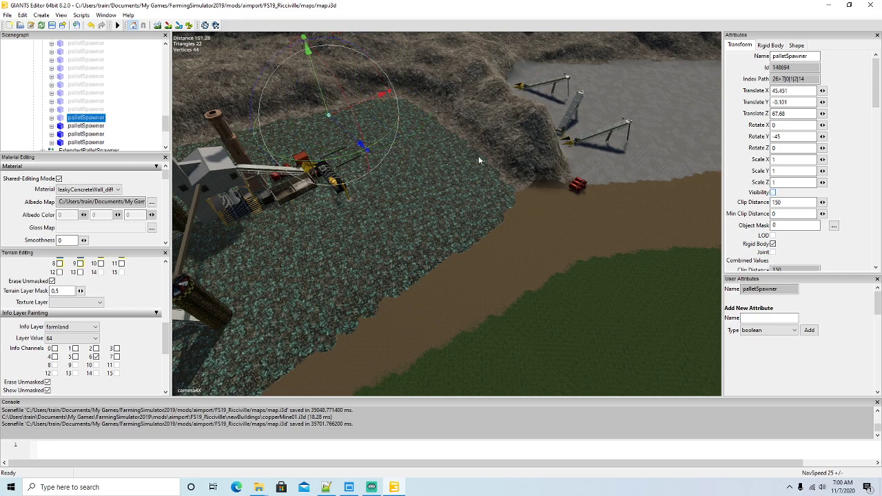
# - Turn off visibility for the last three palletSpawner nodes in the first ExtendedPalletSpawner group of copperMine01
pyautogui.click(67, 127)
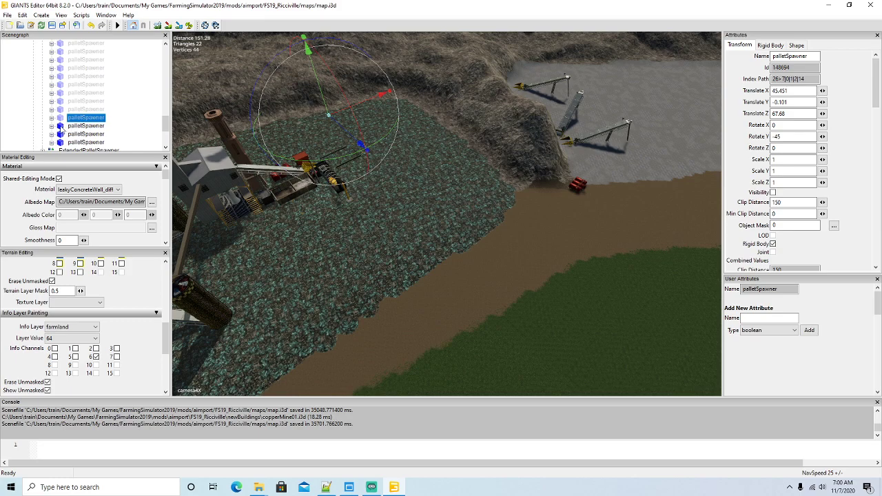
pyautogui.click(773, 193)
pyautogui.scroll(-1, 134, 96)
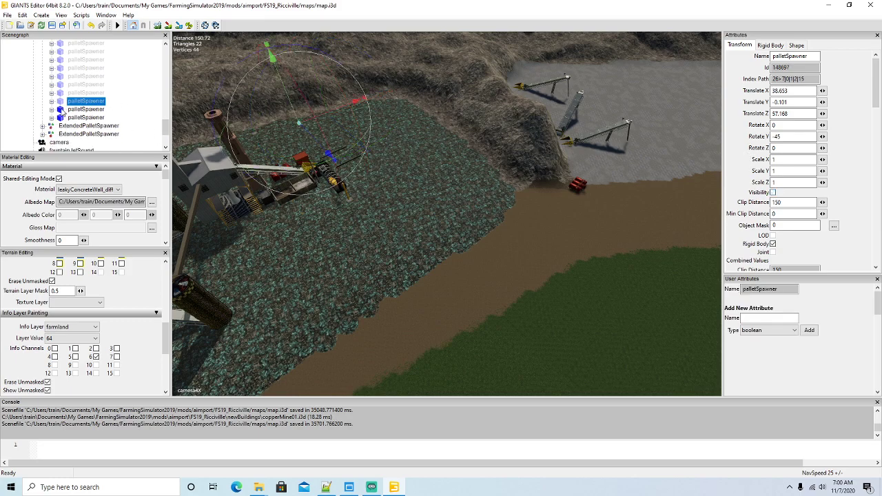
pyautogui.click(62, 110)
pyautogui.click(772, 192)
pyautogui.click(67, 119)
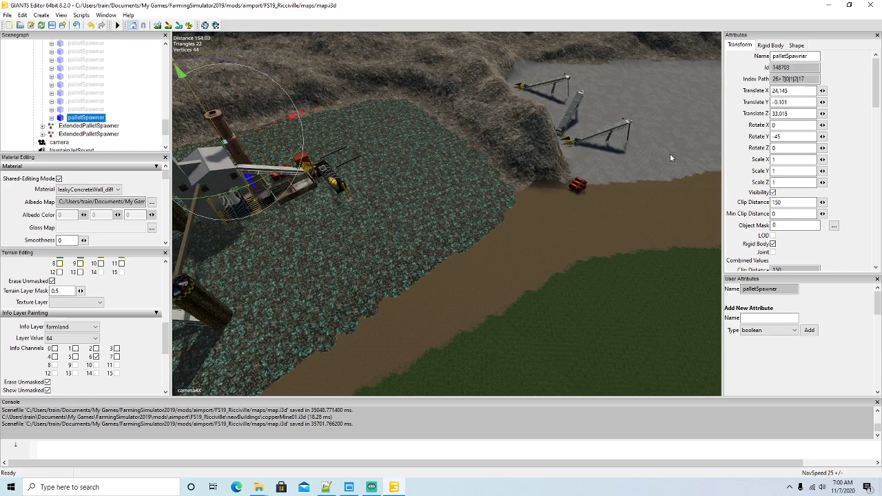
pyautogui.click(773, 192)
# - Collapse the ExtendedPalletSpawner, OUT and inner copperMine01 groups in the scenegraph and save the map
pyautogui.scroll(3, 58, 69)
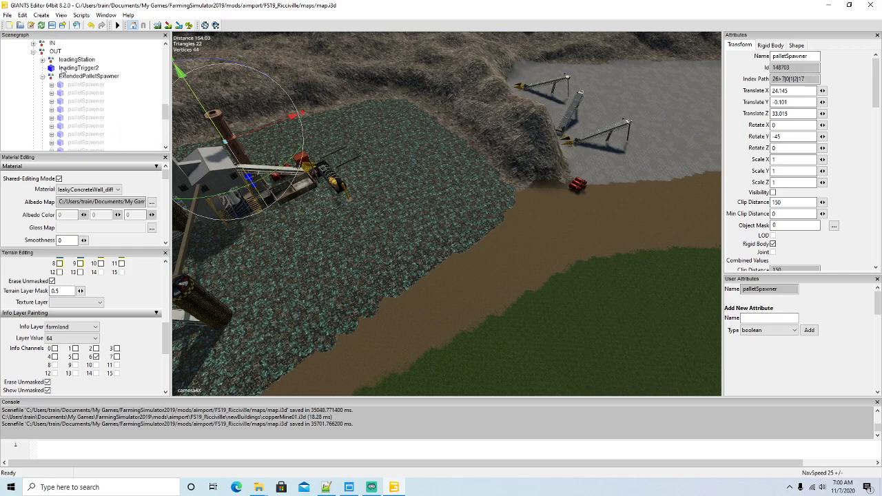
pyautogui.click(42, 76)
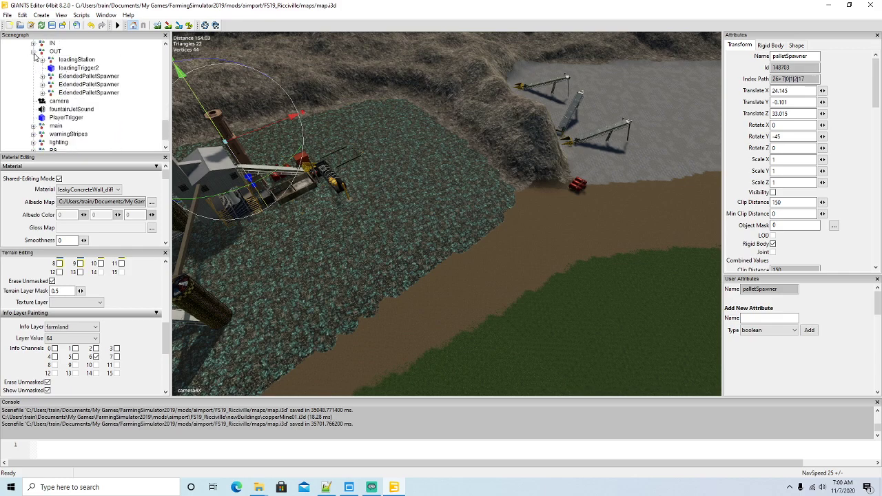
pyautogui.click(33, 52)
pyautogui.doubleClick(31, 77)
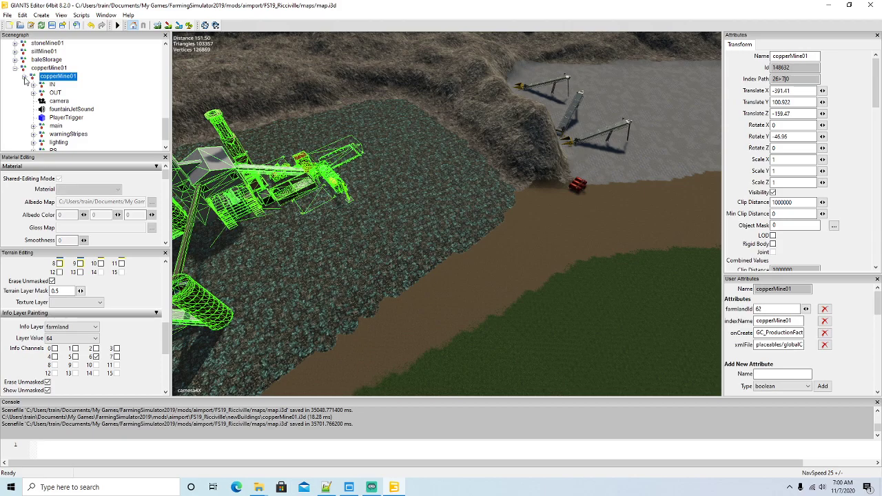
pyautogui.scroll(-5, 568, 252)
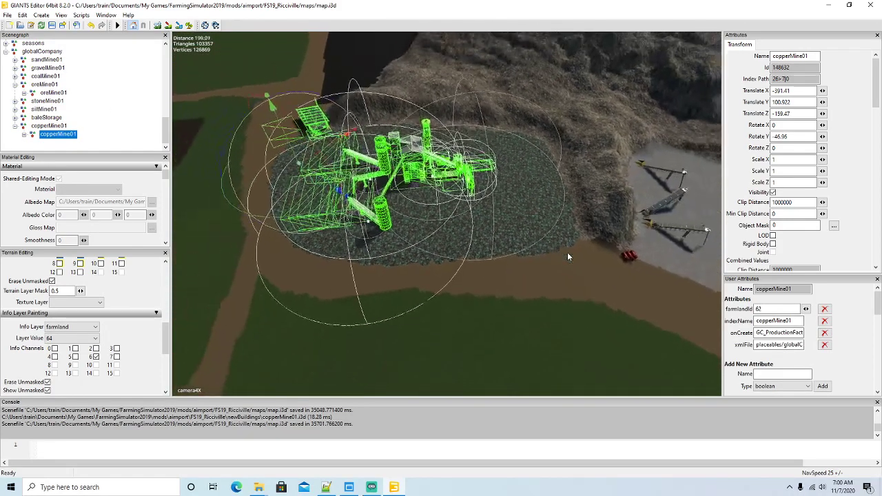
pyautogui.click(52, 26)
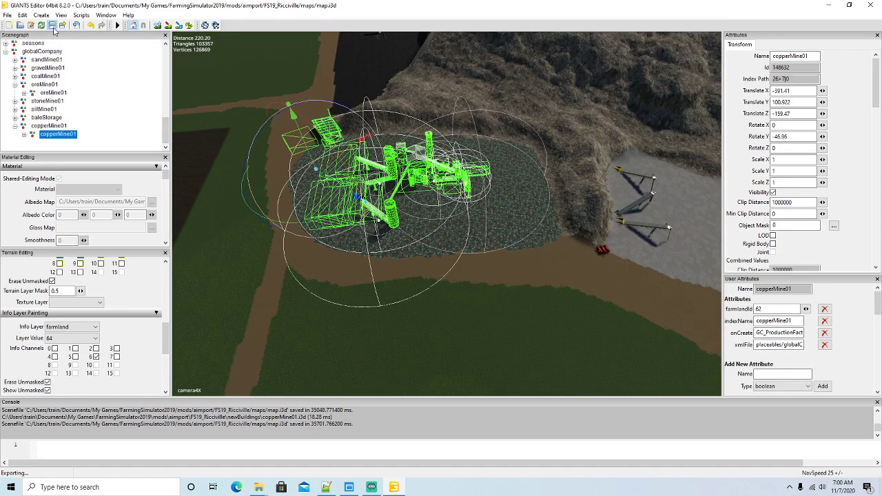
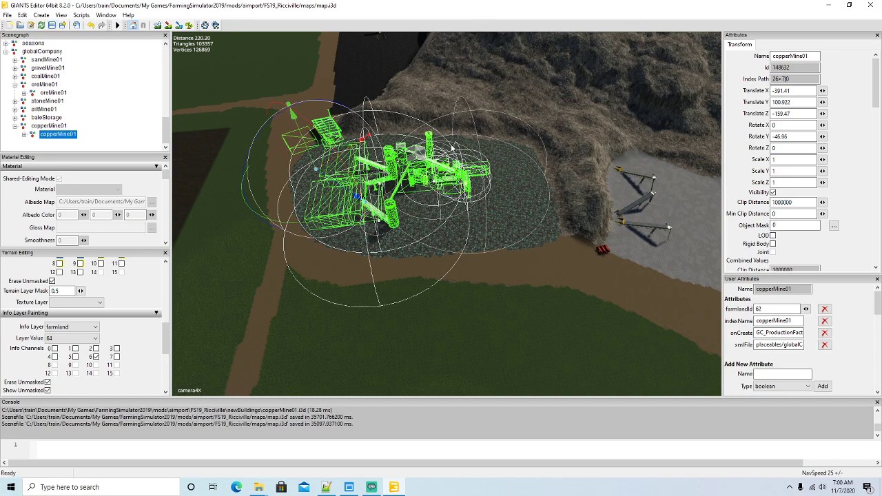
# - Minimise the map editor, launch Farming Simulator 19 from the desktop and skip its intro
pyautogui.click(828, 5)
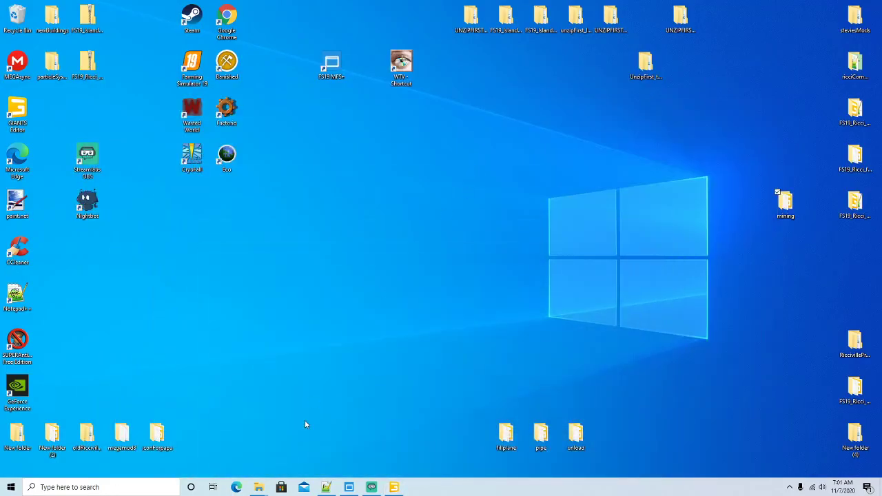
pyautogui.click(349, 487)
pyautogui.rightClick(189, 61)
pyautogui.click(211, 69)
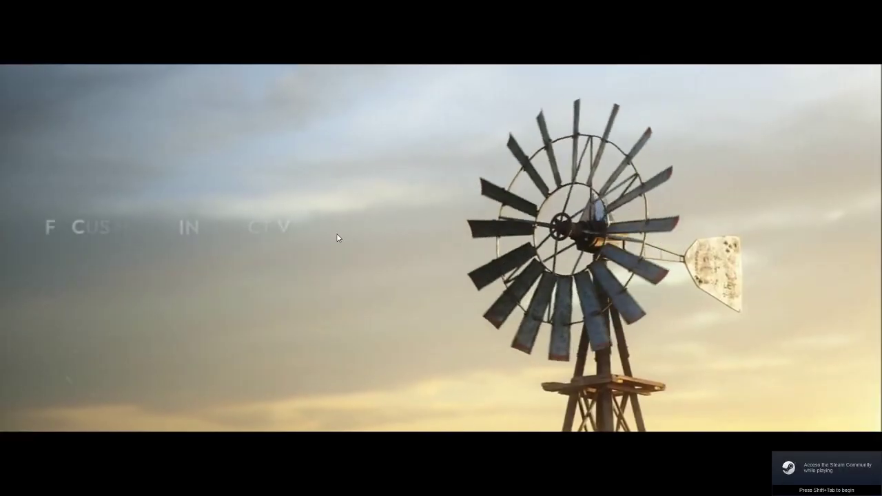
pyautogui.click(337, 236)
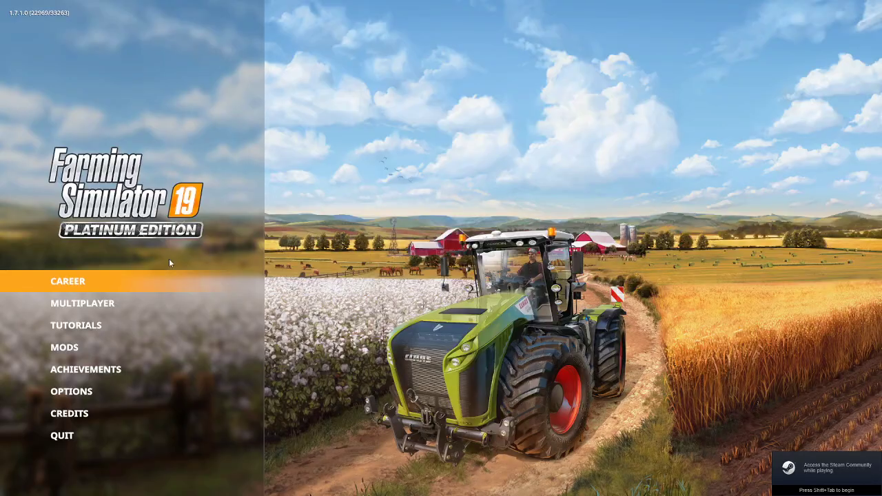
# - Start a new career as New farmer on the FS19_RICCIVILLE map with all listed mods enabled
pyautogui.click(89, 282)
pyautogui.click(161, 403)
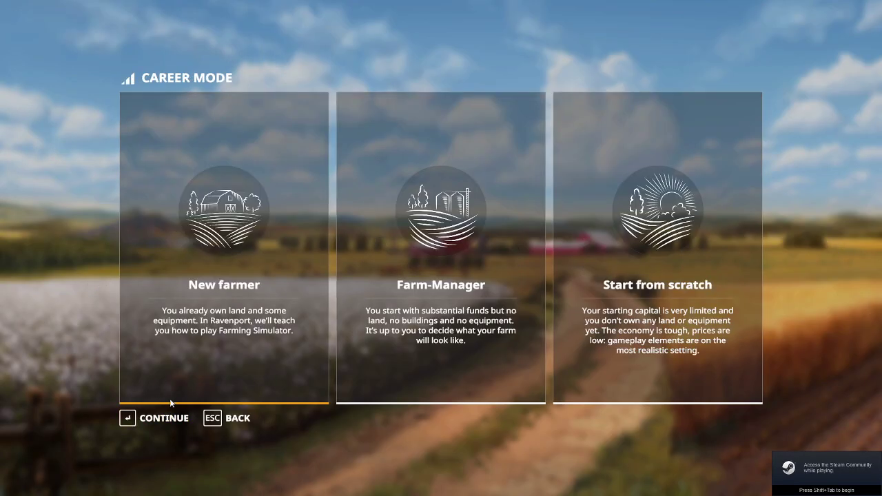
pyautogui.click(194, 369)
pyautogui.scroll(-2, 193, 353)
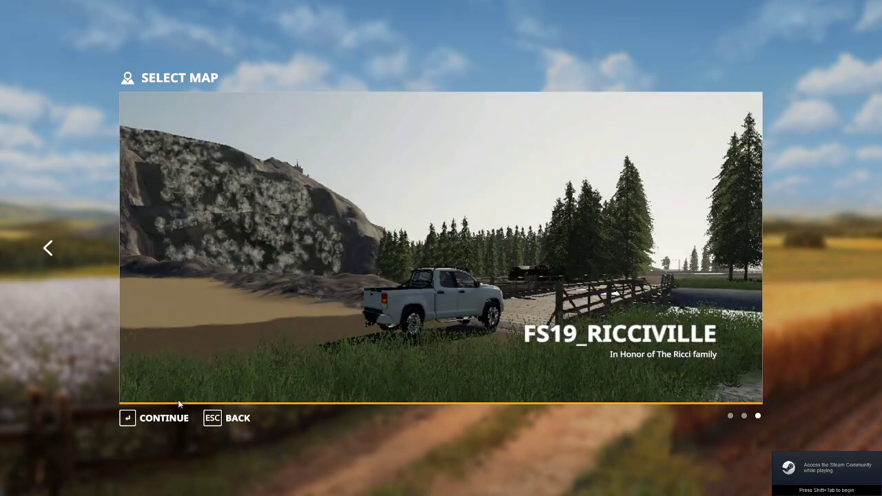
pyautogui.click(170, 417)
pyautogui.click(160, 425)
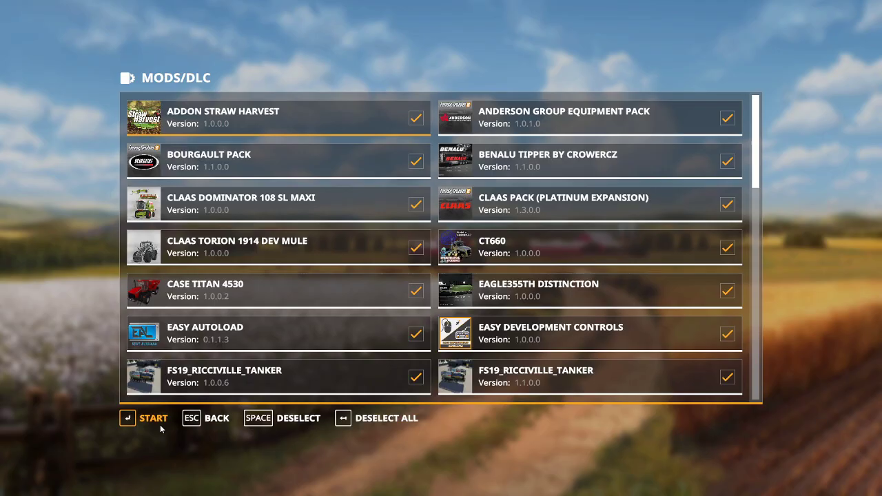
pyautogui.click(157, 418)
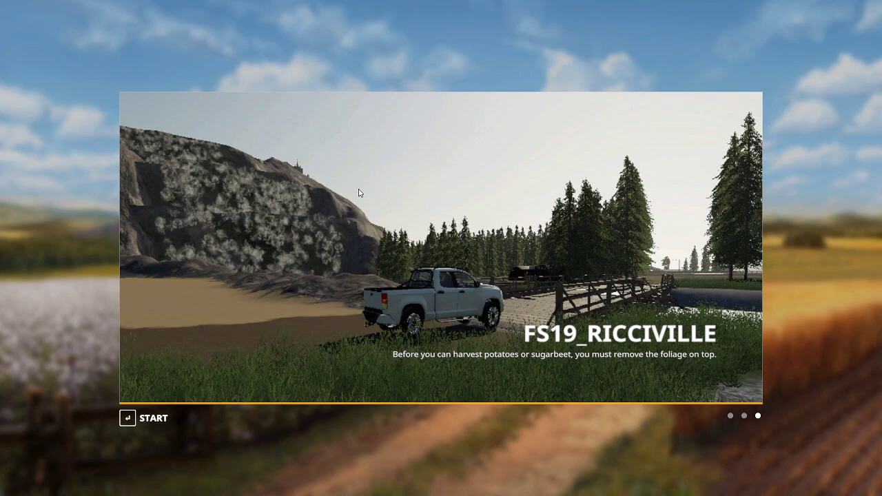
pyautogui.click(151, 418)
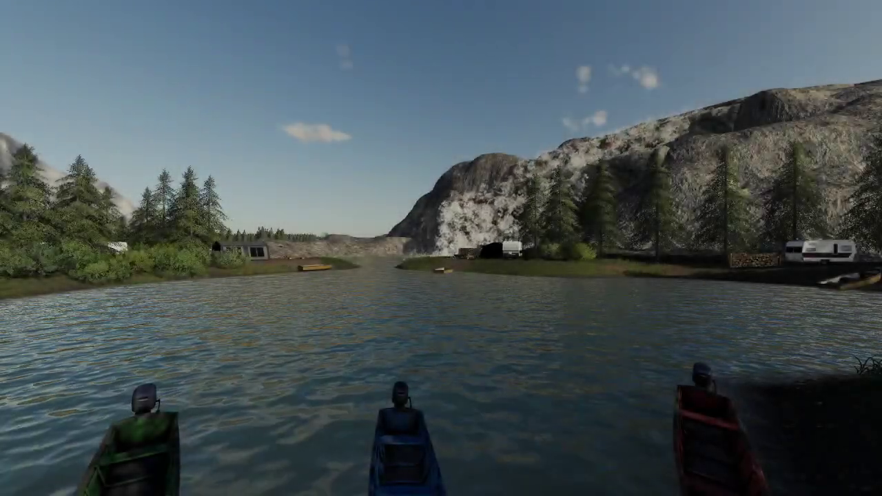
# - Add 50000000 to the farm's money through the Easy Development Commands
pyautogui.press('s')
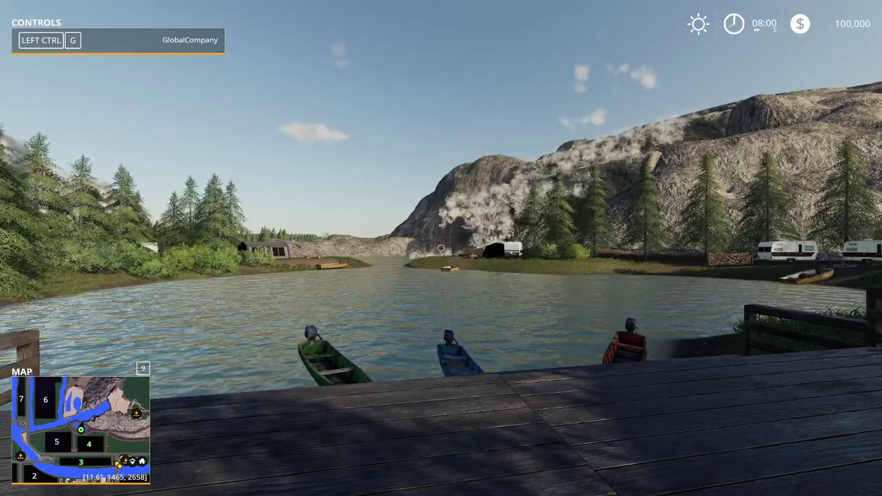
pyautogui.hotkey('ctrl', 'alt', 'e')
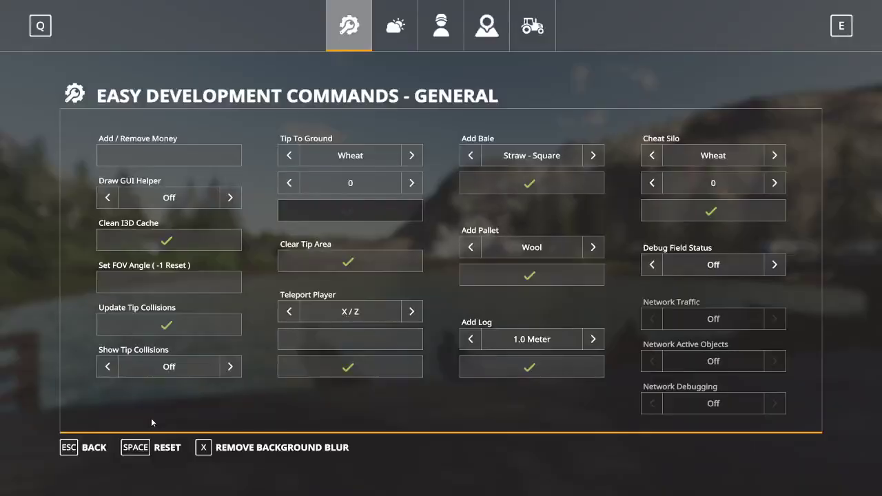
pyautogui.click(206, 160)
pyautogui.write('50000000')
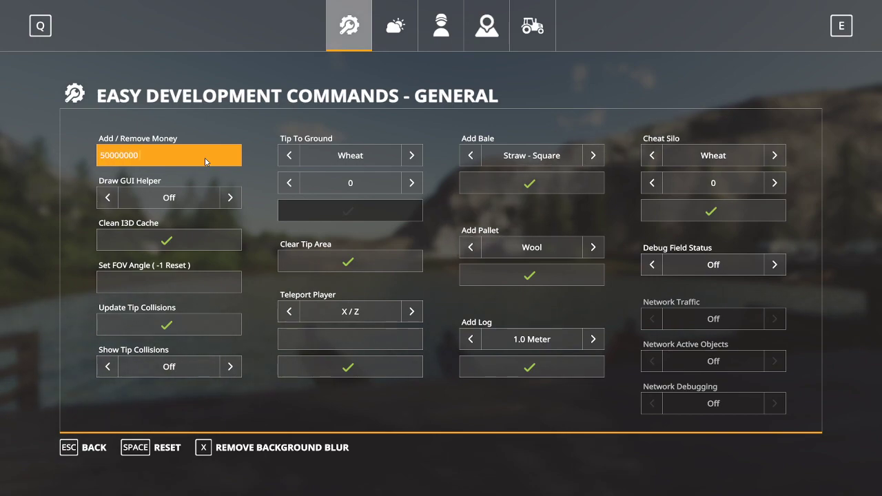
pyautogui.press('Return')
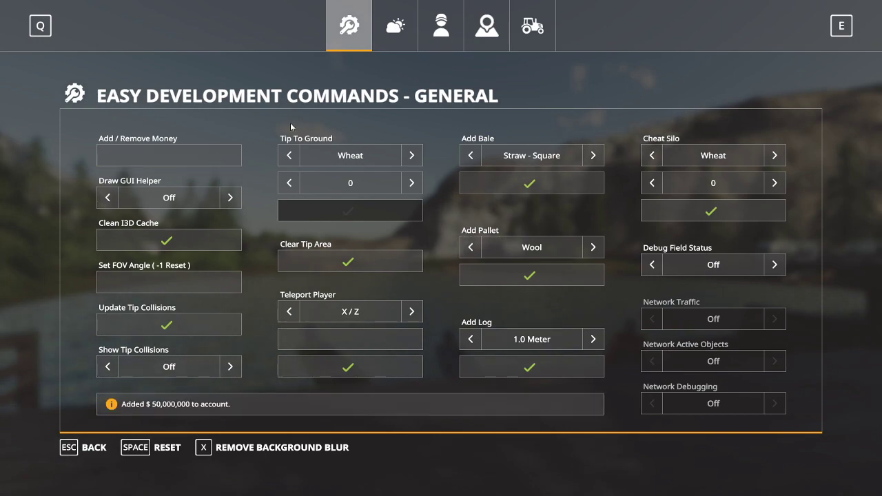
# - Set the player's Speed Multiplier State to On and return to the game
pyautogui.click(441, 31)
pyautogui.click(593, 198)
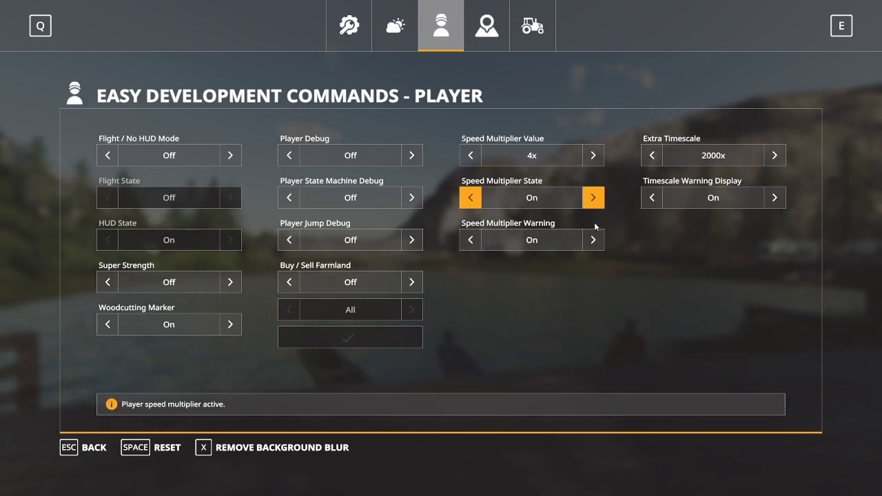
pyautogui.press('Escape')
# - Walk from the dock to the nearby field and examine the full map overview for the player's location and surroundings
pyautogui.press('w')
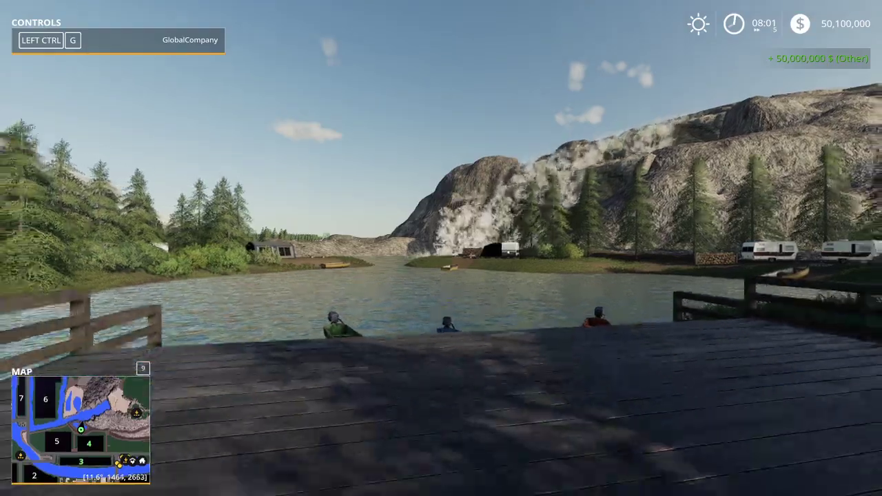
pyautogui.press('w')
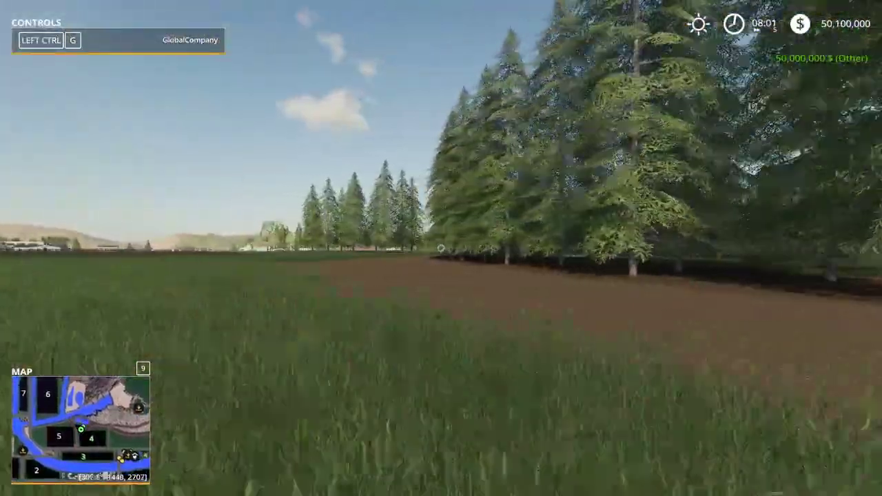
pyautogui.press('Escape')
pyautogui.scroll(-5, 593, 241)
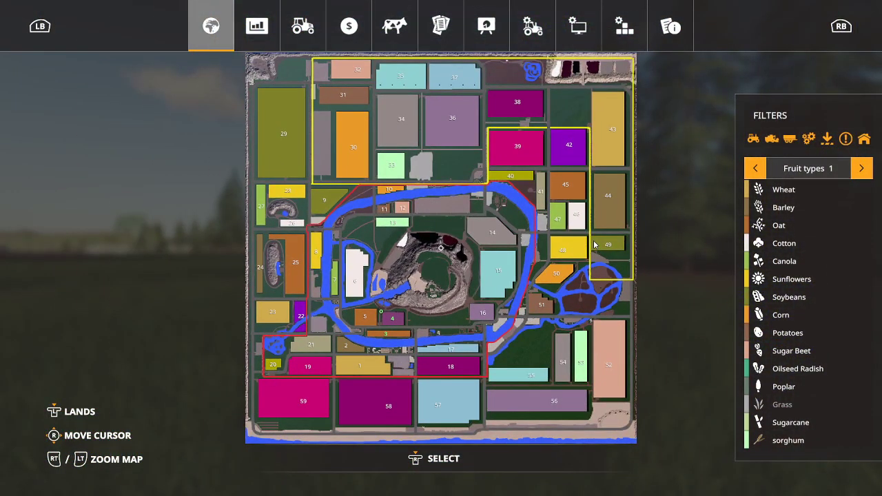
pyautogui.scroll(1, 593, 240)
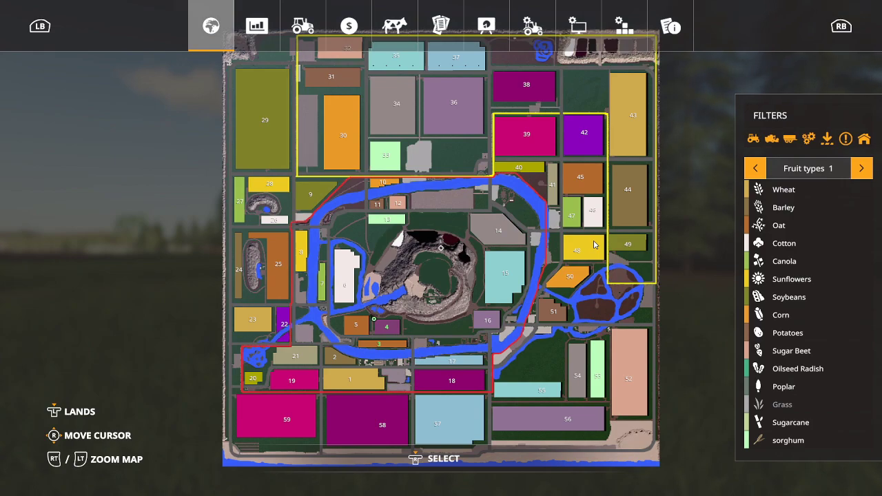
pyautogui.press('Escape')
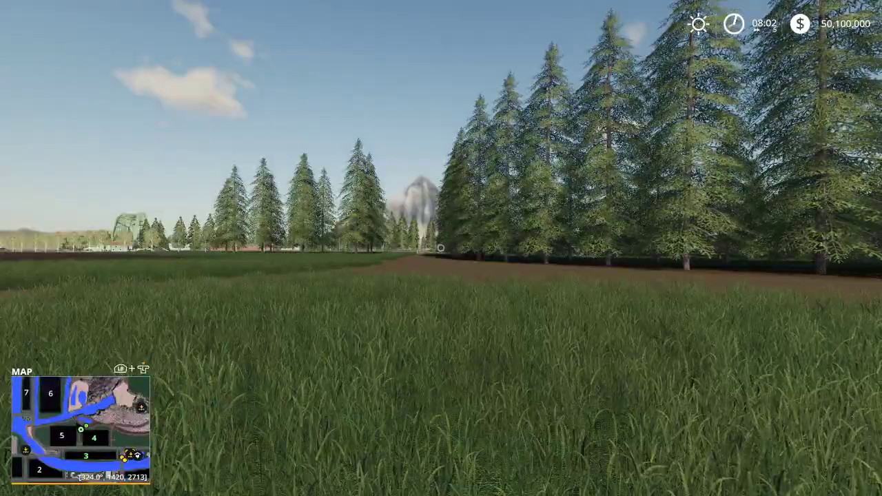
# - Run across the wooden bridge and along the dirt road past the mining sites to inspect the copper mine in game
pyautogui.press('w')
pyautogui.press('w')
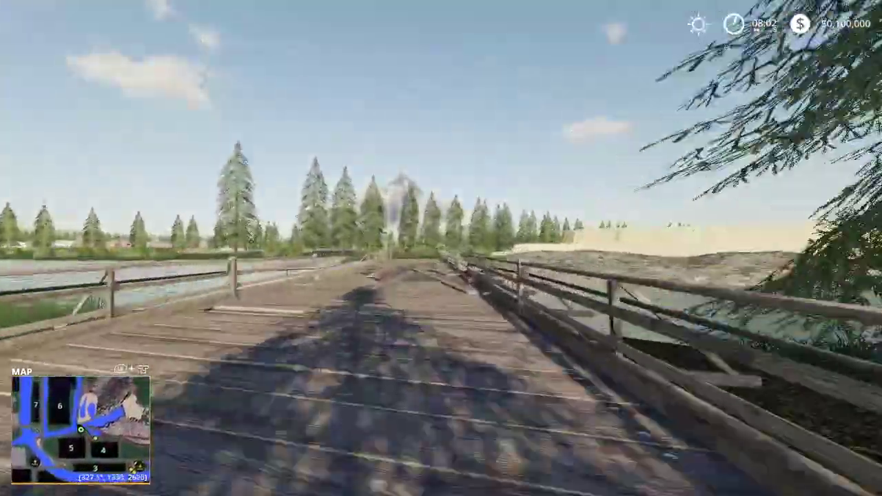
pyautogui.press('w')
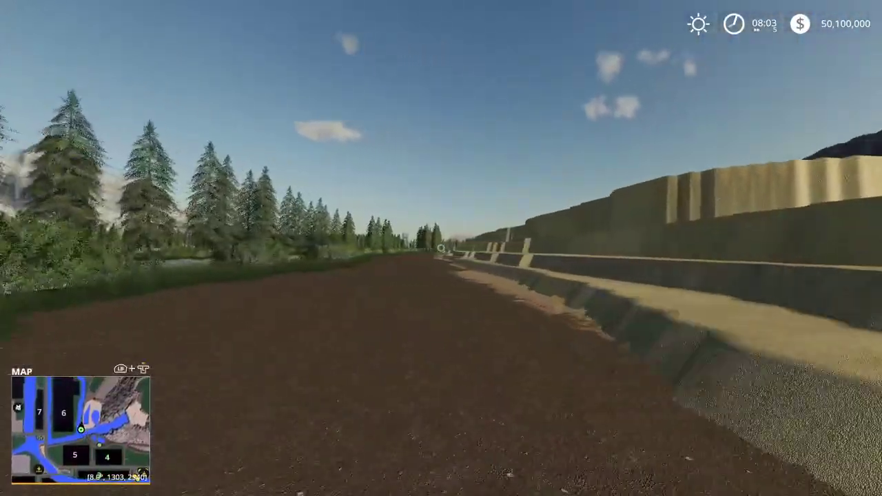
pyautogui.press('w')
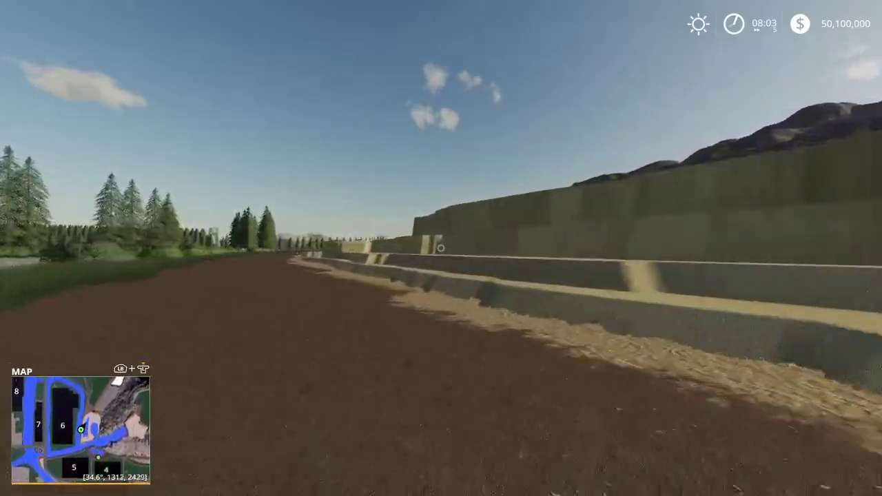
pyautogui.press('w')
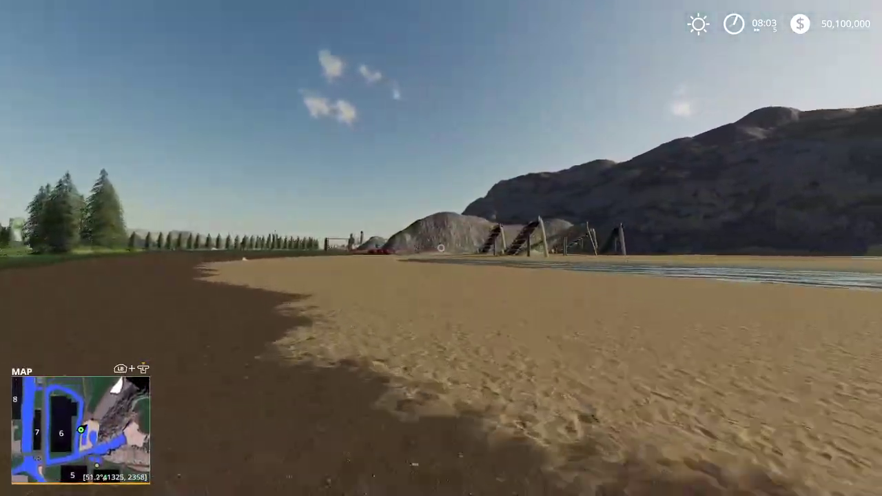
pyautogui.press('w')
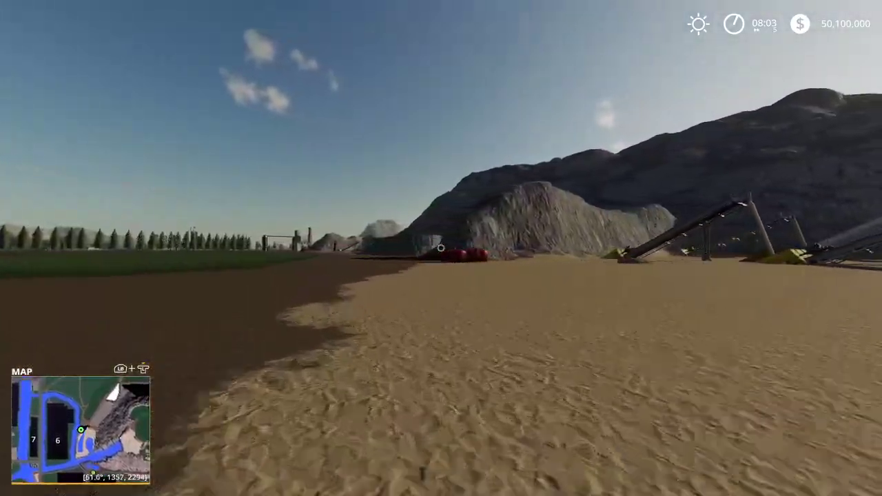
pyautogui.press('w')
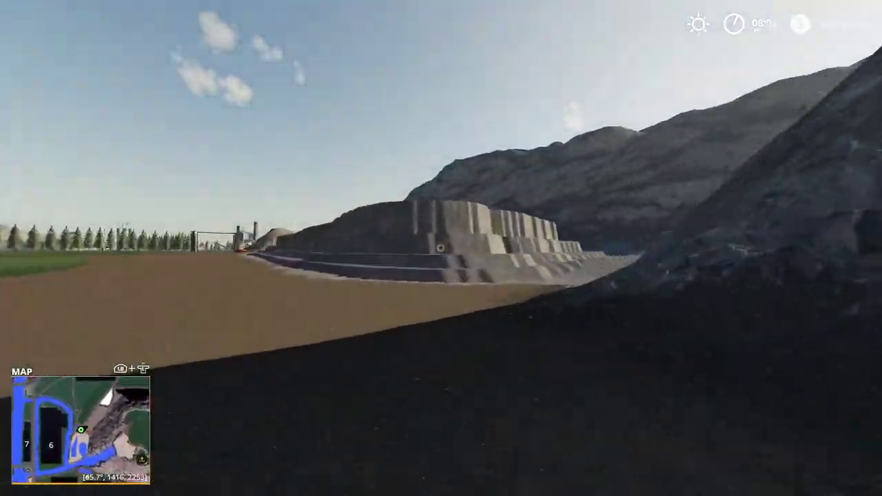
pyautogui.press('w')
pyautogui.press('w')
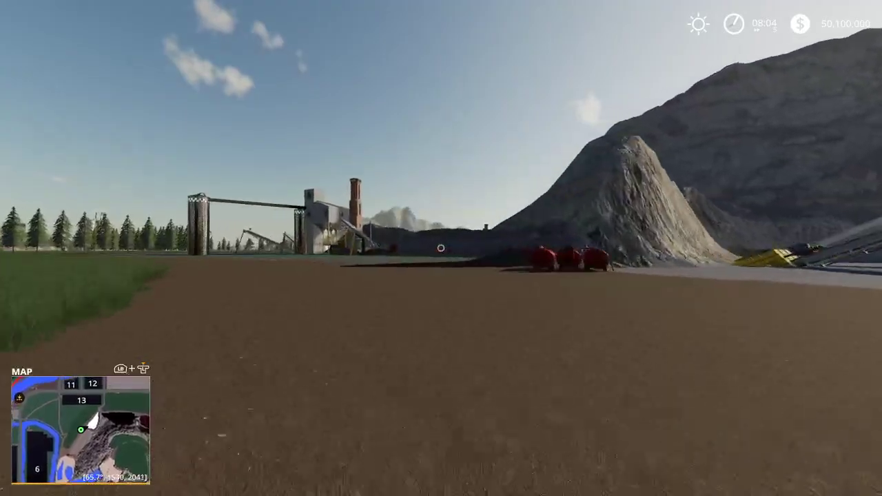
pyautogui.press('w')
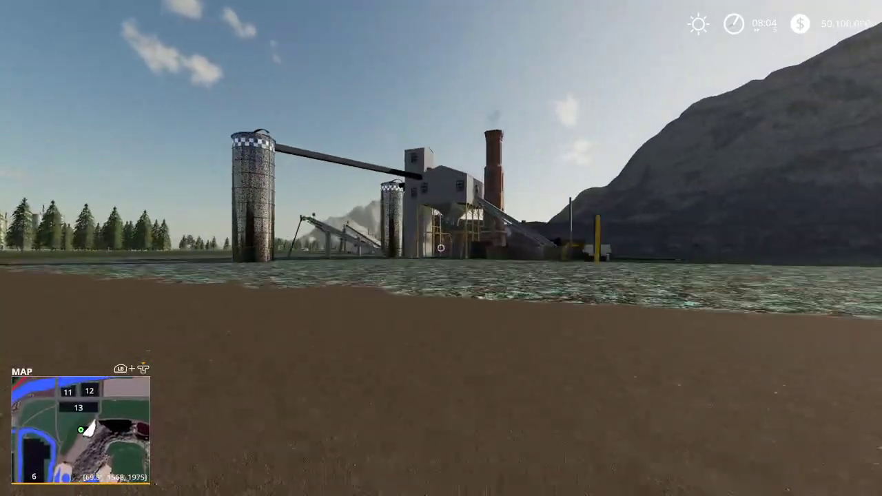
# - Run past the copper mine and along the dirt road to inspect the neighbouring mine sites at the foot of the mountain
pyautogui.press('w')
pyautogui.press('w')
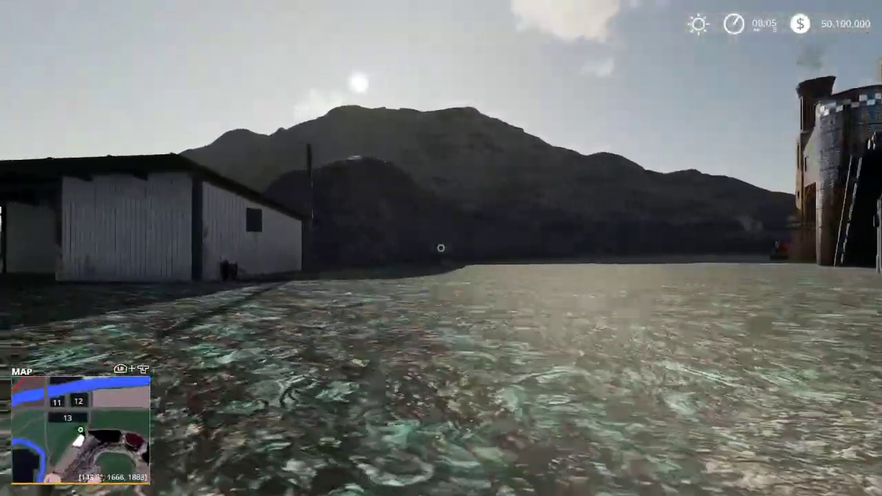
pyautogui.press('w')
pyautogui.press('w')
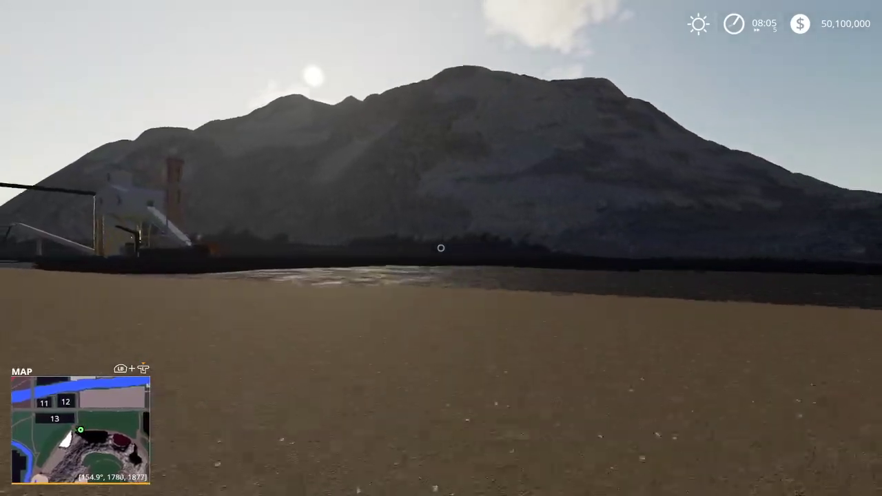
pyautogui.press('w')
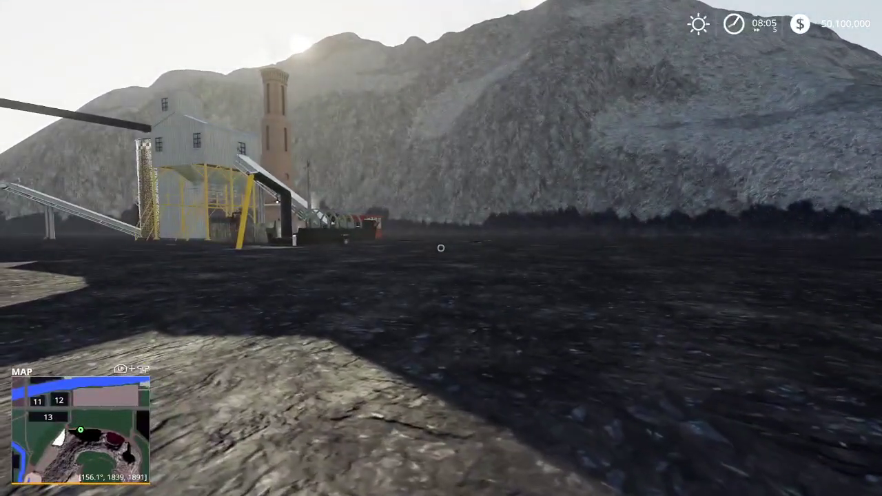
pyautogui.press('w')
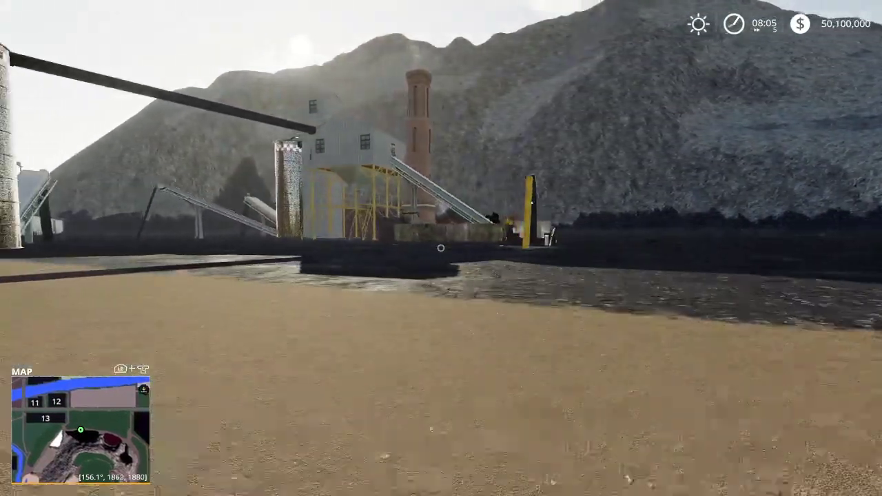
pyautogui.press('w')
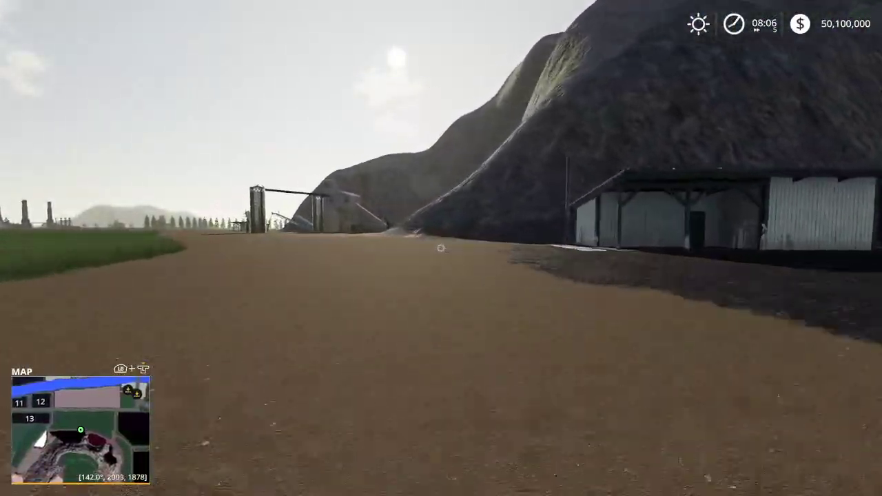
pyautogui.press('w')
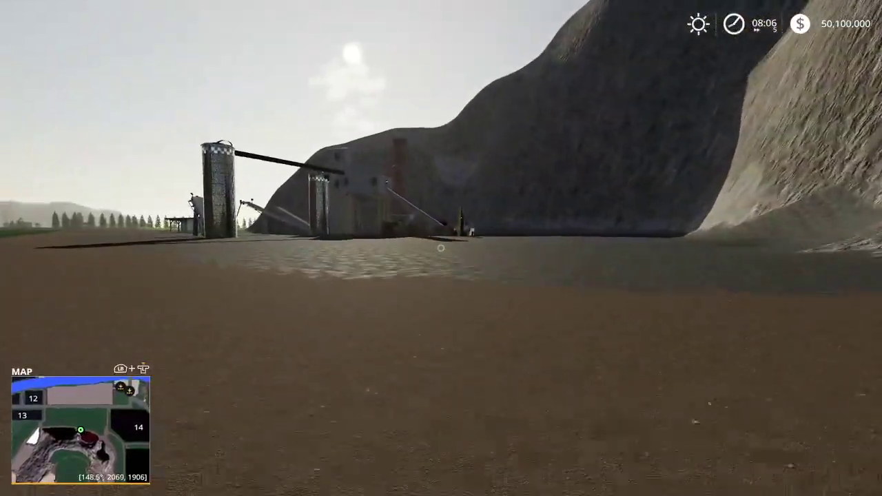
pyautogui.press('w')
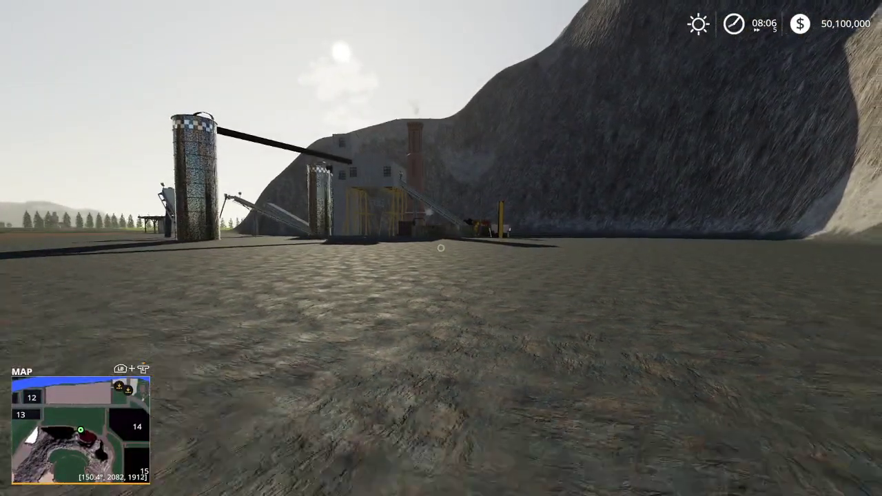
# - Run back along the dirt road and grass past the mine sites to the copper mine's shed
pyautogui.press('w')
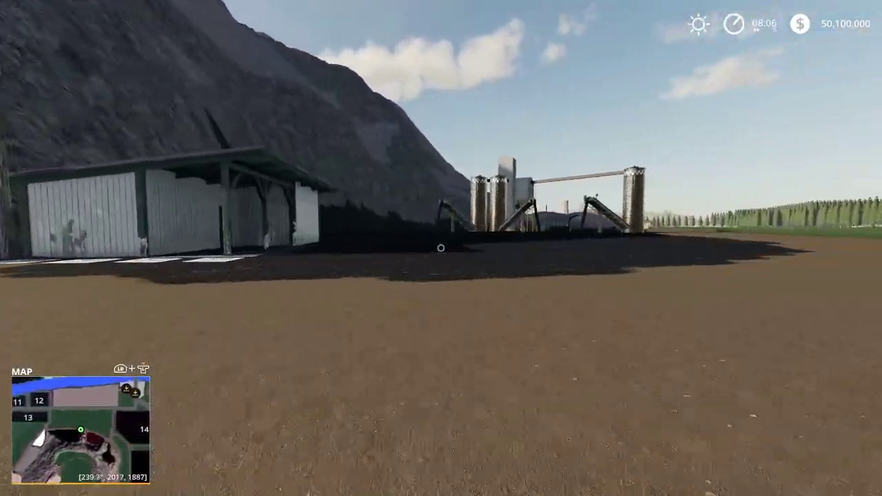
pyautogui.press('w')
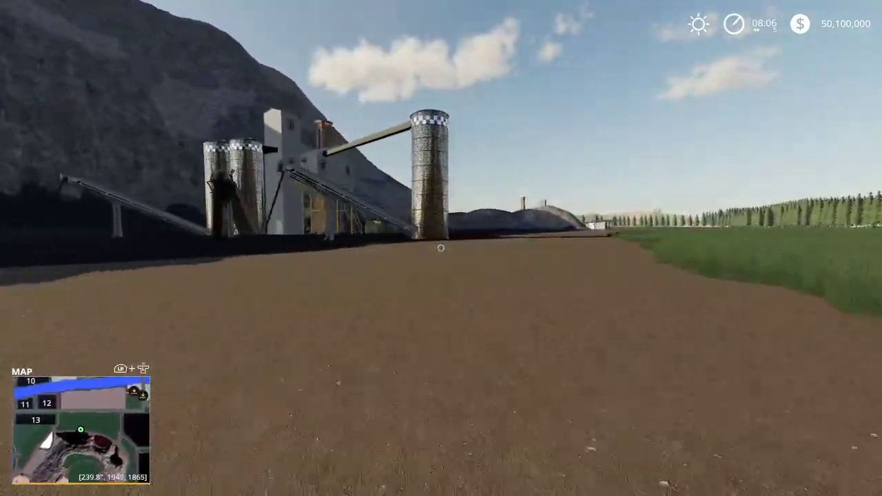
pyautogui.press('w')
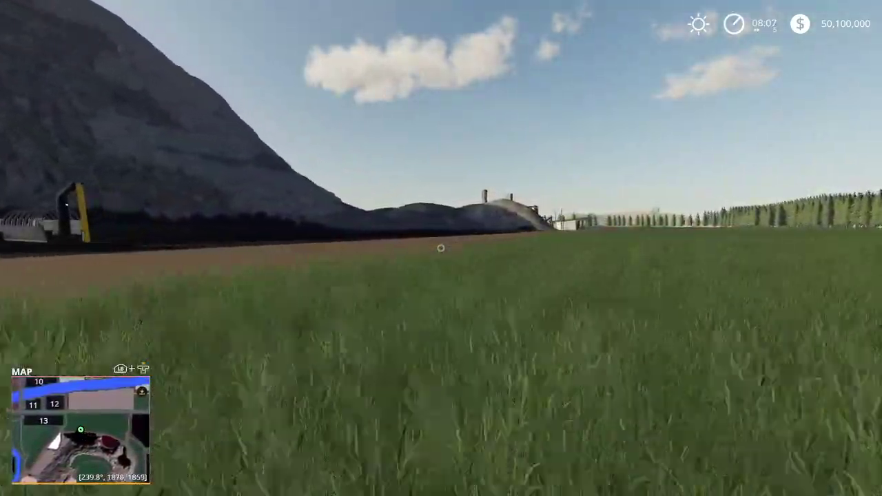
pyautogui.press('w')
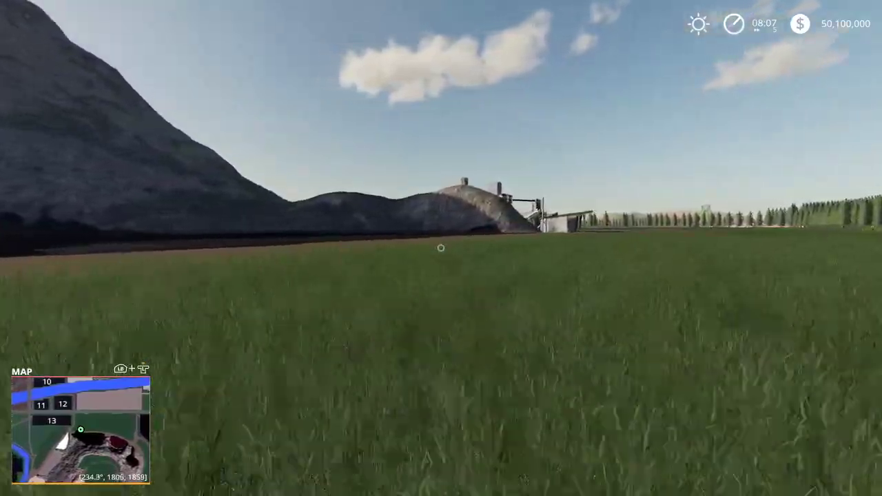
pyautogui.press('w')
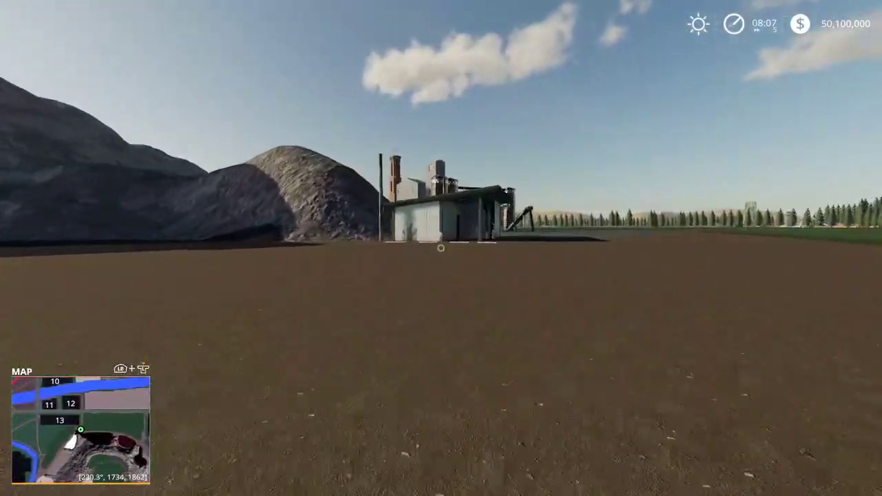
pyautogui.press('w')
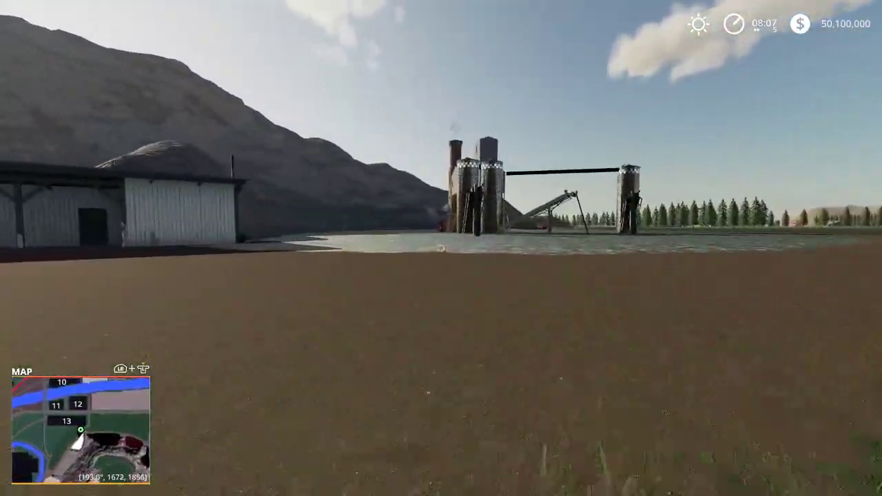
# - Buy the copper mine's land parcel just south of field 13 on the lands map and return to the game
pyautogui.press('Escape')
pyautogui.scroll(4, 595, 245)
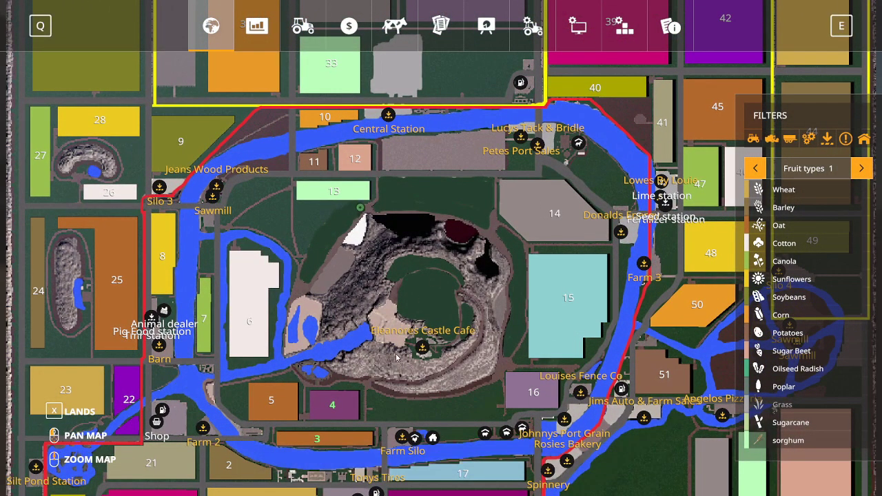
pyautogui.press('x')
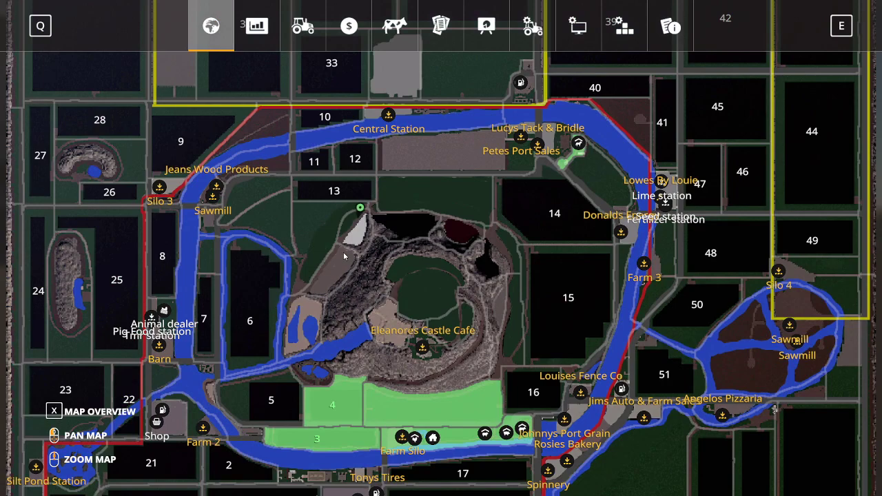
pyautogui.click(353, 231)
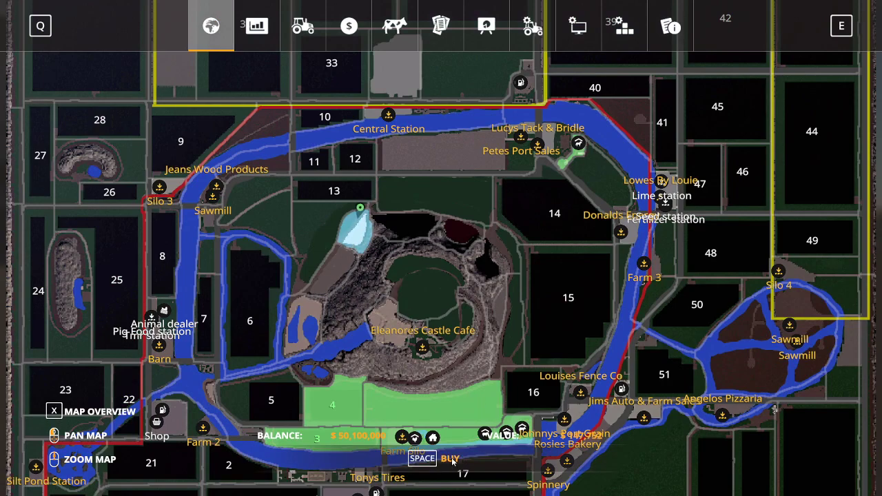
pyautogui.click(464, 459)
pyautogui.click(329, 317)
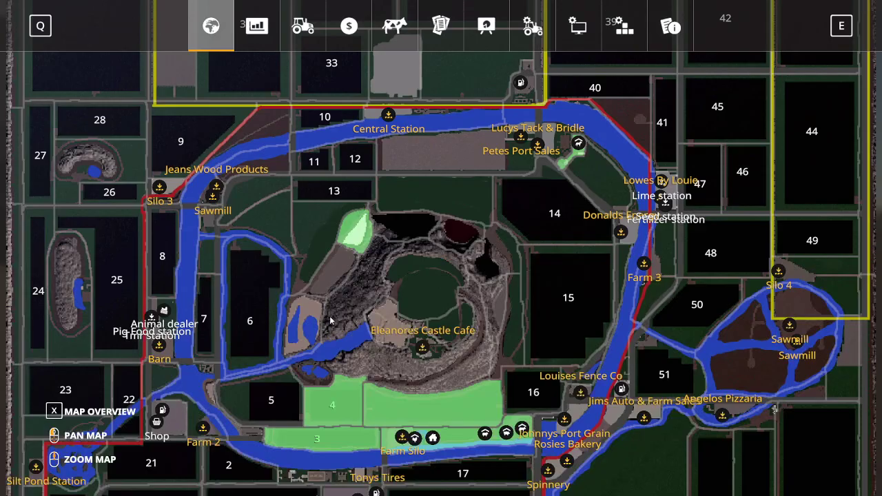
pyautogui.press('Escape')
# - Walk to the mine's shed and examine the raw materials and outputs of Copper Mine01's production lines in the product menu
pyautogui.press('w')
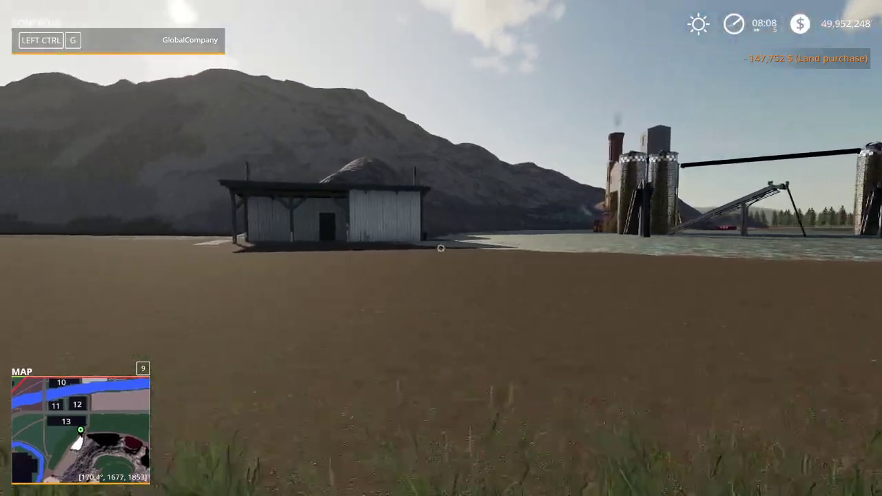
pyautogui.press('r')
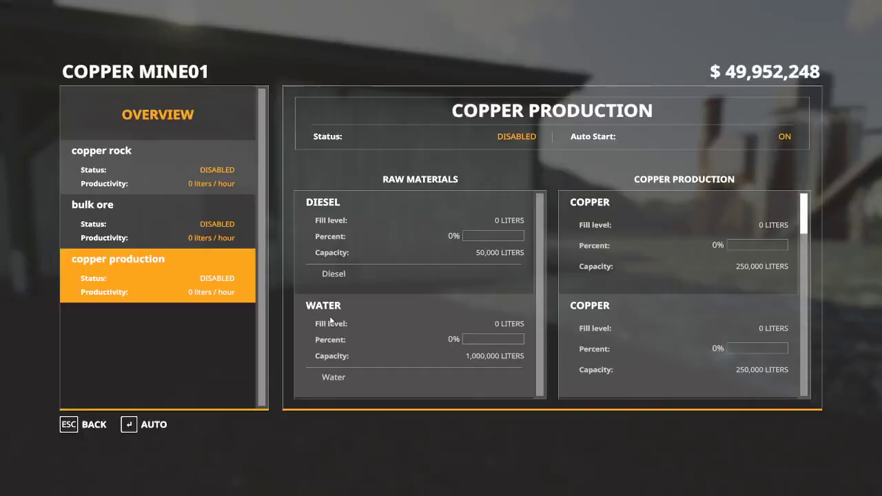
pyautogui.scroll(-3, 652, 308)
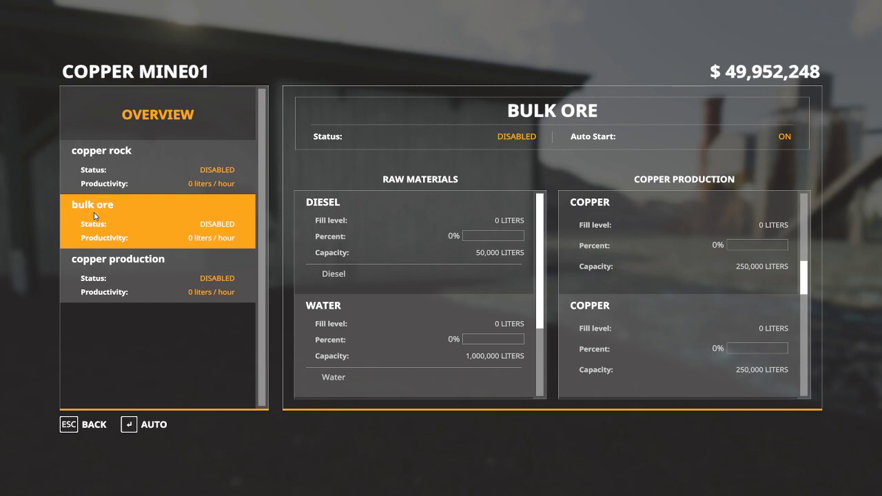
pyautogui.scroll(-1, 404, 269)
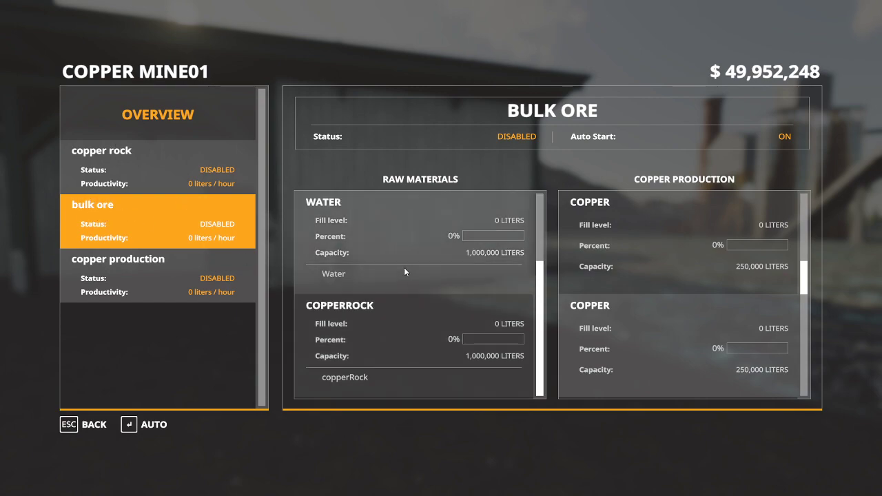
pyautogui.scroll(1, 404, 269)
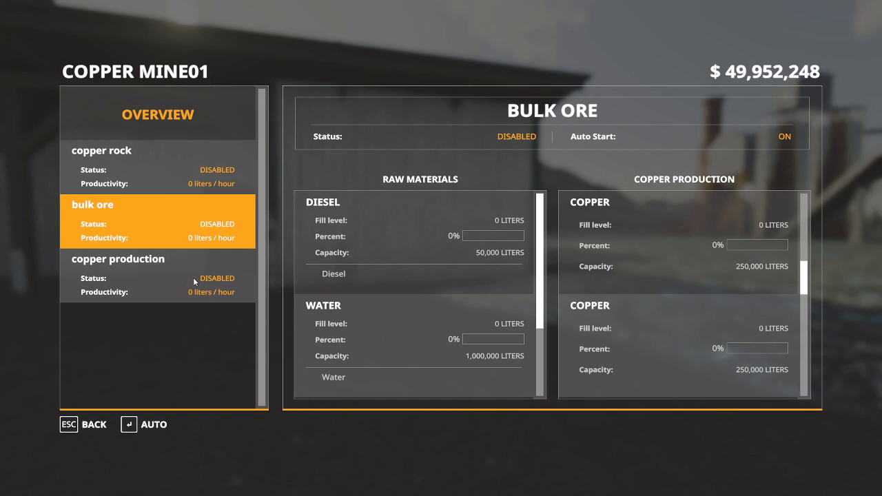
pyautogui.press('Escape')
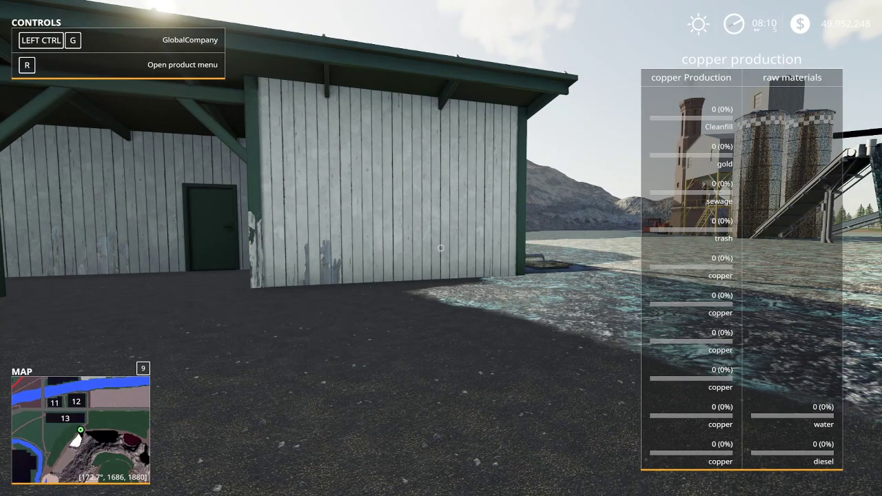
# - Back away from the shed and walk past the copper ground into the grass beside the mine to check its surroundings
pyautogui.press('s')
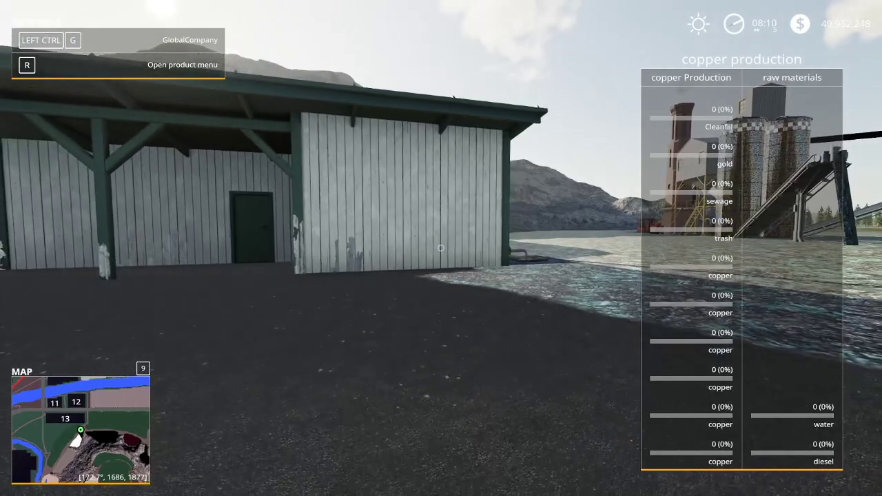
pyautogui.press('s')
pyautogui.press('s')
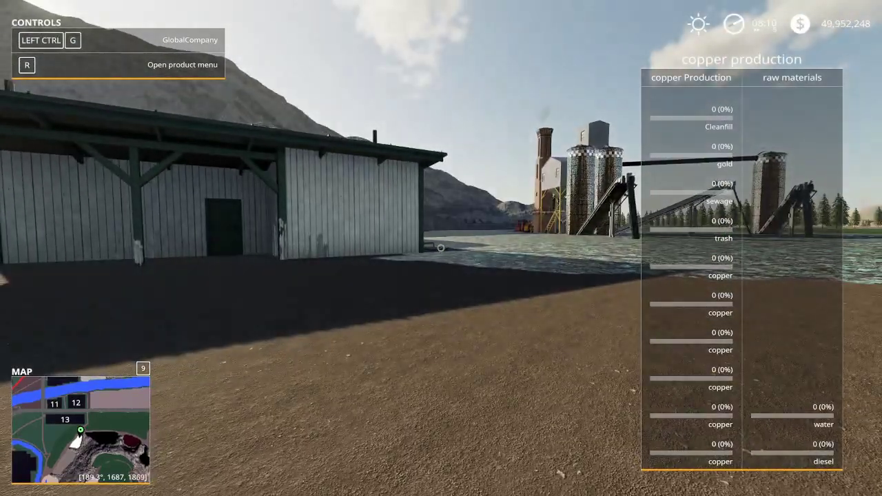
pyautogui.press('d')
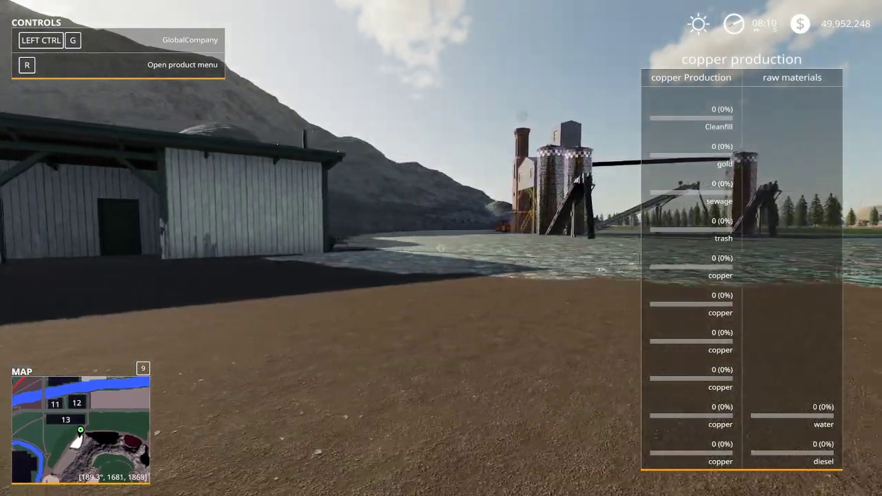
pyautogui.press('d')
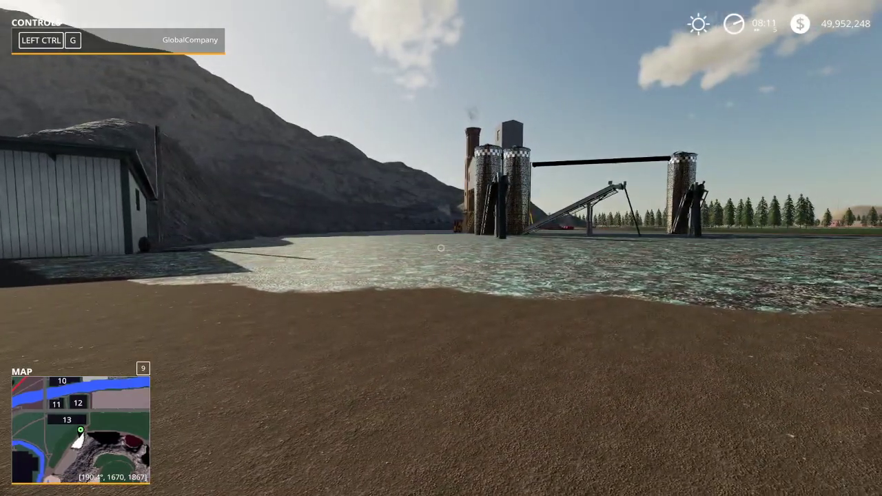
pyautogui.press('d')
pyautogui.press('w')
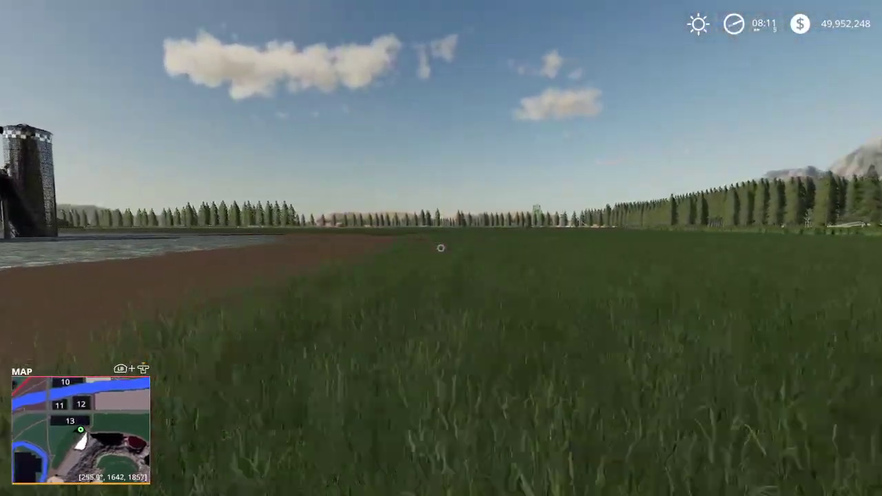
pyautogui.press('s')
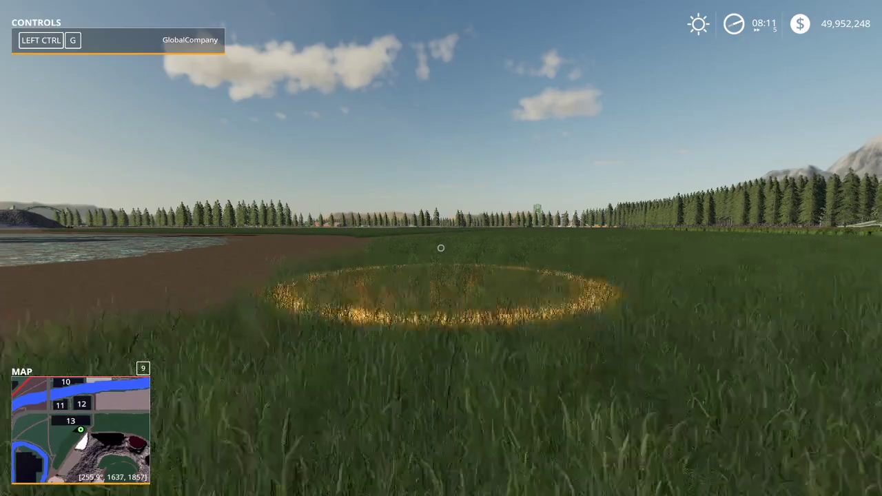
# - Lease a Kenworth K100 Daycab from the shop's Trucks category with its default configuration and return to the truck list
pyautogui.press('p')
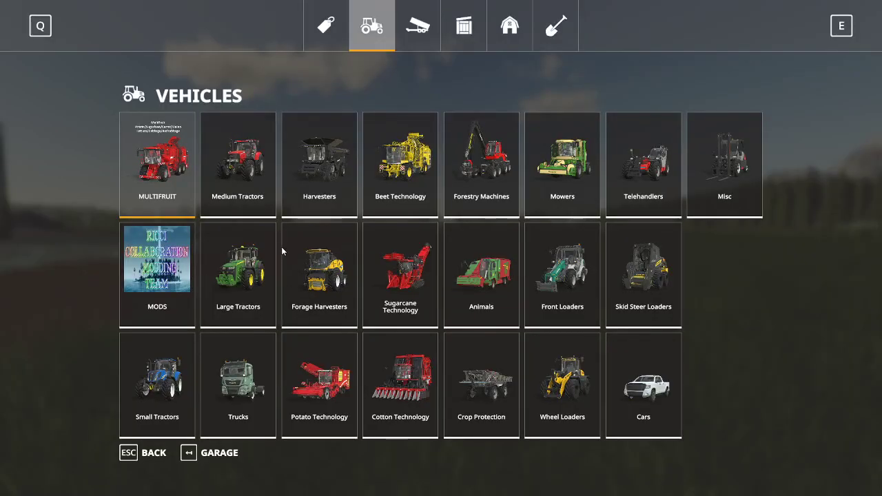
pyautogui.click(242, 387)
pyautogui.scroll(-7, 394, 270)
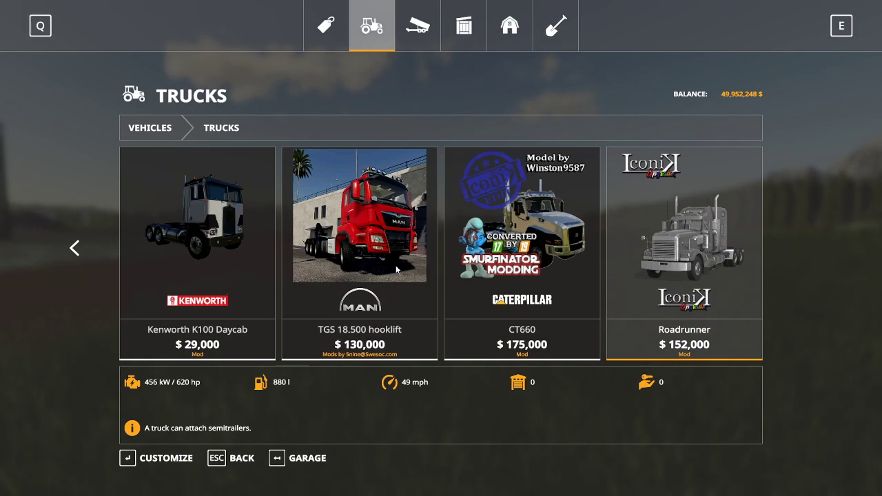
pyautogui.doubleClick(222, 264)
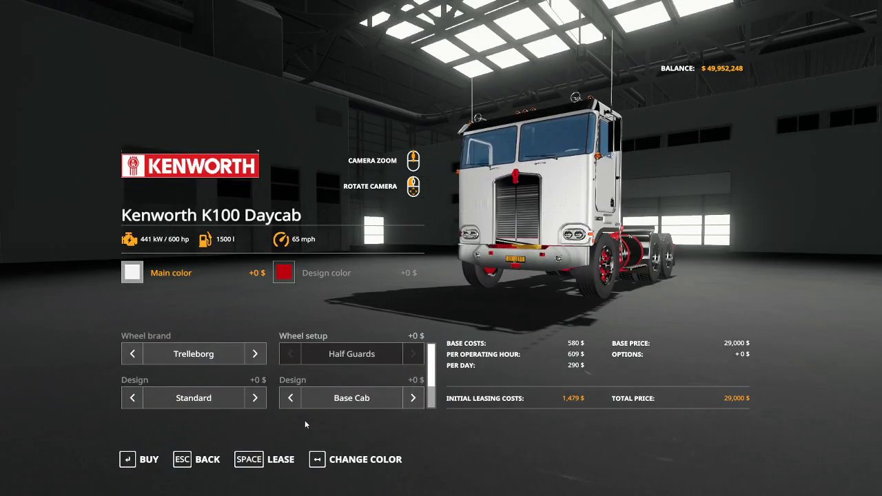
pyautogui.click(289, 459)
pyautogui.click(319, 317)
pyautogui.click(319, 317)
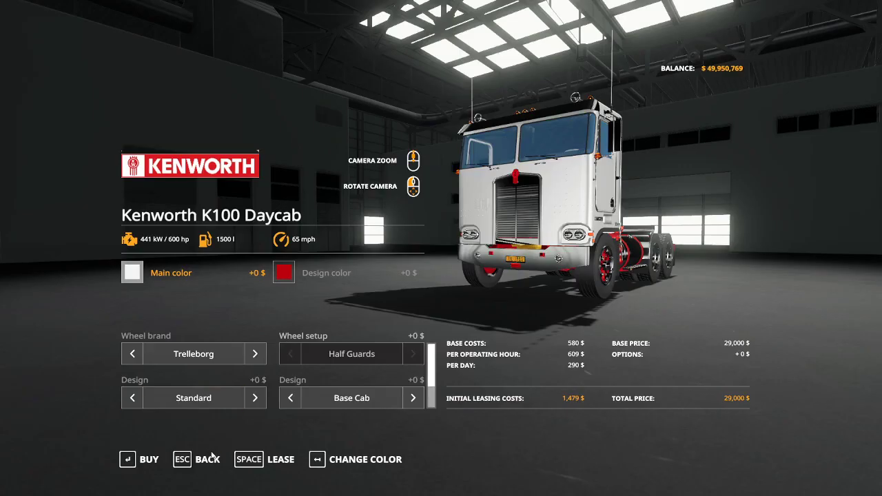
pyautogui.click(209, 459)
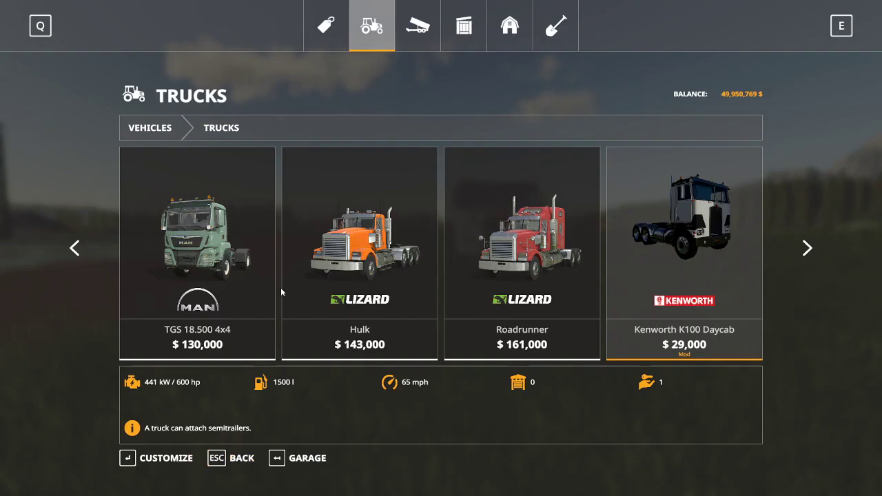
# - Lease the FS19_RICCIVILLE_TANKER from the shop's Trailers category with its default configuration and return to the game
pyautogui.click(417, 31)
pyautogui.doubleClick(170, 355)
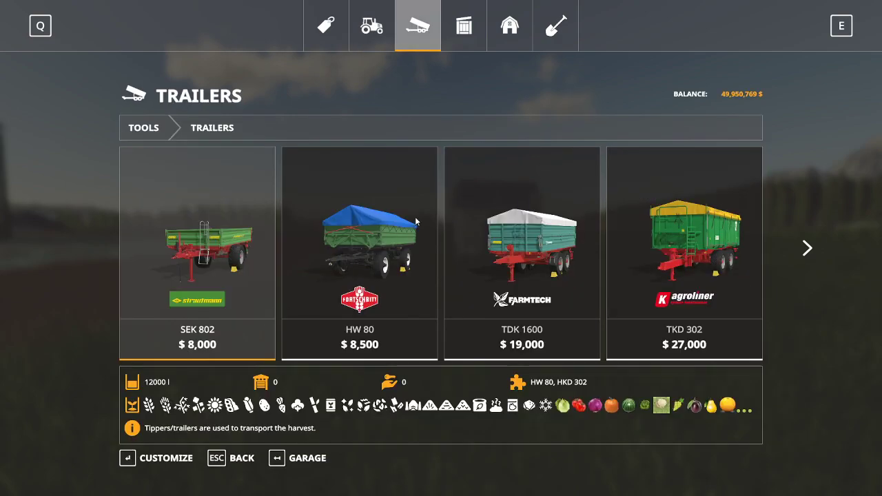
pyautogui.scroll(-15, 416, 222)
pyautogui.scroll(-4, 416, 222)
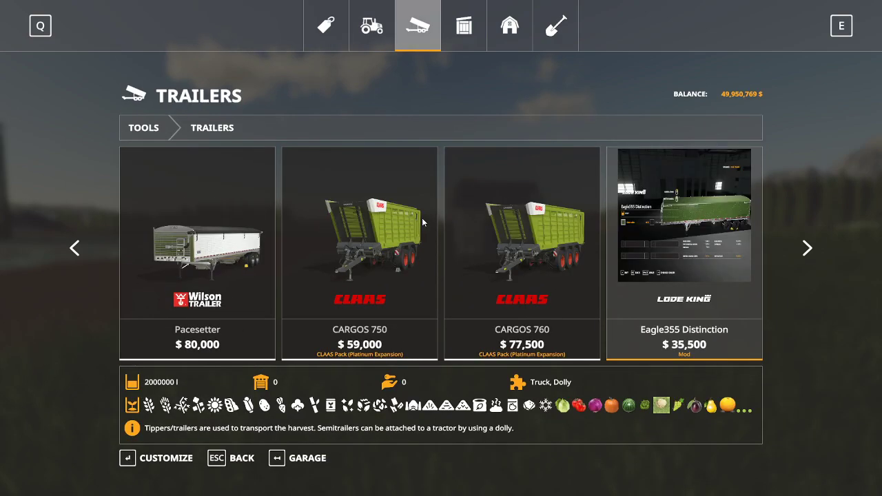
pyautogui.scroll(-10, 422, 221)
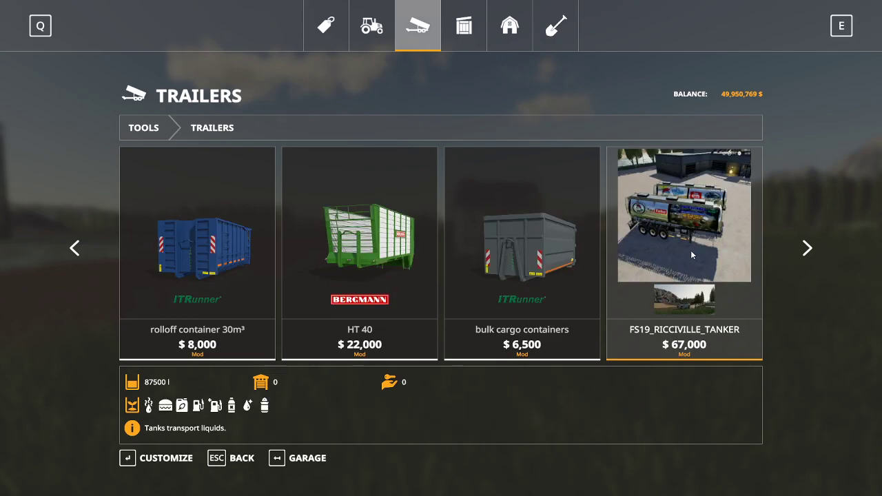
pyautogui.click(692, 255)
pyautogui.click(277, 460)
pyautogui.click(325, 319)
pyautogui.click(325, 316)
pyautogui.press('Escape')
pyautogui.press('Escape')
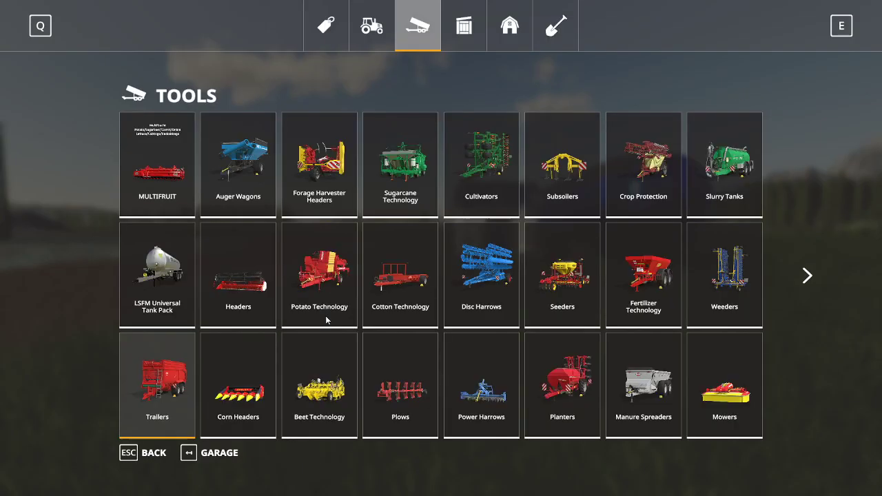
pyautogui.press('Escape')
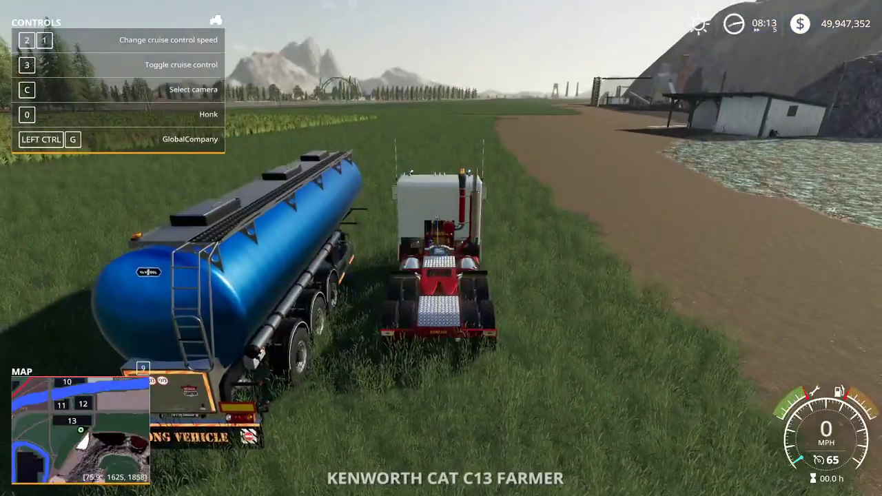
# - Fill the tanker hitched to the truck with DIESEL through the vehicle settings of Easy Development Commands
pyautogui.scroll(-10, 441, 248)
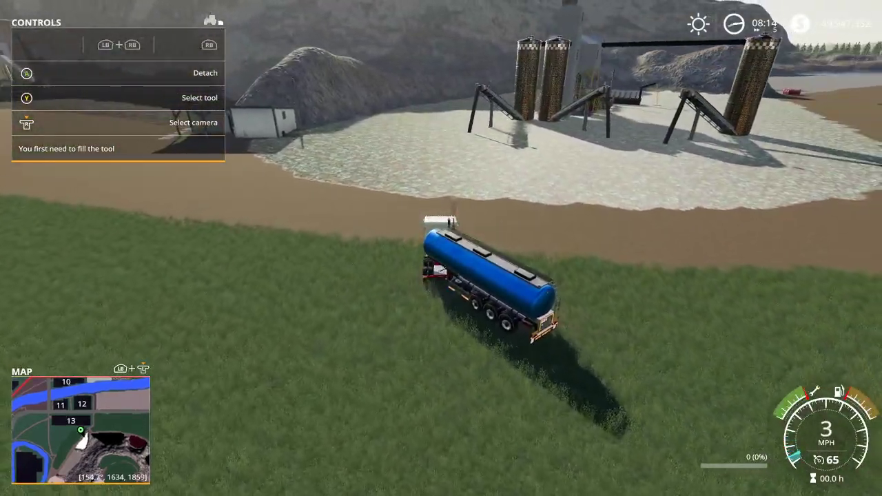
pyautogui.hotkey('ctrl', 'e')
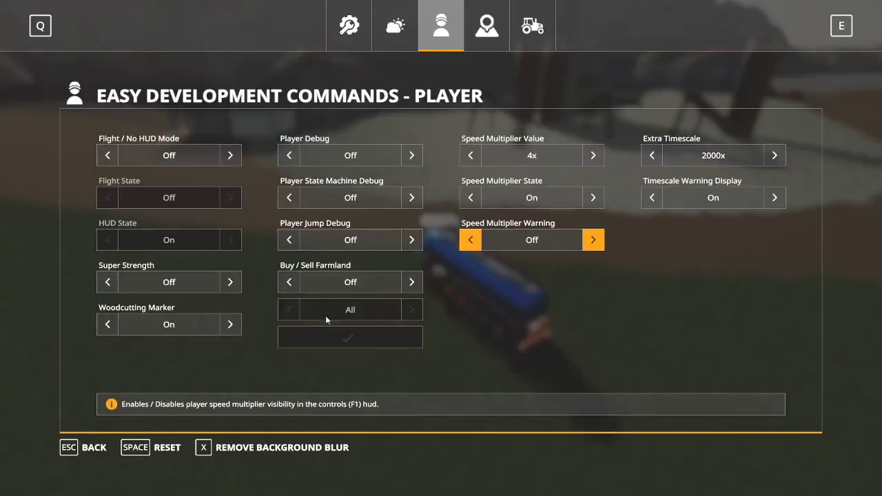
pyautogui.click(533, 34)
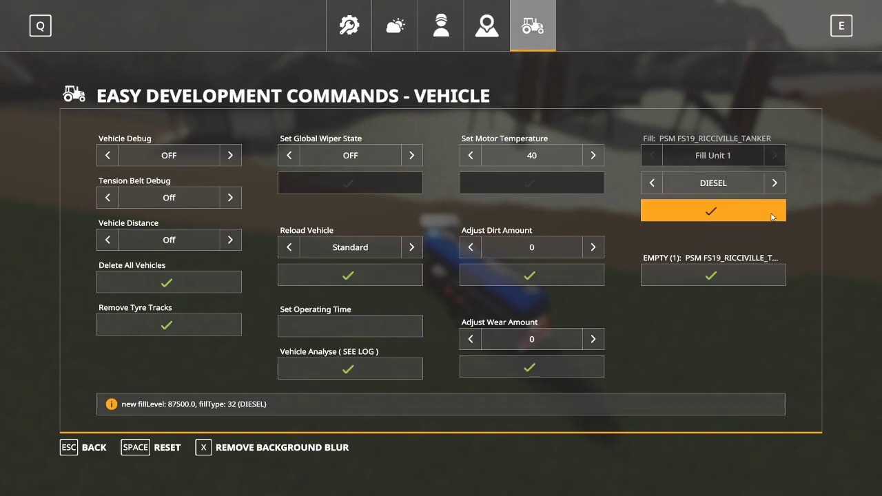
pyautogui.press('Escape')
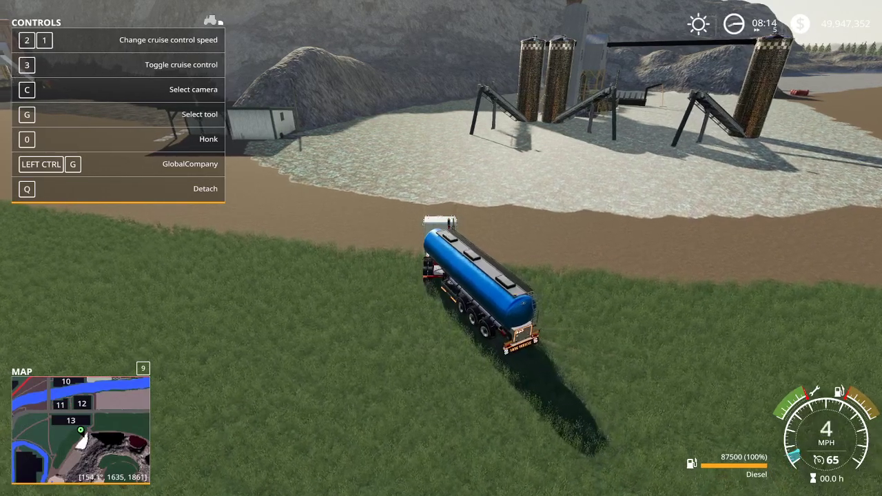
# - Drive the tanker across the copper ground to the red tanks beside the brick chimney and unload diesel there
pyautogui.press('w')
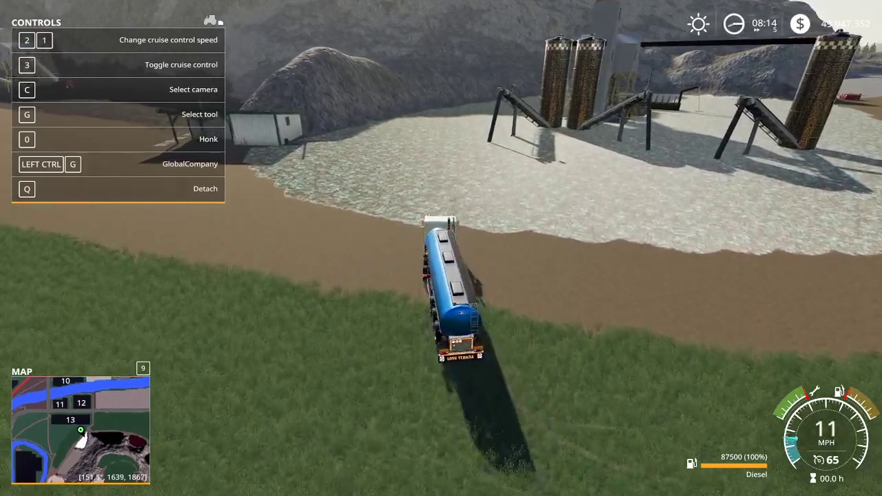
pyautogui.press('w')
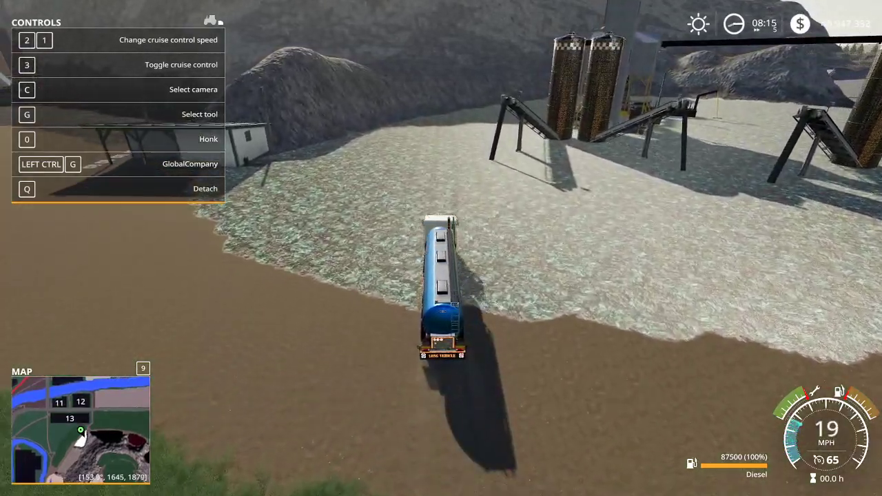
pyautogui.press('w')
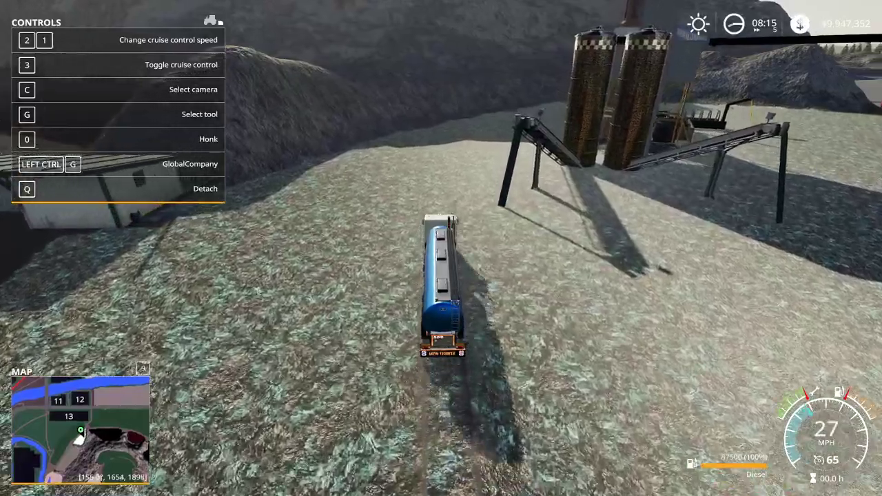
pyautogui.press('w')
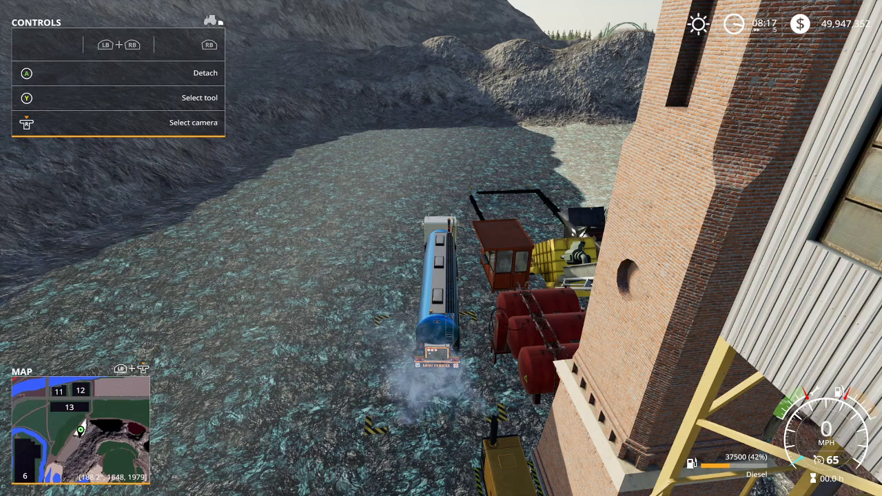
# - Empty the tanker's remaining diesel and refill it with WATER through the vehicle development commands
pyautogui.hotkey('ctrl', '0')
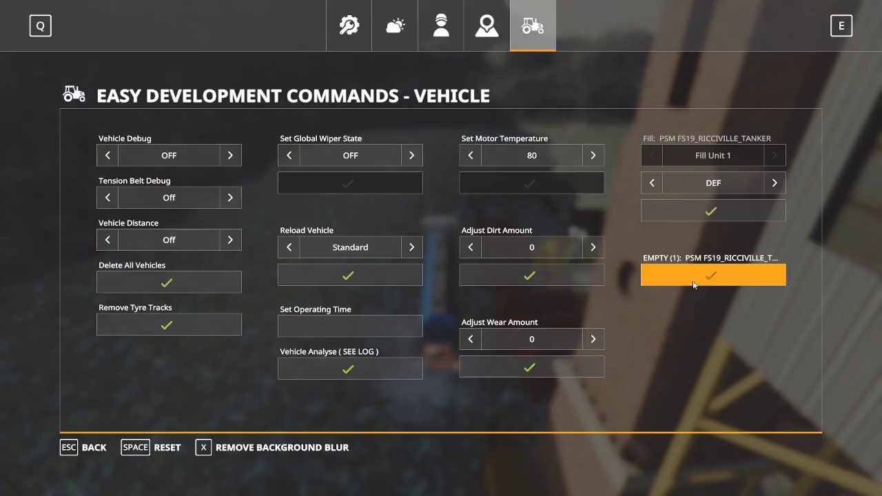
pyautogui.click(777, 186)
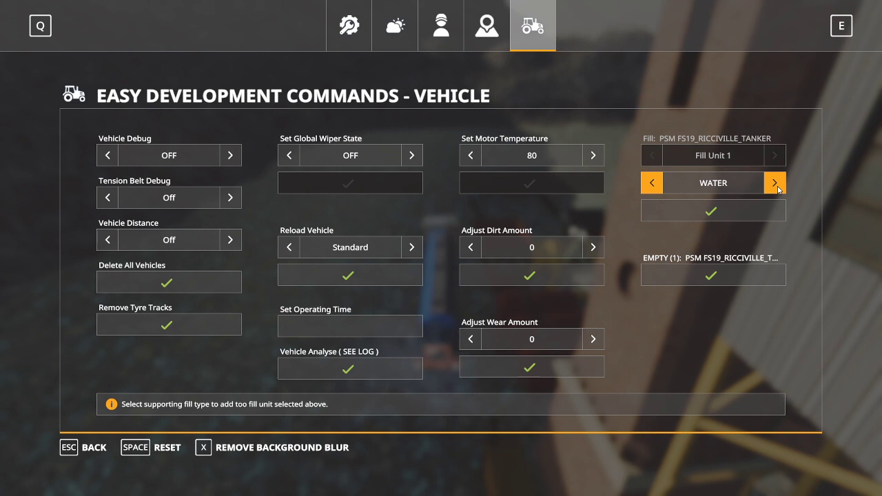
pyautogui.press('Escape')
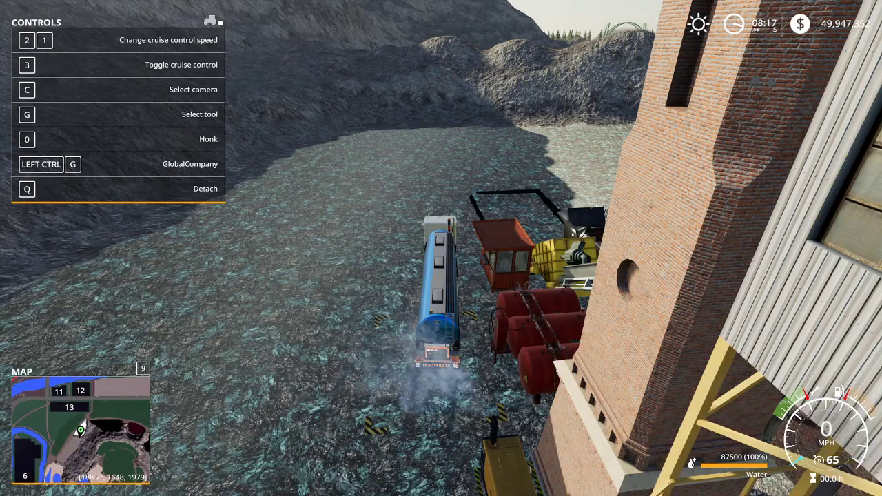
# - Deliver the water to the mine and leave the detached tanker on the dirt strip, with the truck on the grass beside it
pyautogui.press('w')
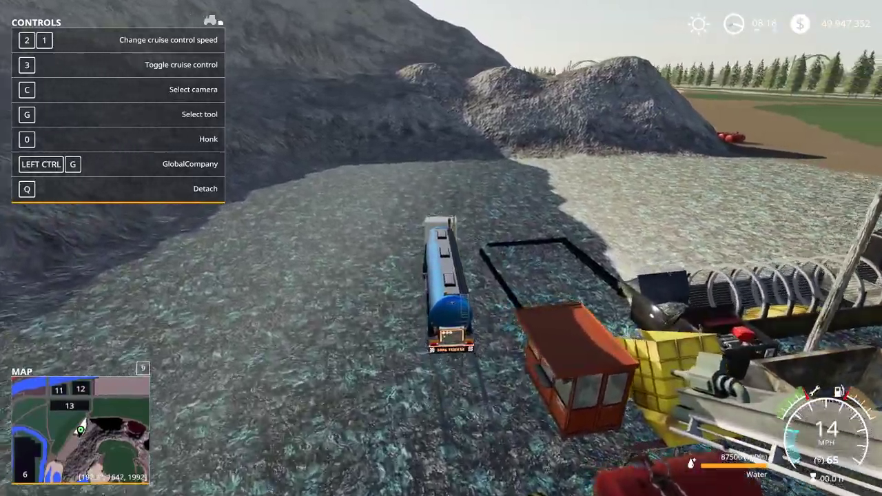
pyautogui.press('w')
pyautogui.press('d')
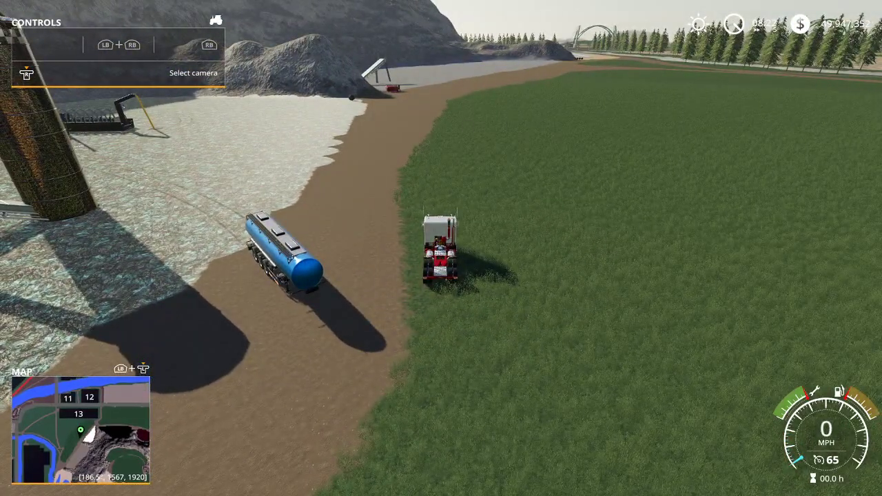
# - Lease a Lizard Flatdeck from the shop's Mods vehicle category with its default configuration and return to the game
pyautogui.press('p')
pyautogui.press('q')
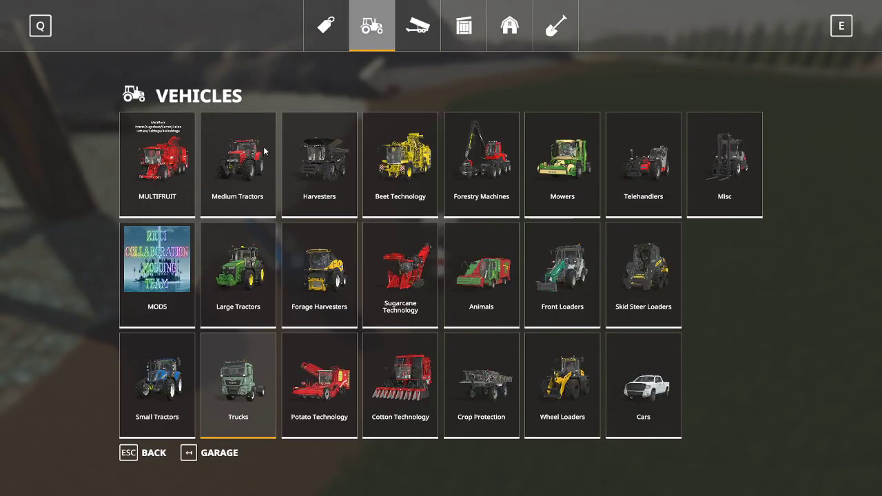
pyautogui.click(175, 265)
pyautogui.click(538, 256)
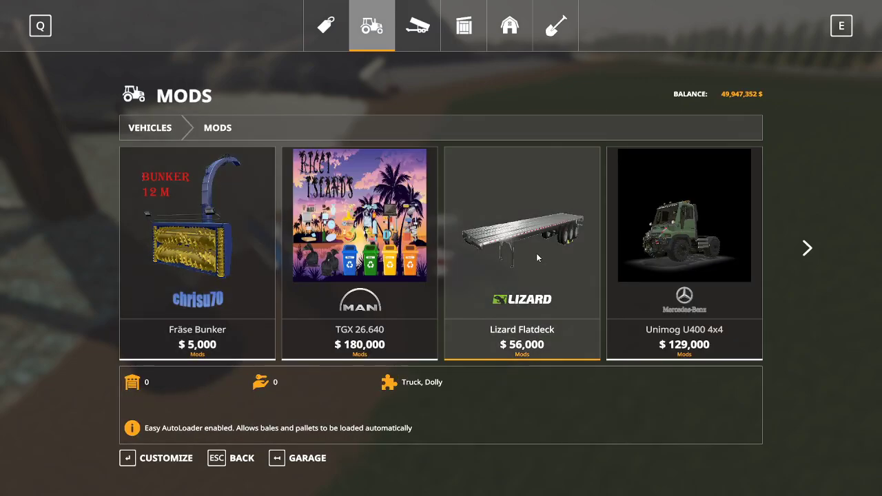
pyautogui.click(273, 463)
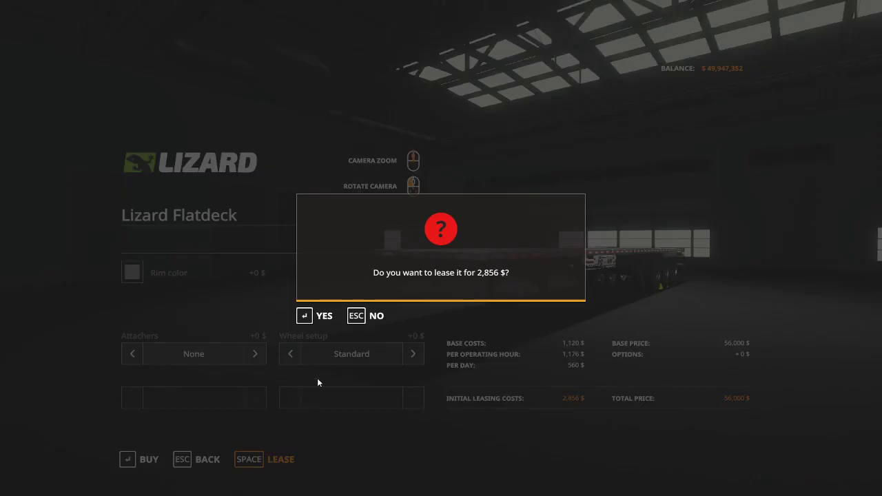
pyautogui.click(325, 315)
pyautogui.press('Escape')
pyautogui.press('Escape')
pyautogui.press('Escape')
# - Hitch the flatdeck to the truck, park it along the edge of the copper ground and fast-forward the game time
pyautogui.press('w')
pyautogui.press('s')
pyautogui.press('a')
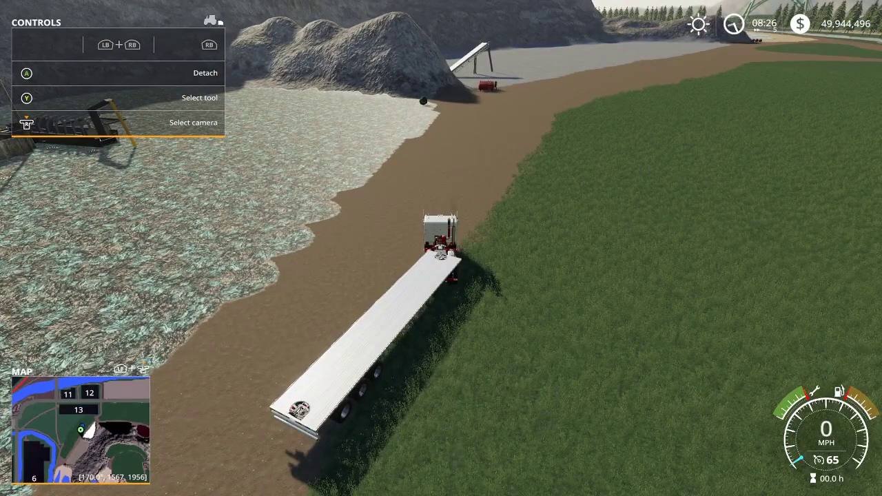
pyautogui.press('8')
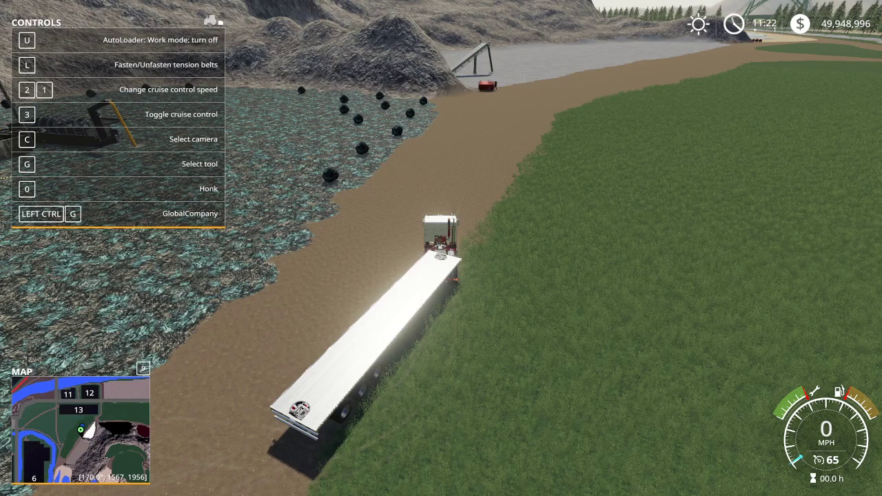
# - Stand on foot on the copper ground facing the silos and fast-forward the game time past noon
pyautogui.press('w')
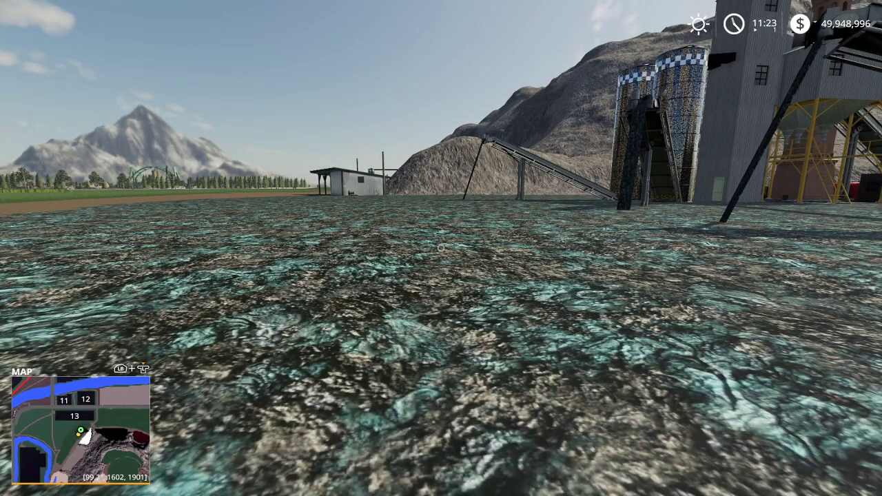
pyautogui.press('8')
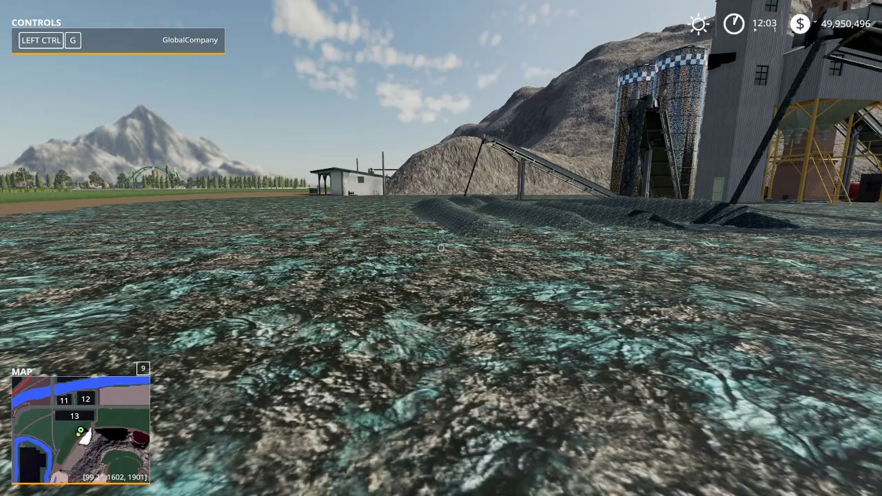
# - Walk along the copper heaps to the mine's shed and check the copper production's outputs and raw materials
pyautogui.press('w')
pyautogui.press('s')
pyautogui.press('w')
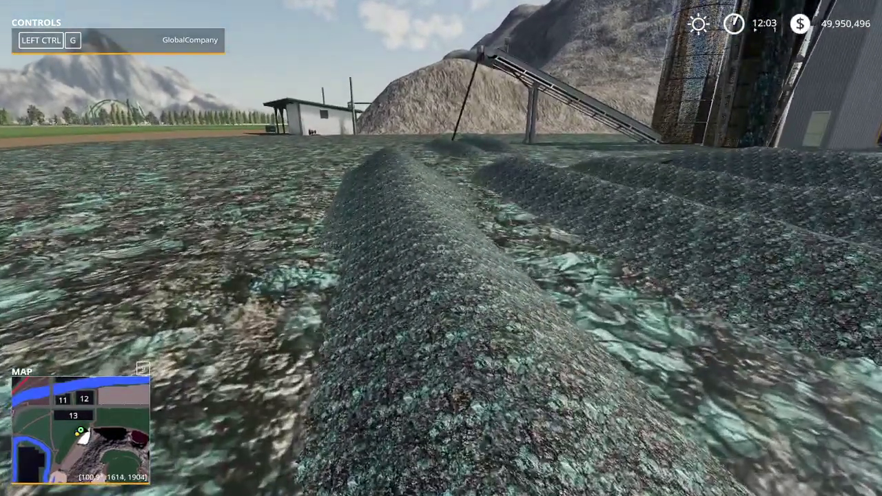
pyautogui.press('w')
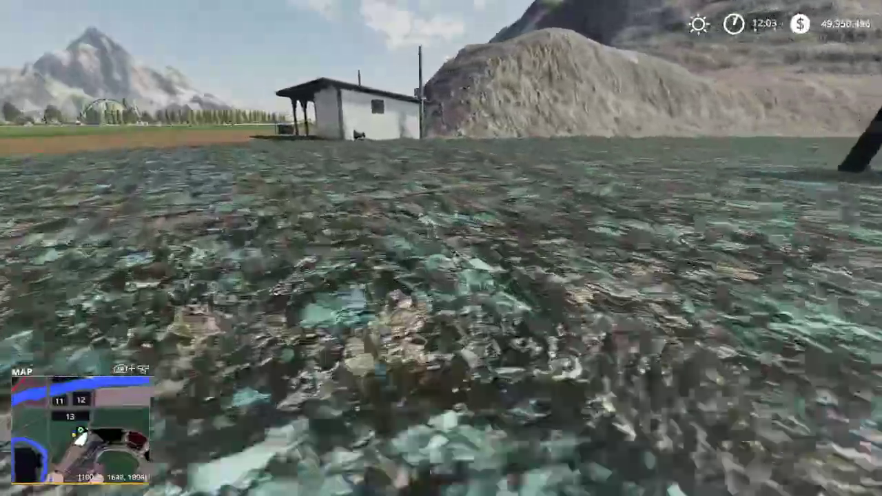
pyautogui.press('w')
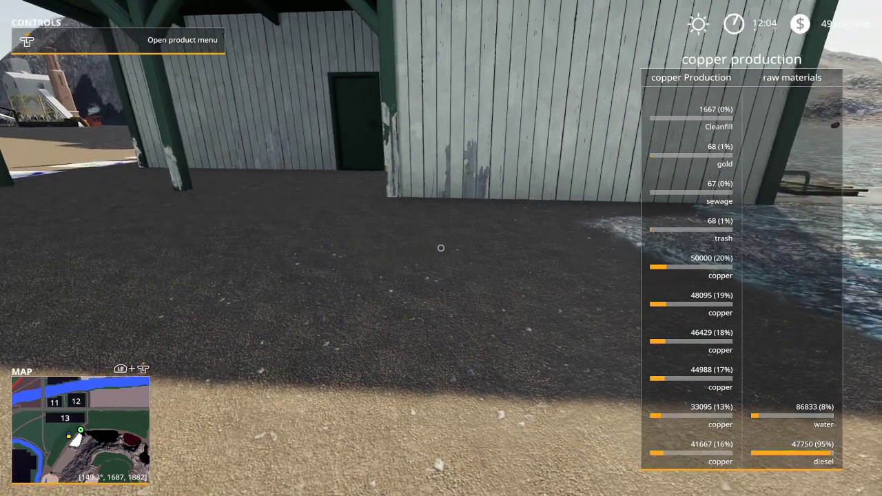
# - Walk to the pallet under the yellow chute to examine its gold, and go back past the parked flatdeck onto the dirt
pyautogui.press('w')
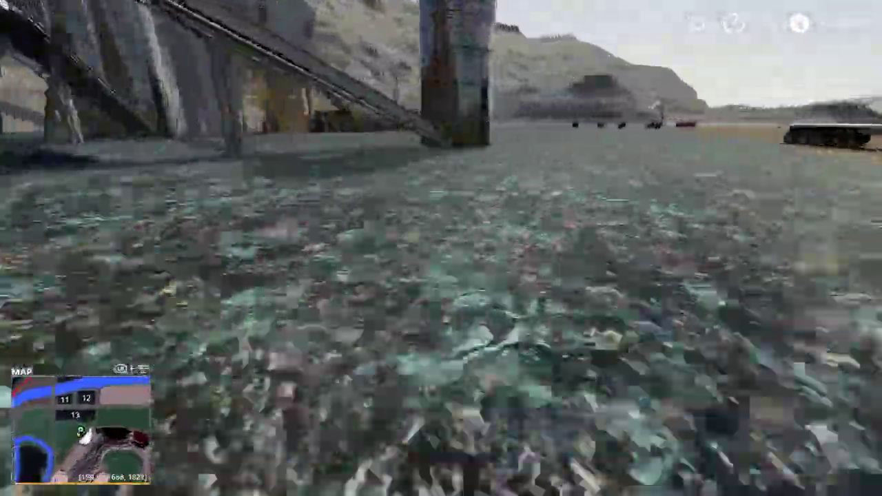
pyautogui.press('w')
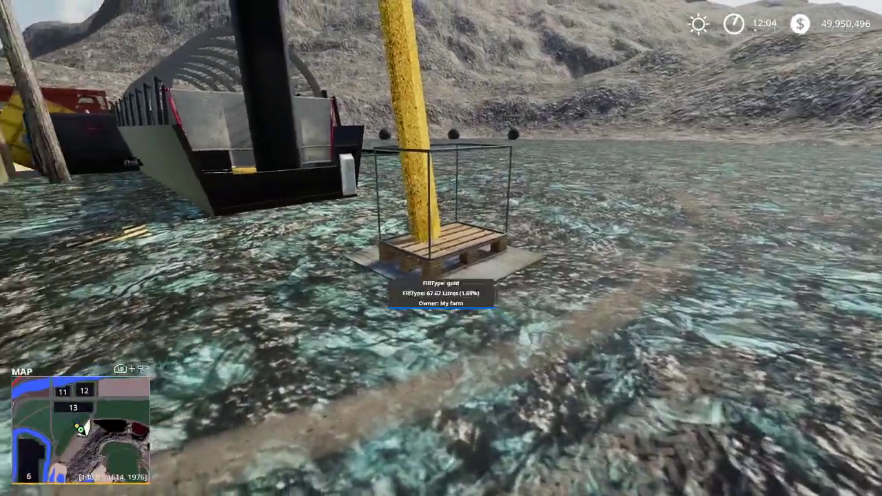
pyautogui.press('s')
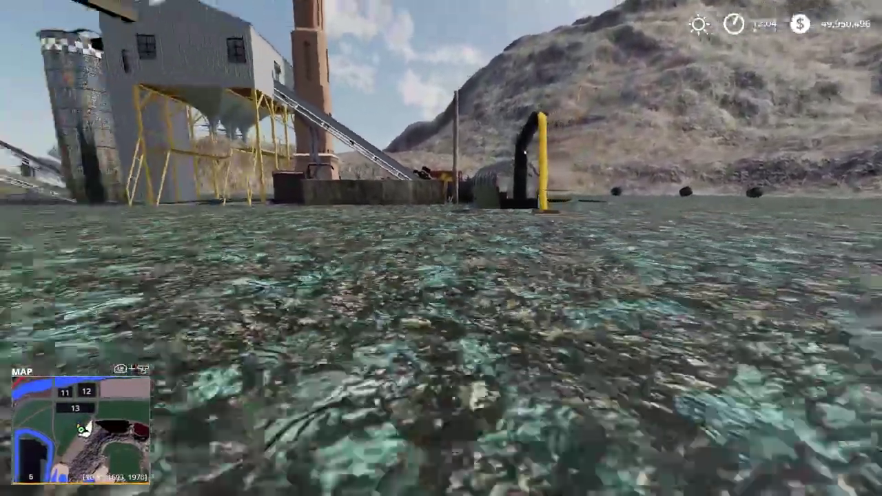
pyautogui.press('w')
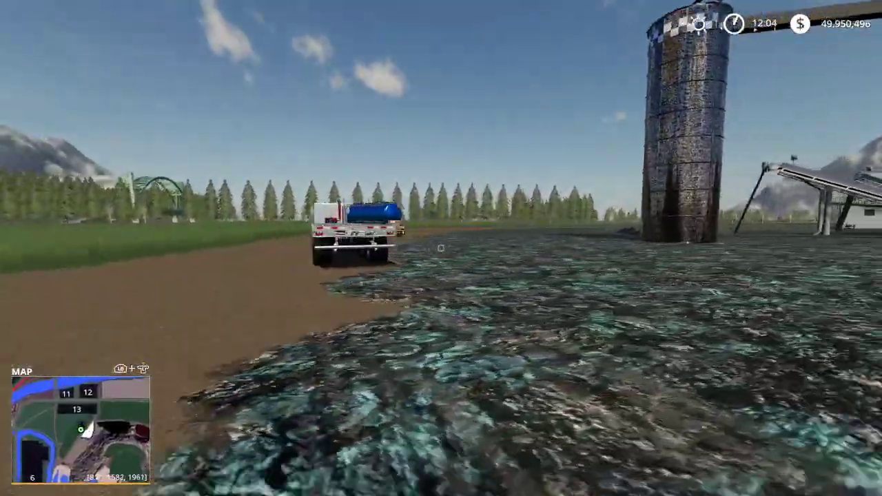
pyautogui.press('w')
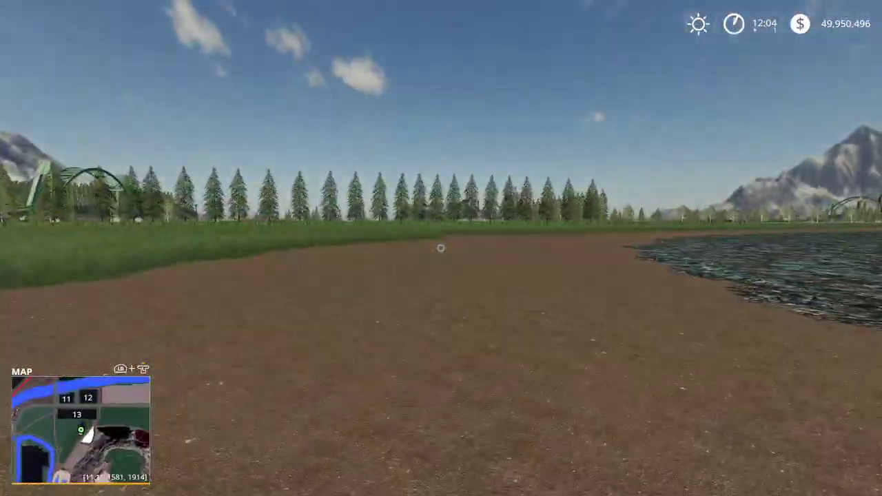
# - Lease the Fräse Bunker milling machine from the vehicle mods in the store
pyautogui.press('p')
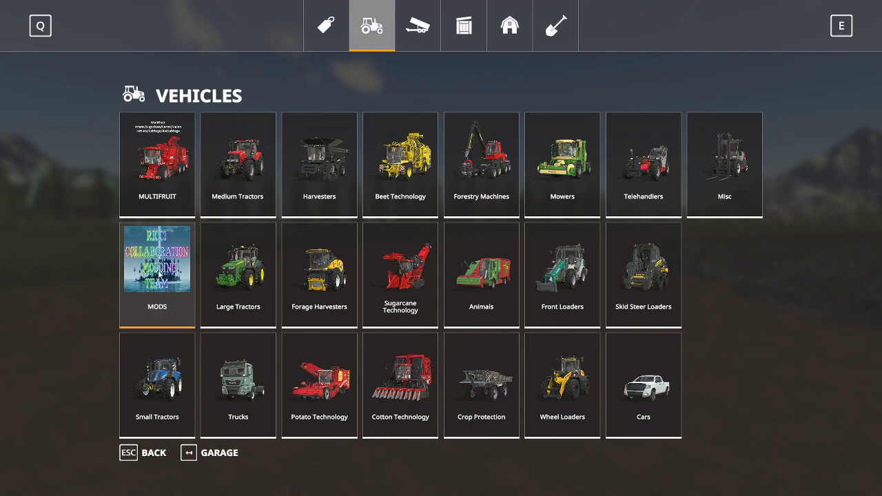
pyautogui.click(158, 274)
pyautogui.click(242, 274)
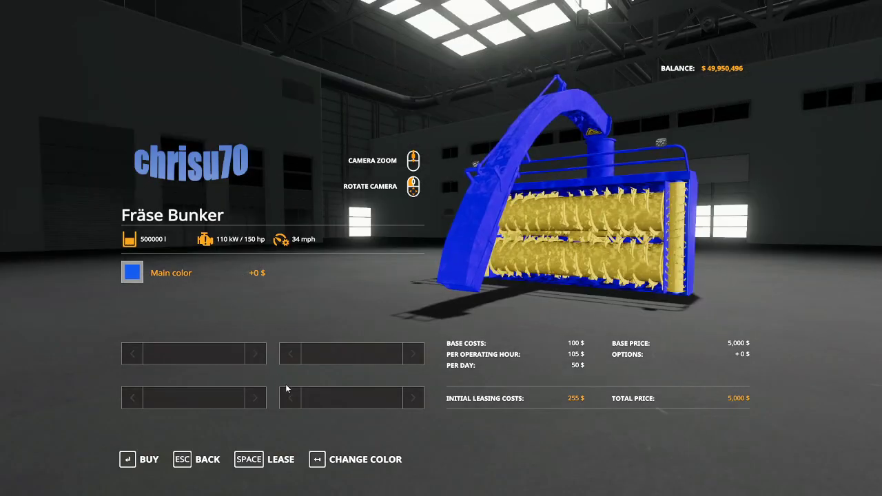
pyautogui.click(257, 462)
pyautogui.click(321, 316)
pyautogui.click(321, 316)
pyautogui.click(211, 456)
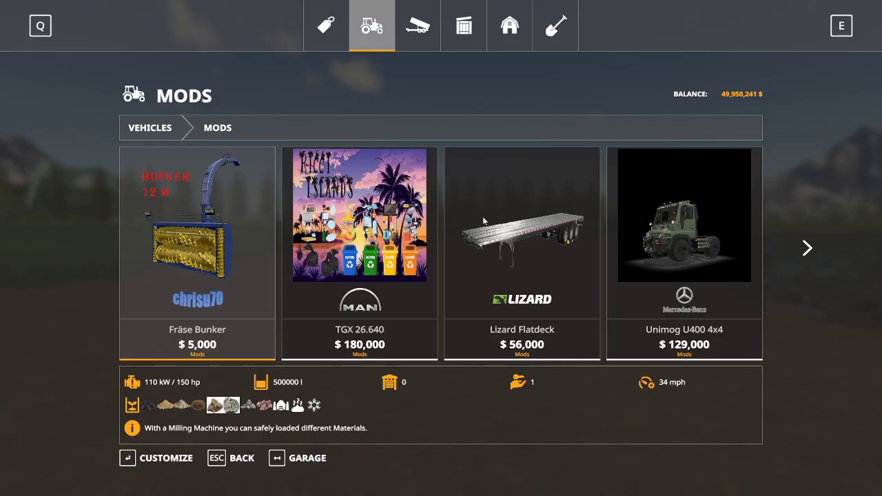
# - Lease the Mercedes-Benz Unimog U400 4x4 in its default configuration with the Standard wheel setup
pyautogui.click(648, 245)
pyautogui.click(648, 245)
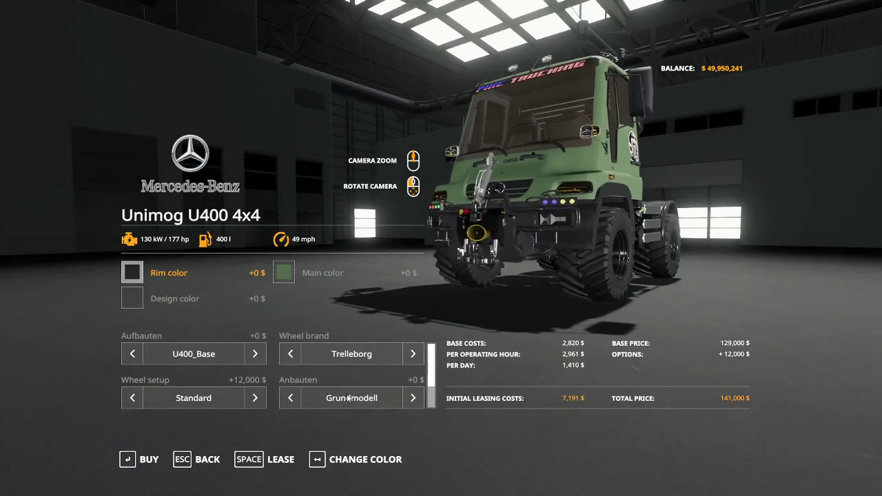
pyautogui.click(280, 461)
pyautogui.click(321, 317)
pyautogui.click(321, 317)
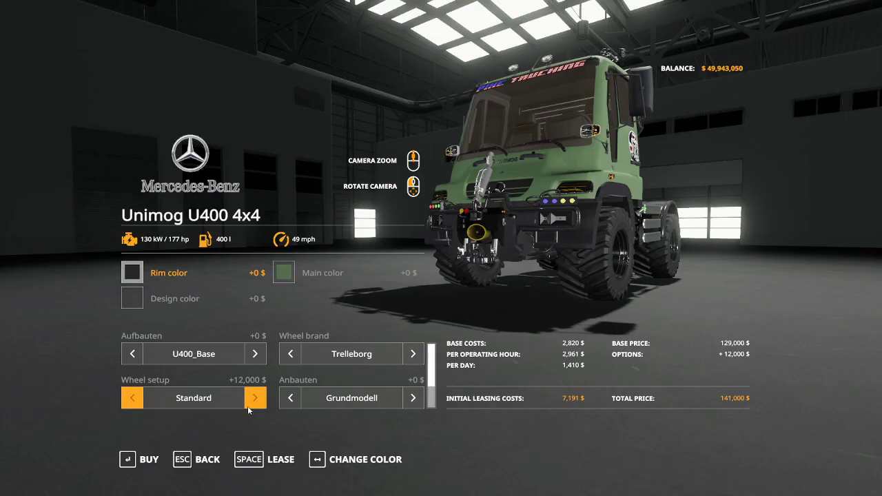
pyautogui.click(211, 459)
# - Lease the Strautmann AR_SEK 802_UNIMOG U400 4x4 tipper body configured with Capacity 500000 and no cover
pyautogui.scroll(-2, 591, 248)
pyautogui.click(538, 252)
pyautogui.click(539, 252)
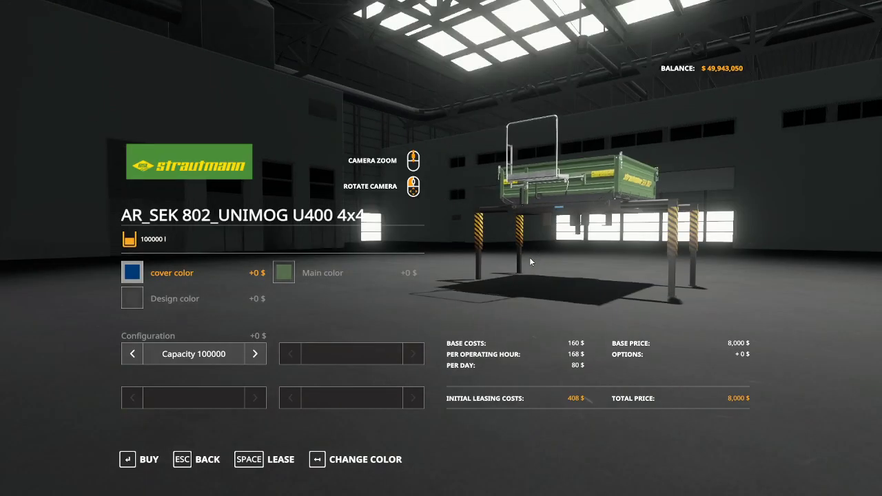
pyautogui.click(255, 354)
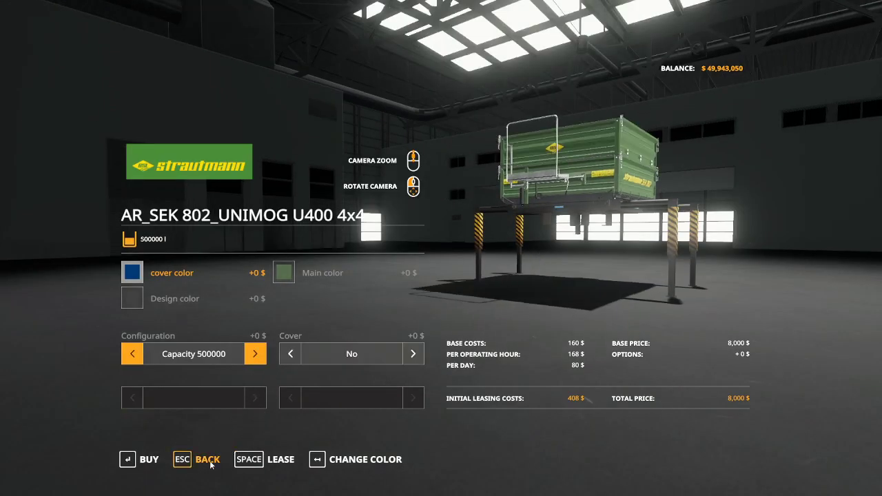
pyautogui.click(280, 459)
pyautogui.click(314, 318)
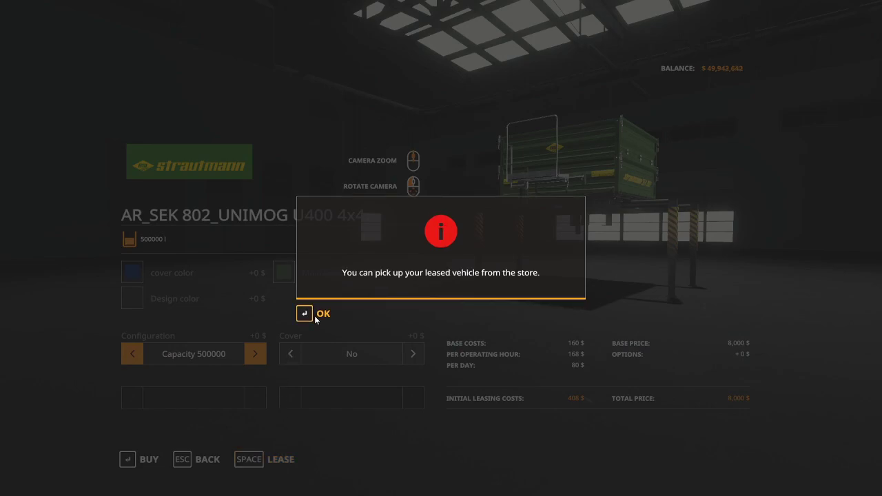
pyautogui.click(315, 315)
pyautogui.click(204, 456)
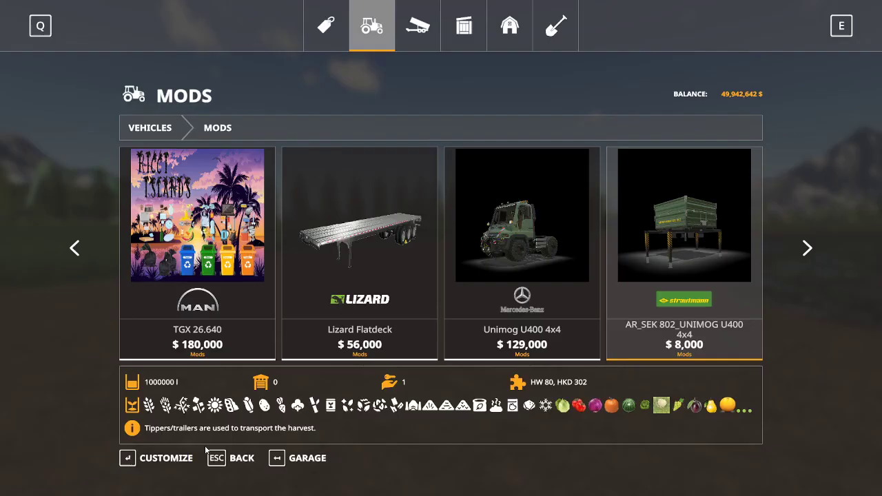
# - Lease the green MAN TGX 26.640 garbage truck with its default main color
pyautogui.click(184, 273)
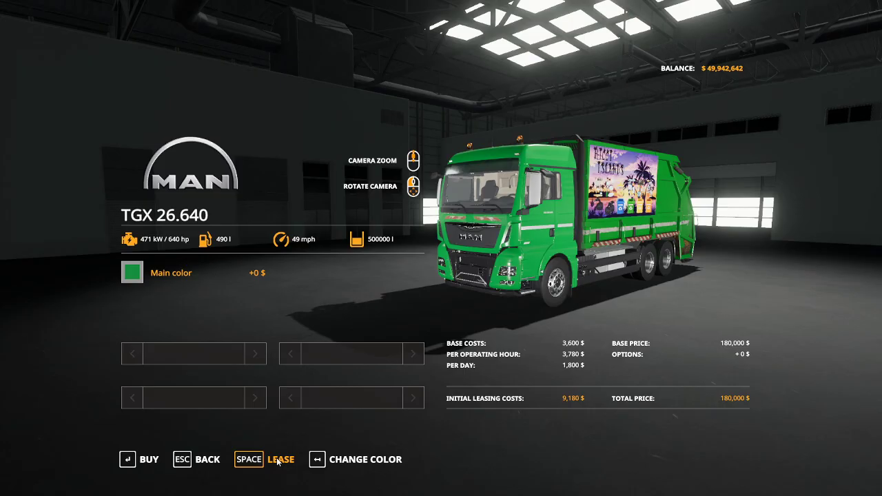
pyautogui.click(279, 460)
pyautogui.click(324, 315)
pyautogui.click(321, 315)
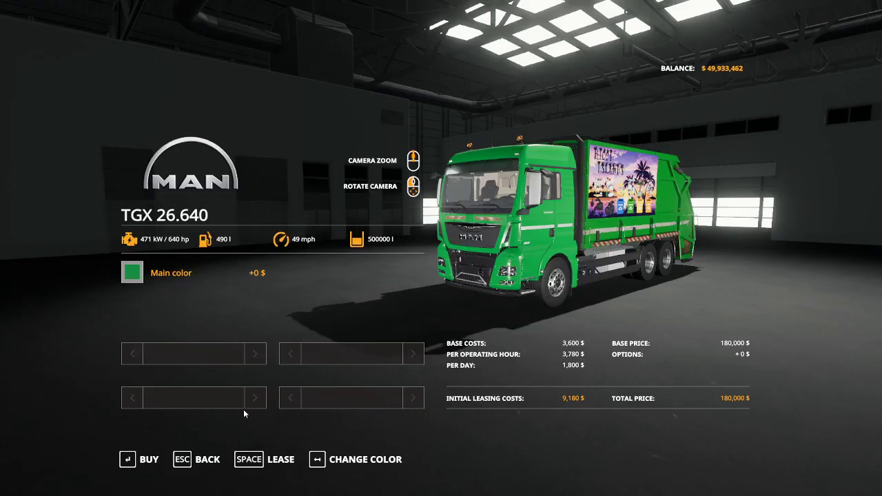
pyautogui.click(207, 460)
# - Lease the URAL 4320-60 ACV/ATZ Liquid tanker with the ACV-10N tank type and leave the store
pyautogui.scroll(-3, 419, 267)
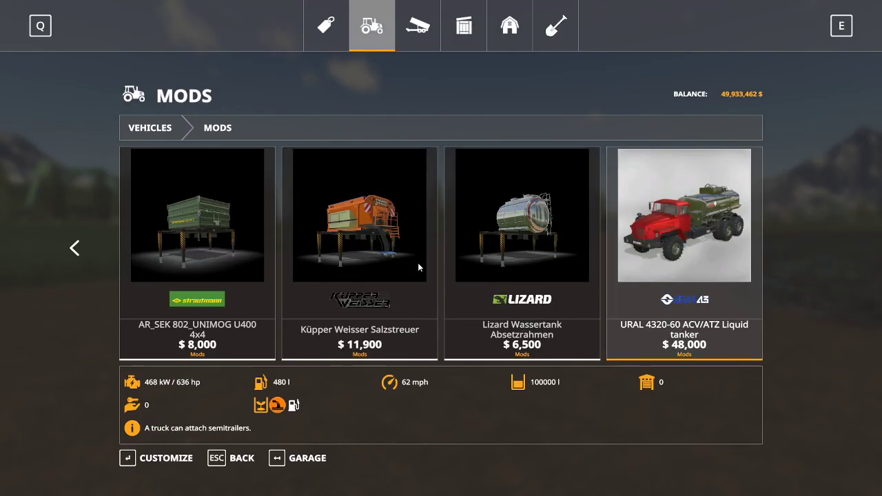
pyautogui.click(649, 260)
pyautogui.click(281, 459)
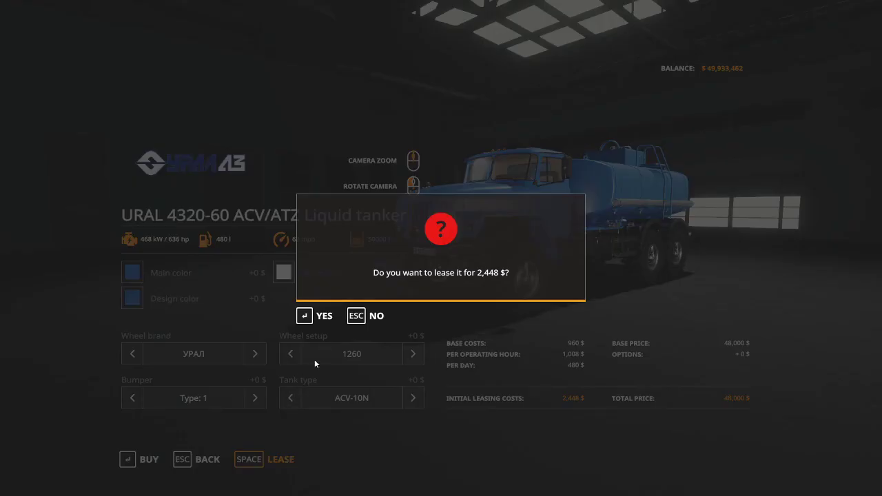
pyautogui.click(323, 316)
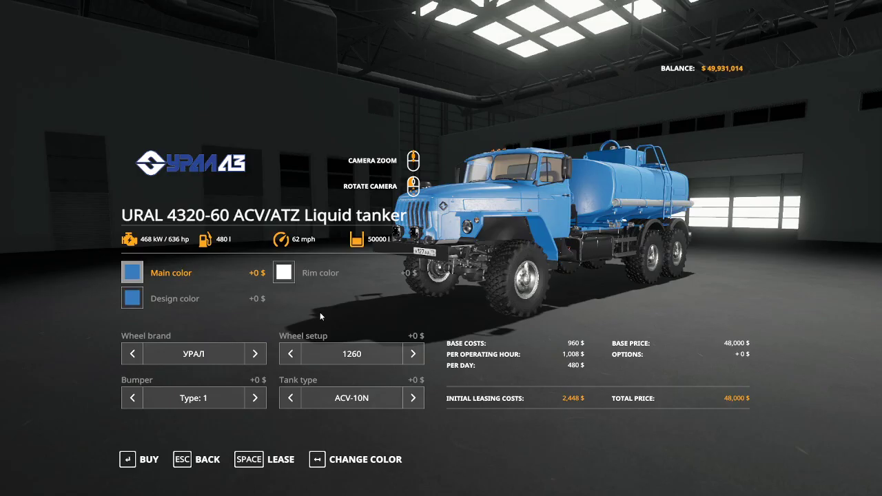
pyautogui.press('Escape')
pyautogui.press('Escape')
pyautogui.press('Escape')
# - Board the leased Unimog, attach the tipper body and the Fräse Bunker, and collect copper from the heaps
pyautogui.press('w')
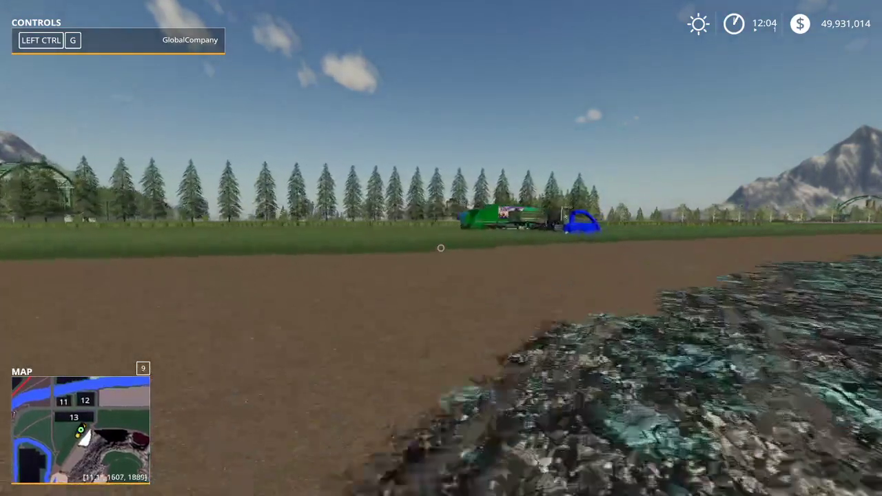
pyautogui.press('e')
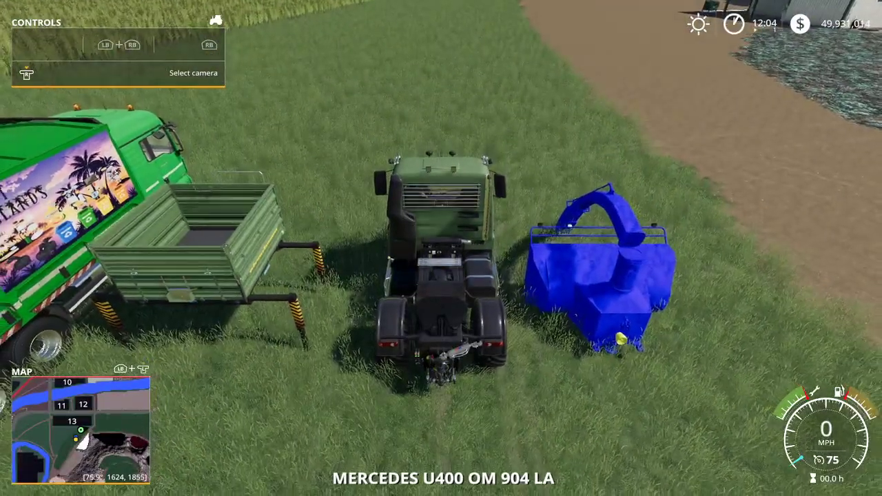
pyautogui.scroll(-5, 441, 248)
pyautogui.scroll(-3, 441, 248)
pyautogui.press('w')
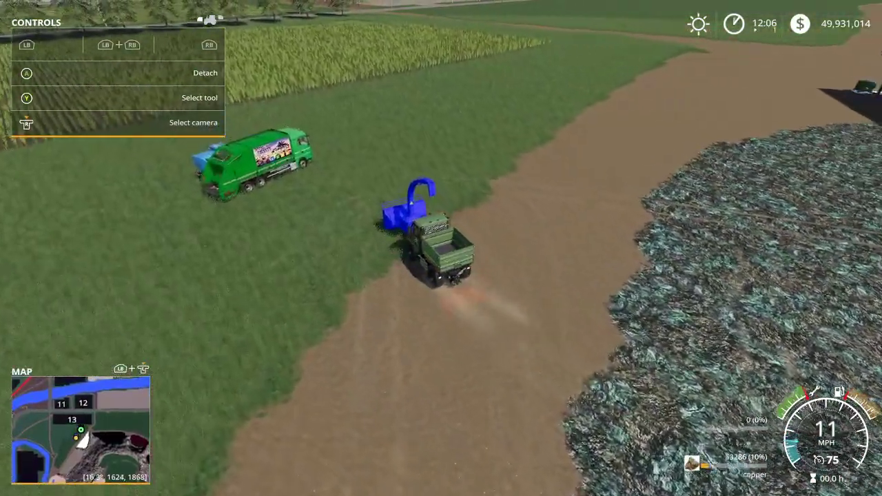
# - Leave the Unimog at the edge of the grass, switch to the MAN TGX 26.640 and drive it off
pyautogui.press('e')
pyautogui.press('Tab')
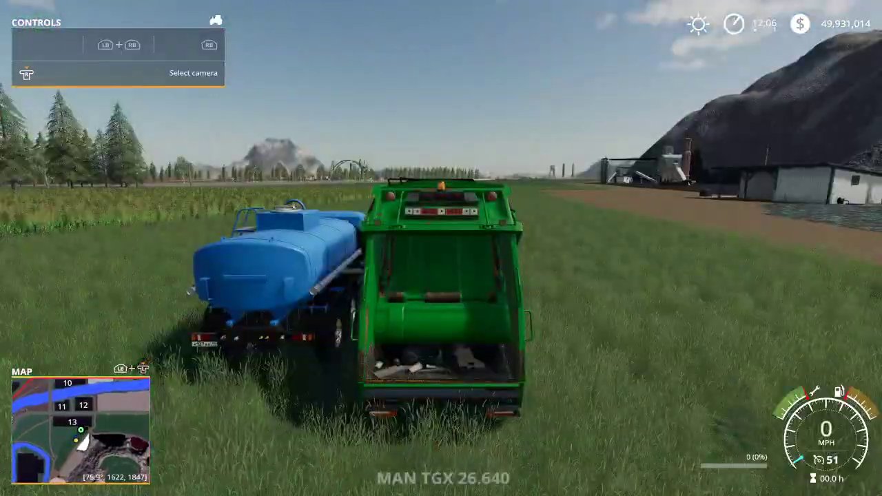
pyautogui.scroll(-10, 441, 248)
pyautogui.press('w')
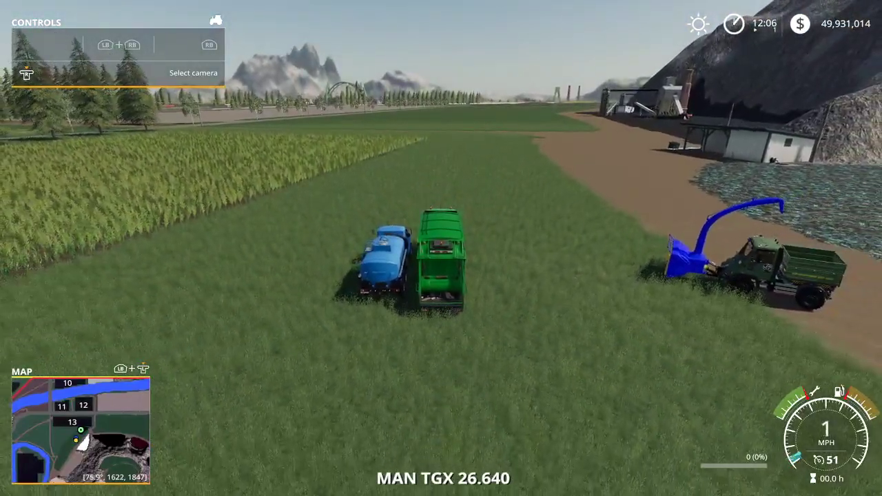
pyautogui.press('d')
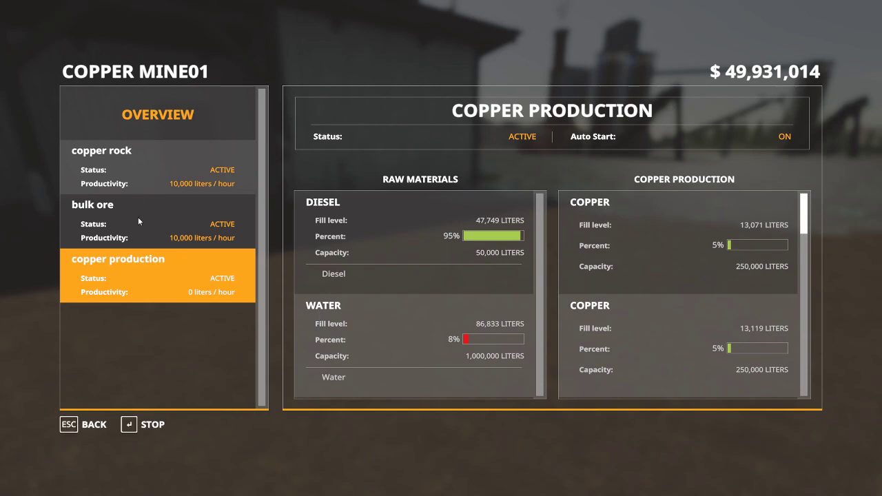
# - Check the bulk ore line's raw materials and outputs at the copper mine, and walk back along the copper ground
pyautogui.click(138, 218)
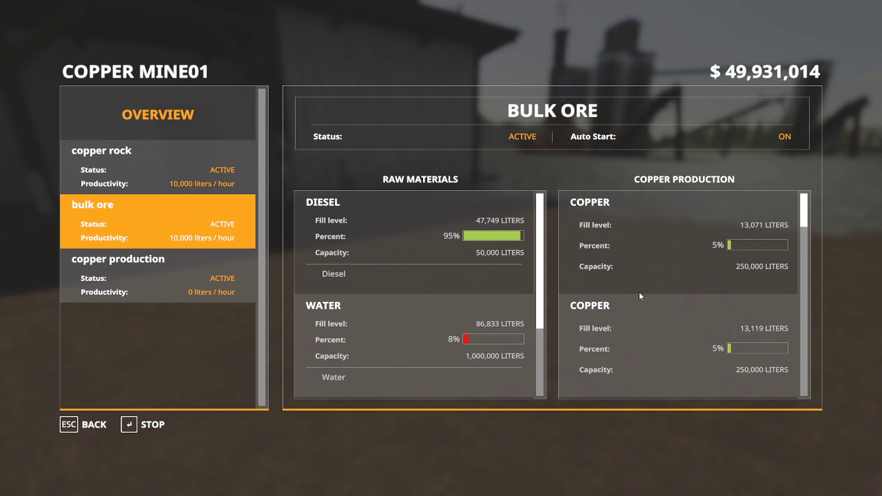
pyautogui.scroll(-5, 639, 291)
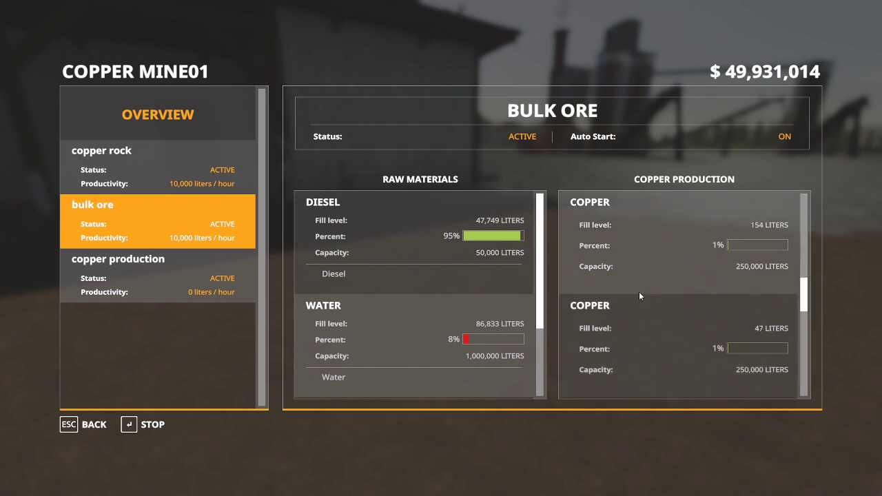
pyautogui.press('Escape')
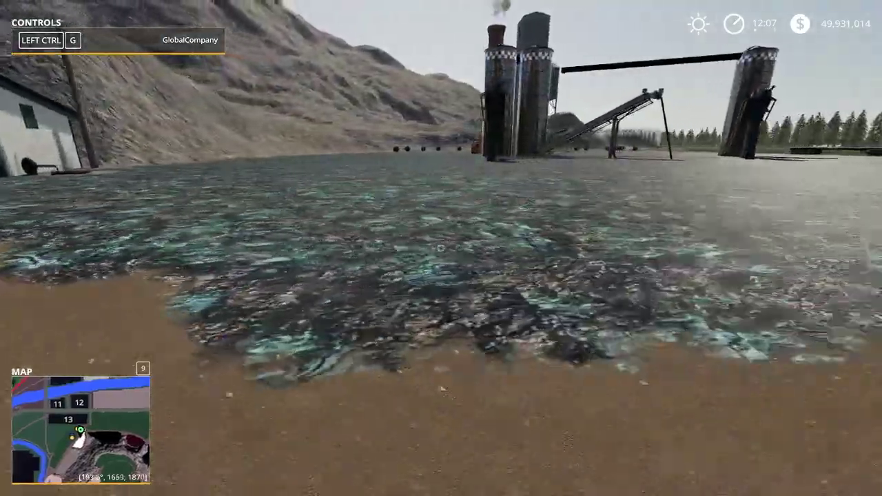
pyautogui.press('w')
pyautogui.press('d')
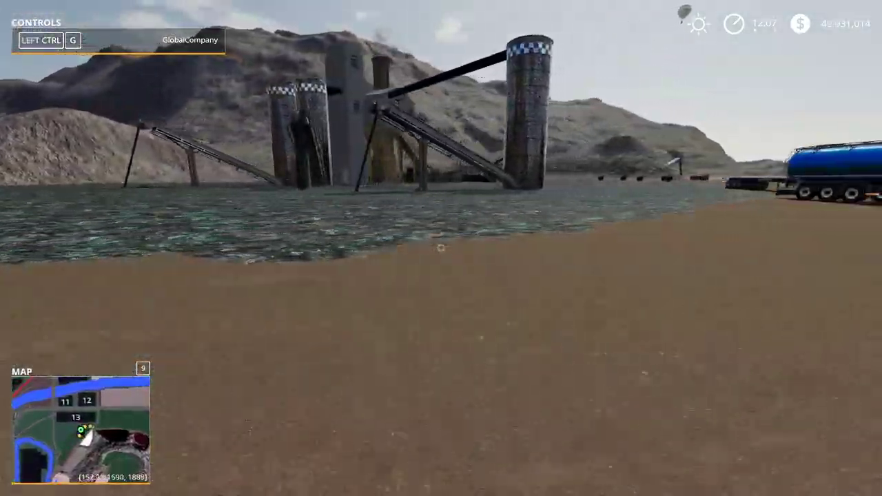
# - End the current game without saving and quit Farming Simulator 19 to the desktop
pyautogui.press('Escape')
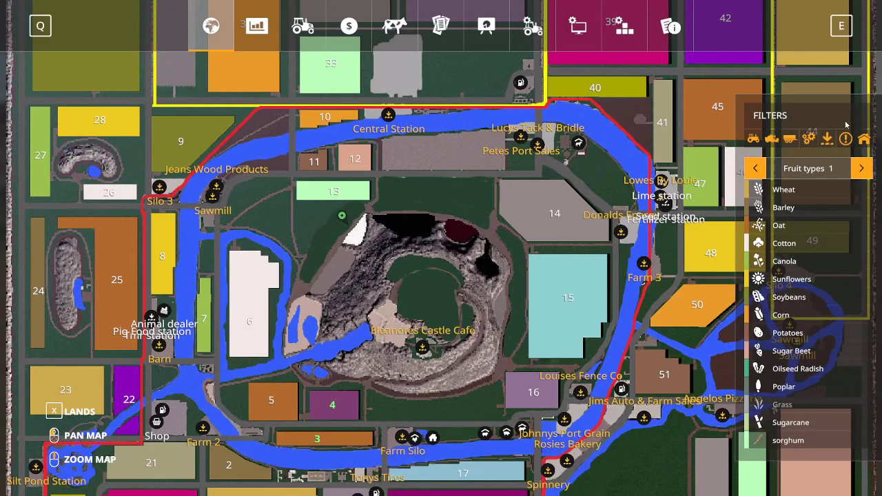
pyautogui.click(532, 25)
pyautogui.click(284, 446)
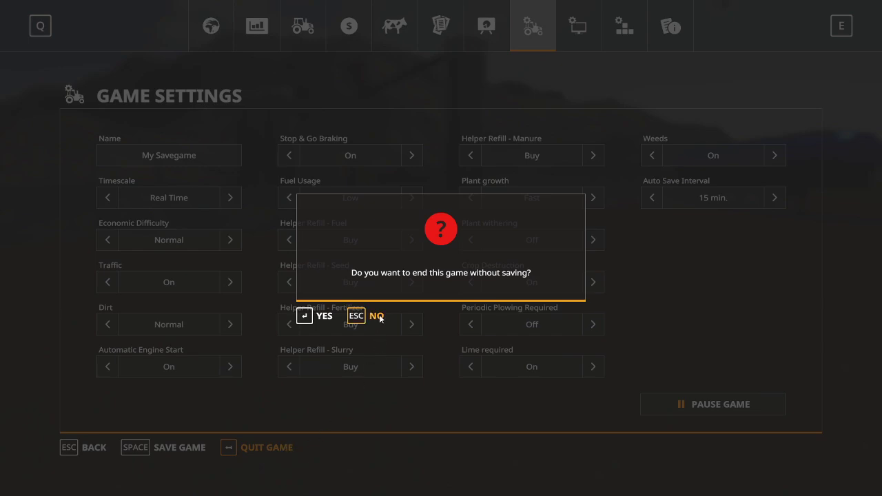
pyautogui.press('Return')
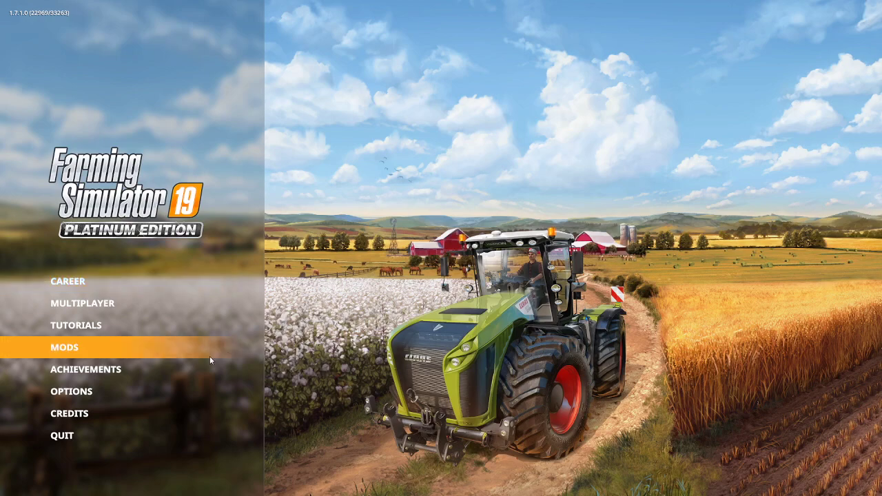
pyautogui.click(67, 439)
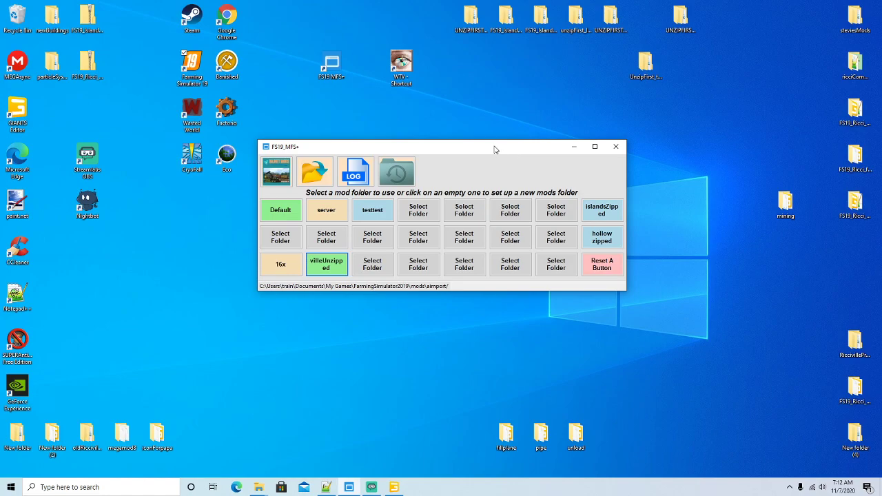
# - Select the hollow zipped mods folder in FS19_MFS+ and launch Farming Simulator 19
pyautogui.click(593, 242)
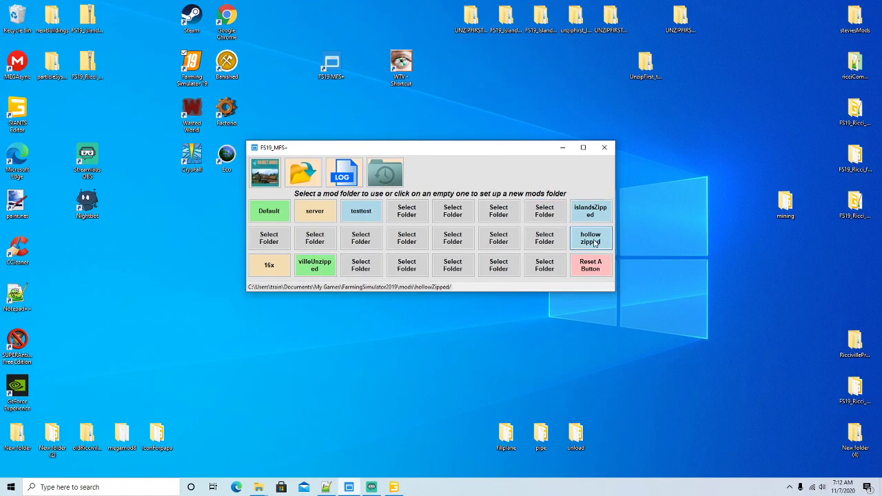
pyautogui.rightClick(193, 72)
pyautogui.click(207, 78)
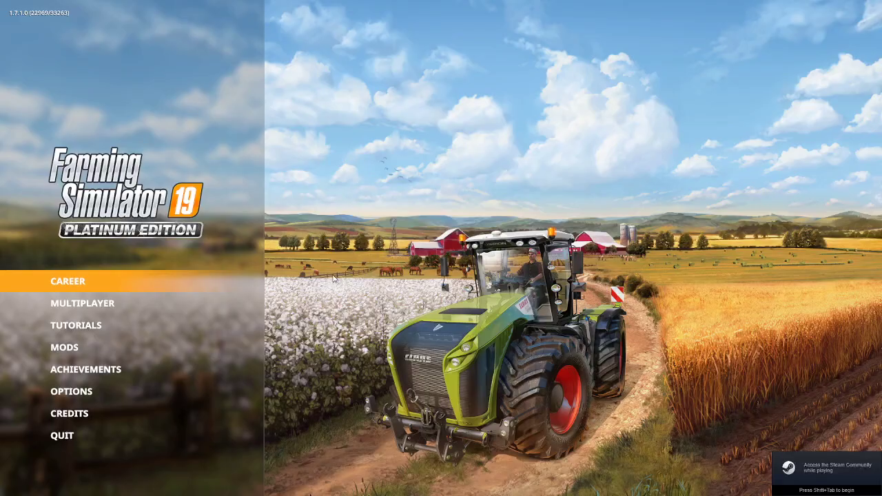
# - Load Savegame 2 on the FS19_Riccis_Hollow map with all mods and DLC selected
pyautogui.click(99, 281)
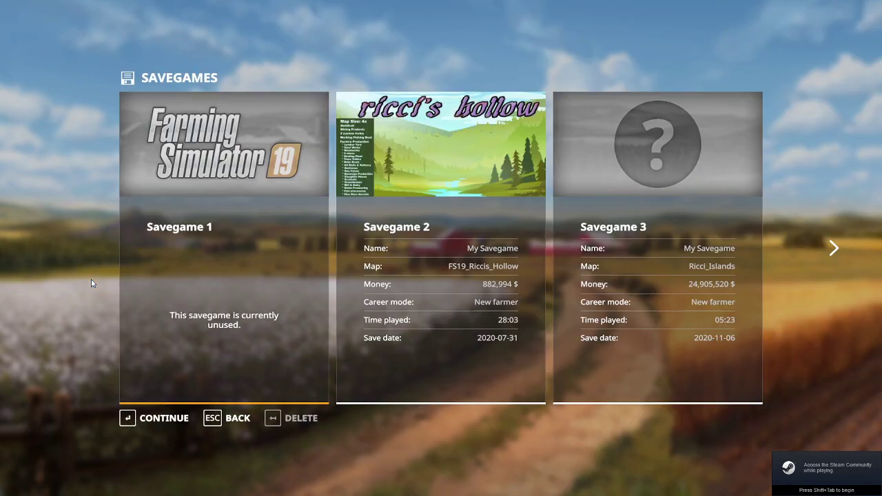
pyautogui.click(414, 310)
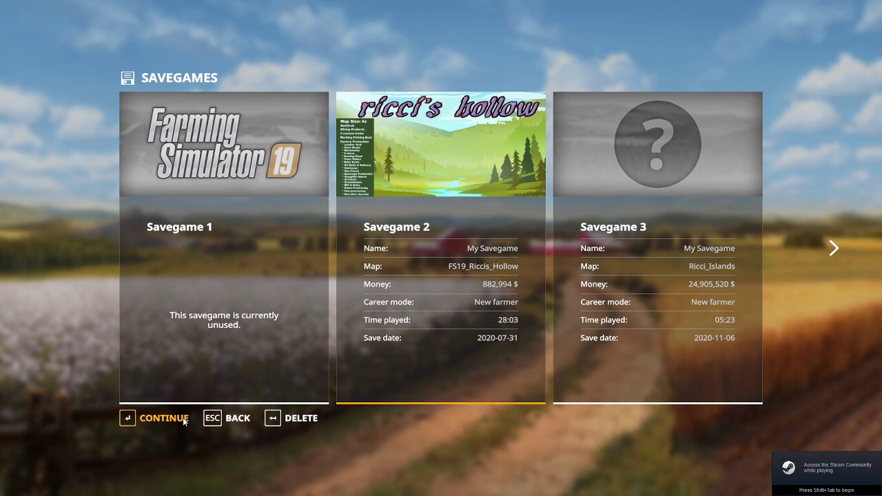
pyautogui.click(165, 419)
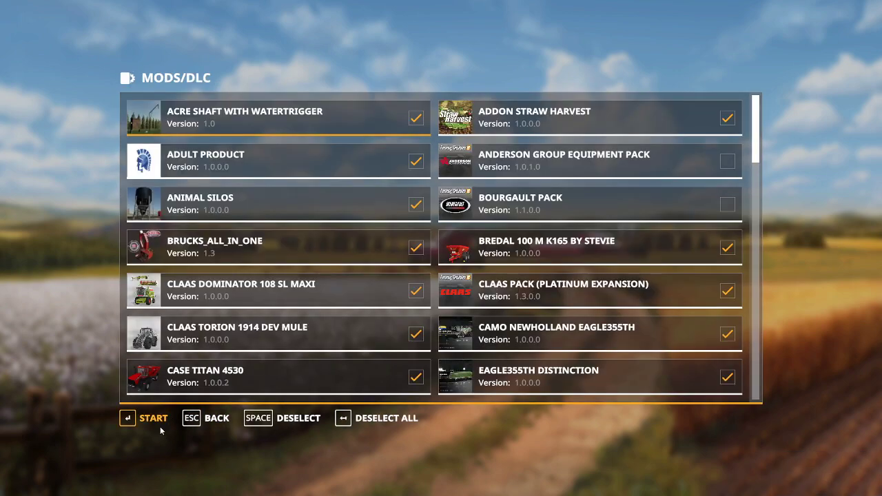
pyautogui.click(360, 418)
pyautogui.click(355, 419)
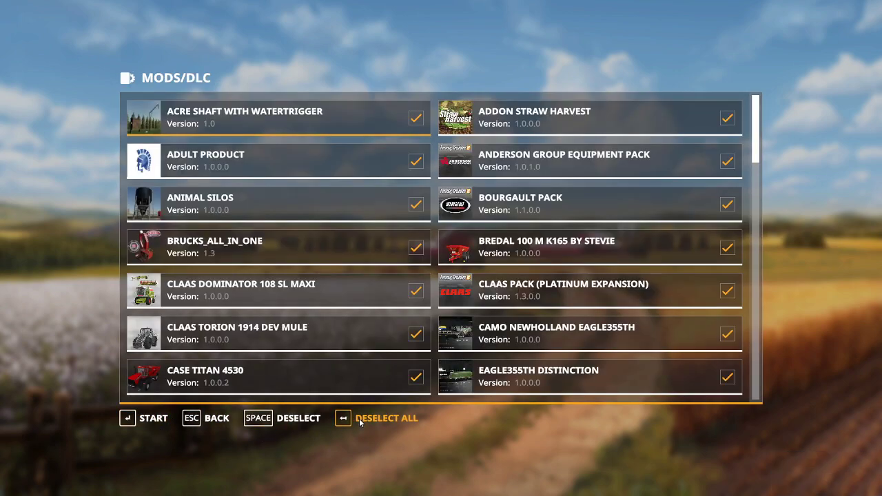
pyautogui.click(151, 422)
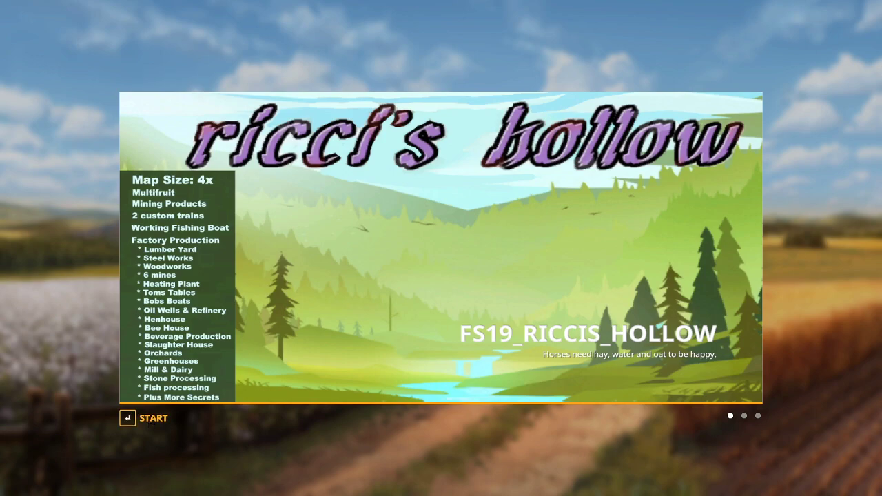
# - Start the loaded Ricci's Hollow savegame and survey the map's fields, mines and production sites
pyautogui.click(149, 420)
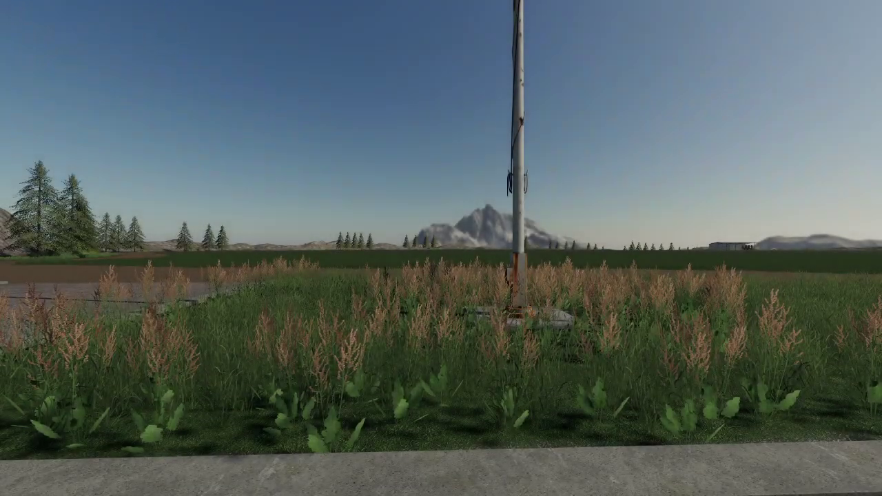
pyautogui.press('space')
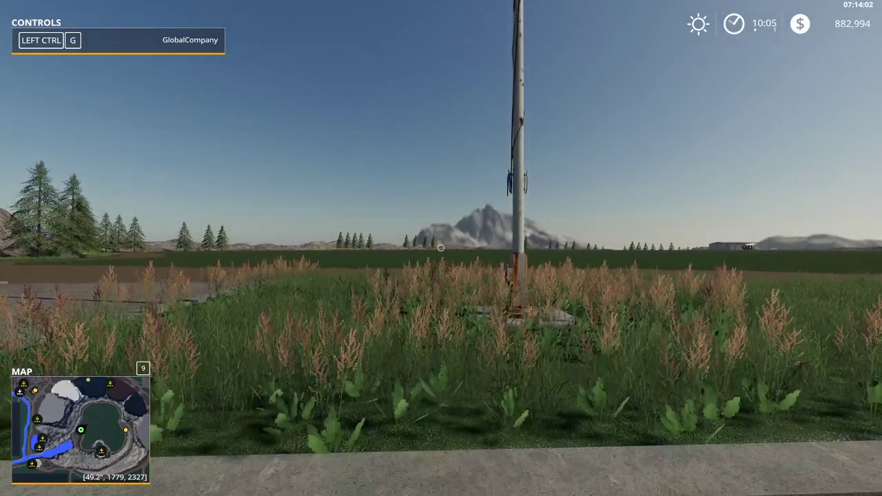
pyautogui.press('Escape')
pyautogui.scroll(-3, 149, 425)
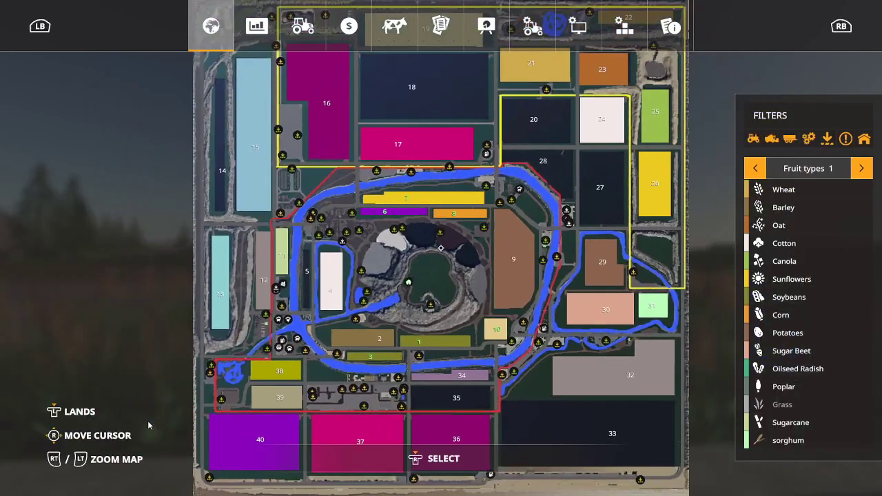
pyautogui.scroll(-2, 148, 425)
pyautogui.scroll(1, 148, 425)
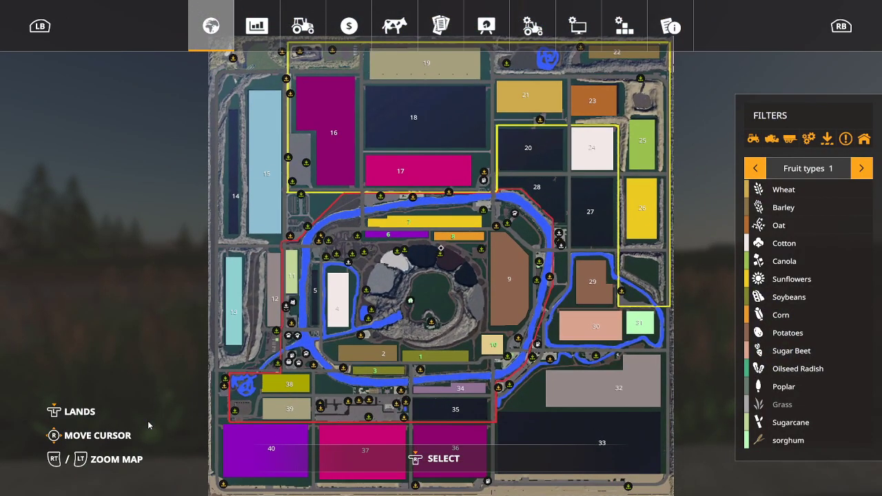
pyautogui.scroll(4, 149, 425)
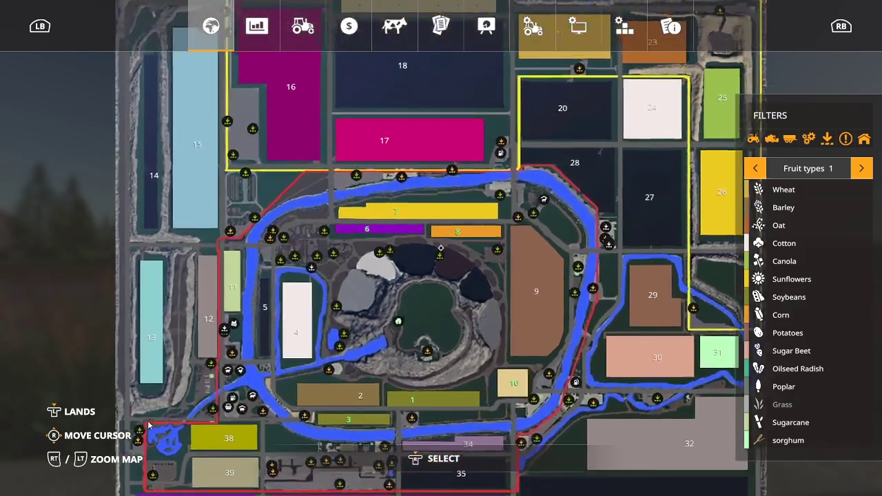
pyautogui.scroll(-2, 148, 425)
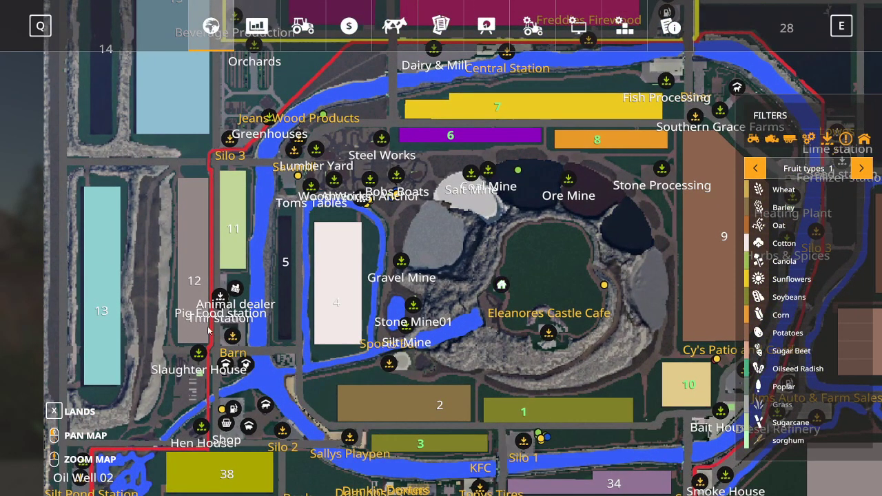
# - Visit the Lumber Yard from the map and check its inputs and production, heading out across the yard
pyautogui.moveTo(314, 153)
pyautogui.press('space')
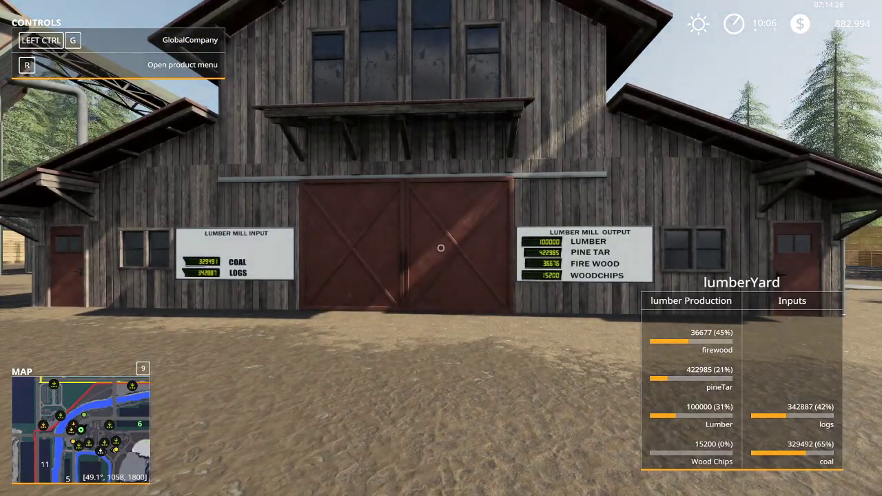
pyautogui.press('d')
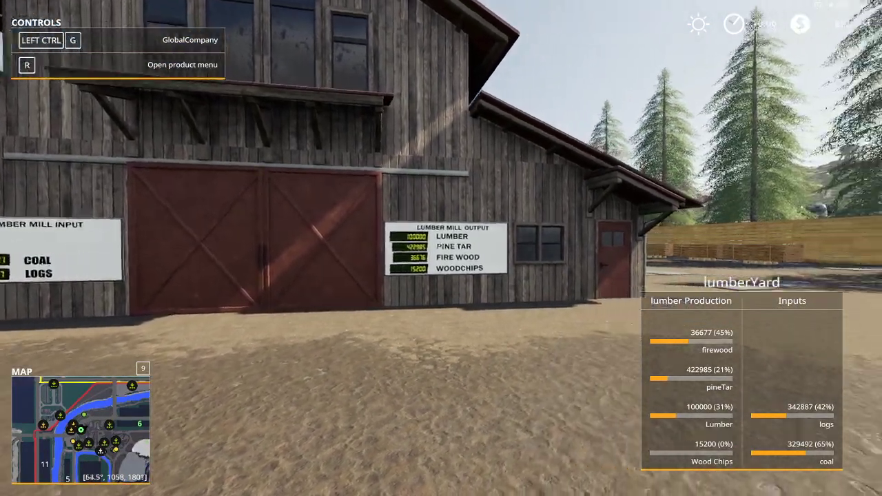
pyautogui.press('w')
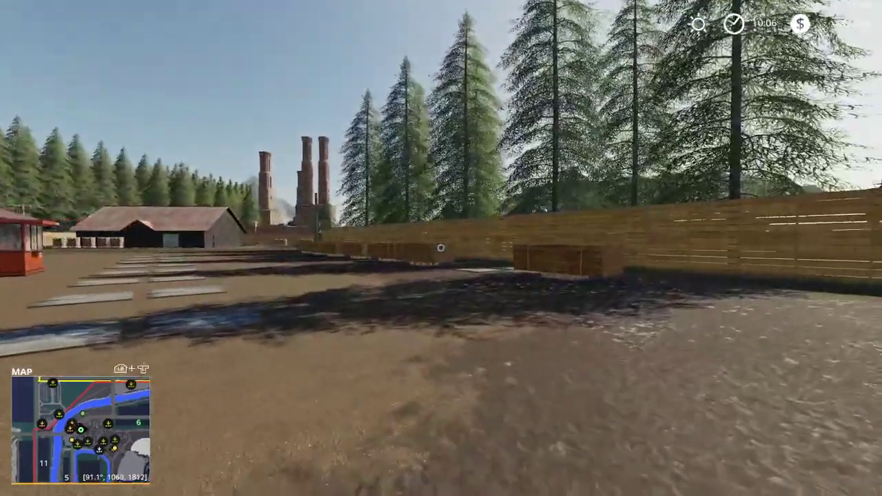
# - Enable the player speed multiplier at 4x in the Easy Development Commands, with its warning off
pyautogui.hotkey('ctrl', 'd')
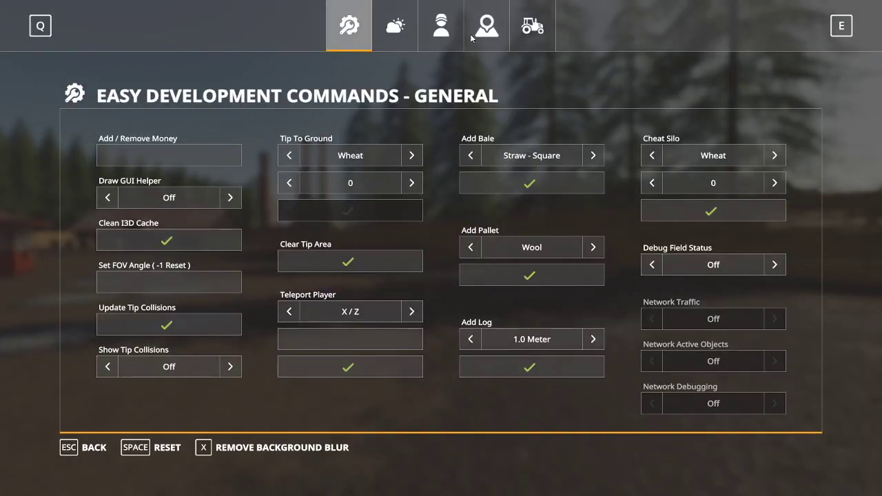
pyautogui.click(448, 31)
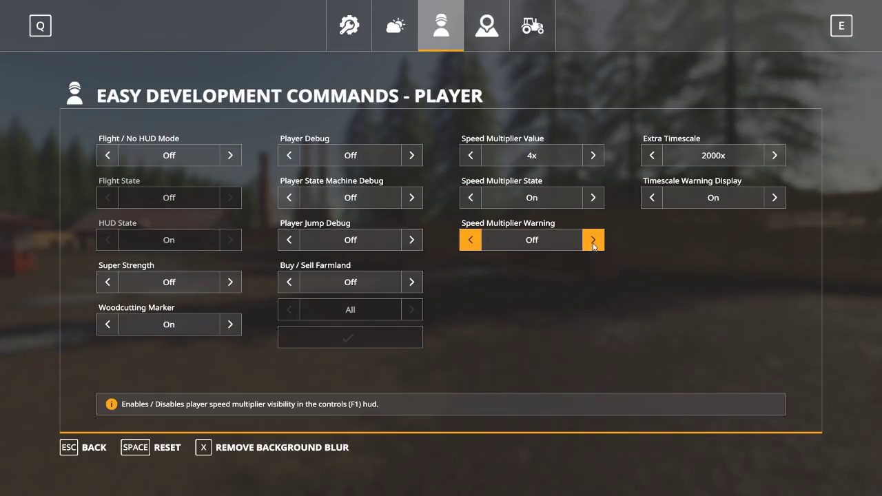
pyautogui.press('Escape')
# - Walk past the lumber crates and firewood pallets to inspect the brick Steel Works and its stacked output
pyautogui.press('w')
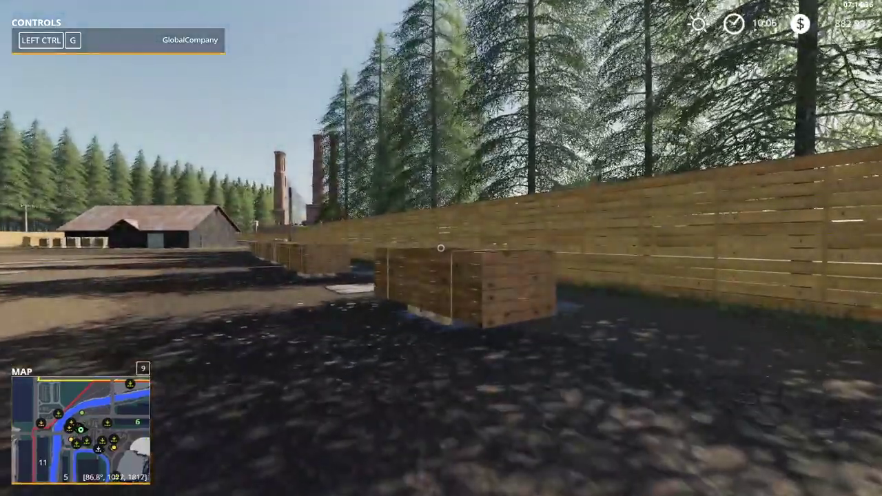
pyautogui.press('w')
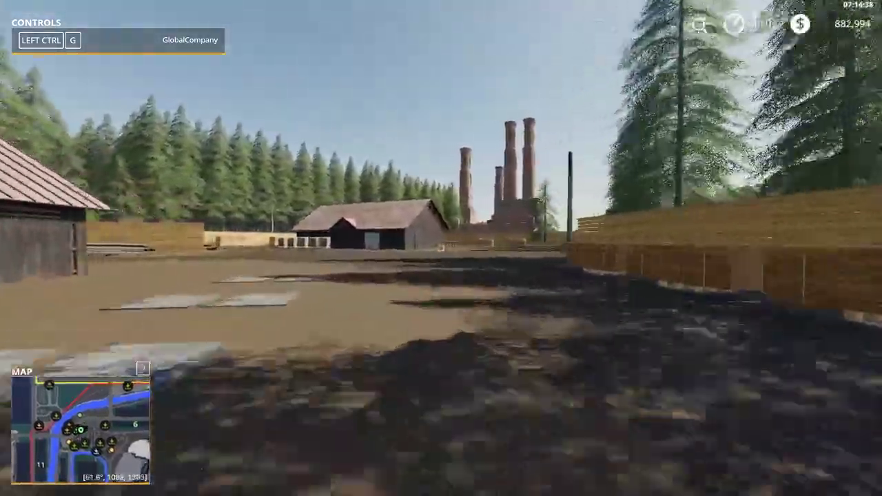
pyautogui.press('w')
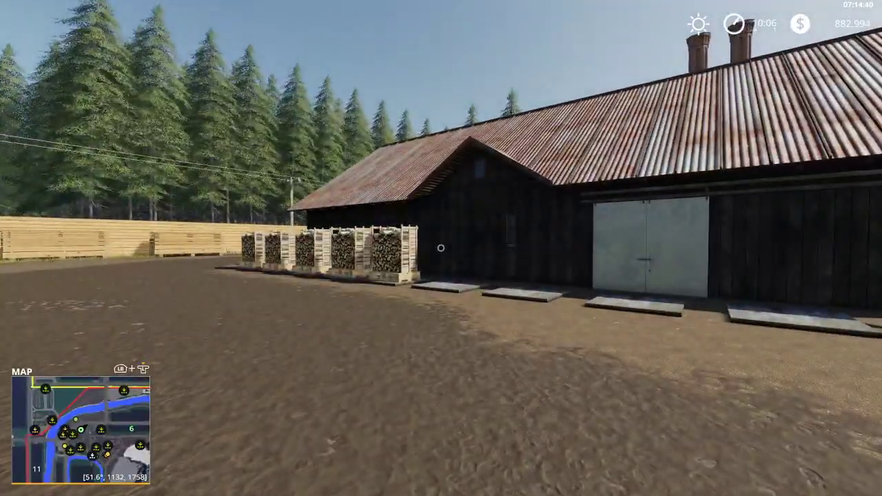
pyautogui.press('w')
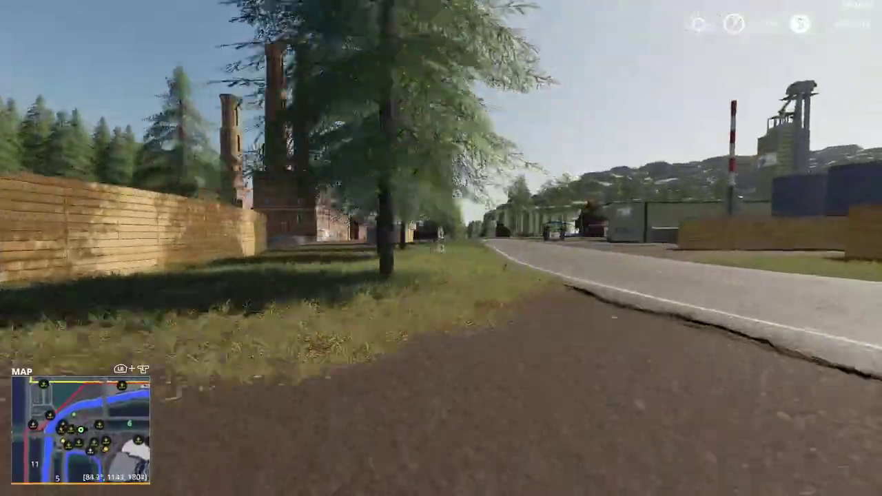
pyautogui.press('w')
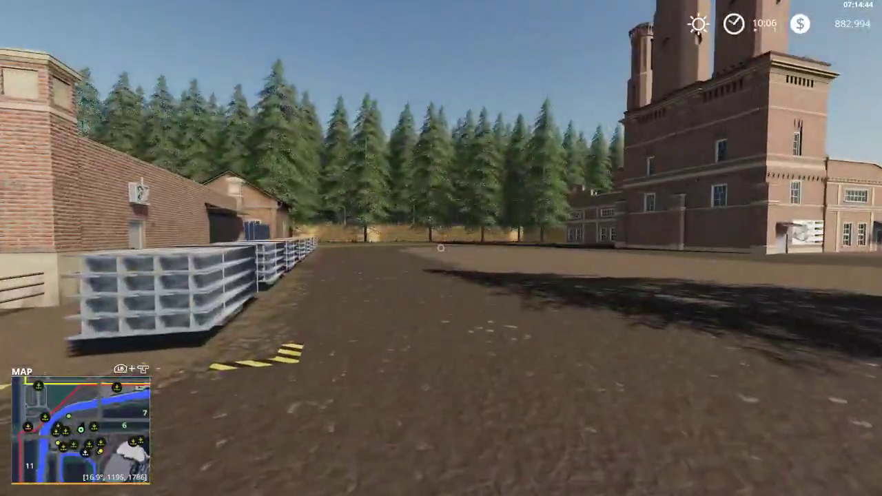
# - Cross the road to the wood production yard and check its products and raw materials
pyautogui.press('w')
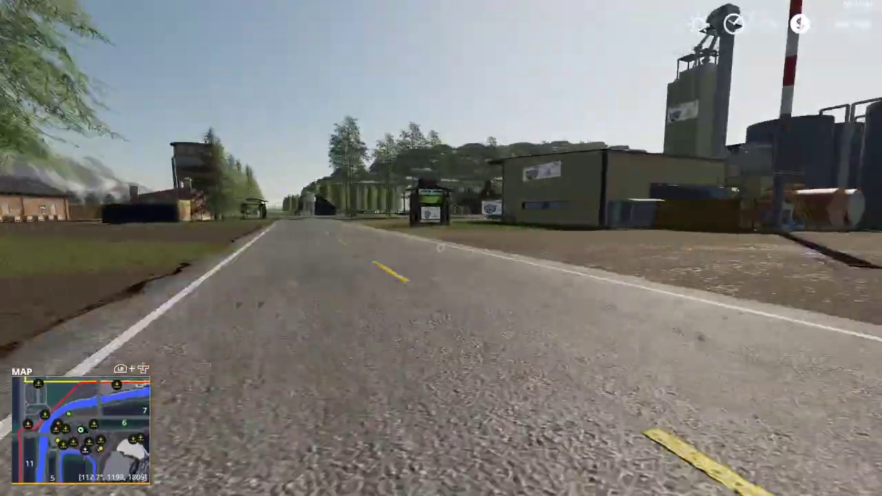
pyautogui.press('w')
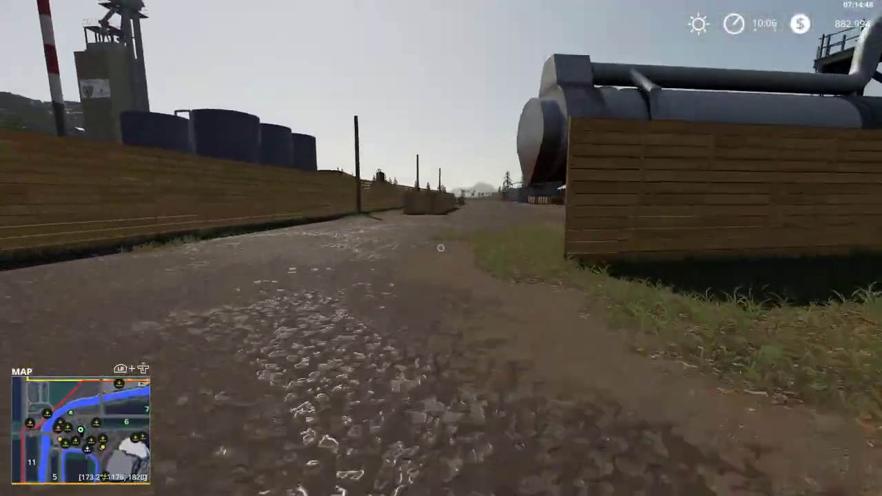
pyautogui.press('w')
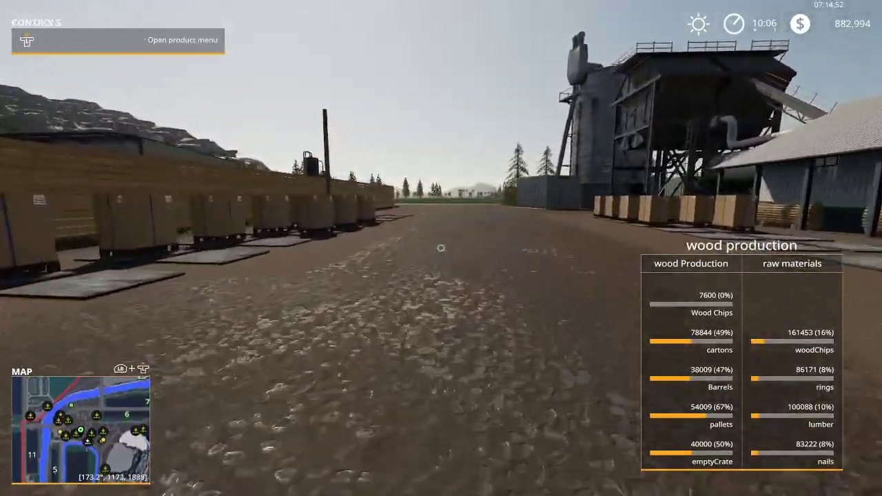
pyautogui.press('s')
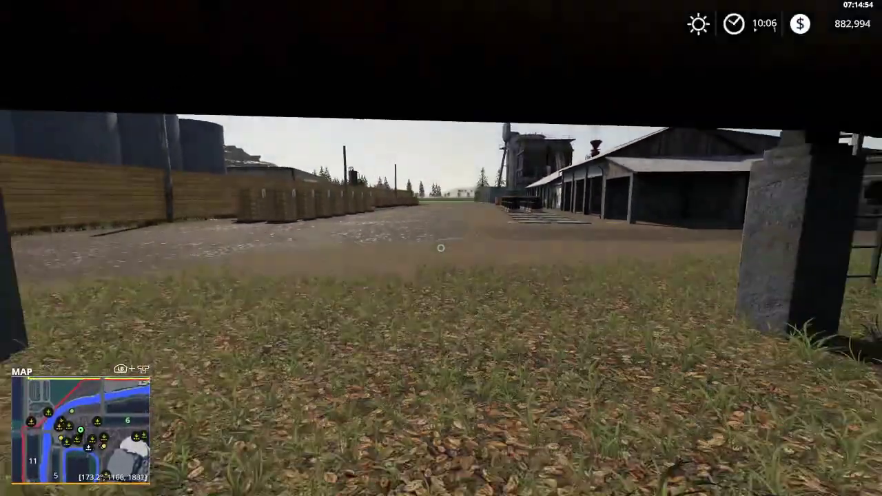
# - Walk around the wooden fence to inspect the benches and pallet spots at Toms Tables
pyautogui.press('w')
pyautogui.press('w')
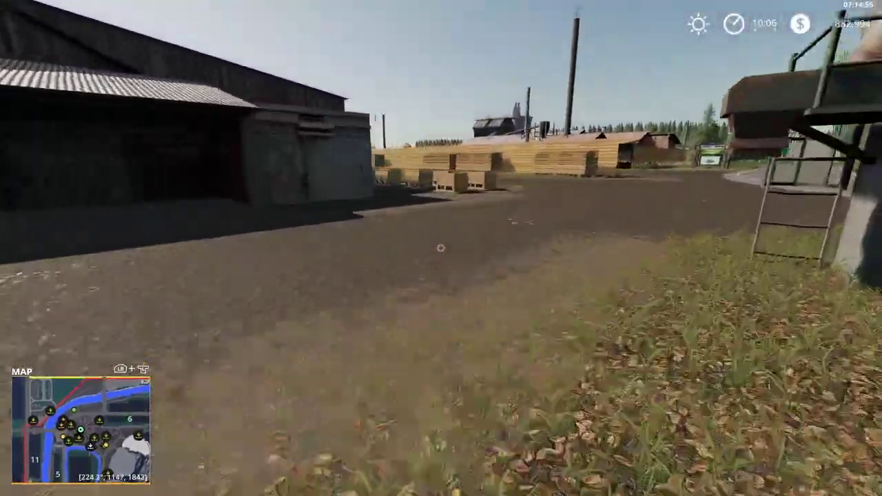
pyautogui.press('w')
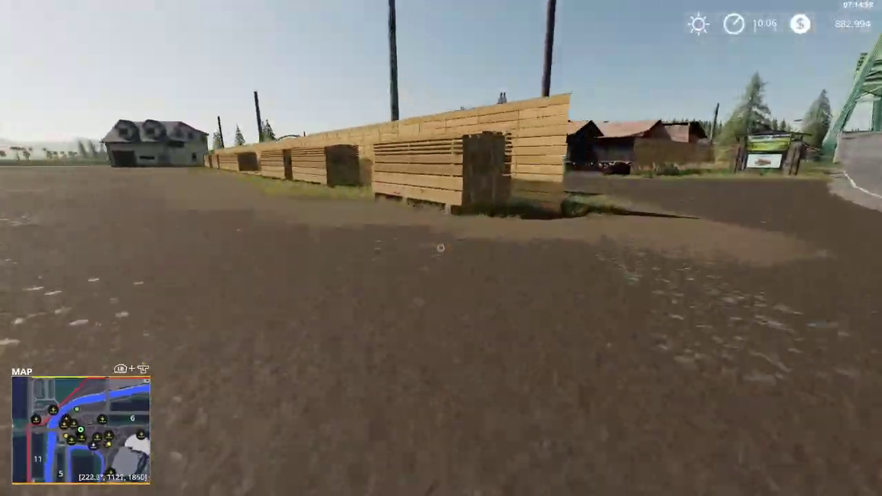
pyautogui.press('w')
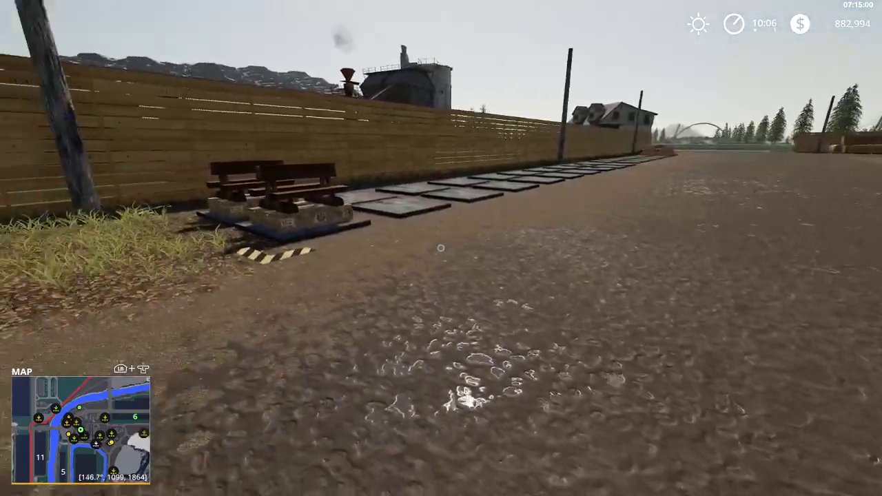
pyautogui.press('w')
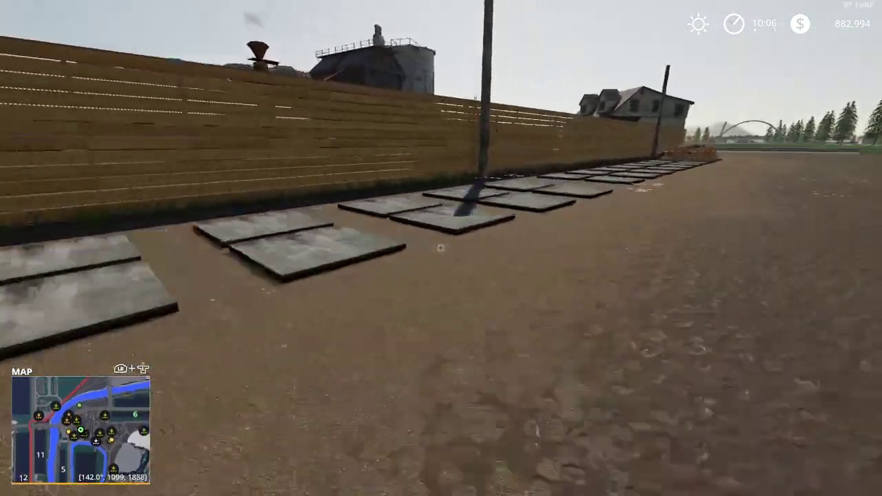
# - Follow the road to Bobs Boats and look over the surfboards and the boats on the water
pyautogui.press('w')
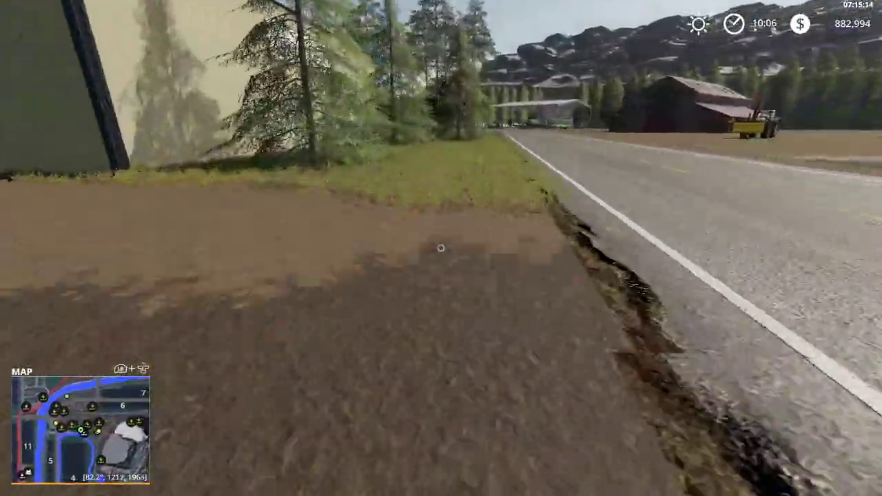
pyautogui.press('w')
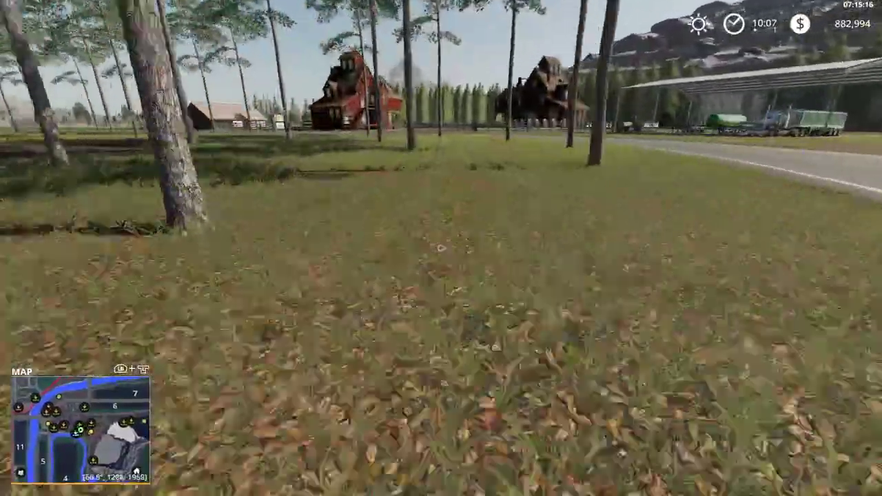
pyautogui.press('w')
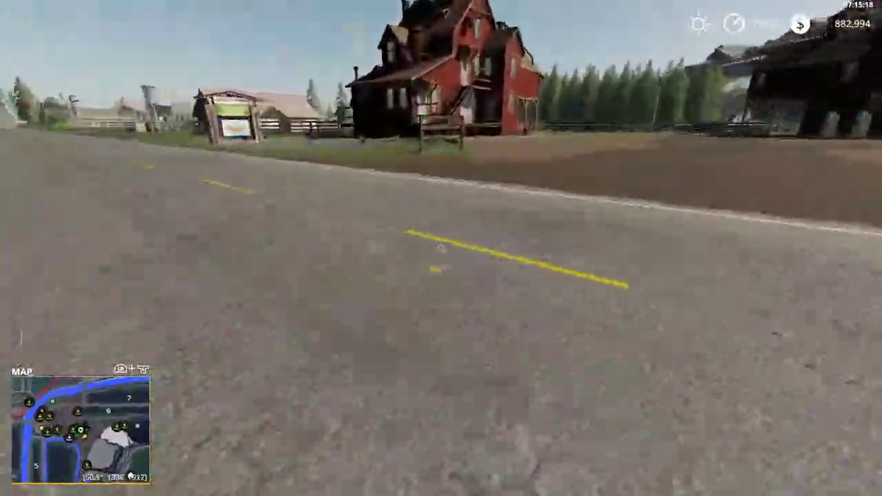
pyautogui.press('w')
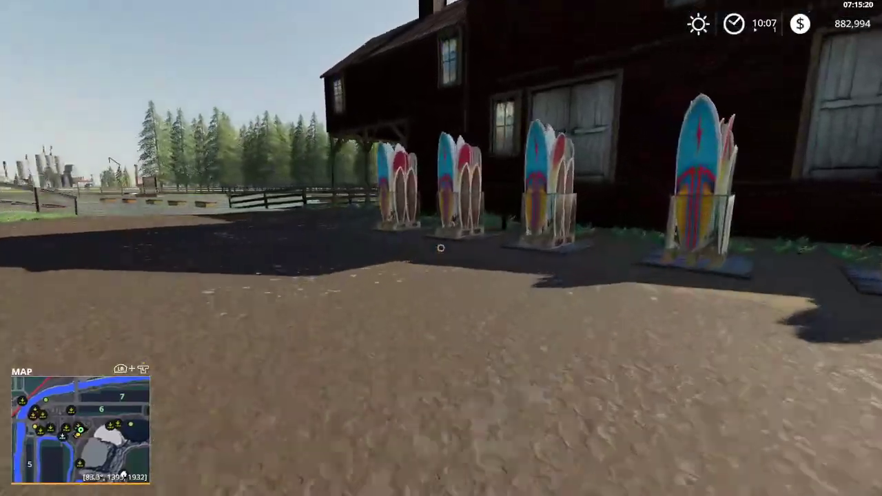
pyautogui.press('w')
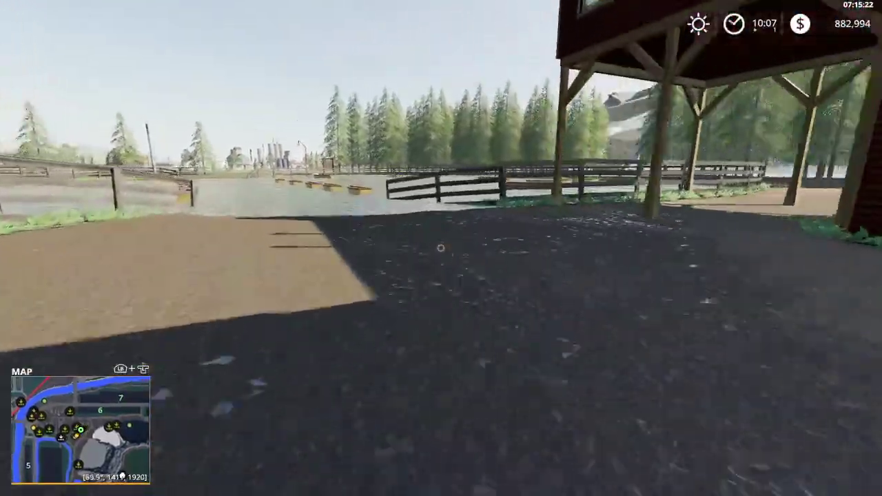
pyautogui.press('s')
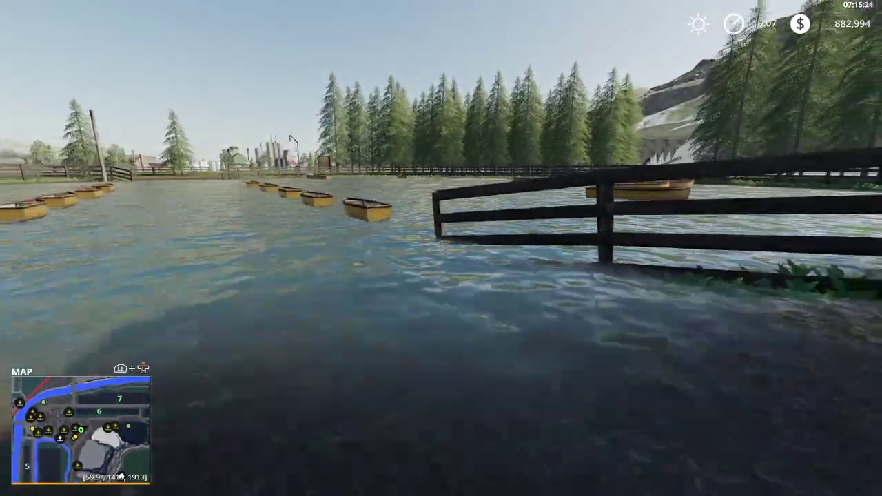
pyautogui.press('s')
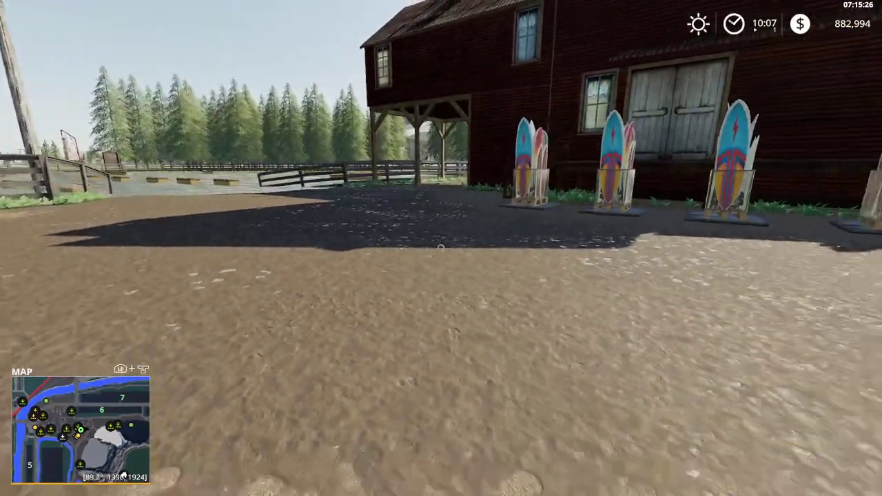
# - Quit the Ricci's Hollow game without saving and return to the main menu
pyautogui.press('Escape')
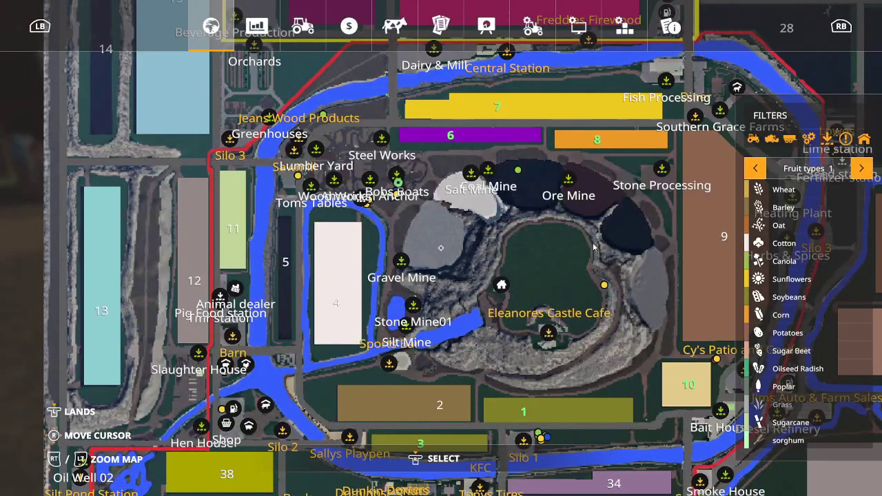
pyautogui.click(533, 26)
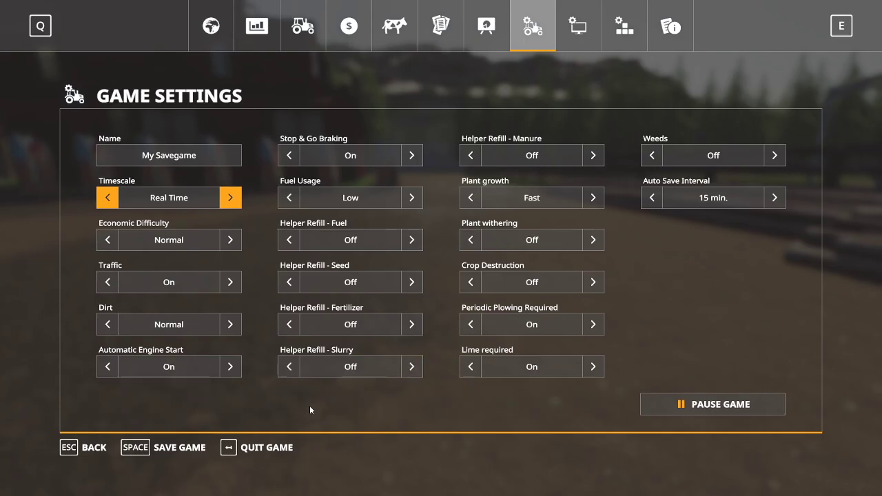
pyautogui.click(275, 447)
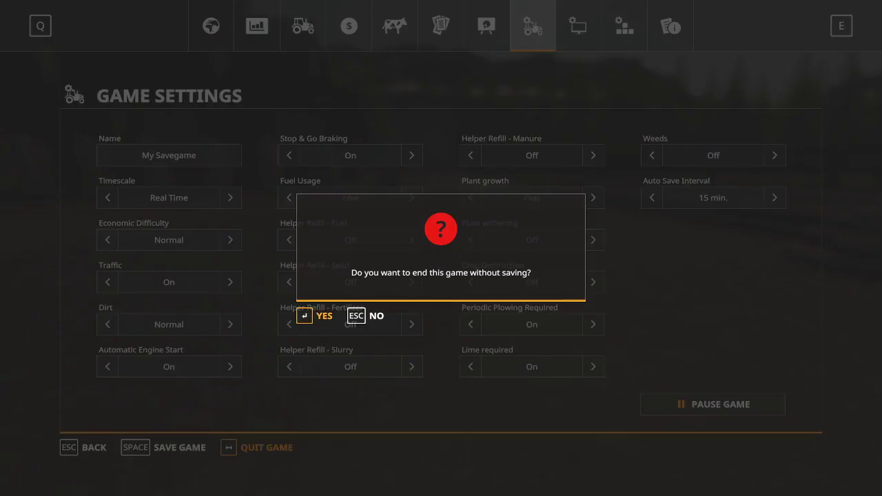
pyautogui.press('Return')
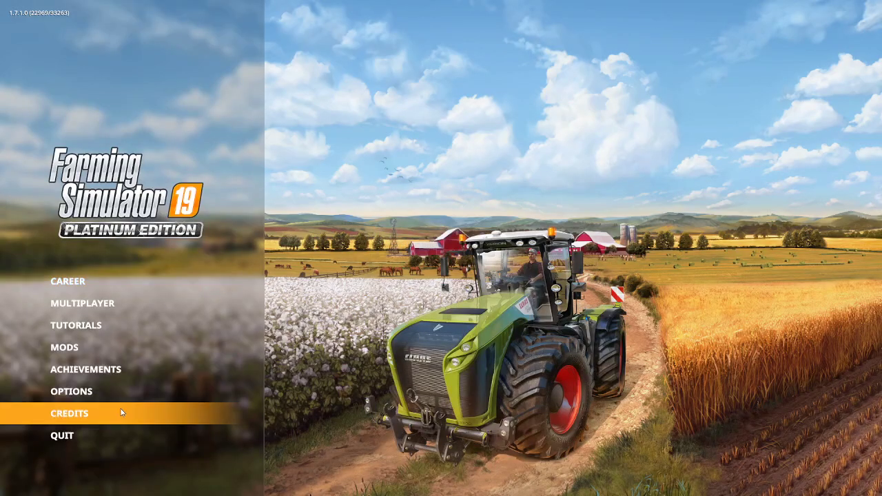
# - Exit the game to the desktop and relaunch Farming Simulator 19 with the testtest mods folder active
pyautogui.click(86, 433)
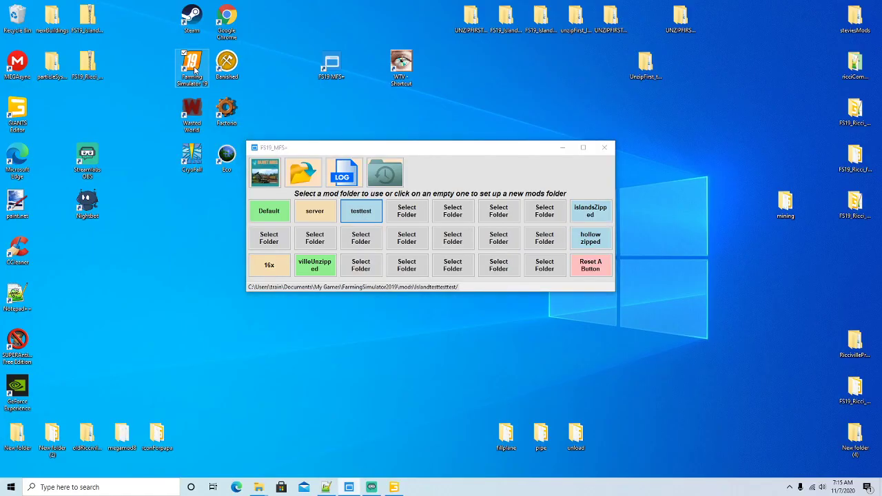
pyautogui.rightClick(195, 68)
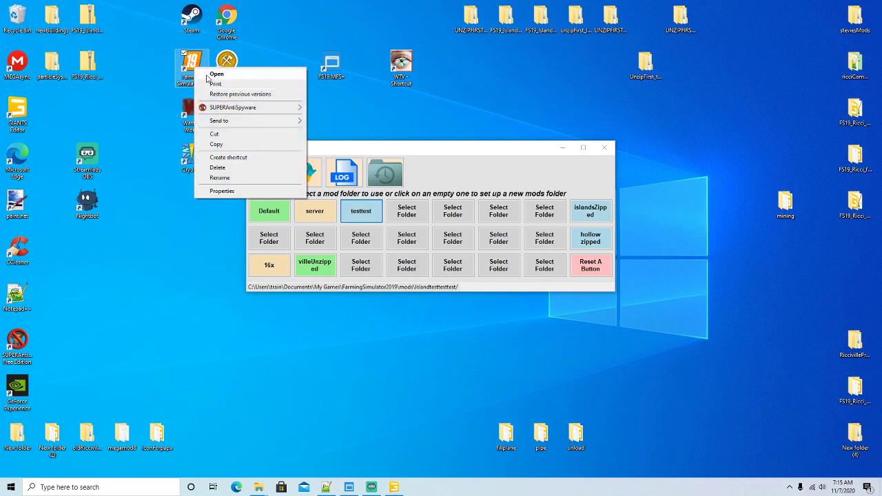
pyautogui.click(211, 74)
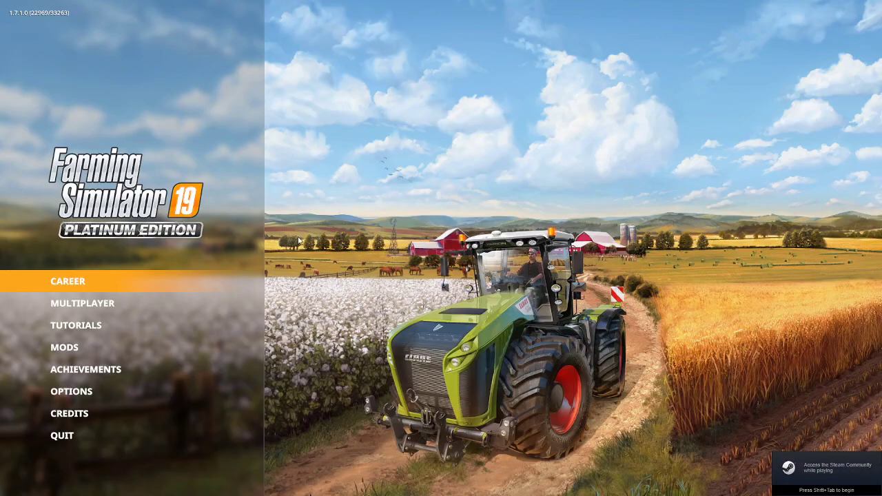
# - Load Savegame 3 on the Ricci_Islands map with its selected mods, start the game and look over the overview map
pyautogui.click(120, 278)
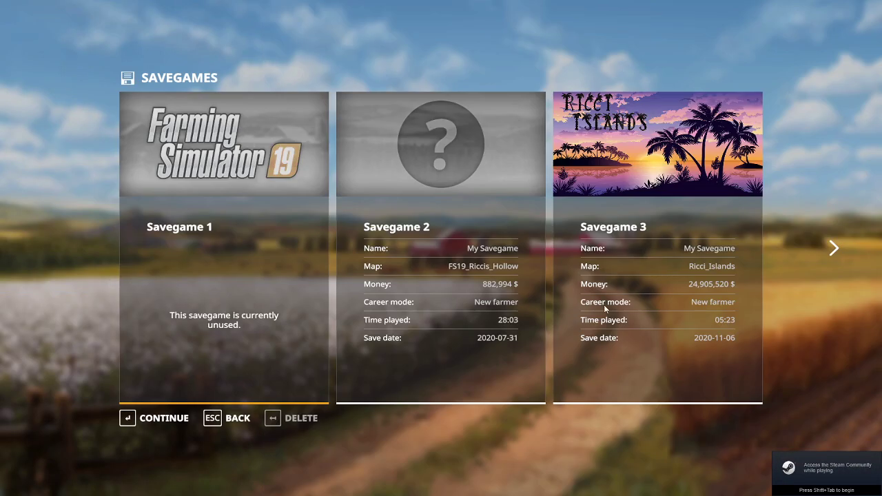
pyautogui.click(616, 323)
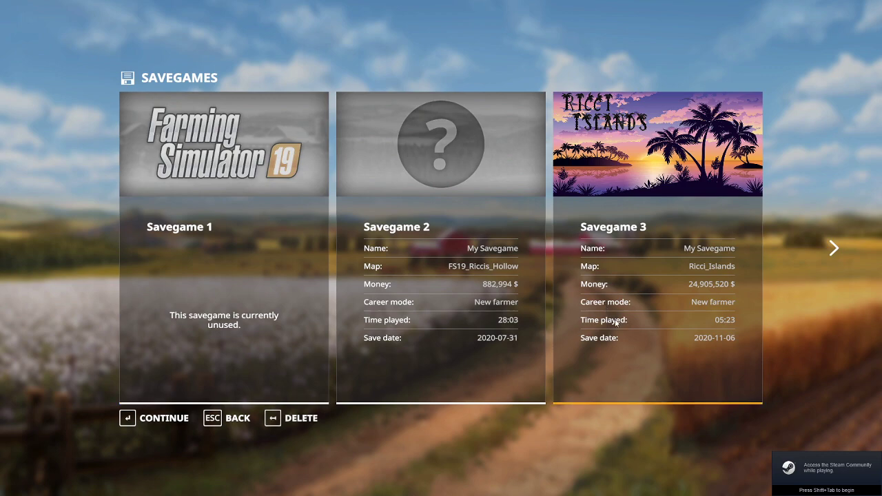
pyautogui.click(181, 419)
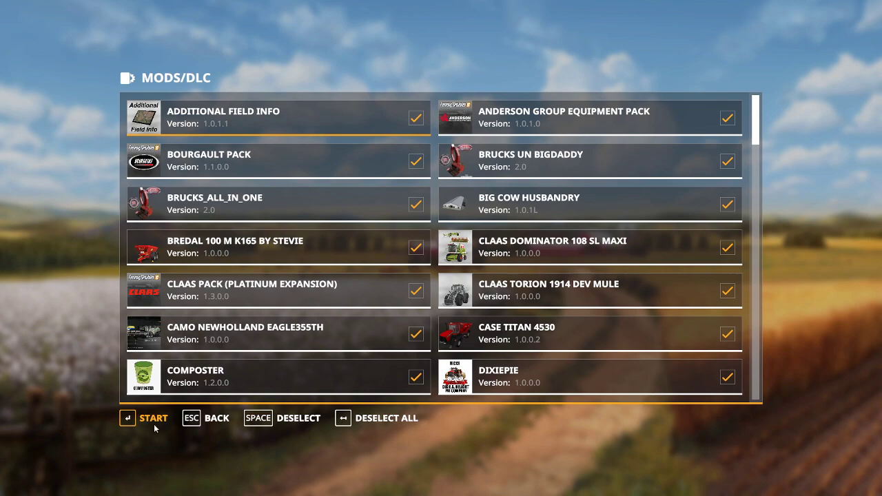
pyautogui.click(154, 422)
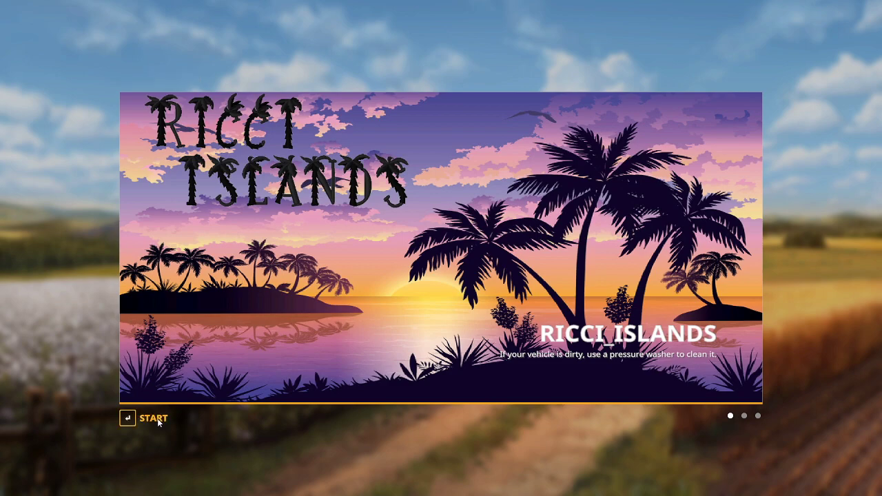
pyautogui.click(153, 419)
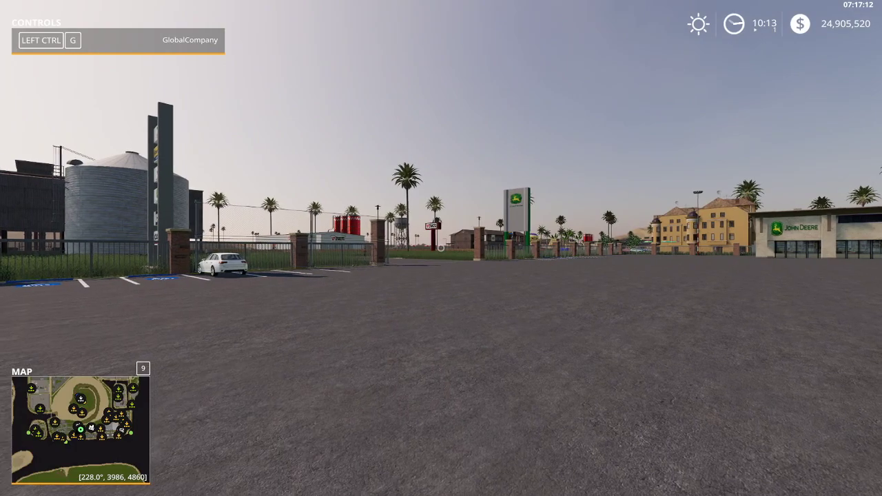
pyautogui.press('Escape')
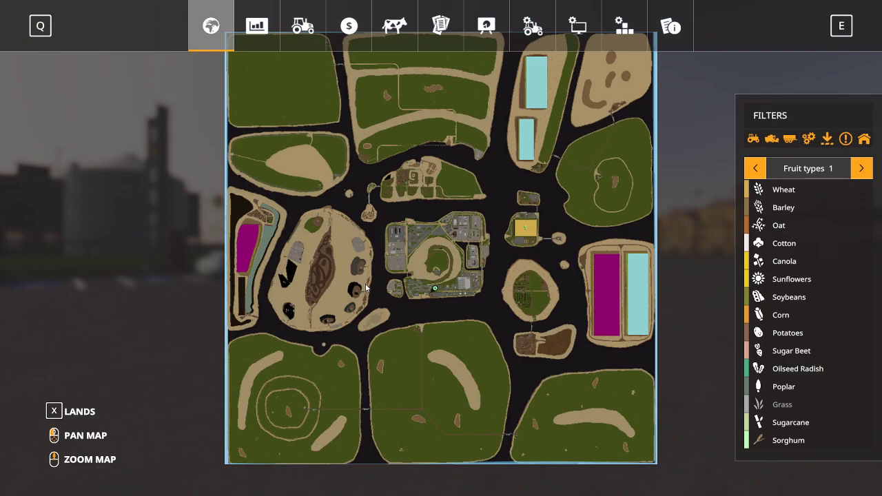
pyautogui.press('Escape')
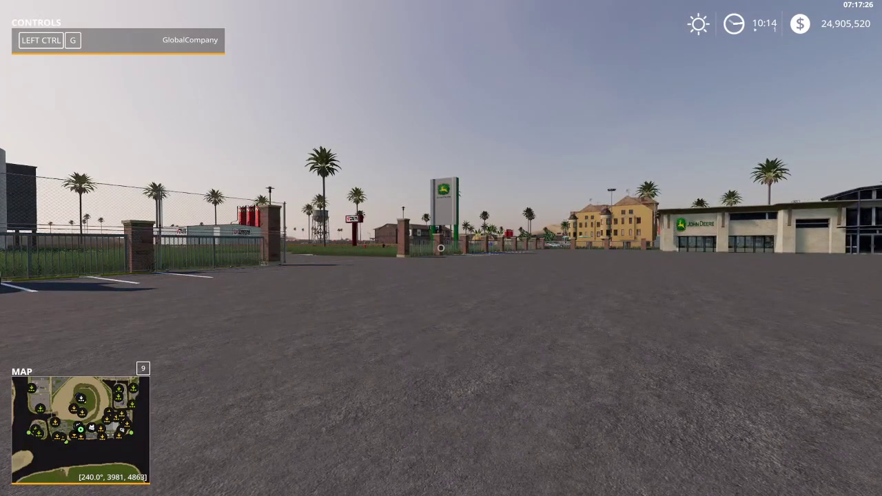
# - Turn the player speed multiplier state on and the speed multiplier warning off in the Easy Development Commands
pyautogui.hotkey('ctrl', 'e')
pyautogui.click(441, 26)
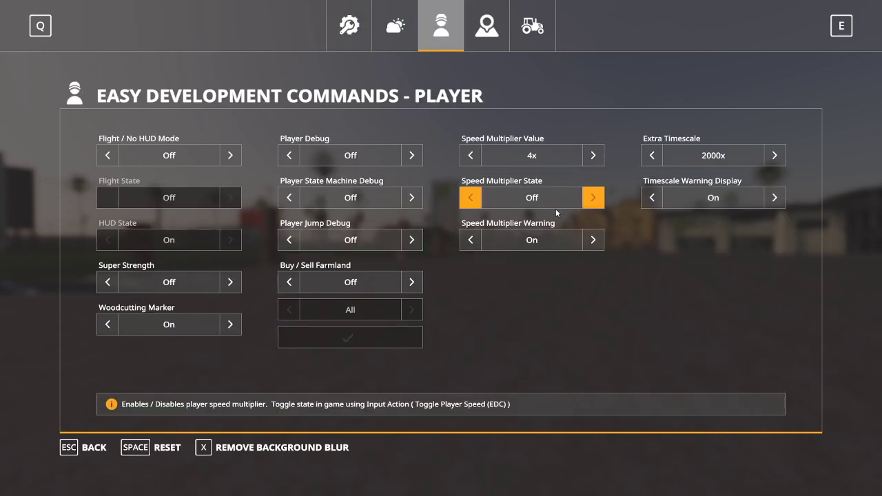
pyautogui.click(593, 198)
pyautogui.click(594, 240)
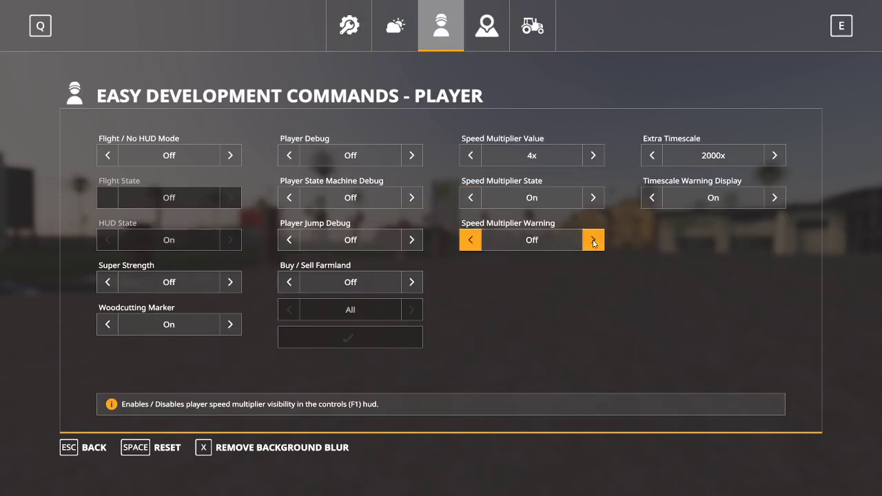
pyautogui.press('Escape')
pyautogui.press('Escape')
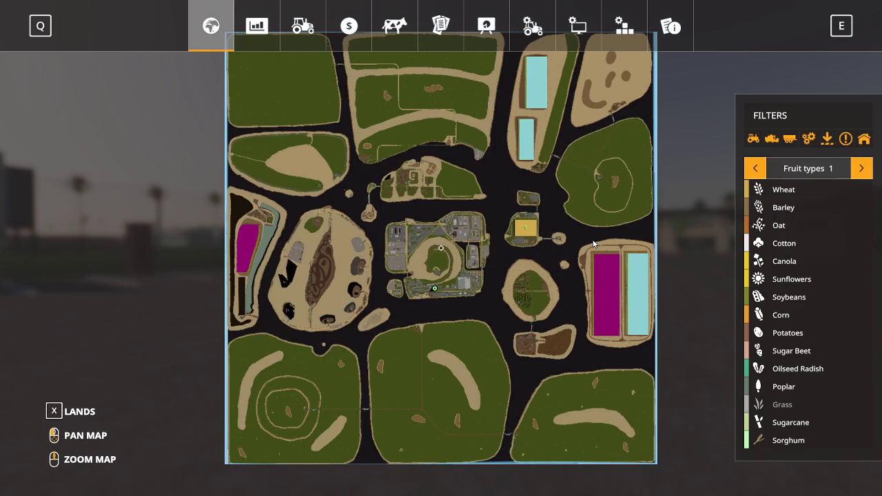
pyautogui.press('Escape')
# - Enable Flight / No HUD Mode for the player and rise above the John Deere dealership yard
pyautogui.hotkey('ctrl', 'd')
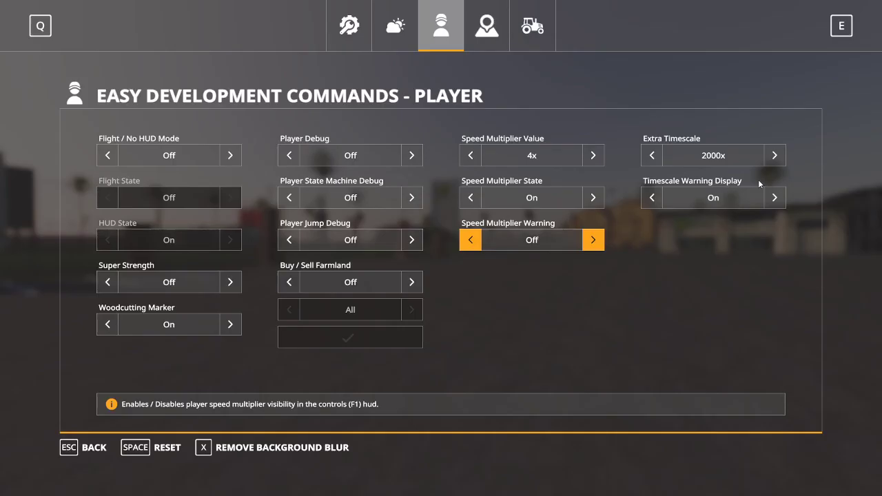
pyautogui.click(230, 156)
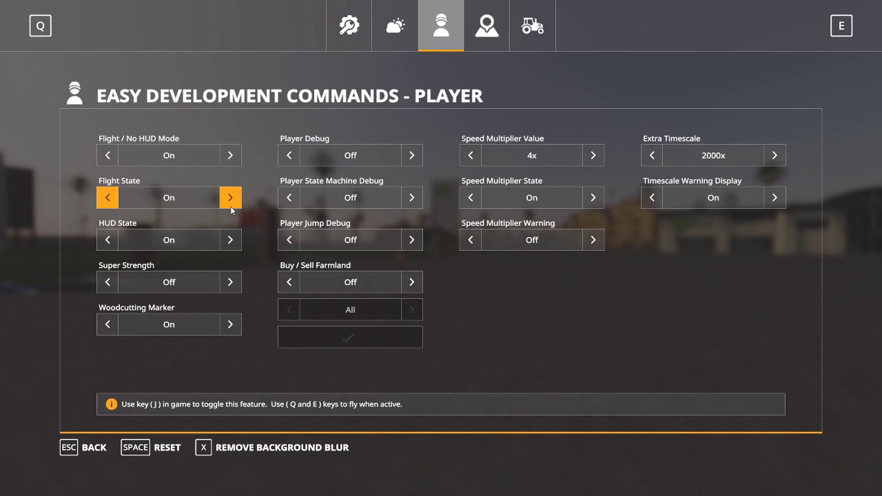
pyautogui.press('Escape')
pyautogui.press('e')
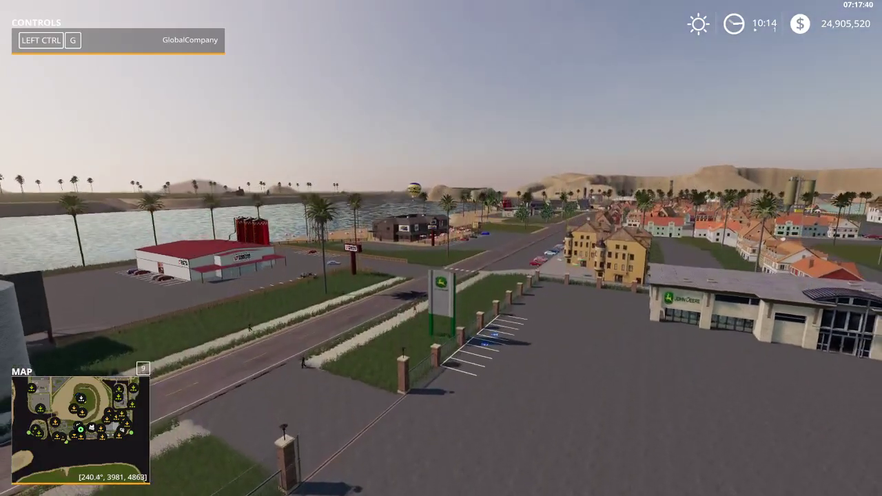
pyautogui.press('a')
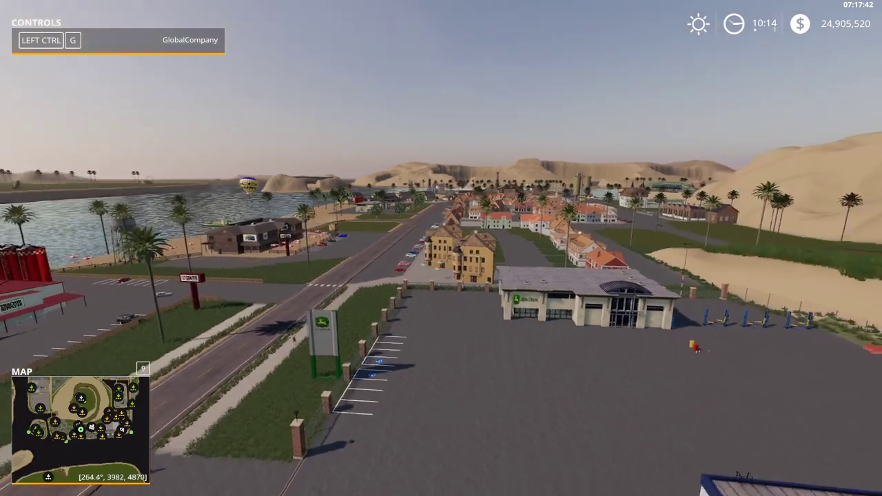
pyautogui.press('w')
# - Raise the player speed multiplier value to 6x and fly around the John Deere buildings to view the island
pyautogui.hotkey('ctrl', 'd')
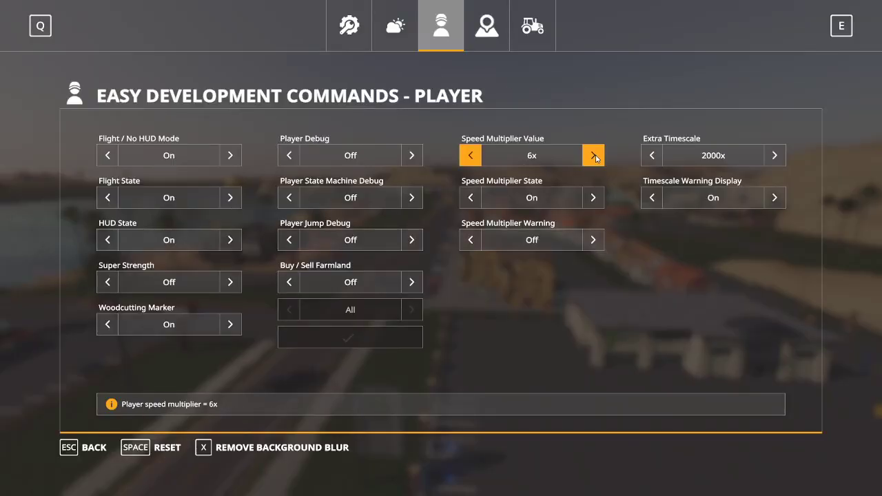
pyautogui.press('Escape')
pyautogui.press('w')
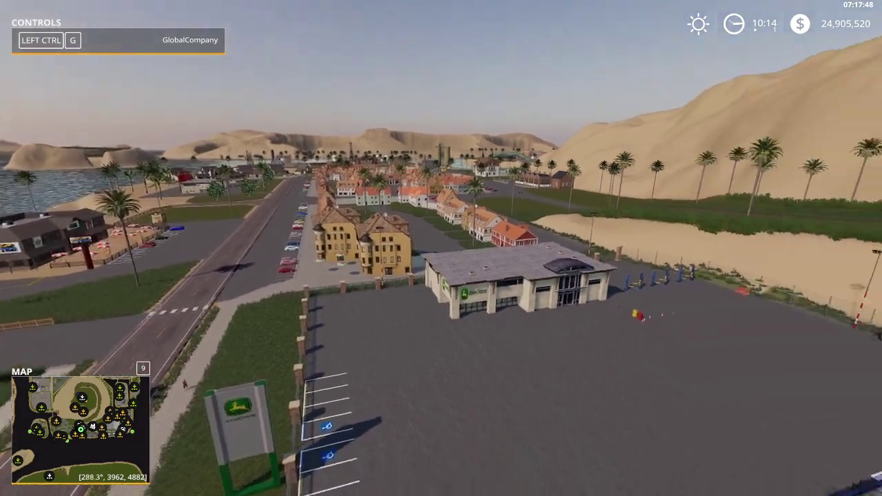
pyautogui.press('s')
pyautogui.press('d')
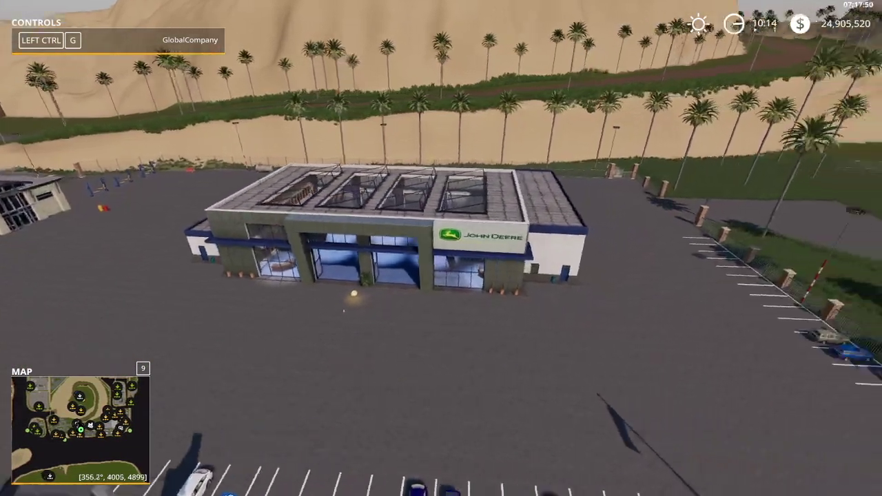
pyautogui.press('d')
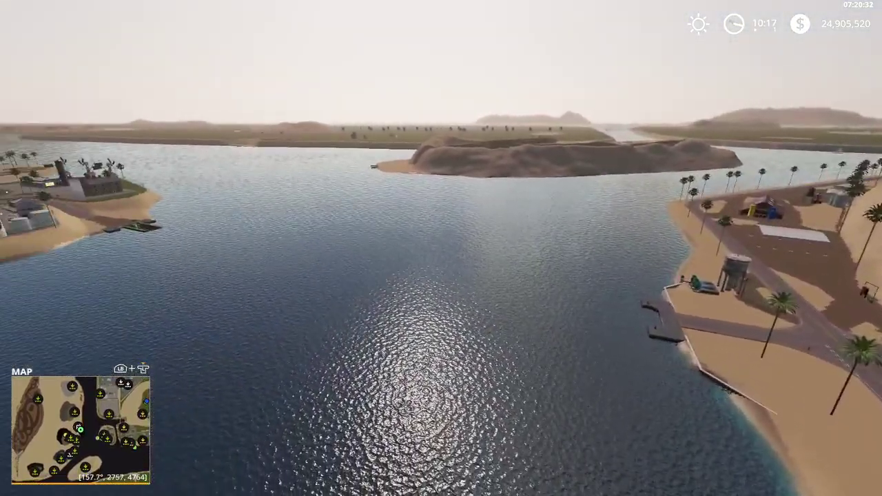
# - Check the overview map and fly past the harbour town across the water to the farm buildings on the southern island
pyautogui.press('Escape')
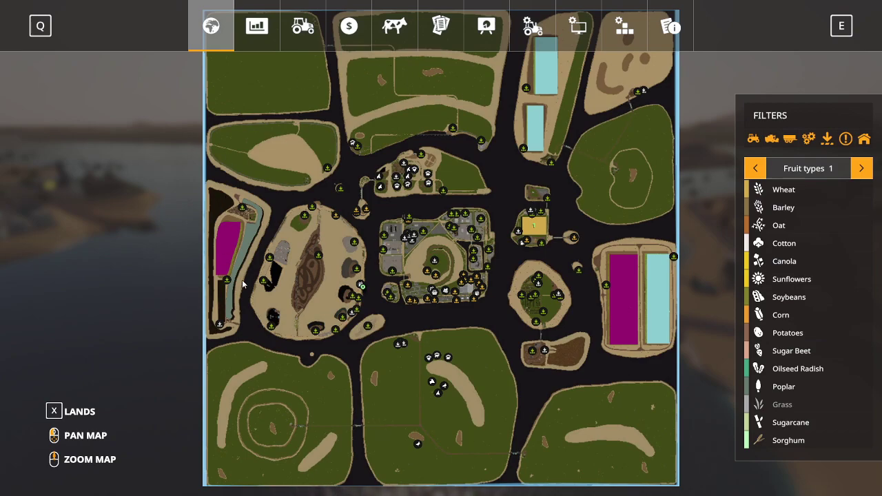
pyautogui.press('Escape')
pyautogui.press('w')
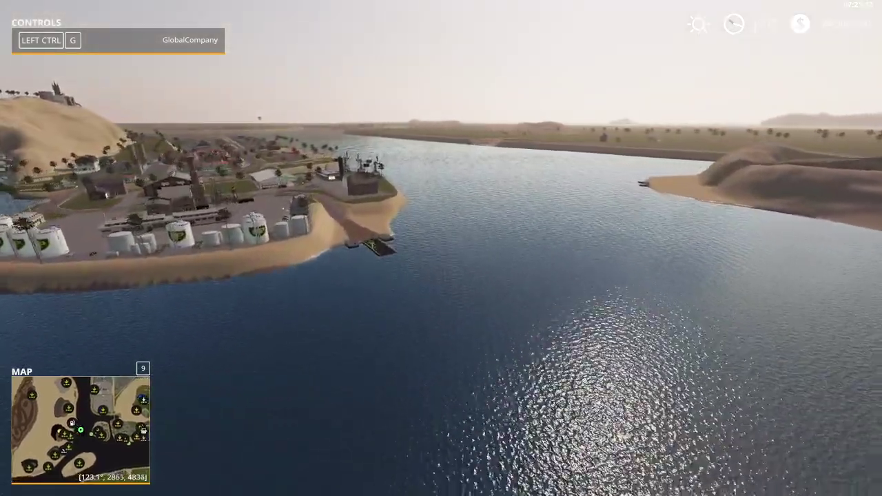
pyautogui.press('w')
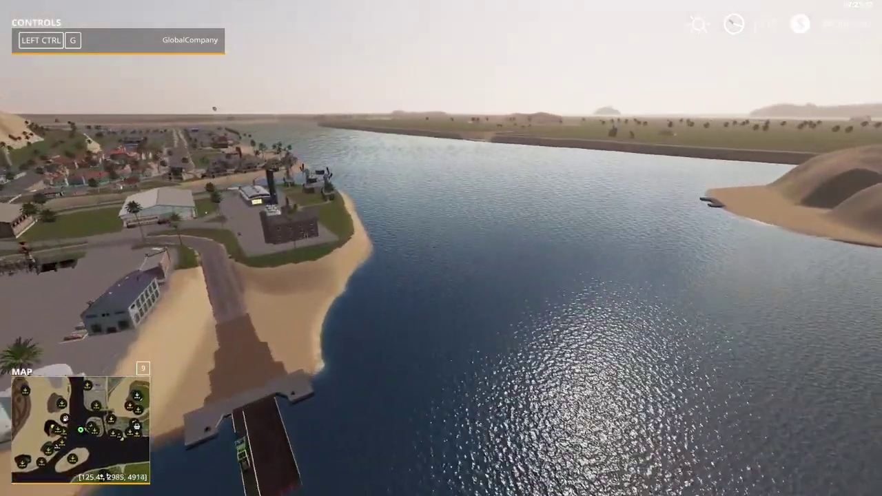
pyautogui.press('w')
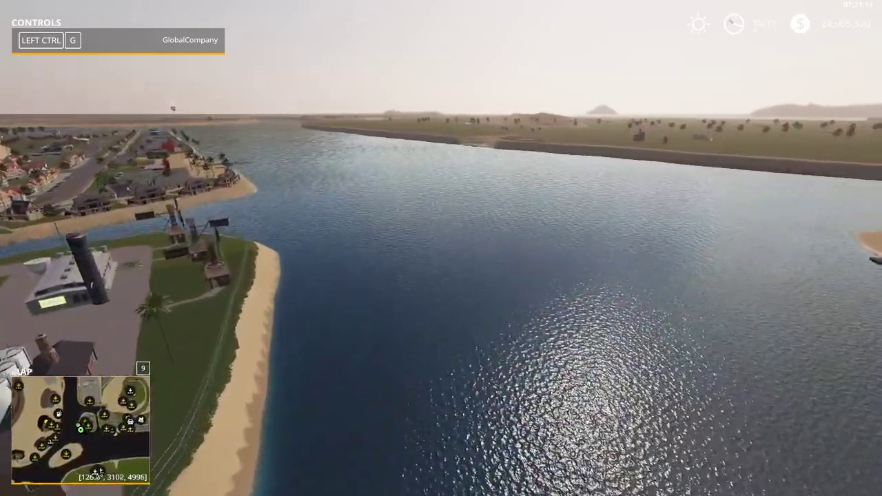
pyautogui.press('w')
pyautogui.press('w')
pyautogui.press('w')
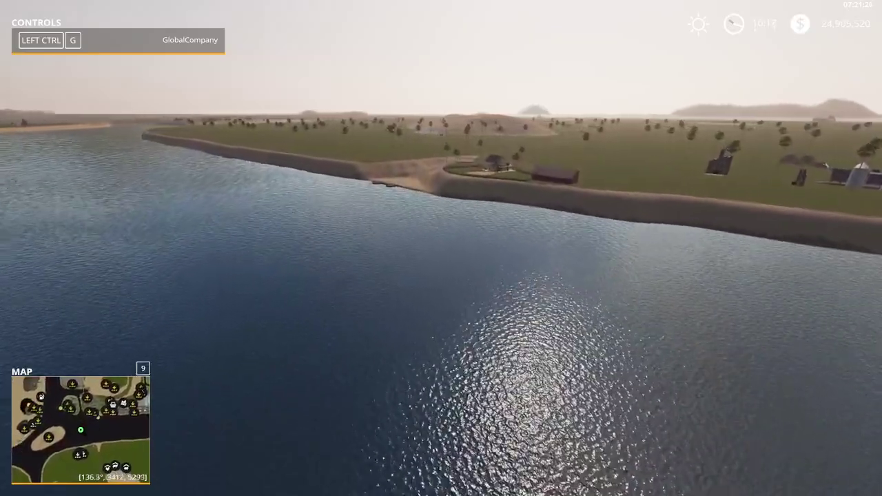
pyautogui.press('w')
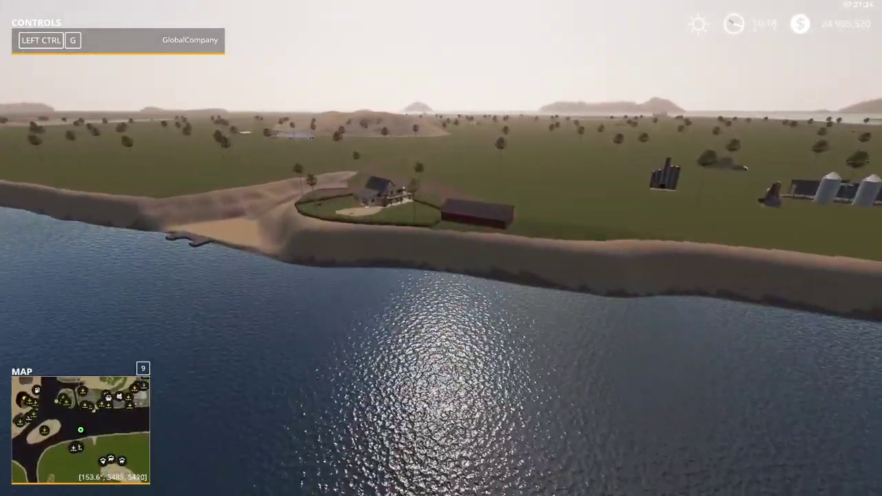
pyautogui.press('w')
pyautogui.press('w')
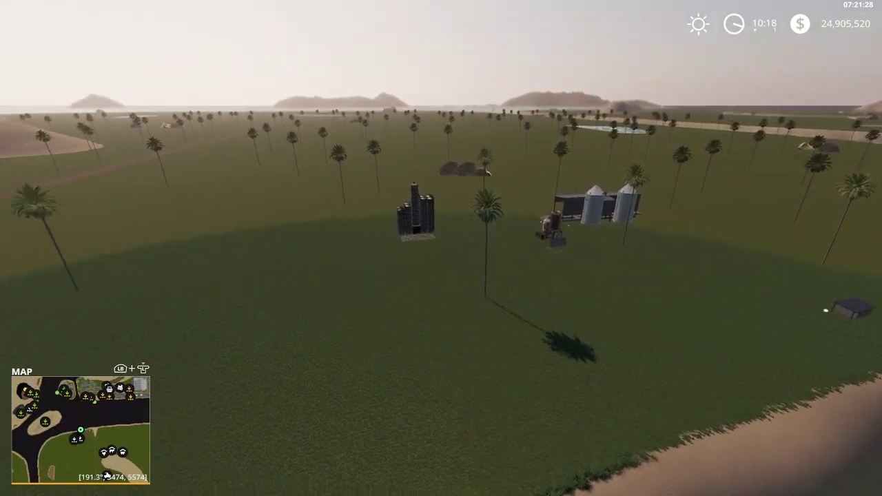
# - End the Ricci Islands game without saving and quit Farming Simulator 19 from the main menu
pyautogui.press('Escape')
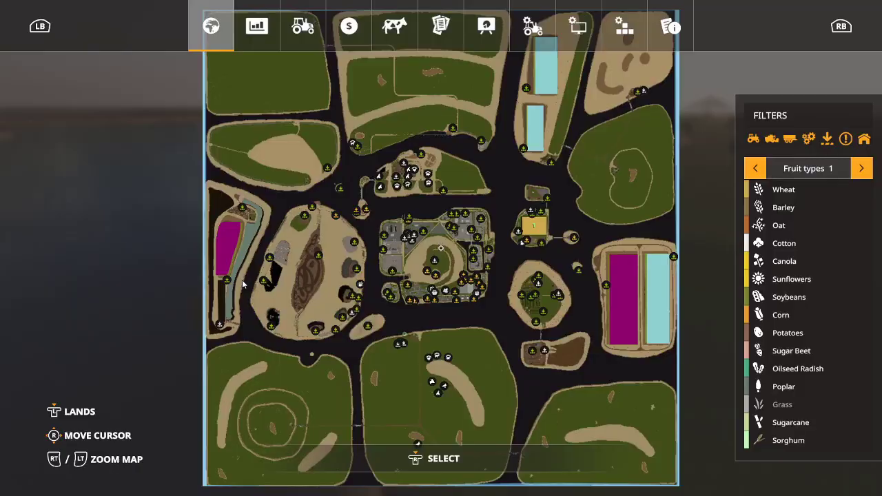
pyautogui.click(533, 27)
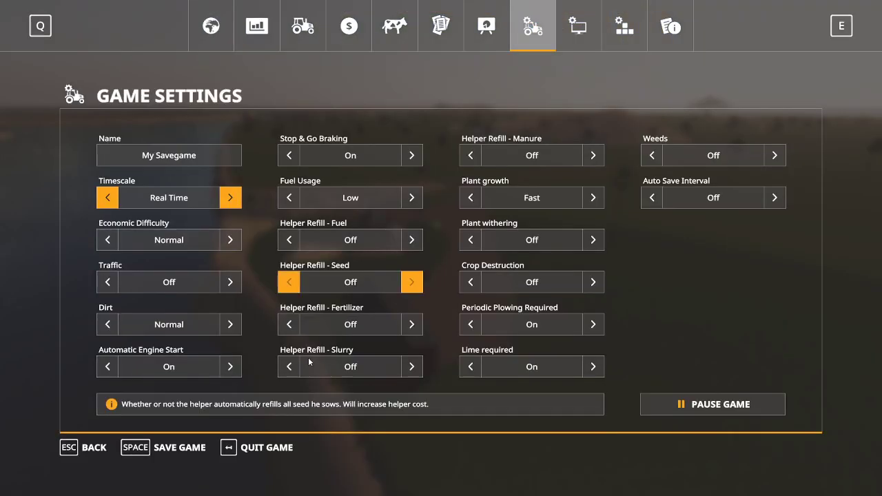
pyautogui.click(262, 448)
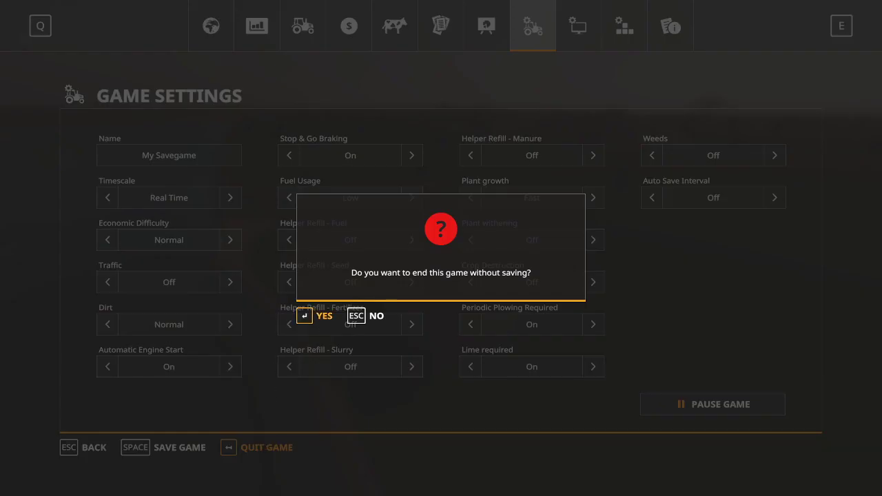
pyautogui.click(321, 316)
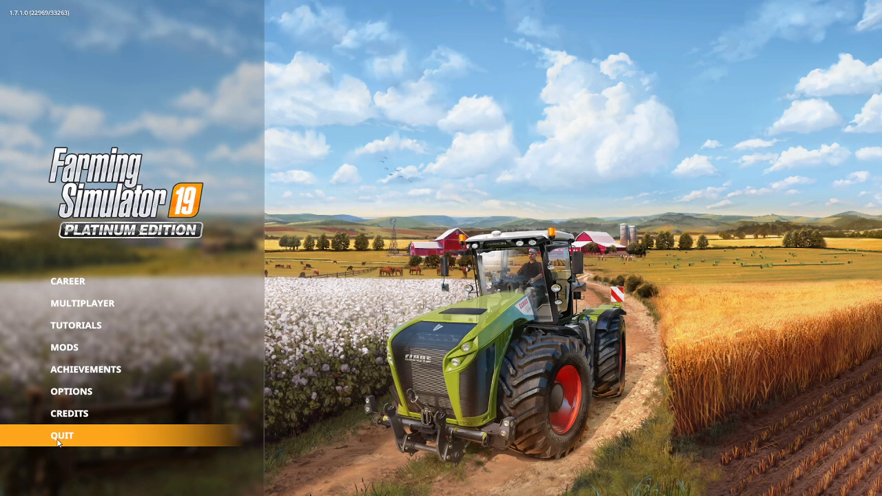
pyautogui.click(58, 436)
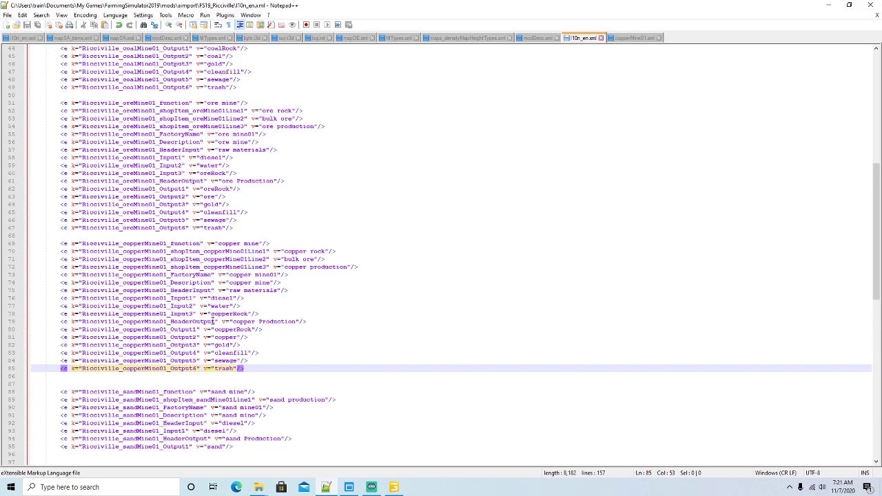
# - Change the copperMine01Line2 shop item text in l10n_en.xml to "bulk copper" and save the file
pyautogui.click(239, 244)
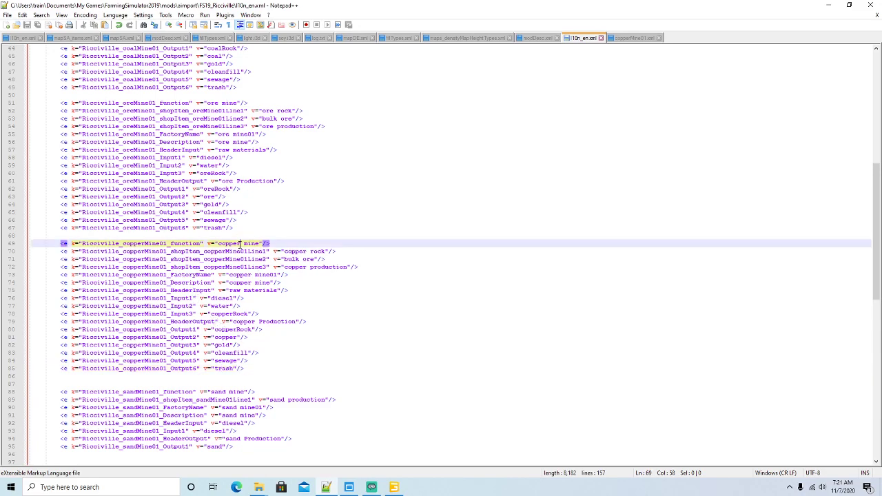
pyautogui.click(314, 259)
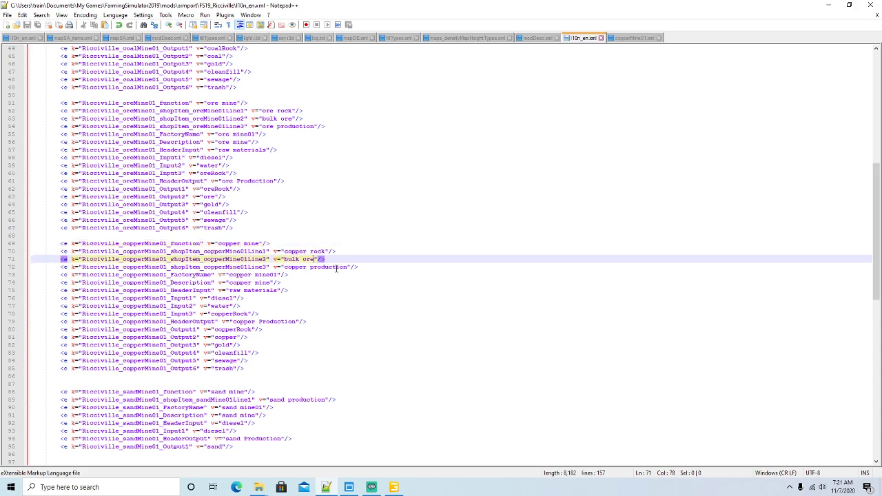
pyautogui.press('BackSpace')
pyautogui.press('BackSpace')
pyautogui.write('COPPER')
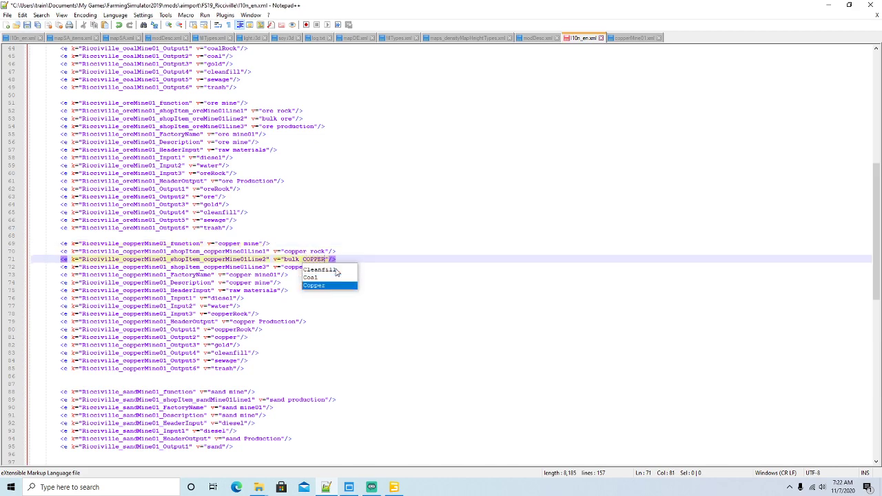
pyautogui.press('BackSpace')
pyautogui.press('BackSpace')
pyautogui.press('BackSpace')
pyautogui.press('BackSpace')
pyautogui.press('BackSpace')
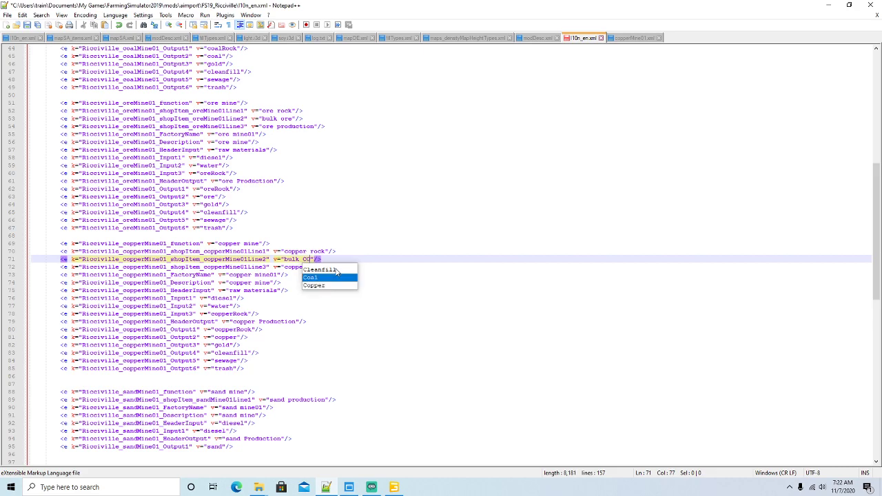
pyautogui.write('copper"')
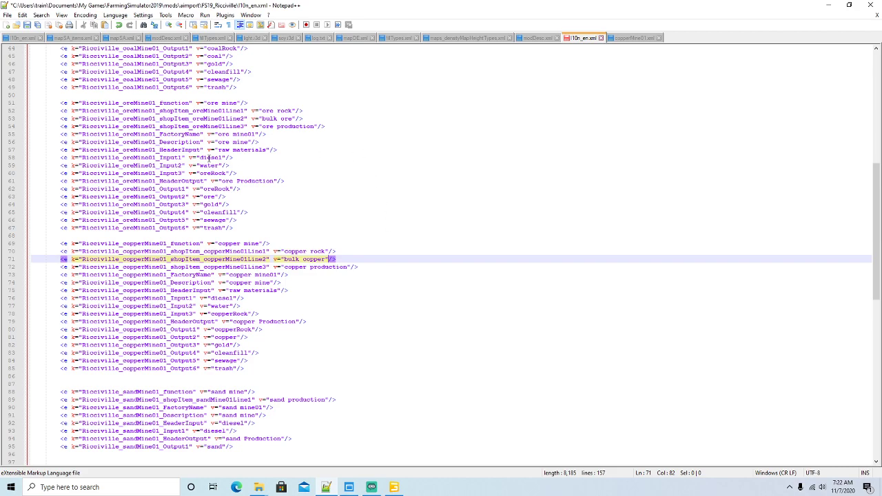
pyautogui.click(28, 26)
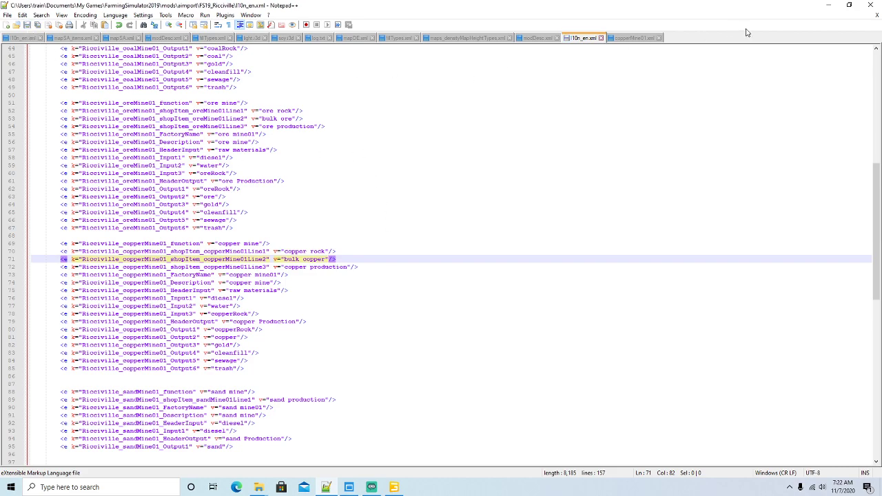
# - Switch to File Explorer and delete copperMine01 and copperMine01.i3d.shapes from FS19_Ricciville's newBuildings folder
pyautogui.click(828, 5)
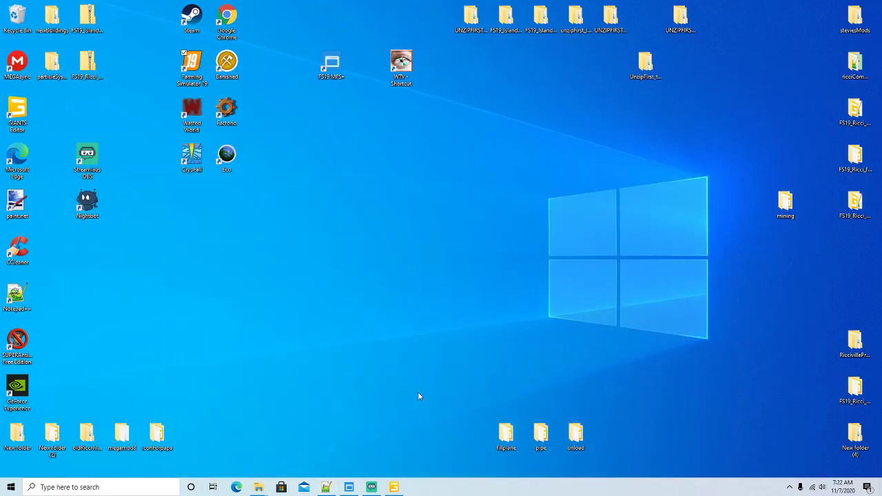
pyautogui.moveTo(258, 488)
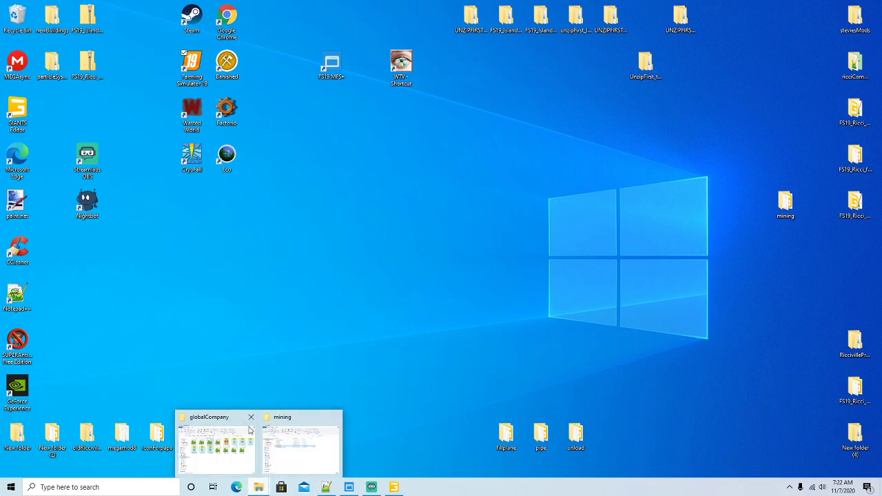
pyautogui.click(220, 441)
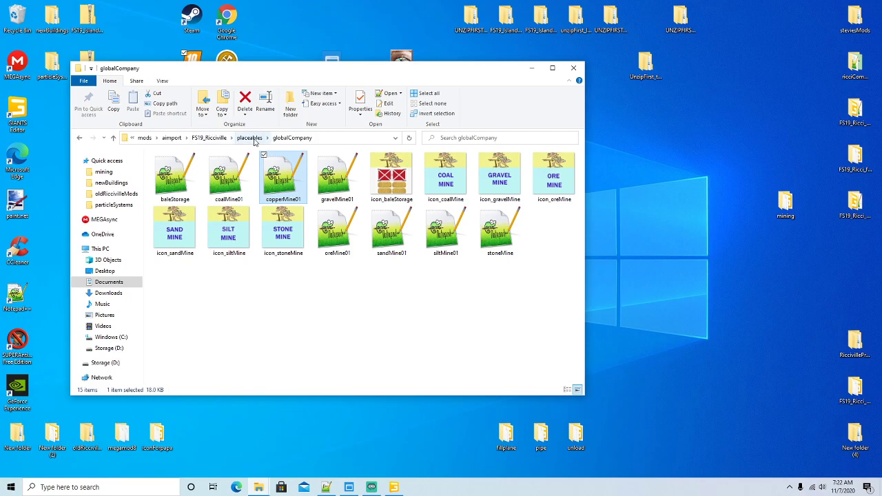
pyautogui.click(210, 138)
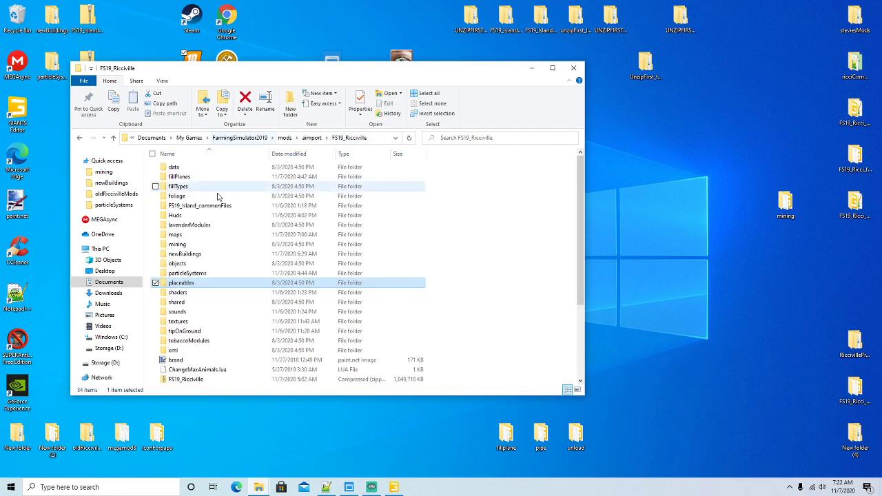
pyautogui.doubleClick(189, 254)
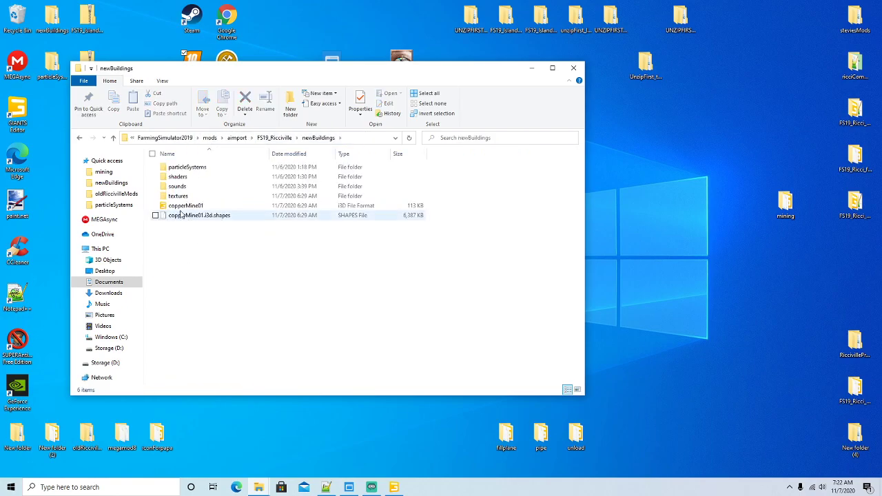
pyautogui.click(180, 207)
pyautogui.keyDown('shift'); pyautogui.click(180, 215); pyautogui.keyUp('shift')
pyautogui.rightClick(181, 215)
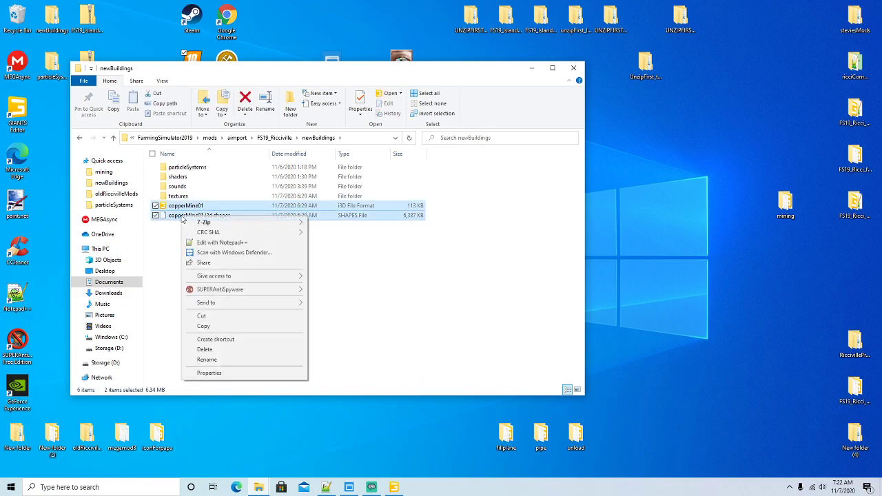
pyautogui.click(207, 351)
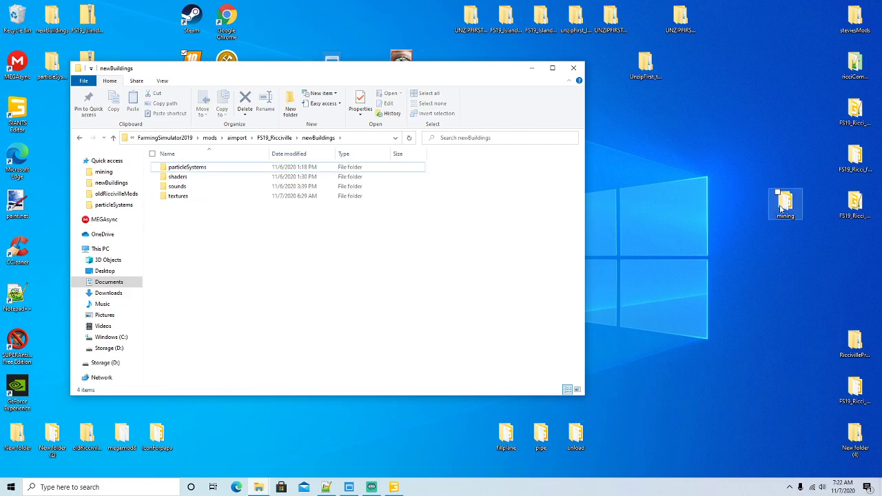
# - Copy the nickel_diffuse texture from FS19_Ricciville's fillPlanes folder
pyautogui.click(275, 138)
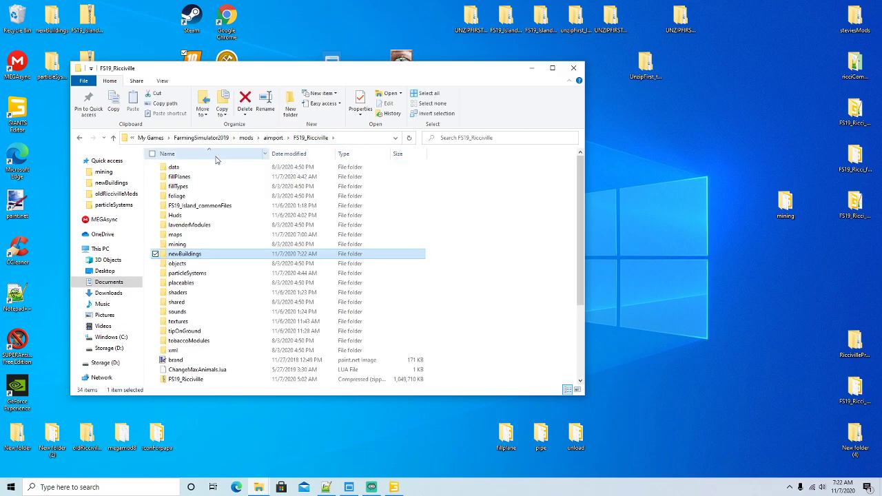
pyautogui.doubleClick(181, 177)
pyautogui.moveTo(583, 179); pyautogui.dragTo(586, 273)
pyautogui.click(501, 259)
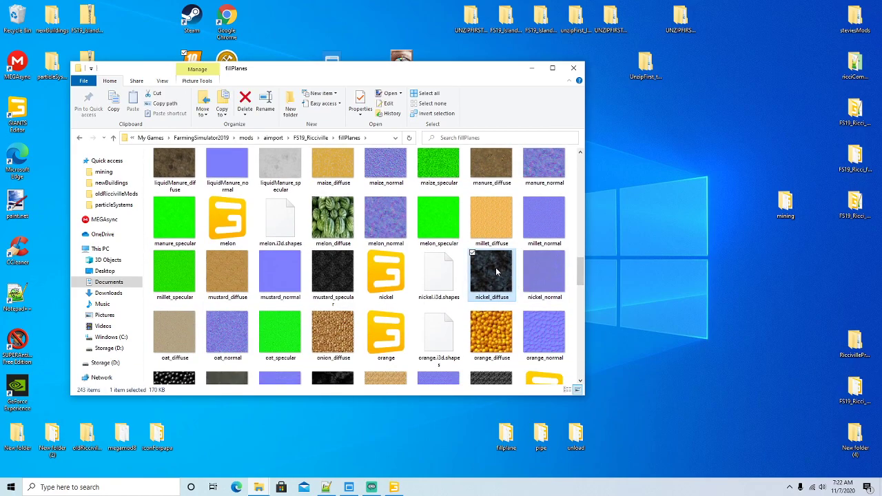
pyautogui.rightClick(488, 273)
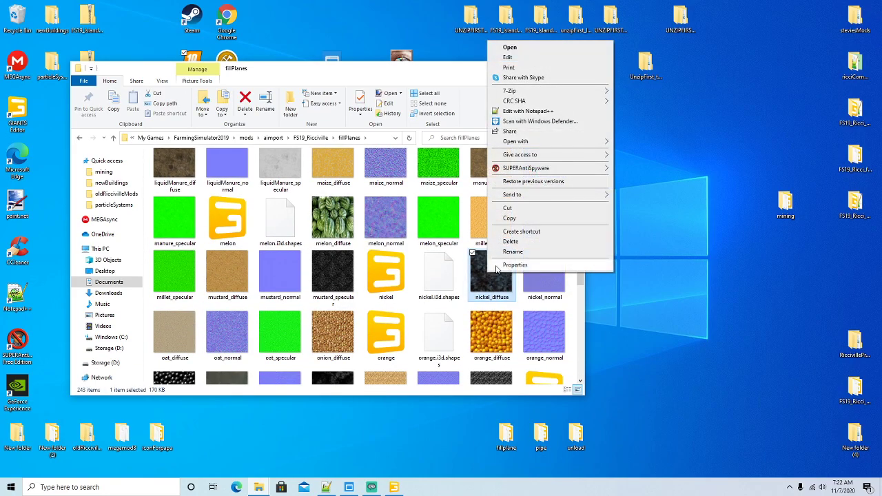
pyautogui.click(509, 219)
# - Paste the copied nickel_diffuse texture into the textures folder inside the desktop mining folder
pyautogui.doubleClick(788, 205)
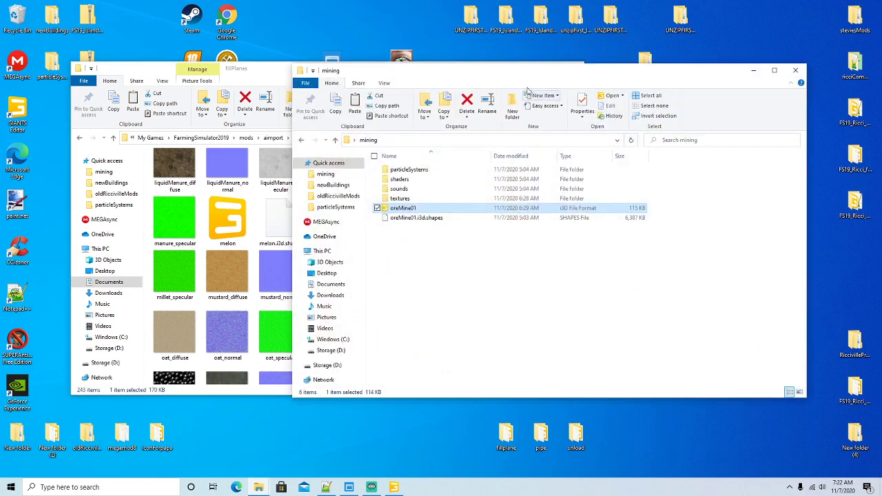
pyautogui.moveTo(515, 77); pyautogui.dragTo(492, 79)
pyautogui.doubleClick(376, 202)
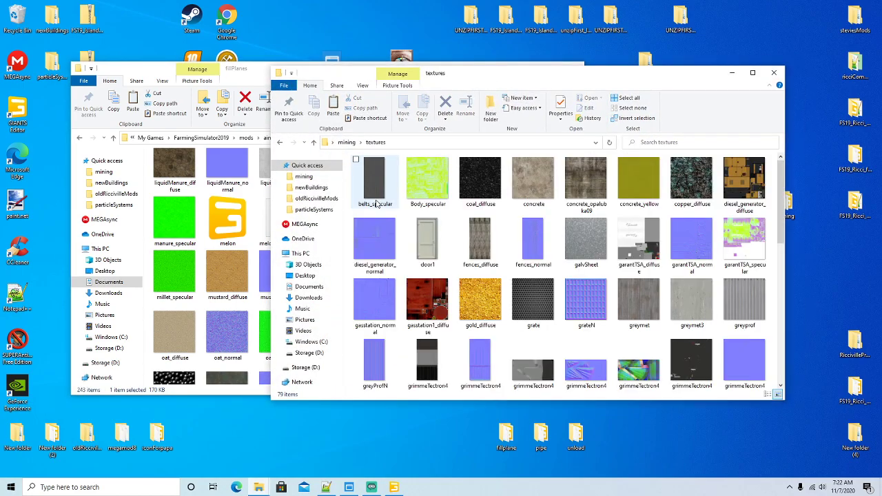
pyautogui.rightClick(507, 218)
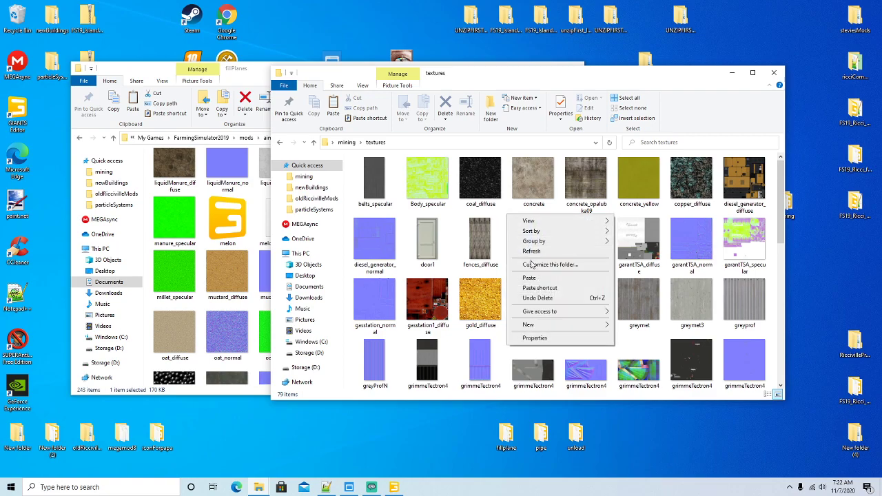
pyautogui.click(531, 282)
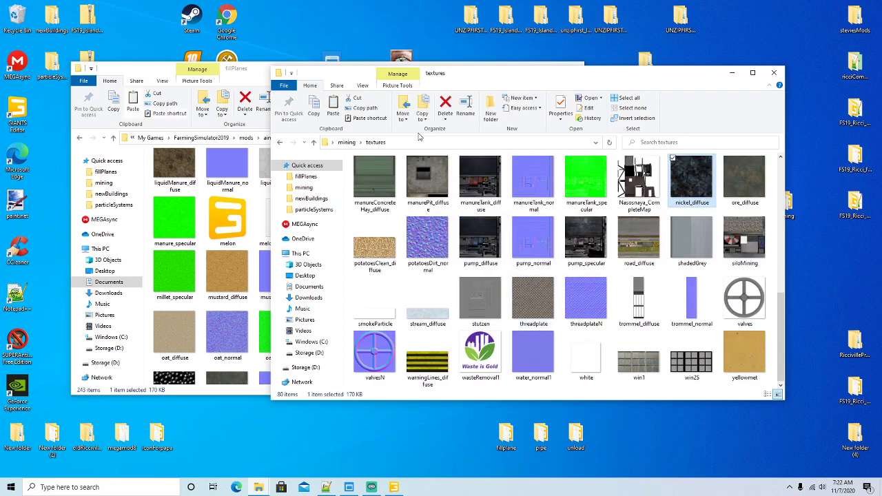
# - Open the mining folder's oreMine01.i3d in Notepad++ and search it for "copper"
pyautogui.click(347, 142)
pyautogui.click(383, 211)
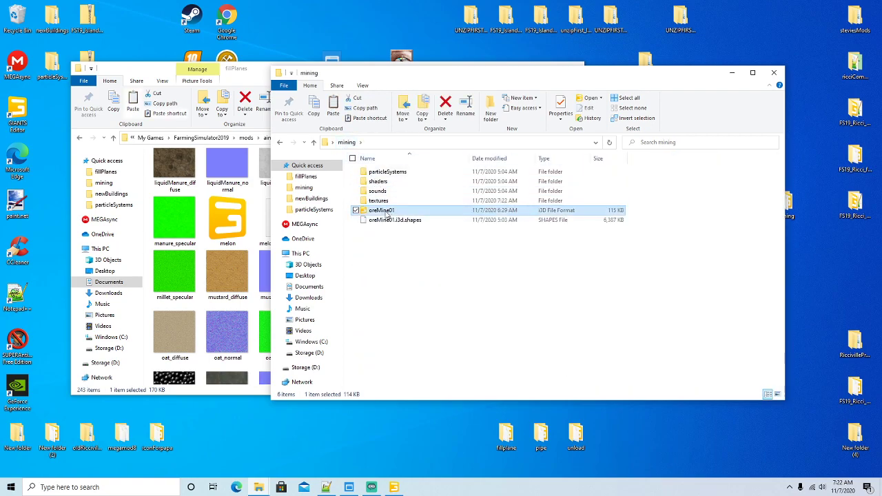
pyautogui.rightClick(387, 214)
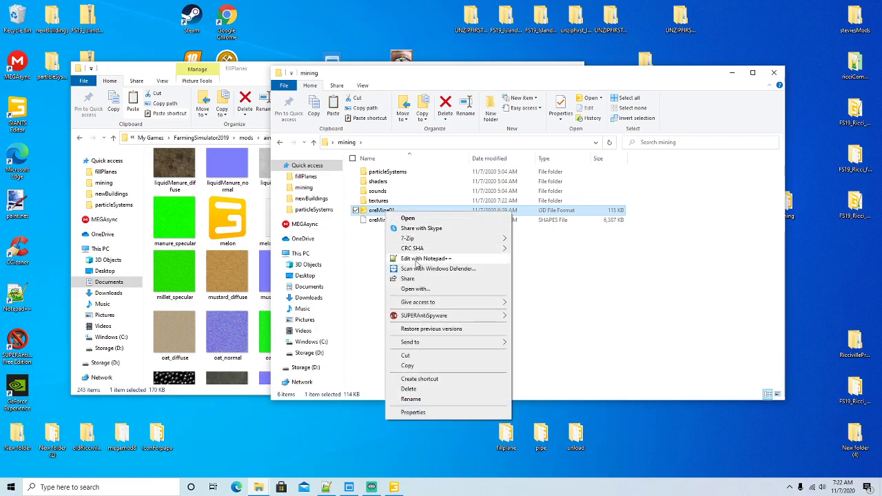
pyautogui.click(421, 259)
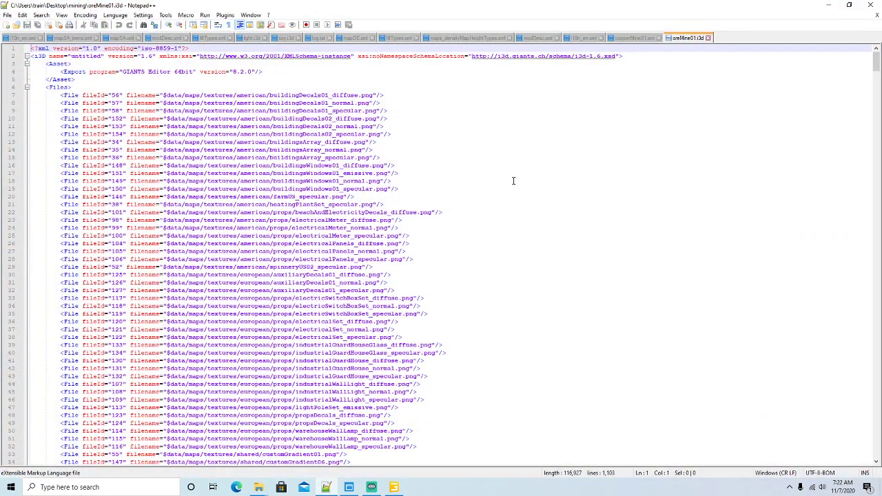
pyautogui.hotkey('ctrl', 'f')
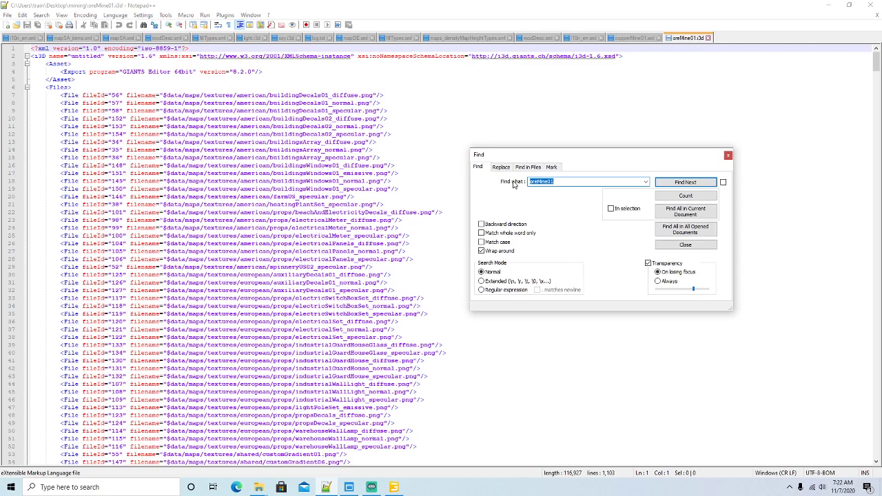
pyautogui.write('co')
pyautogui.click(682, 182)
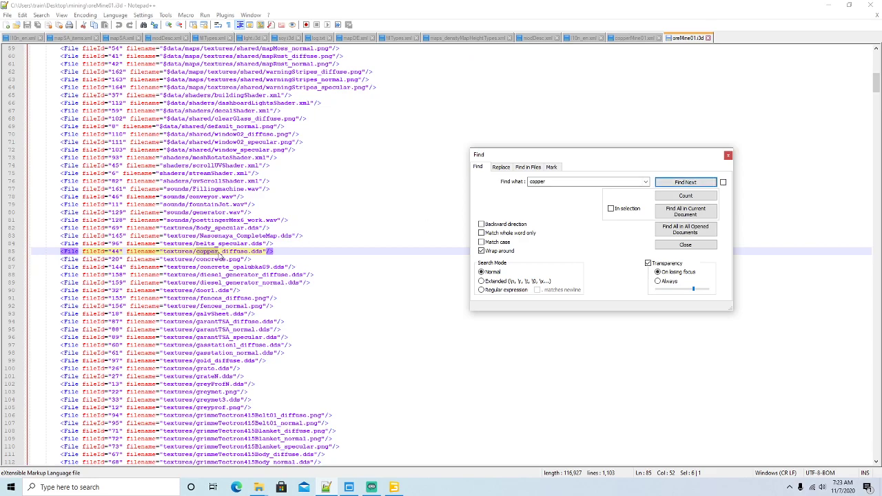
# - Change the copper_diffuse.dds texture path for file ID 44 to textures/nickel_diffuse.dds and save oreMine01.i3d
pyautogui.click(219, 251)
pyautogui.press('BackSpace')
pyautogui.press('BackSpace')
pyautogui.press('BackSpace')
pyautogui.press('BackSpace')
pyautogui.press('BackSpace')
pyautogui.press('BackSpace')
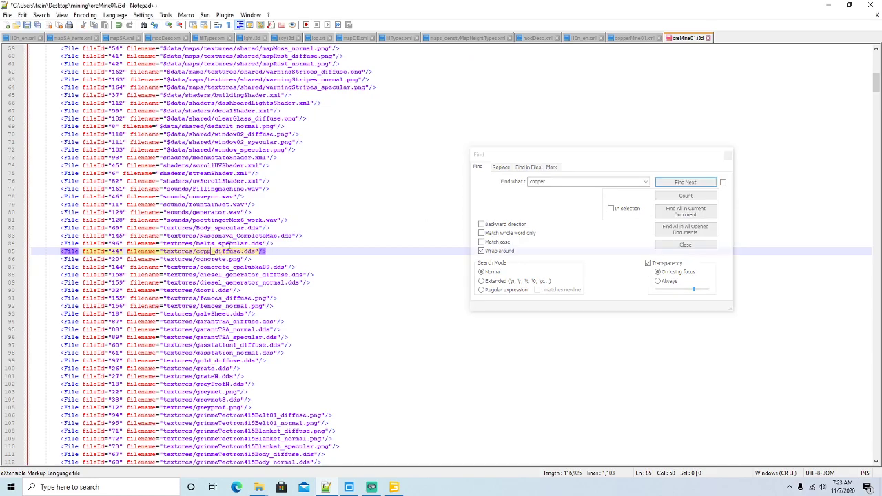
pyautogui.write('nickel')
pyautogui.click(28, 26)
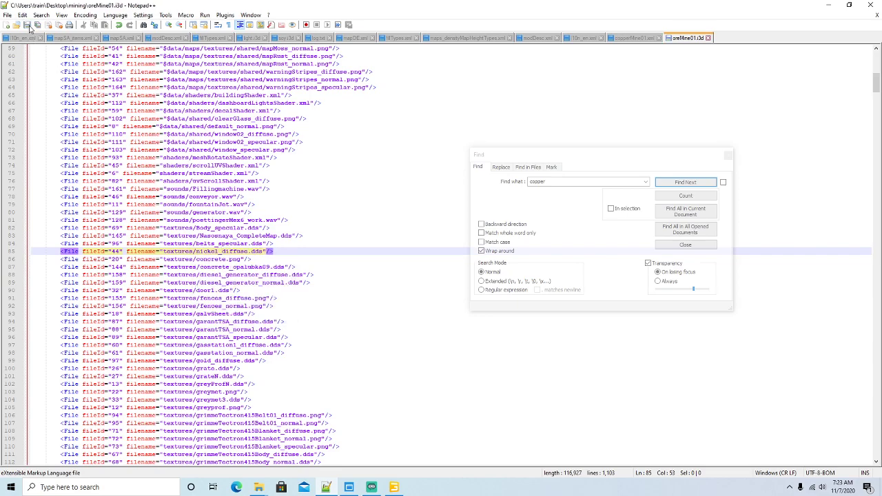
# - Search oreMine01.i3d for any remaining "copper" references, then close the file and return to the mining folder
pyautogui.click(524, 158)
pyautogui.click(692, 182)
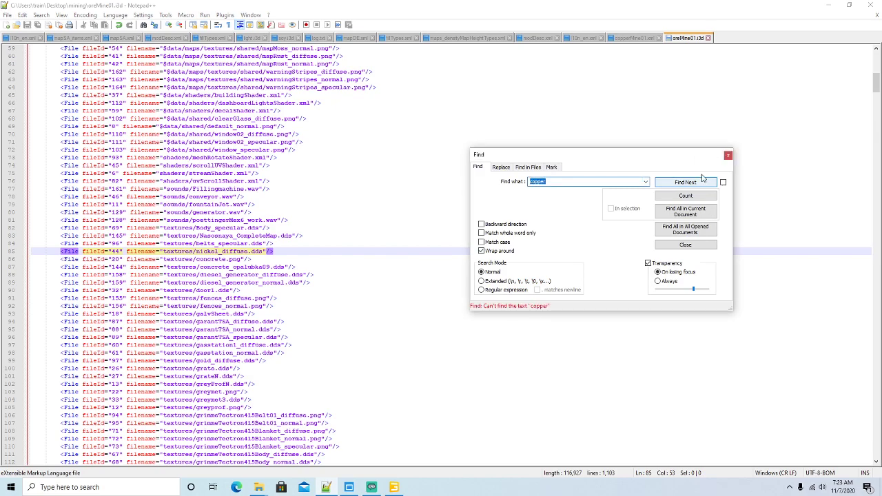
pyautogui.click(728, 155)
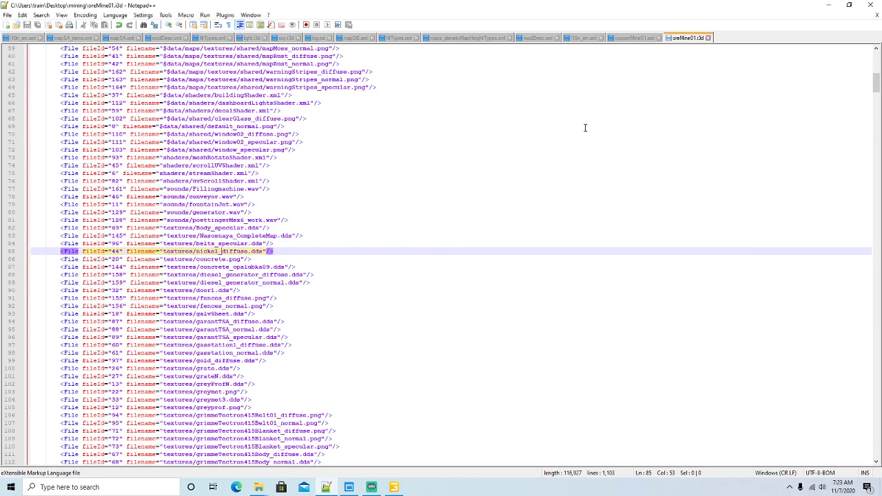
pyautogui.click(708, 38)
pyautogui.click(826, 5)
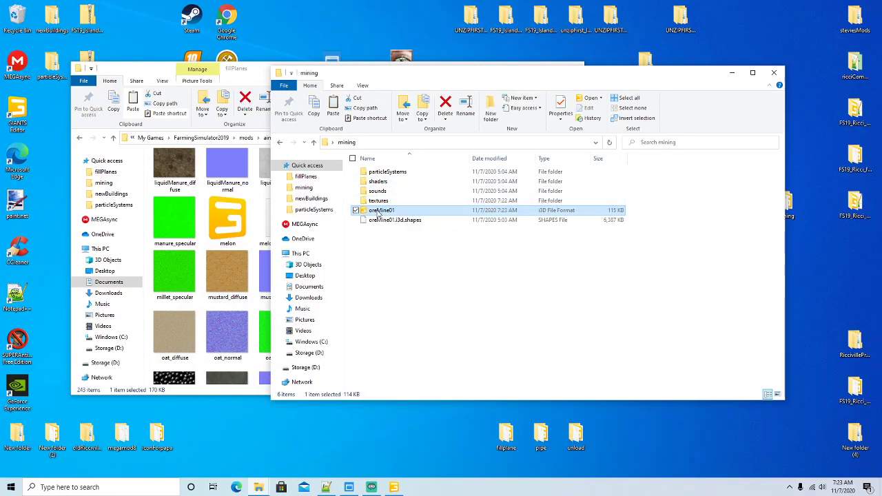
# - Open oreMine01 in GIANTS Editor and inspect the material texture on the mine's conveyor outlets
pyautogui.doubleClick(379, 213)
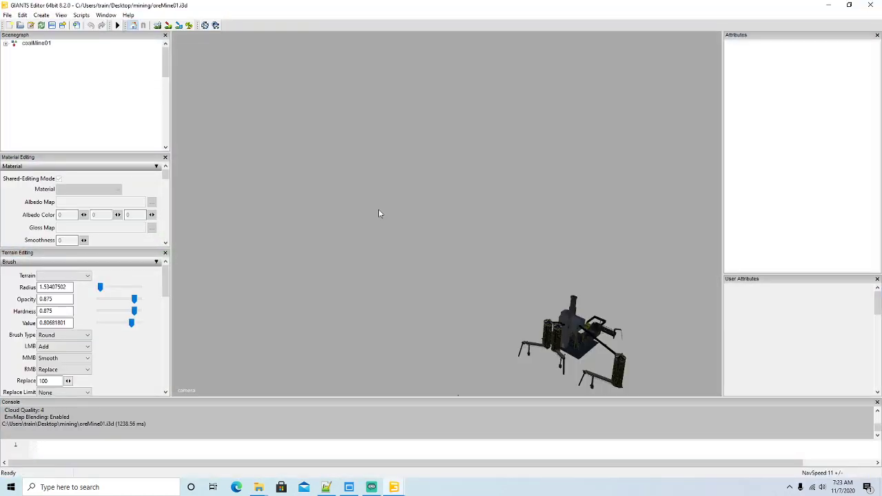
pyautogui.keyDown('alt'); pyautogui.moveTo(426, 290); pyautogui.dragTo(469, 340); pyautogui.keyUp('alt')
pyautogui.scroll(5, 469, 343)
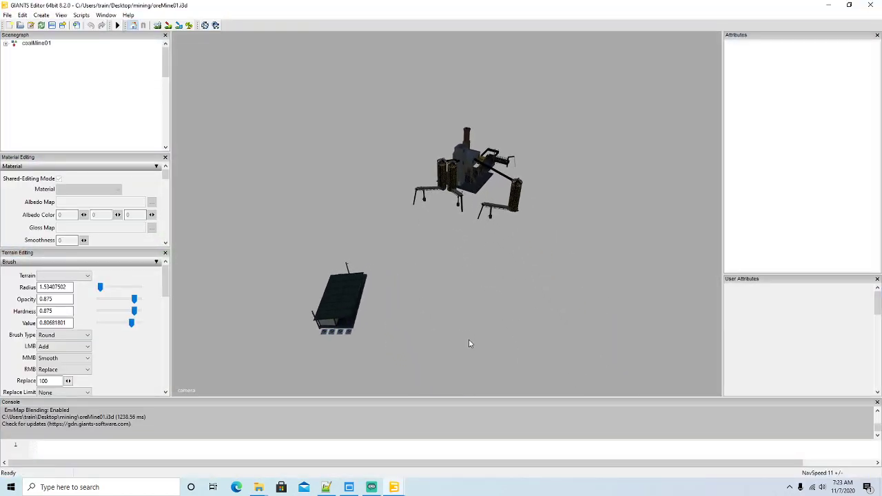
pyautogui.scroll(6, 469, 342)
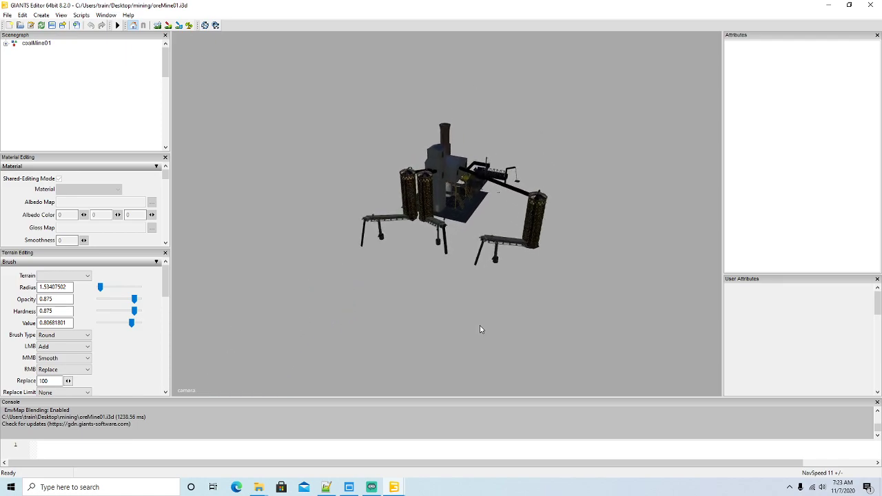
pyautogui.scroll(8, 476, 341)
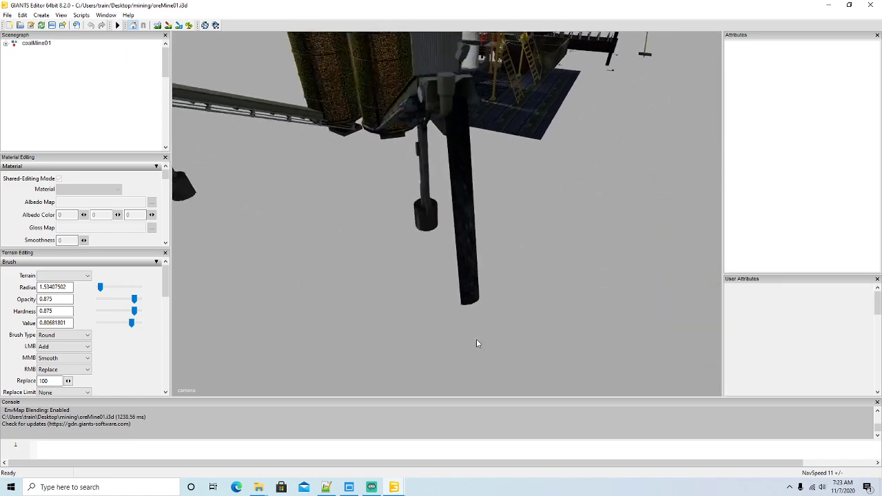
pyautogui.scroll(-15, 490, 332)
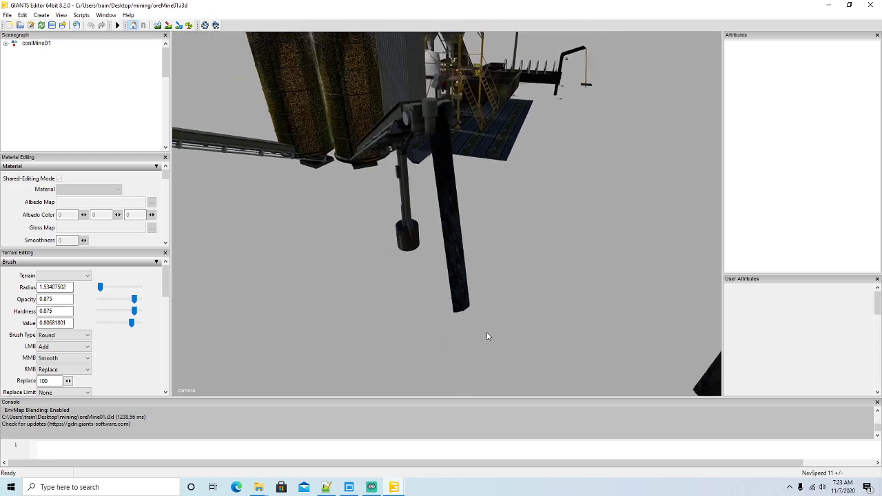
# - Close the oreMine01 scene and reopen it in GIANTS Editor
pyautogui.scroll(-3, 477, 344)
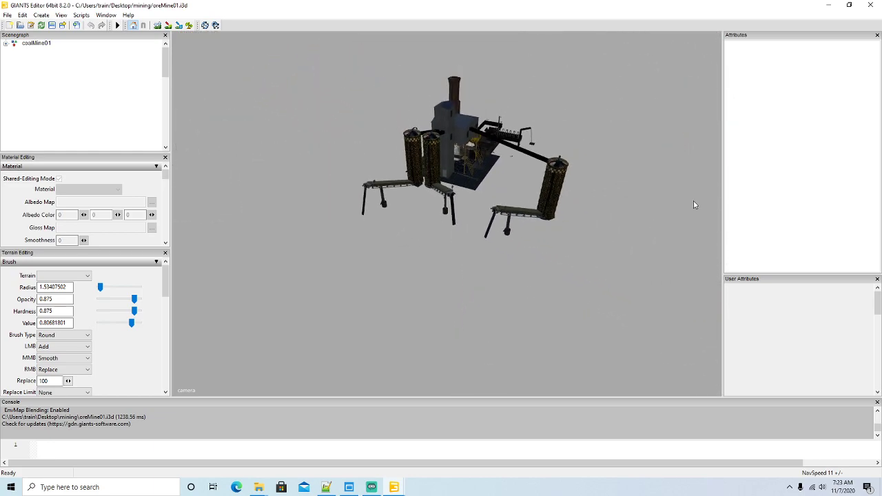
pyautogui.click(871, 5)
pyautogui.click(451, 240)
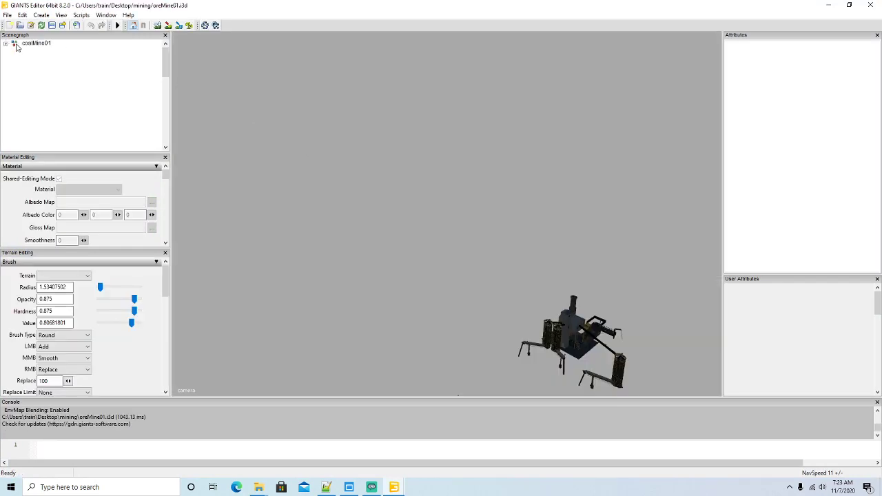
# - Export coalMine01 with files as nickelMine01 into FS19_Ricciville's newBuildings folder, keeping the parent directory structure and game relative paths, and close the editor window
pyautogui.click(20, 44)
pyautogui.click(9, 15)
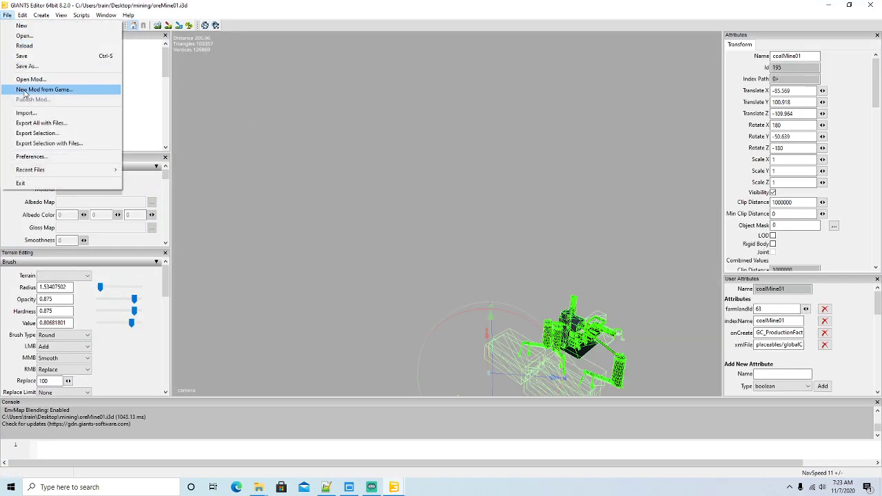
pyautogui.click(31, 146)
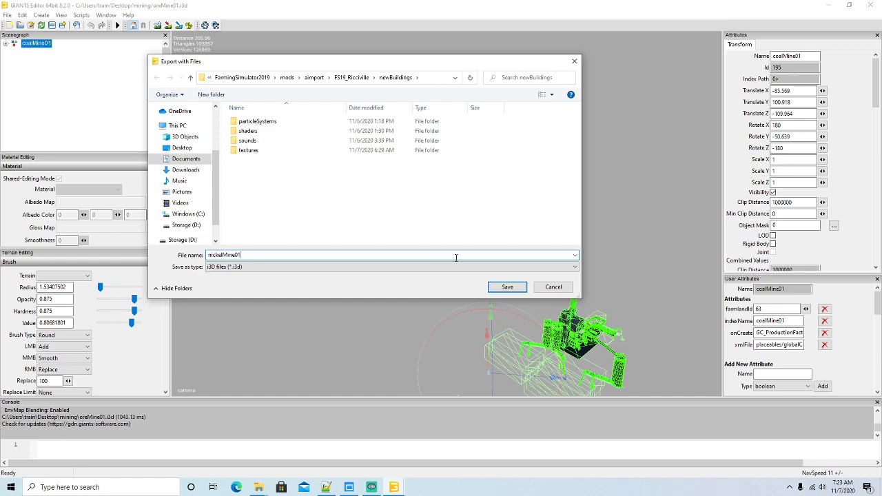
pyautogui.click(508, 288)
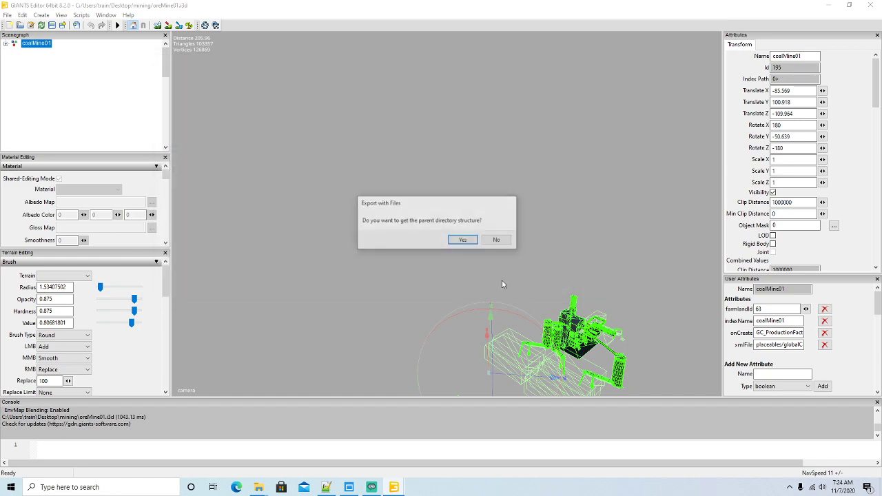
pyautogui.click(463, 240)
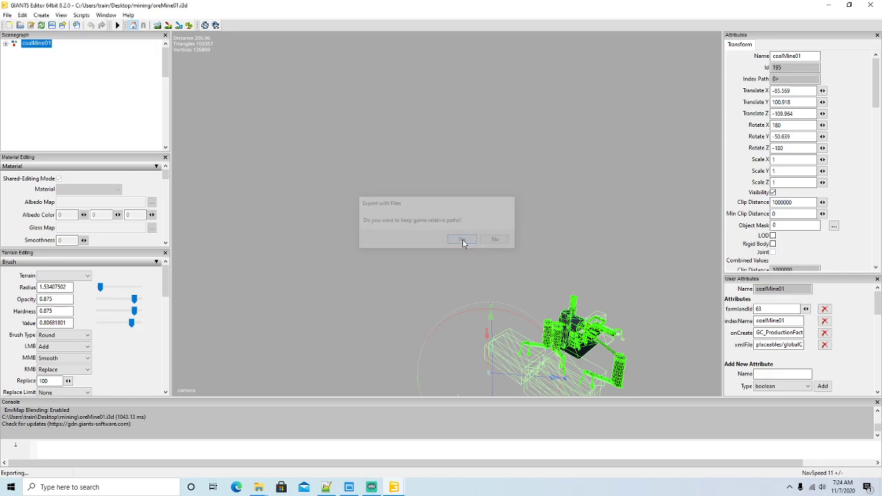
pyautogui.click(872, 5)
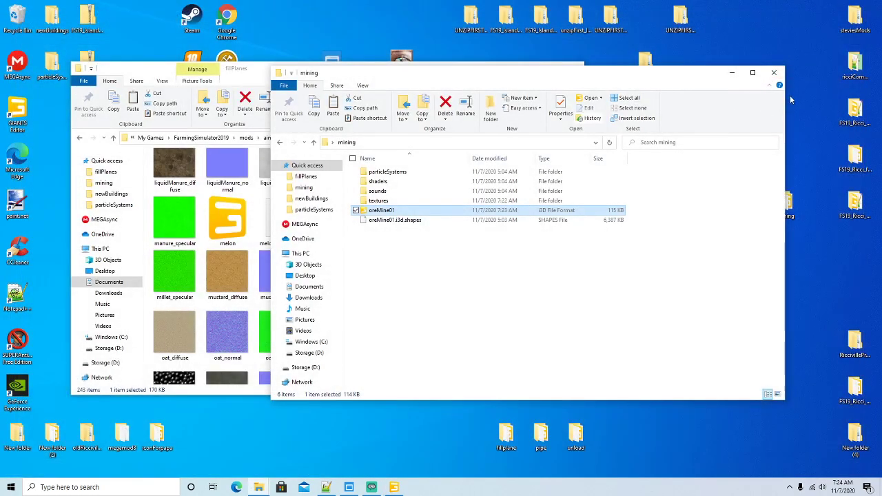
# - Close the mining folder and open the newBuildings folder inside FS19_Ricciville
pyautogui.click(770, 73)
pyautogui.moveTo(370, 81); pyautogui.dragTo(392, 82)
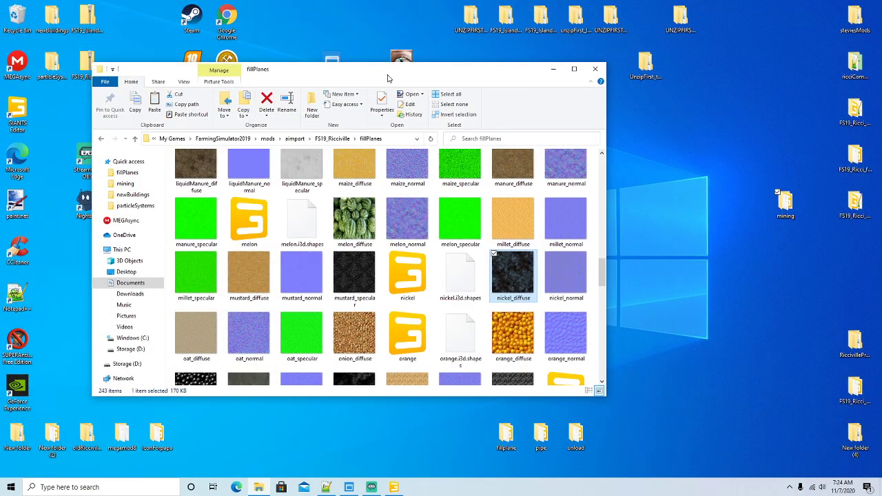
pyautogui.click(333, 139)
pyautogui.doubleClick(210, 256)
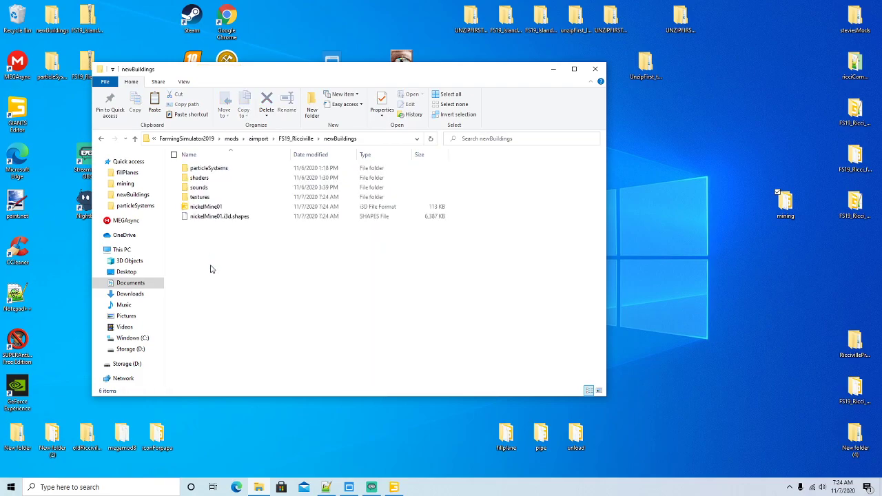
# - Open nickelMine01.i3d in Notepad++, review its file path list, then close the file and return to the newBuildings folder
pyautogui.click(218, 208)
pyautogui.rightClick(219, 214)
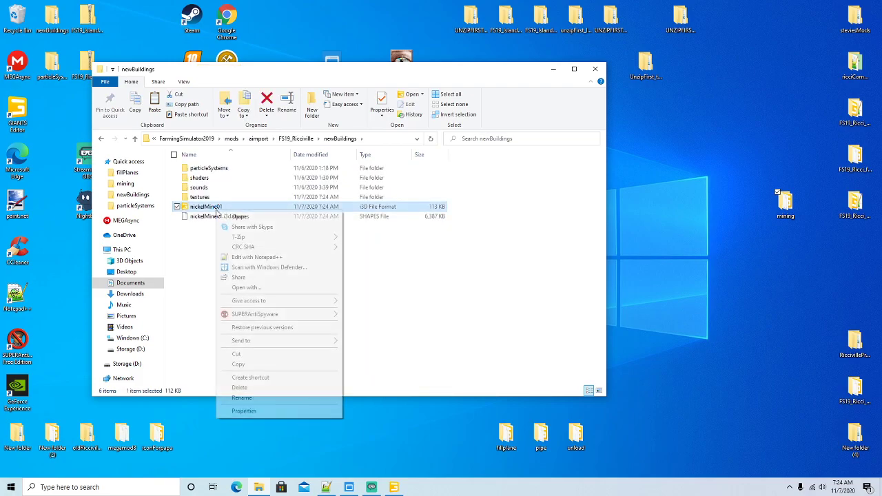
pyautogui.click(247, 260)
pyautogui.scroll(-20, 247, 259)
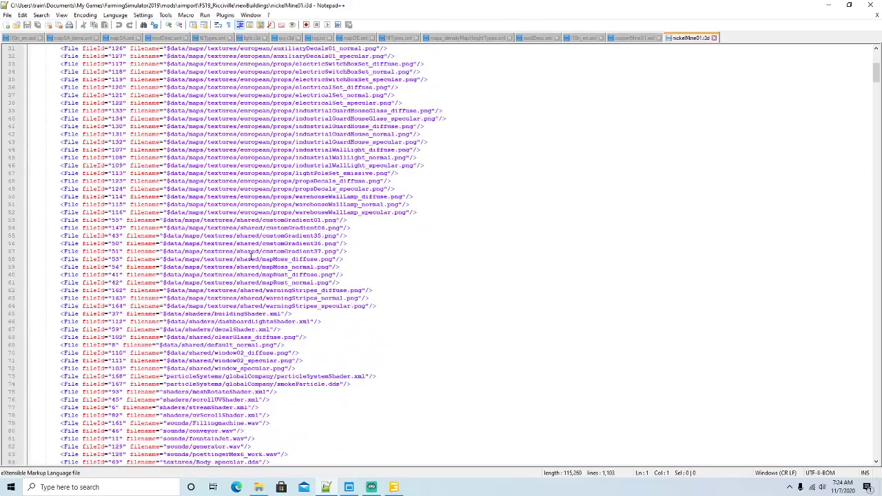
pyautogui.scroll(-12, 250, 258)
pyautogui.scroll(13, 250, 257)
pyautogui.scroll(6, 250, 257)
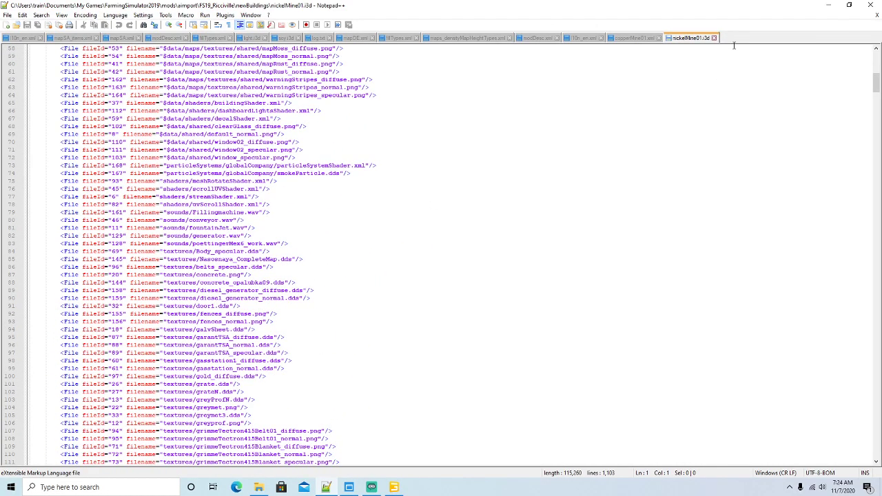
pyautogui.click(715, 38)
pyautogui.click(828, 5)
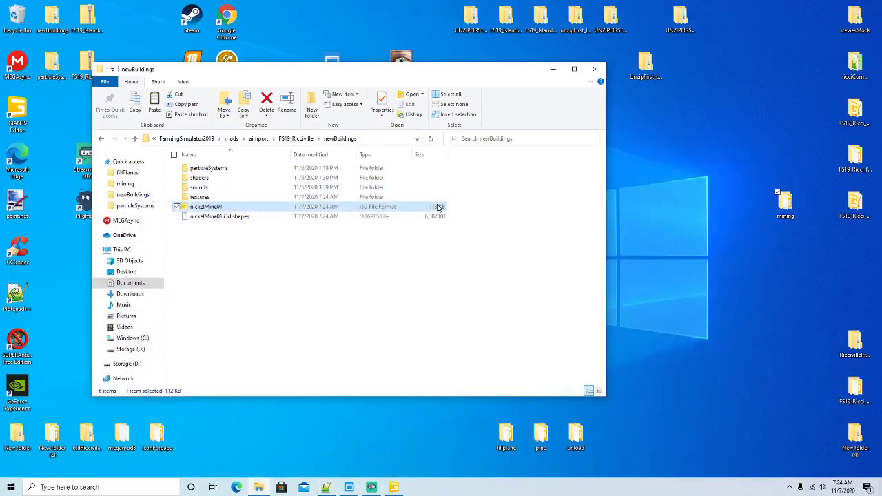
# - Switch to map.i3d in GIANTS Editor and prepare terrain texture painting with the ROUGHDIRT layer at the copper mine
pyautogui.click(393, 488)
pyautogui.keyDown('alt'); pyautogui.moveTo(463, 302); pyautogui.dragTo(401, 275); pyautogui.keyUp('alt')
pyautogui.scroll(3, 483, 306)
pyautogui.scroll(3, 553, 277)
pyautogui.scroll(-3, 401, 275)
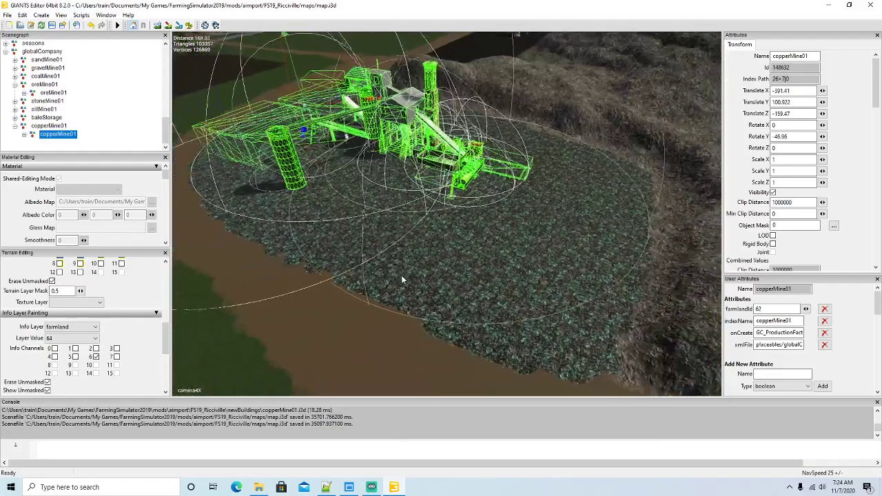
pyautogui.scroll(-3, 401, 275)
pyautogui.moveTo(166, 342)
pyautogui.mouseDown()
pyautogui.moveTo(167, 317)
pyautogui.moveTo(167, 340)
pyautogui.mouseUp()
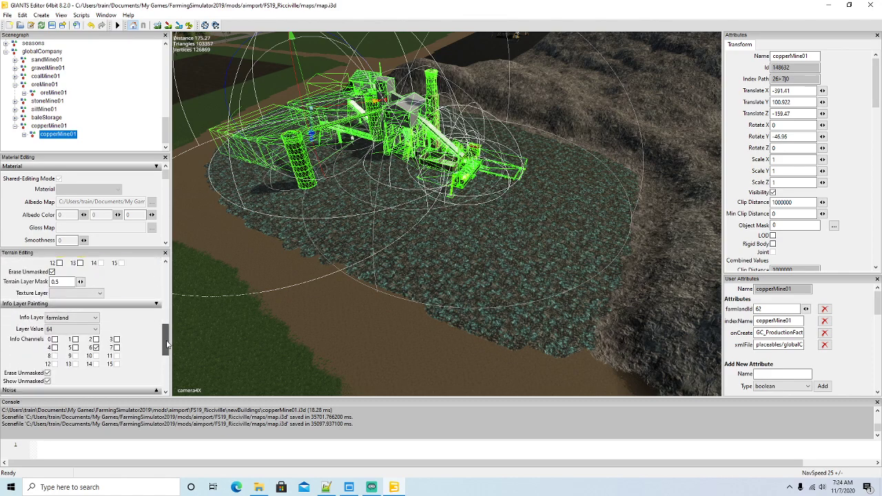
pyautogui.click(72, 318)
pyautogui.click(62, 333)
pyautogui.moveTo(164, 345); pyautogui.dragTo(164, 317)
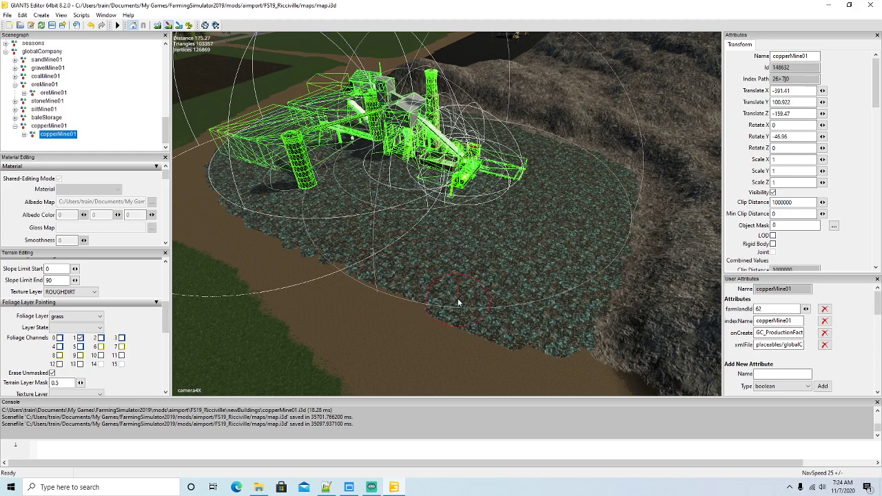
# - Undo the first ROUGHDIRT stroke and paint a fresh dirt strip over the copper ground along the road side of the mine
pyautogui.moveTo(481, 329)
pyautogui.mouseDown()
pyautogui.moveTo(557, 330)
pyautogui.moveTo(574, 284)
pyautogui.moveTo(582, 275)
pyautogui.moveTo(588, 283)
pyautogui.mouseUp()
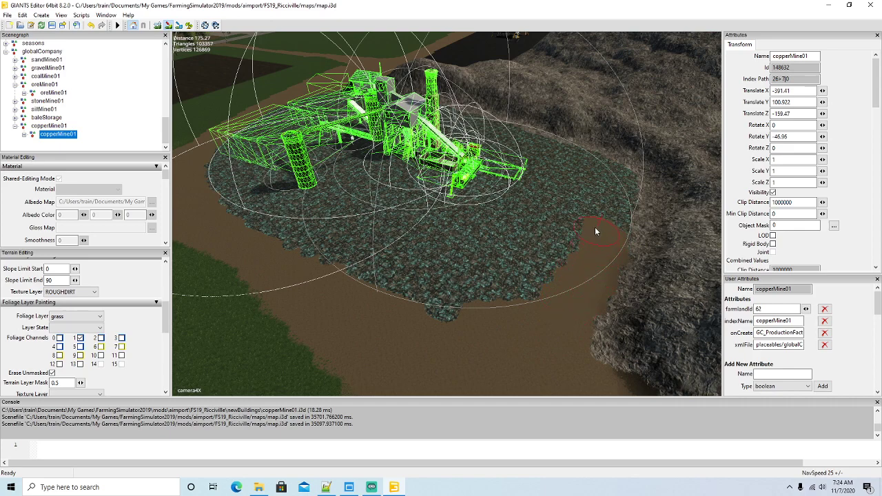
pyautogui.click(90, 25)
pyautogui.moveTo(482, 320)
pyautogui.mouseDown()
pyautogui.moveTo(504, 320)
pyautogui.moveTo(527, 285)
pyautogui.mouseUp()
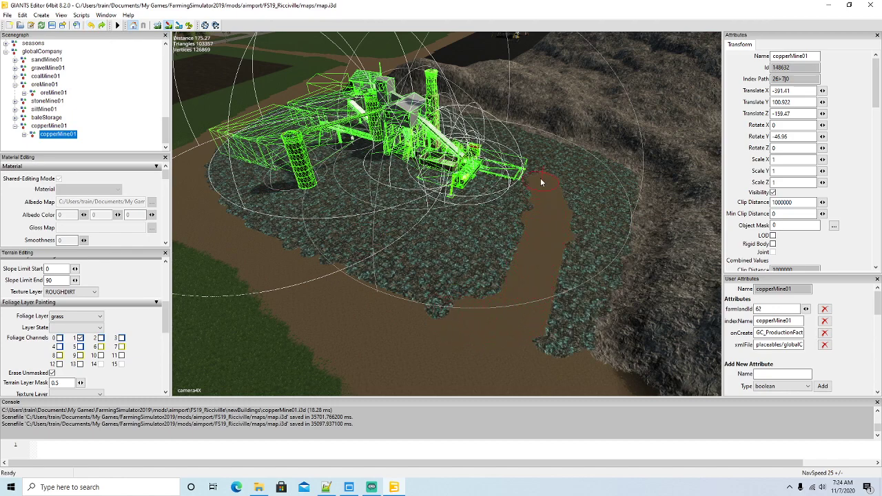
pyautogui.moveTo(460, 304); pyautogui.dragTo(298, 240)
pyautogui.moveTo(221, 196)
pyautogui.mouseDown()
pyautogui.moveTo(293, 216)
pyautogui.moveTo(376, 207)
pyautogui.moveTo(467, 215)
pyautogui.mouseUp()
pyautogui.moveTo(520, 205)
pyautogui.mouseDown()
pyautogui.moveTo(343, 222)
pyautogui.moveTo(487, 250)
pyautogui.moveTo(407, 284)
pyautogui.mouseUp()
pyautogui.moveTo(469, 298); pyautogui.dragTo(522, 342)
# - Extend the ROUGHDIRT path around the copper mine's loading end and along the inner side of the copper ground
pyautogui.click(168, 26)
pyautogui.moveTo(400, 264)
pyautogui.keyDown('alt'); pyautogui.mouseDown()
pyautogui.moveTo(534, 245)
pyautogui.moveTo(473, 302)
pyautogui.moveTo(441, 272)
pyautogui.mouseUp(); pyautogui.keyUp('alt')
pyautogui.scroll(4, 533, 245)
pyautogui.click(168, 26)
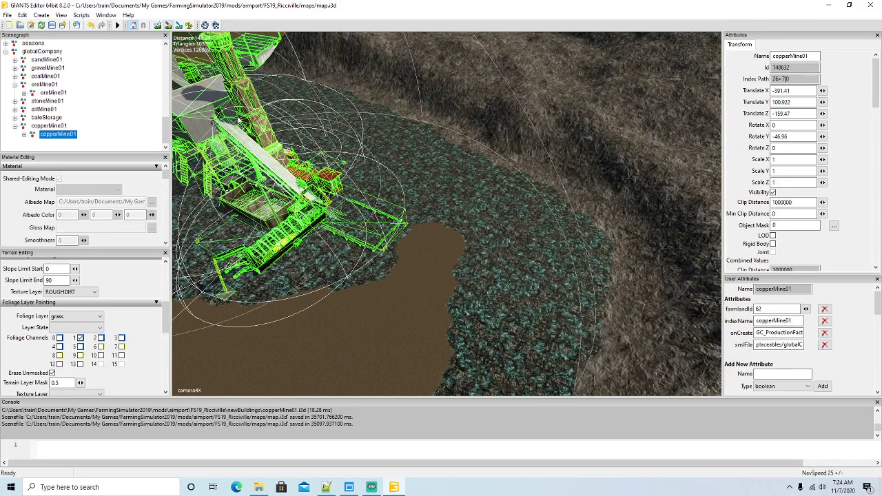
pyautogui.moveTo(410, 347)
pyautogui.mouseDown()
pyautogui.moveTo(443, 298)
pyautogui.moveTo(436, 216)
pyautogui.mouseUp()
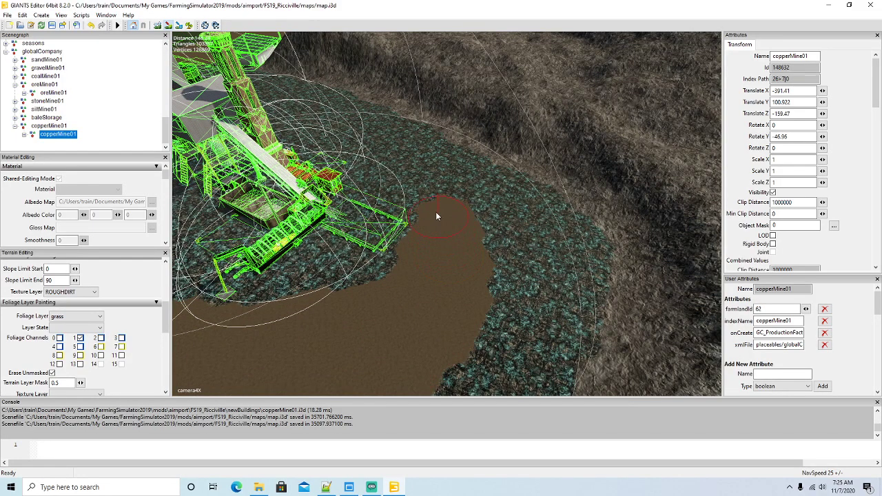
pyautogui.moveTo(371, 168); pyautogui.dragTo(321, 150)
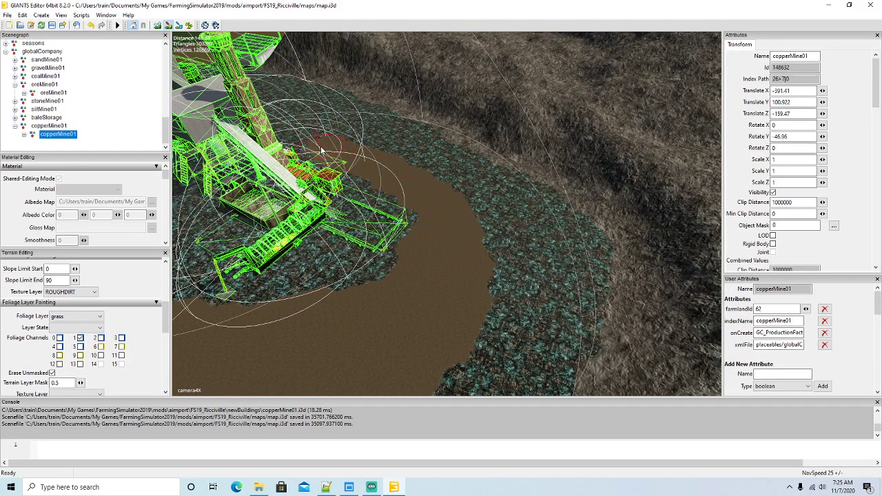
# - Deselect the copper mine by selecting baleStorage, then continue the ROUGHDIRT path behind the mine up to the green-roofed shed
pyautogui.click(168, 26)
pyautogui.keyDown('alt'); pyautogui.moveTo(370, 190); pyautogui.dragTo(353, 158); pyautogui.keyUp('alt')
pyautogui.scroll(5, 354, 158)
pyautogui.press('f')
pyautogui.scroll(-4, 353, 157)
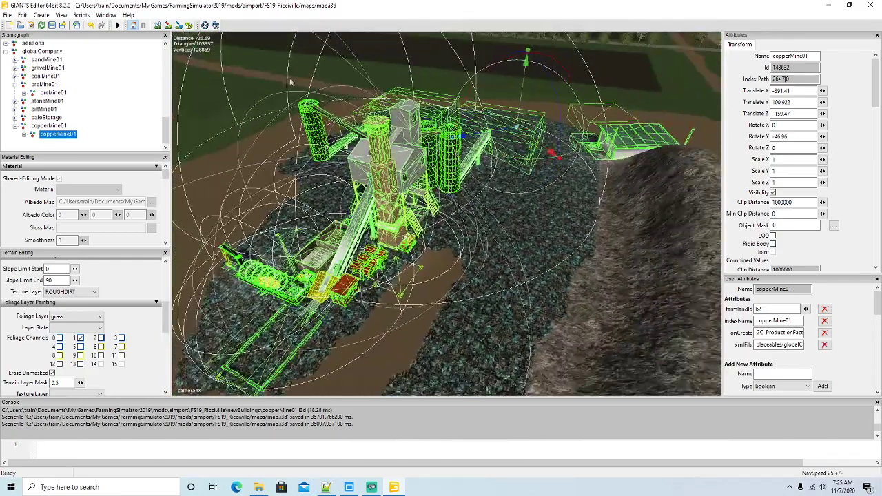
pyautogui.click(22, 119)
pyautogui.click(168, 26)
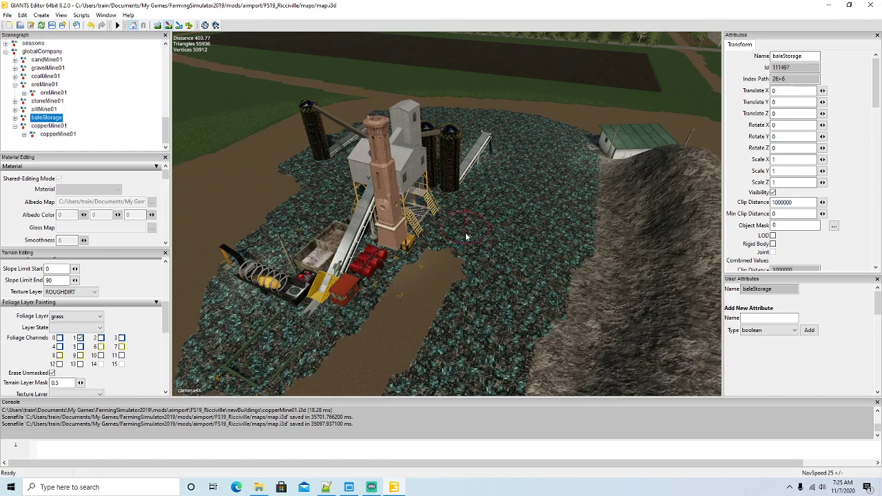
pyautogui.moveTo(426, 286)
pyautogui.mouseDown()
pyautogui.moveTo(444, 266)
pyautogui.moveTo(402, 345)
pyautogui.moveTo(544, 167)
pyautogui.mouseUp()
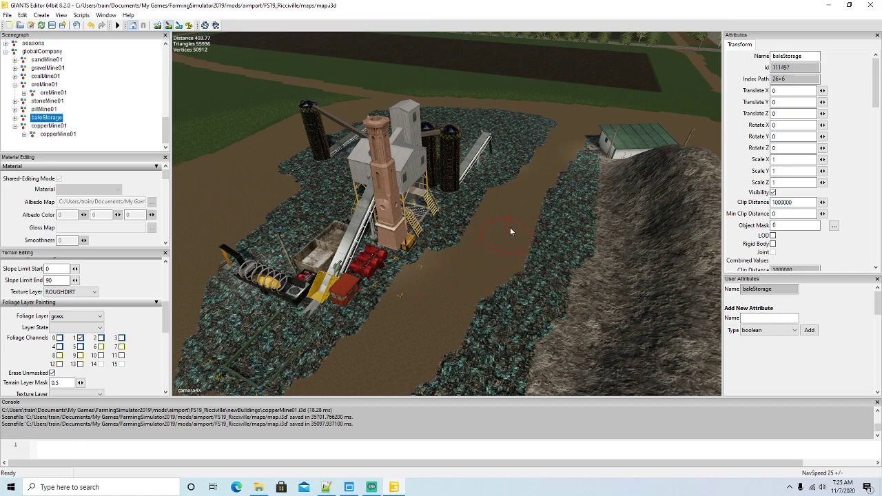
pyautogui.click(170, 27)
# - Trim the outer edge of the copper ground at the mine's silo end with ROUGHDIRT
pyautogui.moveTo(406, 253)
pyautogui.keyDown('alt'); pyautogui.mouseDown()
pyautogui.moveTo(446, 278)
pyautogui.moveTo(486, 213)
pyautogui.mouseUp(); pyautogui.keyUp('alt')
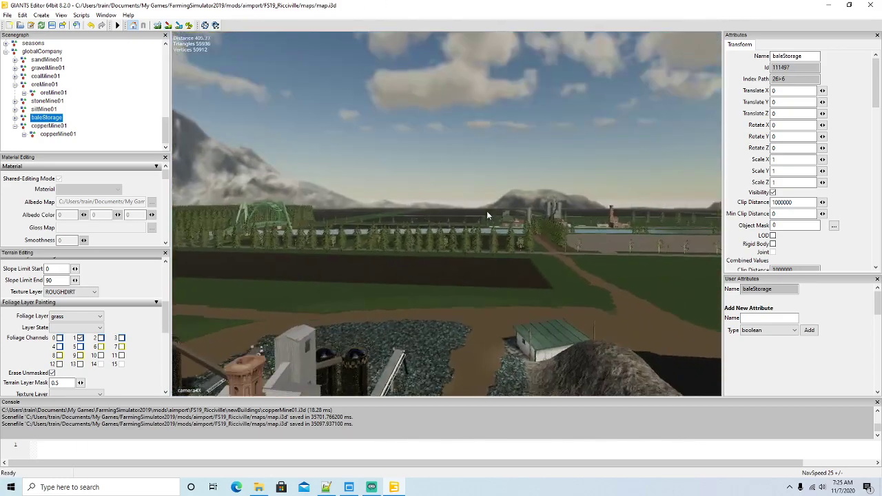
pyautogui.scroll(5, 487, 212)
pyautogui.scroll(4, 486, 211)
pyautogui.keyDown('alt'); pyautogui.moveTo(354, 237); pyautogui.dragTo(409, 310); pyautogui.keyUp('alt')
pyautogui.scroll(-2, 409, 310)
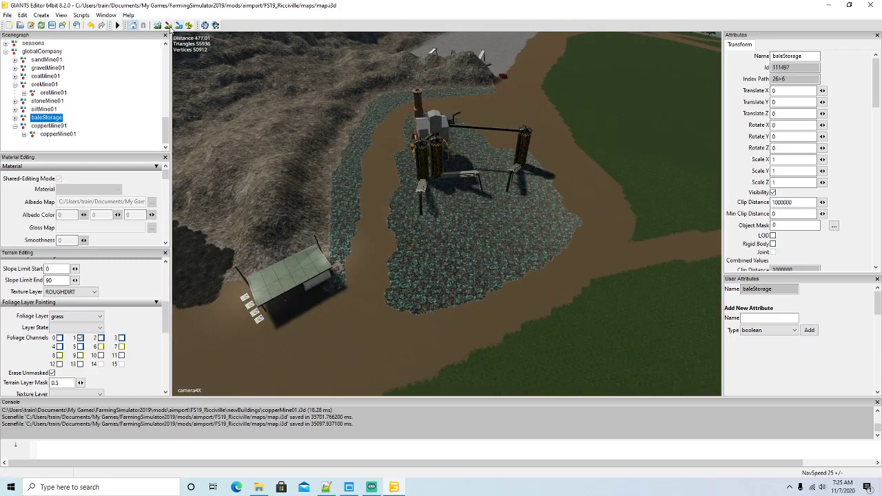
pyautogui.moveTo(592, 218); pyautogui.dragTo(589, 237)
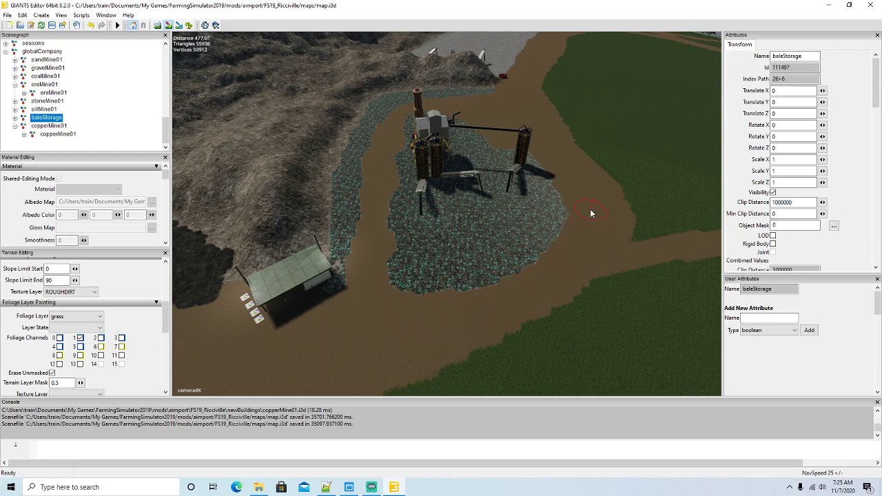
# - Paint ROUGHDIRT over the protruding corner of the grass field near the shed to widen the road
pyautogui.keyDown('alt'); pyautogui.moveTo(495, 335); pyautogui.dragTo(389, 318); pyautogui.keyUp('alt')
pyautogui.scroll(8, 390, 319)
pyautogui.keyDown('alt'); pyautogui.moveTo(676, 317); pyautogui.dragTo(471, 322); pyautogui.keyUp('alt')
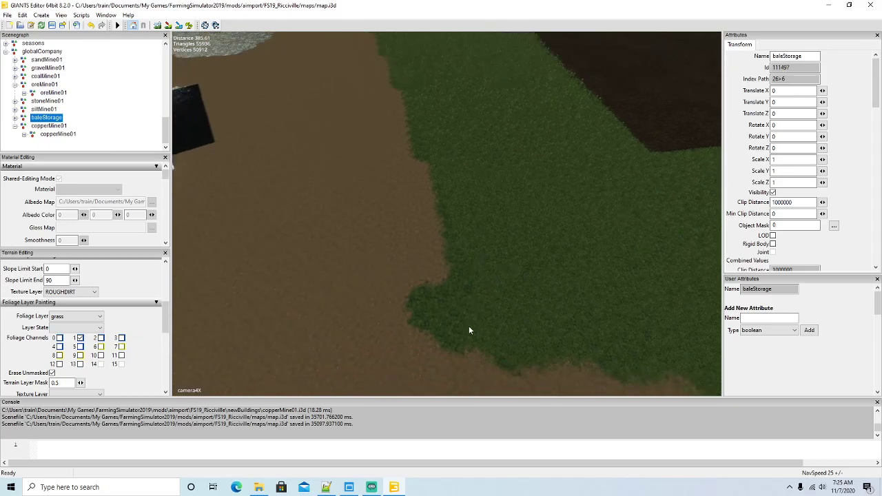
pyautogui.scroll(-4, 467, 328)
pyautogui.scroll(-1, 467, 331)
pyautogui.scroll(3, 467, 331)
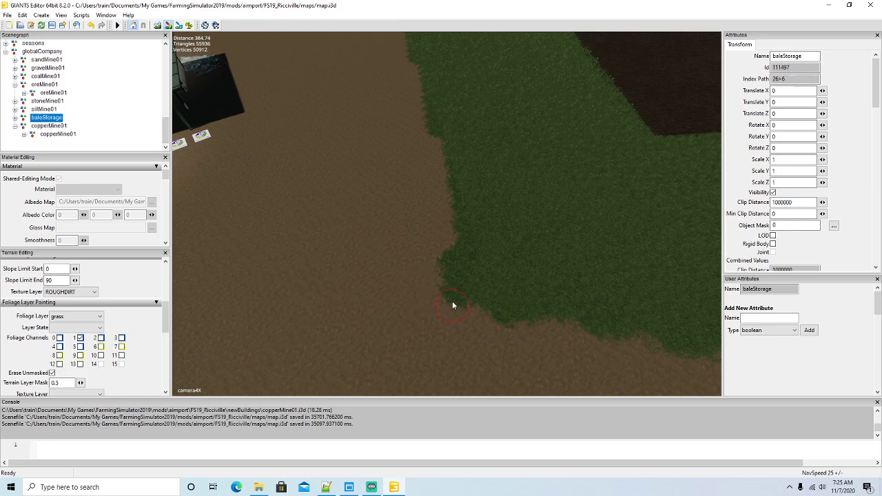
pyautogui.moveTo(448, 278)
pyautogui.mouseDown()
pyautogui.moveTo(466, 252)
pyautogui.moveTo(453, 198)
pyautogui.mouseUp()
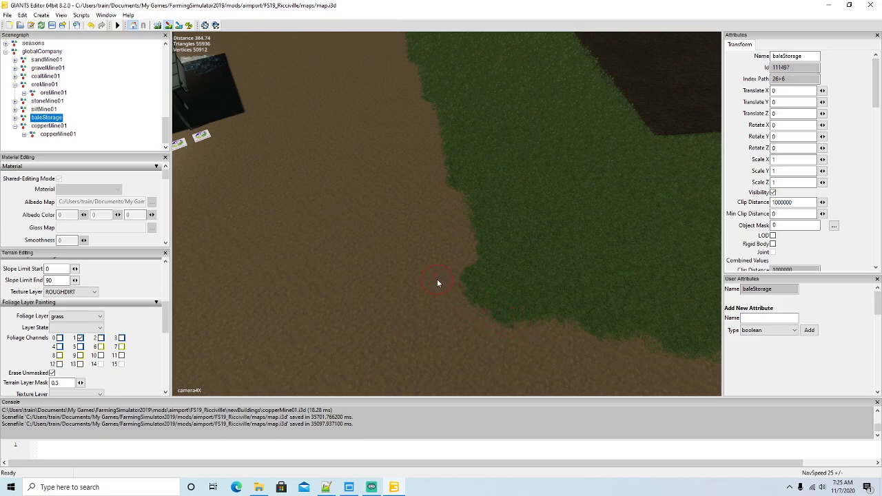
# - Choose the green big state of the grass foliage layer and start foliage painting
pyautogui.moveTo(363, 206); pyautogui.dragTo(344, 127, button='right')
pyautogui.press('w')
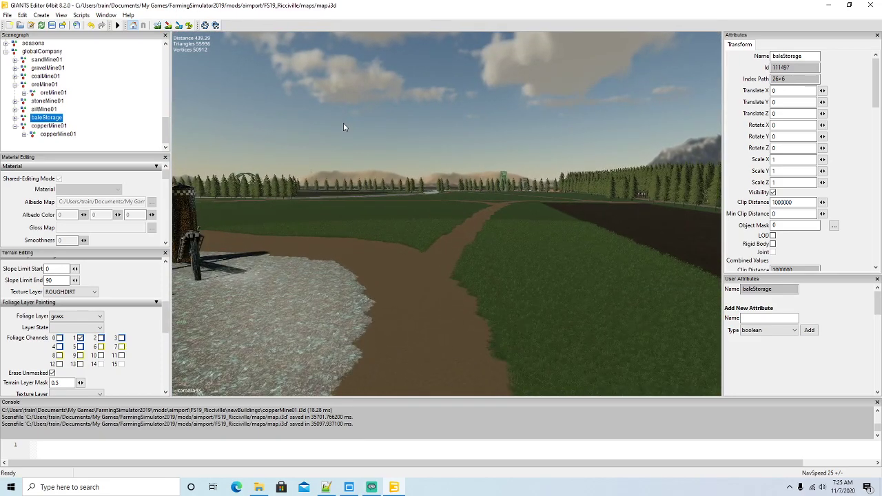
pyautogui.press('w')
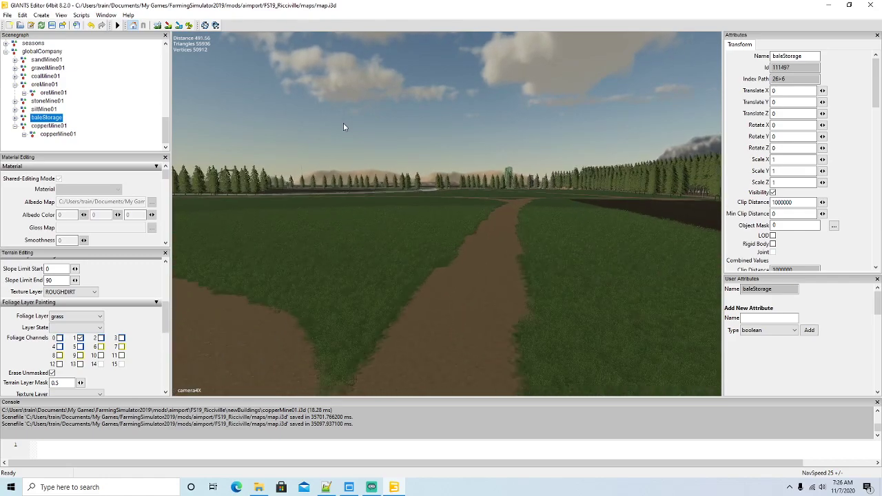
pyautogui.moveTo(343, 123); pyautogui.dragTo(262, 243, button='right')
pyautogui.press('w')
pyautogui.press('s')
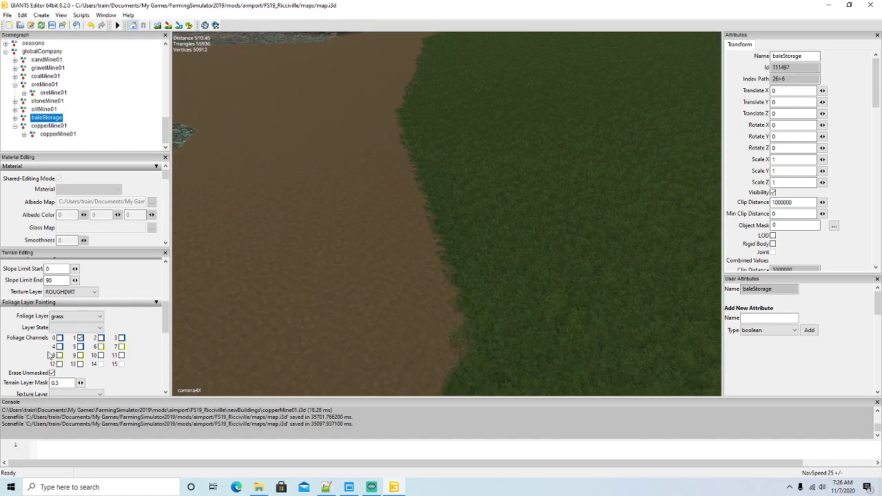
pyautogui.click(76, 327)
pyautogui.click(72, 371)
pyautogui.click(190, 26)
# - Check the terrain brush, foliage layer and info layer options for one that covers the stepped green heap on the grey mine ground
pyautogui.moveTo(259, 40)
pyautogui.mouseDown(button='right')
pyautogui.moveTo(301, 109)
pyautogui.moveTo(291, 131)
pyautogui.moveTo(317, 163)
pyautogui.moveTo(358, 164)
pyautogui.moveTo(354, 118)
pyautogui.moveTo(361, 145)
pyautogui.moveTo(398, 179)
pyautogui.moveTo(353, 198)
pyautogui.mouseUp(button='right')
pyautogui.press('w')
pyautogui.press('w')
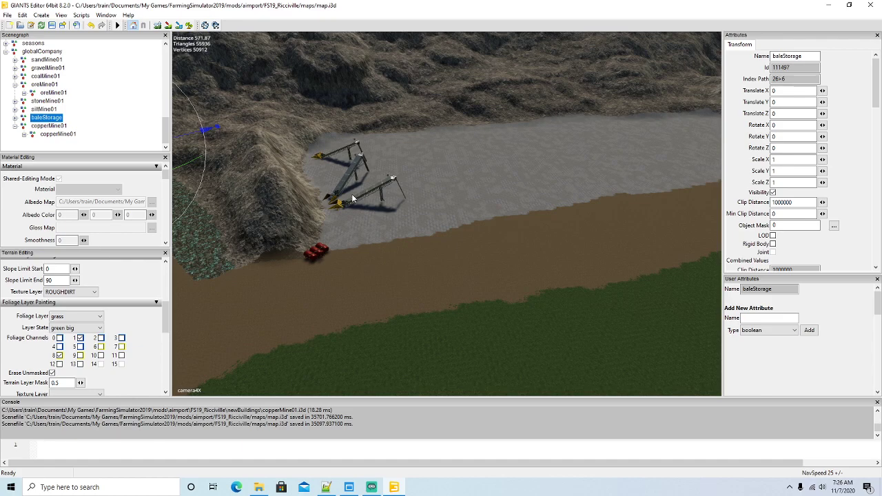
pyautogui.moveTo(290, 199); pyautogui.dragTo(495, 215, button='right')
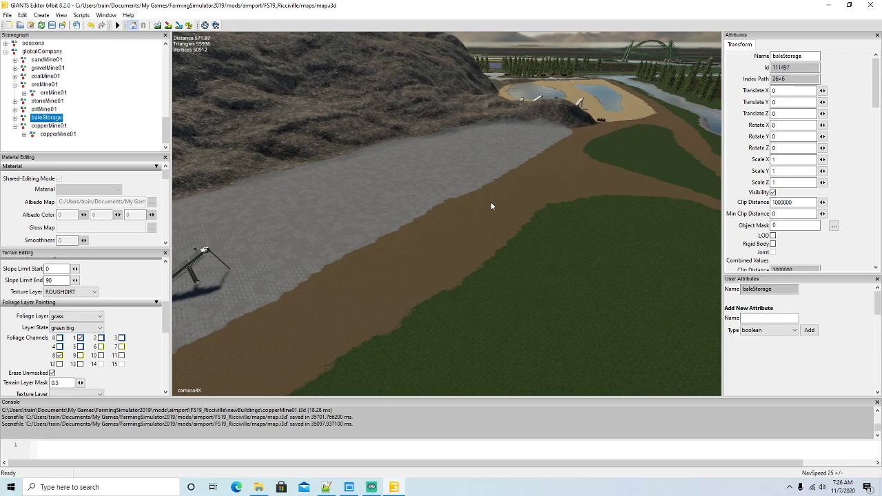
pyautogui.moveTo(546, 199); pyautogui.dragTo(497, 248, button='right')
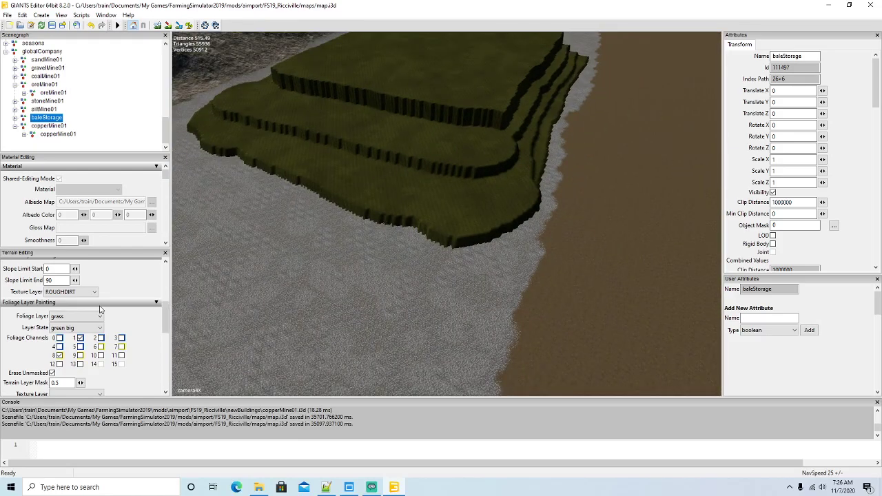
pyautogui.scroll(5, 166, 319)
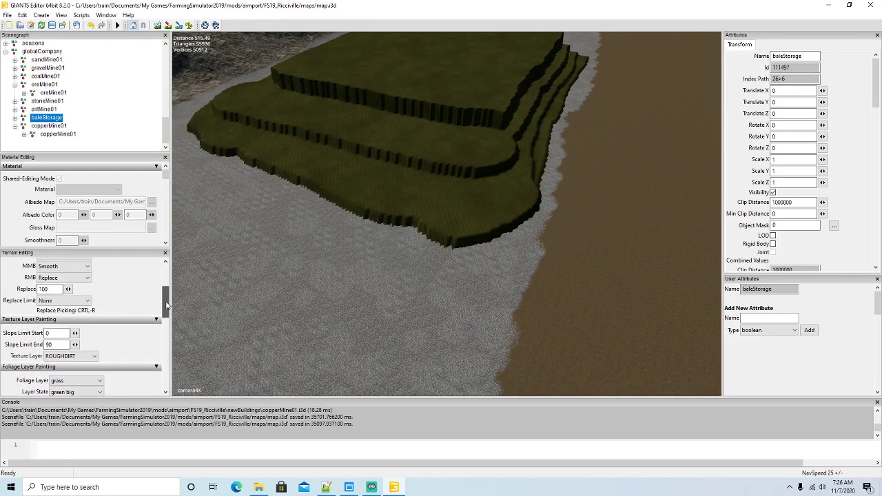
pyautogui.click(77, 287)
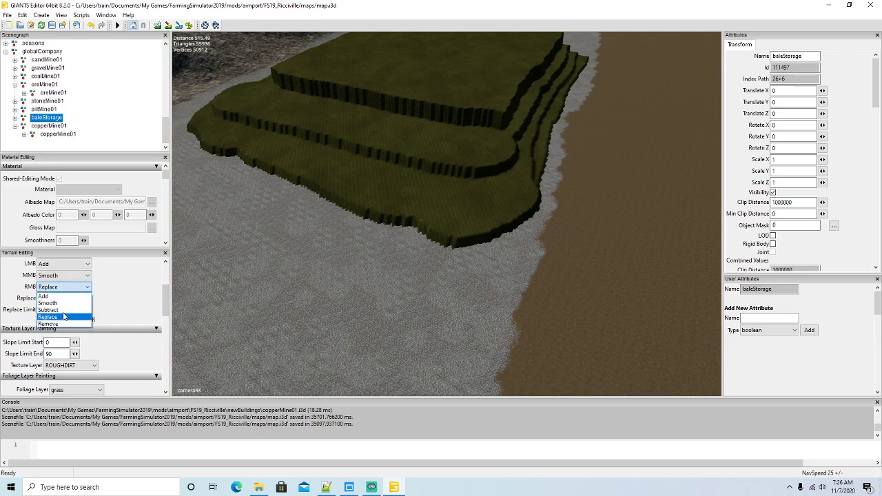
pyautogui.click(65, 317)
pyautogui.scroll(-4, 164, 304)
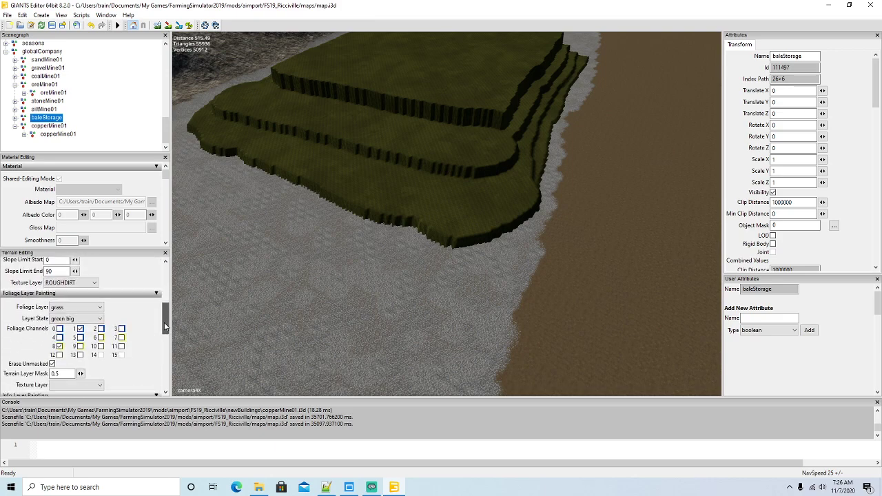
pyautogui.click(93, 312)
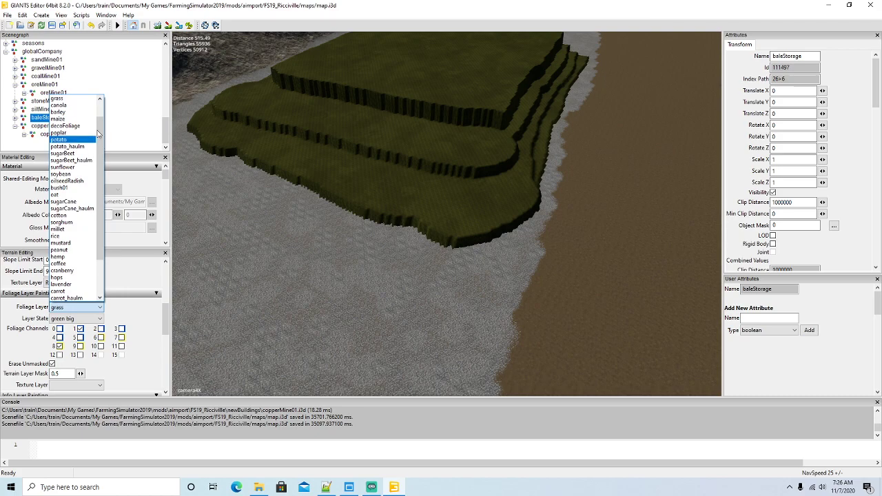
pyautogui.click(61, 99)
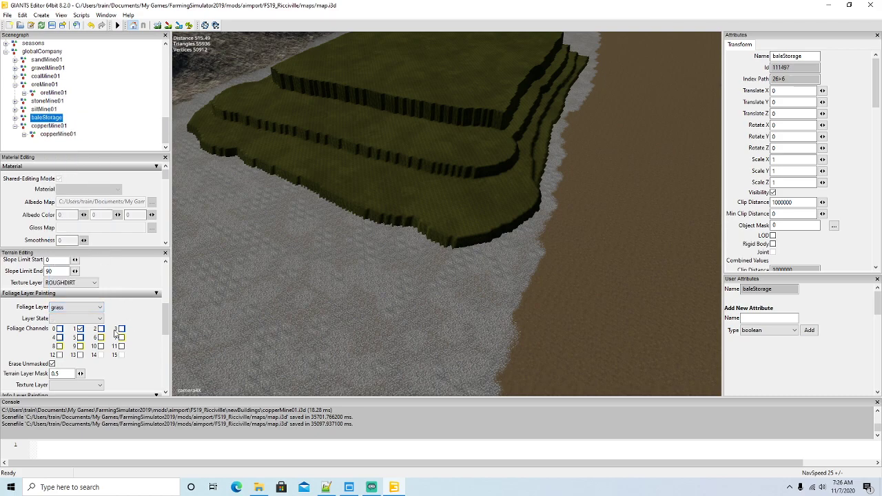
pyautogui.scroll(-3, 166, 331)
pyautogui.scroll(-3, 166, 332)
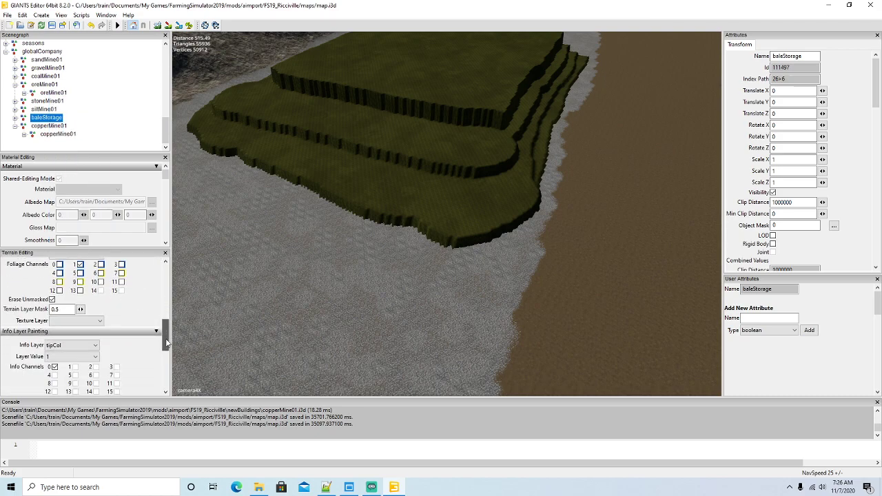
pyautogui.click(92, 346)
pyautogui.scroll(5, 112, 339)
# - Set the foliage layer to terrainDetailHeight and clear the front tiers of the green heap on the grey ground
pyautogui.click(104, 344)
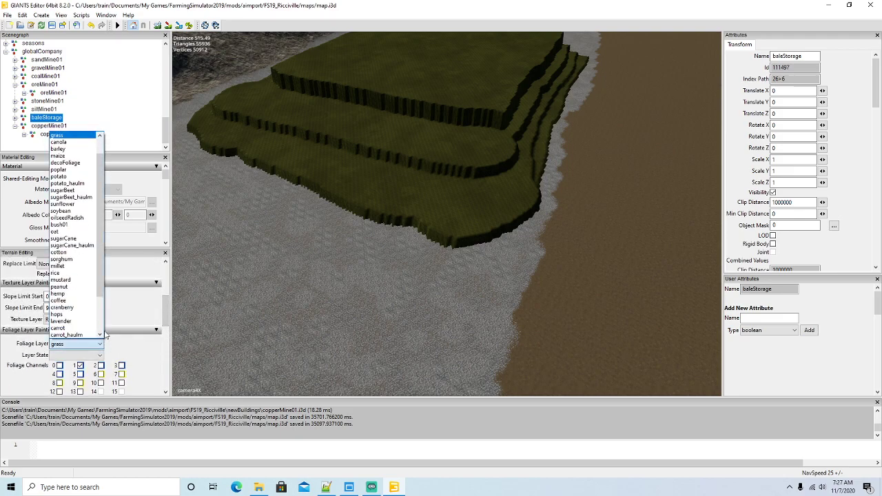
pyautogui.click(73, 142)
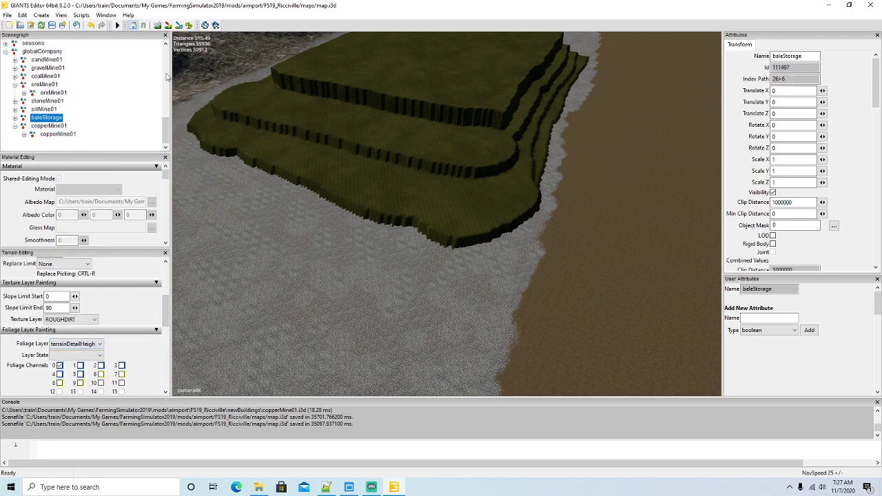
pyautogui.moveTo(209, 116)
pyautogui.mouseDown()
pyautogui.moveTo(198, 129)
pyautogui.moveTo(386, 205)
pyautogui.moveTo(526, 212)
pyautogui.moveTo(267, 157)
pyautogui.moveTo(209, 109)
pyautogui.moveTo(467, 181)
pyautogui.moveTo(431, 184)
pyautogui.moveTo(472, 175)
pyautogui.moveTo(550, 122)
pyautogui.mouseUp()
pyautogui.moveTo(584, 54)
pyautogui.mouseDown()
pyautogui.moveTo(515, 142)
pyautogui.moveTo(403, 153)
pyautogui.moveTo(222, 99)
pyautogui.moveTo(490, 135)
pyautogui.moveTo(364, 133)
pyautogui.moveTo(269, 104)
pyautogui.moveTo(404, 102)
pyautogui.moveTo(545, 128)
pyautogui.moveTo(320, 95)
pyautogui.mouseUp()
pyautogui.moveTo(260, 81); pyautogui.dragTo(550, 110)
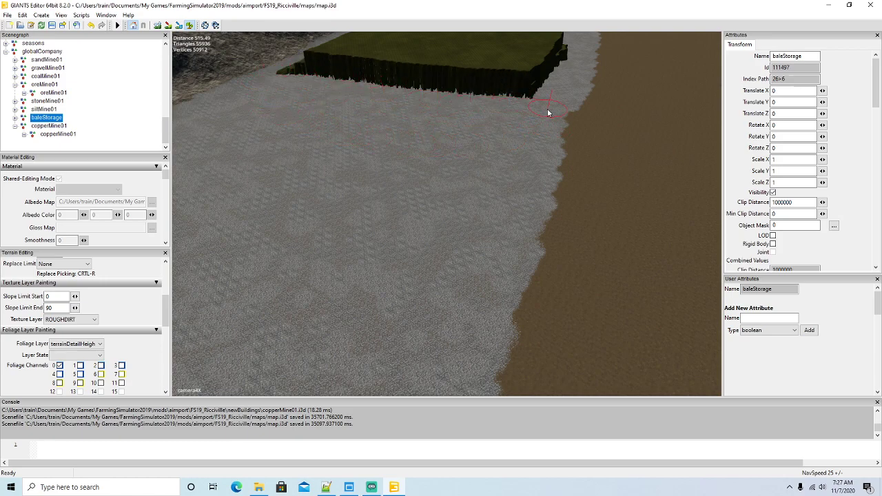
# - Clear the middle section of the green heap from the rock wall across to the dirt road with the terrainDetailHeight brush
pyautogui.click(191, 27)
pyautogui.moveTo(294, 159)
pyautogui.keyDown('alt'); pyautogui.mouseDown()
pyautogui.moveTo(385, 131)
pyautogui.moveTo(395, 169)
pyautogui.moveTo(436, 222)
pyautogui.moveTo(411, 200)
pyautogui.mouseUp(); pyautogui.keyUp('alt')
pyautogui.scroll(3, 385, 131)
pyautogui.click(190, 25)
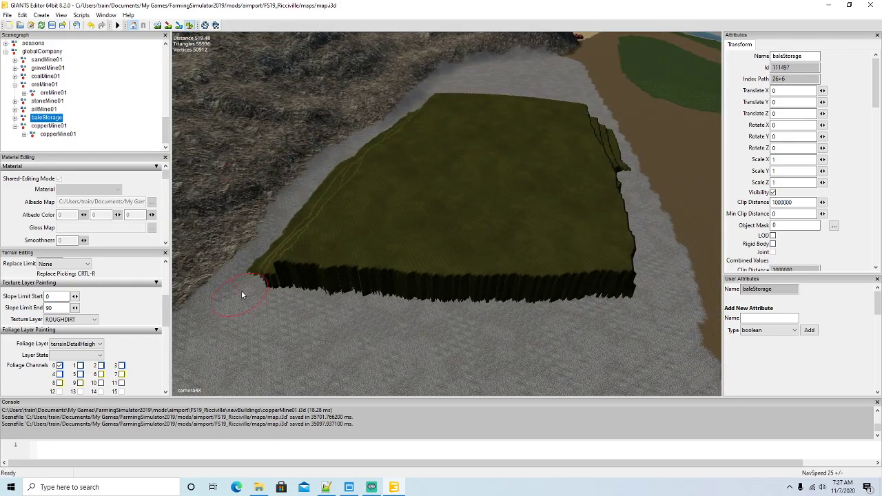
pyautogui.moveTo(338, 169)
pyautogui.mouseDown()
pyautogui.moveTo(431, 166)
pyautogui.moveTo(613, 193)
pyautogui.moveTo(603, 193)
pyautogui.mouseUp()
pyautogui.moveTo(335, 204)
pyautogui.mouseDown()
pyautogui.moveTo(299, 275)
pyautogui.moveTo(639, 286)
pyautogui.moveTo(453, 273)
pyautogui.moveTo(312, 250)
pyautogui.moveTo(636, 246)
pyautogui.moveTo(326, 222)
pyautogui.moveTo(592, 220)
pyautogui.moveTo(360, 198)
pyautogui.moveTo(451, 189)
pyautogui.moveTo(589, 193)
pyautogui.moveTo(580, 172)
pyautogui.moveTo(393, 149)
pyautogui.moveTo(629, 164)
pyautogui.moveTo(551, 142)
pyautogui.moveTo(403, 139)
pyautogui.moveTo(623, 149)
pyautogui.mouseUp()
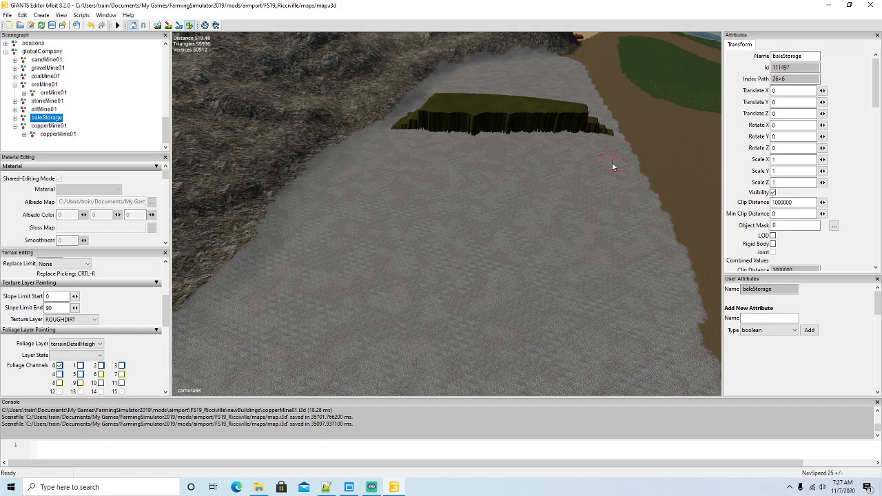
# - Continue erasing the green heap with terrainDetailHeight from its front edge towards the sand mine
pyautogui.click(190, 25)
pyautogui.moveTo(423, 227)
pyautogui.keyDown('alt'); pyautogui.mouseDown()
pyautogui.moveTo(435, 167)
pyautogui.moveTo(457, 218)
pyautogui.mouseUp(); pyautogui.keyUp('alt')
pyautogui.scroll(5, 435, 166)
pyautogui.scroll(-4, 457, 218)
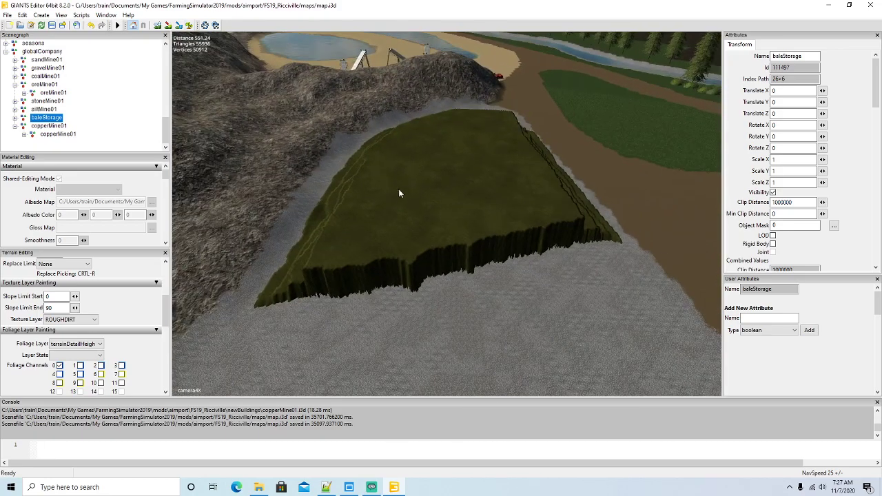
pyautogui.click(191, 25)
pyautogui.moveTo(298, 260)
pyautogui.mouseDown()
pyautogui.moveTo(306, 281)
pyautogui.moveTo(325, 213)
pyautogui.moveTo(354, 158)
pyautogui.moveTo(578, 199)
pyautogui.moveTo(573, 240)
pyautogui.moveTo(382, 270)
pyautogui.moveTo(362, 293)
pyautogui.moveTo(519, 261)
pyautogui.moveTo(489, 229)
pyautogui.moveTo(339, 244)
pyautogui.moveTo(398, 222)
pyautogui.moveTo(565, 210)
pyautogui.moveTo(336, 212)
pyautogui.moveTo(486, 194)
pyautogui.moveTo(354, 191)
pyautogui.moveTo(484, 187)
pyautogui.moveTo(383, 172)
pyautogui.moveTo(587, 183)
pyautogui.moveTo(474, 194)
pyautogui.mouseUp()
# - Remove the last of the green heap at the sand mine end of the grey ground
pyautogui.click(191, 26)
pyautogui.moveTo(377, 182)
pyautogui.keyDown('alt'); pyautogui.mouseDown()
pyautogui.moveTo(378, 138)
pyautogui.moveTo(386, 210)
pyautogui.mouseUp(); pyautogui.keyUp('alt')
pyautogui.scroll(3, 377, 137)
pyautogui.click(190, 27)
pyautogui.moveTo(235, 262)
pyautogui.mouseDown()
pyautogui.moveTo(324, 164)
pyautogui.moveTo(441, 124)
pyautogui.moveTo(516, 118)
pyautogui.mouseUp()
pyautogui.moveTo(587, 194)
pyautogui.mouseDown()
pyautogui.moveTo(571, 250)
pyautogui.moveTo(342, 246)
pyautogui.moveTo(279, 219)
pyautogui.moveTo(522, 227)
pyautogui.moveTo(504, 213)
pyautogui.moveTo(307, 199)
pyautogui.moveTo(502, 191)
pyautogui.moveTo(337, 175)
pyautogui.moveTo(537, 171)
pyautogui.moveTo(376, 156)
pyautogui.moveTo(514, 151)
pyautogui.moveTo(425, 140)
pyautogui.moveTo(501, 128)
pyautogui.mouseUp()
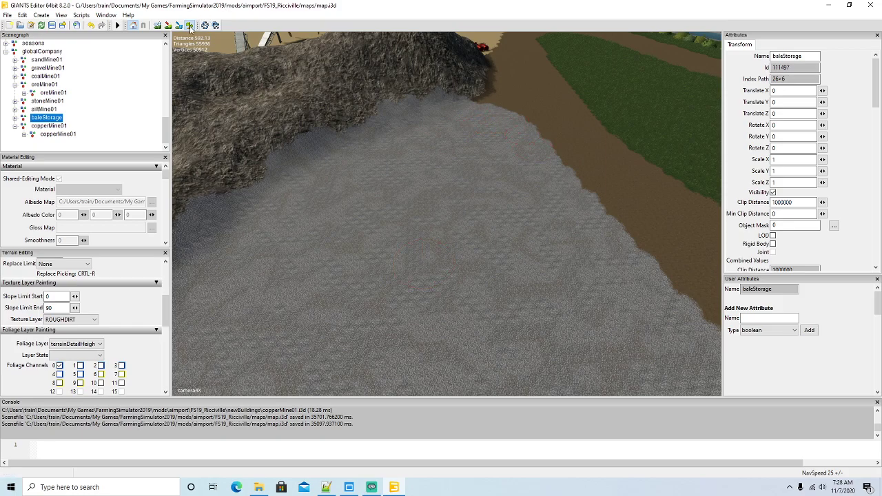
# - Paint the second MOUNTAINROCK texture (MOUNTAINROCKD…) over the grey edge at the foot of the rock wall beside the sand mine
pyautogui.keyDown('alt'); pyautogui.moveTo(352, 177); pyautogui.dragTo(406, 202); pyautogui.keyUp('alt')
pyautogui.scroll(3, 380, 107)
pyautogui.scroll(-5, 343, 205)
pyautogui.scroll(3, 323, 217)
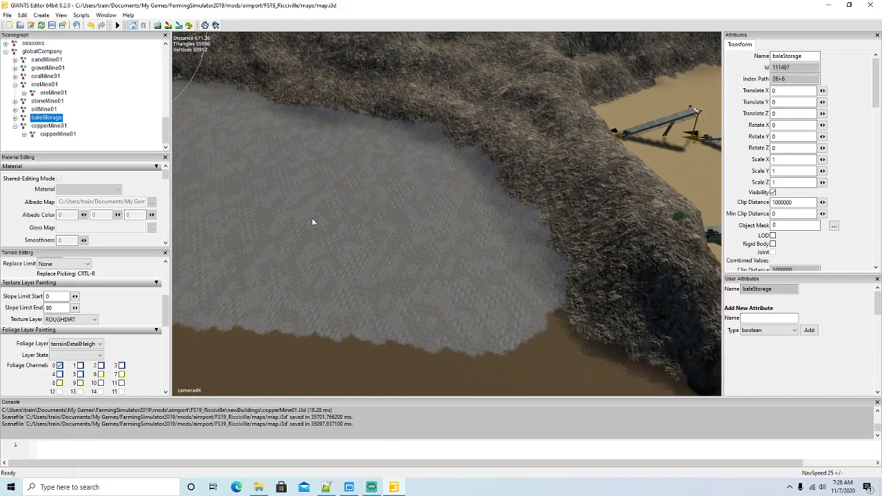
pyautogui.click(81, 319)
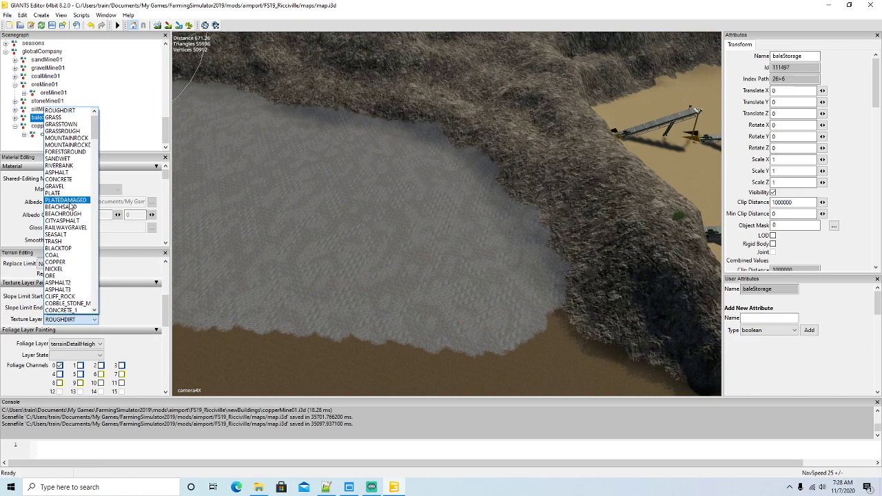
pyautogui.click(76, 145)
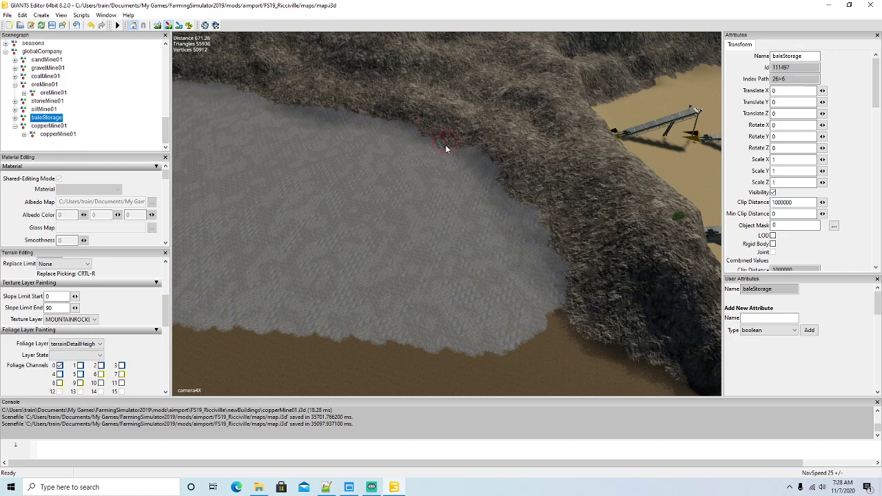
pyautogui.moveTo(562, 299)
pyautogui.mouseDown()
pyautogui.moveTo(516, 223)
pyautogui.moveTo(436, 144)
pyautogui.mouseUp()
pyautogui.moveTo(276, 108); pyautogui.dragTo(353, 124)
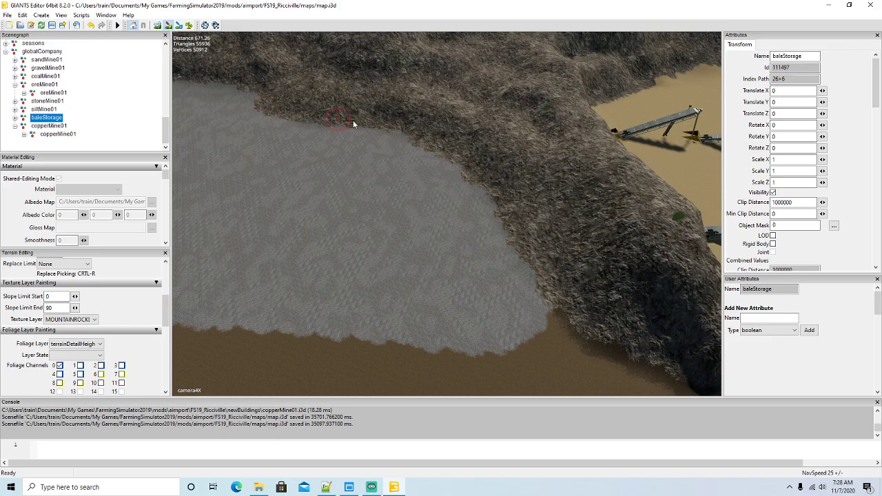
# - Inspect the rock border along the back of the grey ground and around the three conveyors
pyautogui.click(170, 27)
pyautogui.moveTo(409, 222)
pyautogui.keyDown('alt'); pyautogui.mouseDown()
pyautogui.moveTo(364, 160)
pyautogui.moveTo(393, 212)
pyautogui.mouseUp(); pyautogui.keyUp('alt')
pyautogui.scroll(8, 364, 161)
pyautogui.click(170, 26)
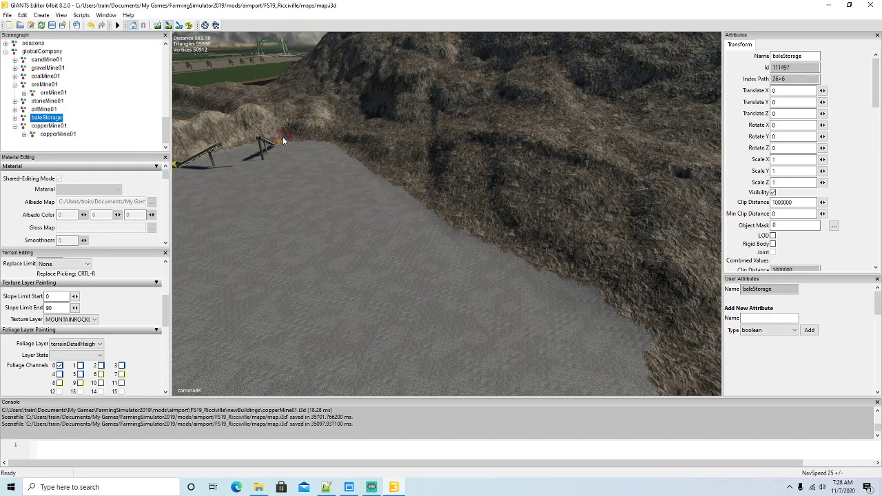
pyautogui.keyDown('alt'); pyautogui.moveTo(422, 270); pyautogui.dragTo(409, 305); pyautogui.keyUp('alt')
pyautogui.scroll(2, 334, 215)
pyautogui.scroll(3, 315, 228)
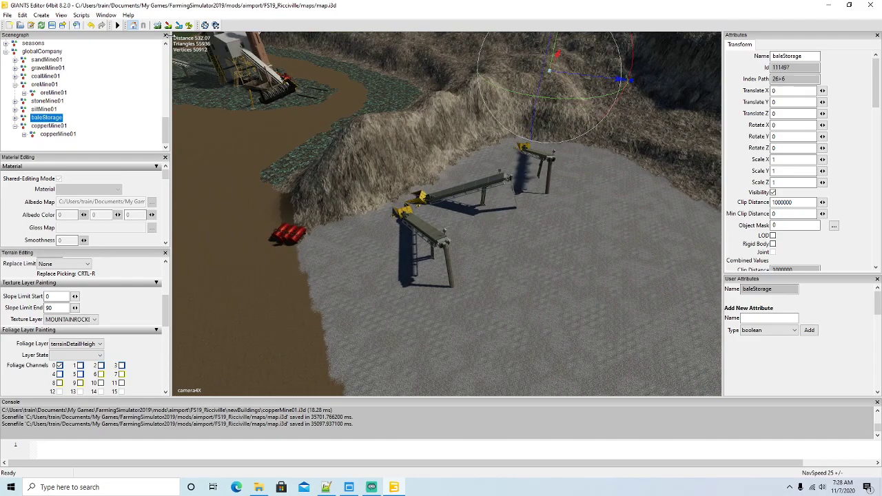
pyautogui.click(168, 26)
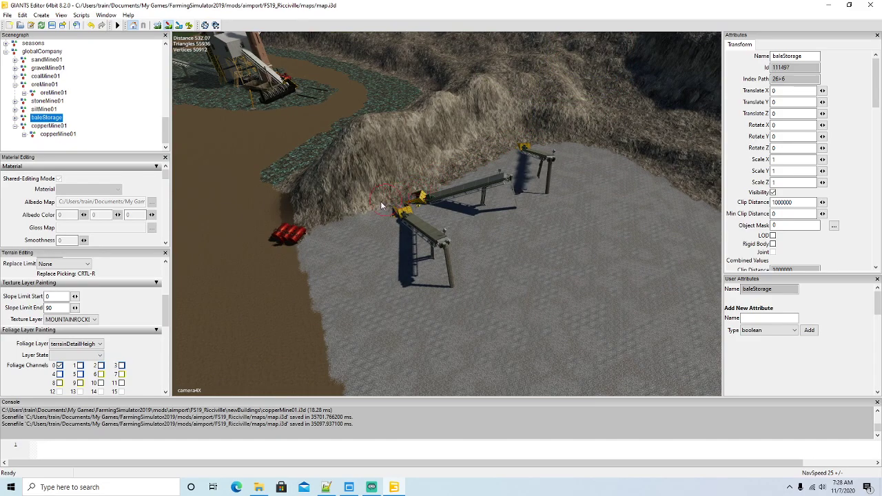
pyautogui.click(169, 27)
# - Set the texture layer to ROUGHDIRT and paint over the grey ground around the three conveyors and in the rear corner
pyautogui.keyDown('alt'); pyautogui.moveTo(326, 169); pyautogui.dragTo(426, 212); pyautogui.keyUp('alt')
pyautogui.scroll(-4, 413, 180)
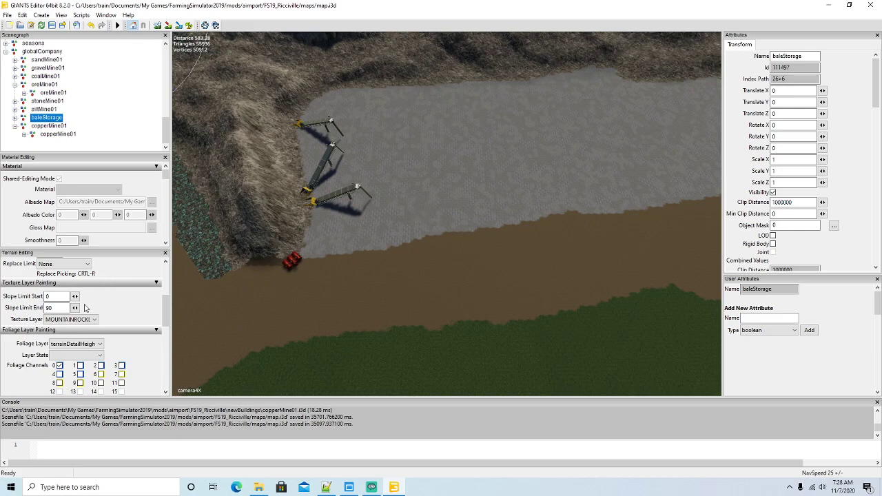
pyautogui.moveTo(169, 318)
pyautogui.mouseDown()
pyautogui.moveTo(170, 282)
pyautogui.moveTo(168, 318)
pyautogui.mouseUp()
pyautogui.click(69, 319)
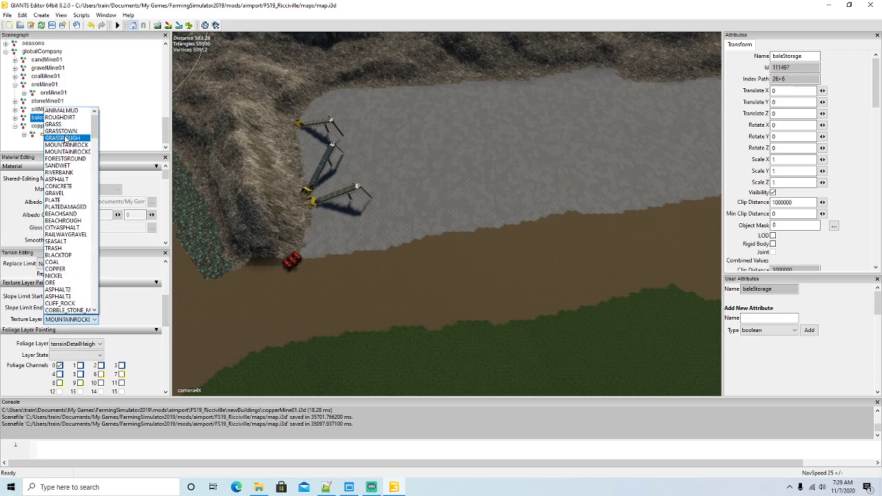
pyautogui.click(61, 117)
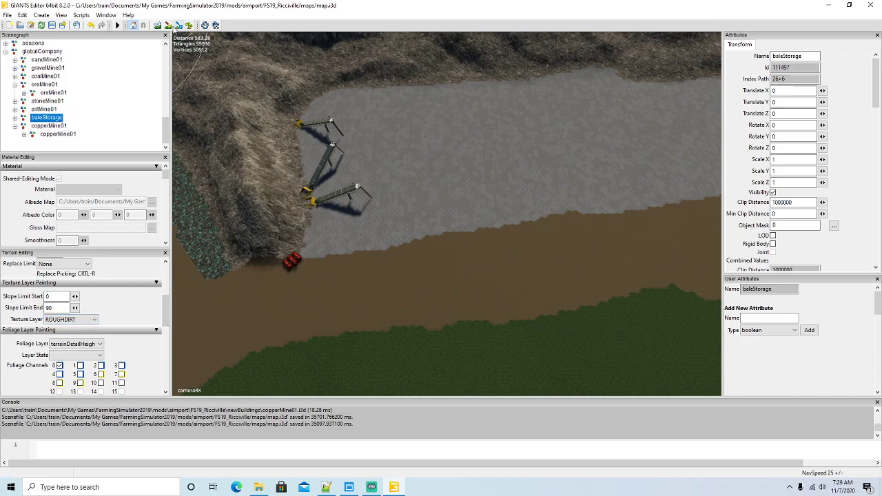
pyautogui.moveTo(478, 222)
pyautogui.mouseDown()
pyautogui.moveTo(358, 241)
pyautogui.moveTo(406, 251)
pyautogui.mouseUp()
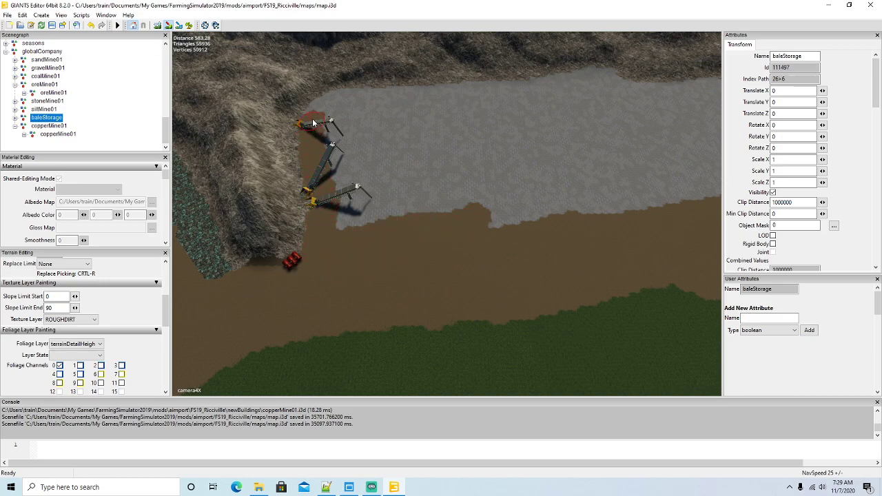
pyautogui.moveTo(320, 110); pyautogui.dragTo(351, 101)
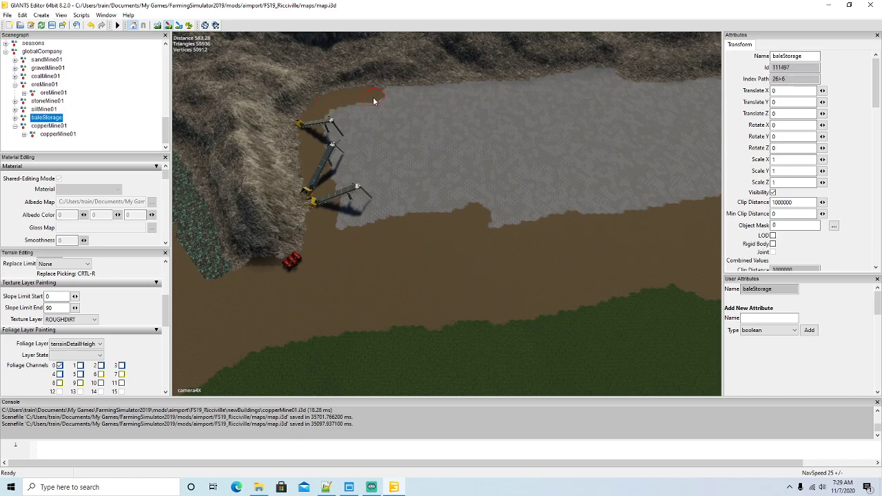
# - Paint ROUGHDIRT along the rear rock wall and across the middle of the grey ground
pyautogui.moveTo(406, 101); pyautogui.dragTo(441, 101)
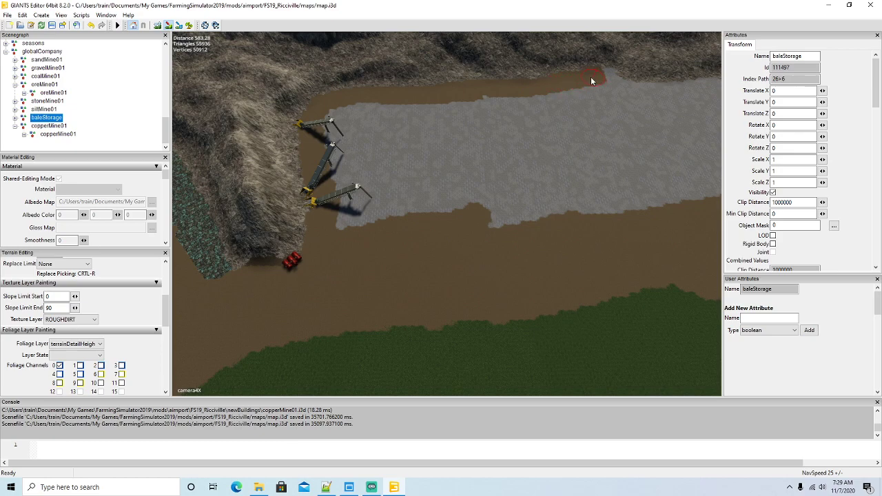
pyautogui.moveTo(605, 90)
pyautogui.mouseDown()
pyautogui.moveTo(346, 120)
pyautogui.moveTo(332, 193)
pyautogui.moveTo(353, 134)
pyautogui.moveTo(359, 196)
pyautogui.moveTo(376, 120)
pyautogui.moveTo(397, 226)
pyautogui.moveTo(635, 196)
pyautogui.moveTo(400, 198)
pyautogui.moveTo(652, 189)
pyautogui.moveTo(394, 169)
pyautogui.moveTo(649, 167)
pyautogui.moveTo(390, 168)
pyautogui.moveTo(415, 150)
pyautogui.moveTo(640, 152)
pyautogui.moveTo(388, 134)
pyautogui.moveTo(585, 109)
pyautogui.moveTo(488, 126)
pyautogui.moveTo(552, 131)
pyautogui.mouseUp()
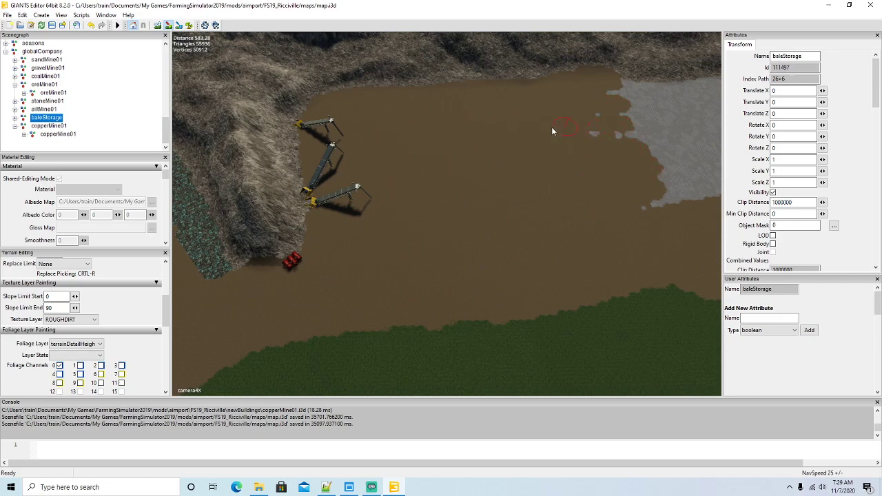
pyautogui.moveTo(628, 131); pyautogui.dragTo(653, 200)
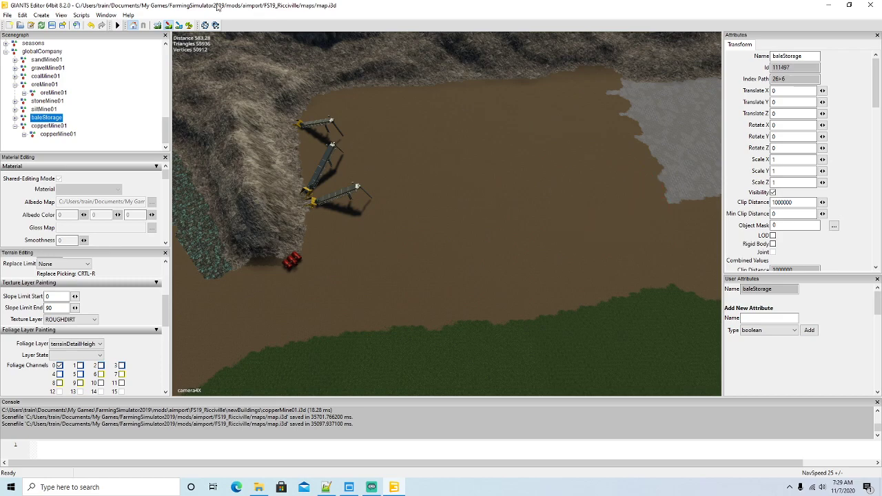
# - Paint ROUGHDIRT over the remaining grey patch below the rock wall beside the sand mine
pyautogui.click(169, 25)
pyautogui.moveTo(415, 189)
pyautogui.keyDown('alt'); pyautogui.mouseDown()
pyautogui.moveTo(524, 109)
pyautogui.moveTo(523, 162)
pyautogui.moveTo(506, 163)
pyautogui.mouseUp(); pyautogui.keyUp('alt')
pyautogui.click(169, 26)
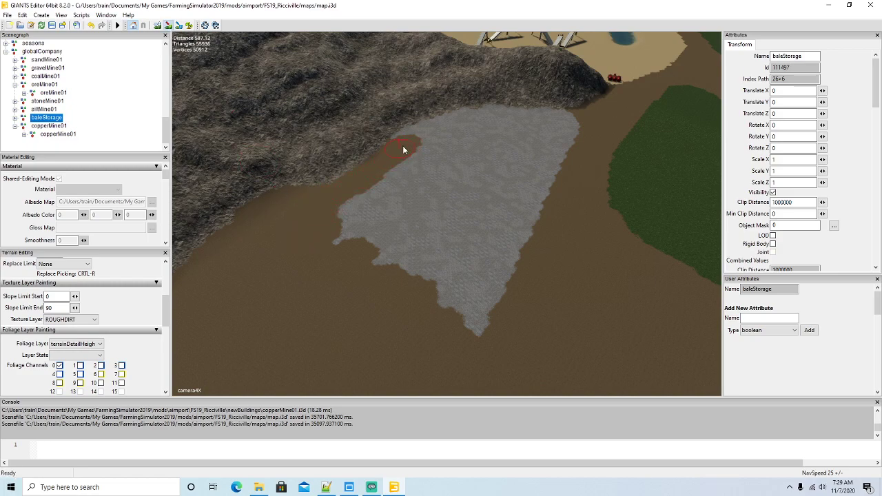
pyautogui.moveTo(425, 135); pyautogui.dragTo(459, 127)
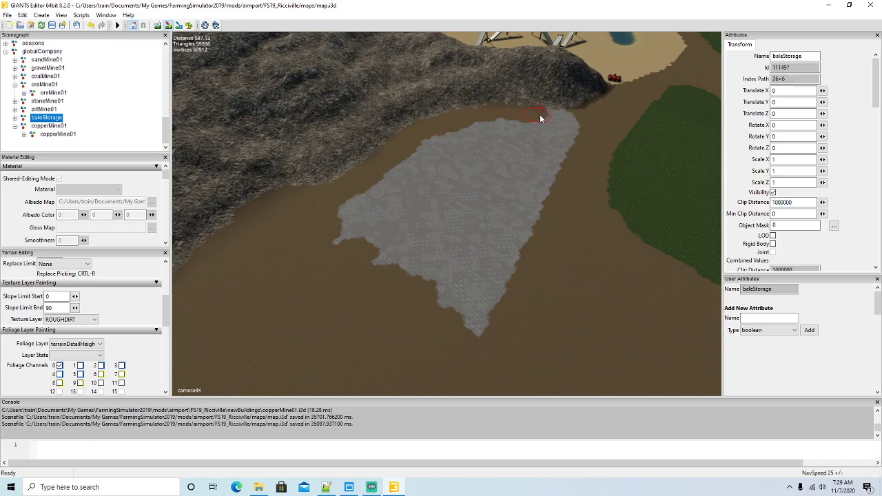
pyautogui.moveTo(563, 120)
pyautogui.mouseDown()
pyautogui.moveTo(484, 315)
pyautogui.moveTo(540, 144)
pyautogui.moveTo(482, 136)
pyautogui.moveTo(348, 222)
pyautogui.moveTo(468, 171)
pyautogui.moveTo(462, 148)
pyautogui.moveTo(353, 270)
pyautogui.moveTo(529, 158)
pyautogui.moveTo(412, 306)
pyautogui.moveTo(528, 172)
pyautogui.moveTo(376, 334)
pyautogui.mouseUp()
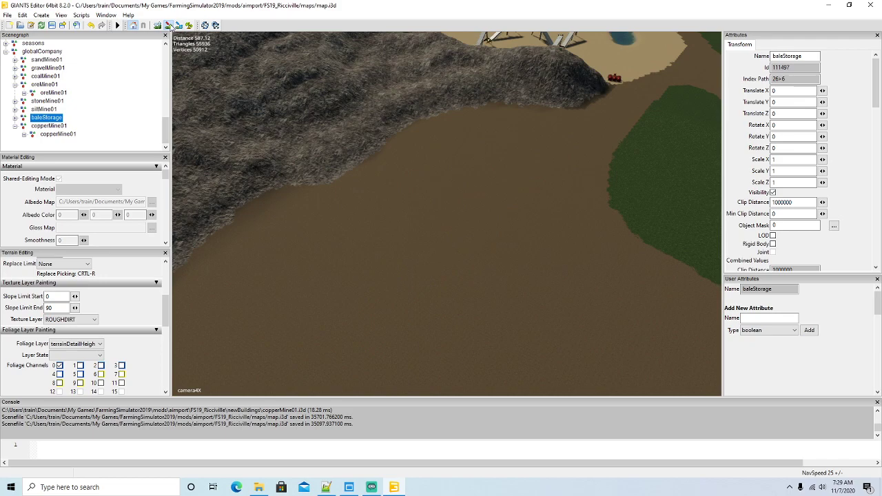
# - Set the texture layer to MOUNTAINROCK and paint along the foot of the rock wall where the brown dirt meets it
pyautogui.scroll(5, 477, 237)
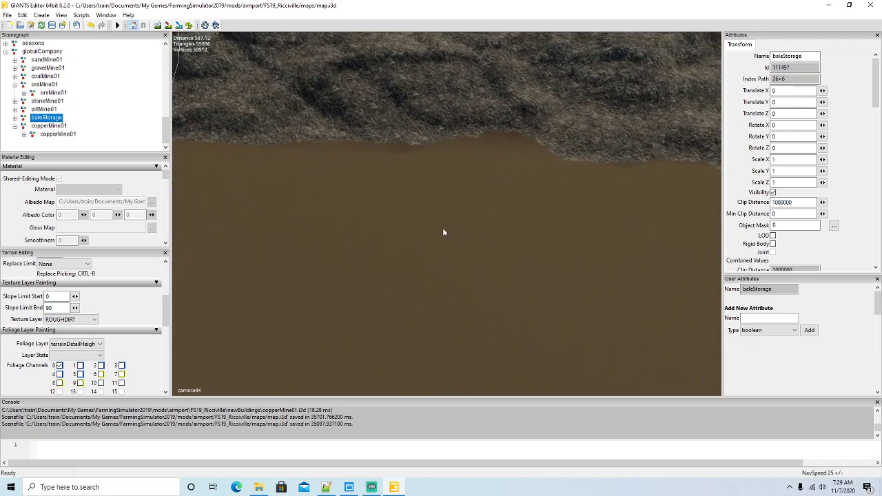
pyautogui.click(81, 319)
pyautogui.click(69, 145)
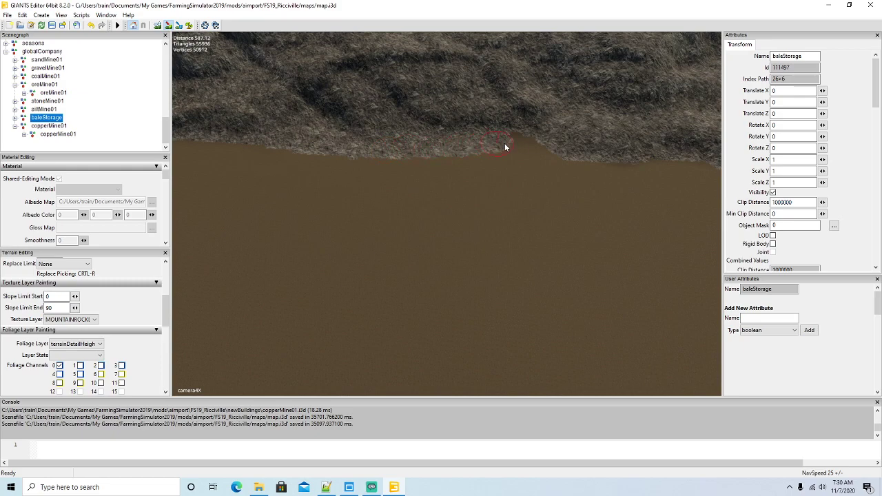
pyautogui.click(169, 25)
pyautogui.moveTo(469, 186)
pyautogui.keyDown('alt'); pyautogui.mouseDown()
pyautogui.moveTo(554, 199)
pyautogui.moveTo(580, 148)
pyautogui.moveTo(558, 176)
pyautogui.mouseUp(); pyautogui.keyUp('alt')
pyautogui.scroll(3, 580, 148)
pyautogui.click(168, 24)
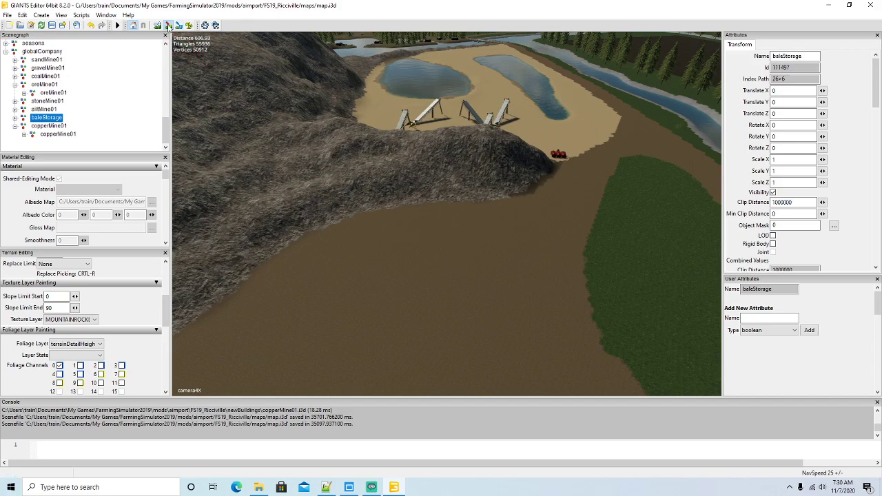
# - Delete the inner gravelMine01 object with its three conveyors from the gravelMine01 group under globalCompany
pyautogui.keyDown('alt'); pyautogui.moveTo(593, 209); pyautogui.dragTo(205, 165); pyautogui.keyUp('alt')
pyautogui.scroll(-5, 435, 225)
pyautogui.scroll(5, 305, 198)
pyautogui.click(428, 173)
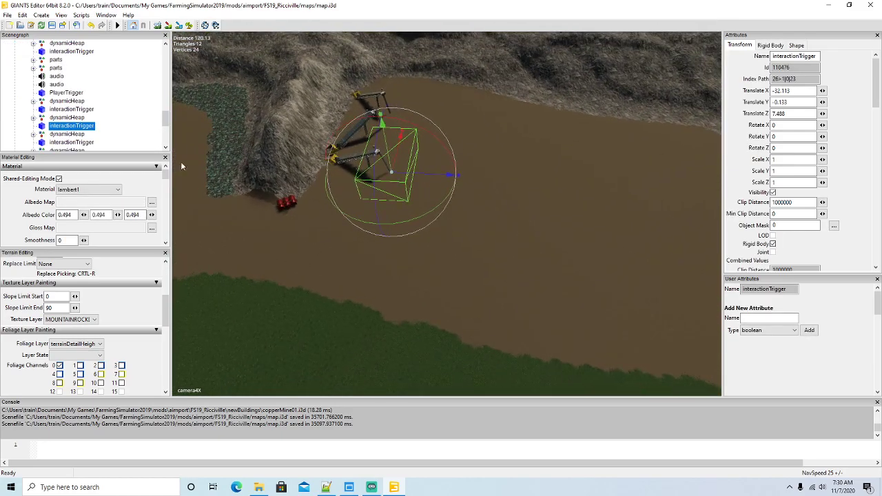
pyautogui.scroll(2, 104, 113)
pyautogui.scroll(1, 105, 111)
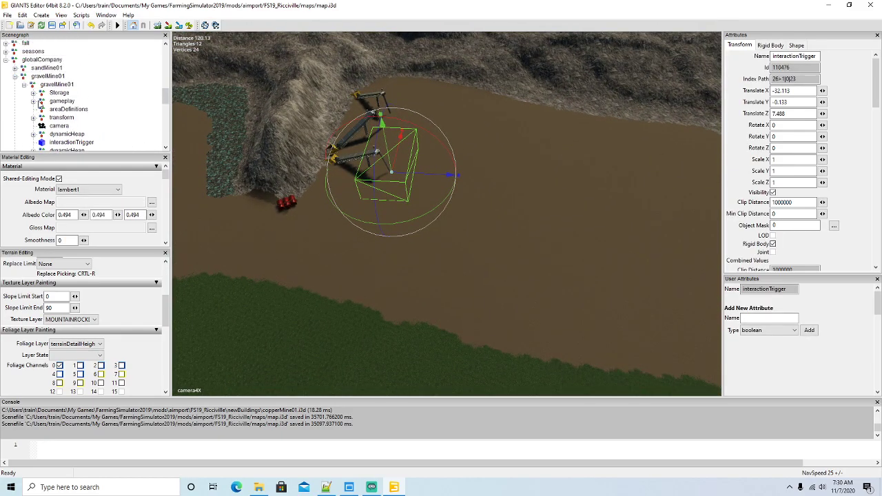
pyautogui.click(23, 84)
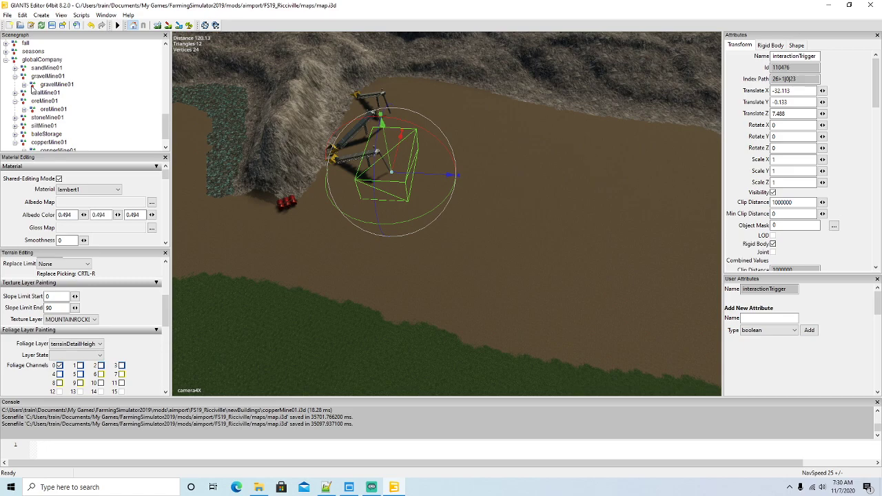
pyautogui.click(32, 86)
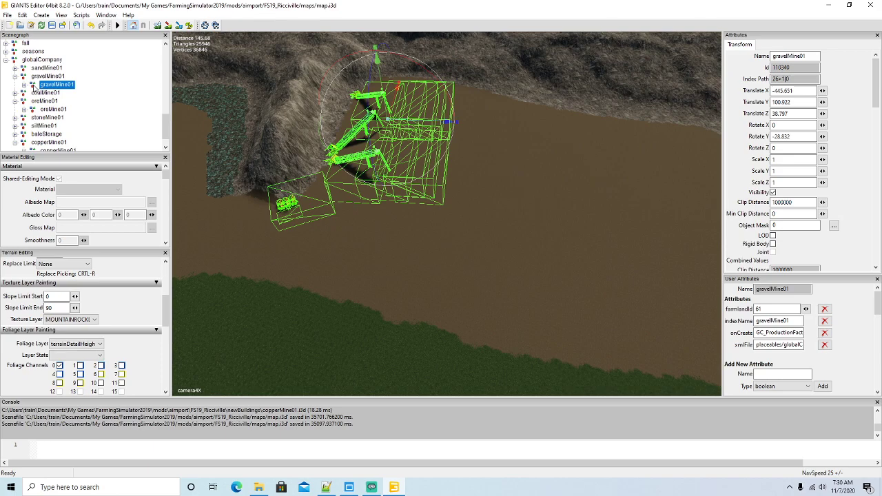
pyautogui.press('Delete')
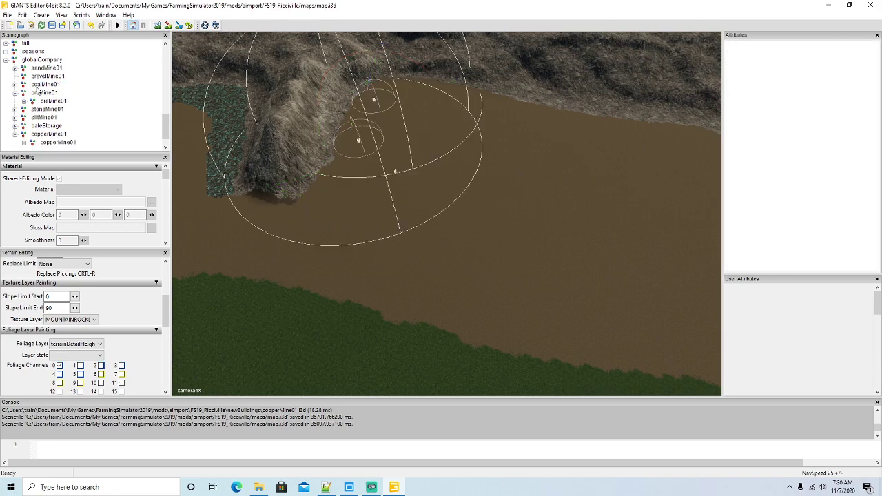
# - Rename the emptied gravelMine01 group to nickelMine01
pyautogui.click(23, 77)
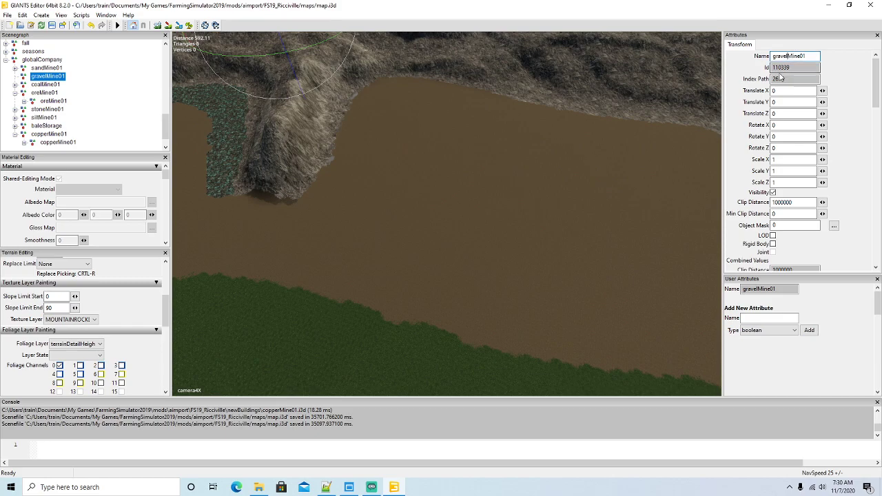
pyautogui.press('BackSpace')
pyautogui.press('BackSpace')
pyautogui.press('BackSpace')
pyautogui.press('BackSpace')
pyautogui.press('BackSpace')
pyautogui.press('BackSpace')
pyautogui.write('nickel')
pyautogui.press('Return')
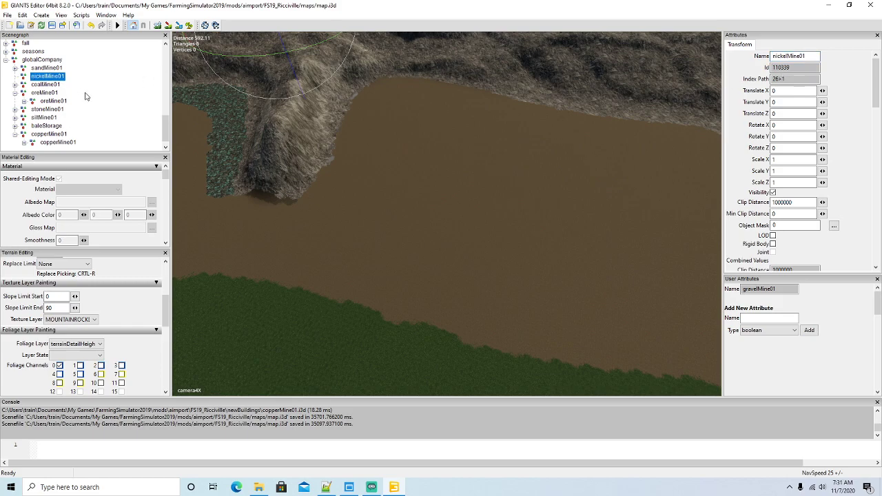
# - Import the nickelMine01 i3d file from the newBuildings folder
pyautogui.click(15, 134)
pyautogui.click(8, 15)
pyautogui.click(27, 113)
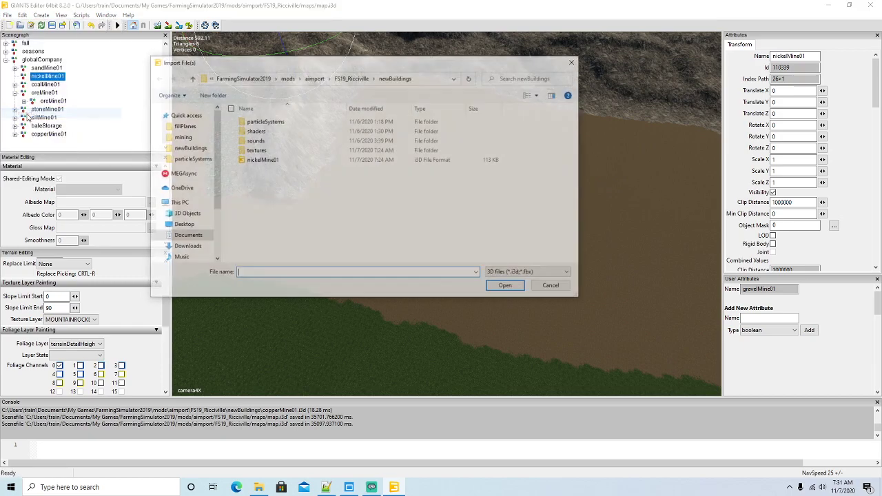
pyautogui.click(251, 160)
pyautogui.click(504, 286)
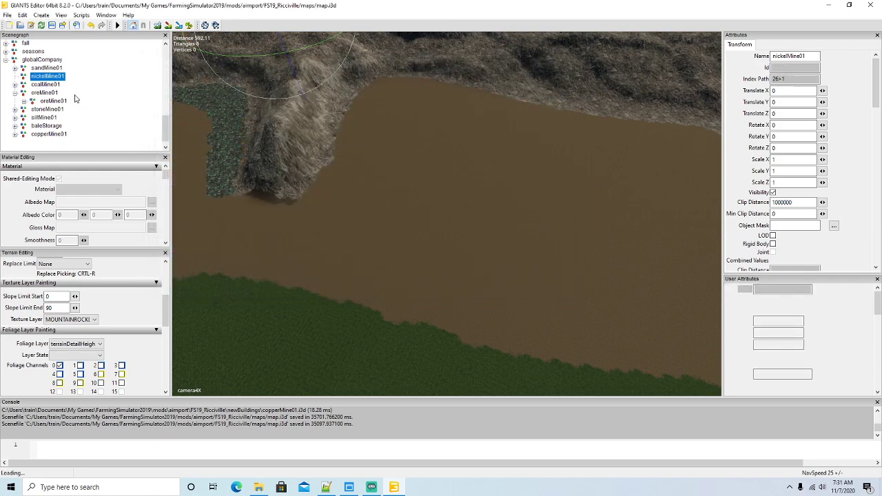
# - Cut the imported coalMine01 object and paste it into the nickelMine01 group
pyautogui.click(26, 15)
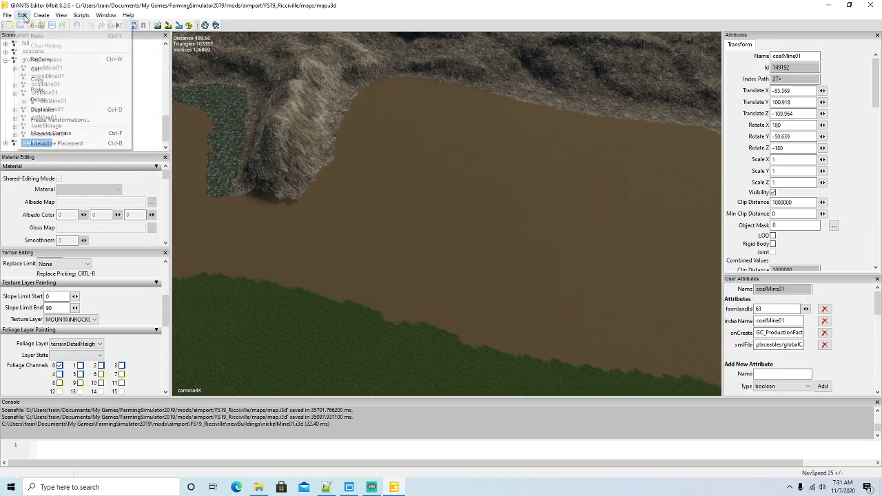
pyautogui.click(37, 70)
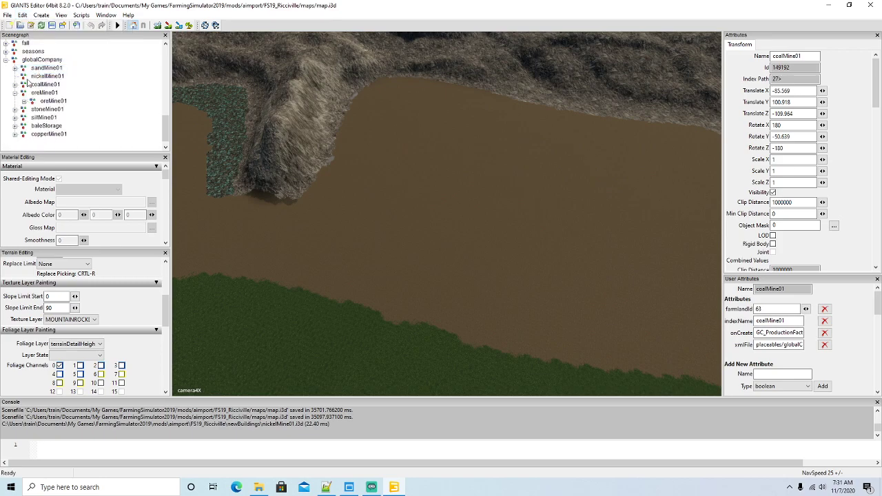
pyautogui.click(30, 77)
pyautogui.click(22, 15)
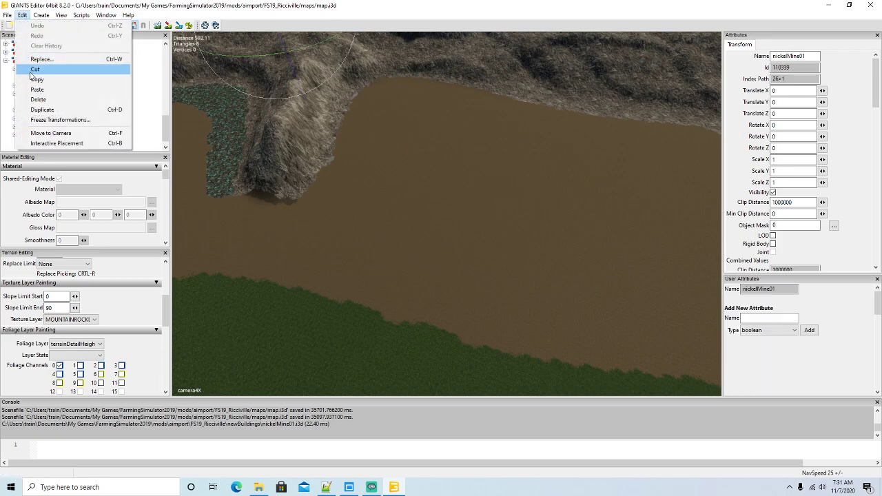
pyautogui.click(37, 88)
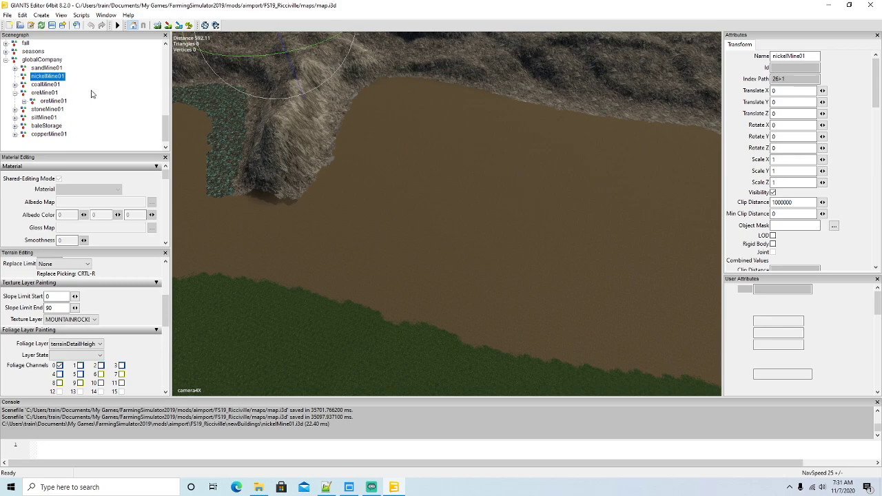
# - Rename the pasted coalMine01 object to nickelMine01
pyautogui.click(783, 57)
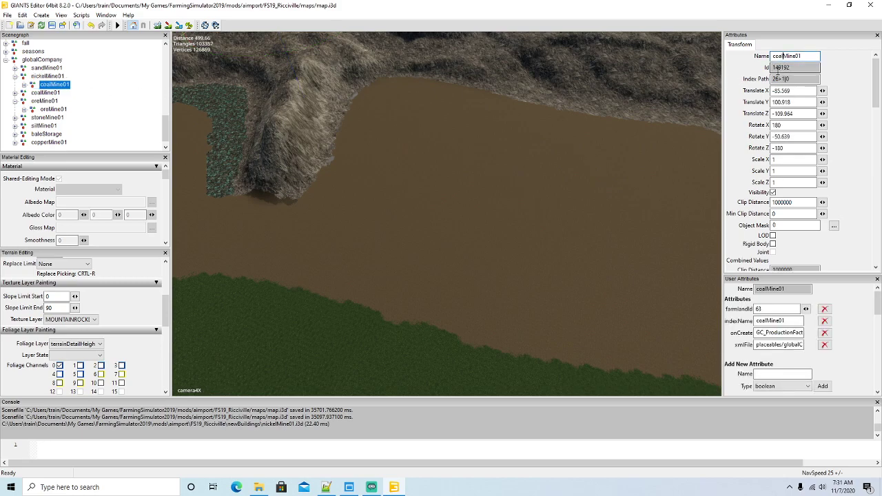
pyautogui.press('BackSpace')
pyautogui.press('BackSpace')
pyautogui.write('nicke')
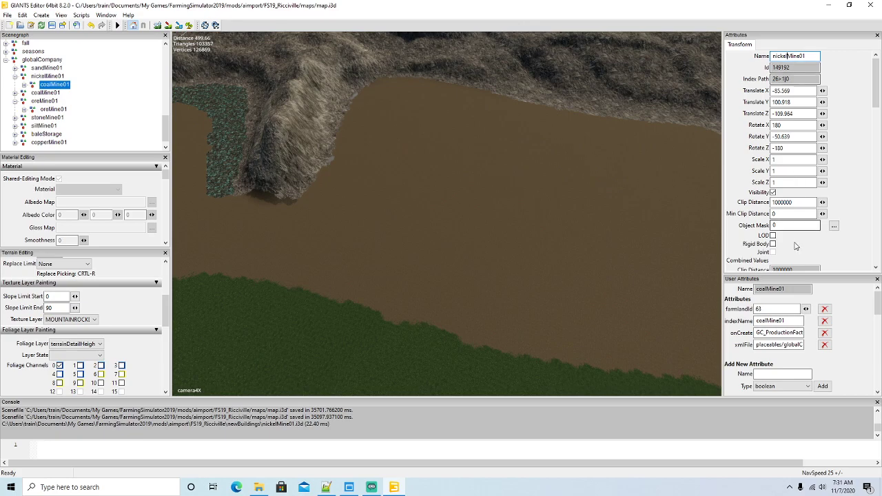
# - Set the object's indexName attribute to nickelMine01 and its farmlandId to 61
pyautogui.click(767, 320)
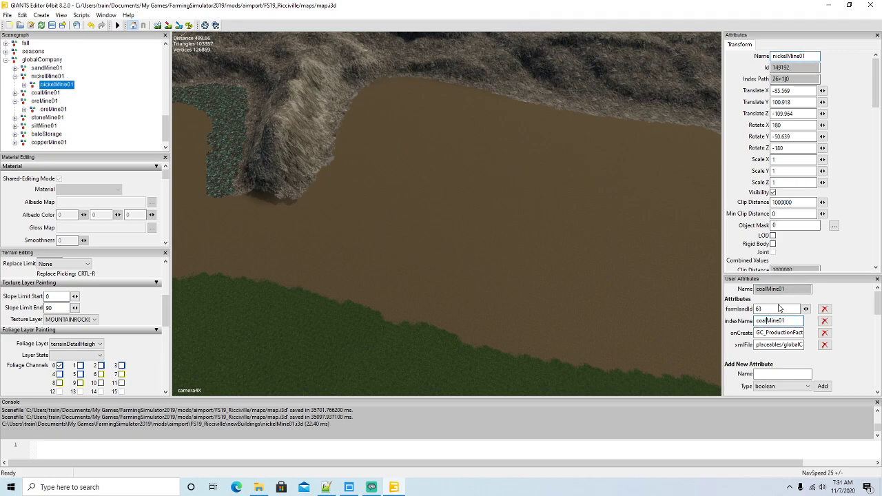
pyautogui.press('BackSpace')
pyautogui.press('BackSpace')
pyautogui.write('nickel')
pyautogui.hotkey('shift', 'Tab')
pyautogui.write('61')
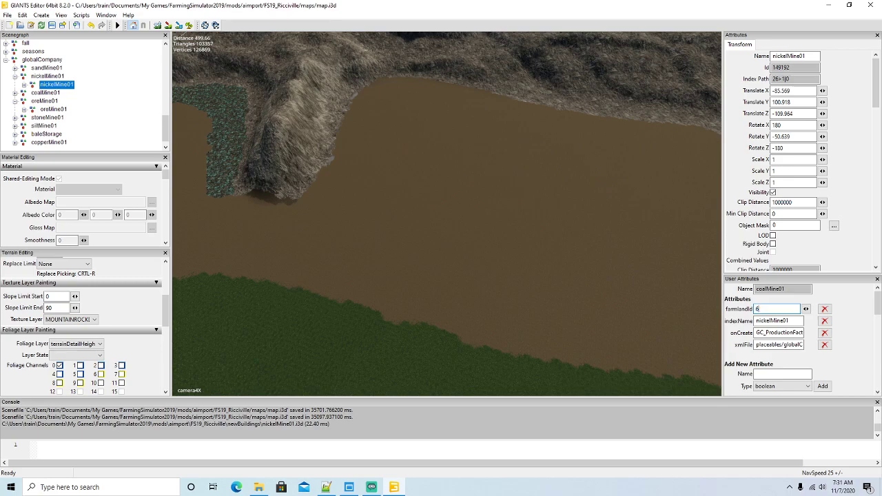
# - Replace coal with nickel in the file name at the end of the object's xmlFile path
pyautogui.click(795, 344)
pyautogui.press('Right')
pyautogui.press('Right')
pyautogui.press('Right')
pyautogui.press('Right')
pyautogui.press('Right')
pyautogui.press('Right')
pyautogui.press('Right')
pyautogui.press('Right')
pyautogui.press('Right')
pyautogui.press('Right')
pyautogui.press('Right')
pyautogui.press('Right')
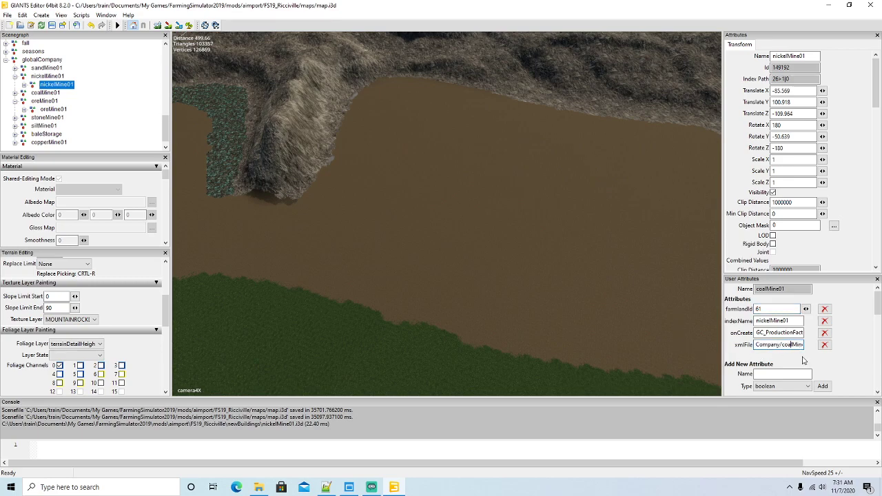
pyautogui.press('Right')
pyautogui.press('Right')
pyautogui.press('BackSpace')
pyautogui.press('BackSpace')
pyautogui.press('BackSpace')
pyautogui.press('BackSpace')
pyautogui.write('nickel')
# - Place the nickel mine on the dirt ground in front of the rock wall using Interactive Placement
pyautogui.click(22, 16)
pyautogui.click(47, 147)
pyautogui.click(553, 202)
pyautogui.moveTo(451, 249)
pyautogui.keyDown('alt'); pyautogui.mouseDown()
pyautogui.moveTo(448, 258)
pyautogui.moveTo(464, 256)
pyautogui.mouseUp(); pyautogui.keyUp('alt')
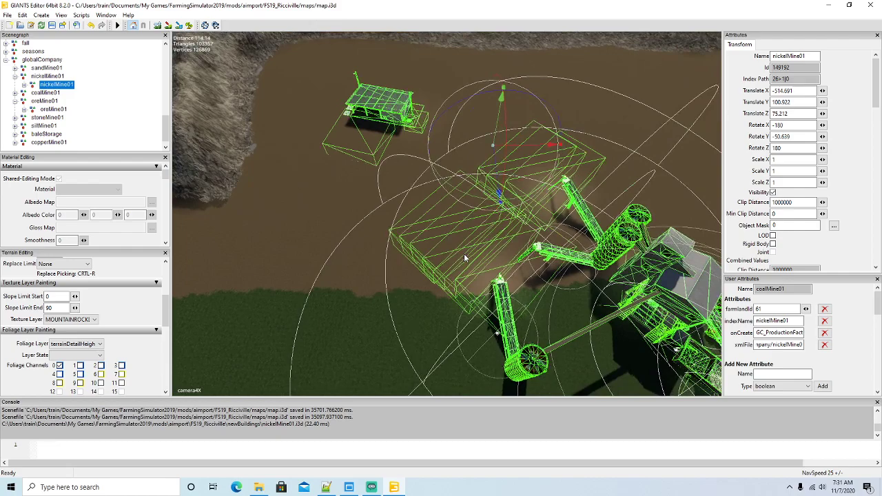
pyautogui.scroll(-6, 465, 256)
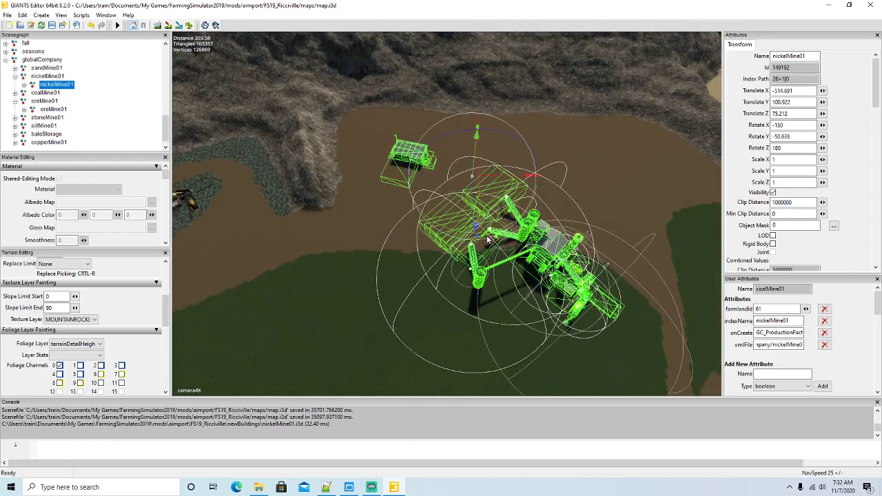
# - Rotate the nickel mine about Y to -74.174 and move it to about X -465.5, Z 35.3 near the rock walls
pyautogui.moveTo(464, 233); pyautogui.dragTo(523, 207)
pyautogui.moveTo(476, 167); pyautogui.dragTo(548, 198)
pyautogui.scroll(10, 357, 169)
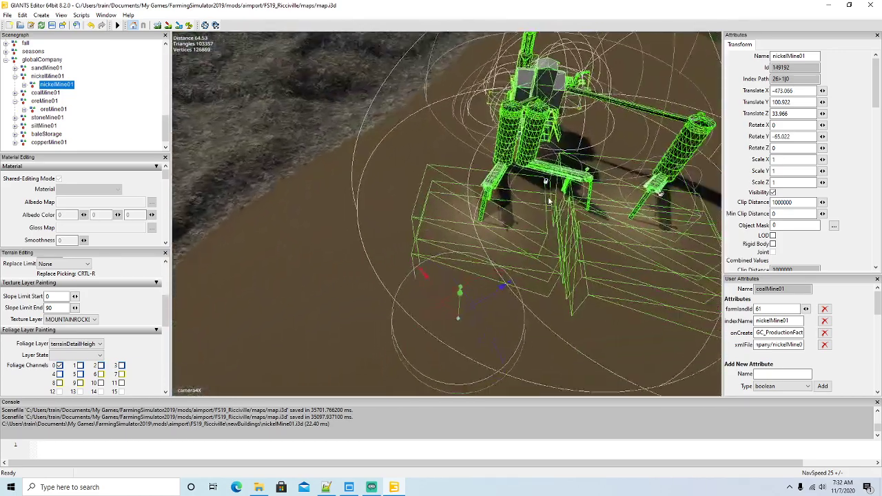
pyautogui.scroll(-10, 550, 201)
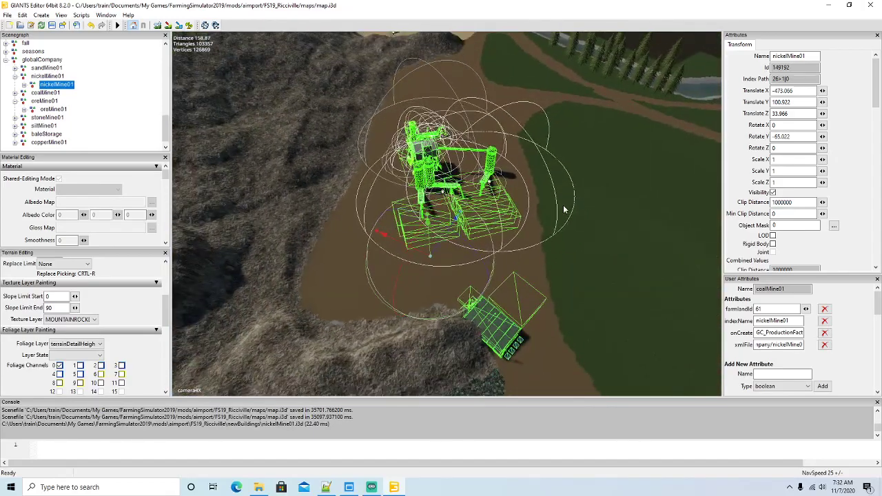
pyautogui.moveTo(375, 298); pyautogui.dragTo(358, 287)
pyautogui.moveTo(439, 250); pyautogui.dragTo(382, 238)
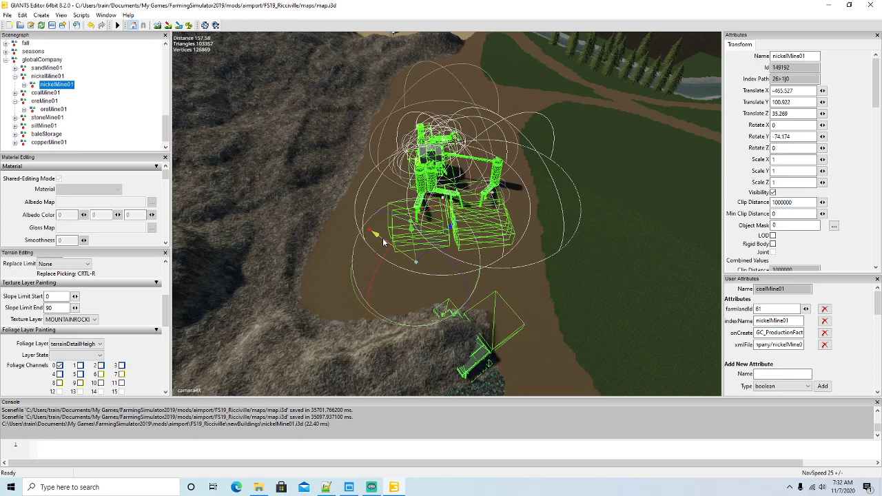
# - Shift the nickel mine to about X -461.3, Z 30.7, keeping its production buildings on the dirt ground
pyautogui.keyDown('alt'); pyautogui.moveTo(386, 255); pyautogui.dragTo(397, 271, button='middle'); pyautogui.keyUp('alt')
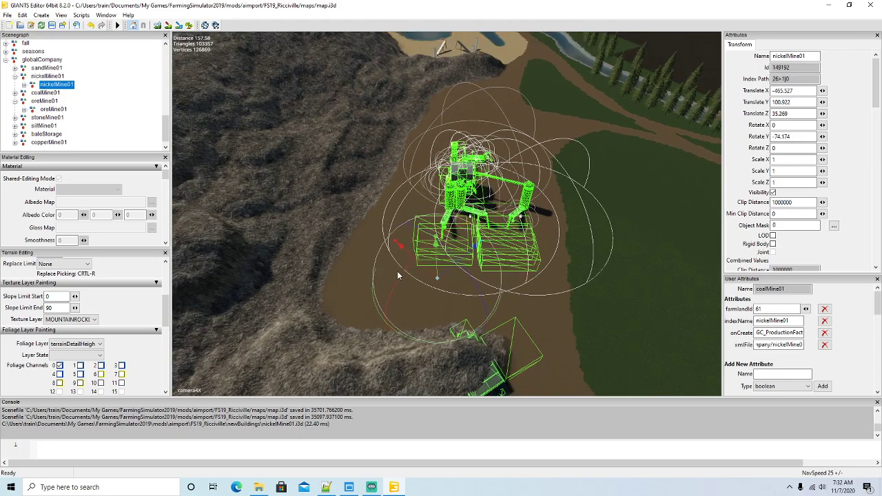
pyautogui.scroll(3, 397, 271)
pyautogui.keyDown('alt'); pyautogui.moveTo(397, 271); pyautogui.dragTo(549, 293); pyautogui.keyUp('alt')
pyautogui.scroll(-3, 402, 292)
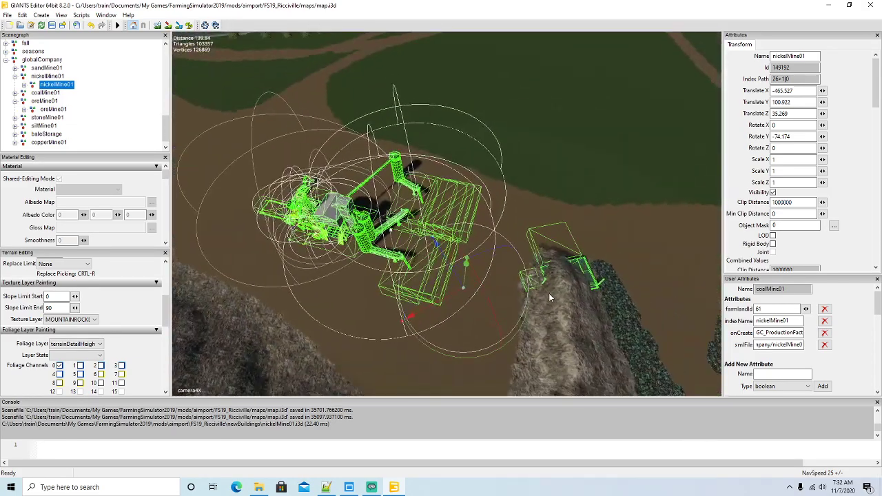
pyautogui.moveTo(453, 294); pyautogui.dragTo(466, 281)
pyautogui.moveTo(466, 281); pyautogui.dragTo(499, 275, button='right')
pyautogui.press('w')
pyautogui.press('s')
pyautogui.press('s')
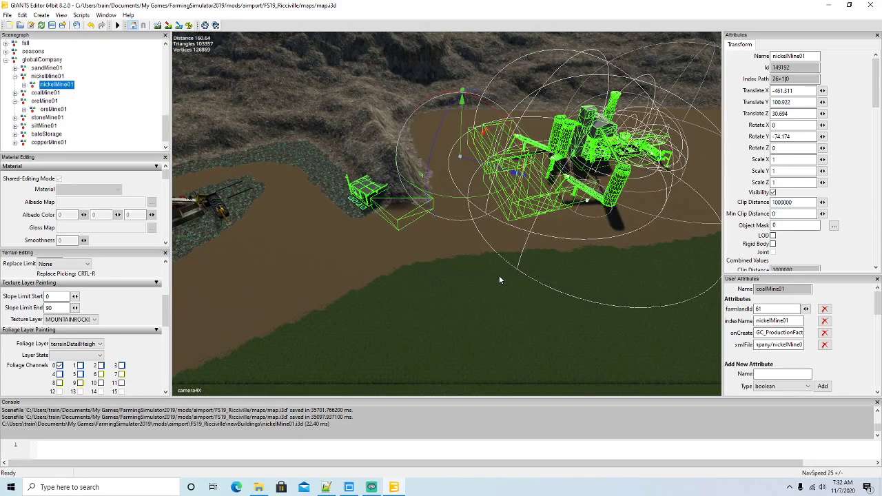
# - Move the nickel mine's PlayerTrigger away from the hut onto the grass, at about X -64.6, Z 57.7
pyautogui.click(24, 85)
pyautogui.scroll(-2, 29, 91)
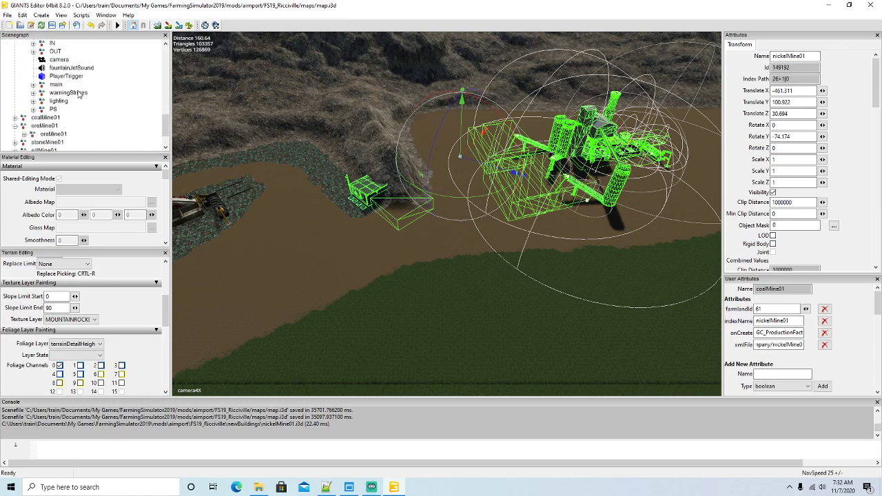
pyautogui.click(33, 85)
pyautogui.scroll(-3, 89, 119)
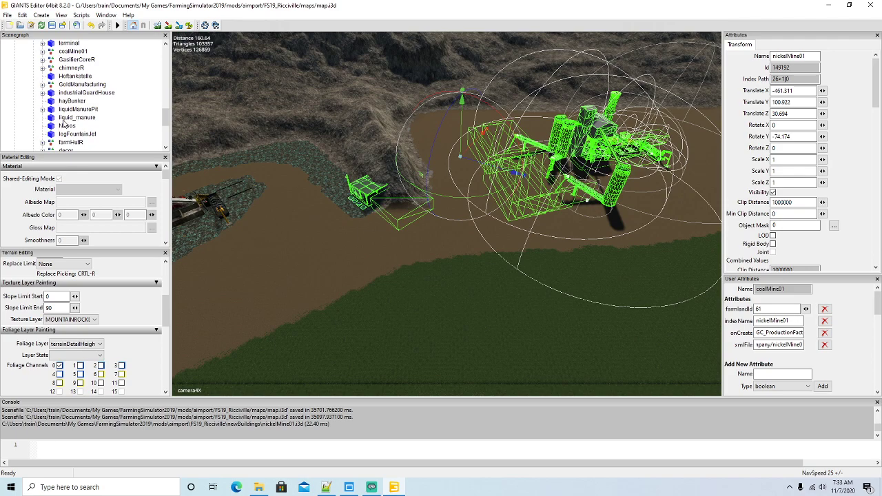
pyautogui.click(407, 220)
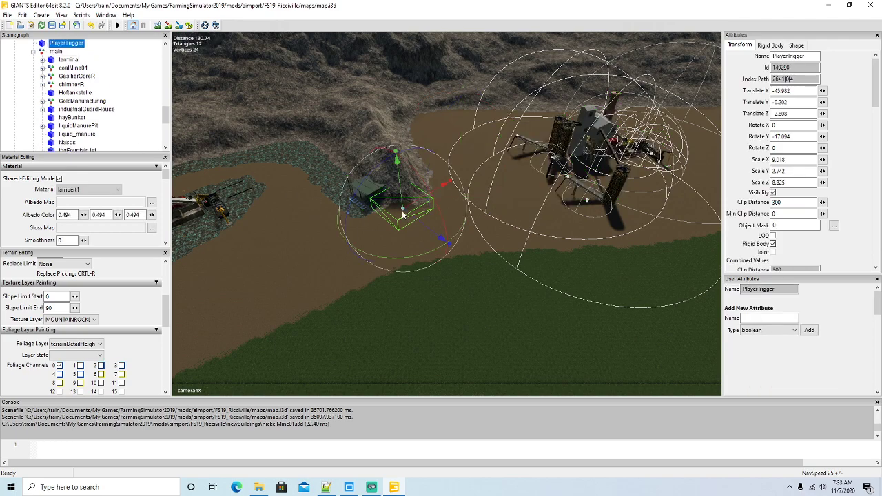
pyautogui.moveTo(407, 221); pyautogui.dragTo(577, 345)
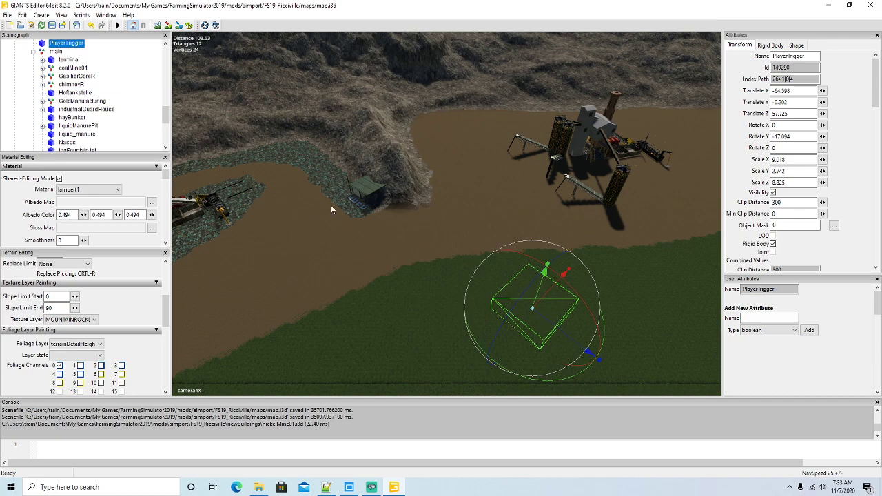
# - Move the farmHutR building off the rock slope onto the dirt, at about X -44.4, Z 3.8
pyautogui.click(371, 191)
pyautogui.moveTo(372, 205); pyautogui.dragTo(438, 236)
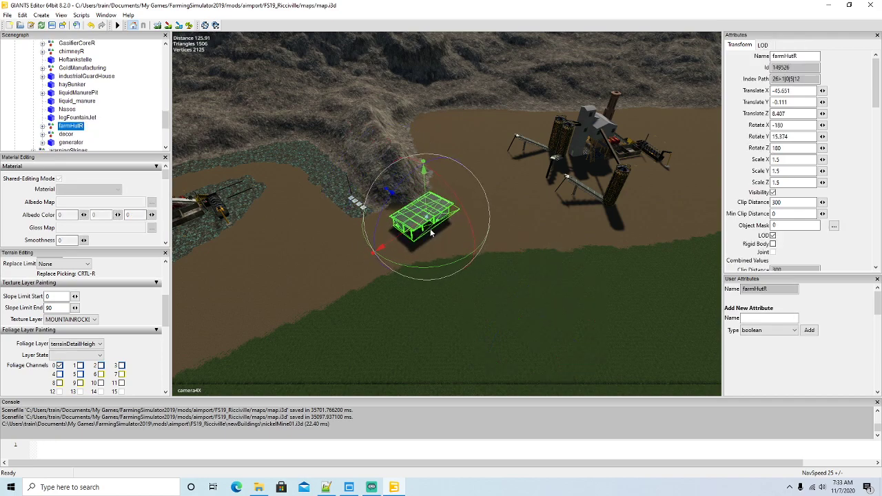
pyautogui.moveTo(438, 236); pyautogui.dragTo(385, 257, button='right')
pyautogui.scroll(10, 406, 276)
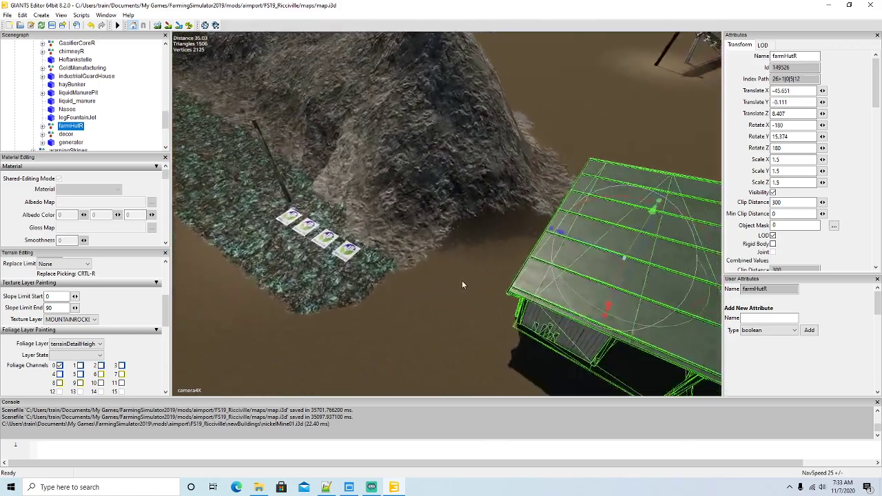
pyautogui.moveTo(479, 284); pyautogui.dragTo(516, 264, button='right')
pyautogui.moveTo(515, 264); pyautogui.dragTo(472, 262)
pyautogui.scroll(-5, 471, 262)
pyautogui.scroll(2, 471, 262)
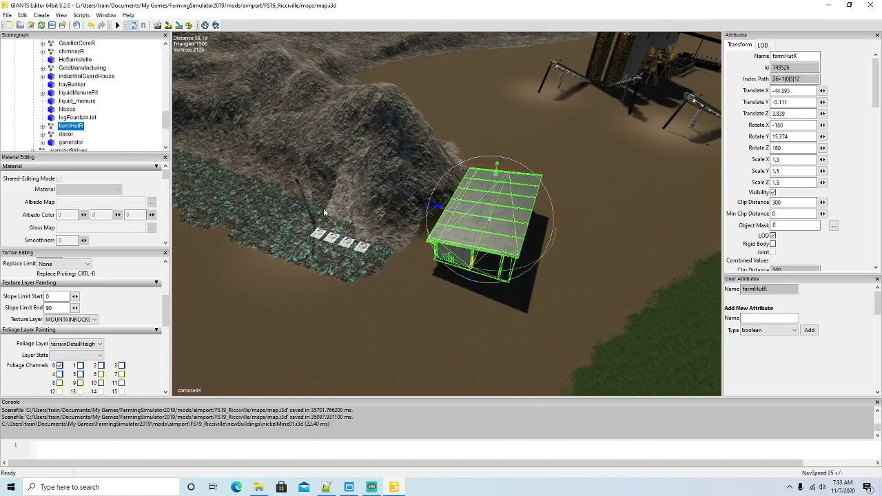
# - Move the first decor powerPole to the hut's front corner near the pallet markers, at about X -55.2, Z -5.5
pyautogui.click(305, 202)
pyautogui.moveTo(305, 201); pyautogui.dragTo(438, 273)
pyautogui.scroll(4, 445, 306)
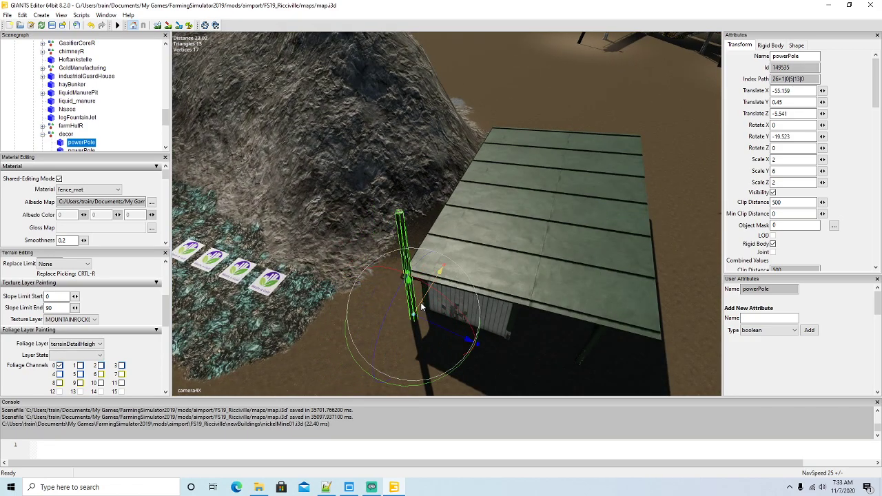
# - Move the second decor powerPole to the hut's rear corner against the rock, at about X -34.5, Z 0.1
pyautogui.scroll(-1, 102, 122)
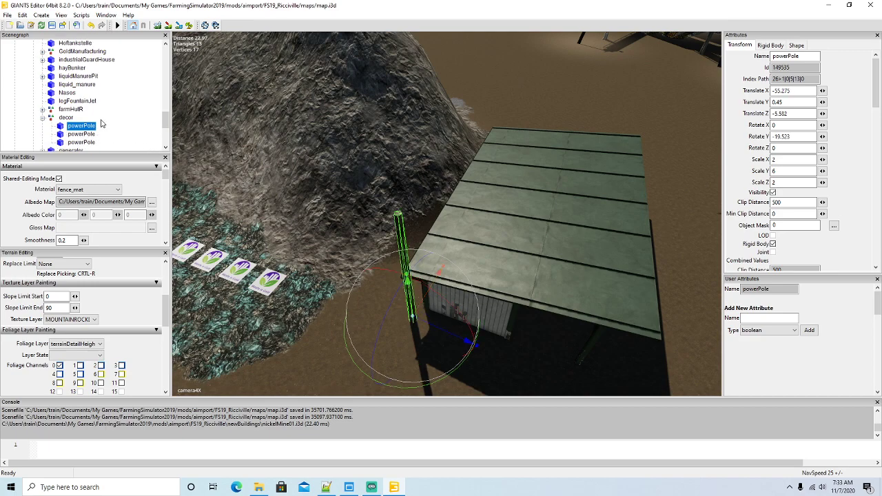
pyautogui.click(63, 134)
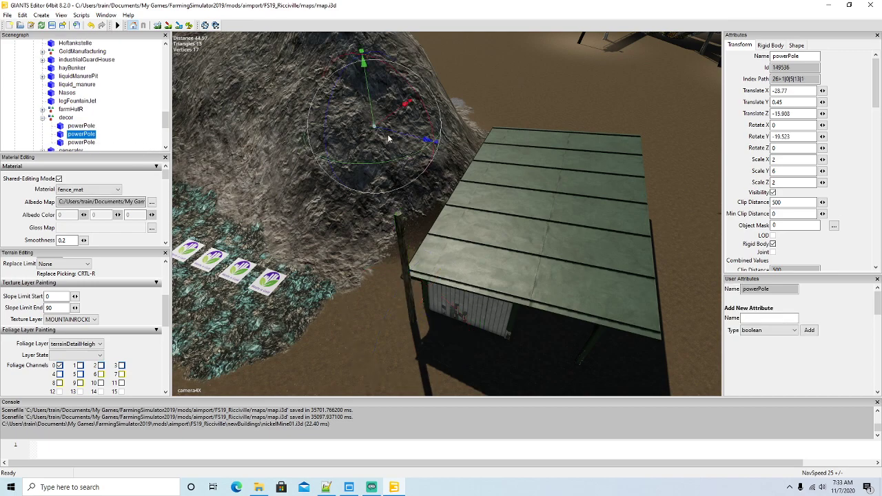
pyautogui.moveTo(422, 139); pyautogui.dragTo(541, 182)
pyautogui.keyDown('alt'); pyautogui.moveTo(541, 185); pyautogui.dragTo(403, 228); pyautogui.keyUp('alt')
pyautogui.scroll(4, 549, 172)
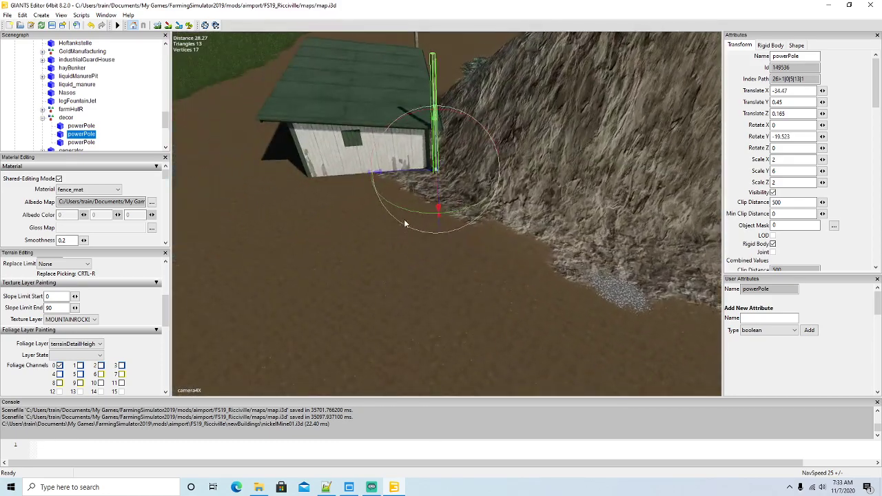
pyautogui.moveTo(410, 179); pyautogui.dragTo(401, 238)
pyautogui.scroll(-5, 401, 239)
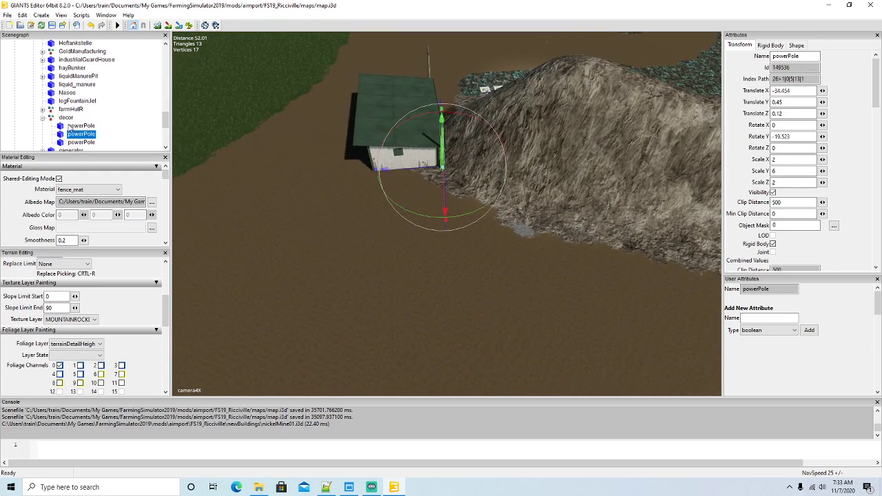
# - Bring the first outdoorlighting group of the nickel mine over to the hut, at about X -53.6, Z -3.5
pyautogui.scroll(-2, 70, 128)
pyautogui.click(33, 135)
pyautogui.scroll(-1, 54, 121)
pyautogui.click(76, 117)
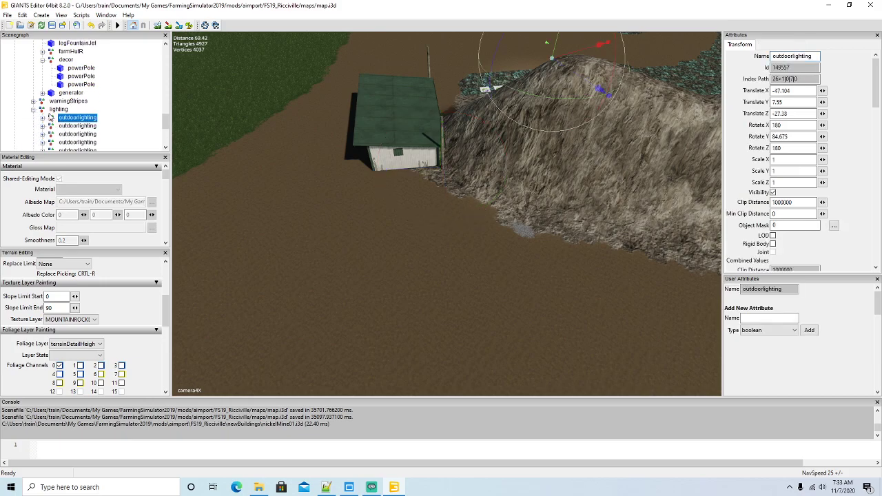
pyautogui.press('f')
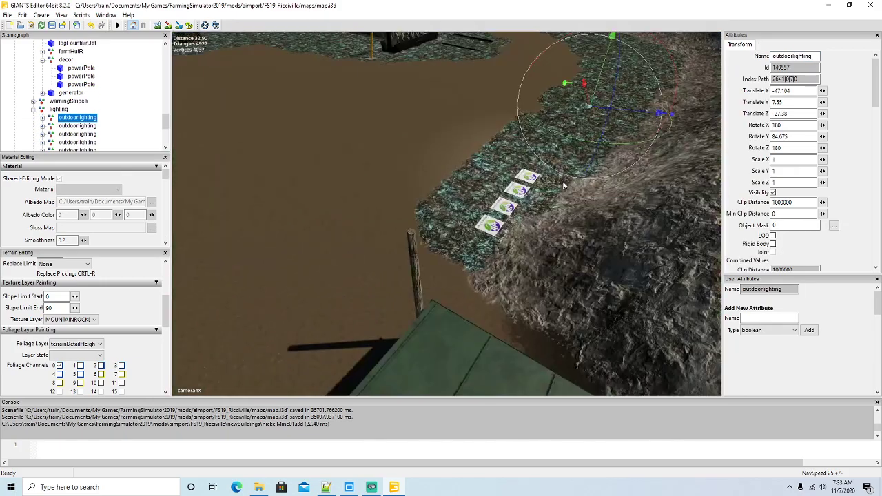
pyautogui.moveTo(527, 142); pyautogui.dragTo(543, 309)
pyautogui.moveTo(551, 270); pyautogui.dragTo(478, 258)
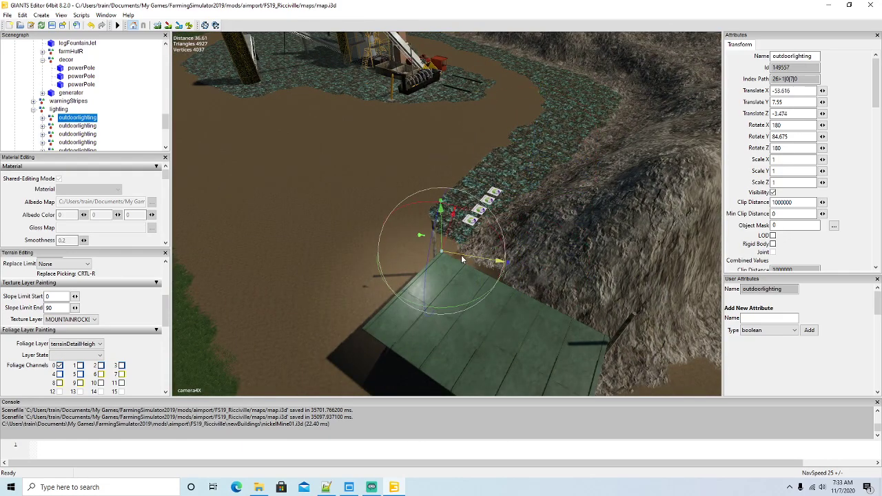
# - Fine-tune the first outdoor light beside the hut's front power pole, at about X -53.3, Z -5.5
pyautogui.scroll(5, 398, 292)
pyautogui.scroll(4, 382, 302)
pyautogui.keyDown('alt'); pyautogui.moveTo(382, 302); pyautogui.dragTo(589, 294); pyautogui.keyUp('alt')
pyautogui.moveTo(534, 228); pyautogui.dragTo(297, 260)
pyautogui.scroll(-4, 307, 275)
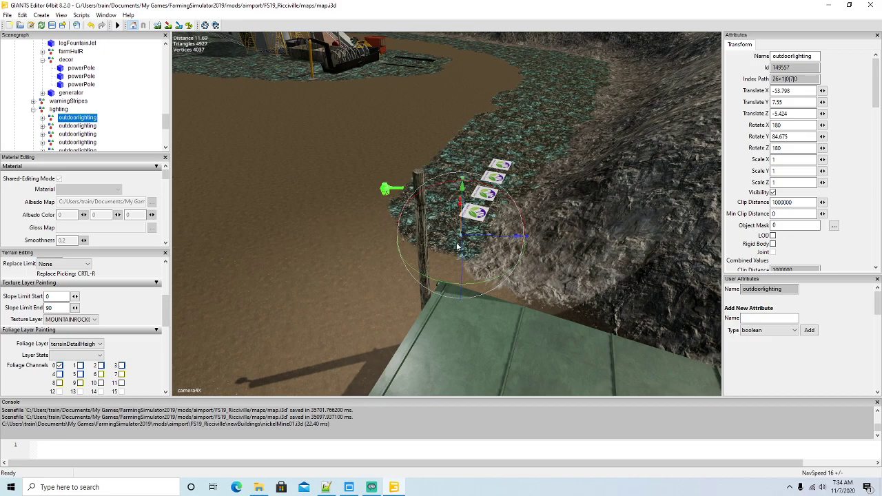
pyautogui.scroll(5, 419, 289)
pyautogui.moveTo(574, 353); pyautogui.dragTo(470, 353)
pyautogui.scroll(-10, 470, 353)
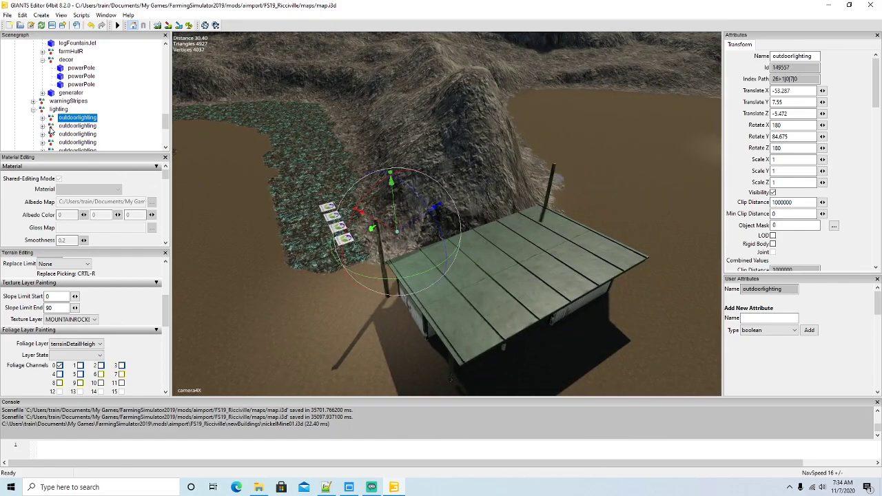
# - Move the second outdoorlighting group to the rear power pole at about X -34.4, Z -2.6, and rotate it about Y to -34.729
pyautogui.click(69, 126)
pyautogui.moveTo(451, 121); pyautogui.dragTo(534, 167)
pyautogui.keyDown('alt'); pyautogui.moveTo(536, 240); pyautogui.dragTo(472, 236); pyautogui.keyUp('alt')
pyautogui.scroll(5, 542, 222)
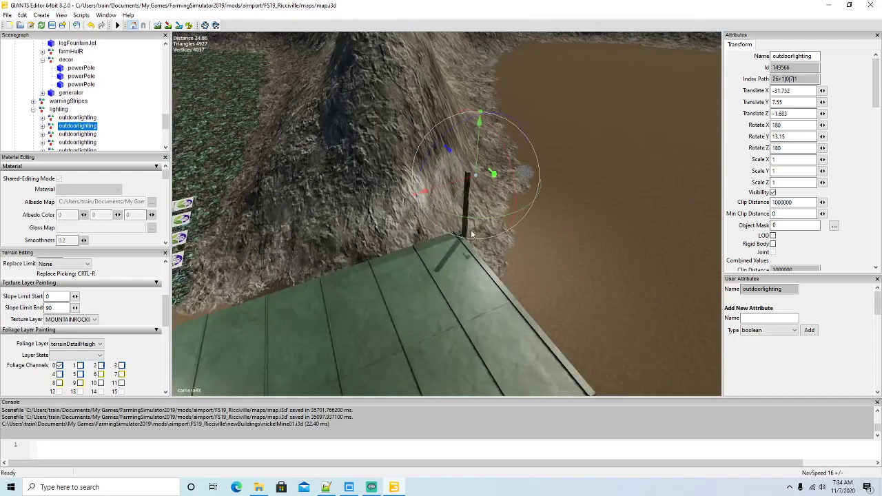
pyautogui.moveTo(538, 205); pyautogui.dragTo(554, 178)
pyautogui.moveTo(458, 188); pyautogui.dragTo(424, 197)
pyautogui.moveTo(477, 219); pyautogui.dragTo(431, 239)
pyautogui.scroll(5, 432, 238)
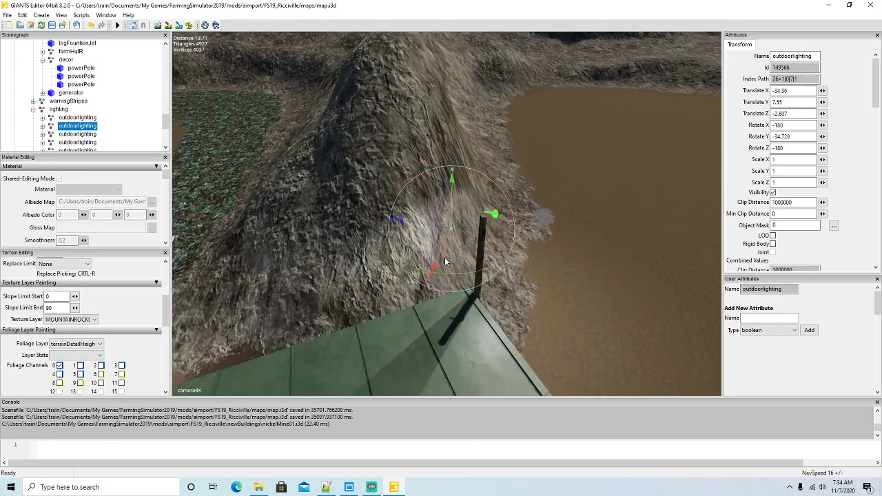
# - Nudge the second outdoor light closer to the hut's rear power pole, at about X -35.4, Z -1.7
pyautogui.moveTo(442, 275); pyautogui.dragTo(435, 286)
pyautogui.moveTo(439, 254); pyautogui.dragTo(444, 257)
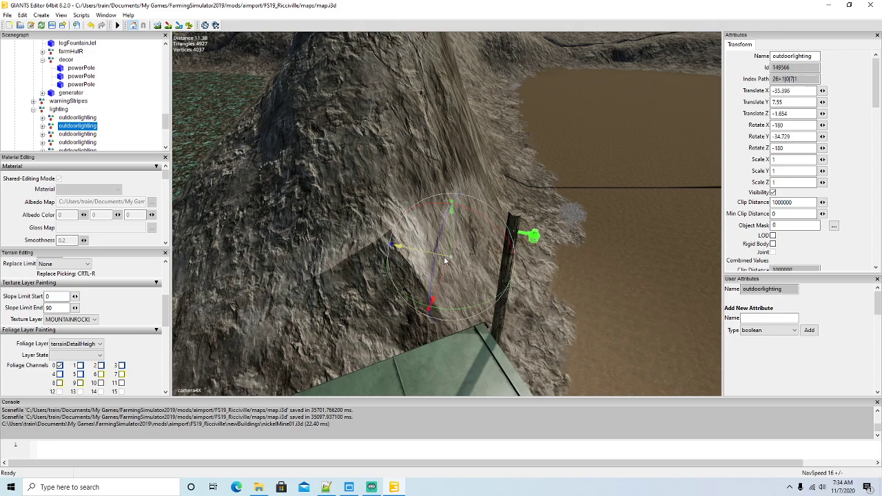
pyautogui.keyDown('alt'); pyautogui.moveTo(432, 287); pyautogui.dragTo(445, 288); pyautogui.keyUp('alt')
pyautogui.scroll(-10, 445, 291)
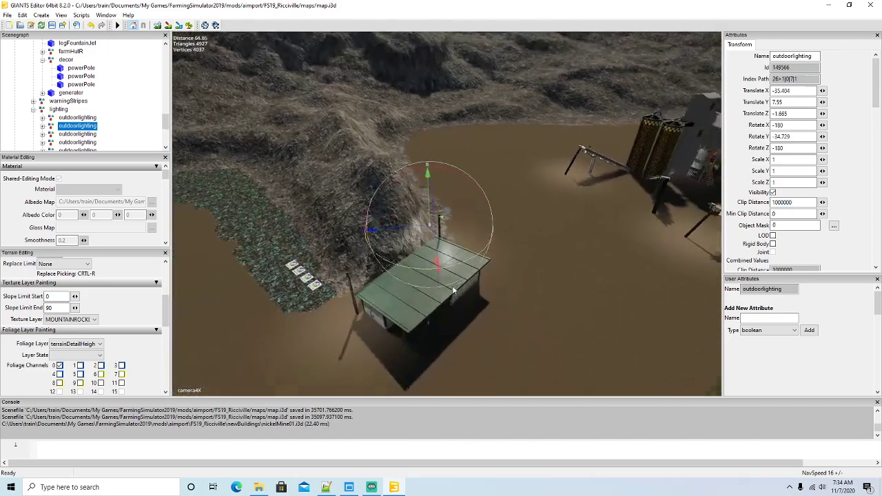
# - Collapse the lighting and decor groups and move the liquidManurePit beside the hut's rear wall, at about X -35.8, Z 9.7
pyautogui.click(33, 110)
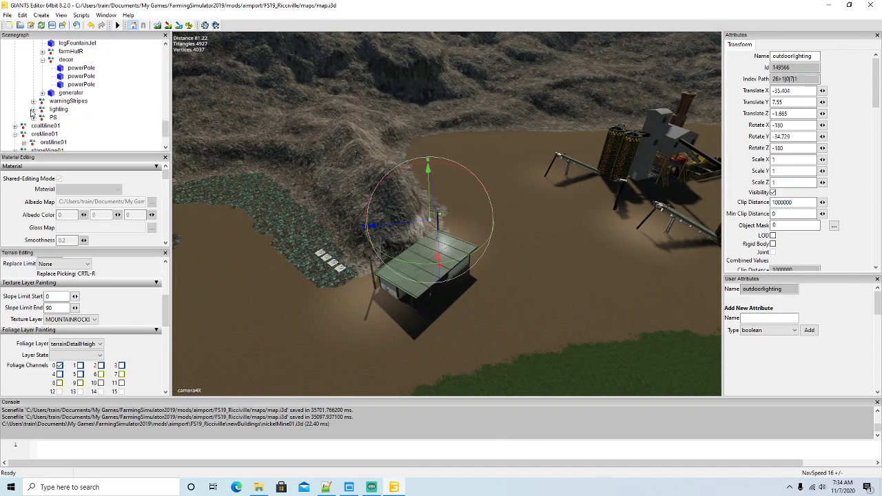
pyautogui.click(42, 60)
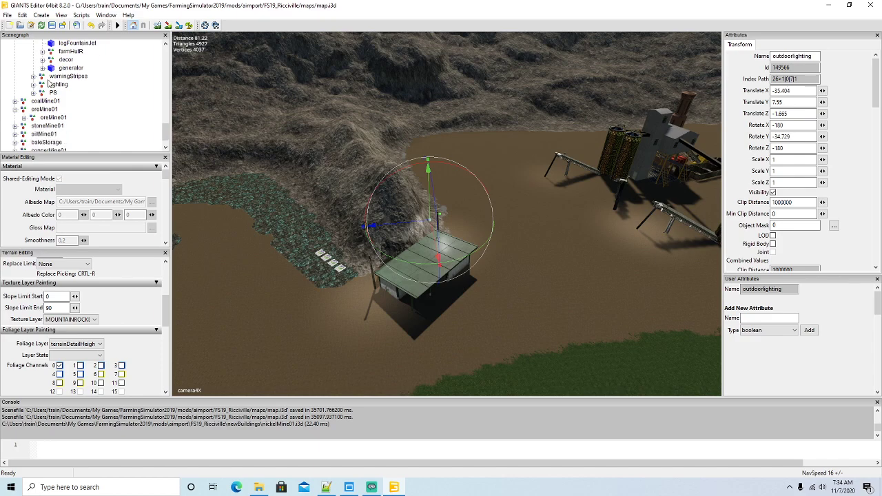
pyautogui.scroll(2, 50, 82)
pyautogui.click(76, 59)
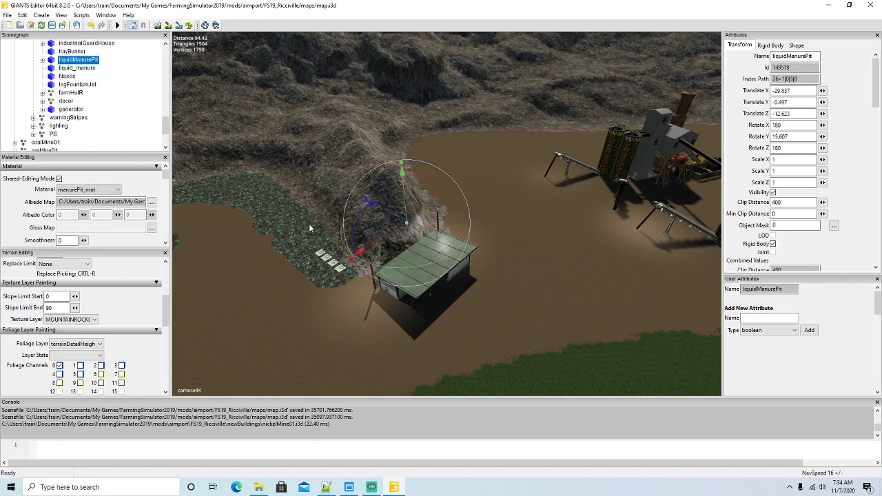
pyautogui.moveTo(458, 263); pyautogui.dragTo(466, 269)
pyautogui.keyDown('alt'); pyautogui.moveTo(466, 269); pyautogui.dragTo(315, 317); pyautogui.keyUp('alt')
pyautogui.scroll(5, 502, 290)
pyautogui.scroll(3, 315, 317)
pyautogui.moveTo(391, 267); pyautogui.dragTo(426, 287)
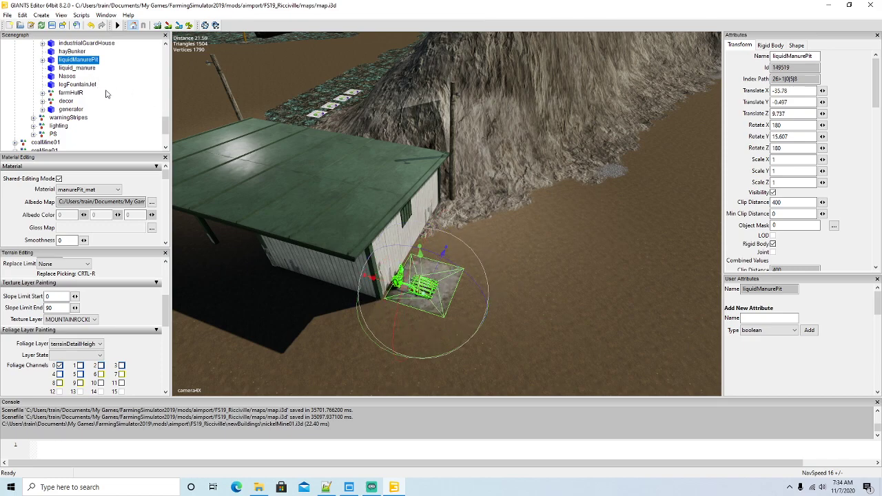
pyautogui.keyDown('alt'); pyautogui.moveTo(243, 143); pyautogui.dragTo(302, 145); pyautogui.keyUp('alt')
pyautogui.scroll(-4, 302, 145)
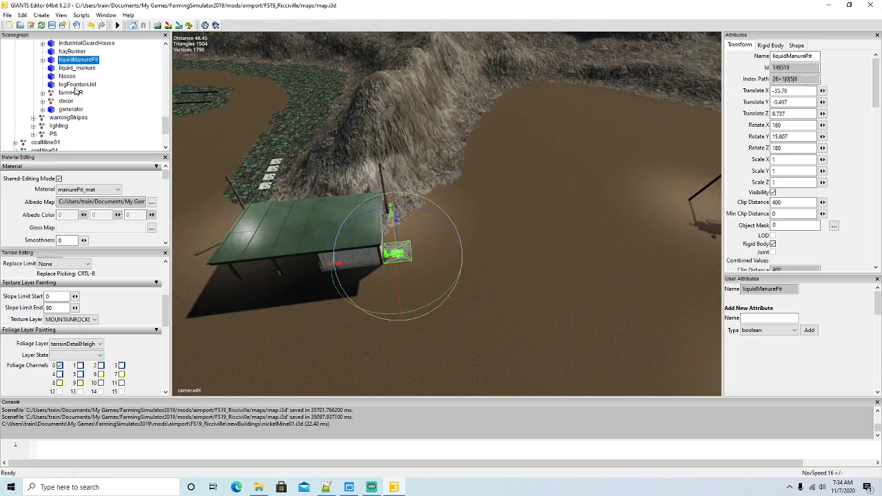
# - Move loadingTrigger2 from the OUT group beside the hut near the liquid manure pit, at about X -35.0, Z 12.6
pyautogui.scroll(6, 76, 91)
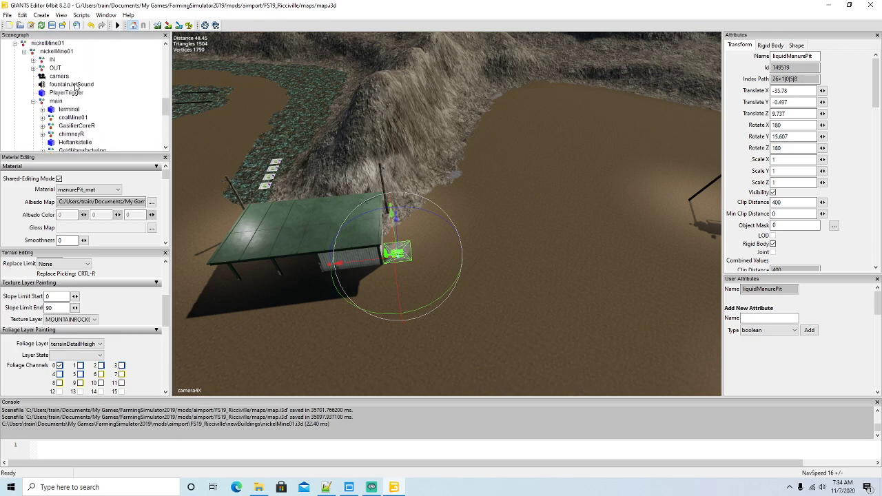
pyautogui.click(33, 78)
pyautogui.click(65, 93)
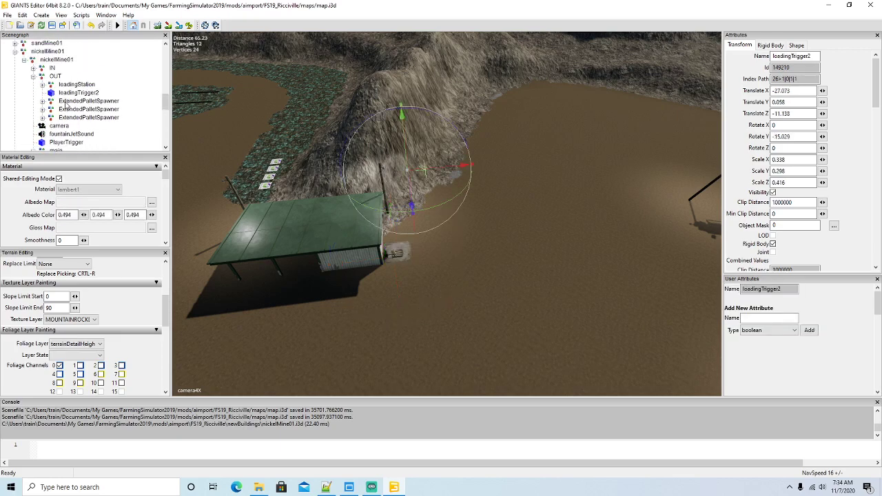
pyautogui.moveTo(455, 170); pyautogui.dragTo(473, 346)
pyautogui.scroll(3, 537, 344)
pyautogui.scroll(2, 537, 343)
pyautogui.moveTo(360, 270); pyautogui.dragTo(566, 279)
pyautogui.scroll(3, 276, 209)
pyautogui.scroll(-3, 566, 279)
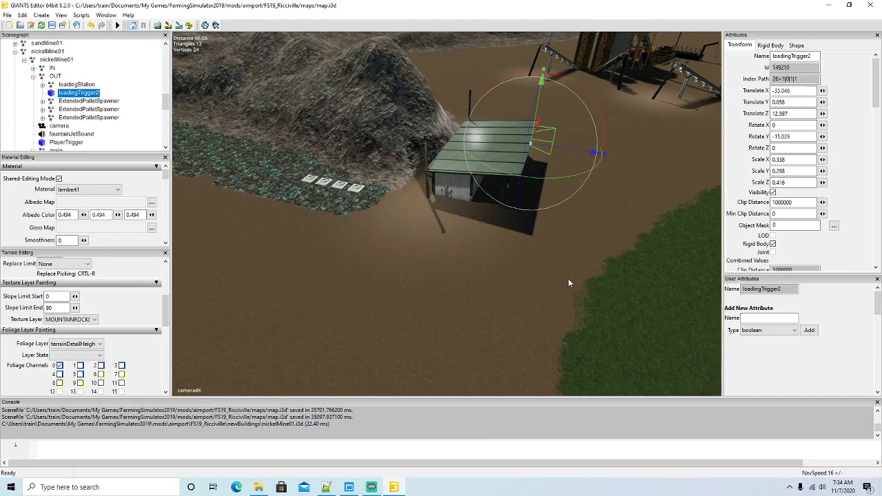
# - Move the first palletSpawner of the third ExtendedPalletSpawner to the hut's open front, at about X -102.8, Z 4.3
pyautogui.click(43, 118)
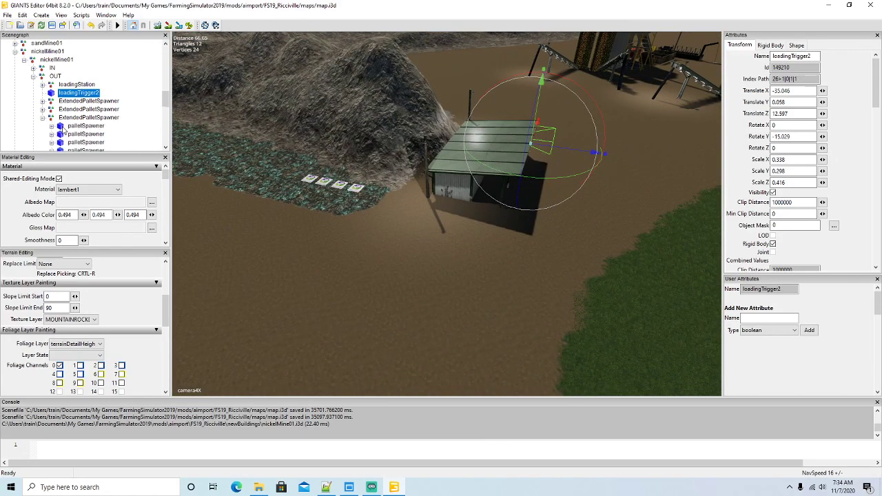
pyautogui.click(63, 126)
pyautogui.moveTo(396, 200); pyautogui.dragTo(513, 308)
pyautogui.scroll(4, 570, 284)
pyautogui.scroll(2, 513, 307)
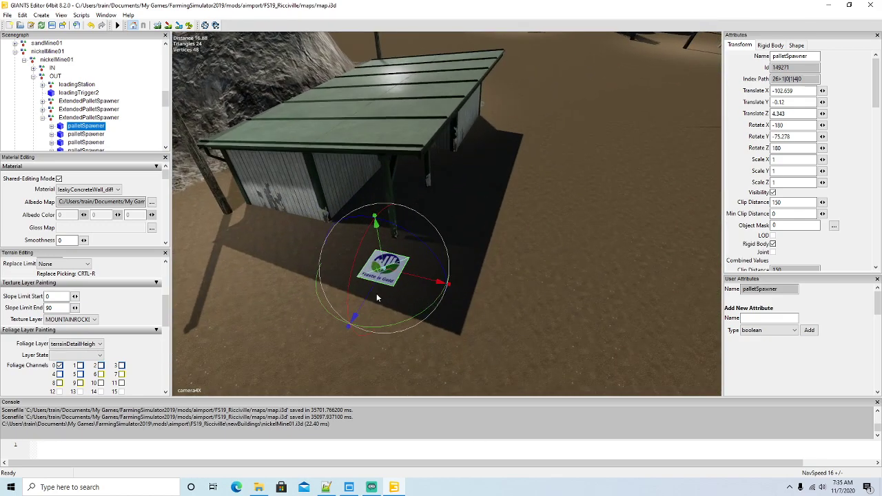
pyautogui.moveTo(372, 293); pyautogui.dragTo(370, 295)
pyautogui.scroll(-5, 418, 304)
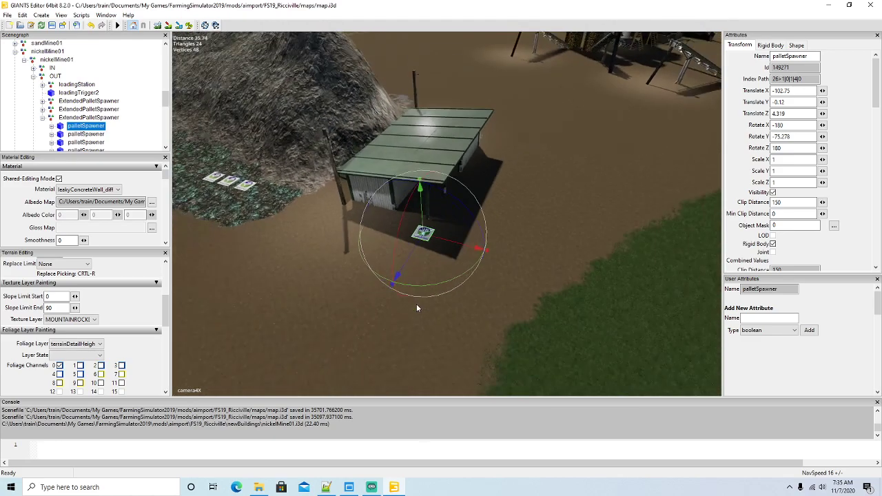
# - Place the second palletSpawner next to the first one in front of the hut, at about X -102.0, Z 1.7
pyautogui.click(61, 134)
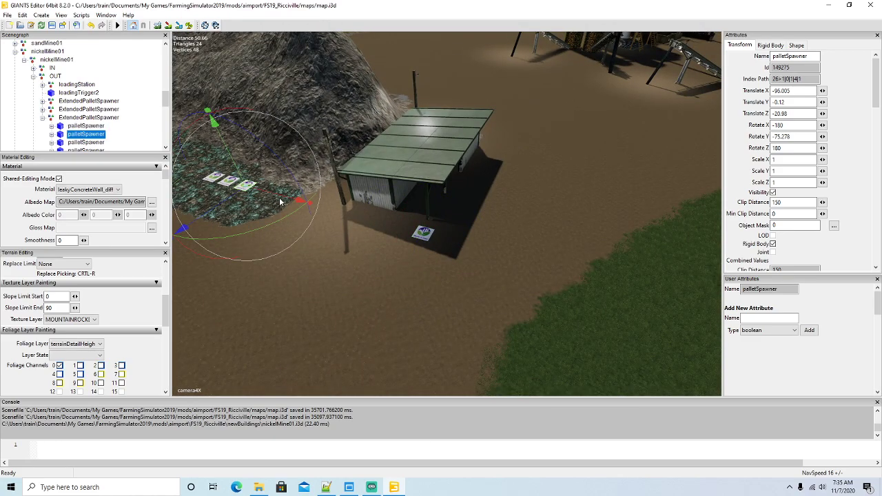
pyautogui.moveTo(301, 213); pyautogui.dragTo(456, 277)
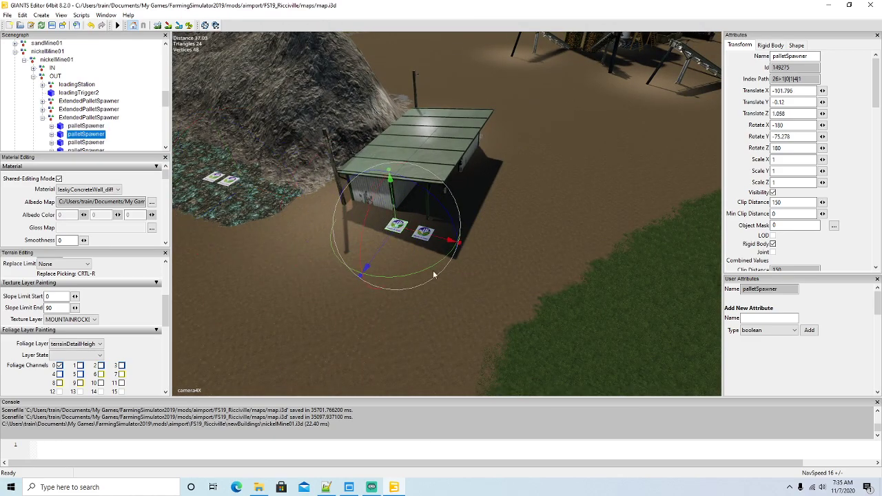
pyautogui.moveTo(386, 245); pyautogui.dragTo(391, 245)
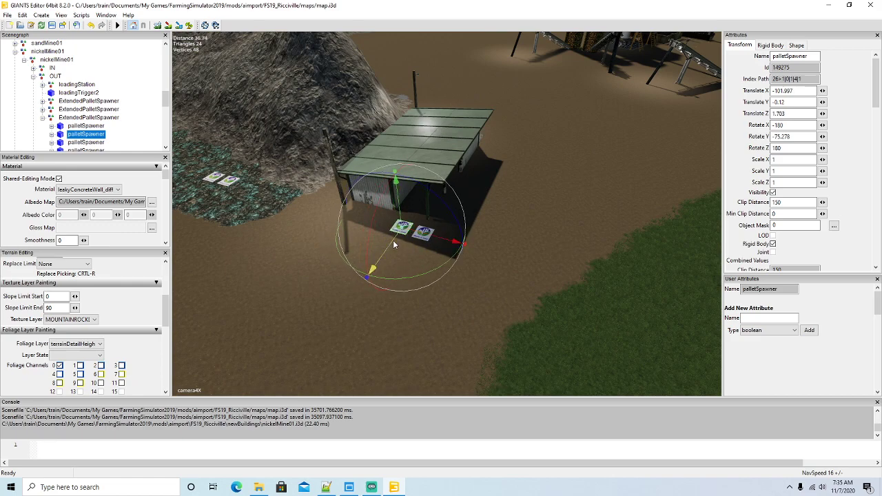
# - Line up the third and fourth palletSpawners in front of the hut, at about X -101.2, Z -1.1 and X -100.4, Z -4.2
pyautogui.click(61, 144)
pyautogui.moveTo(266, 192); pyautogui.dragTo(449, 259)
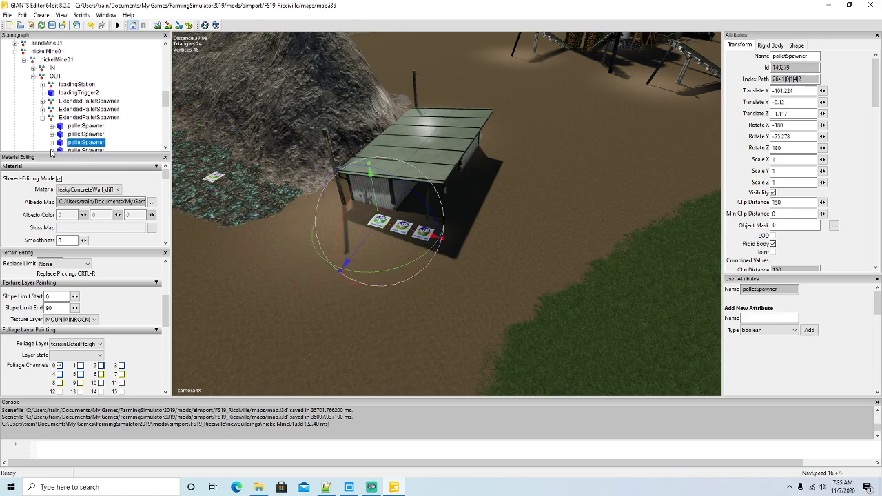
pyautogui.scroll(-1, 84, 127)
pyautogui.click(62, 143)
pyautogui.moveTo(269, 199); pyautogui.dragTo(438, 265)
pyautogui.scroll(-5, 439, 265)
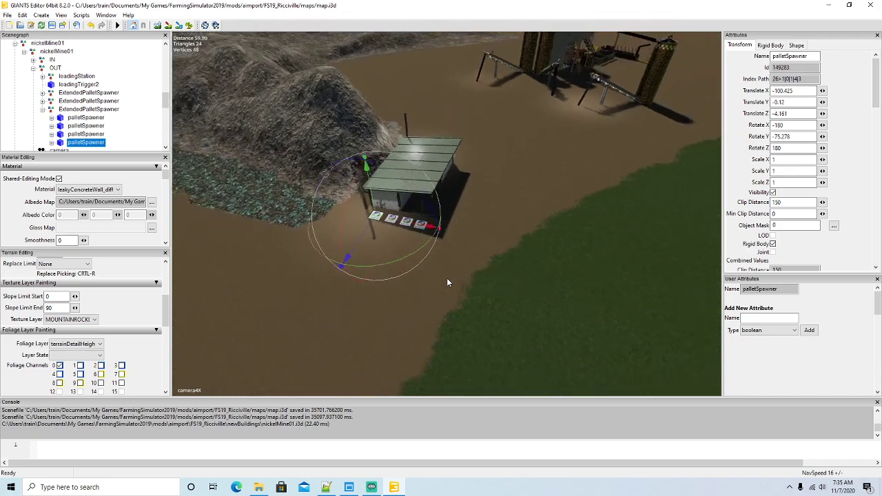
pyautogui.scroll(-1, 51, 91)
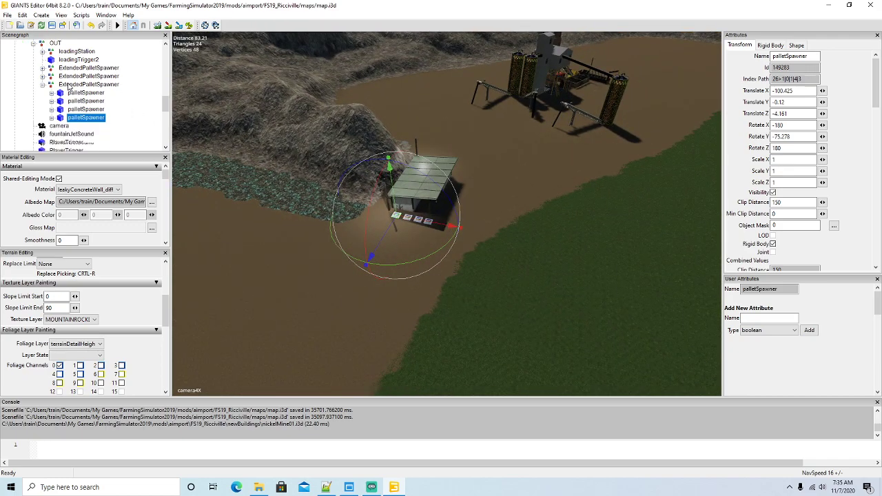
# - Move the PlayerTrigger from the grass to the hut area, at about X -52.7, Z 18.9
pyautogui.click(59, 143)
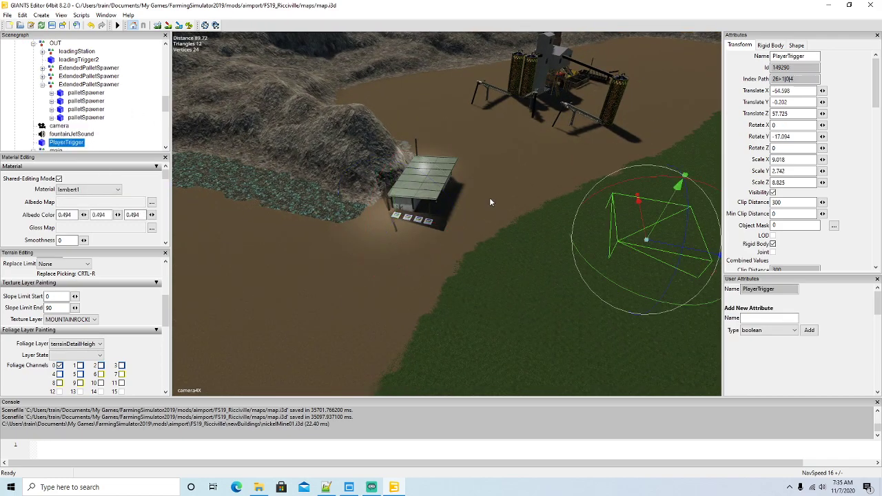
pyautogui.moveTo(660, 244); pyautogui.dragTo(527, 209)
pyautogui.scroll(-5, 464, 271)
# - Expand the first ExtendedPalletSpawner, make its first palletSpawner visible and move it near the rock slope, at about X 72.7, Z 189.3
pyautogui.scroll(4, 527, 210)
pyautogui.scroll(8, 528, 209)
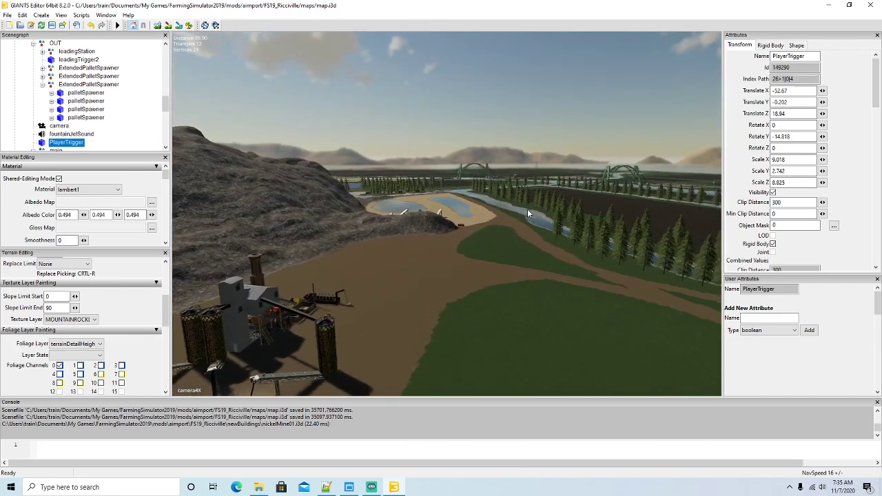
pyautogui.scroll(8, 528, 213)
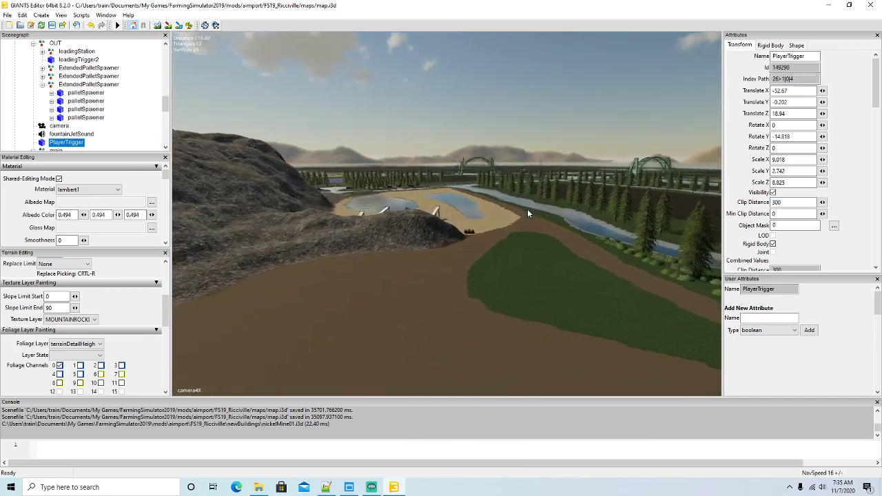
pyautogui.keyDown('alt'); pyautogui.moveTo(528, 213); pyautogui.dragTo(375, 279); pyautogui.keyUp('alt')
pyautogui.scroll(-6, 270, 255)
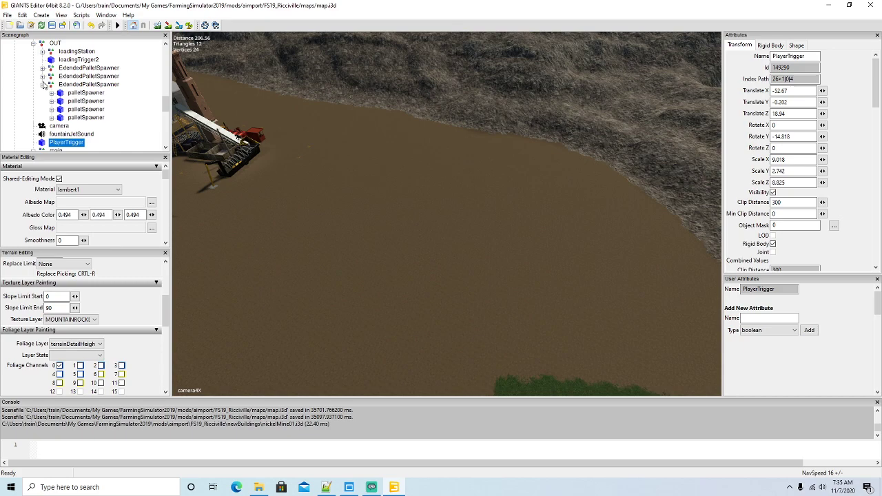
pyautogui.click(42, 84)
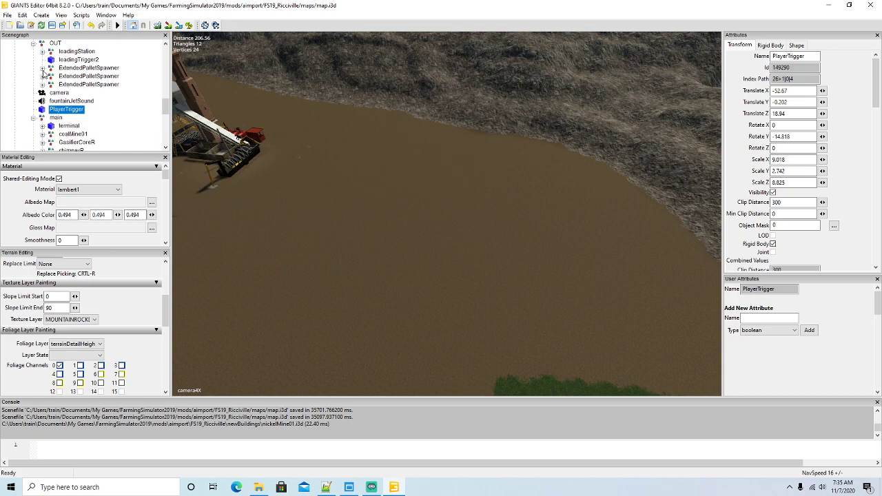
pyautogui.click(42, 68)
pyautogui.click(59, 76)
pyautogui.keyDown('alt'); pyautogui.moveTo(629, 240); pyautogui.dragTo(671, 248); pyautogui.keyUp('alt')
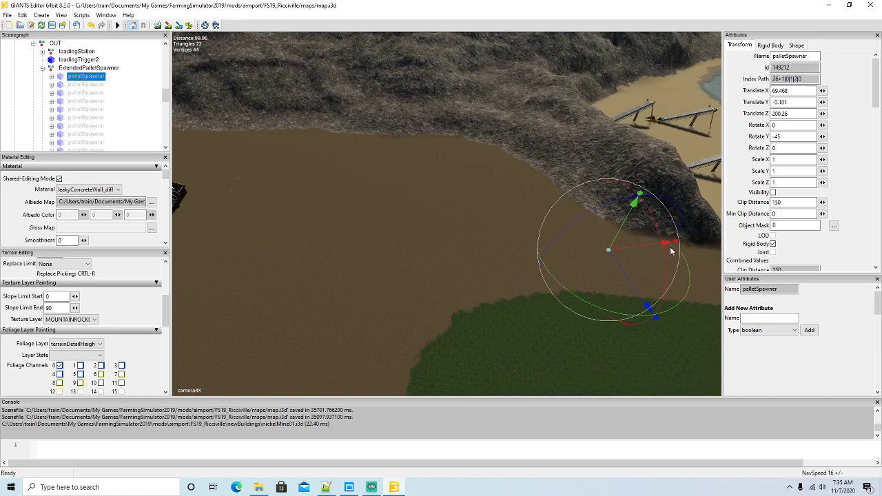
pyautogui.click(773, 193)
pyautogui.moveTo(634, 283); pyautogui.dragTo(586, 227)
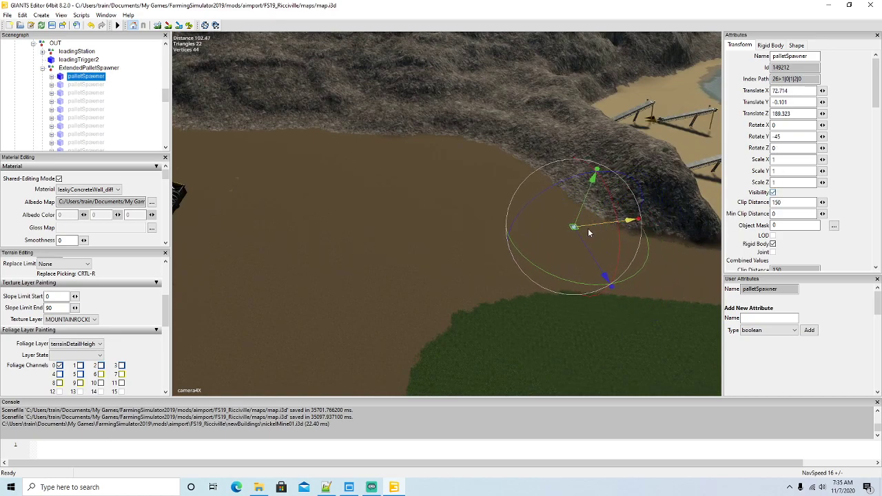
# - Make the second palletSpawner visible and place it along the slope, at about X 77.9, Z 178.8
pyautogui.click(60, 85)
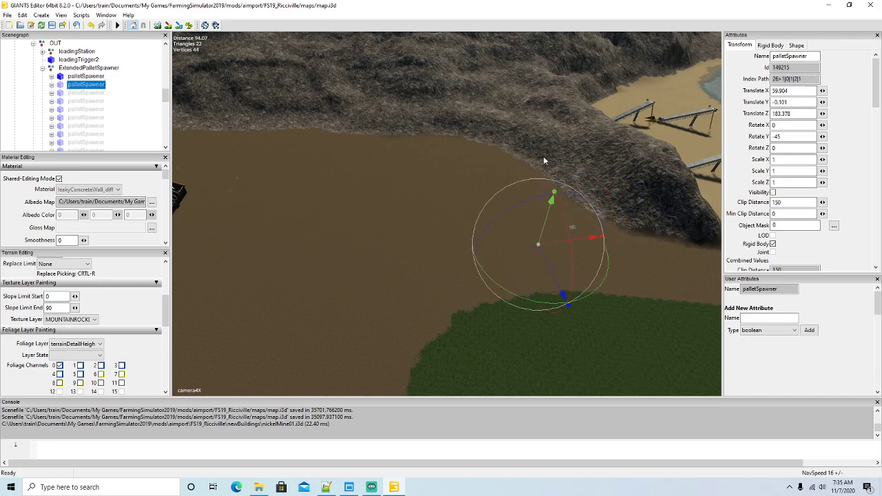
pyautogui.click(773, 193)
pyautogui.moveTo(563, 295); pyautogui.dragTo(560, 249)
pyautogui.moveTo(601, 210); pyautogui.dragTo(614, 208)
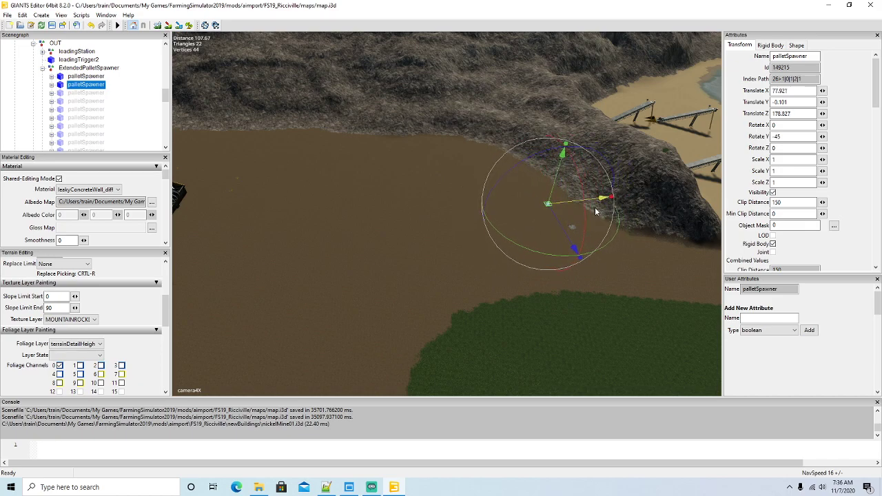
# - Make the third and fourth palletSpawners visible and continue the row with them, at about X 85.2, Z 168.6 and X 89.4, Z 155.2
pyautogui.click(59, 95)
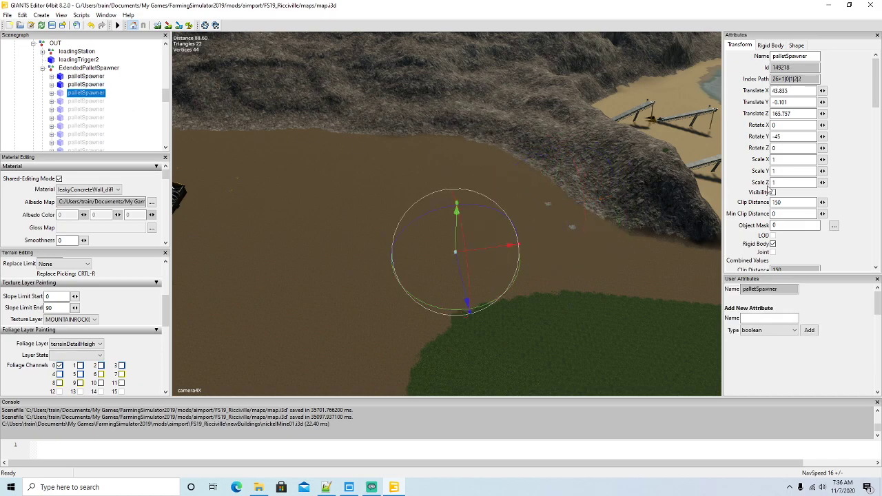
pyautogui.click(774, 192)
pyautogui.moveTo(488, 249); pyautogui.dragTo(537, 196)
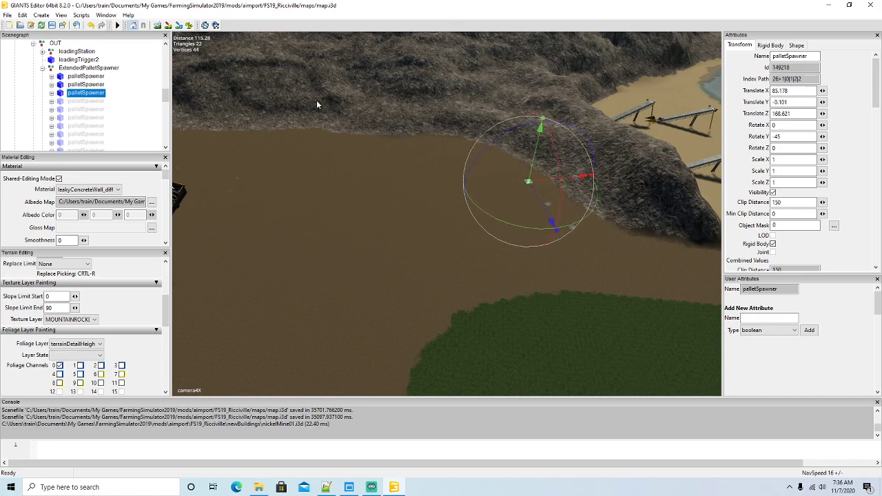
pyautogui.click(61, 102)
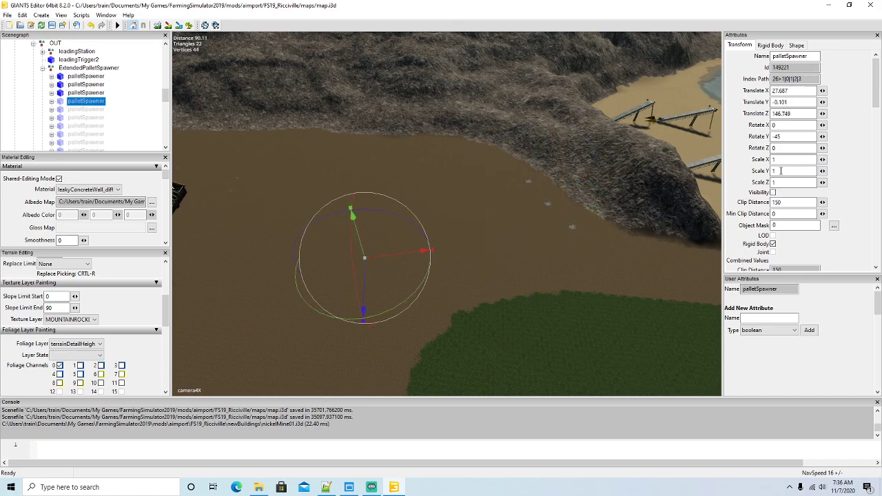
pyautogui.click(773, 193)
pyautogui.moveTo(390, 257); pyautogui.dragTo(506, 178)
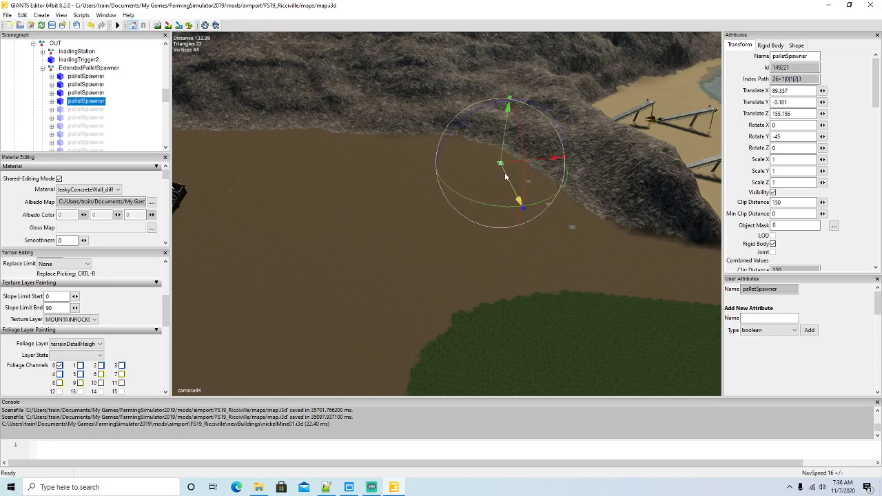
# - Make the fifth palletSpawner visible and place it at the end of the row by the slope, at about X 91.2, Z 143.6
pyautogui.click(61, 111)
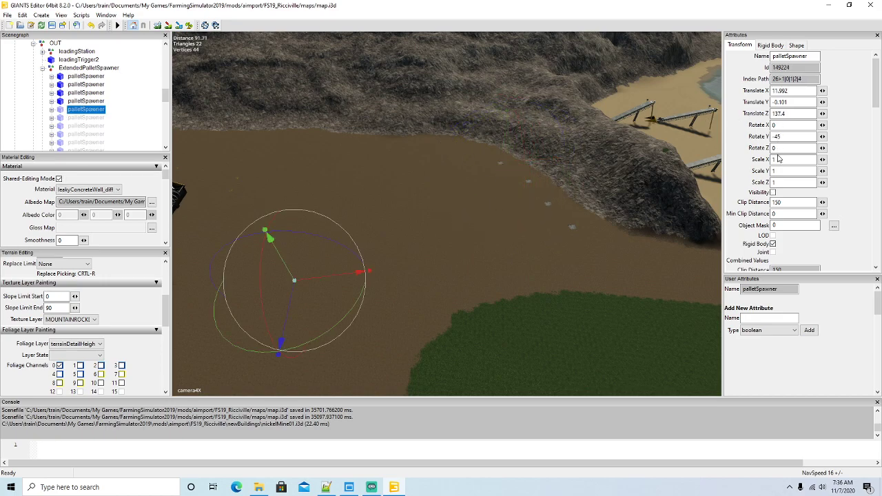
pyautogui.click(774, 192)
pyautogui.moveTo(299, 309); pyautogui.dragTo(519, 155)
pyautogui.keyDown('alt'); pyautogui.moveTo(383, 201); pyautogui.dragTo(490, 302); pyautogui.keyUp('alt')
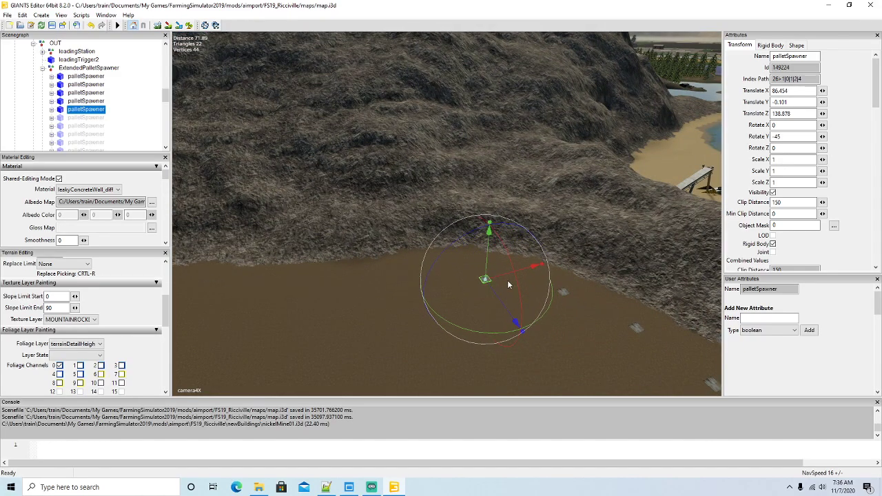
pyautogui.moveTo(521, 271); pyautogui.dragTo(558, 274)
# - Make the sixth palletSpawner visible and start a second row with it, at about X 65.5, Z 177.0
pyautogui.keyDown('alt'); pyautogui.moveTo(530, 302); pyautogui.dragTo(538, 324); pyautogui.keyUp('alt')
pyautogui.scroll(-5, 538, 324)
pyautogui.scroll(-1, 537, 324)
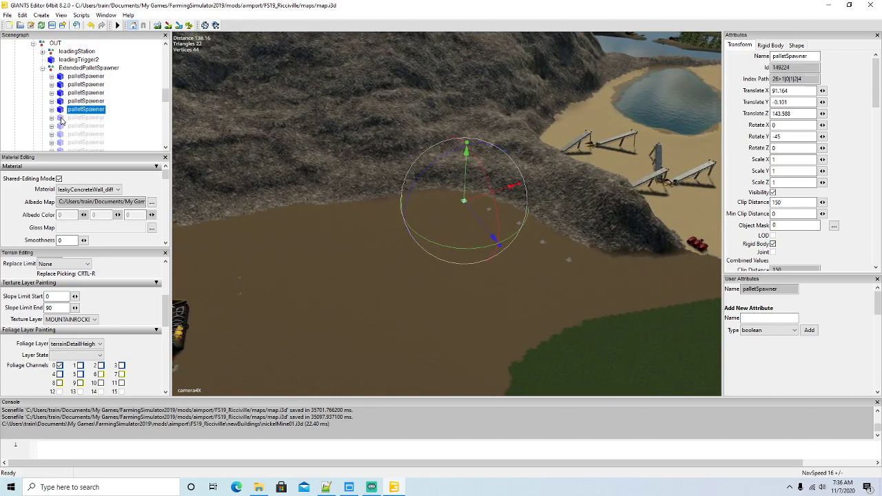
pyautogui.click(61, 118)
pyautogui.click(773, 193)
pyautogui.moveTo(583, 260); pyautogui.dragTo(546, 276)
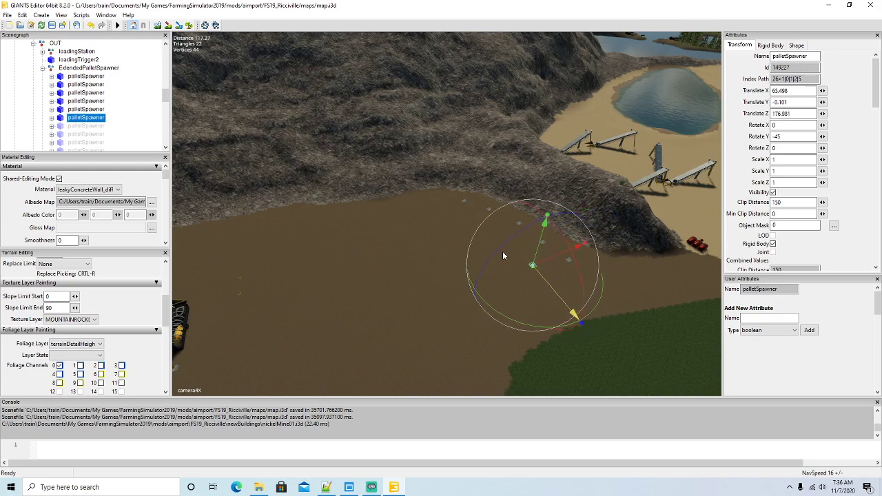
# - Make the seventh palletSpawner visible and place it in the second row, at about X 74.9, Z 169.1
pyautogui.click(61, 127)
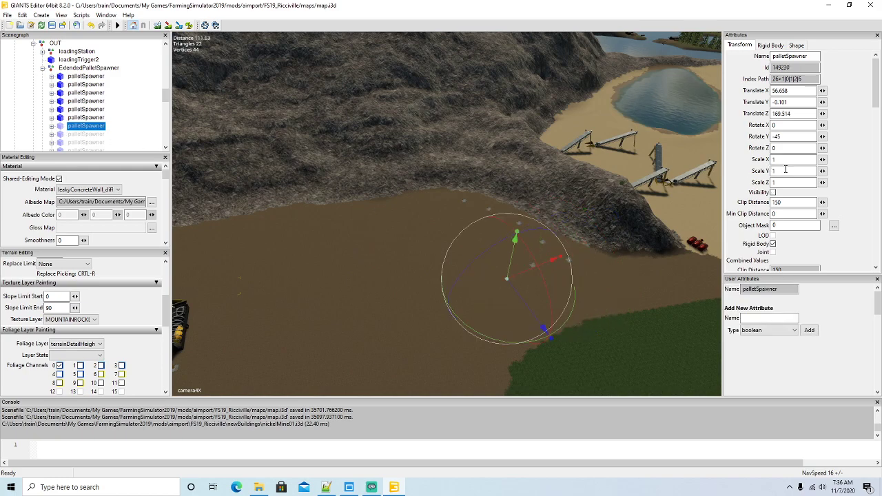
pyautogui.click(774, 193)
pyautogui.moveTo(553, 262); pyautogui.dragTo(591, 251)
pyautogui.moveTo(556, 290); pyautogui.dragTo(532, 258)
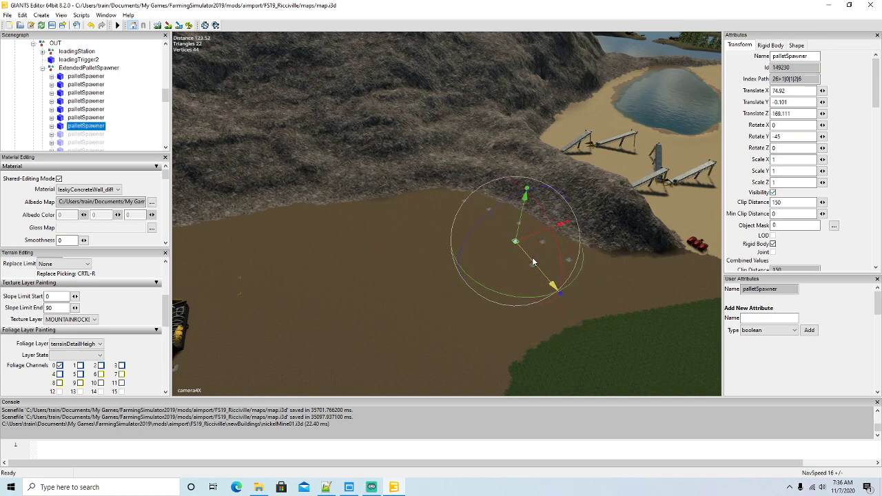
# - Make the eighth palletSpawner visible and extend the second row with it, at about X 77.4, Z 158.3
pyautogui.click(81, 134)
pyautogui.click(773, 193)
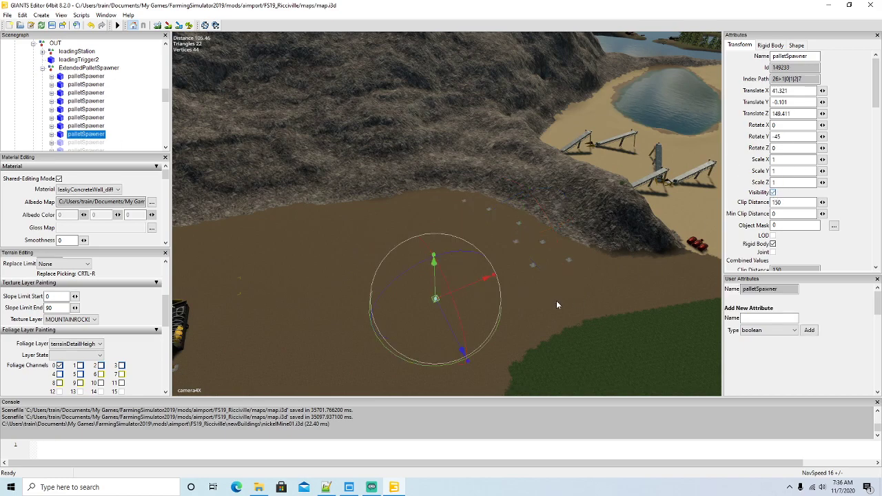
pyautogui.moveTo(473, 289); pyautogui.dragTo(525, 216)
pyautogui.moveTo(496, 239); pyautogui.dragTo(500, 250)
# - Make the ninth palletSpawner visible and move it in front of the second row, at about X 56.7, Z 168.4
pyautogui.scroll(-1, 88, 102)
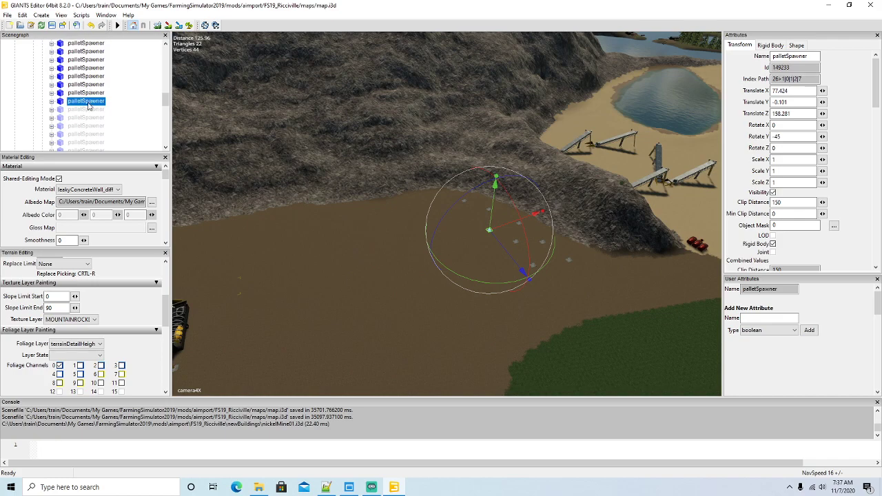
pyautogui.click(64, 109)
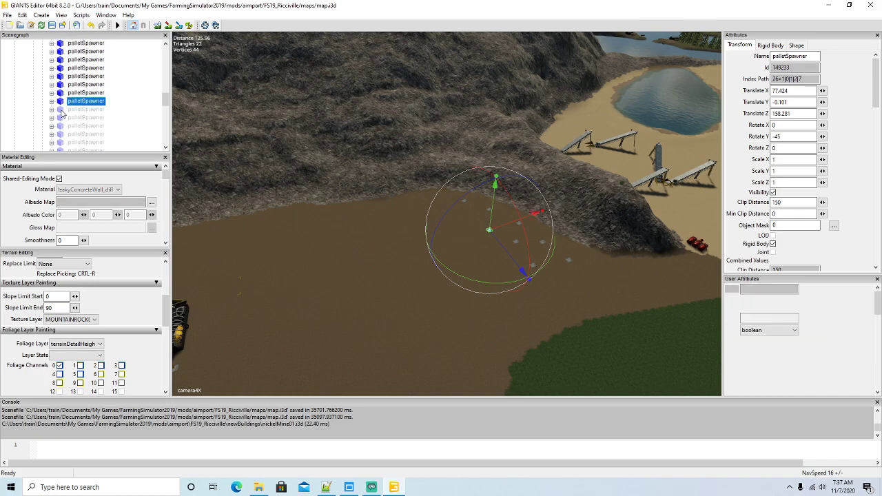
pyautogui.click(773, 193)
pyautogui.moveTo(379, 321); pyautogui.dragTo(538, 313)
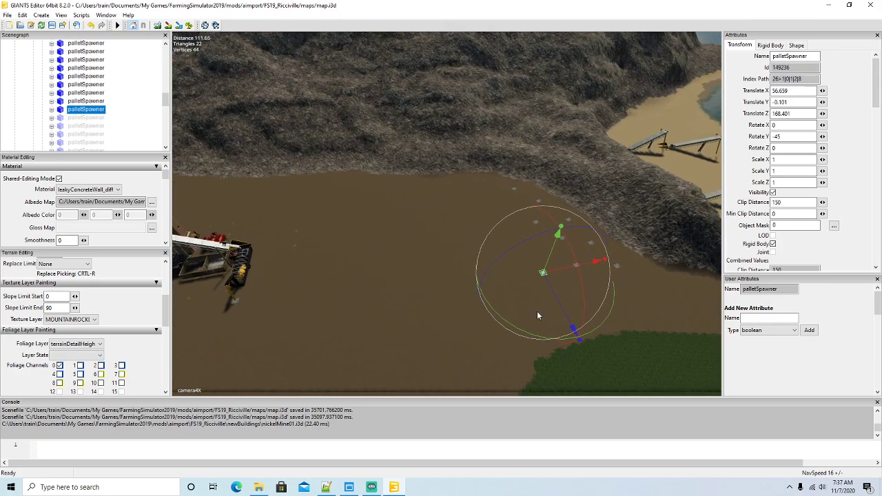
# - Make pallet spawners 9 and 10 visible and move them into the cluster by the rock slope, spawner 9 to about X 63.9, Z 160.7
pyautogui.click(61, 119)
pyautogui.click(774, 192)
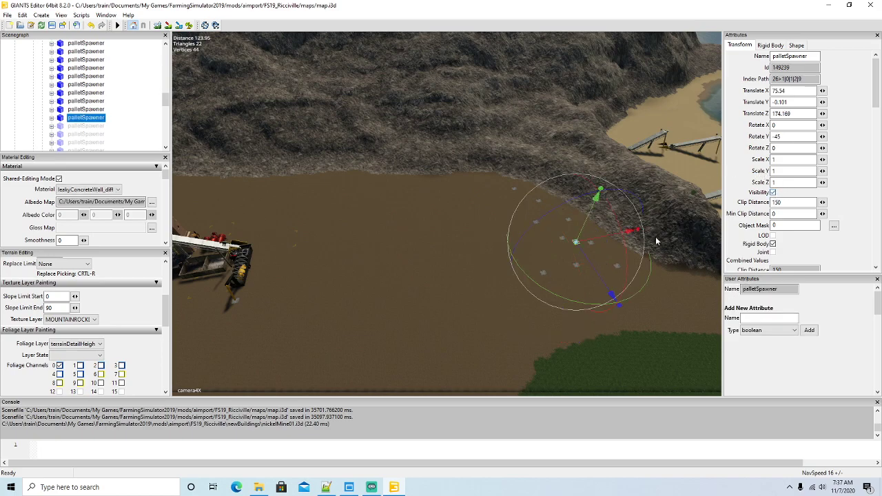
pyautogui.moveTo(611, 236); pyautogui.dragTo(539, 262)
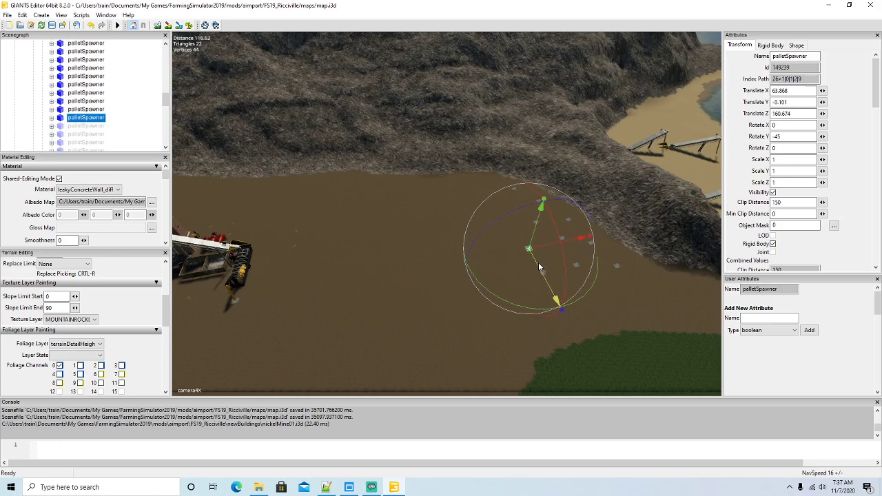
pyautogui.click(62, 127)
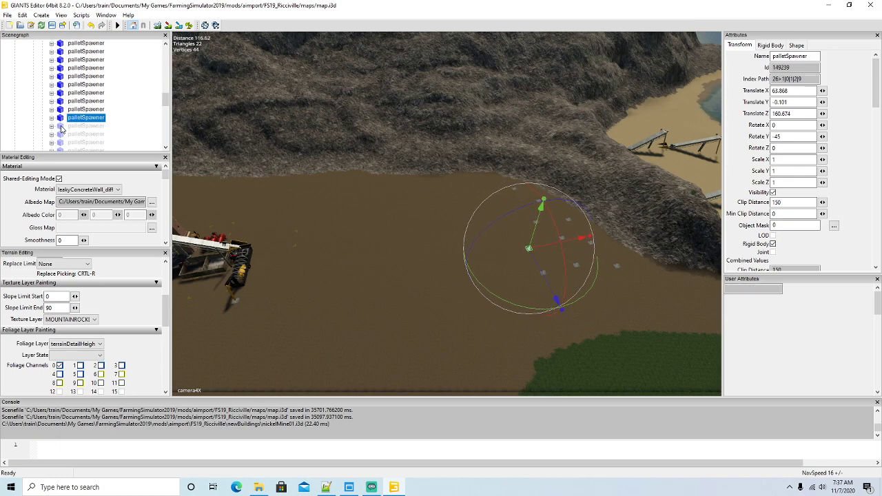
pyautogui.click(773, 193)
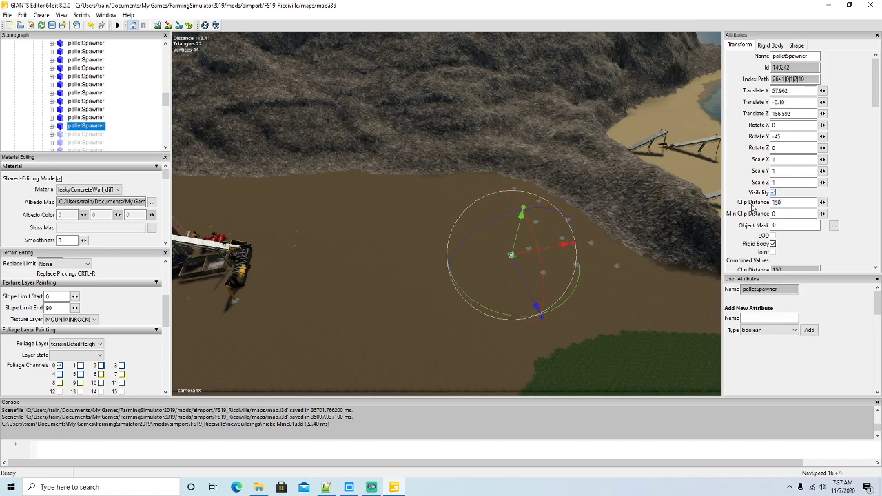
pyautogui.moveTo(518, 269); pyautogui.dragTo(522, 222)
# - Make pallet spawners 11 and 12 visible and move them along the rock edge, spawner 12 to about X 77.9, Z 115.9
pyautogui.click(63, 111)
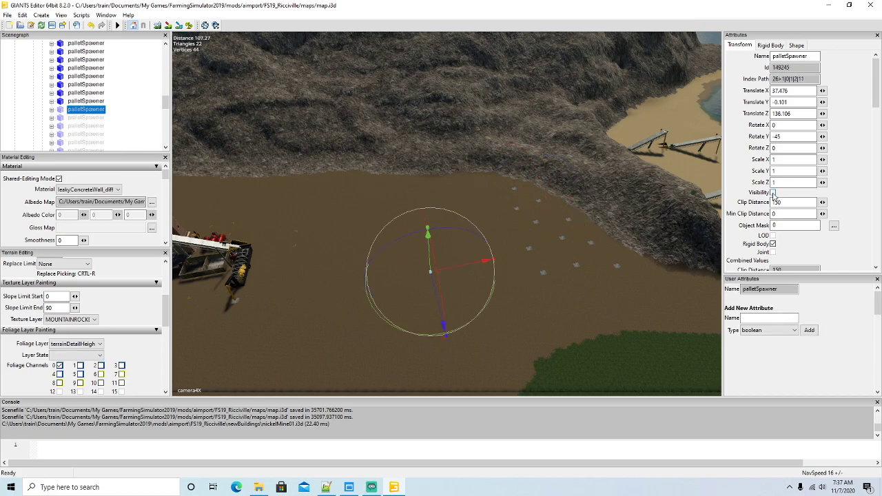
pyautogui.moveTo(464, 271); pyautogui.dragTo(518, 186)
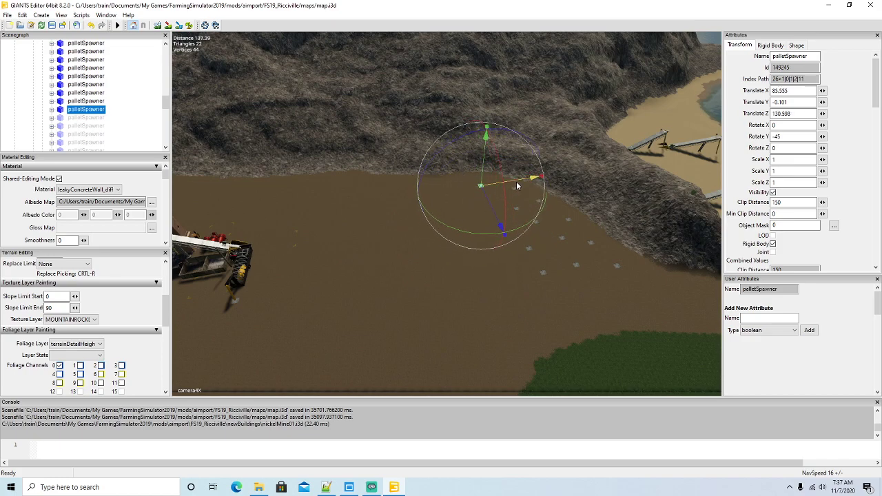
pyautogui.click(61, 119)
pyautogui.click(773, 193)
pyautogui.moveTo(546, 256); pyautogui.dragTo(472, 188)
pyautogui.keyDown('alt'); pyautogui.moveTo(407, 231); pyautogui.dragTo(479, 266); pyautogui.keyUp('alt')
pyautogui.scroll(5, 373, 207)
pyautogui.moveTo(451, 229); pyautogui.dragTo(438, 218)
pyautogui.scroll(-4, 552, 296)
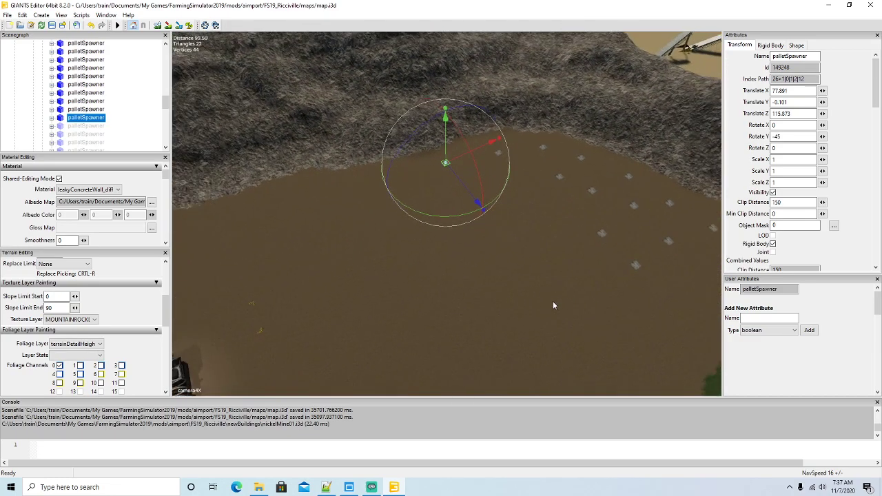
# - Make pallet spawners 13 and 14 visible and extend the row along the cliff foot, spawner 13 to about X 71.4, Z 105.2
pyautogui.click(63, 127)
pyautogui.click(774, 192)
pyautogui.moveTo(522, 261); pyautogui.dragTo(445, 168)
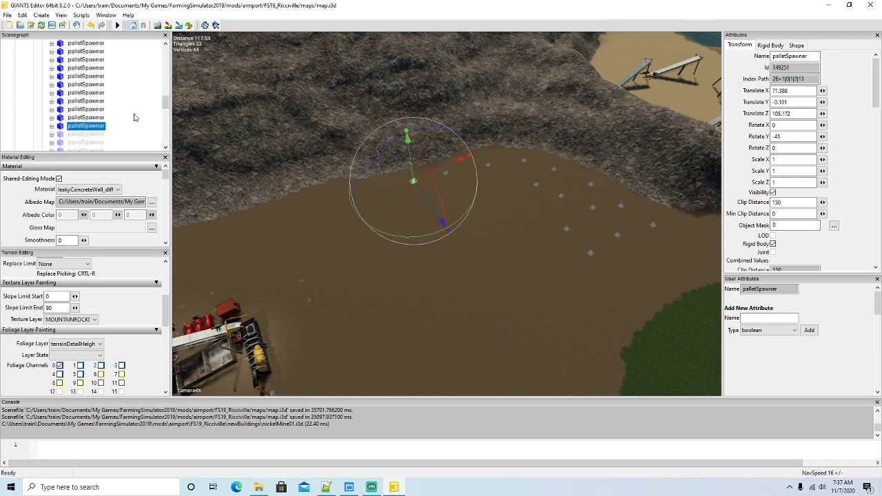
pyautogui.scroll(-1, 117, 106)
pyautogui.click(63, 109)
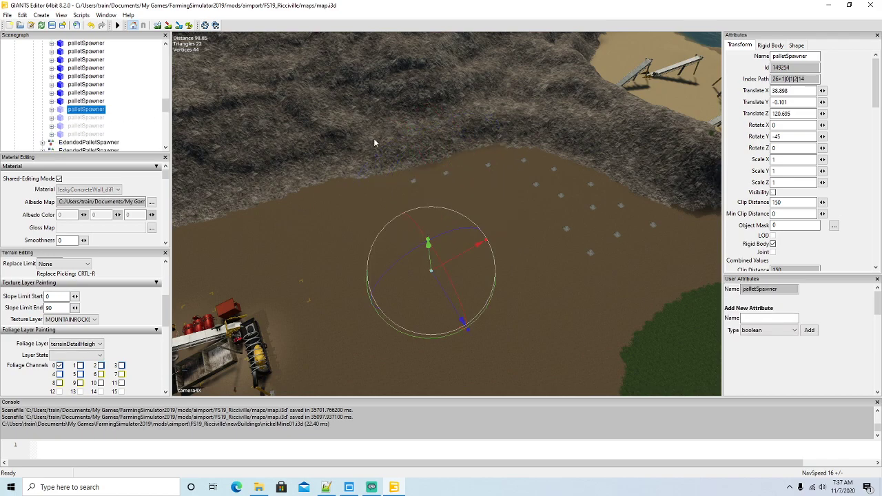
pyautogui.click(773, 193)
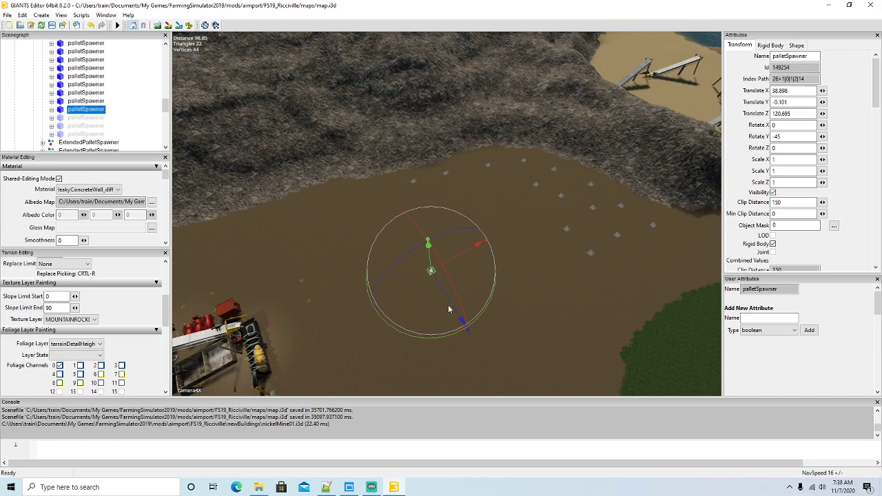
pyautogui.moveTo(453, 303); pyautogui.dragTo(355, 208)
# - Make pallet spawners 15 and 16 visible and move them to about X 80.8, Z 137.1 and X 61.8, Z 82.3
pyautogui.click(65, 117)
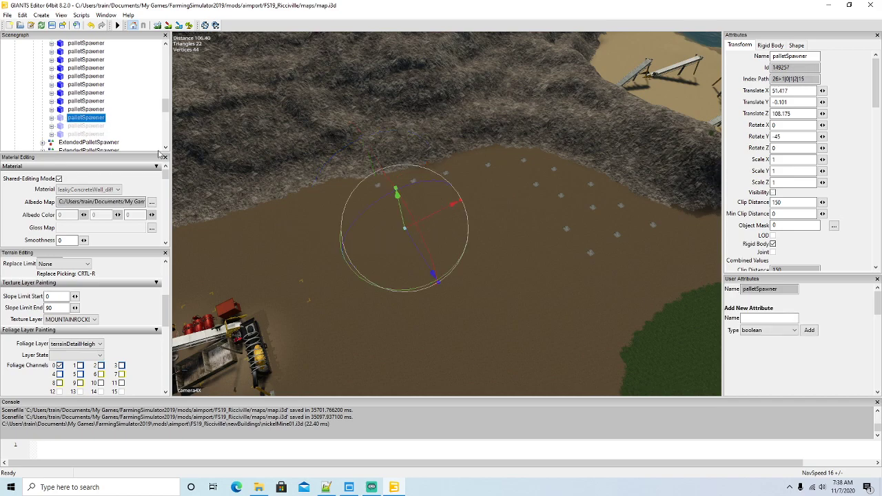
pyautogui.click(773, 193)
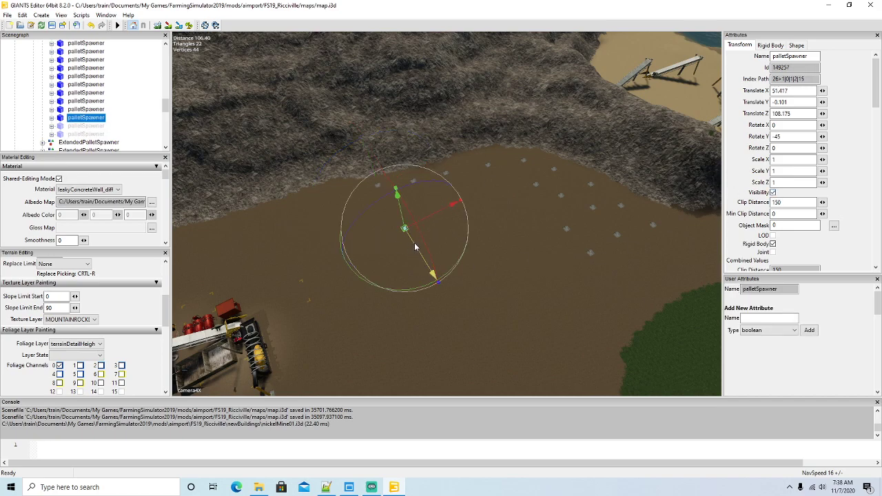
pyautogui.moveTo(415, 244); pyautogui.dragTo(414, 242)
pyautogui.moveTo(439, 215); pyautogui.dragTo(573, 177)
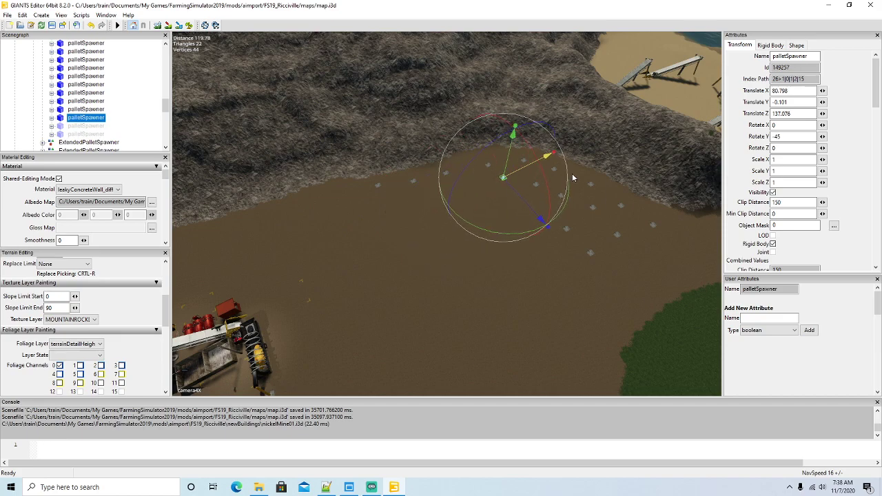
pyautogui.click(60, 127)
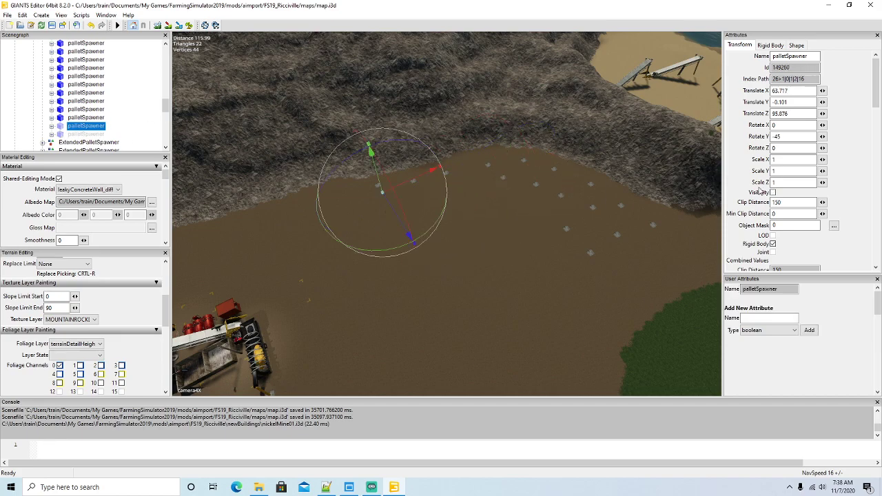
pyautogui.click(773, 193)
pyautogui.moveTo(413, 184); pyautogui.dragTo(349, 199)
pyautogui.keyDown('alt'); pyautogui.moveTo(411, 214); pyautogui.dragTo(227, 130); pyautogui.keyUp('alt')
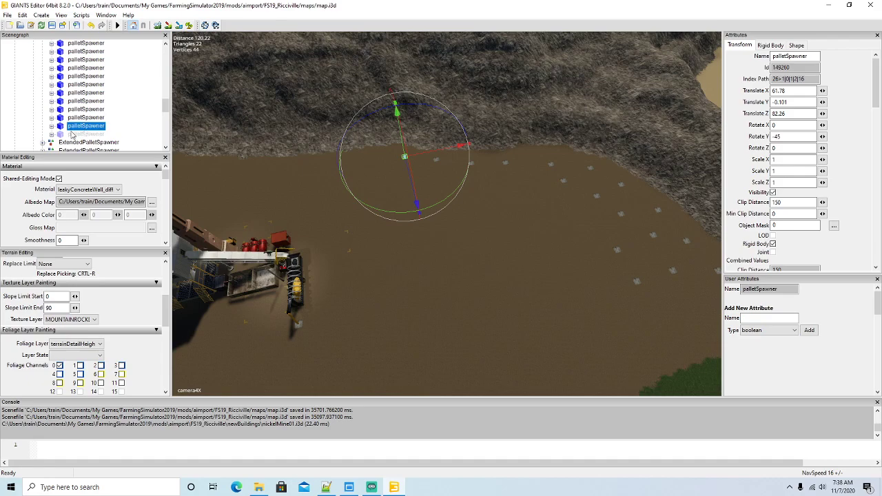
# - Make the last hidden pallet spawner visible and move it into the gap in the cluster, at about X 71.9, Z 151.7
pyautogui.click(62, 134)
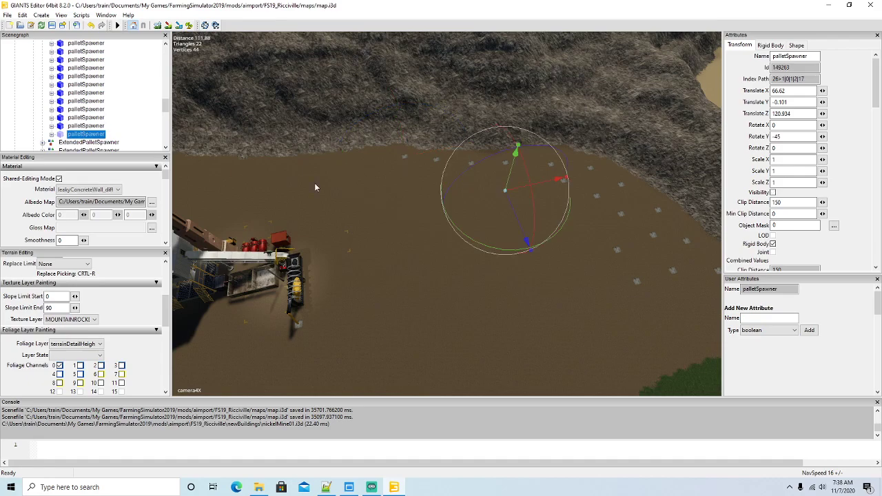
pyautogui.click(773, 193)
pyautogui.moveTo(526, 242); pyautogui.dragTo(538, 259)
pyautogui.moveTo(563, 222); pyautogui.dragTo(609, 237)
pyautogui.keyDown('alt'); pyautogui.moveTo(398, 269); pyautogui.dragTo(319, 273); pyautogui.keyUp('alt')
pyautogui.scroll(3, 524, 224)
pyautogui.scroll(6, 524, 225)
pyautogui.scroll(-4, 319, 273)
pyautogui.scroll(-3, 319, 273)
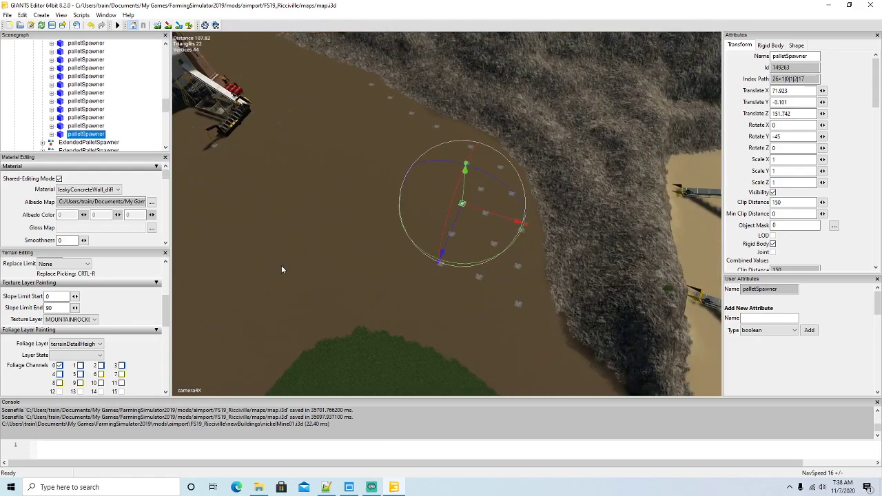
# - Set the terrain texture layer to NICKEL and paint the ground under the whole group of pallet spawners
pyautogui.click(95, 319)
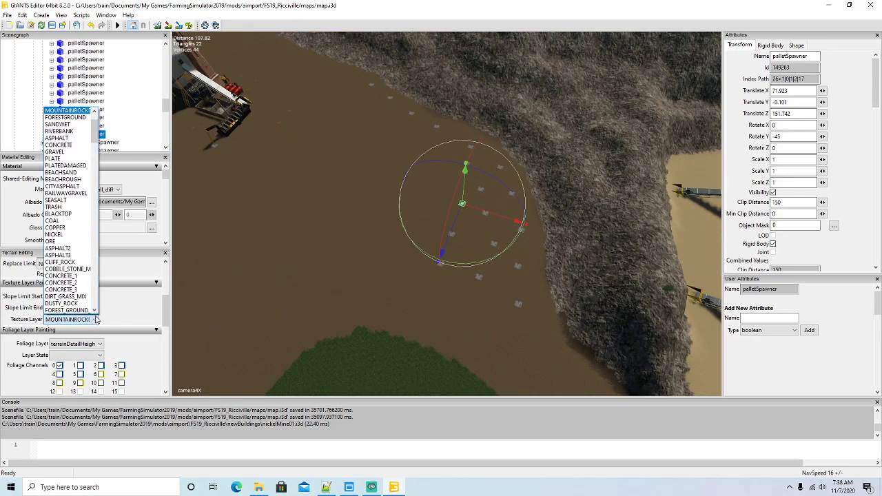
pyautogui.scroll(-2, 63, 200)
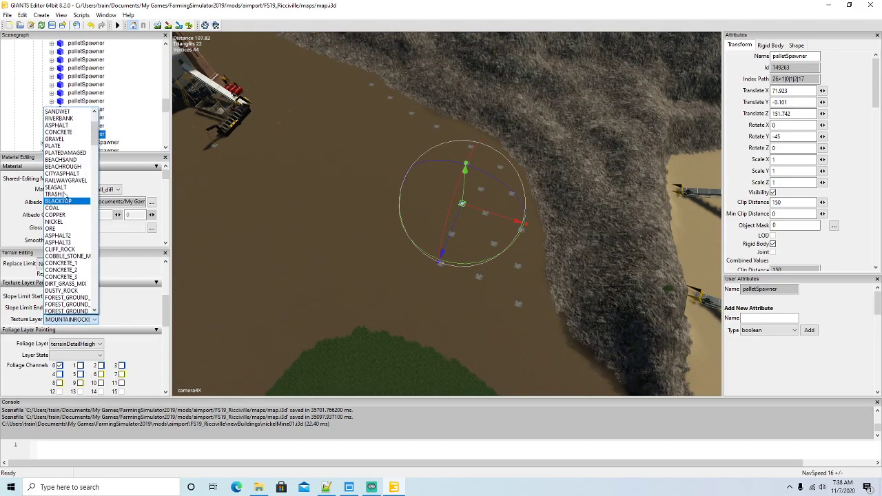
pyautogui.click(58, 215)
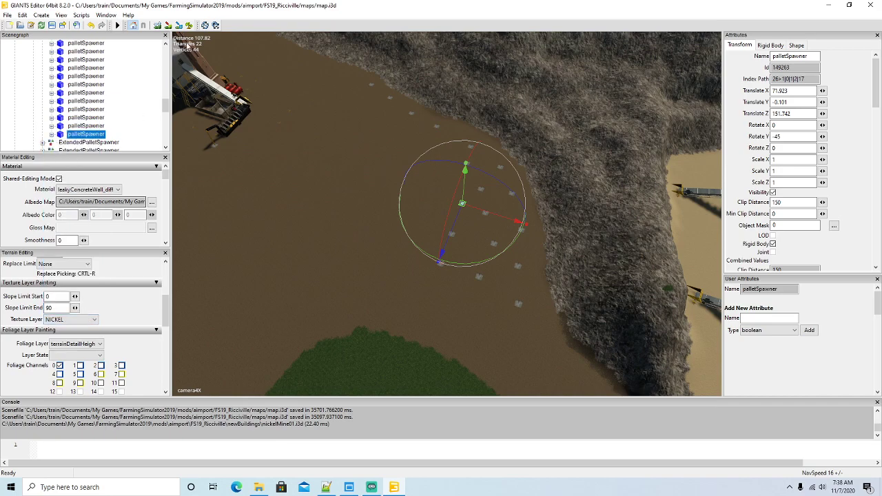
pyautogui.moveTo(452, 146)
pyautogui.mouseDown()
pyautogui.moveTo(463, 141)
pyautogui.moveTo(503, 174)
pyautogui.moveTo(520, 214)
pyautogui.moveTo(529, 295)
pyautogui.moveTo(545, 304)
pyautogui.moveTo(533, 311)
pyautogui.moveTo(478, 281)
pyautogui.mouseUp()
pyautogui.moveTo(453, 250)
pyautogui.mouseDown()
pyautogui.moveTo(446, 184)
pyautogui.moveTo(414, 128)
pyautogui.moveTo(363, 89)
pyautogui.mouseUp()
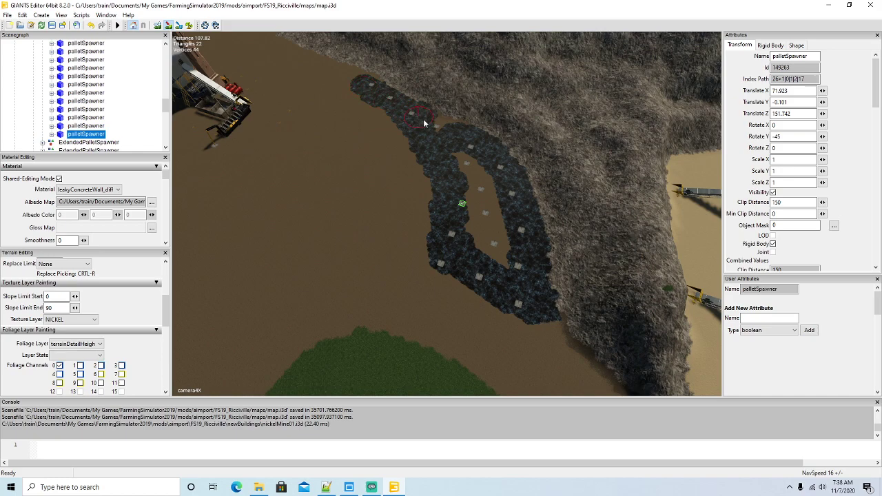
pyautogui.moveTo(455, 145)
pyautogui.mouseDown()
pyautogui.moveTo(501, 249)
pyautogui.moveTo(463, 173)
pyautogui.mouseUp()
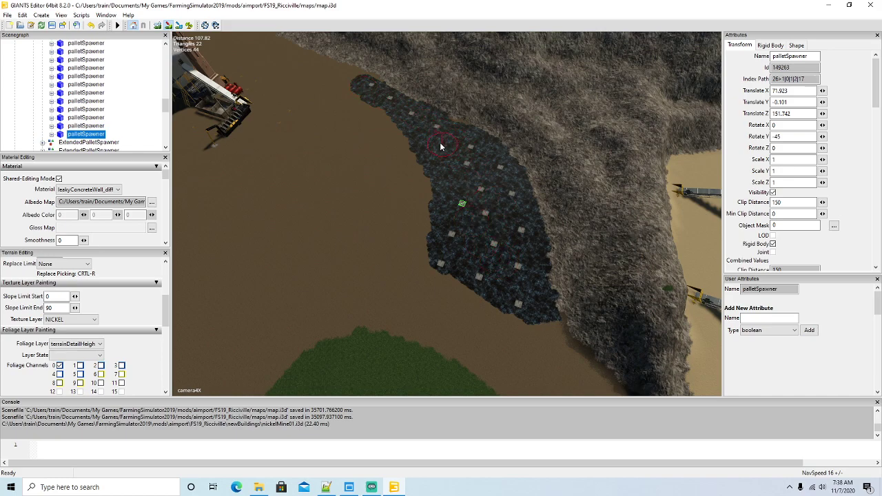
# - Paint a NICKEL texture strip along the cliff foot from the spawner area to the far corner behind the mine
pyautogui.click(168, 26)
pyautogui.moveTo(312, 194)
pyautogui.keyDown('alt'); pyautogui.mouseDown()
pyautogui.moveTo(278, 119)
pyautogui.moveTo(310, 183)
pyautogui.mouseUp(); pyautogui.keyUp('alt')
pyautogui.scroll(5, 278, 119)
pyautogui.scroll(3, 277, 118)
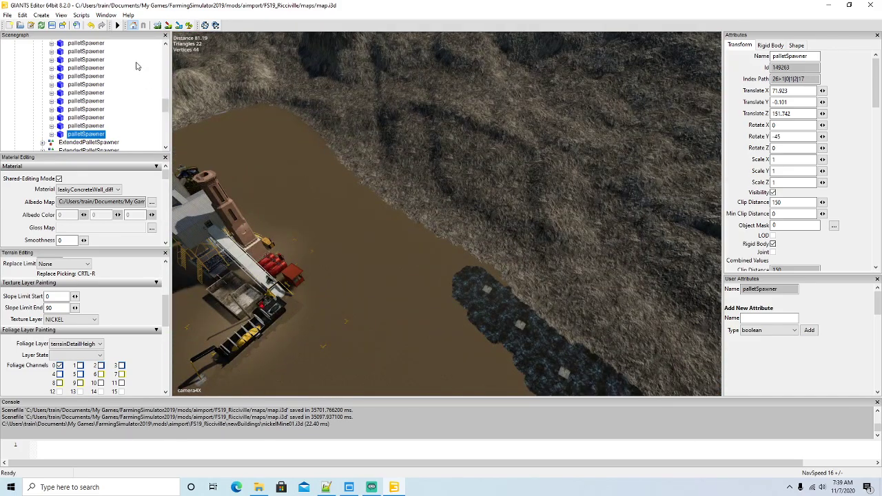
pyautogui.moveTo(461, 289); pyautogui.dragTo(475, 289)
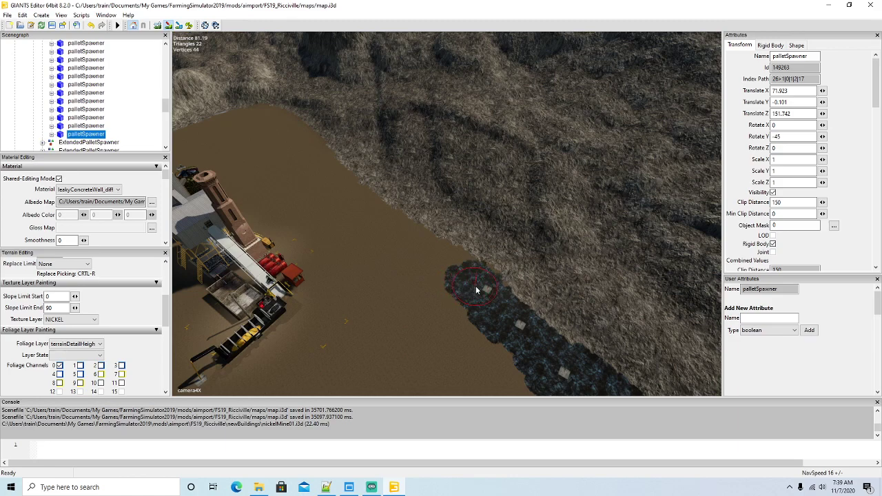
pyautogui.moveTo(444, 264)
pyautogui.mouseDown()
pyautogui.moveTo(331, 180)
pyautogui.moveTo(273, 119)
pyautogui.moveTo(398, 256)
pyautogui.mouseUp()
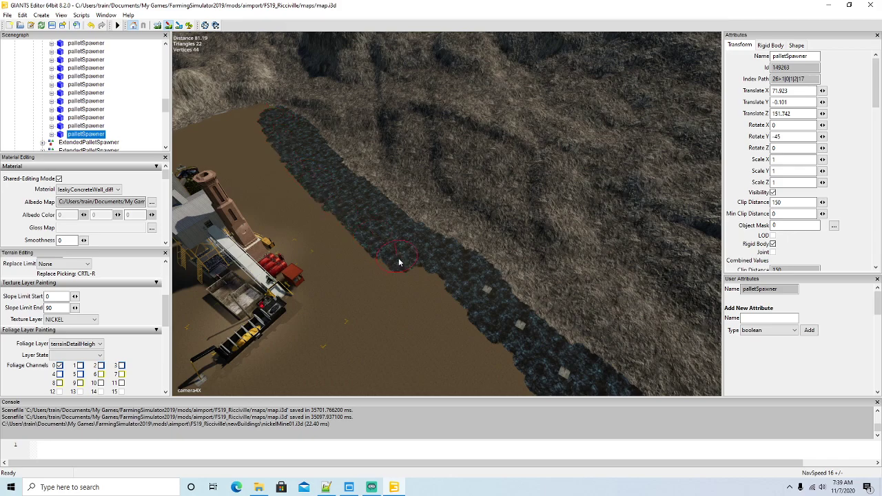
# - Continue the NICKEL texture around the cliff corner to the green-roofed building and widen the painted band
pyautogui.click(169, 27)
pyautogui.moveTo(324, 203)
pyautogui.keyDown('alt'); pyautogui.mouseDown()
pyautogui.moveTo(251, 122)
pyautogui.moveTo(234, 138)
pyautogui.moveTo(272, 221)
pyautogui.mouseUp(); pyautogui.keyUp('alt')
pyautogui.scroll(5, 251, 122)
pyautogui.scroll(2, 234, 138)
pyautogui.scroll(3, 232, 133)
pyautogui.moveTo(524, 220)
pyautogui.mouseDown()
pyautogui.moveTo(513, 202)
pyautogui.moveTo(451, 192)
pyautogui.moveTo(395, 218)
pyautogui.mouseUp()
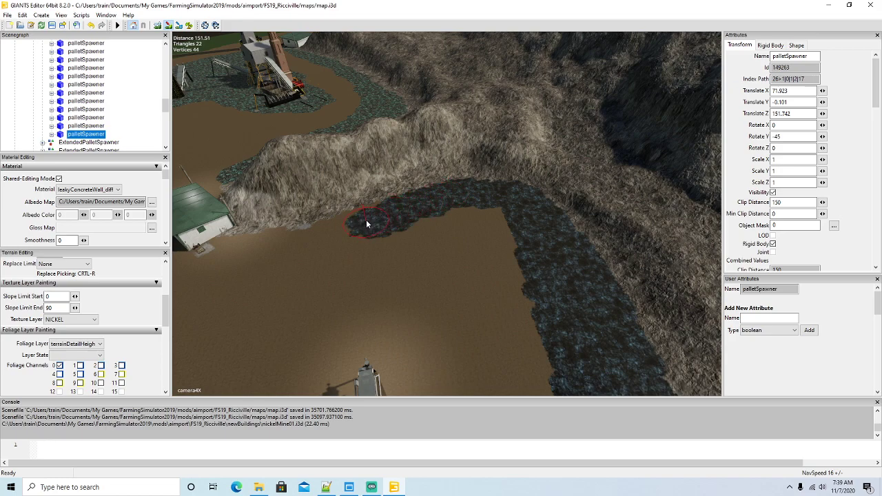
pyautogui.moveTo(303, 243)
pyautogui.mouseDown()
pyautogui.moveTo(264, 248)
pyautogui.moveTo(483, 230)
pyautogui.moveTo(494, 263)
pyautogui.moveTo(504, 222)
pyautogui.mouseUp()
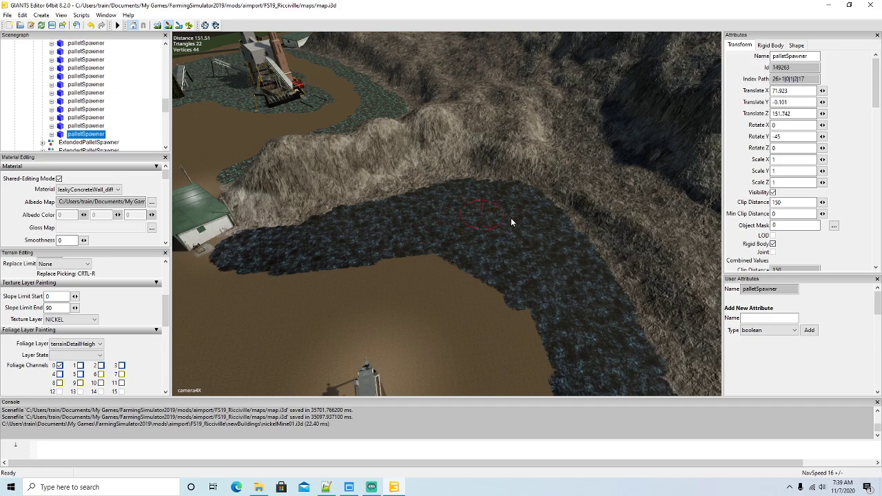
# - Paint the ground beneath the mine's silos and conveyors with NICKEL and fill in the area between them
pyautogui.moveTo(351, 218)
pyautogui.keyDown('alt'); pyautogui.mouseDown()
pyautogui.moveTo(343, 227)
pyautogui.moveTo(236, 239)
pyautogui.moveTo(228, 175)
pyautogui.moveTo(374, 215)
pyautogui.moveTo(282, 260)
pyautogui.mouseUp(); pyautogui.keyUp('alt')
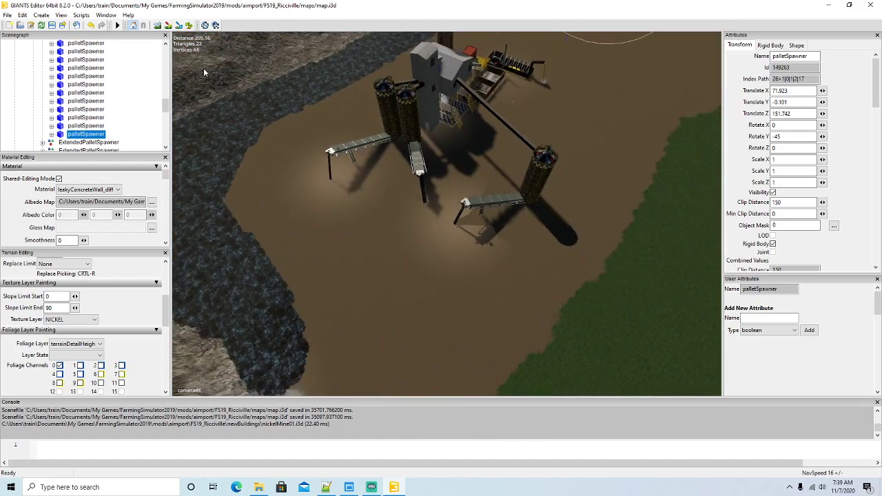
pyautogui.moveTo(351, 168)
pyautogui.mouseDown()
pyautogui.moveTo(361, 199)
pyautogui.moveTo(433, 244)
pyautogui.moveTo(336, 189)
pyautogui.moveTo(354, 228)
pyautogui.moveTo(478, 252)
pyautogui.moveTo(543, 192)
pyautogui.moveTo(515, 124)
pyautogui.moveTo(518, 86)
pyautogui.mouseUp()
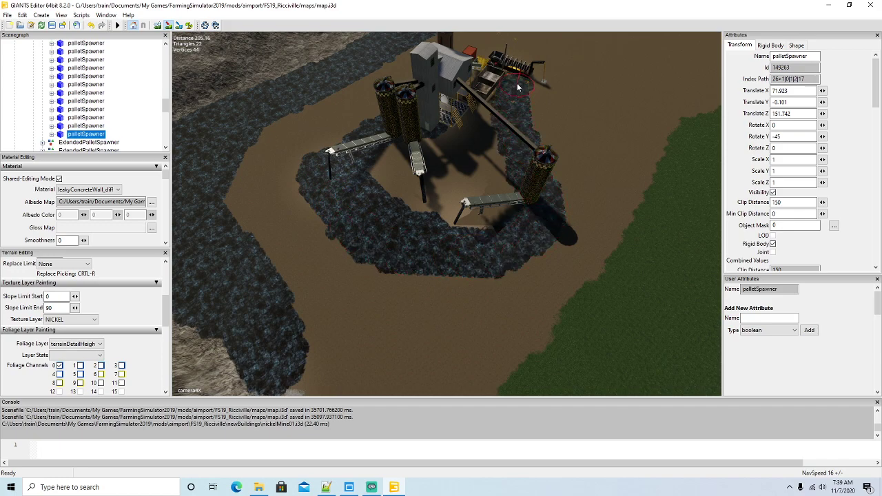
pyautogui.moveTo(455, 104)
pyautogui.mouseDown()
pyautogui.moveTo(367, 193)
pyautogui.moveTo(496, 100)
pyautogui.mouseUp()
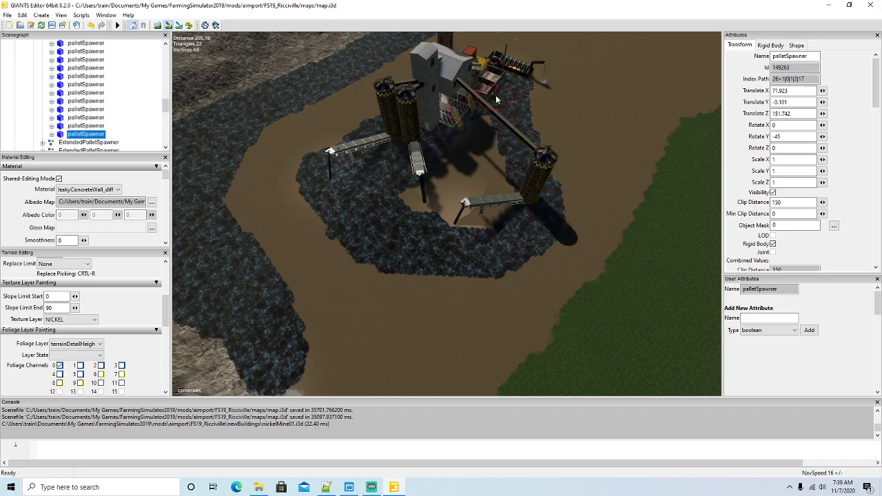
pyautogui.moveTo(410, 218)
pyautogui.mouseDown()
pyautogui.moveTo(496, 129)
pyautogui.moveTo(476, 218)
pyautogui.moveTo(507, 166)
pyautogui.mouseUp()
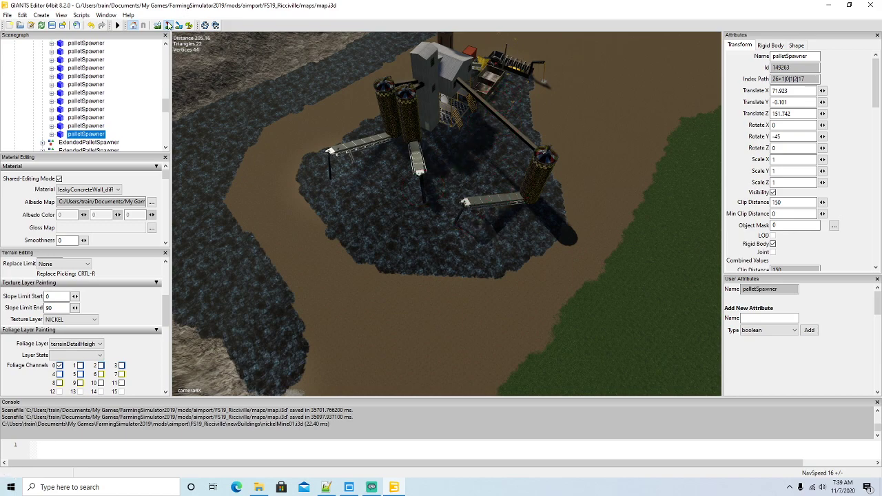
# - Extend the NICKEL texture around the mine's hopper and machinery, out to the yellow-striped ground markers in front
pyautogui.keyDown('alt'); pyautogui.moveTo(264, 133); pyautogui.dragTo(441, 212); pyautogui.keyUp('alt')
pyautogui.scroll(5, 388, 96)
pyautogui.scroll(4, 388, 96)
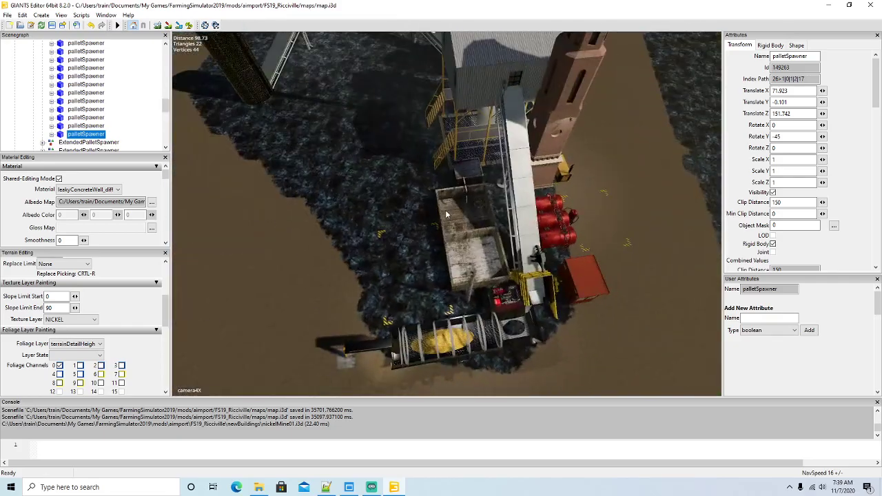
pyautogui.scroll(-4, 446, 215)
pyautogui.scroll(-1, 446, 214)
pyautogui.click(177, 26)
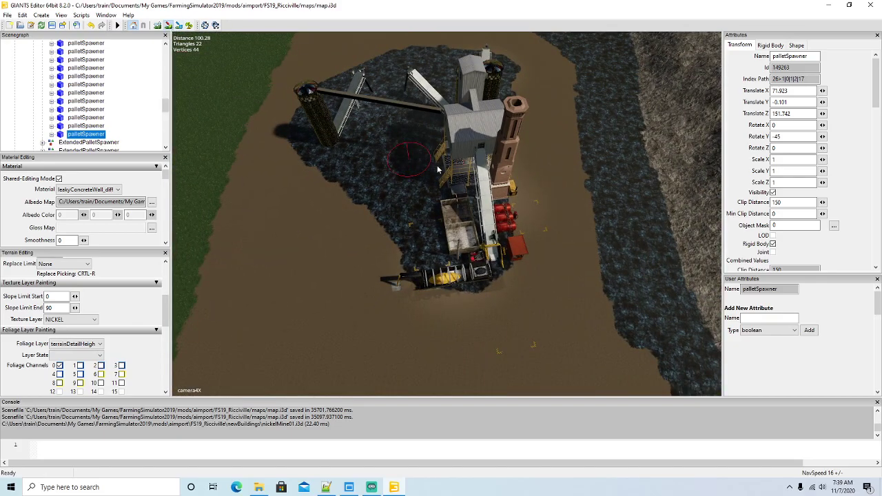
pyautogui.moveTo(483, 202)
pyautogui.mouseDown()
pyautogui.moveTo(499, 324)
pyautogui.moveTo(455, 306)
pyautogui.moveTo(428, 249)
pyautogui.mouseUp()
# - Set the terrain brush's RMB mode to Replace for the ground in front of the mine
pyautogui.keyDown('alt'); pyautogui.moveTo(193, 54); pyautogui.dragTo(432, 177); pyautogui.keyUp('alt')
pyautogui.scroll(3, 610, 183)
pyautogui.scroll(3, 471, 127)
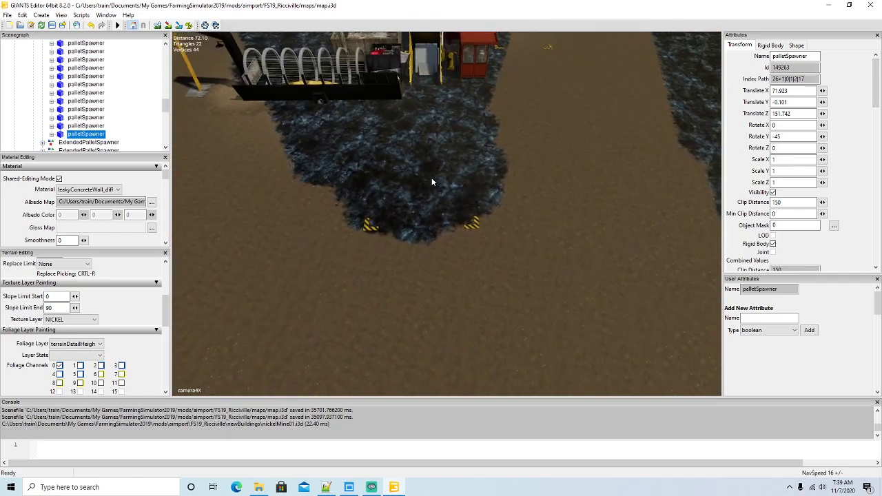
pyautogui.scroll(3, 158, 313)
pyautogui.click(82, 280)
pyautogui.click(49, 285)
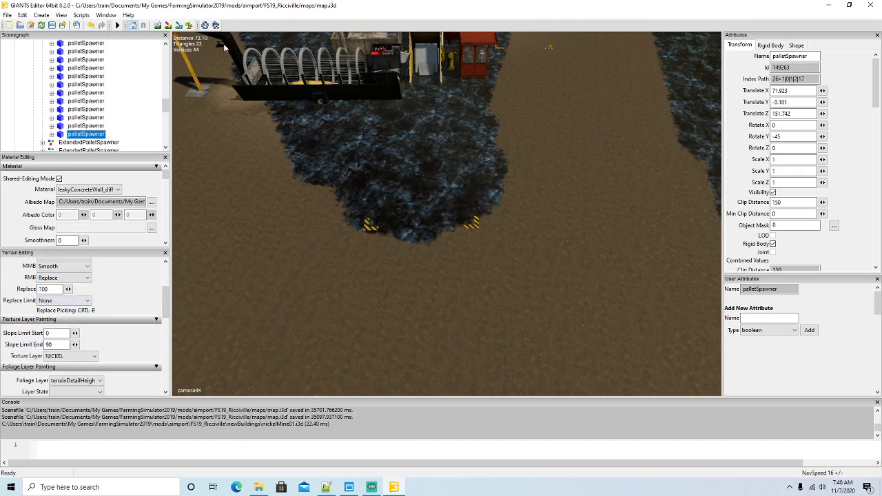
# - Level the ground between the mine machinery and the yellow-striped markers with the terrain sculpt brush, replacing its height with 100
pyautogui.click(160, 28)
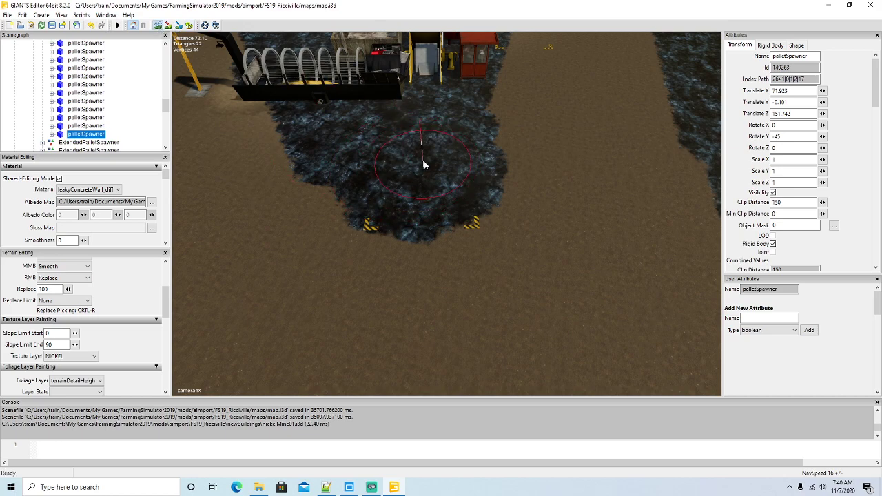
pyautogui.moveTo(422, 177)
pyautogui.mouseDown(button='right')
pyautogui.moveTo(424, 200)
pyautogui.moveTo(445, 193)
pyautogui.mouseUp(button='right')
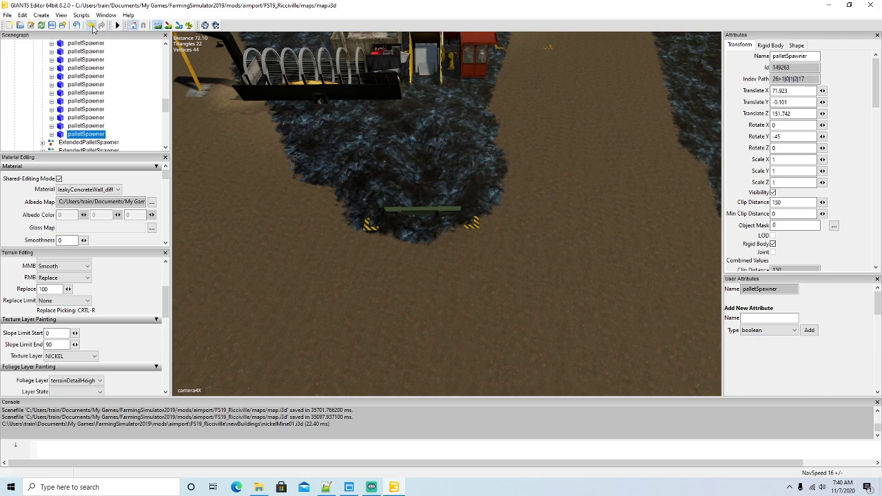
pyautogui.click(91, 26)
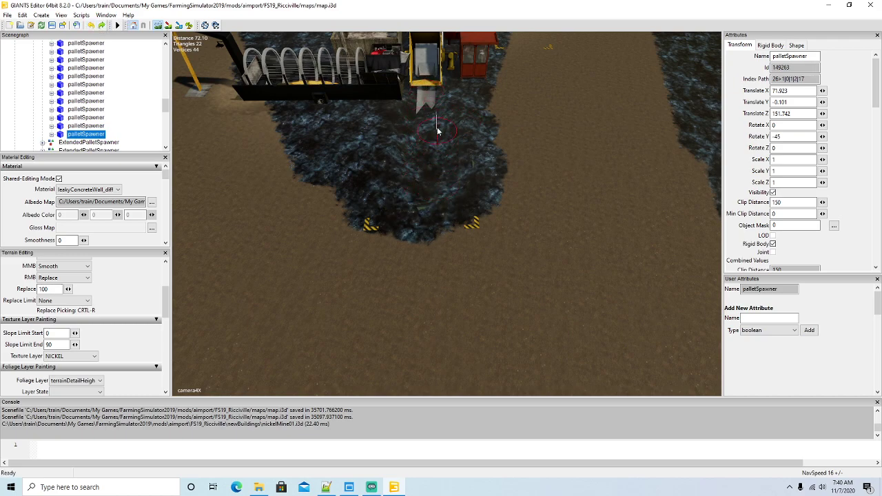
pyautogui.moveTo(438, 132)
pyautogui.mouseDown(button='right')
pyautogui.moveTo(440, 175)
pyautogui.moveTo(445, 109)
pyautogui.moveTo(397, 112)
pyautogui.moveTo(405, 189)
pyautogui.moveTo(390, 190)
pyautogui.mouseUp(button='right')
pyautogui.moveTo(432, 191)
pyautogui.mouseDown(button='right')
pyautogui.moveTo(449, 189)
pyautogui.moveTo(417, 156)
pyautogui.moveTo(411, 168)
pyautogui.moveTo(432, 176)
pyautogui.mouseUp(button='right')
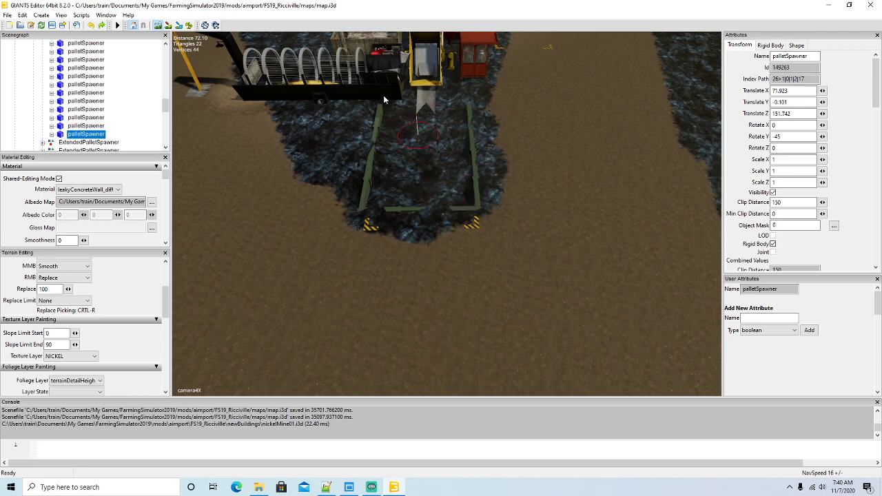
pyautogui.click(158, 27)
# - Select the inner nickelMine01 group under globalCompany in the scenegraph and collapse the oreMine01 group
pyautogui.moveTo(354, 195)
pyautogui.keyDown('alt'); pyautogui.mouseDown()
pyautogui.moveTo(351, 205)
pyautogui.moveTo(267, 118)
pyautogui.moveTo(377, 185)
pyautogui.moveTo(432, 181)
pyautogui.moveTo(453, 204)
pyautogui.mouseUp(); pyautogui.keyUp('alt')
pyautogui.scroll(-4, 351, 206)
pyautogui.scroll(10, 267, 119)
pyautogui.scroll(-4, 432, 181)
pyautogui.scroll(-10, 453, 204)
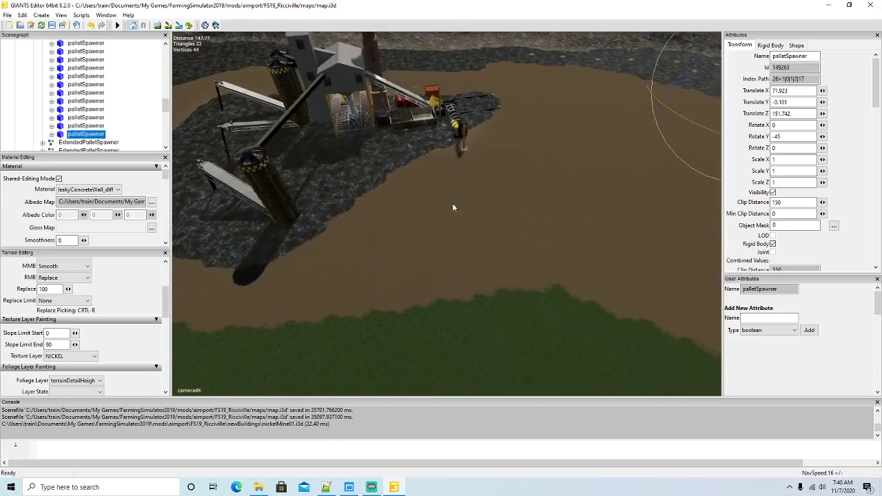
pyautogui.scroll(-1, 452, 207)
pyautogui.moveTo(453, 207)
pyautogui.keyDown('alt'); pyautogui.mouseDown()
pyautogui.moveTo(388, 203)
pyautogui.moveTo(428, 202)
pyautogui.moveTo(488, 221)
pyautogui.moveTo(446, 222)
pyautogui.mouseUp(); pyautogui.keyUp('alt')
pyautogui.scroll(-7, 446, 223)
pyautogui.scroll(-4, 446, 223)
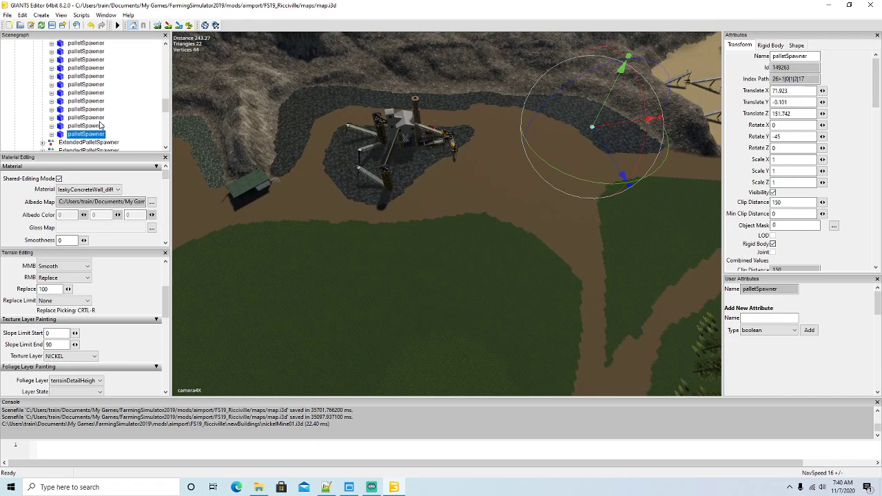
pyautogui.scroll(5, 103, 108)
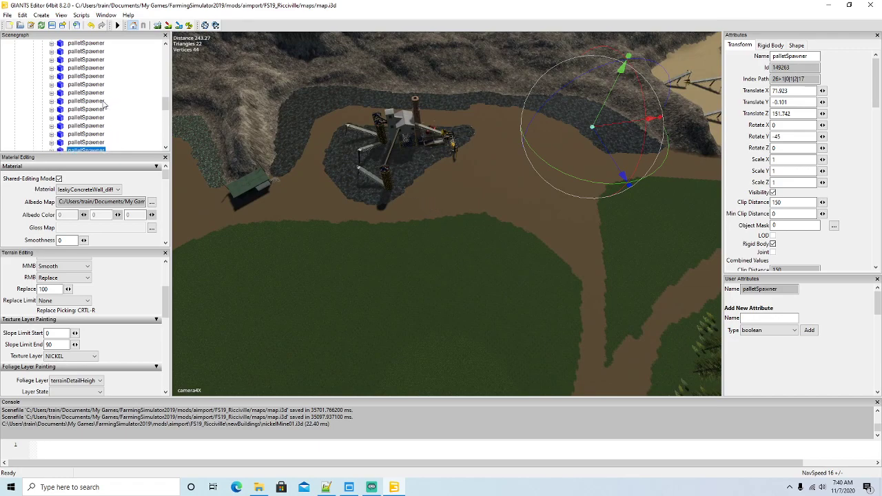
pyautogui.scroll(1, 103, 101)
pyautogui.click(25, 51)
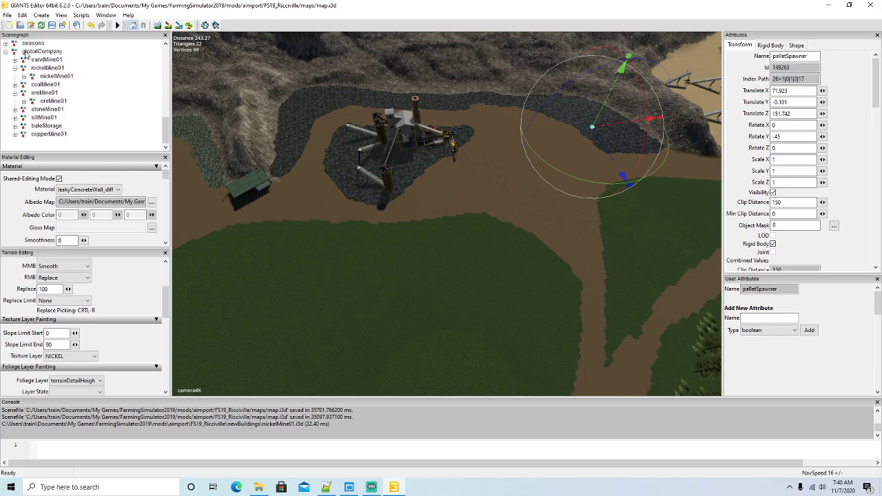
pyautogui.click(33, 76)
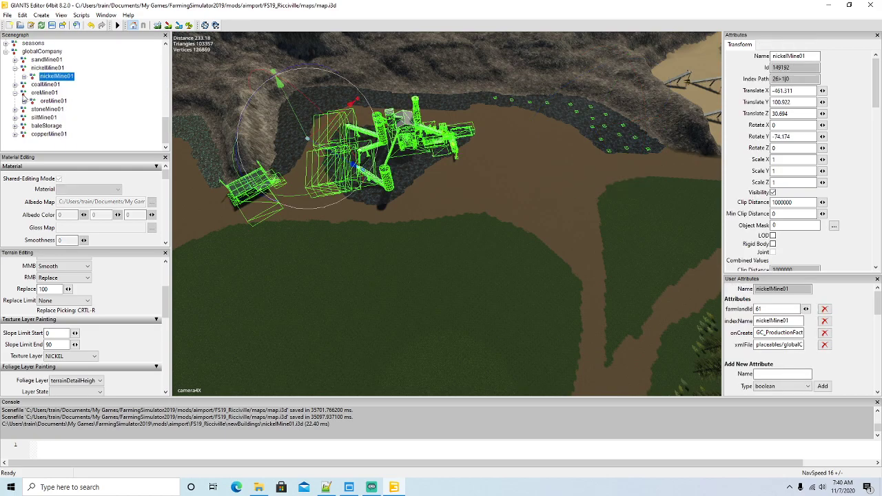
pyautogui.click(14, 93)
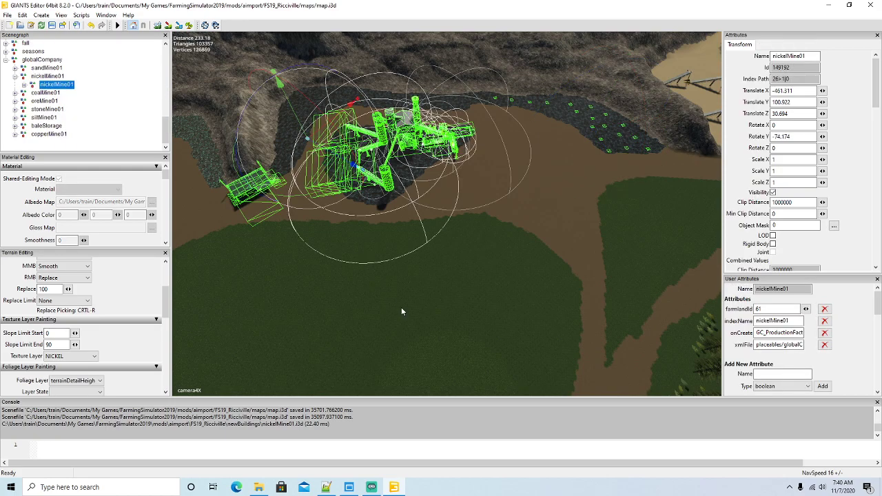
# - Open mapDE_farmlands.xml from the FS19_Ricciville maps folder in Notepad++
pyautogui.hotkey('alt', 'Tab')
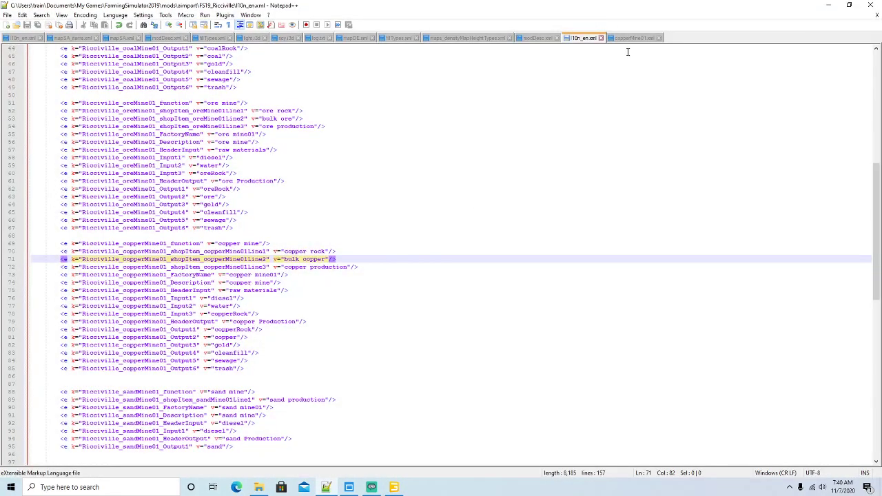
pyautogui.click(828, 6)
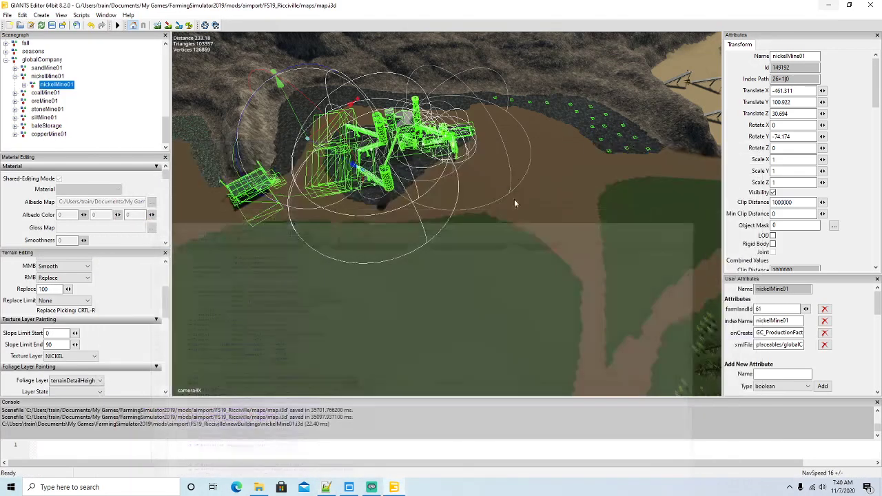
pyautogui.click(259, 487)
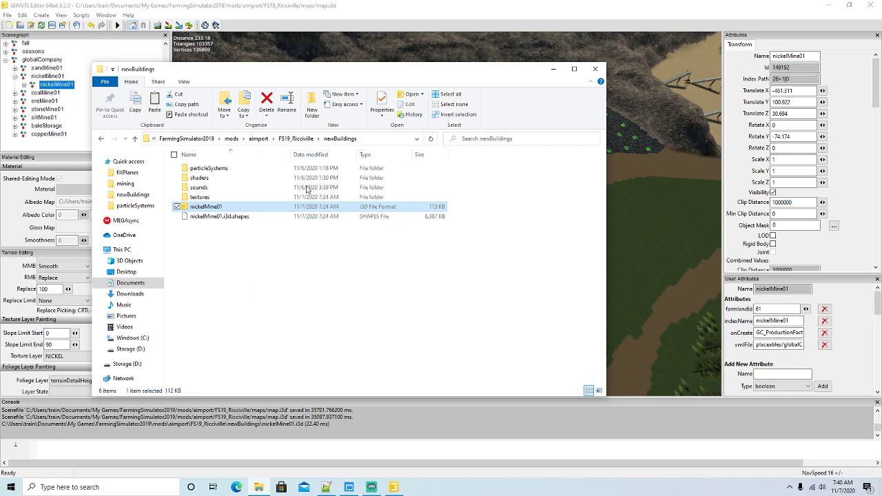
pyautogui.click(290, 140)
pyautogui.doubleClick(202, 241)
pyautogui.scroll(-5, 245, 237)
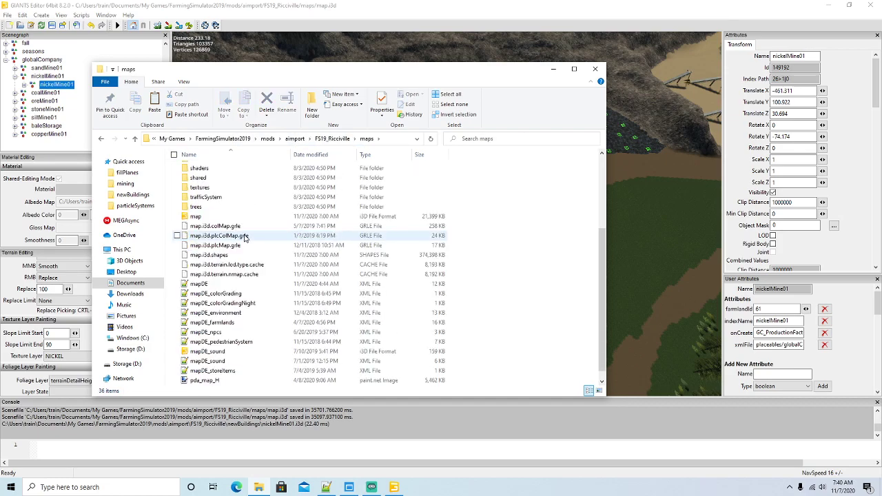
pyautogui.scroll(-1, 245, 237)
pyautogui.rightClick(222, 313)
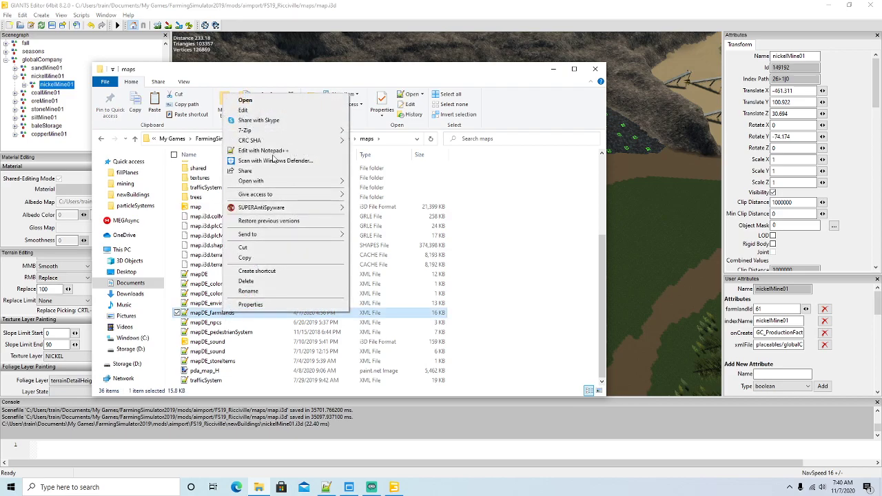
pyautogui.click(265, 150)
# - Look up the bit channels listed for farmland id 61, then return to GIANTS Editor
pyautogui.scroll(-9, 280, 161)
pyautogui.click(101, 236)
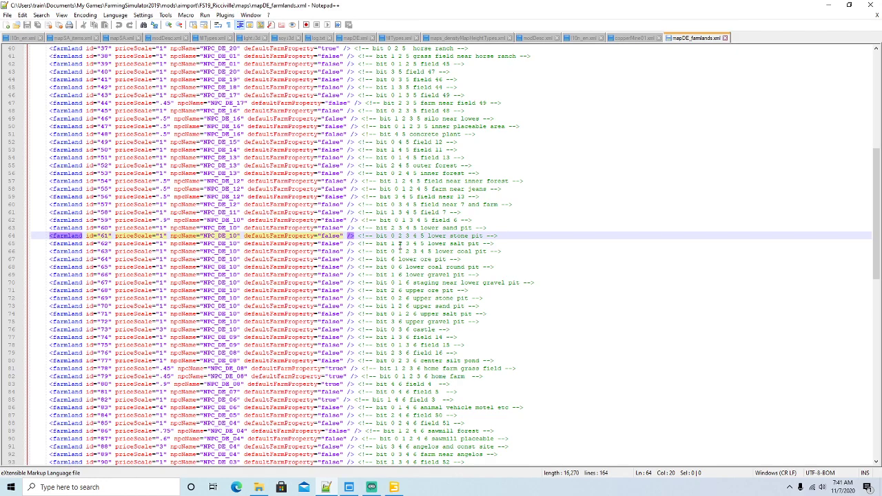
pyautogui.click(829, 6)
pyautogui.click(545, 64)
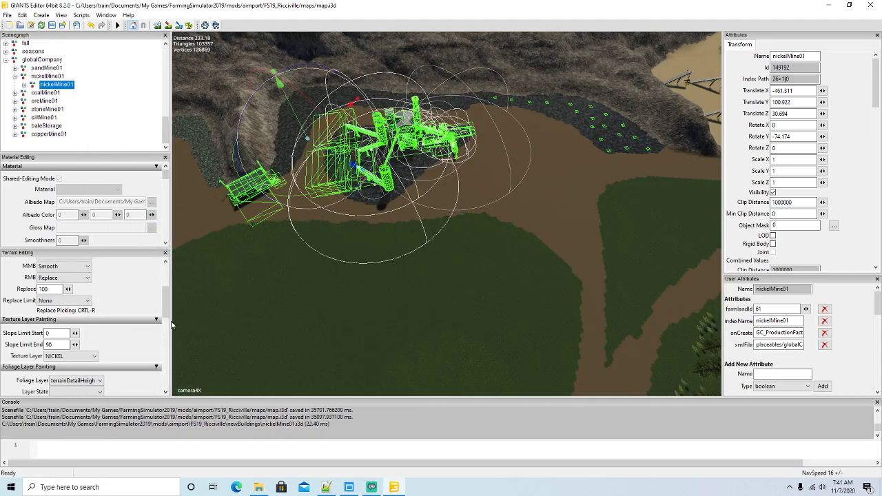
# - Set info layer painting to the farmland layer with channels 0, 2, 3, 4 and 5 enabled for value 61
pyautogui.scroll(-2, 166, 311)
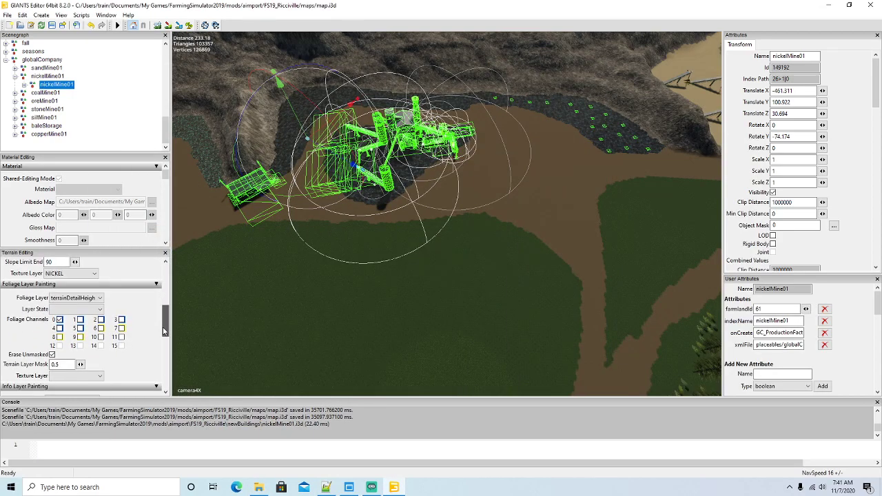
pyautogui.click(100, 297)
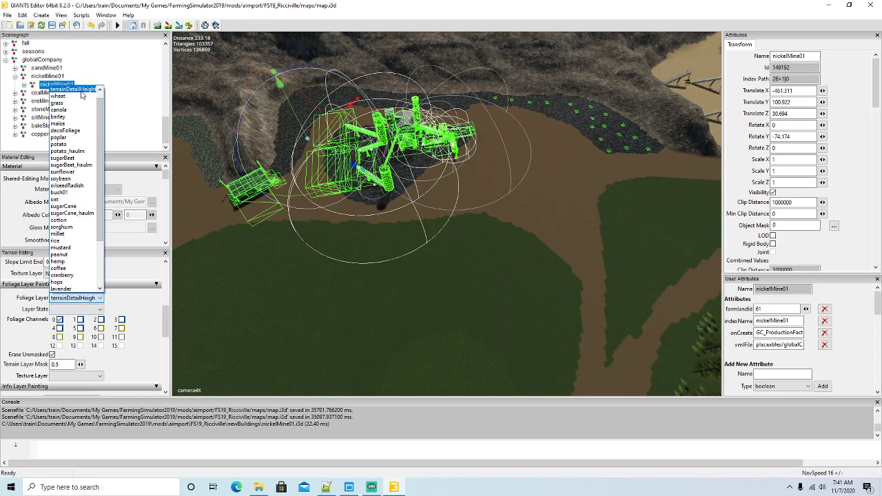
pyautogui.click(124, 289)
pyautogui.scroll(-2, 166, 321)
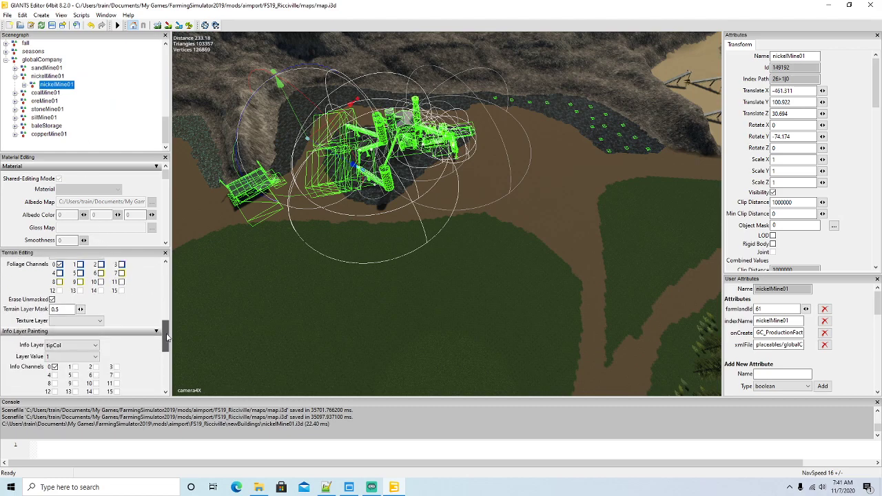
pyautogui.click(73, 309)
pyautogui.click(56, 333)
pyautogui.click(96, 330)
pyautogui.click(112, 332)
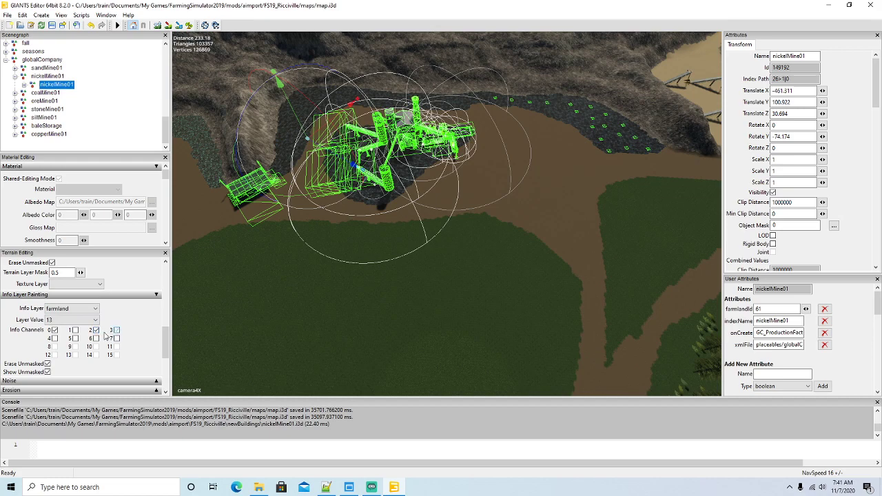
pyautogui.click(54, 338)
pyautogui.click(75, 340)
# - Paint farmland 61 beneath the green-roofed building and along the mine area's border with the green field
pyautogui.click(179, 26)
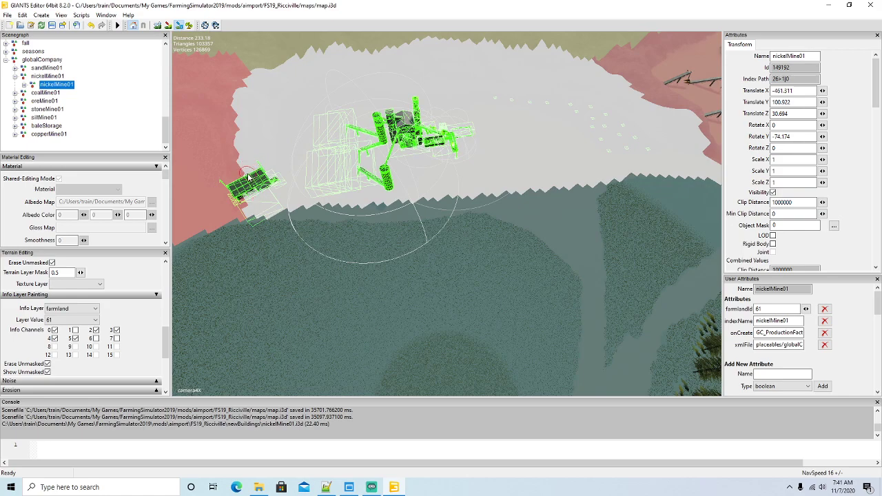
pyautogui.moveTo(237, 207)
pyautogui.mouseDown()
pyautogui.moveTo(233, 202)
pyautogui.moveTo(243, 219)
pyautogui.moveTo(277, 226)
pyautogui.moveTo(238, 221)
pyautogui.moveTo(609, 194)
pyautogui.moveTo(655, 176)
pyautogui.moveTo(439, 196)
pyautogui.moveTo(529, 202)
pyautogui.moveTo(423, 206)
pyautogui.moveTo(676, 177)
pyautogui.moveTo(684, 191)
pyautogui.moveTo(706, 187)
pyautogui.moveTo(354, 207)
pyautogui.moveTo(387, 217)
pyautogui.moveTo(264, 223)
pyautogui.mouseUp()
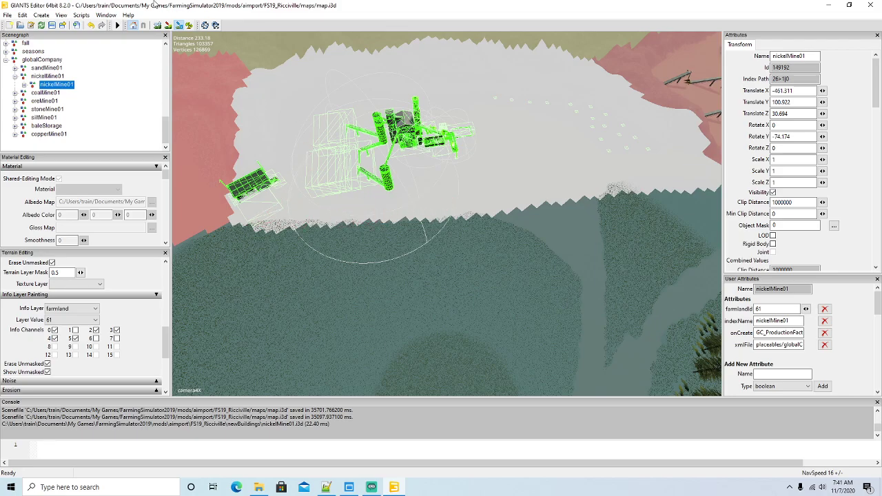
pyautogui.click(181, 27)
# - Turn off visibility for the first five palletSpawner objects in the nickel mine's ExtendedPalletSpawner group
pyautogui.moveTo(340, 270)
pyautogui.keyDown('alt'); pyautogui.mouseDown()
pyautogui.moveTo(391, 261)
pyautogui.moveTo(336, 253)
pyautogui.moveTo(439, 188)
pyautogui.moveTo(433, 217)
pyautogui.moveTo(346, 233)
pyautogui.mouseUp(); pyautogui.keyUp('alt')
pyautogui.scroll(2, 336, 252)
pyautogui.scroll(2, 439, 187)
pyautogui.scroll(4, 433, 219)
pyautogui.scroll(6, 432, 219)
pyautogui.scroll(-5, 345, 233)
pyautogui.scroll(-1, 346, 233)
pyautogui.click(24, 84)
pyautogui.scroll(-2, 60, 105)
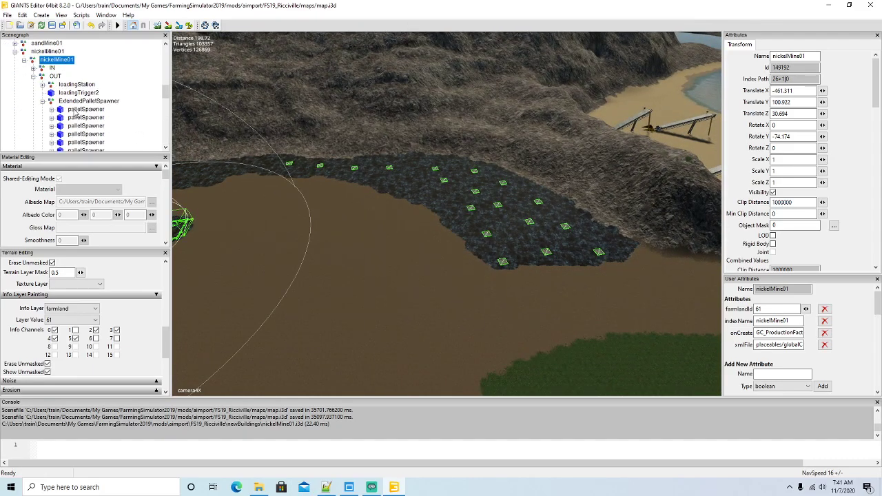
pyautogui.click(64, 101)
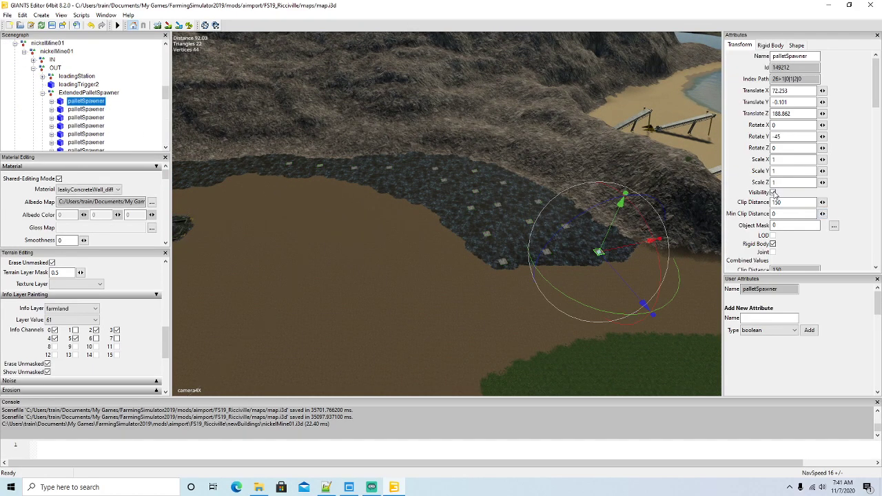
pyautogui.click(84, 109)
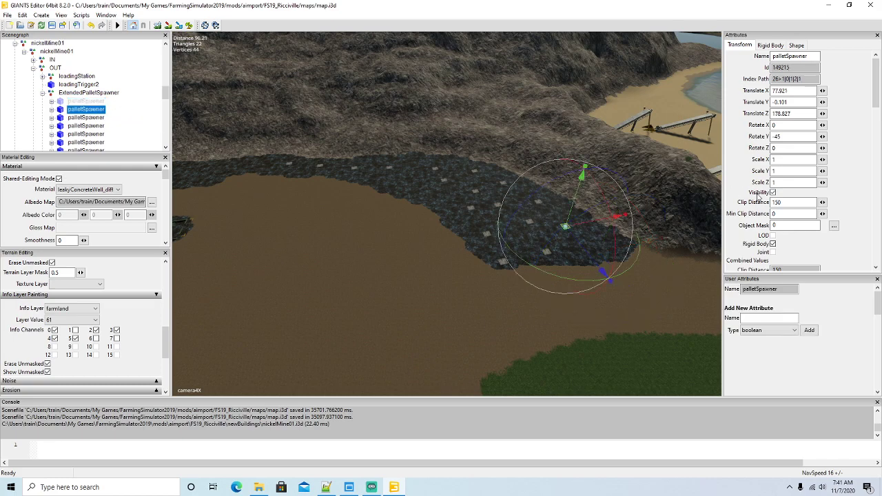
pyautogui.click(773, 192)
pyautogui.click(62, 117)
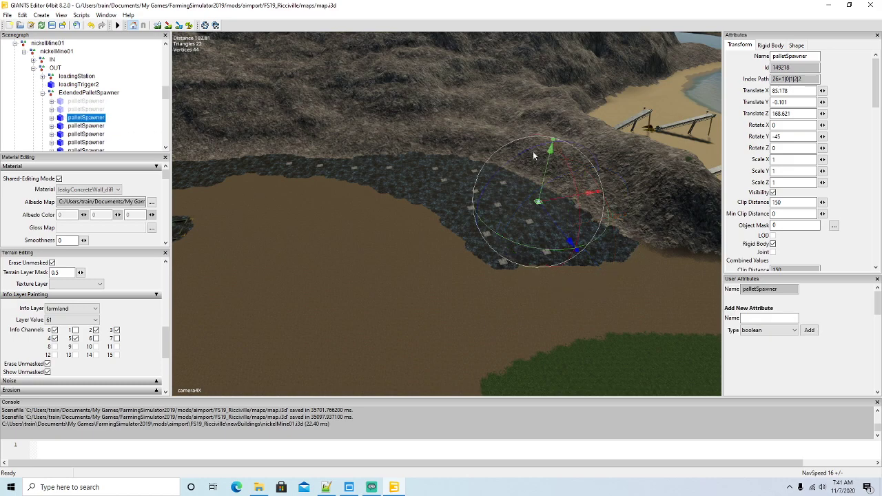
pyautogui.click(61, 126)
pyautogui.click(773, 193)
pyautogui.click(61, 135)
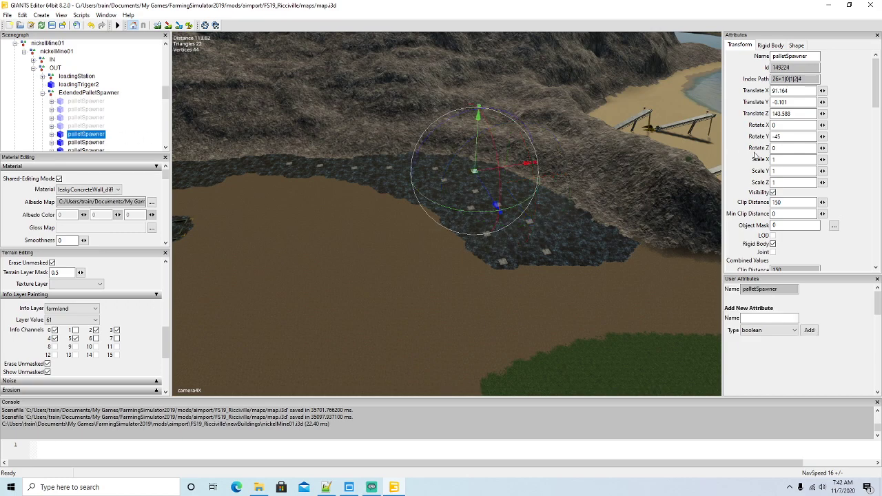
pyautogui.click(774, 193)
# - Turn off visibility for the sixth through eleventh palletSpawner objects in the same ExtendedPalletSpawner group
pyautogui.scroll(-2, 89, 95)
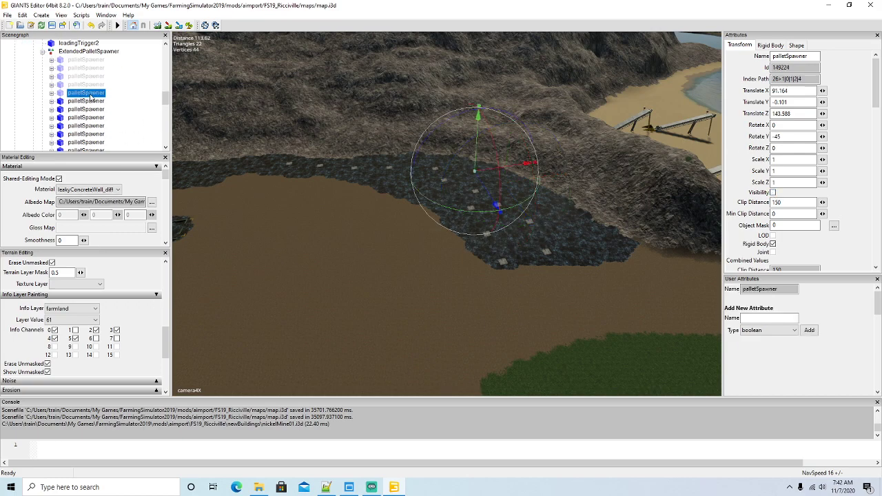
pyautogui.click(62, 101)
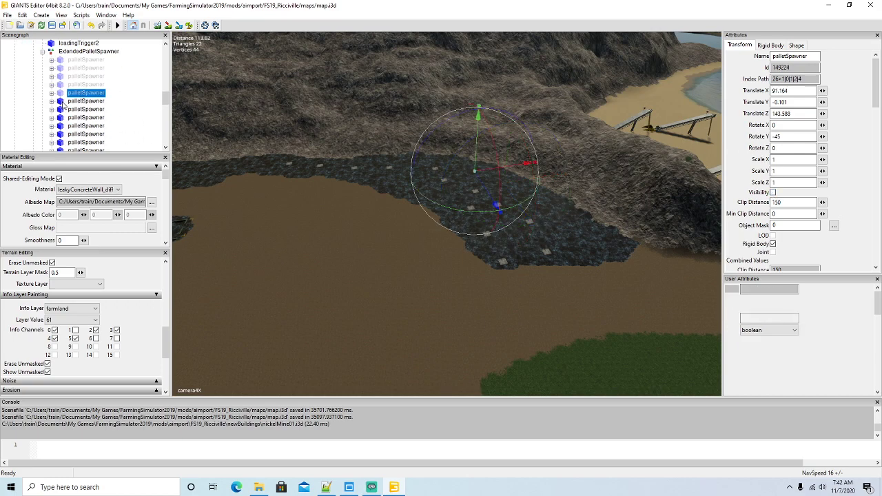
pyautogui.click(774, 193)
pyautogui.click(62, 109)
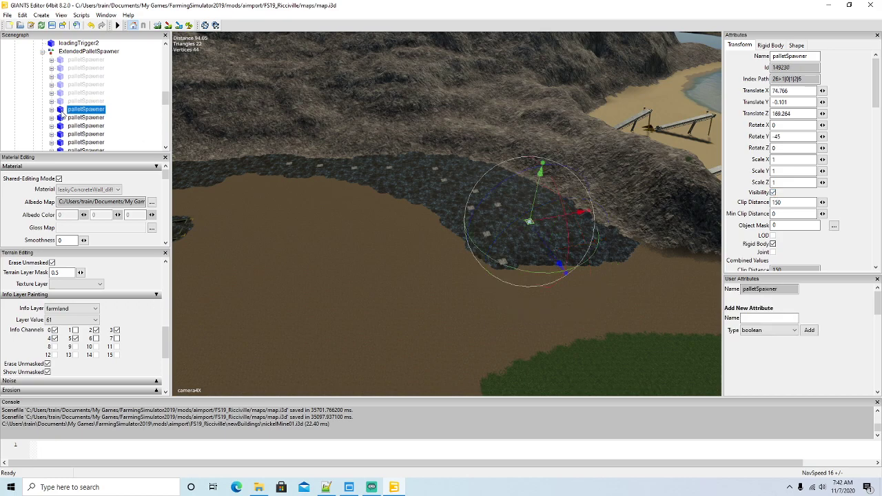
pyautogui.click(752, 195)
pyautogui.click(62, 118)
pyautogui.click(774, 193)
pyautogui.click(62, 126)
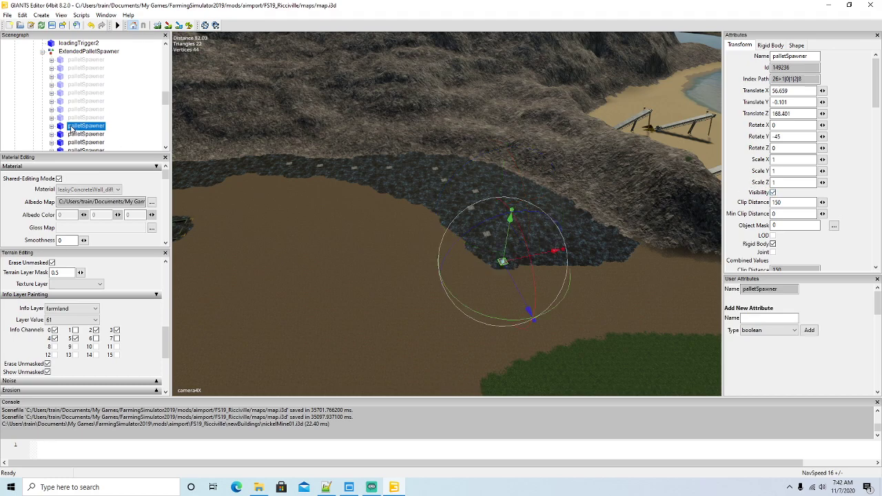
pyautogui.click(773, 193)
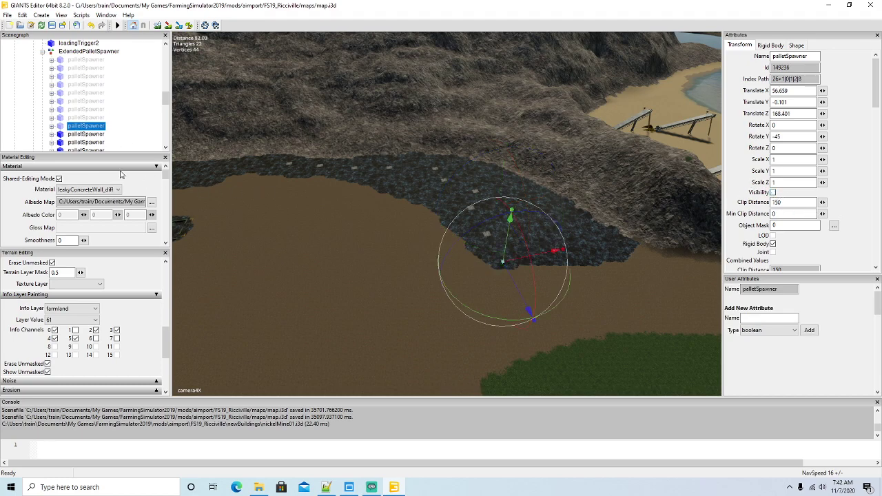
pyautogui.click(62, 134)
pyautogui.click(773, 193)
pyautogui.scroll(-1, 116, 110)
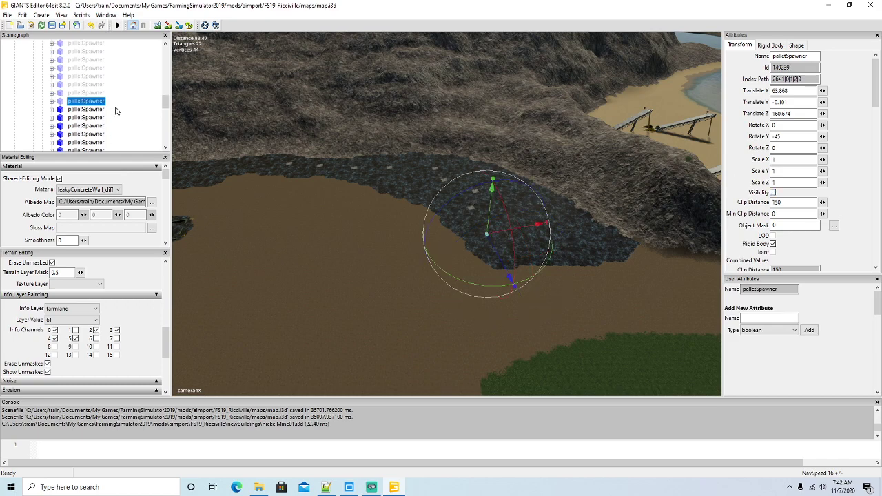
pyautogui.click(62, 110)
pyautogui.click(773, 193)
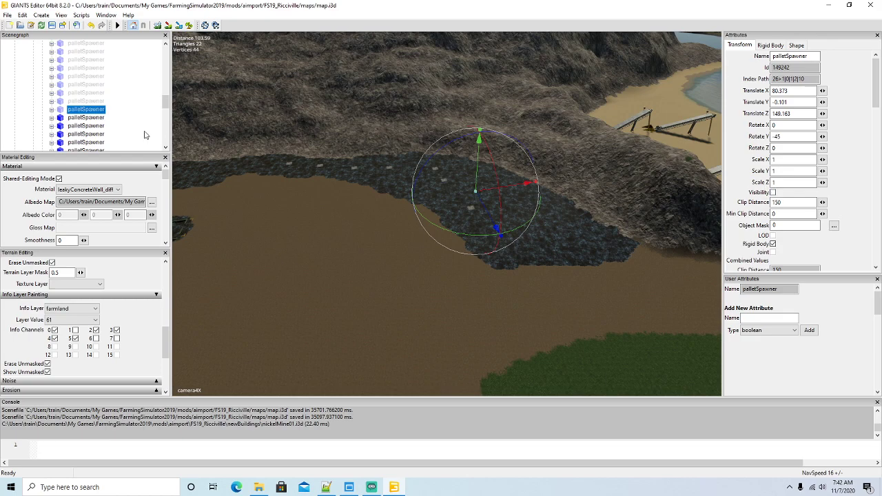
# - Turn off visibility for the twelfth through fourteenth palletSpawner objects in the nickel mine's first ExtendedPalletSpawner group
pyautogui.click(61, 118)
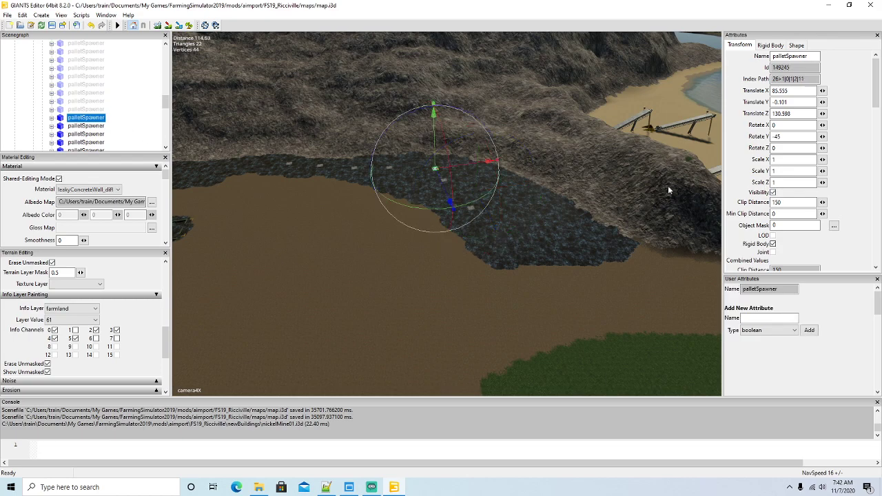
pyautogui.click(774, 193)
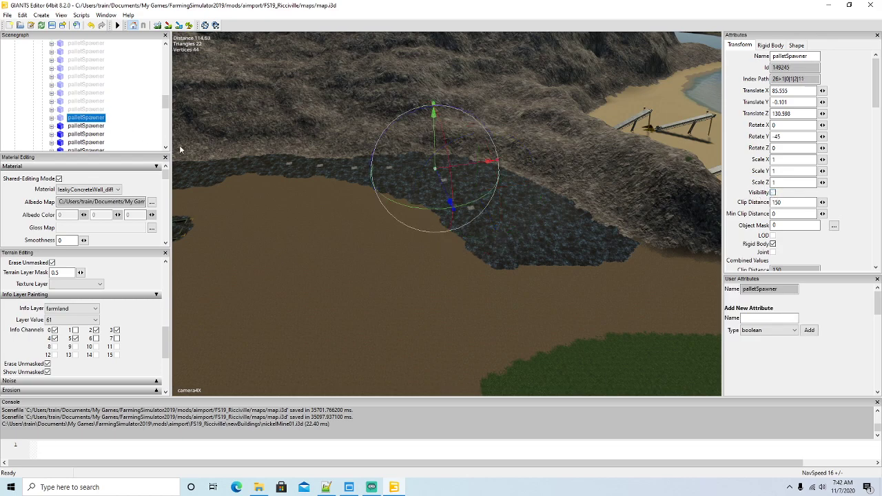
pyautogui.click(61, 126)
pyautogui.click(774, 193)
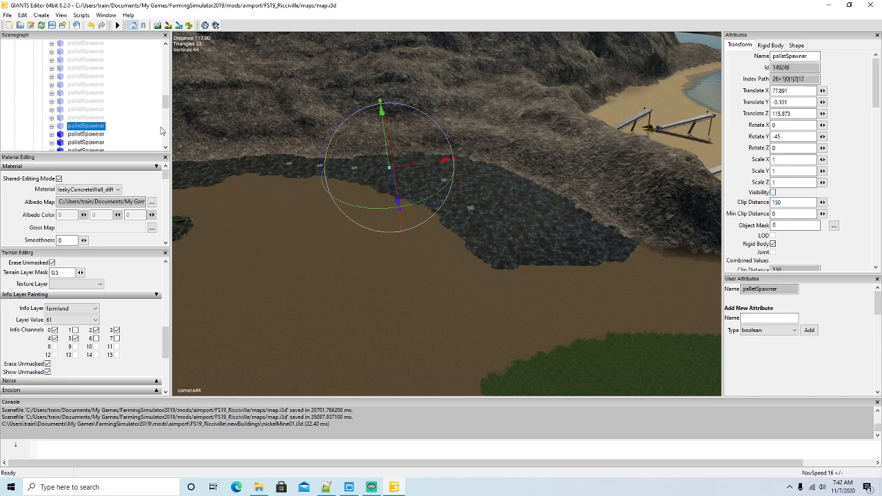
pyautogui.scroll(-2, 127, 101)
pyautogui.click(65, 102)
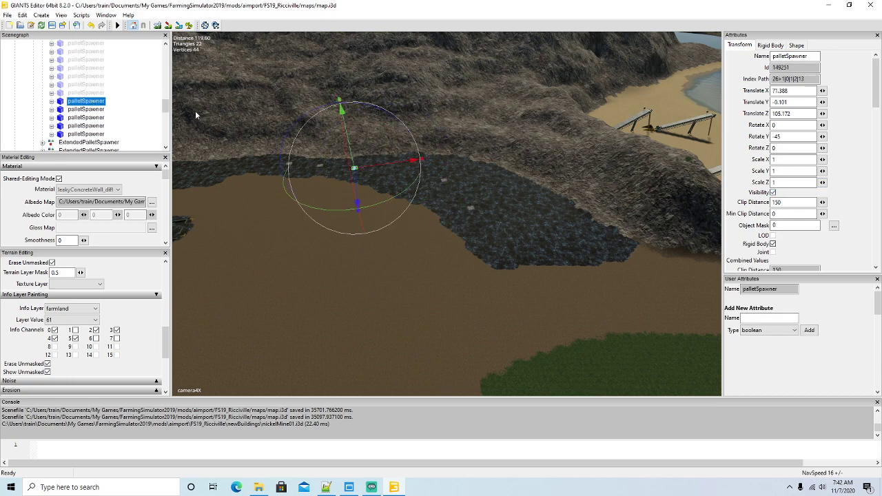
pyautogui.click(773, 193)
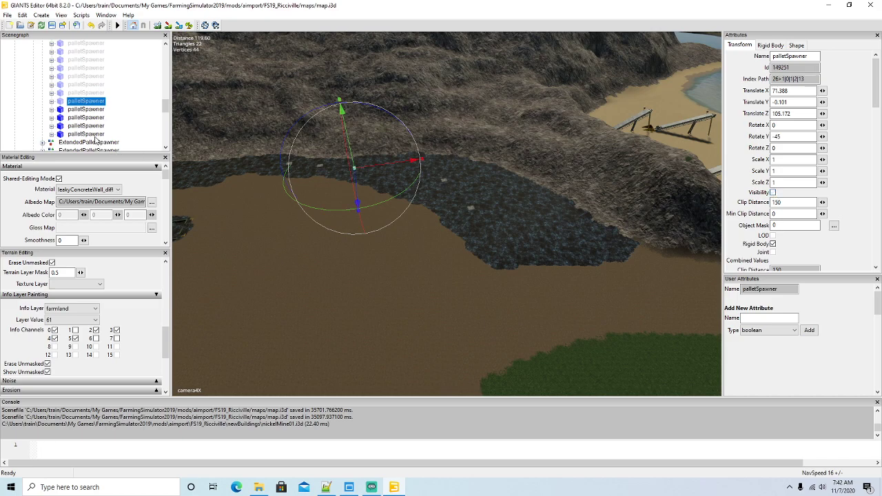
# - Turn off visibility for the last four palletSpawner objects, the fifteenth through eighteenth, in the same ExtendedPalletSpawner group
pyautogui.click(61, 109)
pyautogui.click(774, 193)
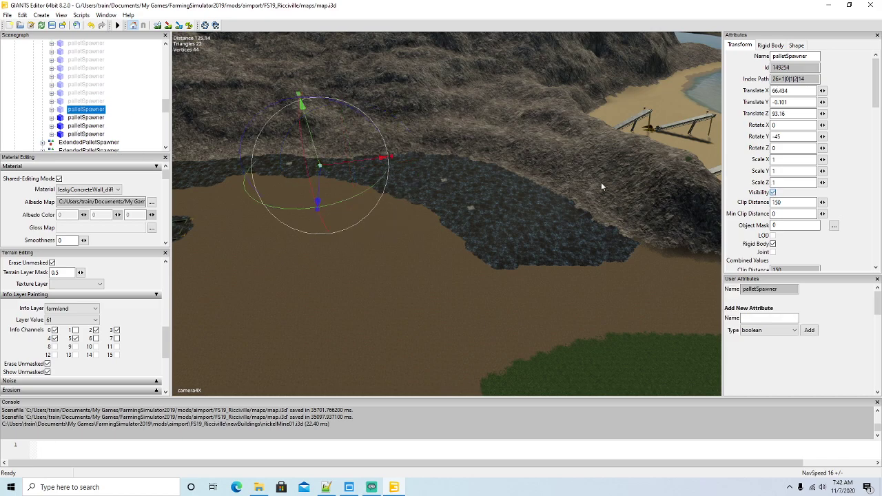
pyautogui.click(61, 118)
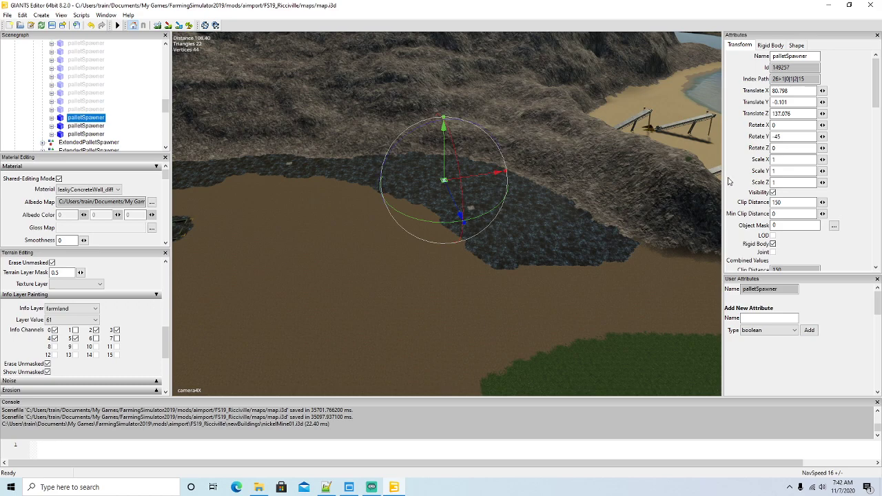
pyautogui.click(59, 126)
pyautogui.click(773, 193)
pyautogui.click(62, 134)
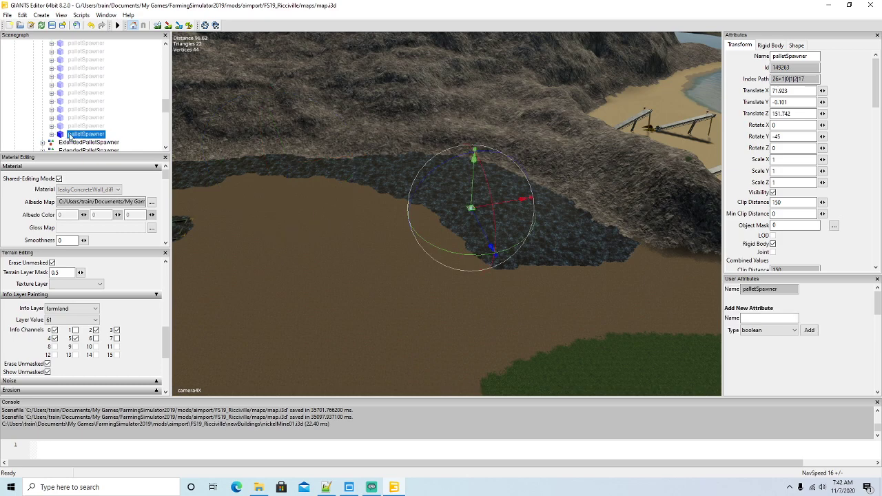
pyautogui.click(774, 193)
# - Collapse the expanded ExtendedPalletSpawner group and its parent OUT group in the nickel mine's hierarchy
pyautogui.keyDown('alt'); pyautogui.moveTo(660, 215); pyautogui.dragTo(481, 222); pyautogui.keyUp('alt')
pyautogui.scroll(-4, 522, 241)
pyautogui.scroll(5, 114, 79)
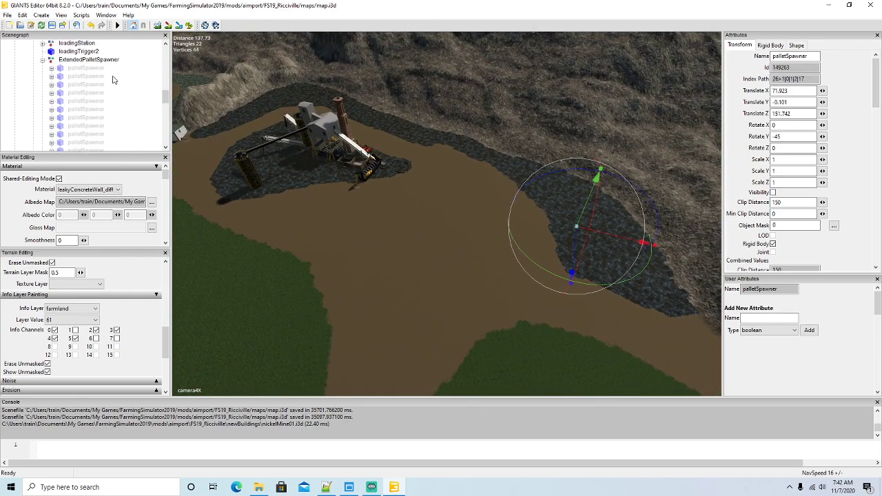
pyautogui.click(42, 85)
pyautogui.scroll(1, 49, 84)
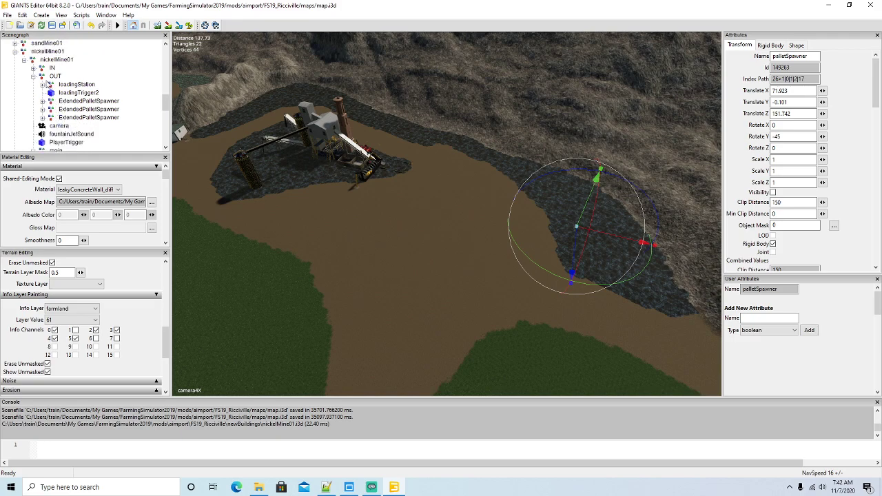
pyautogui.click(34, 77)
# - Examine each child node of nickelMine01 in order, from IN and OUT through main, warningStripes, lighting and PS
pyautogui.click(43, 69)
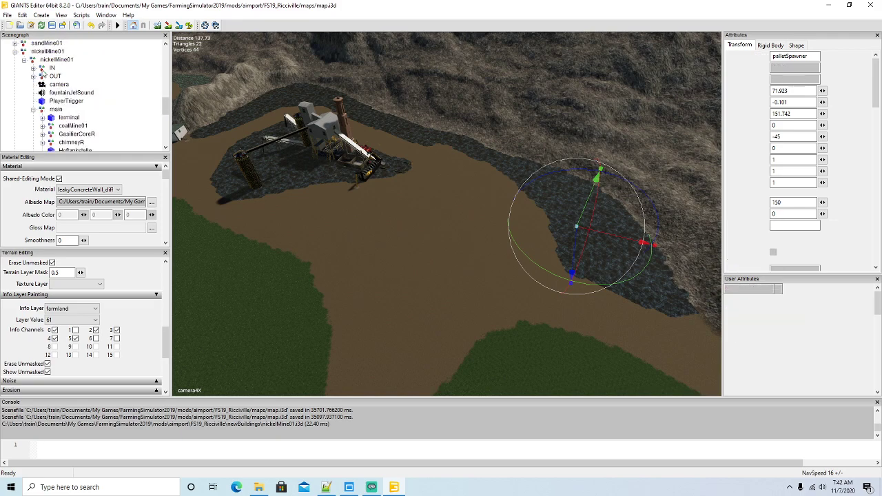
pyautogui.keyDown('alt'); pyautogui.moveTo(235, 164); pyautogui.dragTo(211, 161); pyautogui.keyUp('alt')
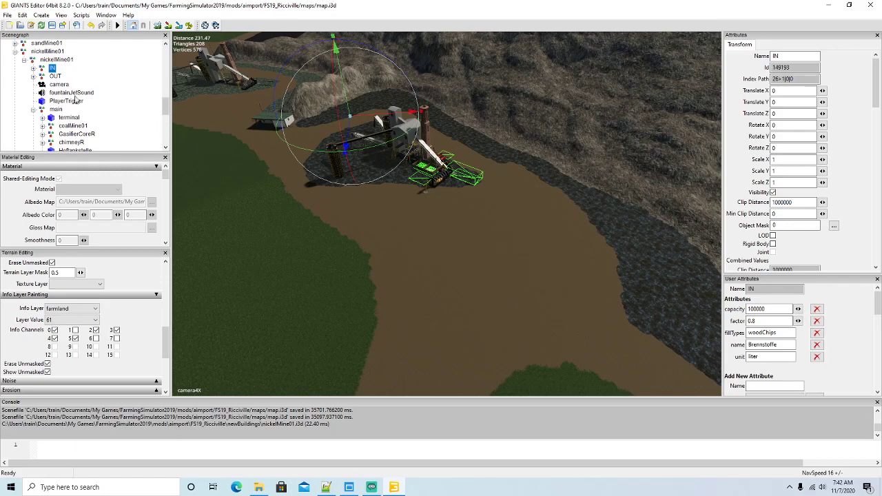
pyautogui.click(43, 77)
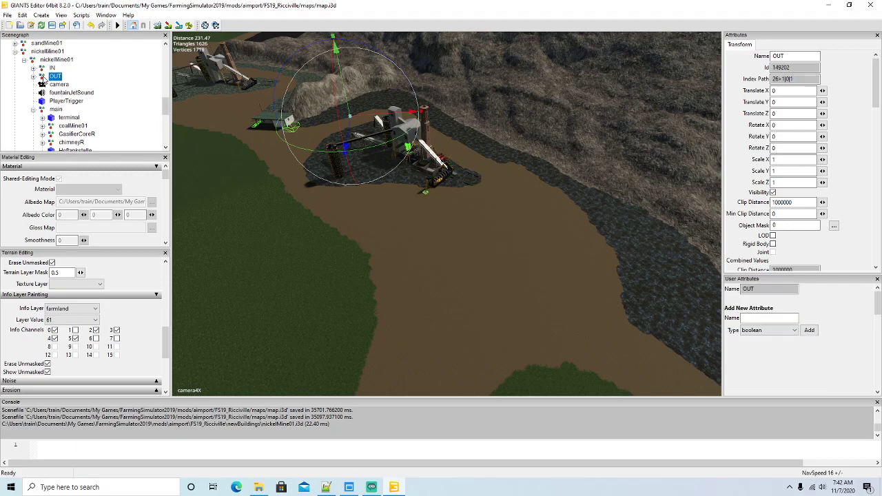
pyautogui.click(44, 85)
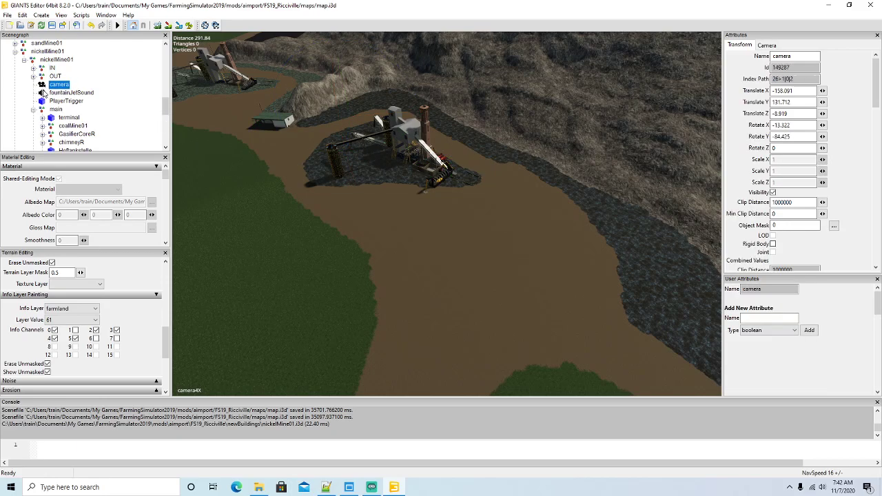
pyautogui.click(42, 92)
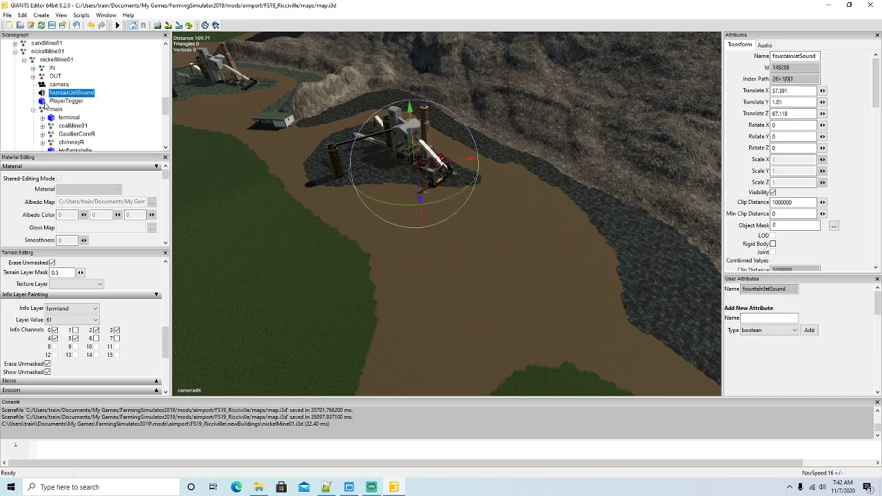
pyautogui.click(42, 101)
pyautogui.click(34, 110)
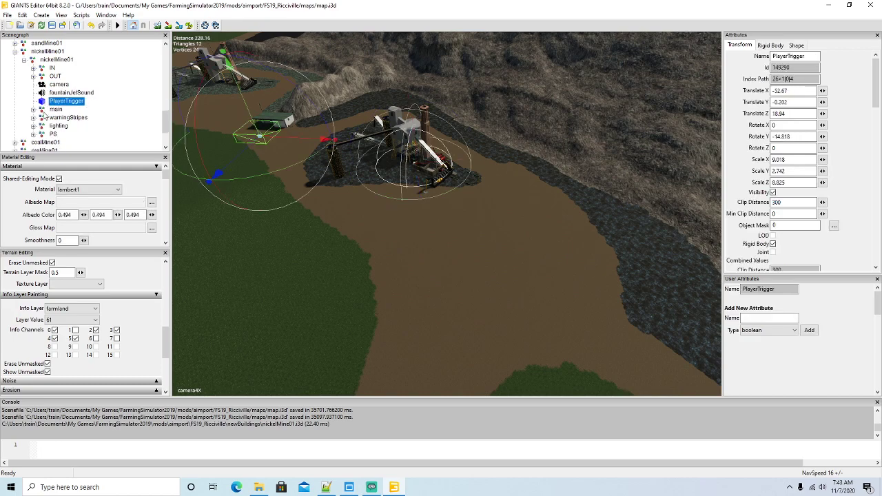
pyautogui.click(43, 110)
pyautogui.click(43, 118)
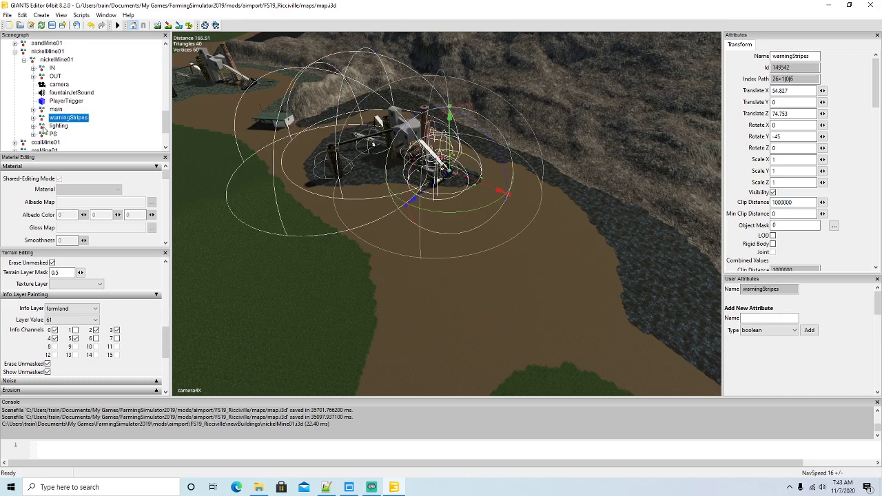
pyautogui.click(44, 127)
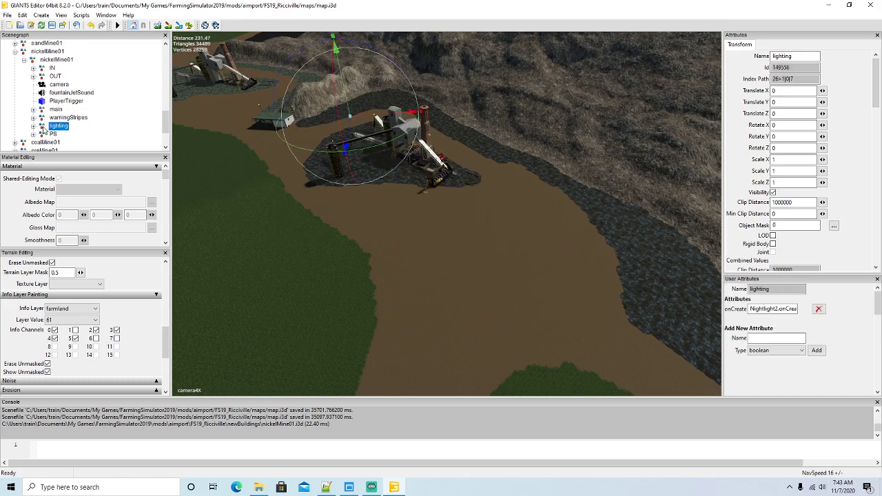
pyautogui.click(42, 135)
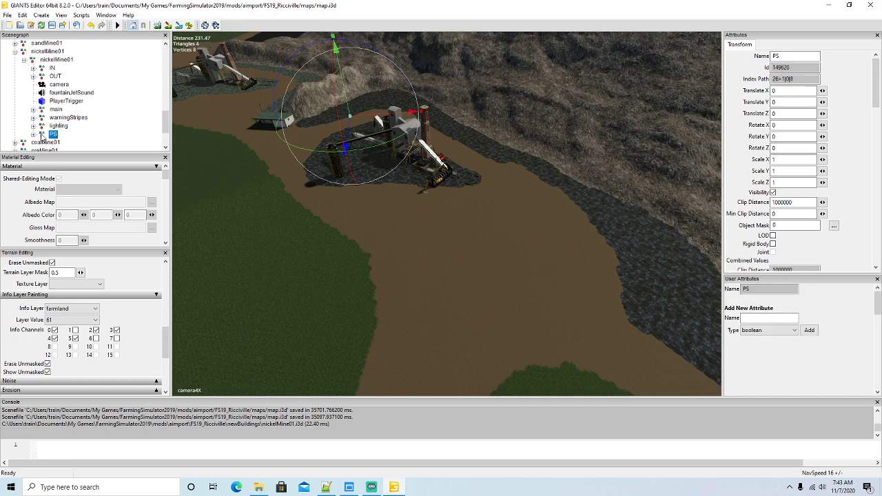
# - Collapse the inner nickelMine01 node, check its attributes and save the map scene
pyautogui.click(24, 60)
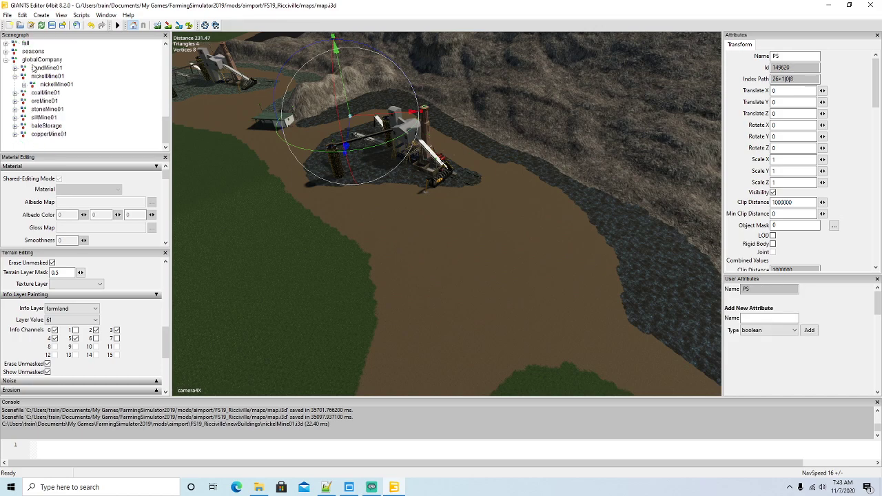
pyautogui.click(32, 85)
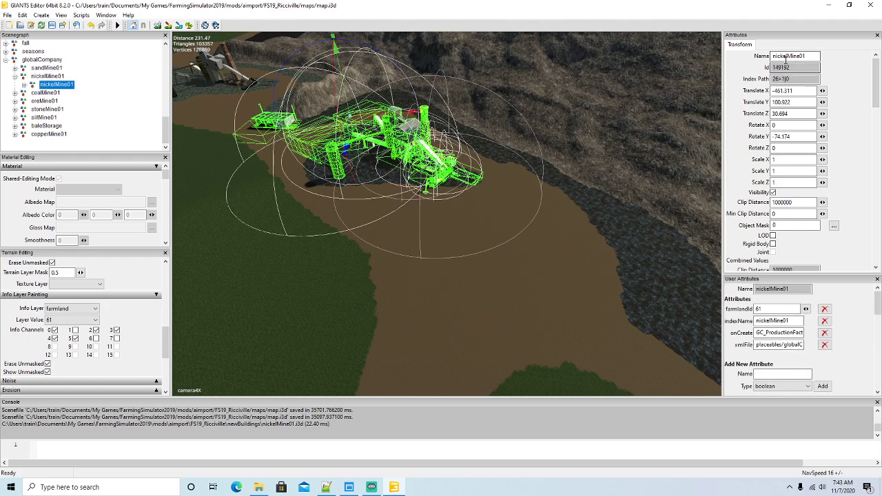
pyautogui.click(52, 26)
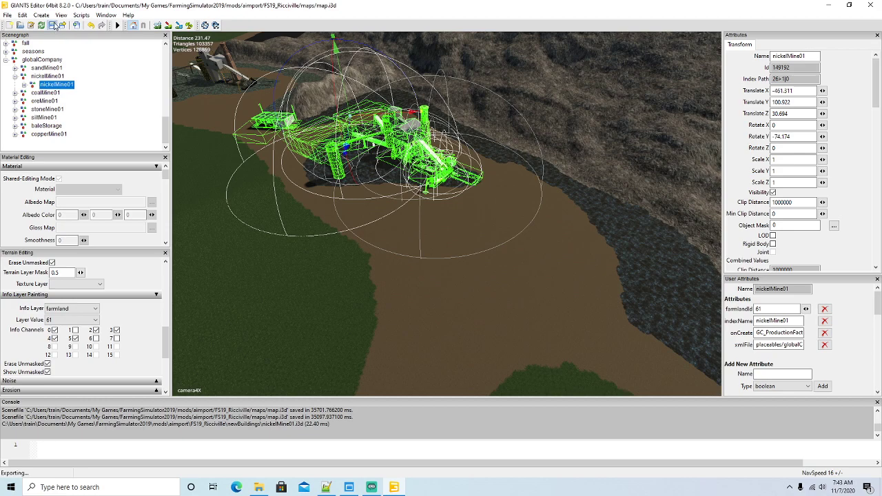
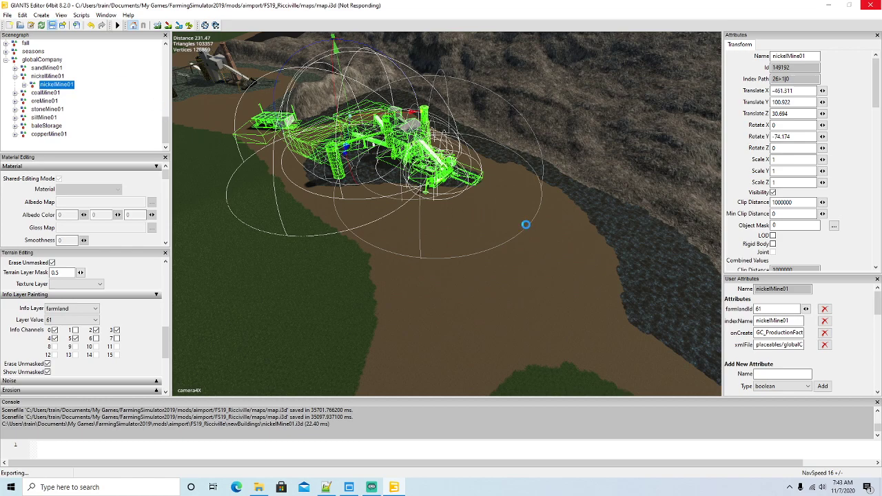
# - Switch to Notepad++, close copperMine01.xml and bring up the mod's l10n_en.xml translation file
pyautogui.click(327, 487)
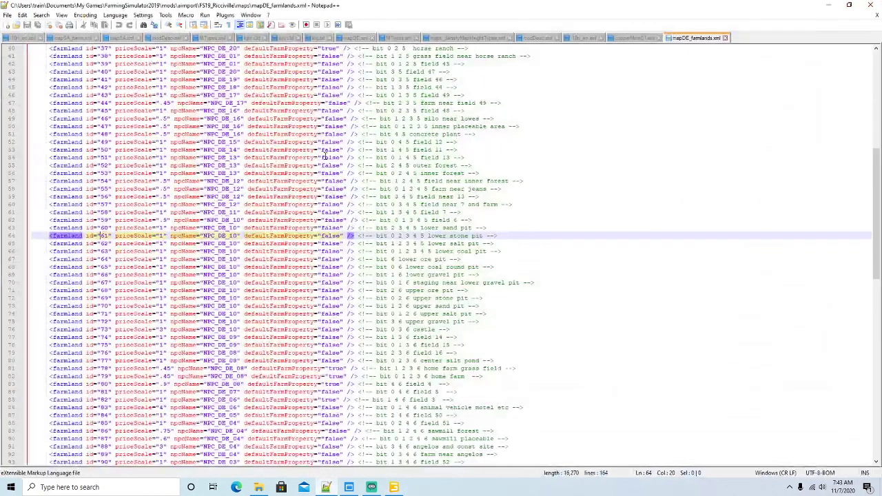
pyautogui.click(640, 38)
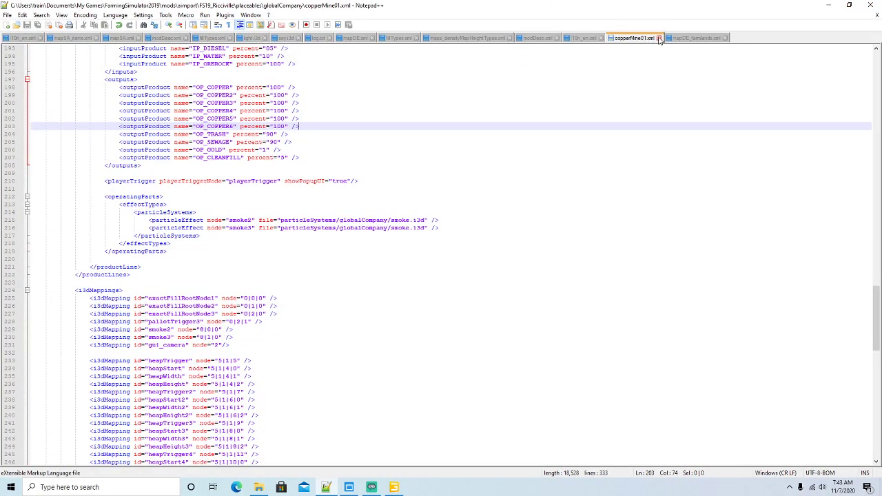
pyautogui.click(659, 39)
pyautogui.click(584, 39)
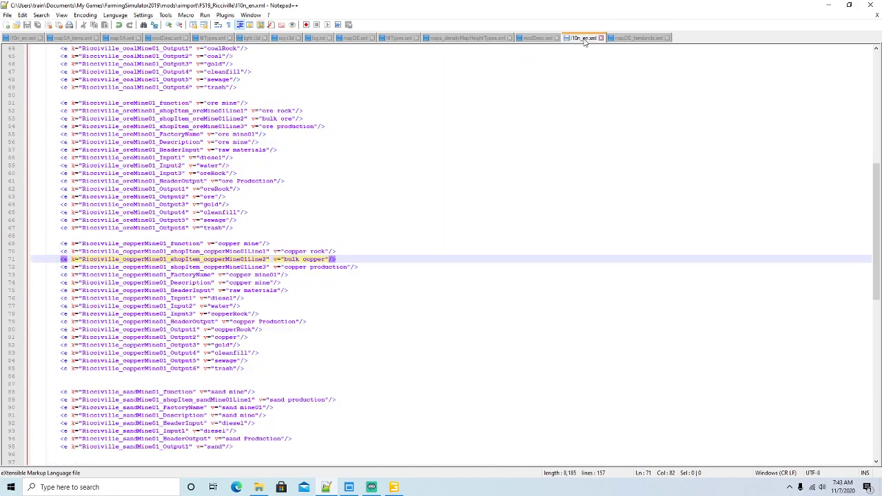
# - Duplicate the whole block of Ricciville_copperMine01 entries between the original copper mine block and the sand mine entries
pyautogui.scroll(-7, 298, 205)
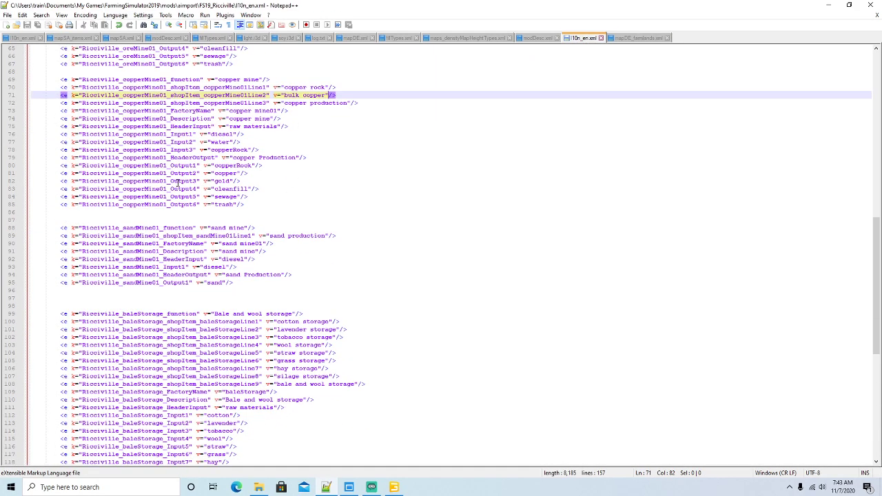
pyautogui.click(245, 205)
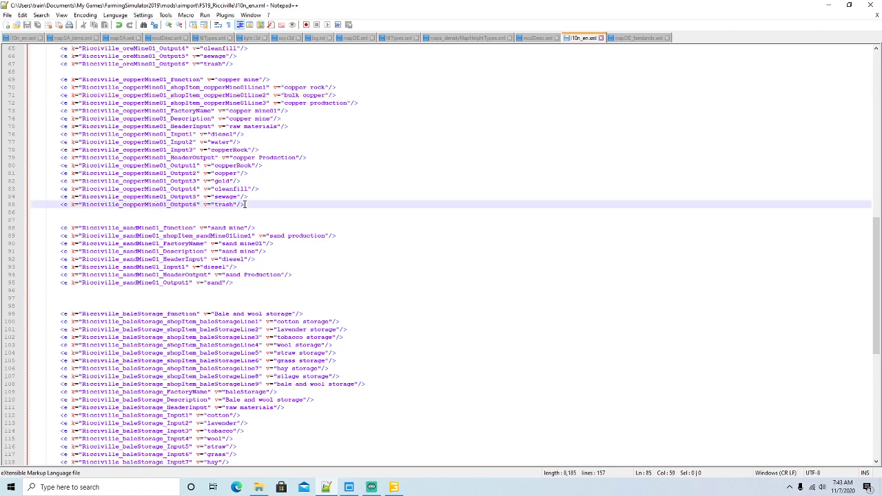
pyautogui.press('Return')
pyautogui.moveTo(246, 205); pyautogui.dragTo(34, 83)
pyautogui.hotkey('ctrl', 'c')
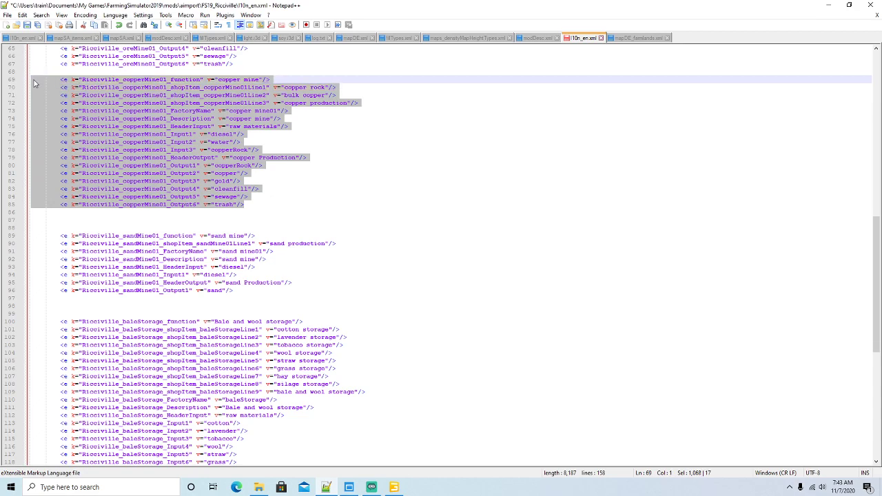
pyautogui.click(51, 220)
pyautogui.hotkey('ctrl', 'v')
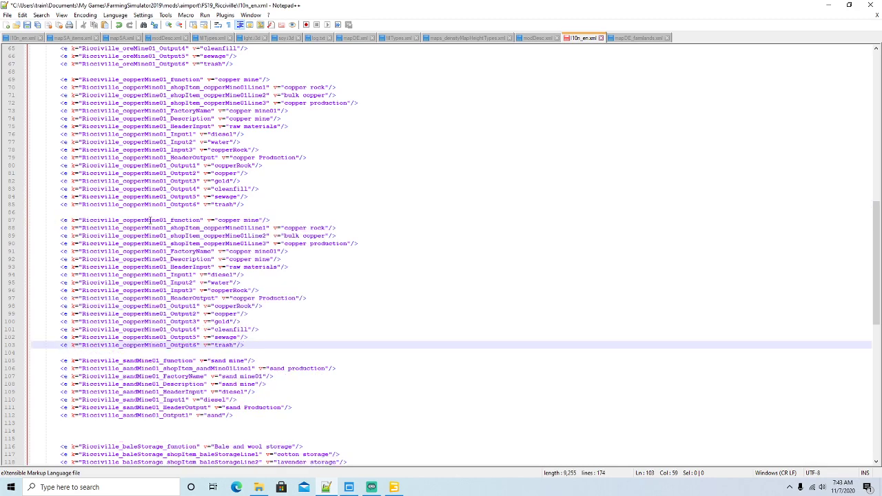
# - Set up a text replacement of copperMine01 with nickelMine01, starting at the duplicated block's function entry
pyautogui.moveTo(122, 220); pyautogui.dragTo(168, 220)
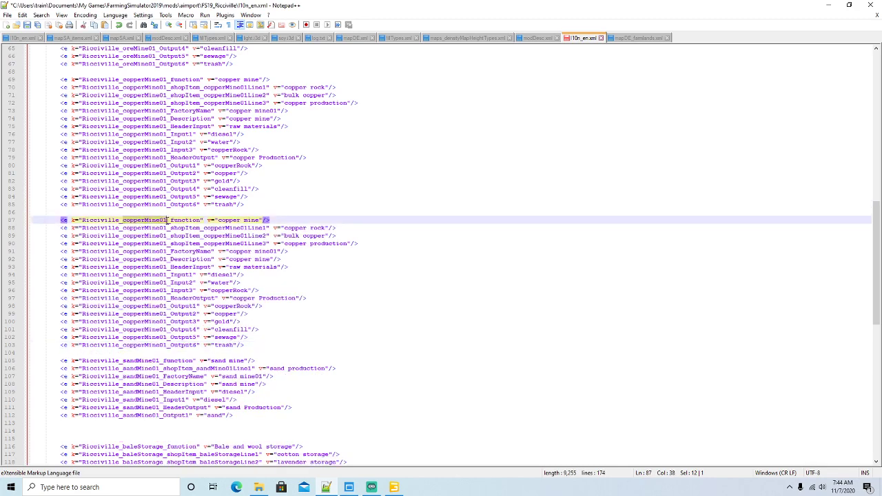
pyautogui.click(41, 15)
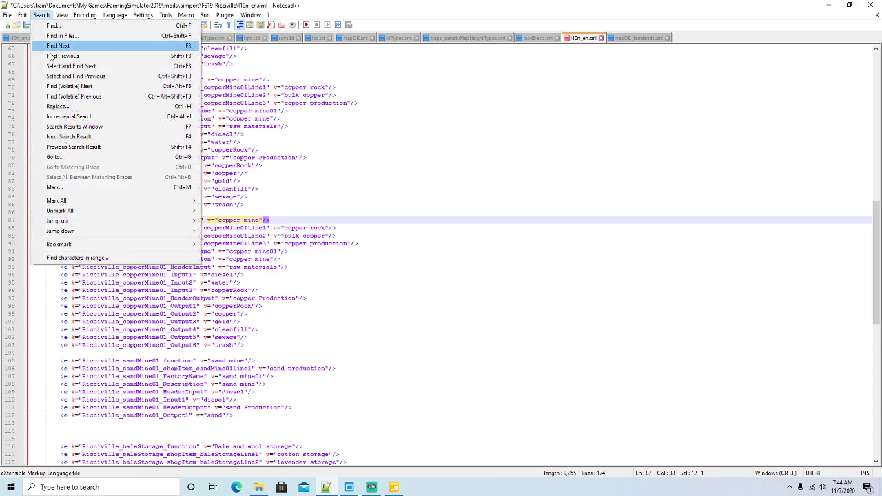
pyautogui.click(59, 106)
pyautogui.doubleClick(551, 195)
pyautogui.click(568, 196)
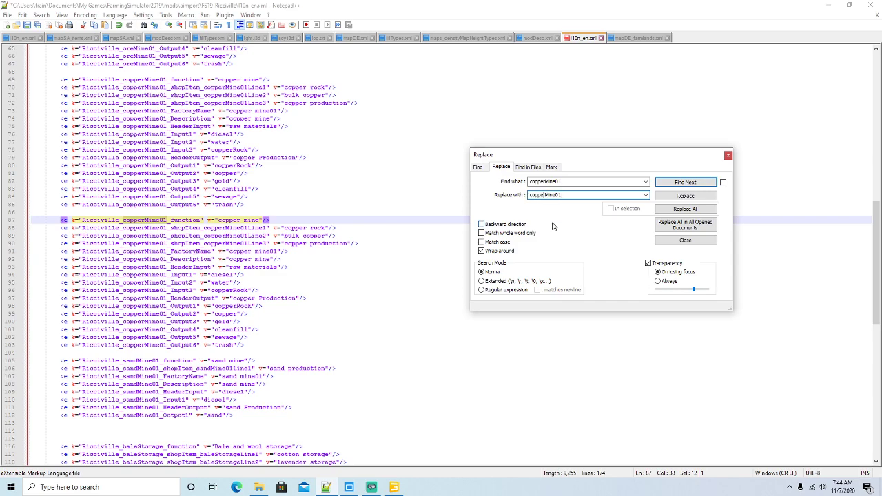
pyautogui.press('BackSpace')
pyautogui.press('BackSpace')
pyautogui.press('BackSpace')
pyautogui.press('BackSpace')
pyautogui.press('BackSpace')
pyautogui.press('BackSpace')
pyautogui.write('nickel')
# - Replace copperMine01 with nickelMine01 one match at a time throughout the duplicated block, sparing the original entries, and save l10n_en.xml
pyautogui.click(674, 198)
pyautogui.click(674, 199)
pyautogui.click(674, 199)
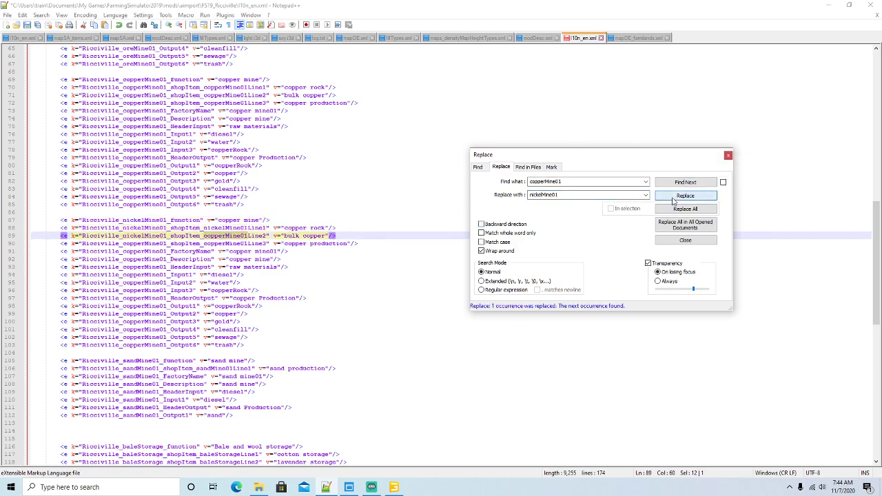
pyautogui.click(673, 198)
pyautogui.click(673, 199)
pyautogui.click(674, 199)
pyautogui.click(673, 199)
pyautogui.click(674, 199)
pyautogui.click(673, 198)
pyautogui.click(673, 198)
pyautogui.click(673, 199)
pyautogui.click(673, 198)
pyautogui.click(673, 199)
pyautogui.click(674, 198)
pyautogui.click(673, 199)
pyautogui.click(673, 198)
pyautogui.click(673, 199)
pyautogui.click(674, 199)
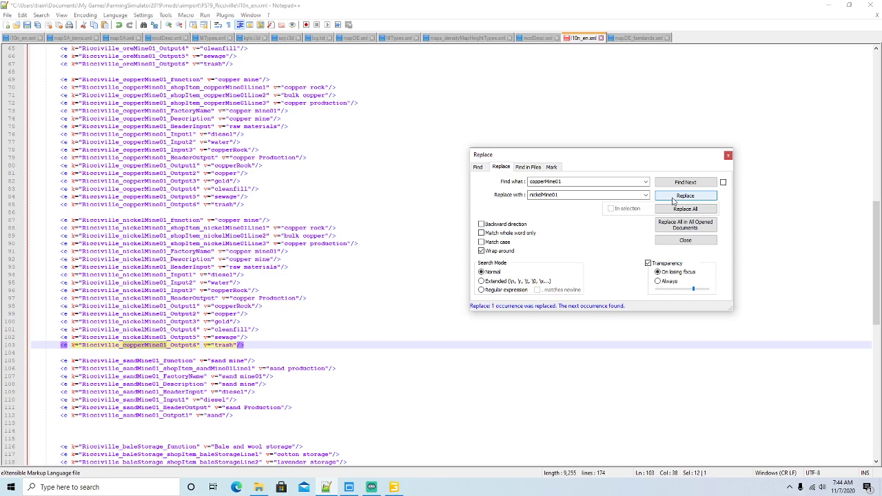
pyautogui.click(673, 198)
pyautogui.click(728, 155)
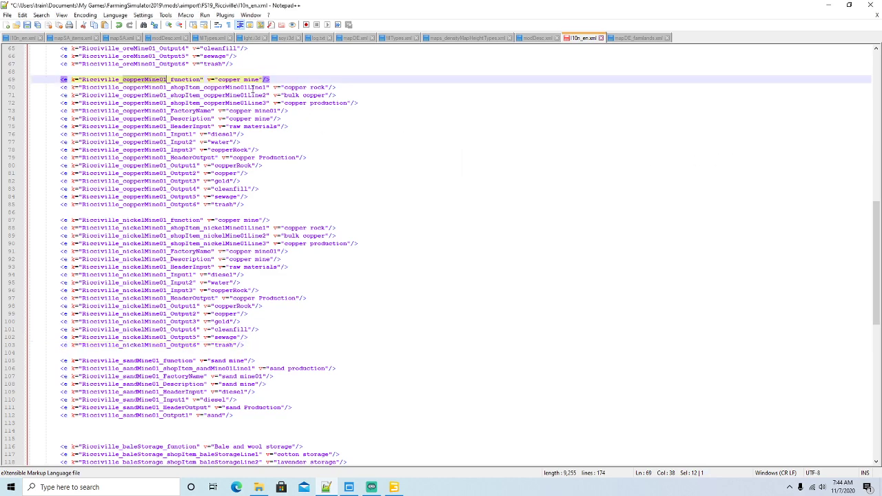
pyautogui.click(27, 25)
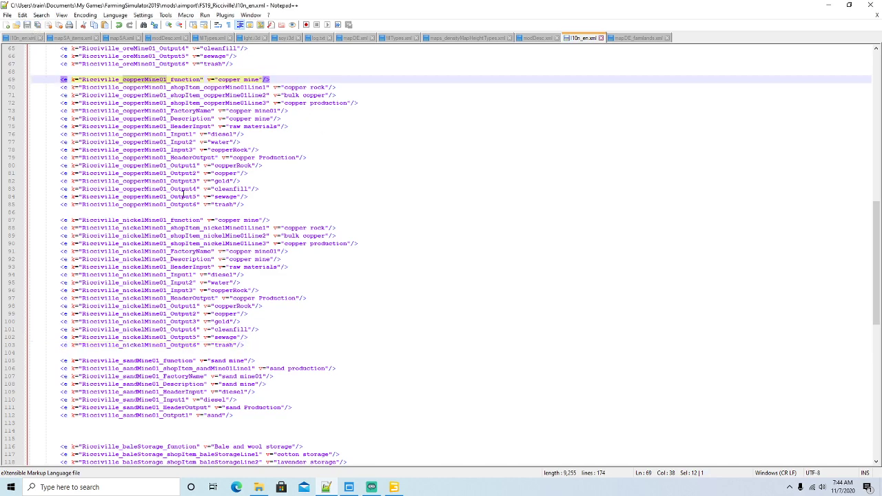
# - Change the display text of the nickelMine01 function entry to "nickel mine"
pyautogui.click(240, 219)
pyautogui.press('BackSpace')
pyautogui.press('BackSpace')
pyautogui.press('BackSpace')
pyautogui.press('BackSpace')
pyautogui.press('BackSpace')
pyautogui.press('BackSpace')
pyautogui.write('nickel')
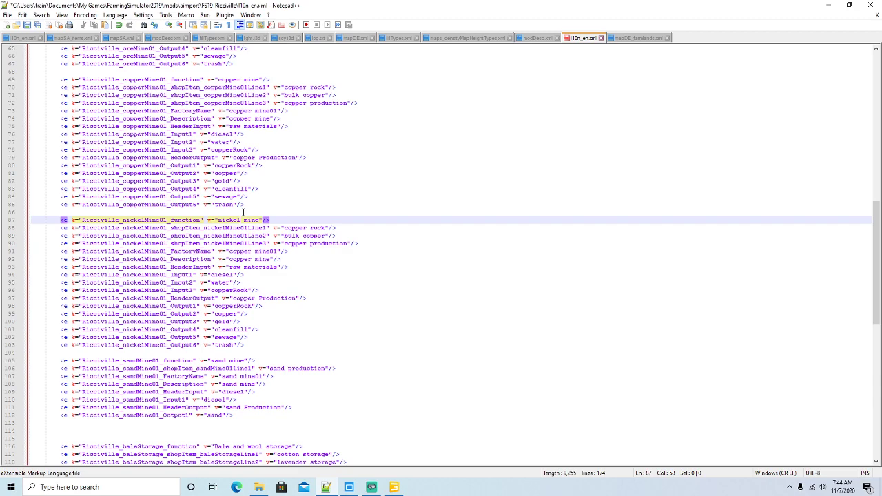
# - Change the text of the nickelMine01 shop item Line1 entry to "nickel rock"
pyautogui.click(308, 228)
pyautogui.press('BackSpace')
pyautogui.press('BackSpace')
pyautogui.press('BackSpace')
pyautogui.press('BackSpace')
pyautogui.press('BackSpace')
pyautogui.press('BackSpace')
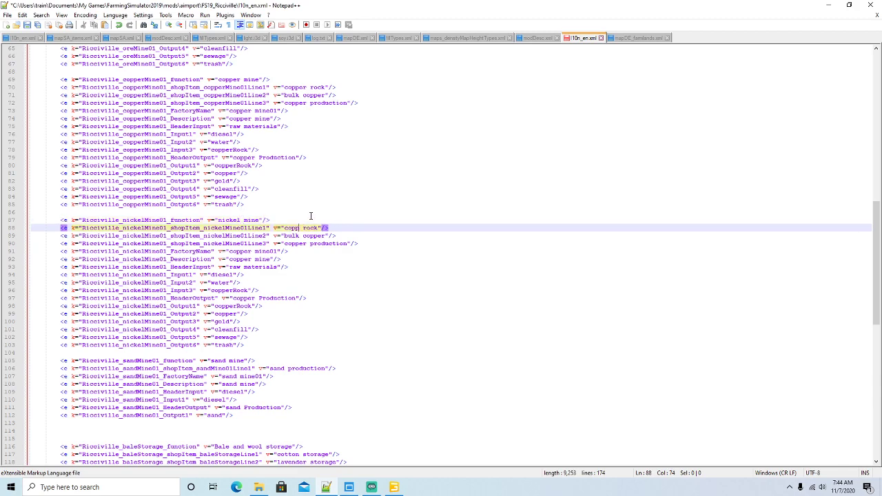
pyautogui.write('nickel')
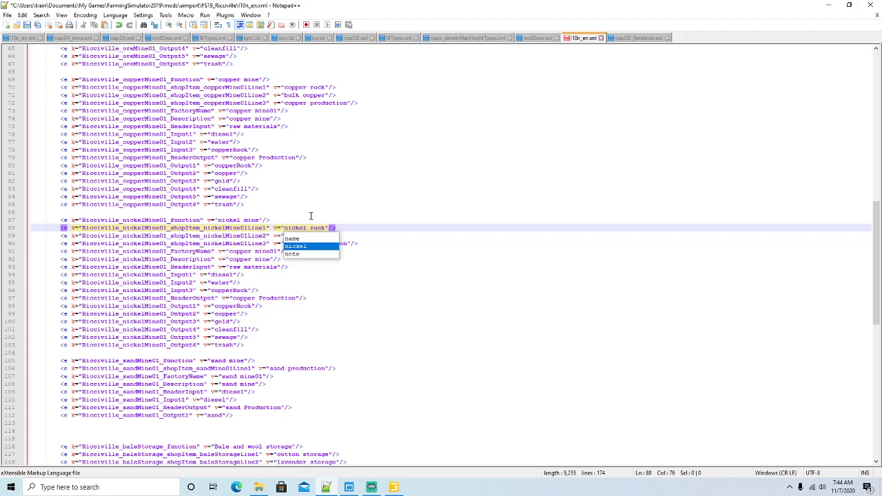
pyautogui.press('Right')
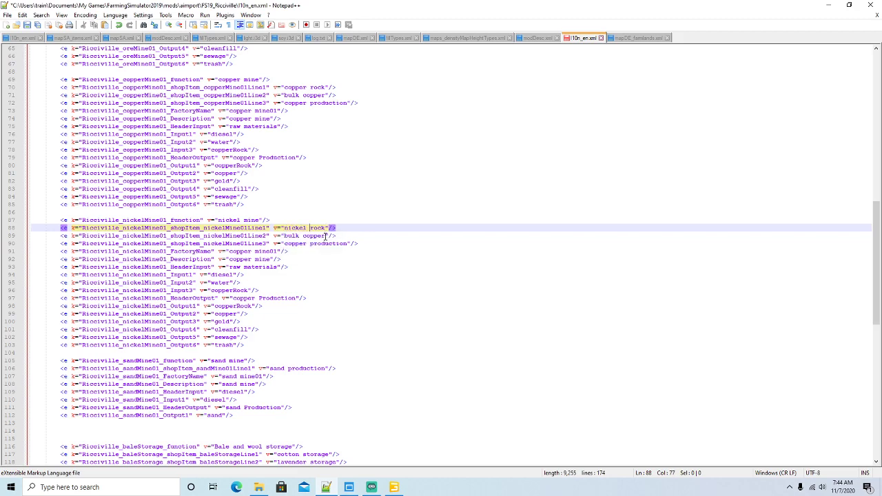
# - Change the text of the nickelMine01 shop item Line2 entry to "bulk nickel"
pyautogui.click(325, 236)
pyautogui.press('BackSpace')
pyautogui.press('BackSpace')
pyautogui.press('BackSpace')
pyautogui.press('BackSpace')
pyautogui.press('BackSpace')
pyautogui.press('BackSpace')
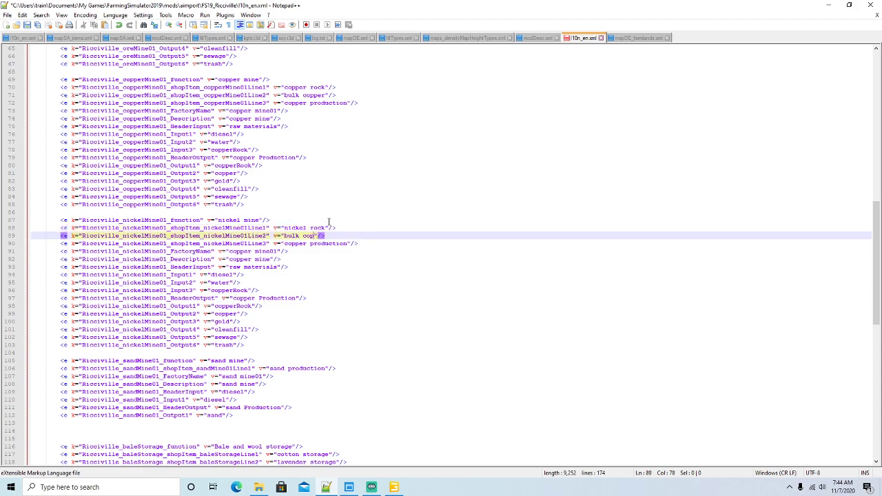
pyautogui.write('nickel')
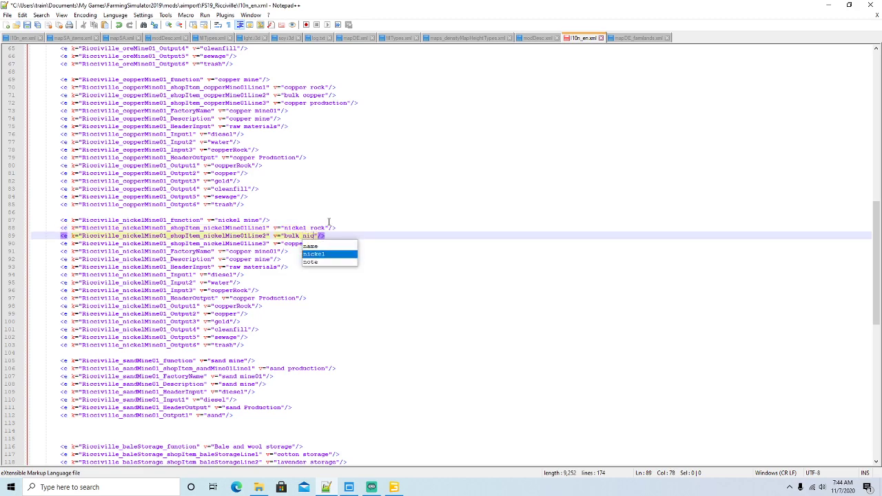
pyautogui.press('Right')
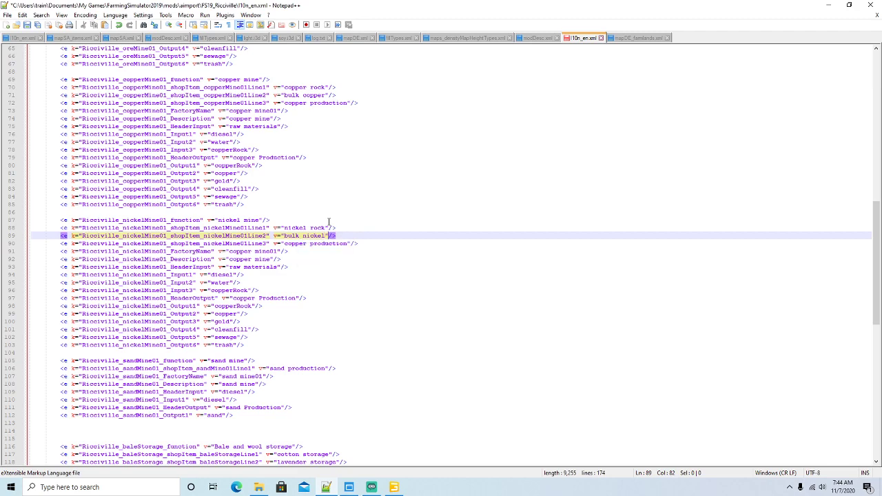
# - Change the text of the nickelMine01 shop item Line3 entry to "nickel production"
pyautogui.click(306, 244)
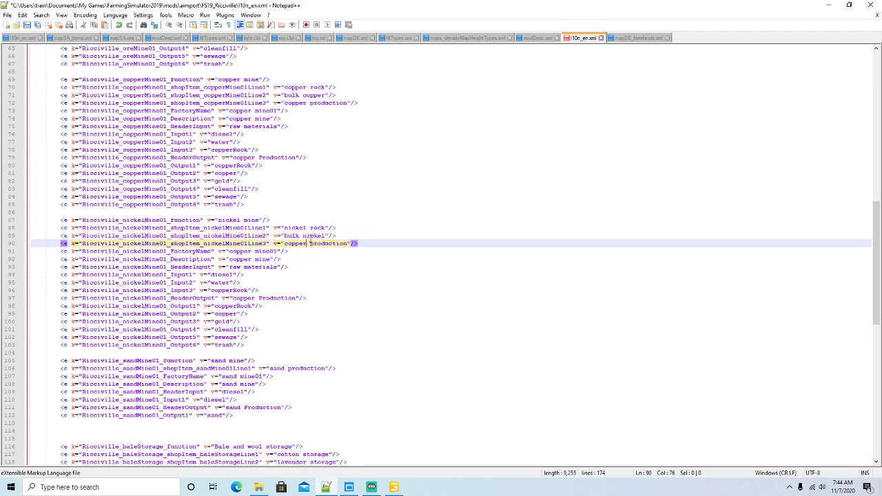
pyautogui.press('BackSpace')
pyautogui.press('BackSpace')
pyautogui.press('BackSpace')
pyautogui.press('BackSpace')
pyautogui.press('BackSpace')
pyautogui.press('BackSpace')
pyautogui.write('nickel')
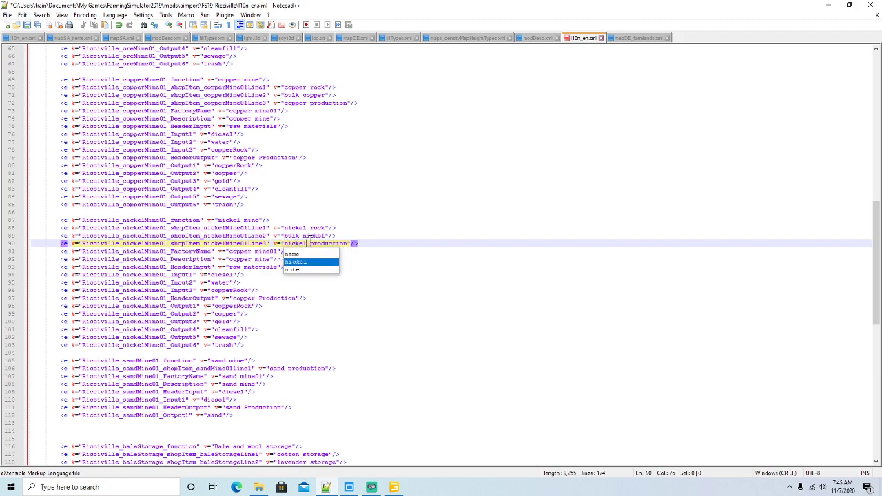
pyautogui.click(310, 244)
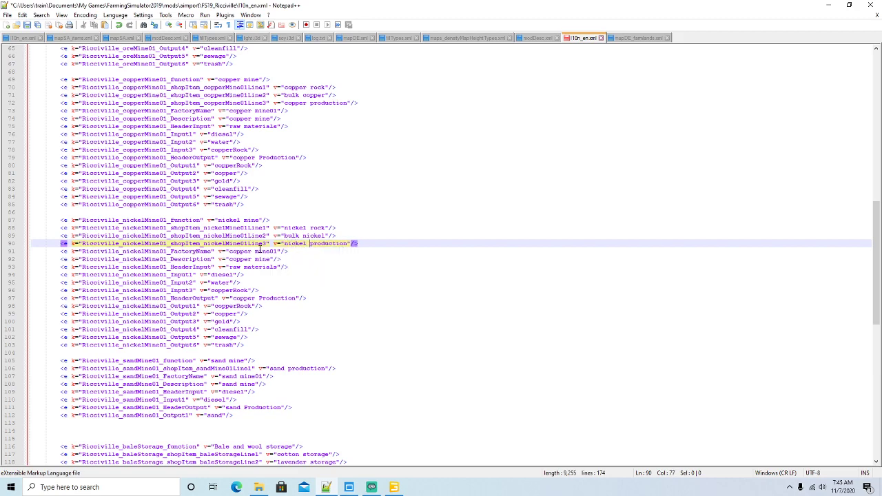
# - Change the text of the nickelMine01 FactoryName entry to "nickel mine01"
pyautogui.click(253, 251)
pyautogui.press('BackSpace')
pyautogui.press('BackSpace')
pyautogui.press('BackSpace')
pyautogui.press('BackSpace')
pyautogui.press('BackSpace')
pyautogui.press('BackSpace')
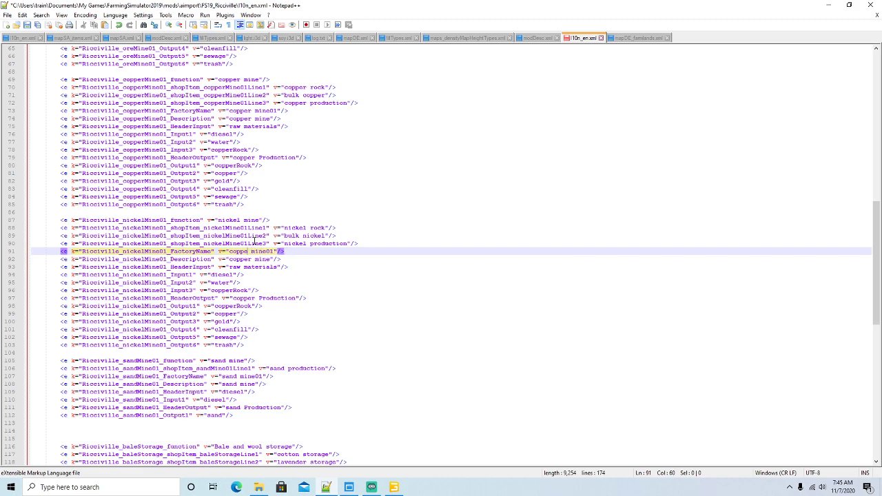
pyautogui.write('nickel')
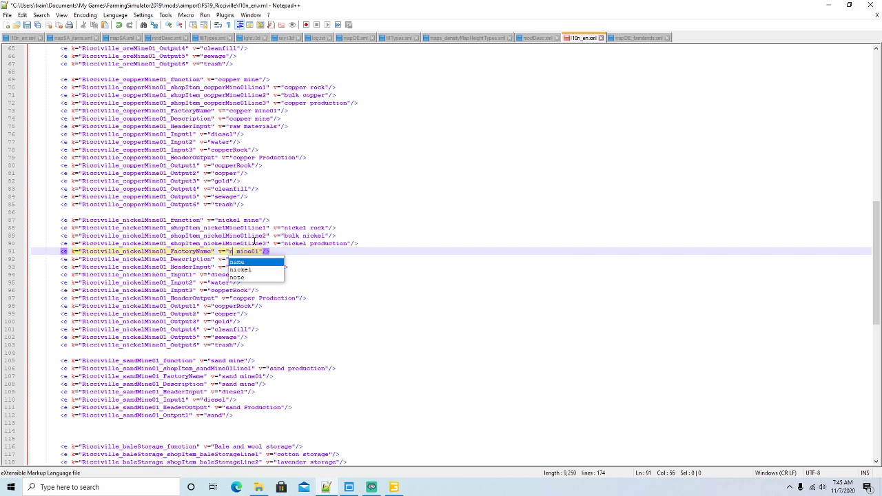
pyautogui.press('Escape')
# - Change the text of the nickelMine01 Description entry to "nickel mine"
pyautogui.press('Down')
pyautogui.press('BackSpace')
pyautogui.press('BackSpace')
pyautogui.press('BackSpace')
pyautogui.press('BackSpace')
pyautogui.press('BackSpace')
pyautogui.press('BackSpace')
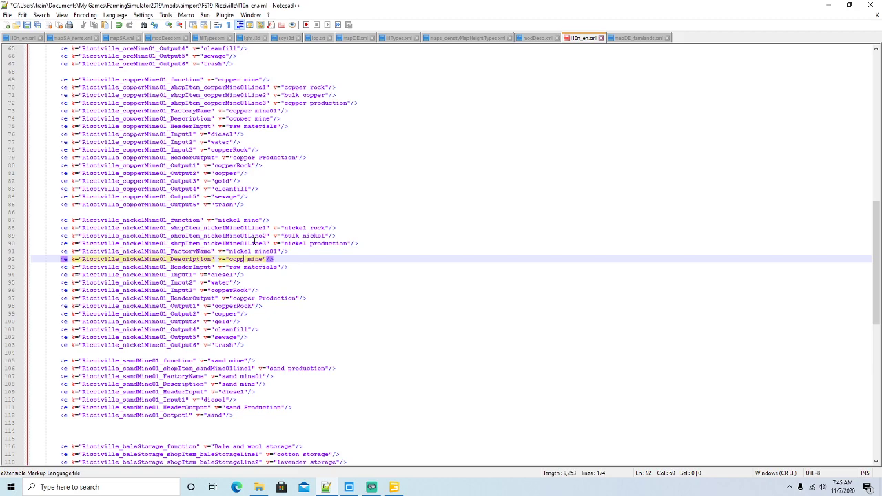
pyautogui.write('nickel')
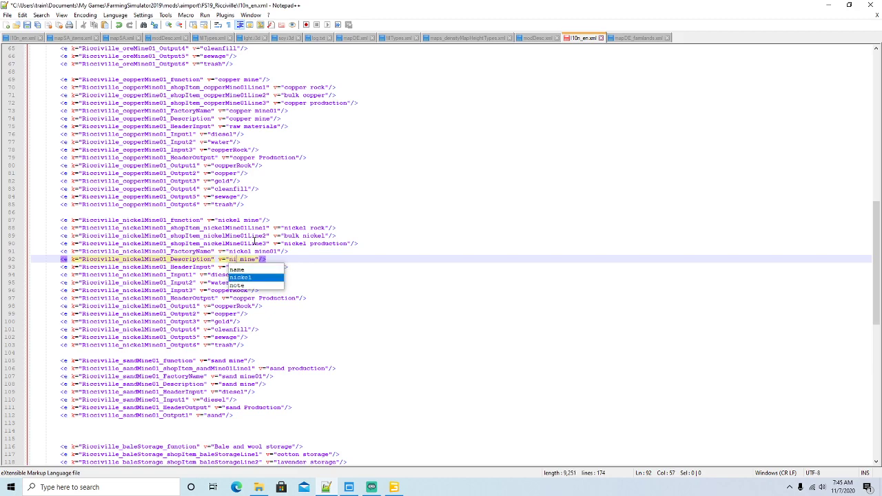
pyautogui.press('Right')
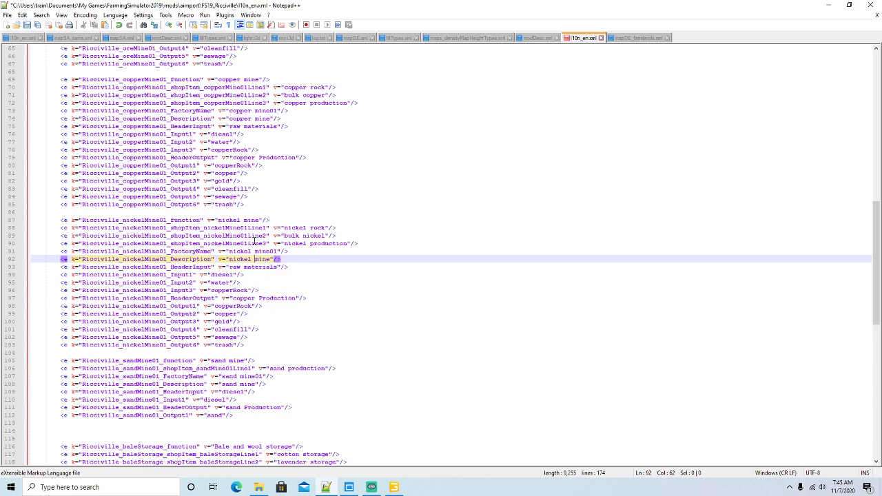
# - Change the text of the nickelMine01 Input3 entry to "nickelRock"
pyautogui.click(233, 291)
pyautogui.press('BackSpace')
pyautogui.press('BackSpace')
pyautogui.press('BackSpace')
pyautogui.press('BackSpace')
pyautogui.press('BackSpace')
pyautogui.press('BackSpace')
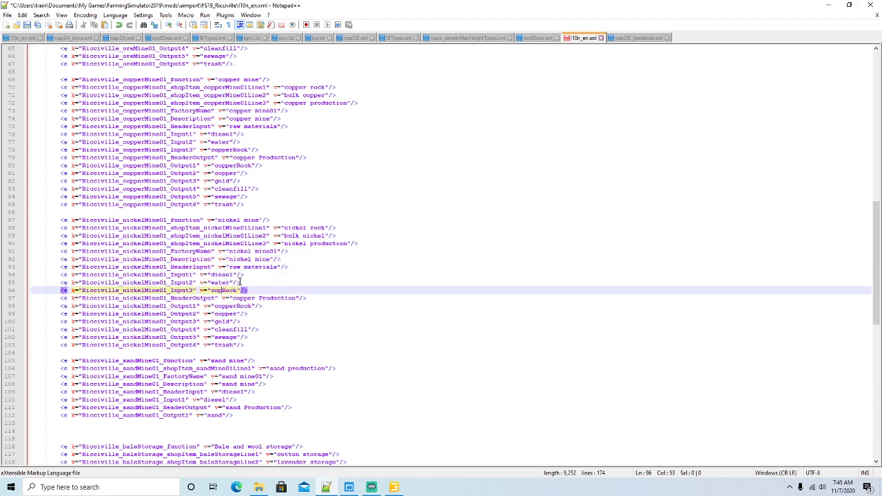
pyautogui.write('nickel')
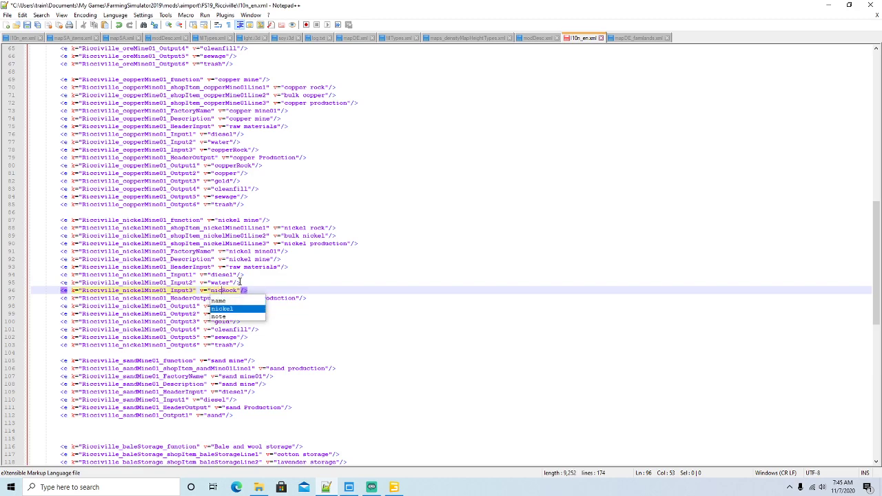
pyautogui.press('Right')
# - Change the text of the nickelMine01 HeaderOutput entry to "nickel Production"
pyautogui.press('Down')
pyautogui.press('Down')
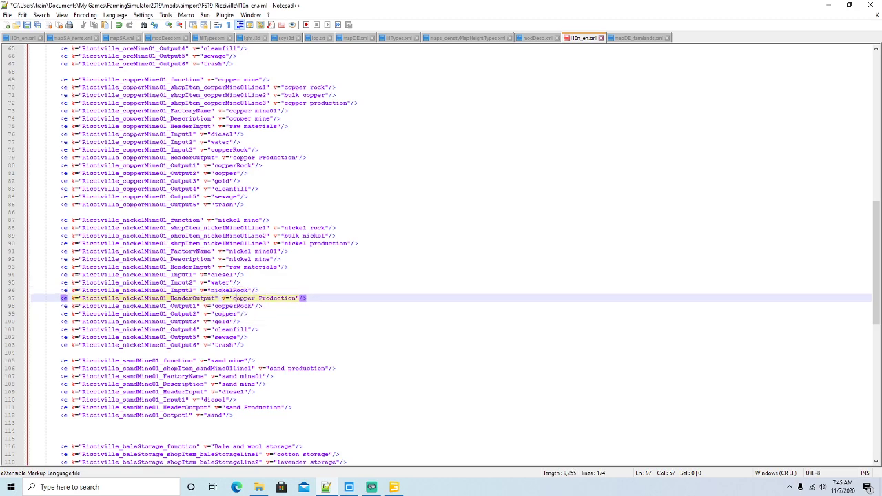
pyautogui.press('Up')
pyautogui.press('BackSpace')
pyautogui.press('BackSpace')
pyautogui.press('BackSpace')
pyautogui.press('BackSpace')
pyautogui.press('BackSpace')
pyautogui.press('BackSpace')
pyautogui.write('nickel')
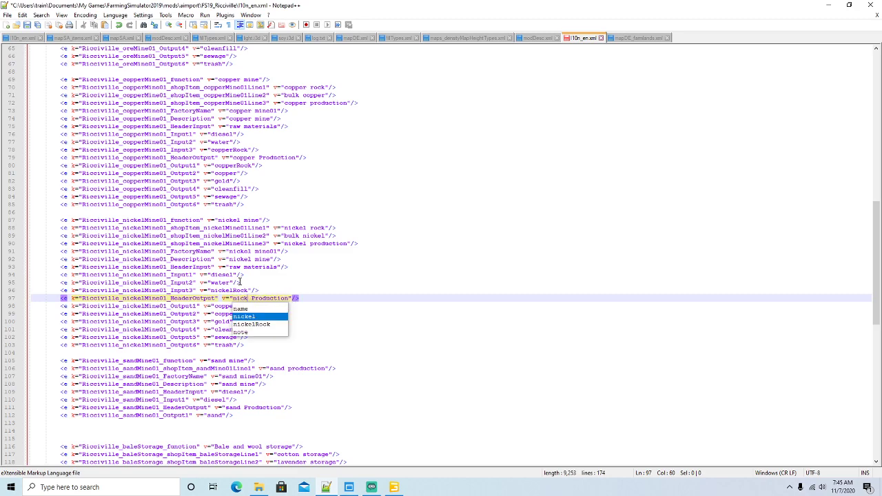
pyautogui.press('Right')
# - Change the text of the nickelMine01 Output1 entry to "nickelRock"
pyautogui.press('Down')
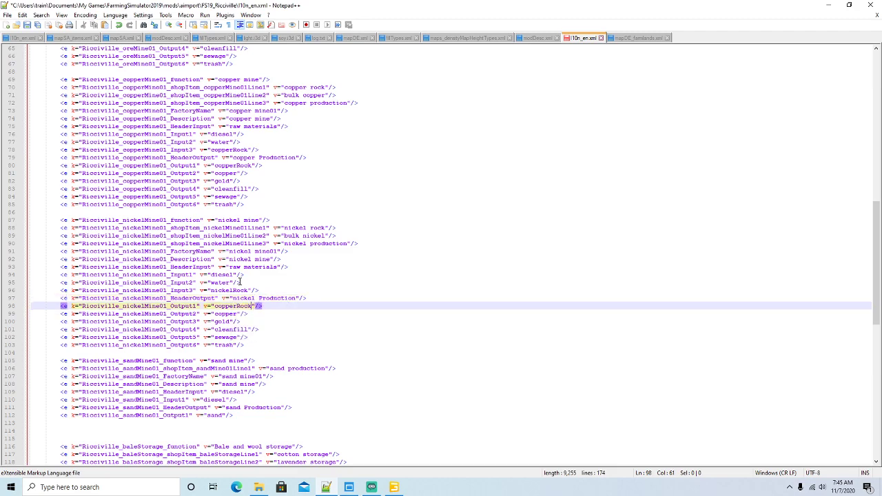
pyautogui.press('BackSpace')
pyautogui.press('BackSpace')
pyautogui.press('BackSpace')
pyautogui.press('BackSpace')
pyautogui.press('BackSpace')
pyautogui.press('BackSpace')
pyautogui.write('nickel')
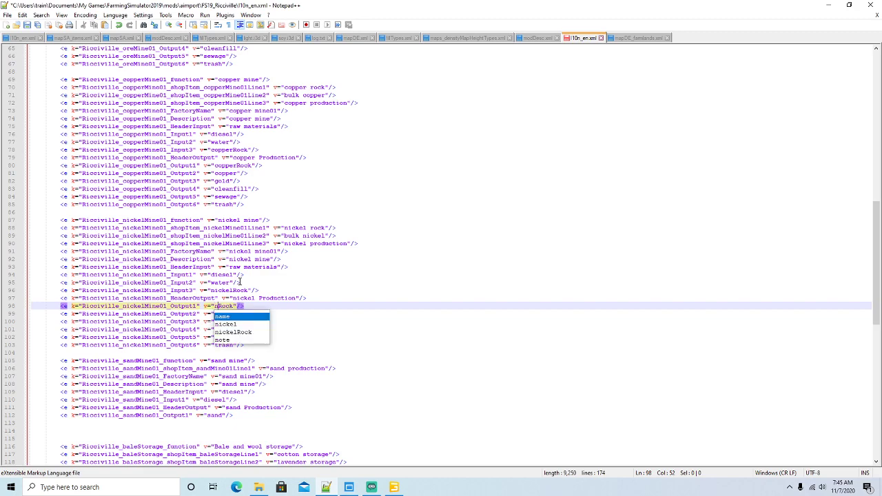
pyautogui.press('Escape')
# - Change the text of the nickelMine01 Output2 entry to "nickel" and save the translation file
pyautogui.press('Down')
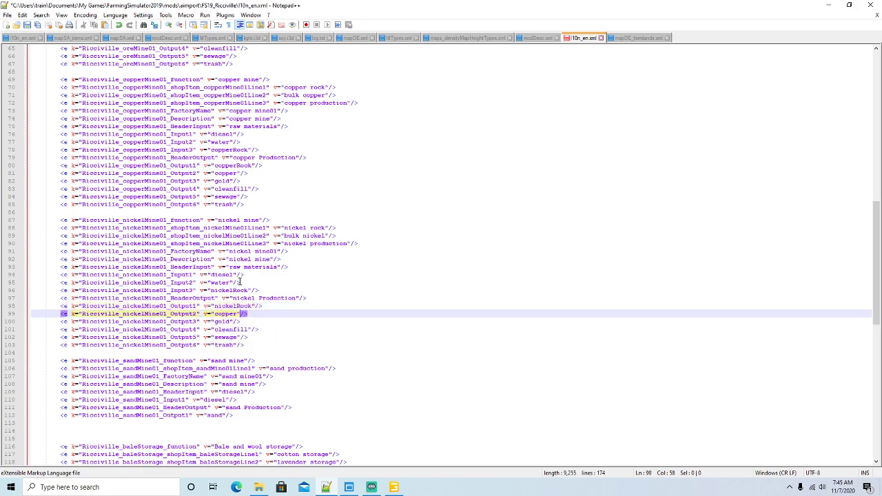
pyautogui.press('BackSpace')
pyautogui.press('BackSpace')
pyautogui.press('BackSpace')
pyautogui.press('BackSpace')
pyautogui.press('BackSpace')
pyautogui.press('BackSpace')
pyautogui.write('nickel')
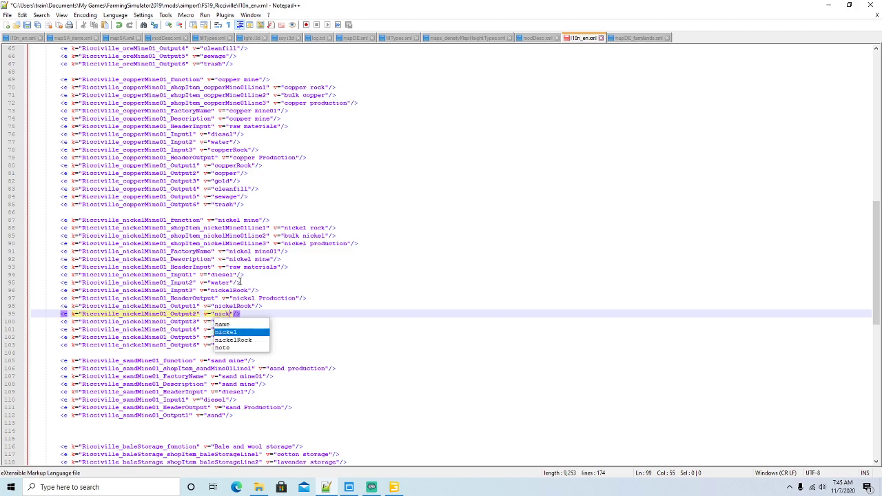
pyautogui.press('Escape')
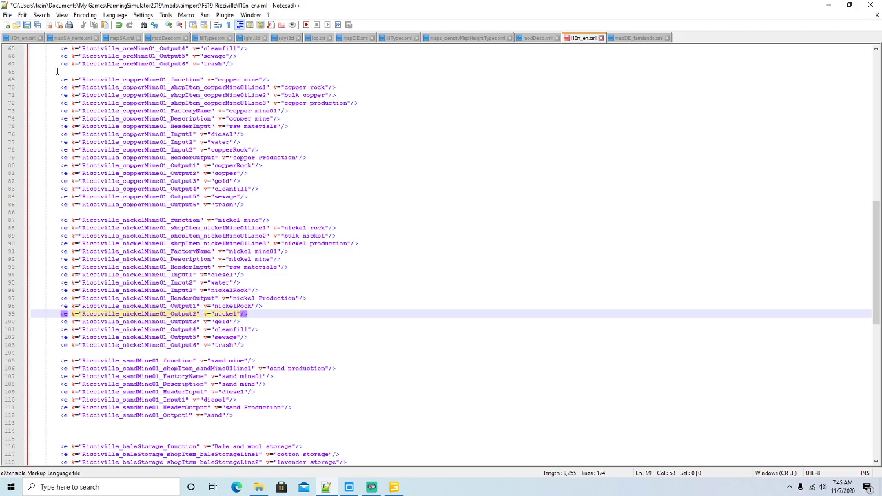
pyautogui.click(28, 25)
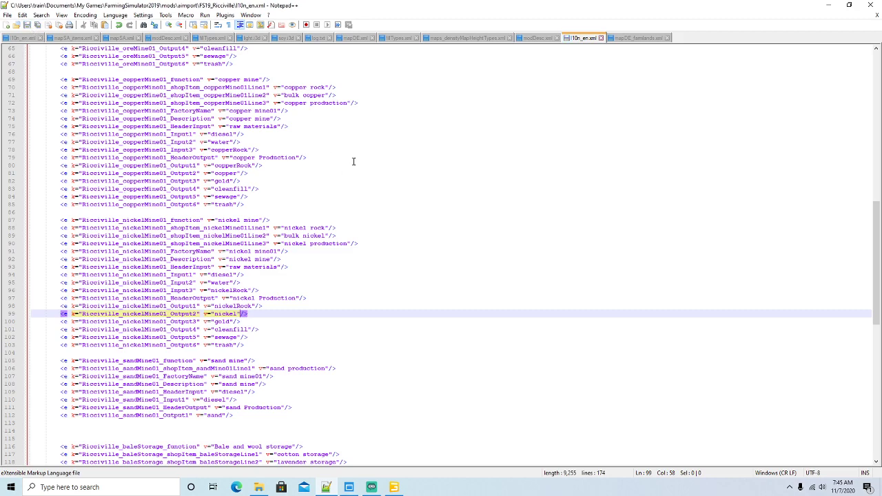
# - Switch to File Explorer, go to FS19_Ricciville's placeables > globalCompany folder and copy the copperMine01 file
pyautogui.click(830, 7)
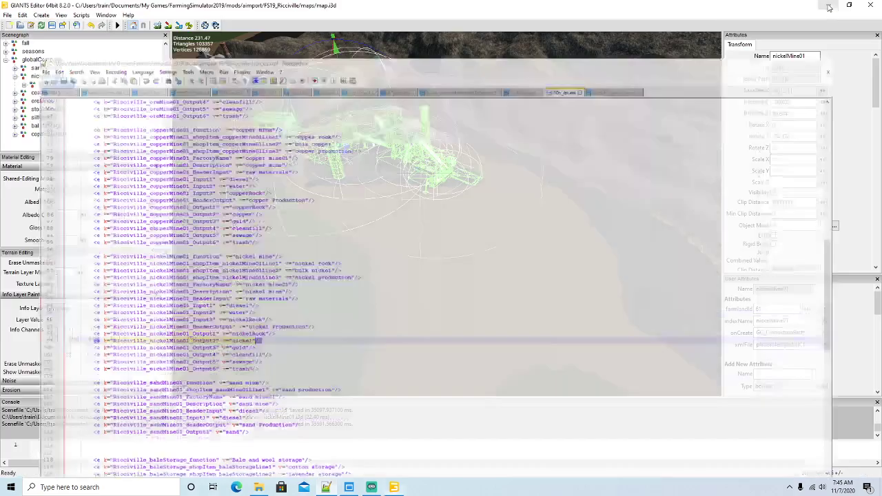
pyautogui.click(259, 487)
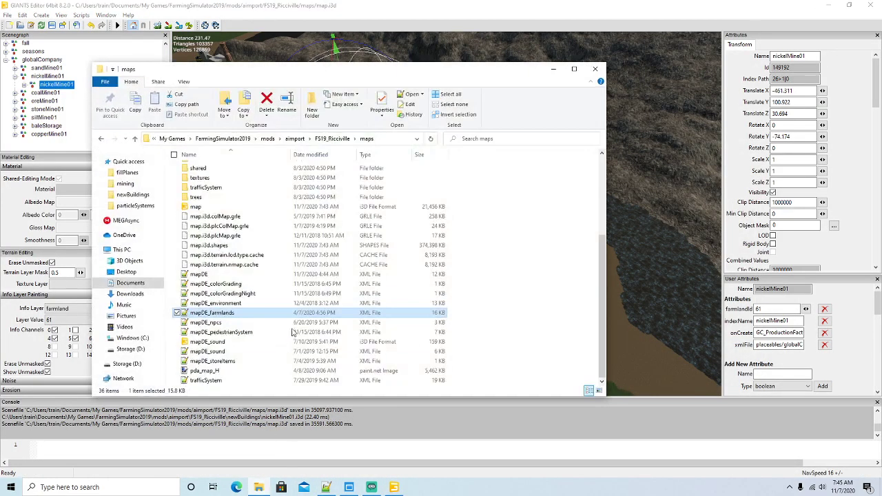
pyautogui.click(327, 139)
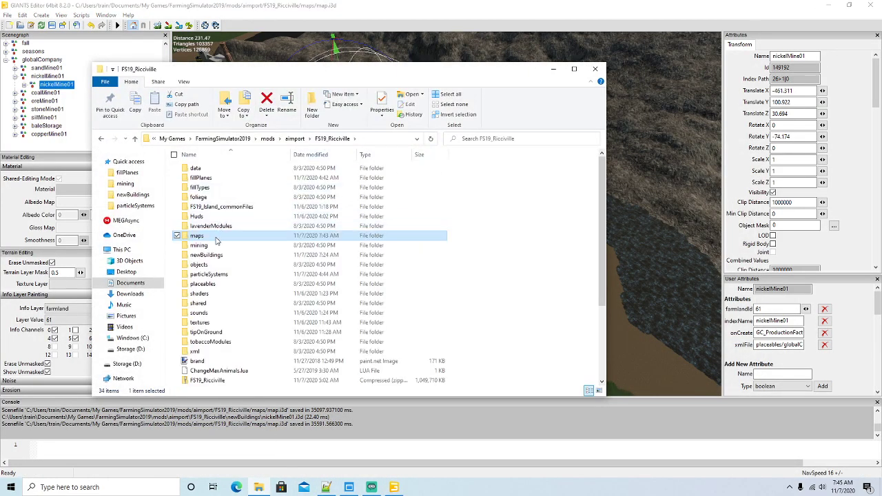
pyautogui.doubleClick(209, 285)
pyautogui.doubleClick(209, 169)
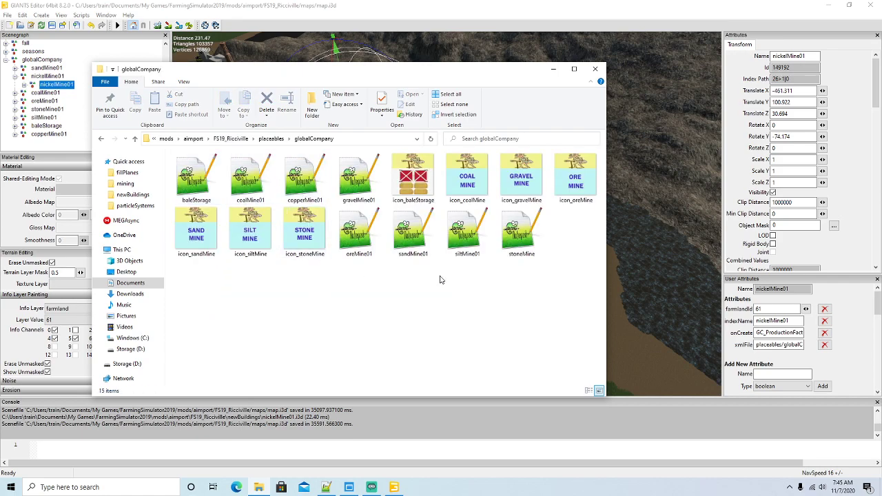
pyautogui.click(301, 182)
pyautogui.rightClick(301, 182)
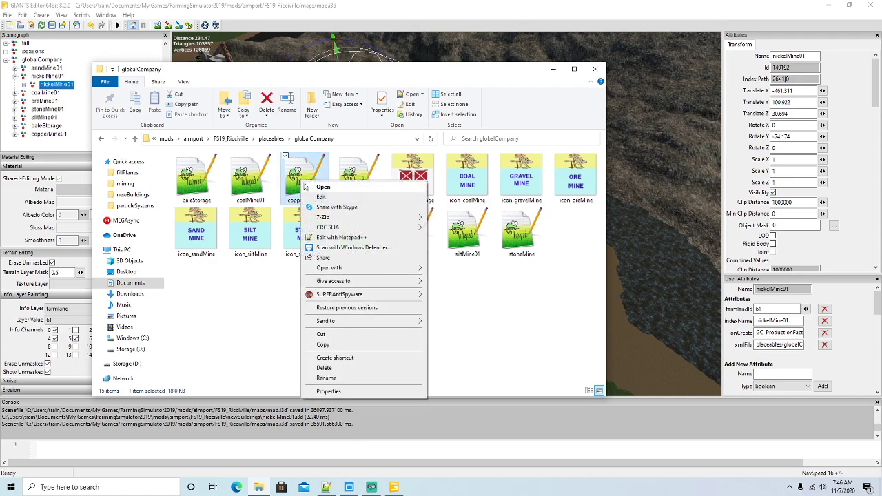
pyautogui.click(324, 346)
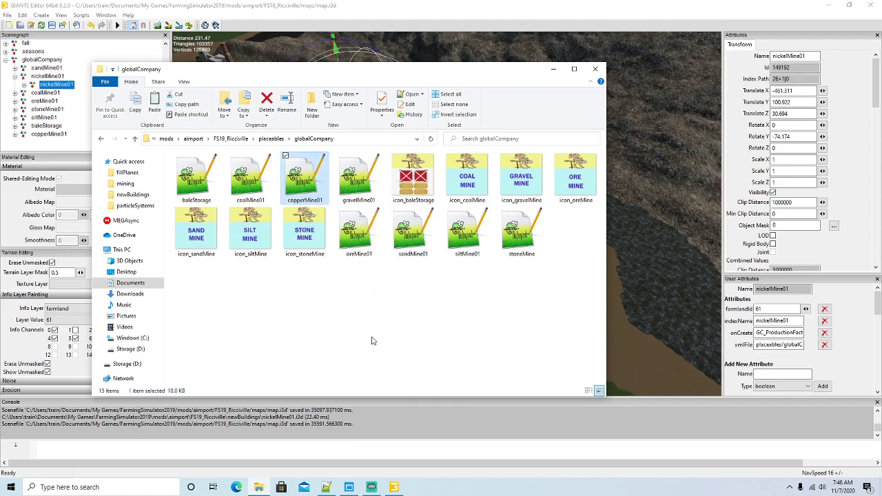
# - Paste the copied copperMine01 file into the globalCompany folder and rename the copy to nickelMine01
pyautogui.rightClick(373, 339)
pyautogui.click(394, 402)
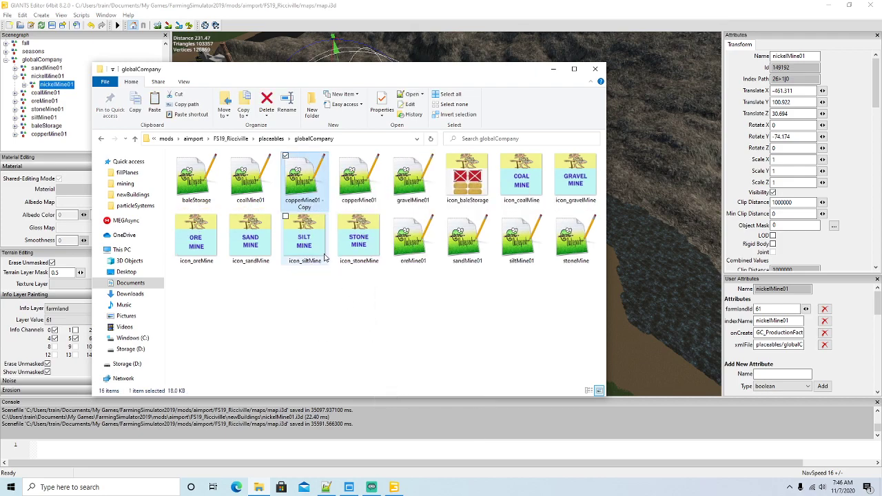
pyautogui.rightClick(297, 189)
pyautogui.click(327, 388)
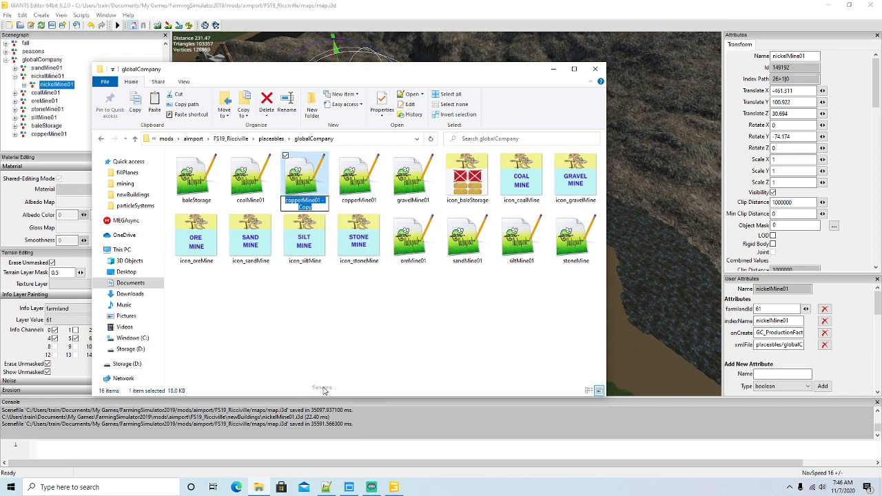
pyautogui.write('nick')
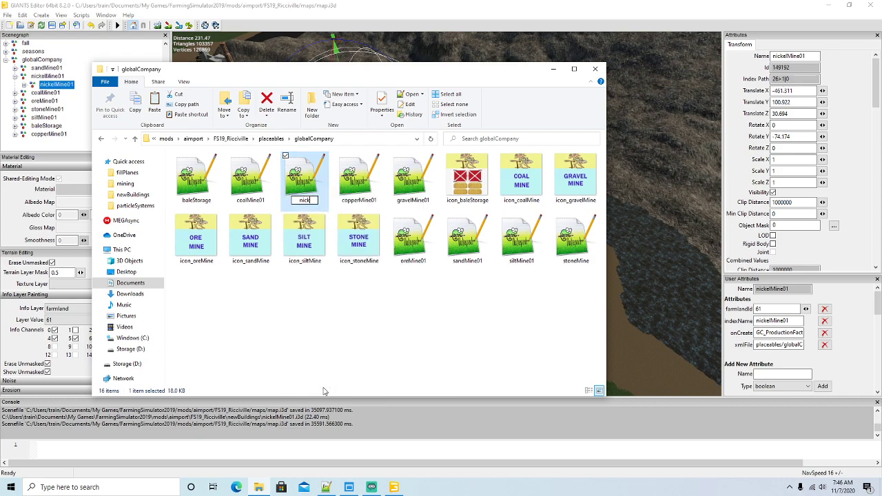
pyautogui.write('elMine01')
pyautogui.press('Return')
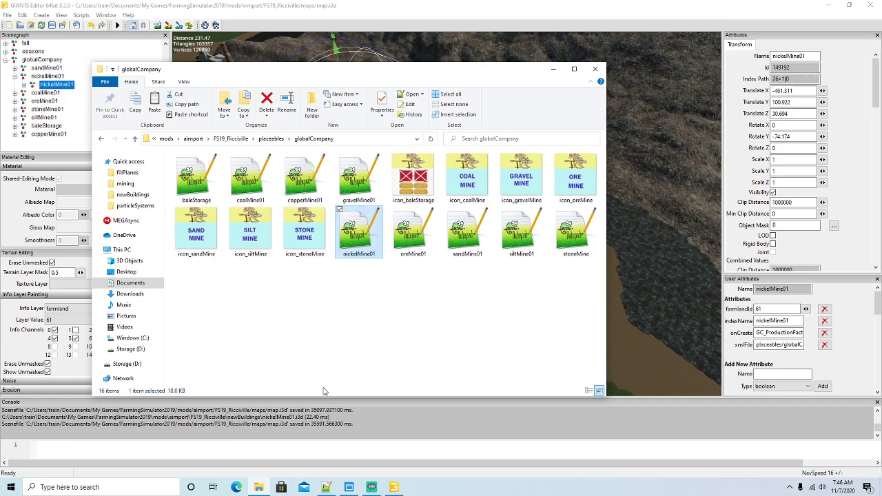
# - Open nickelMine01 in Notepad++, replace every occurrence of copperMine01 with nickelMine01, and save the file
pyautogui.rightClick(358, 240)
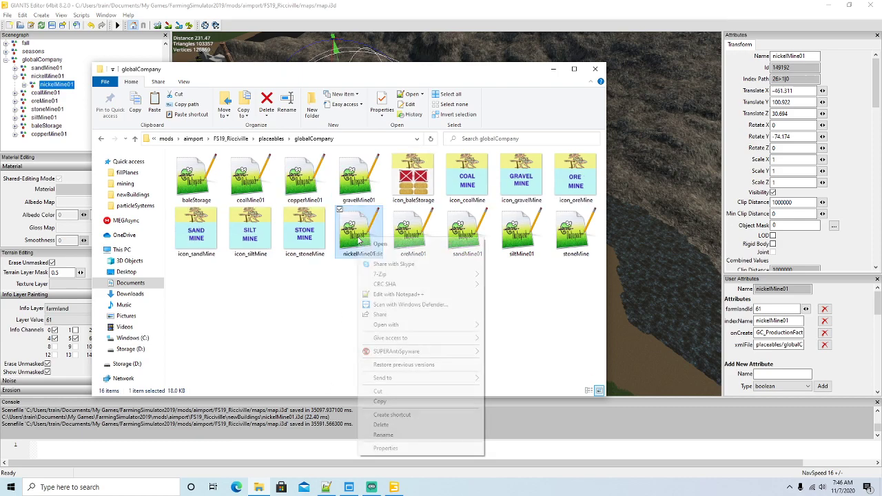
pyautogui.click(398, 294)
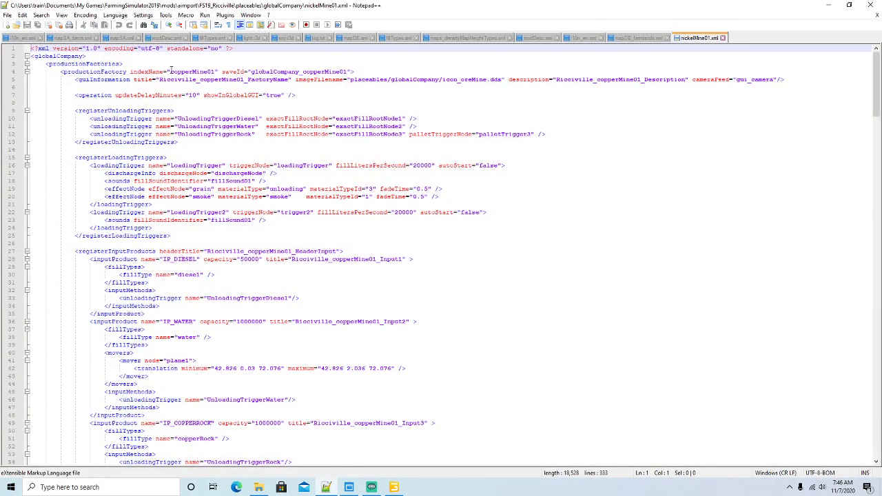
pyautogui.moveTo(171, 71); pyautogui.dragTo(216, 71)
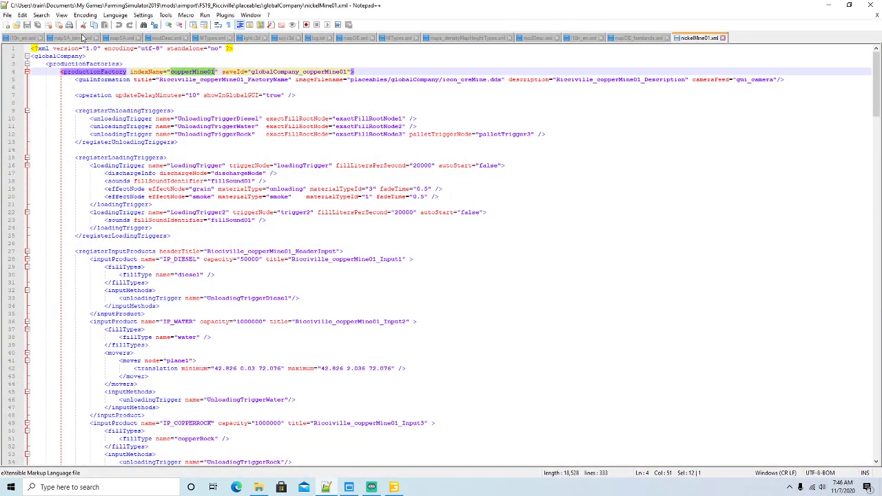
pyautogui.click(22, 15)
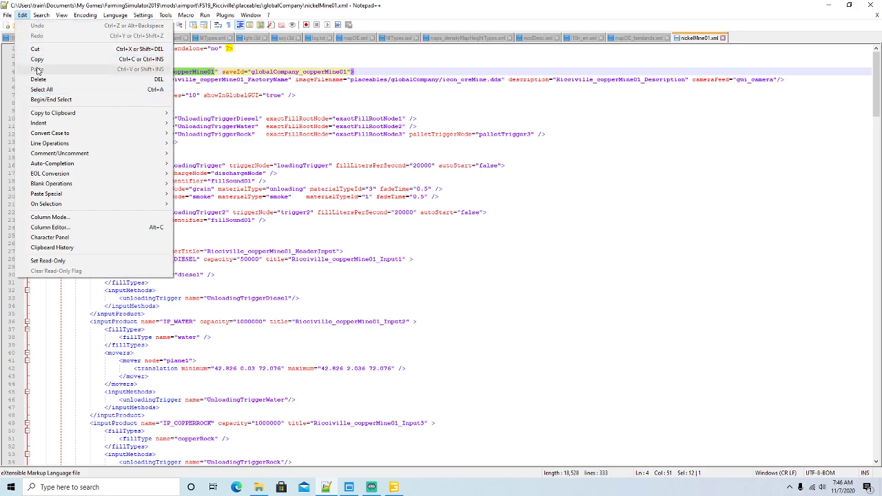
pyautogui.click(49, 106)
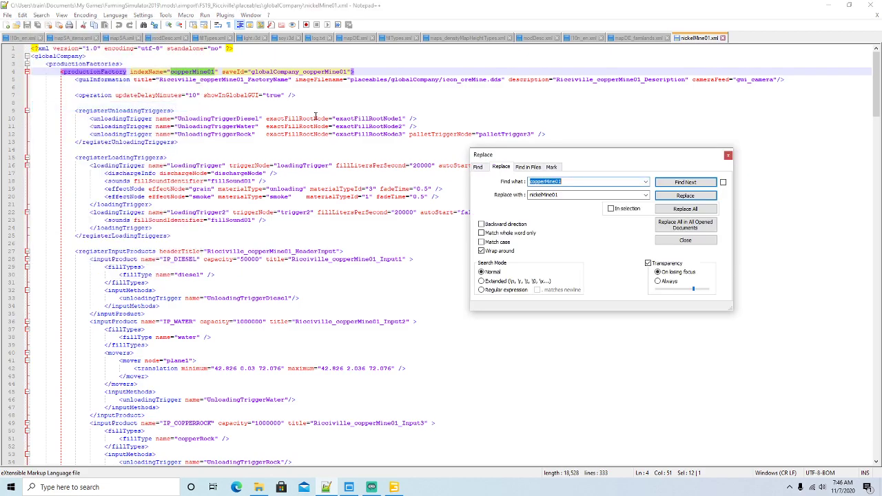
pyautogui.click(682, 198)
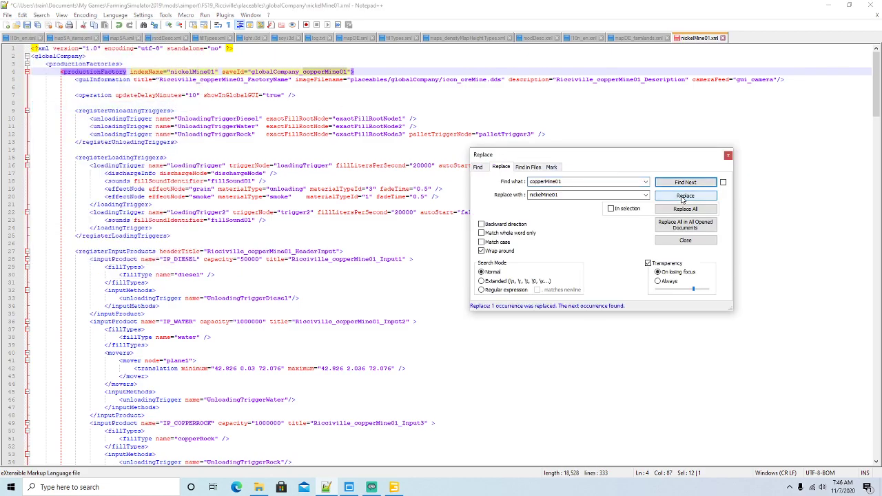
pyautogui.click(685, 197)
pyautogui.click(685, 197)
pyautogui.click(685, 197)
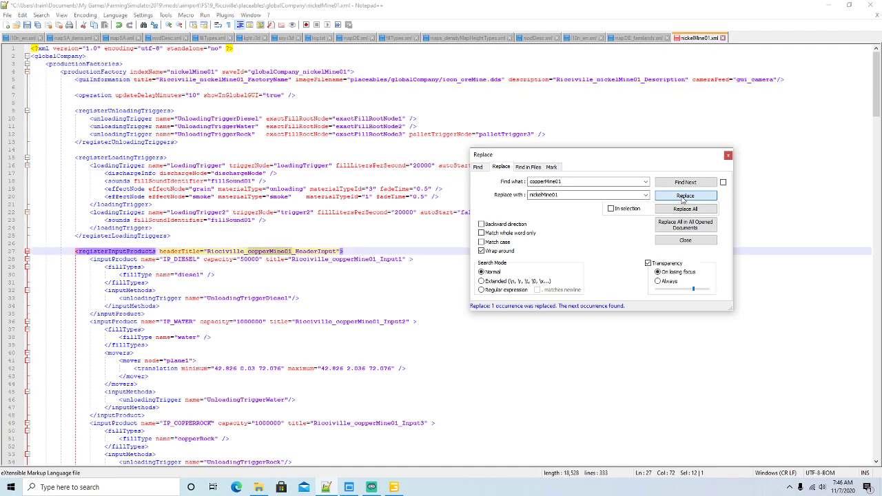
pyautogui.click(685, 197)
pyautogui.click(685, 196)
pyautogui.click(685, 196)
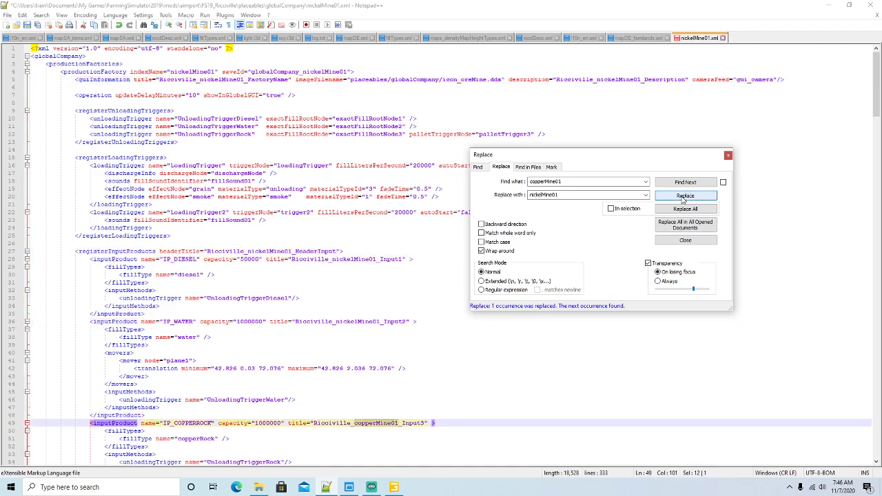
pyautogui.click(684, 196)
pyautogui.click(684, 196)
pyautogui.click(685, 197)
pyautogui.click(684, 196)
pyautogui.click(685, 197)
pyautogui.click(685, 197)
pyautogui.click(685, 196)
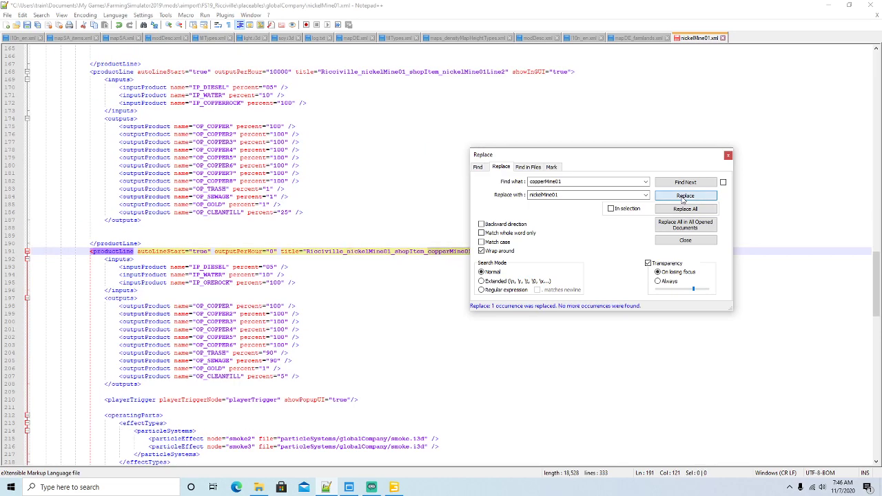
pyautogui.click(684, 197)
pyautogui.click(685, 196)
pyautogui.click(728, 155)
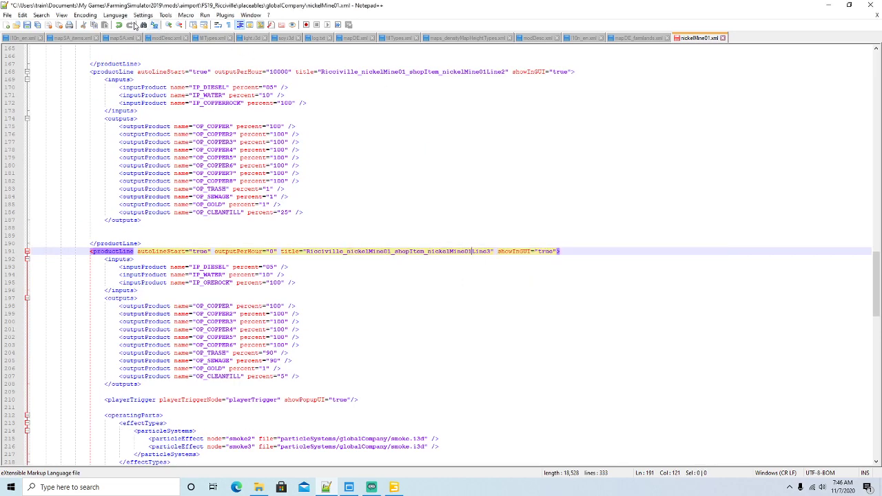
# - Review nickelMine01.xml from the top, checking the factory names, the loading and unloading triggers, and the diesel and water input products
pyautogui.scroll(12, 220, 98)
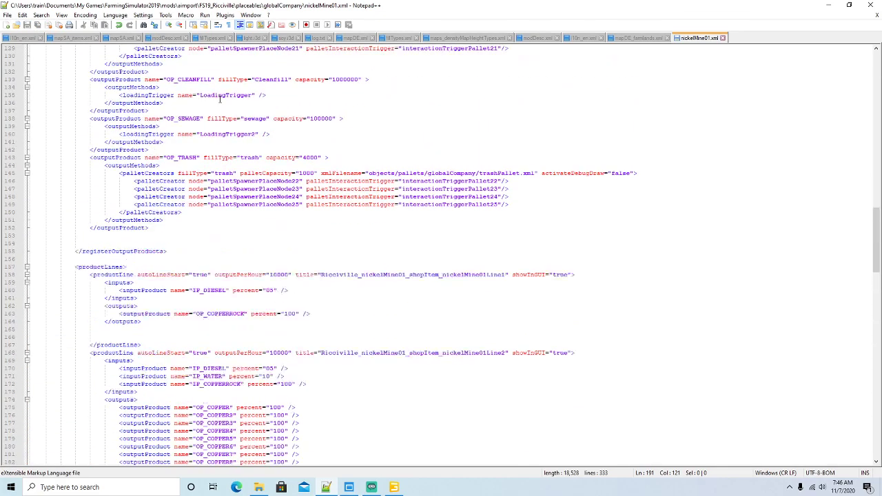
pyautogui.scroll(20, 220, 98)
pyautogui.scroll(12, 220, 98)
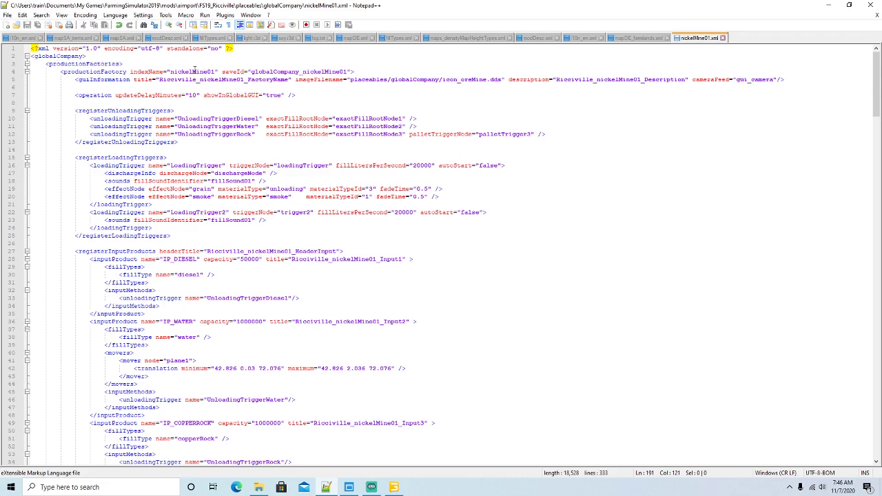
pyautogui.click(196, 72)
pyautogui.click(219, 79)
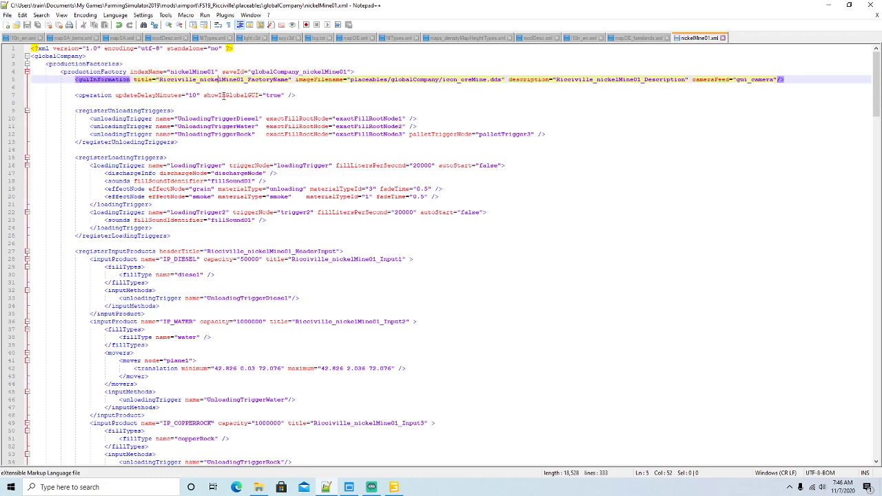
pyautogui.click(155, 110)
pyautogui.press('Down')
pyautogui.press('Down')
pyautogui.press('Down')
pyautogui.press('Down')
pyautogui.press('Down')
pyautogui.press('Down')
pyautogui.scroll(-3, 293, 152)
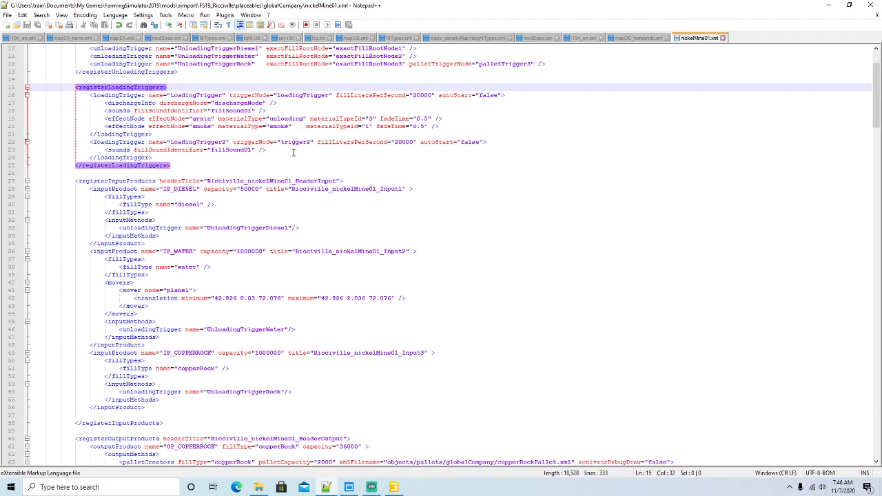
pyautogui.scroll(-3, 293, 153)
pyautogui.click(127, 118)
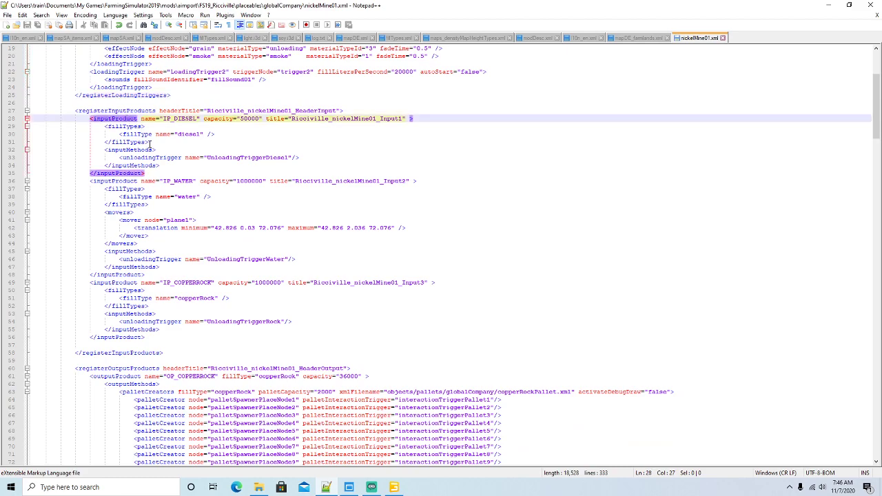
pyautogui.click(136, 181)
# - Rename the input product IP_COPPERROCK to IP_NICKELROCK
pyautogui.scroll(-5, 176, 182)
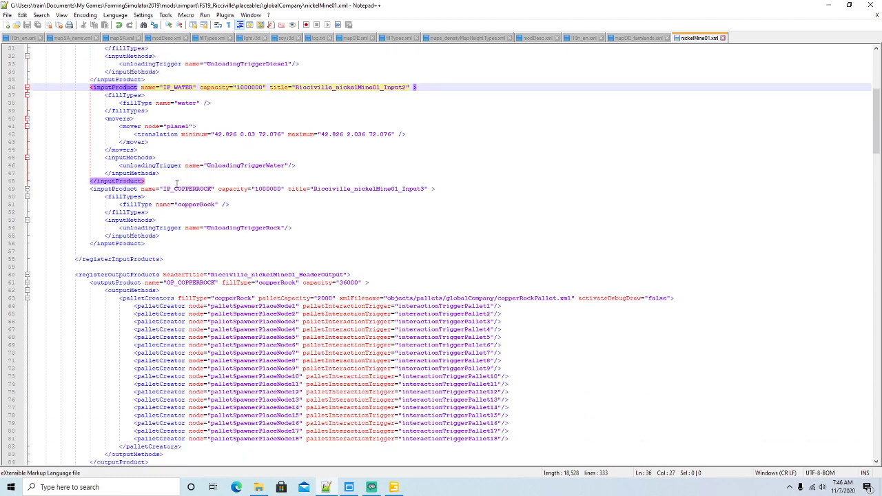
pyautogui.click(197, 188)
pyautogui.press('BackSpace')
pyautogui.press('BackSpace')
pyautogui.press('BackSpace')
pyautogui.press('BackSpace')
pyautogui.press('BackSpace')
pyautogui.press('BackSpace')
pyautogui.write('NICKEL')
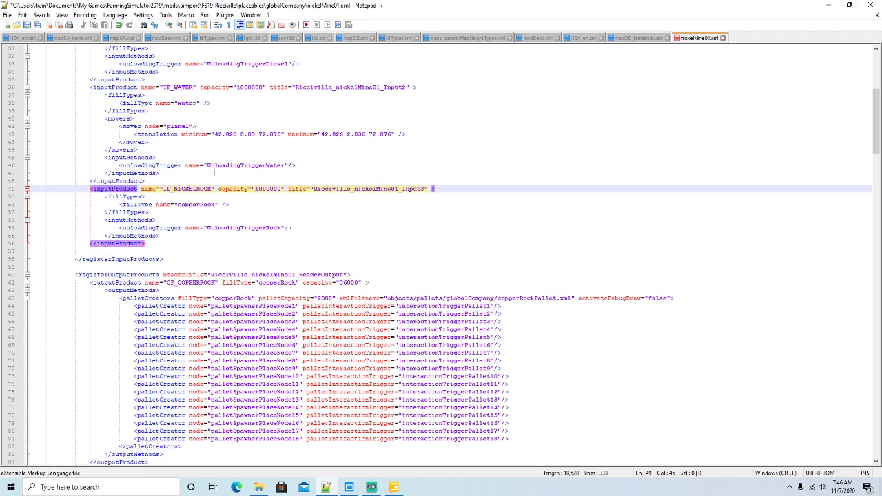
# - Set the fill type name of the IP_NICKELROCK input product to nickelRock
pyautogui.press('Down')
pyautogui.press('Down')
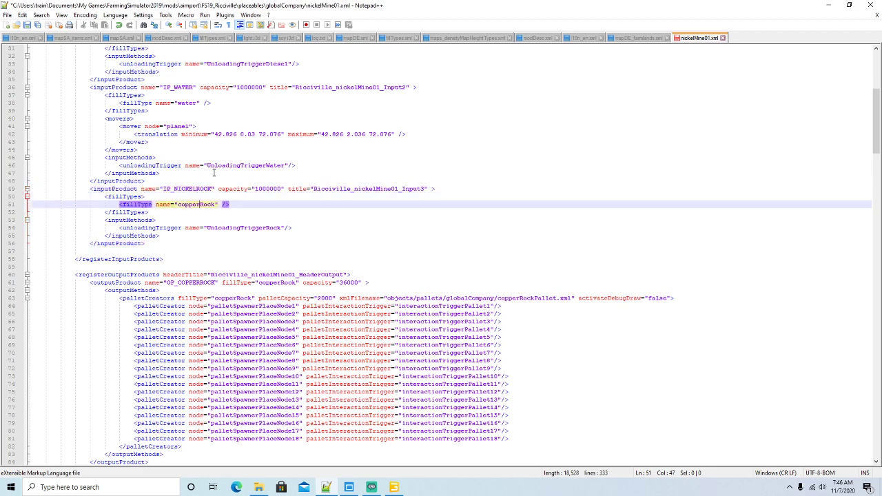
pyautogui.press('BackSpace')
pyautogui.press('BackSpace')
pyautogui.press('BackSpace')
pyautogui.press('BackSpace')
pyautogui.write('nickel')
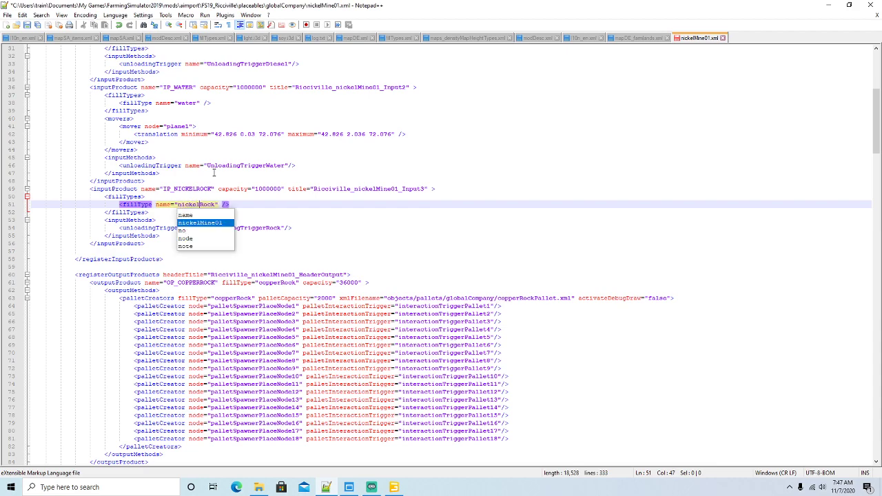
pyautogui.press('Right')
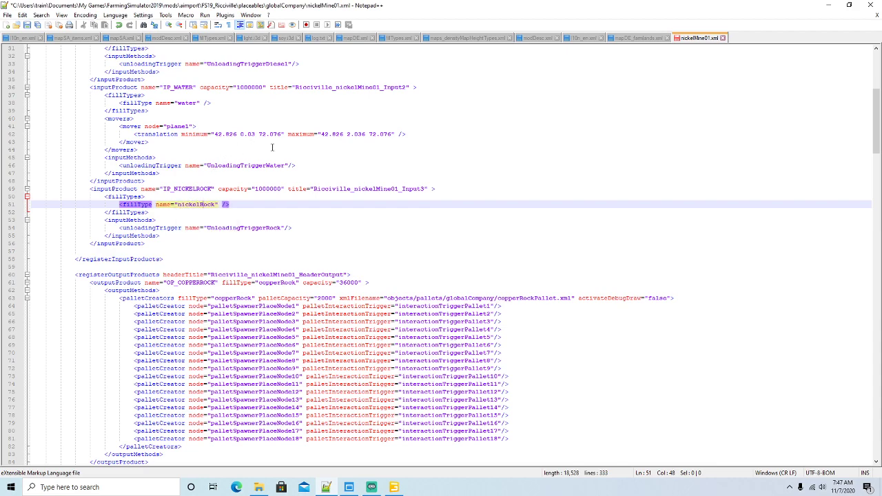
# - Rename the first output product, OP_COPPERROCK, to OP_NICKELROCK
pyautogui.scroll(-4, 265, 136)
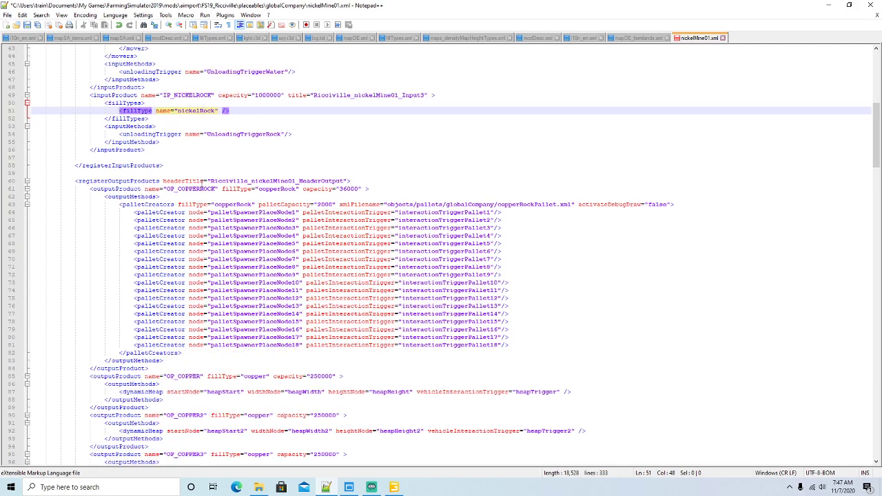
pyautogui.click(200, 189)
pyautogui.press('BackSpace')
pyautogui.press('BackSpace')
pyautogui.press('BackSpace')
pyautogui.press('BackSpace')
pyautogui.press('BackSpace')
pyautogui.press('BackSpace')
pyautogui.write('NICKE')
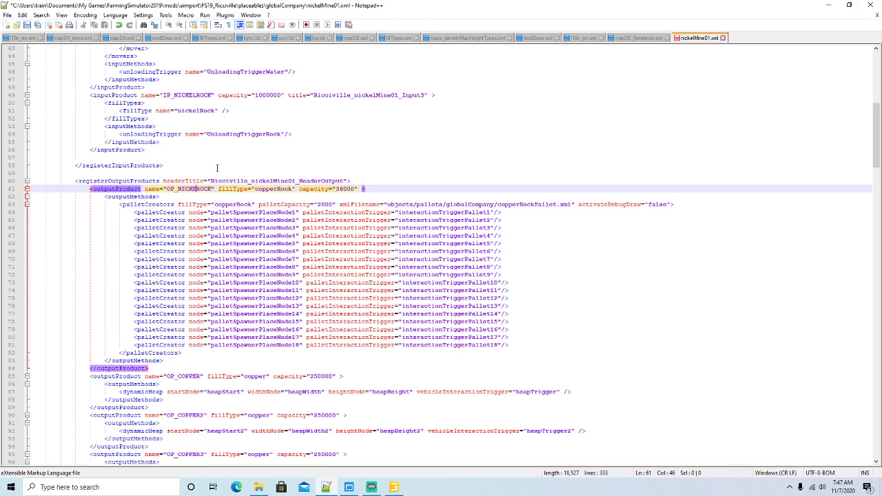
pyautogui.write('L')
# - Set the fillType of the OP_NICKELROCK output product to nickelRock
pyautogui.press('Right')
pyautogui.press('Right')
pyautogui.press('Right')
pyautogui.press('Right')
pyautogui.press('Right')
pyautogui.press('Right')
pyautogui.press('Right')
pyautogui.press('Right')
pyautogui.press('BackSpace')
pyautogui.press('BackSpace')
pyautogui.press('BackSpace')
pyautogui.press('BackSpace')
pyautogui.press('BackSpace')
pyautogui.press('BackSpace')
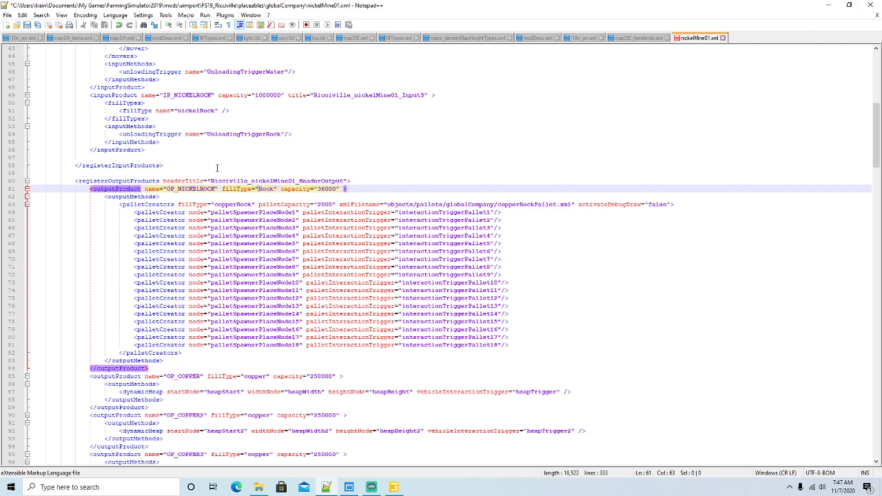
pyautogui.write('nickel')
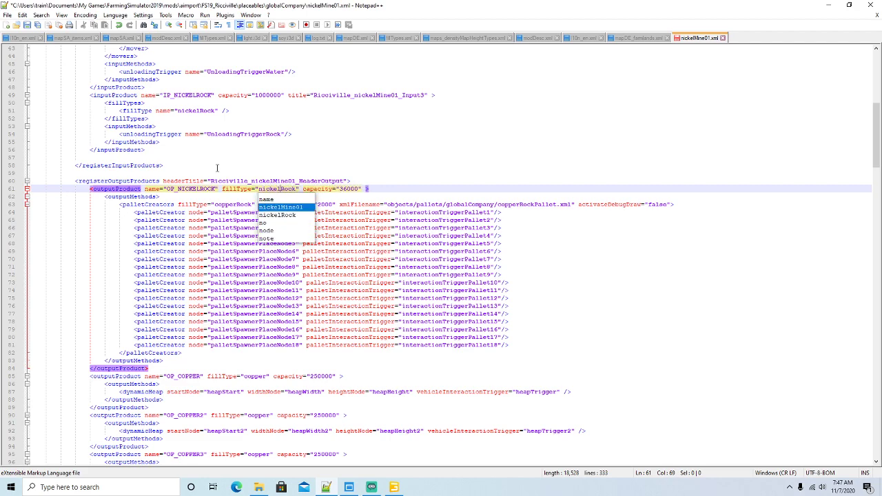
pyautogui.press('Right')
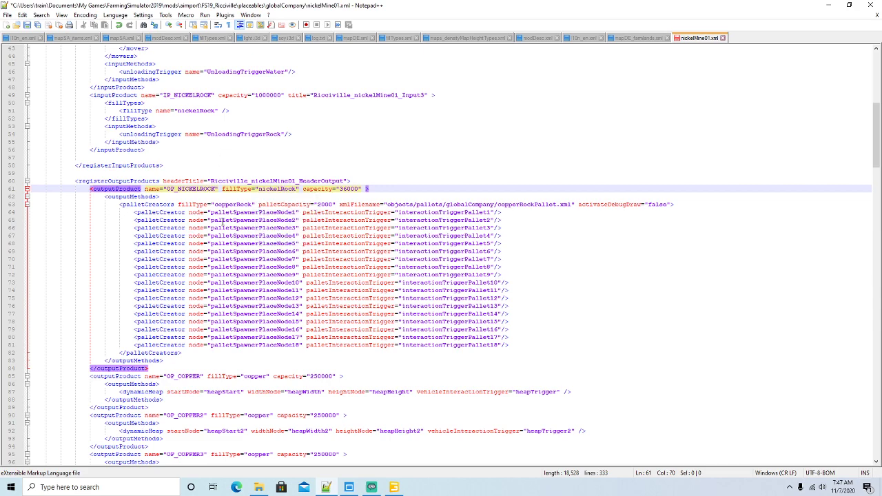
# - Change the fillType of the palletCreators entry under OP_NICKELROCK to nickelRock
pyautogui.click(235, 205)
pyautogui.press('BackSpace')
pyautogui.press('BackSpace')
pyautogui.press('BackSpace')
pyautogui.press('BackSpace')
pyautogui.press('BackSpace')
pyautogui.press('BackSpace')
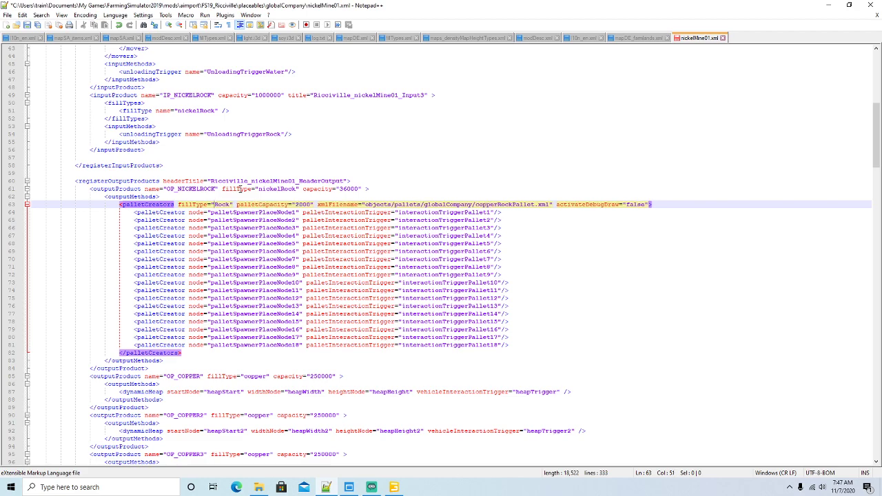
pyautogui.write('nickel')
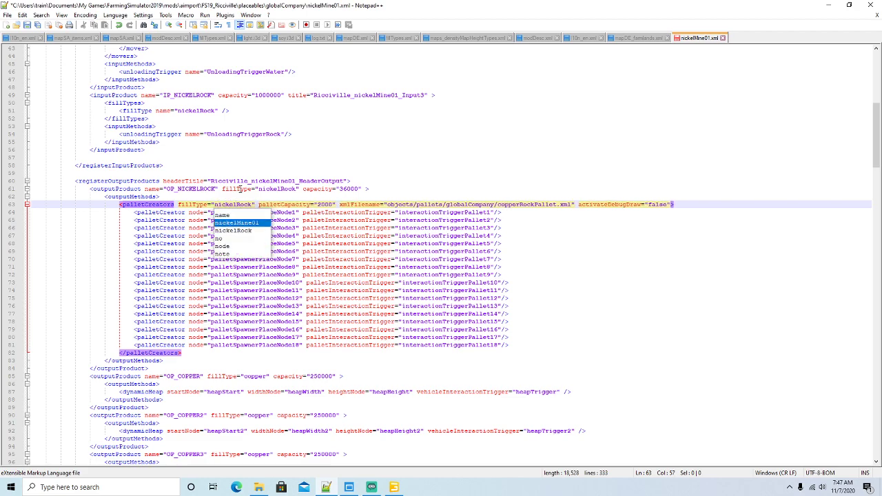
pyautogui.press('Right')
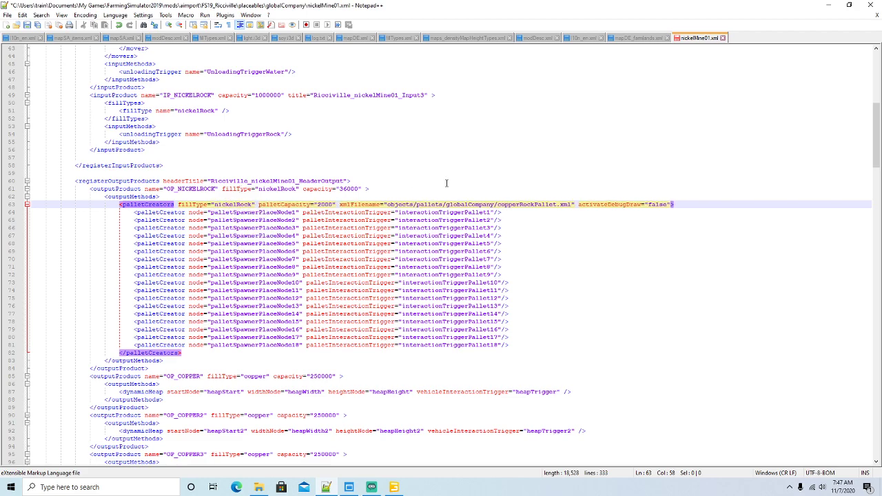
# - Change the xmlFilename of the OP_NICKELROCK pallet creators to objects/pallets/globalCompany/nickelRockPallet.xml
pyautogui.click(520, 204)
pyautogui.press('BackSpace')
pyautogui.press('BackSpace')
pyautogui.press('BackSpace')
pyautogui.press('BackSpace')
pyautogui.press('BackSpace')
pyautogui.press('BackSpace')
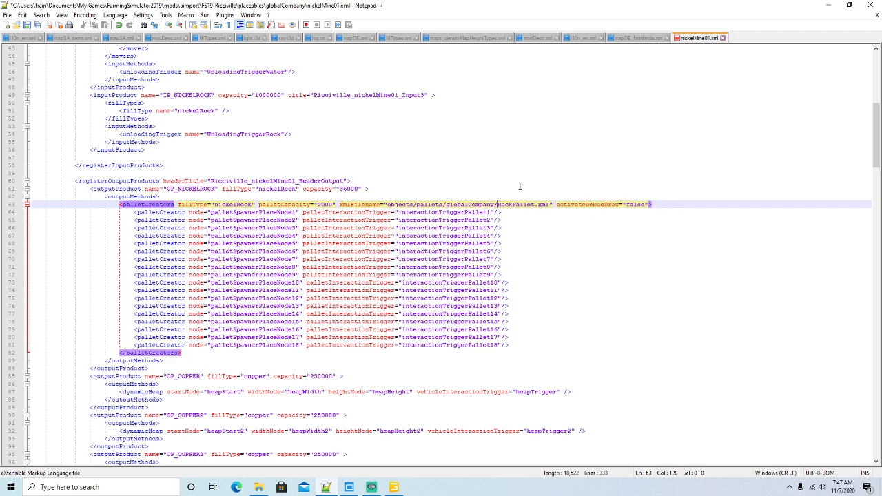
pyautogui.write('nickel')
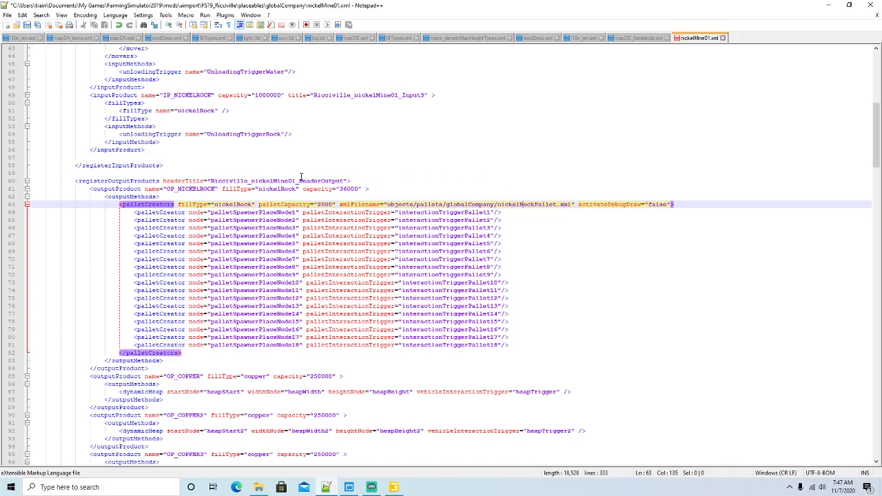
# - Rename the OP_COPPER output product to OP_NICKEL
pyautogui.scroll(-1, 301, 178)
pyautogui.scroll(-3, 271, 180)
pyautogui.scroll(-6, 271, 180)
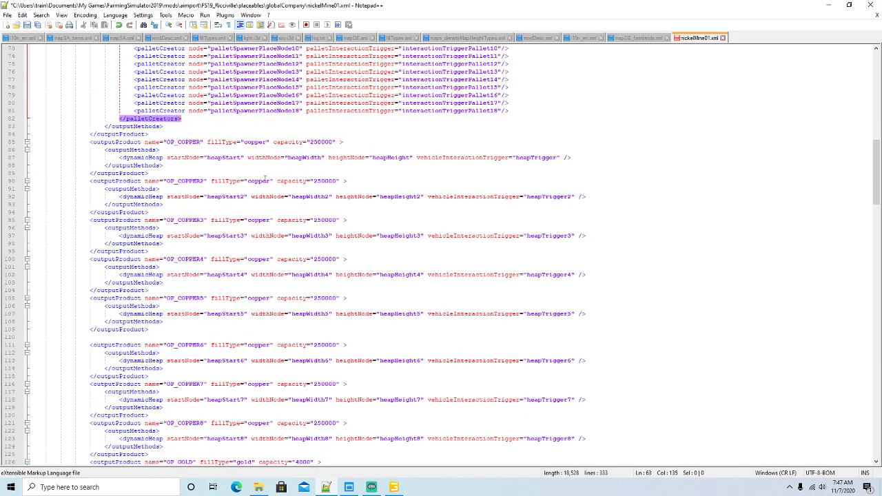
pyautogui.click(201, 142)
pyautogui.press('BackSpace')
pyautogui.press('BackSpace')
pyautogui.press('BackSpace')
pyautogui.press('BackSpace')
pyautogui.press('BackSpace')
pyautogui.press('BackSpace')
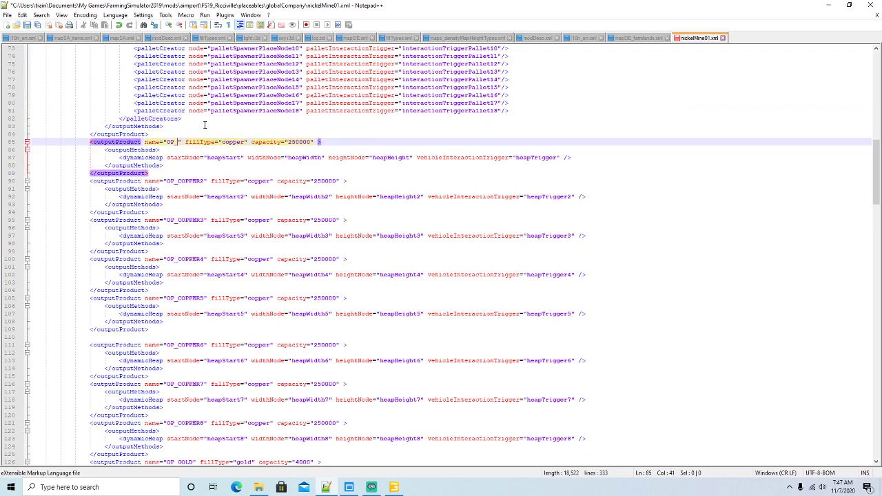
pyautogui.write('NICKE')
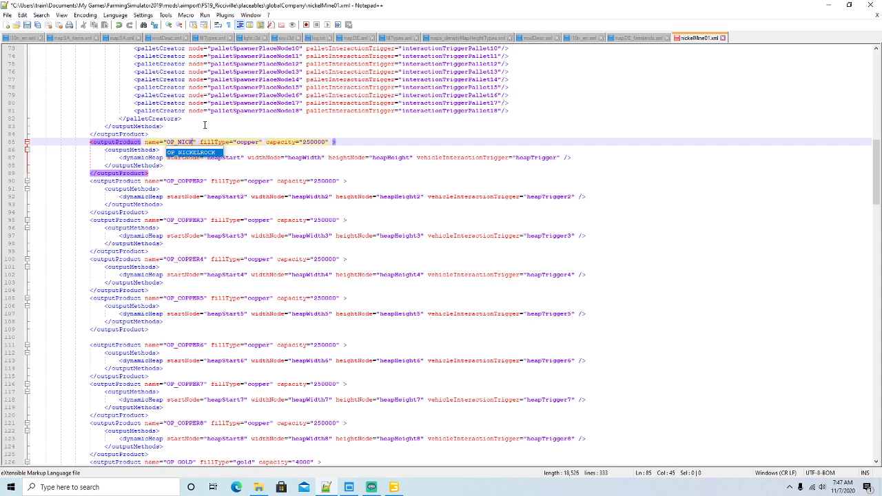
pyautogui.write('L')
# - Set the fillType of the OP_NICKEL output product to nickel
pyautogui.press('Right')
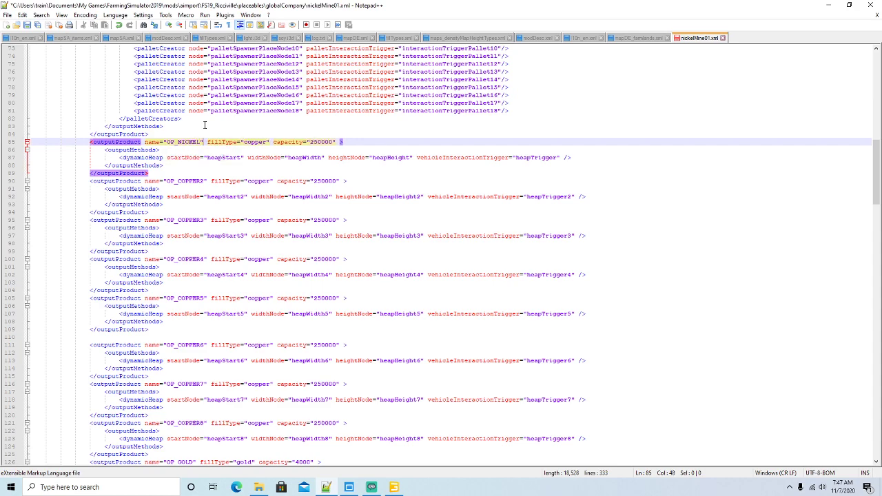
pyautogui.press('Right')
pyautogui.press('Right')
pyautogui.press('Right')
pyautogui.press('Right')
pyautogui.press('Right')
pyautogui.press('Right')
pyautogui.press('Right')
pyautogui.press('Right')
pyautogui.press('Right')
pyautogui.press('Right')
pyautogui.press('Right')
pyautogui.press('Right')
pyautogui.press('BackSpace')
pyautogui.press('BackSpace')
pyautogui.press('BackSpace')
pyautogui.press('BackSpace')
pyautogui.press('BackSpace')
pyautogui.press('BackSpace')
pyautogui.write('nickel')
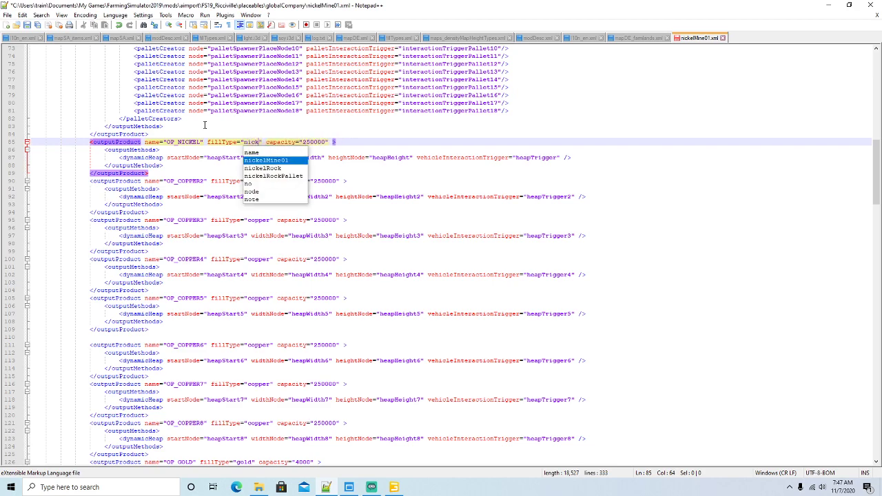
pyautogui.press('Right')
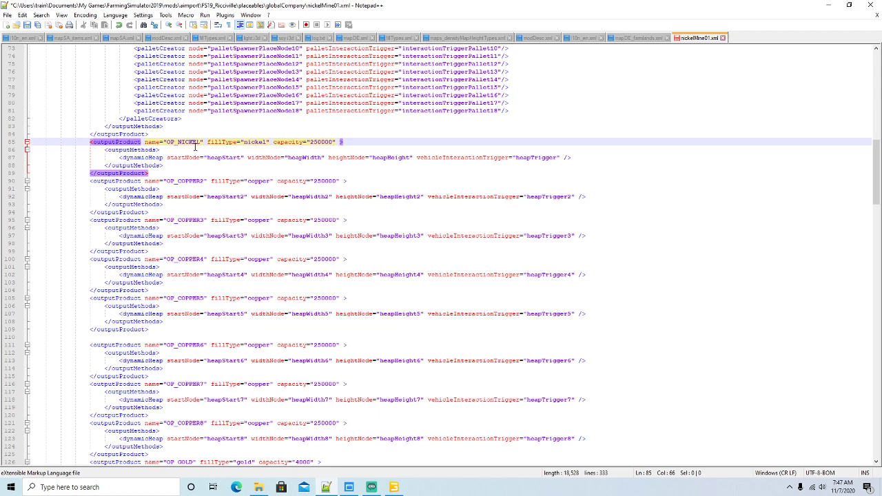
# - Rename the OP_COPPER2 output product to OP_NICKEL2
pyautogui.click(201, 182)
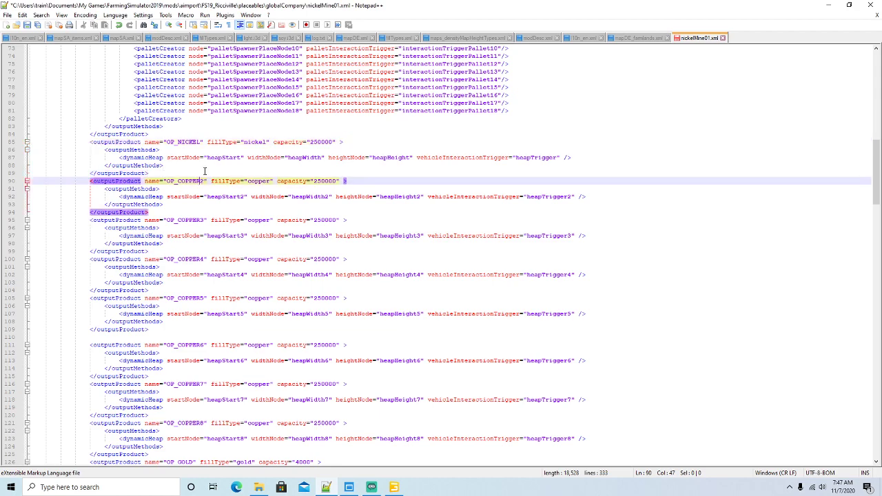
pyautogui.press('BackSpace')
pyautogui.press('BackSpace')
pyautogui.press('BackSpace')
pyautogui.press('BackSpace')
pyautogui.press('BackSpace')
pyautogui.press('BackSpace')
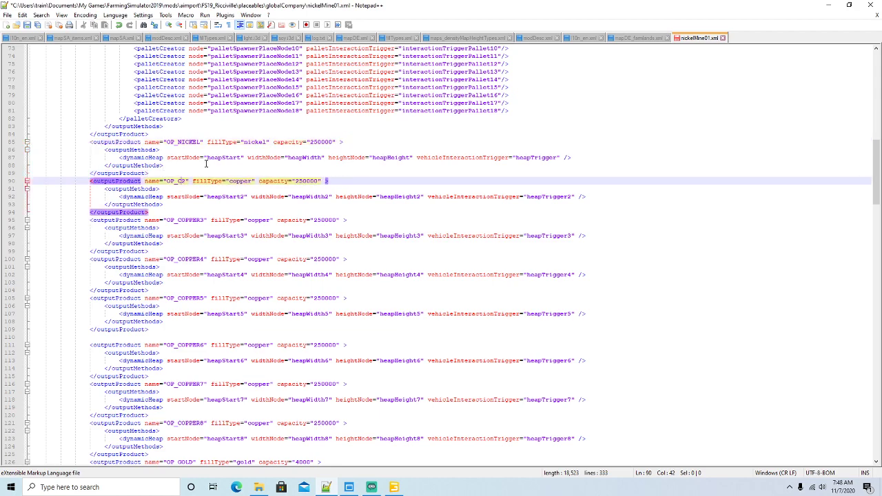
pyautogui.write('NICK')
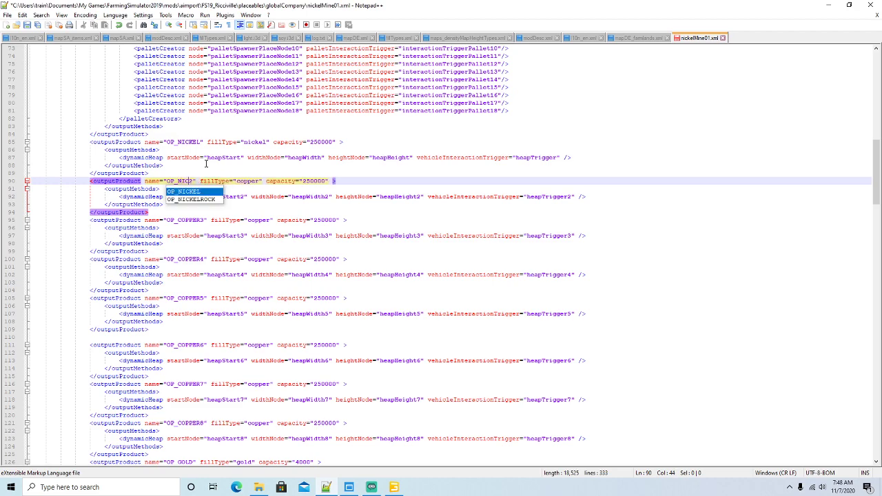
pyautogui.write('EL')
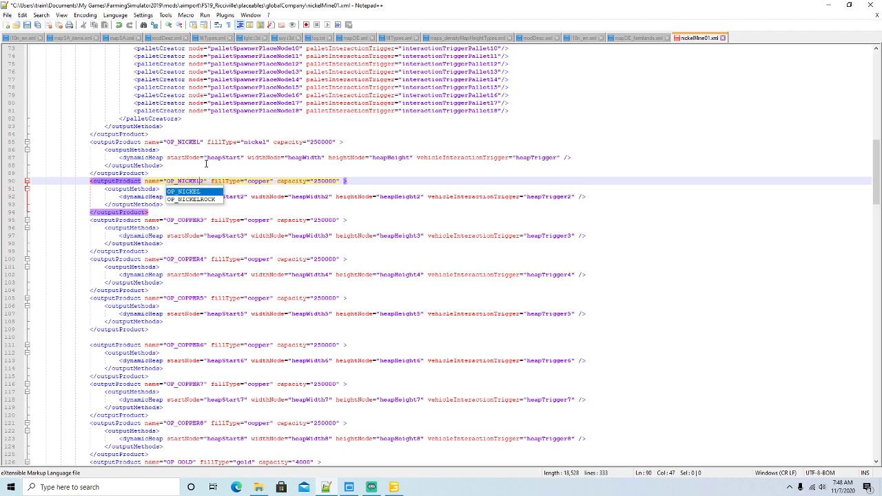
# - Set the fillType of the OP_NICKEL2 output product to nickel
pyautogui.press('Right')
pyautogui.press('Right')
pyautogui.press('Right')
pyautogui.press('Right')
pyautogui.press('Right')
pyautogui.press('Right')
pyautogui.press('Right')
pyautogui.press('Right')
pyautogui.press('Right')
pyautogui.press('Right')
pyautogui.press('Right')
pyautogui.press('Right')
pyautogui.press('Right')
pyautogui.press('Right')
pyautogui.press('Right')
pyautogui.press('Right')
pyautogui.press('Right')
pyautogui.press('Right')
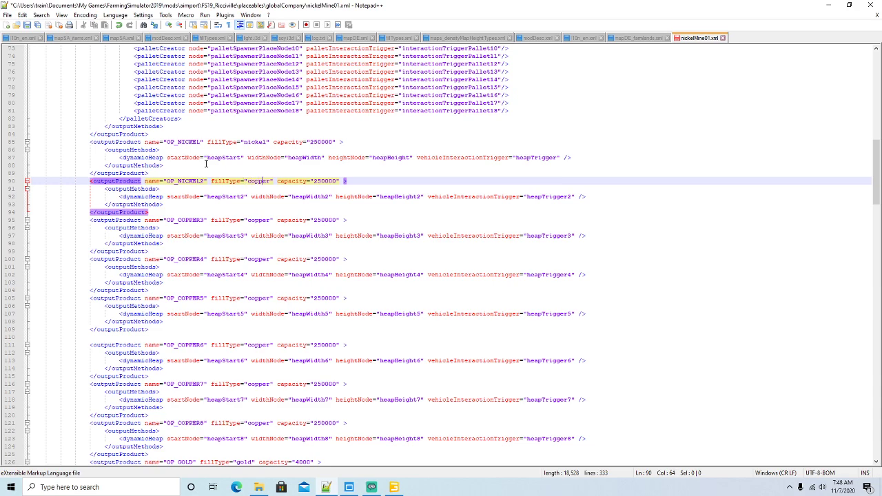
pyautogui.press('BackSpace')
pyautogui.press('BackSpace')
pyautogui.press('BackSpace')
pyautogui.press('BackSpace')
pyautogui.press('BackSpace')
pyautogui.press('BackSpace')
pyautogui.write('nickel')
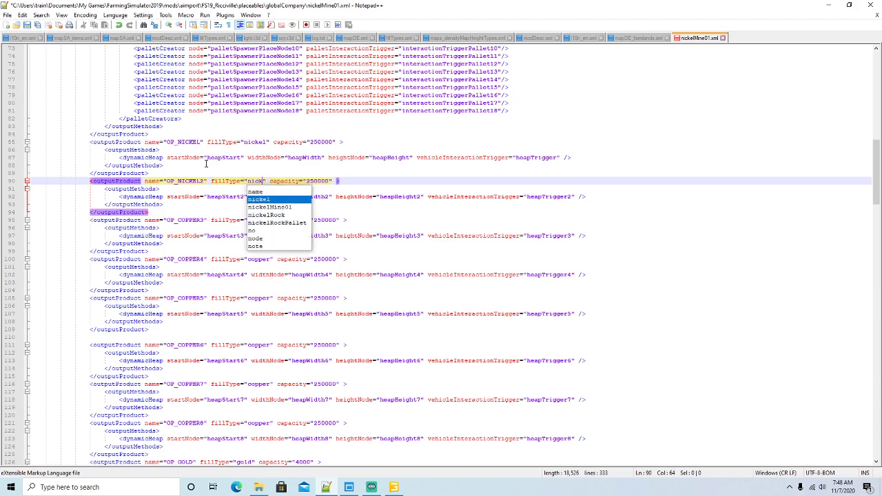
pyautogui.press('Right')
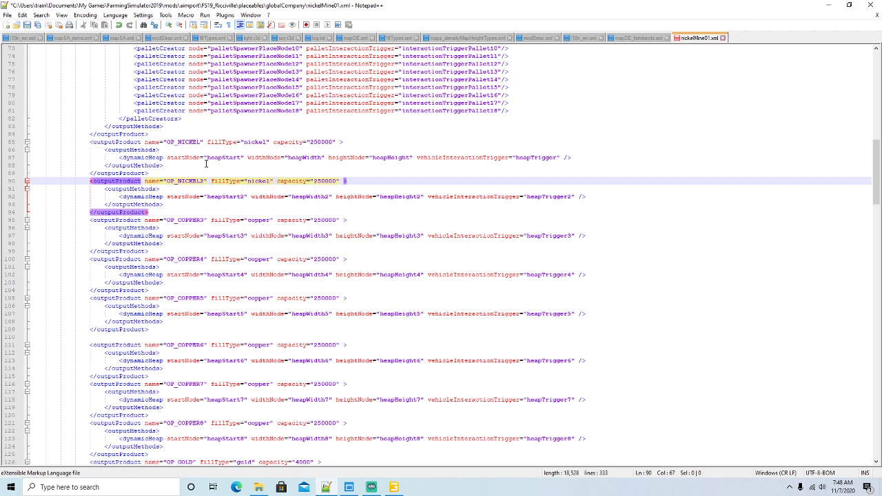
# - Rename the OP_COPPER3 output product to OP_NICKEL3
pyautogui.click(201, 218)
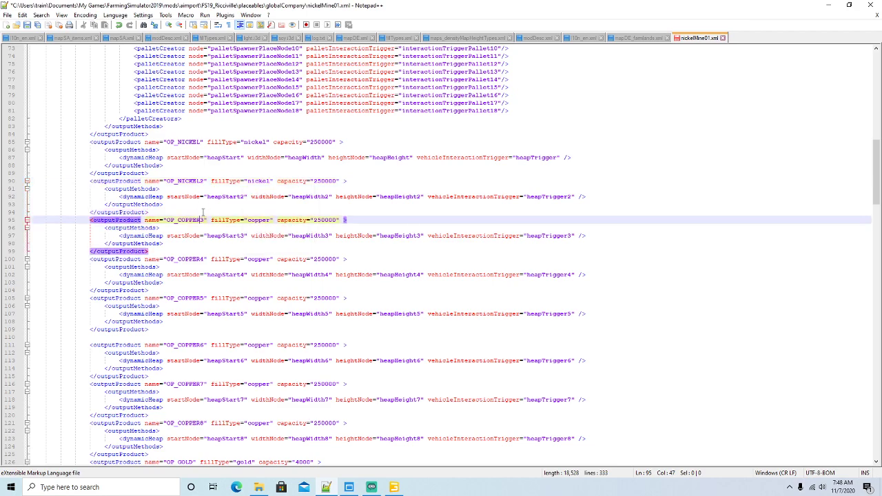
pyautogui.press('BackSpace')
pyautogui.press('BackSpace')
pyautogui.press('BackSpace')
pyautogui.press('BackSpace')
pyautogui.press('BackSpace')
pyautogui.press('BackSpace')
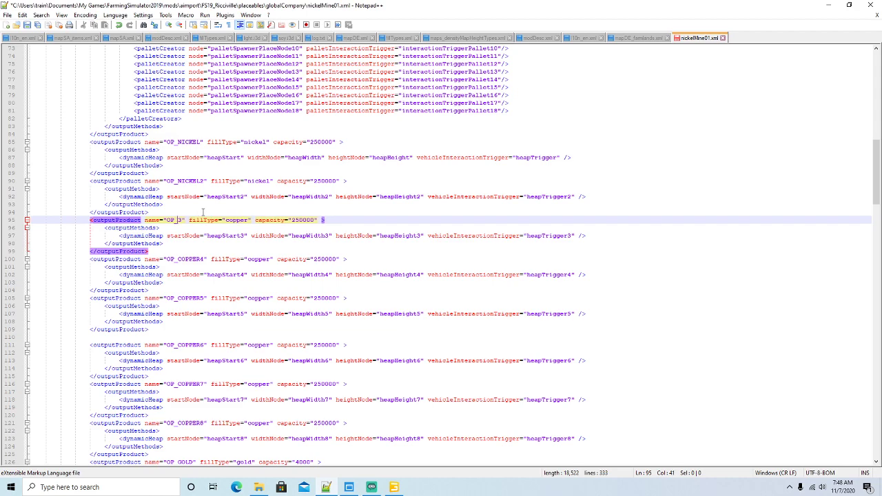
pyautogui.write('NICKEL')
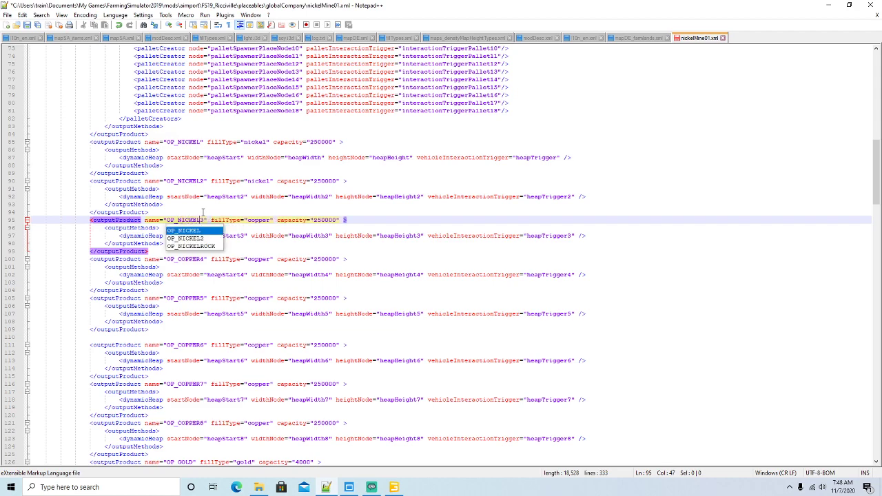
# - Set the fillType of the OP_NICKEL3 output product to nickel
pyautogui.press('Right')
pyautogui.press('Right')
pyautogui.press('Right')
pyautogui.press('Right')
pyautogui.press('Right')
pyautogui.press('Right')
pyautogui.press('Right')
pyautogui.press('Right')
pyautogui.press('Right')
pyautogui.press('Right')
pyautogui.press('Right')
pyautogui.press('Right')
pyautogui.press('Right')
pyautogui.press('Right')
pyautogui.press('Right')
pyautogui.press('Right')
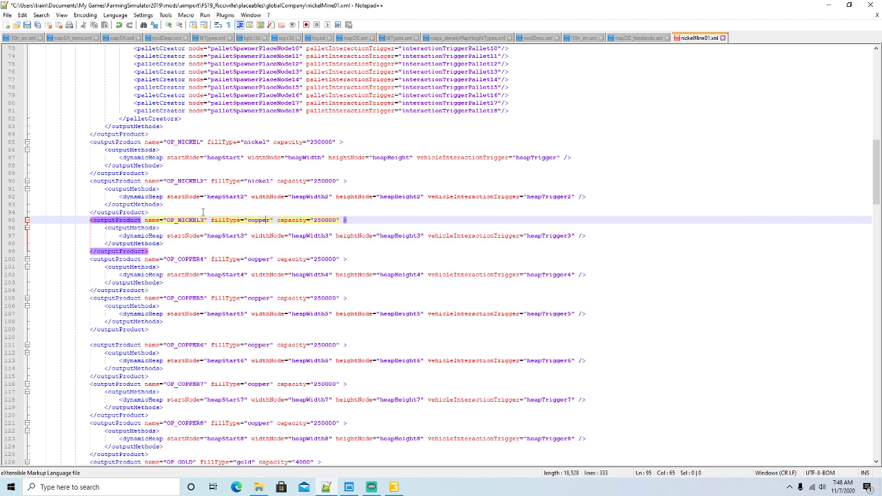
pyautogui.press('BackSpace')
pyautogui.press('BackSpace')
pyautogui.press('BackSpace')
pyautogui.press('BackSpace')
pyautogui.press('BackSpace')
pyautogui.press('BackSpace')
pyautogui.write('nickel')
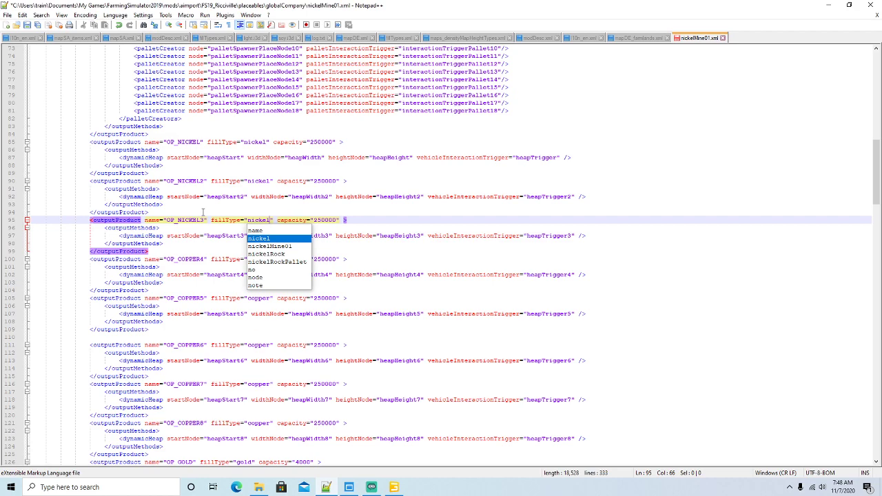
pyautogui.press('Right')
# - Rename the OP_COPPER4 output product to OP_NICKEL4
pyautogui.scroll(-1, 202, 224)
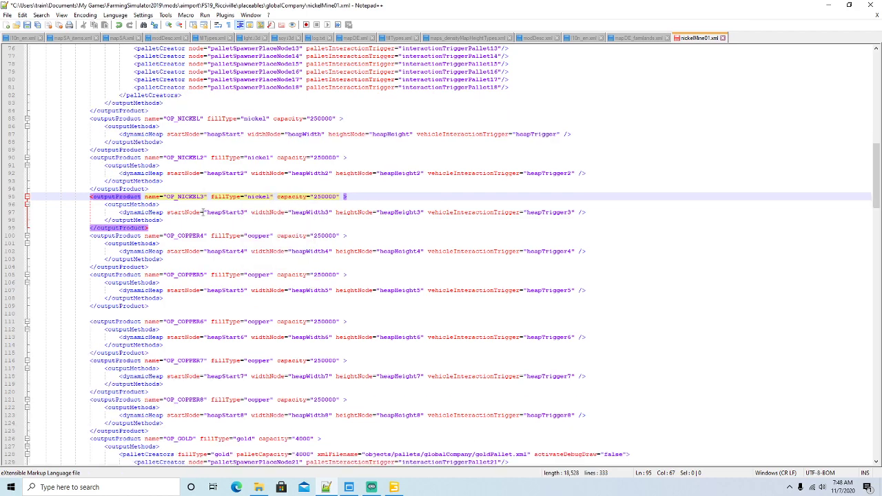
pyautogui.click(202, 235)
pyautogui.press('BackSpace')
pyautogui.press('BackSpace')
pyautogui.press('BackSpace')
pyautogui.press('BackSpace')
pyautogui.press('BackSpace')
pyautogui.press('BackSpace')
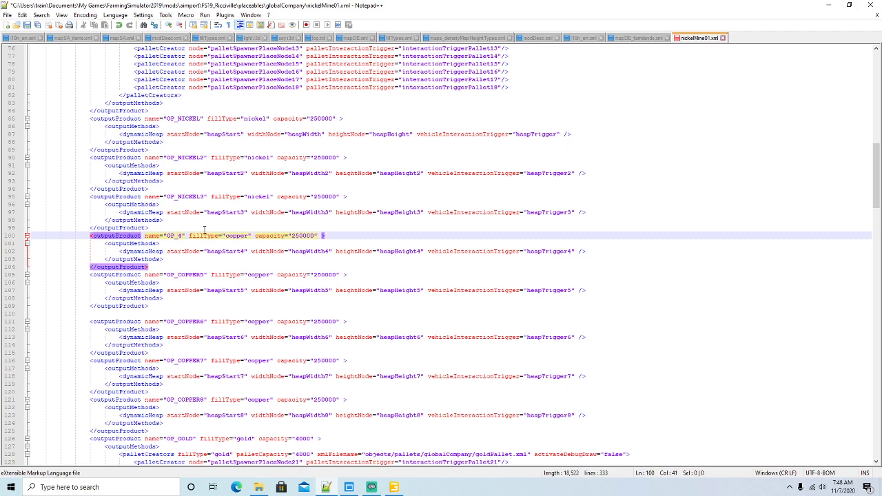
pyautogui.write('NICKEL')
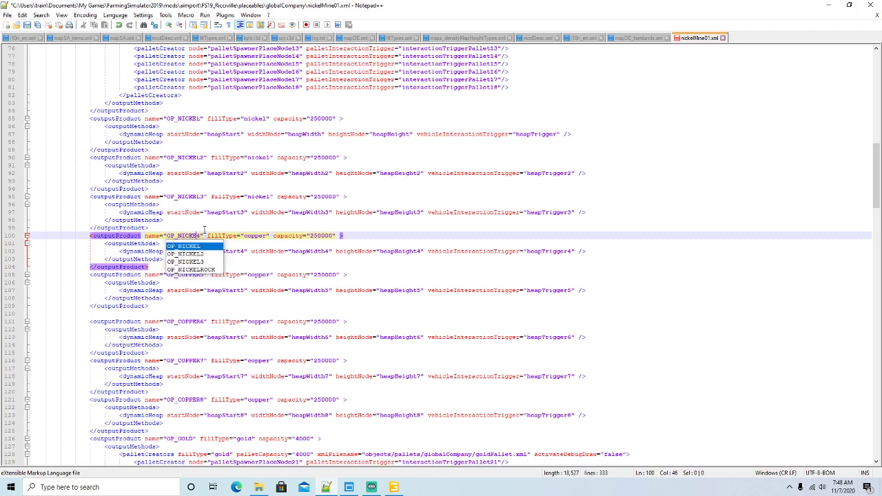
# - Set the fillType of the OP_NICKEL4 output product to nickel
pyautogui.press('Right')
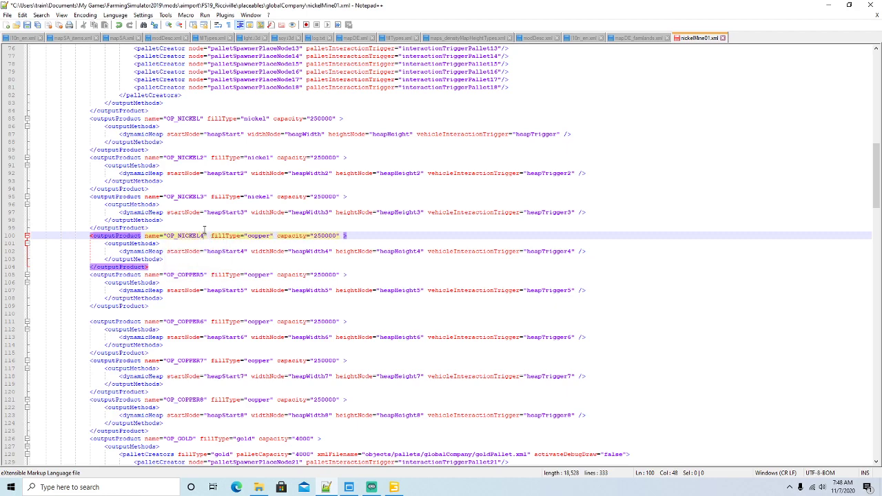
pyautogui.press('BackSpace')
pyautogui.press('BackSpace')
pyautogui.press('BackSpace')
pyautogui.press('BackSpace')
pyautogui.press('BackSpace')
pyautogui.press('BackSpace')
pyautogui.write('nickel')
pyautogui.press('Right')
# - Rename the OP_COPPER5 output product to OP_NICKEL5
pyautogui.scroll(-1, 204, 231)
pyautogui.click(200, 251)
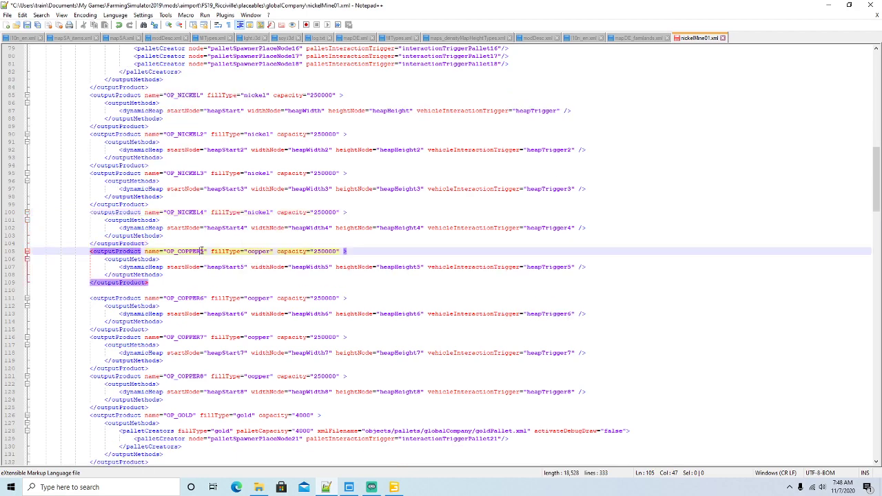
pyautogui.press('BackSpace')
pyautogui.press('BackSpace')
pyautogui.press('BackSpace')
pyautogui.press('BackSpace')
pyautogui.press('BackSpace')
pyautogui.press('BackSpace')
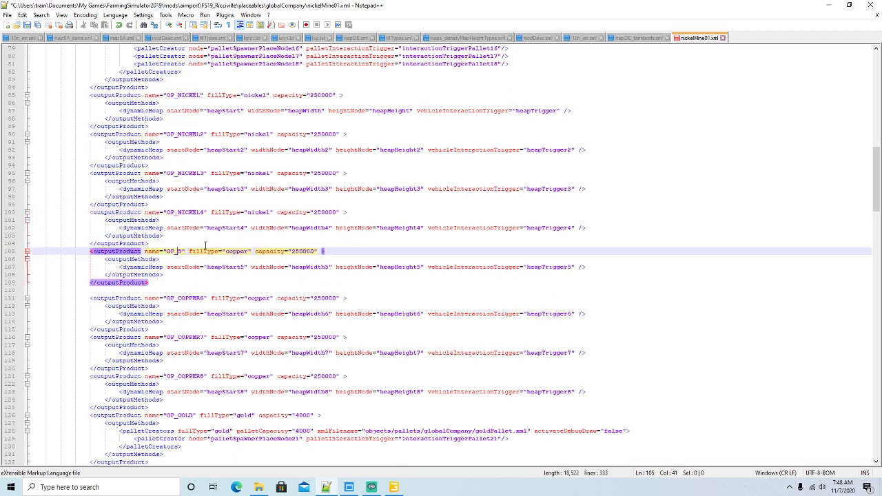
pyautogui.write('NICKE')
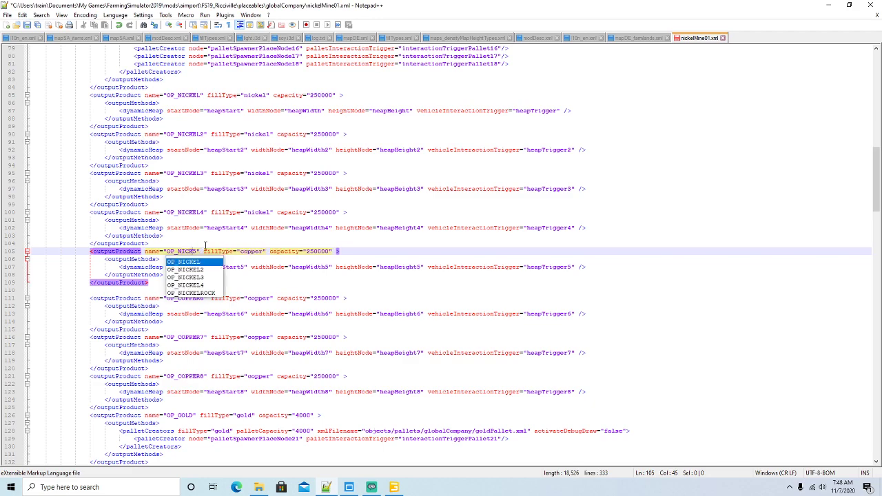
pyautogui.write('L')
# - Set the fillType of the OP_NICKEL5 output product to nickel
pyautogui.press('Right')
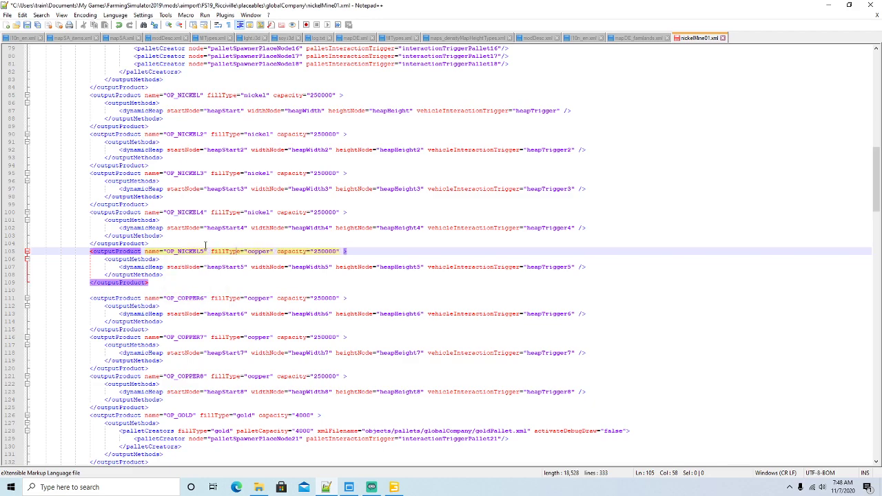
pyautogui.press('Right')
pyautogui.press('Right')
pyautogui.press('BackSpace')
pyautogui.press('BackSpace')
pyautogui.press('BackSpace')
pyautogui.press('BackSpace')
pyautogui.press('BackSpace')
pyautogui.press('BackSpace')
pyautogui.write('nickel')
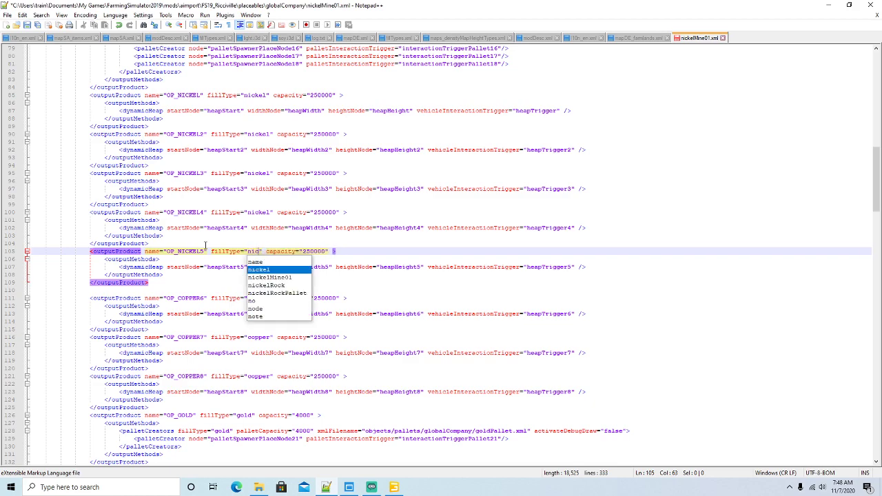
pyautogui.press('Right')
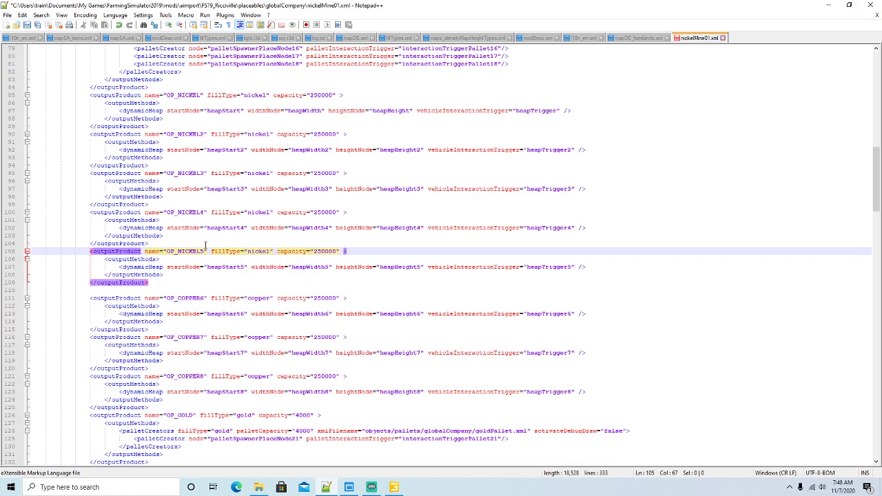
# - Rename the OP_COPPER6 output product to OP_NICKEL6
pyautogui.scroll(-3, 205, 245)
pyautogui.click(201, 227)
pyautogui.press('BackSpace')
pyautogui.press('BackSpace')
pyautogui.press('BackSpace')
pyautogui.press('BackSpace')
pyautogui.press('BackSpace')
pyautogui.press('BackSpace')
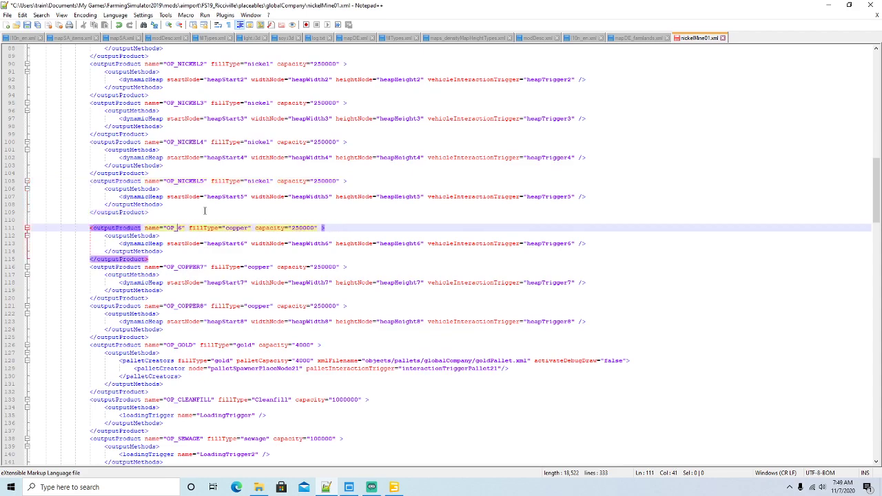
pyautogui.write('NICKEL')
# - Set the fillType of the OP_NICKEL6 output product to nickel
pyautogui.press('Right')
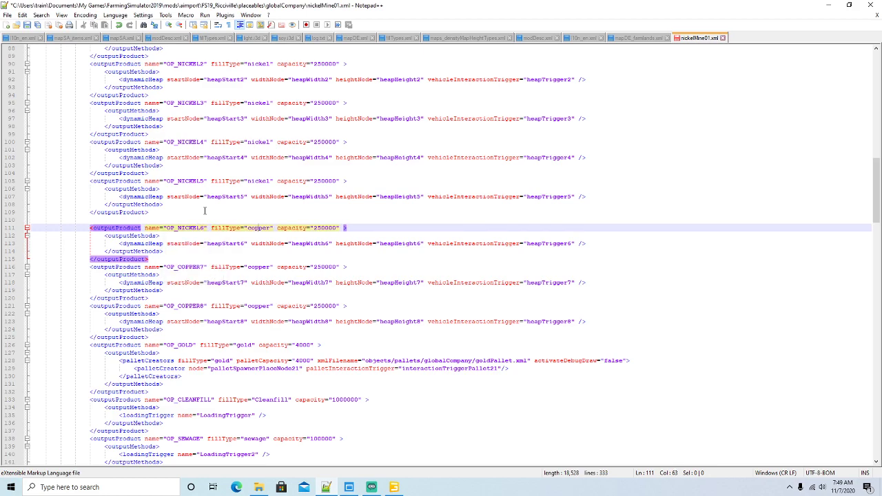
pyautogui.press('BackSpace')
pyautogui.press('BackSpace')
pyautogui.press('BackSpace')
pyautogui.press('BackSpace')
pyautogui.press('BackSpace')
pyautogui.press('BackSpace')
pyautogui.write('nickel')
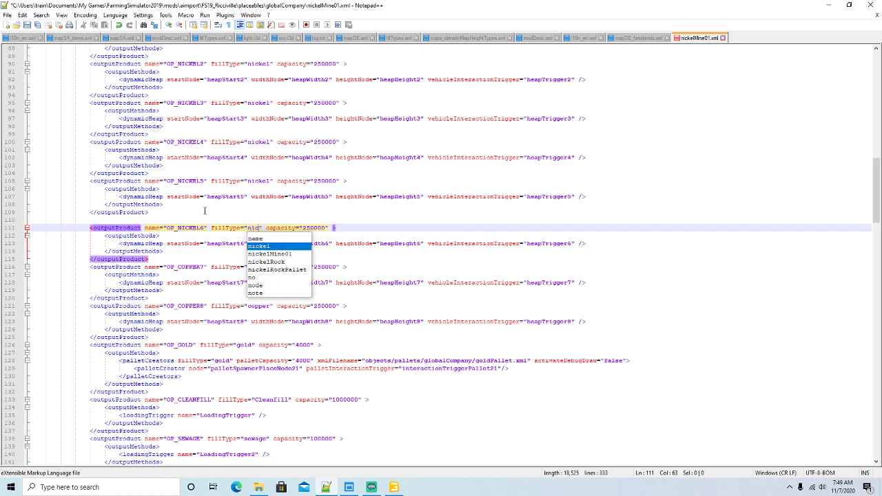
pyautogui.press('Escape')
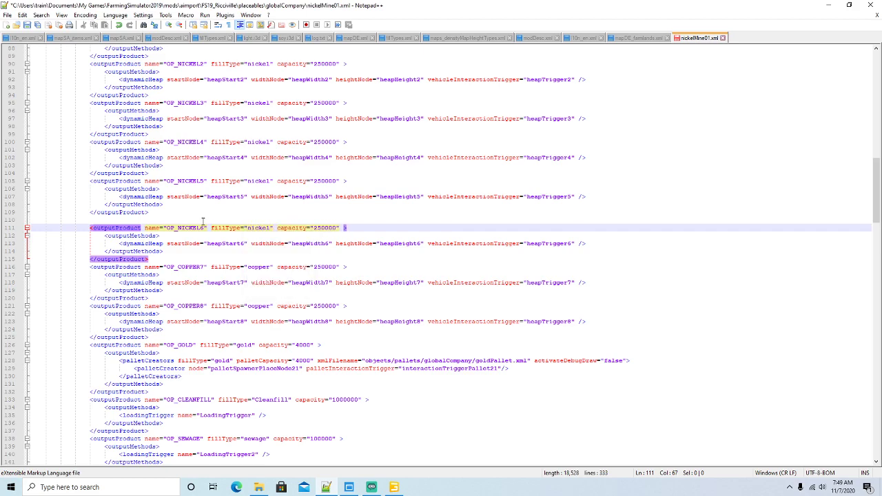
# - Rename the OP_COPPER7 output product to OP_NICKEL7
pyautogui.click(200, 267)
pyautogui.press('BackSpace')
pyautogui.press('BackSpace')
pyautogui.press('BackSpace')
pyautogui.press('BackSpace')
pyautogui.press('BackSpace')
pyautogui.press('BackSpace')
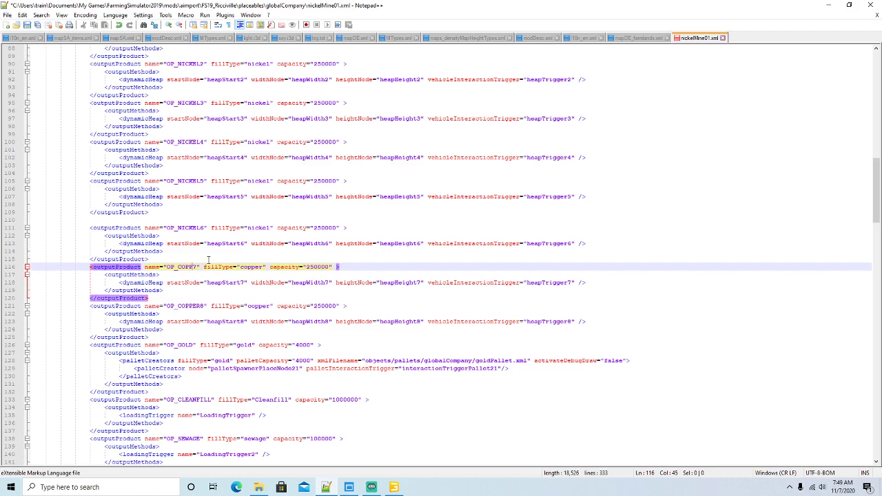
pyautogui.write('NICKEL')
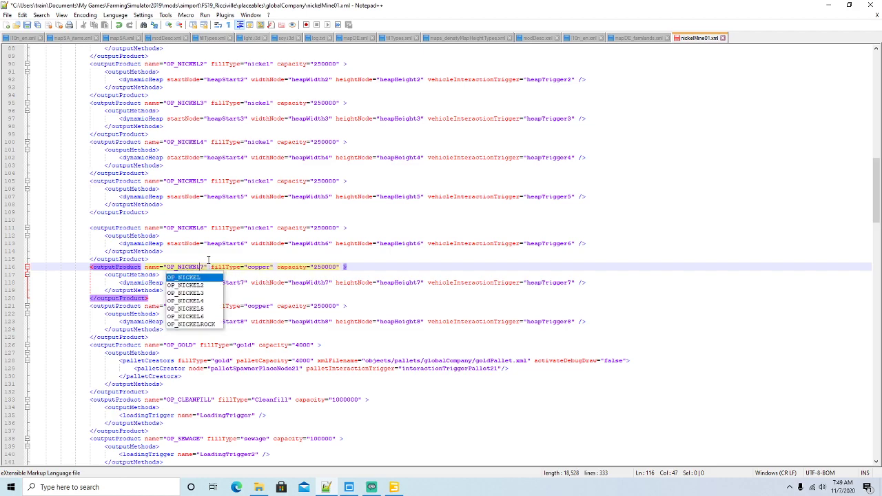
pyautogui.press('Return')
# - Set the fillType of the OP_NICKEL7 output product to nickel
pyautogui.press('Right')
pyautogui.press('Right')
pyautogui.press('Right')
pyautogui.press('Right')
pyautogui.press('Right')
pyautogui.press('Right')
pyautogui.press('Right')
pyautogui.press('Right')
pyautogui.press('Right')
pyautogui.press('Right')
pyautogui.press('BackSpace')
pyautogui.press('BackSpace')
pyautogui.press('BackSpace')
pyautogui.press('BackSpace')
pyautogui.press('BackSpace')
pyautogui.press('BackSpace')
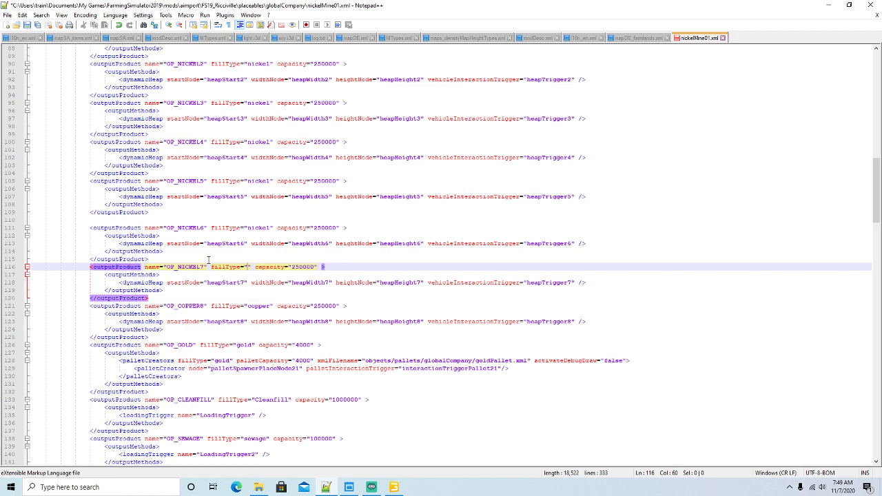
pyautogui.write('nickel')
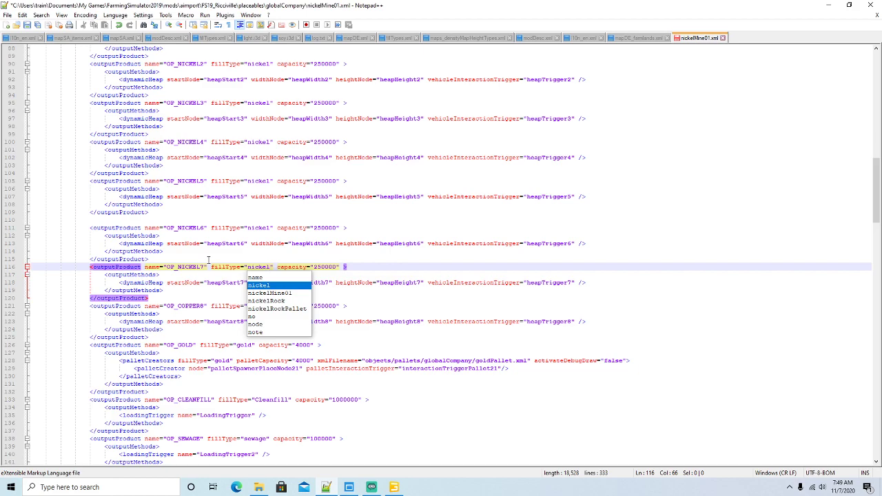
pyautogui.press('Right')
# - Rename the OP_COPPER8 output product to OP_NICKEL8
pyautogui.scroll(-2, 208, 260)
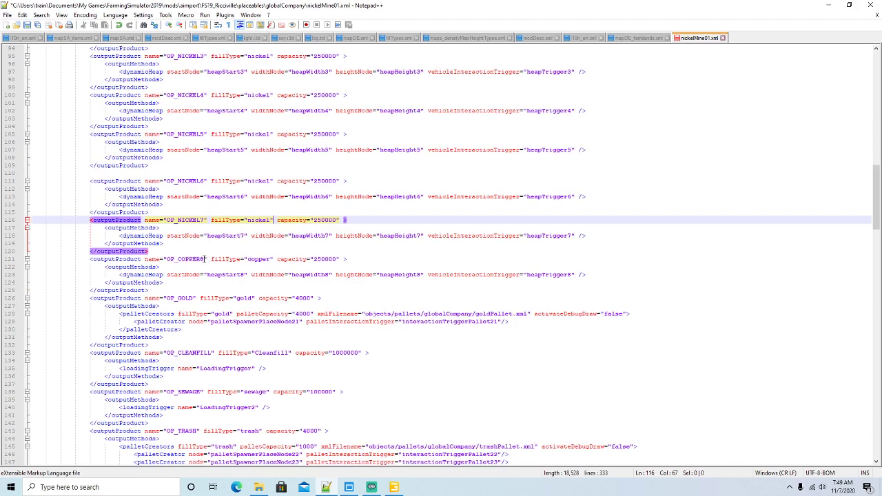
pyautogui.click(200, 259)
pyautogui.press('BackSpace')
pyautogui.press('BackSpace')
pyautogui.press('BackSpace')
pyautogui.press('BackSpace')
pyautogui.press('BackSpace')
pyautogui.press('BackSpace')
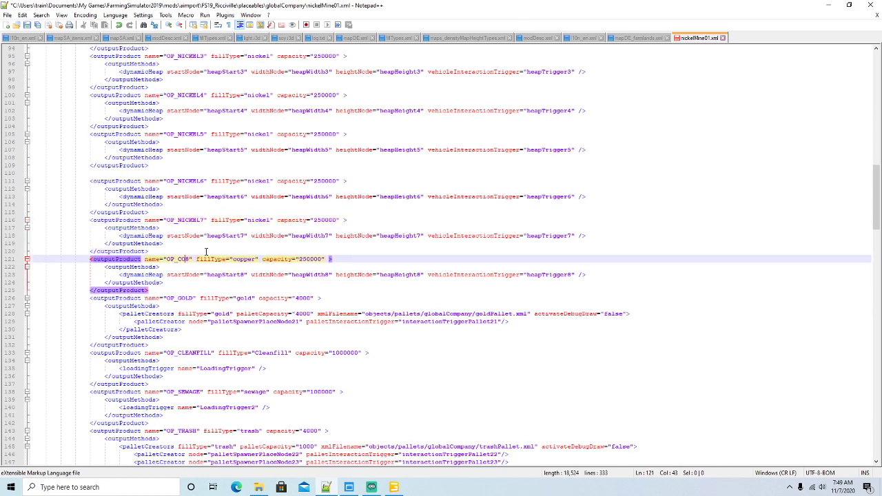
pyautogui.write('NIC')
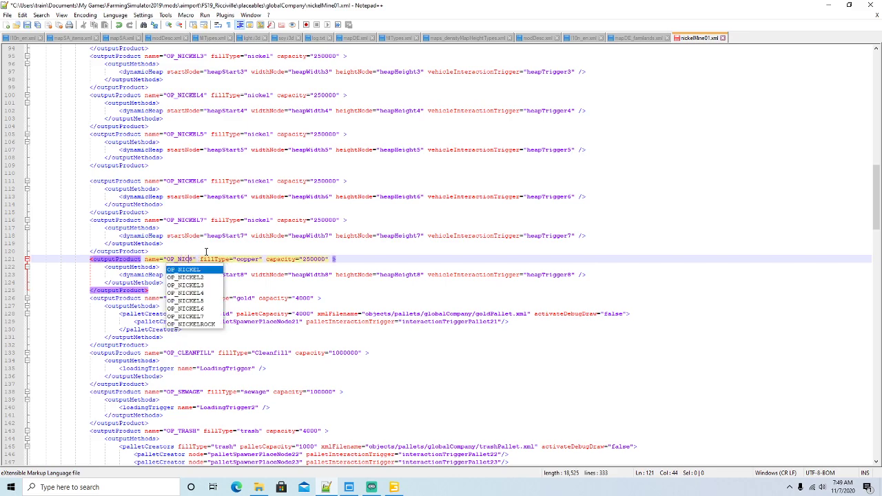
pyautogui.write('KEL')
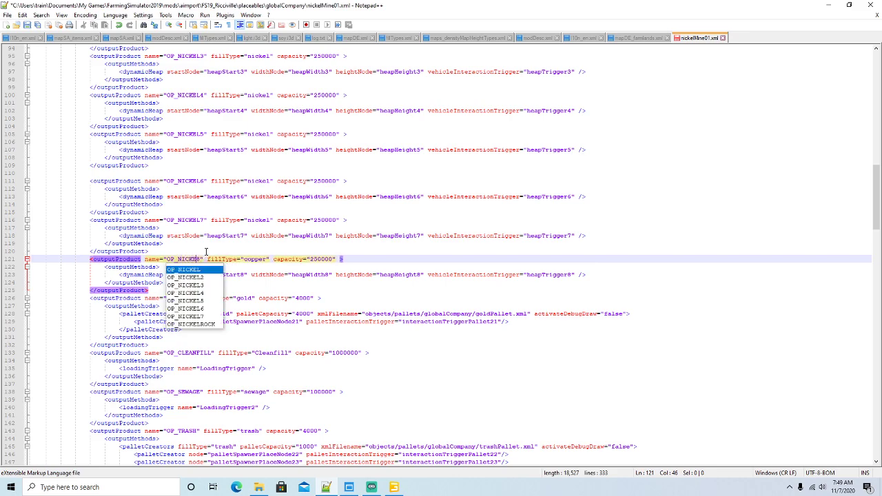
# - Set the fillType of the OP_NICKEL8 output product to nickel
pyautogui.press('Right')
pyautogui.press('Right')
pyautogui.press('Right')
pyautogui.press('Right')
pyautogui.press('Right')
pyautogui.press('Right')
pyautogui.press('Right')
pyautogui.press('Right')
pyautogui.press('Right')
pyautogui.press('Right')
pyautogui.press('Right')
pyautogui.press('Right')
pyautogui.press('Right')
pyautogui.press('Right')
pyautogui.press('Right')
pyautogui.press('Right')
pyautogui.press('Right')
pyautogui.press('Right')
pyautogui.press('Right')
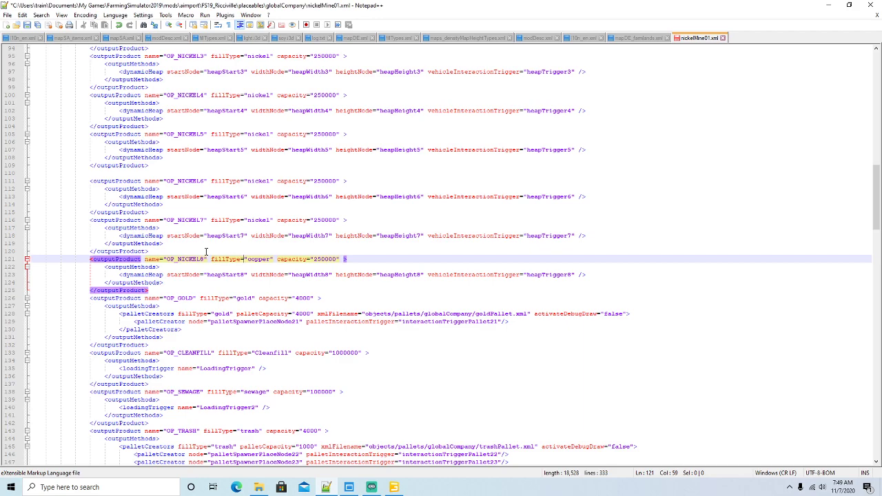
pyautogui.press('BackSpace')
pyautogui.press('BackSpace')
pyautogui.press('BackSpace')
pyautogui.press('BackSpace')
pyautogui.press('BackSpace')
pyautogui.press('BackSpace')
pyautogui.write('nickel')
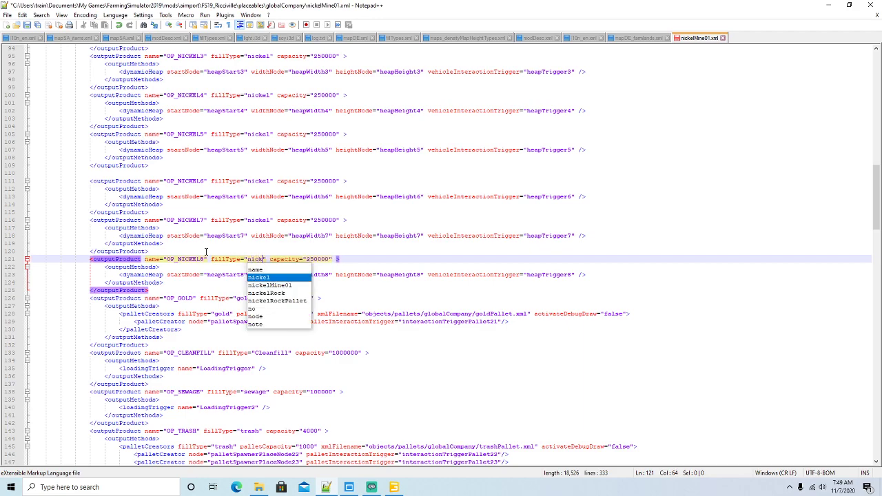
pyautogui.press('Right')
# - Check the gold, cleanfill, sewage and trash output products and save nickelMine01.xml
pyautogui.scroll(-5, 143, 212)
pyautogui.click(124, 182)
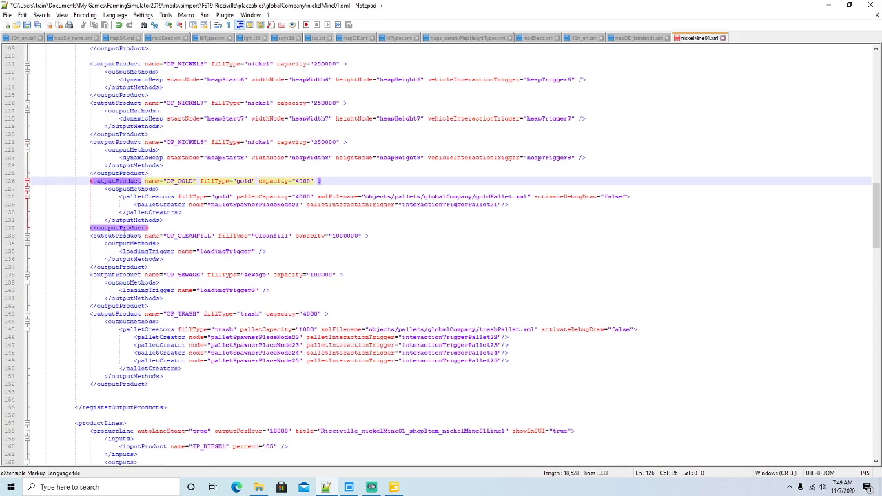
pyautogui.click(124, 235)
pyautogui.click(123, 275)
pyautogui.click(127, 313)
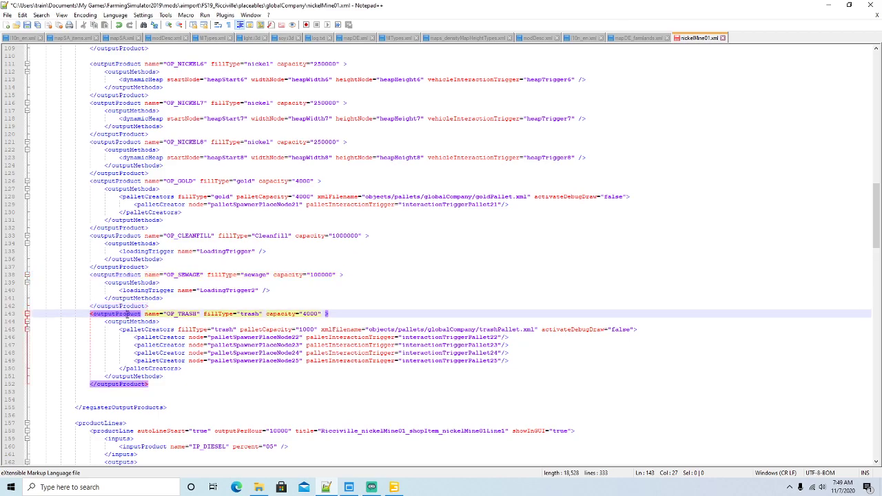
pyautogui.scroll(-2, 310, 217)
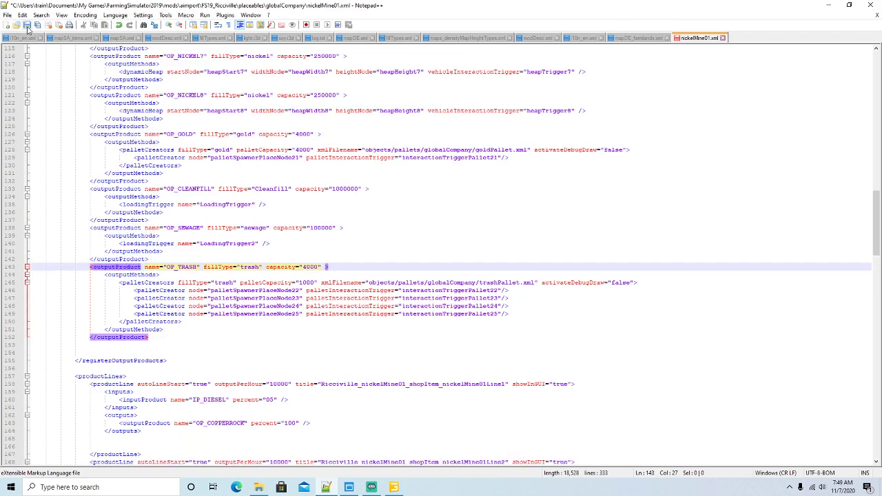
# - Rename the output product of the nickelMine01Line1 product line from OP_COPPERROCK to OP_NICKELROCK
pyautogui.scroll(-3, 276, 181)
pyautogui.scroll(-7, 276, 182)
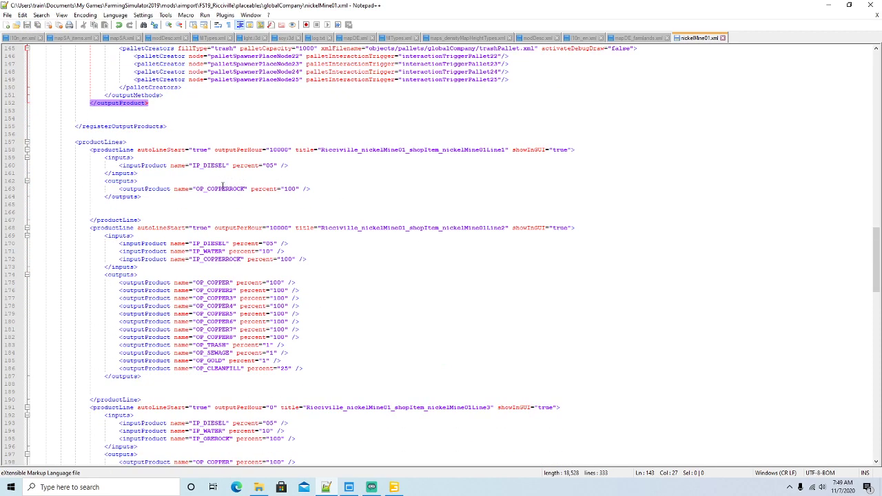
pyautogui.click(229, 188)
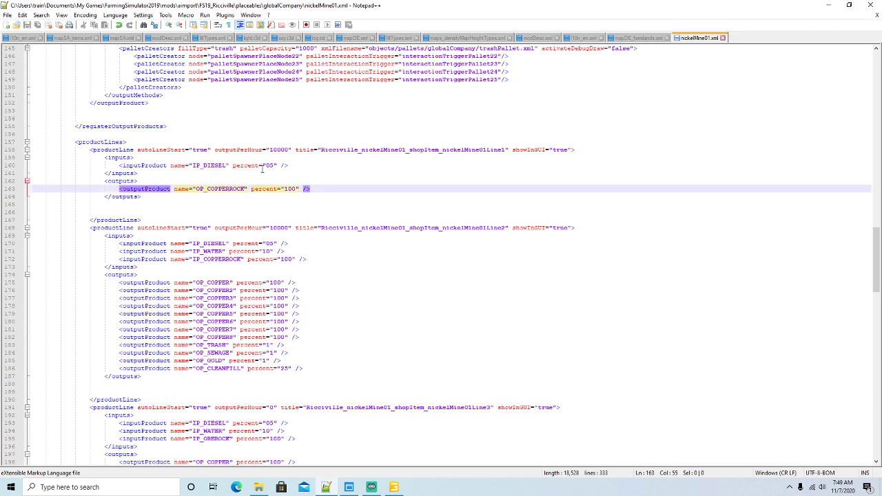
pyautogui.press('BackSpace')
pyautogui.press('BackSpace')
pyautogui.press('BackSpace')
pyautogui.press('BackSpace')
pyautogui.press('BackSpace')
pyautogui.press('BackSpace')
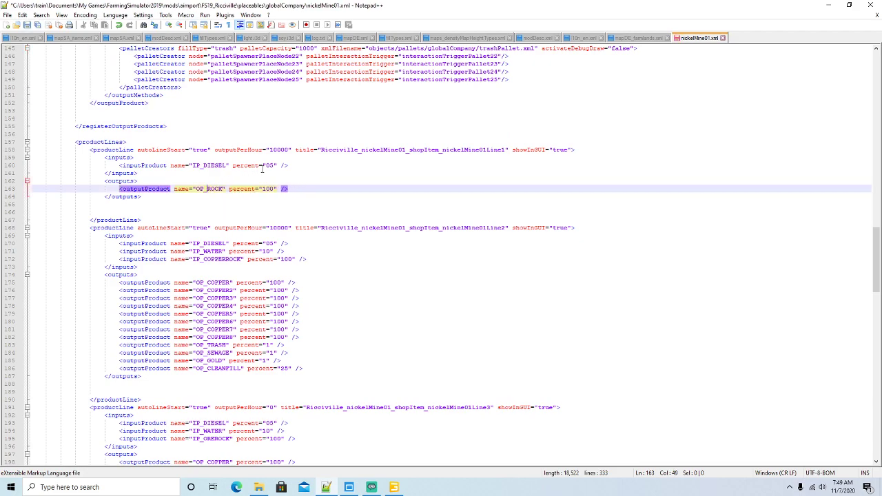
pyautogui.write('NICKE')
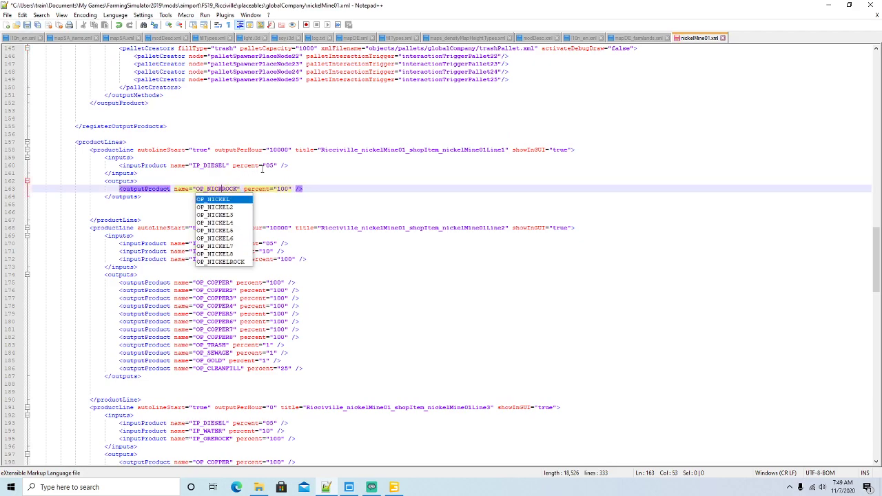
pyautogui.write('L')
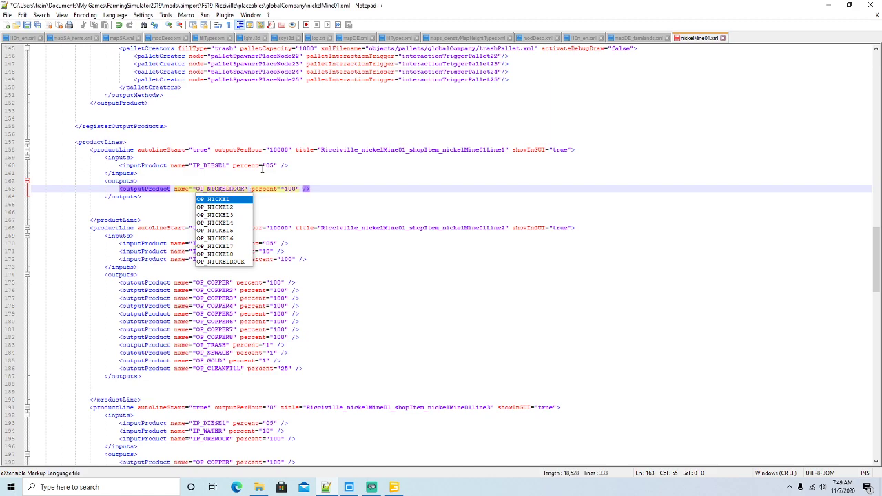
pyautogui.press('Right')
# - Rename the IP_COPPERROCK input product of the nickelMine01Line2 product line to IP_NICKELROCK
pyautogui.scroll(-1, 265, 169)
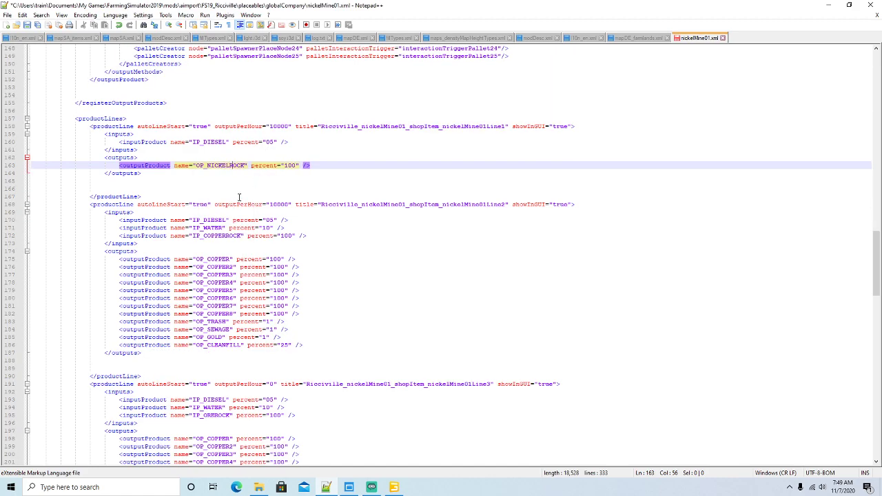
pyautogui.click(227, 234)
pyautogui.press('BackSpace')
pyautogui.press('BackSpace')
pyautogui.press('BackSpace')
pyautogui.press('BackSpace')
pyautogui.press('BackSpace')
pyautogui.press('BackSpace')
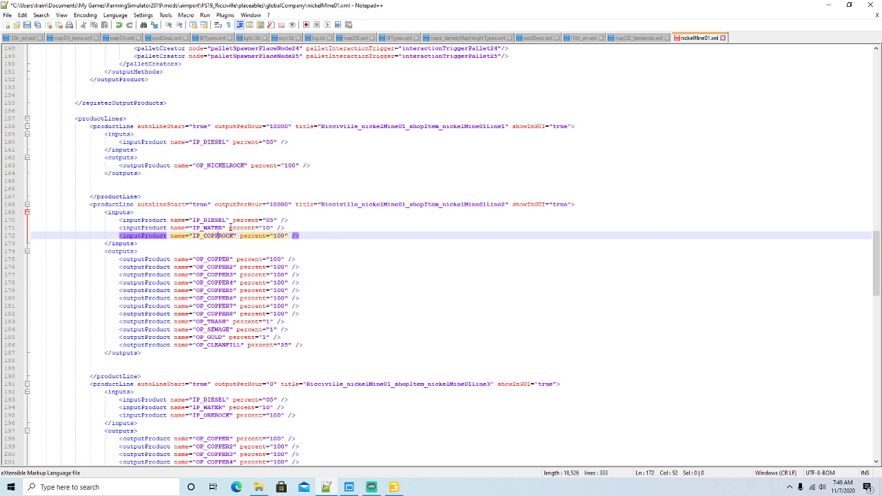
pyautogui.write('NICK')
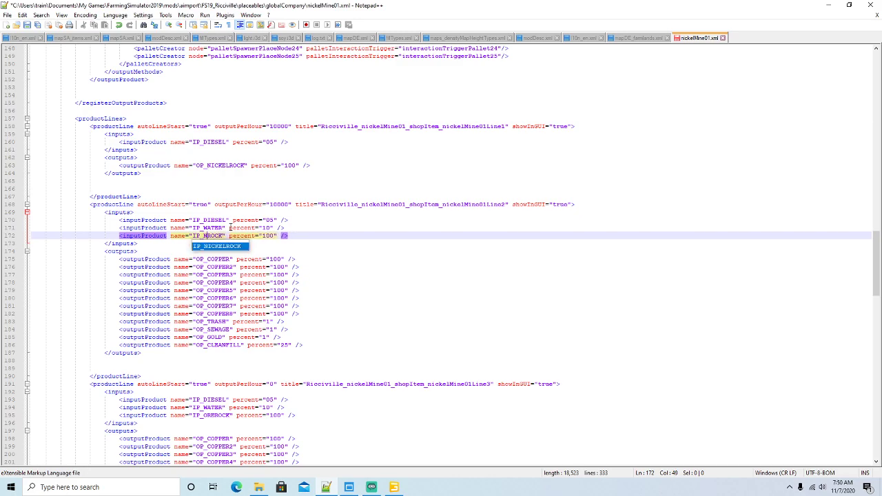
pyautogui.write('EL')
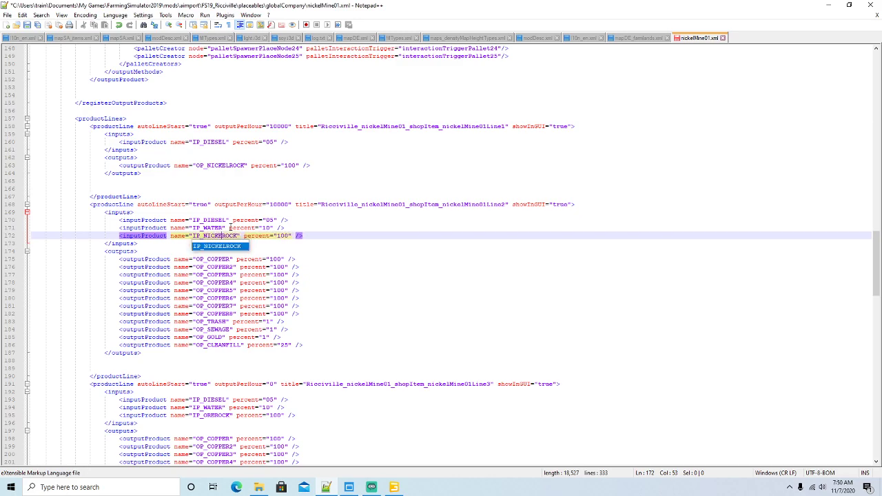
pyautogui.press('Right')
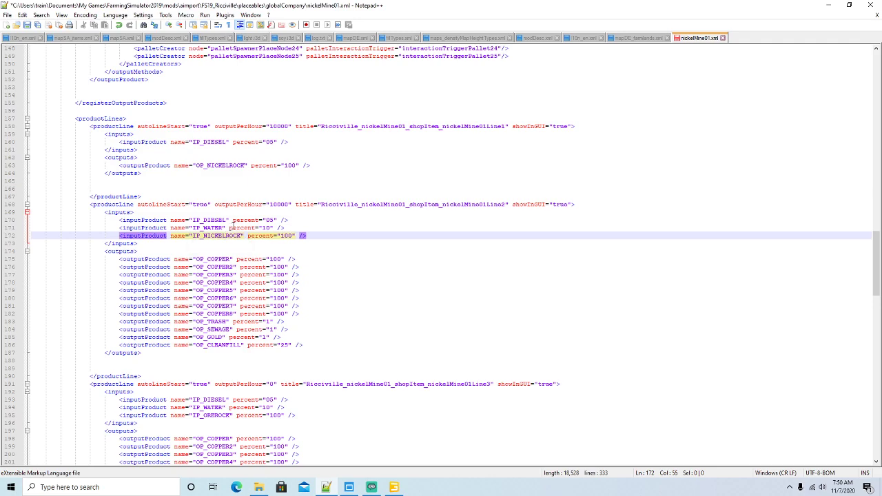
# - Rename the OP_COPPER output product in the nickelMine01Line2 product line to OP_NICKEL
pyautogui.scroll(-2, 231, 227)
pyautogui.click(231, 212)
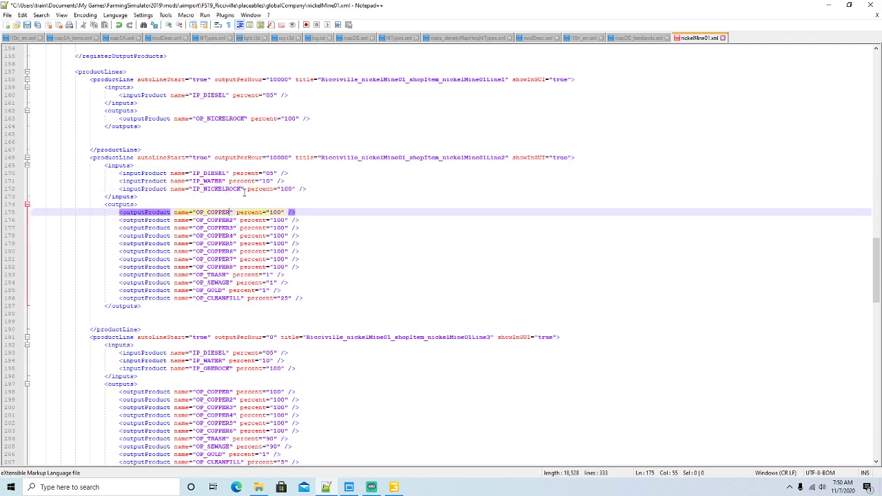
pyautogui.press('BackSpace')
pyautogui.press('BackSpace')
pyautogui.press('BackSpace')
pyautogui.press('BackSpace')
pyautogui.press('BackSpace')
pyautogui.press('BackSpace')
pyautogui.write('NICKEL')
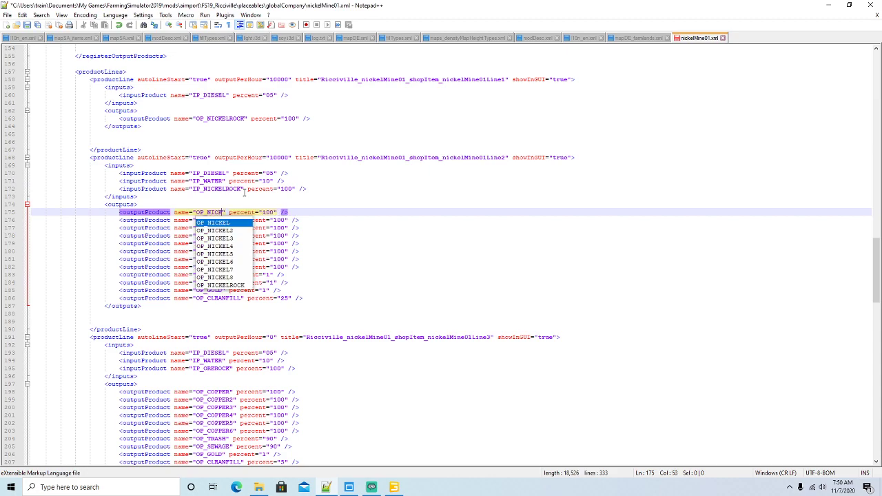
pyautogui.press('Right')
# - Rename the OP_COPPER2 output product in the nickelMine01Line2 product line to OP_NICKEL2
pyautogui.press('Down')
pyautogui.press('BackSpace')
pyautogui.press('BackSpace')
pyautogui.press('BackSpace')
pyautogui.press('BackSpace')
pyautogui.press('BackSpace')
pyautogui.press('BackSpace')
pyautogui.write('NICKEL')
pyautogui.press('Right')
# - Rename the OP_COPPER3 output product in the nickelMine01Line2 product line to OP_NICKEL3
pyautogui.press('Down')
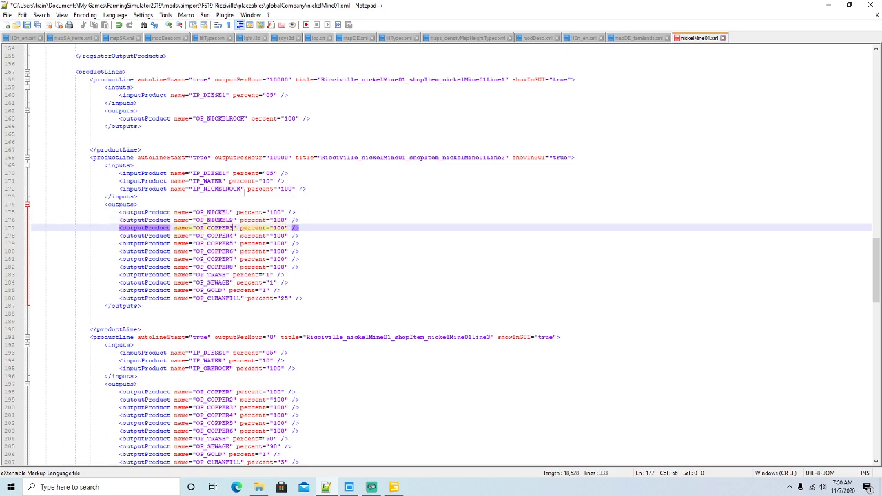
pyautogui.press('BackSpace')
pyautogui.press('BackSpace')
pyautogui.press('BackSpace')
pyautogui.press('BackSpace')
pyautogui.press('BackSpace')
pyautogui.press('BackSpace')
pyautogui.write('N')
pyautogui.write('KEL')
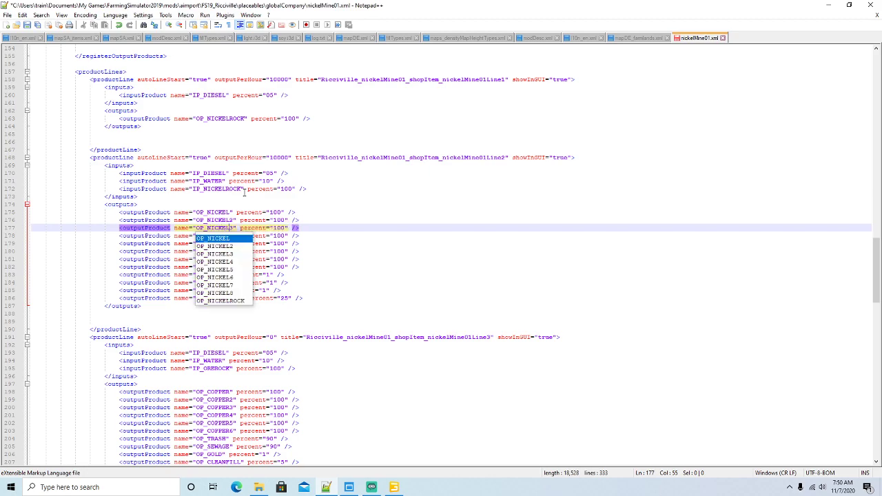
pyautogui.press('Escape')
# - Rename the OP_COPPER4 output product in the nickelMine01Line2 product line to OP_NICKEL4
pyautogui.press('Down')
pyautogui.press('BackSpace')
pyautogui.press('BackSpace')
pyautogui.press('BackSpace')
pyautogui.press('BackSpace')
pyautogui.press('BackSpace')
pyautogui.press('BackSpace')
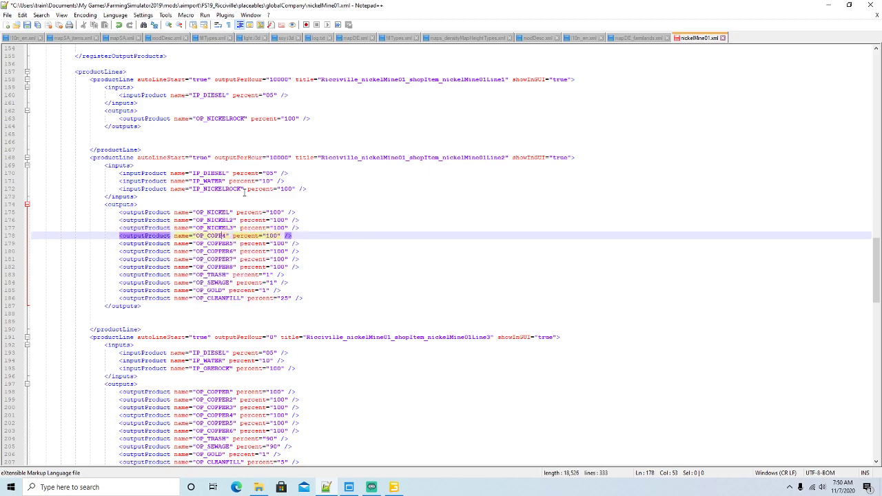
pyautogui.write('NICKEL')
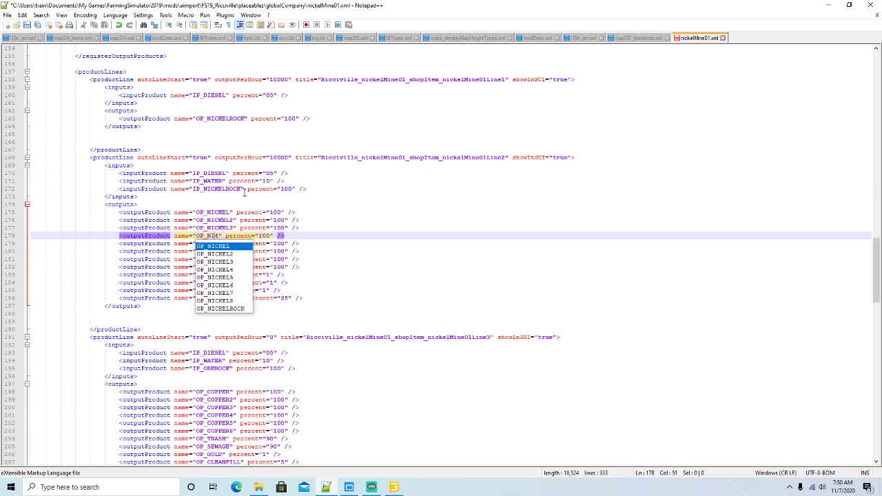
pyautogui.press('Right')
# - Rename the OP_COPPER5 output product in the nickelMine01Line2 product line to OP_NICKEL5
pyautogui.press('Down')
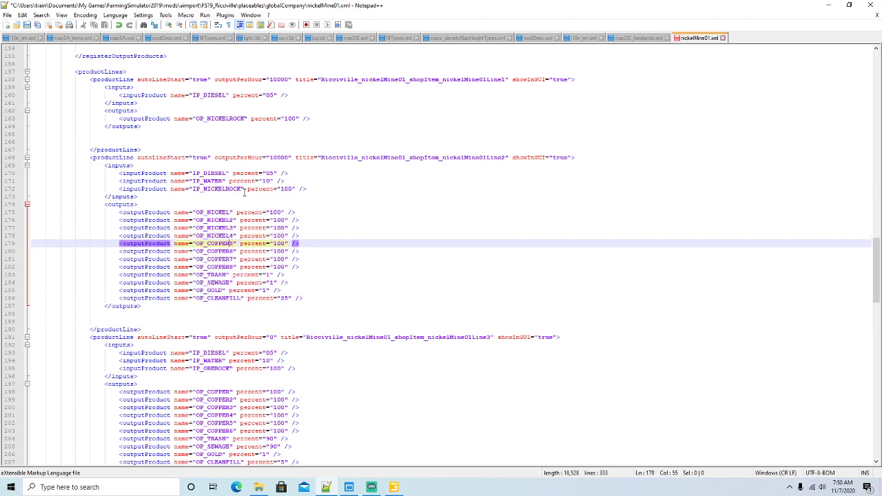
pyautogui.press('BackSpace')
pyautogui.press('BackSpace')
pyautogui.press('BackSpace')
pyautogui.press('BackSpace')
pyautogui.press('BackSpace')
pyautogui.press('BackSpace')
pyautogui.write('NICKEL')
pyautogui.press('Escape')
# - Rename the OP_COPPER6 output product in the nickelMine01Line2 product line to OP_NICKEL6
pyautogui.press('Down')
pyautogui.press('BackSpace')
pyautogui.press('BackSpace')
pyautogui.press('BackSpace')
pyautogui.press('BackSpace')
pyautogui.press('BackSpace')
pyautogui.press('BackSpace')
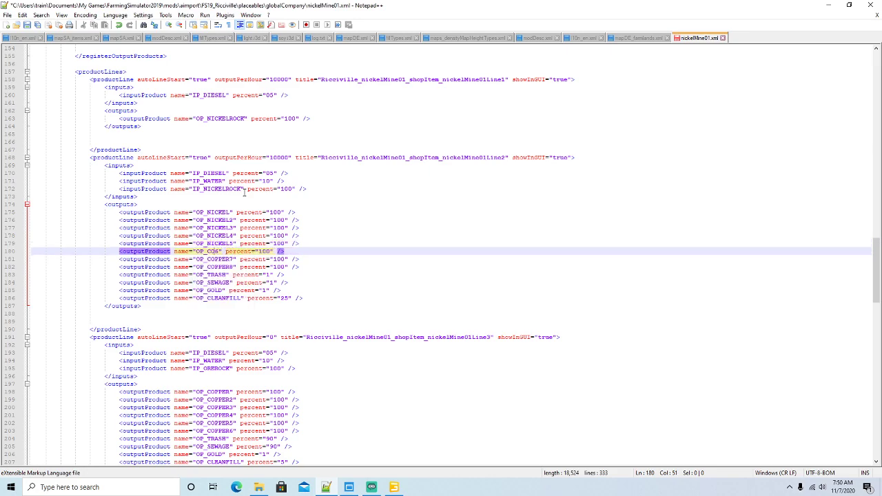
pyautogui.write('NICKEL')
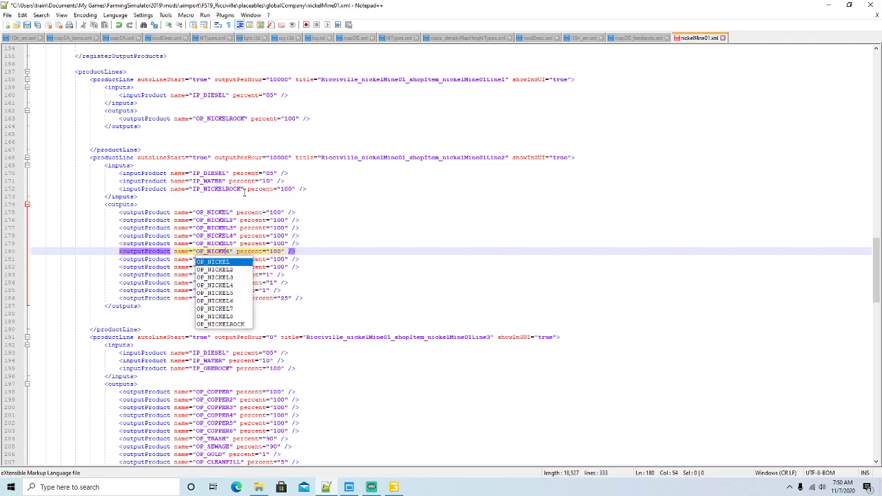
pyautogui.press('Escape')
# - Rename the OP_COPPER7 output product in the nickelMine01Line2 product line to OP_NICKEL7
pyautogui.press('Down')
pyautogui.press('BackSpace')
pyautogui.press('BackSpace')
pyautogui.press('BackSpace')
pyautogui.press('BackSpace')
pyautogui.press('BackSpace')
pyautogui.press('BackSpace')
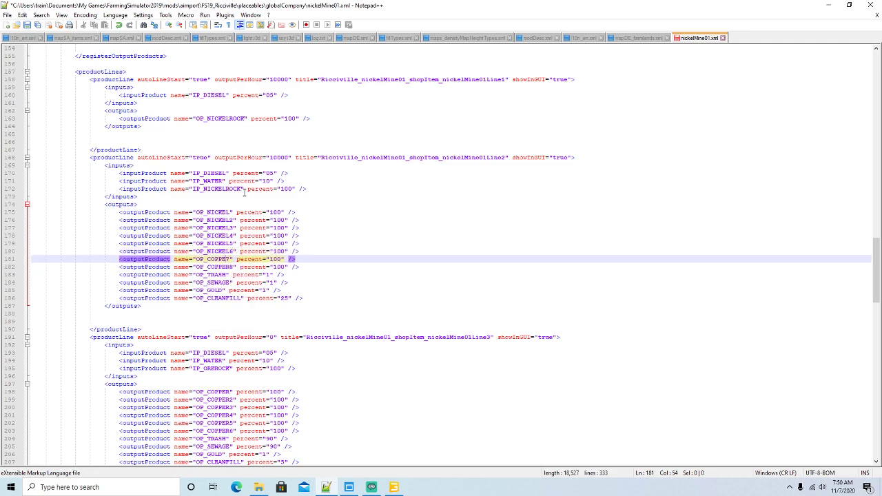
pyautogui.write('NICKEL')
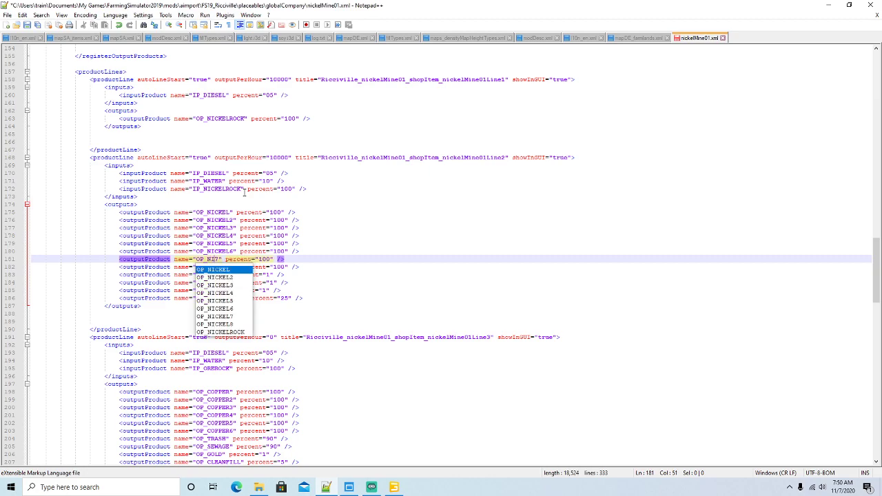
pyautogui.press('Escape')
pyautogui.press('Down')
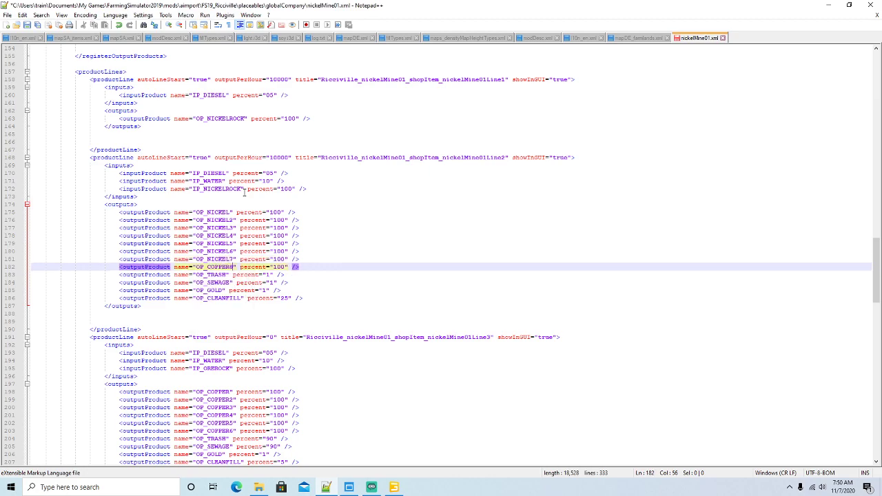
# - Rename the OP_COPPER8 output product in the nickelMine01Line2 product line to OP_NICKEL8
pyautogui.press('BackSpace')
pyautogui.press('BackSpace')
pyautogui.press('BackSpace')
pyautogui.press('BackSpace')
pyautogui.press('BackSpace')
pyautogui.press('BackSpace')
pyautogui.write('NICKEL')
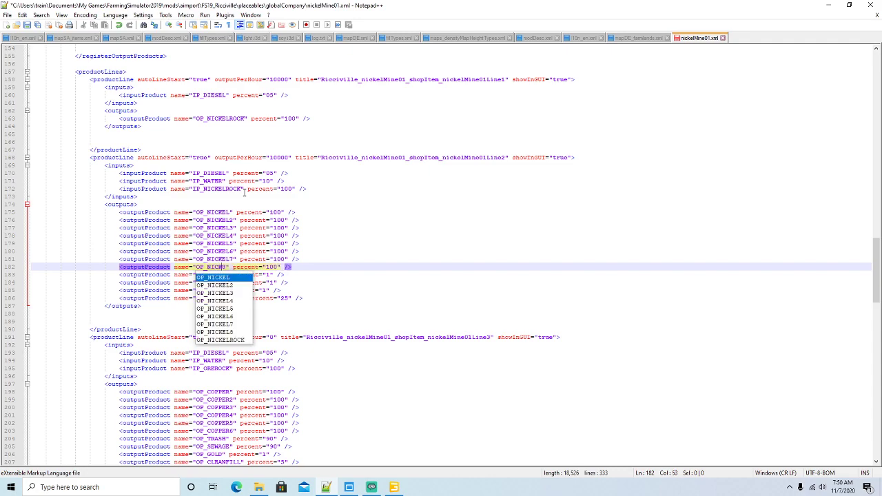
pyautogui.press('Right')
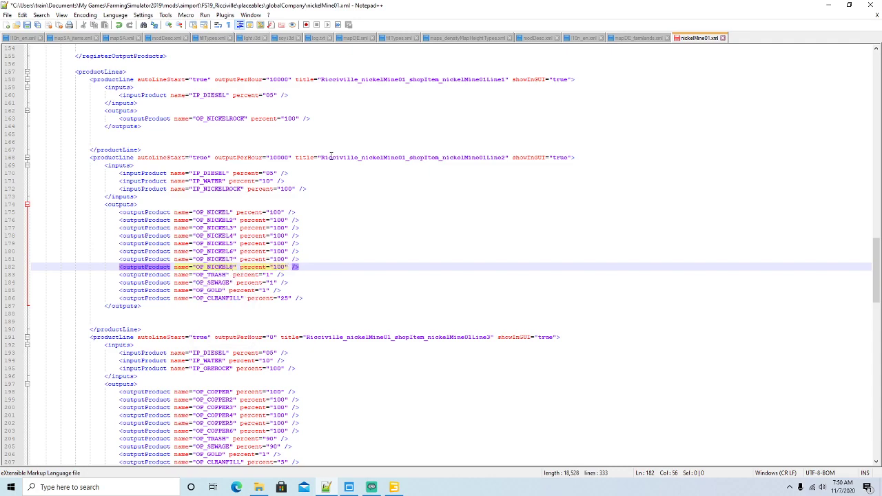
# - Rename the IP_OREROCK input product in the nickelMine01Line3 product line to IP_NICKELROCK and save the file
pyautogui.scroll(-3, 325, 159)
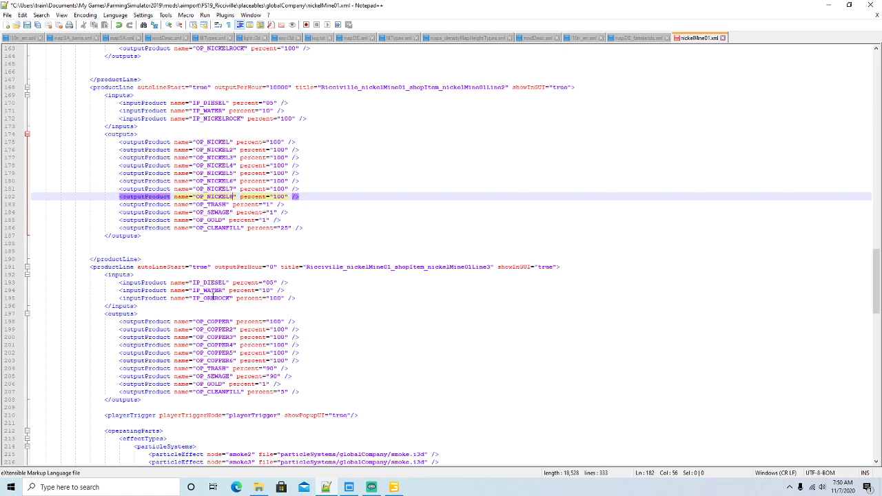
pyautogui.click(215, 298)
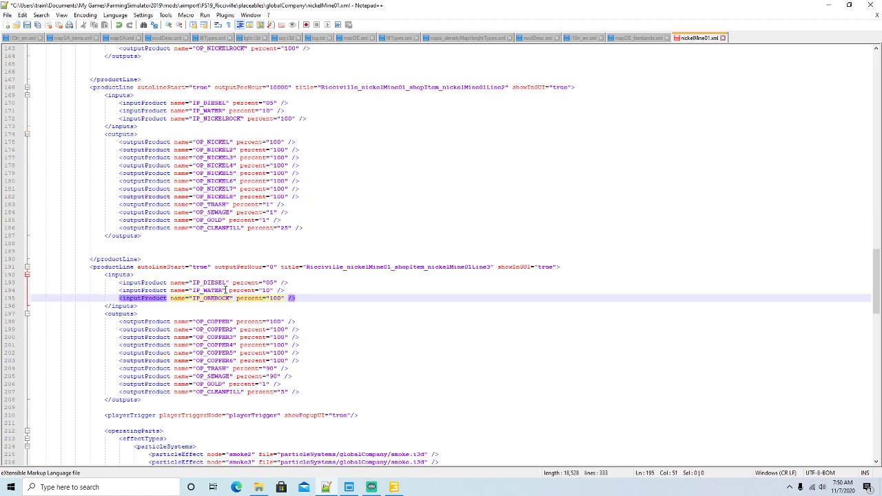
pyautogui.press('BackSpace')
pyautogui.press('BackSpace')
pyautogui.press('BackSpace')
pyautogui.write('nickel')
pyautogui.press('BackSpace')
pyautogui.press('BackSpace')
pyautogui.press('BackSpace')
pyautogui.press('BackSpace')
pyautogui.press('BackSpace')
pyautogui.press('BackSpace')
pyautogui.write('NICKEL')
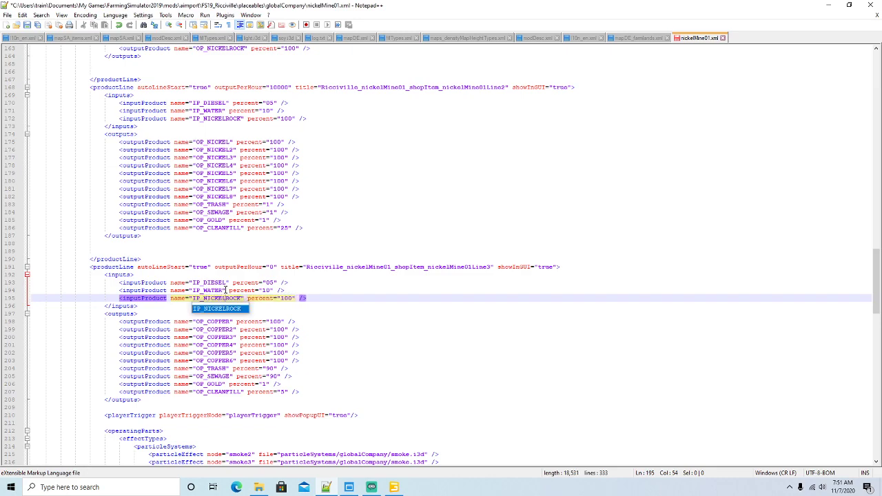
pyautogui.click(28, 25)
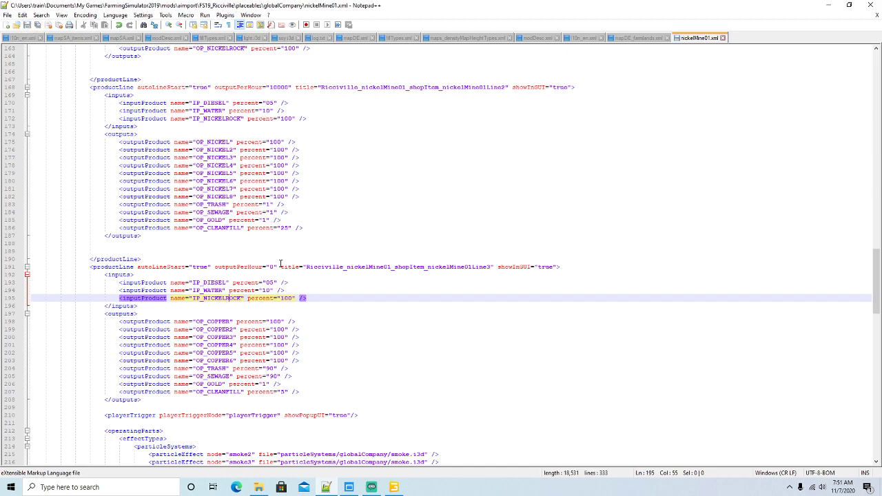
# - Replace the six OP_COPPER outputs of nickelMine01Line3 with the OP_NICKEL to OP_NICKEL6 lines copied from nickelMine01Line2, and save the file
pyautogui.moveTo(303, 181); pyautogui.dragTo(34, 146)
pyautogui.hotkey('ctrl', 'c')
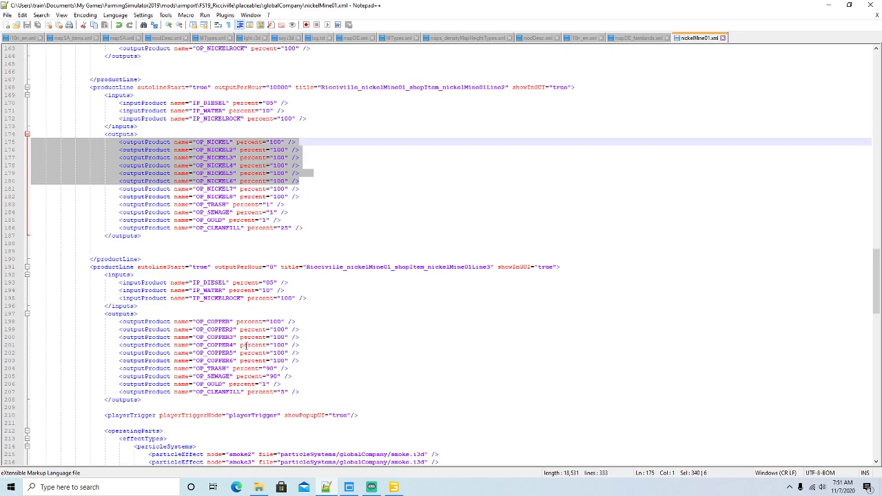
pyautogui.moveTo(309, 361); pyautogui.dragTo(36, 320)
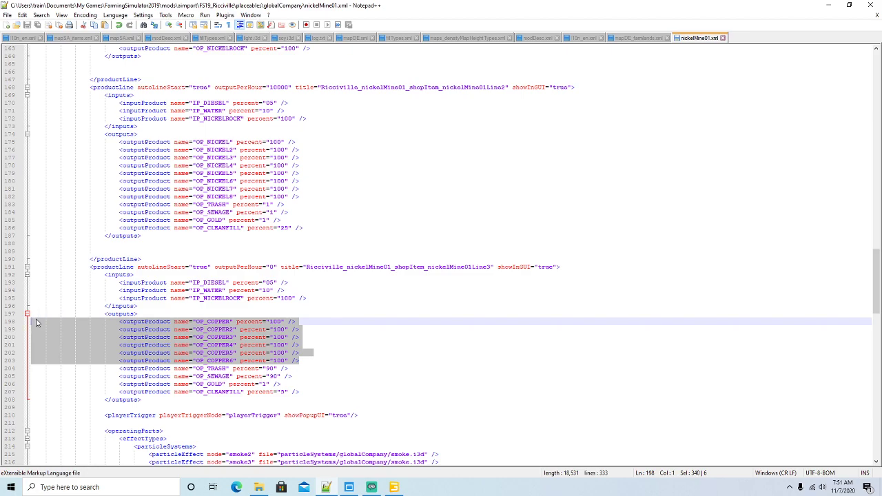
pyautogui.hotkey('ctrl', 'v')
pyautogui.click(27, 25)
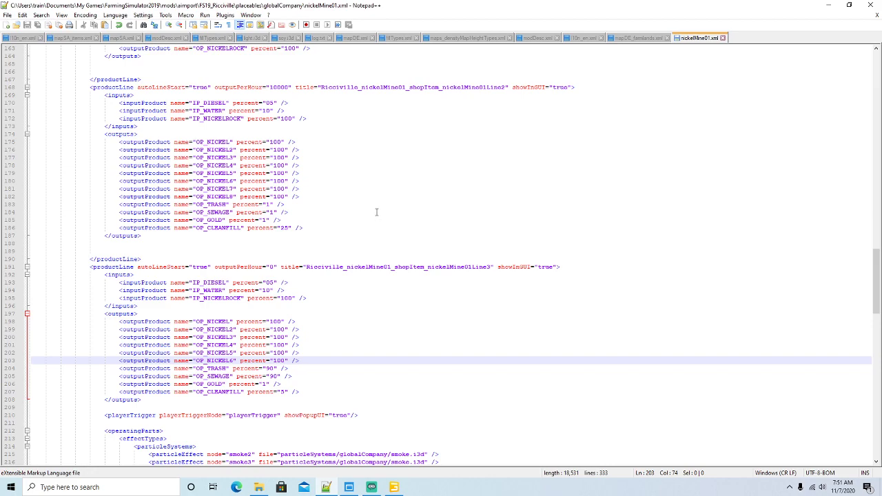
# - Search nickelMine01.xml for any remaining occurrence of COPPER
pyautogui.hotkey('ctrl', 'f')
pyautogui.write('COPPER')
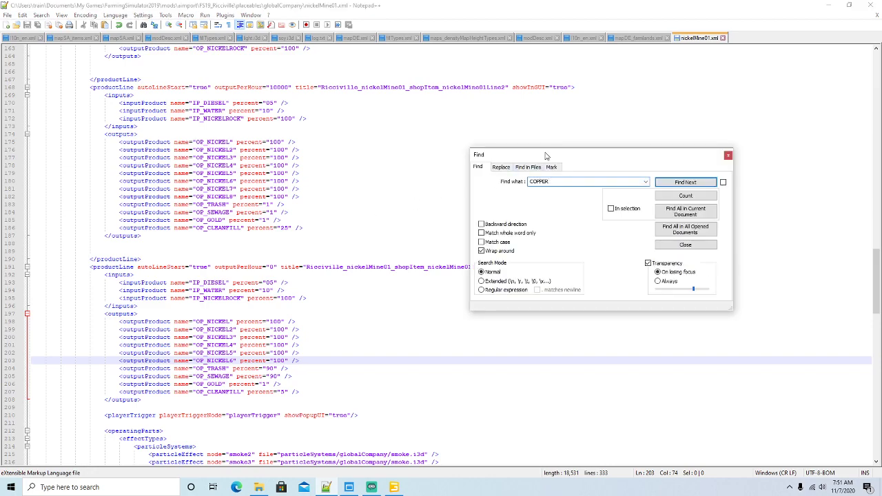
pyautogui.click(685, 182)
pyautogui.click(728, 157)
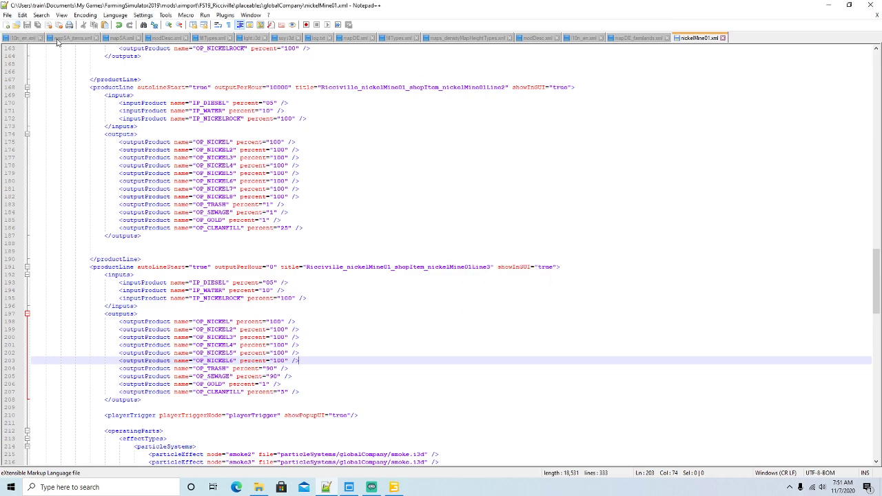
# - Open copperMine01.xml from the globalCompany folder in Notepad++ for editing
pyautogui.click(258, 487)
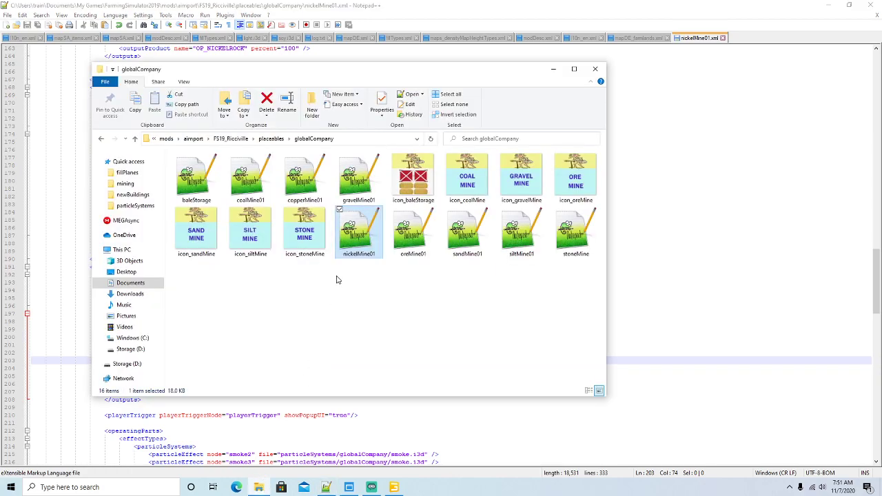
pyautogui.rightClick(304, 193)
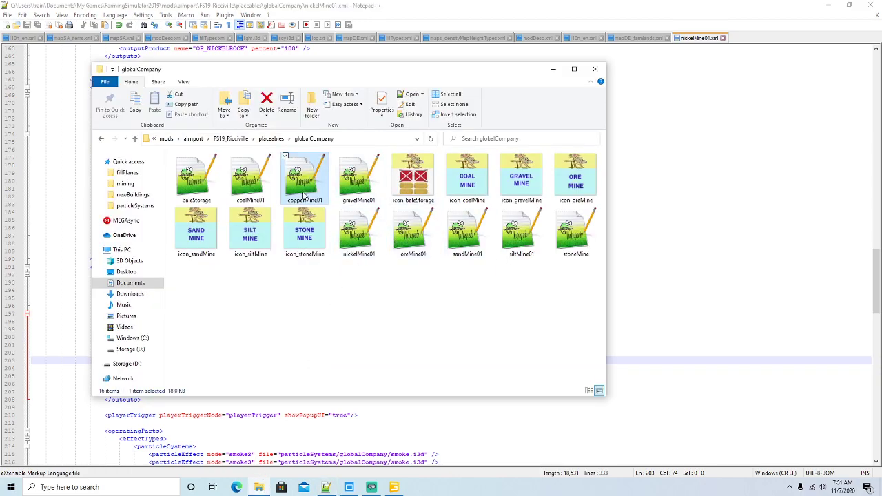
pyautogui.click(345, 251)
# - Rename the IP_OREROCK input product in the copperMine01Line3 product line to IP_COPPERROCK, then save and close copperMine01.xml
pyautogui.scroll(-6, 352, 251)
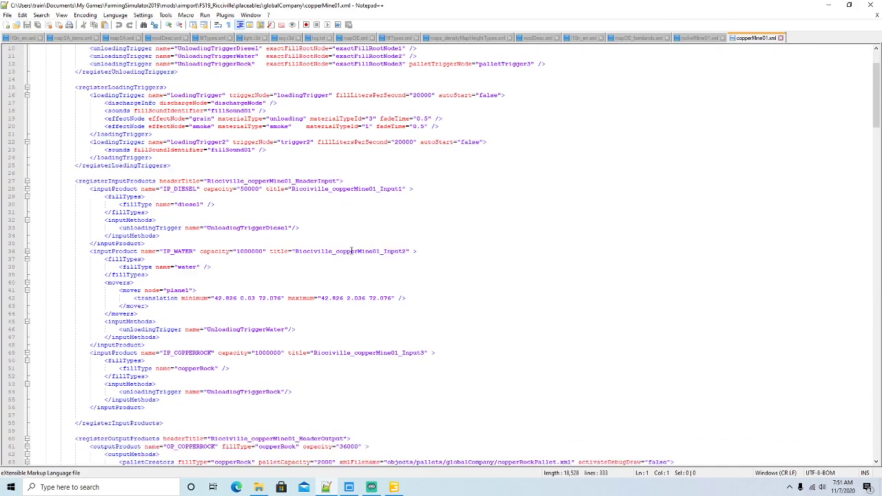
pyautogui.scroll(-20, 351, 251)
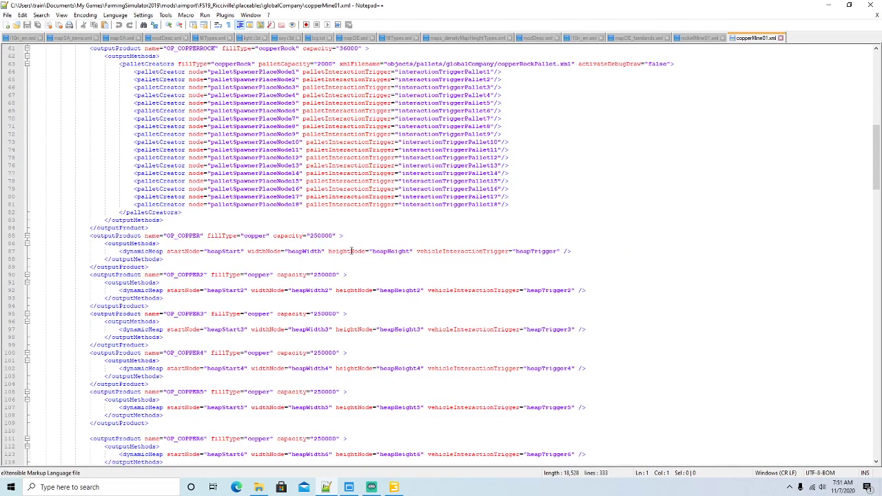
pyautogui.scroll(-16, 351, 251)
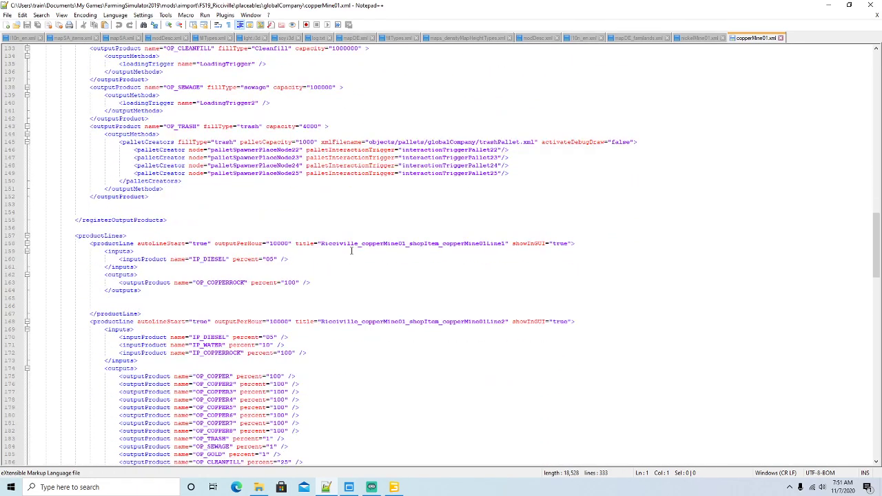
pyautogui.scroll(-4, 351, 251)
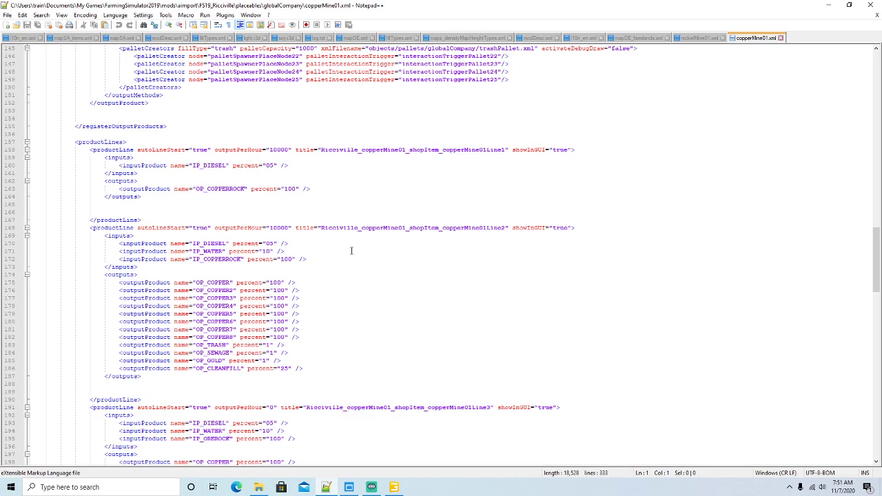
pyautogui.scroll(-5, 352, 251)
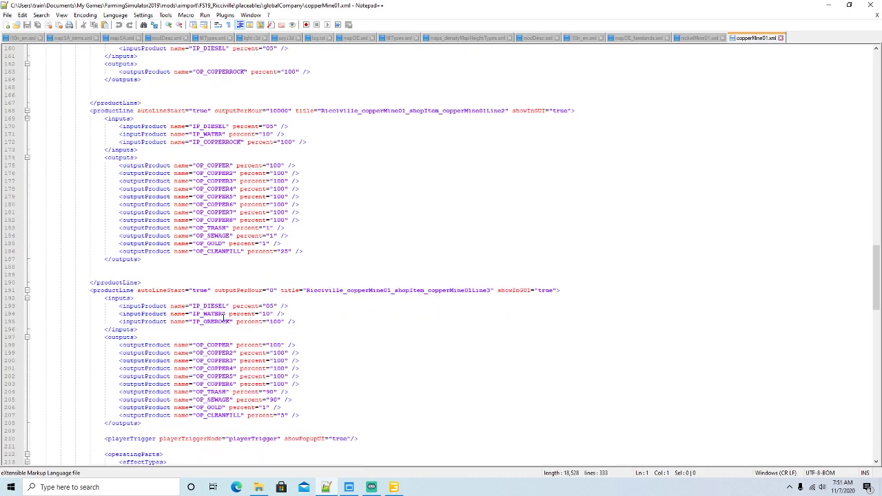
pyautogui.click(216, 321)
pyautogui.press('BackSpace')
pyautogui.press('BackSpace')
pyautogui.press('BackSpace')
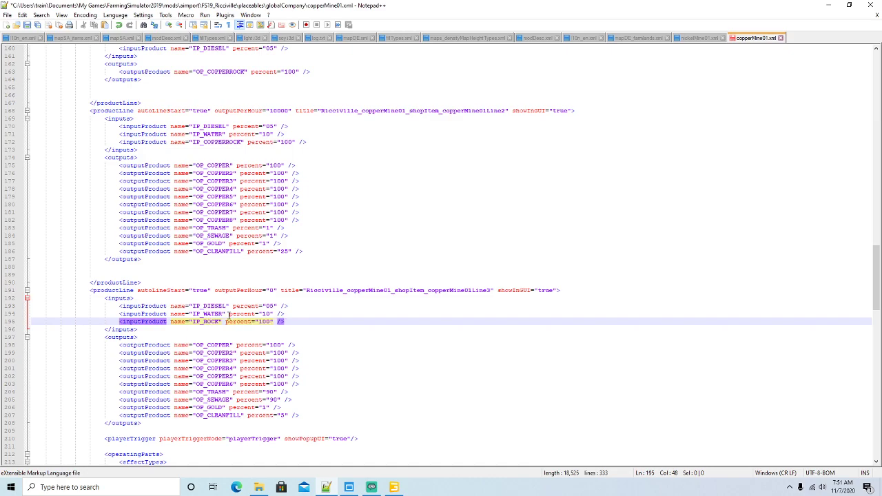
pyautogui.write('COPPER')
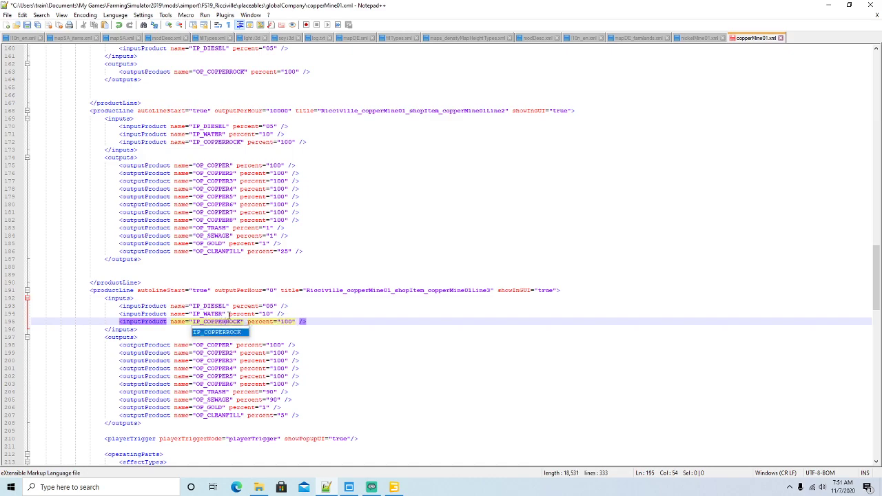
pyautogui.press('Right')
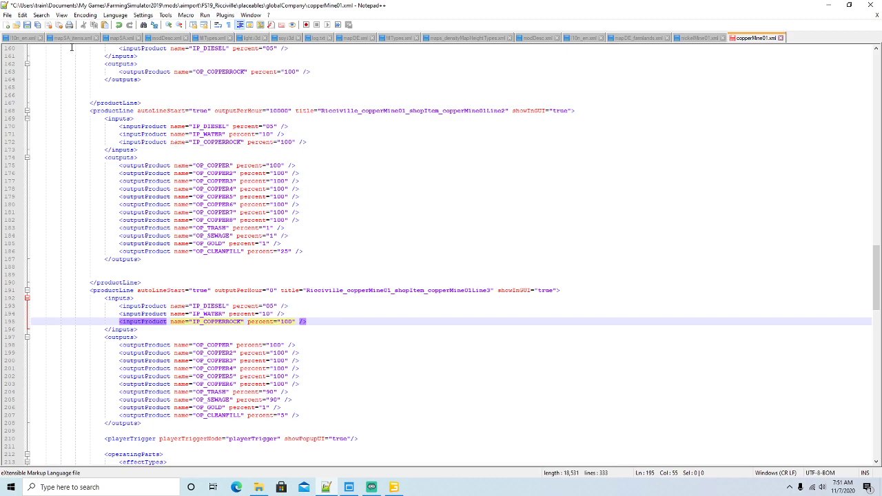
pyautogui.click(27, 26)
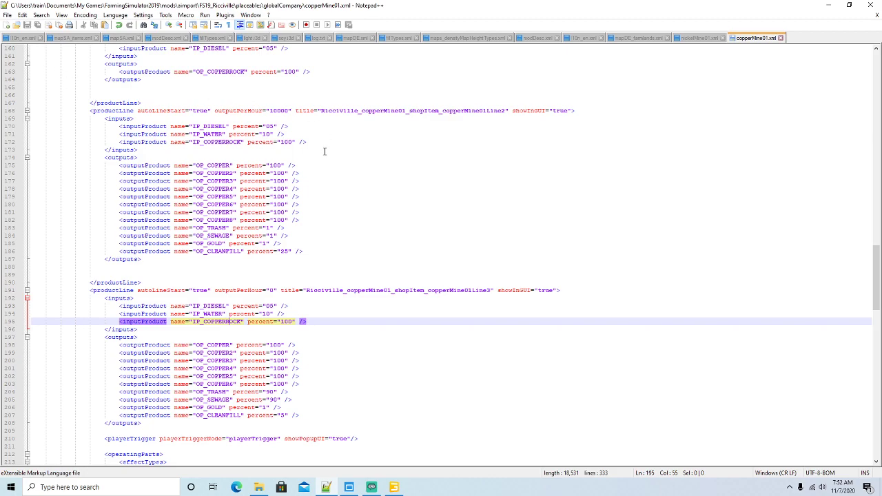
pyautogui.click(781, 38)
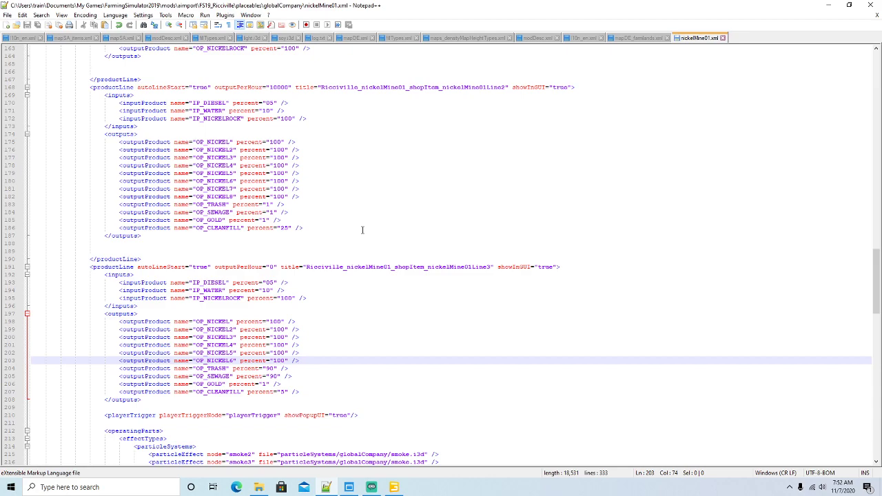
# - Glance at the nickel mine entries in l10n_en.xml, then switch to GIANTS Editor and save the map scene
pyautogui.click(583, 38)
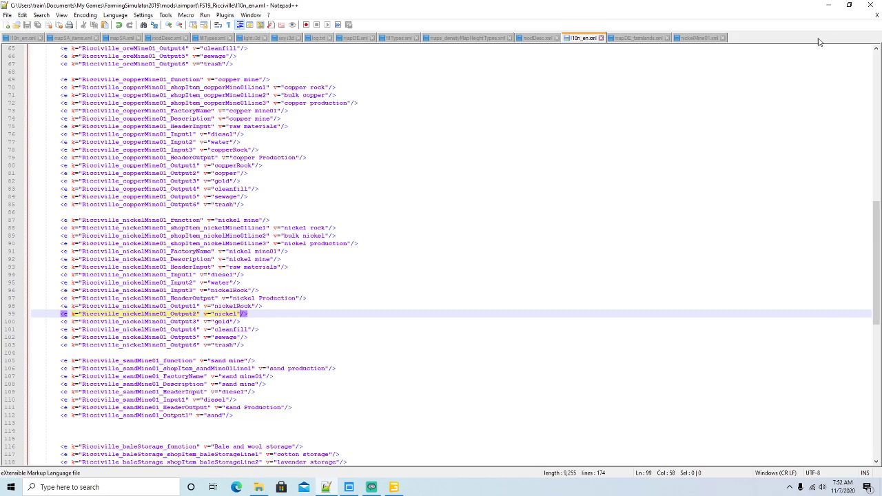
pyautogui.click(829, 5)
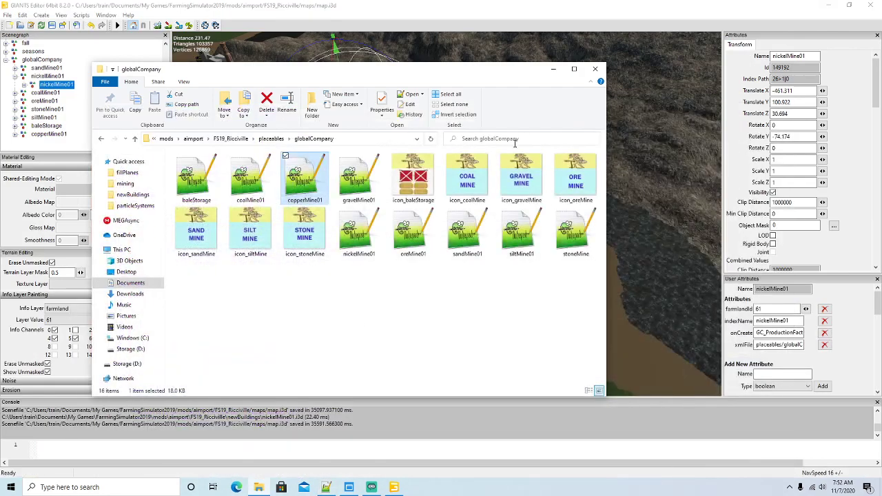
pyautogui.click(574, 69)
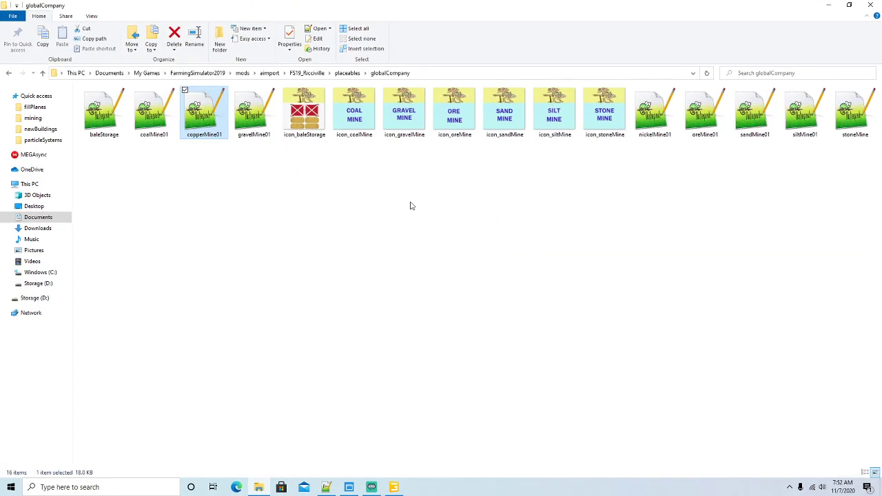
pyautogui.click(850, 5)
pyautogui.click(554, 70)
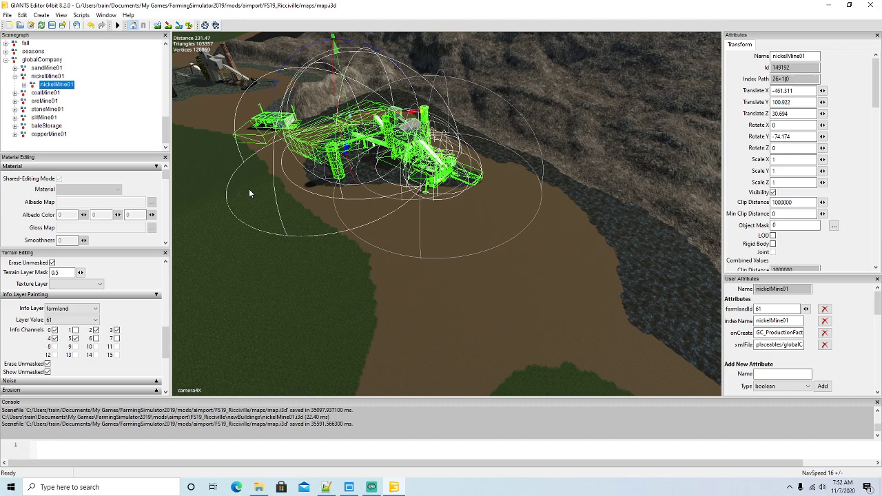
pyautogui.click(53, 26)
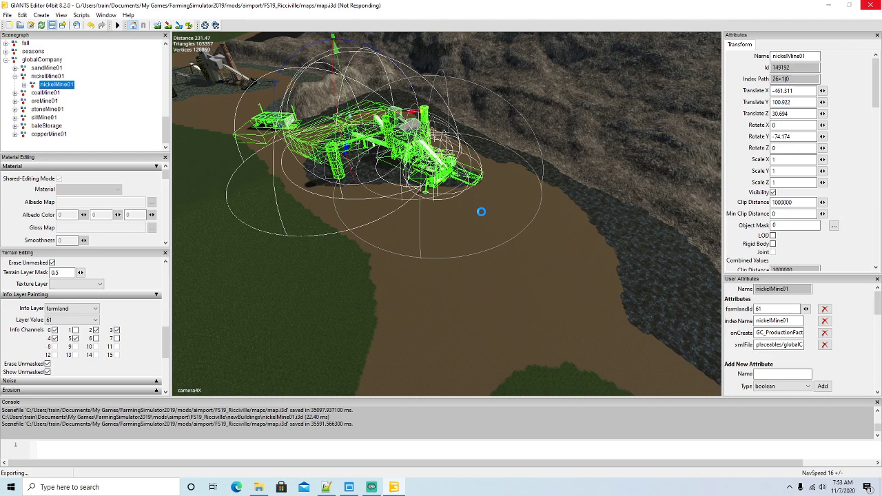
# - Check the active mods folder in FS19_MFS+, then launch Farming Simulator 19 from the desktop and skip its intro
pyautogui.click(828, 5)
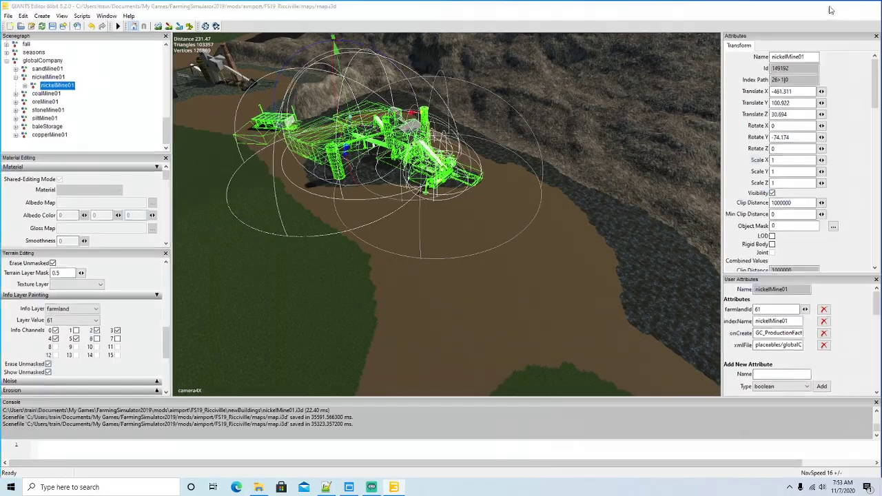
pyautogui.click(347, 482)
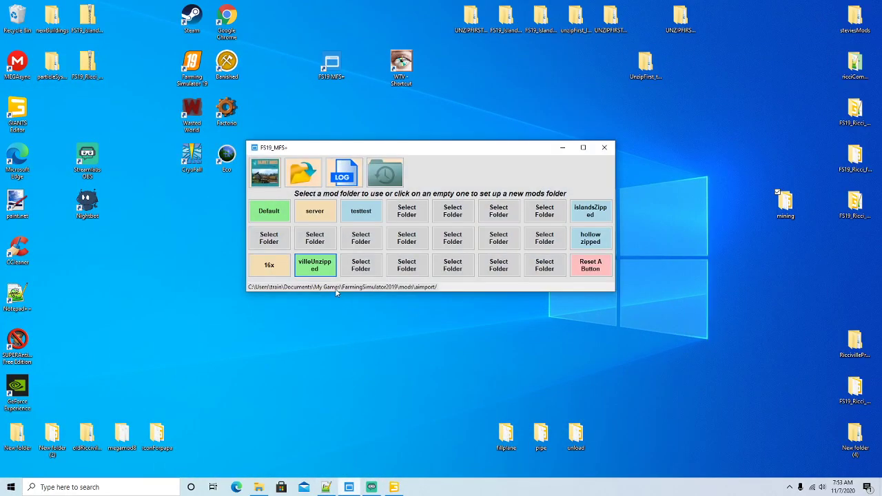
pyautogui.rightClick(193, 64)
pyautogui.click(214, 70)
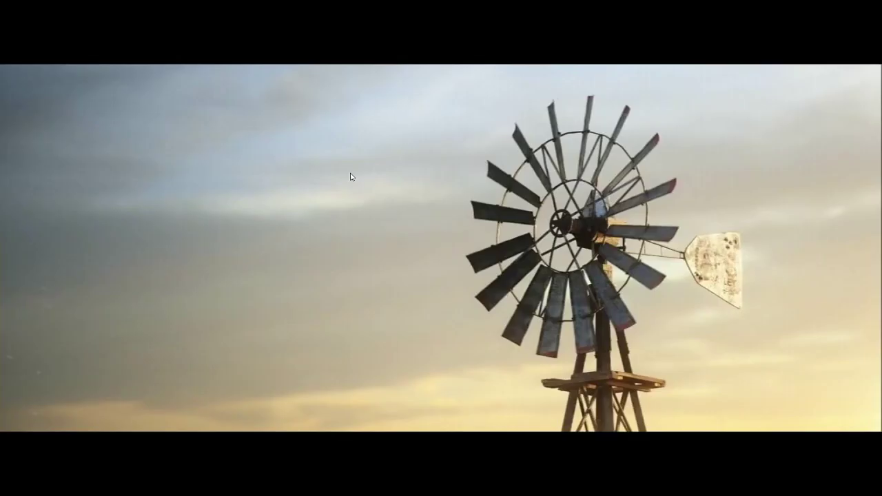
pyautogui.click(350, 176)
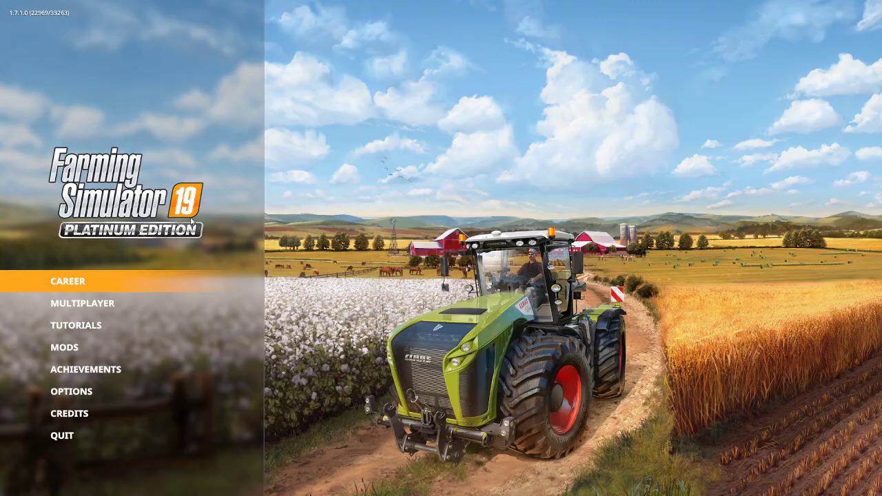
# - Set up a new career in the unused Savegame 1 on the third available map and continue to the mod selection
pyautogui.click(92, 279)
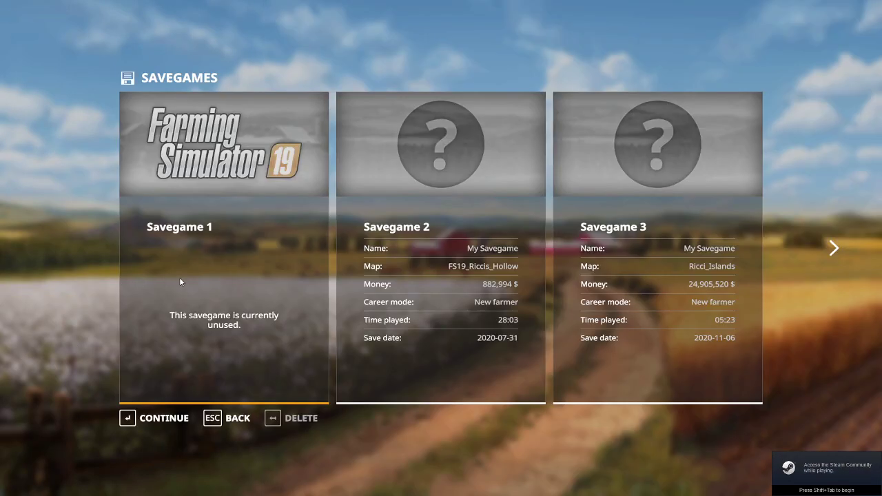
pyautogui.click(159, 417)
pyautogui.click(191, 349)
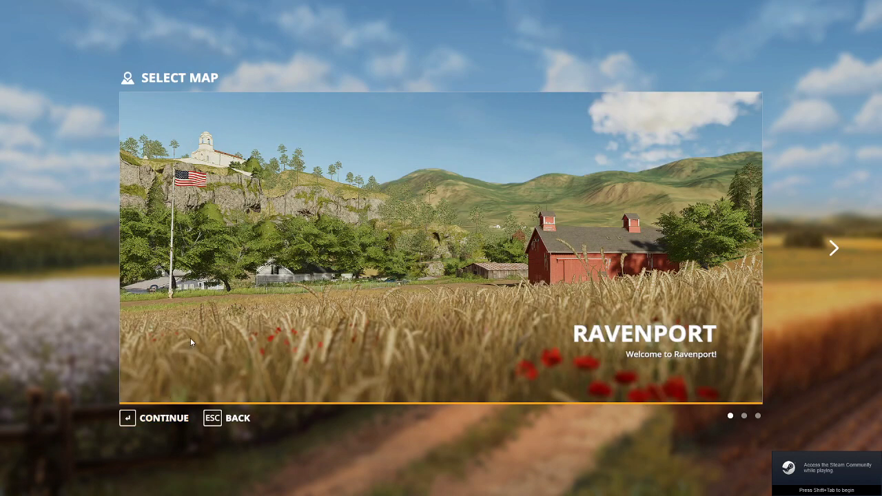
pyautogui.press('Right')
pyautogui.press('Right')
pyautogui.click(165, 420)
pyautogui.click(164, 419)
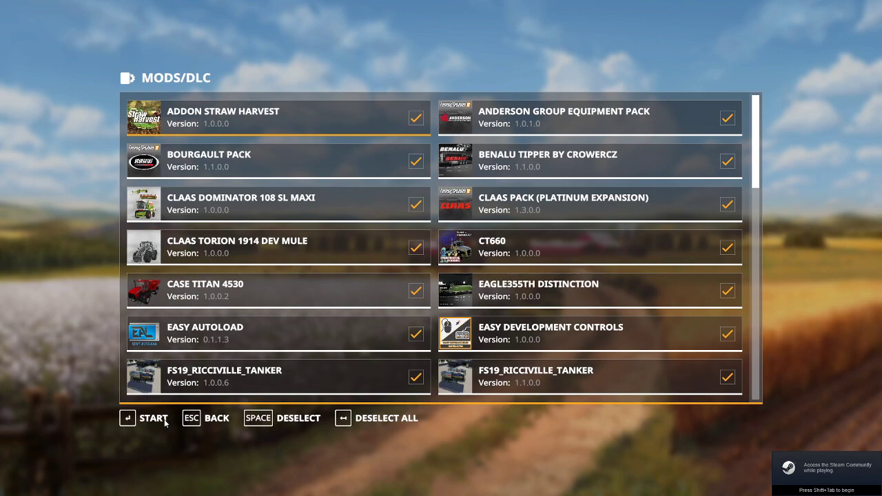
# - Start the FS19_RICCIVILLE map with the selected mods, dismiss the tutorial hint and step back onto the dock
pyautogui.click(159, 420)
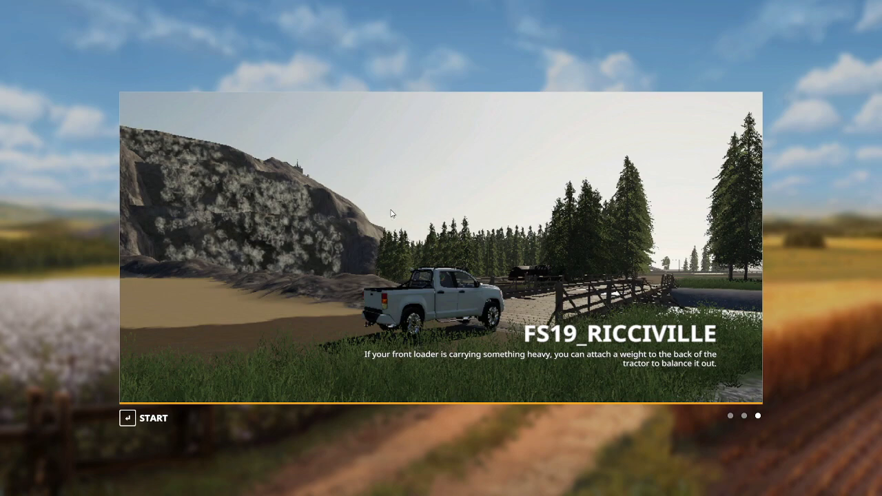
pyautogui.click(141, 418)
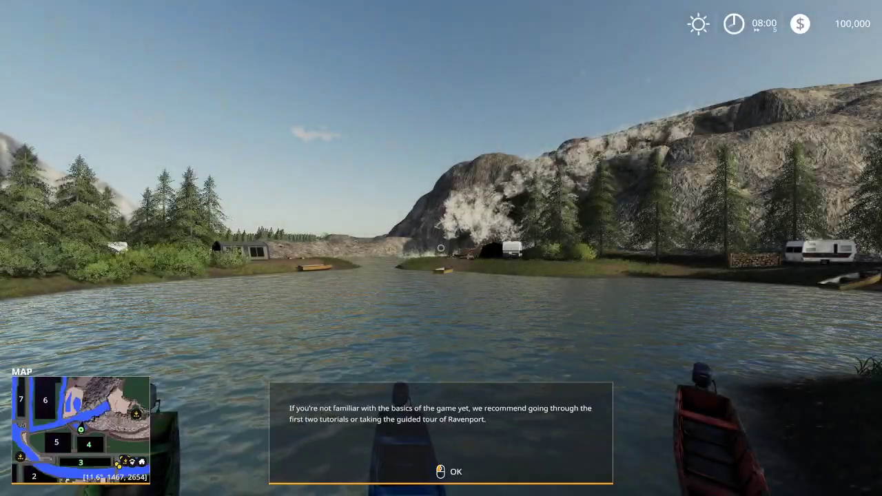
pyautogui.click(451, 472)
pyautogui.press('s')
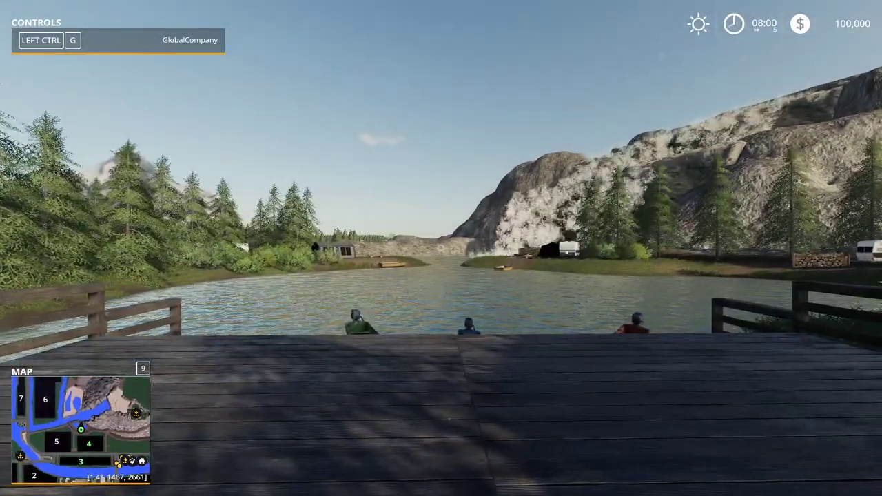
# - Add 50000000 to the account with Easy Development Commands and keep the 4x player speed multiplier on with its warning off
pyautogui.hotkey('ctrl', 'g')
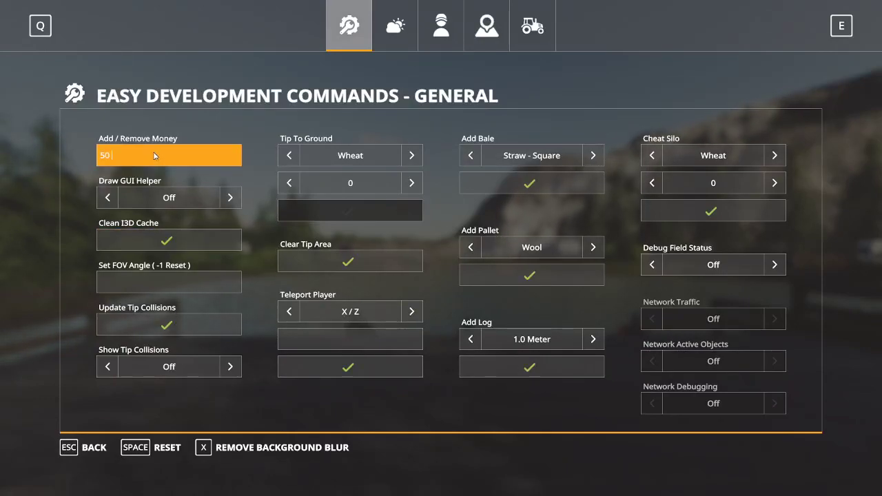
pyautogui.click(154, 156)
pyautogui.write('50000000')
pyautogui.press('Return')
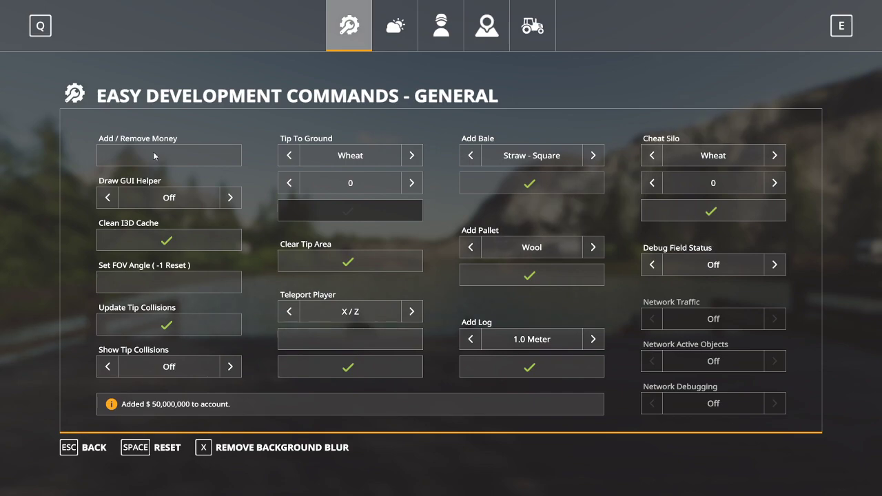
pyautogui.click(441, 29)
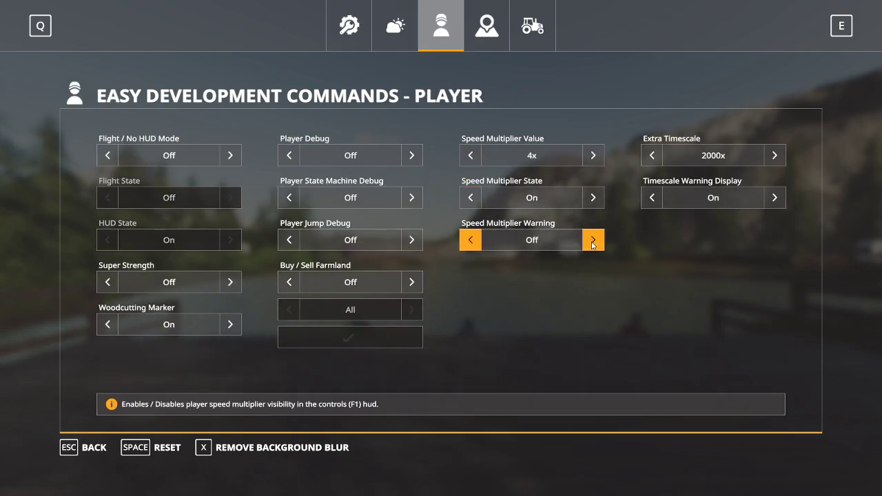
pyautogui.press('Escape')
# - Walk from the dock across the wooden bridge and along the dirt road to the nickel mine's silos
pyautogui.press('s')
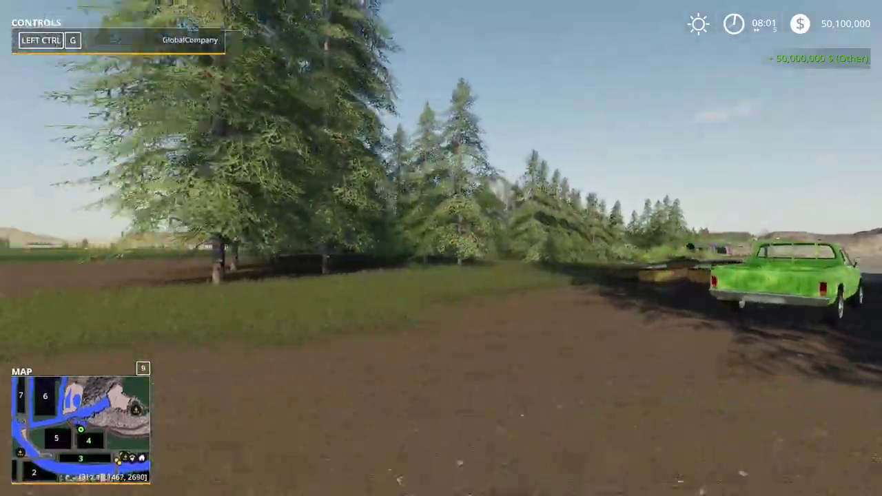
pyautogui.press('w')
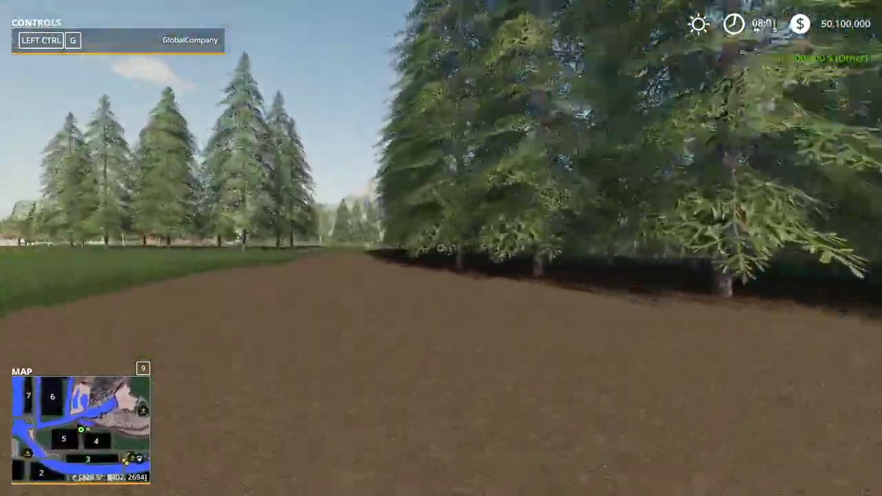
pyautogui.press('w')
pyautogui.press('w')
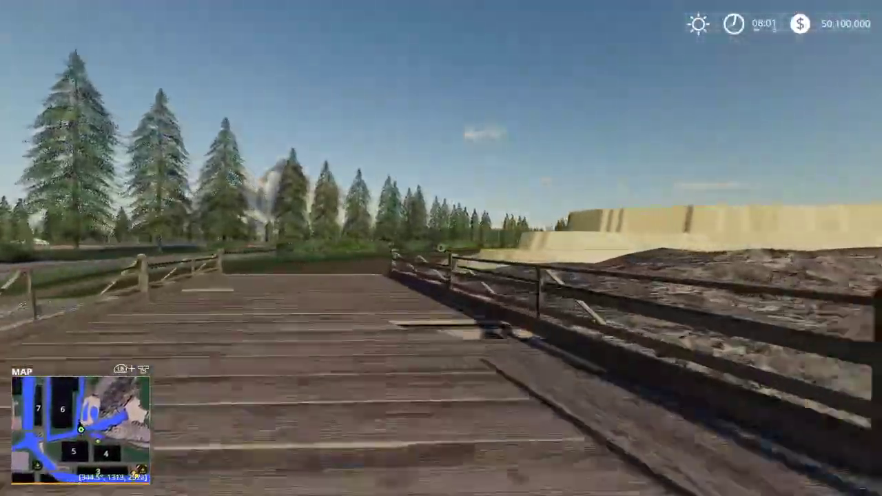
pyautogui.press('w')
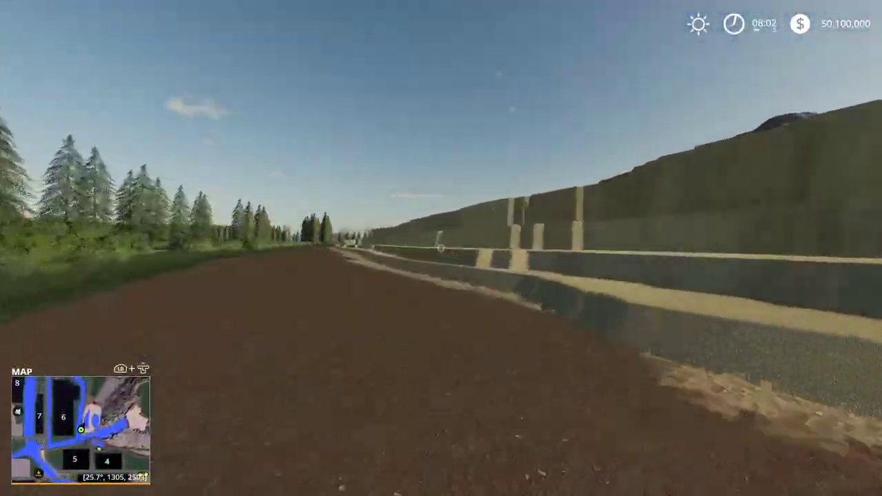
pyautogui.press('w')
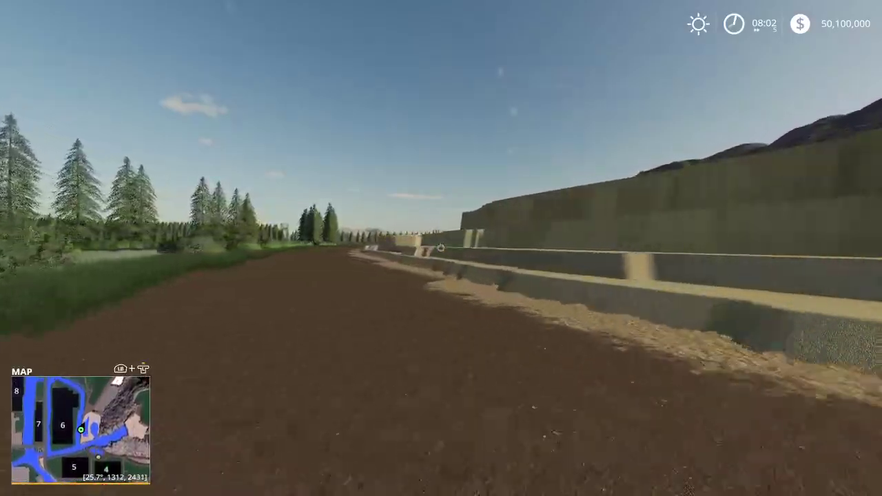
pyautogui.press('w')
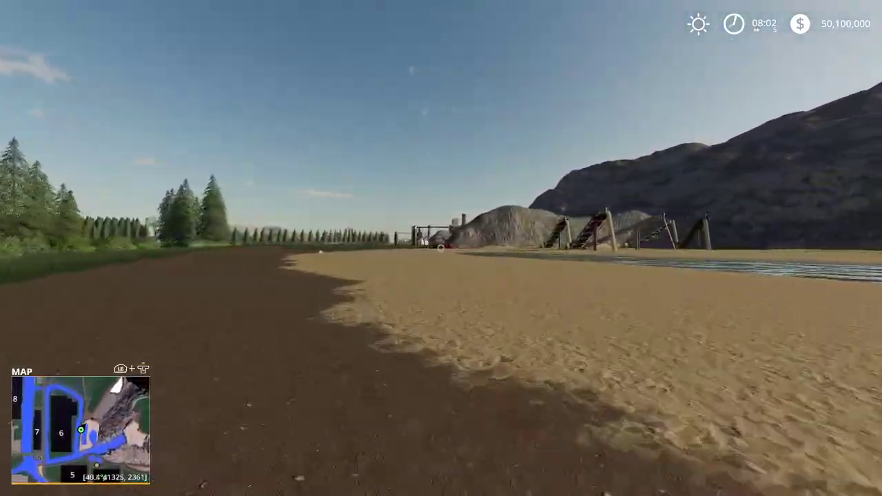
pyautogui.press('w')
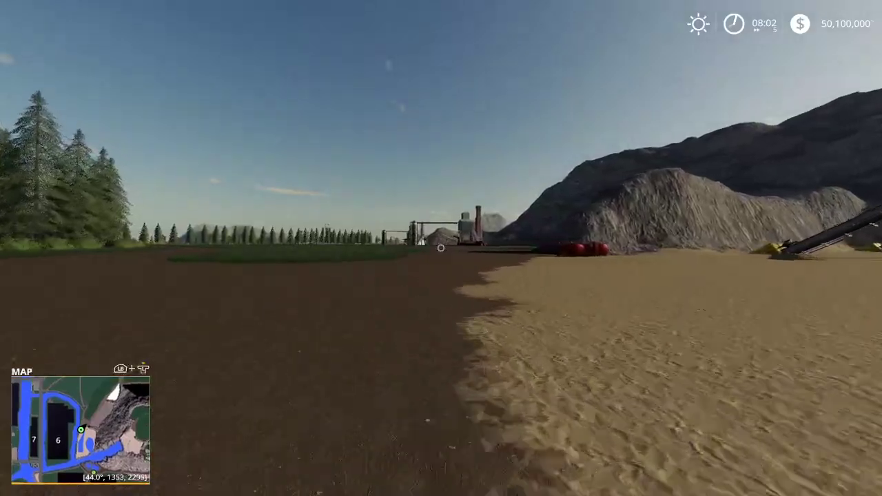
pyautogui.press('w')
pyautogui.press('w')
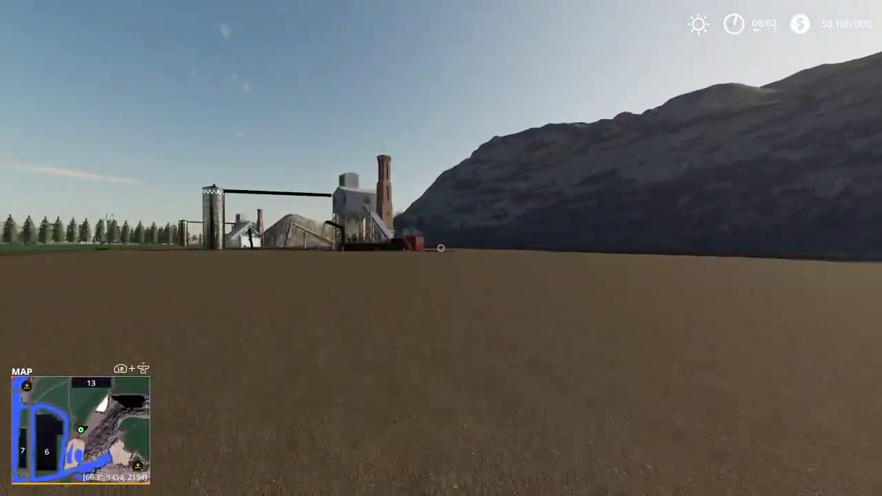
pyautogui.press('w')
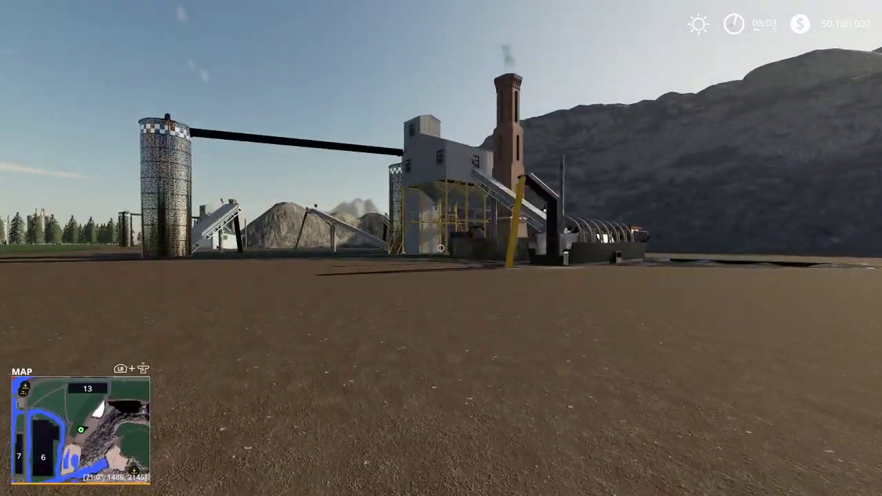
pyautogui.press('w')
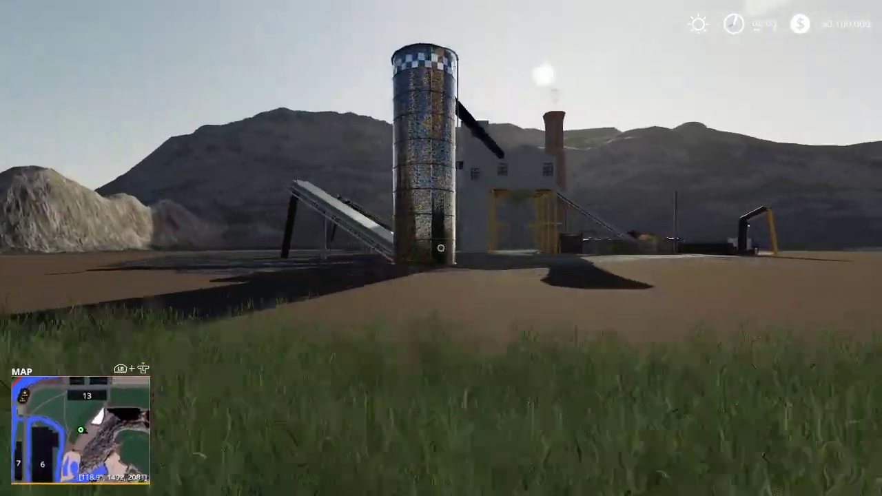
# - Look over the nickel mine site, including its silos, conveyors, pond and shed, from several sides
pyautogui.press('d')
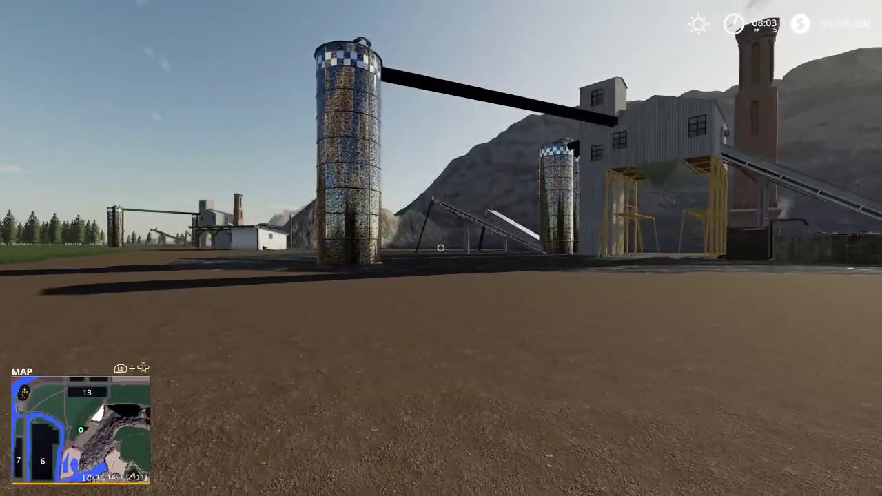
pyautogui.press('a')
pyautogui.press('w')
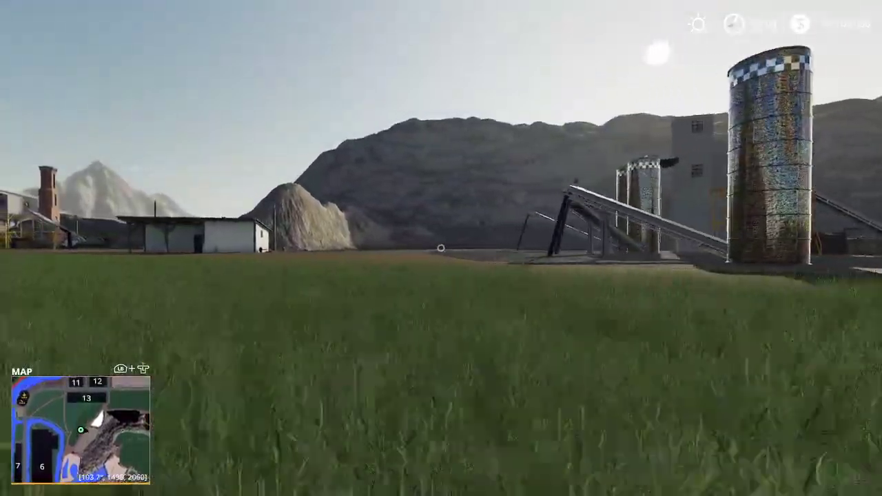
pyautogui.press('w')
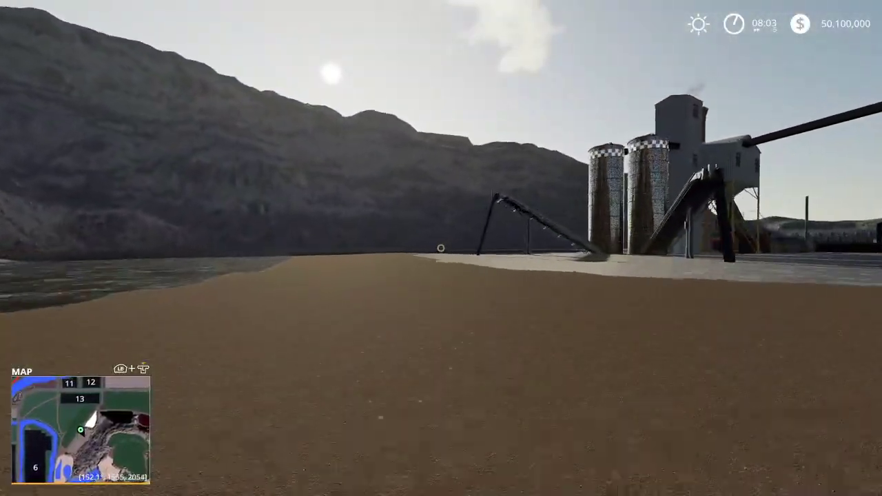
pyautogui.press('s')
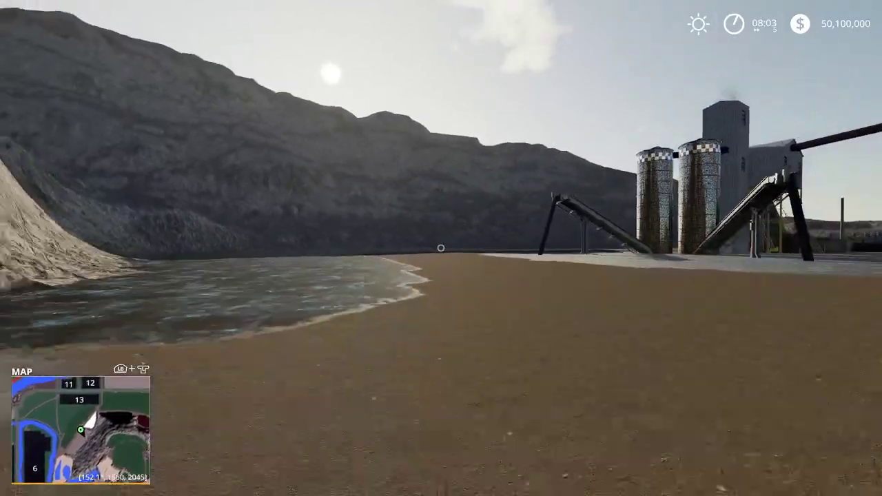
pyautogui.press('s')
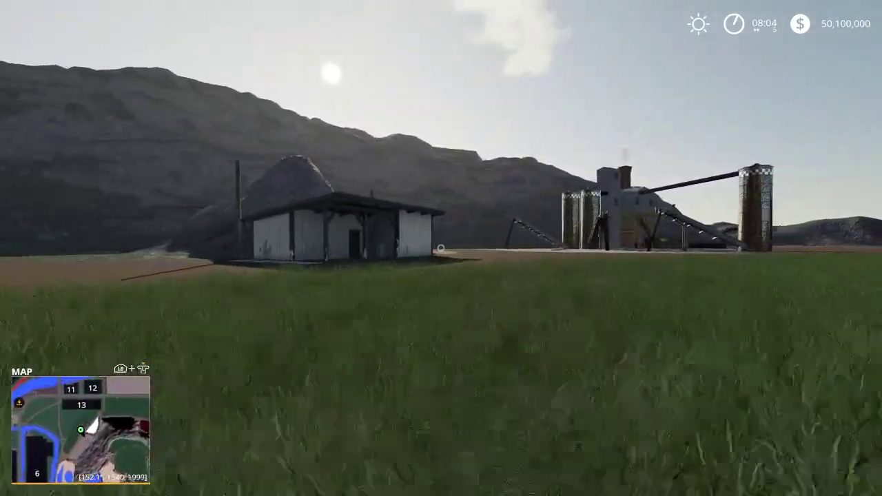
# - Buy the farmland south of field 13 that contains the nickel mine, then return to the game
pyautogui.press('Escape')
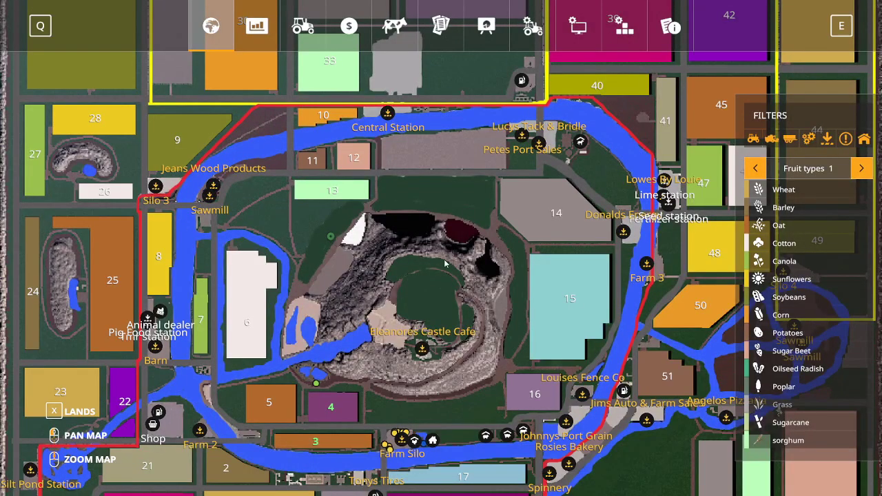
pyautogui.click(60, 408)
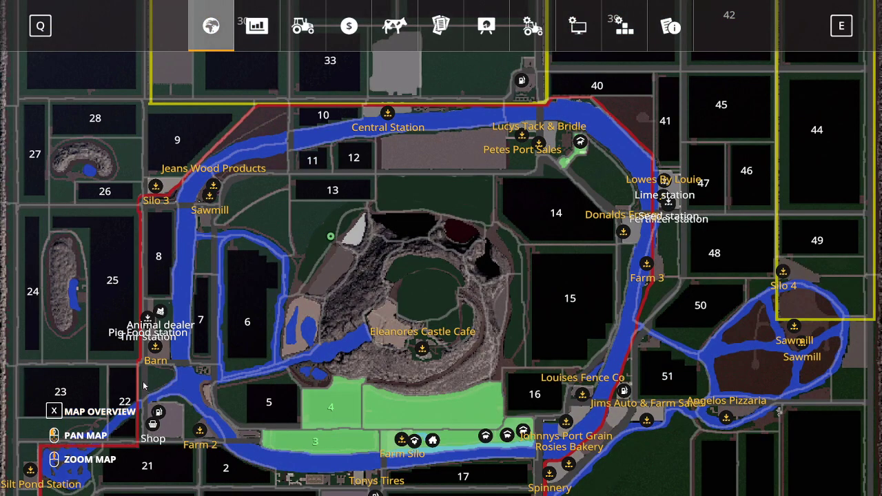
pyautogui.click(333, 271)
pyautogui.press('space')
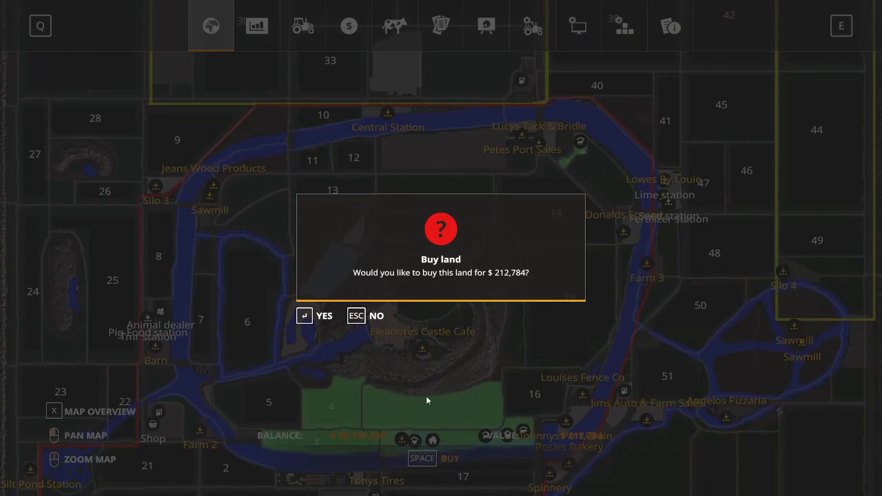
pyautogui.click(334, 316)
pyautogui.press('Escape')
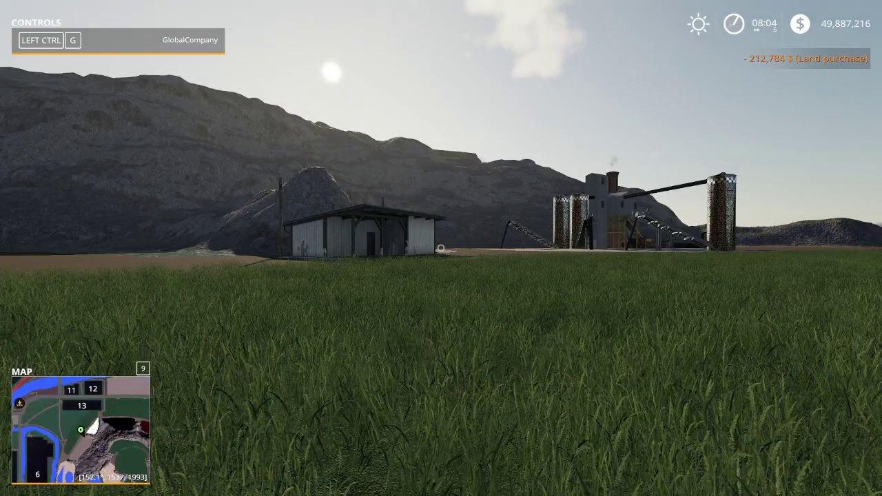
# - Walk up to the mine's shed and open the Nickel Mine01 product menu
pyautogui.press('w')
pyautogui.press('w')
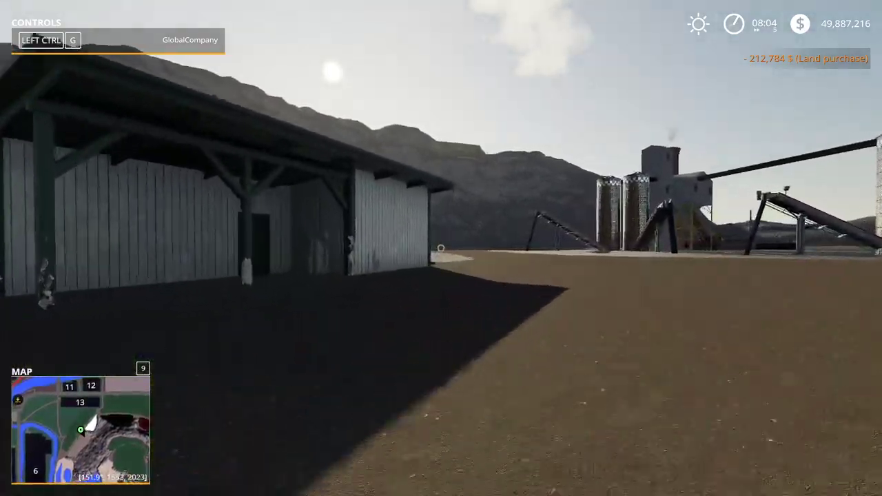
pyautogui.press('r')
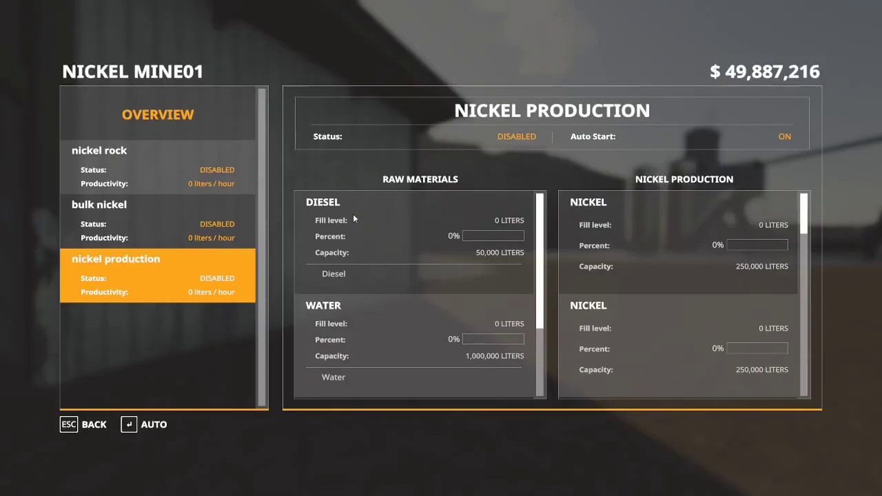
# - Review the raw materials and outputs of the nickel rock, bulk nickel and nickel production lines, then close the product menu
pyautogui.click(163, 174)
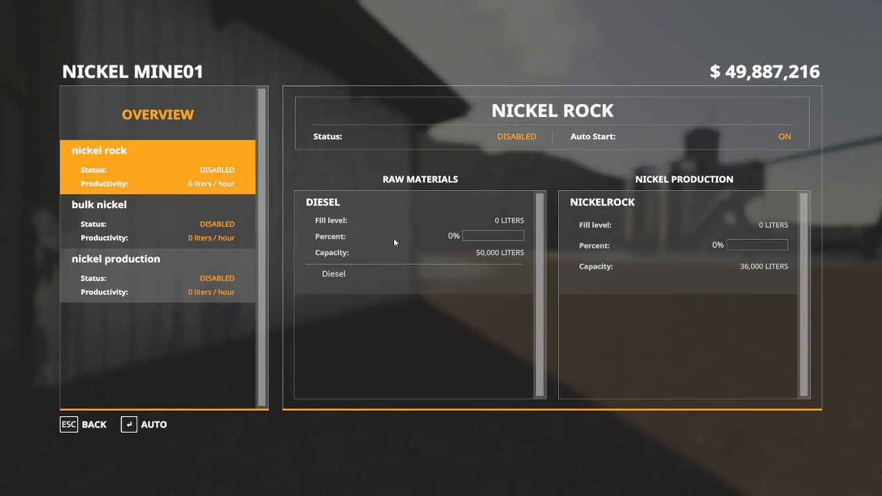
pyautogui.click(215, 237)
pyautogui.scroll(-1, 406, 261)
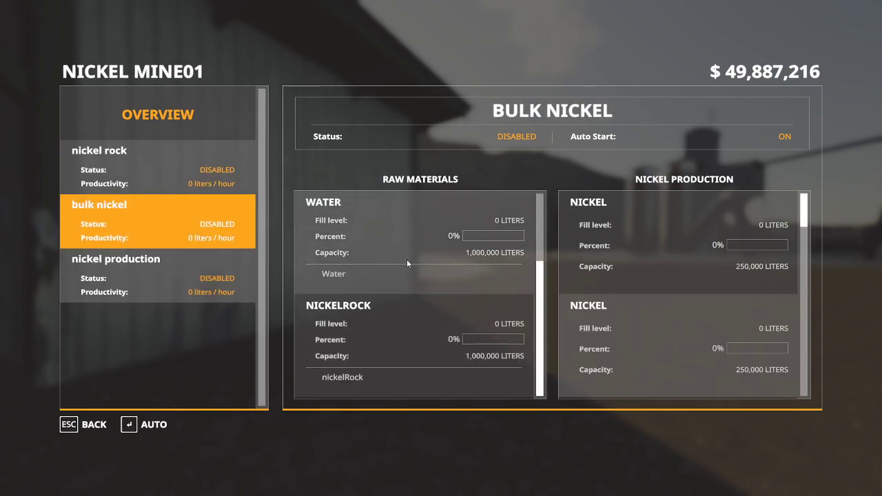
pyautogui.scroll(-5, 603, 265)
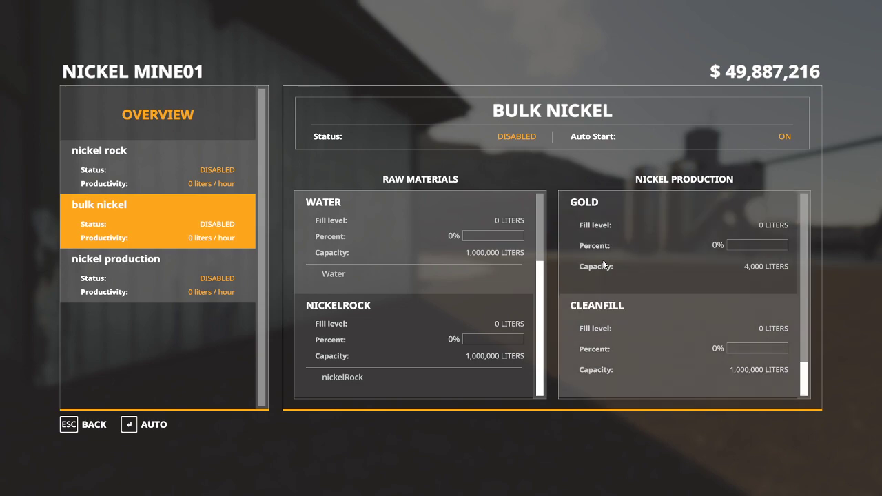
pyautogui.click(166, 280)
pyautogui.scroll(-1, 399, 287)
pyautogui.scroll(-5, 635, 298)
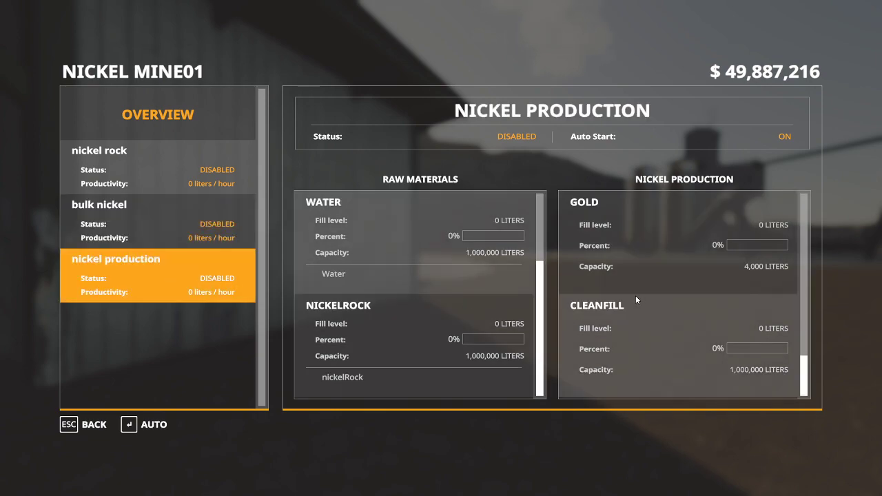
pyautogui.press('Escape')
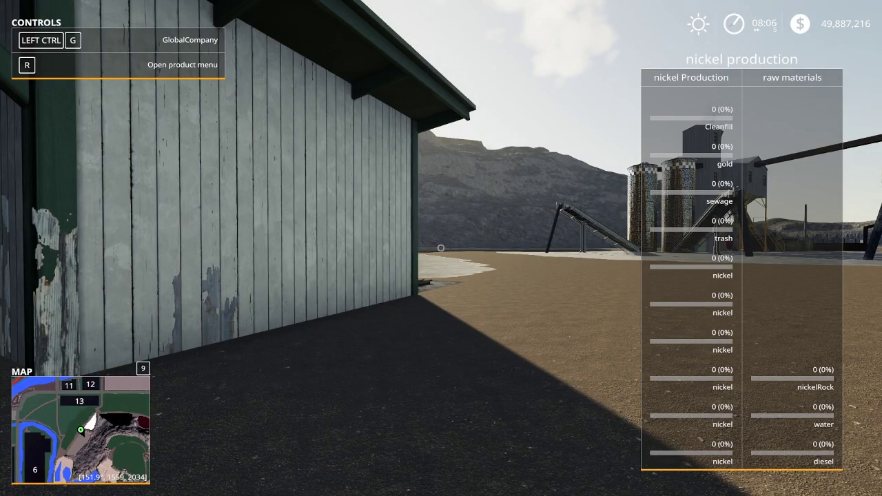
# - Walk onto the open grass beside the mine and lease a Kenworth K100 Daycab truck from the shop
pyautogui.press('w')
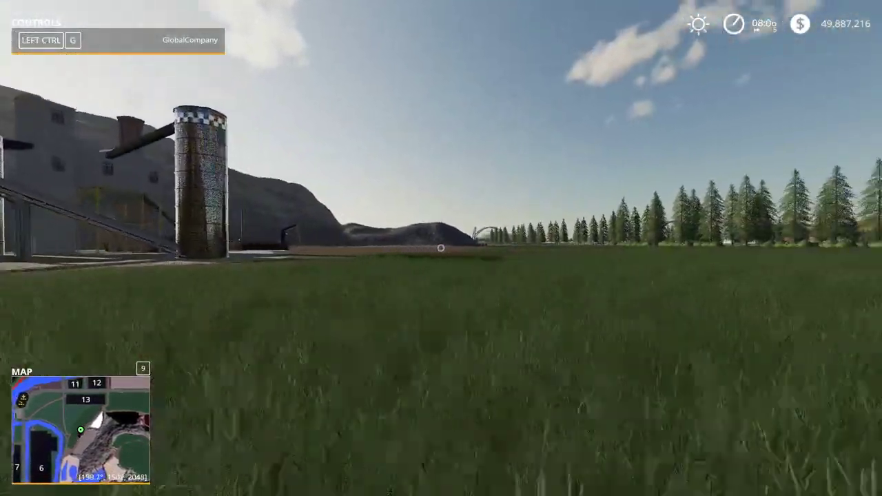
pyautogui.press('w')
pyautogui.press('w')
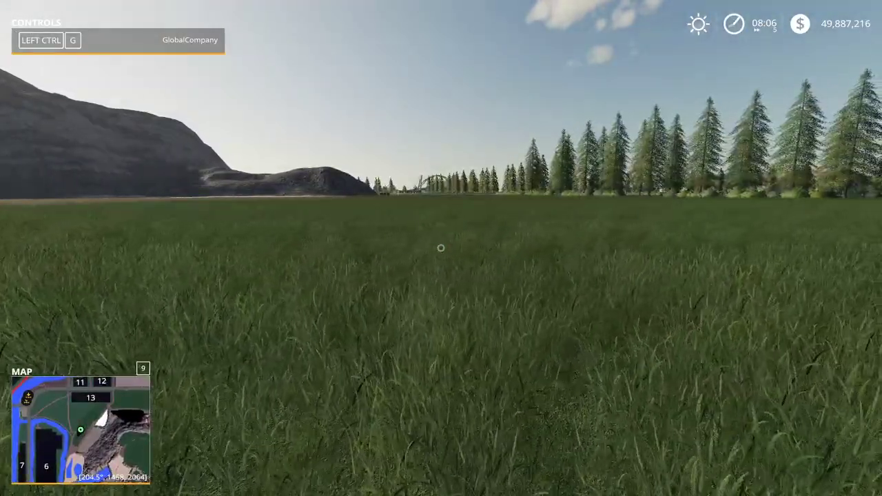
pyautogui.press('p')
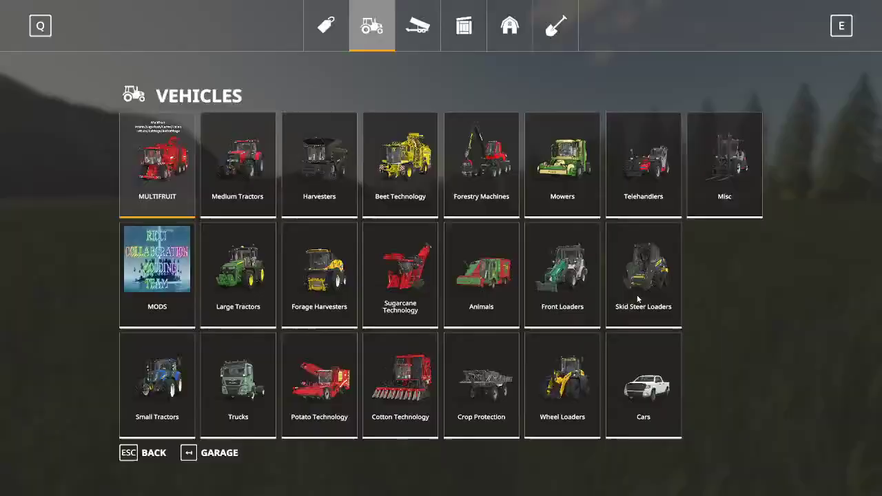
pyautogui.click(235, 394)
pyautogui.scroll(-5, 424, 271)
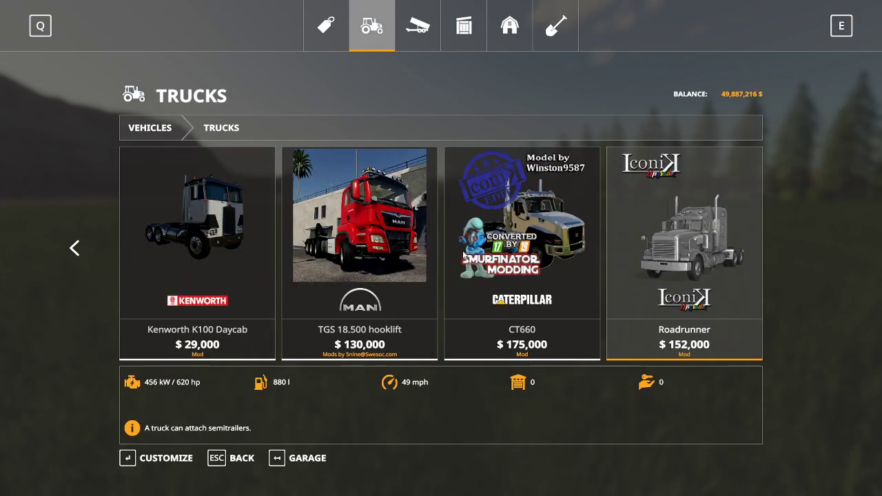
pyautogui.click(251, 252)
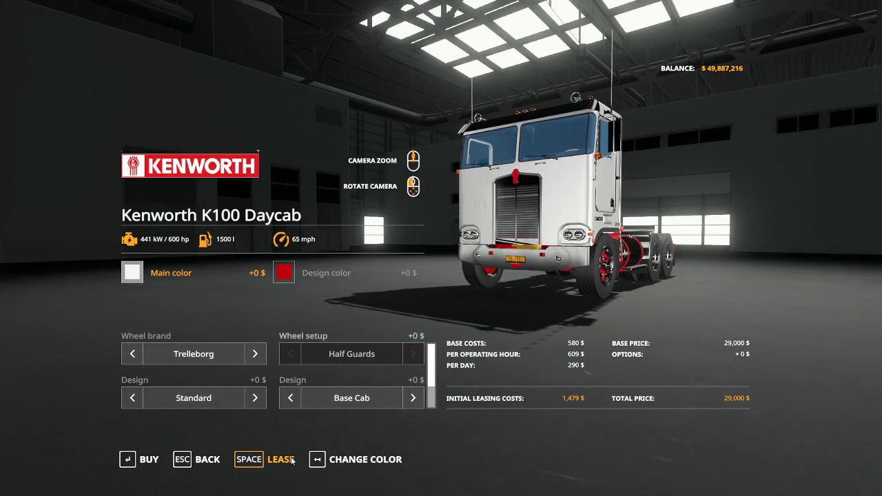
pyautogui.click(283, 461)
pyautogui.click(323, 316)
pyautogui.click(321, 316)
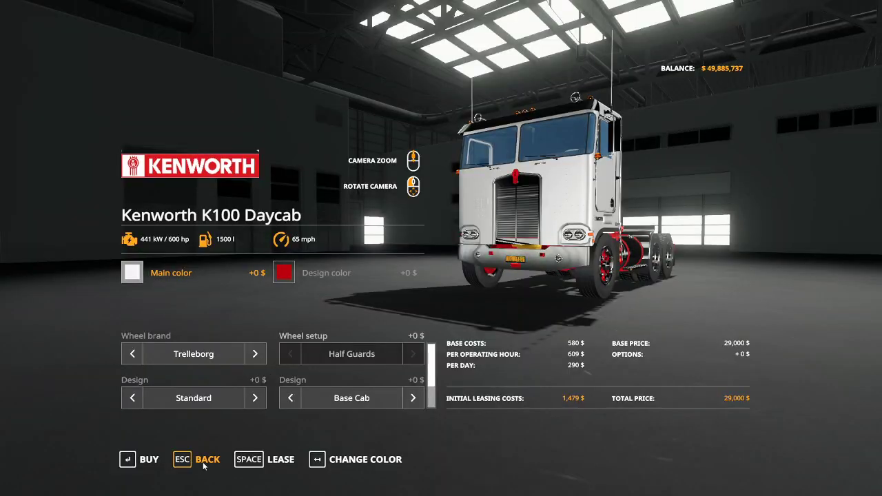
pyautogui.click(205, 459)
# - Lease the FS19_RICCIVILLE_TANKER trailer with the standard design
pyautogui.press('e')
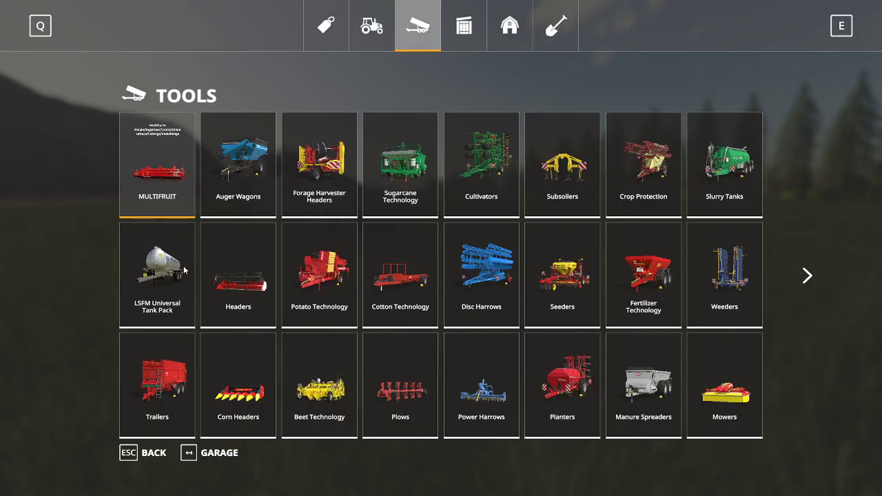
pyautogui.doubleClick(155, 350)
pyautogui.scroll(-15, 402, 255)
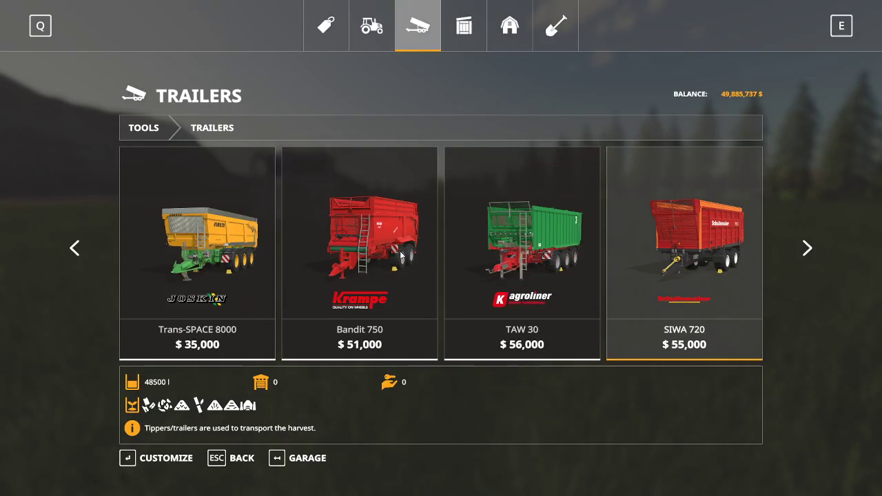
pyautogui.scroll(-10, 400, 251)
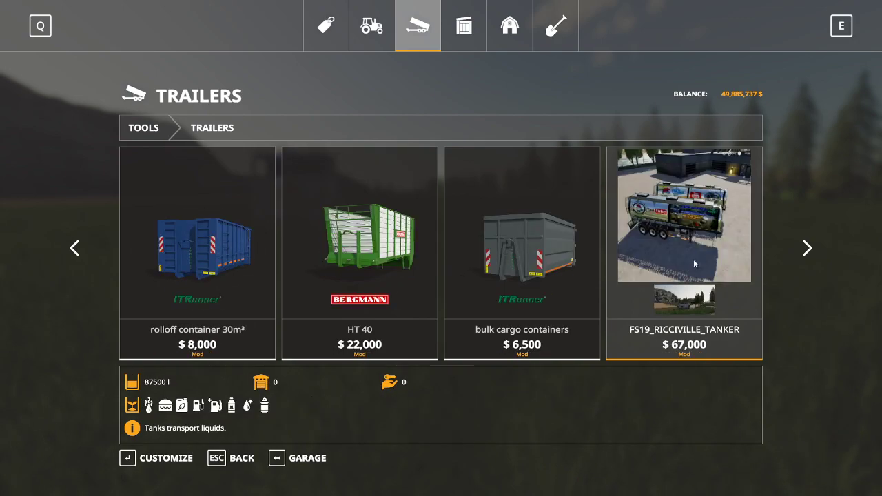
pyautogui.click(698, 254)
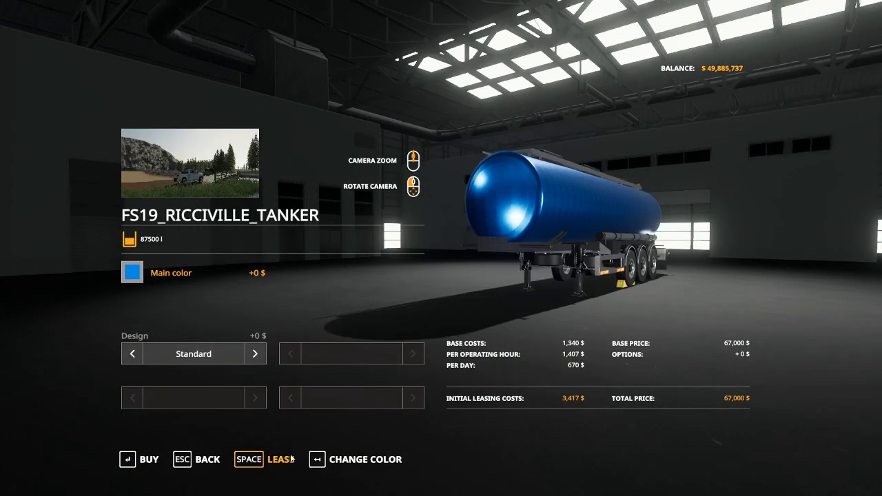
pyautogui.click(293, 459)
pyautogui.click(321, 319)
pyautogui.click(320, 315)
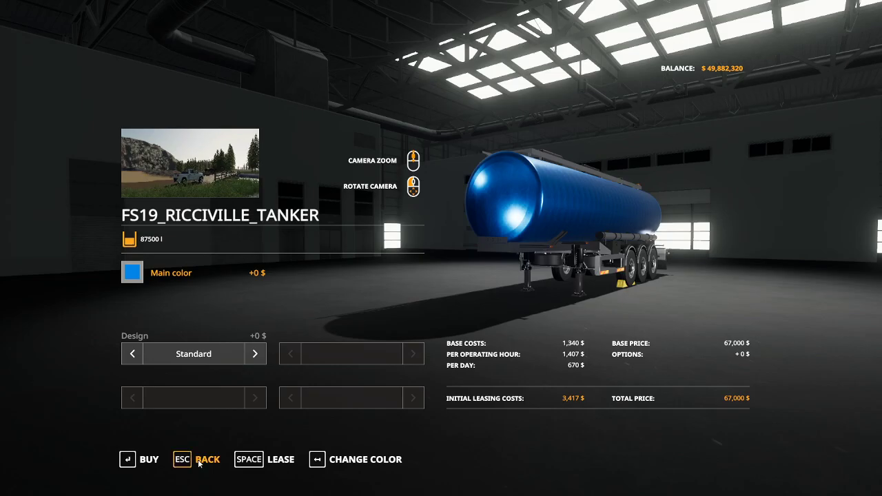
pyautogui.click(200, 462)
# - Lease the Lizard Flatdeck trailer from the mods category, then return to the game
pyautogui.click(375, 31)
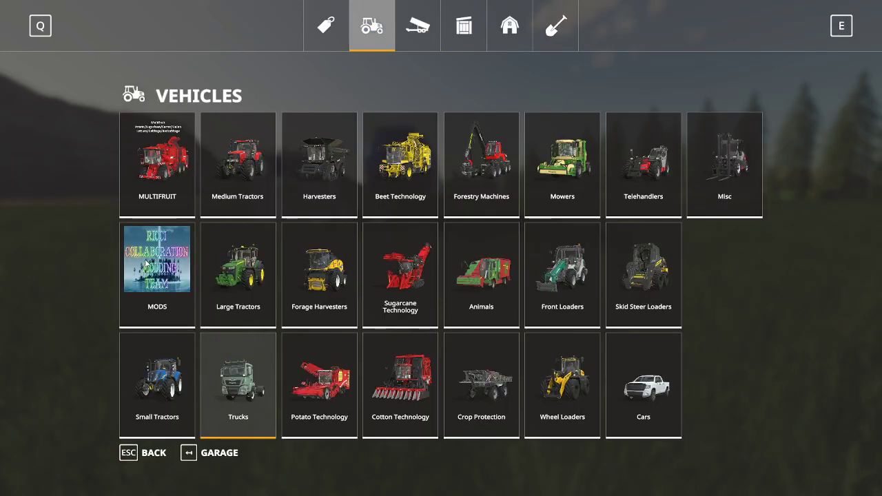
pyautogui.click(151, 265)
pyautogui.click(457, 255)
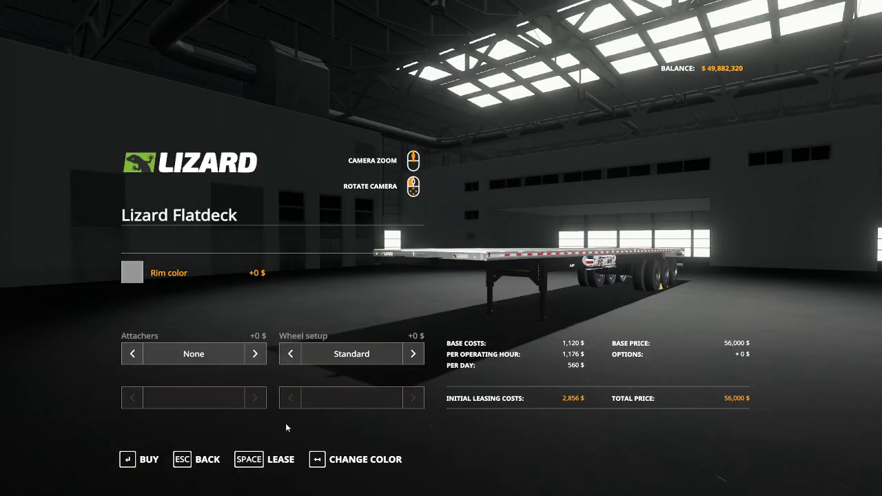
pyautogui.click(282, 459)
pyautogui.click(318, 315)
pyautogui.click(323, 315)
pyautogui.press('Escape')
pyautogui.press('Escape')
# - Board the Kenworth, hitch the blue tanker and fill it with diesel through the Easy Development Commands
pyautogui.press('w')
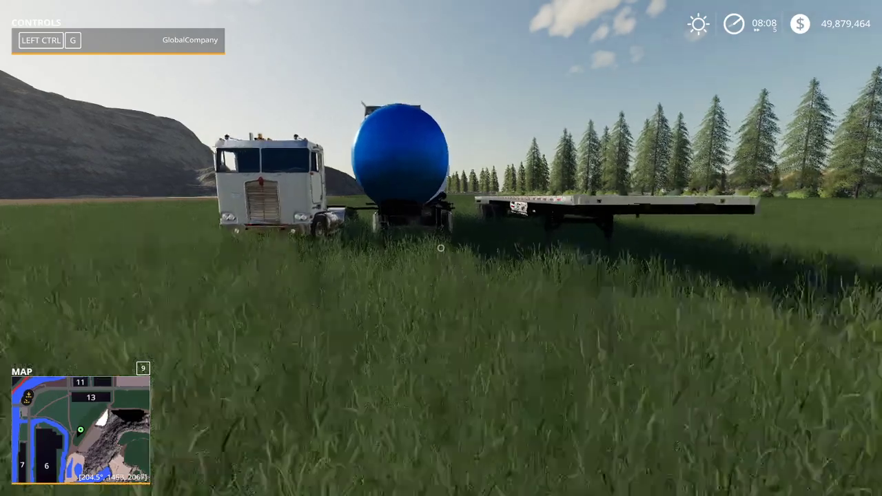
pyautogui.press('e')
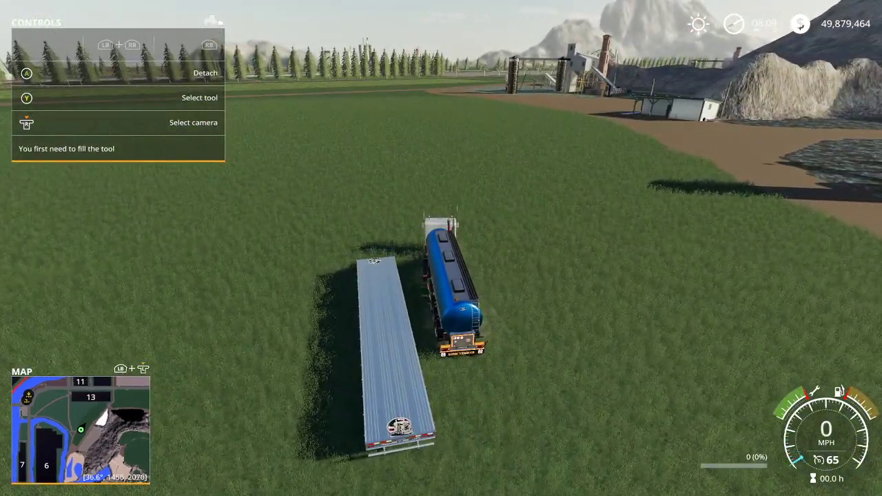
pyautogui.hotkey('alt', 'd')
pyautogui.click(534, 29)
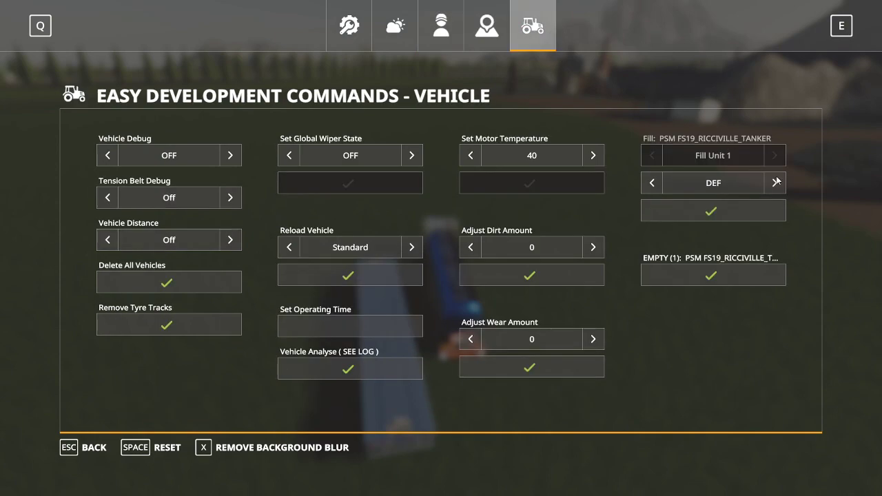
pyautogui.press('Escape')
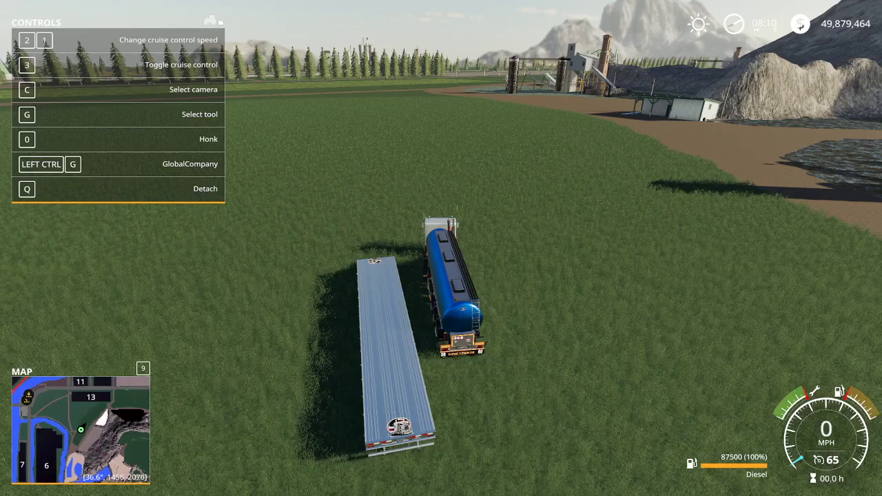
# - Drive the tanker around behind the mine's silos to the marked spot beside the red tanks and unload diesel
pyautogui.press('w')
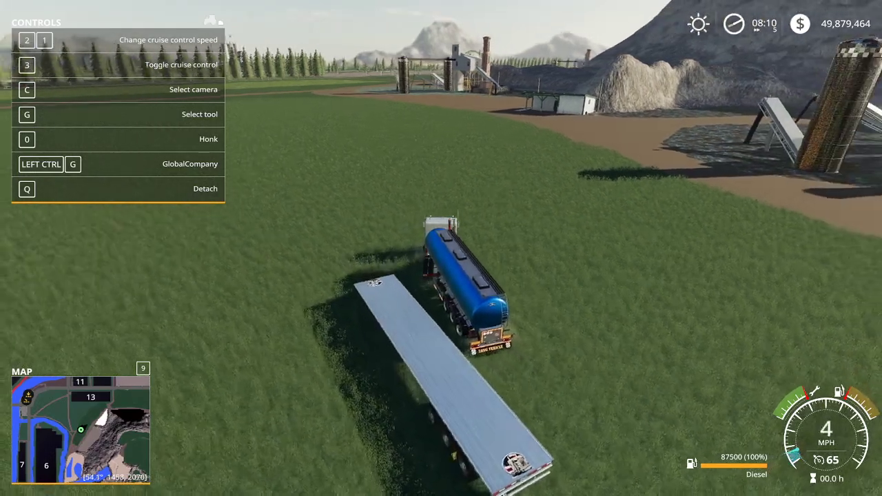
pyautogui.press('w')
pyautogui.press('d')
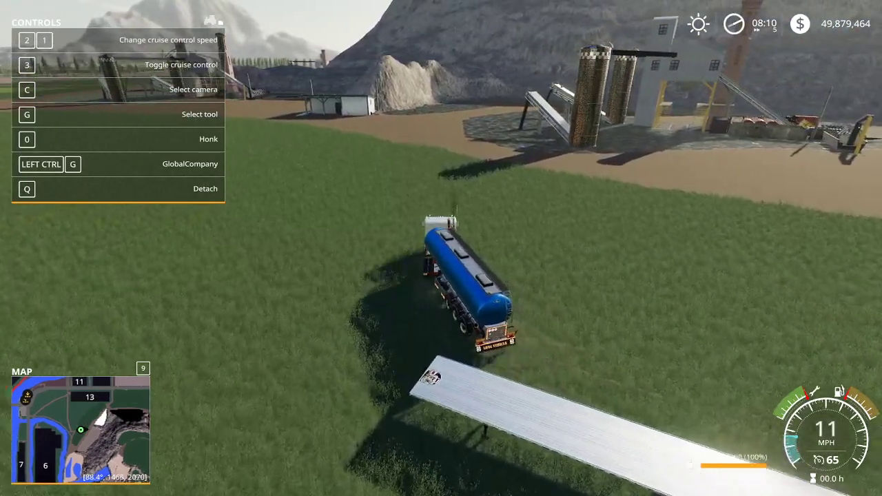
pyautogui.press('w')
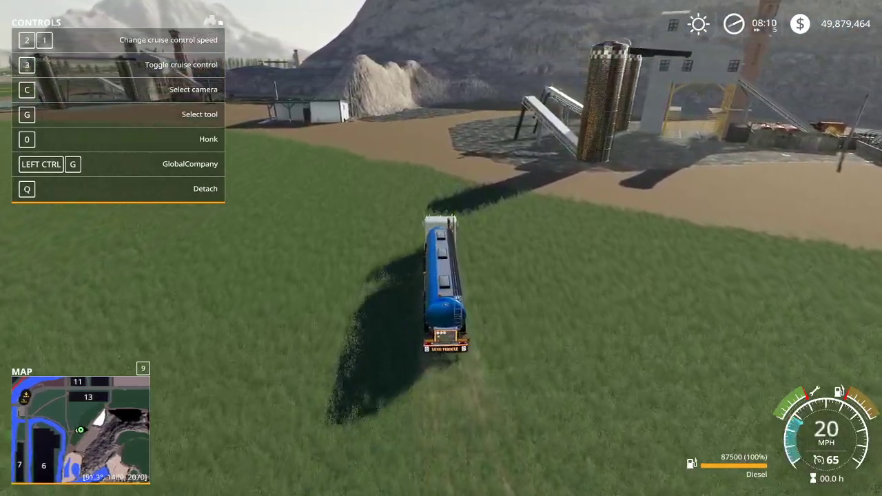
pyautogui.press('w')
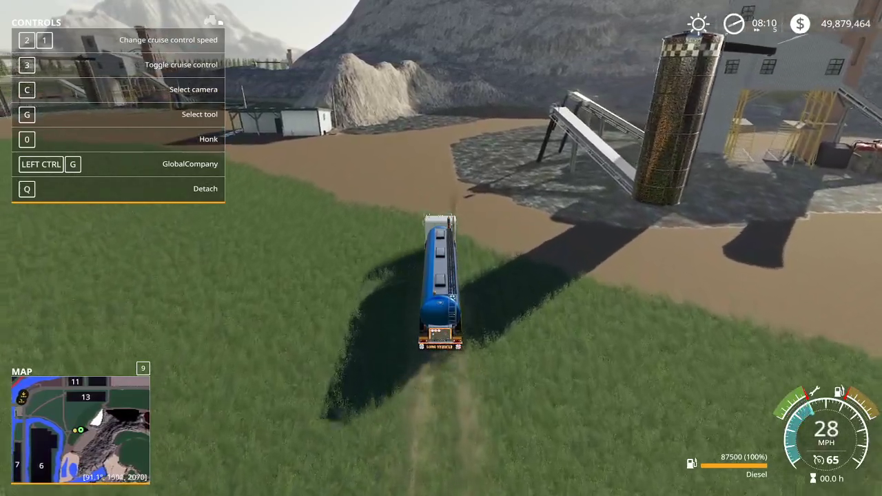
pyautogui.press('w')
pyautogui.press('d')
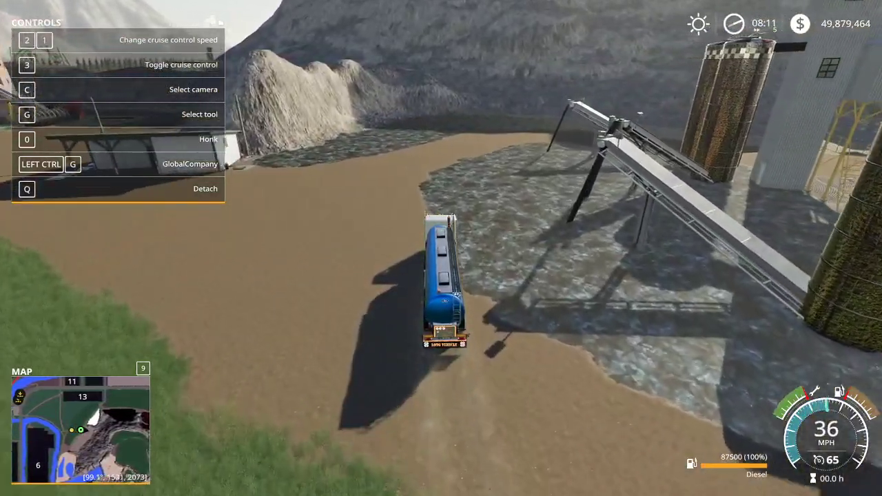
pyautogui.press('w')
pyautogui.press('d')
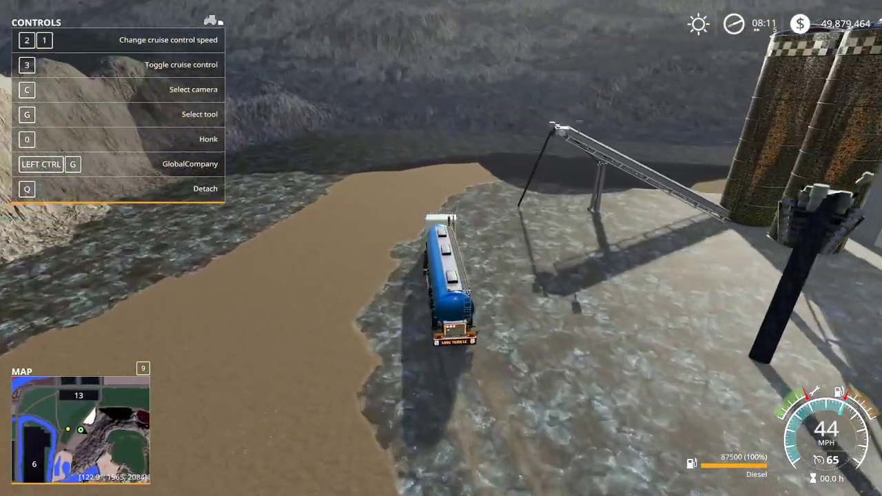
pyautogui.press('w')
pyautogui.press('d')
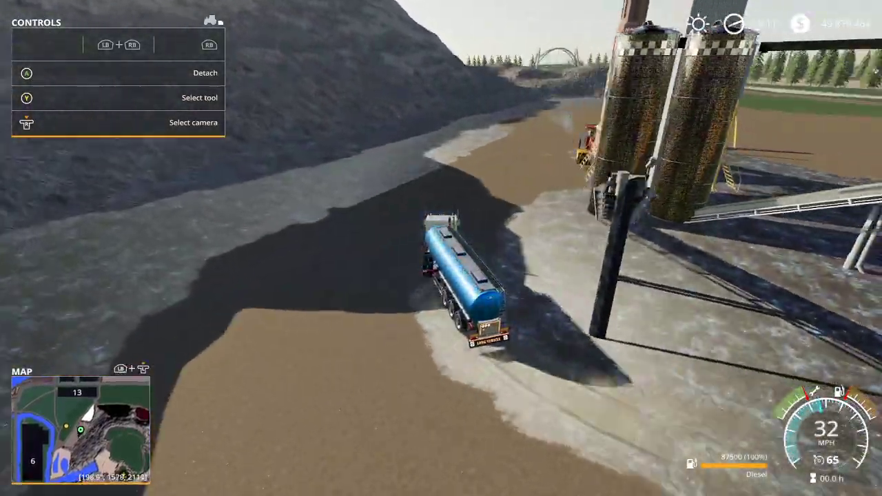
pyautogui.press('s')
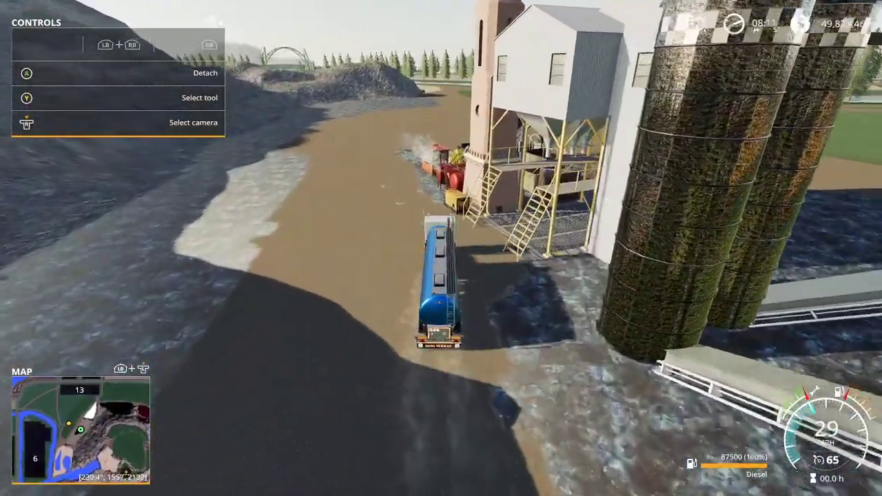
pyautogui.press('s')
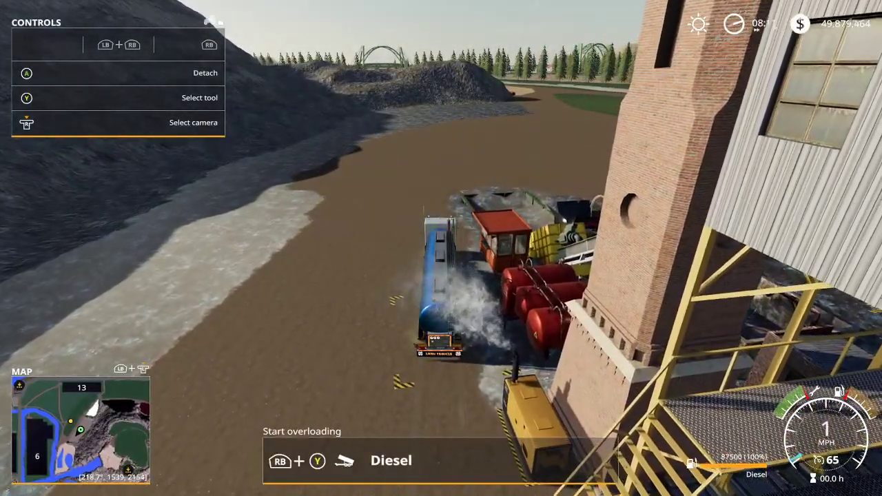
pyautogui.press('i')
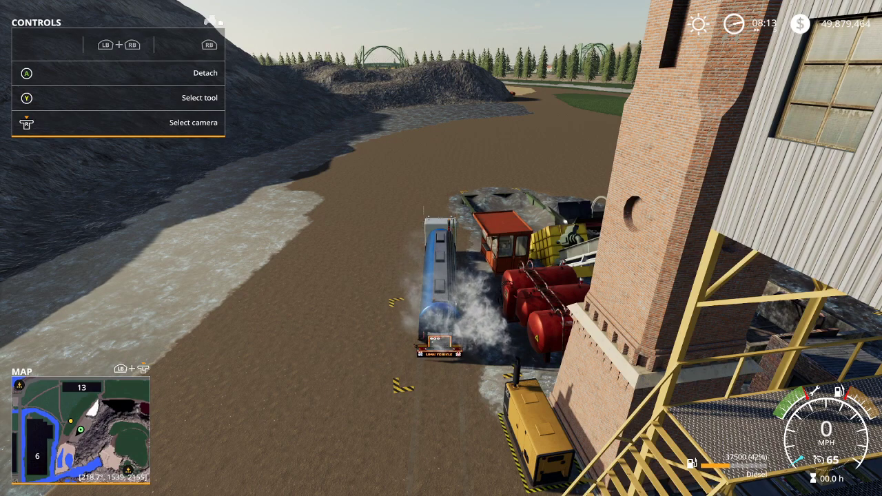
# - Empty the tanker's remaining diesel and refill it with water through the Easy Development Commands
pyautogui.press('ctrl+KP_0')
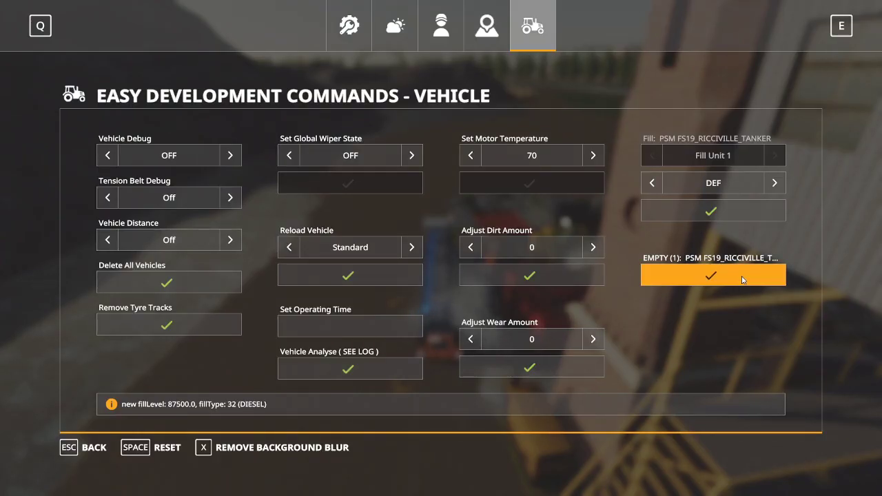
pyautogui.click(775, 184)
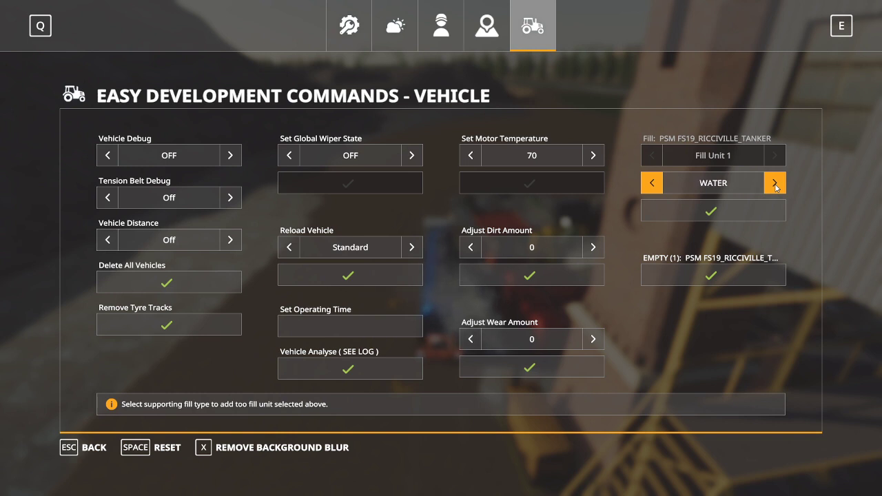
pyautogui.press('Escape')
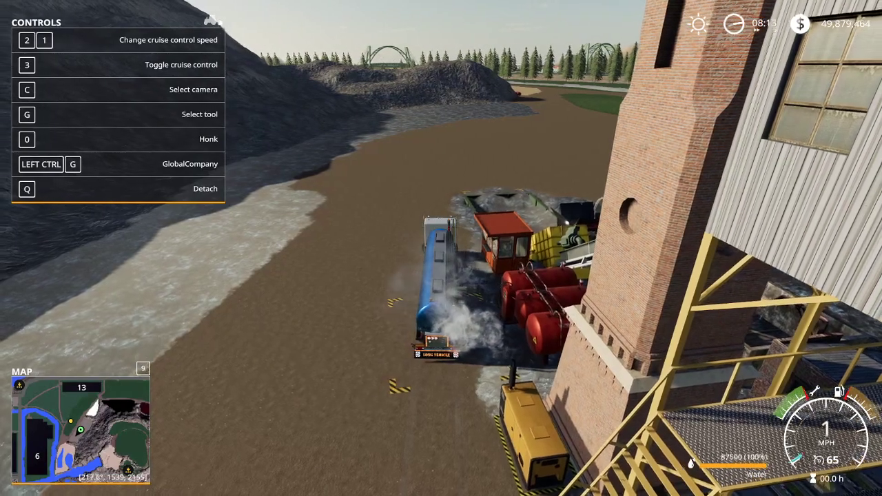
# - Drive the water-filled tanker past the red cabin and around the end of the mine's processing equipment
pyautogui.press('w')
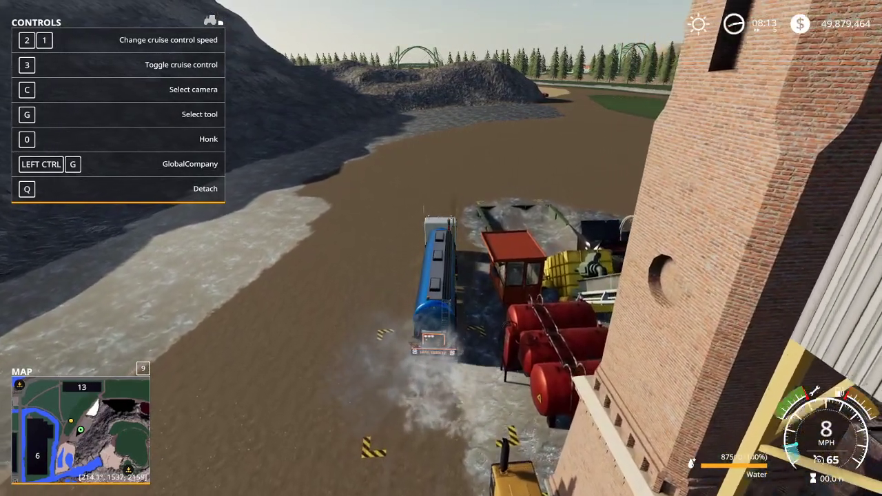
pyautogui.press('w')
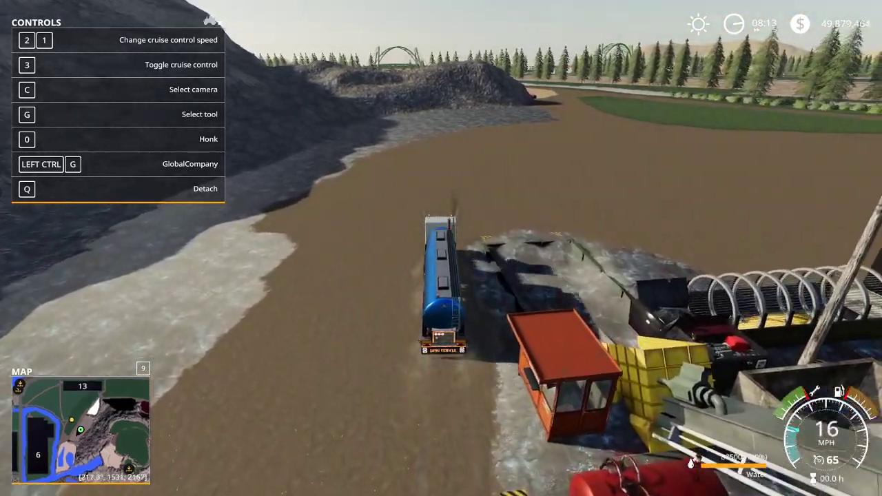
pyautogui.press('w')
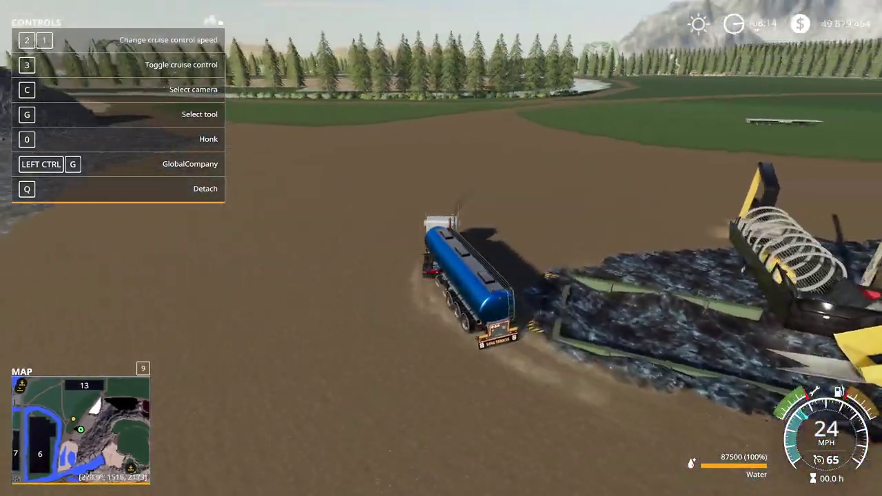
pyautogui.press('w')
pyautogui.press('d')
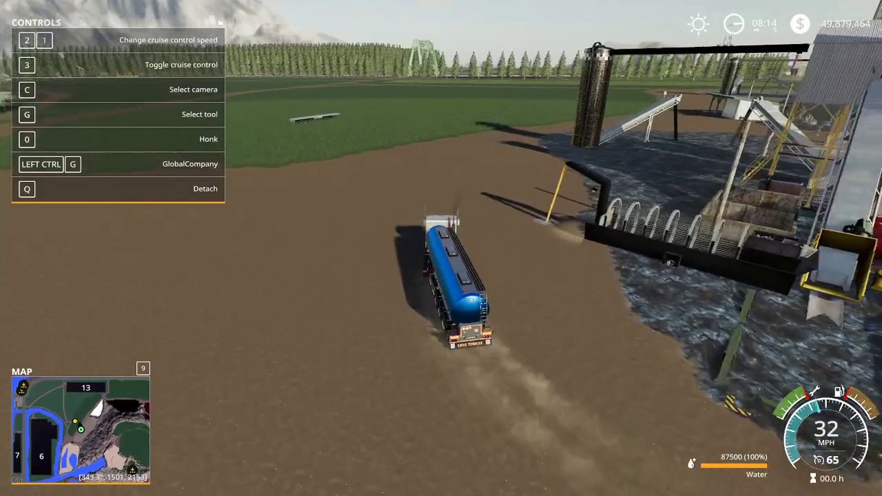
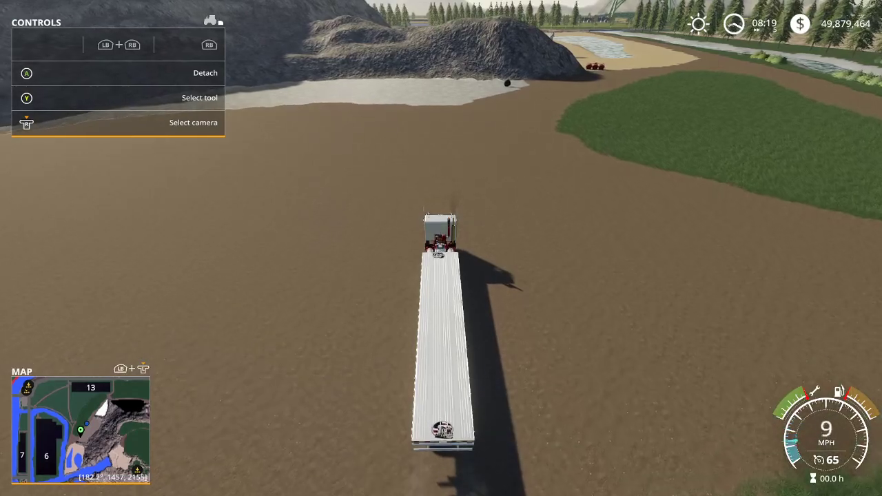
# - Fast-forward the game time to spawn more nickel rocks, inspect one of them on foot and return towards the truck
pyautogui.press('8')
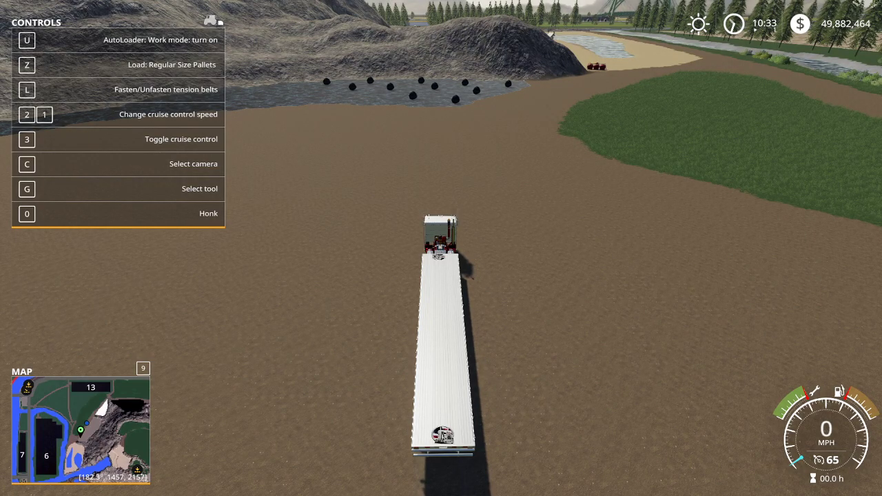
pyautogui.press('e')
pyautogui.press('w')
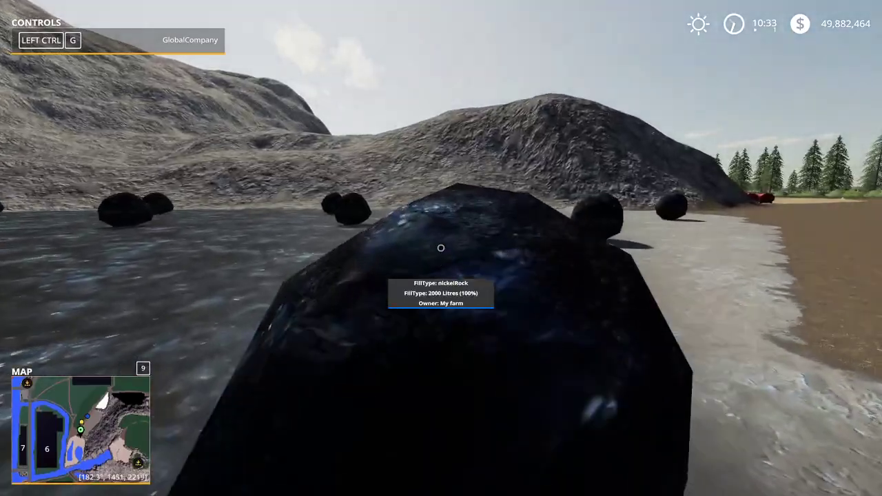
pyautogui.press('s')
pyautogui.press('s')
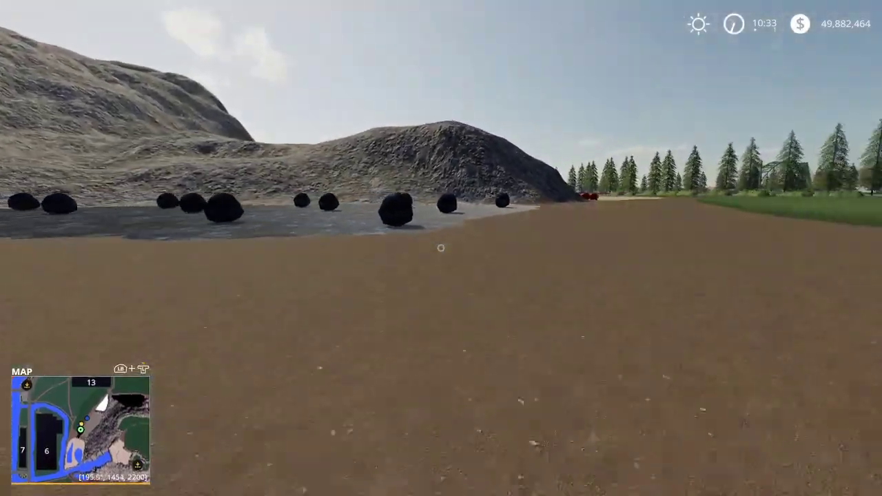
pyautogui.press('w')
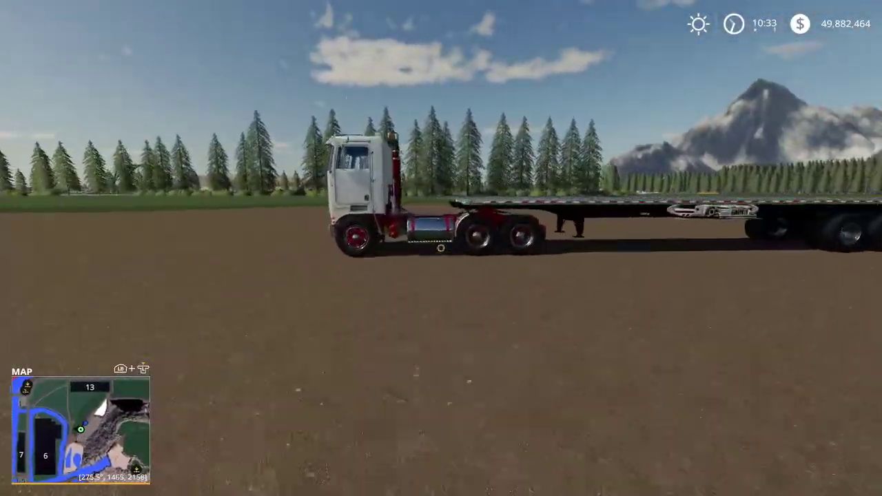
# - Board the flatbed truck, set its autoloader to Rocks, load nine nickel rocks and unload them behind the trailer at the mine's intake
pyautogui.press('e')
pyautogui.press('z')
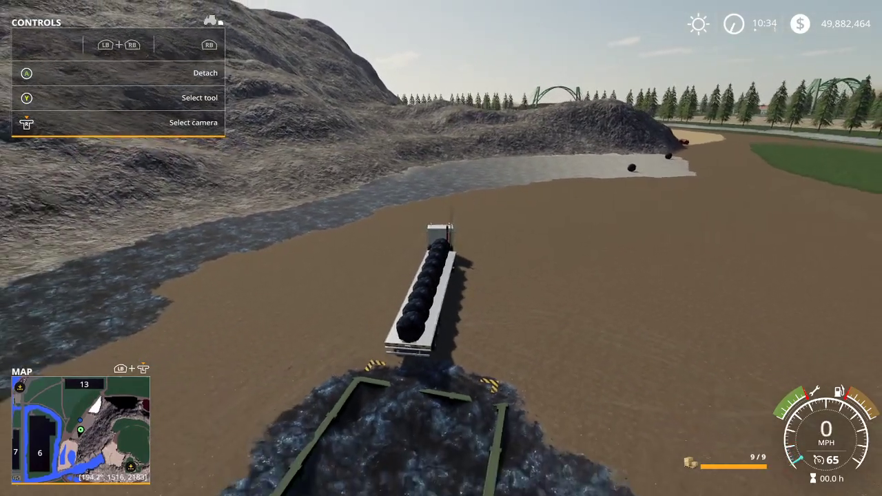
pyautogui.press('b')
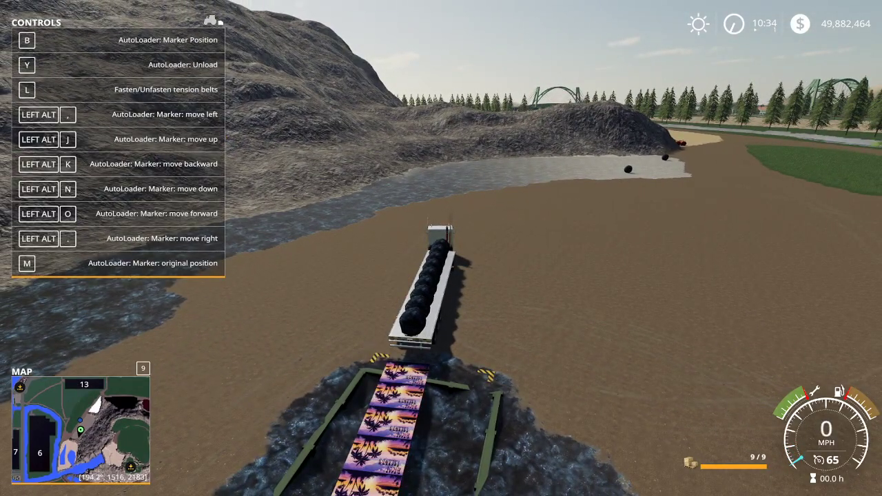
pyautogui.press('y')
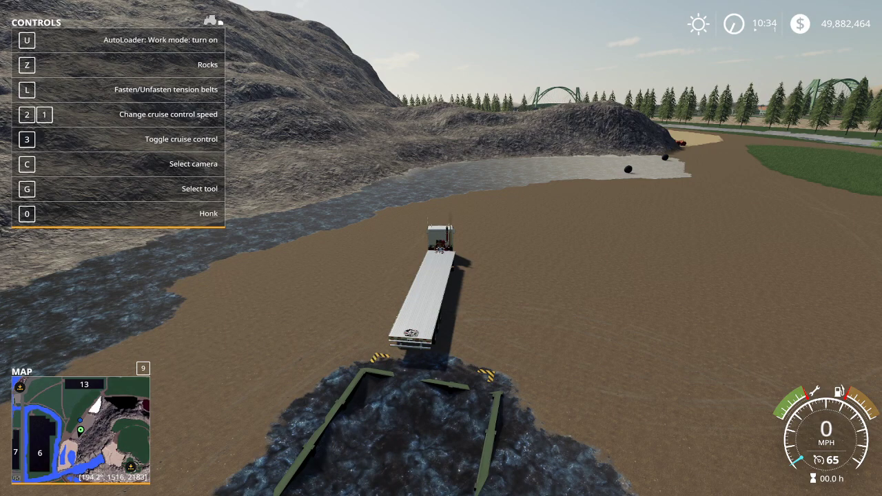
# - Drive the empty flatbed around the mine, park it beside the blue tanker and get out
pyautogui.press('w')
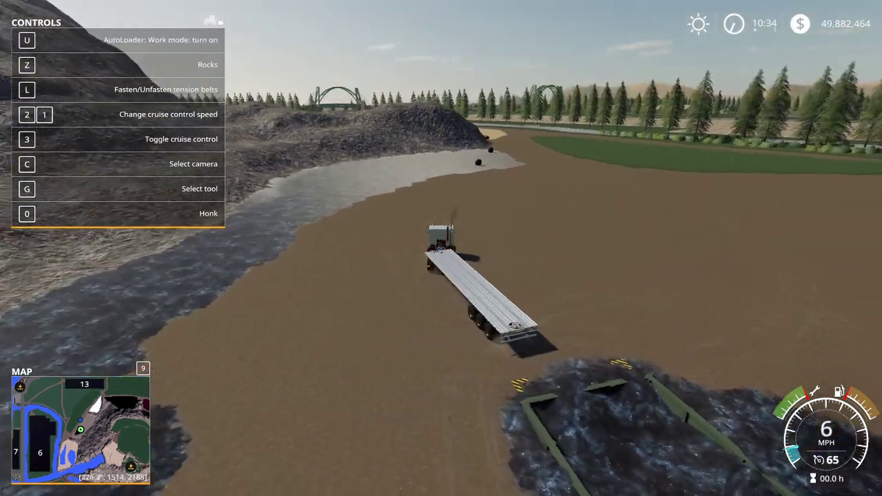
pyautogui.press('w')
pyautogui.press('d')
pyautogui.press('w')
pyautogui.press('d')
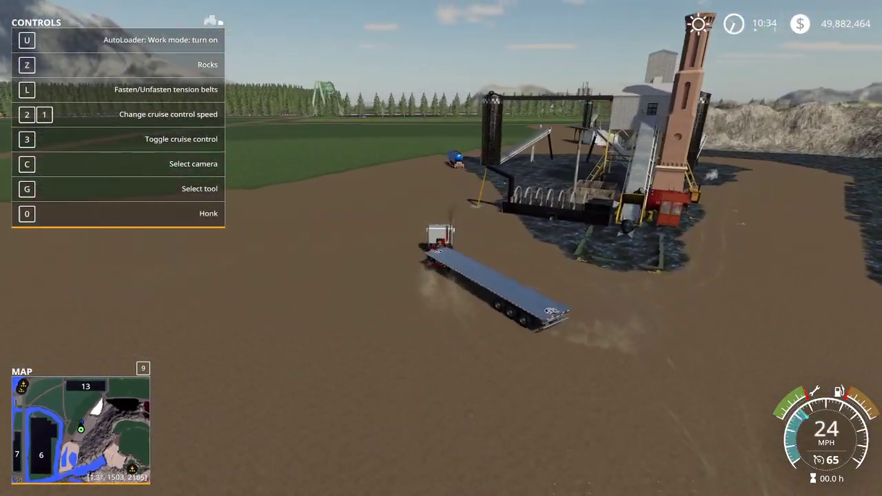
pyautogui.press('w')
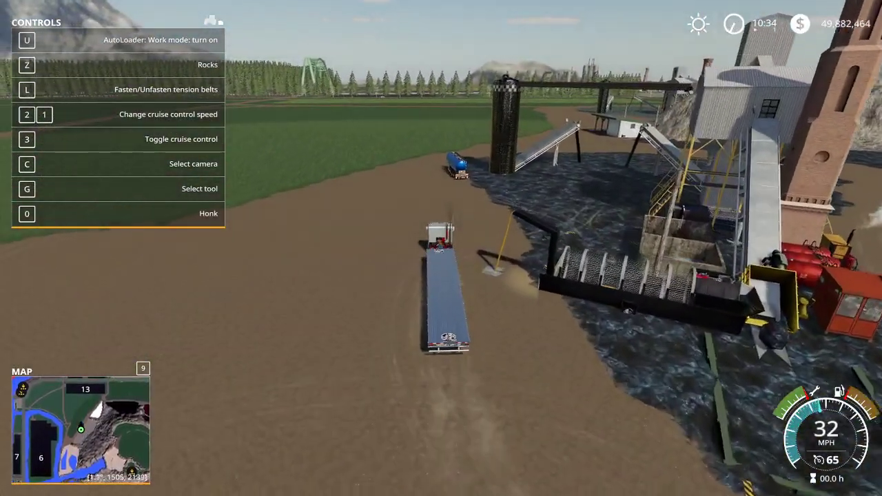
pyautogui.press('w')
pyautogui.press('a')
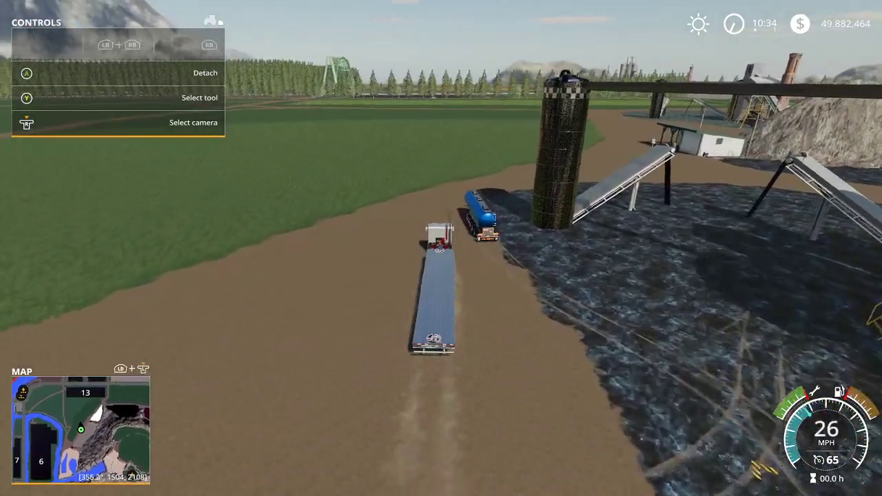
pyautogui.press('e')
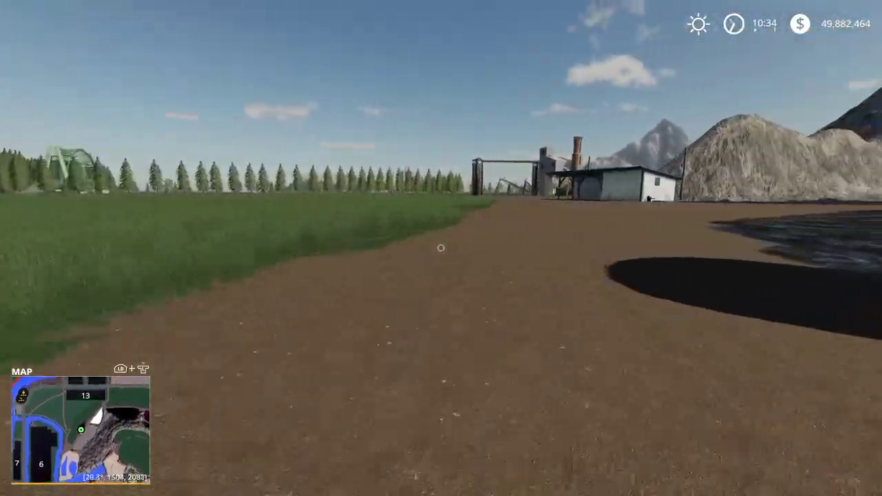
# - Walk to the mine's output conveyors, fast-forward the game time and examine the nickel piles beneath them
pyautogui.press('w')
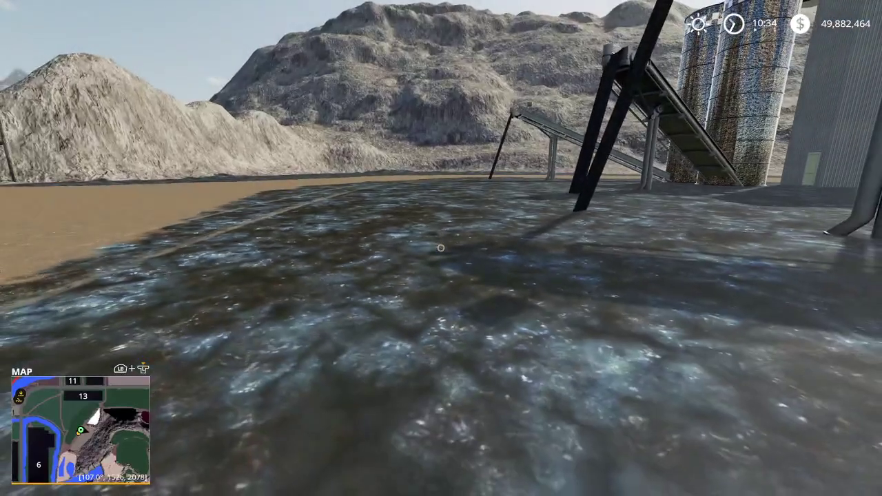
pyautogui.press('8')
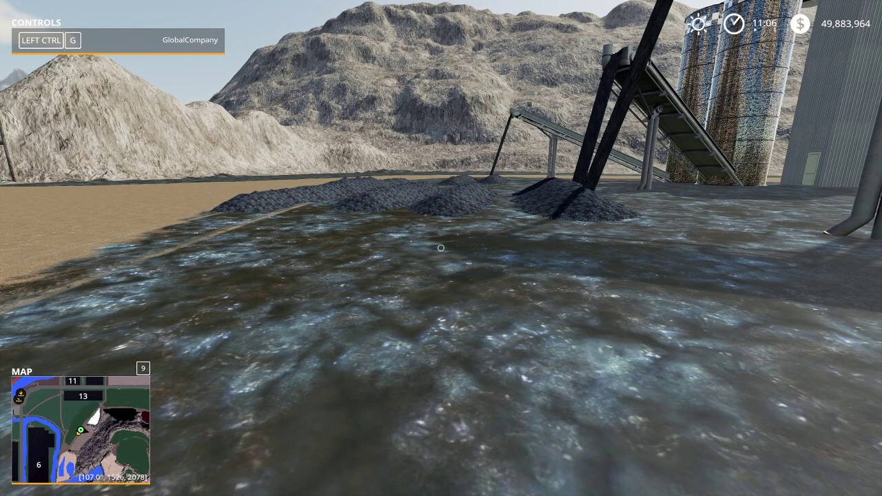
pyautogui.press('w')
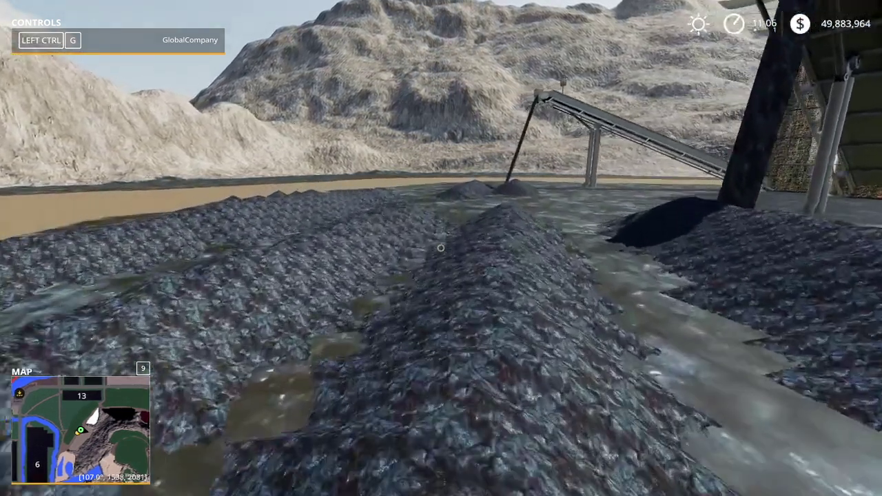
pyautogui.press('w')
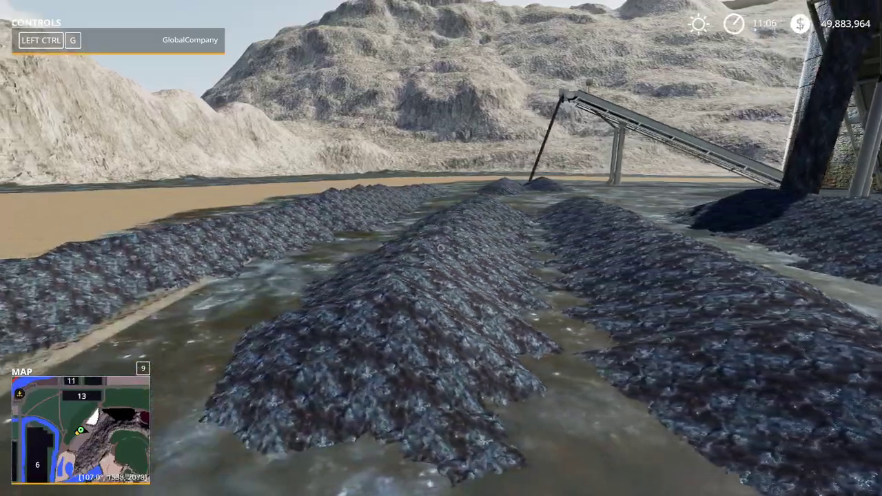
pyautogui.press('s')
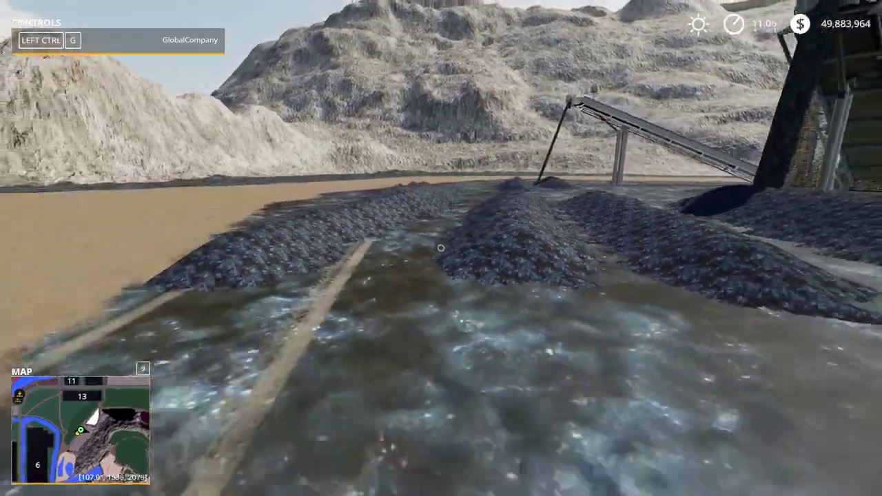
# - Walk to the white shed and check the nickel production's output and raw material levels
pyautogui.press('w')
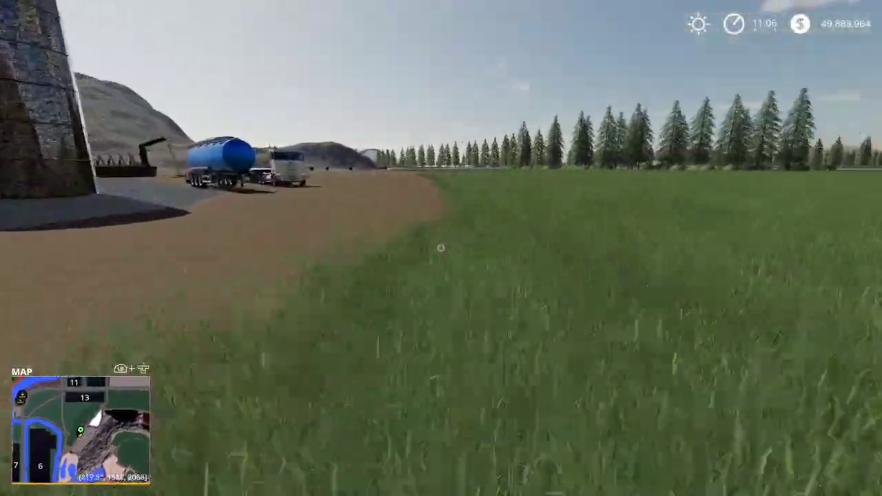
pyautogui.press('w')
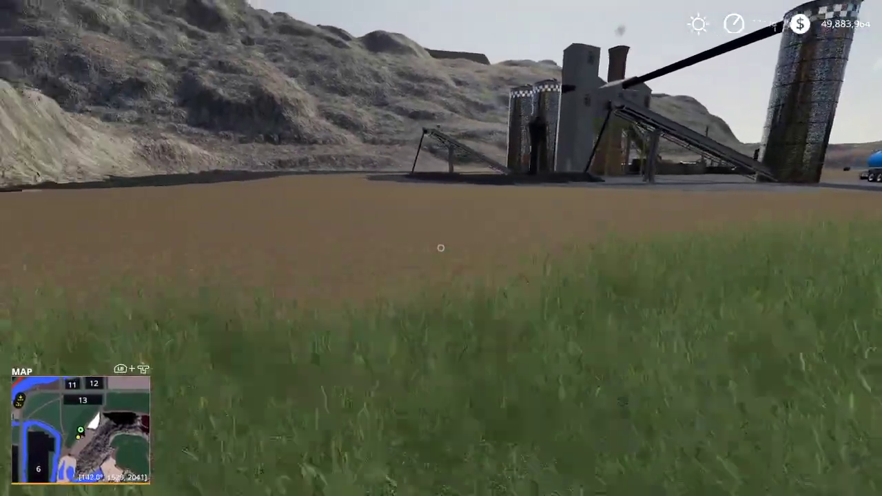
pyautogui.press('w')
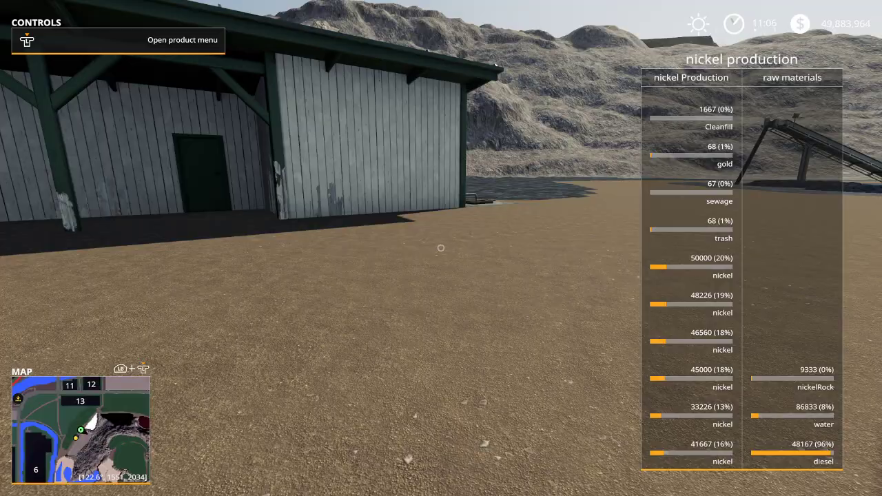
pyautogui.press('w')
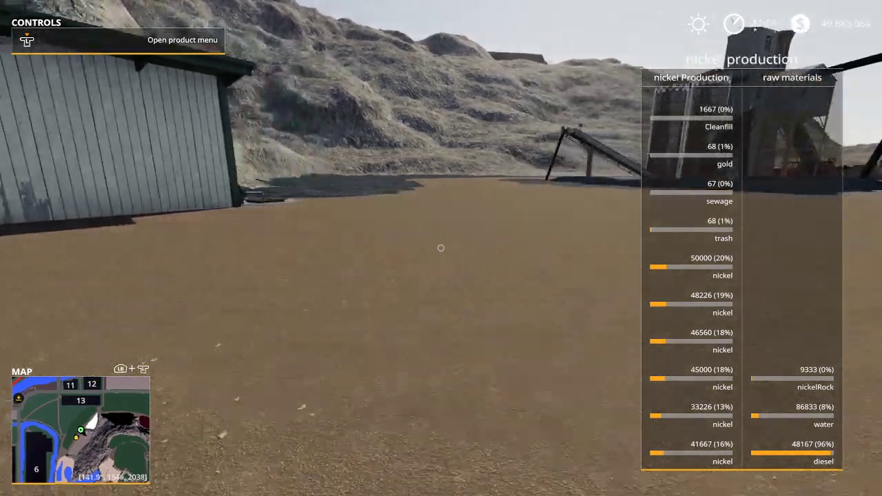
# - Walk past the blue tanker to inspect the gold pallet, and head out onto the open dirt
pyautogui.press('w')
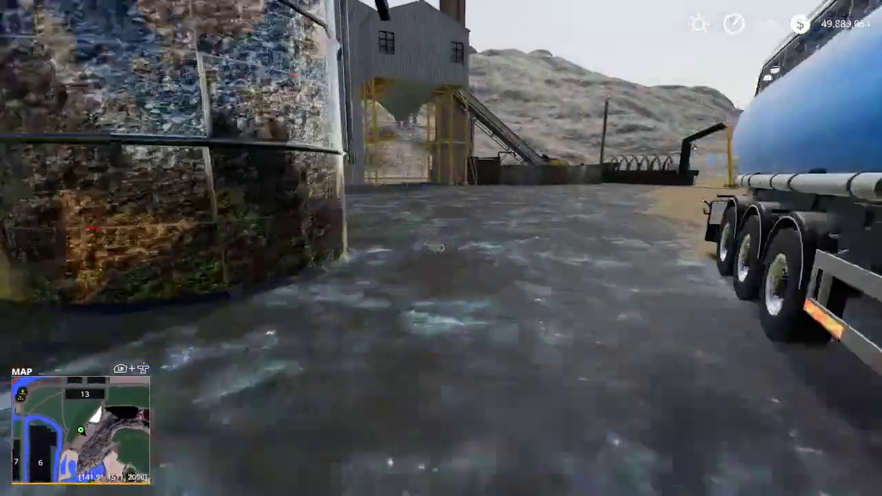
pyautogui.press('w')
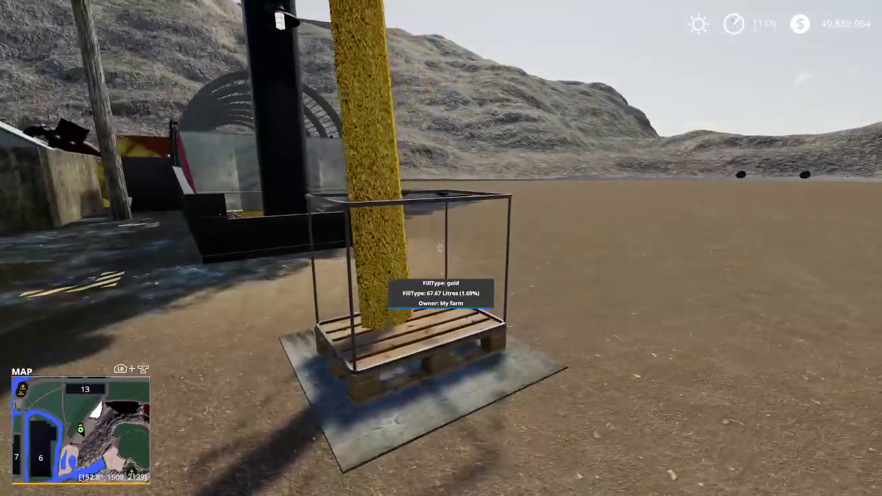
pyautogui.press('w')
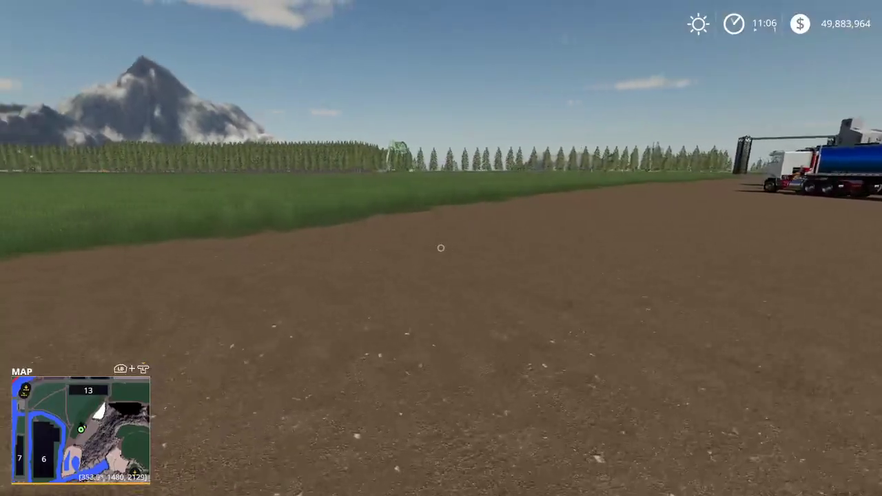
# - Open the shop's vehicle mods and lease the Fräse Bunker
pyautogui.press('p')
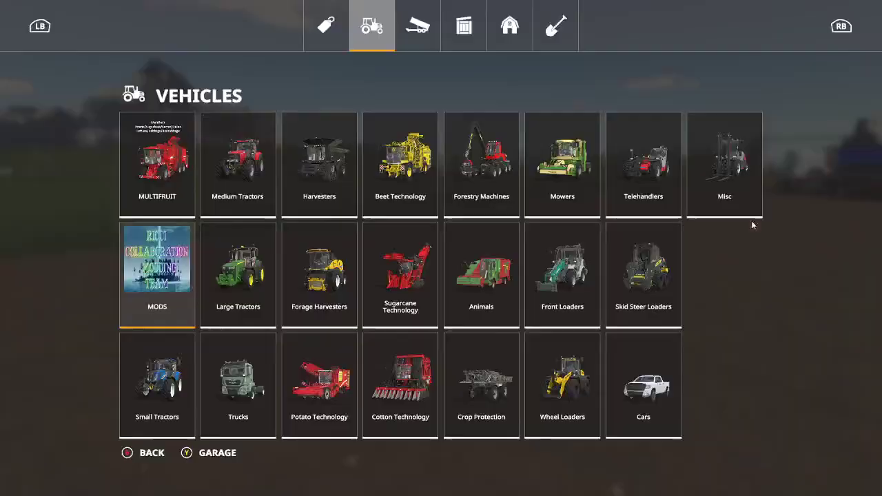
pyautogui.click(162, 274)
pyautogui.click(203, 258)
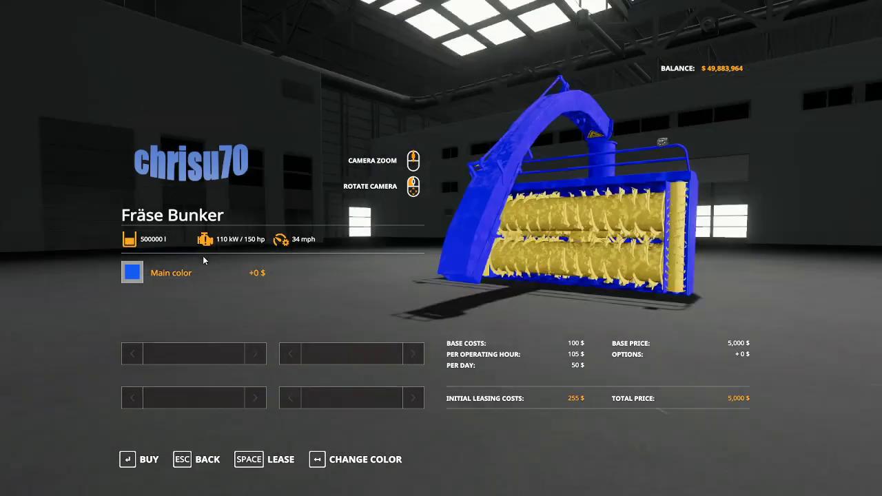
pyautogui.click(278, 464)
pyautogui.click(322, 317)
pyautogui.click(316, 312)
pyautogui.press('Escape')
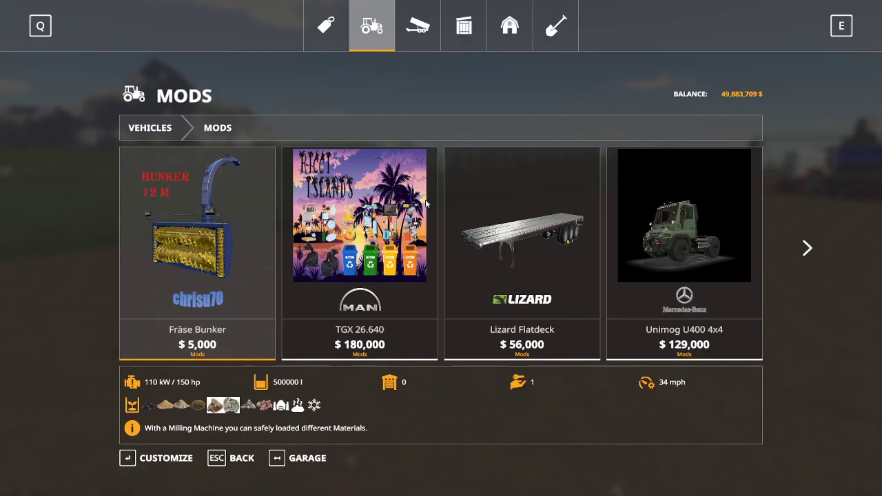
# - Lease the Mercedes-Benz Unimog U400 4x4 and return to the mods list
pyautogui.click(651, 238)
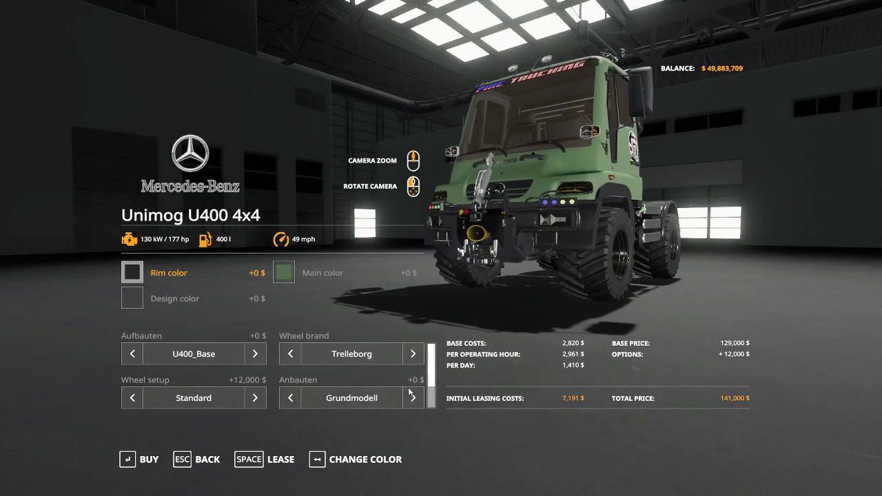
pyautogui.click(280, 459)
pyautogui.click(321, 315)
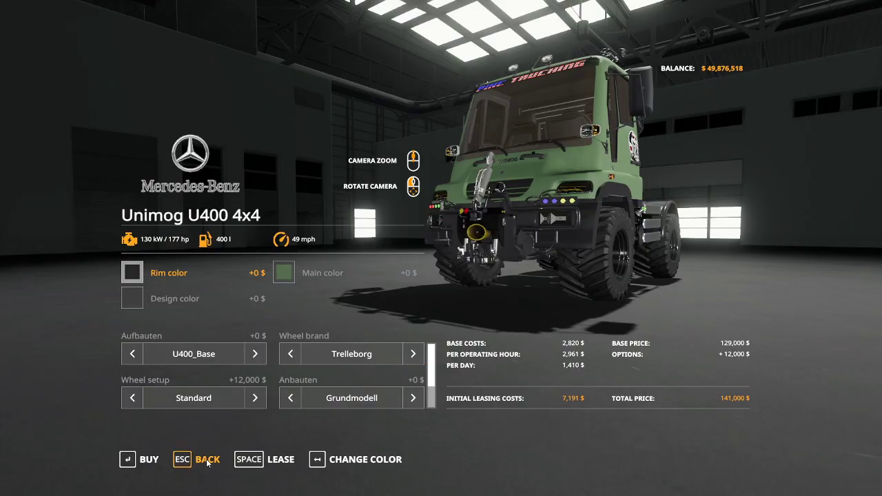
pyautogui.click(207, 461)
# - Lease the Strautmann AR_SEK 802_UNIMOG U400 4x4 body with its configuration set to Capacity 500000
pyautogui.scroll(-1, 662, 257)
pyautogui.click(673, 257)
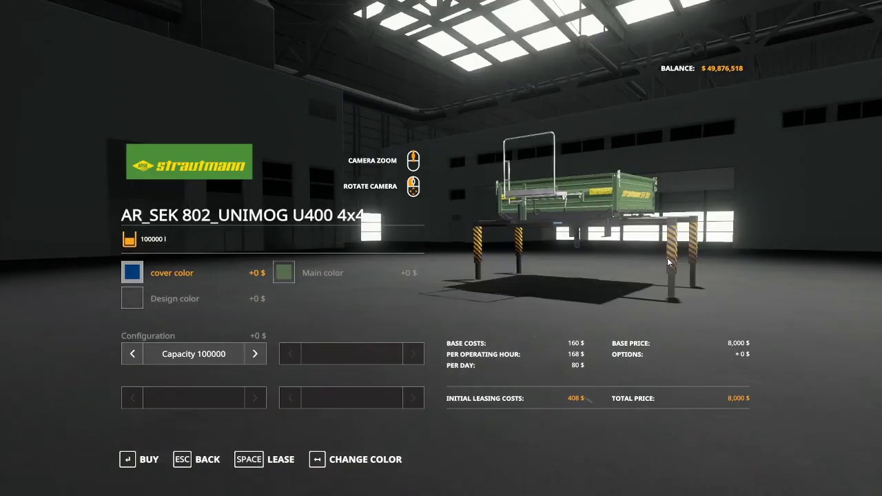
pyautogui.click(256, 353)
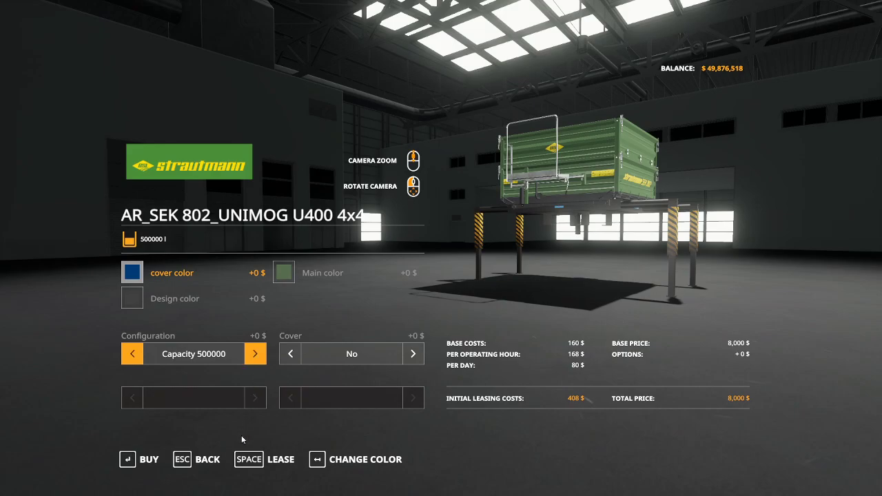
pyautogui.click(270, 464)
pyautogui.click(323, 317)
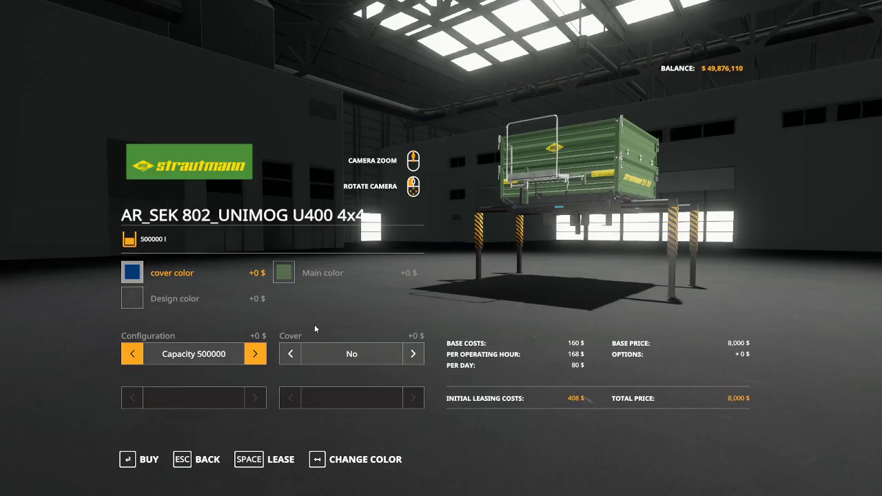
pyautogui.click(215, 456)
# - Lease the MAN TGX 26.640 garbage truck and return to the mods list
pyautogui.doubleClick(218, 274)
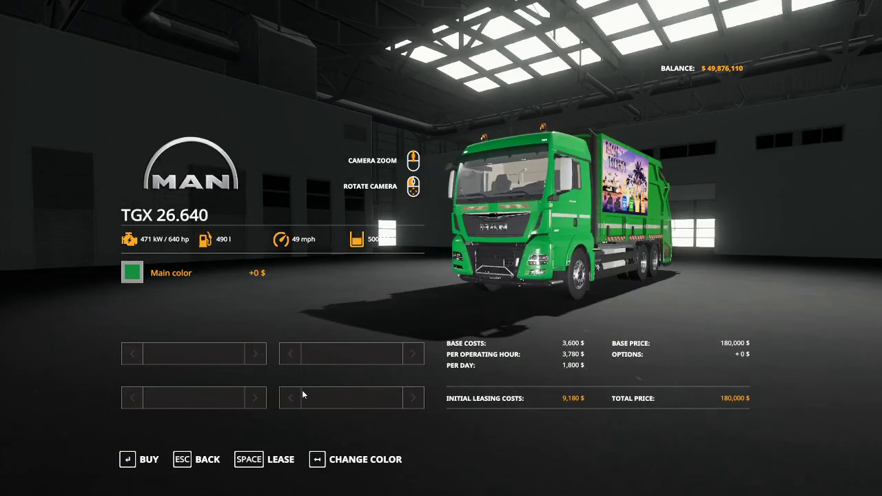
pyautogui.click(284, 459)
pyautogui.click(325, 316)
pyautogui.click(205, 462)
# - Lease the URAL 4320-60 ACV/ATZ Liquid tanker and leave the shop
pyautogui.scroll(-3, 437, 247)
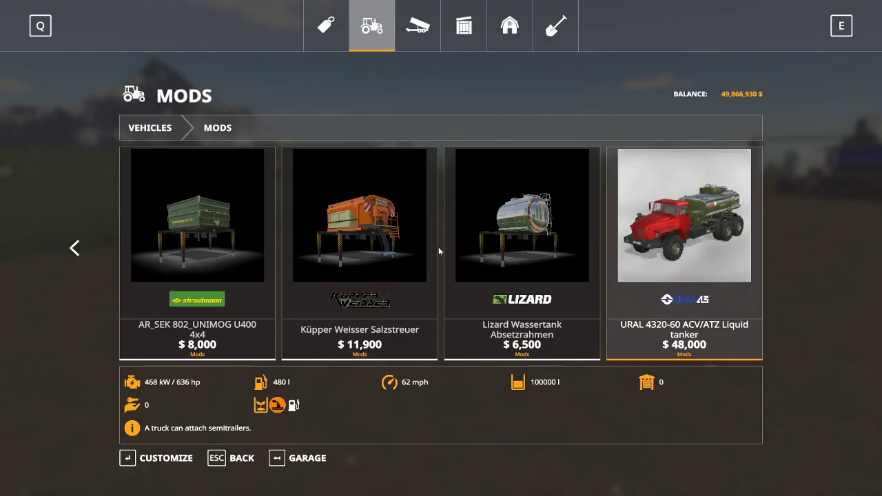
pyautogui.click(703, 242)
pyautogui.click(282, 459)
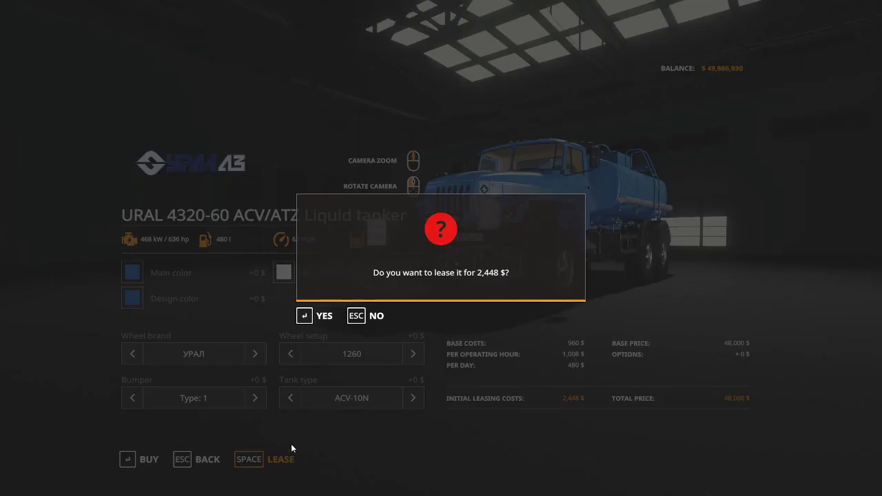
pyautogui.click(328, 317)
pyautogui.click(326, 317)
pyautogui.press('Escape')
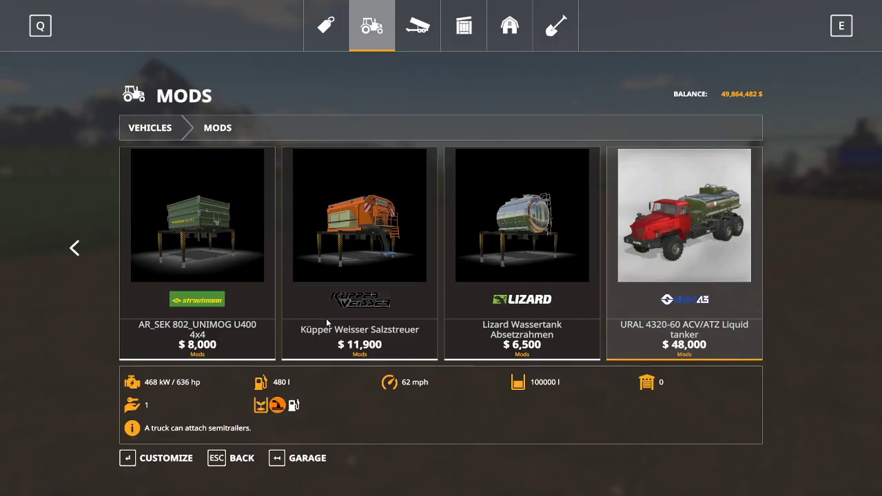
pyautogui.press('Escape')
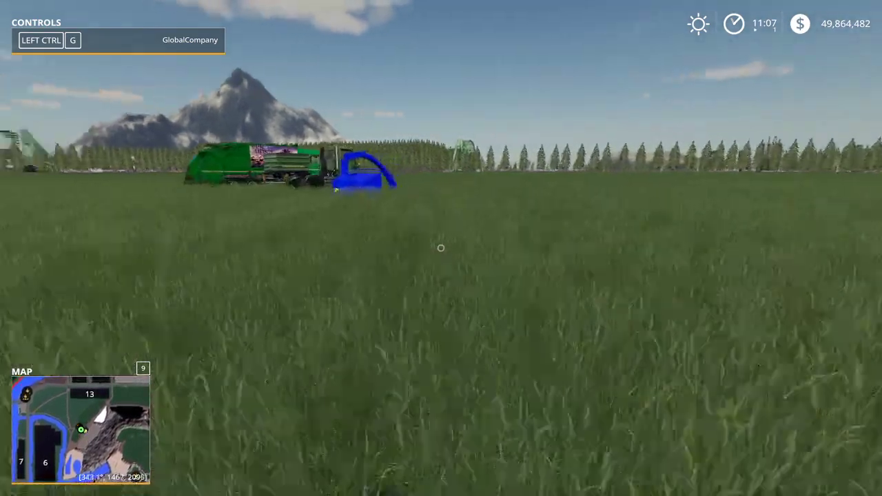
# - Attach the Fräse Bunker and the Strautmann body to the Unimog U400, drive to the mine and load nickel
pyautogui.press('e')
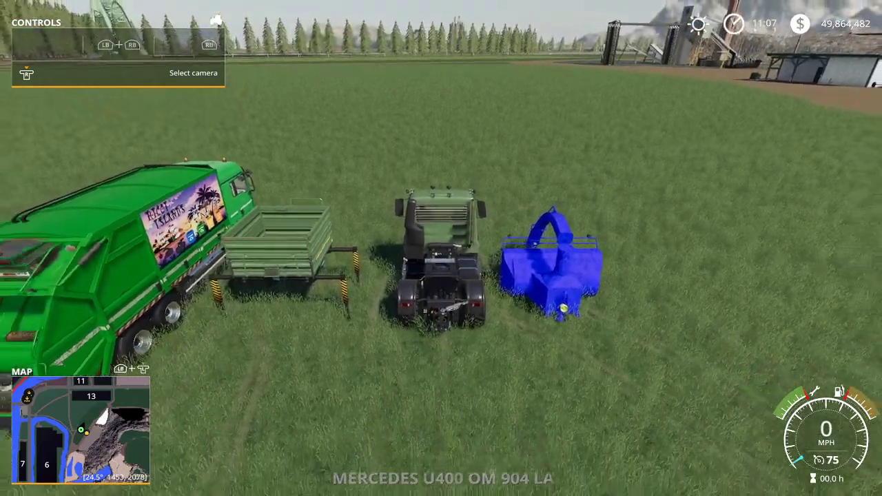
pyautogui.press('w')
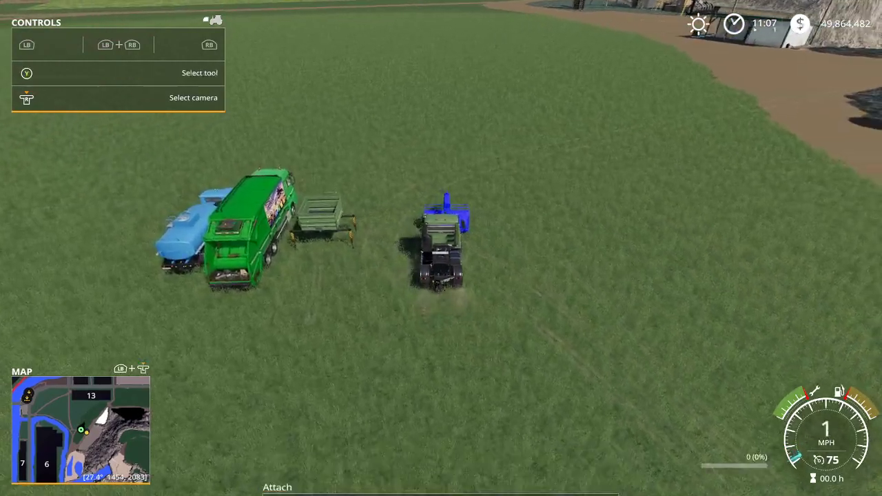
pyautogui.press('q')
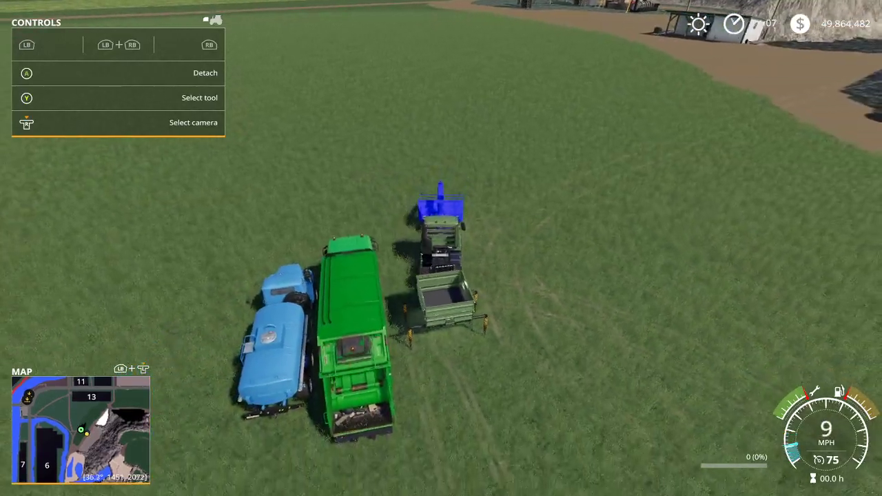
pyautogui.press('q')
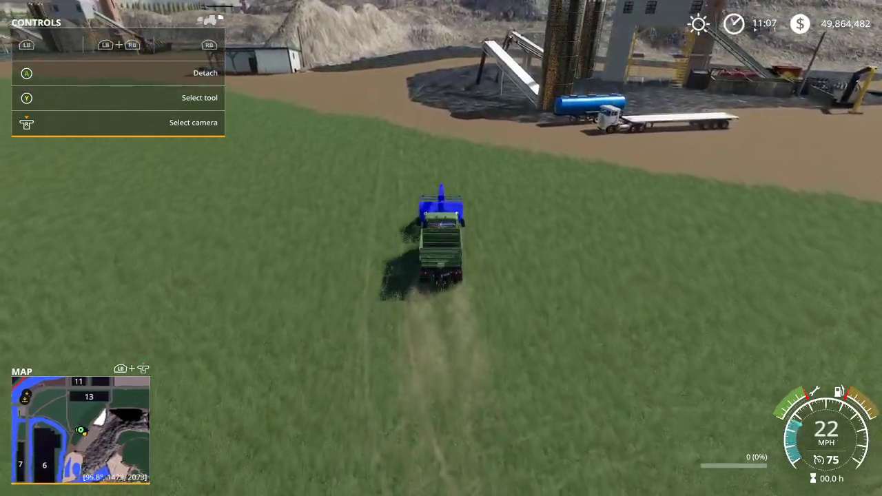
pyautogui.press('g')
pyautogui.press('x')
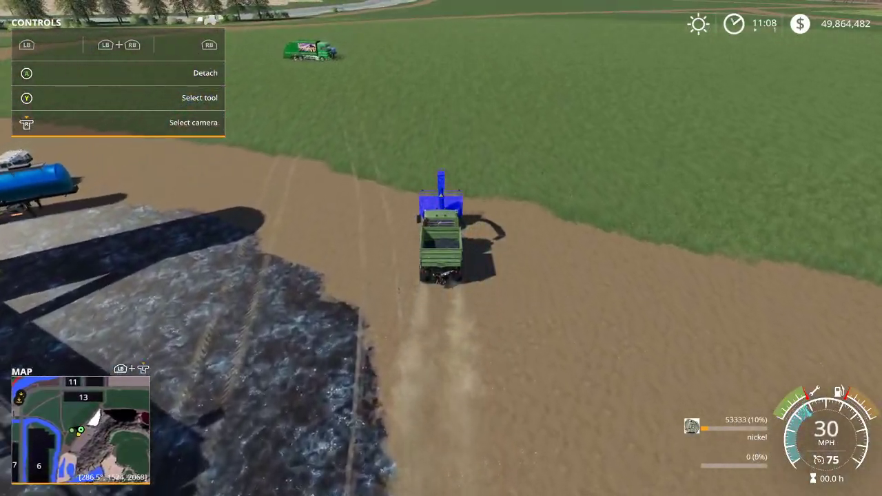
# - Switch to the MAN TGX 26.640 garbage truck, drive it to the mine and load trash
pyautogui.press('e')
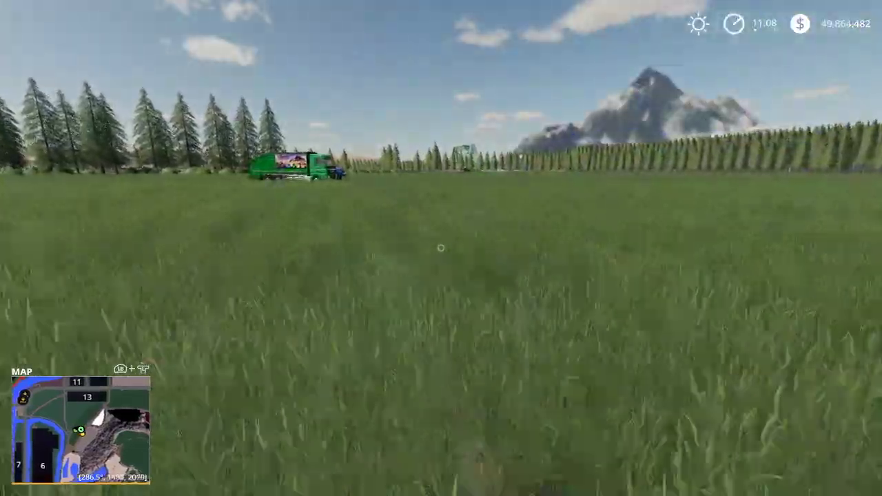
pyautogui.press('e')
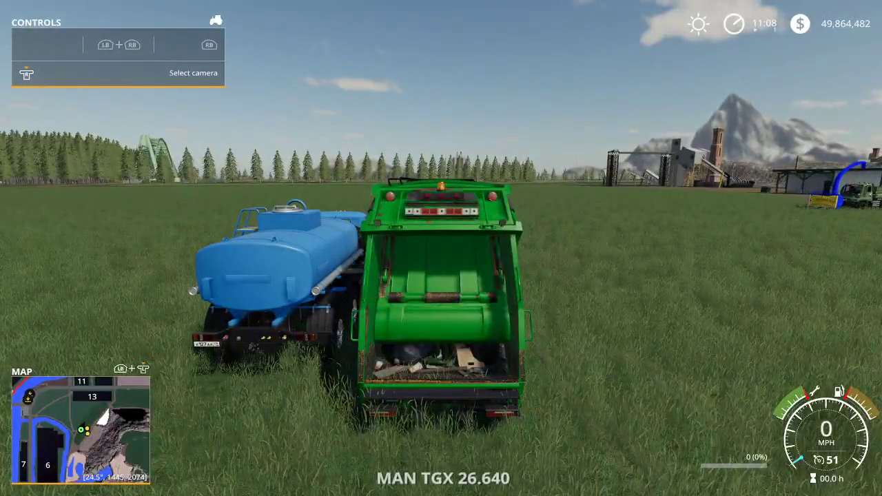
pyautogui.scroll(-5, 441, 248)
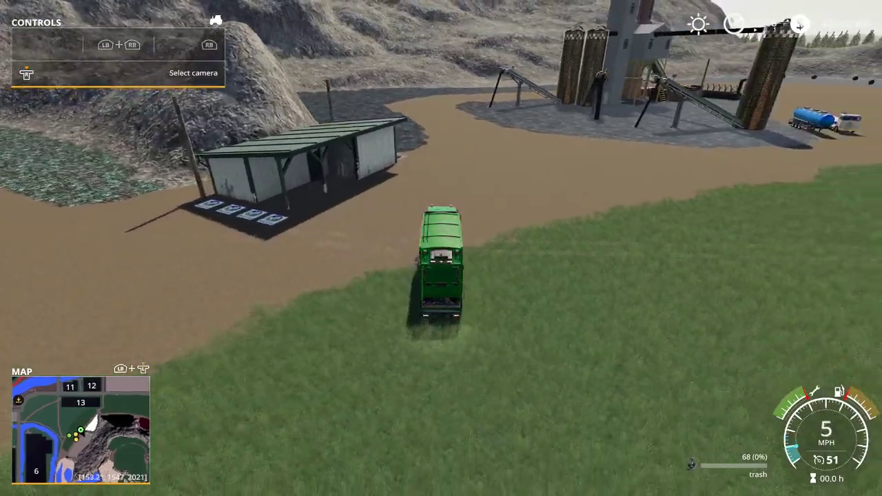
# - Switch to the URAL tanker and load sewage from the Nickel Mine01 silo
pyautogui.press('e')
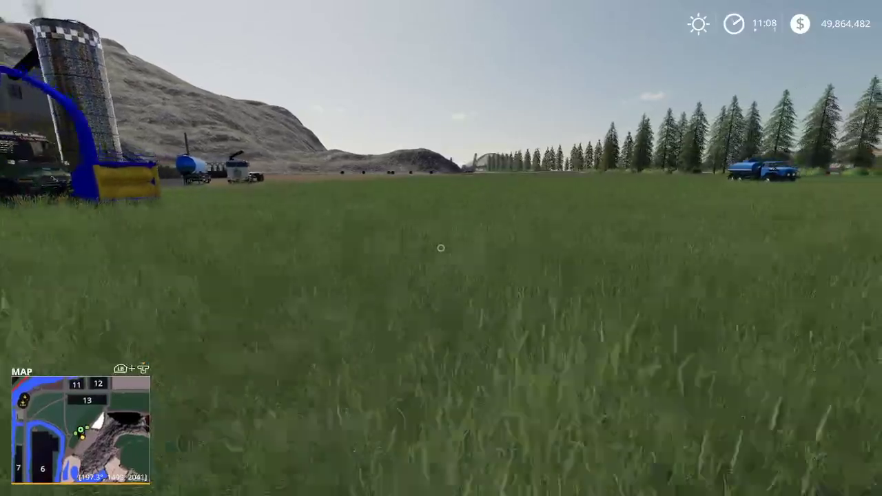
pyautogui.press('e')
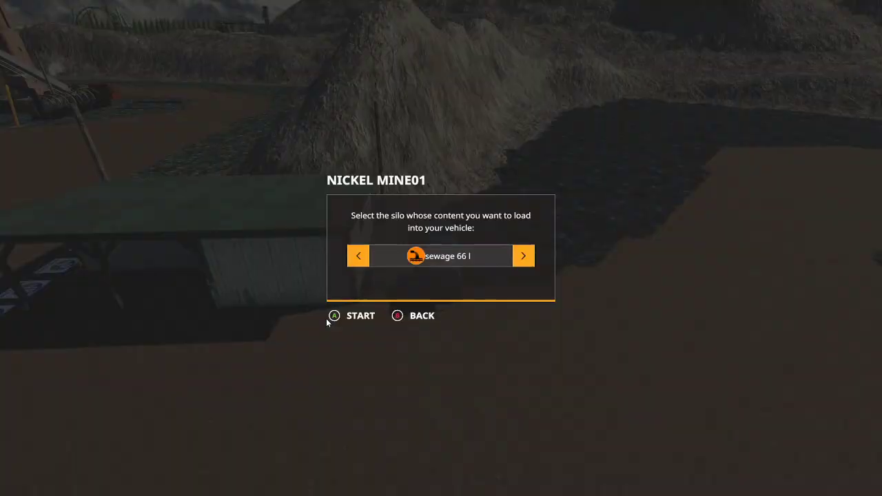
pyautogui.click(328, 319)
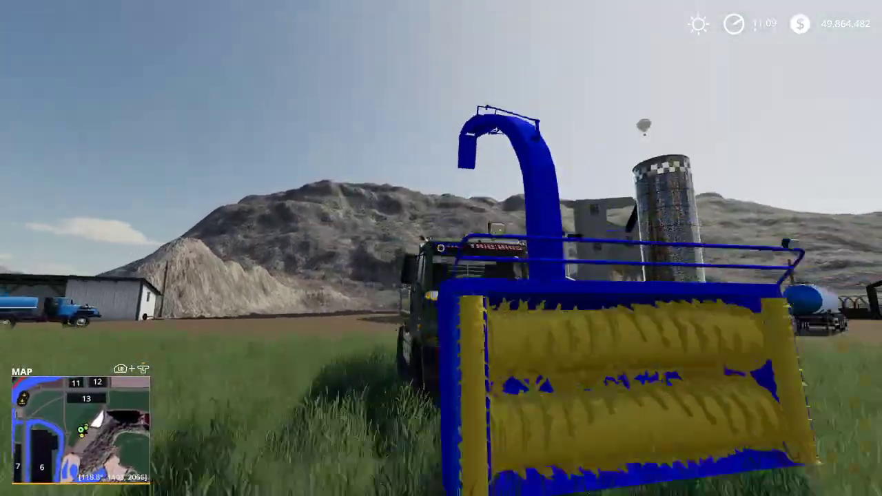
# - End the current game without saving and quit Farming Simulator 19 to the desktop
pyautogui.press('Escape')
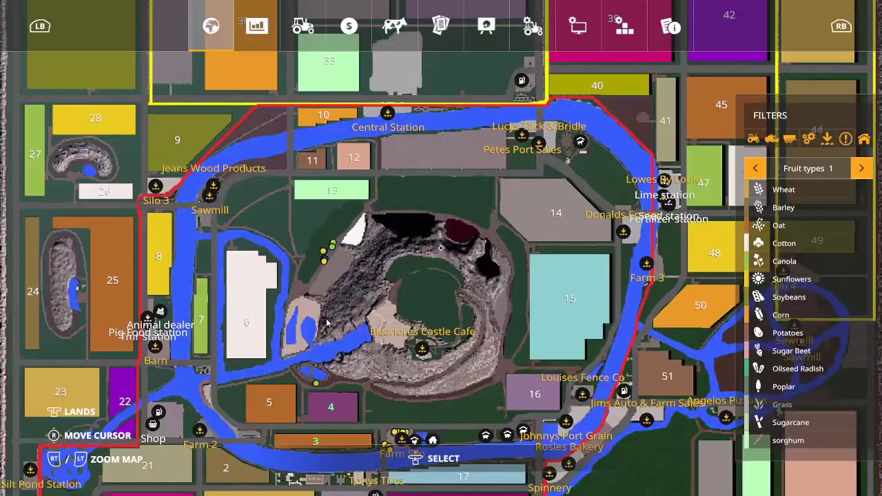
pyautogui.click(533, 31)
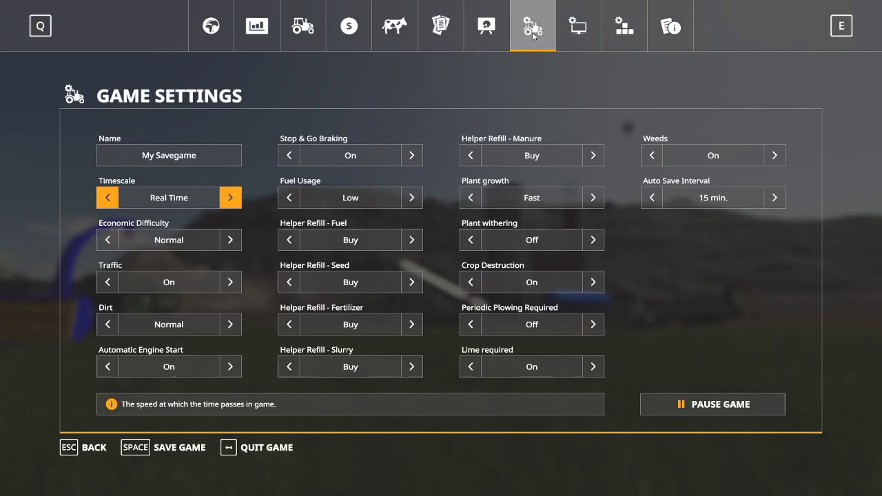
pyautogui.click(252, 452)
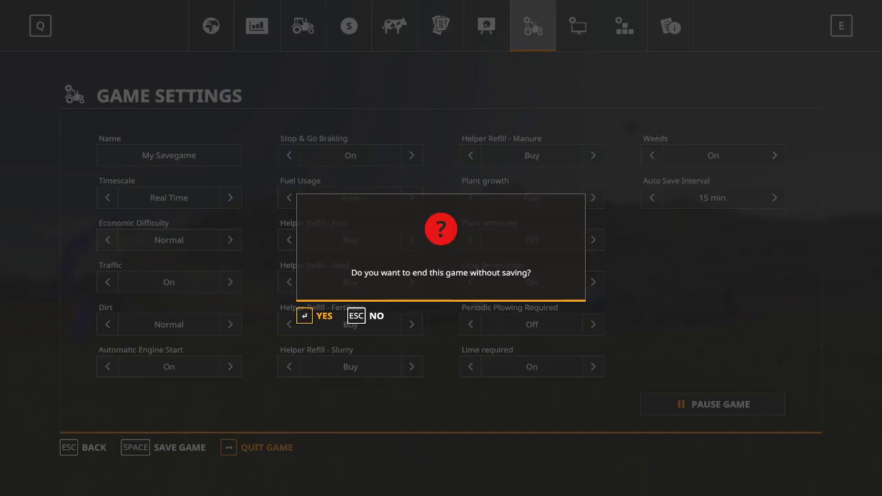
pyautogui.press('Return')
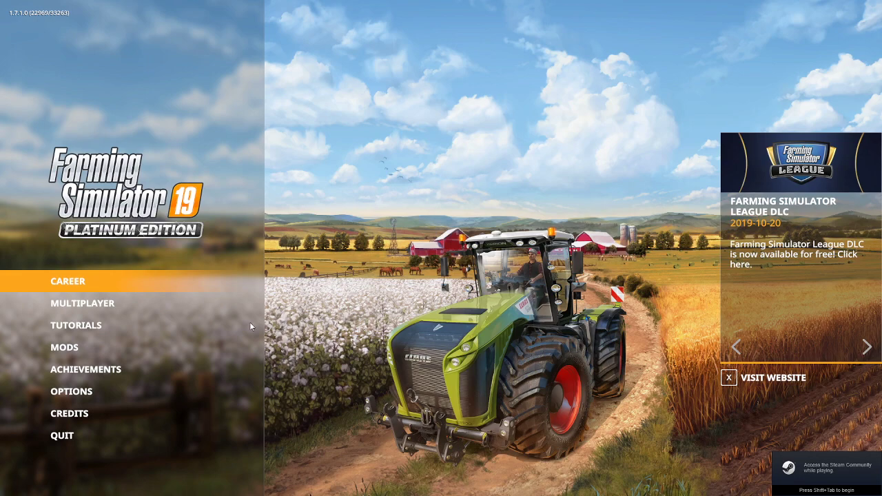
pyautogui.click(73, 433)
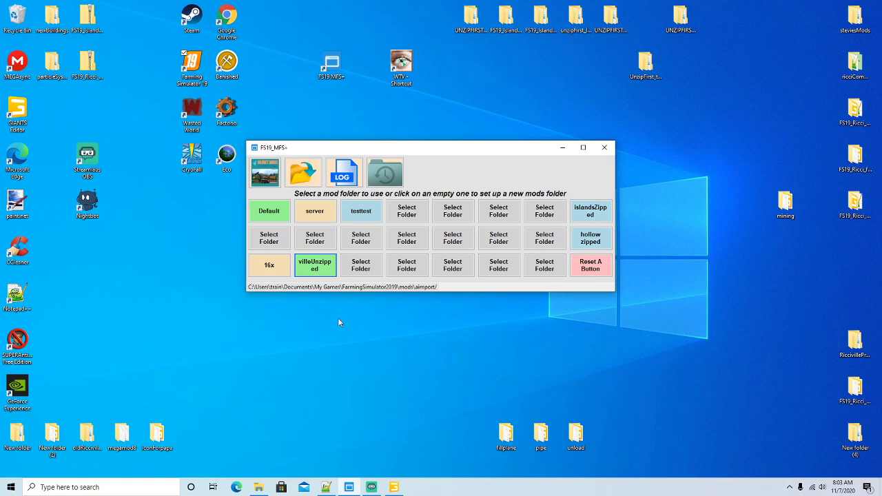
# - Minimize the FS19_MFS+ window and switch to Streamlabs OBS
pyautogui.moveTo(424, 150)
pyautogui.mouseDown()
pyautogui.moveTo(396, 154)
pyautogui.moveTo(368, 120)
pyautogui.moveTo(413, 147)
pyautogui.moveTo(407, 153)
pyautogui.mouseUp()
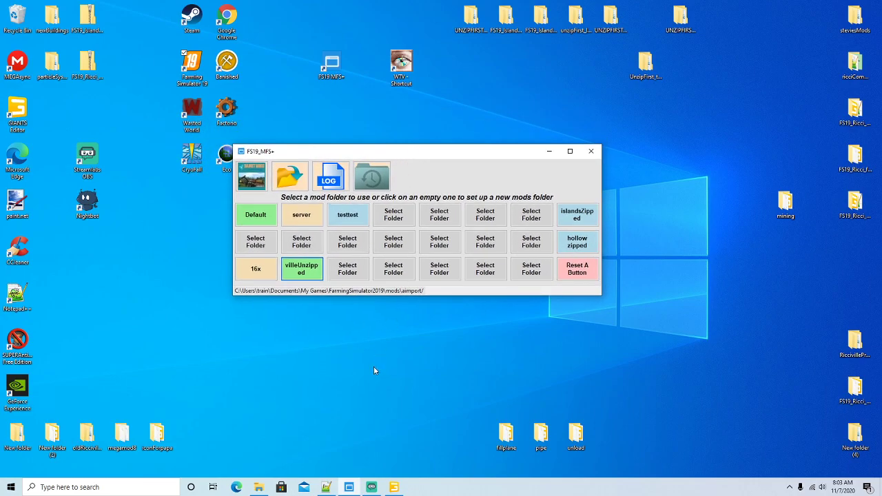
pyautogui.click(549, 155)
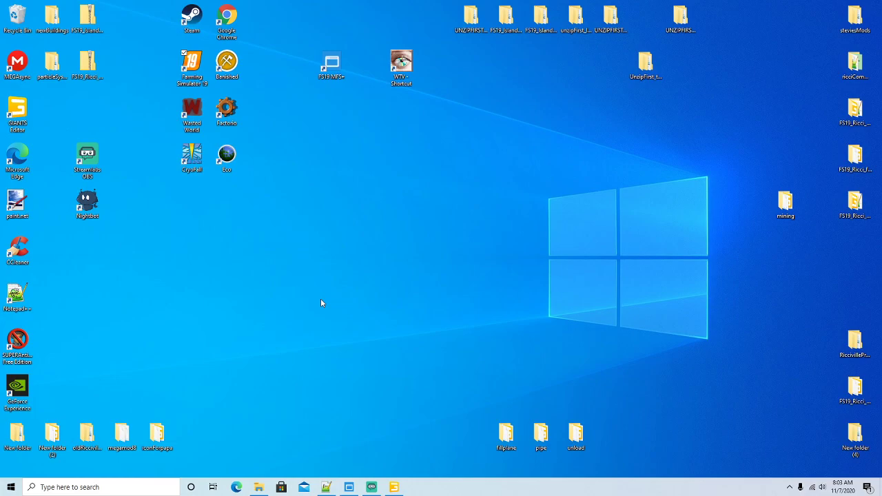
pyautogui.click(372, 488)
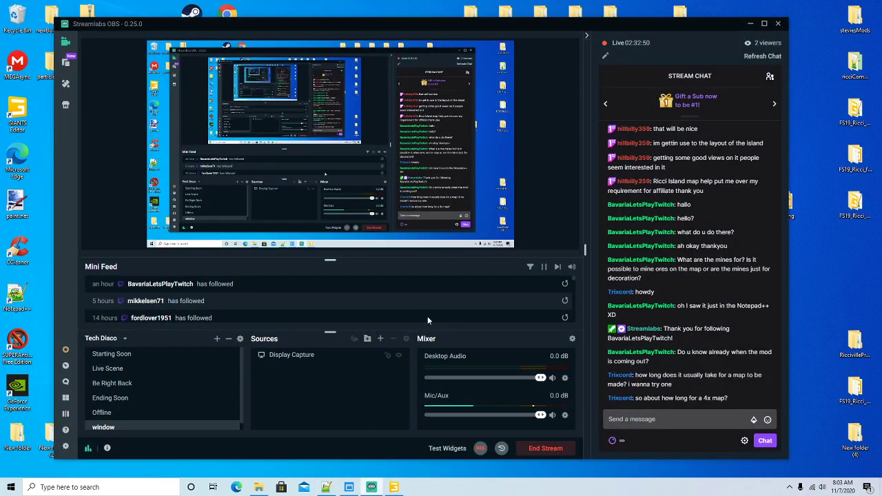